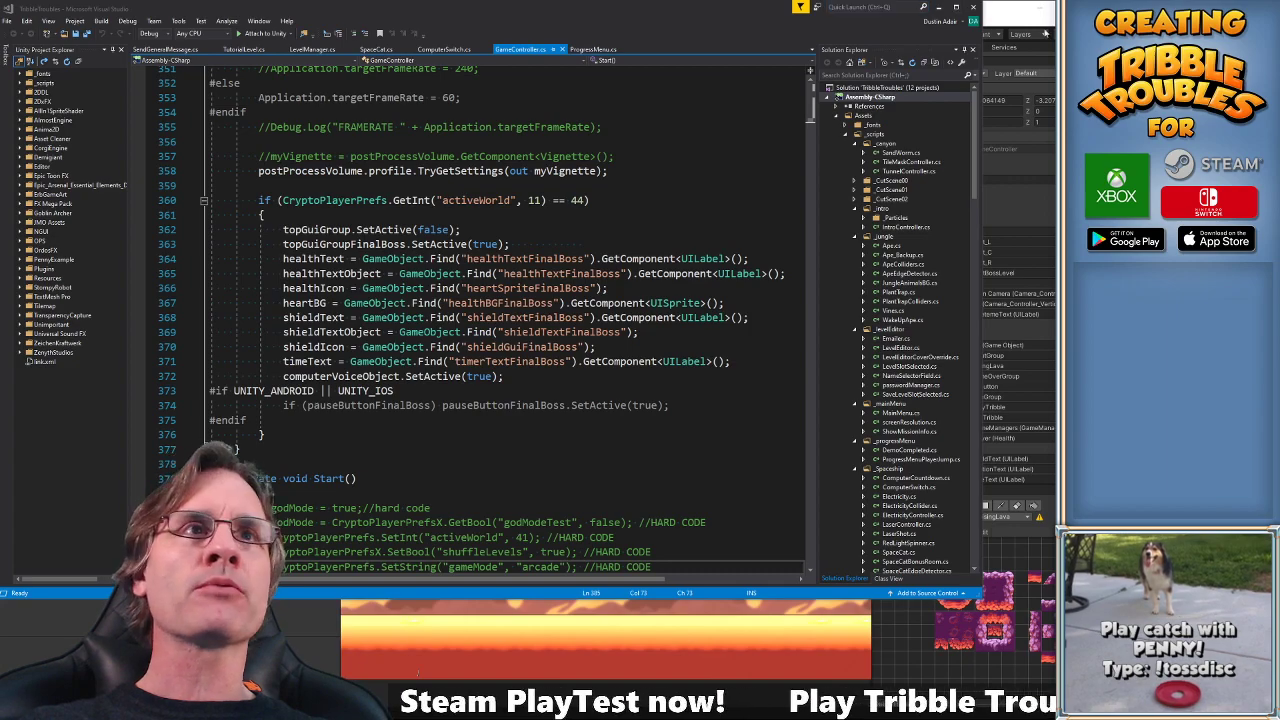
# Minimize the Visual Studio and Unity windows and switch to the bridge scene in Maya.
pyautogui.click(940, 9)
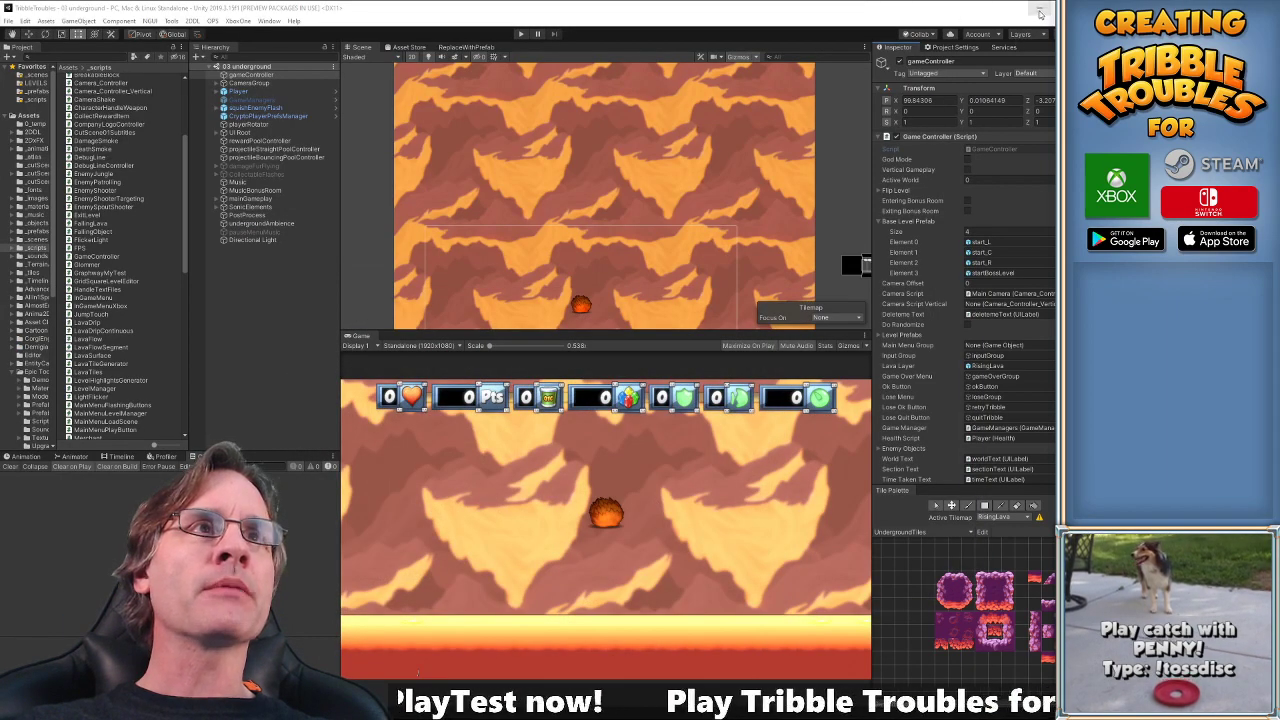
pyautogui.click(1039, 8)
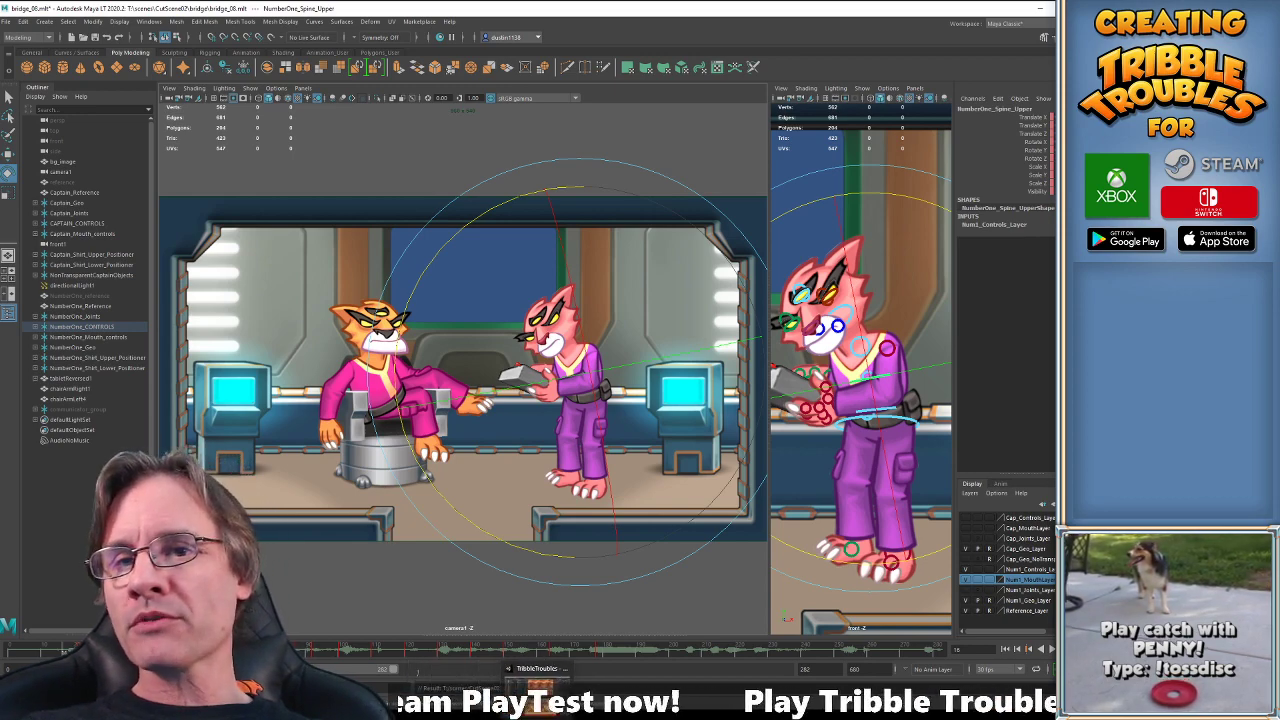
pyautogui.click(510, 682)
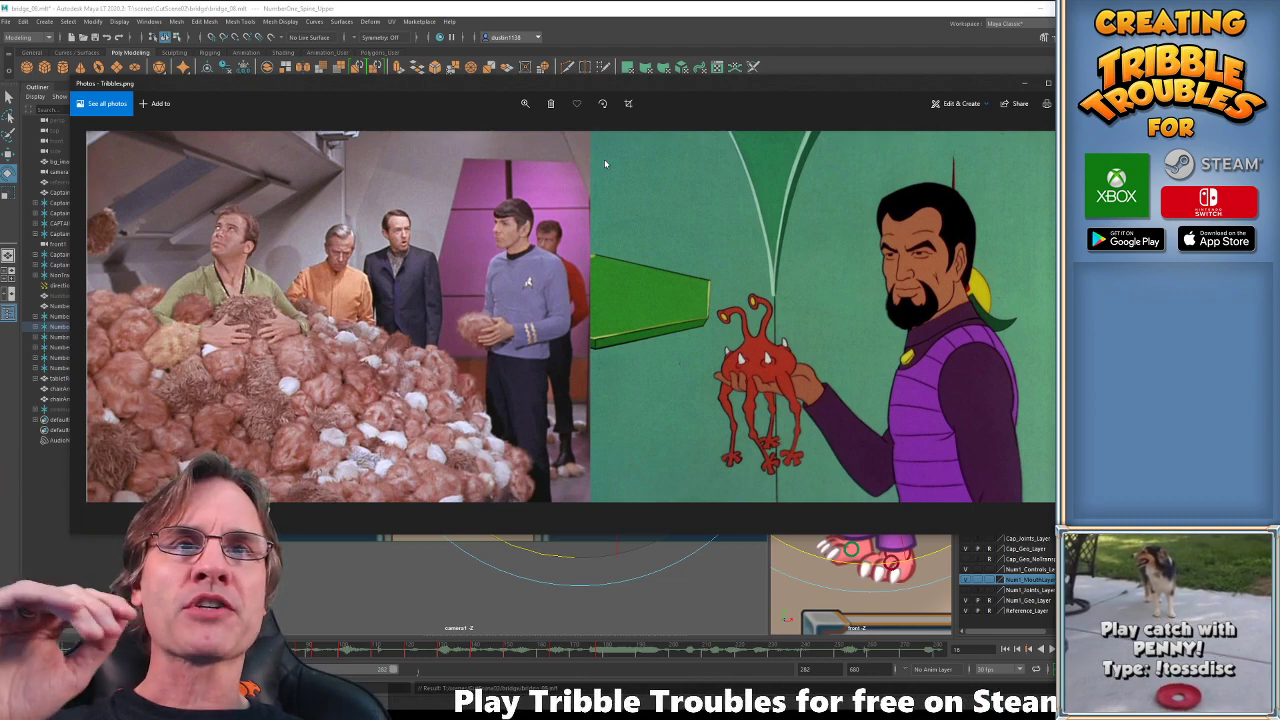
pyautogui.click(573, 20)
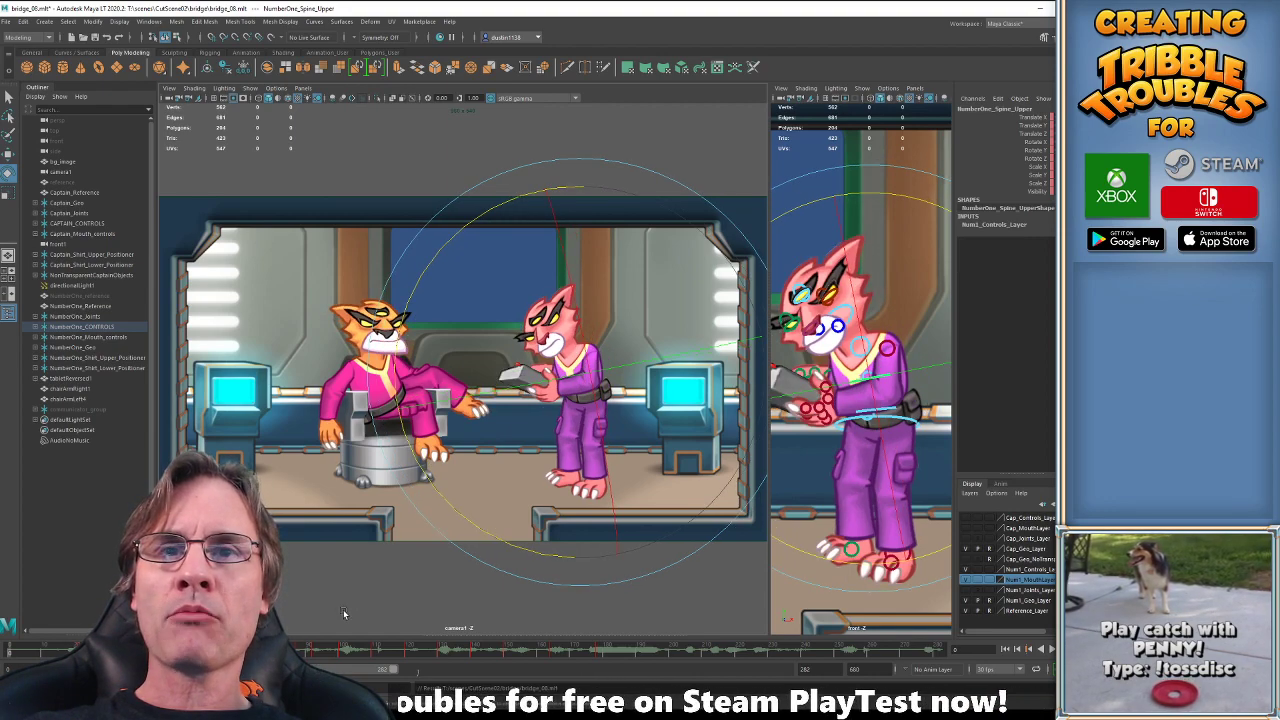
# Maximize the camera view with nothing selected and extend the playback range to the end of the animation.
pyautogui.press('space')
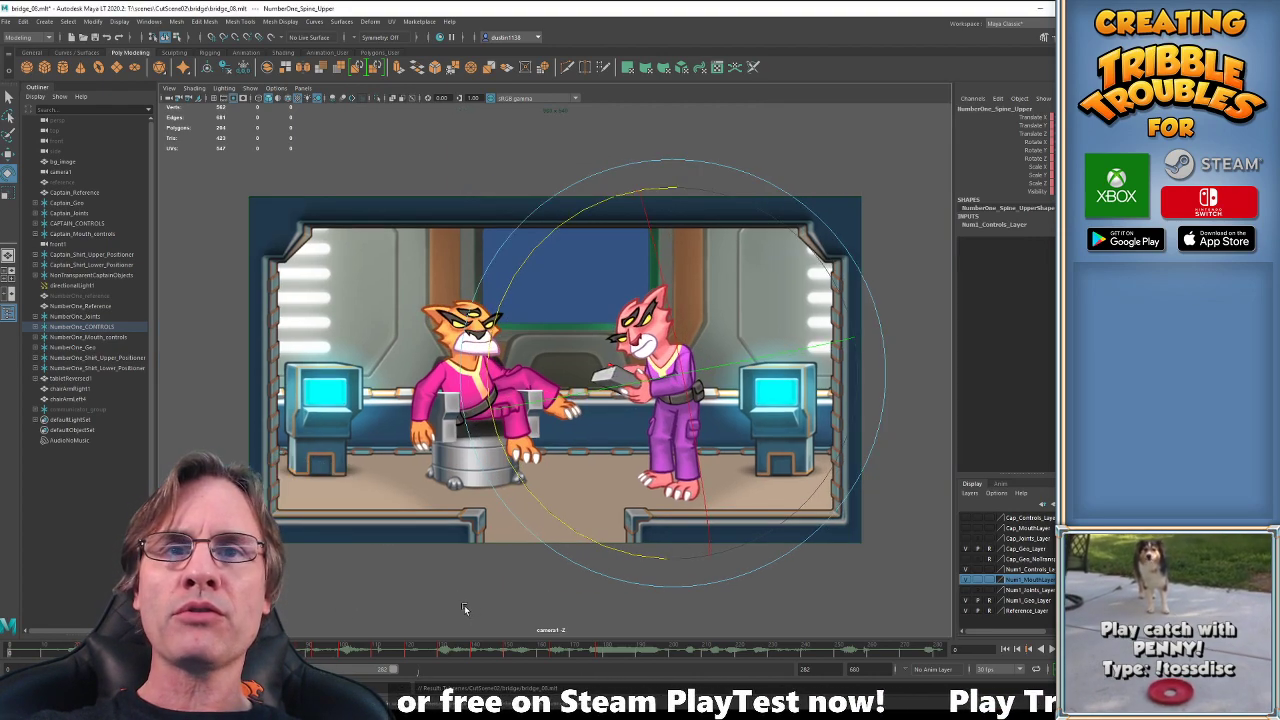
pyautogui.click(443, 621)
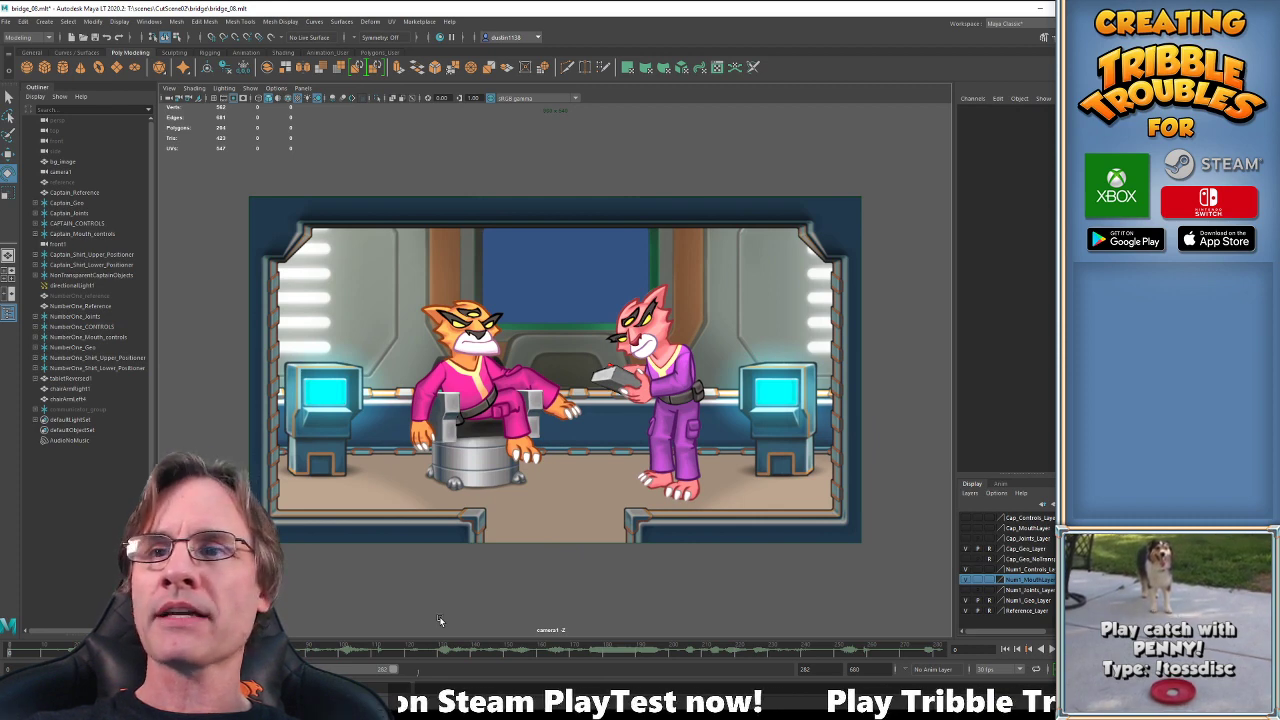
pyautogui.hotkey('alt', 'v')
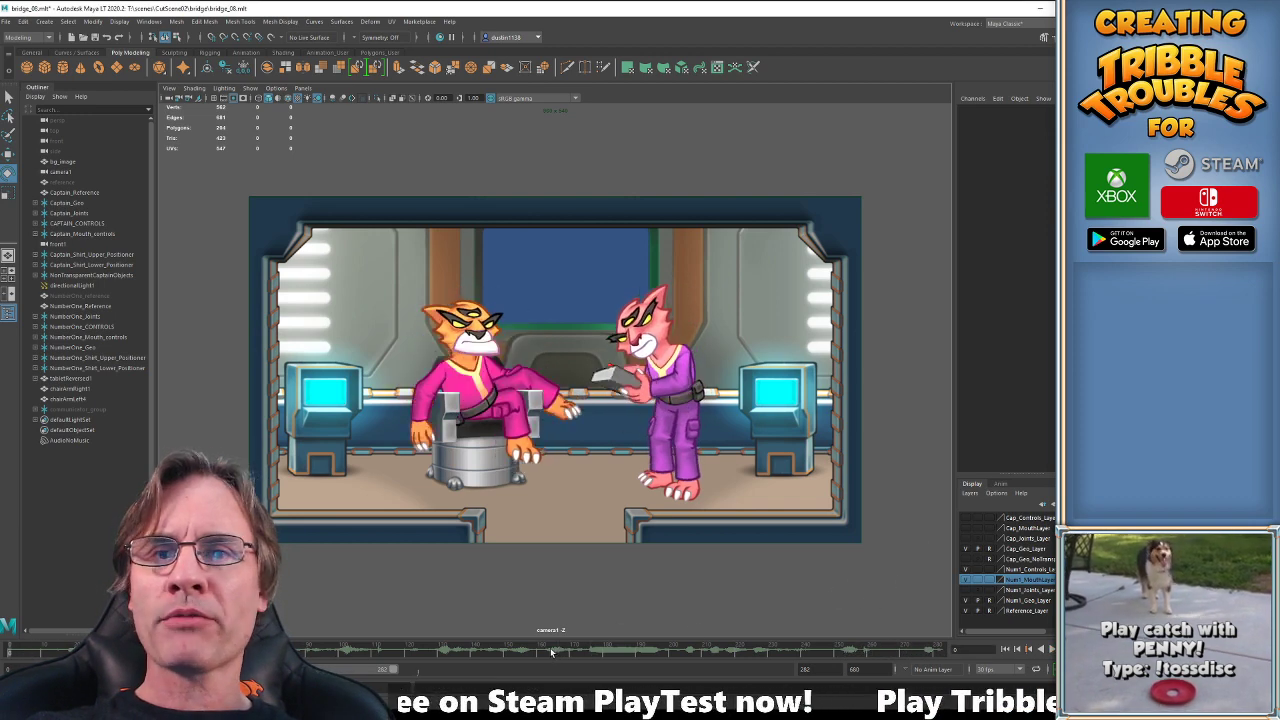
pyautogui.moveTo(393, 670); pyautogui.dragTo(775, 670)
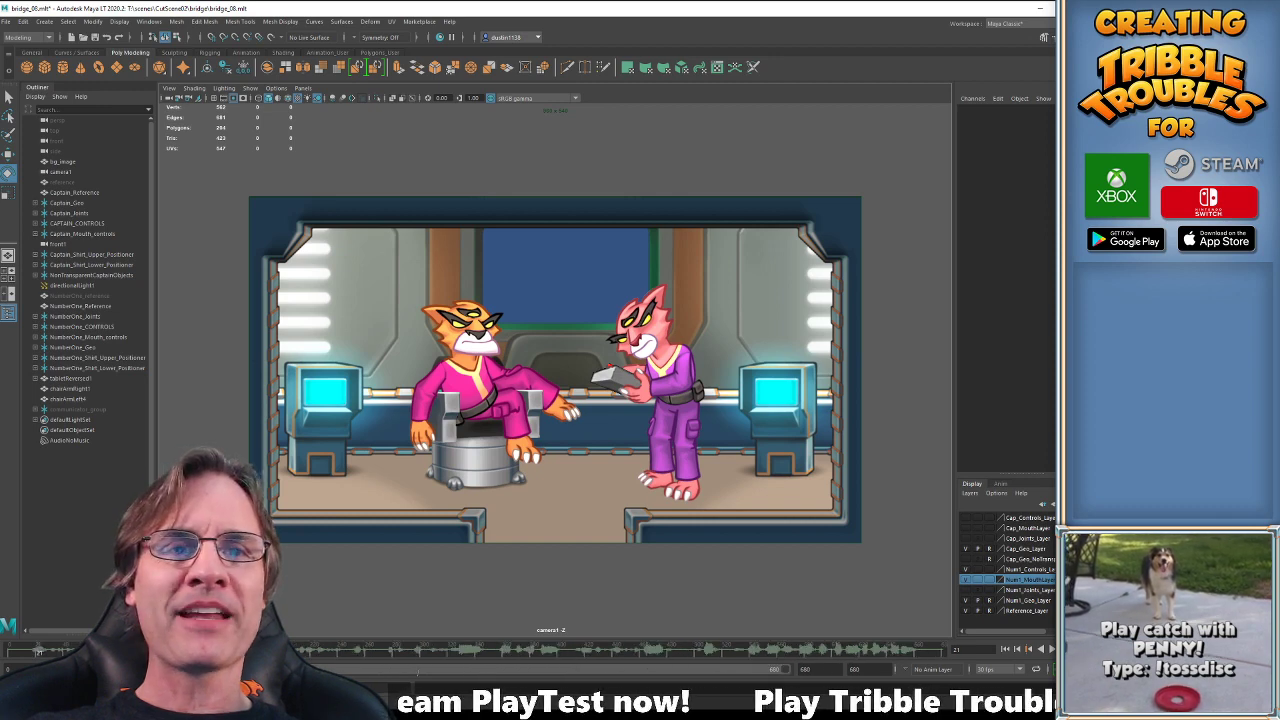
# Play the bridge animation from its first frame and save the scene.
pyautogui.click(9, 649)
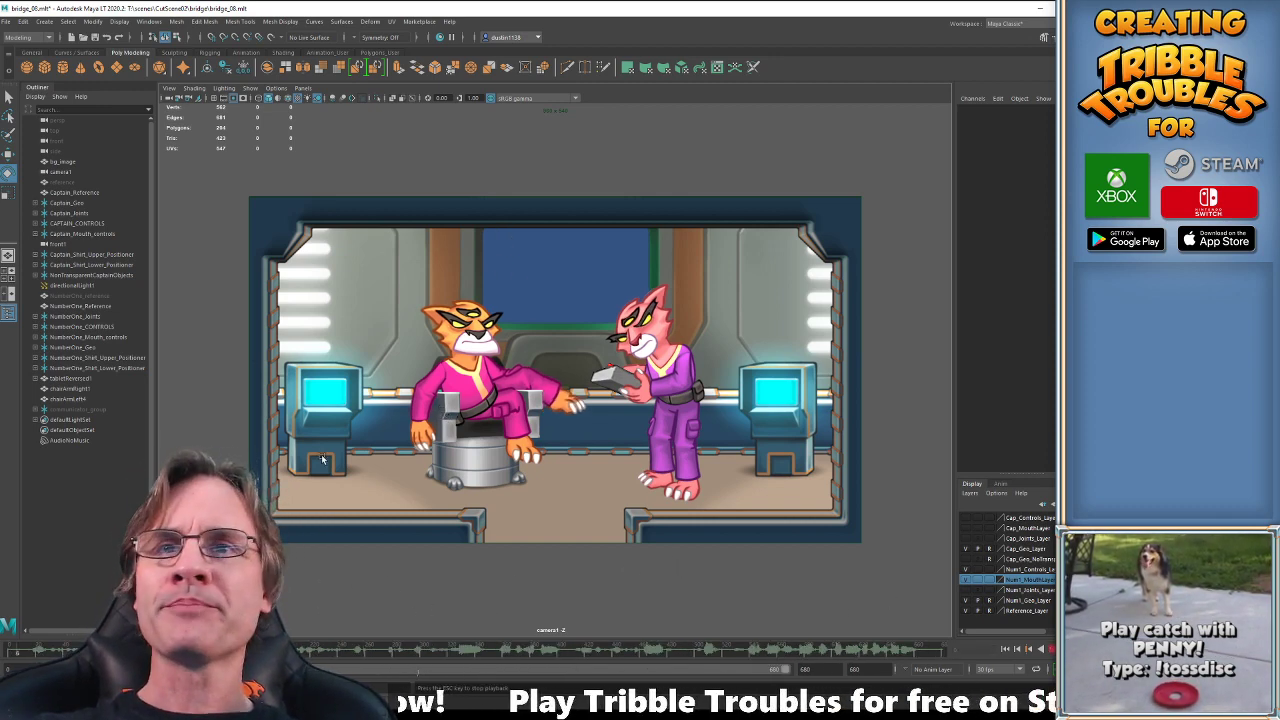
pyautogui.hotkey('alt', 'v')
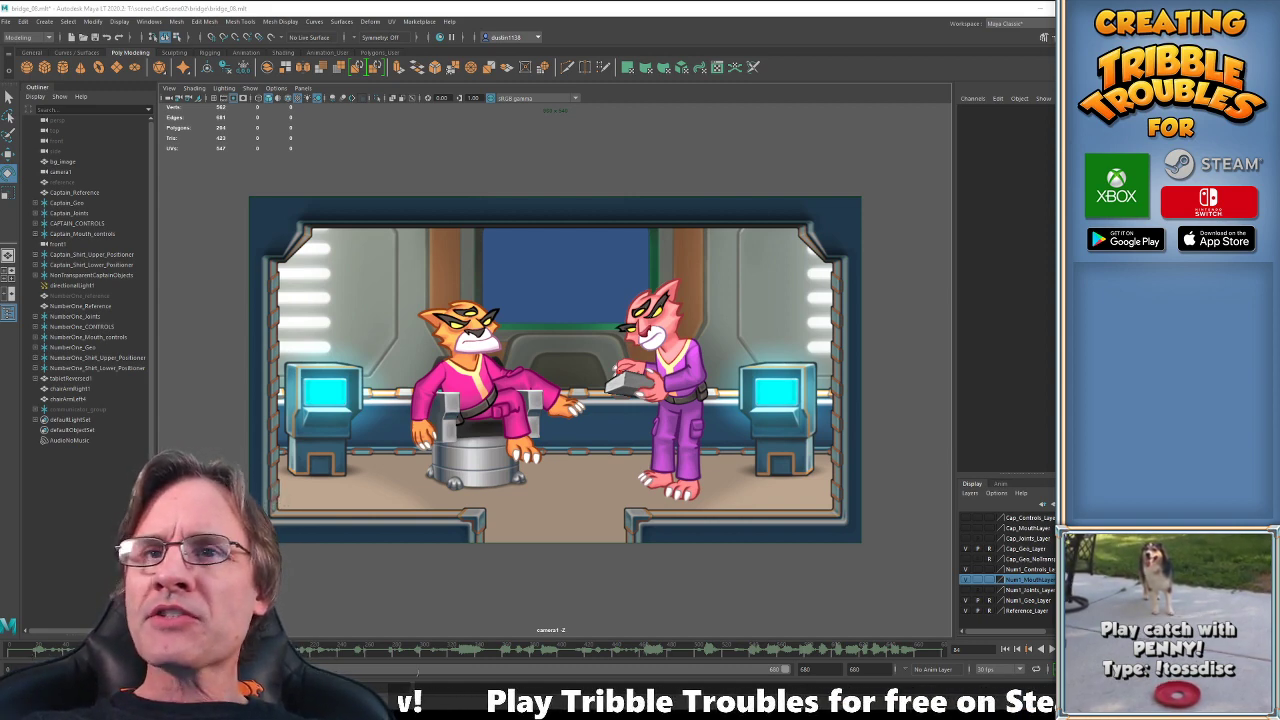
pyautogui.hotkey('ctrl', 's')
pyautogui.hotkey('alt', 'v')
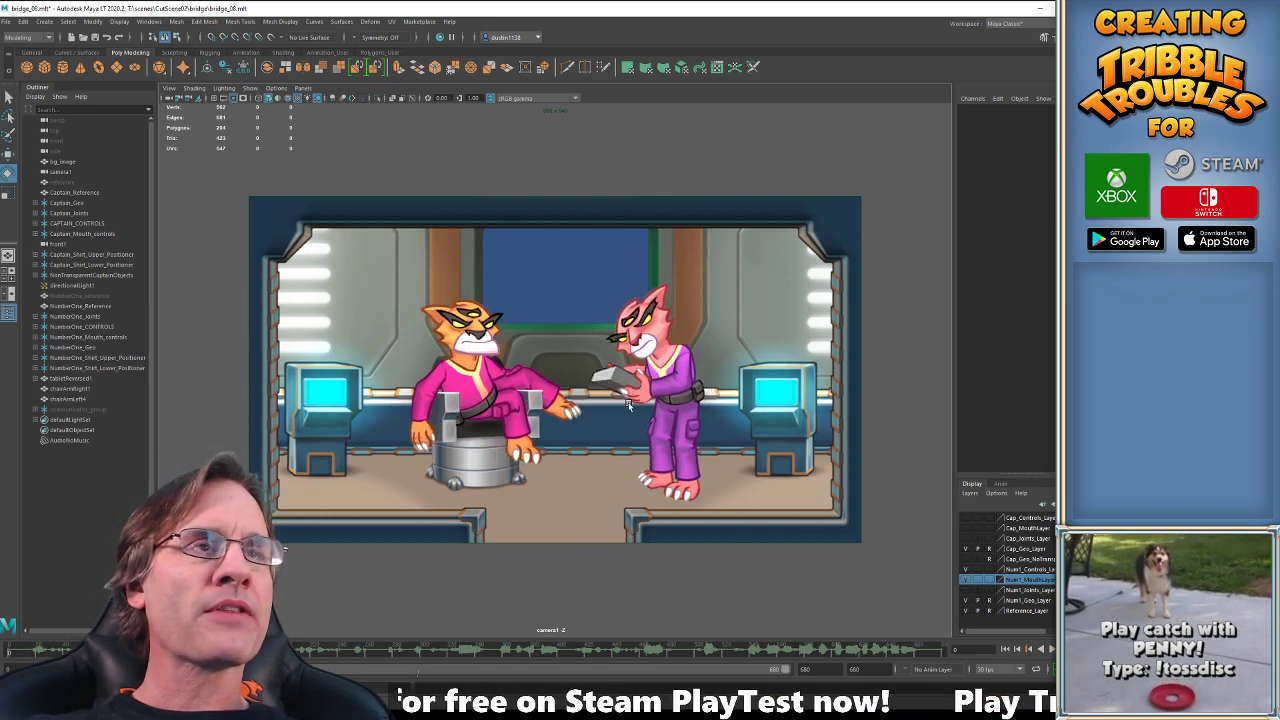
# Restore the two-view layout, select NumberOne's COG control and play the animation from the start.
pyautogui.press('space')
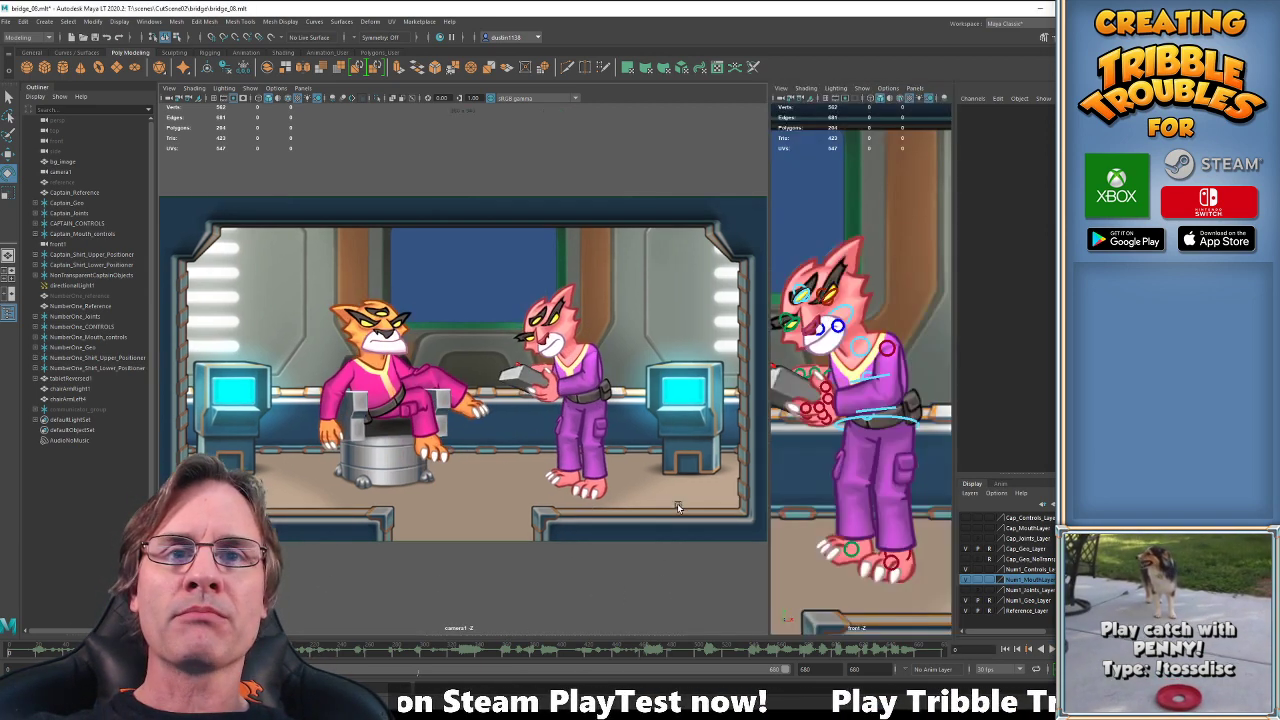
pyautogui.click(900, 424)
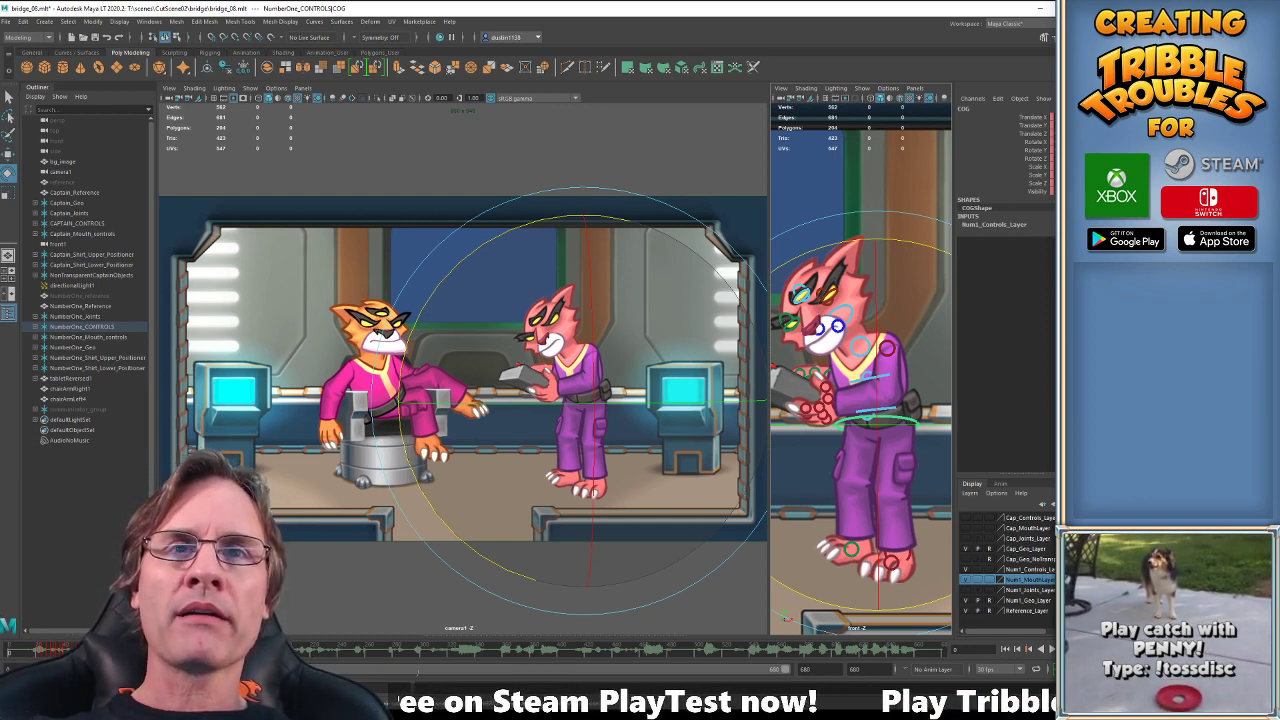
pyautogui.hotkey('alt', 'v')
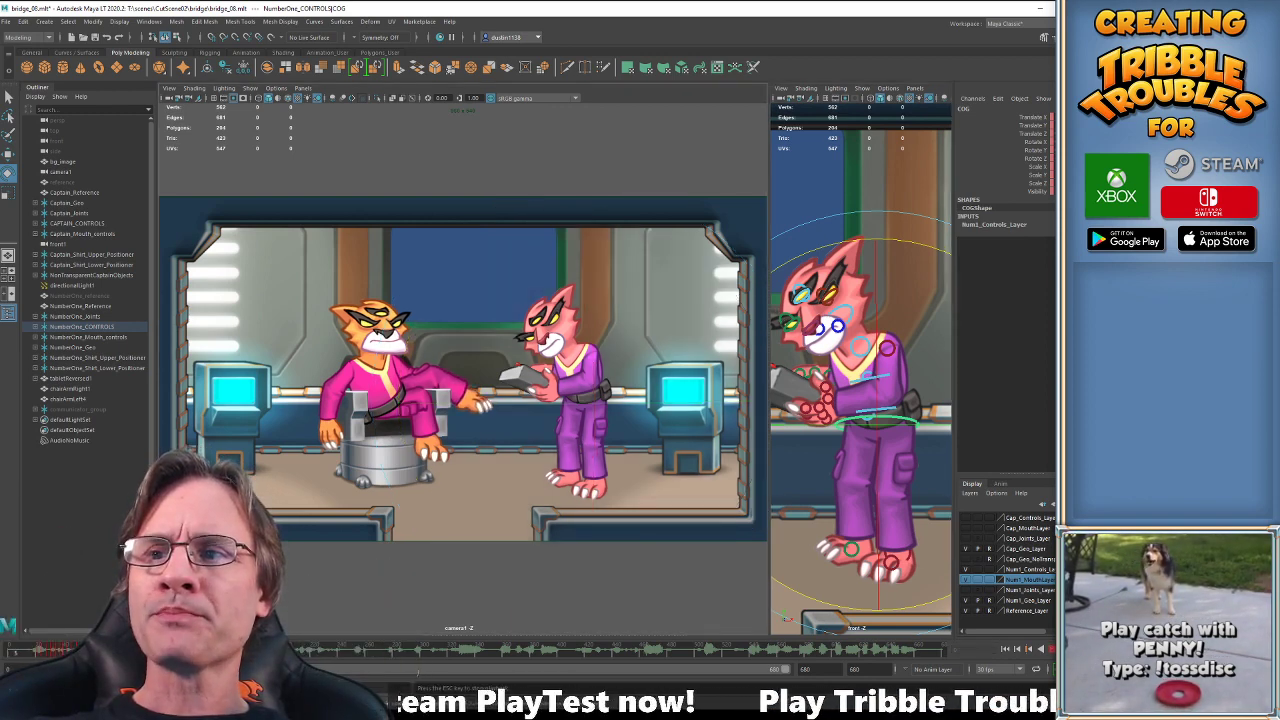
pyautogui.press('Escape')
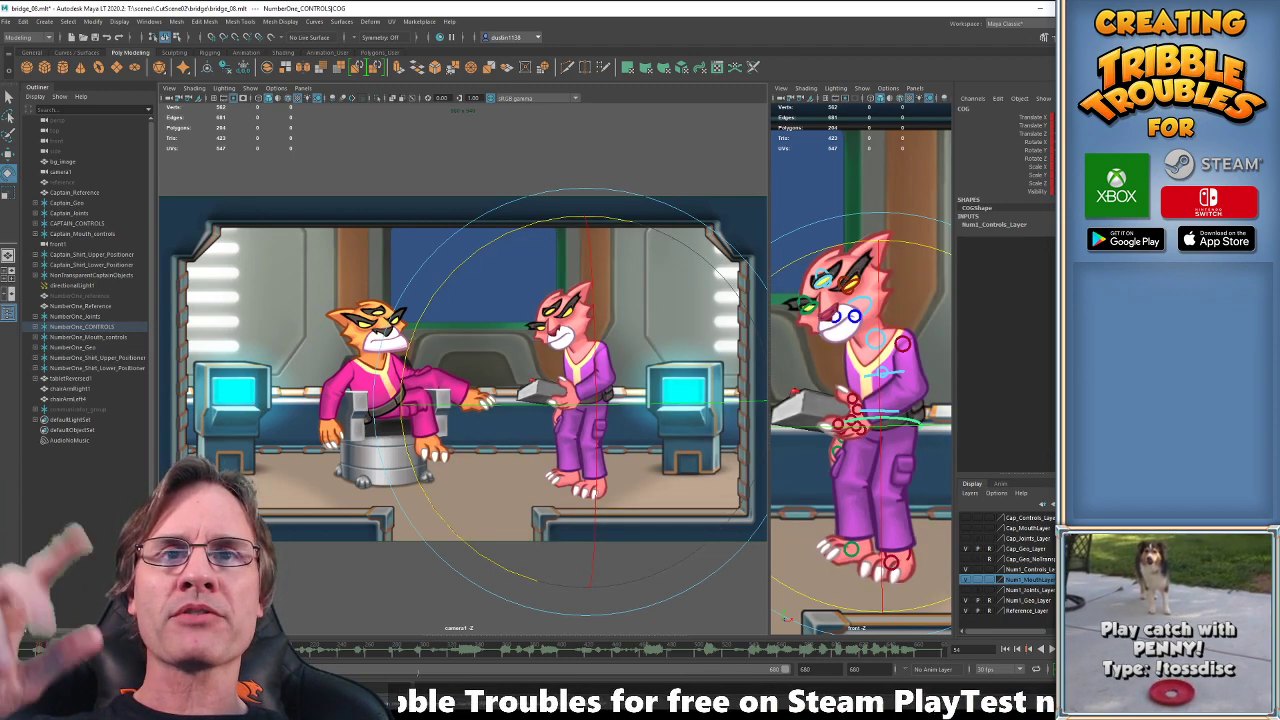
pyautogui.hotkey('alt', 'shift', 'v')
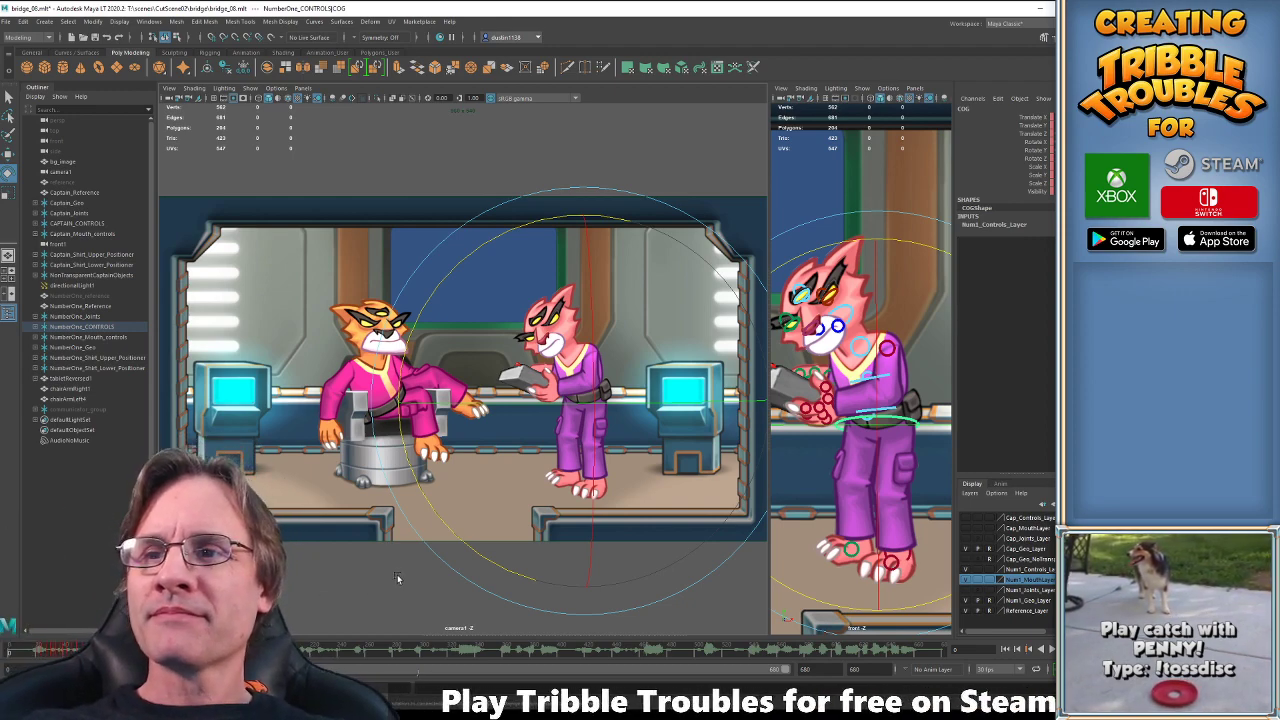
pyautogui.hotkey('alt', 'v')
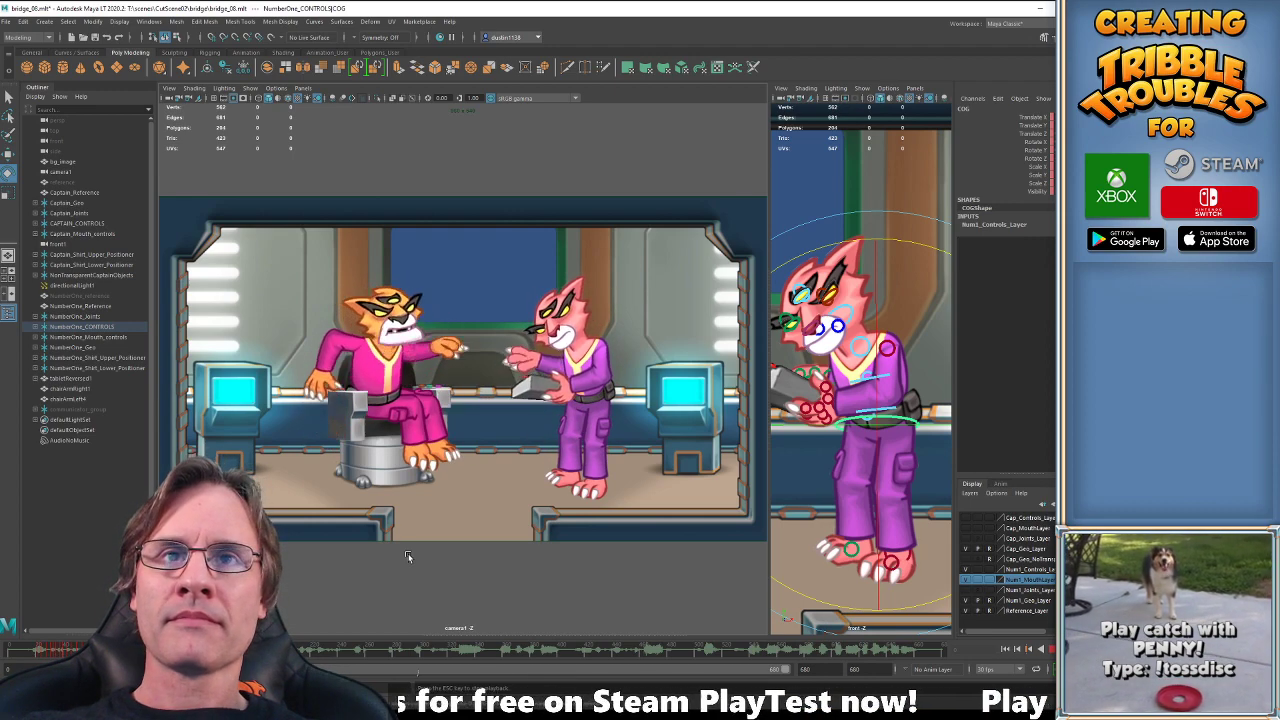
pyautogui.hotkey('alt', 'v')
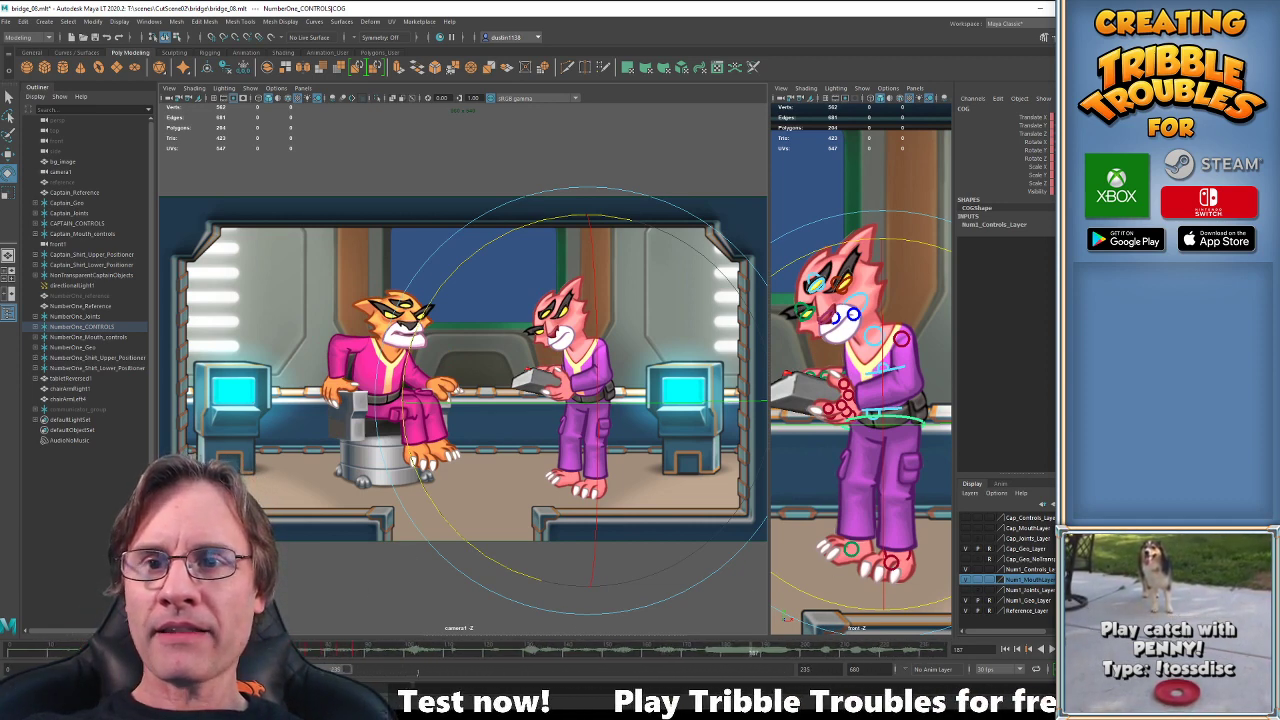
# Shift the playback range to end at frame 224 and play that section up to frame 186.
pyautogui.press(',')
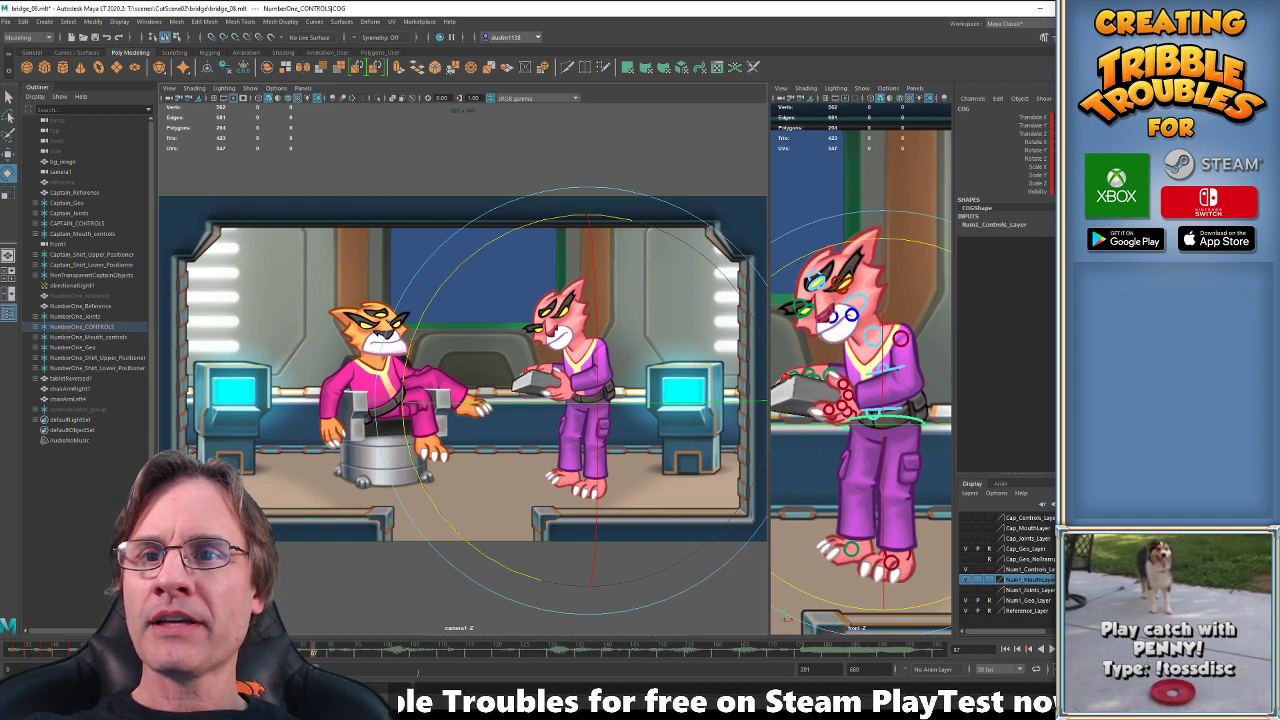
pyautogui.moveTo(250, 669); pyautogui.dragTo(274, 669)
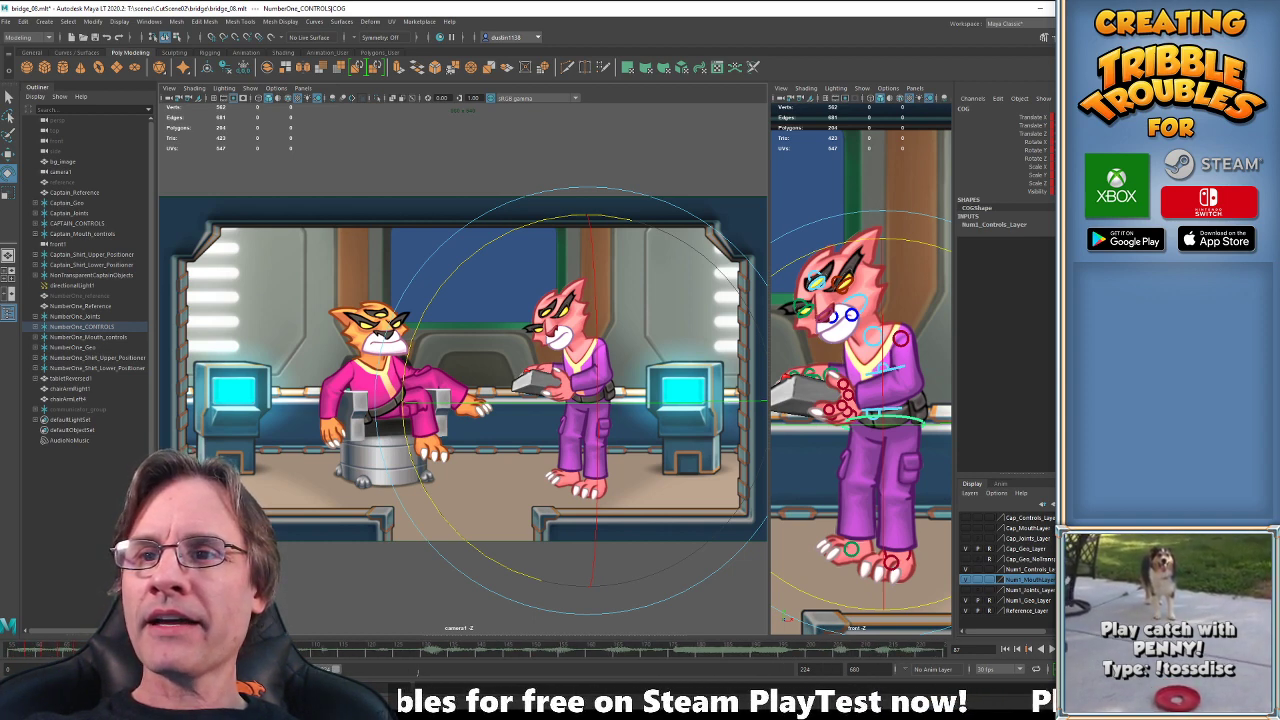
pyautogui.hotkey('alt', 'v')
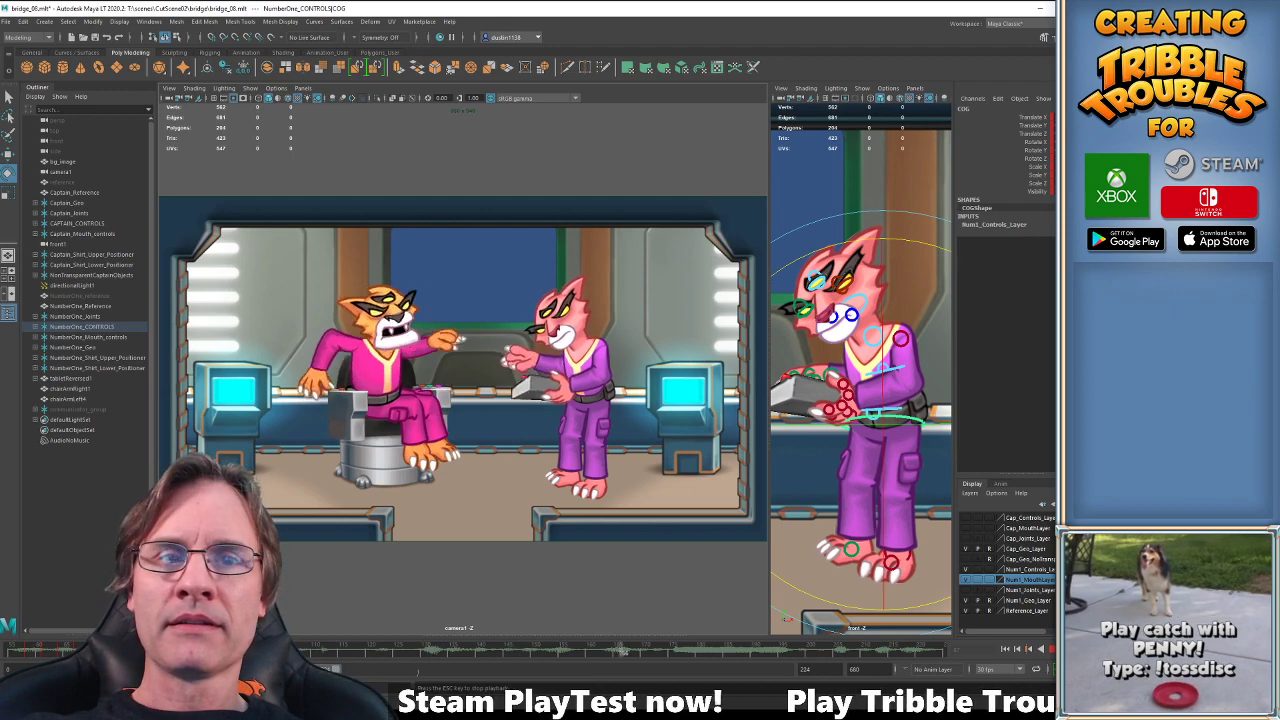
pyautogui.press('Escape')
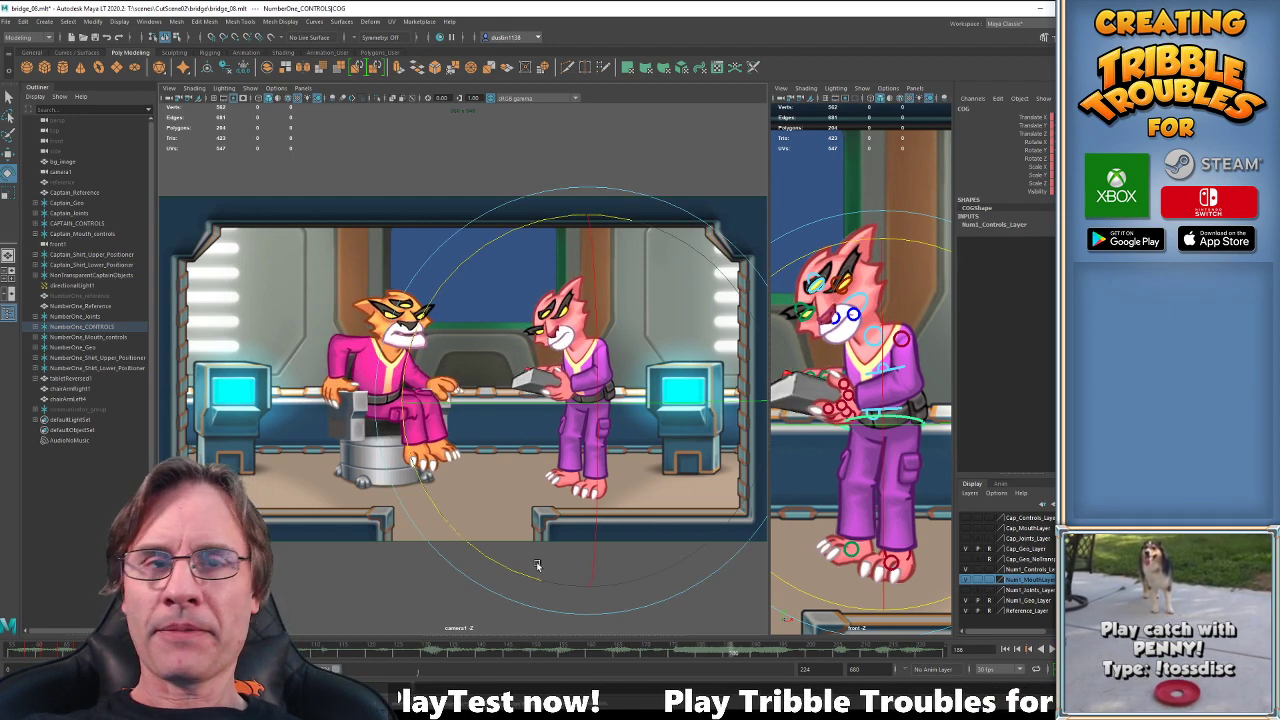
# Add NumberOne's upper-body controls to the selection with the Move tool and scrub to frame 167.
pyautogui.press('w')
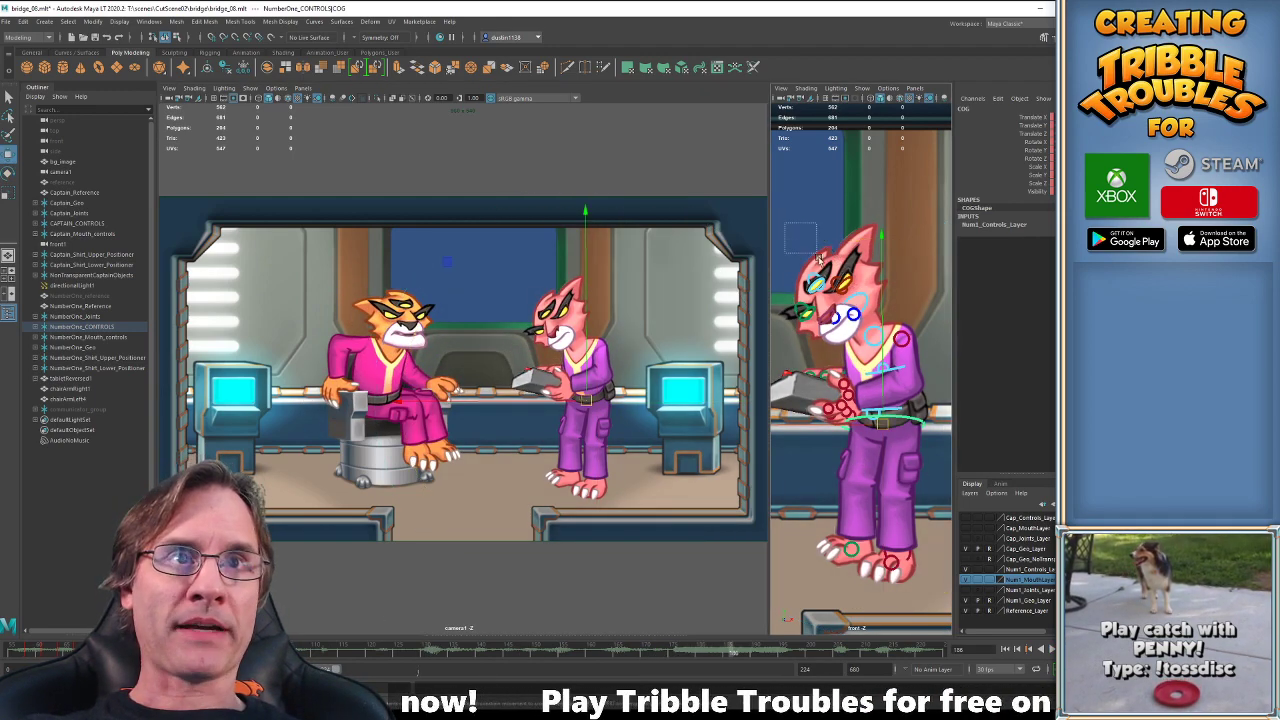
pyautogui.moveTo(818, 258); pyautogui.dragTo(907, 466)
pyautogui.moveTo(702, 652); pyautogui.dragTo(629, 652)
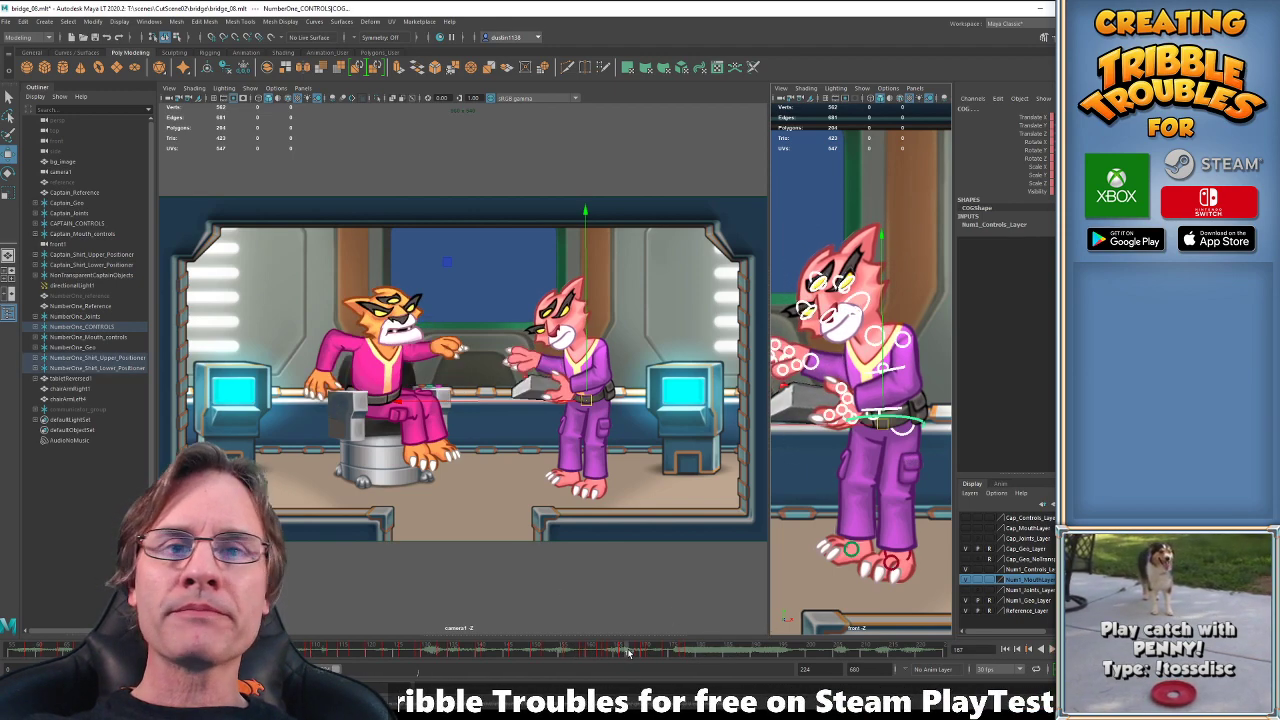
# Shift the playback range to end at frame 284 and play the section from frame 160.
pyautogui.moveTo(300, 669); pyautogui.dragTo(322, 669)
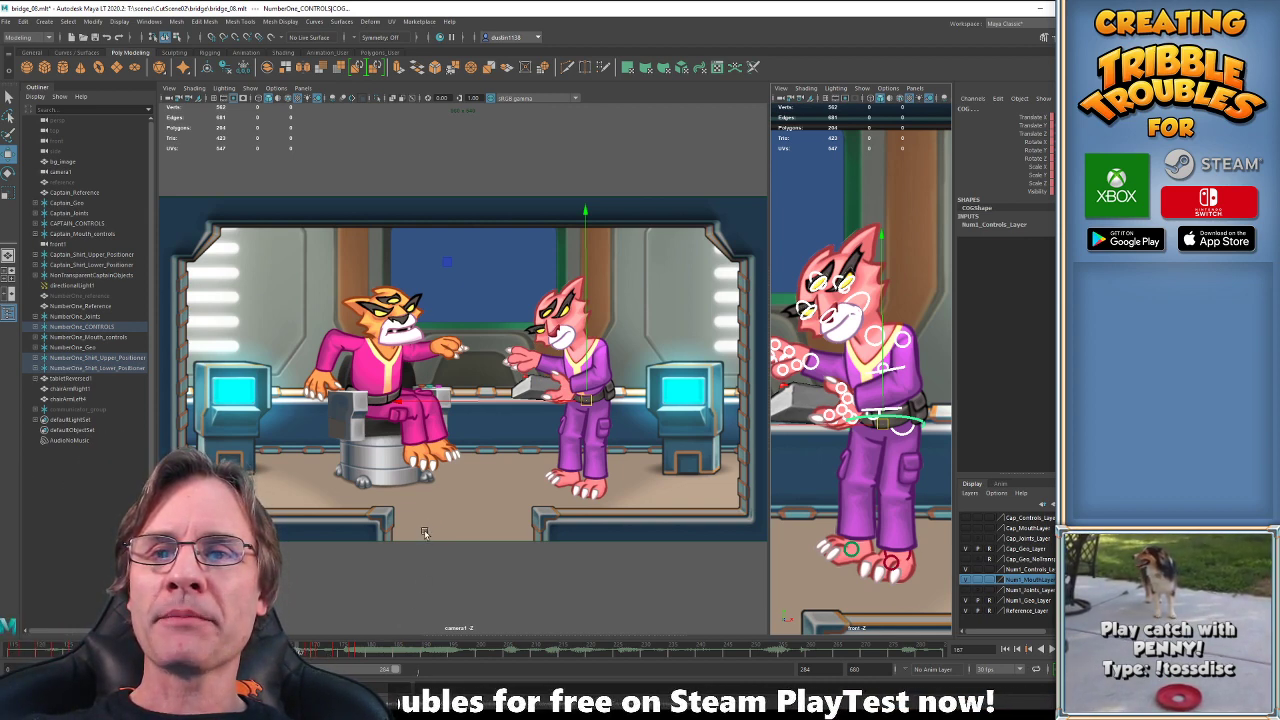
pyautogui.hotkey('alt', 'v')
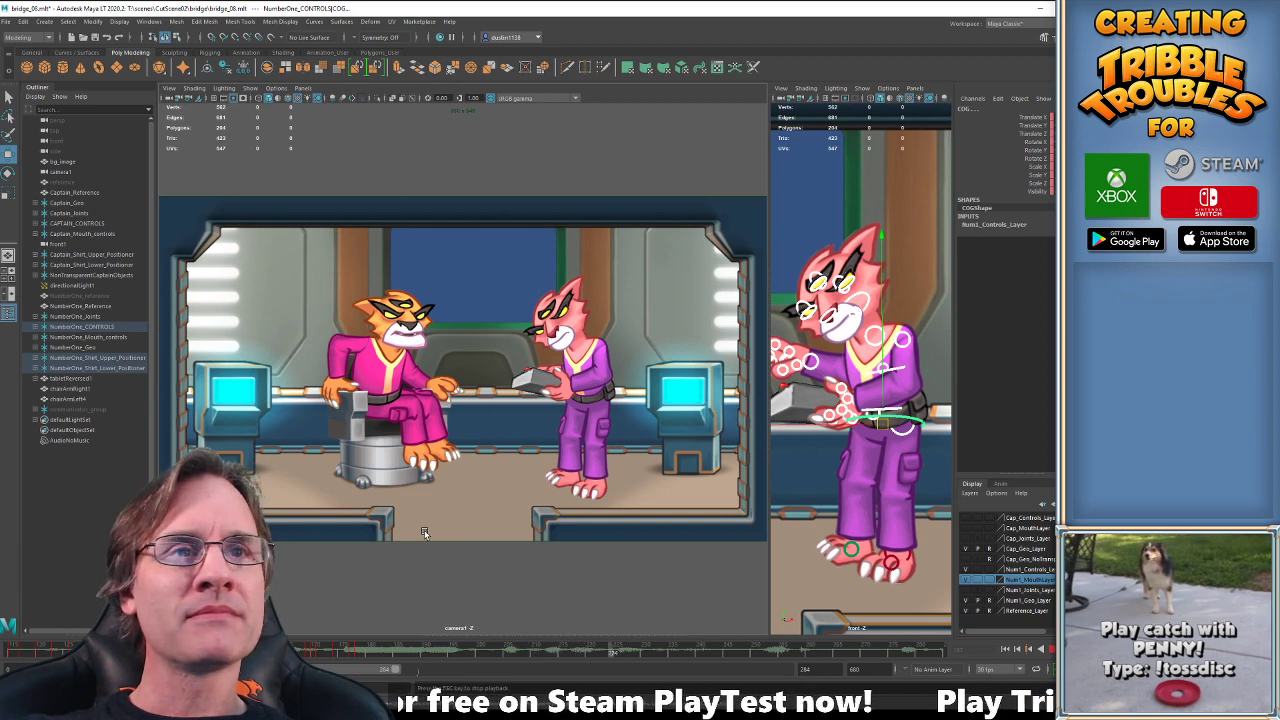
pyautogui.click(310, 653)
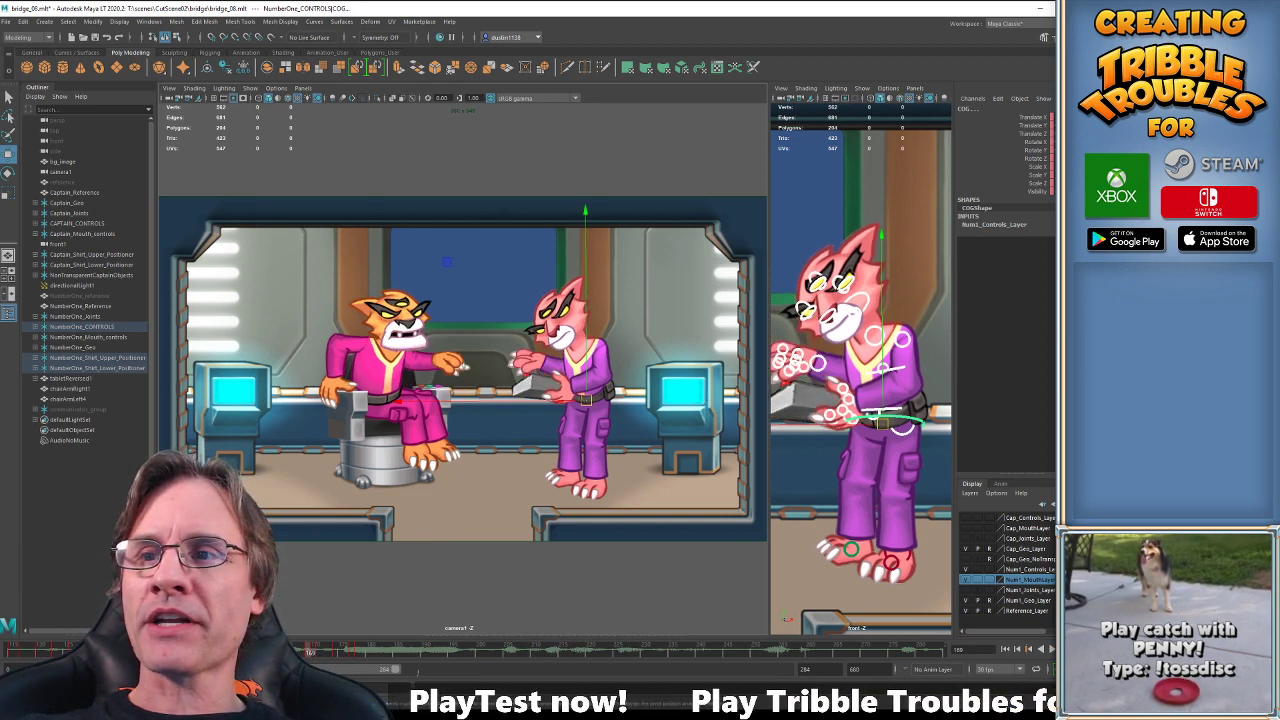
pyautogui.hotkey('alt', 'v')
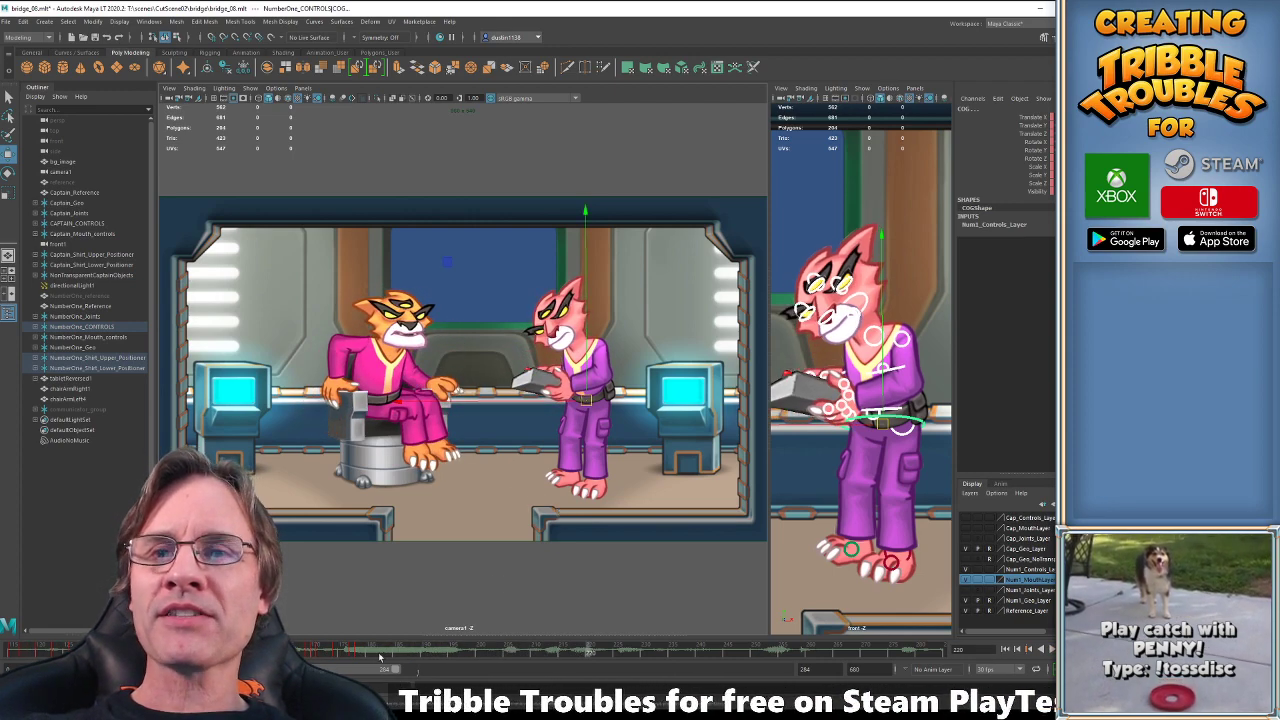
# Scrub and replay the frames around 160 to 176 to examine the timing of NumberOne's hand gesture.
pyautogui.moveTo(305, 652); pyautogui.dragTo(355, 652)
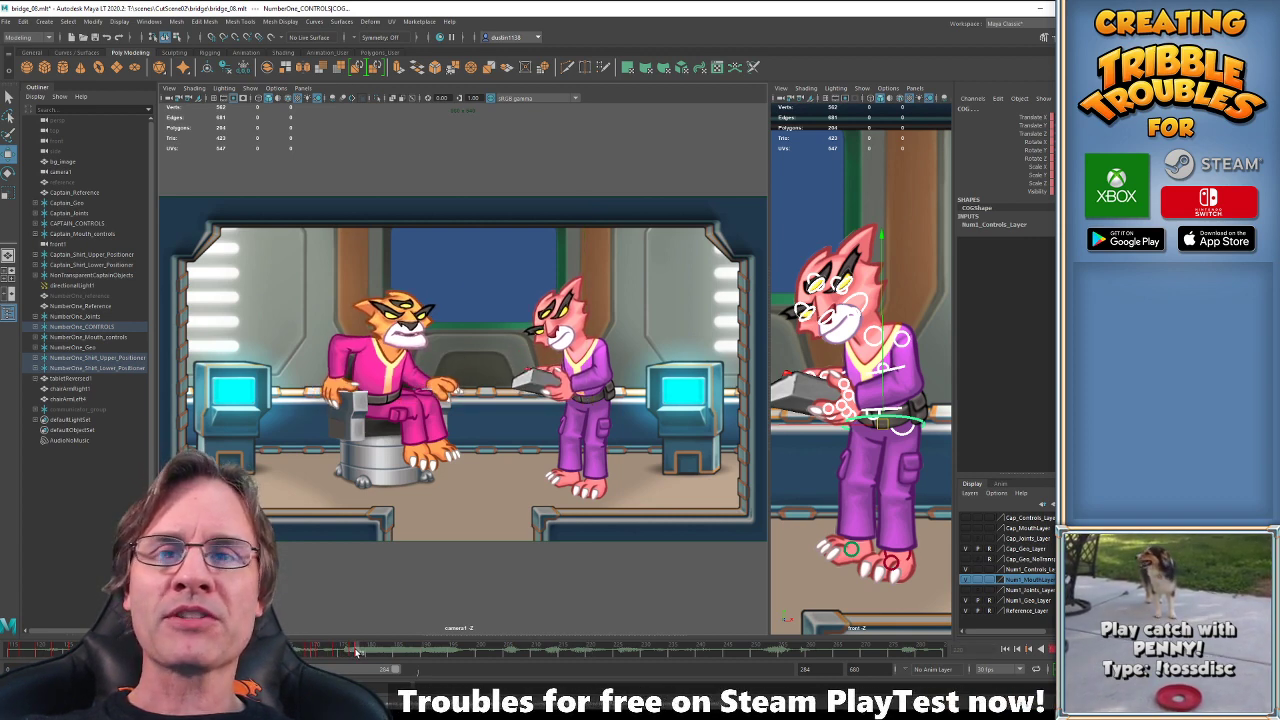
pyautogui.hotkey('alt', 'v')
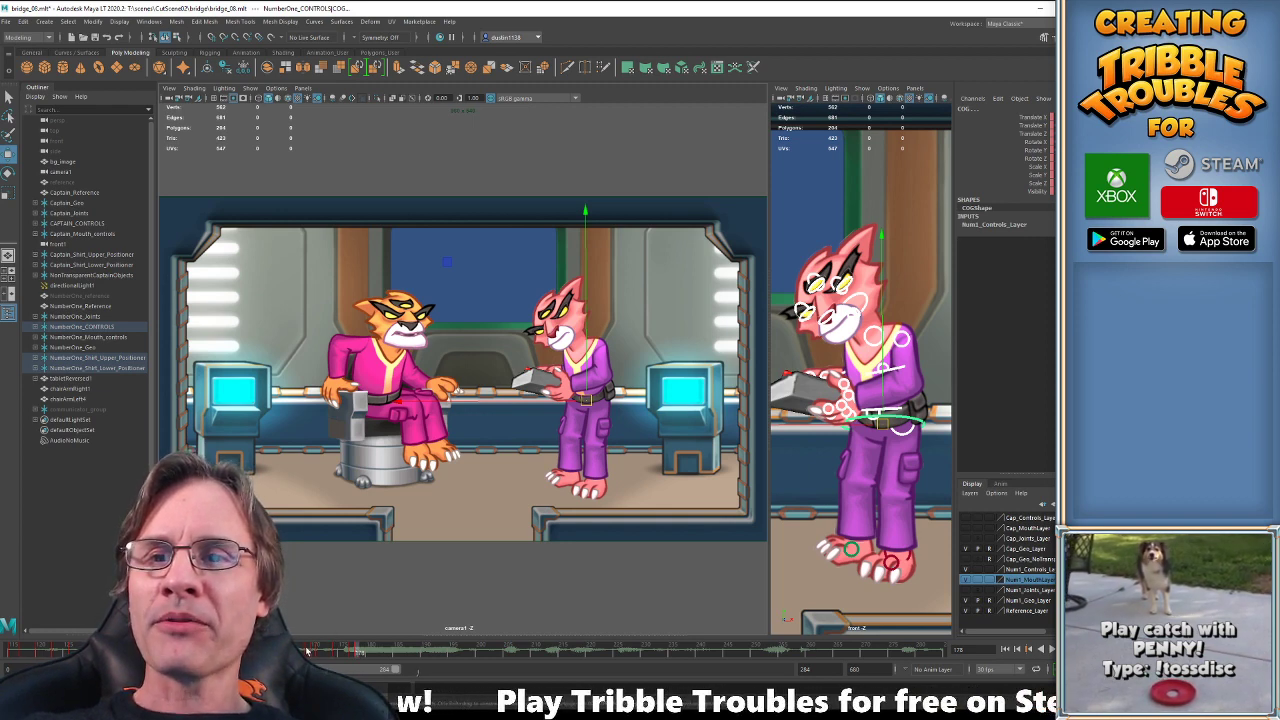
pyautogui.click(325, 658)
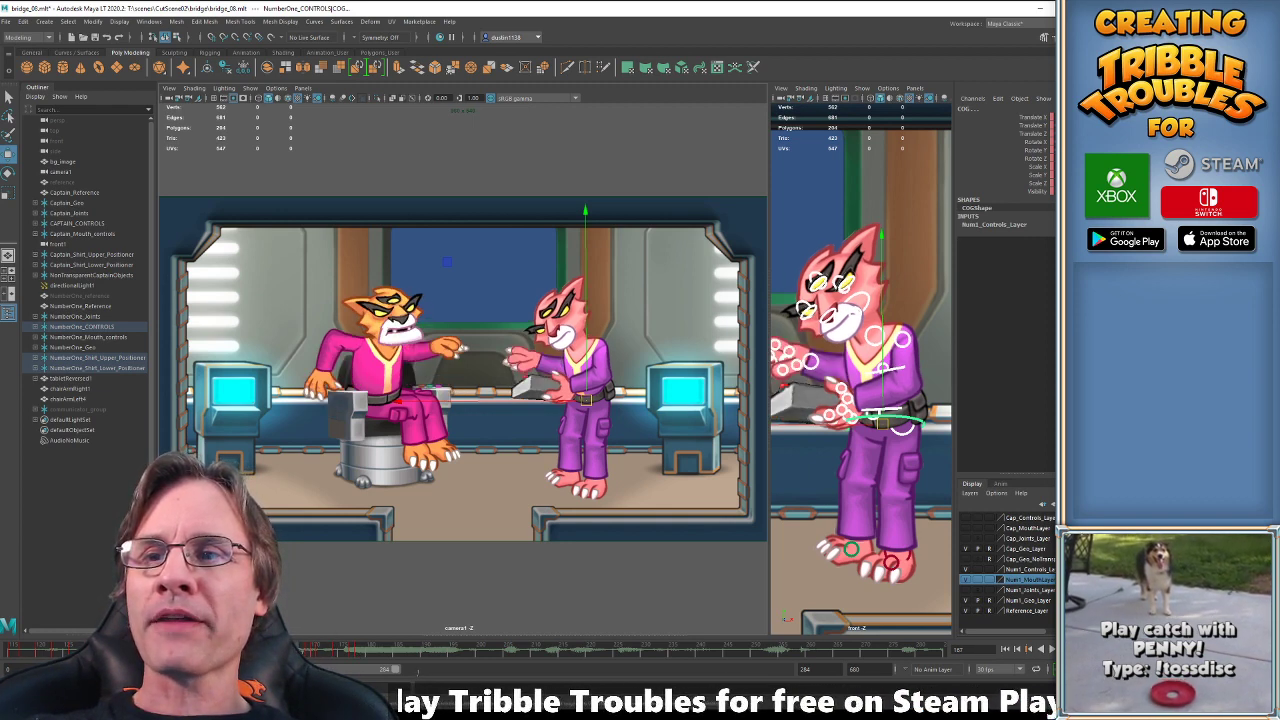
pyautogui.click(212, 652)
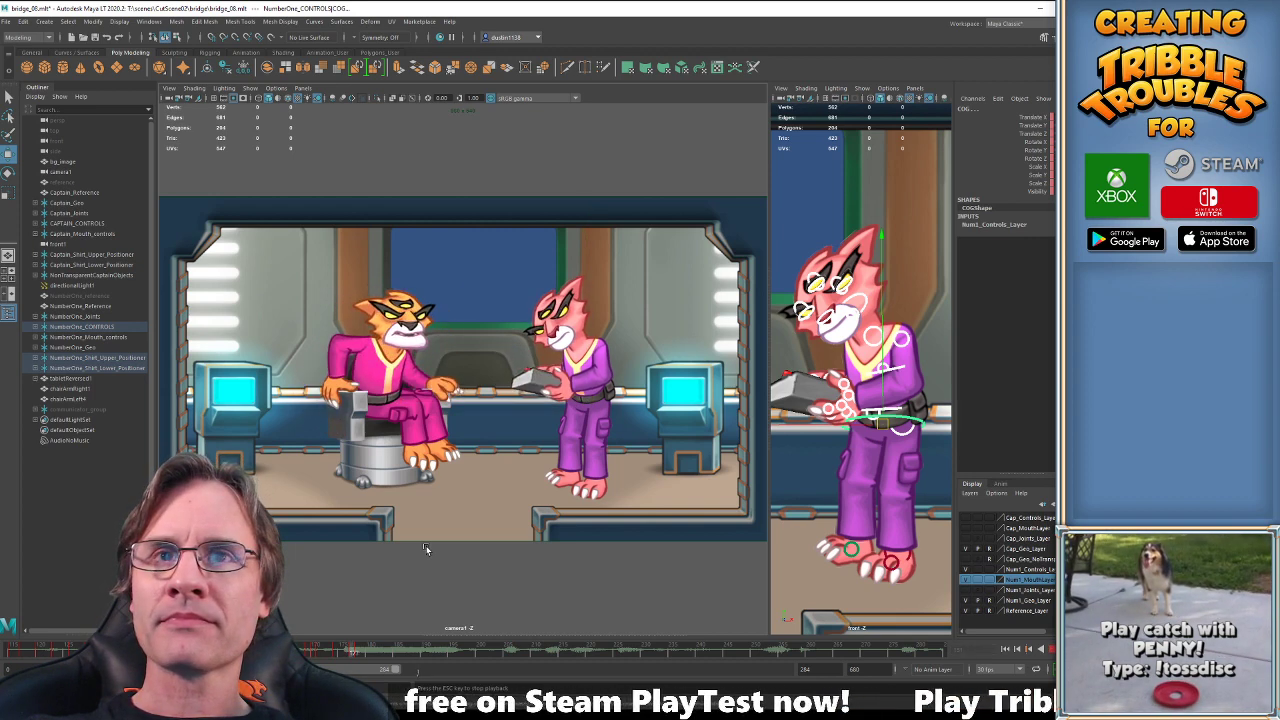
# Move to frame 177 and select NumberOne's pelvis and upper-body controls.
pyautogui.moveTo(335, 652); pyautogui.dragTo(353, 652)
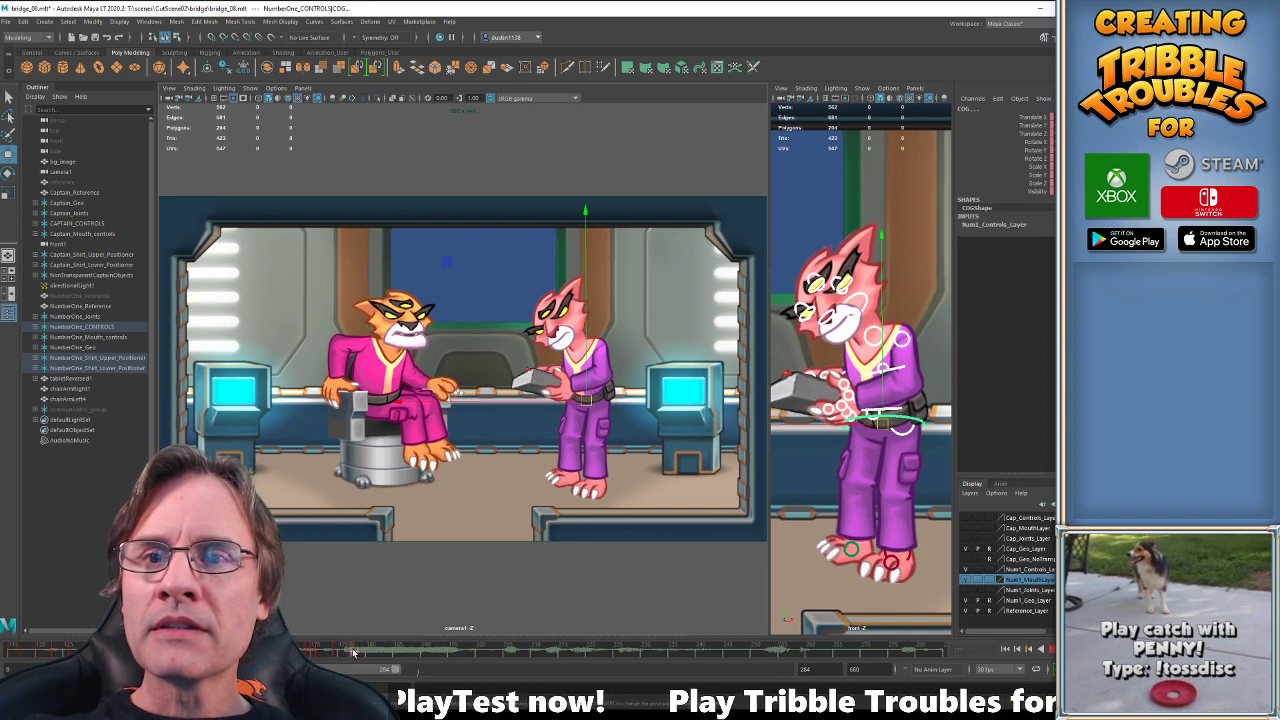
pyautogui.click(903, 421)
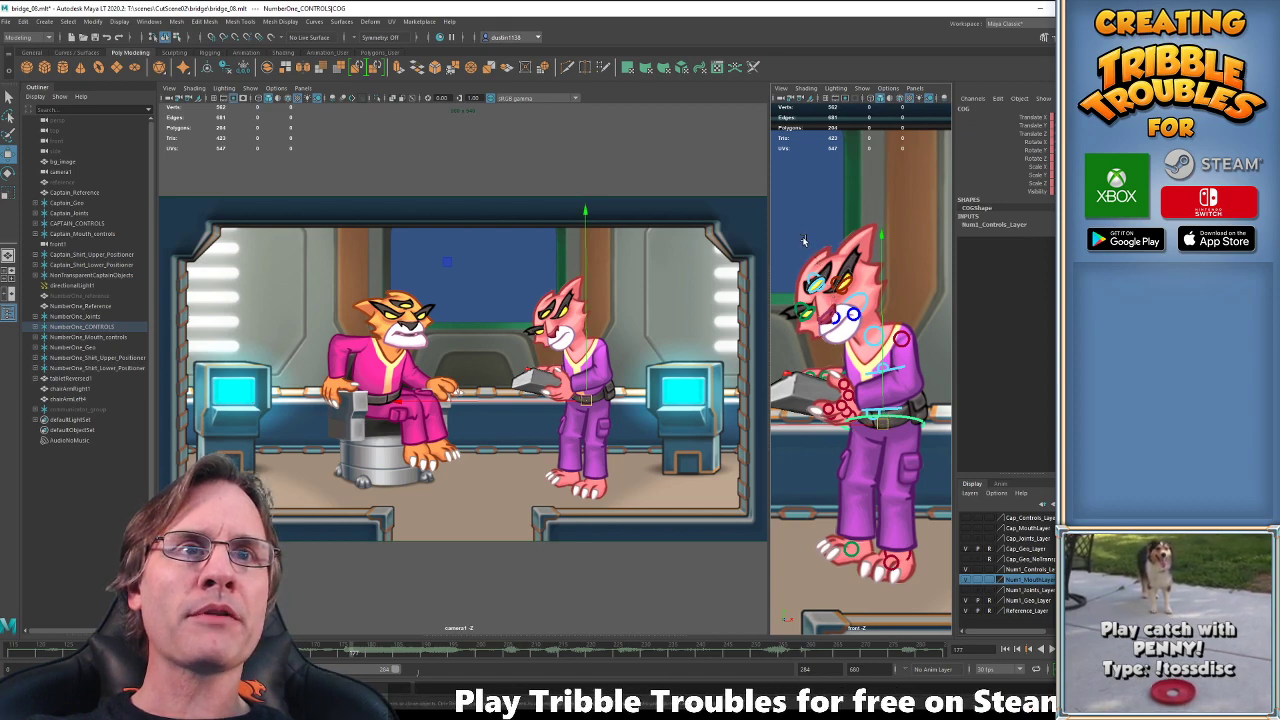
pyautogui.keyDown('shift'); pyautogui.moveTo(801, 236); pyautogui.dragTo(901, 447); pyautogui.keyUp('shift')
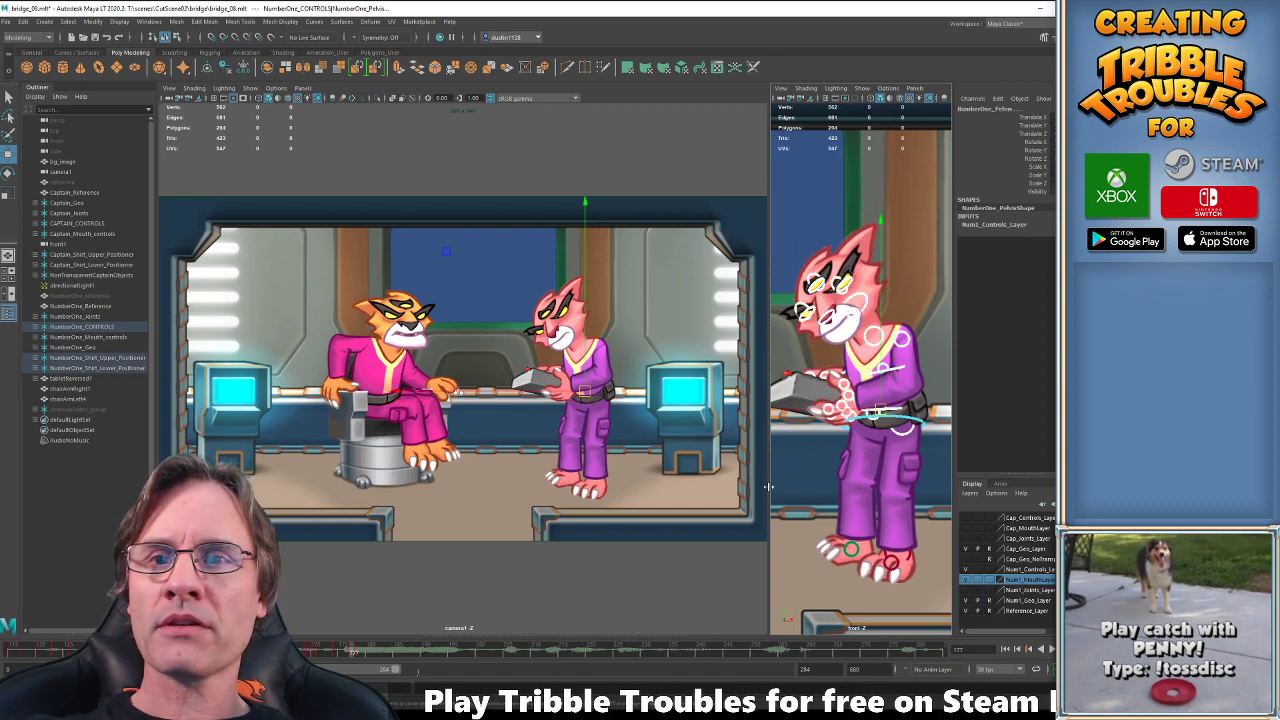
# Switch NumberOne's selection to include the COG control, check frames 174 and 177, and advance to frame 178.
pyautogui.press(',')
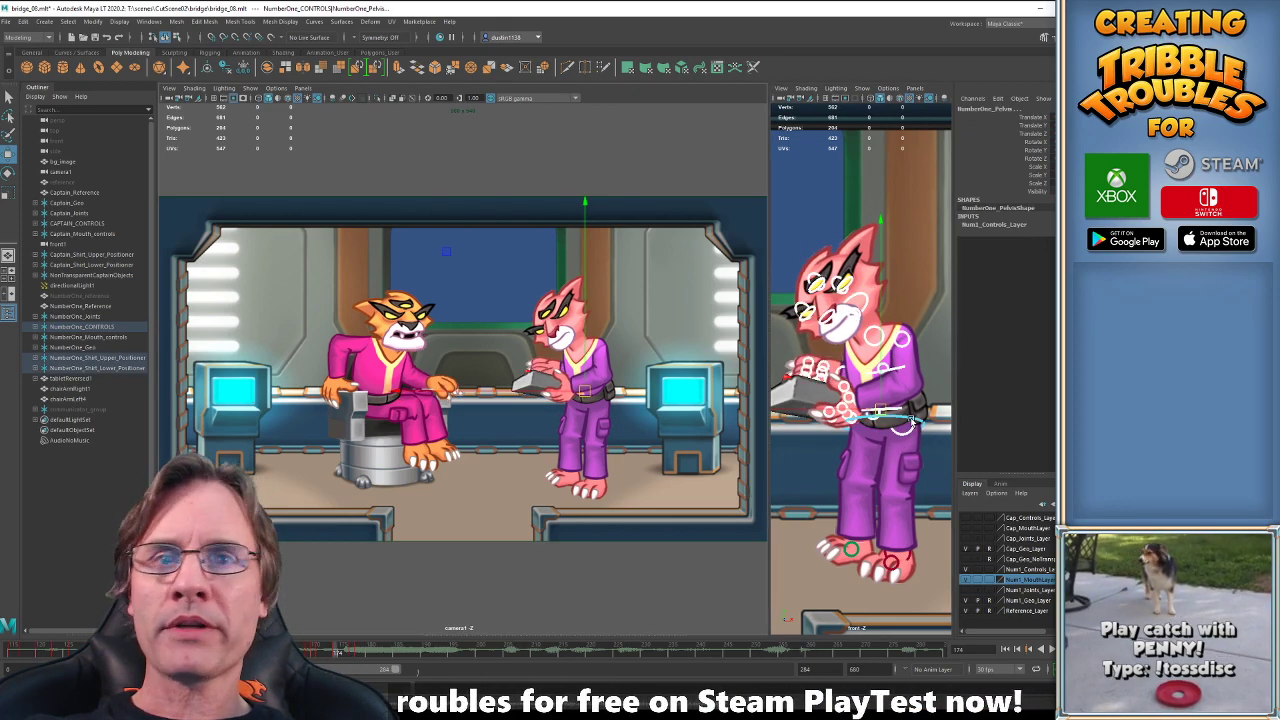
pyautogui.click(908, 423)
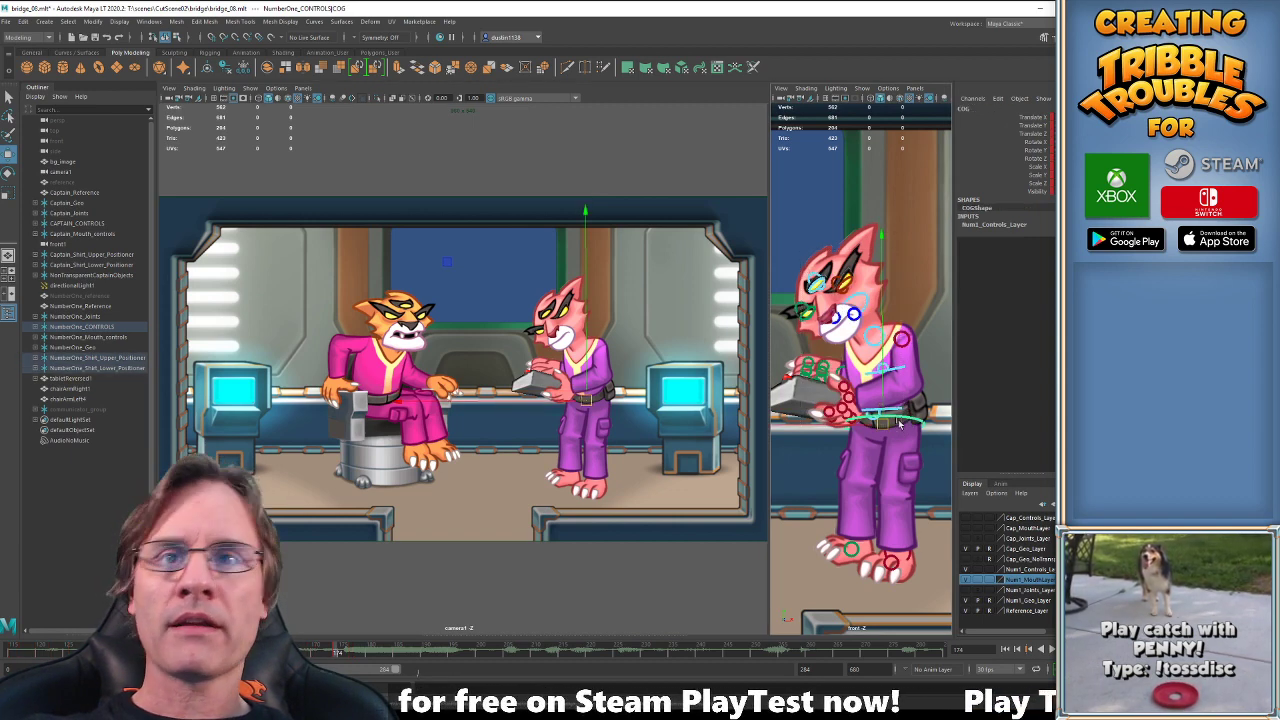
pyautogui.press('.')
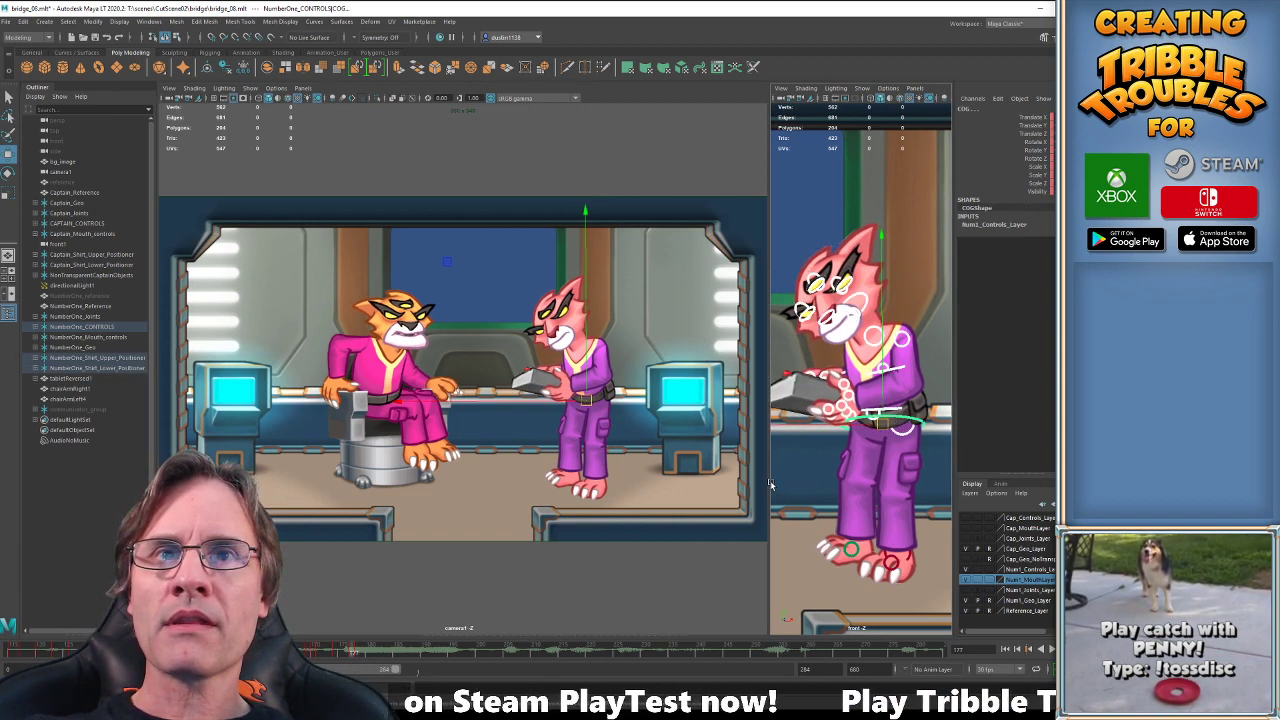
pyautogui.hotkey('alt', '.')
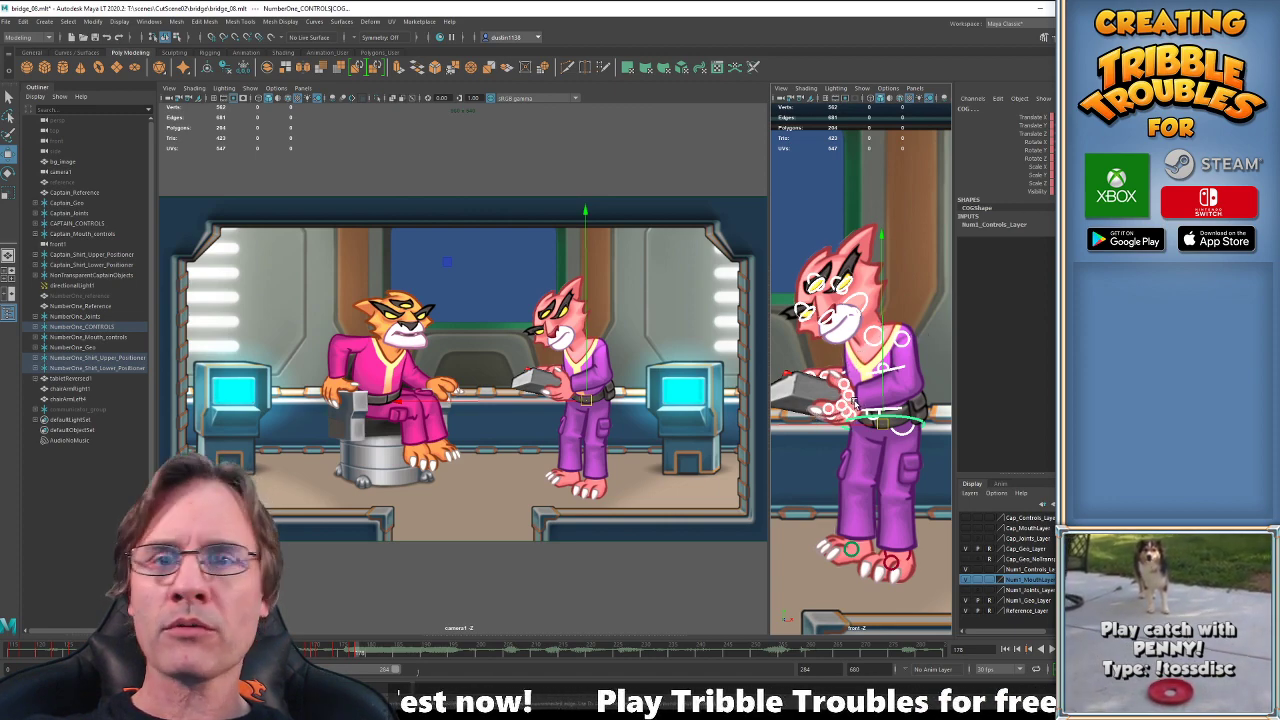
# Select NumberOne's right hand, upper spine and lower spine controls in turn to examine them at frame 178.
pyautogui.click(855, 401)
pyautogui.scroll(8, 857, 403)
pyautogui.scroll(-8, 877, 397)
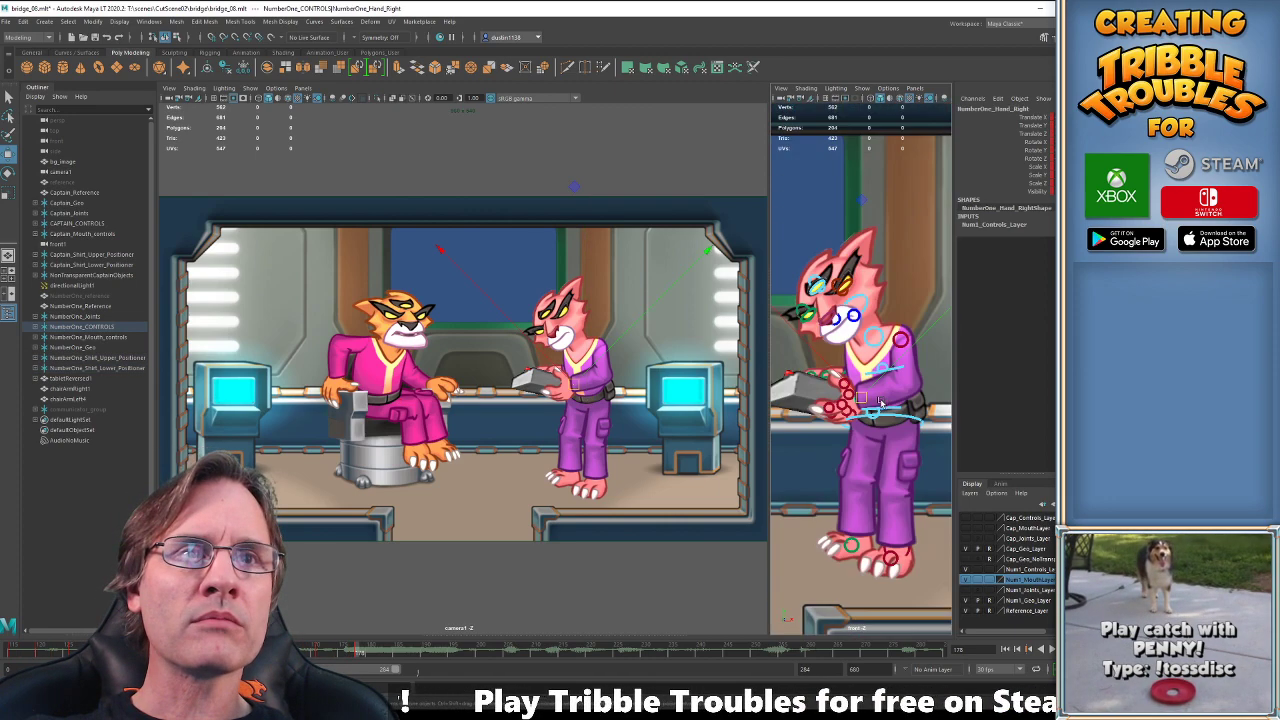
pyautogui.click(888, 409)
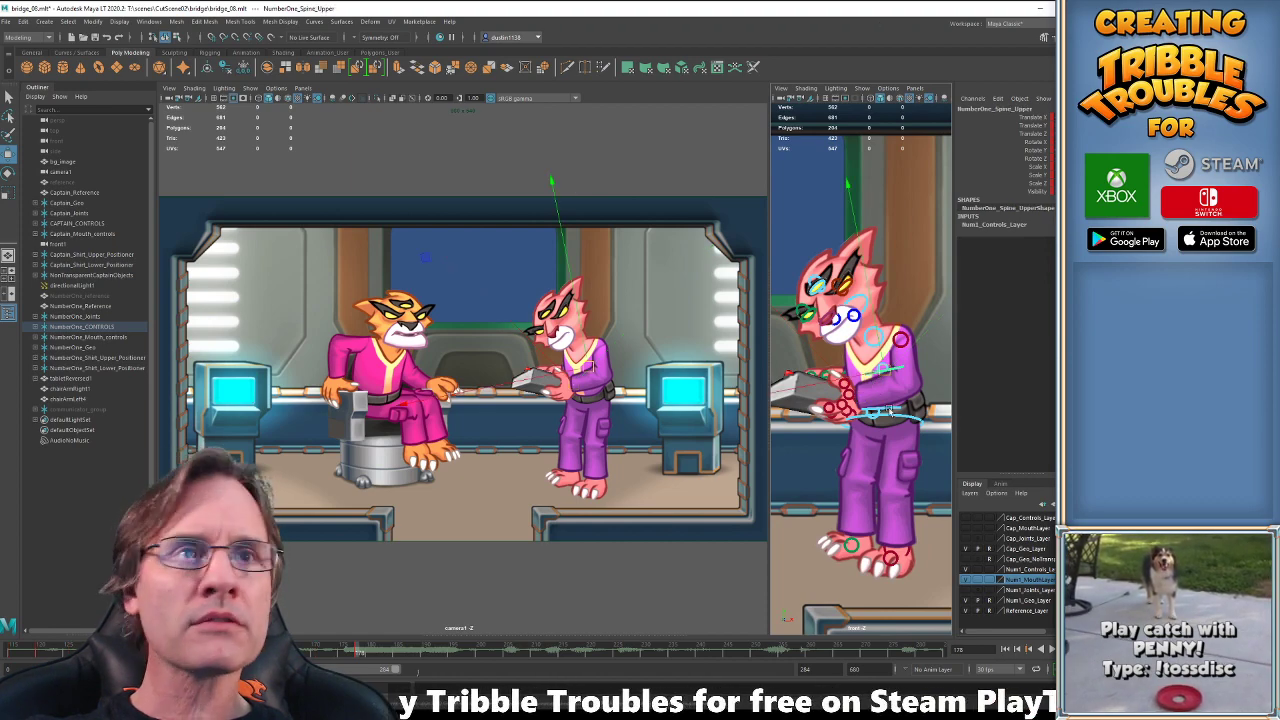
pyautogui.click(890, 409)
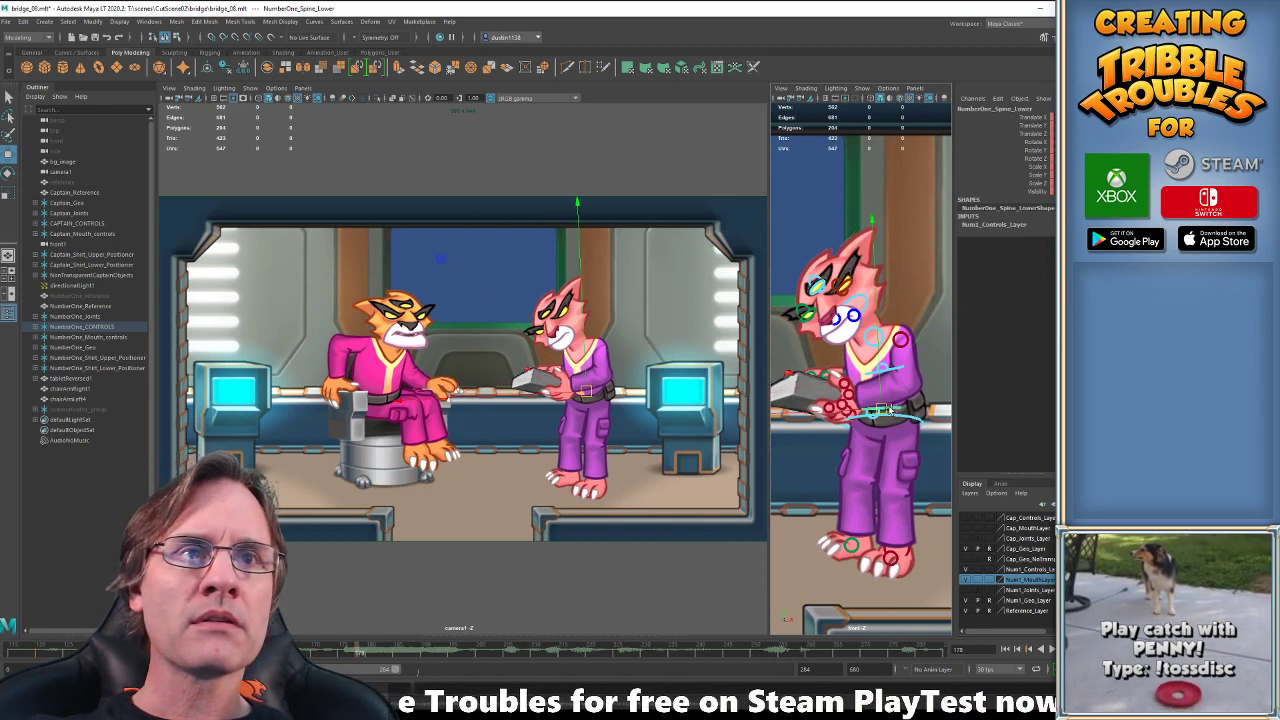
# Hide Num1_Geo_Layer and select NumberOne's left hand together with its finger controls.
pyautogui.press('f')
pyautogui.click(808, 382)
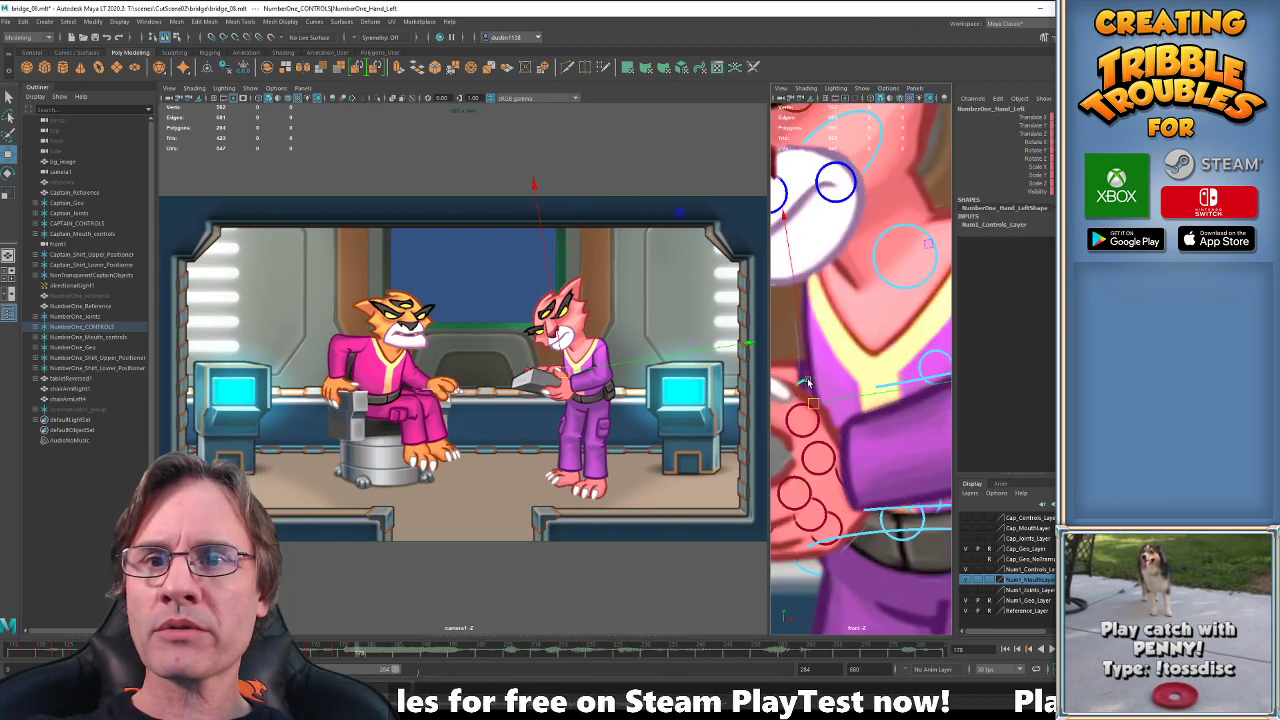
pyautogui.scroll(-5, 860, 395)
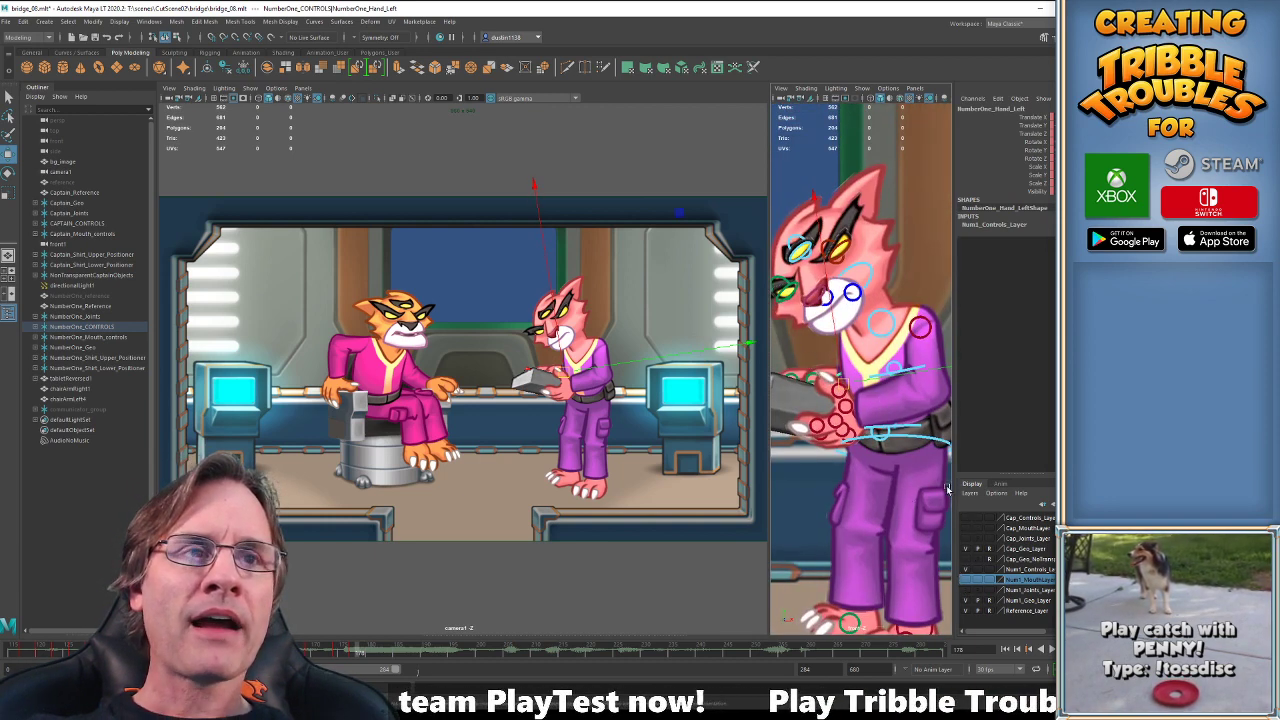
pyautogui.click(966, 600)
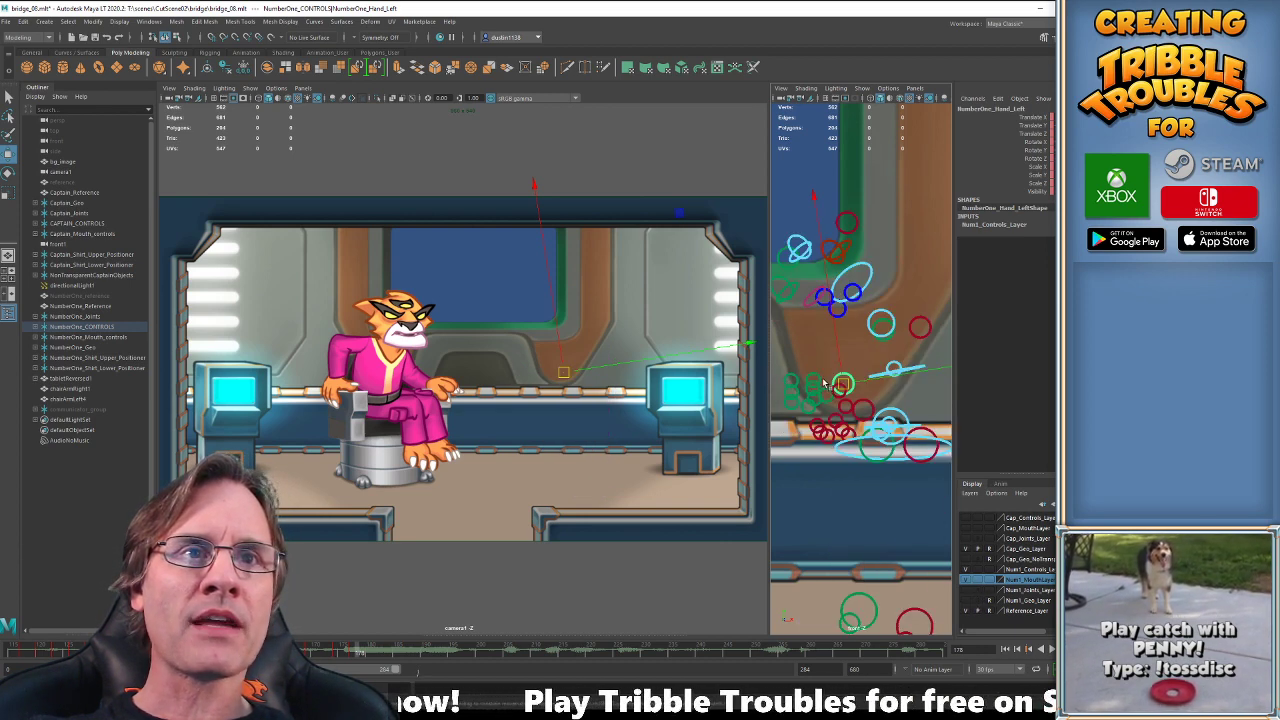
pyautogui.scroll(4, 845, 385)
pyautogui.moveTo(799, 391); pyautogui.dragTo(866, 458)
pyautogui.click(897, 401)
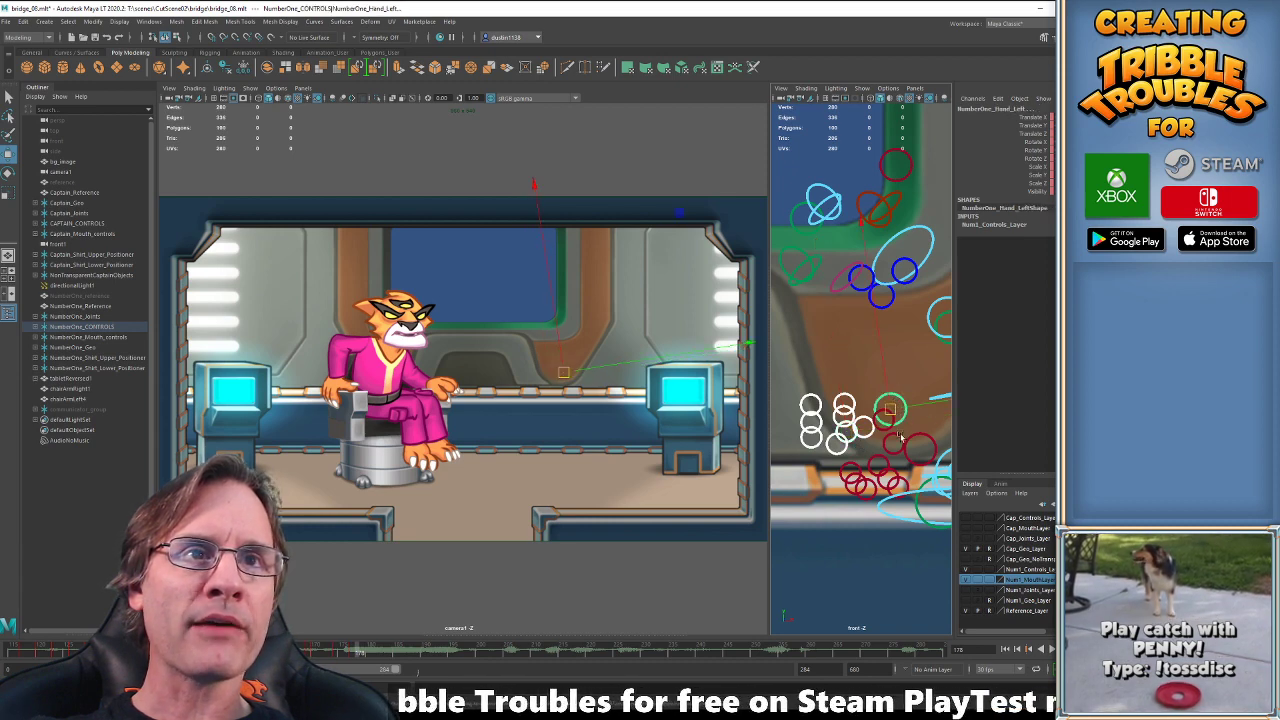
# Scrub the left hand controls' timing from frame 174 back to 178 and show Num1_Geo_Layer again.
pyautogui.moveTo(349, 654); pyautogui.dragTo(337, 660)
pyautogui.hotkey('alt', '.')
pyautogui.hotkey('alt', '.')
pyautogui.hotkey('alt', '.')
pyautogui.hotkey('alt', '.')
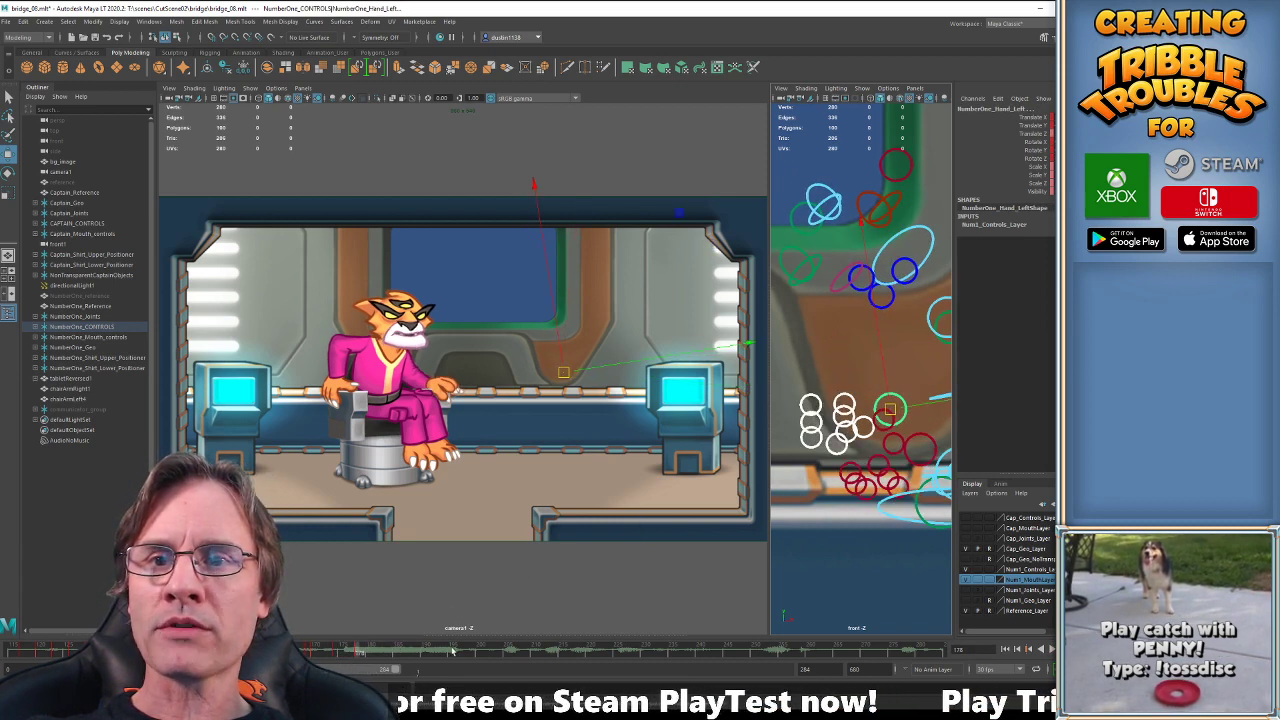
pyautogui.click(966, 600)
pyautogui.scroll(-5, 843, 497)
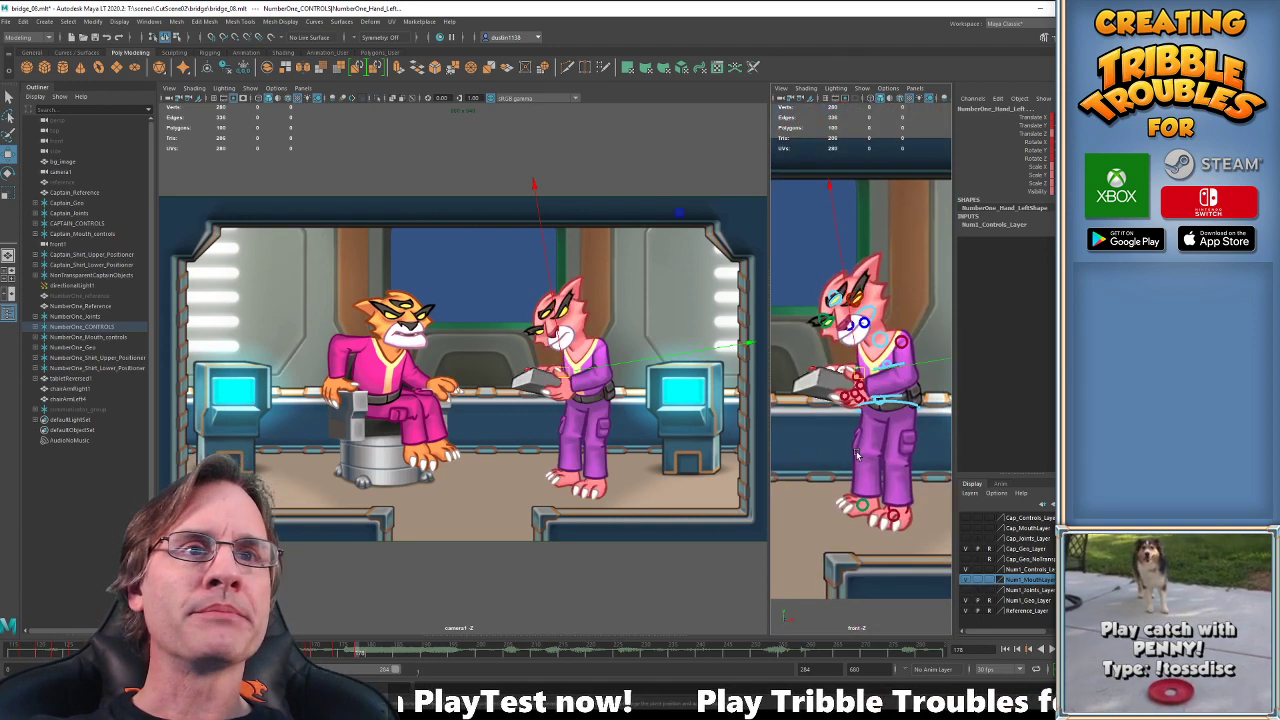
# Compare NumberOne's pose at frame 174 and slightly rotate and shift the COG control at frame 178.
pyautogui.click(903, 404)
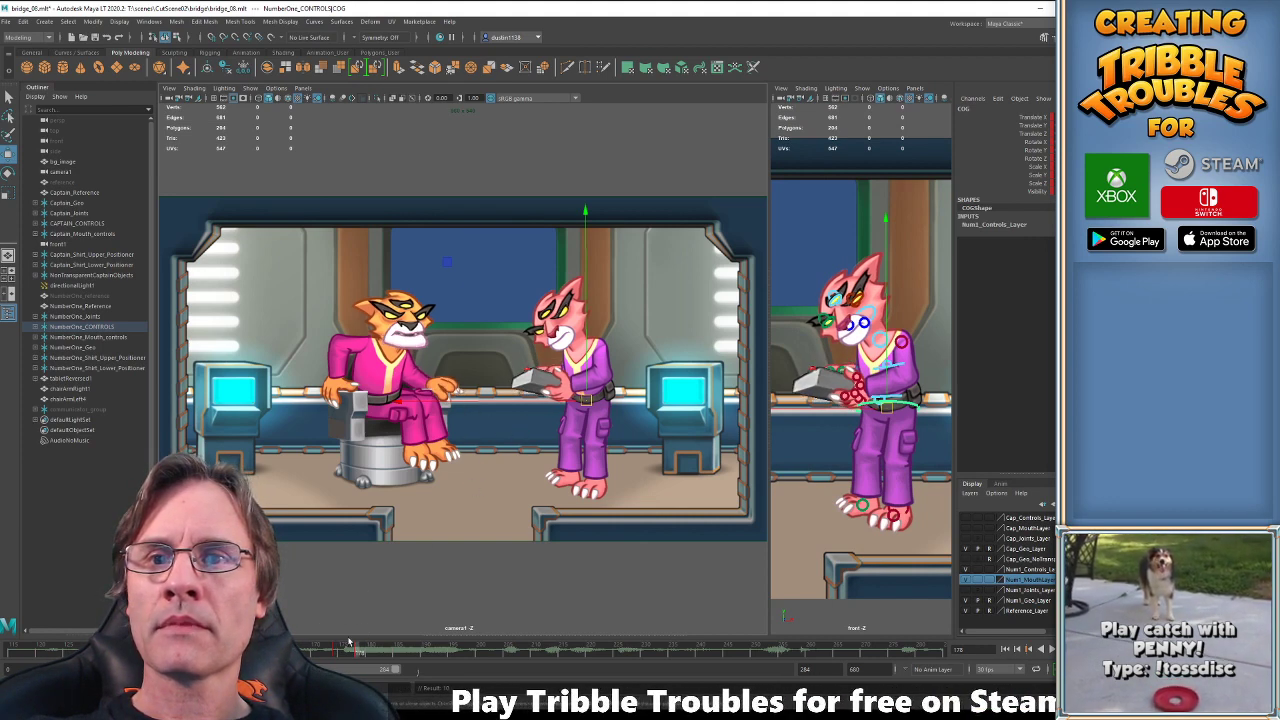
pyautogui.moveTo(349, 648)
pyautogui.mouseDown()
pyautogui.moveTo(320, 650)
pyautogui.moveTo(356, 652)
pyautogui.mouseUp()
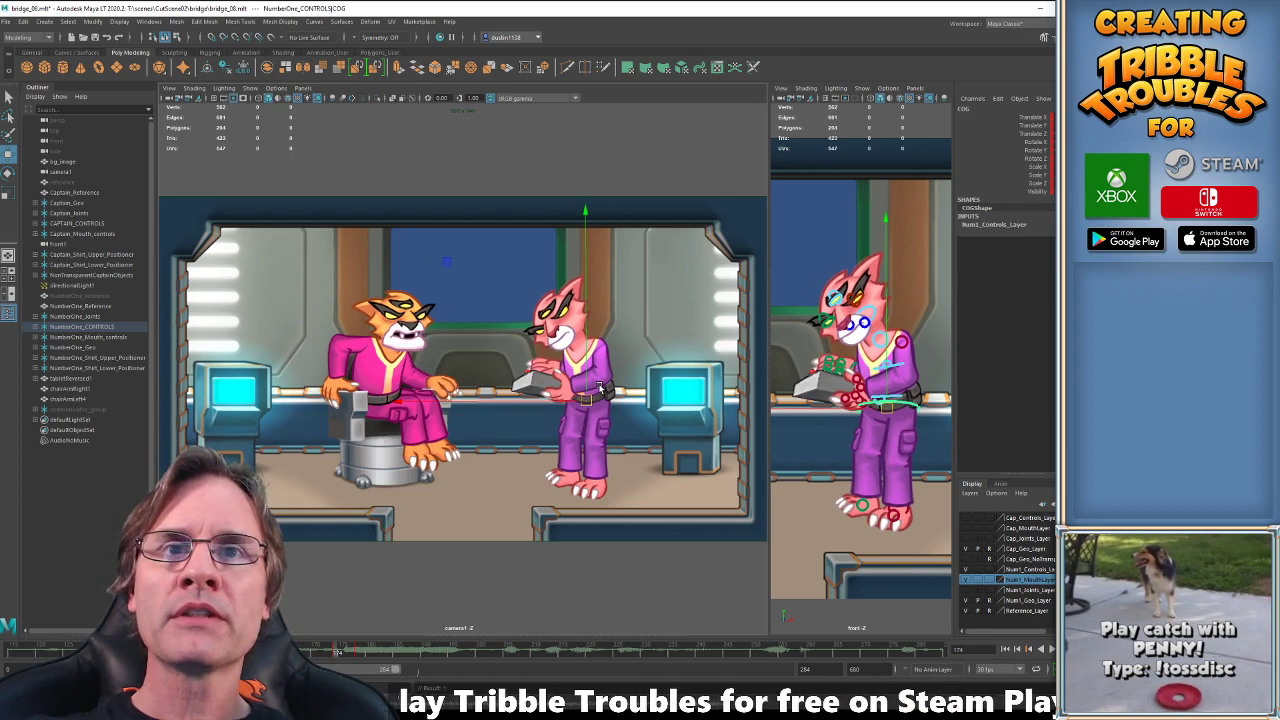
pyautogui.press('e')
pyautogui.moveTo(447, 513); pyautogui.dragTo(443, 511)
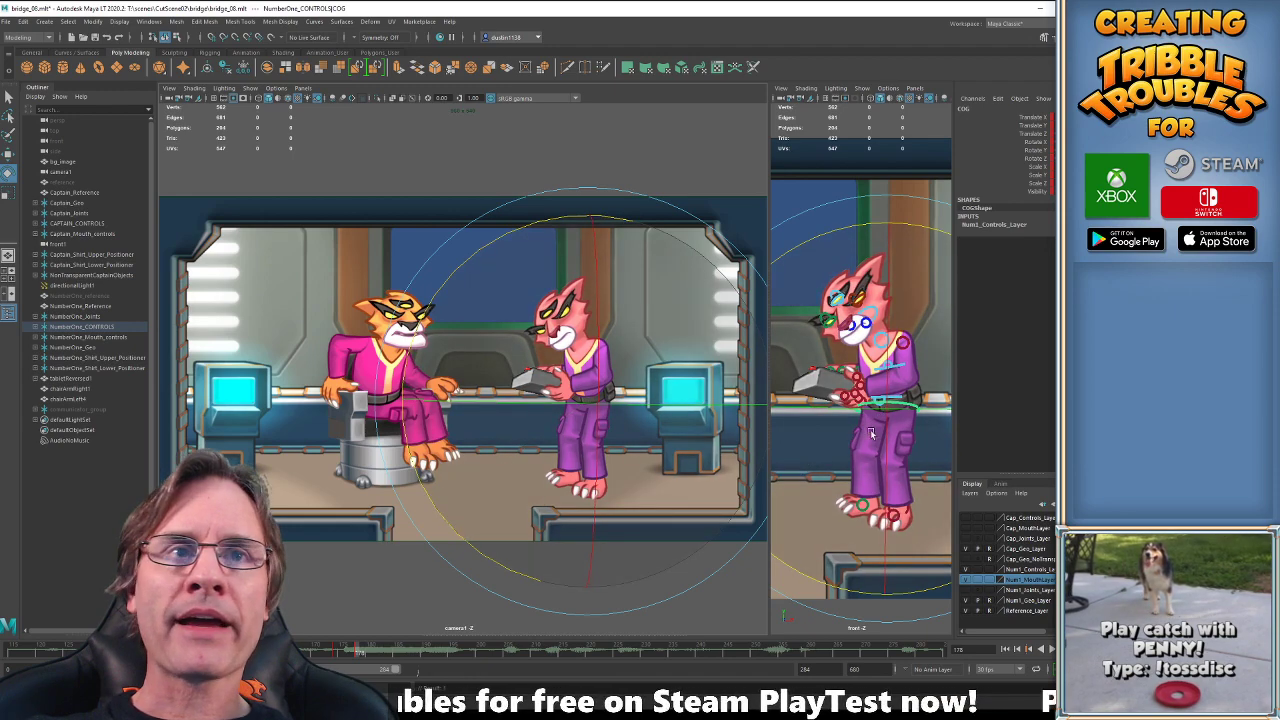
pyautogui.press('w')
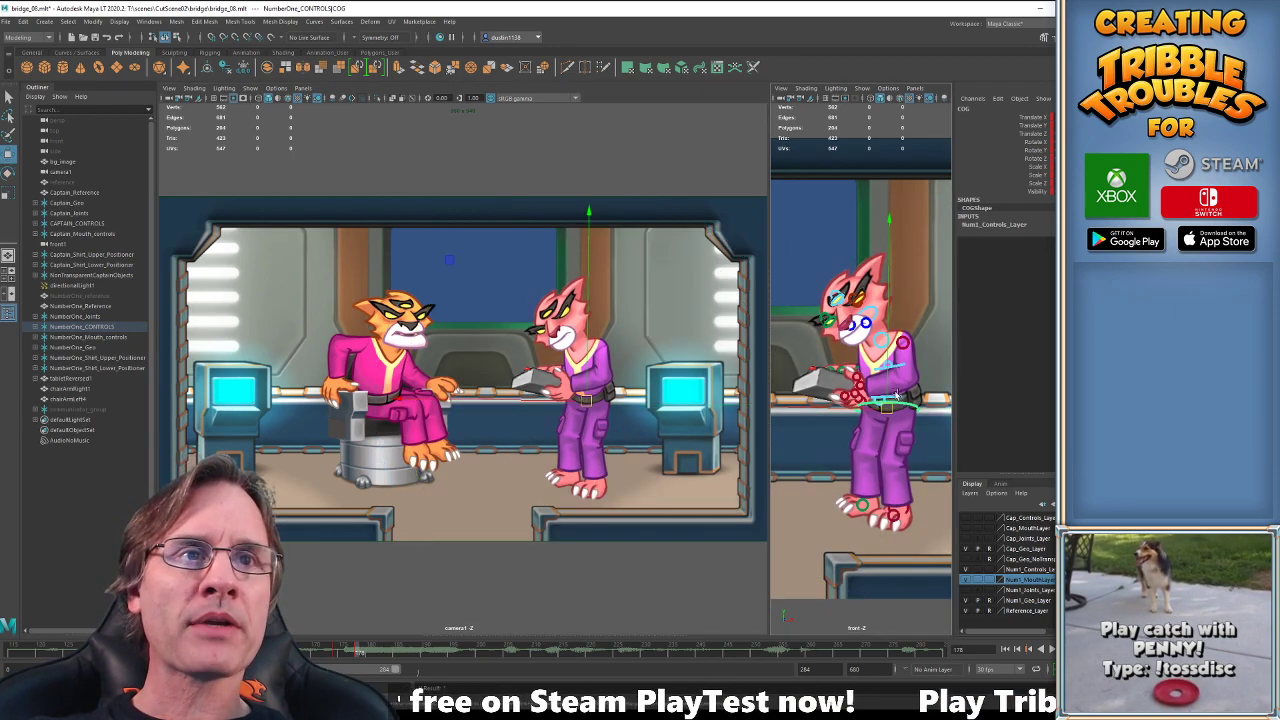
# Examine NumberOne's lower spine, upper spine and pelvis controls, comparing the pose at frames 174 and 178.
pyautogui.click(900, 366)
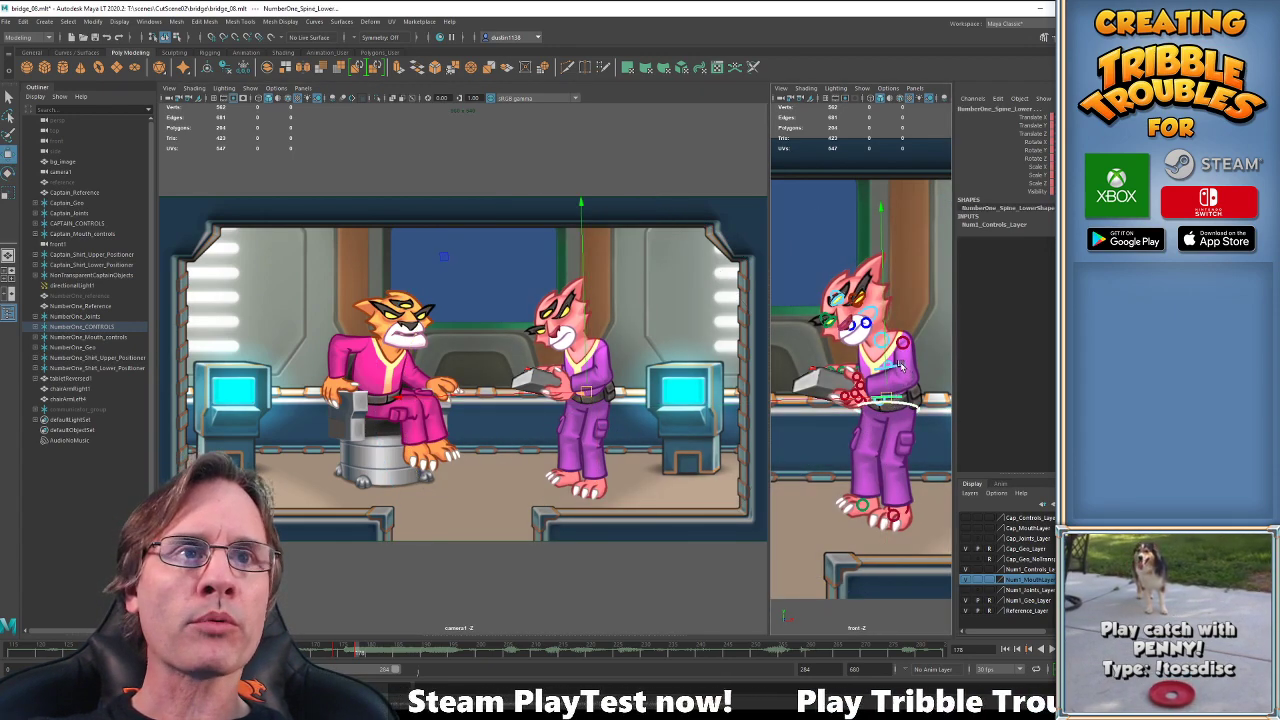
pyautogui.click(900, 368)
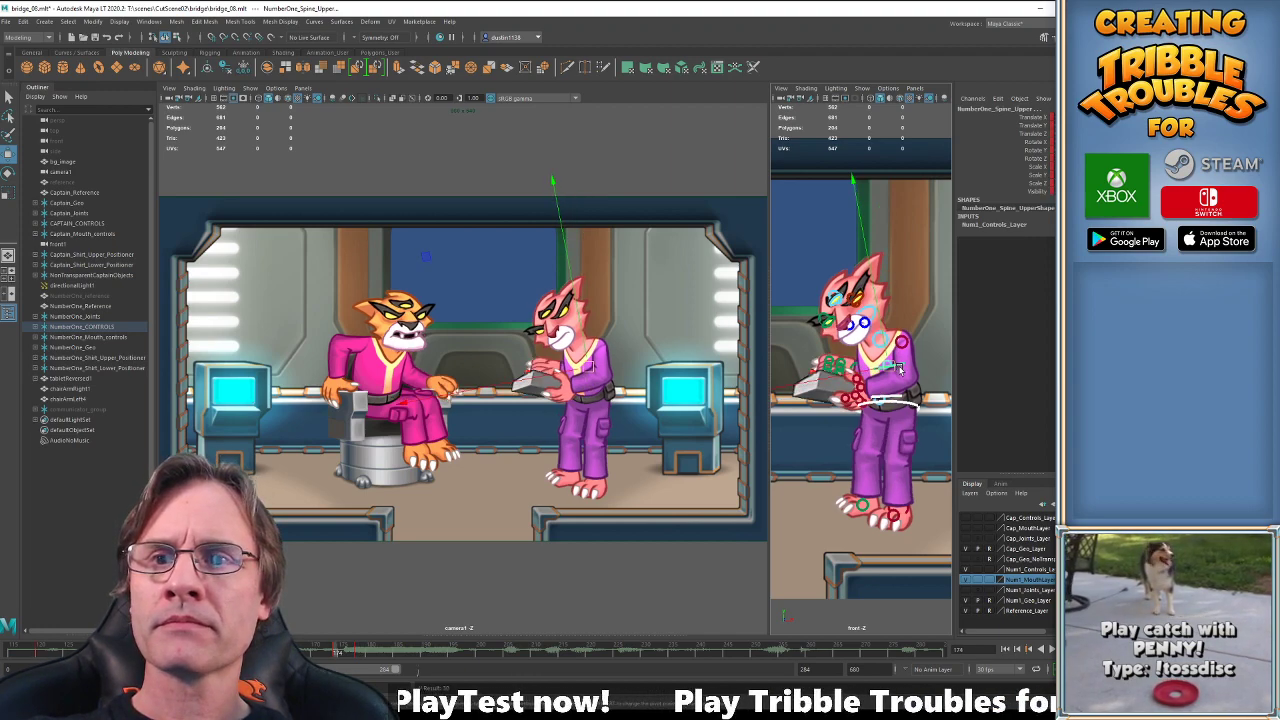
pyautogui.click(897, 400)
pyautogui.press('e')
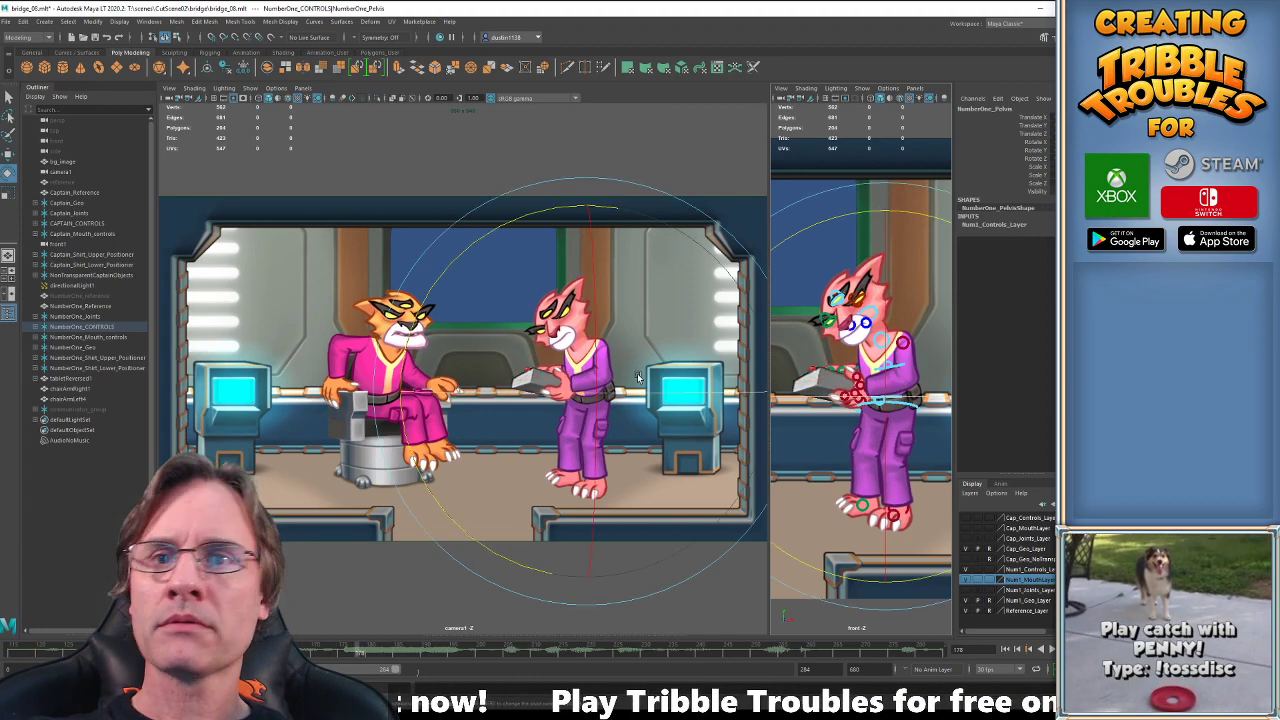
pyautogui.press('w')
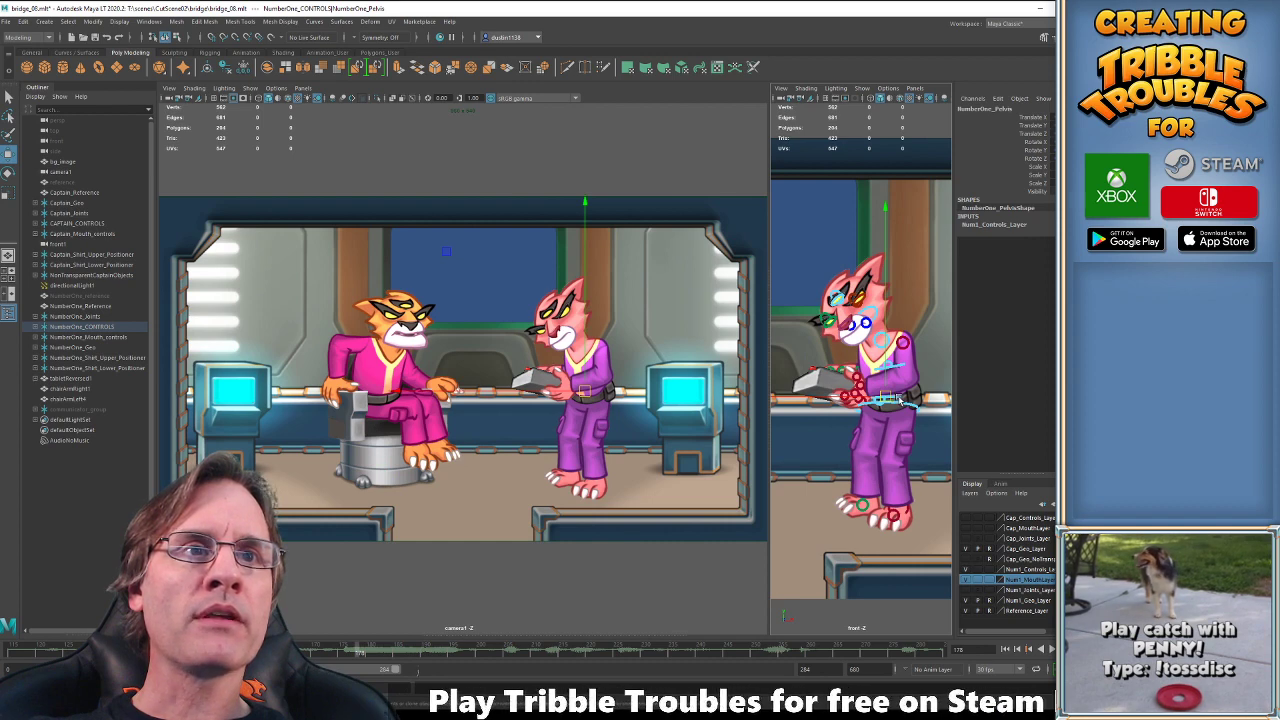
pyautogui.click(905, 395)
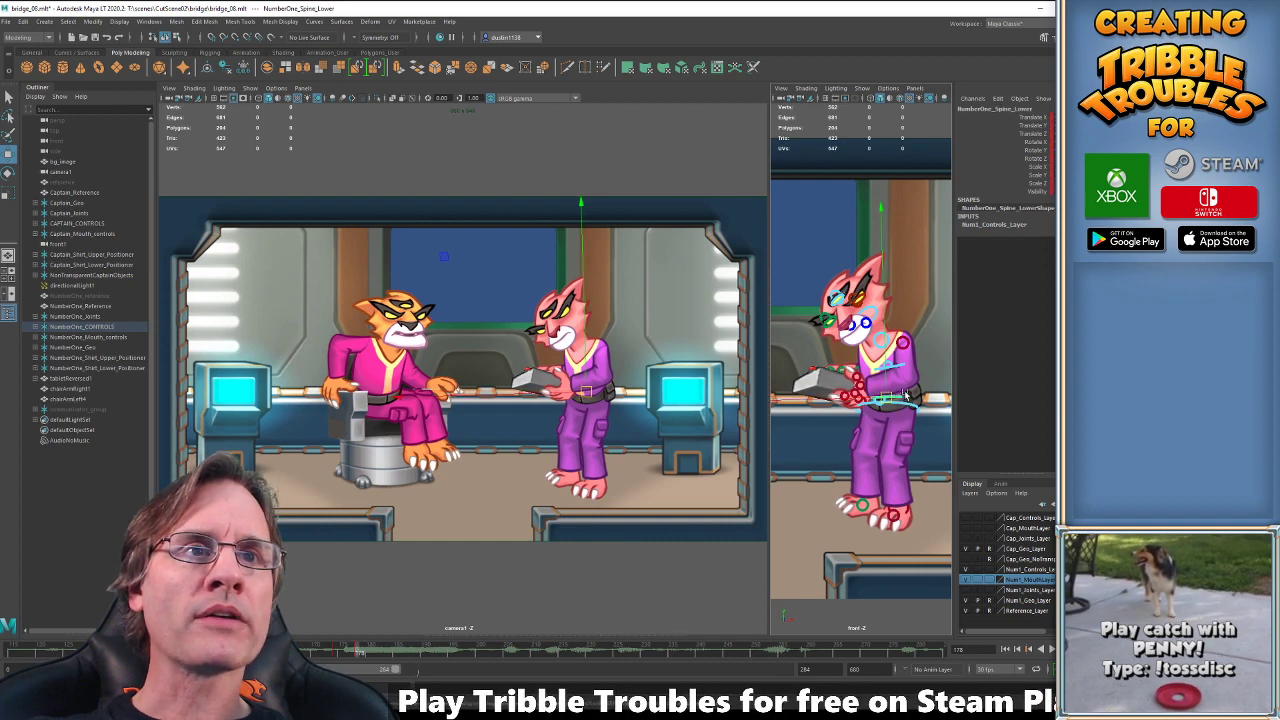
# Turn off the display of joints in the front view and clear the selection.
pyautogui.click(862, 89)
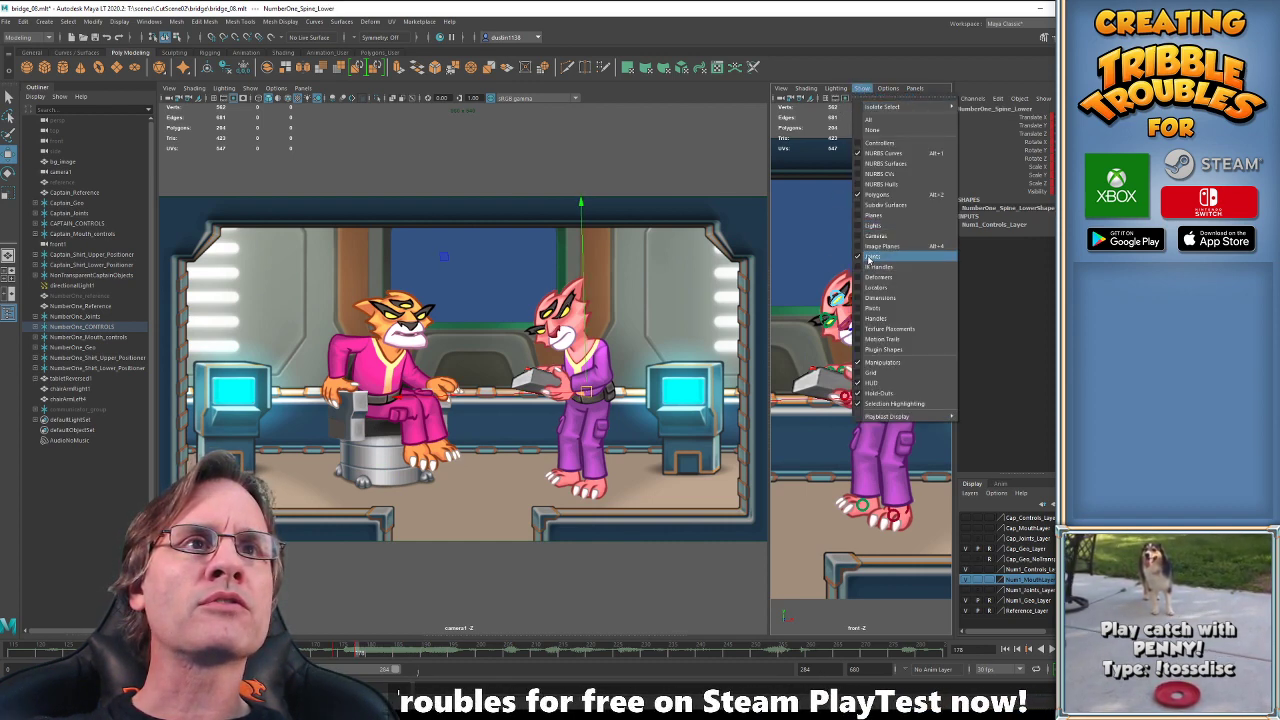
pyautogui.click(871, 257)
pyautogui.click(909, 379)
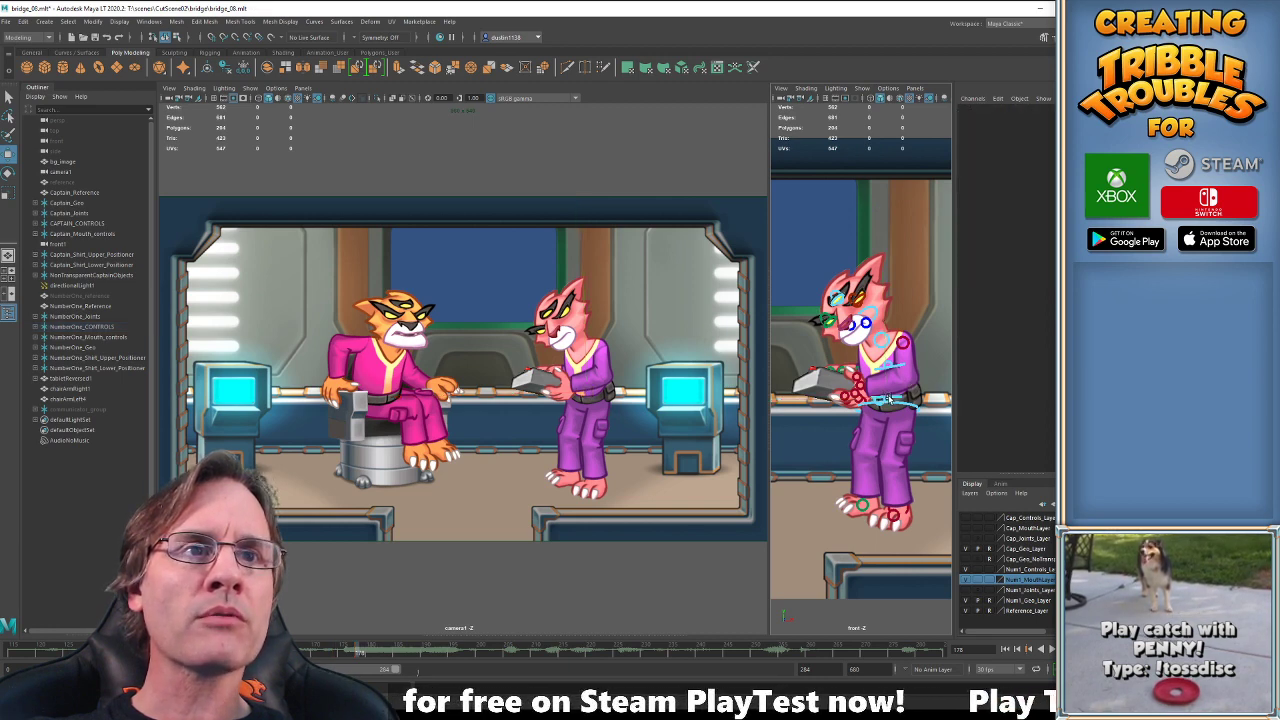
# Rotate NumberOne's upper spine slightly forward at frame 178, using the pose at frame 174 for comparison.
pyautogui.click(888, 399)
pyautogui.click(894, 362)
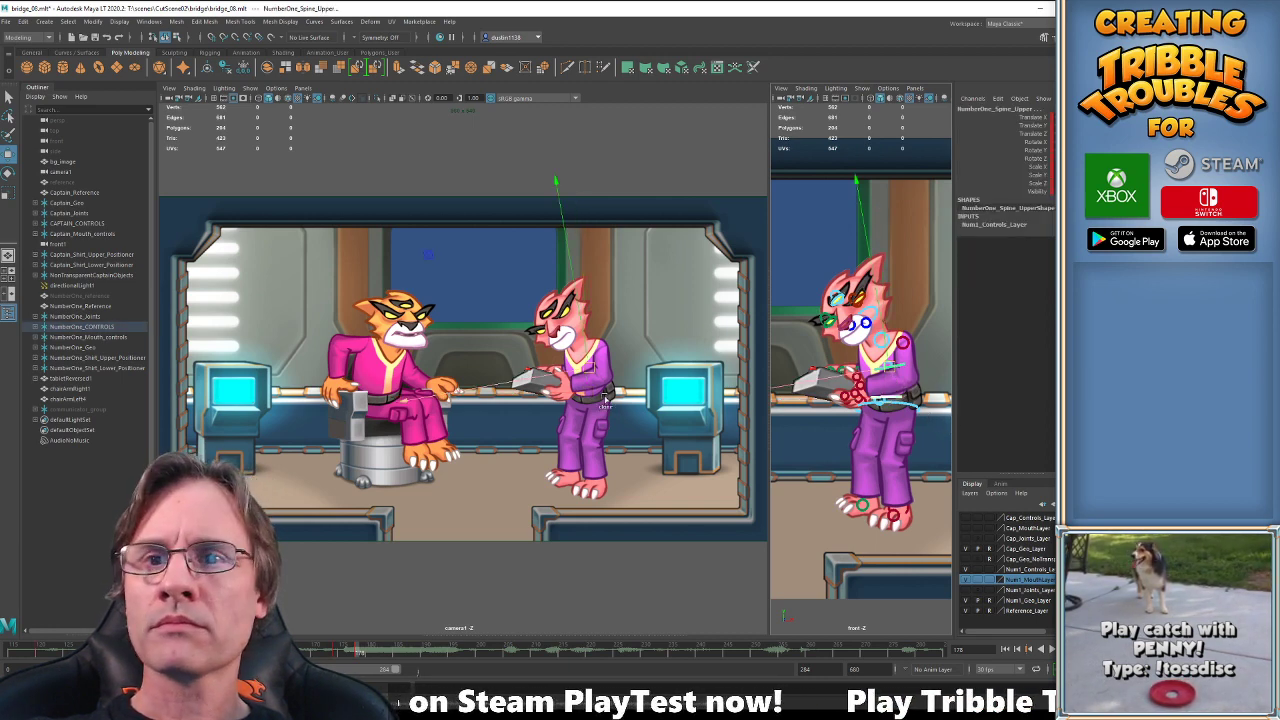
pyautogui.press('e')
pyautogui.press(',')
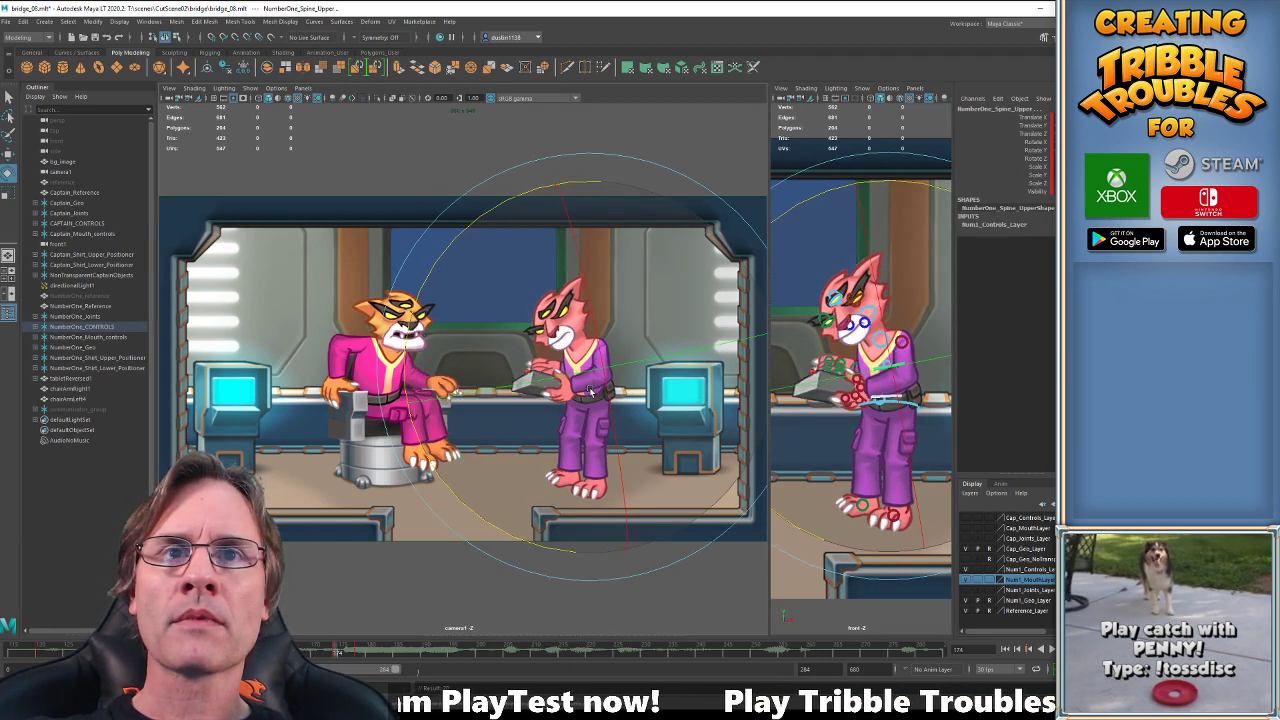
pyautogui.press('.')
pyautogui.moveTo(436, 466); pyautogui.dragTo(438, 469)
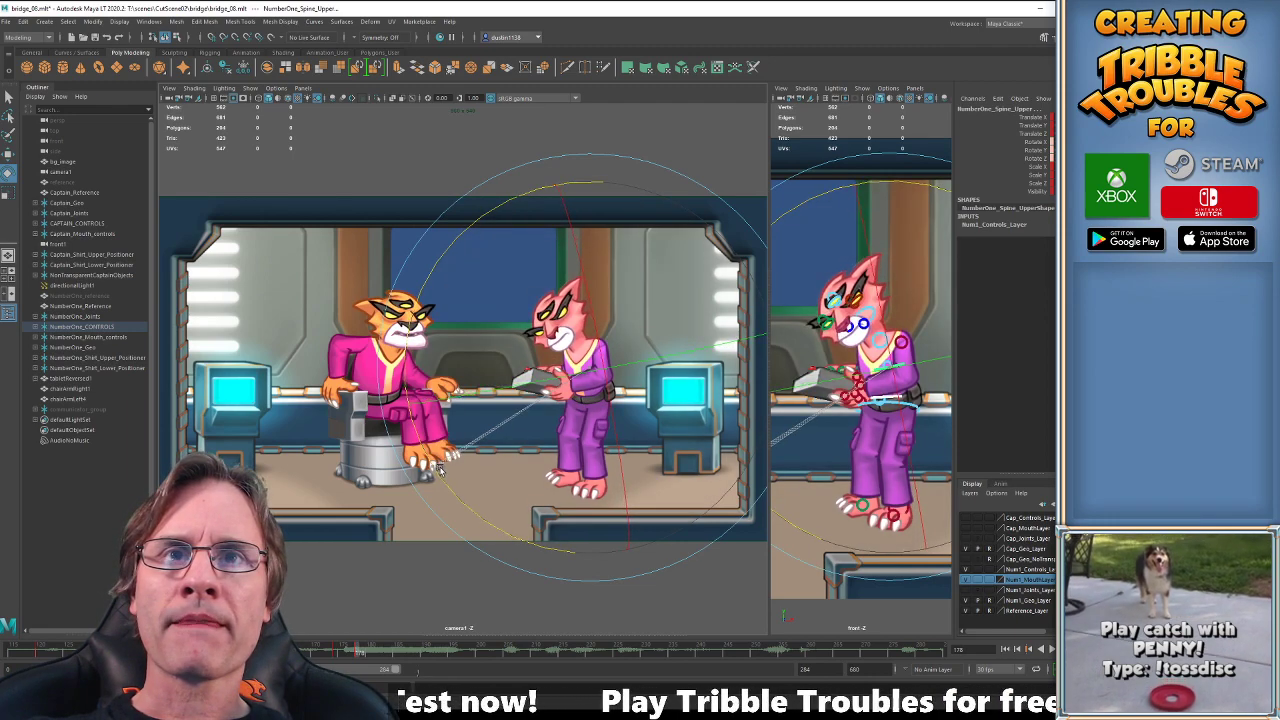
pyautogui.press('w')
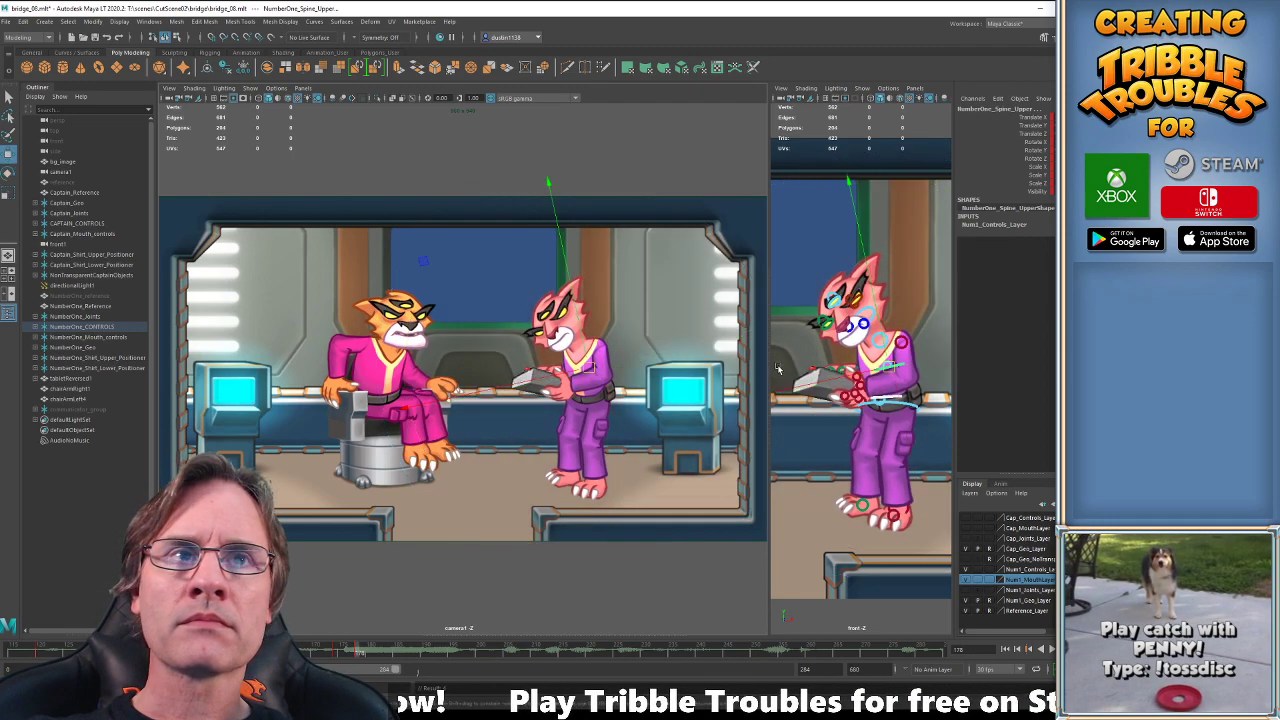
# Nudge NumberOne's upper spine control on its own and compare the pose between frames 174 and 178.
pyautogui.click(908, 364)
pyautogui.click(903, 364)
pyautogui.middleClick(560, 360)
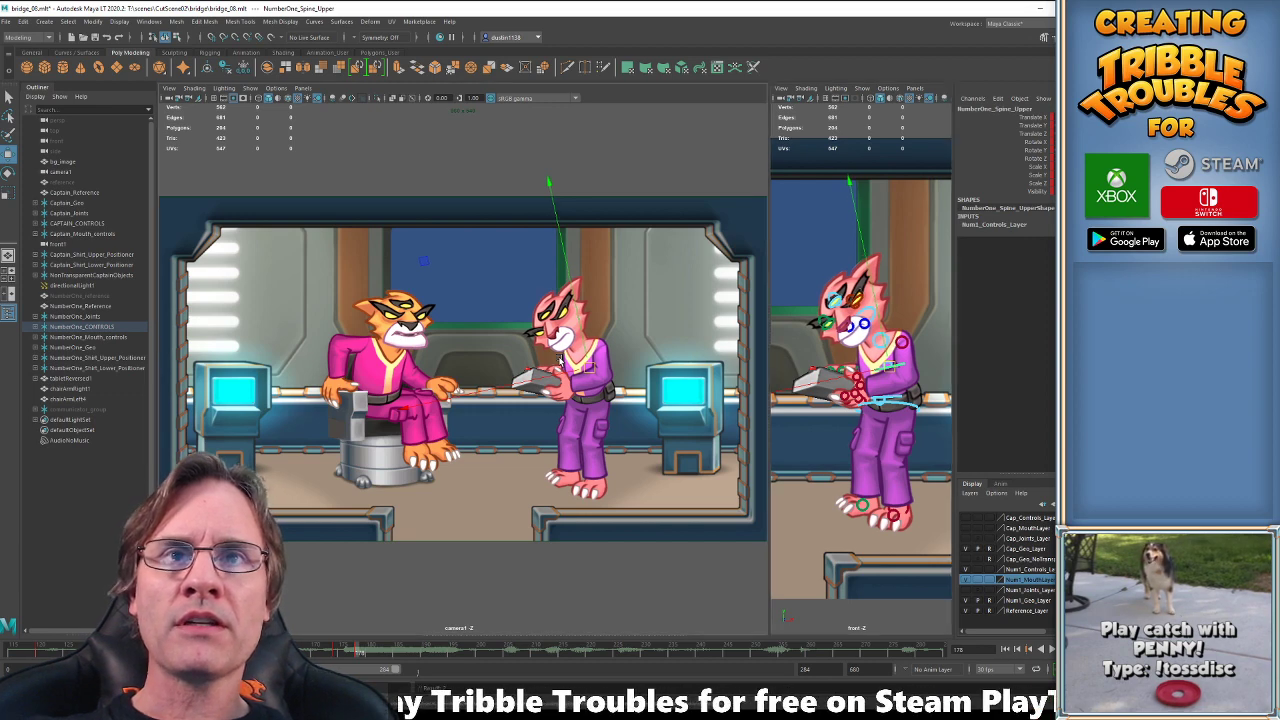
pyautogui.press(',')
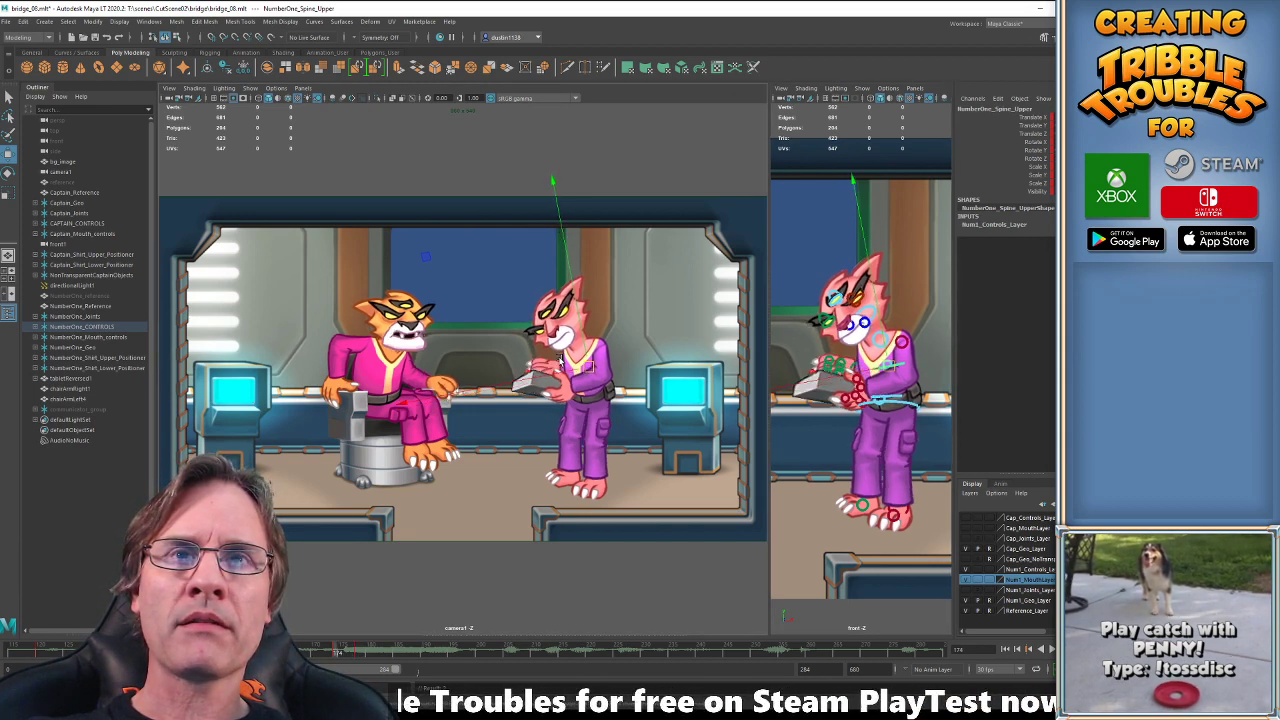
pyautogui.press('.')
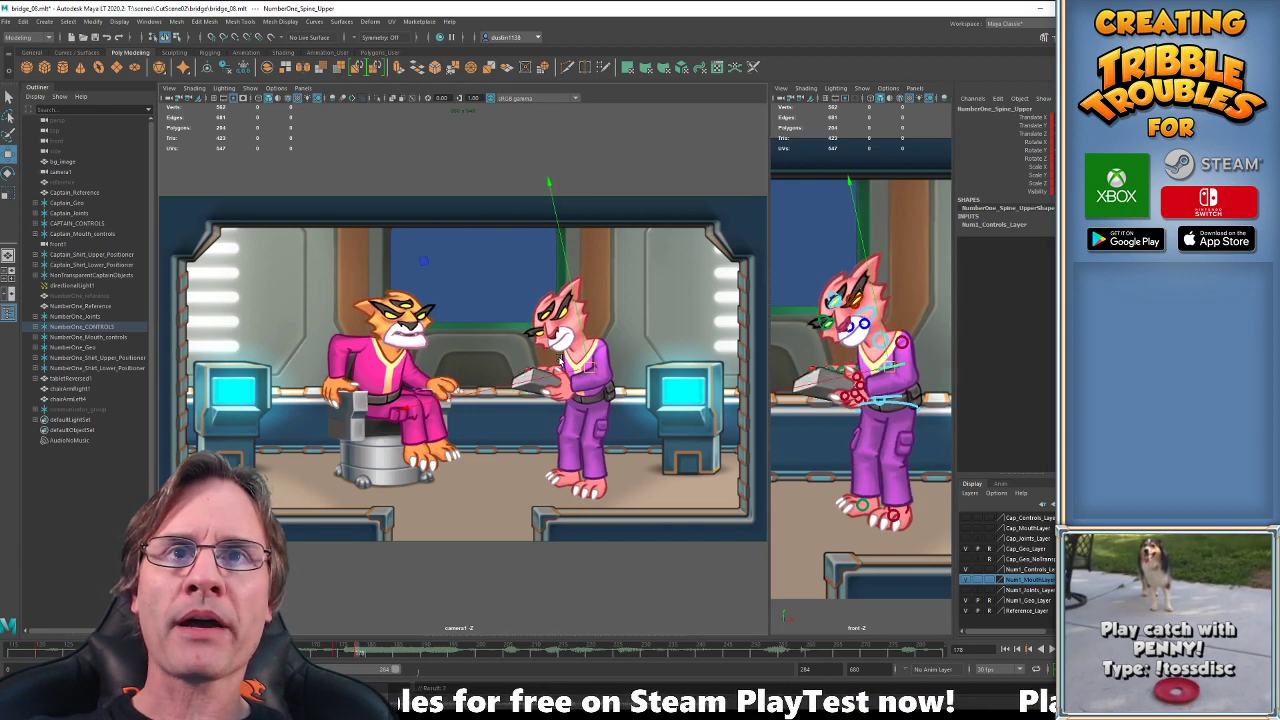
# Rotate NumberOne's head control toward the Captain at frame 178 and return to frame 160.
pyautogui.click(880, 331)
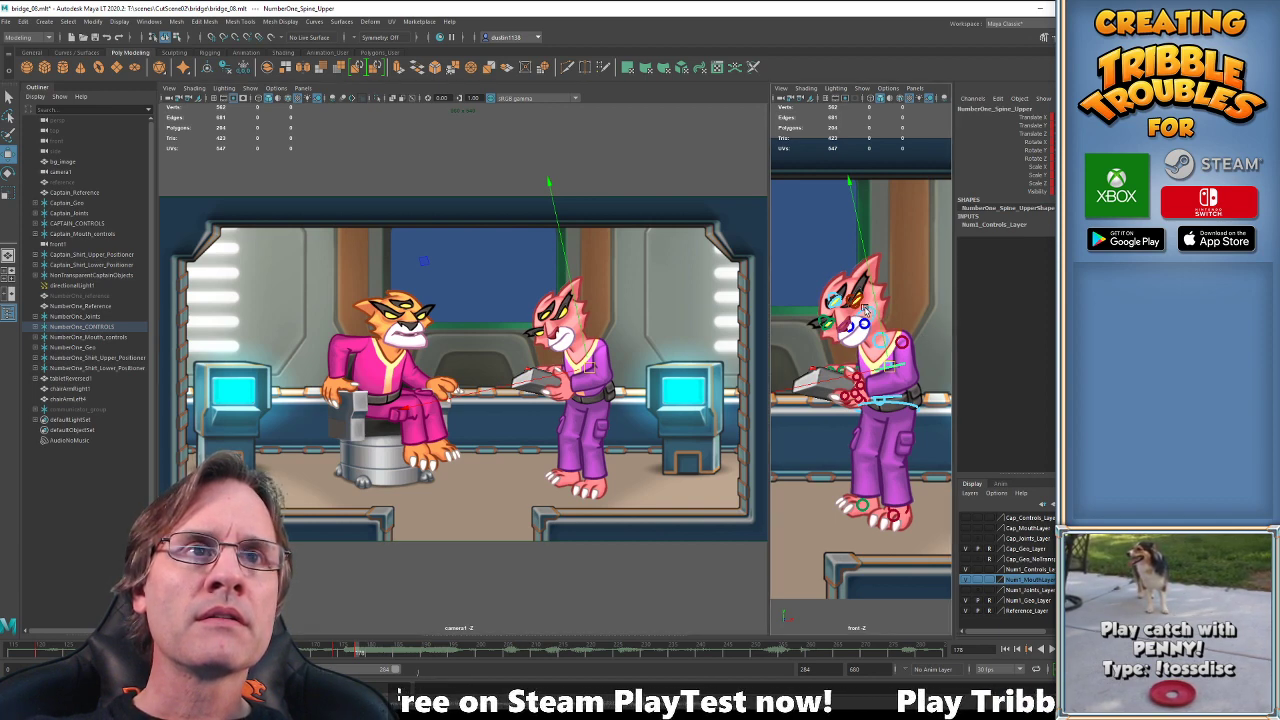
pyautogui.click(897, 369)
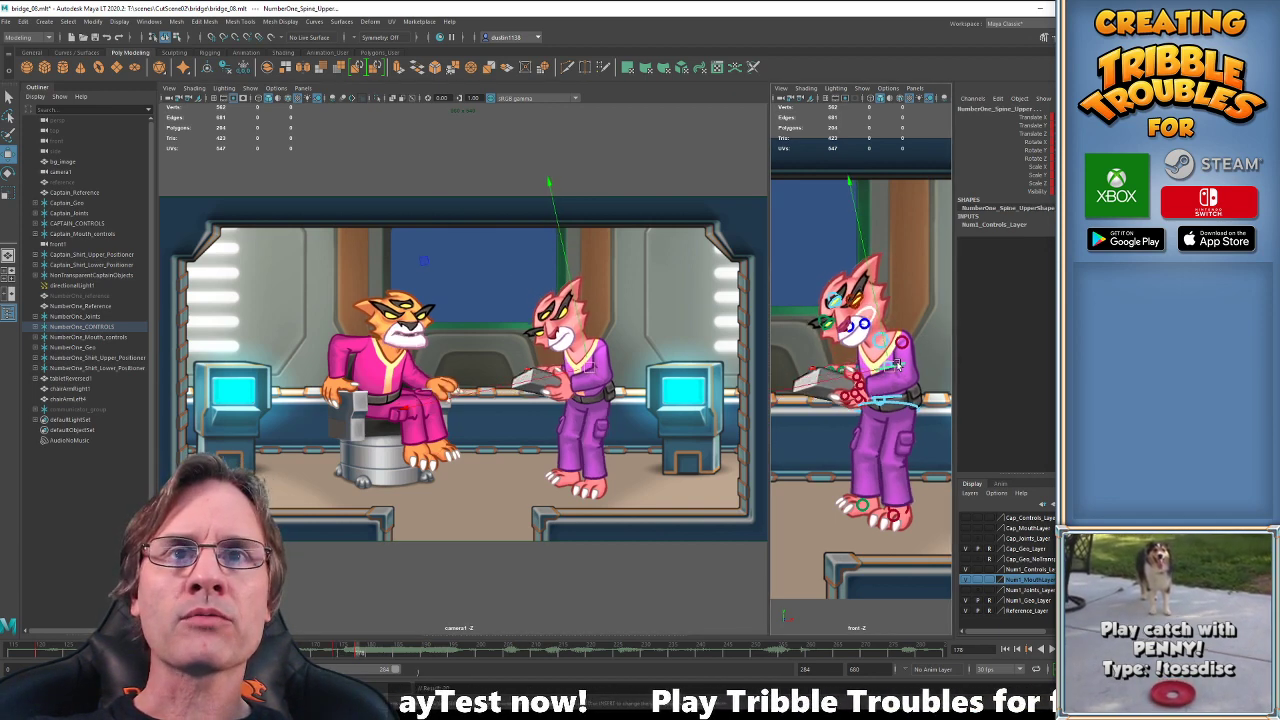
pyautogui.click(868, 313)
pyautogui.press('e')
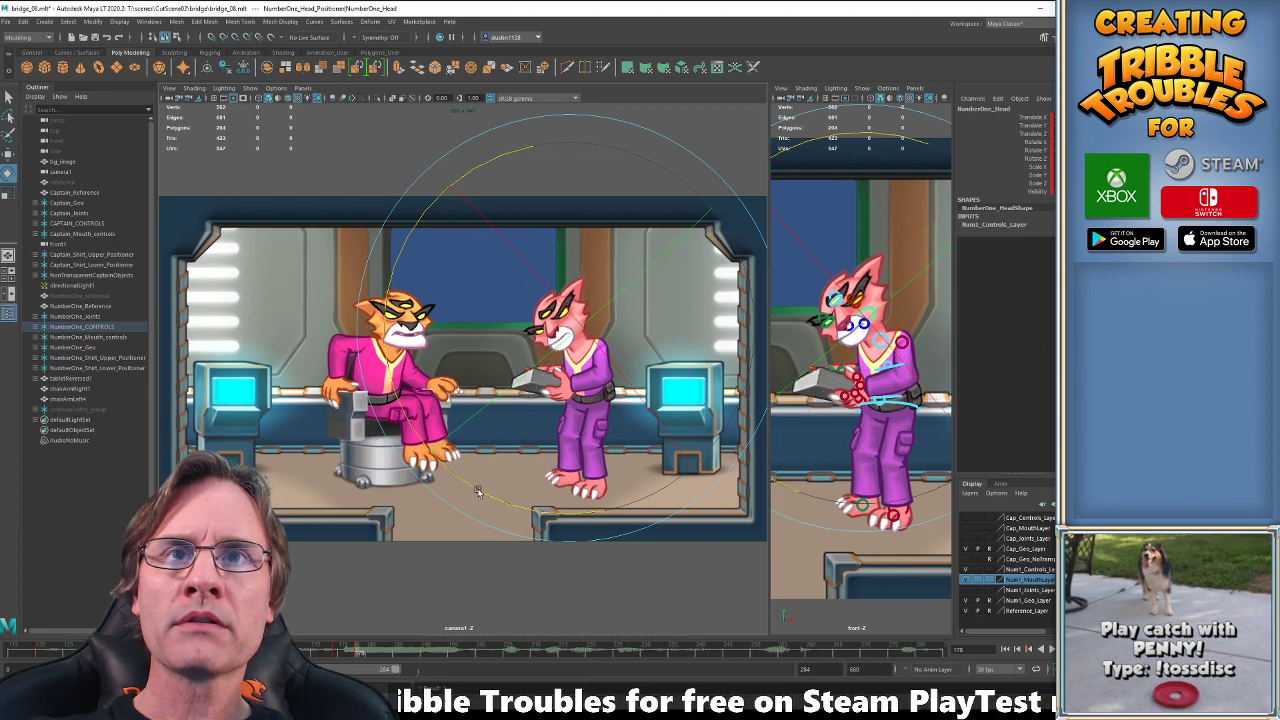
pyautogui.press('.')
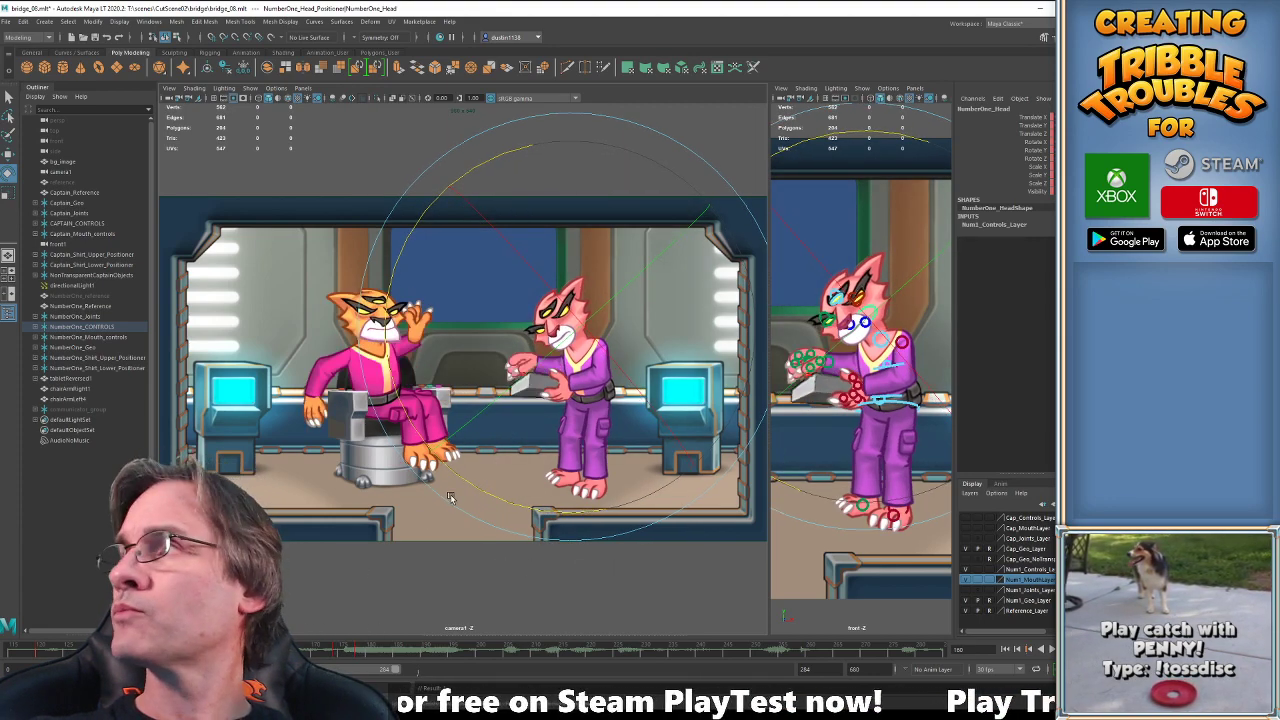
# Play the dialogue from frame 160 and check NumberOne's COG control at frames 178 and 174.
pyautogui.hotkey('alt', 'v')
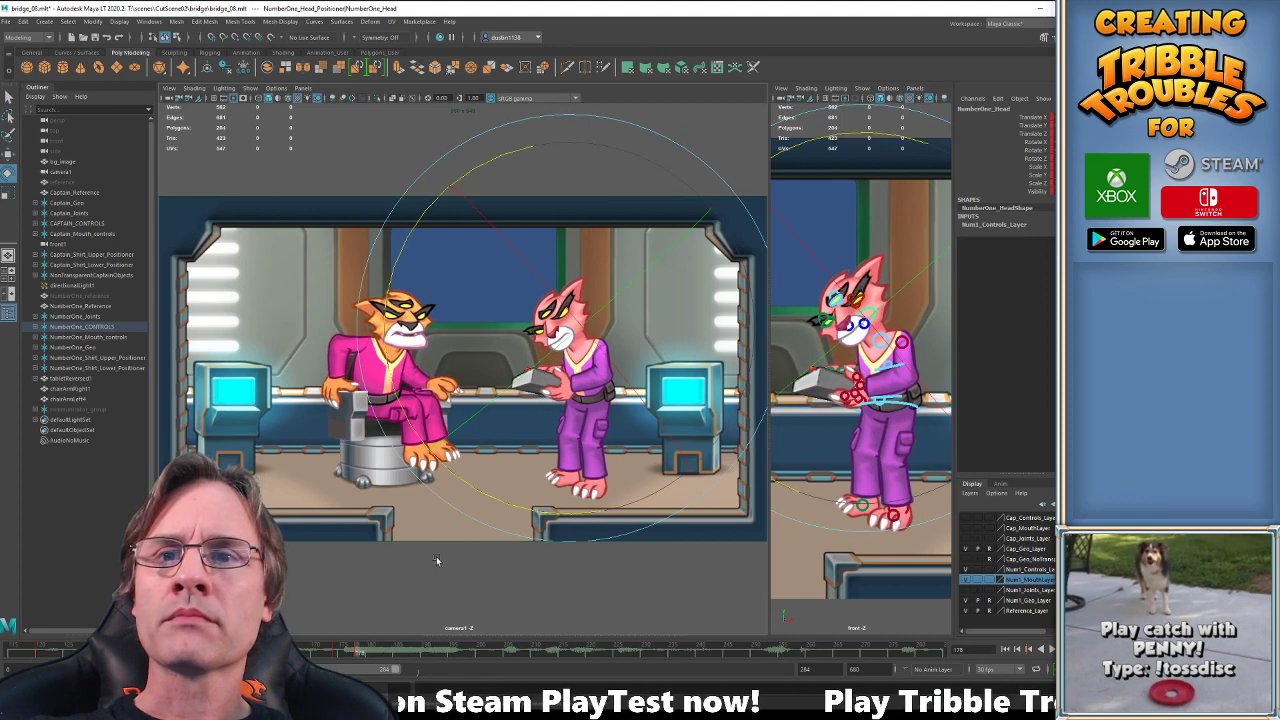
pyautogui.click(356, 654)
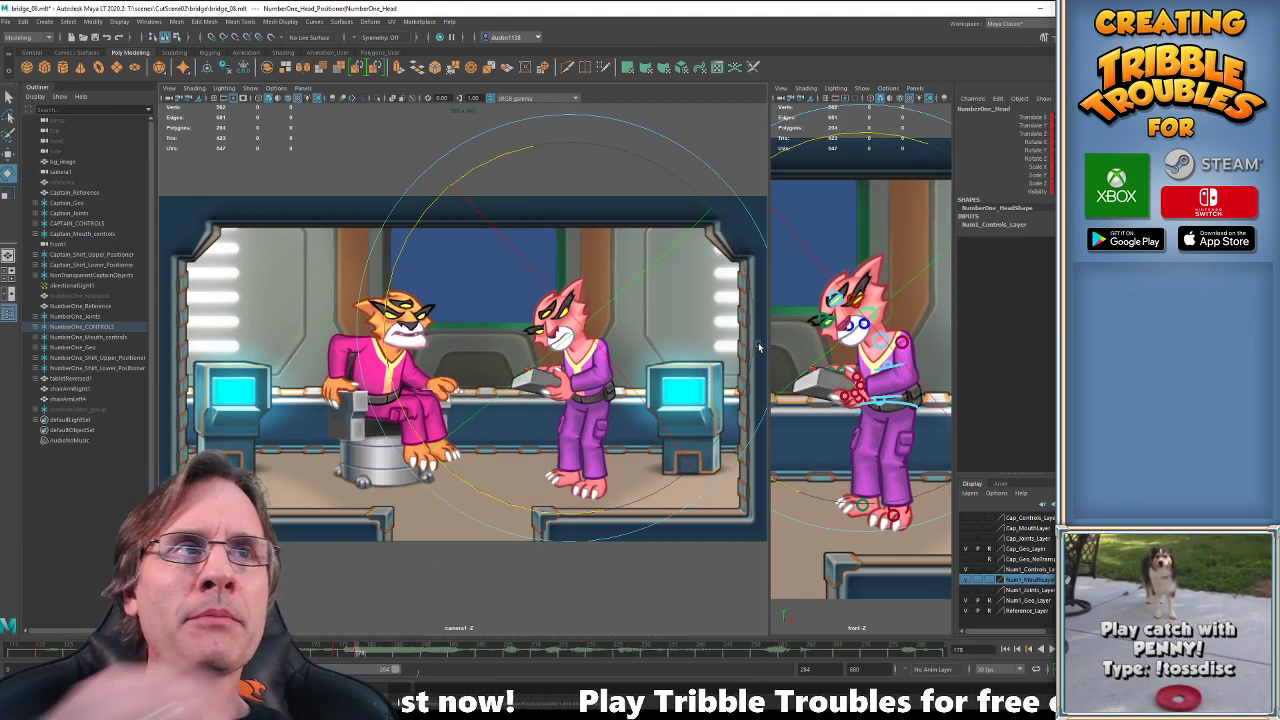
pyautogui.press('w')
pyautogui.click(902, 402)
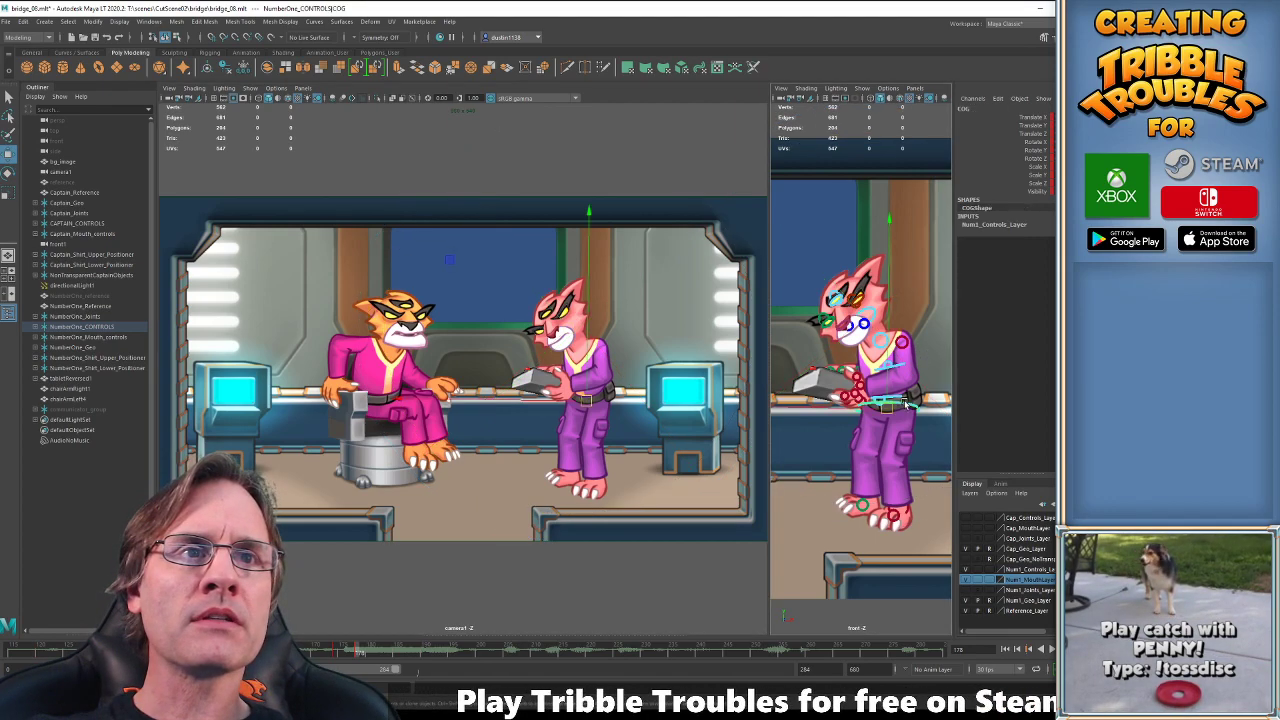
pyautogui.click(336, 650)
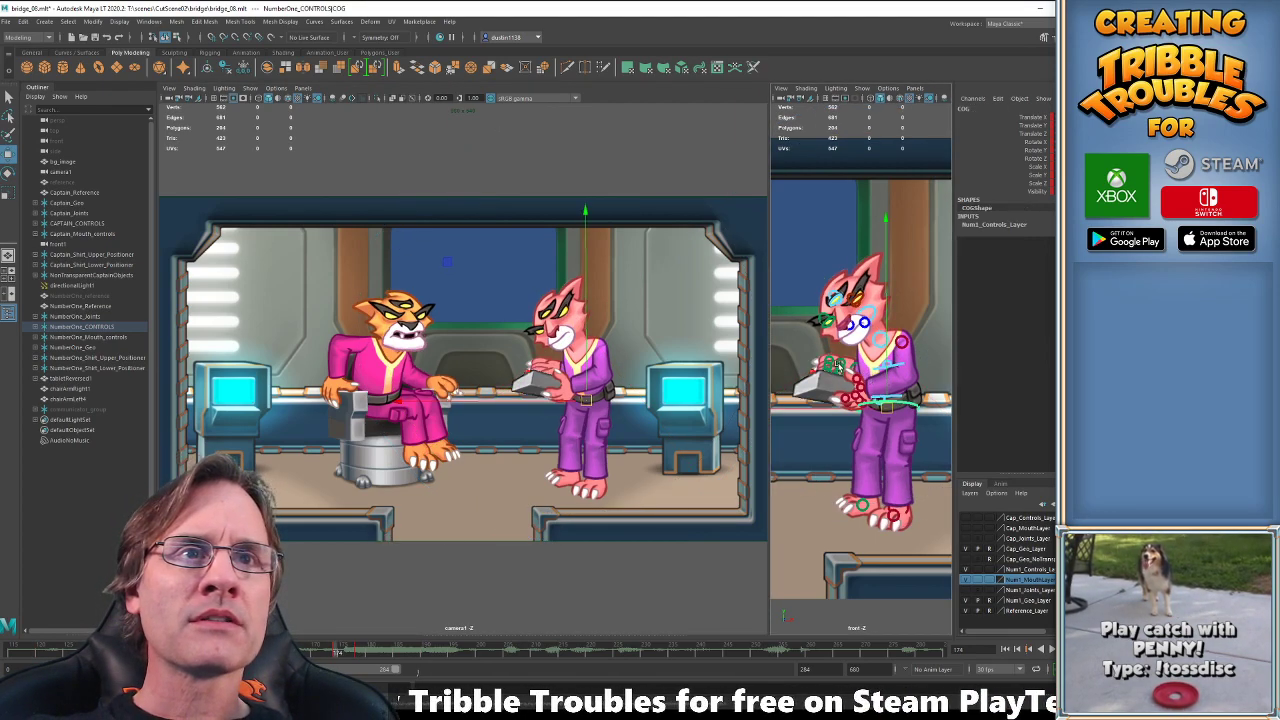
# Step through the keys of NumberOne's left hand control to compare its timing with the body pose at frames 174 and 178.
pyautogui.click(858, 374)
pyautogui.press(',')
pyautogui.press(',')
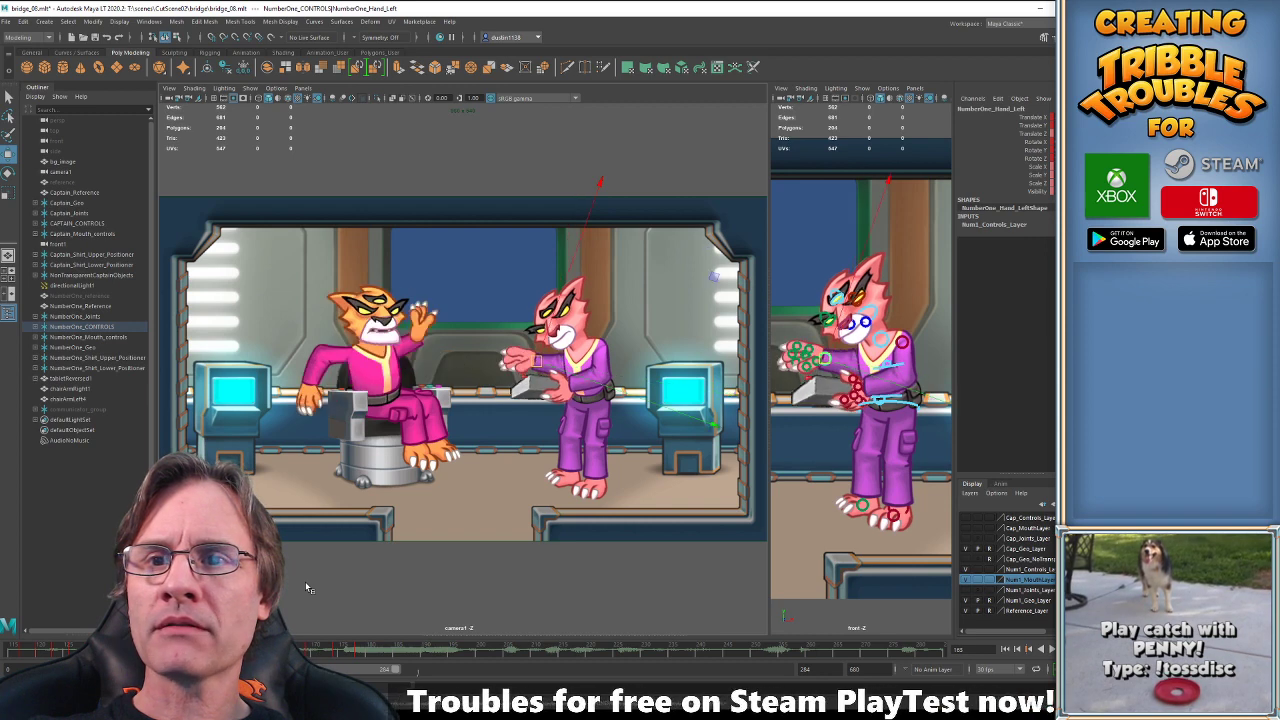
pyautogui.press('.')
pyautogui.press('.')
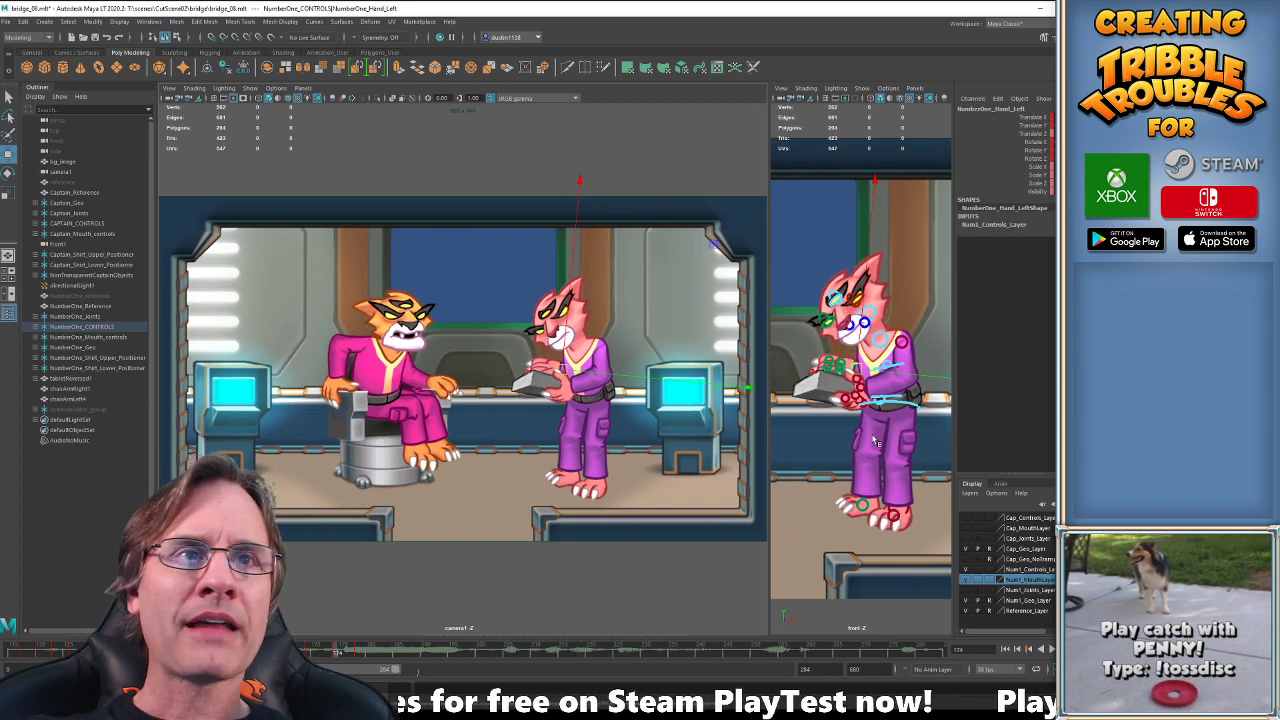
pyautogui.press(',')
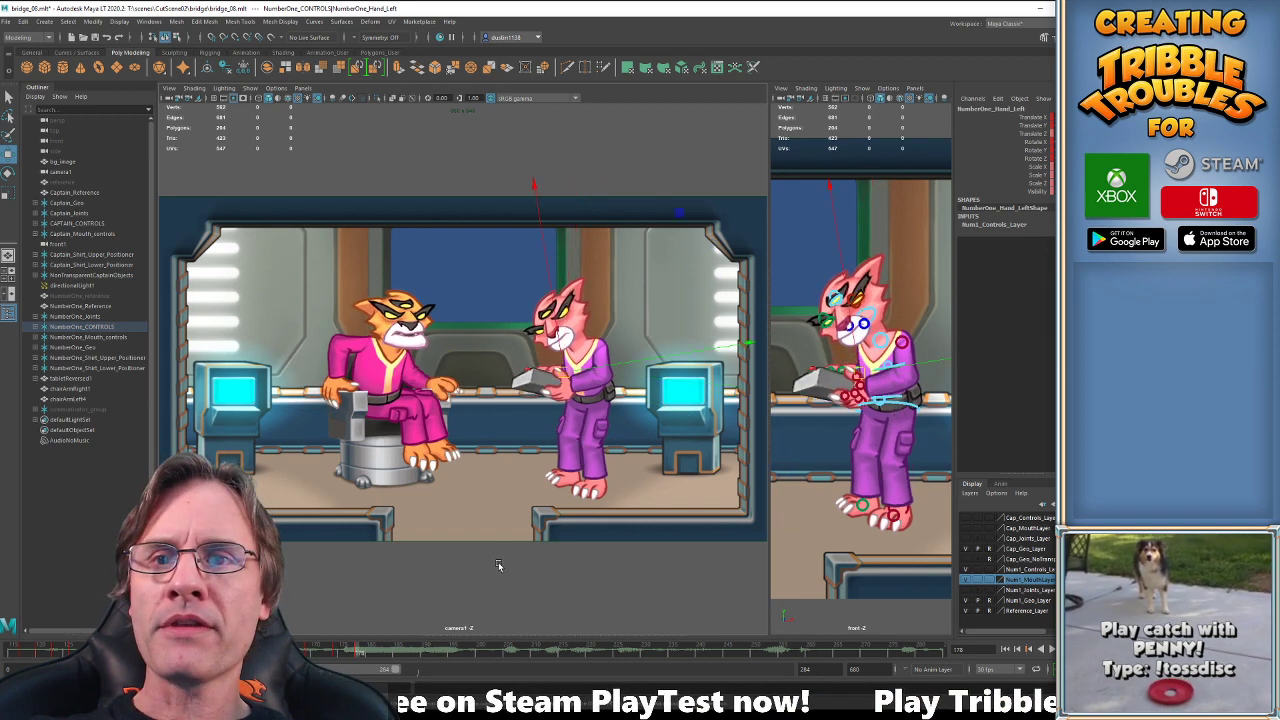
pyautogui.press('.')
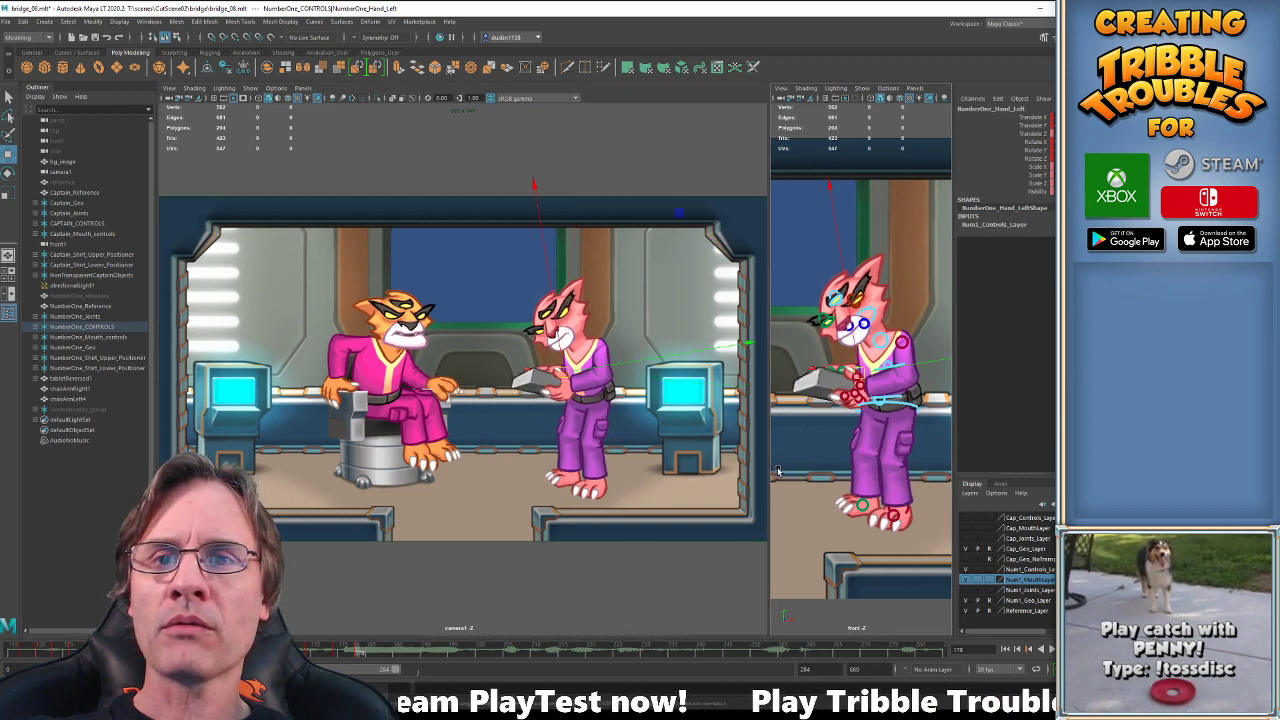
pyautogui.press('.')
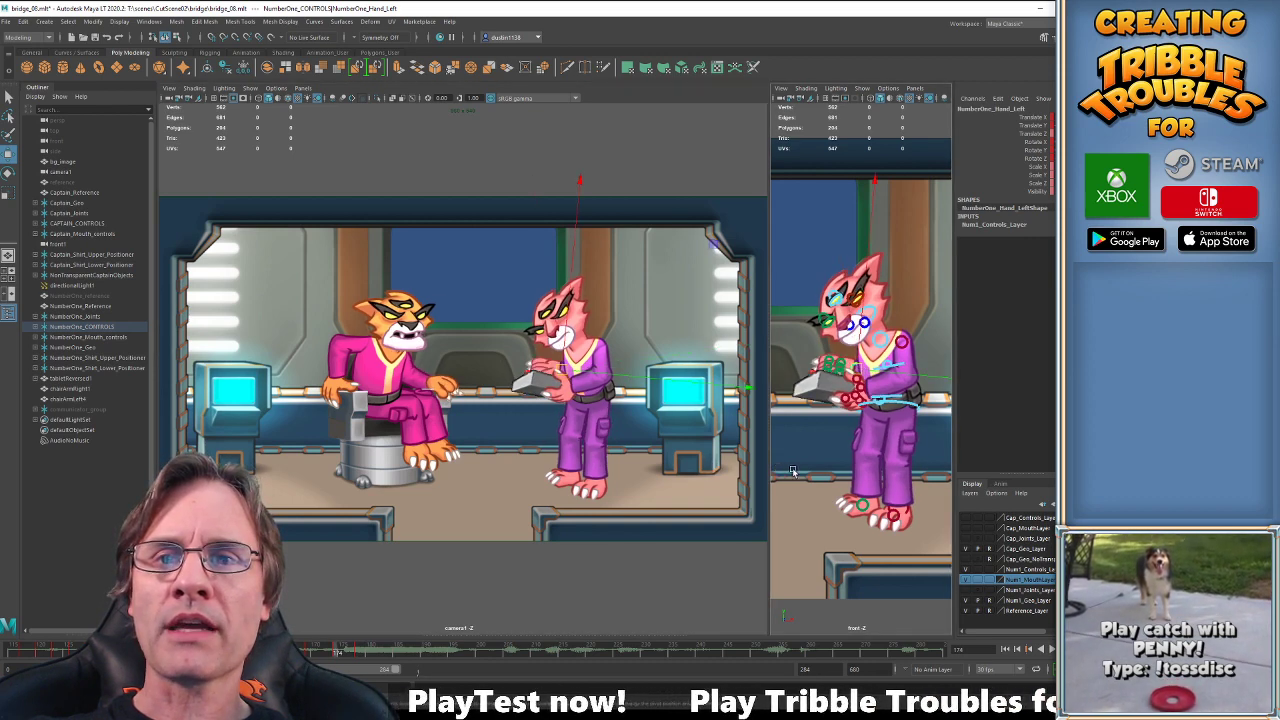
# Move the keys of NumberOne's COG, spine and head controls four frames earlier, to frames 170 and 174.
pyautogui.click(903, 404)
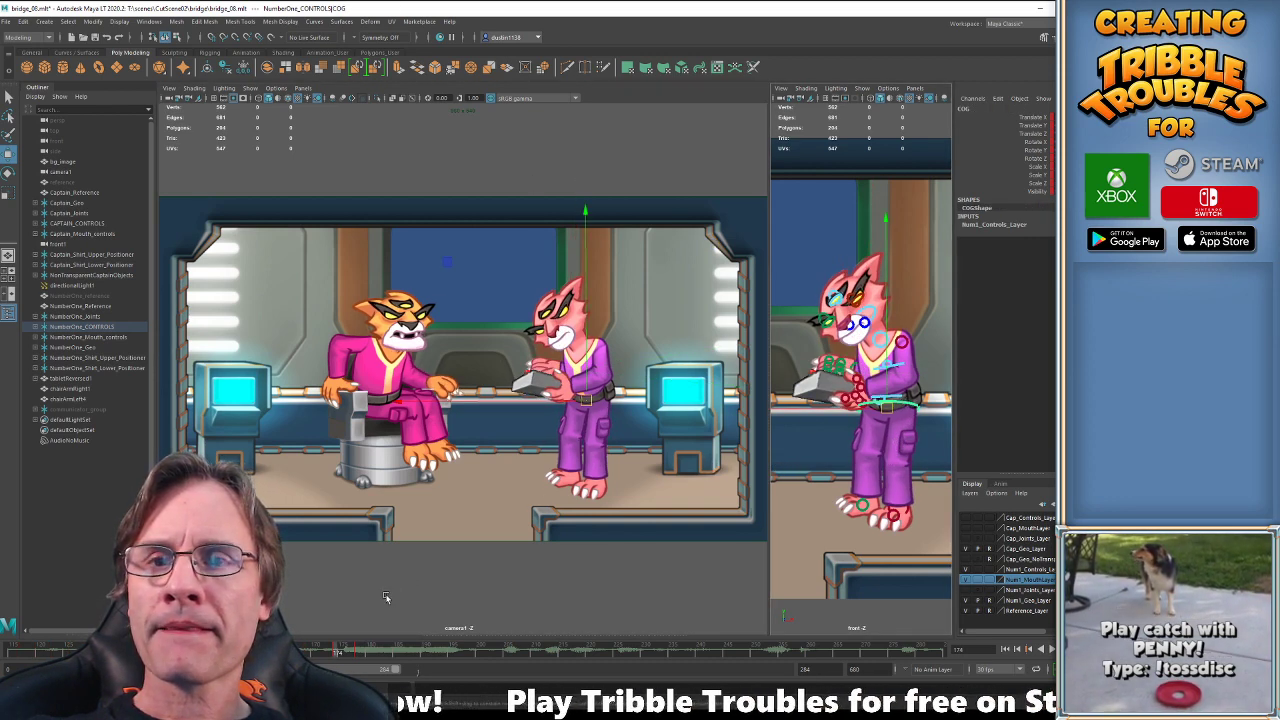
pyautogui.press('.')
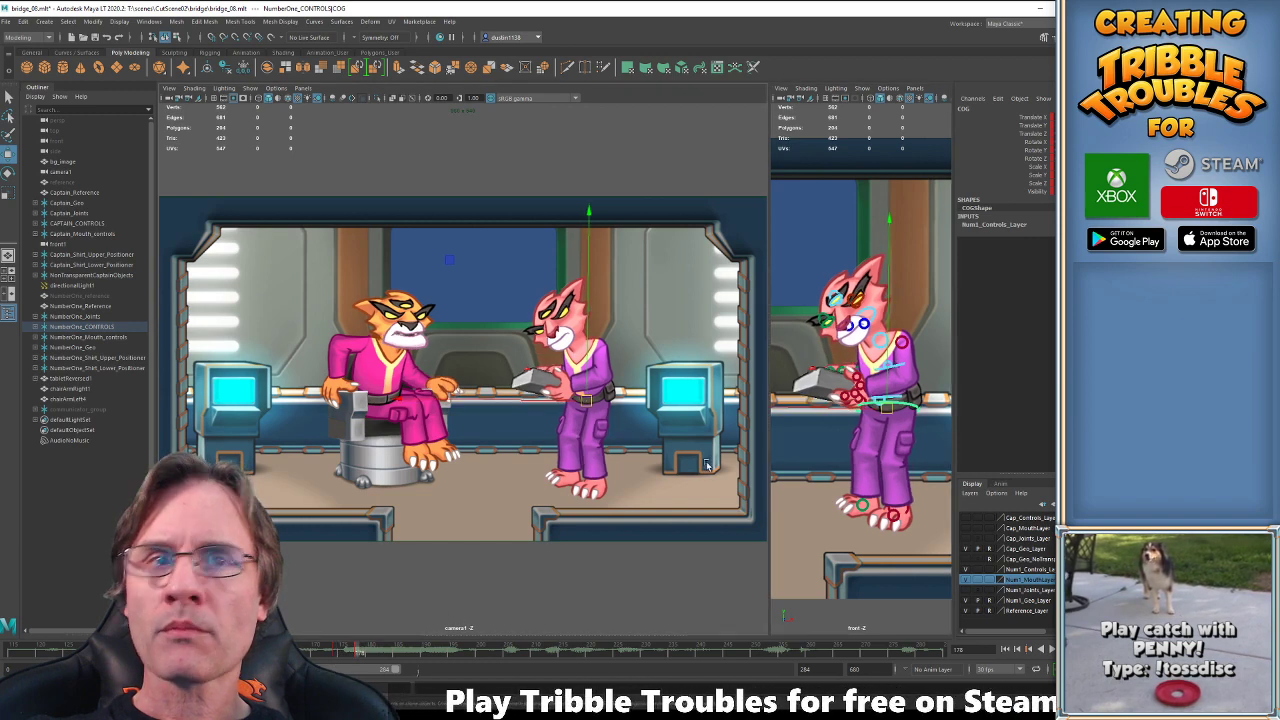
pyautogui.click(901, 368)
pyautogui.click(900, 366)
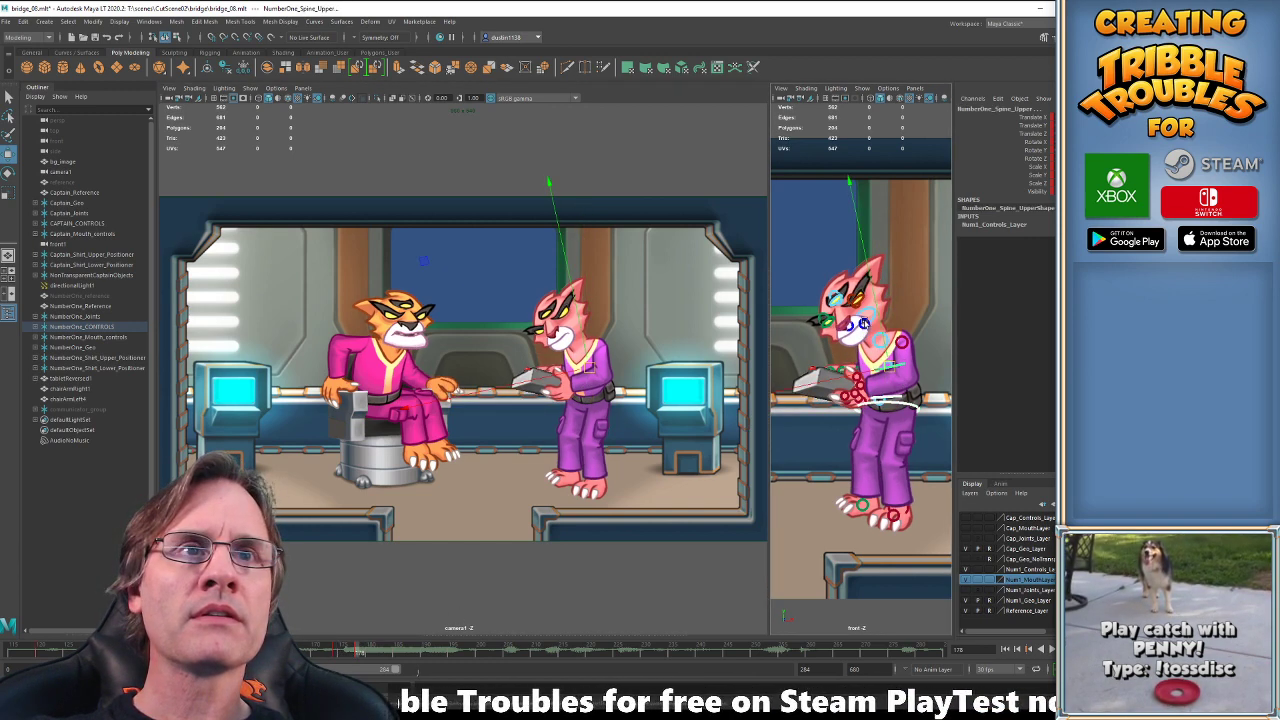
pyautogui.click(865, 313)
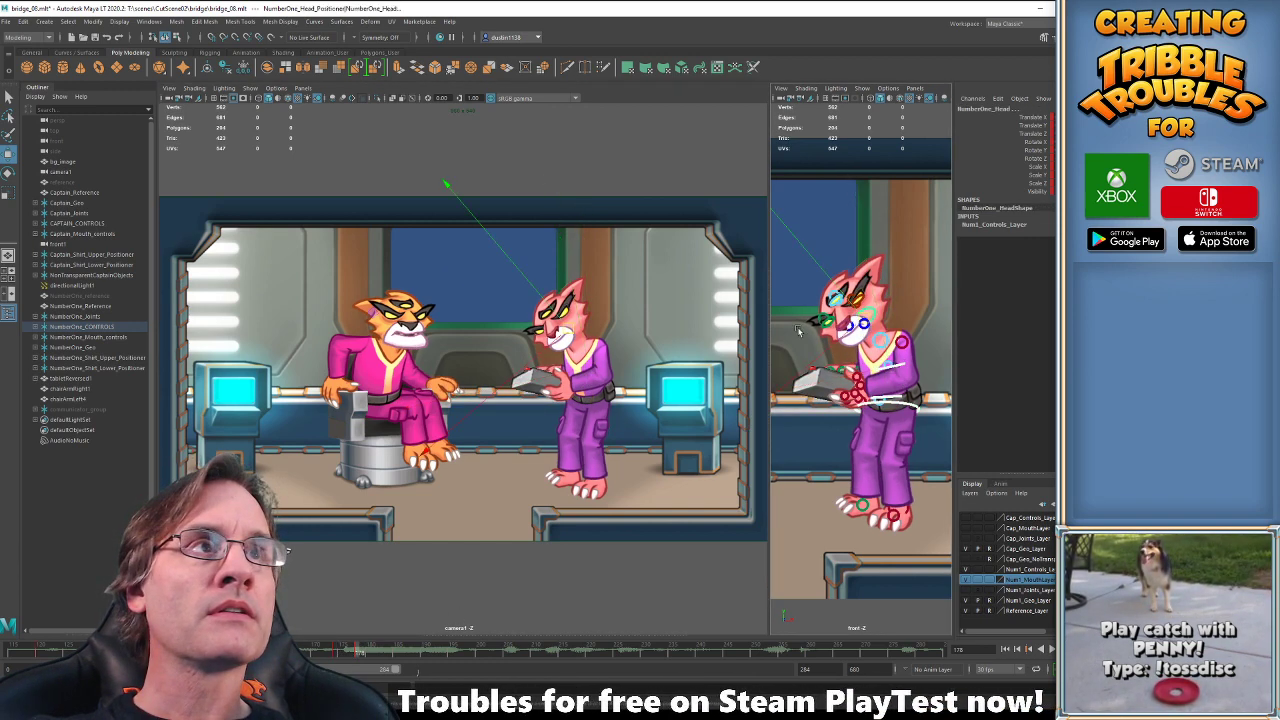
pyautogui.moveTo(334, 651)
pyautogui.keyDown('shift'); pyautogui.mouseDown()
pyautogui.moveTo(365, 654)
pyautogui.moveTo(326, 657)
pyautogui.mouseUp(); pyautogui.keyUp('shift')
# Play and scrub the animation around frame 174 to review the retimed body movement.
pyautogui.hotkey('alt', 'v')
pyautogui.click(336, 657)
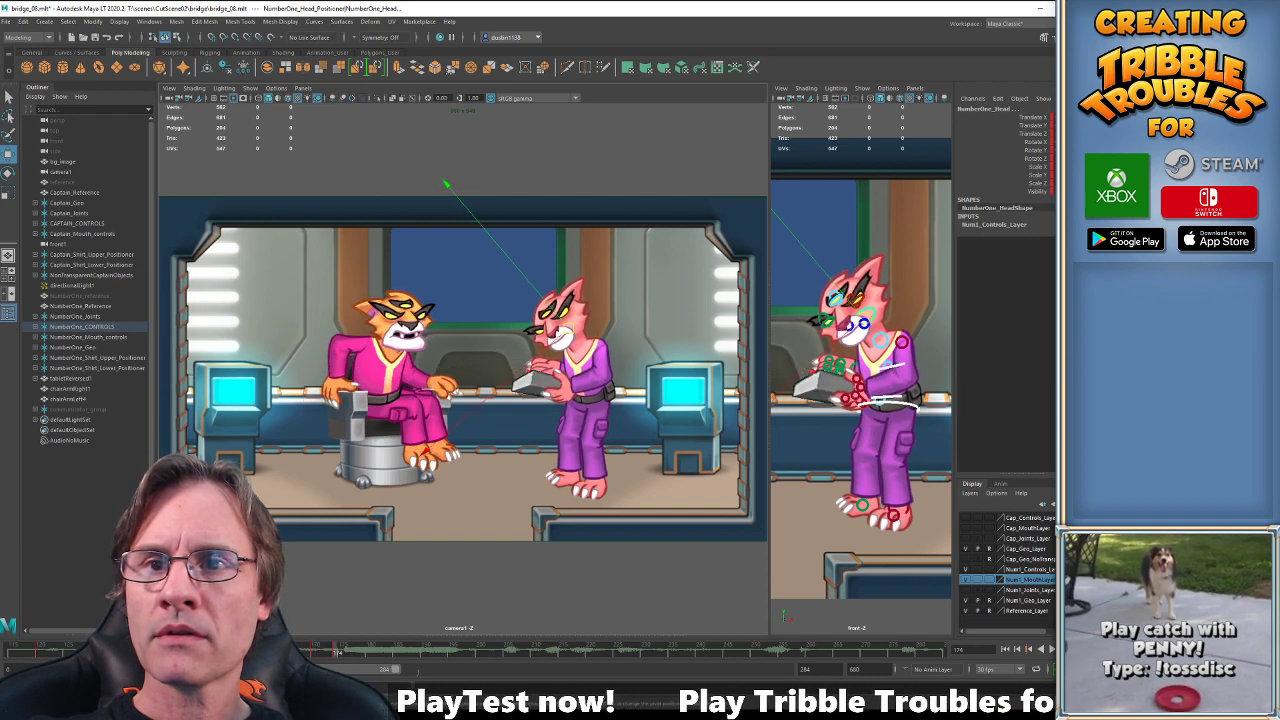
pyautogui.hotkey('alt', 'v')
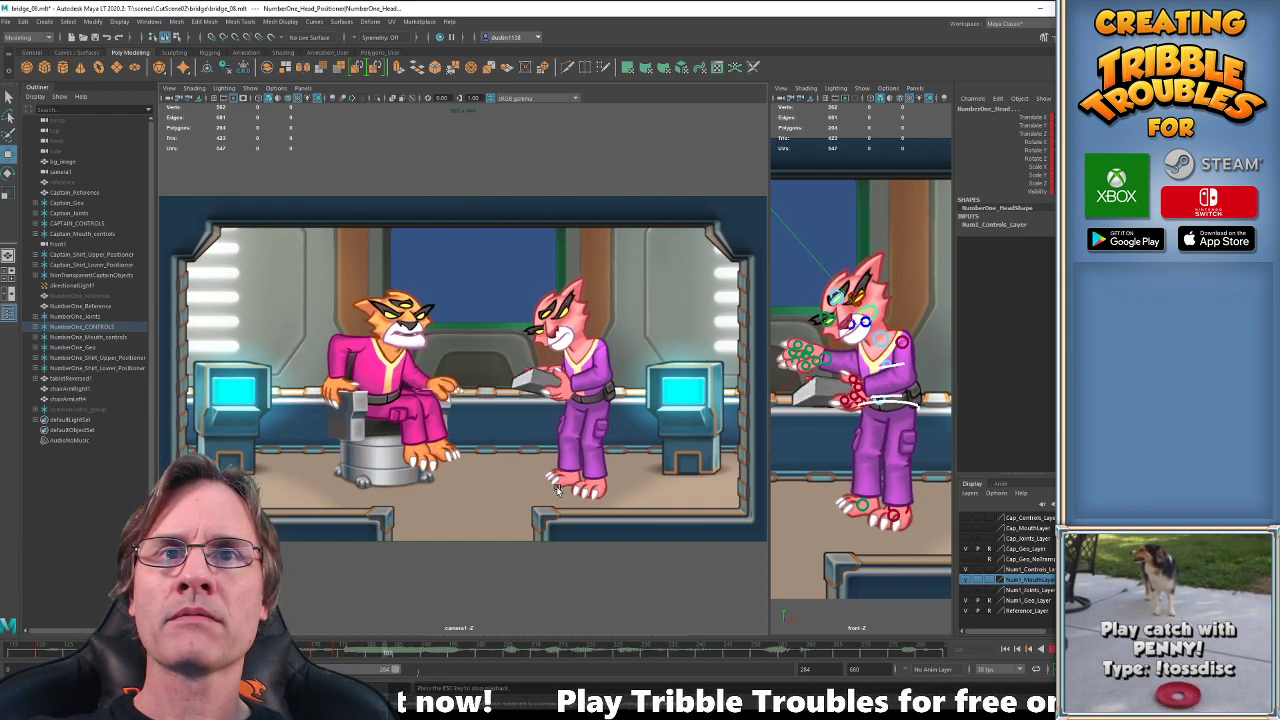
pyautogui.press('Escape')
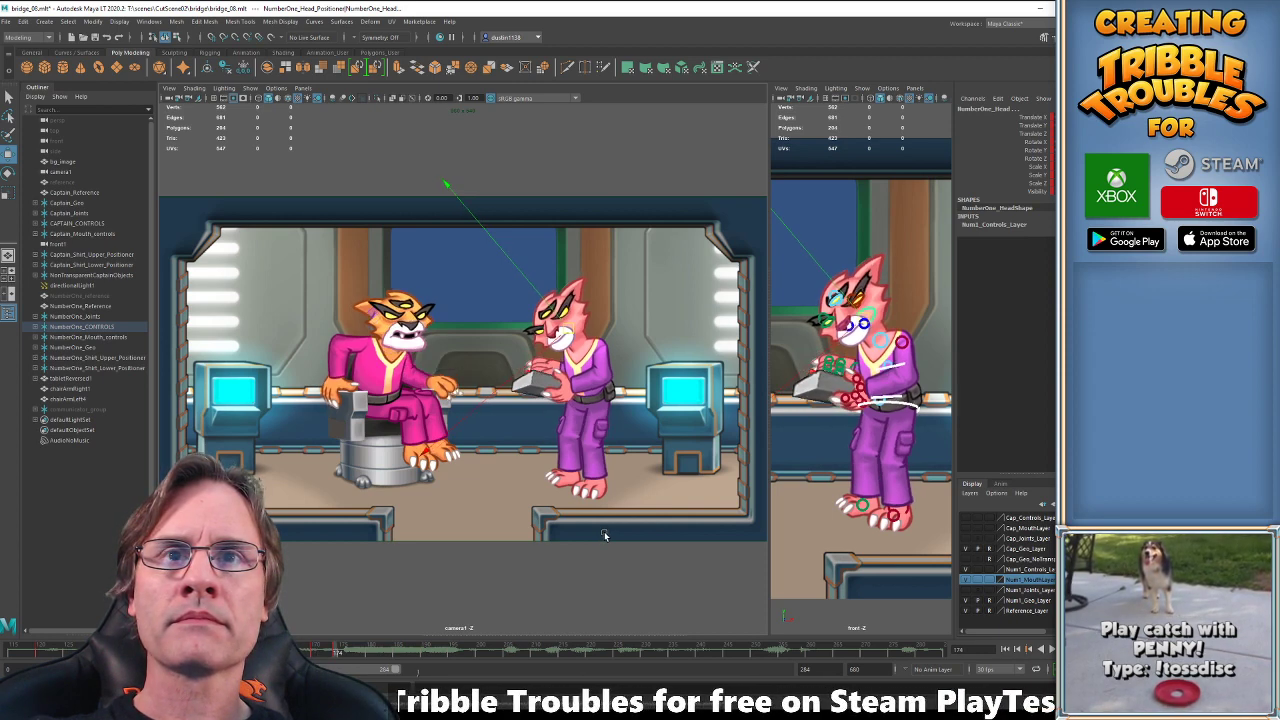
pyautogui.hotkey('alt', 'shift', 'v')
pyautogui.moveTo(318, 651); pyautogui.dragTo(406, 605)
pyautogui.press(',')
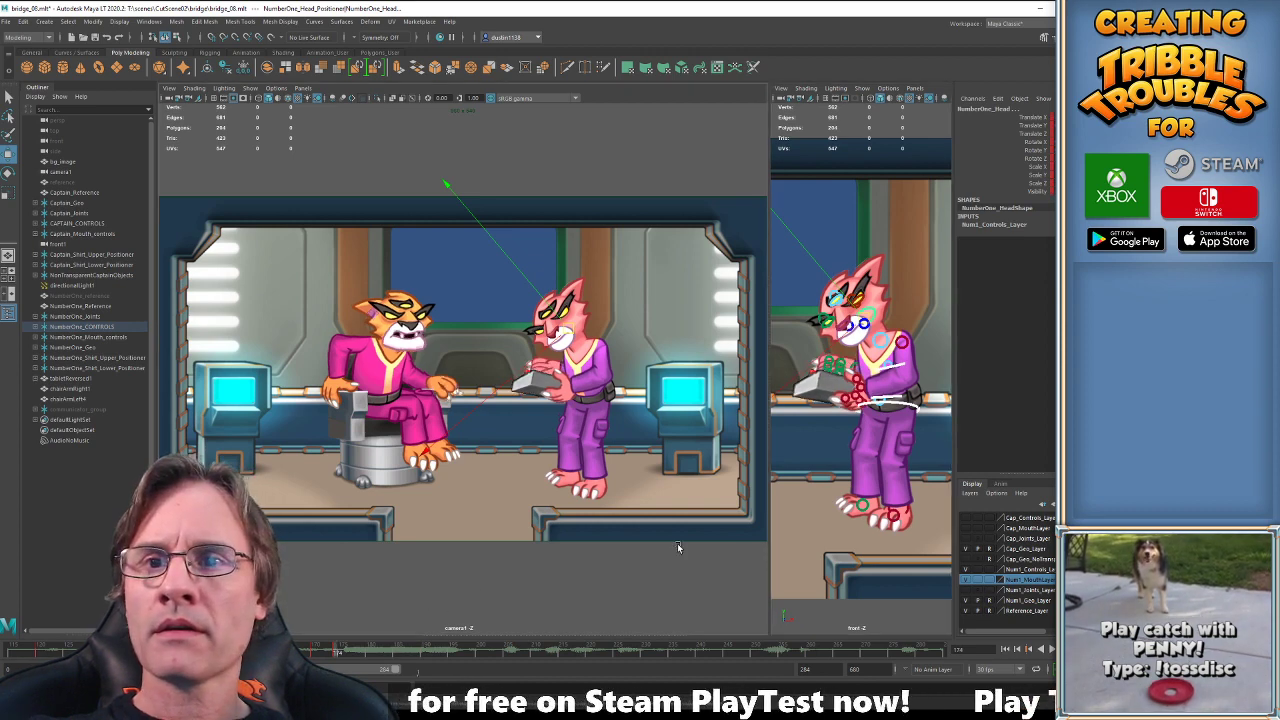
# Set a key on NumberOne's COG control while checking the pose between frames 174 and 177.
pyautogui.click(907, 405)
pyautogui.press('.')
pyautogui.press('.')
pyautogui.press('.')
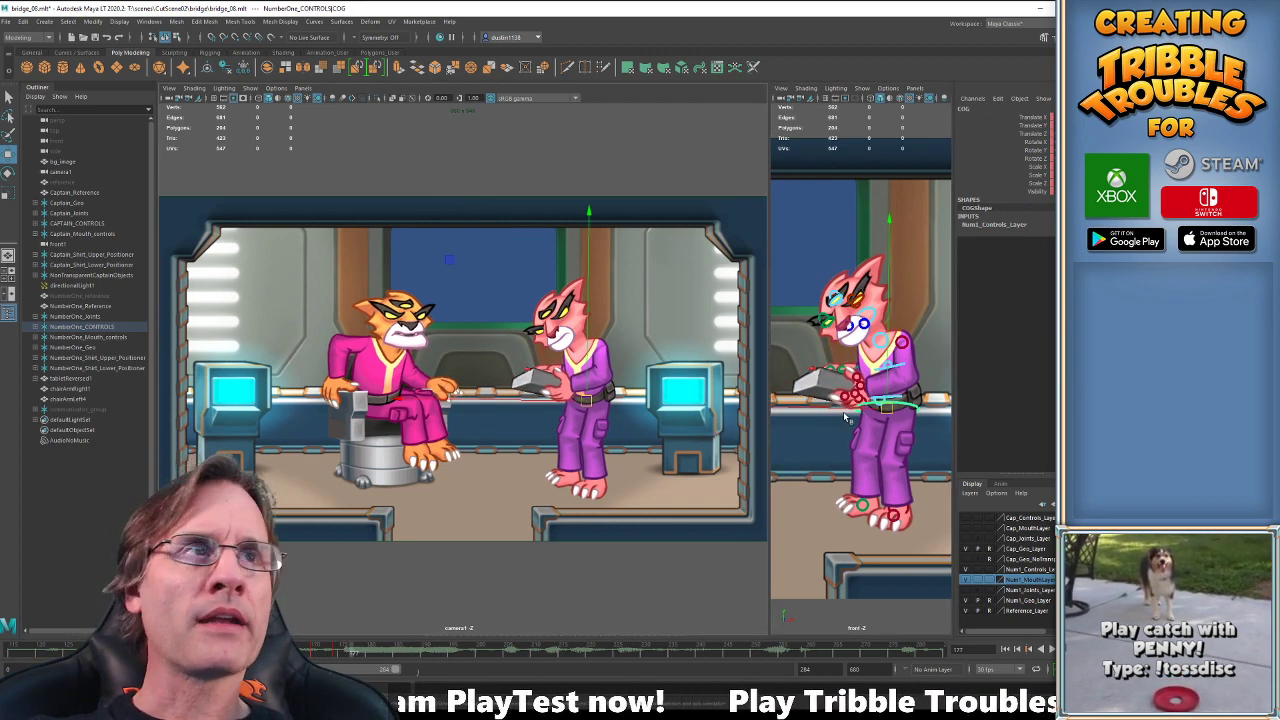
pyautogui.press('s')
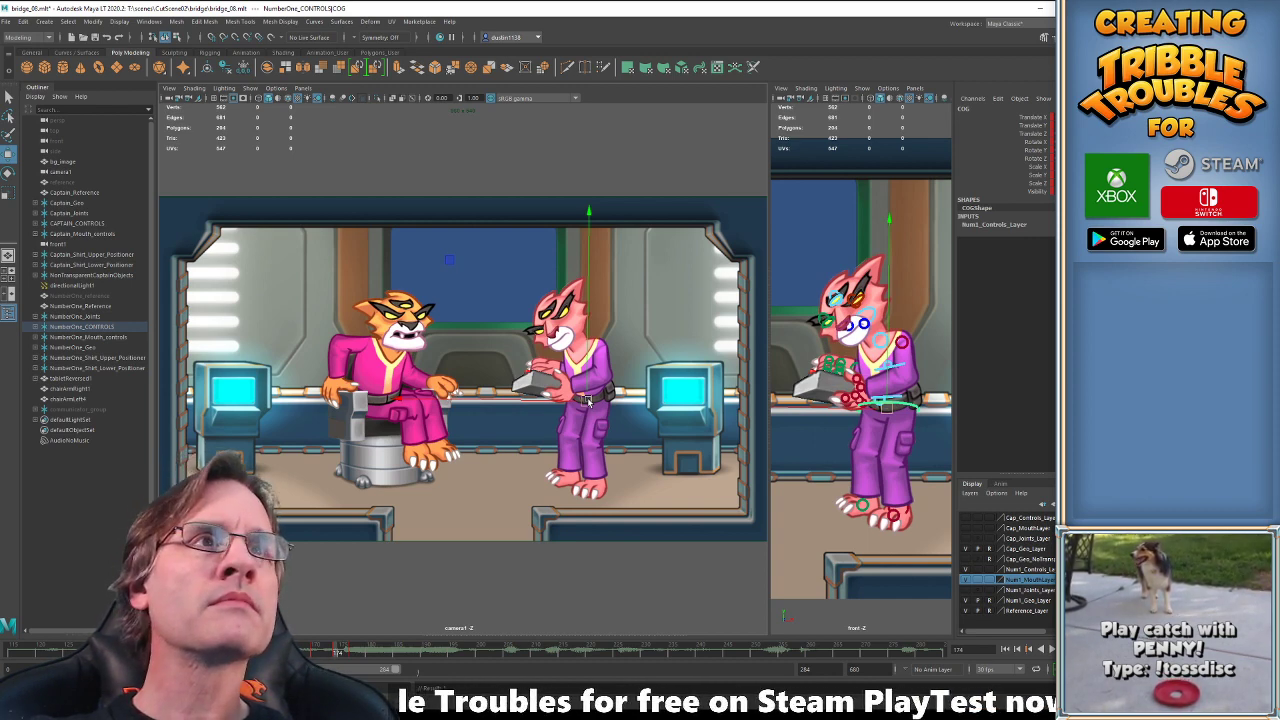
# Nudge NumberOne's COG control slightly toward the Captain at frame 177 and compare the pose with frame 170.
pyautogui.hotkey('alt', '.')
pyautogui.hotkey('alt', '.')
pyautogui.hotkey('alt', '.')
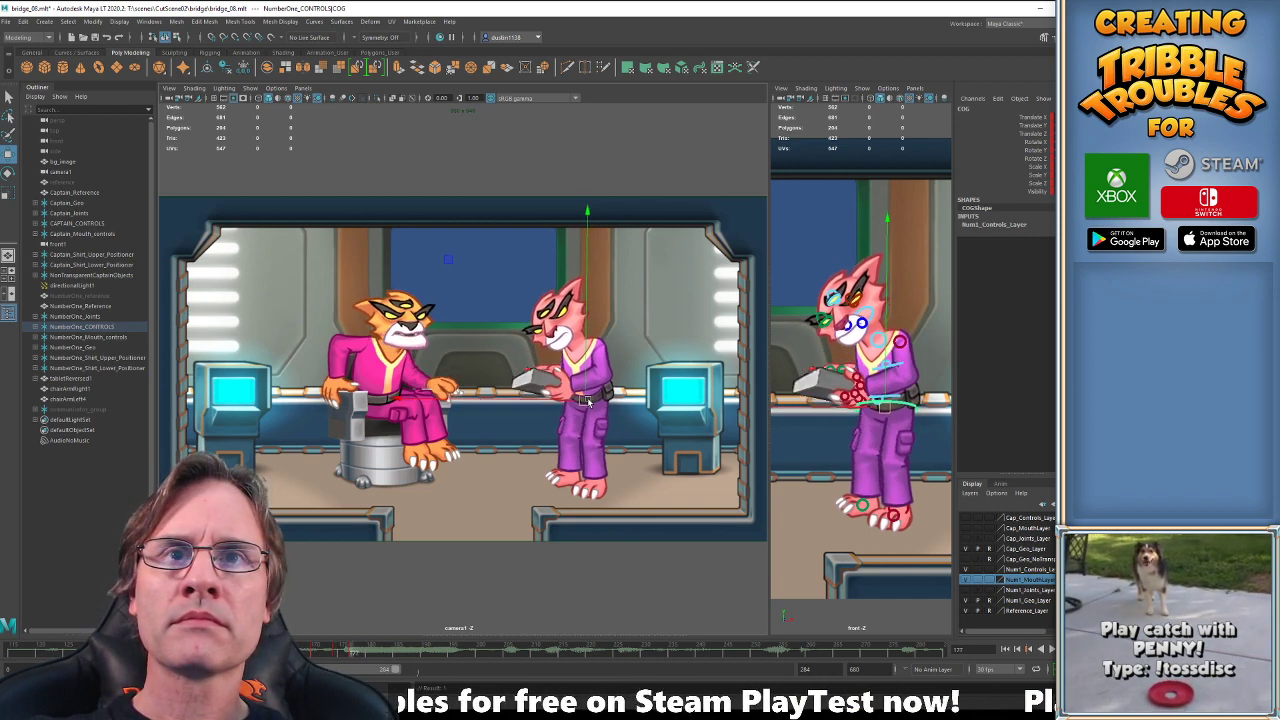
pyautogui.moveTo(587, 399); pyautogui.dragTo(588, 398)
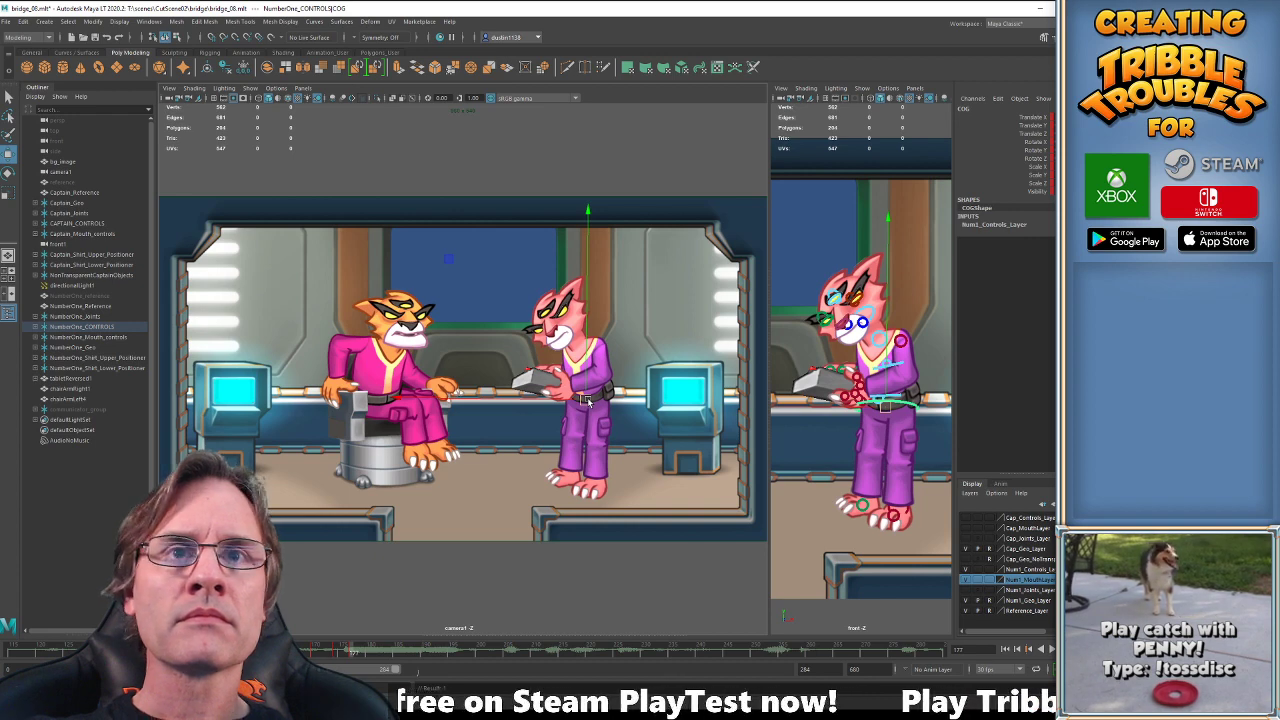
pyautogui.middleClick(863, 384)
pyautogui.hotkey('alt', 'Left')
pyautogui.hotkey('alt', 'Left')
pyautogui.hotkey('alt', 'Left')
pyautogui.hotkey('alt', 'Left')
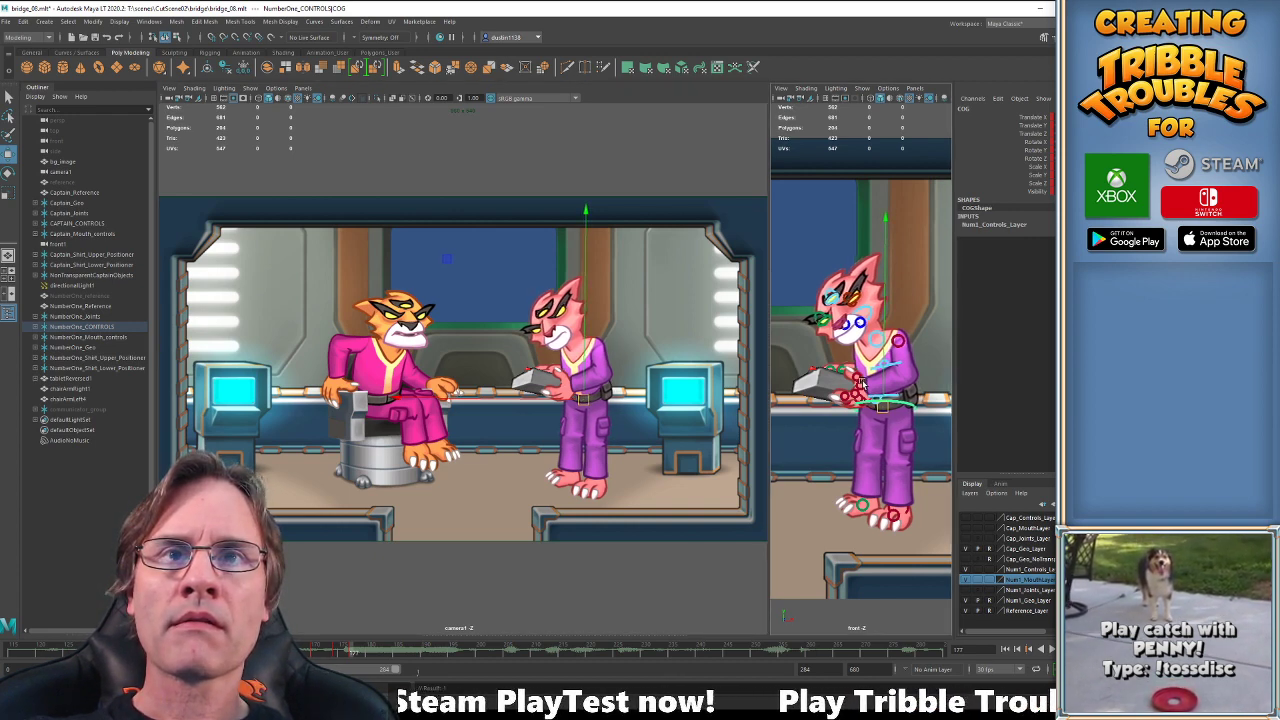
pyautogui.hotkey('alt', 'Down')
pyautogui.press(',')
pyautogui.press(',')
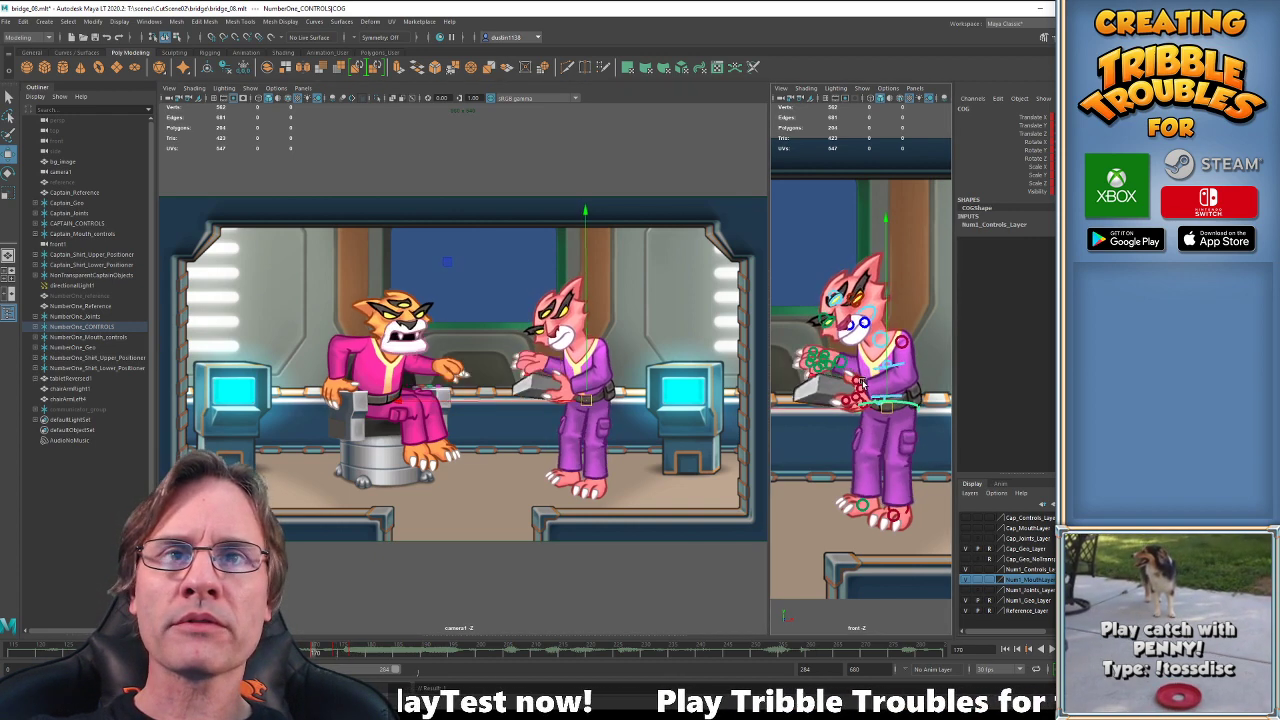
pyautogui.press('.')
pyautogui.press('.')
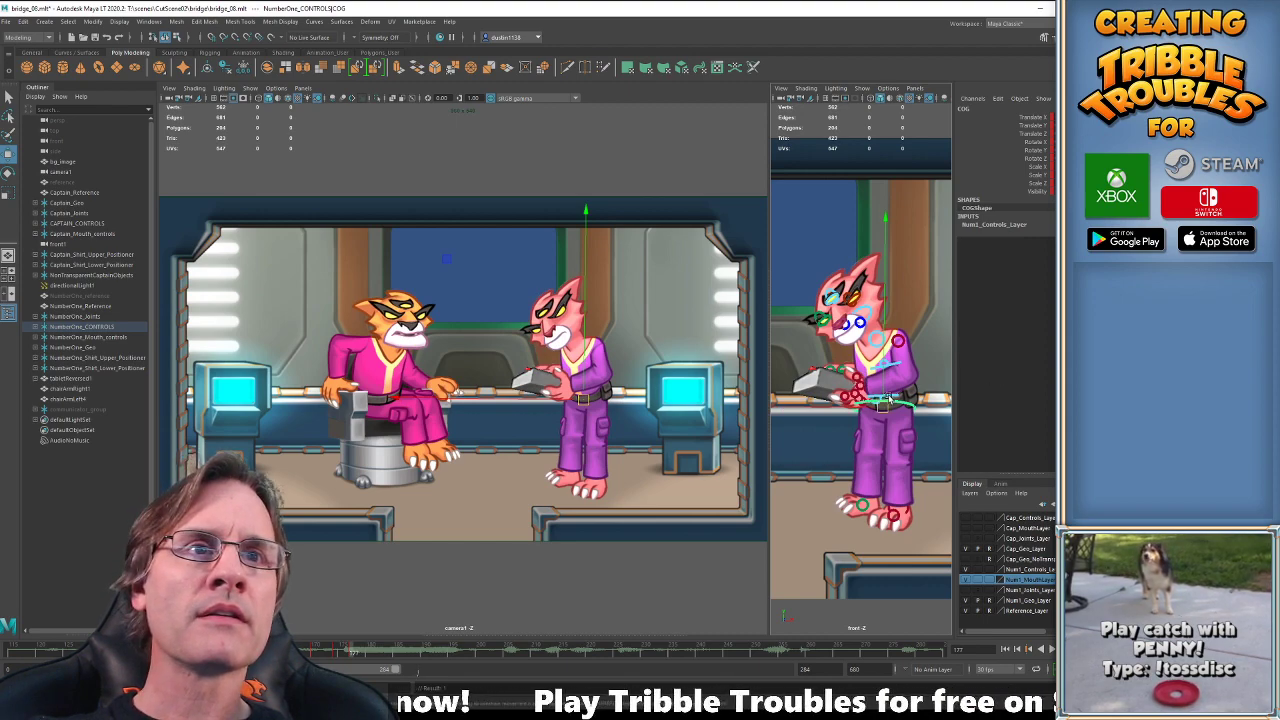
# Rotate NumberOne's lower spine control slightly backward, away from the Captain, at frame 177.
pyautogui.click(888, 398)
pyautogui.press('e')
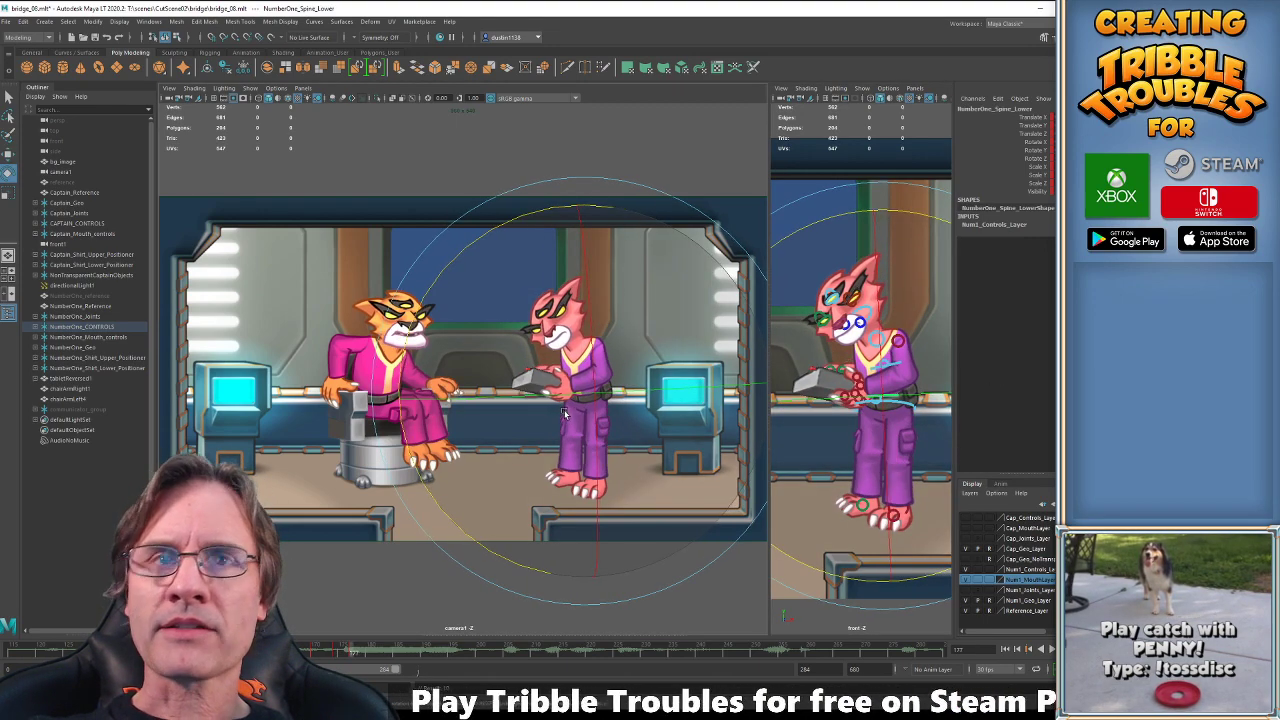
pyautogui.moveTo(506, 221); pyautogui.dragTo(522, 224)
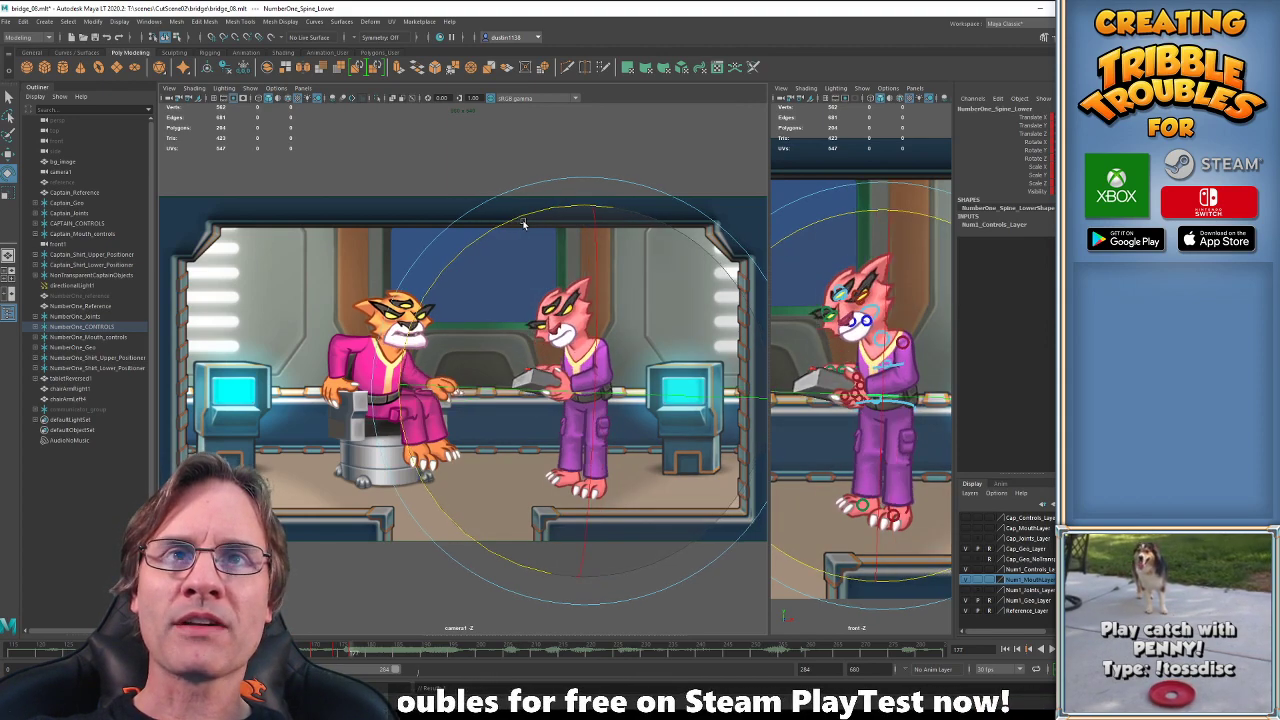
# Play and step through the animation from frame 170 to review the lean between frames 170, 174 and 177.
pyautogui.press(',')
pyautogui.press(',')
pyautogui.hotkey('alt', 'v')
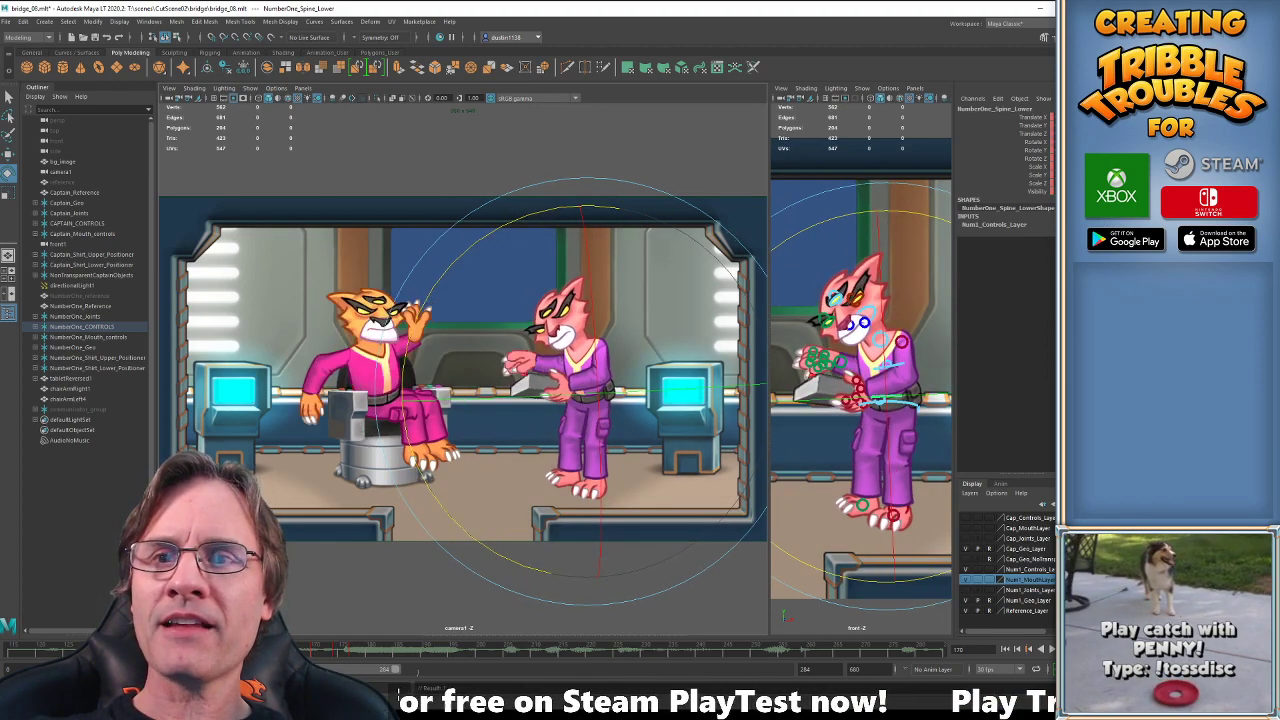
pyautogui.hotkey('alt', 'v')
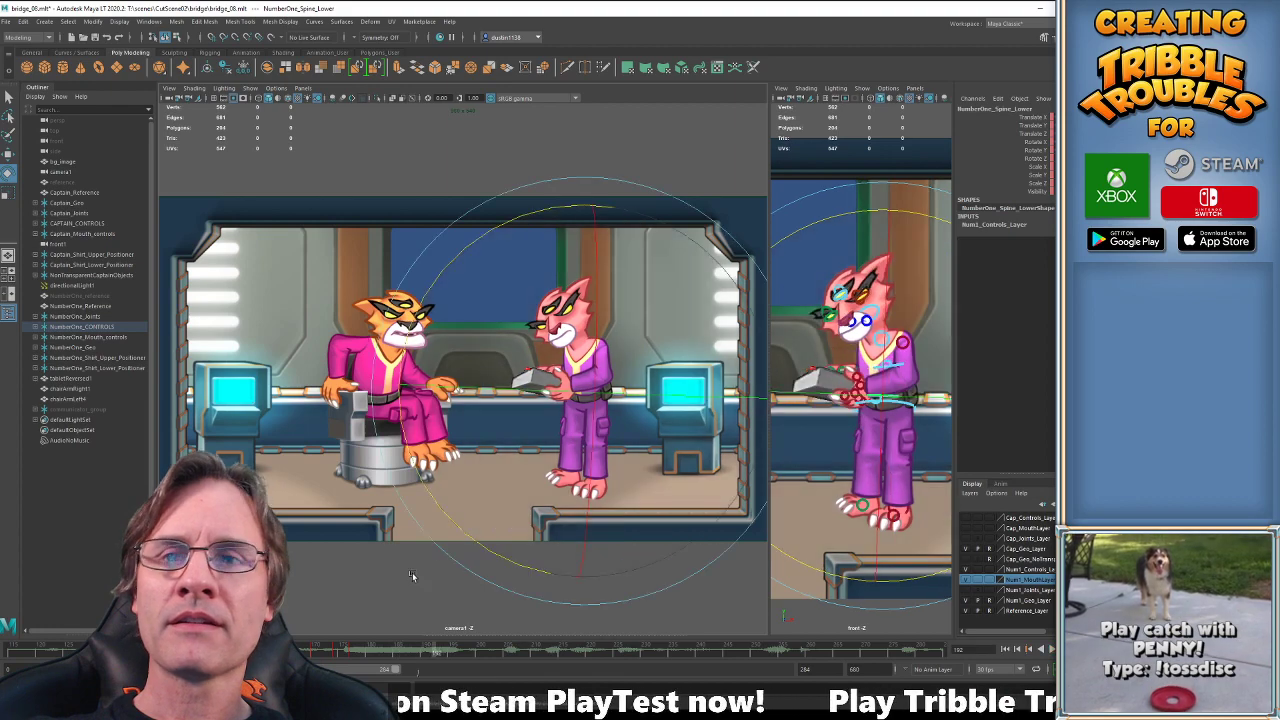
pyautogui.press('.')
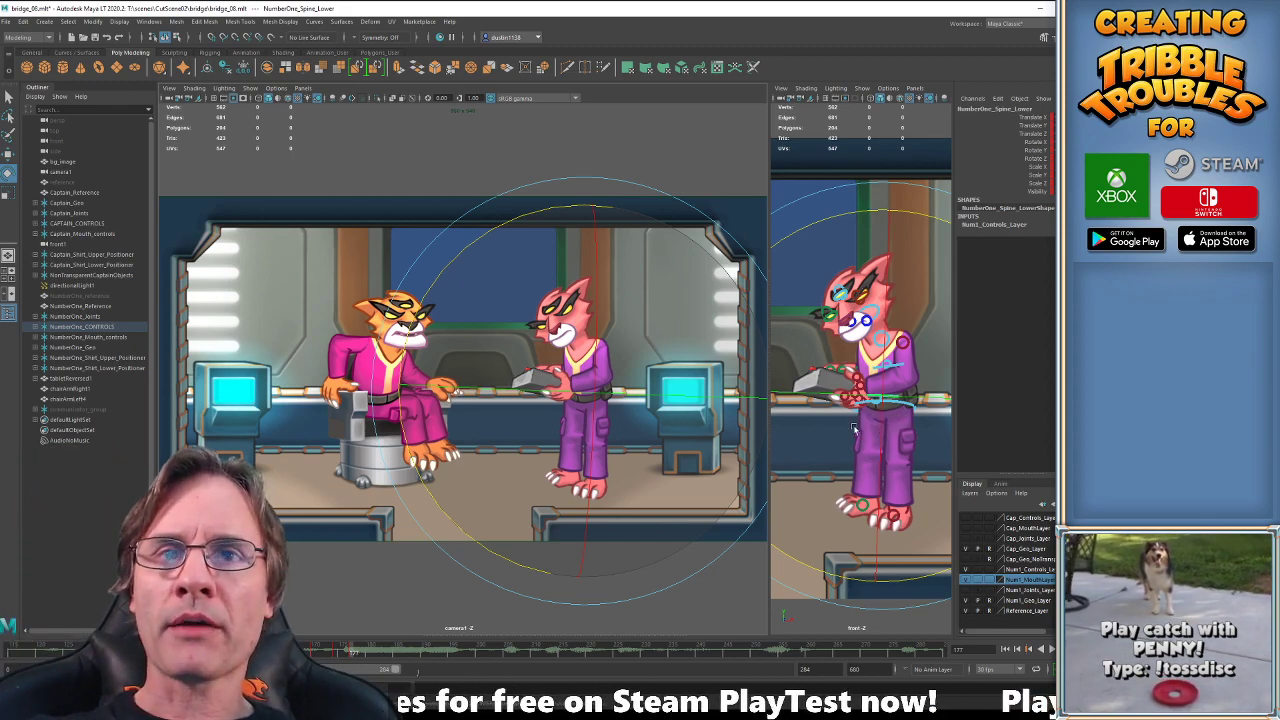
pyautogui.moveTo(852, 424); pyautogui.dragTo(805, 423)
pyautogui.press('.')
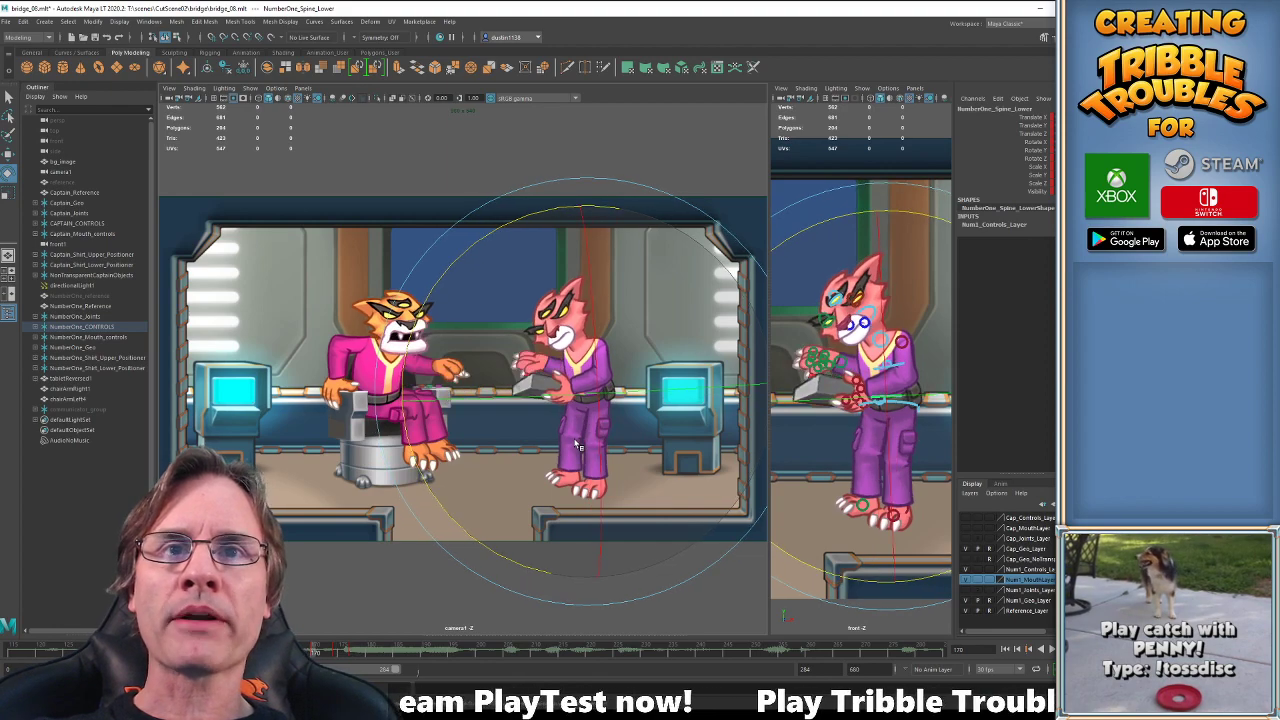
pyautogui.hotkey('alt', 'v')
pyautogui.hotkey('alt', 'v')
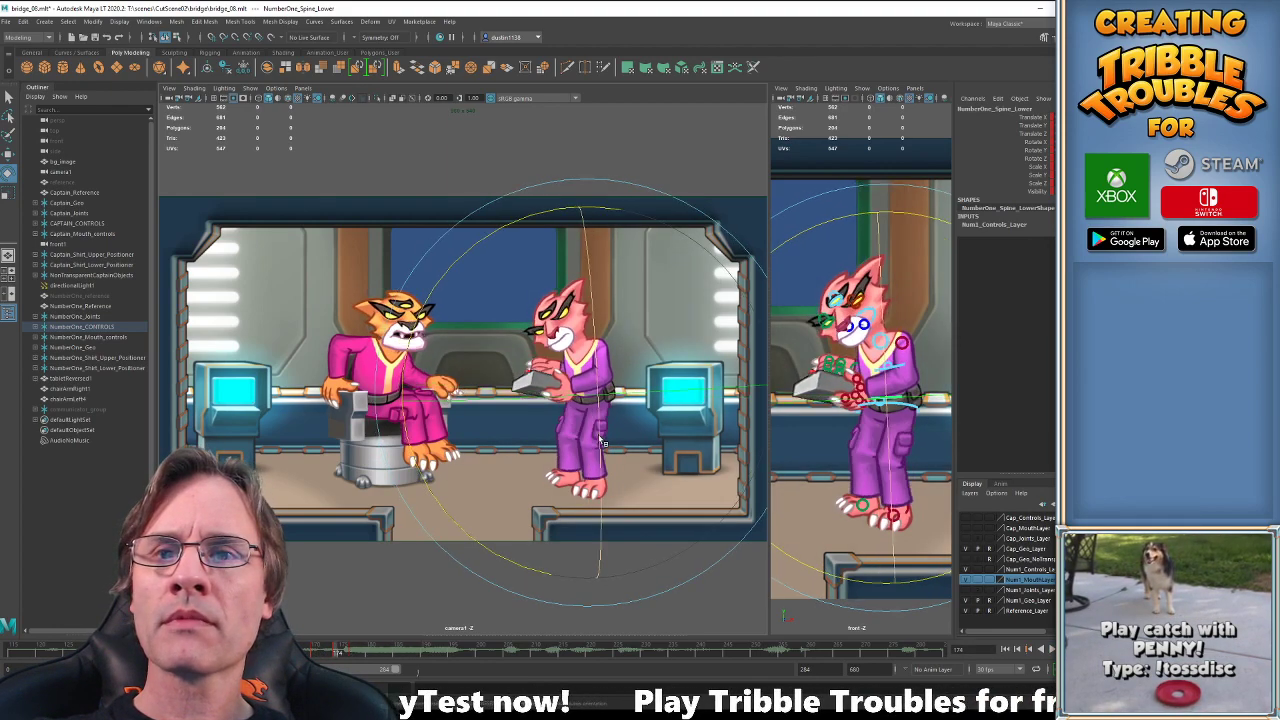
# Shrink the rotation manipulator and rotate NumberOne's upper spine control backward, away from the Captain, at frame 177.
pyautogui.press('w')
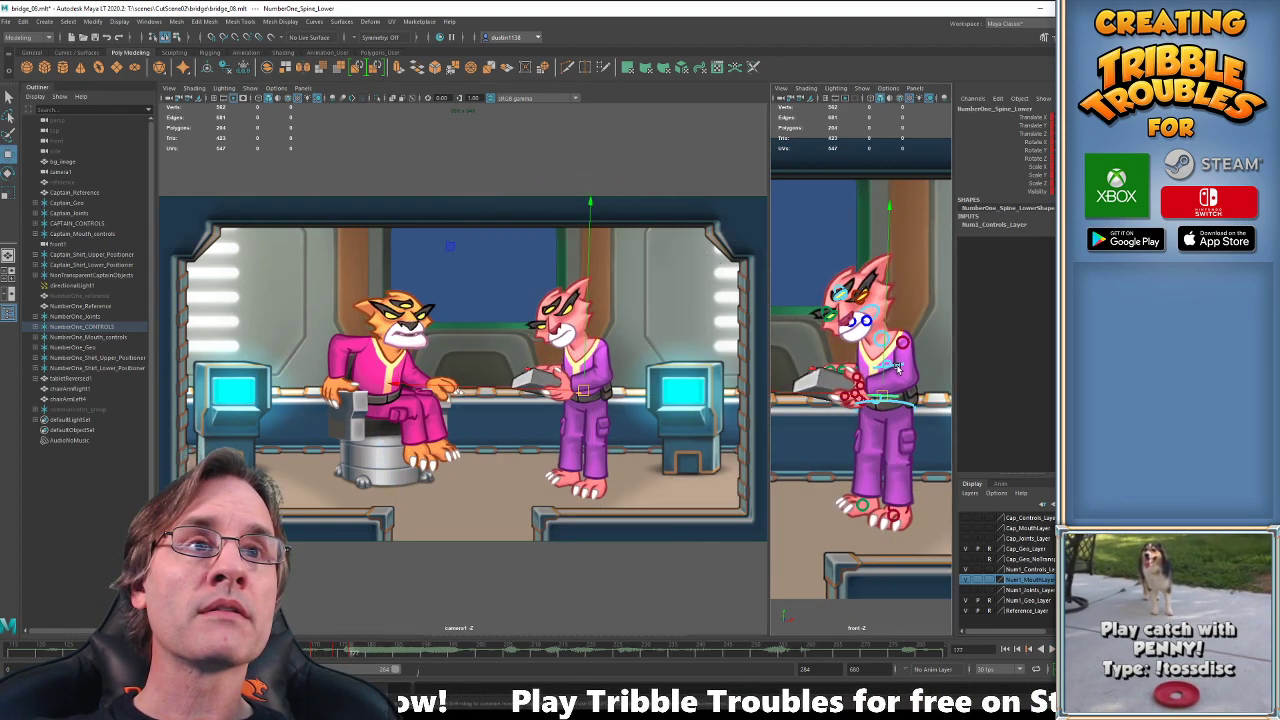
pyautogui.click(892, 364)
pyautogui.press('e')
pyautogui.press('.')
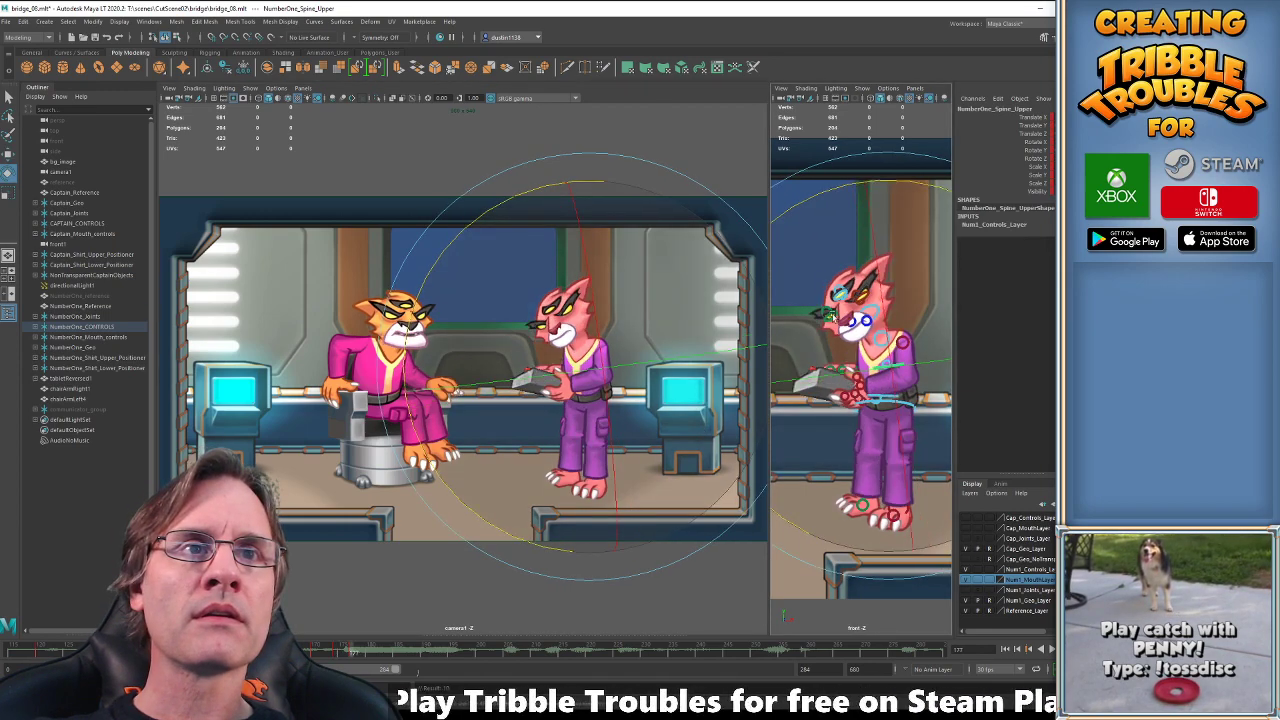
pyautogui.press('-')
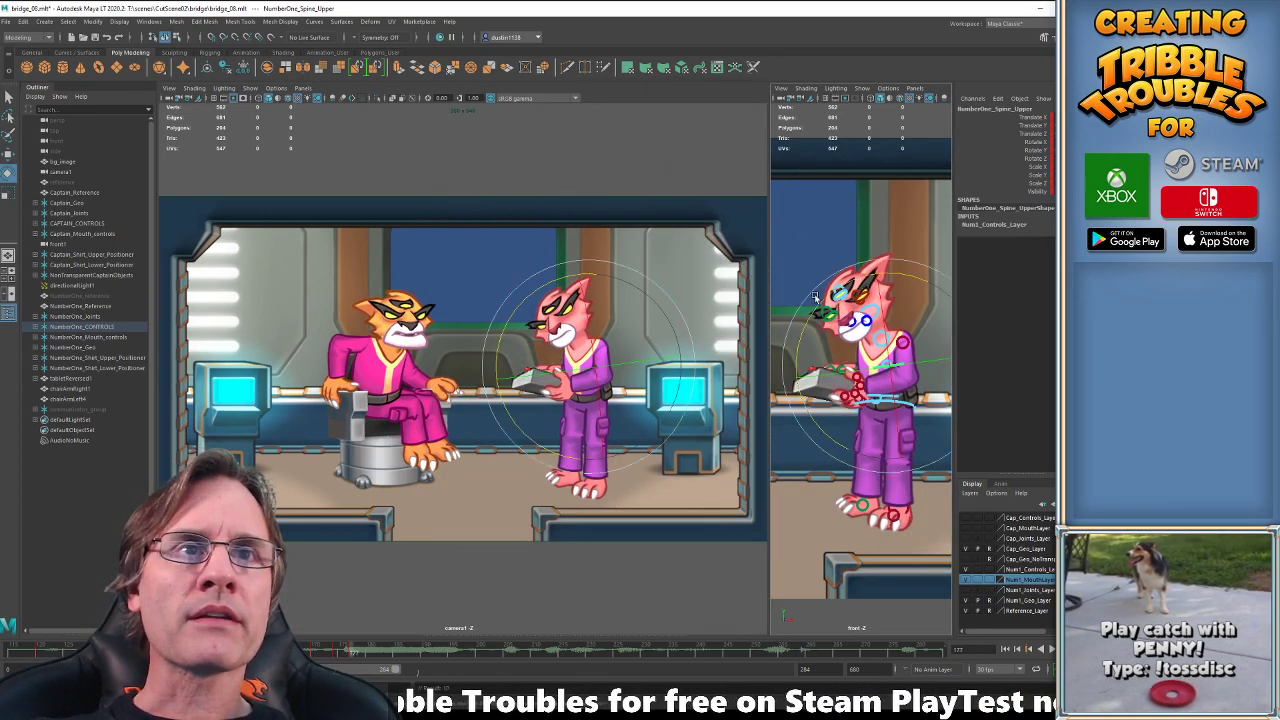
pyautogui.moveTo(819, 302); pyautogui.dragTo(829, 286)
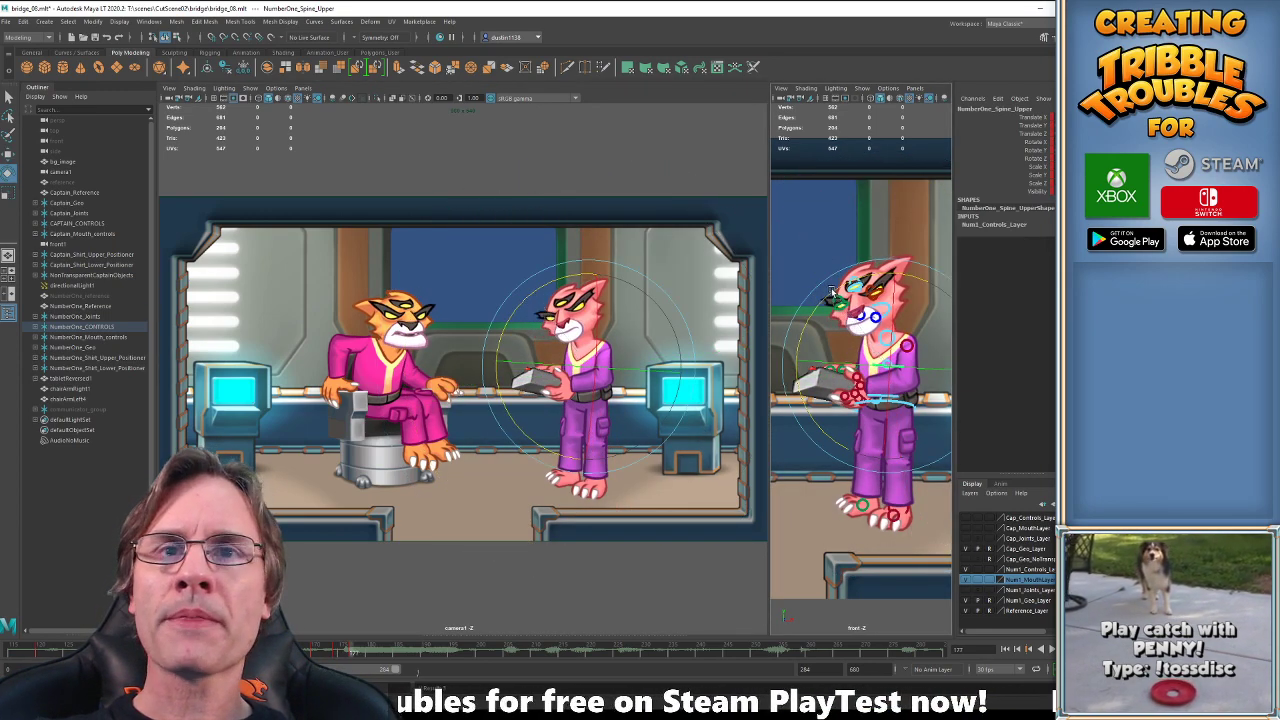
# Play the animation around frames 174 to 177 to review NumberOne's spine pose, leaving the upper spine control selected.
pyautogui.hotkey('alt', 'v')
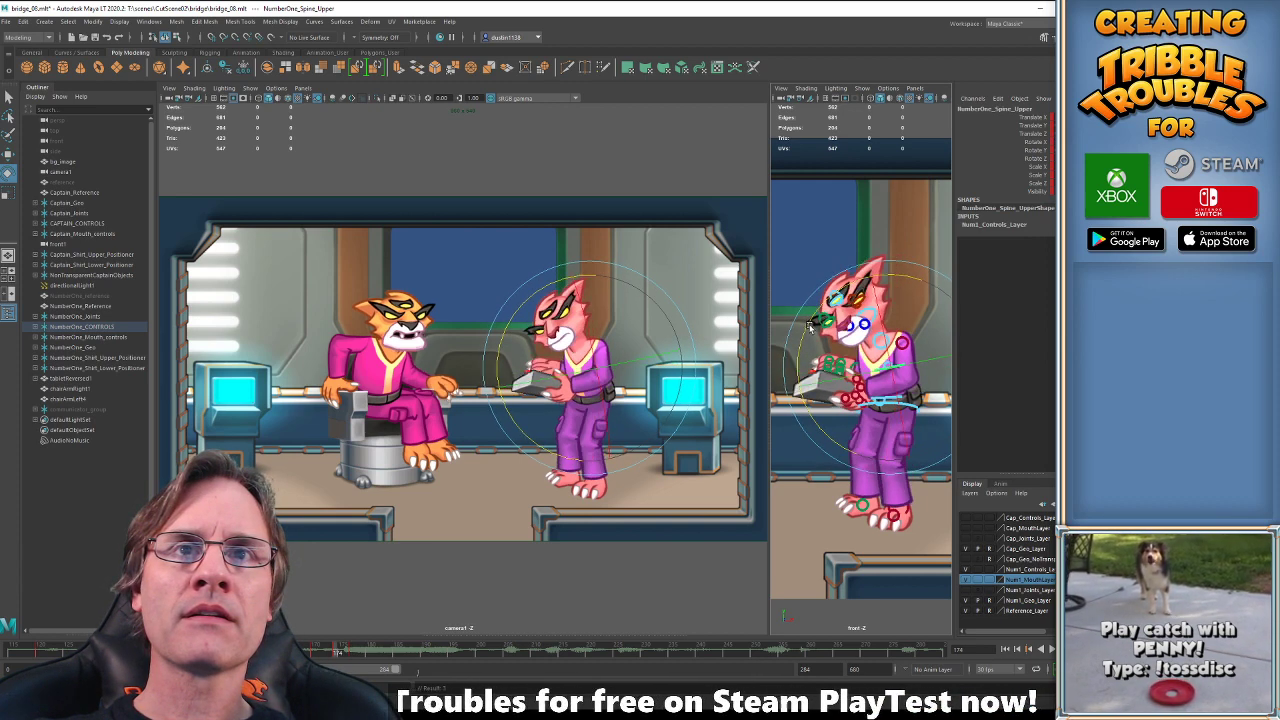
pyautogui.press('w')
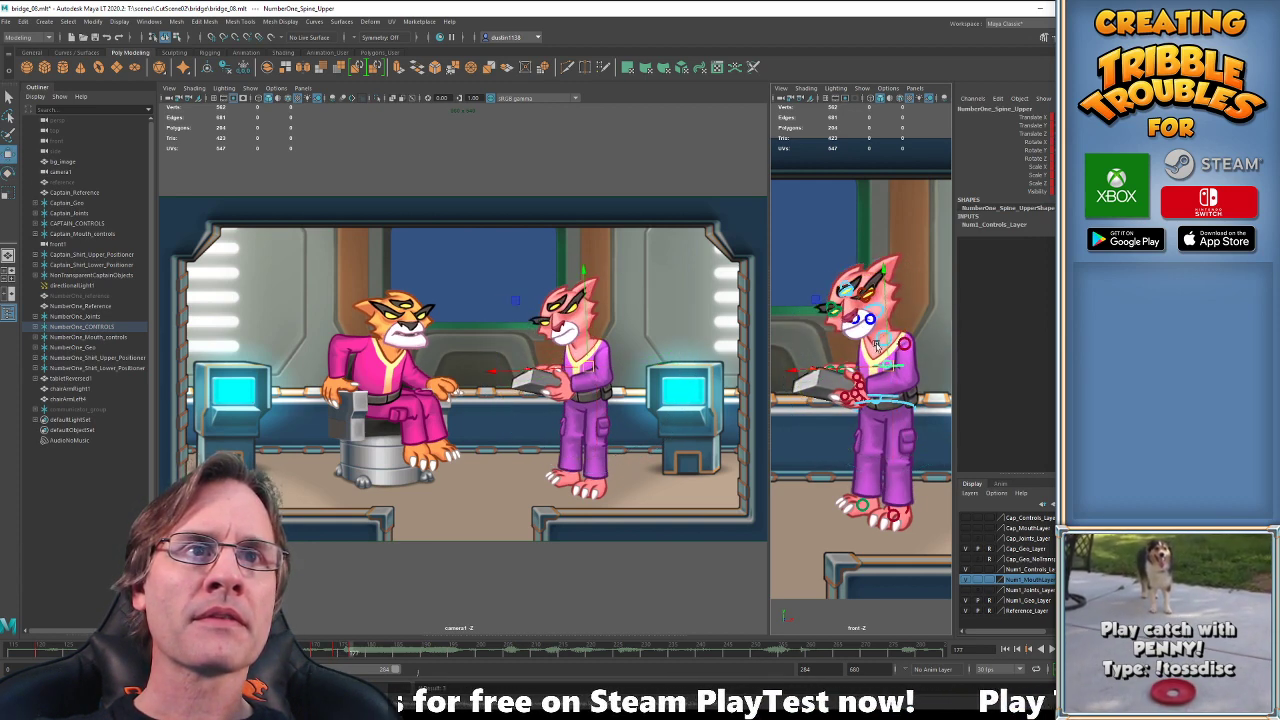
pyautogui.click(875, 345)
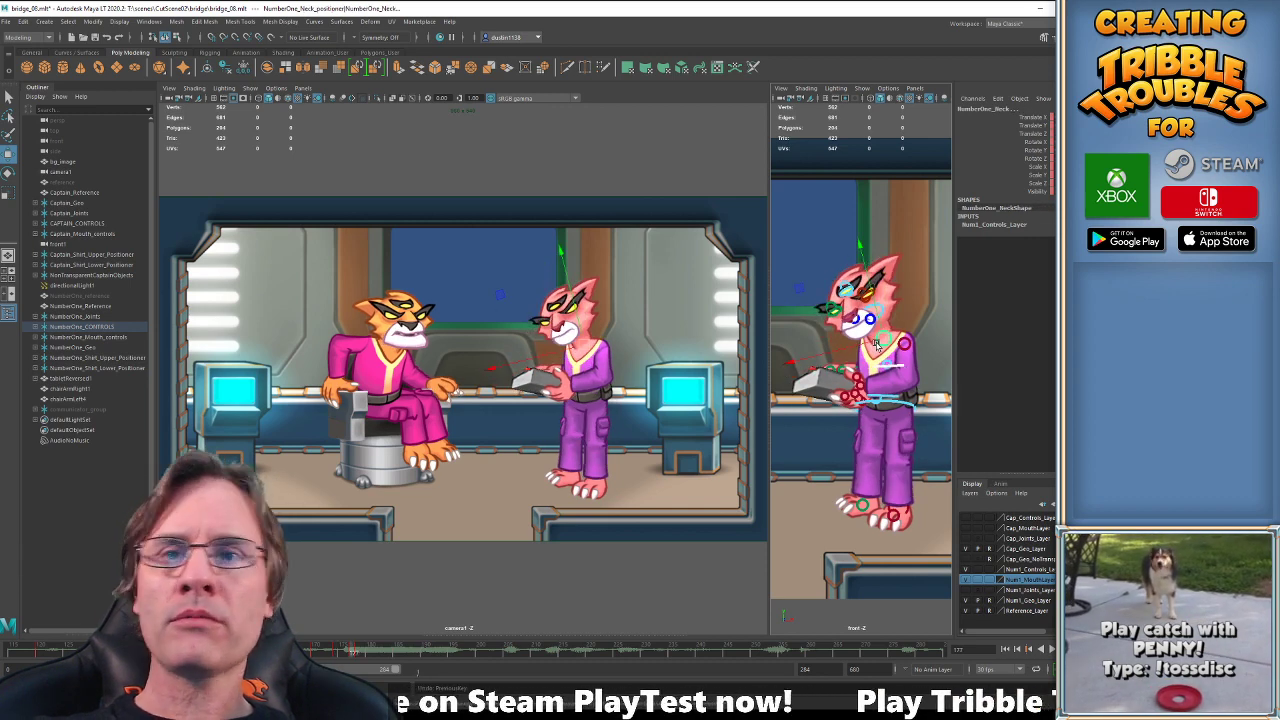
pyautogui.hotkey('ctrl', 'z')
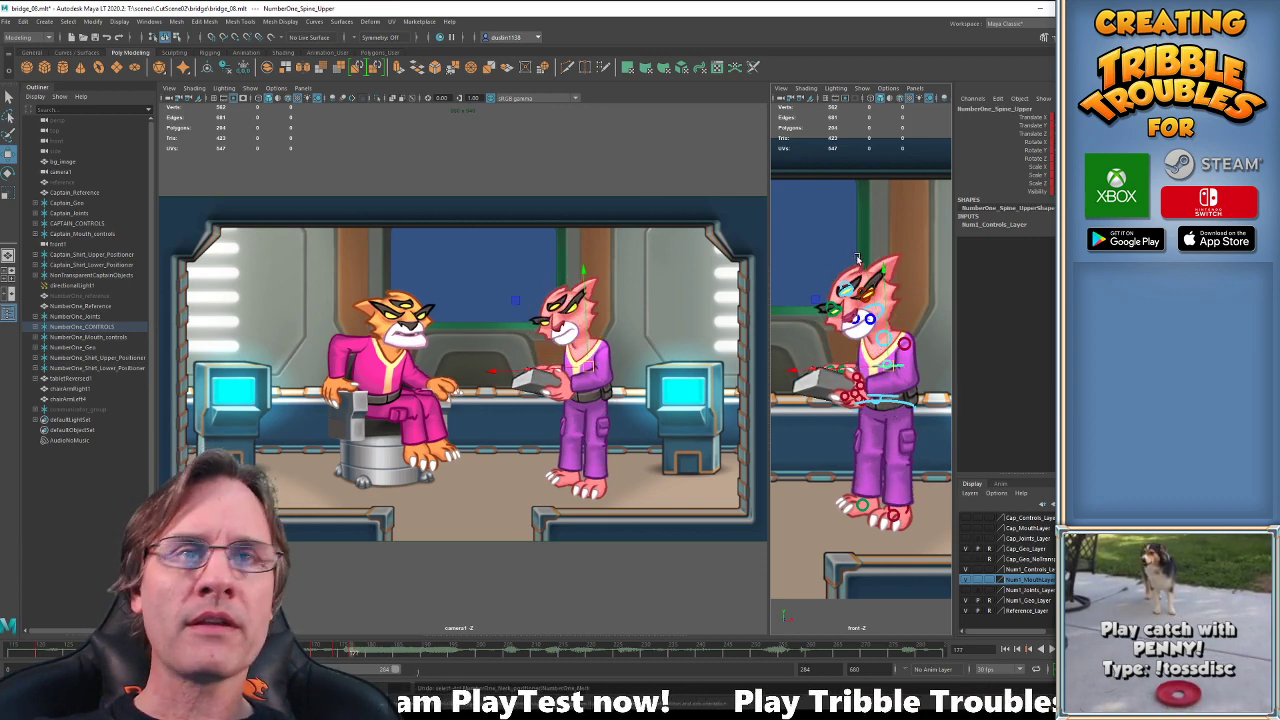
# Try to delete the keys of all of NumberOne's body controls at frame 177.
pyautogui.moveTo(857, 258); pyautogui.dragTo(912, 487)
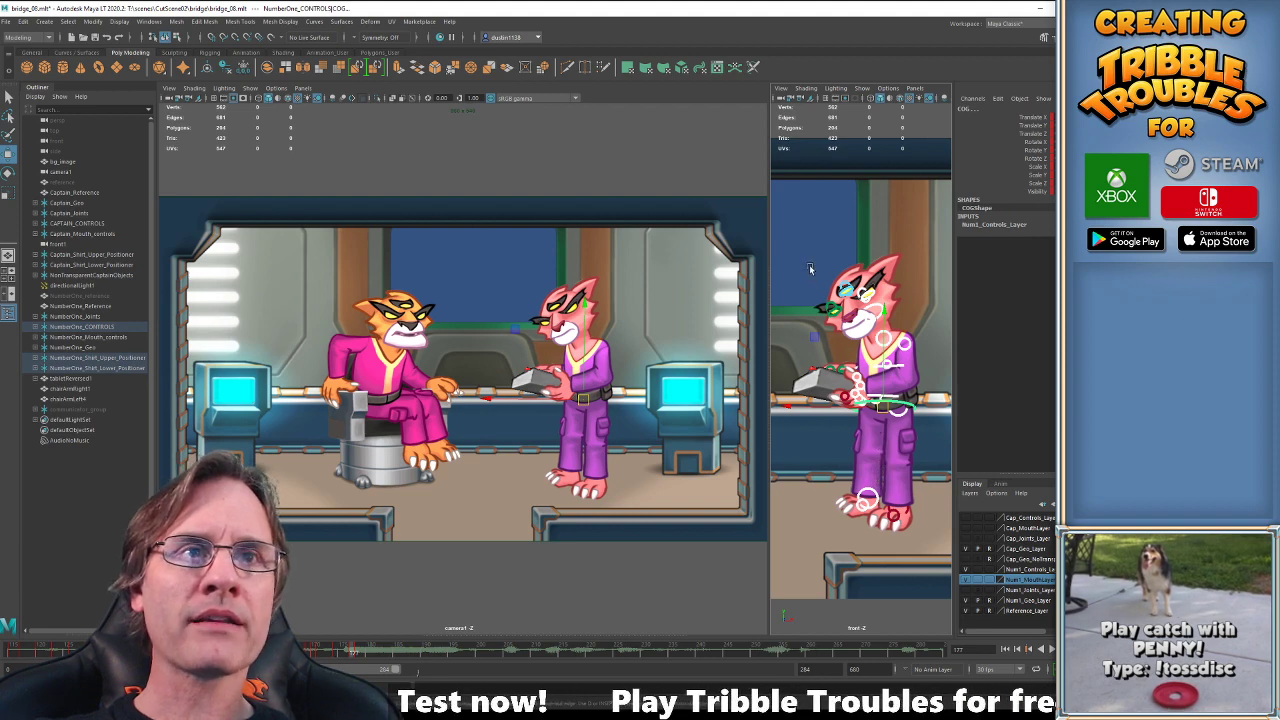
pyautogui.rightClick(380, 653)
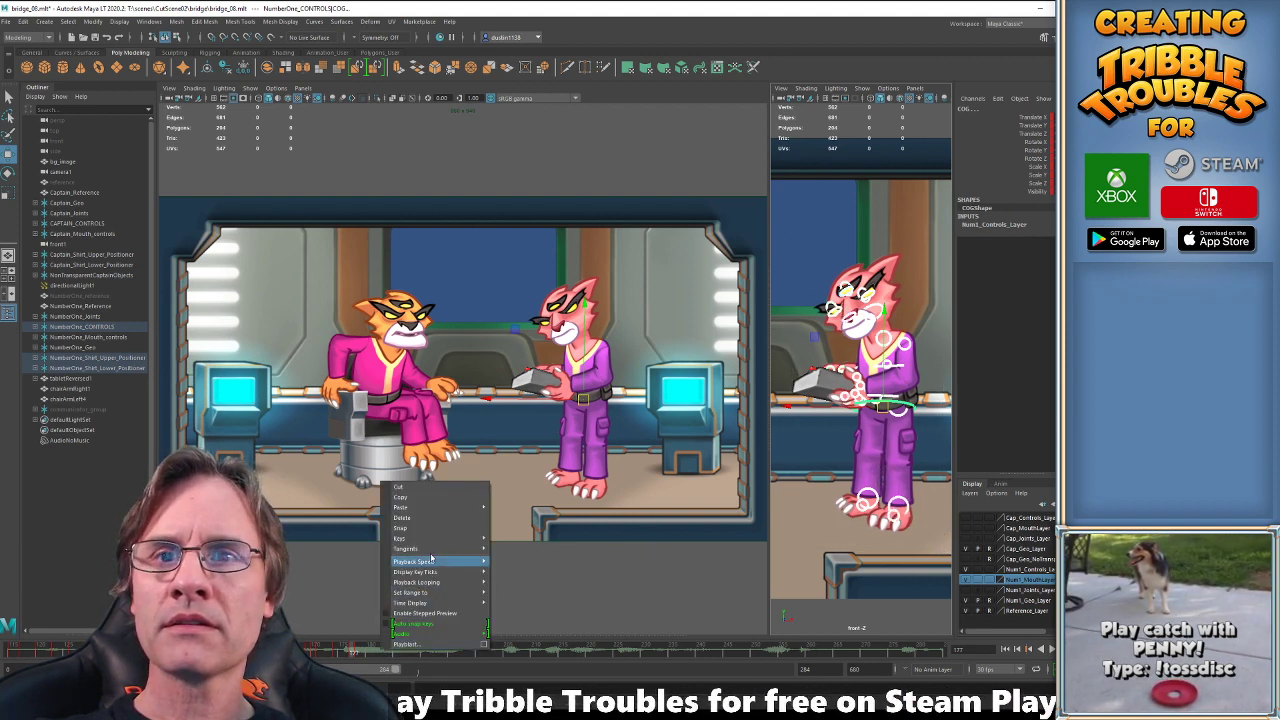
pyautogui.click(432, 519)
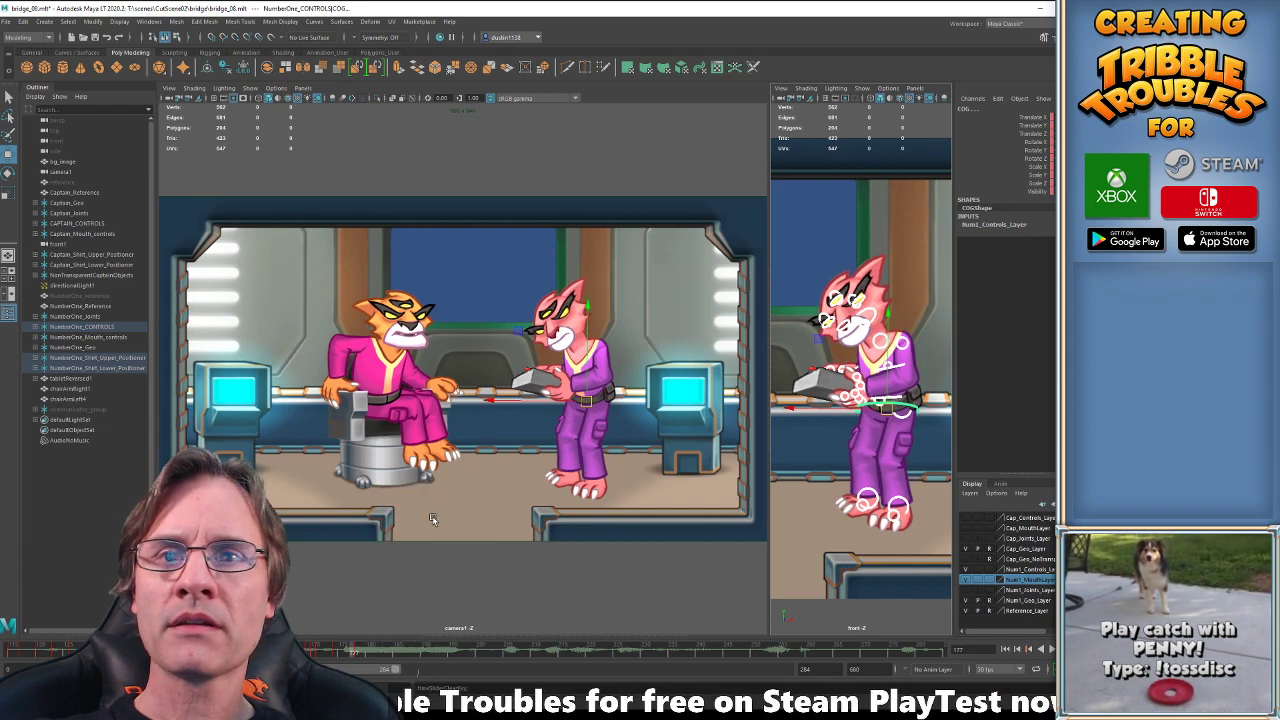
pyautogui.click(904, 403)
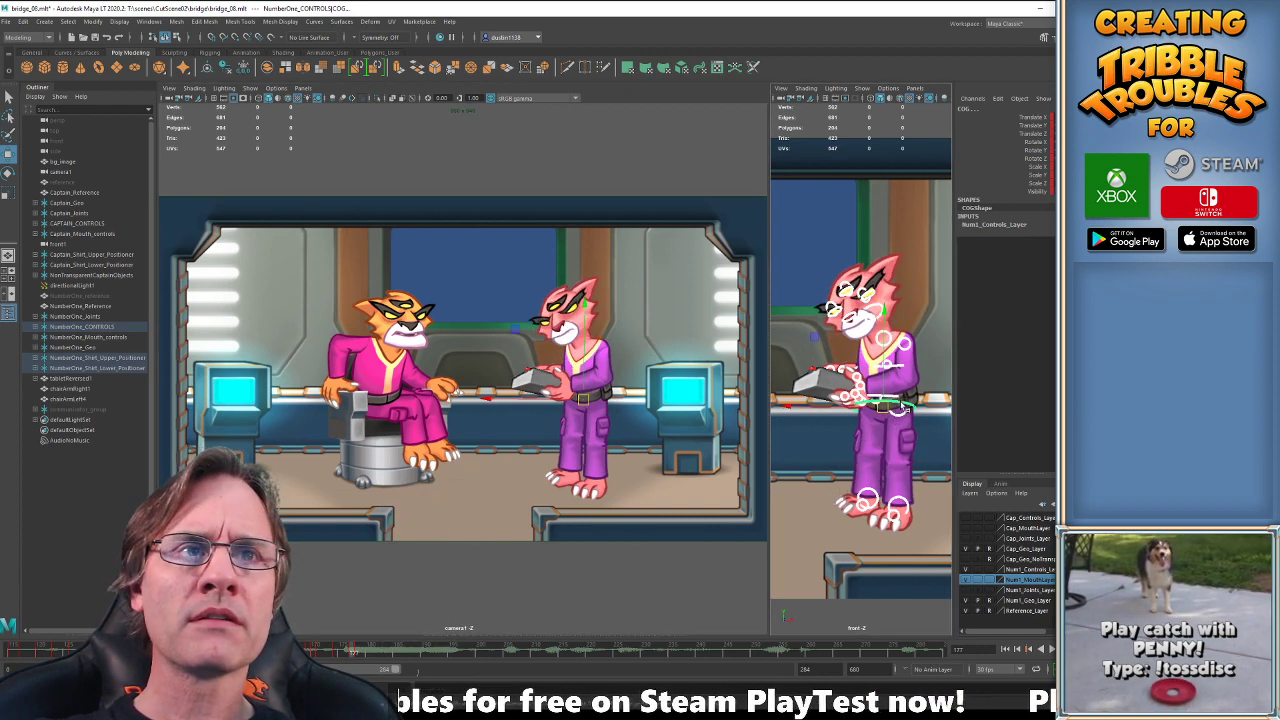
# Select all of NumberOne's body controls and delete their keys at frame 178.
pyautogui.moveTo(800, 229); pyautogui.dragTo(932, 527)
pyautogui.rightClick(375, 651)
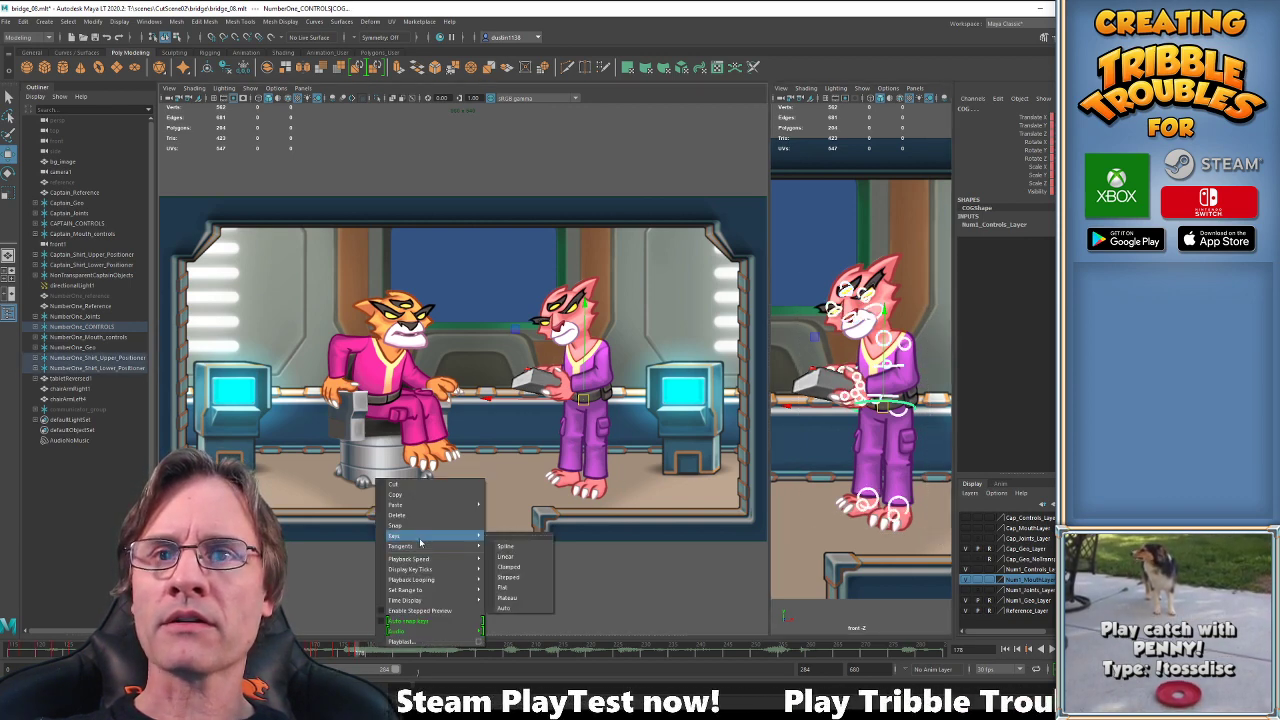
pyautogui.click(419, 519)
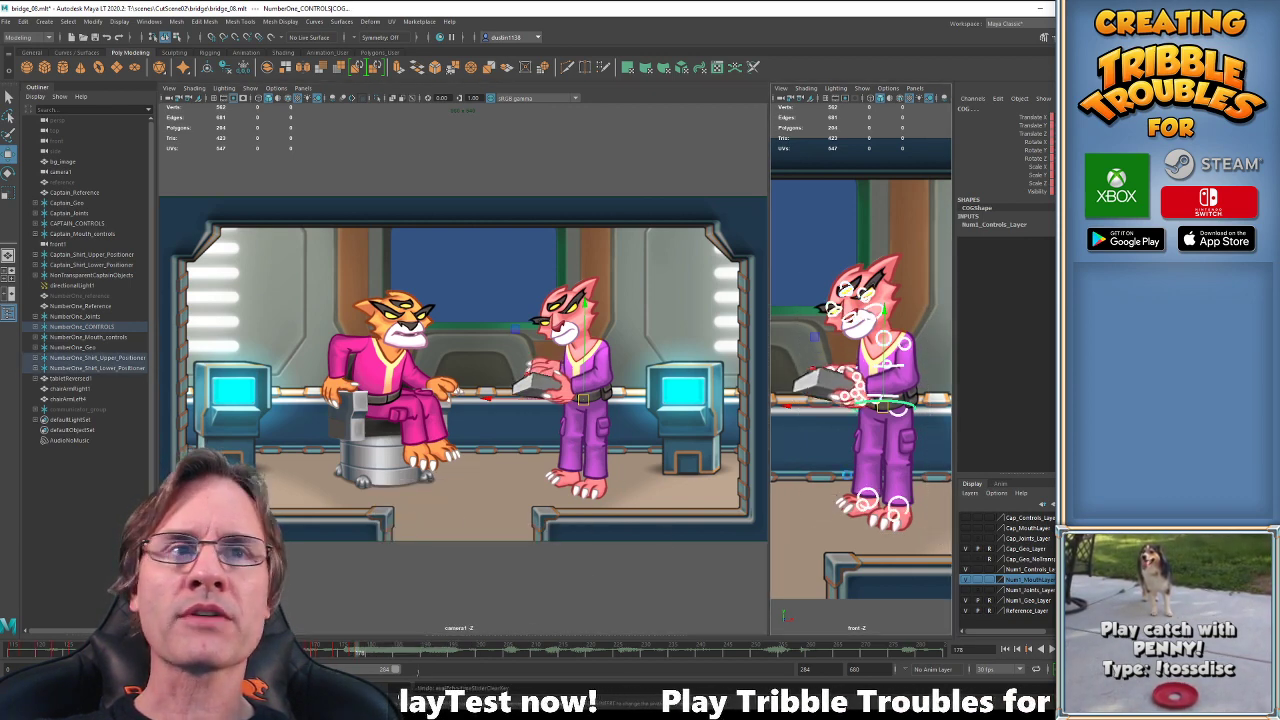
# Select NumberOne's right hand control and the finger controls of both hands, hiding Num1_Geo_Layer only while selecting.
pyautogui.scroll(3, 861, 407)
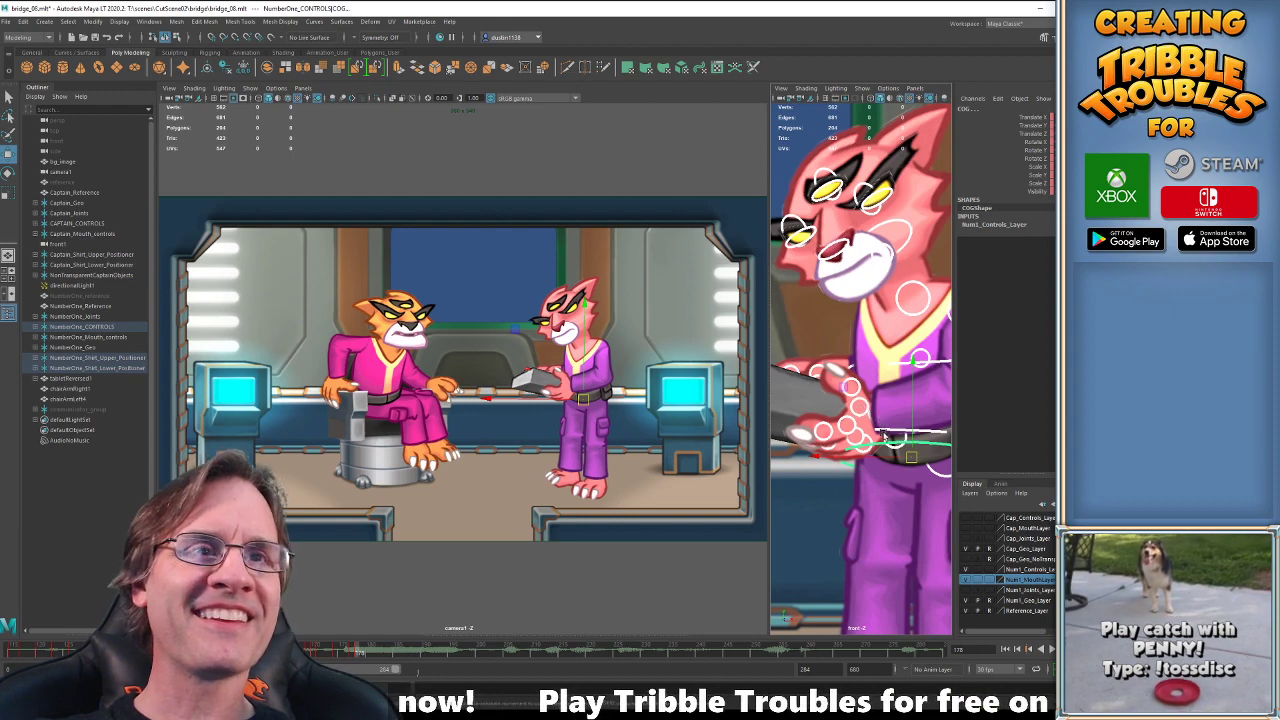
pyautogui.moveTo(884, 455); pyautogui.dragTo(890, 457)
pyautogui.hotkey('ctrl', 'z')
pyautogui.click(873, 424)
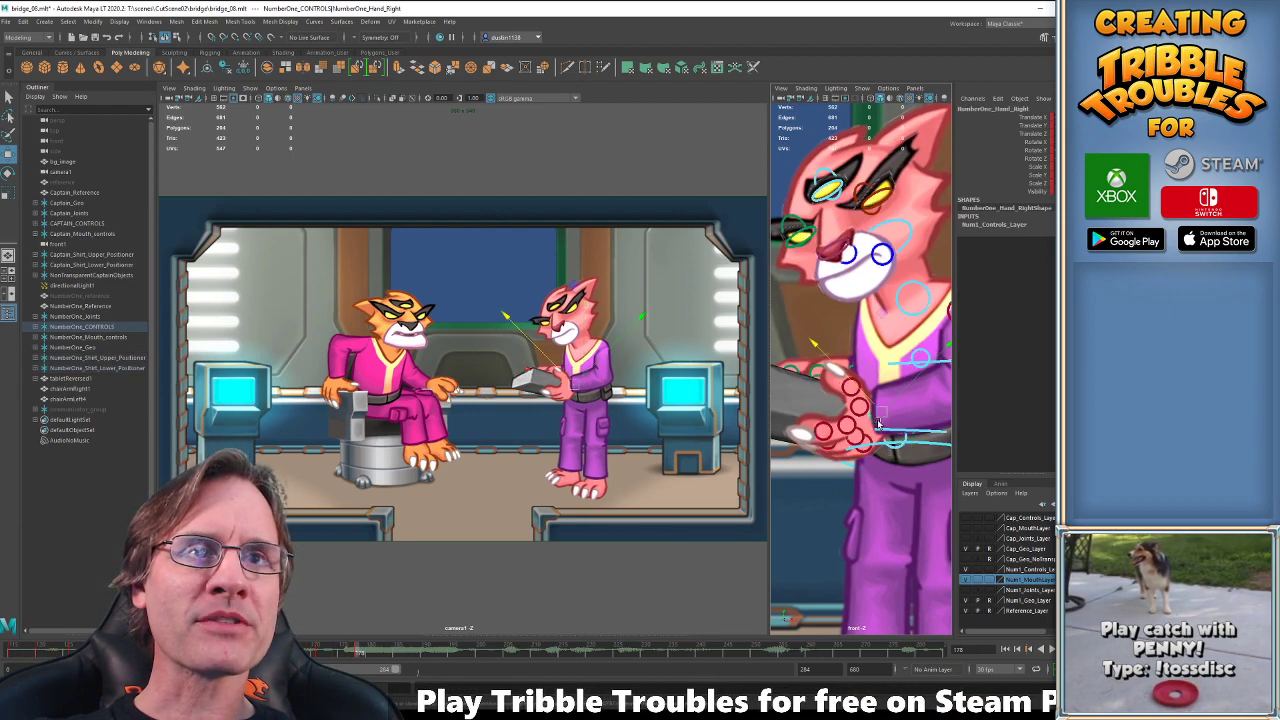
pyautogui.click(965, 600)
pyautogui.keyDown('alt'); pyautogui.moveTo(830, 391); pyautogui.dragTo(842, 379, button='middle'); pyautogui.keyUp('alt')
pyautogui.moveTo(787, 310); pyautogui.dragTo(884, 428)
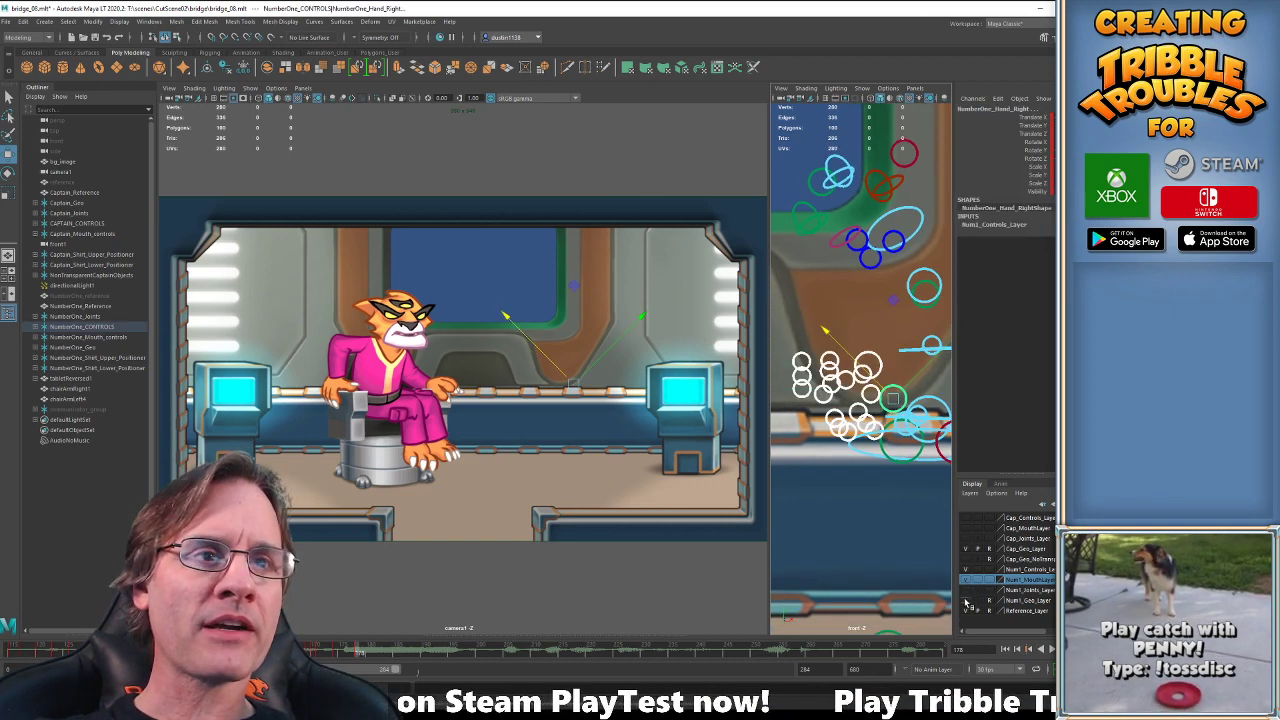
pyautogui.click(965, 601)
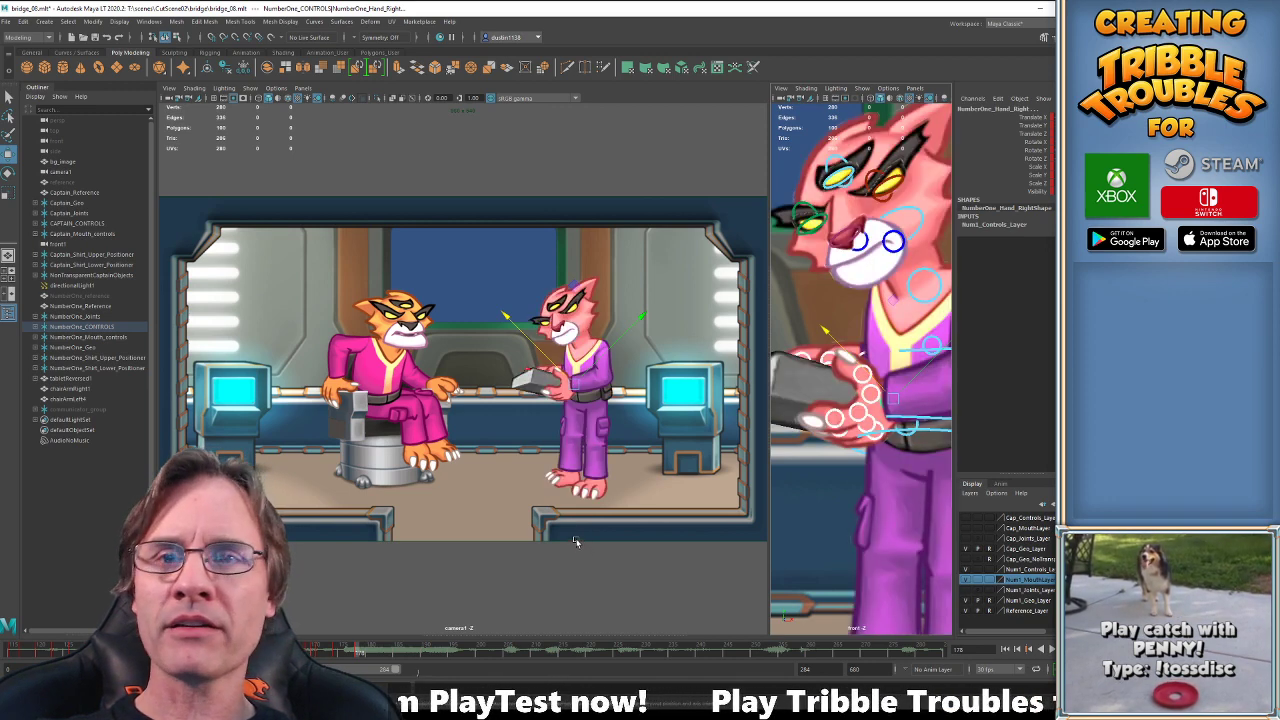
# Scrub between frames 177 and 184 to review how NumberOne's hands and tablet move out of the pose.
pyautogui.moveTo(348, 652)
pyautogui.mouseDown()
pyautogui.moveTo(385, 651)
pyautogui.moveTo(353, 651)
pyautogui.mouseUp()
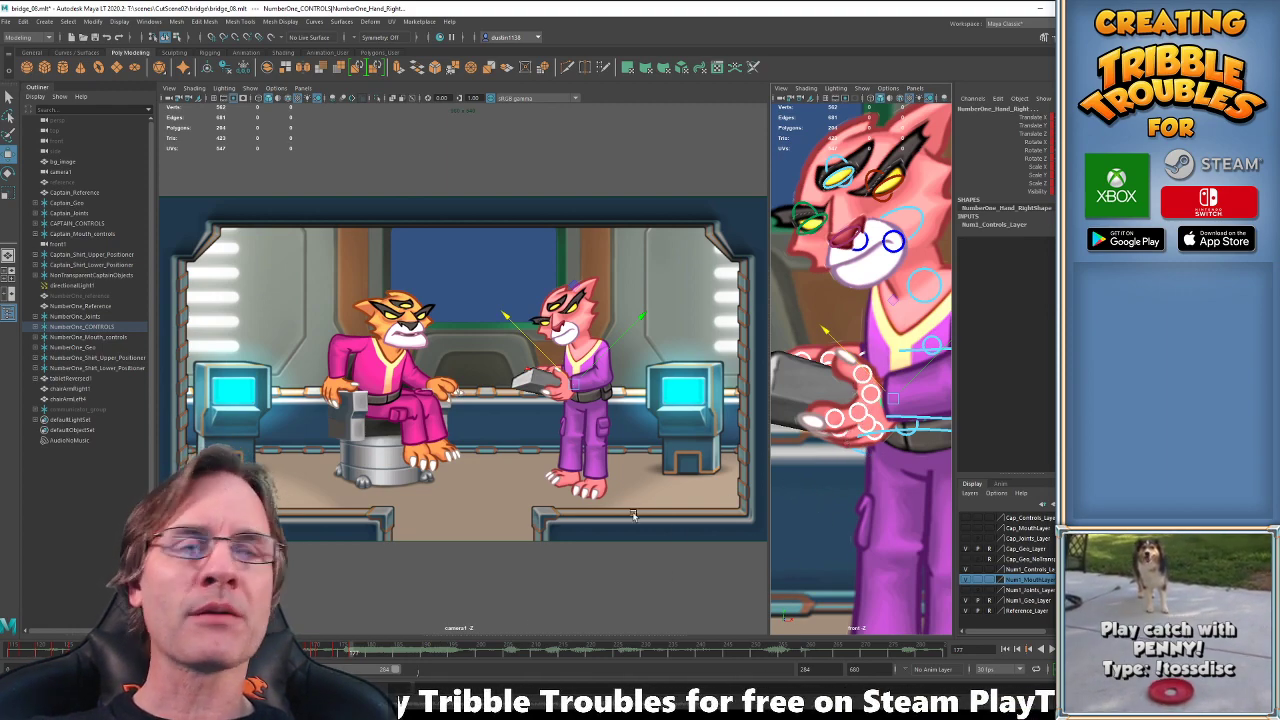
pyautogui.press(',')
pyautogui.press('.')
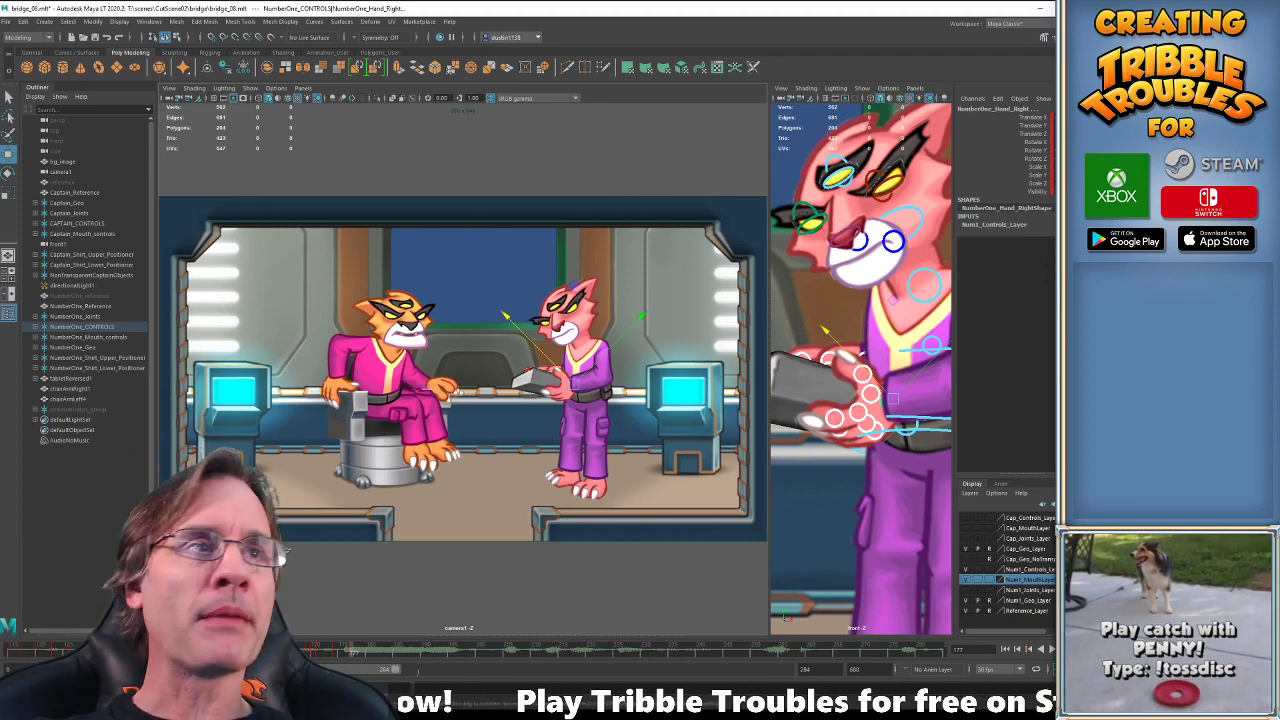
pyautogui.click(393, 650)
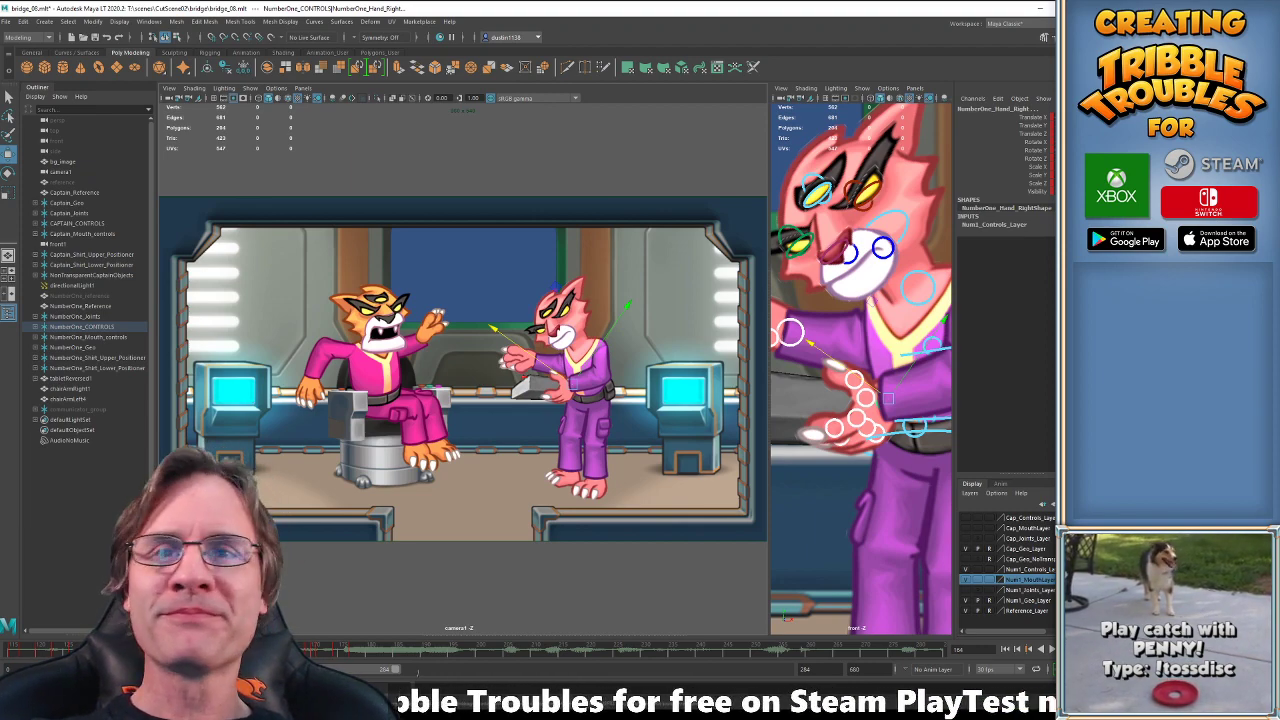
pyautogui.click(376, 650)
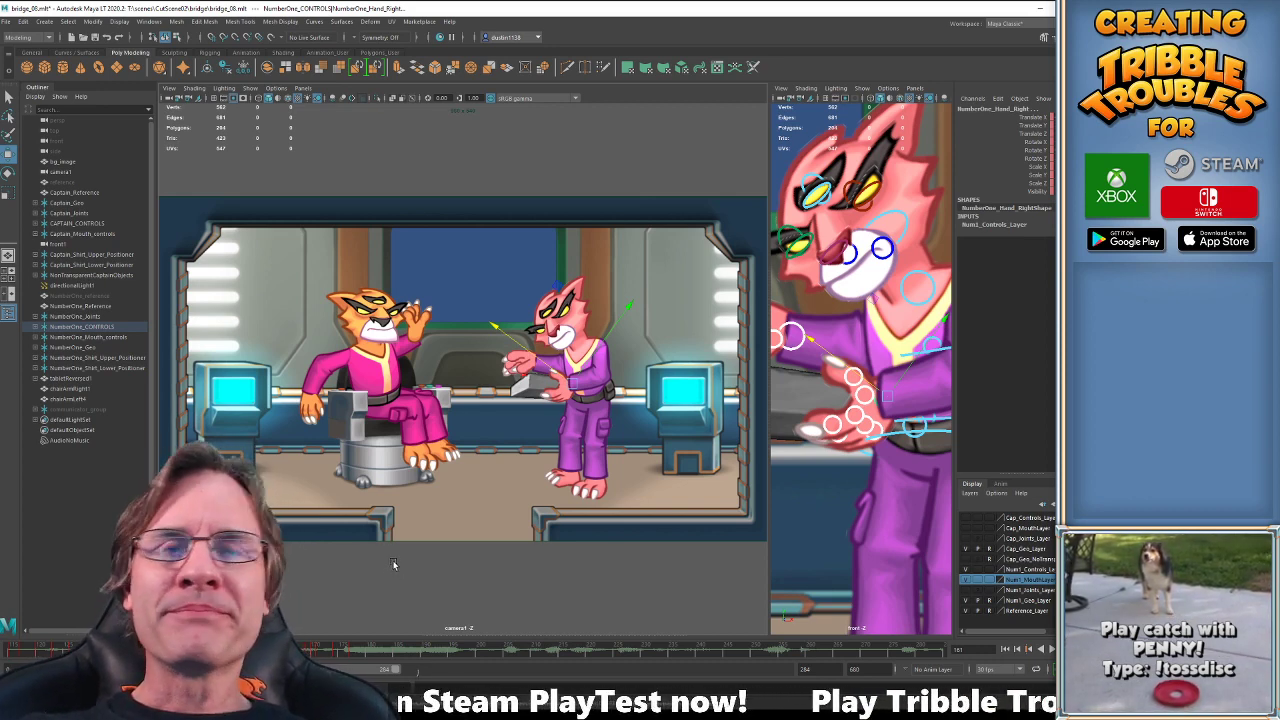
pyautogui.moveTo(372, 650); pyautogui.dragTo(354, 650)
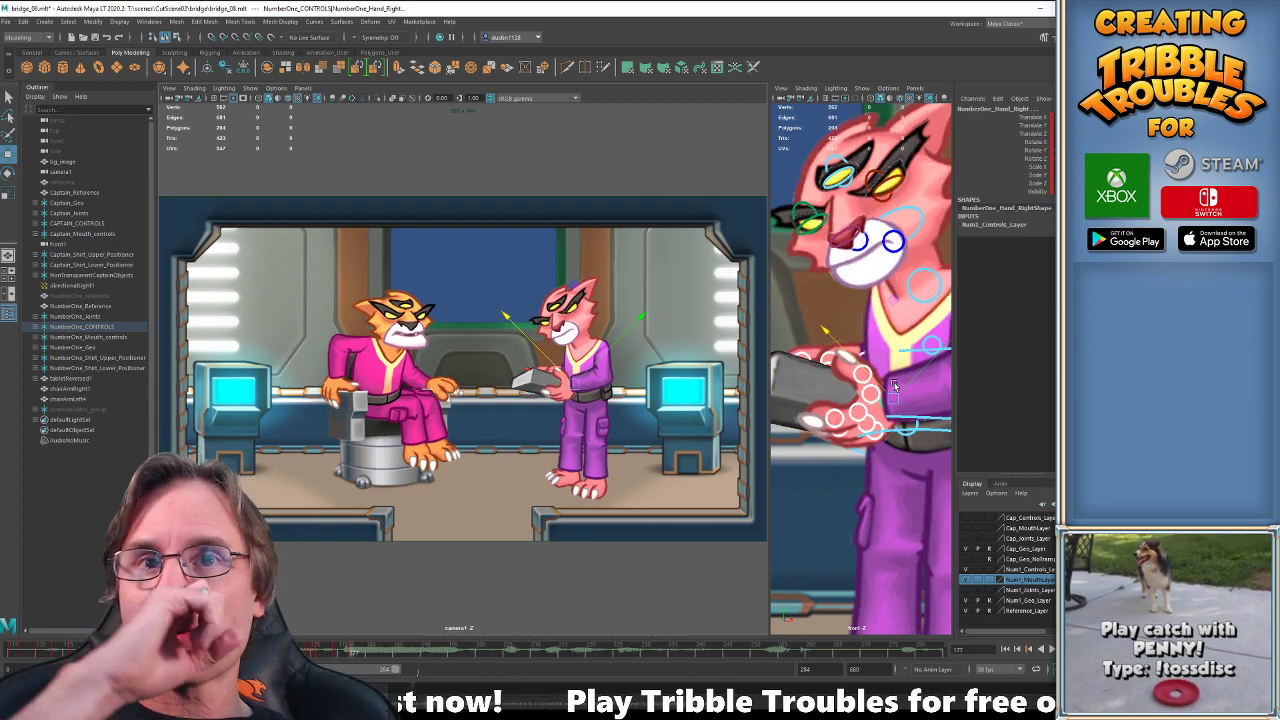
pyautogui.press('.')
pyautogui.press(',')
pyautogui.keyDown('alt'); pyautogui.moveTo(918, 401); pyautogui.dragTo(886, 393, button='middle'); pyautogui.keyUp('alt')
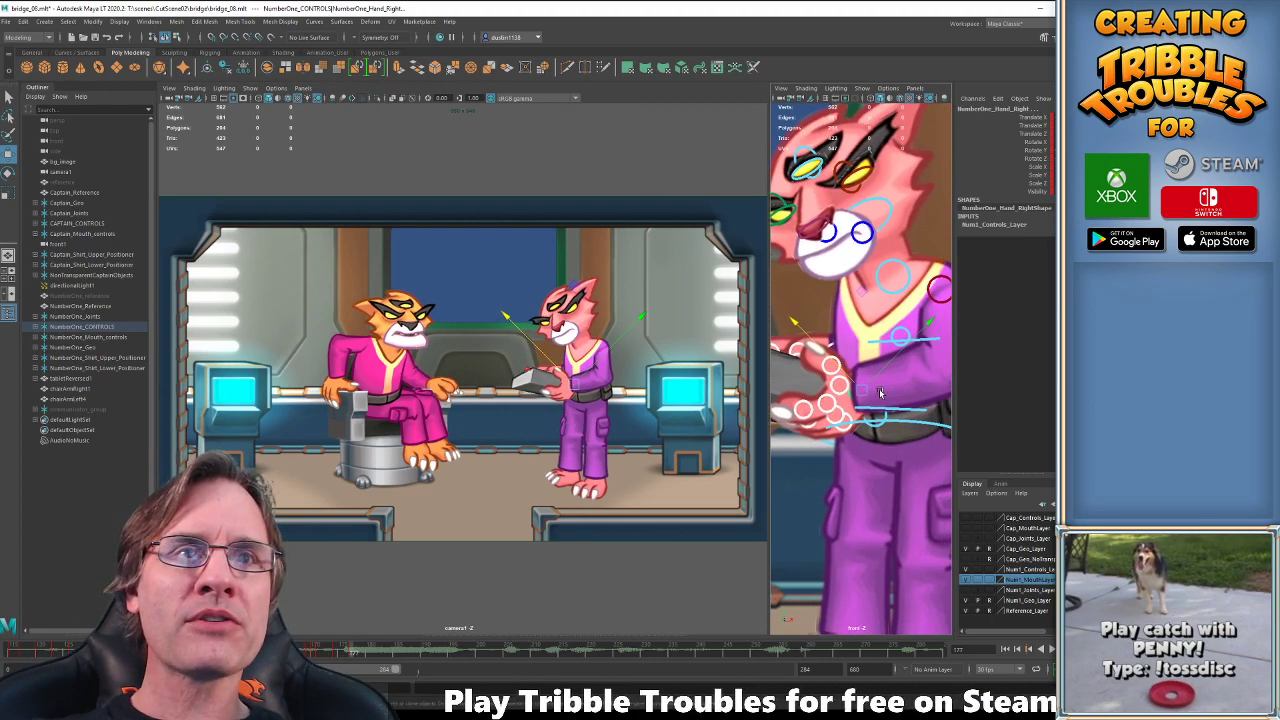
# Compare NumberOne's right hand and COG poses at frame 177 with the earlier frames 171 and 174.
pyautogui.click(866, 468)
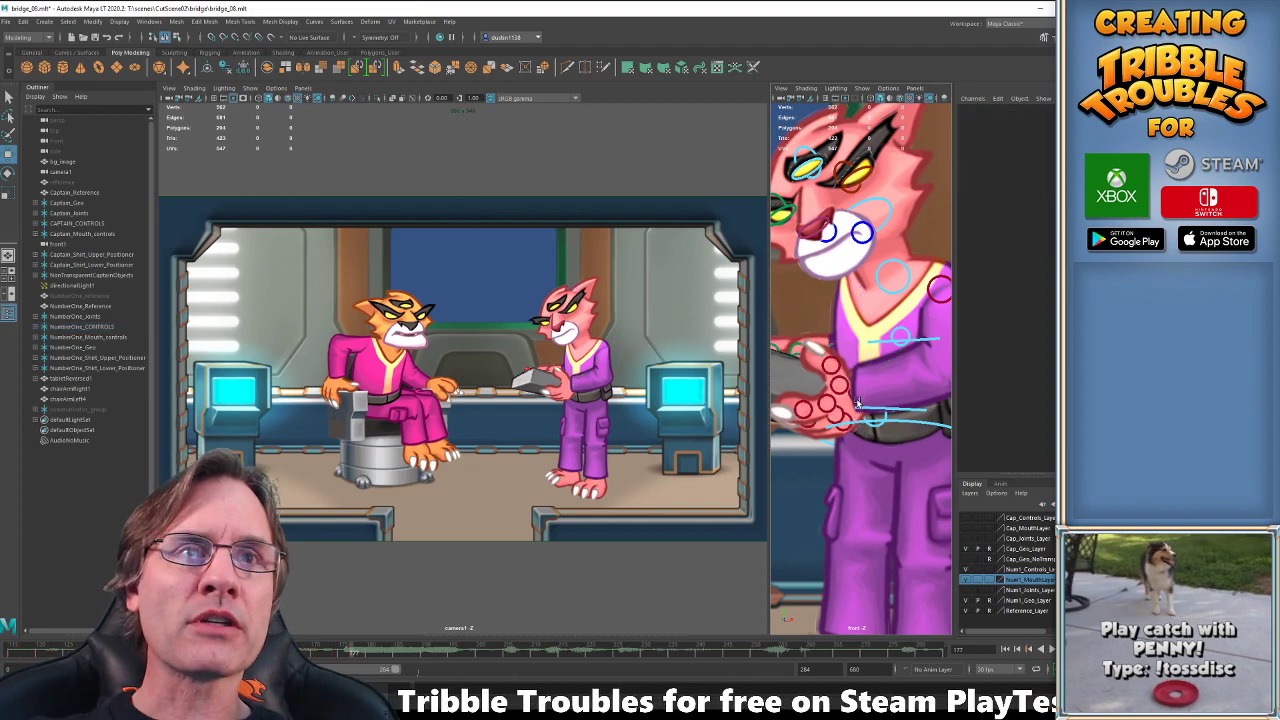
pyautogui.click(853, 398)
pyautogui.press(',')
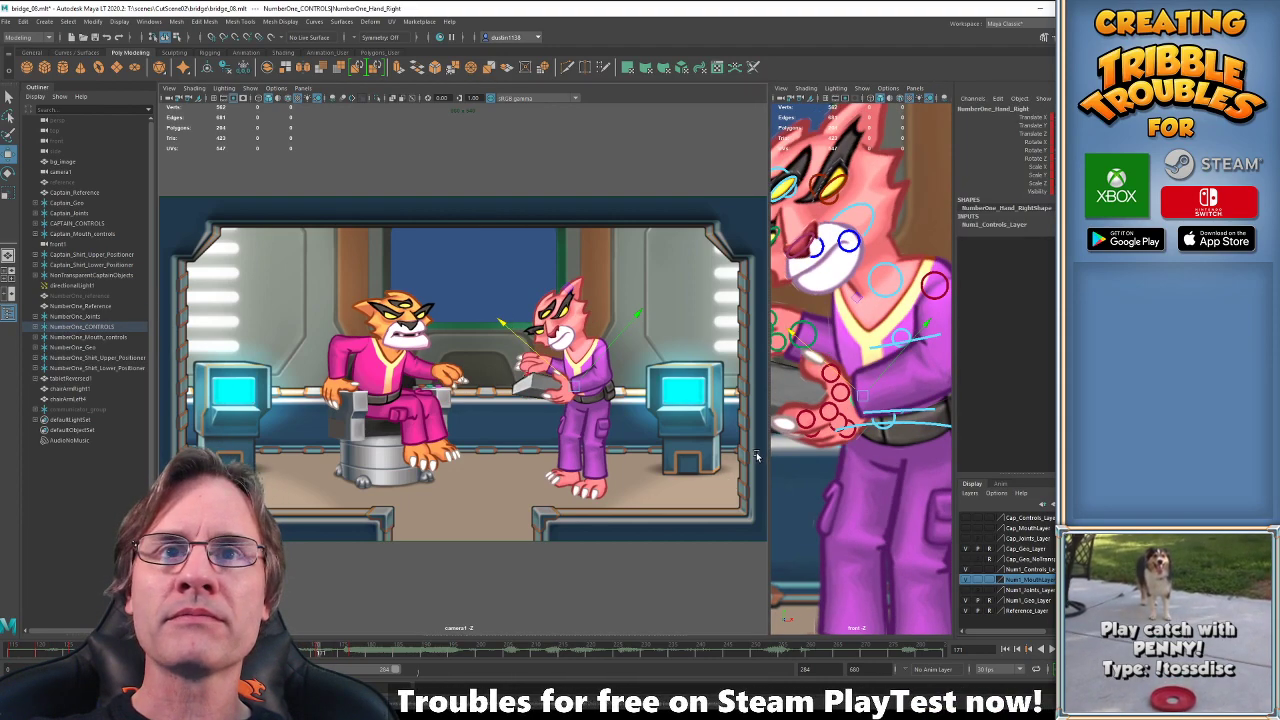
pyautogui.press('.')
pyautogui.click(906, 420)
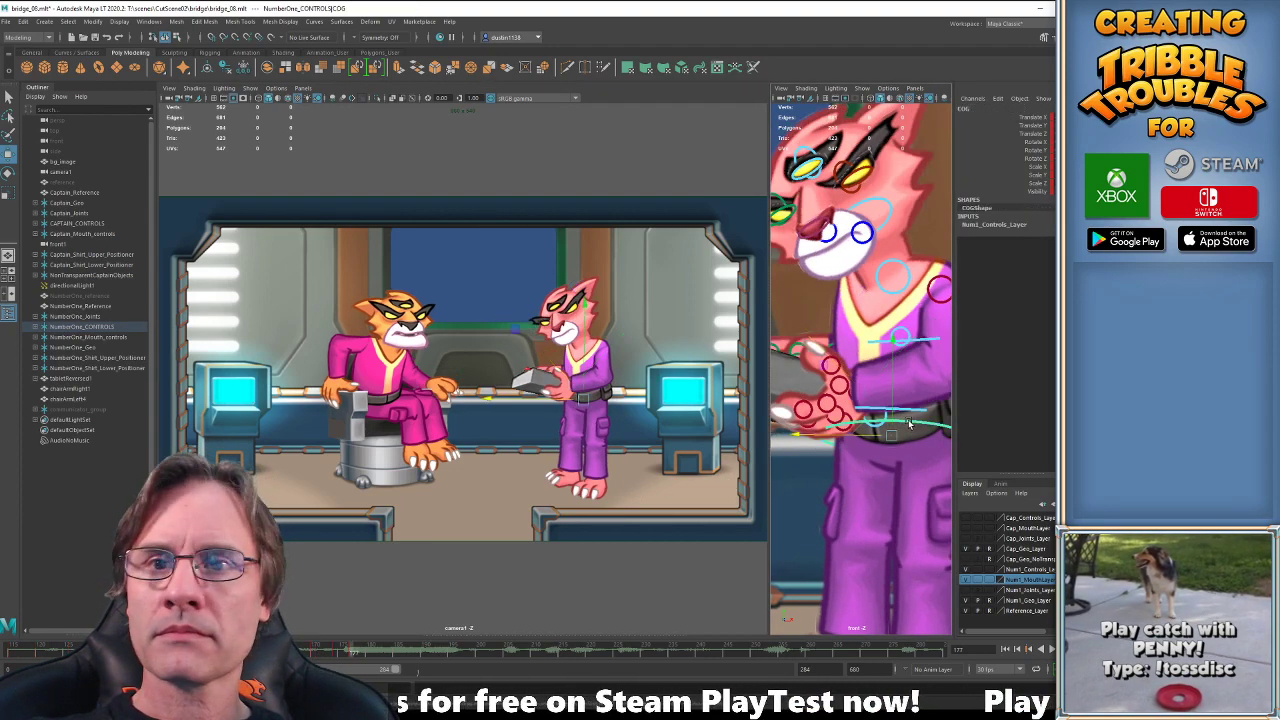
pyautogui.press(',')
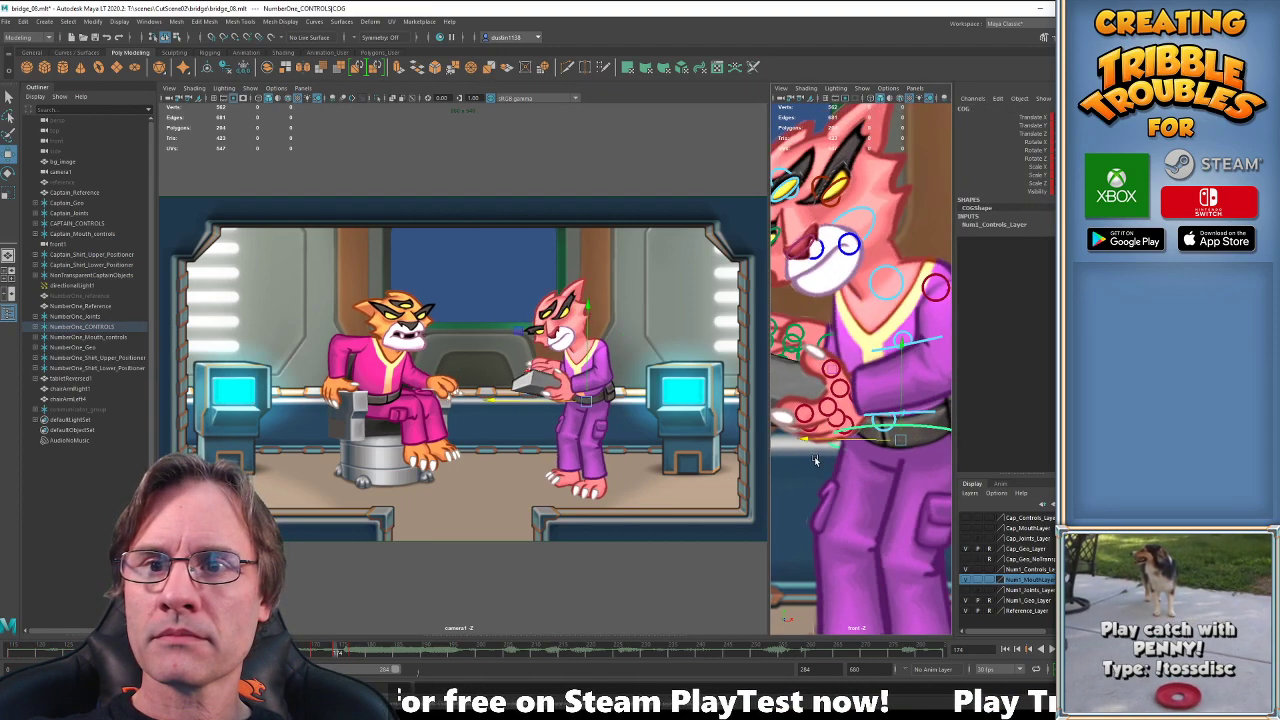
# Lower and rotate NumberOne's right hand control at frame 177 so the tablet tilts downward, and compare with frame 174.
pyautogui.click(853, 401)
pyautogui.press('.')
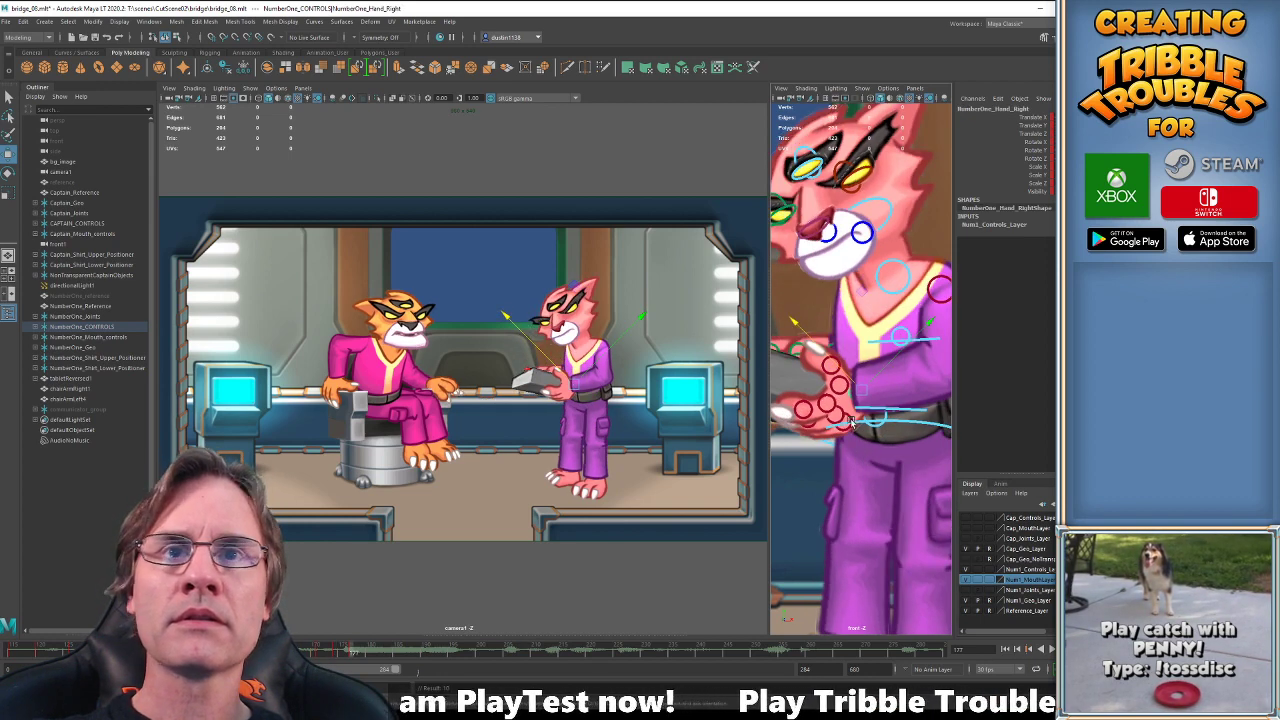
pyautogui.moveTo(861, 390); pyautogui.dragTo(867, 412)
pyautogui.press('e')
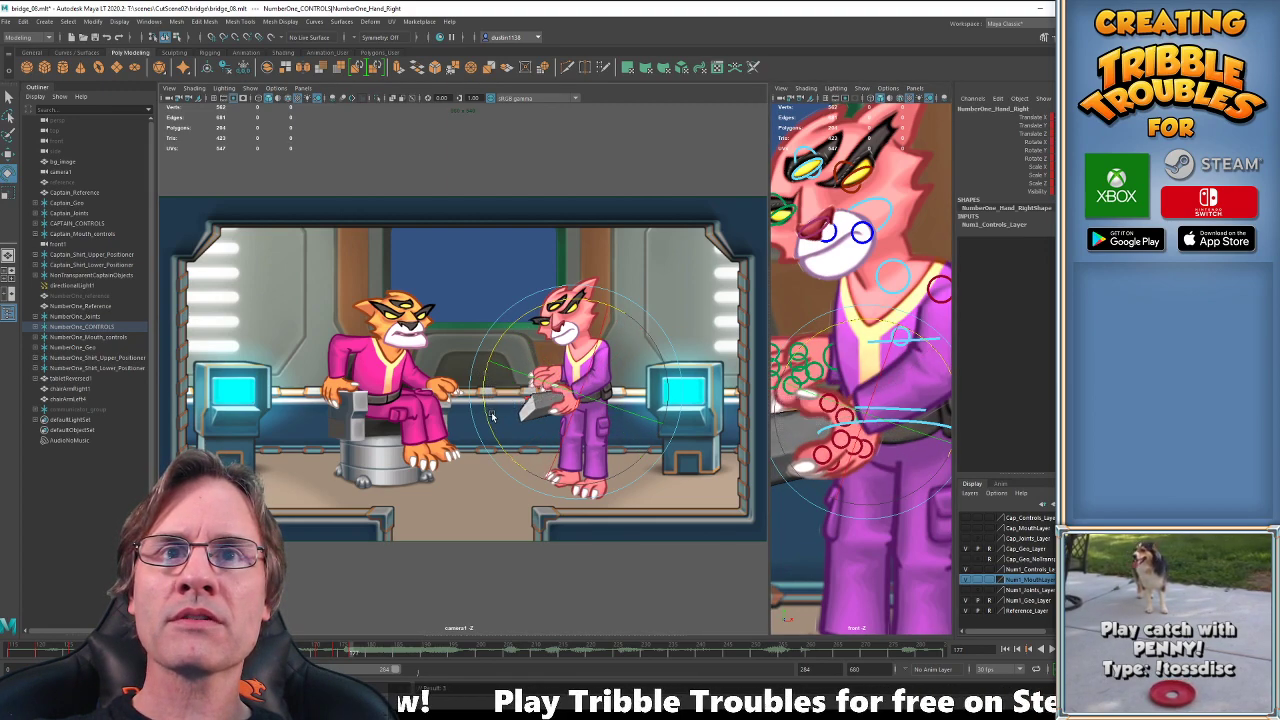
pyautogui.press(',')
pyautogui.press(',')
pyautogui.press('.')
pyautogui.press('.')
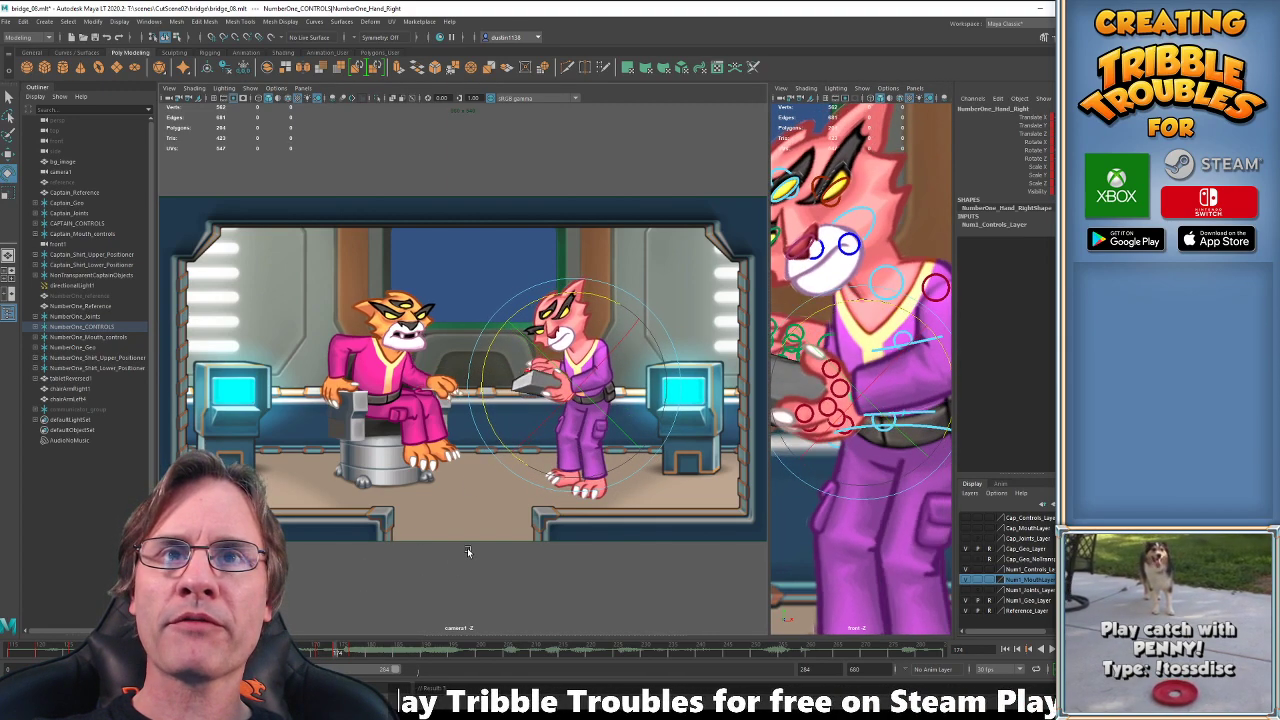
# Move NumberOne's left hand control down and rotate it to rest against the tilted tablet at frame 177.
pyautogui.press('w')
pyautogui.click(833, 373)
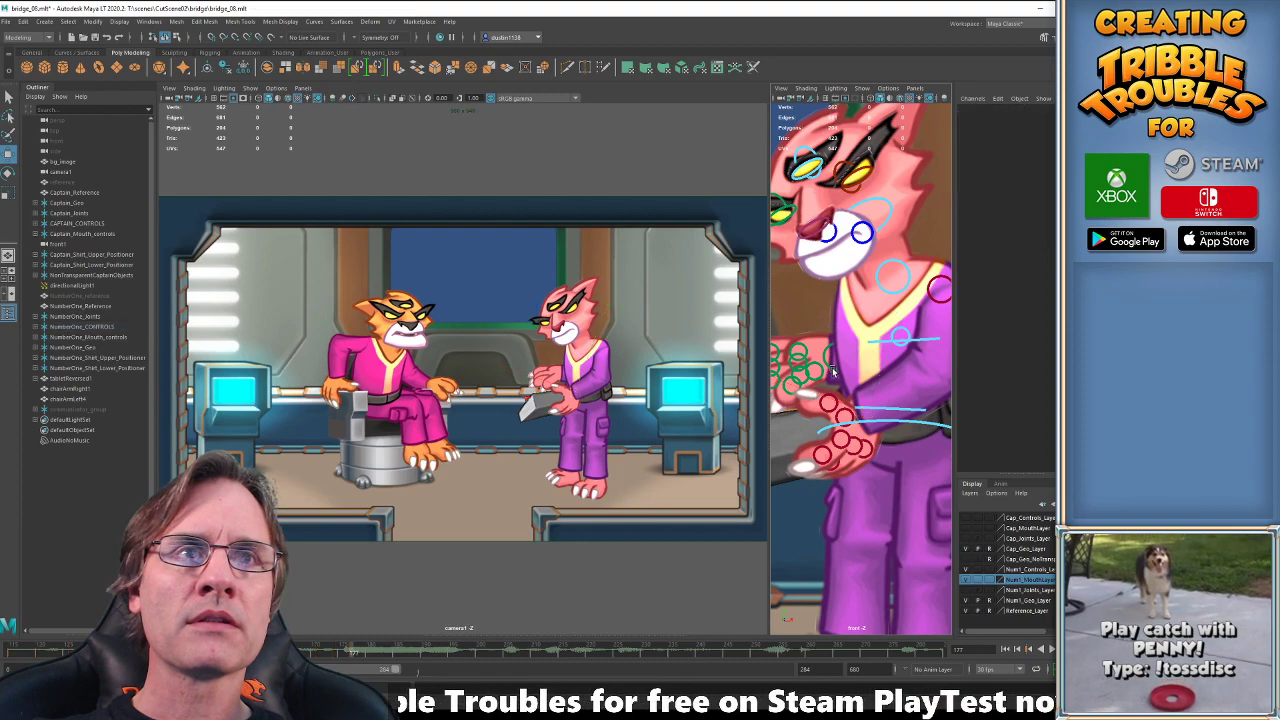
pyautogui.click(829, 364)
pyautogui.moveTo(831, 356); pyautogui.dragTo(845, 385)
pyautogui.press('e')
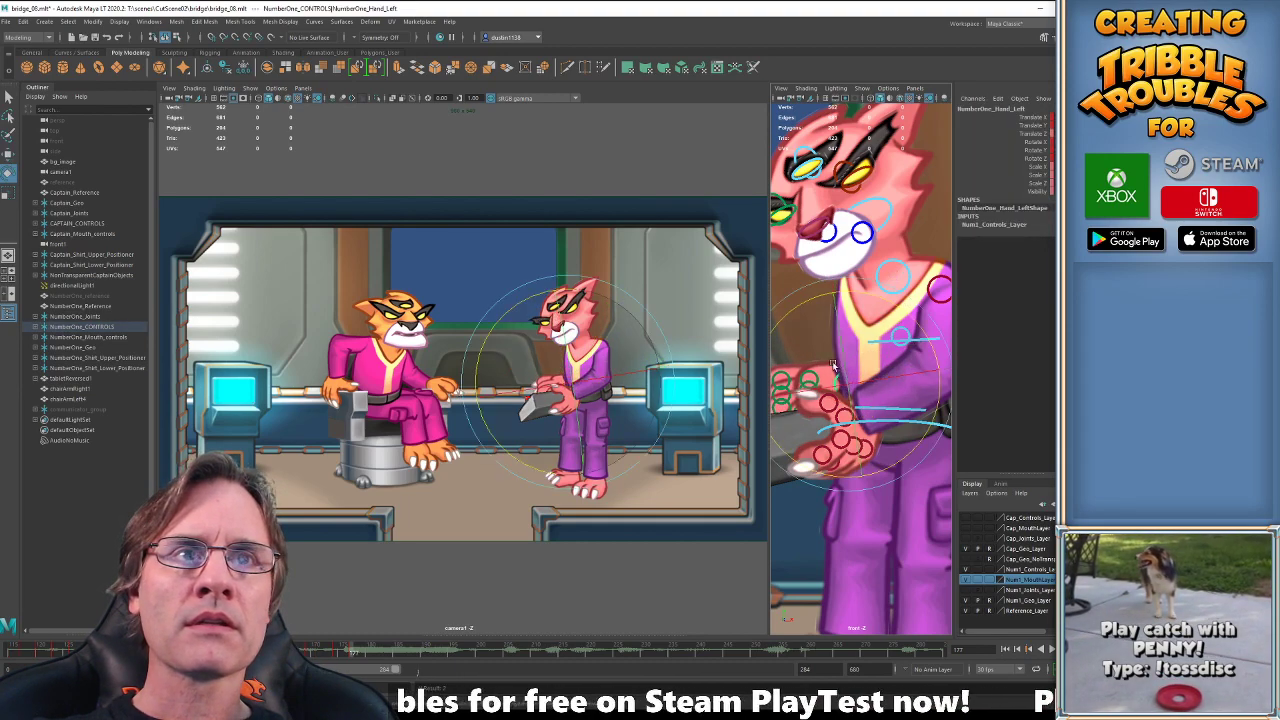
pyautogui.moveTo(795, 316); pyautogui.dragTo(767, 358)
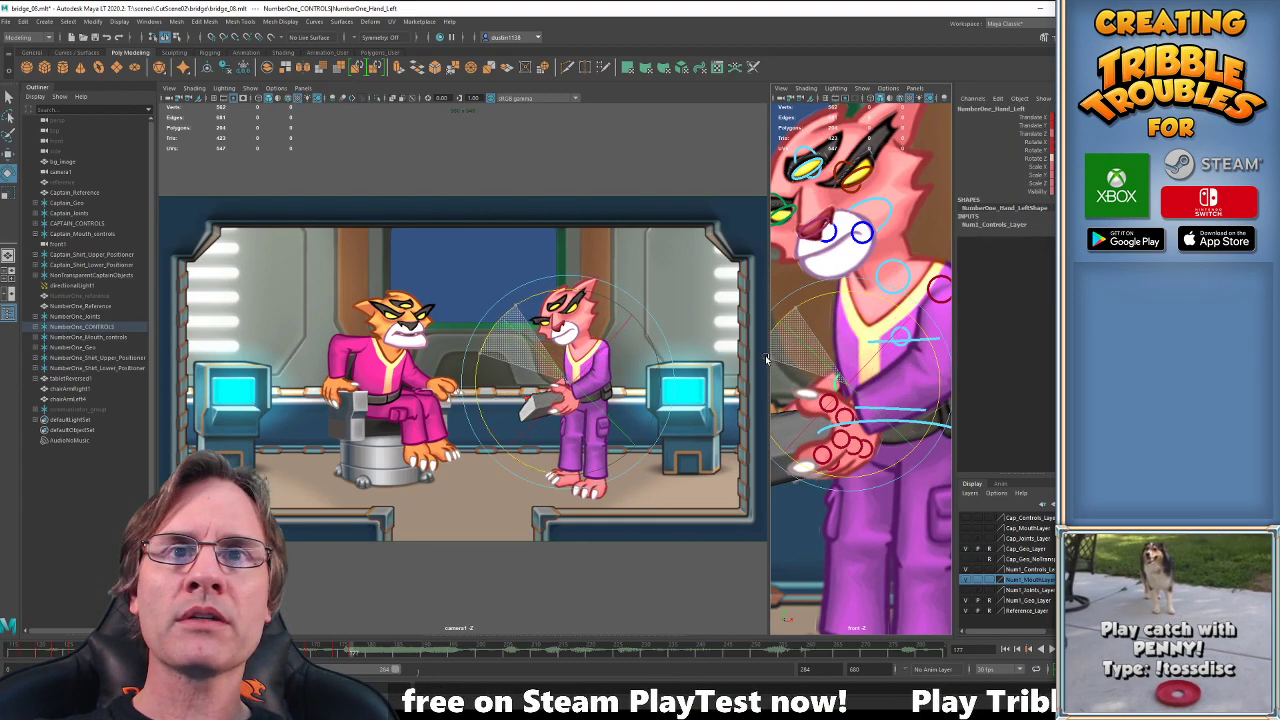
pyautogui.press(',')
pyautogui.press('.')
pyautogui.press('w')
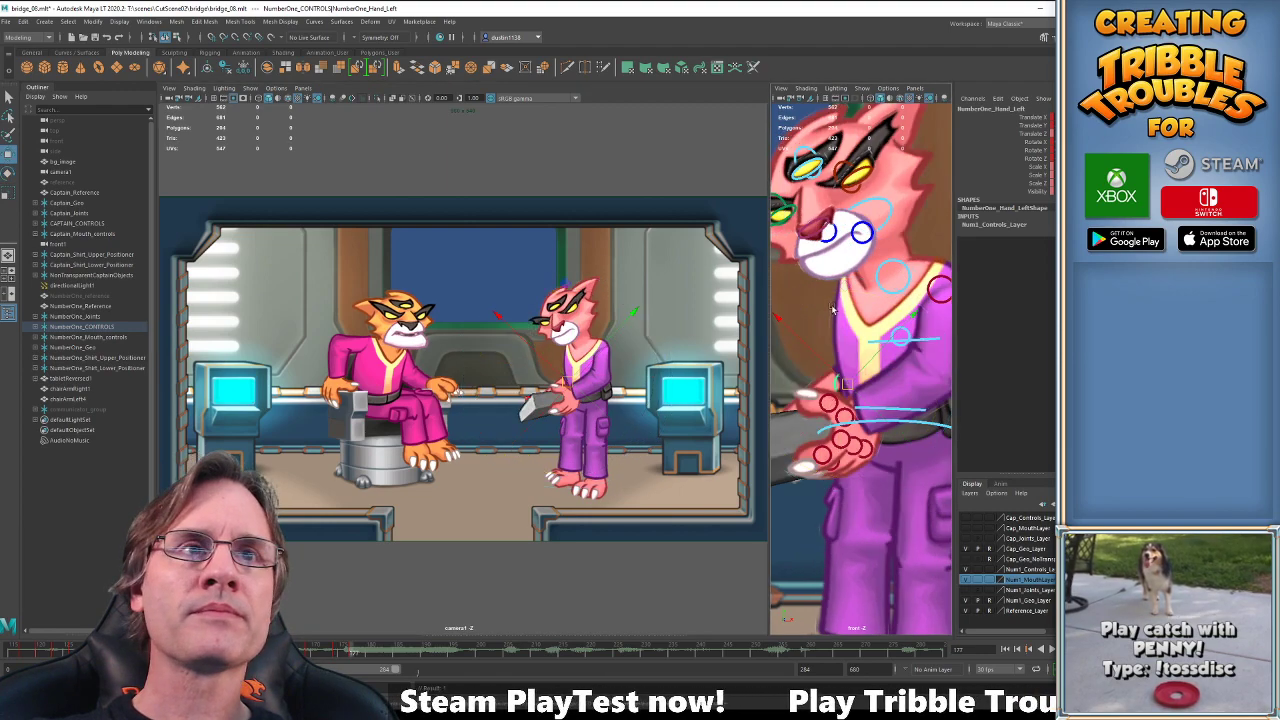
# Try to lower NumberOne's neck control at frame 178.
pyautogui.click(877, 286)
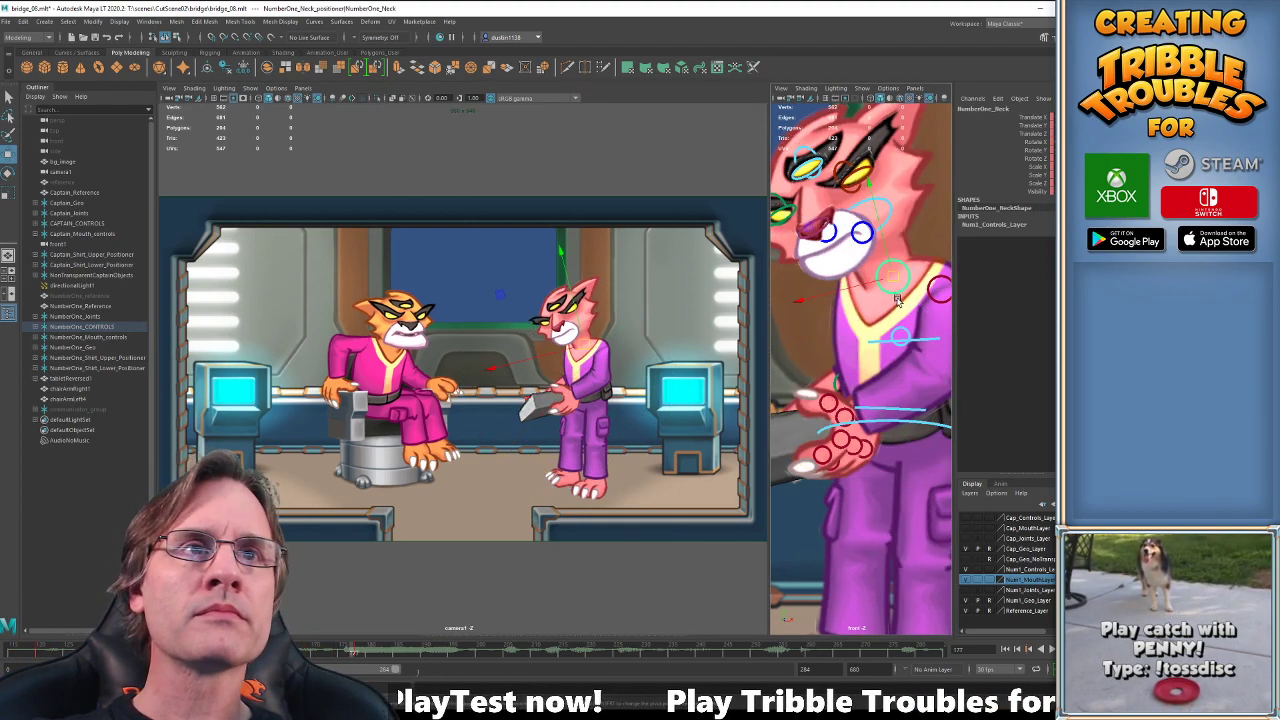
pyautogui.press('.')
pyautogui.moveTo(869, 183); pyautogui.dragTo(897, 285)
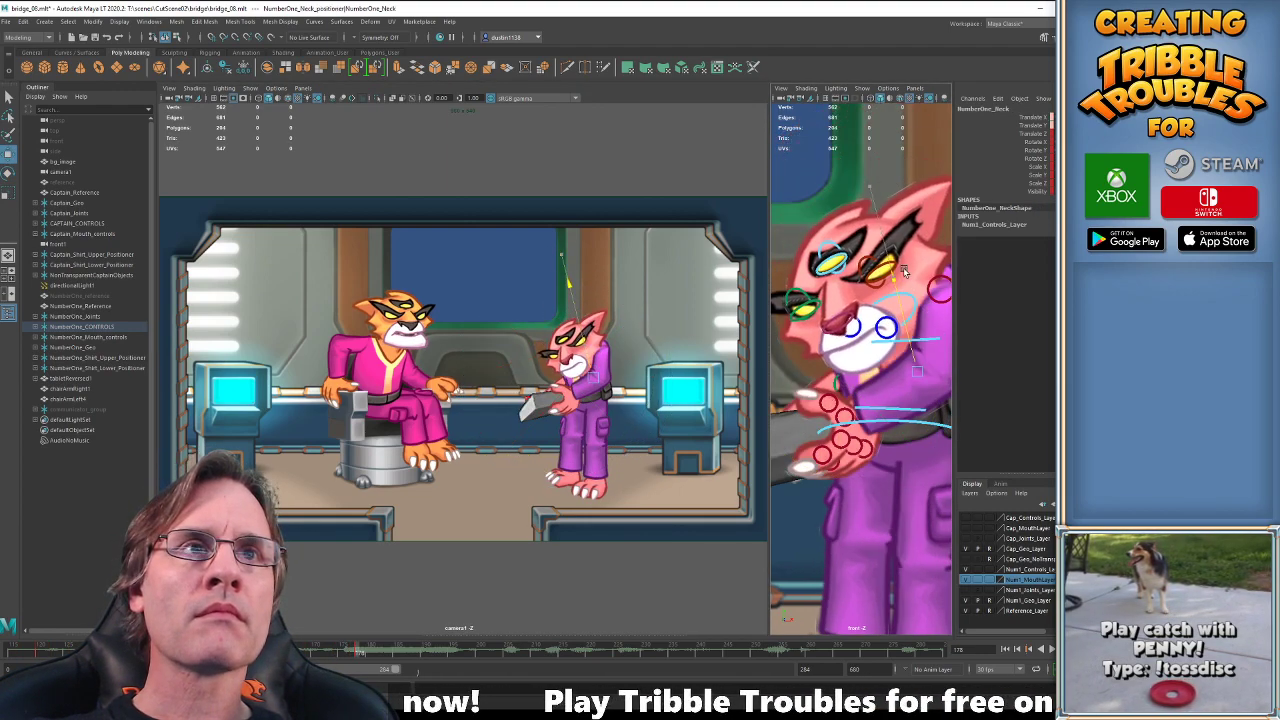
pyautogui.hotkey('ctrl', 'z')
# Rotate NumberOne's neck control at frame 177 to tilt the head slightly back.
pyautogui.click(905, 259)
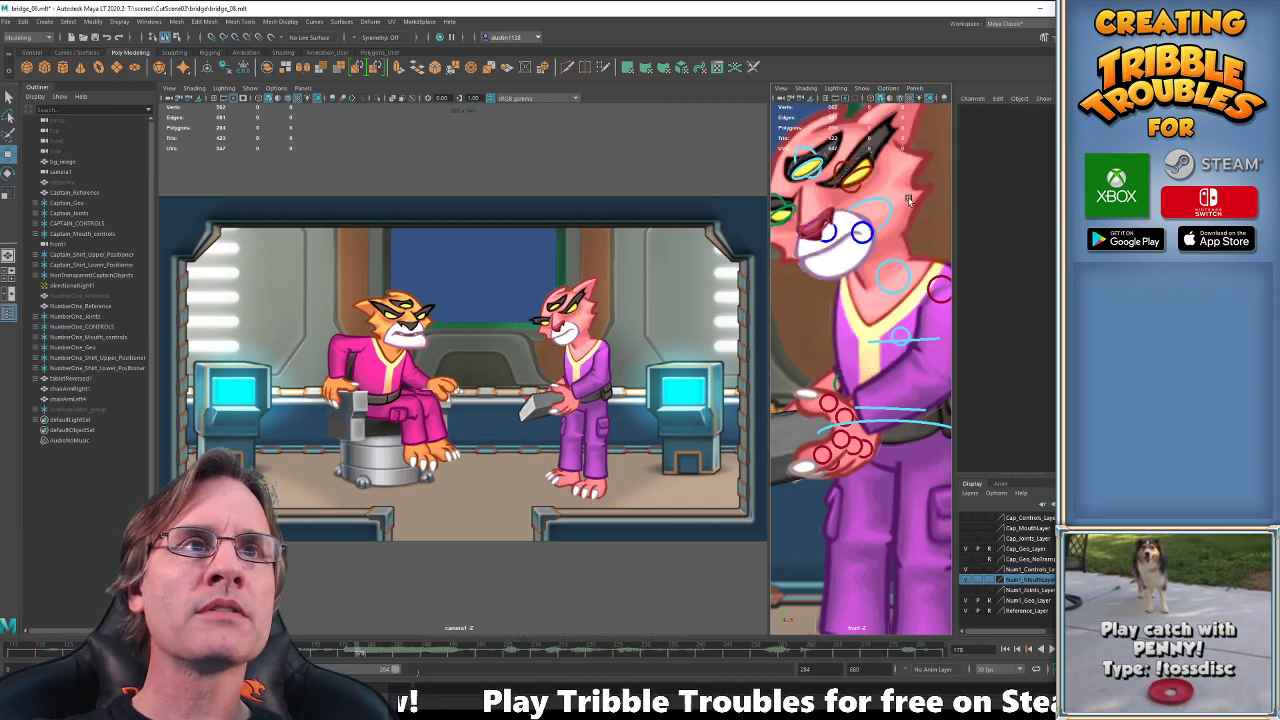
pyautogui.click(883, 278)
pyautogui.moveTo(360, 651); pyautogui.dragTo(352, 651)
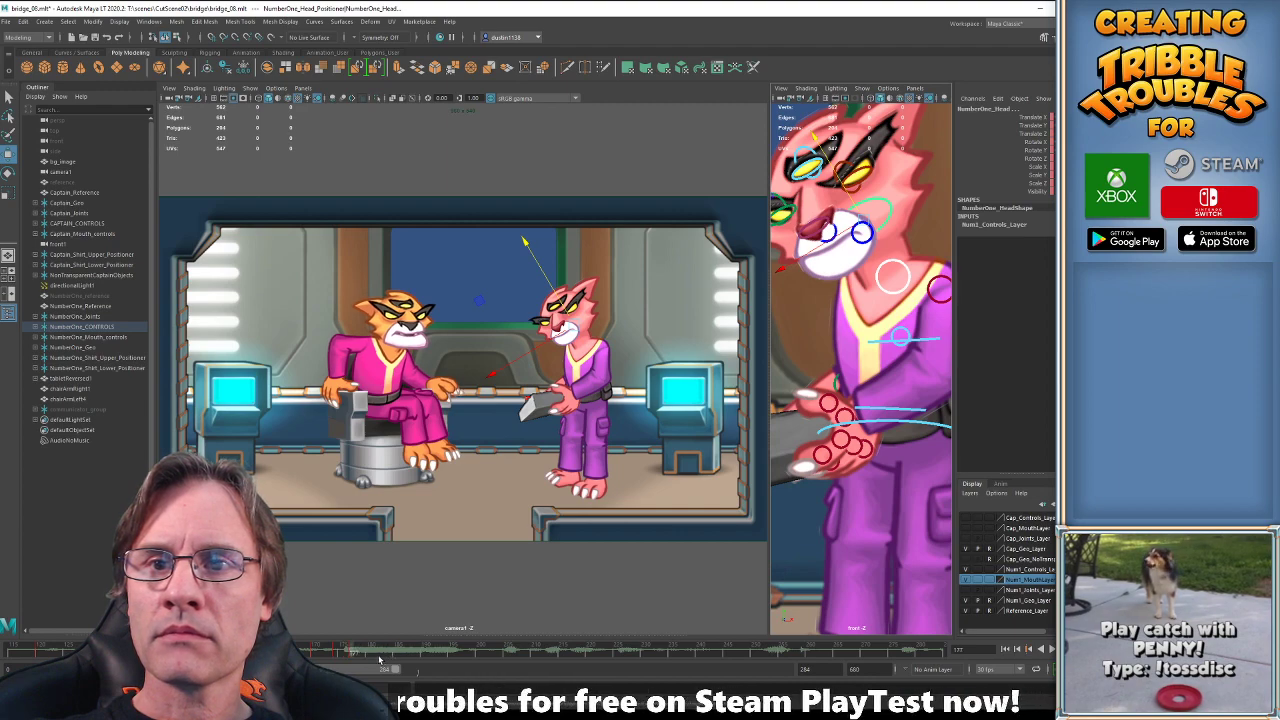
pyautogui.click(878, 283)
pyautogui.press('e')
pyautogui.press('.')
pyautogui.press(',')
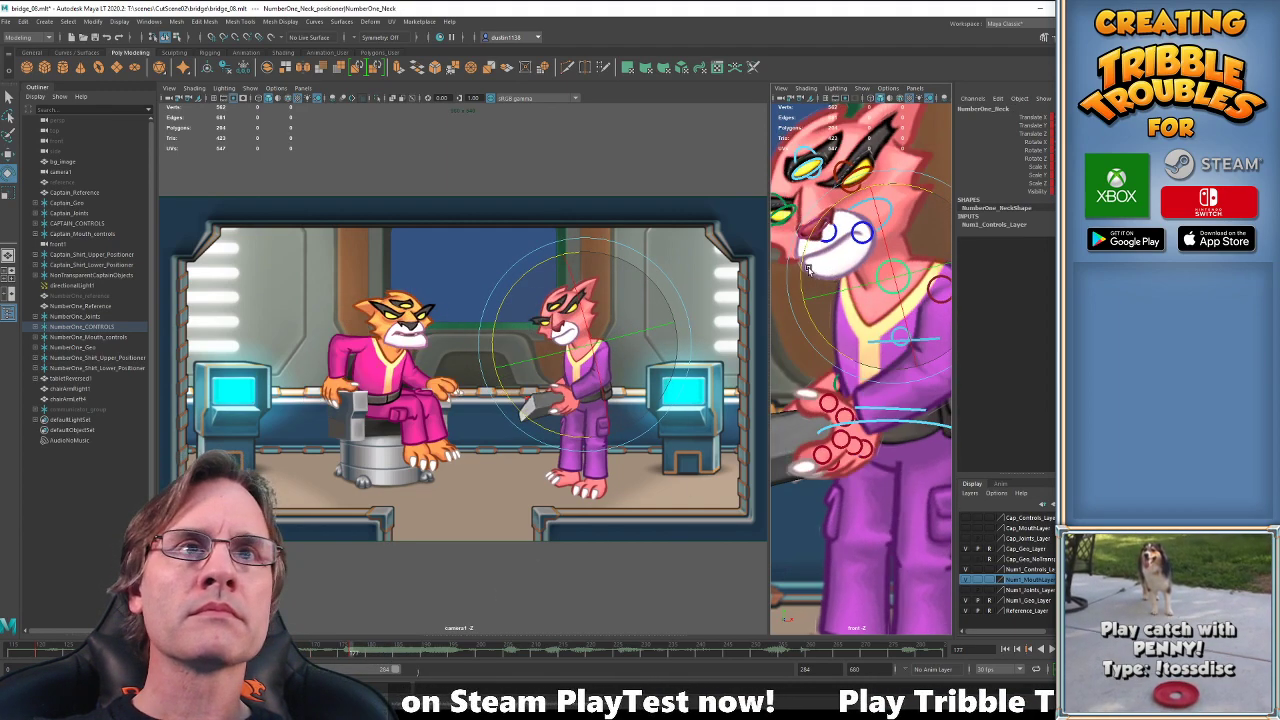
pyautogui.moveTo(805, 272); pyautogui.dragTo(882, 193)
pyautogui.press('w')
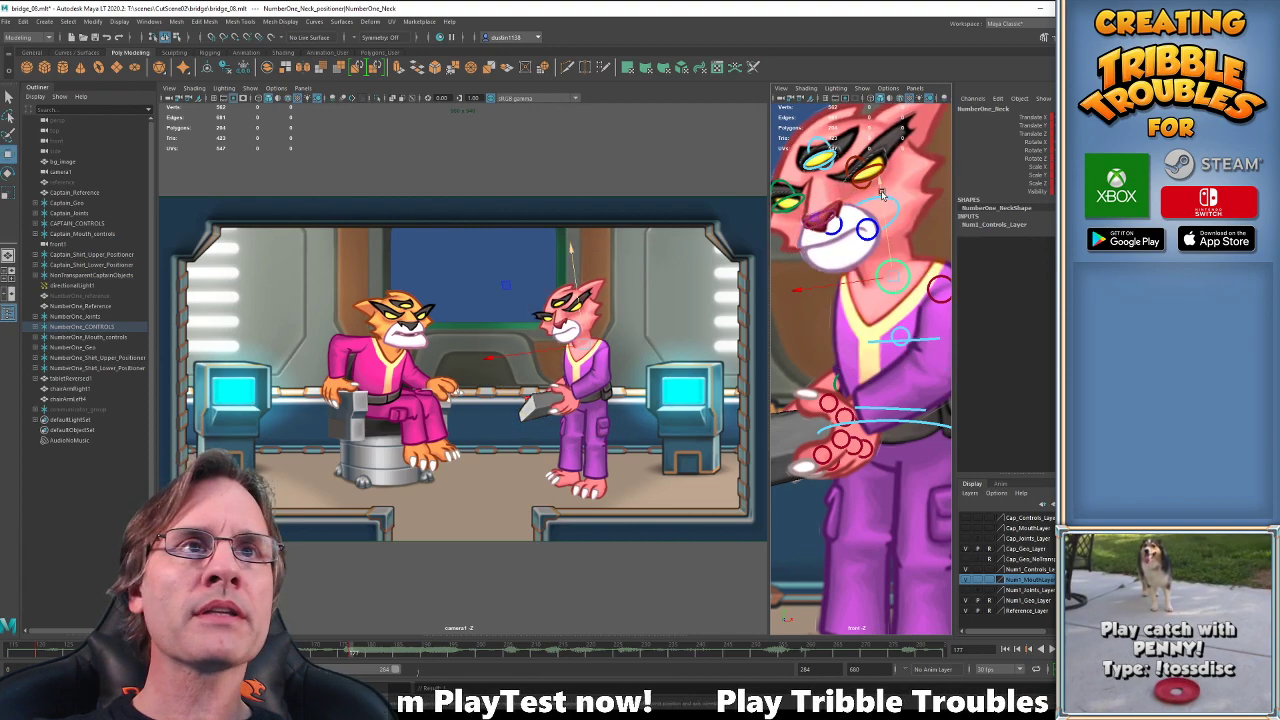
# Rotate NumberOne's head control at frame 177 so the face lifts toward the Captain.
pyautogui.press('Down')
pyautogui.press('e')
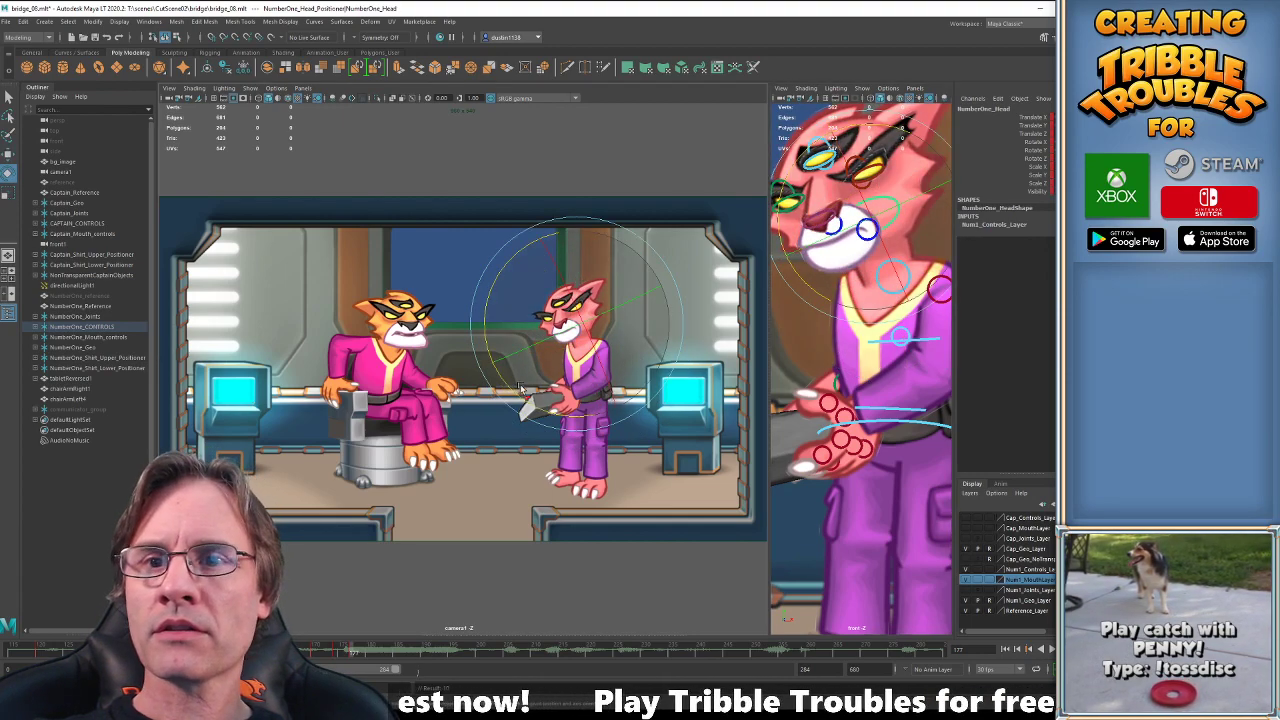
pyautogui.moveTo(530, 390); pyautogui.dragTo(496, 364)
pyautogui.press('.')
pyautogui.press('.')
# Play back the head lift from frame 174 and compare NumberOne's poses at frames 174 and 177.
pyautogui.click(342, 650)
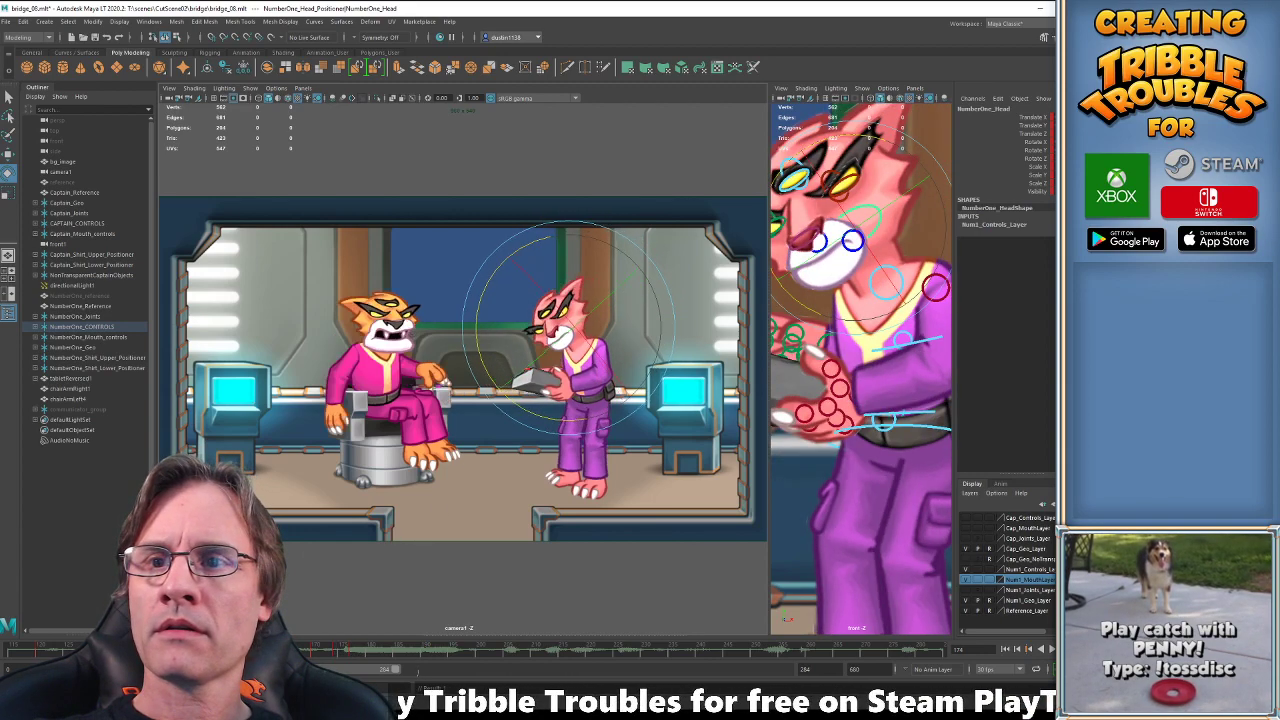
pyautogui.hotkey('alt', 'v')
pyautogui.hotkey('alt', 'v')
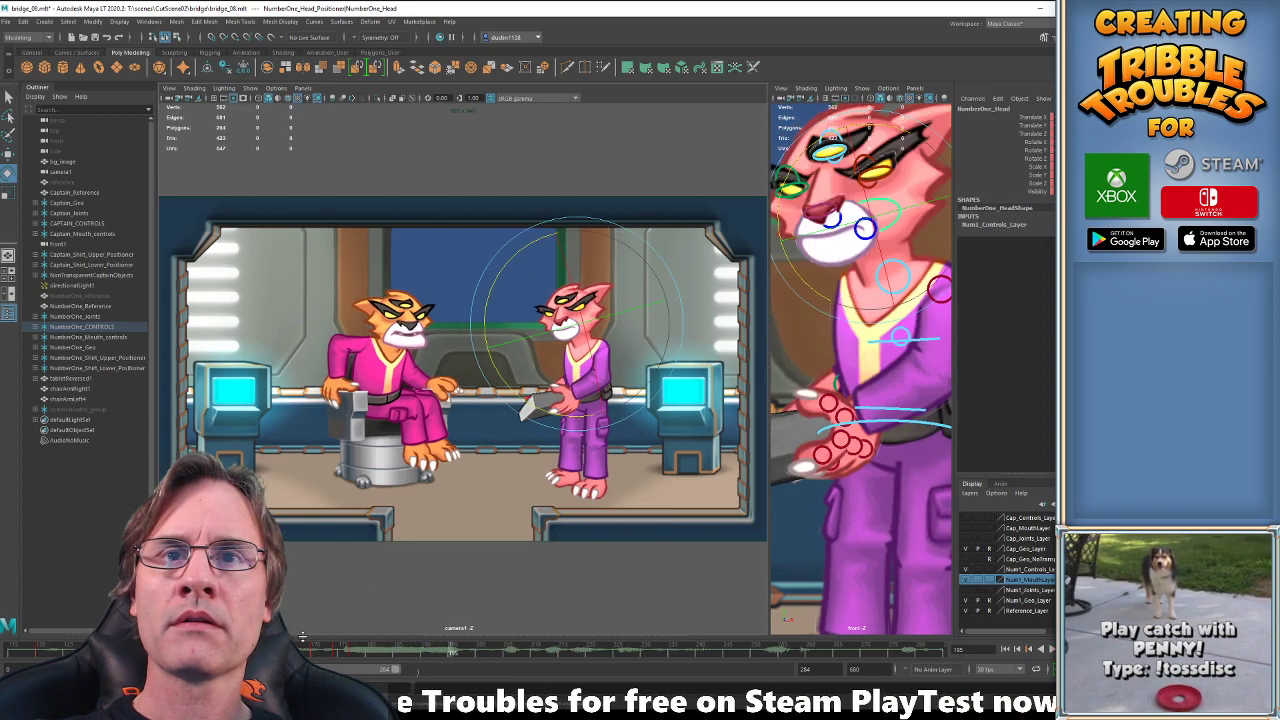
pyautogui.click(338, 650)
pyautogui.moveTo(338, 650)
pyautogui.mouseDown()
pyautogui.moveTo(318, 650)
pyautogui.moveTo(350, 650)
pyautogui.mouseUp()
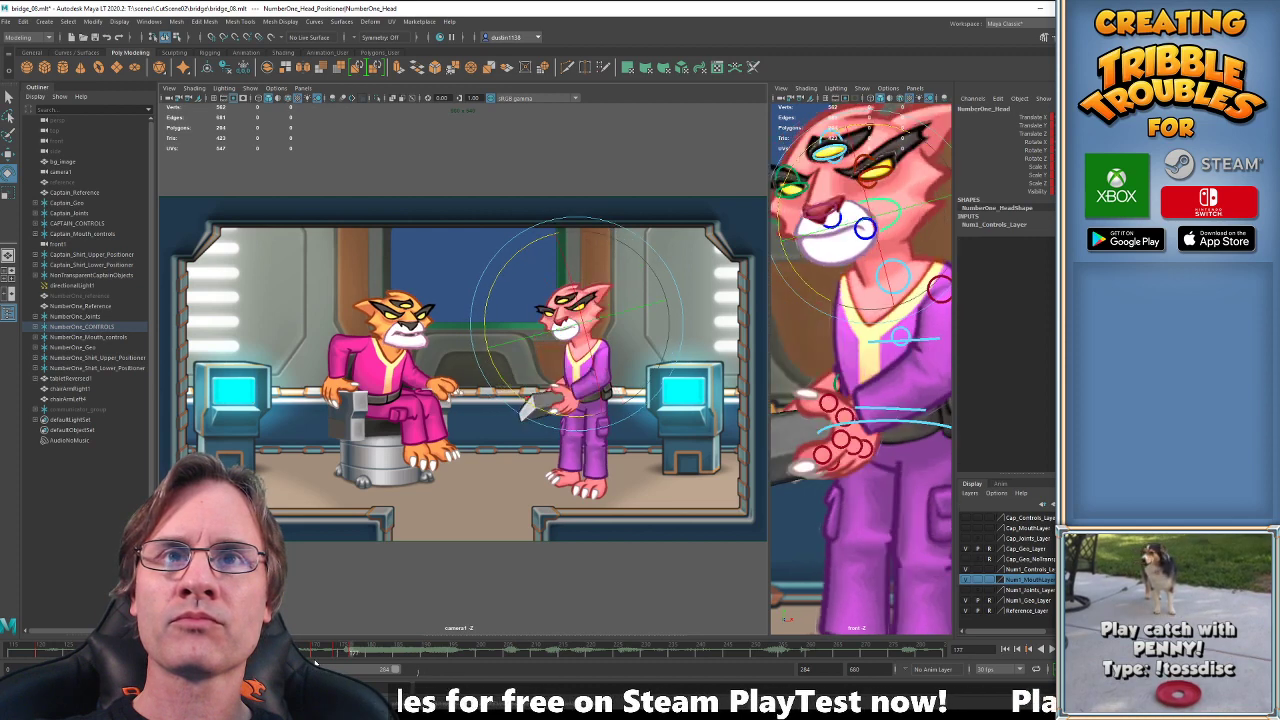
pyautogui.press(',')
pyautogui.press('.')
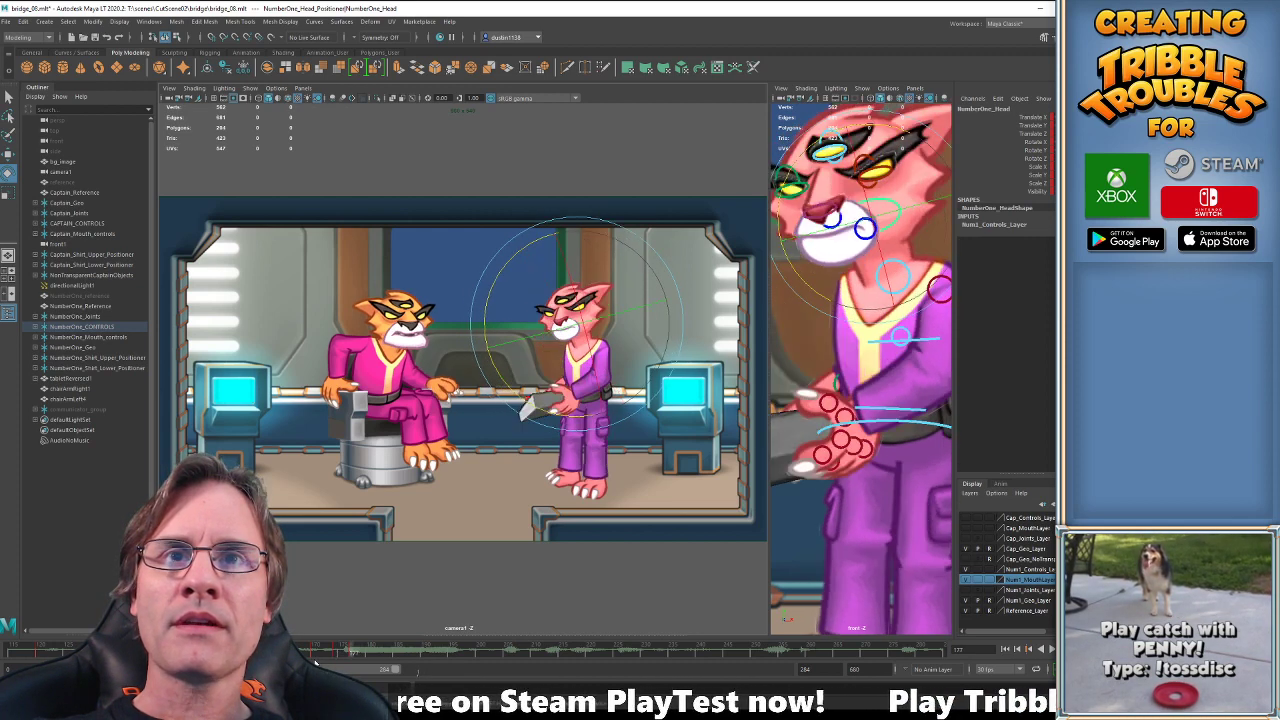
pyautogui.press(',')
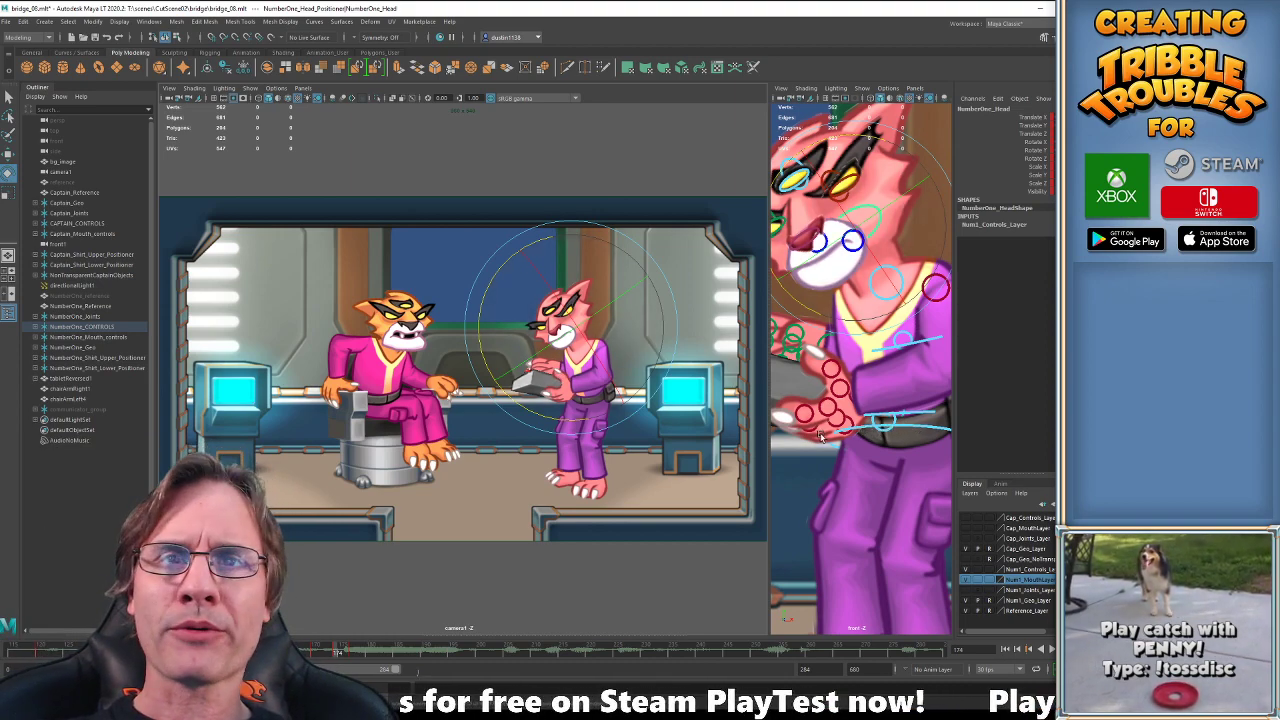
# Select NumberOne's COG control and review the body's rise into frame 177 by scrubbing and playing the animation.
pyautogui.keyDown('alt'); pyautogui.moveTo(831, 449); pyautogui.dragTo(851, 461, button='middle'); pyautogui.keyUp('alt')
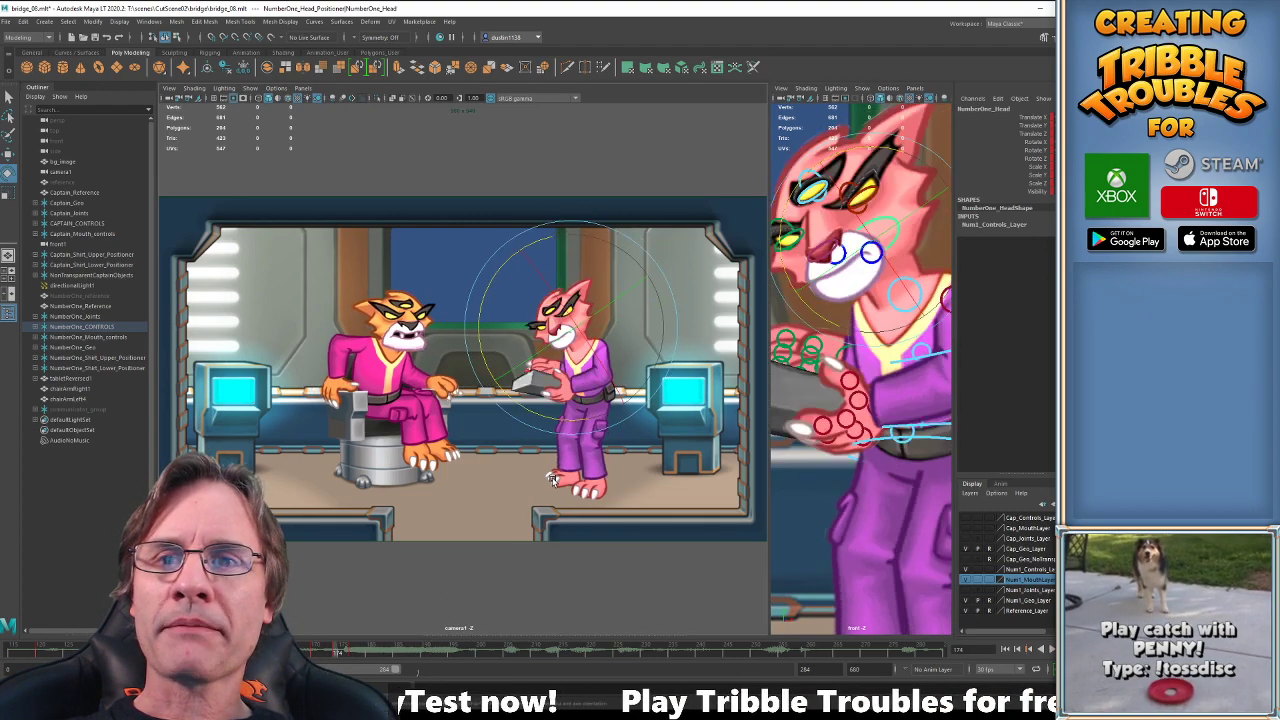
pyautogui.keyDown('alt'); pyautogui.moveTo(924, 444); pyautogui.dragTo(890, 370, button='middle'); pyautogui.keyUp('alt')
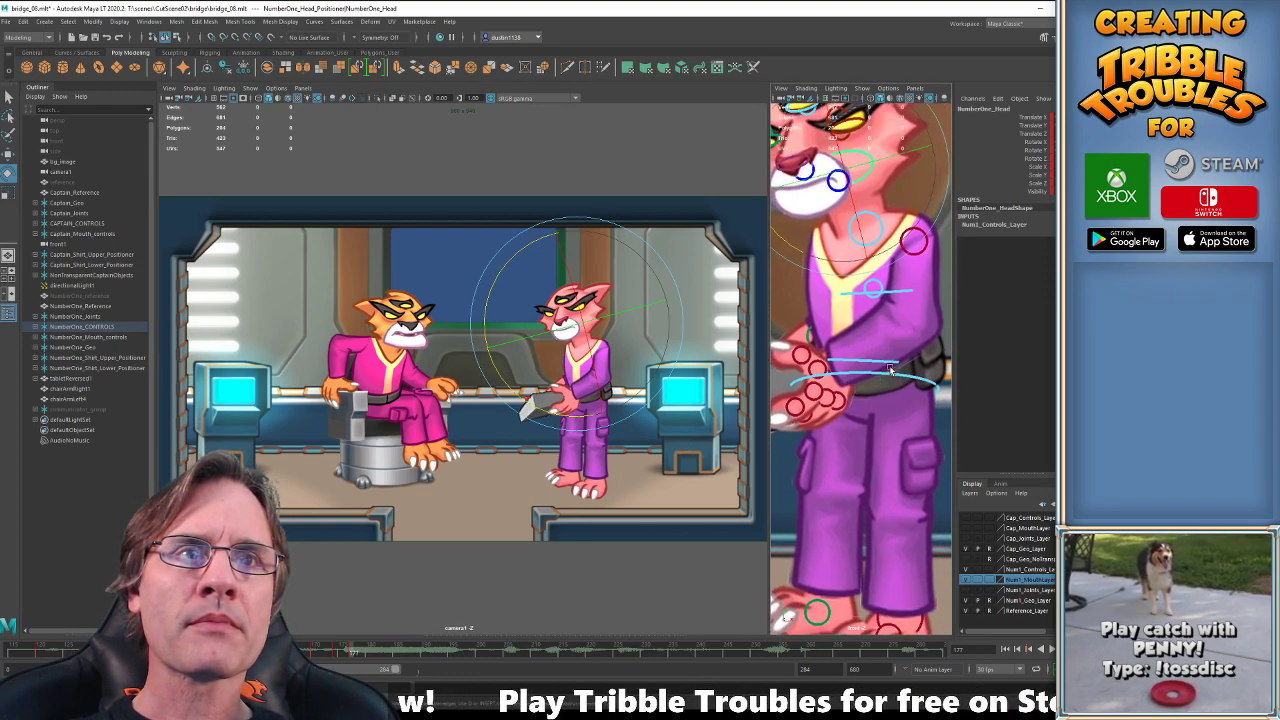
pyautogui.click(880, 378)
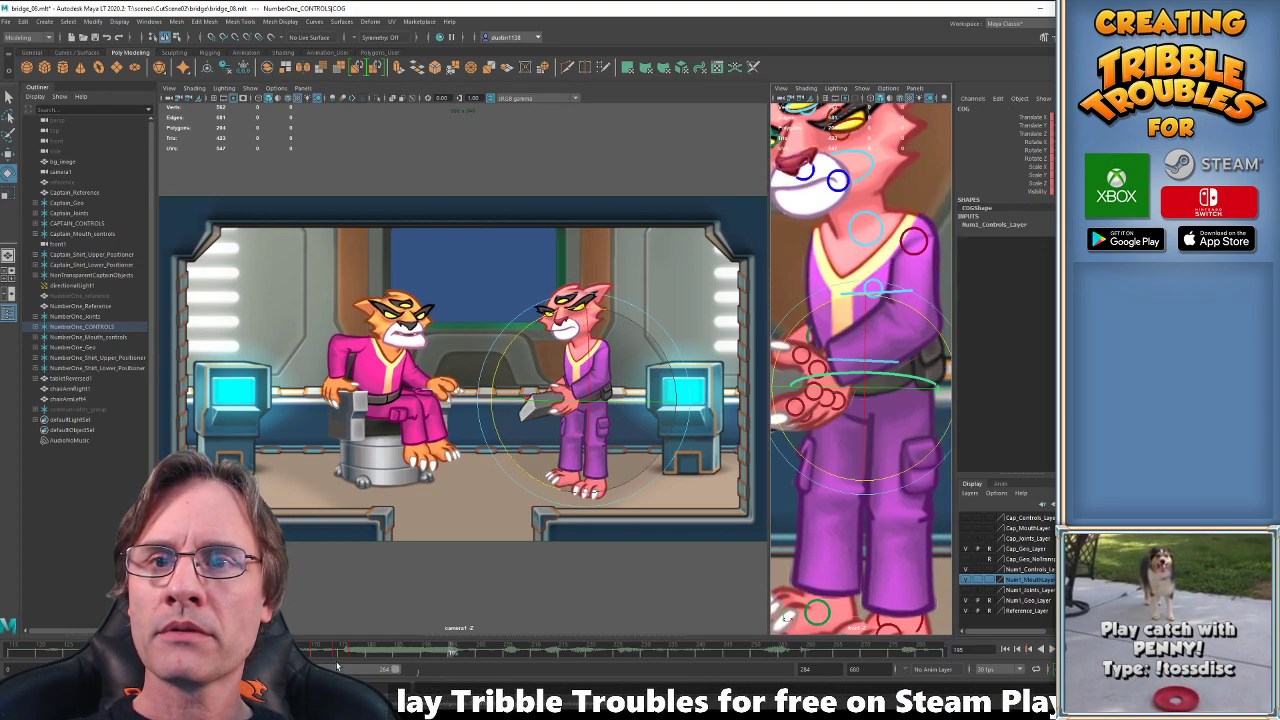
pyautogui.click(350, 651)
pyautogui.hotkey('alt', 'v')
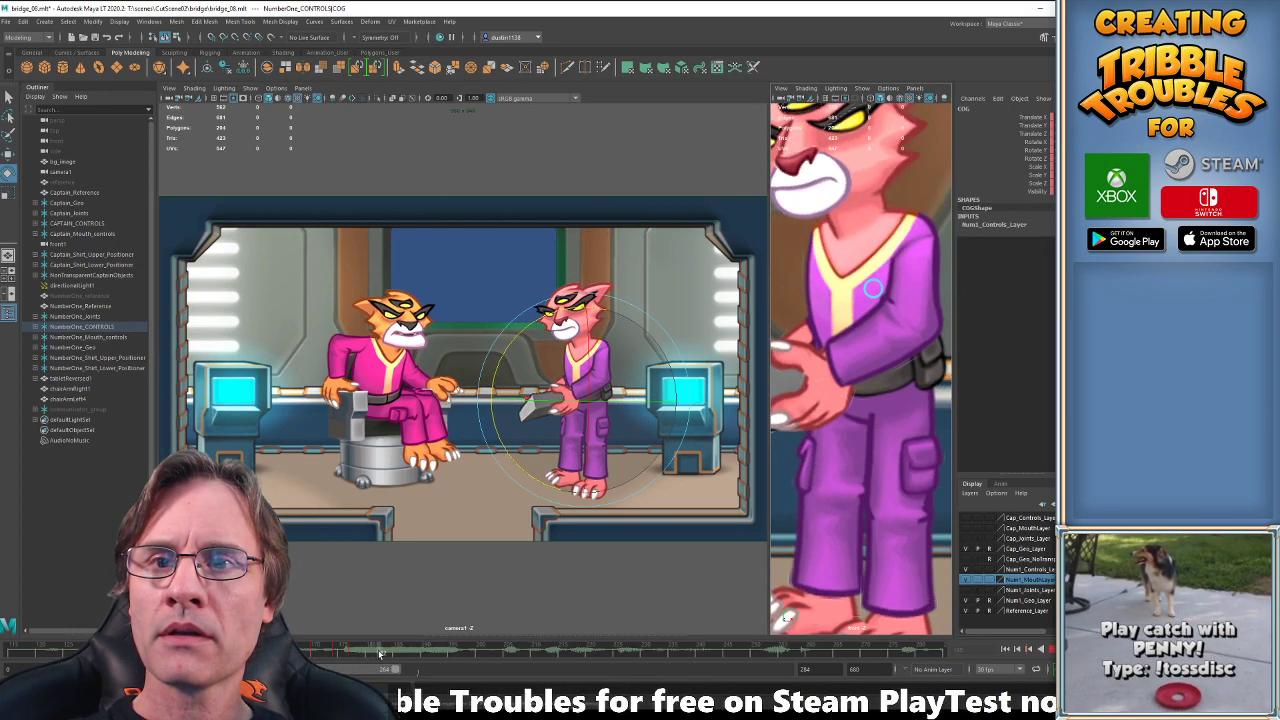
pyautogui.hotkey('alt', 'v')
pyautogui.moveTo(329, 655); pyautogui.dragTo(349, 656)
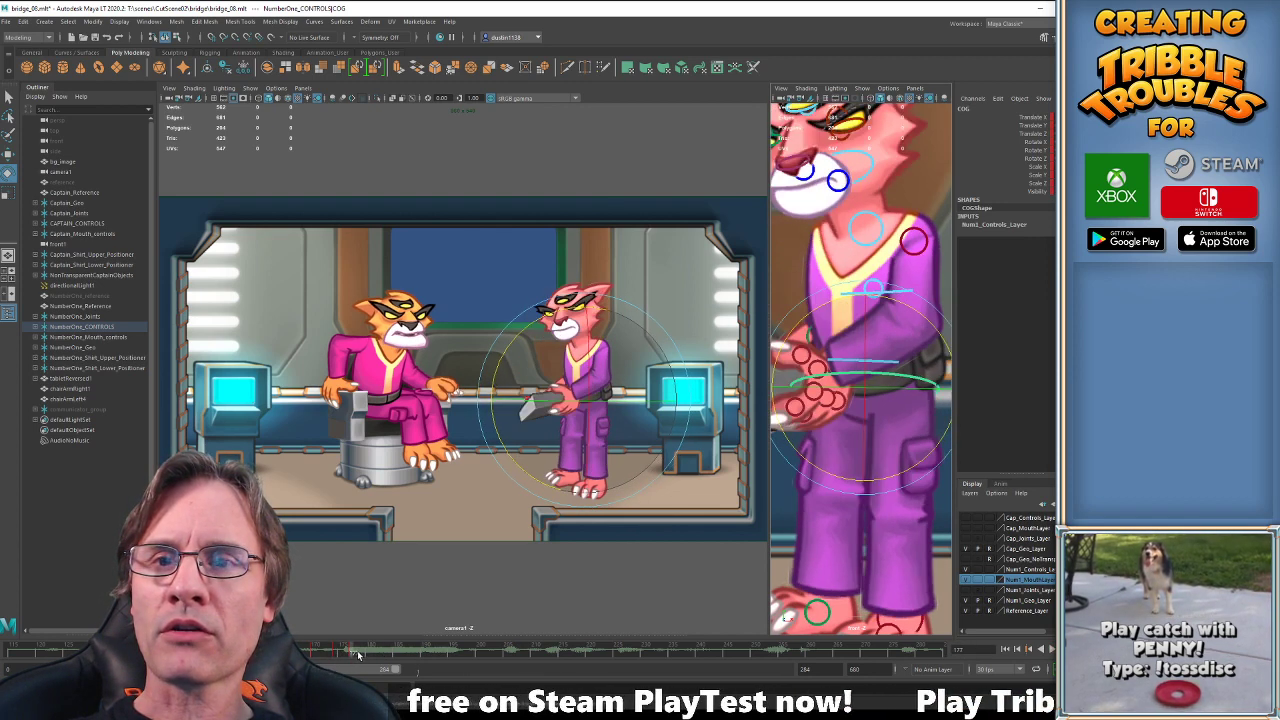
pyautogui.click(315, 651)
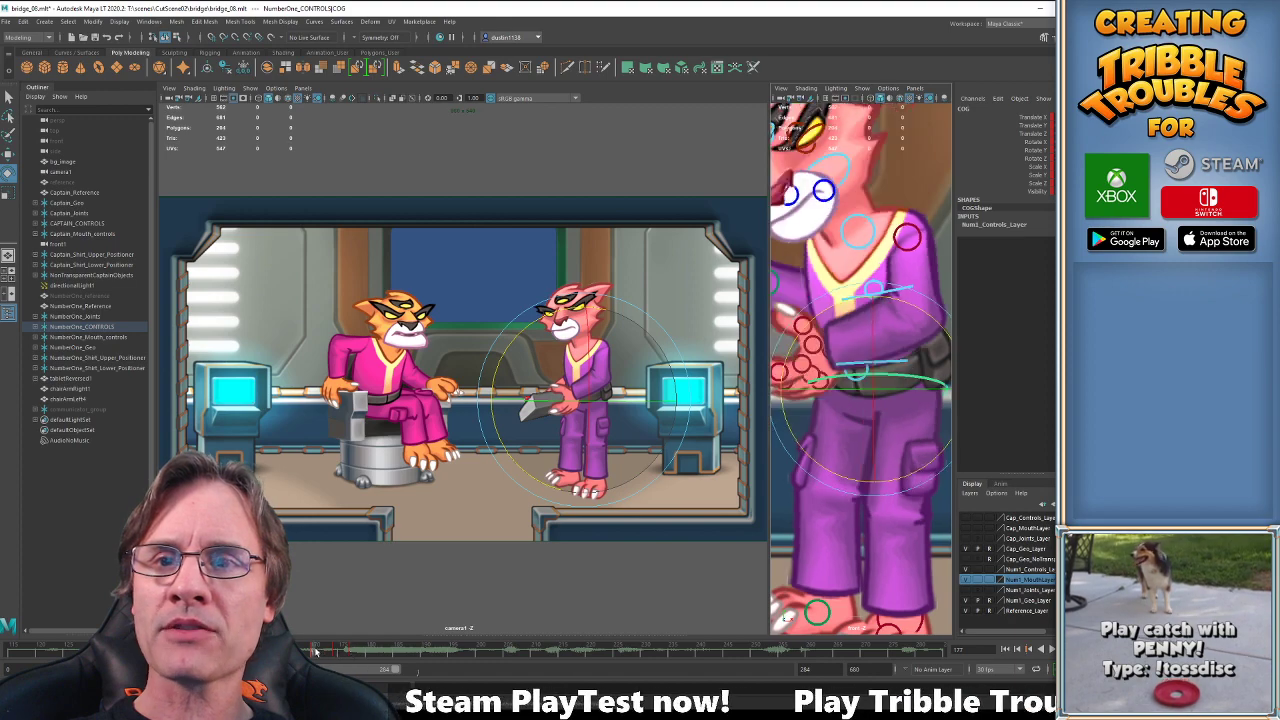
pyautogui.hotkey('alt', 'v')
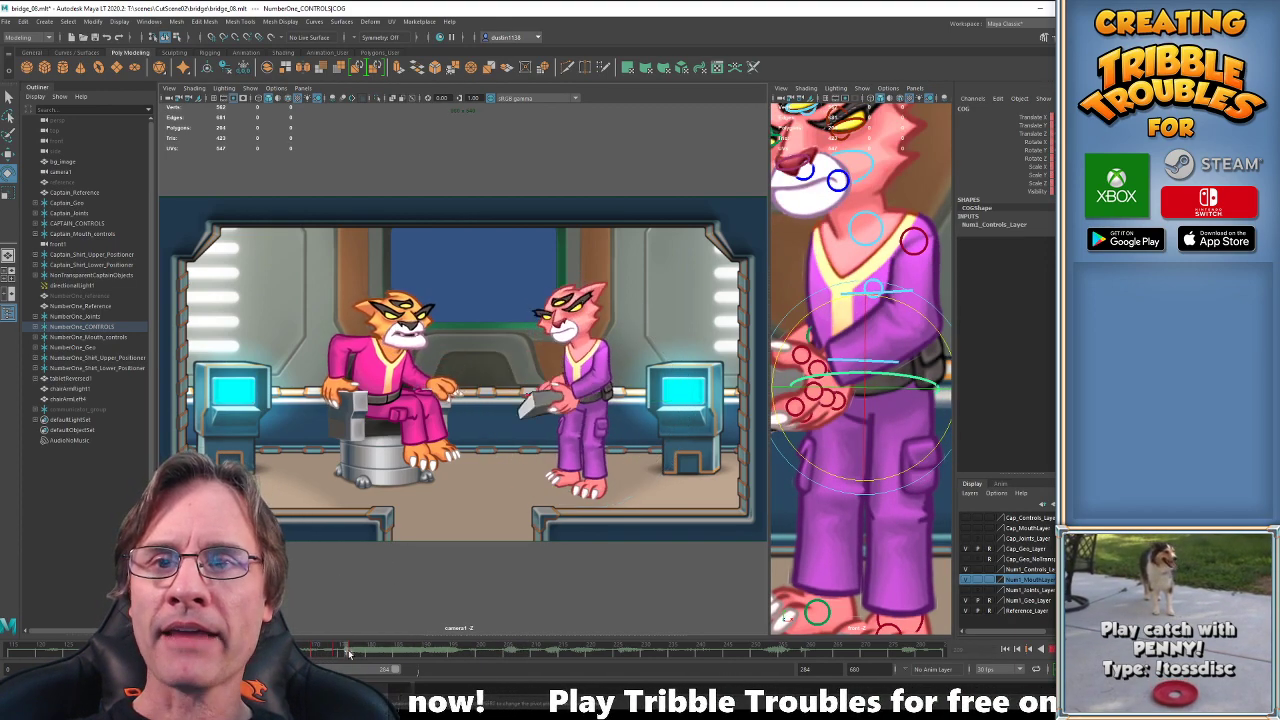
# Key NumberOne's COG control slightly higher at frame 182, comparing the pose with frames 174 and 177.
pyautogui.click(381, 653)
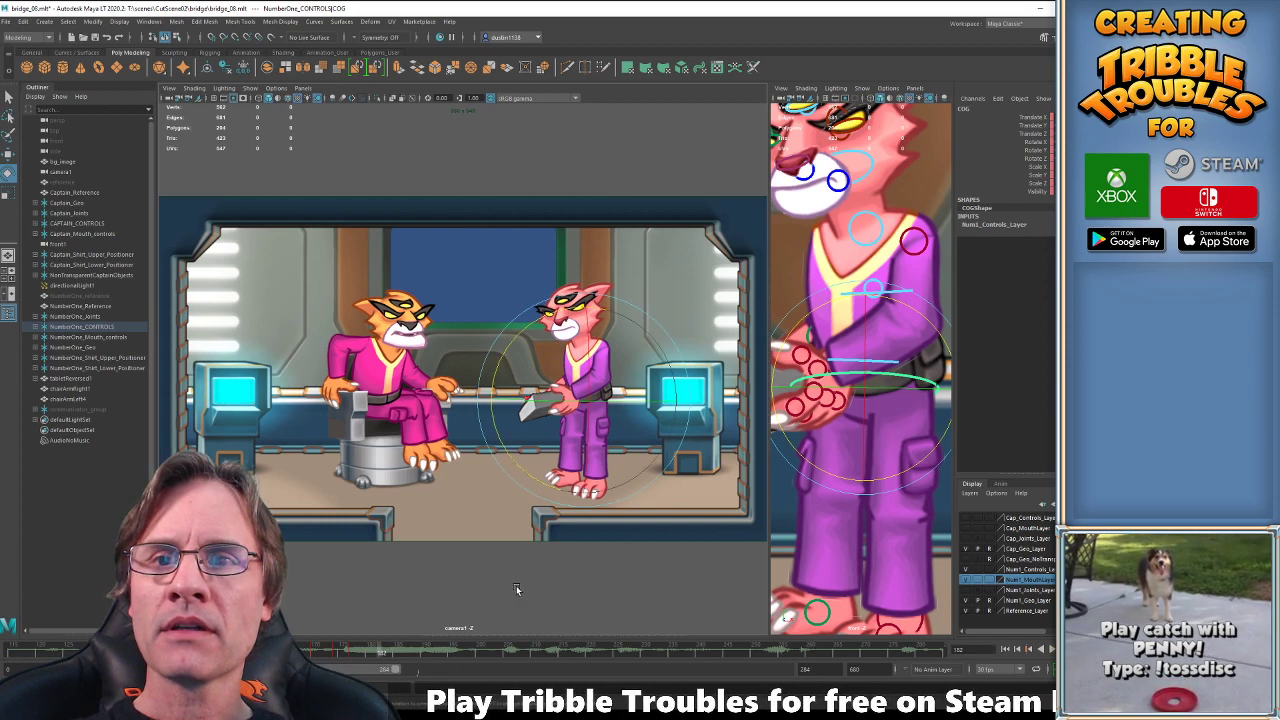
pyautogui.press('w')
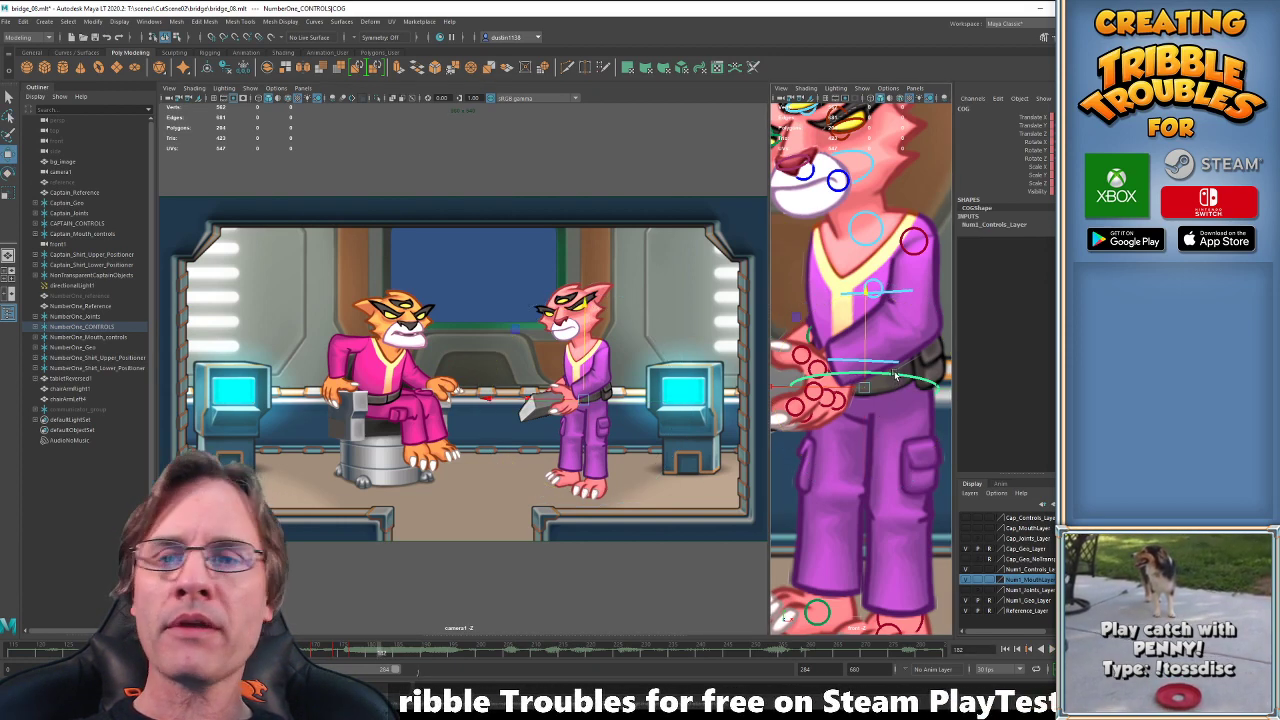
pyautogui.press(',')
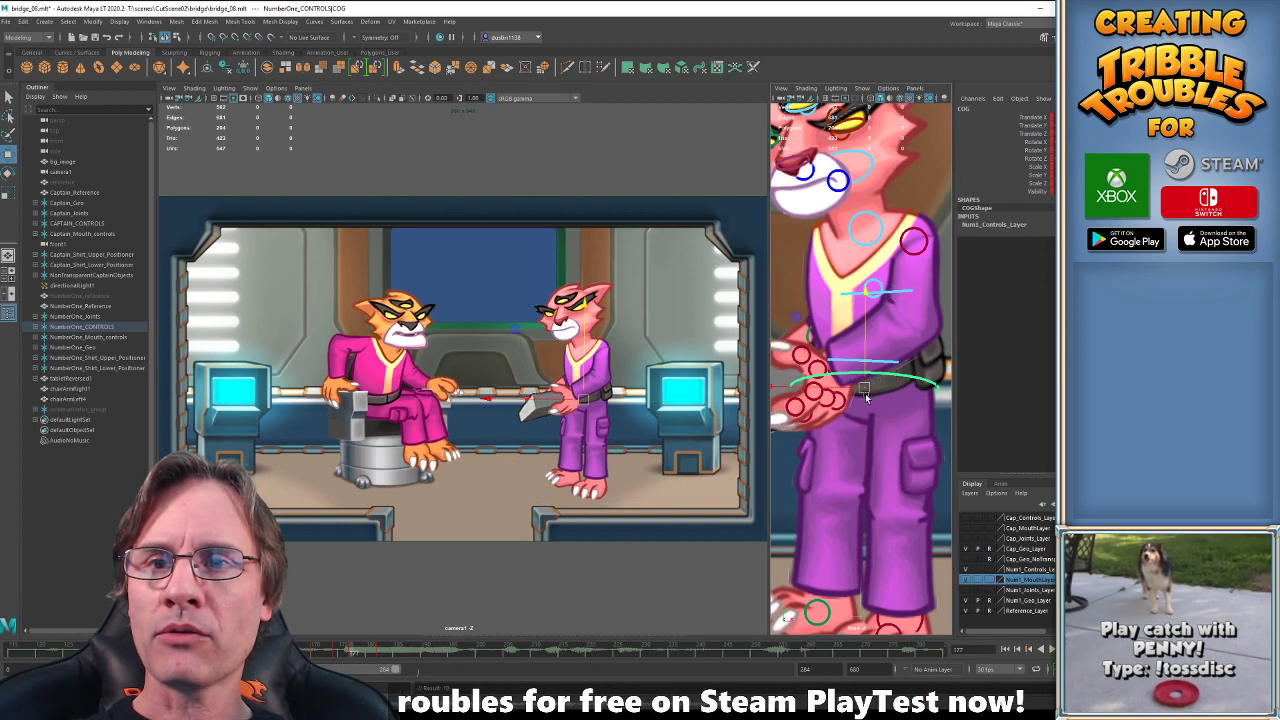
pyautogui.press('.')
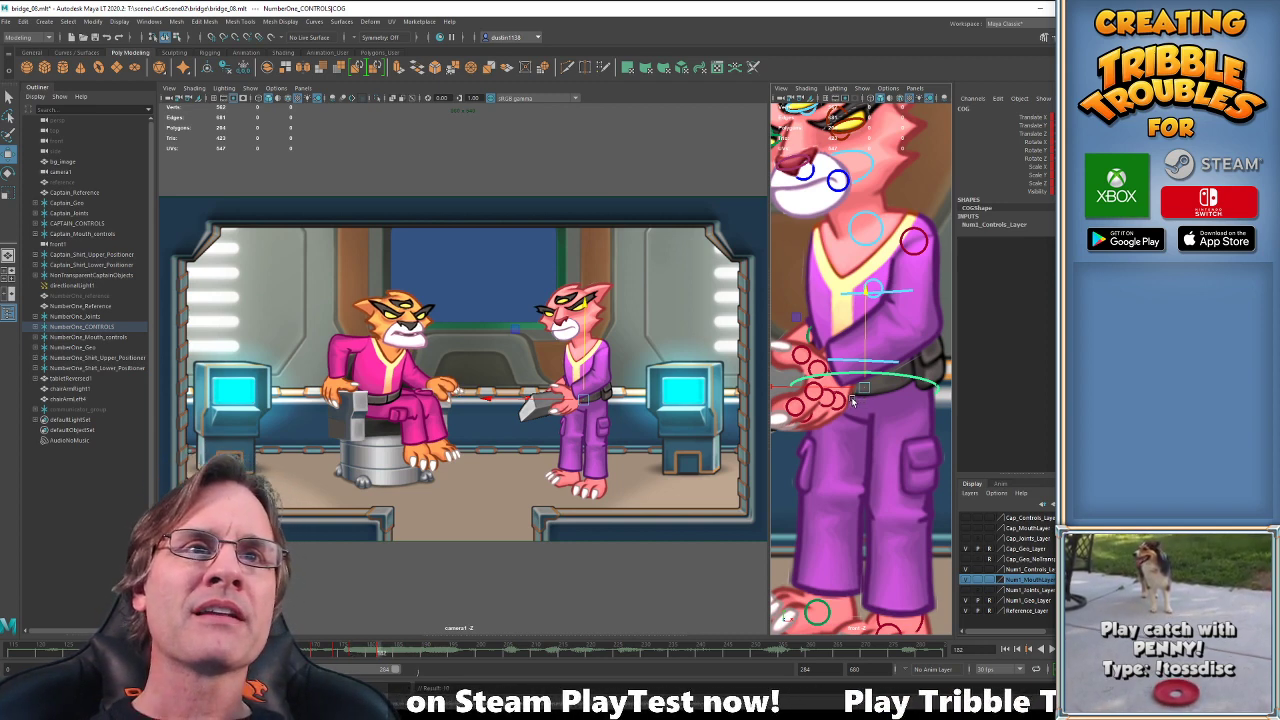
pyautogui.press(',')
pyautogui.press(',')
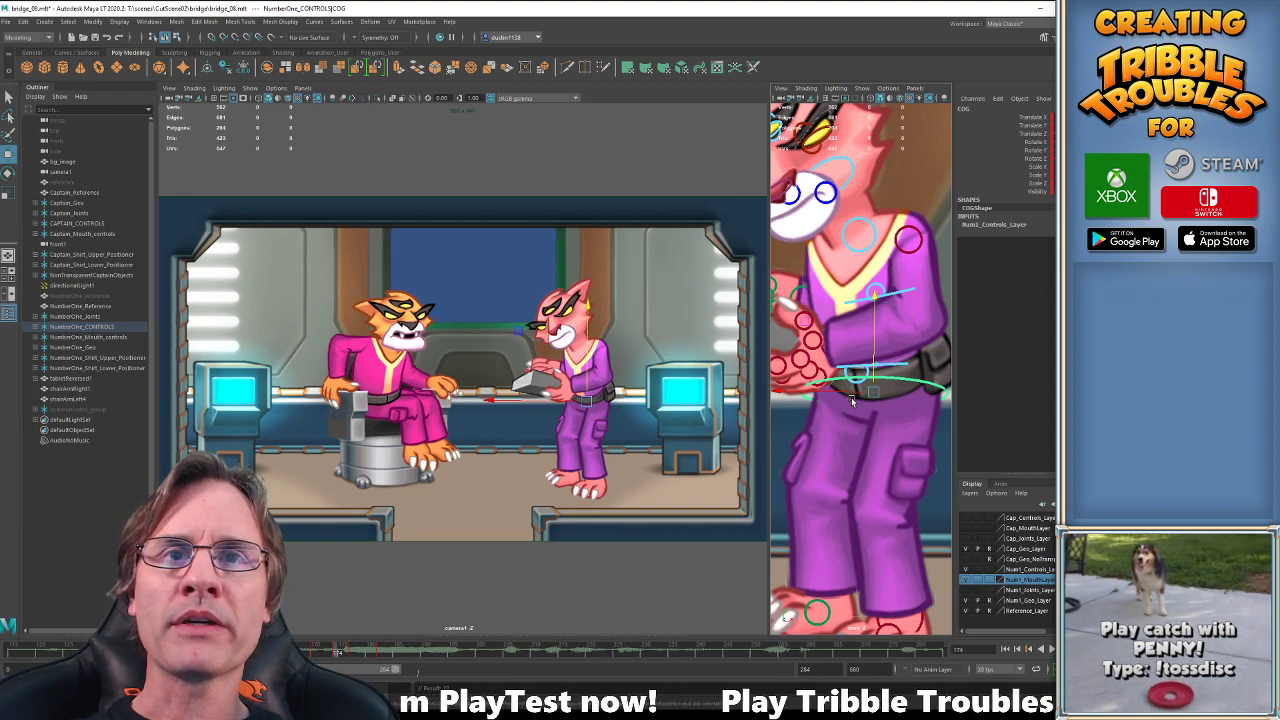
pyautogui.press('.')
pyautogui.press('.')
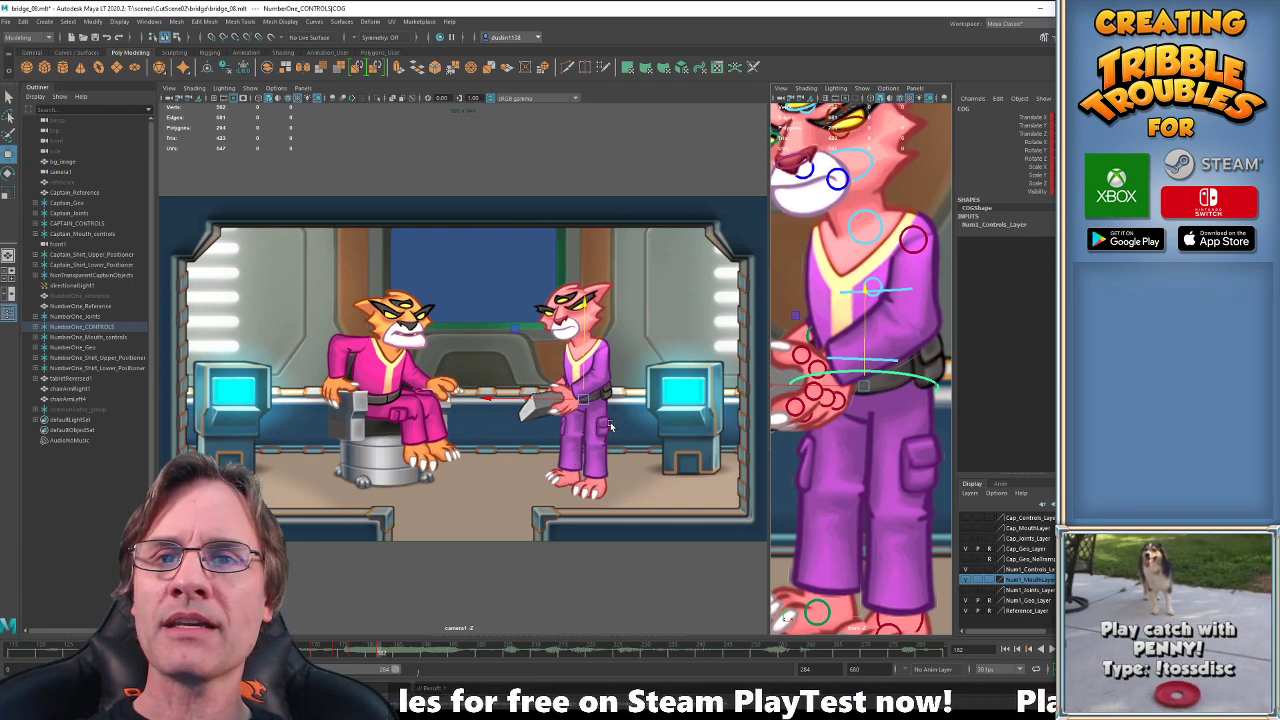
pyautogui.press(',')
pyautogui.press('.')
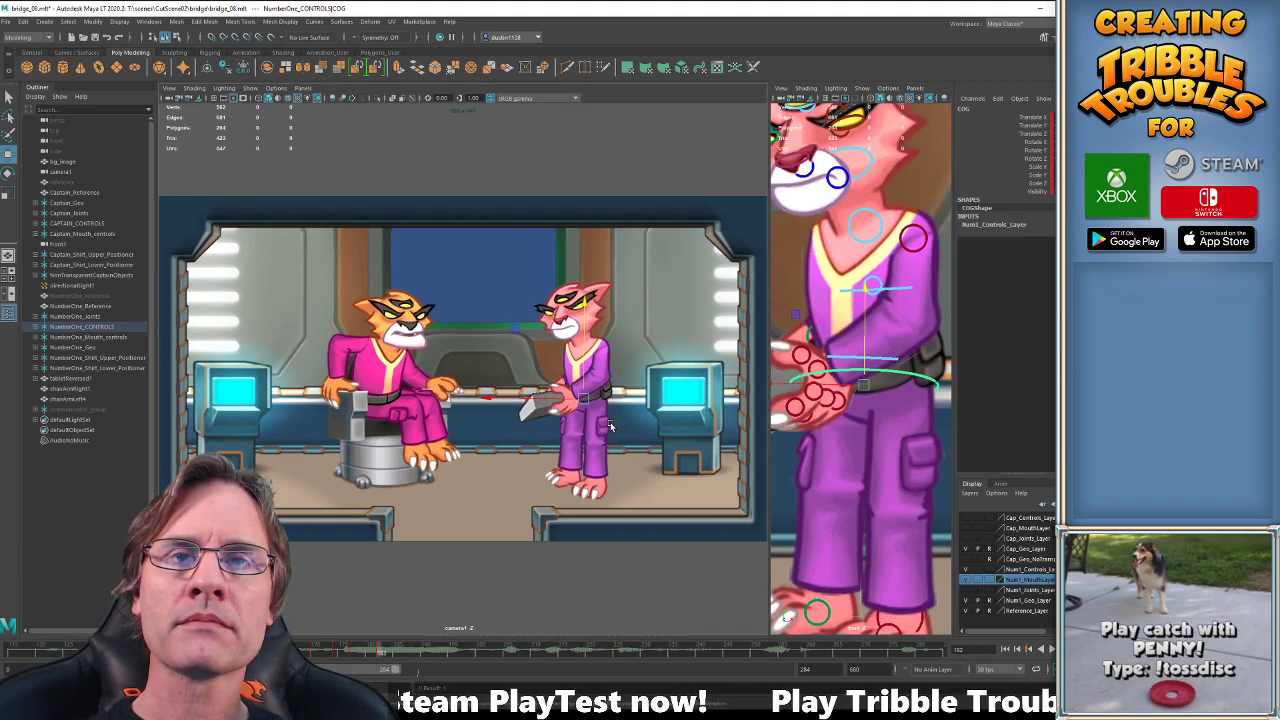
# Open the Graph Editor for the COG, isolate the Translate Y curve and raise its key at frame 177.
pyautogui.press('g')
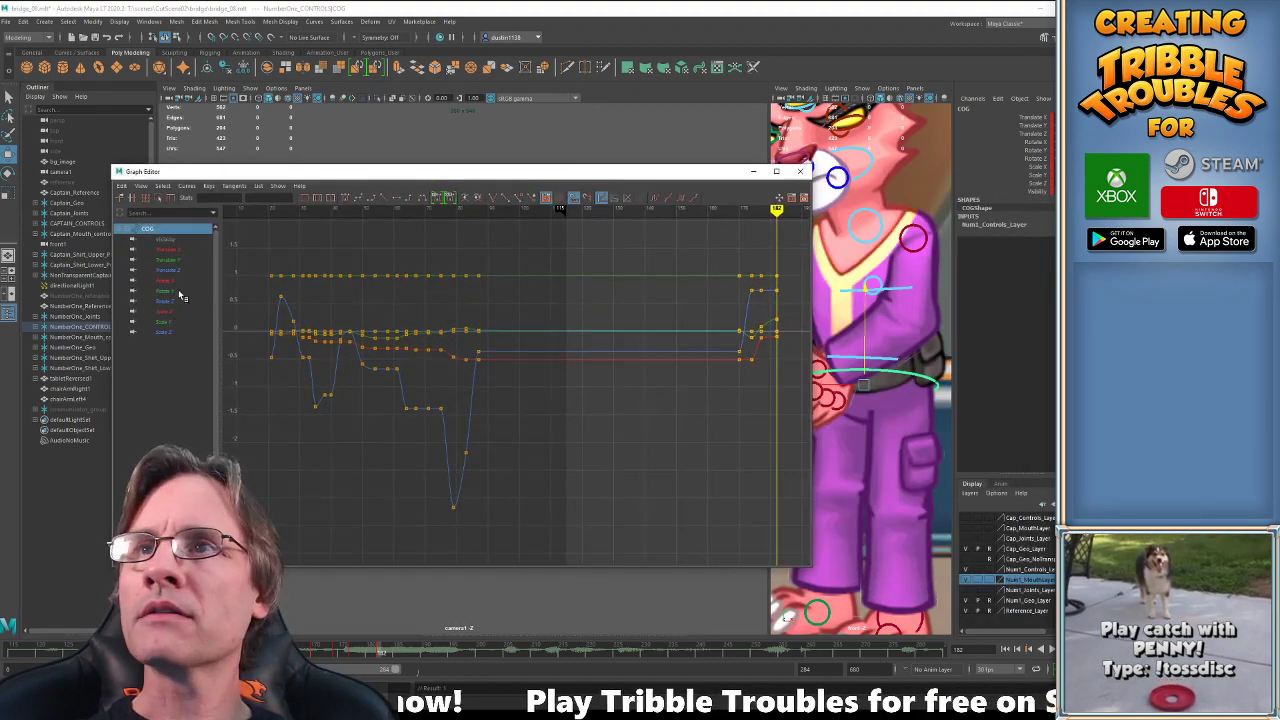
pyautogui.click(181, 265)
pyautogui.moveTo(694, 246); pyautogui.dragTo(784, 506)
pyautogui.keyDown('alt'); pyautogui.moveTo(779, 414); pyautogui.dragTo(751, 397, button='right'); pyautogui.keyUp('alt')
pyautogui.click(751, 397)
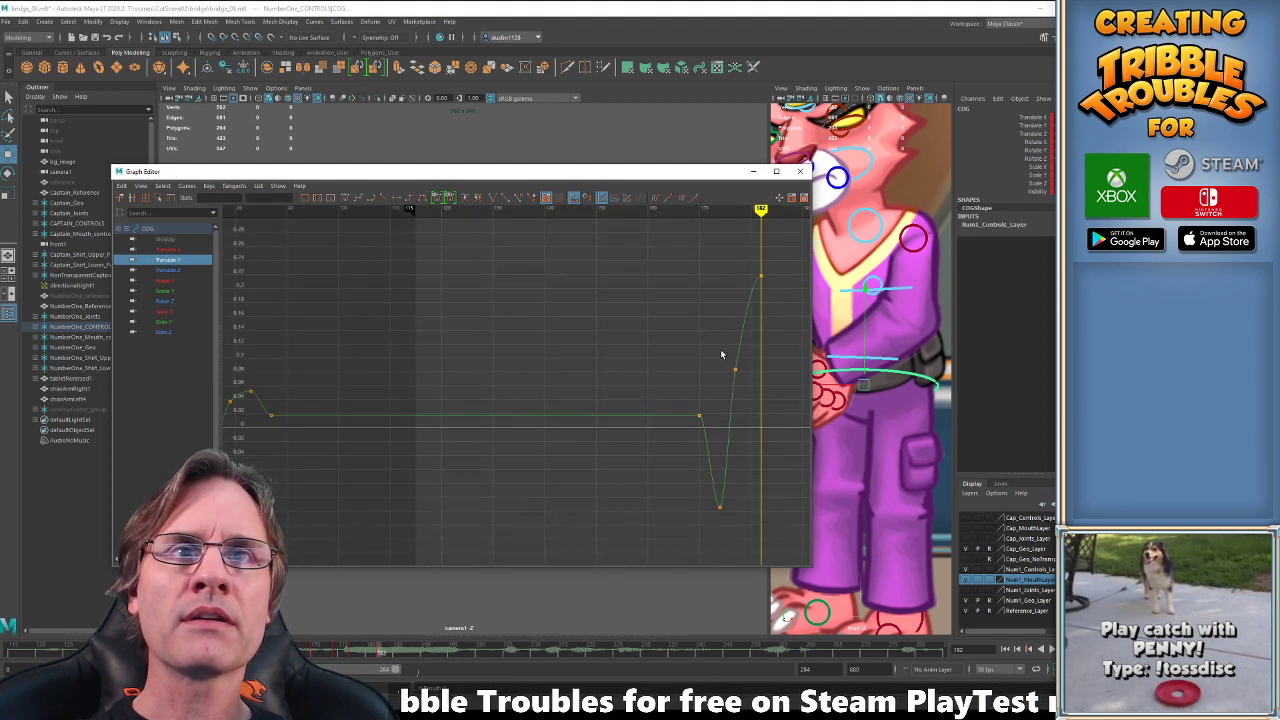
pyautogui.moveTo(721, 354); pyautogui.dragTo(751, 391)
pyautogui.keyDown('shift'); pyautogui.moveTo(751, 391); pyautogui.dragTo(751, 371, button='middle'); pyautogui.keyUp('shift')
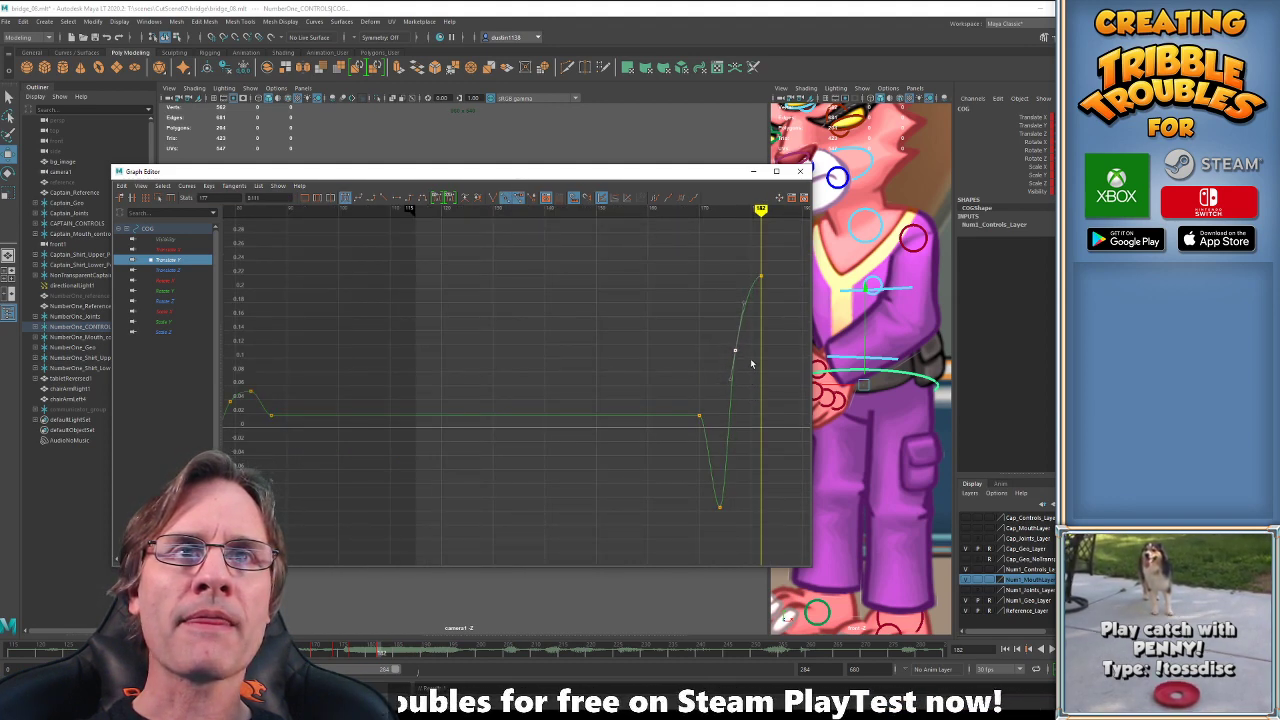
# Raise the COG's Translate Y key at frame 182 to about 0.24 and fine-tune the frame 177 key.
pyautogui.click(751, 360)
pyautogui.moveTo(779, 243); pyautogui.dragTo(719, 393)
pyautogui.press('f')
pyautogui.click(719, 393)
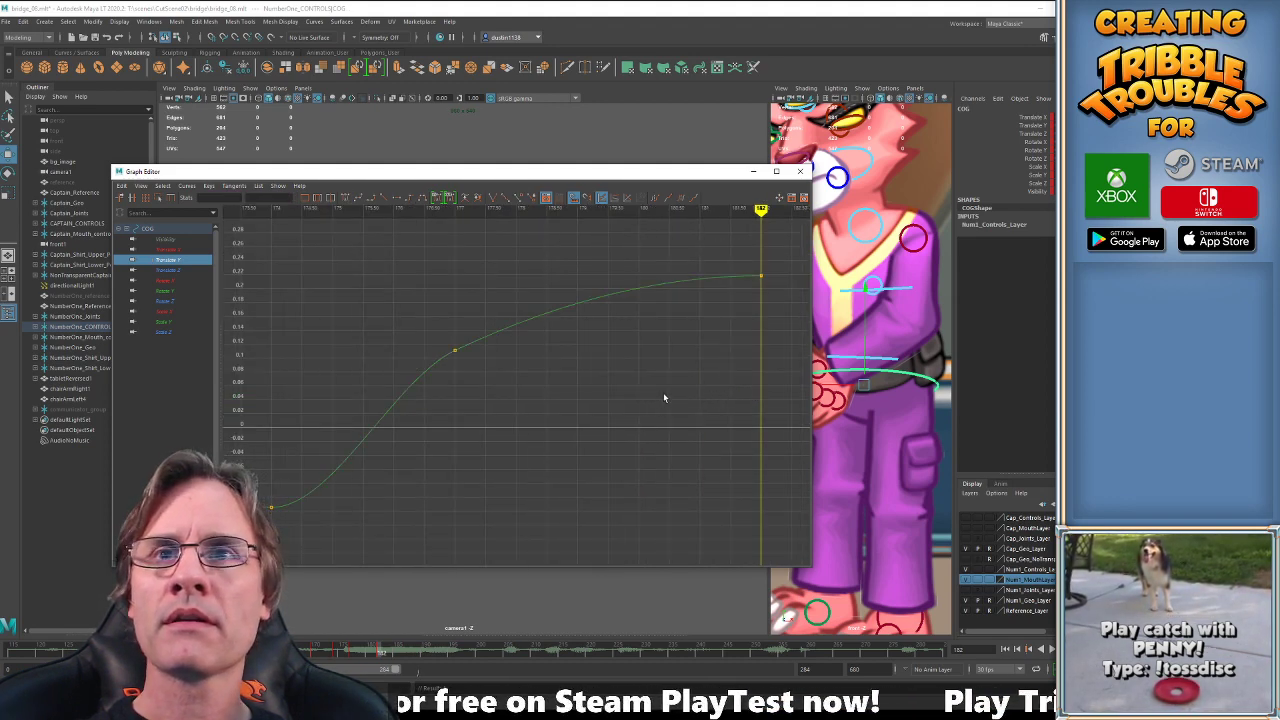
pyautogui.keyDown('alt'); pyautogui.moveTo(663, 398); pyautogui.dragTo(631, 399, button='right'); pyautogui.keyUp('alt')
pyautogui.press('f')
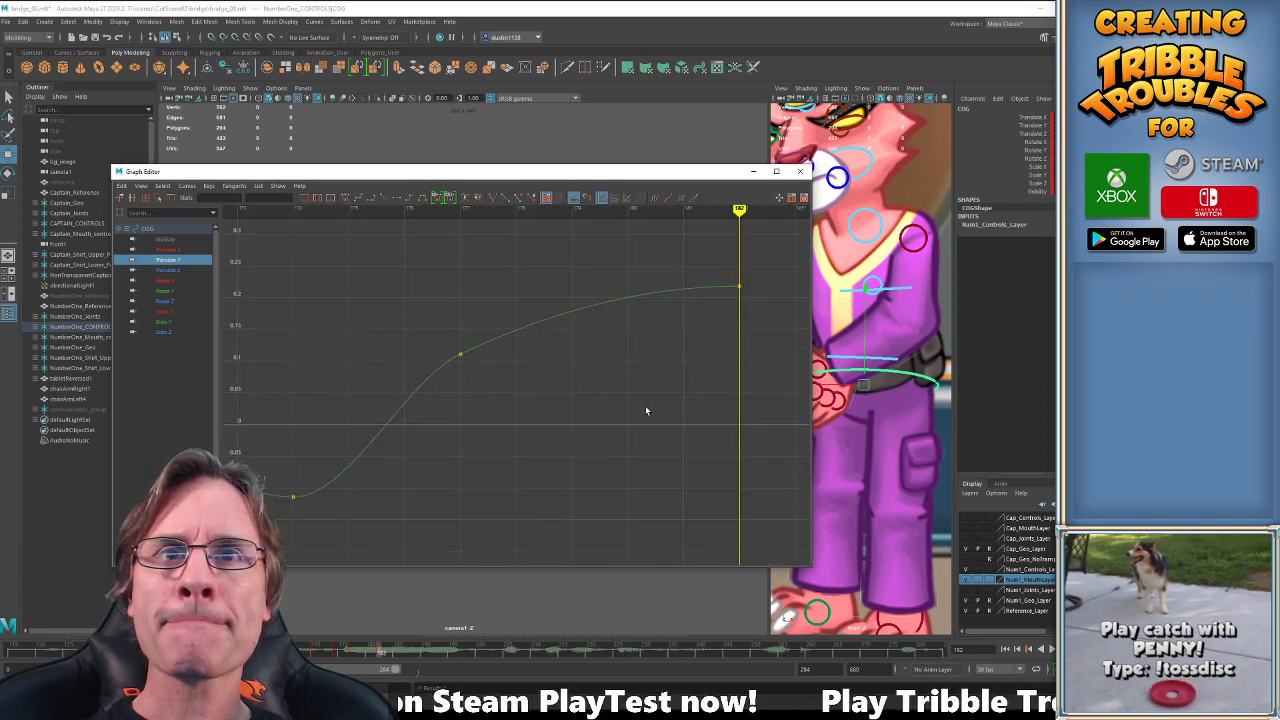
pyautogui.moveTo(757, 262); pyautogui.dragTo(729, 329)
pyautogui.moveTo(729, 329); pyautogui.dragTo(726, 313, button='middle')
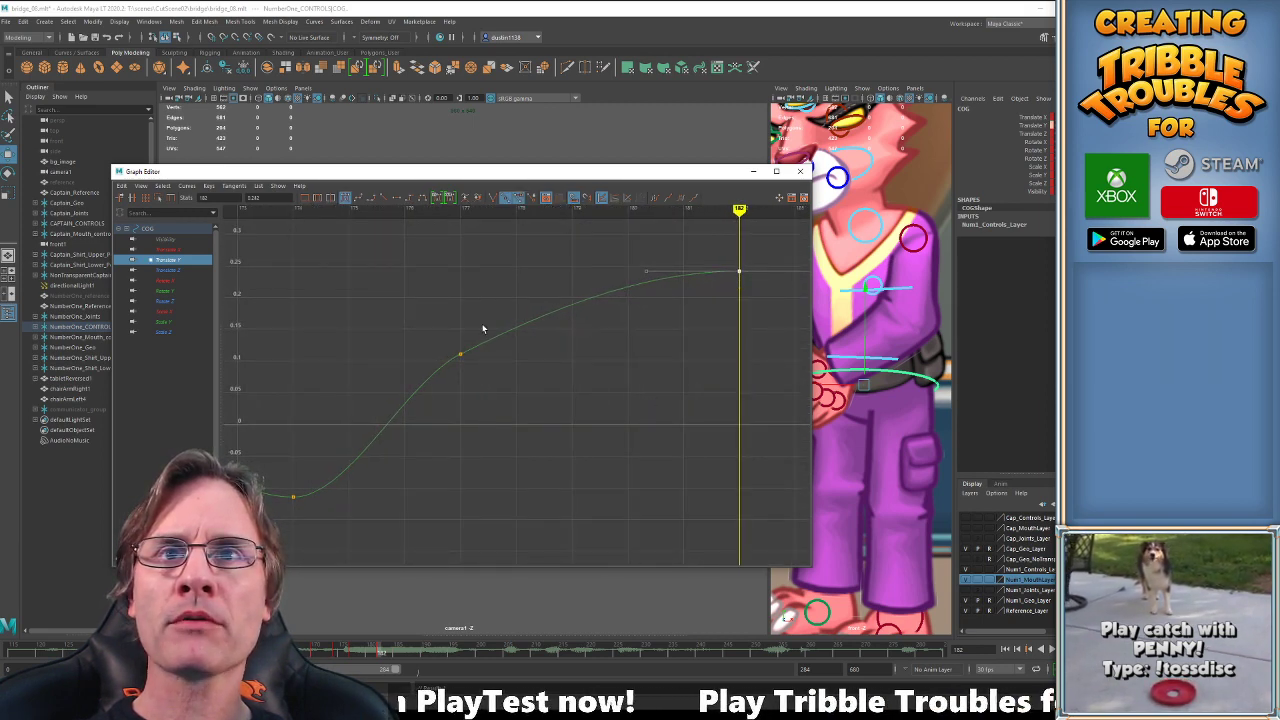
pyautogui.moveTo(456, 321); pyautogui.dragTo(484, 383)
pyautogui.moveTo(459, 381); pyautogui.dragTo(461, 384, button='middle')
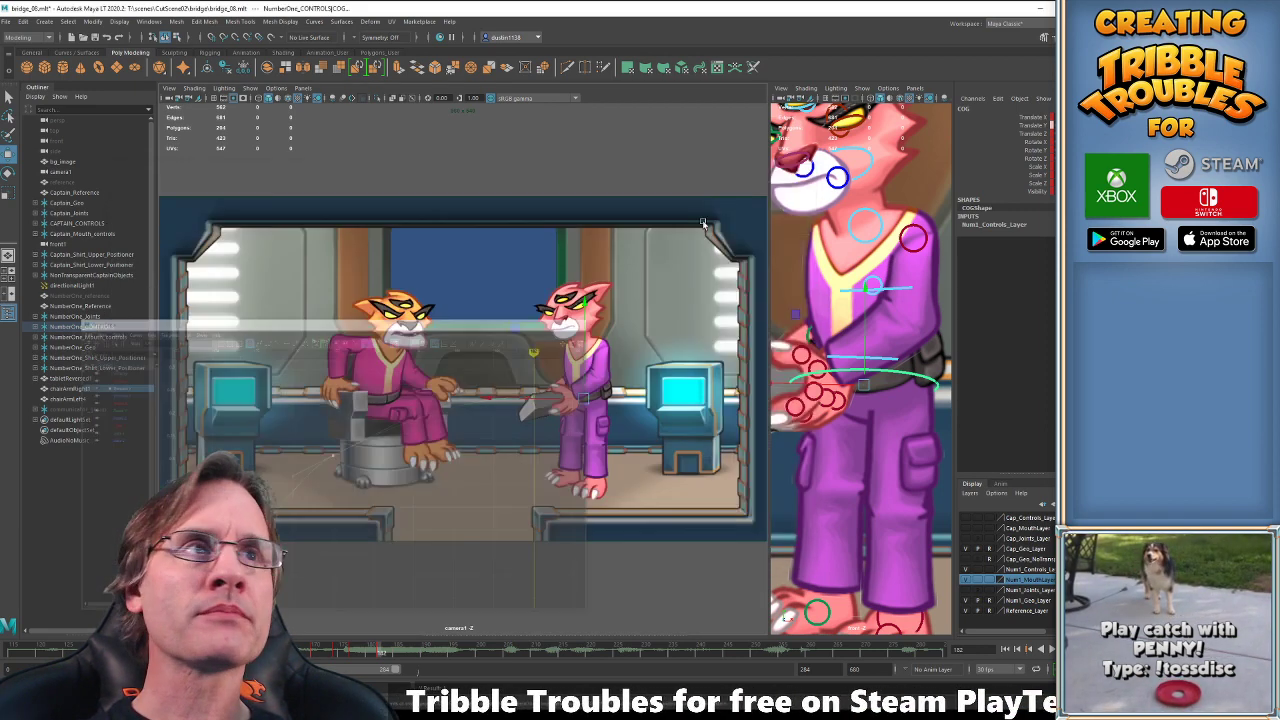
pyautogui.click(753, 172)
# Play back NumberOne's gesture twice from before frame 174 to check how the COG settles.
pyautogui.click(312, 649)
pyautogui.hotkey('alt', 'v')
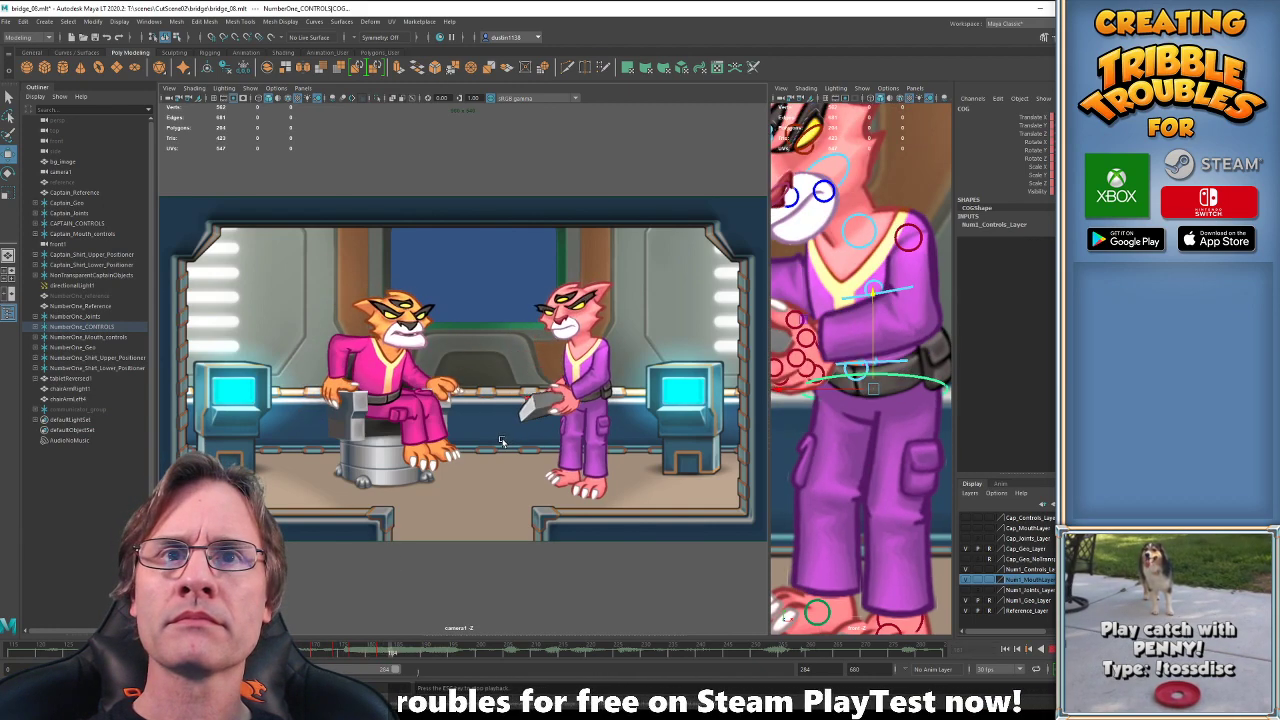
pyautogui.hotkey('alt', 'v')
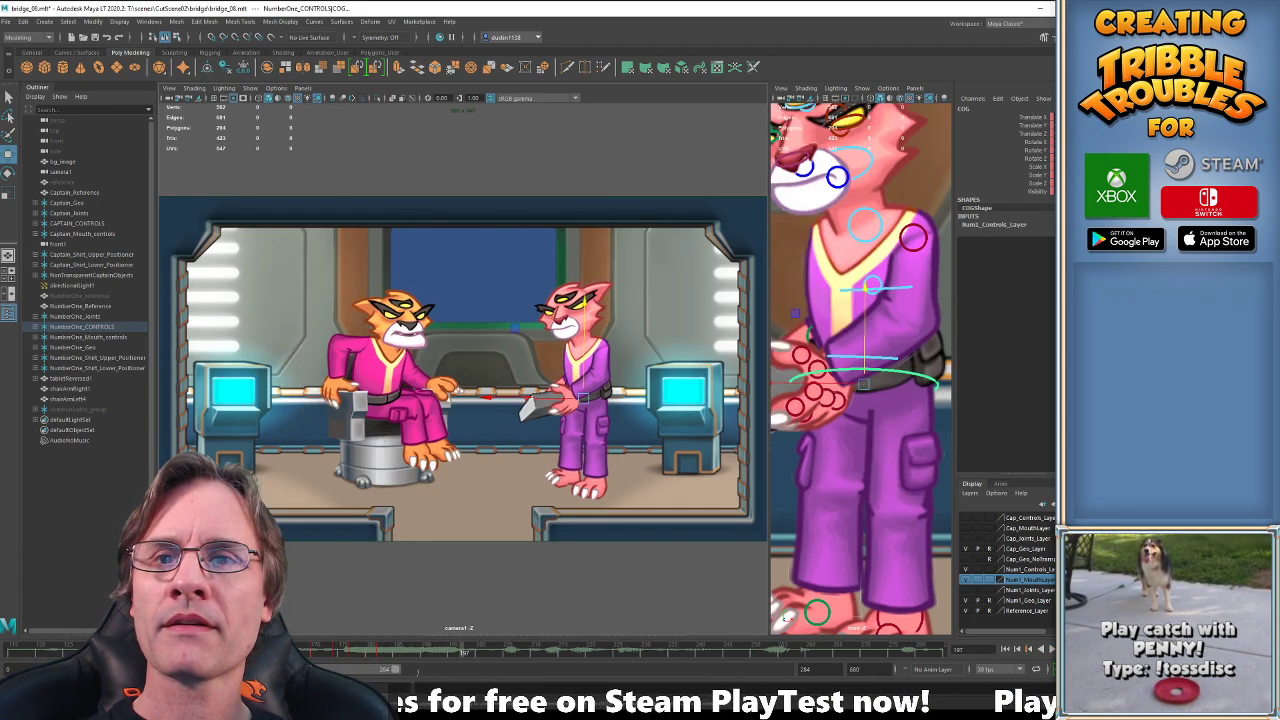
pyautogui.click(312, 649)
pyautogui.hotkey('alt', 'v')
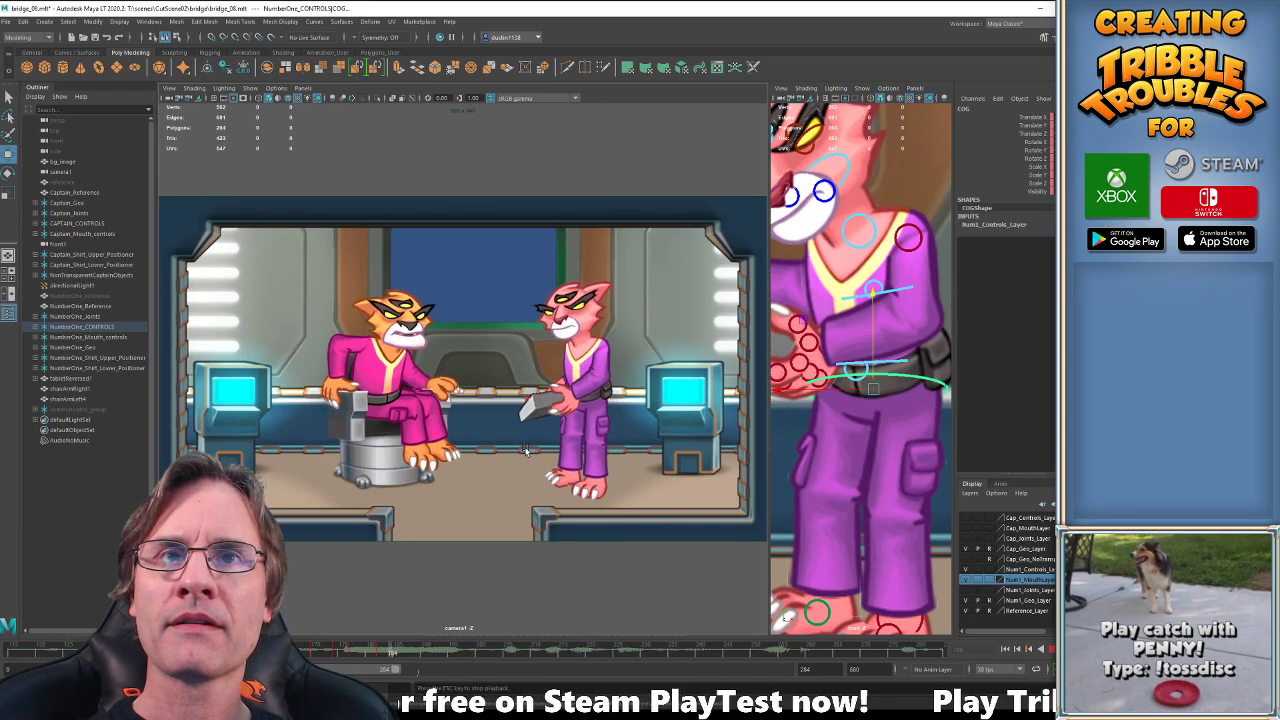
pyautogui.hotkey('alt', 'v')
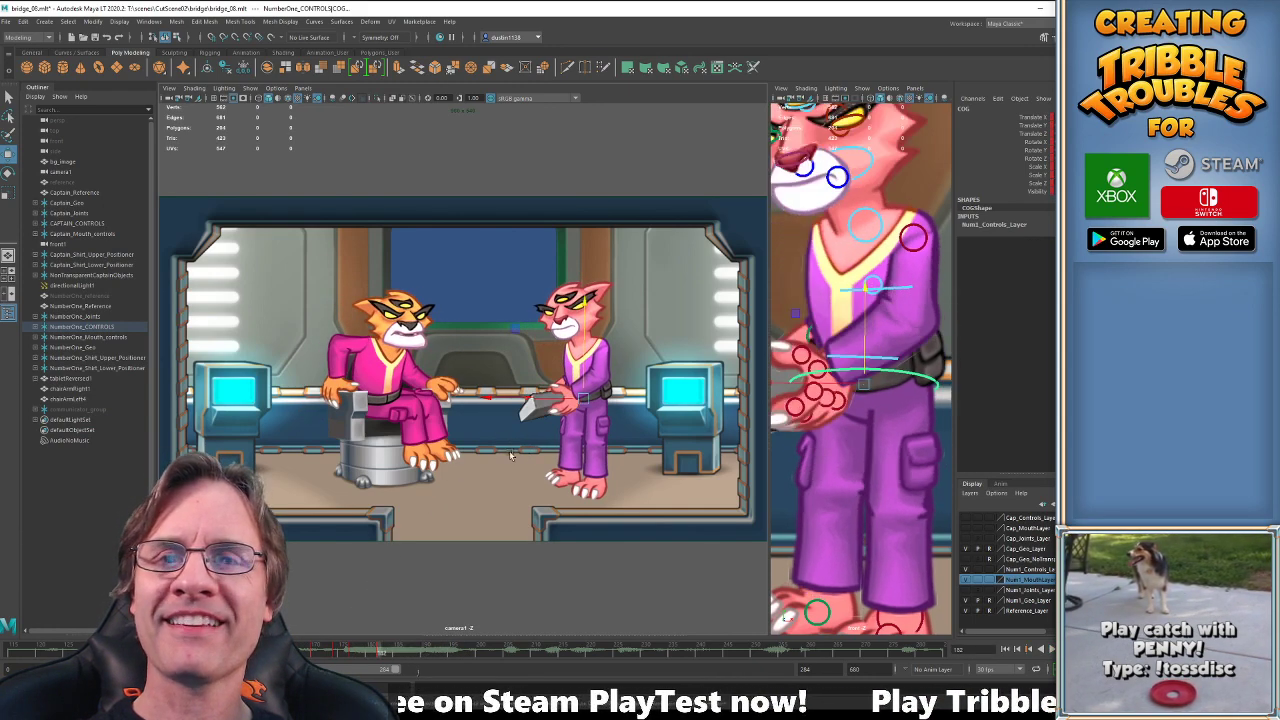
# Play back NumberOne's gesture and check the neck and COG controls at frames 177 and 182.
pyautogui.hotkey('alt', 'v')
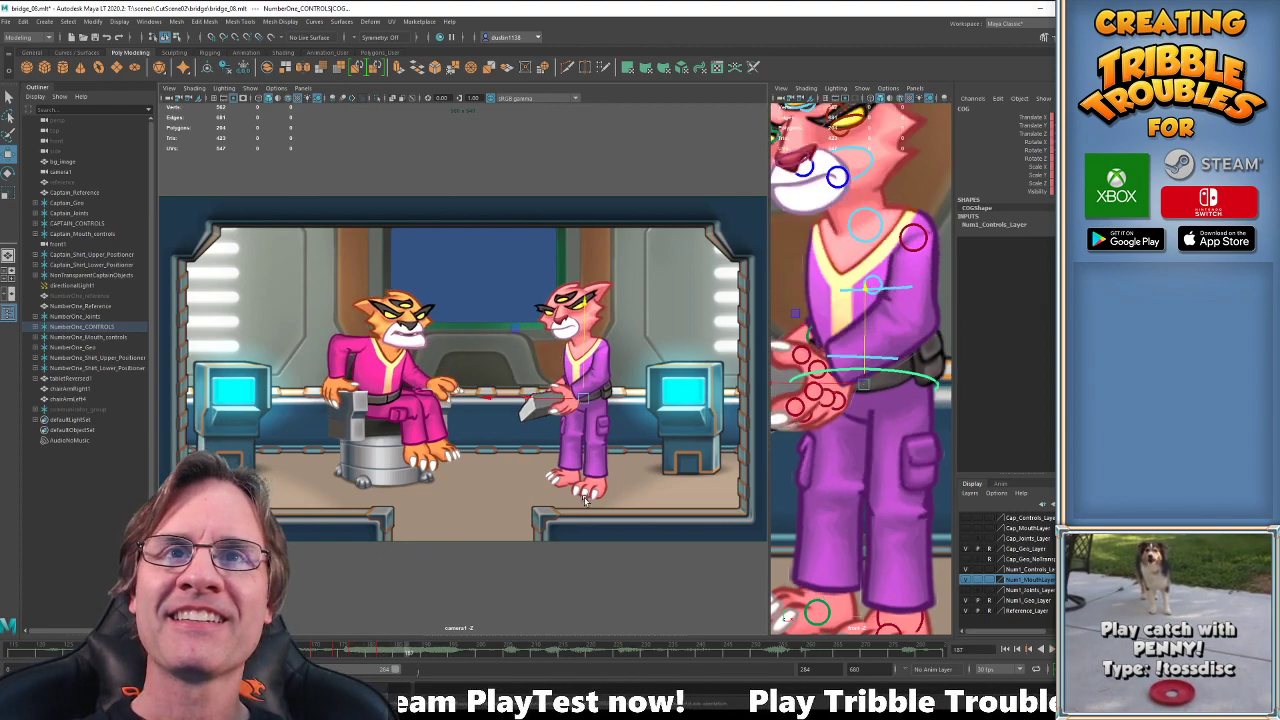
pyautogui.hotkey('alt', 'v')
pyautogui.click(878, 238)
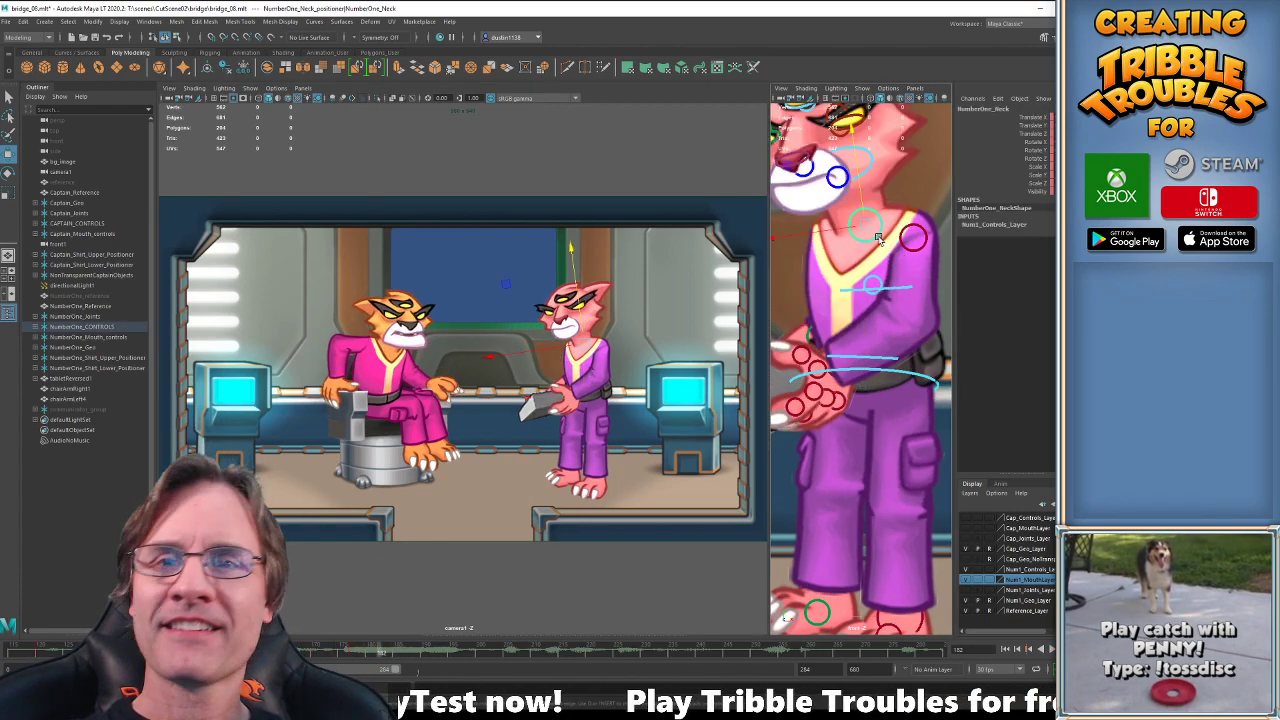
pyautogui.hotkey('alt', 'v')
pyautogui.click(888, 372)
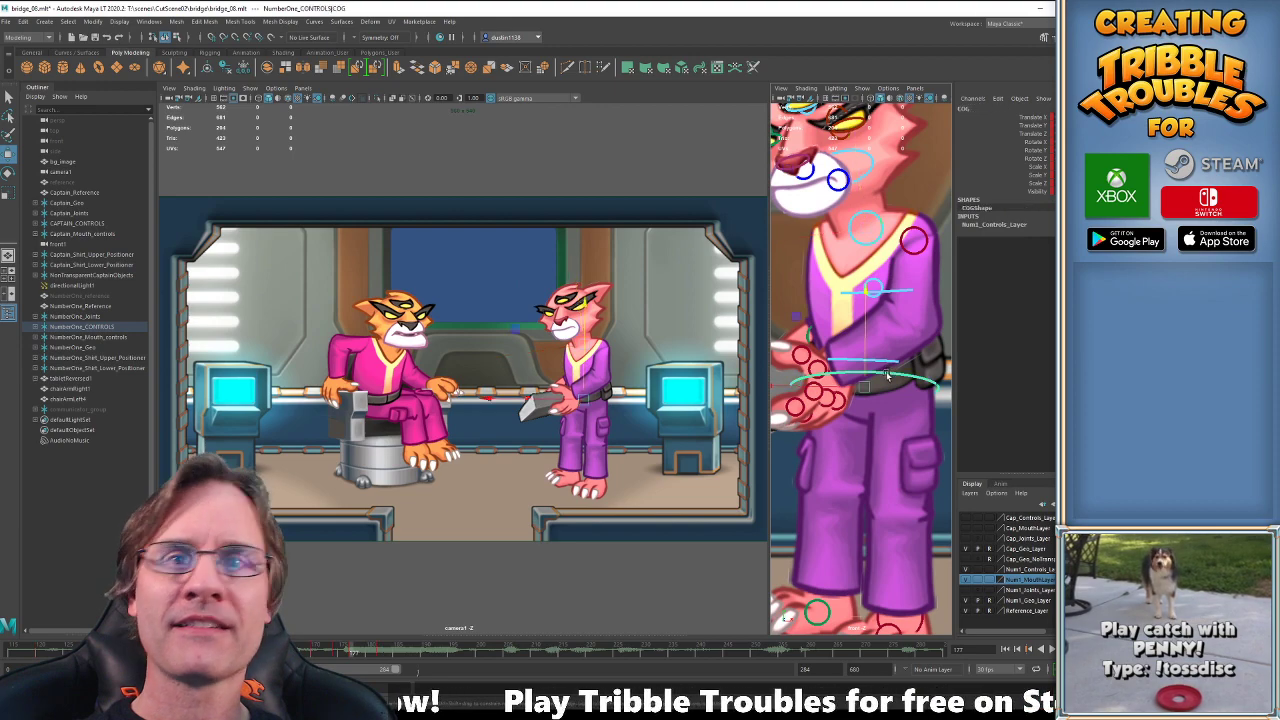
pyautogui.hotkey('alt', 'v')
# Rotate NumberOne's neck control slightly back at frame 182.
pyautogui.click(870, 231)
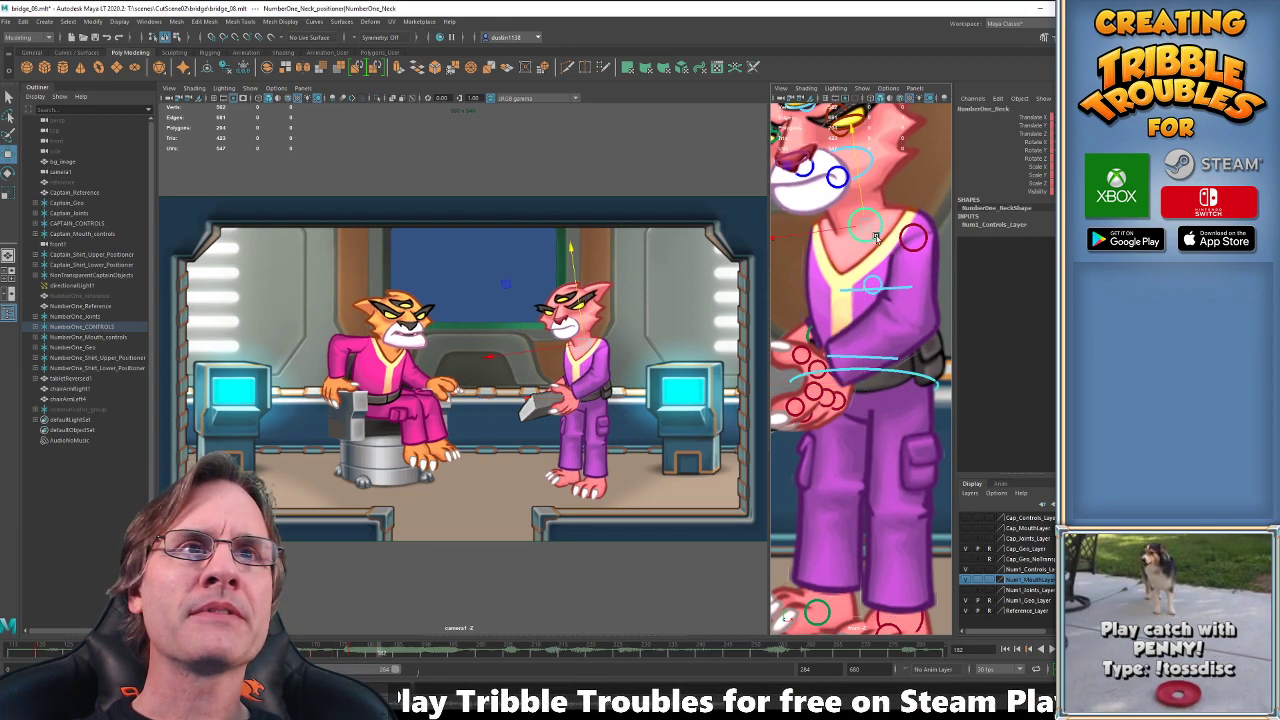
pyautogui.middleClick(620, 345)
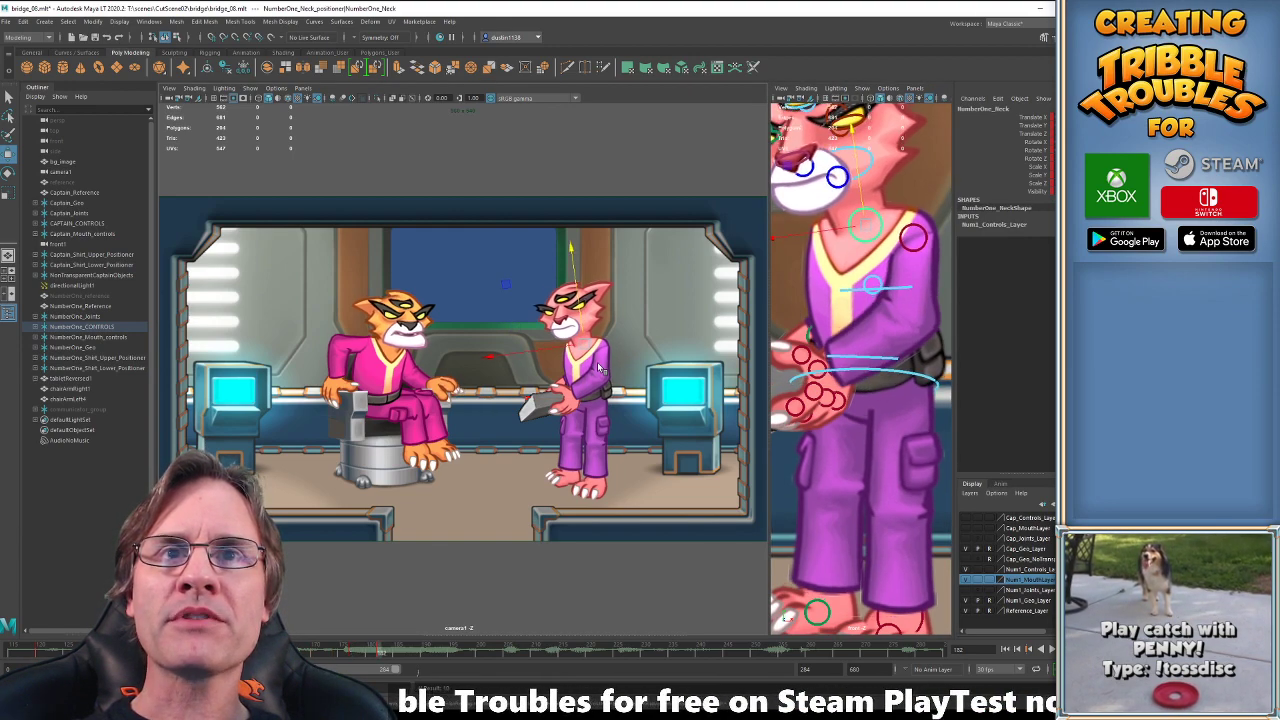
pyautogui.press('w')
pyautogui.press('e')
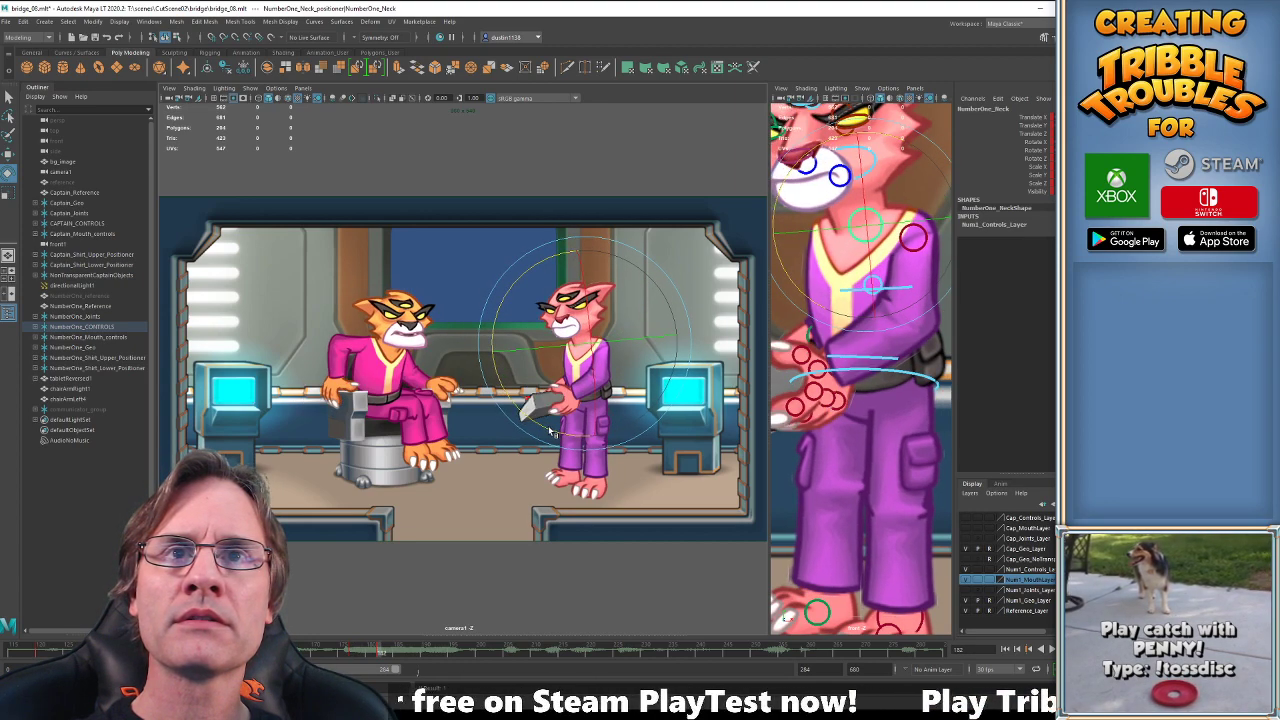
pyautogui.press('w')
# Rotate NumberOne's head control slightly at frame 182, comparing the pose with the key at frame 177.
pyautogui.click(869, 173)
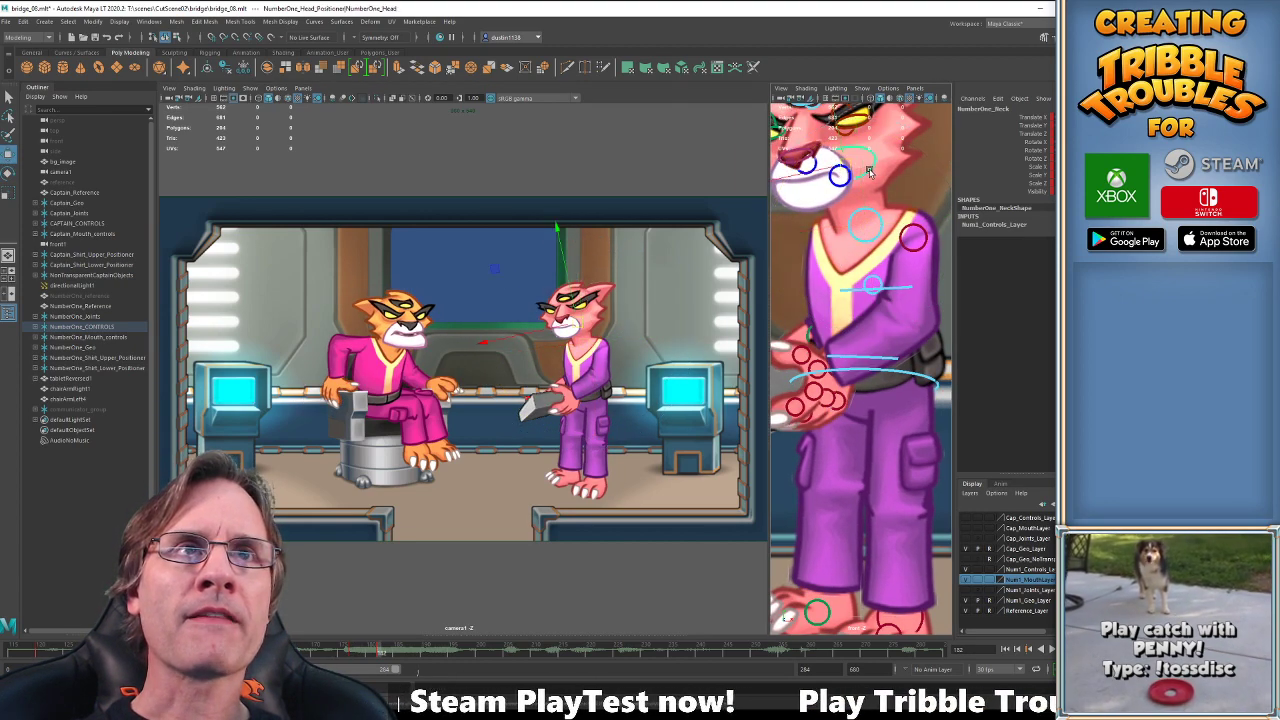
pyautogui.press('e')
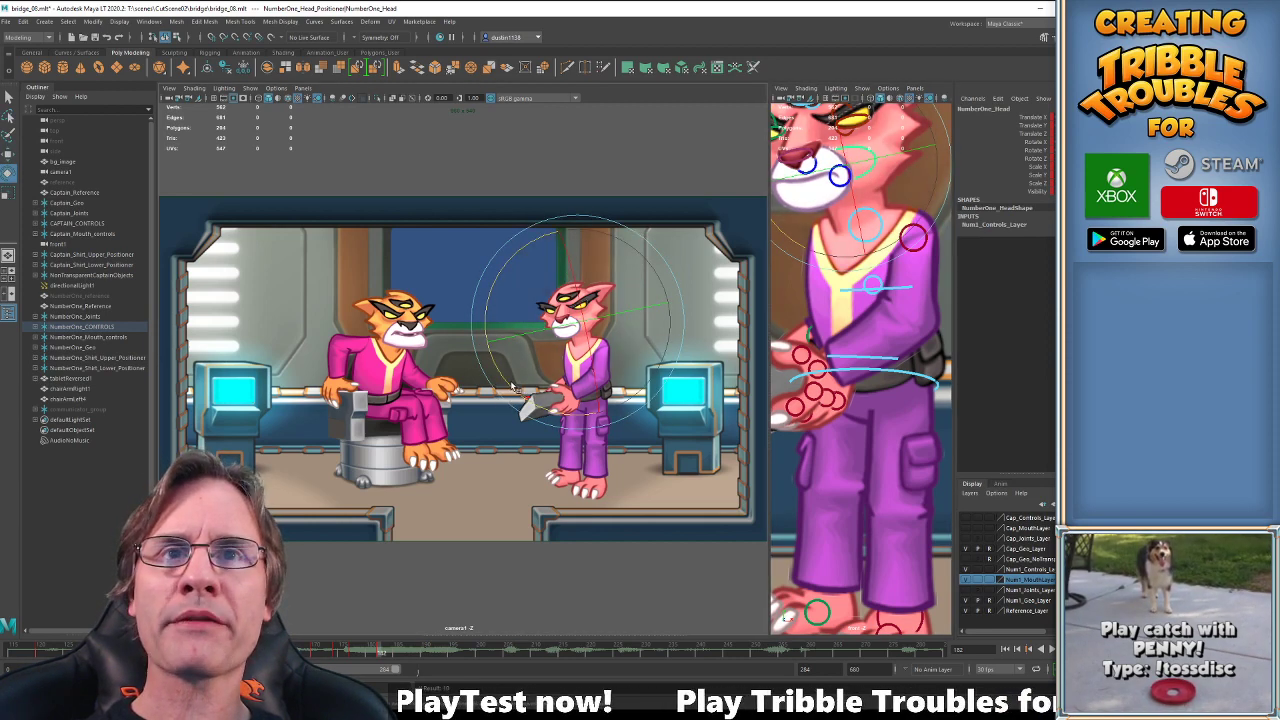
pyautogui.press(',')
pyautogui.press('.')
pyautogui.hotkey('alt', ',')
pyautogui.hotkey('alt', ',')
pyautogui.hotkey('alt', ',')
pyautogui.hotkey('alt', ',')
pyautogui.hotkey('alt', ',')
pyautogui.hotkey('alt', ',')
pyautogui.hotkey('alt', ',')
pyautogui.hotkey('alt', ',')
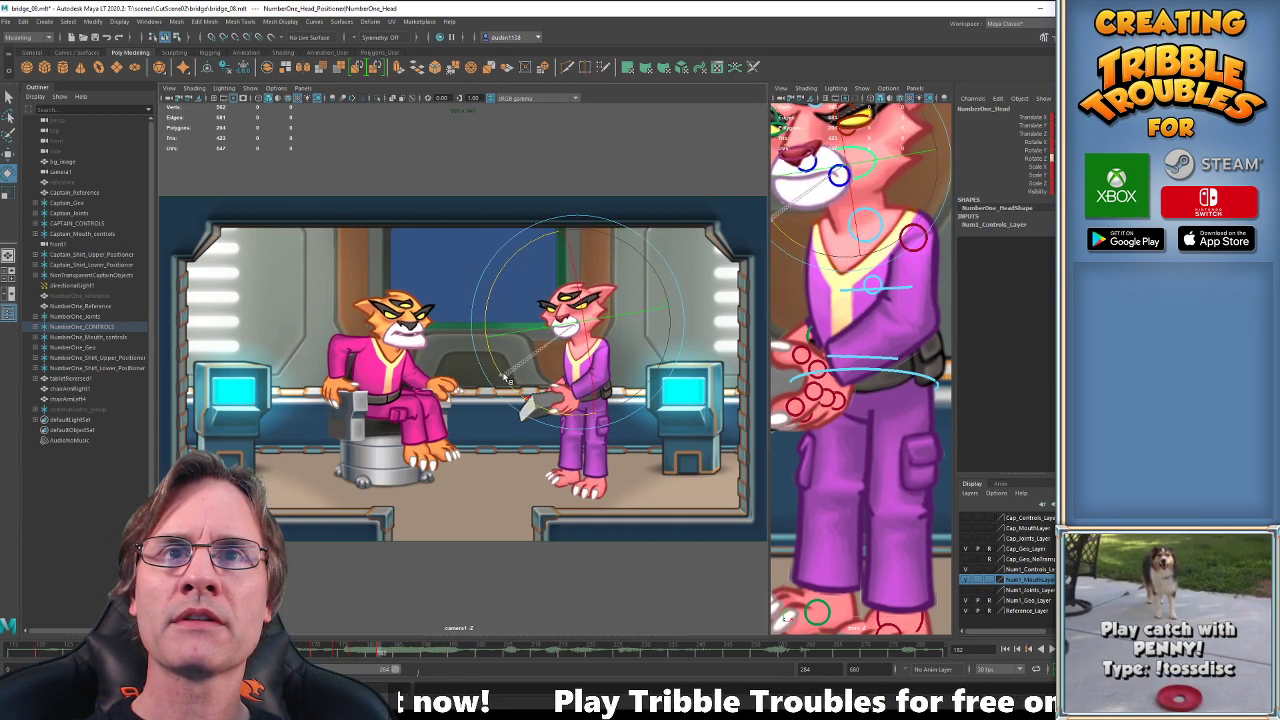
pyautogui.press('.')
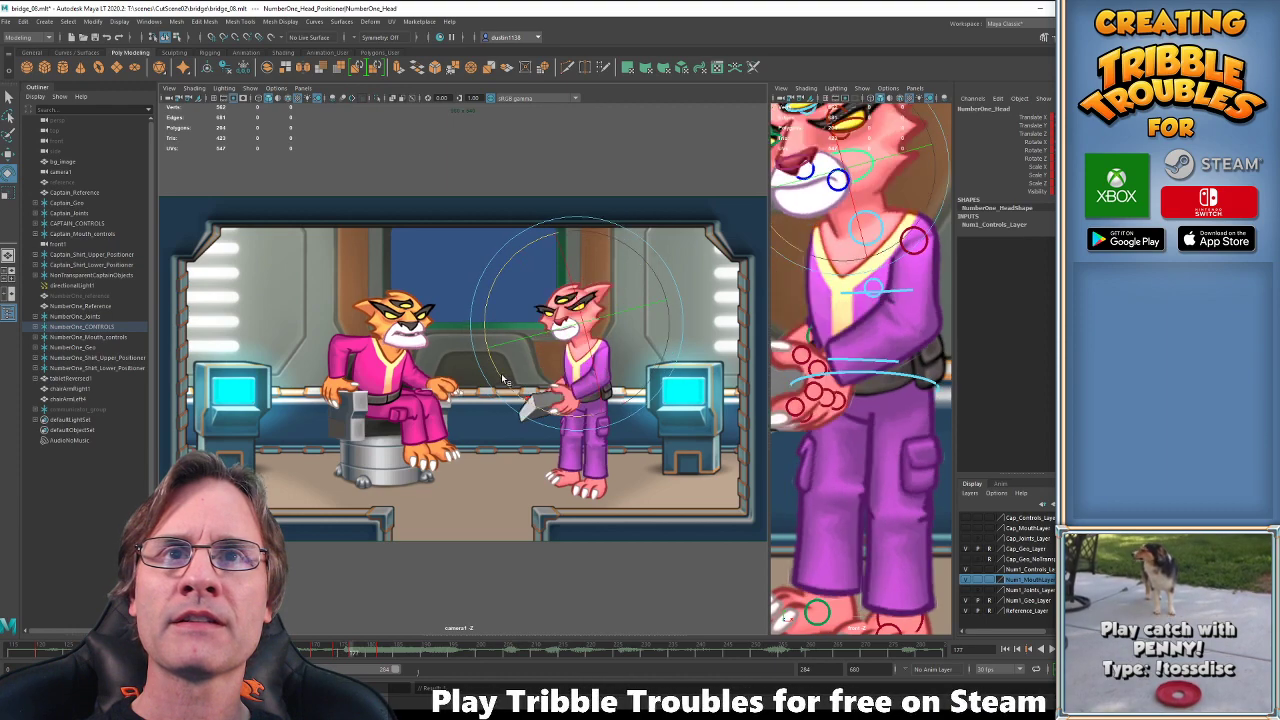
pyautogui.press('.')
pyautogui.press('.')
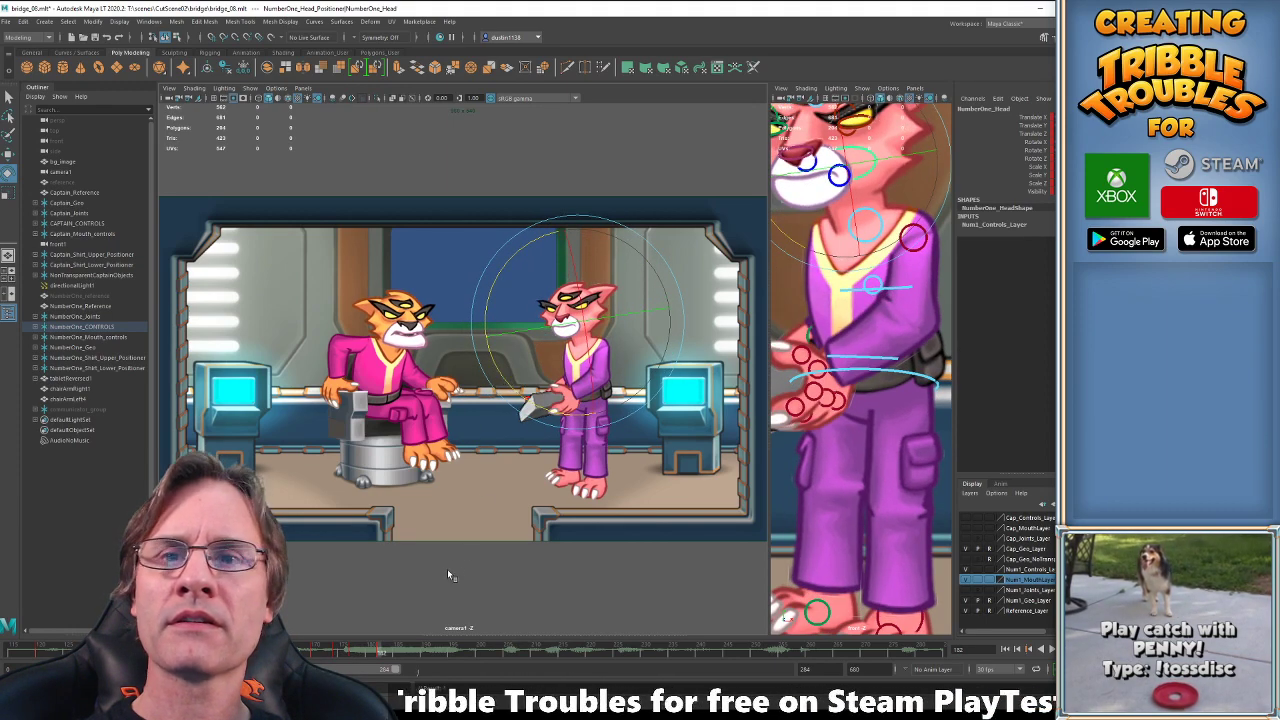
# Key NumberOne's COG control at frame 187 and bring up its curves in the Graph Editor.
pyautogui.click(887, 370)
pyautogui.press('s')
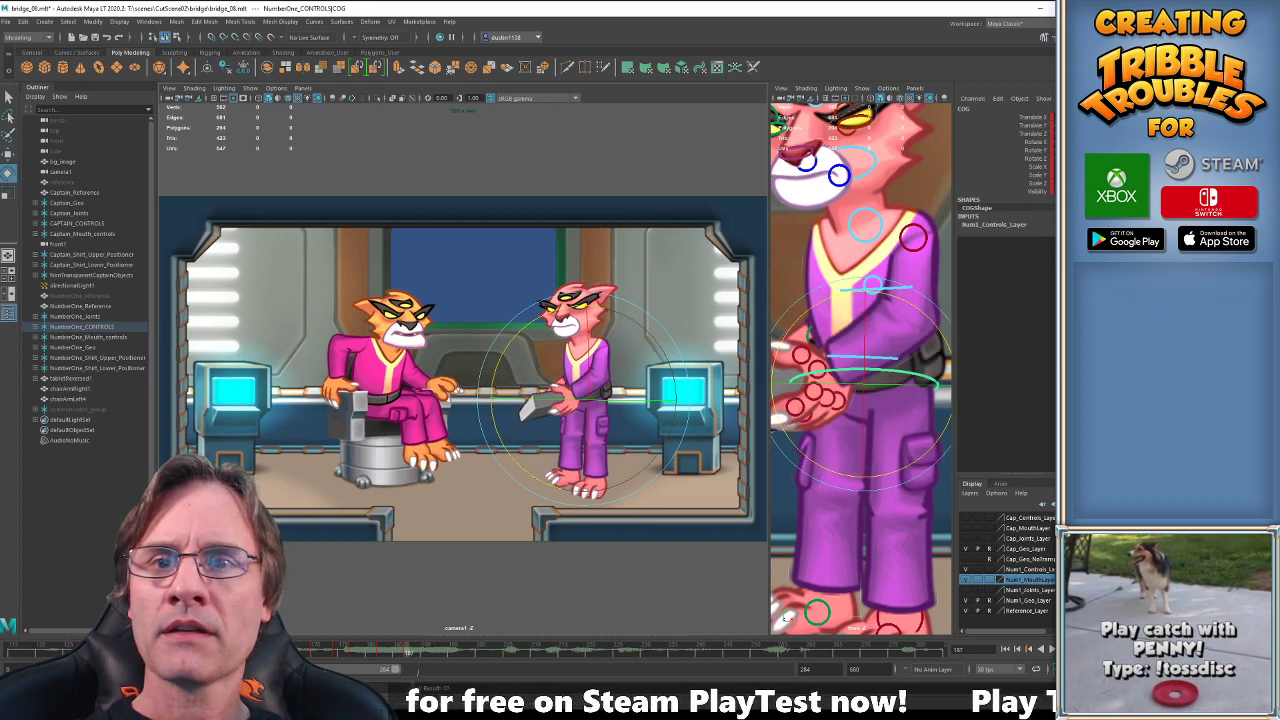
pyautogui.hotkey('alt', 'Tab')
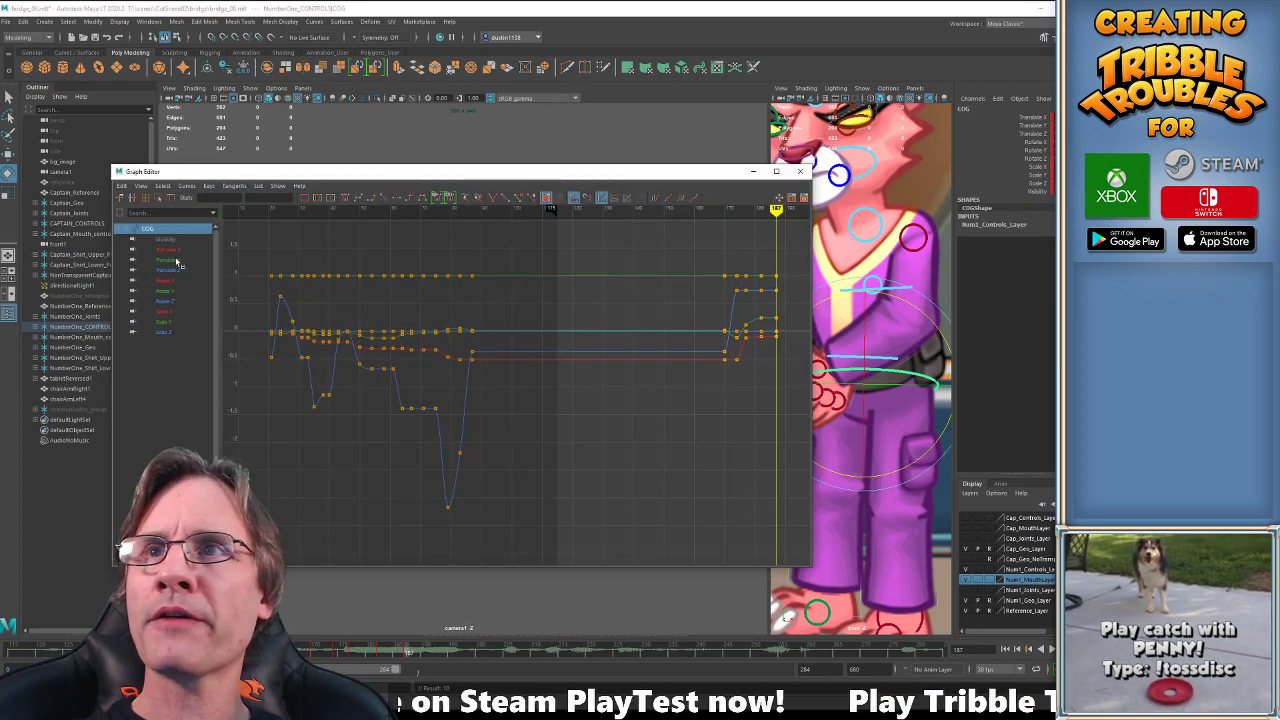
# Isolate the COG's Translate X curve and examine its keys from frame 177 to 187.
pyautogui.click(170, 250)
pyautogui.moveTo(680, 287); pyautogui.dragTo(774, 357)
pyautogui.press('f')
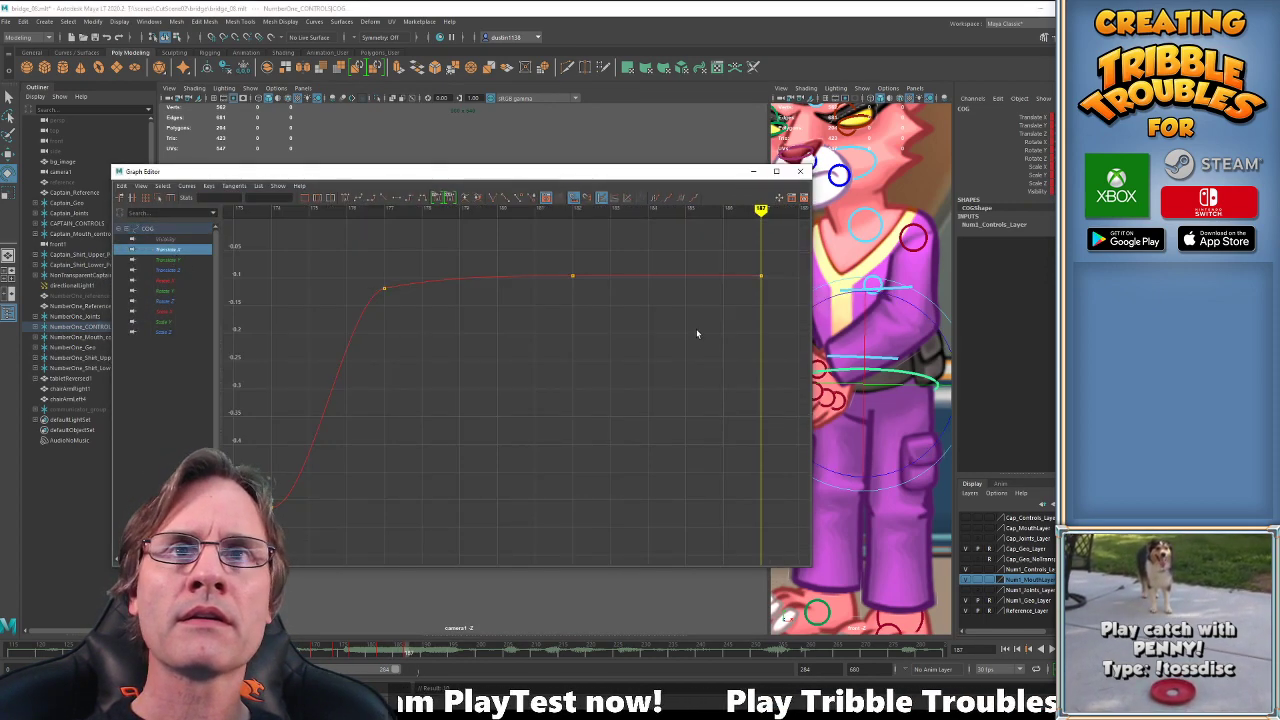
pyautogui.moveTo(575, 242); pyautogui.dragTo(771, 357)
pyautogui.press('f')
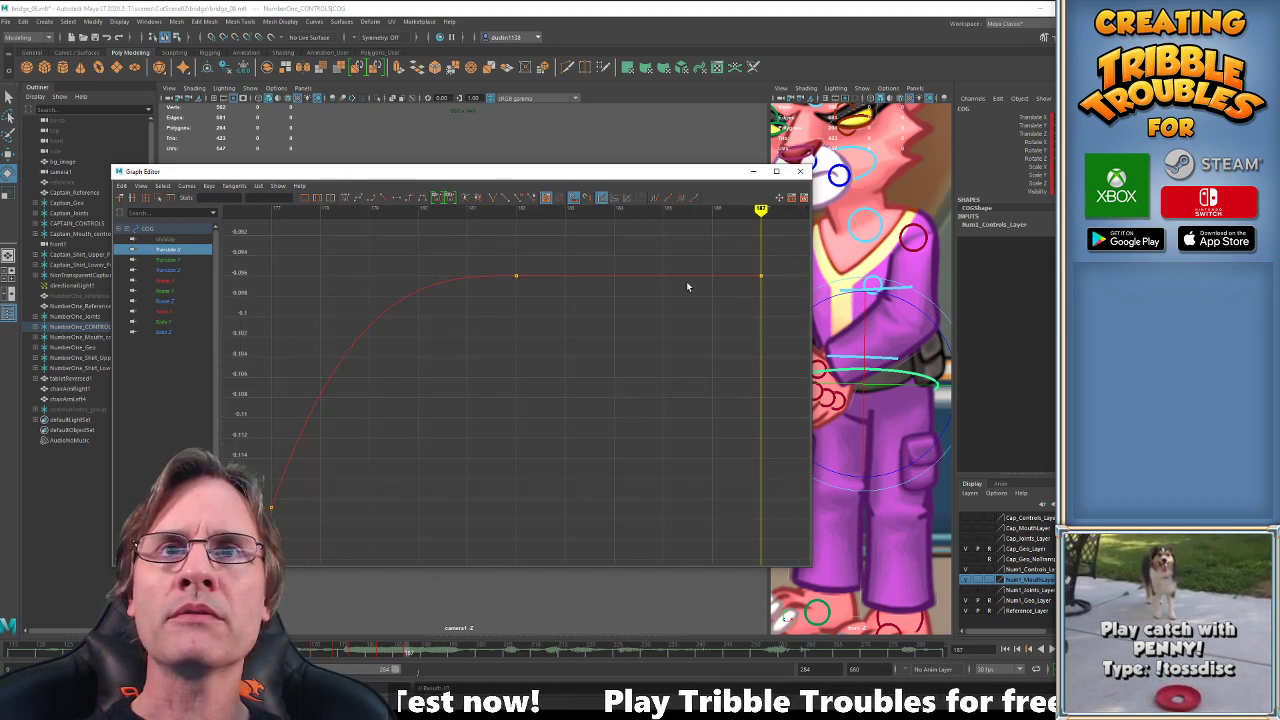
pyautogui.moveTo(700, 250); pyautogui.dragTo(734, 371)
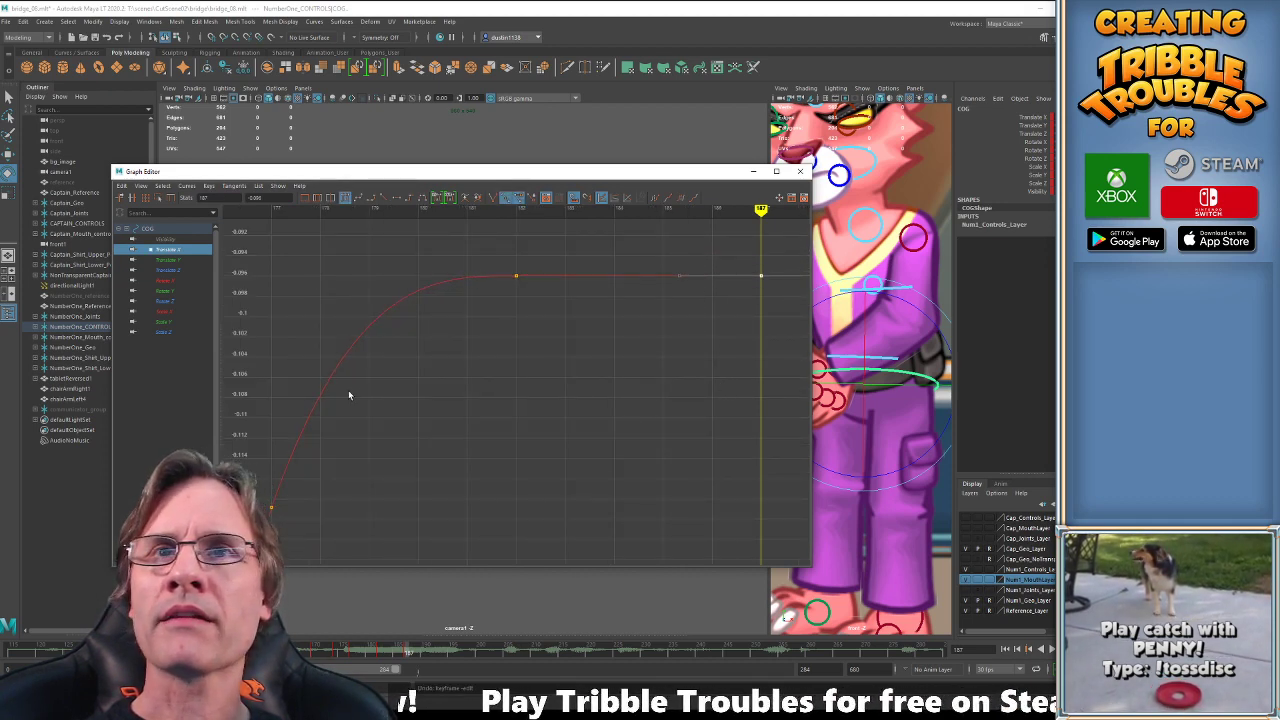
# Isolate the COG's Translate Y curve and raise its key at frame 187 to about 0.25.
pyautogui.click(178, 260)
pyautogui.press('f')
pyautogui.moveTo(704, 255); pyautogui.dragTo(760, 344)
pyautogui.press('f')
pyautogui.moveTo(721, 355); pyautogui.dragTo(726, 340, button='middle')
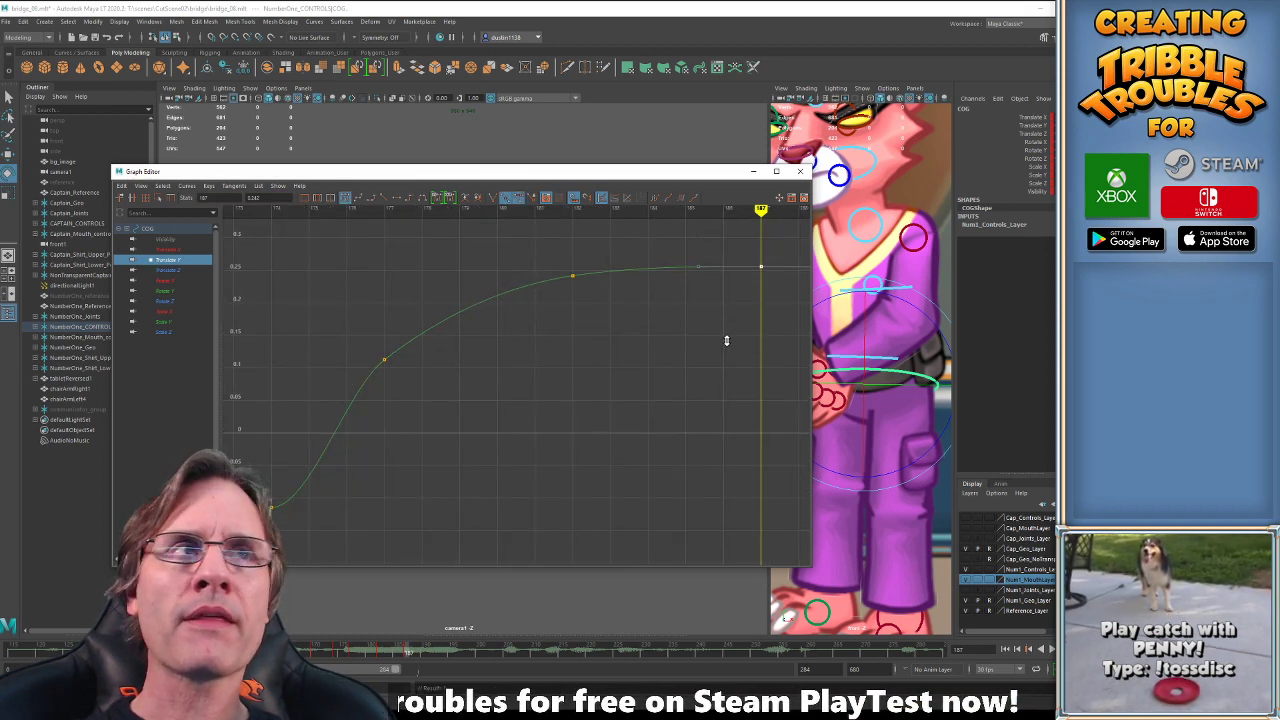
# Examine the COG's Rotate Z curve around its last keys, then put the Graph Editor away.
pyautogui.click(172, 300)
pyautogui.press('f')
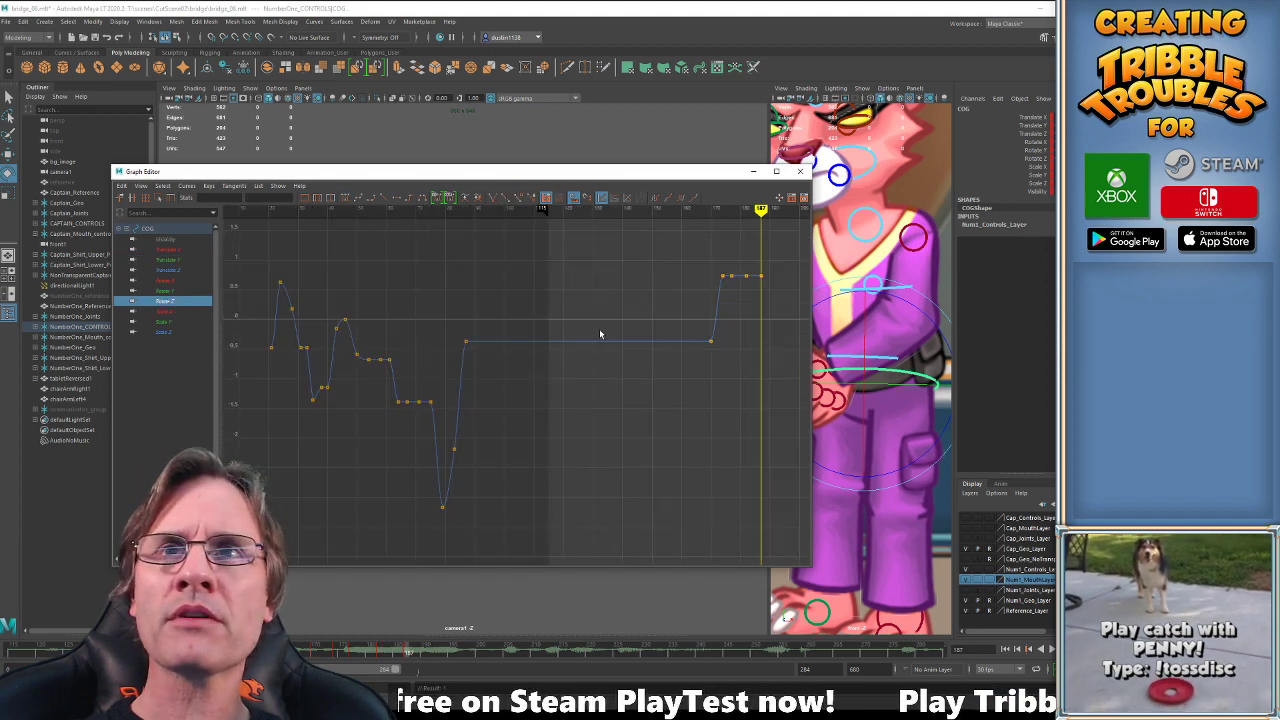
pyautogui.moveTo(671, 259); pyautogui.dragTo(775, 332)
pyautogui.press('f')
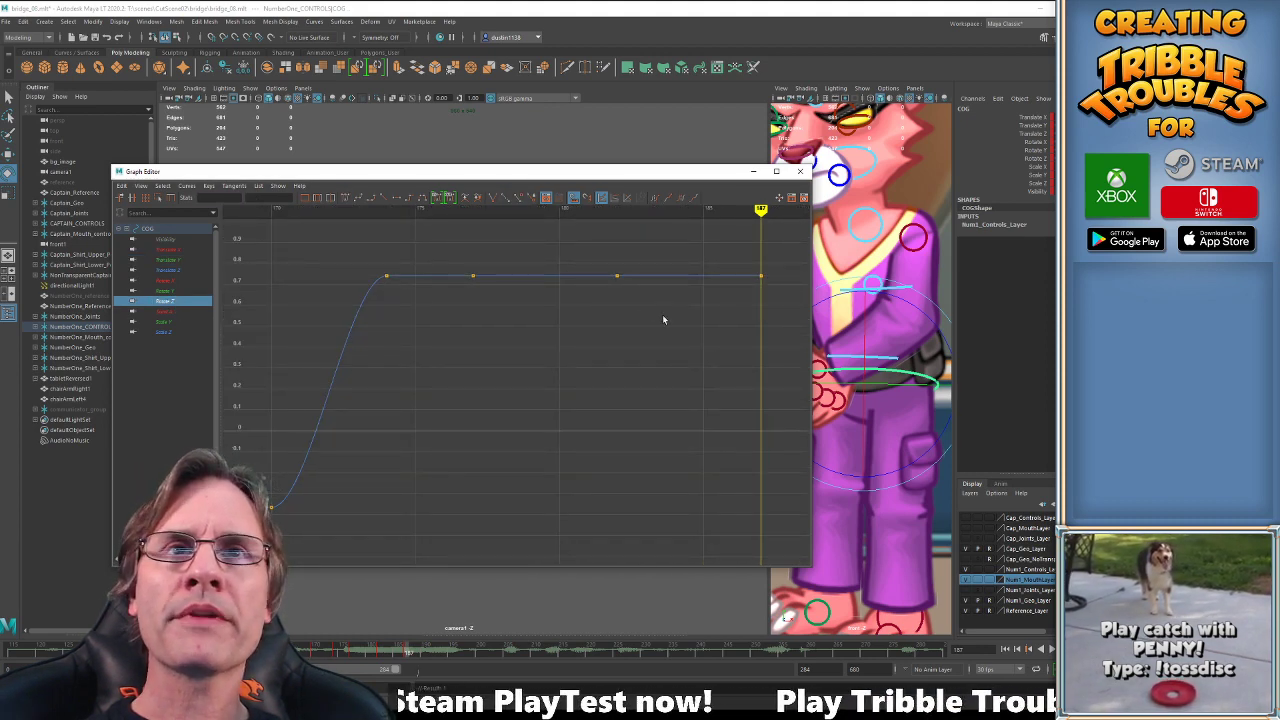
pyautogui.click(753, 171)
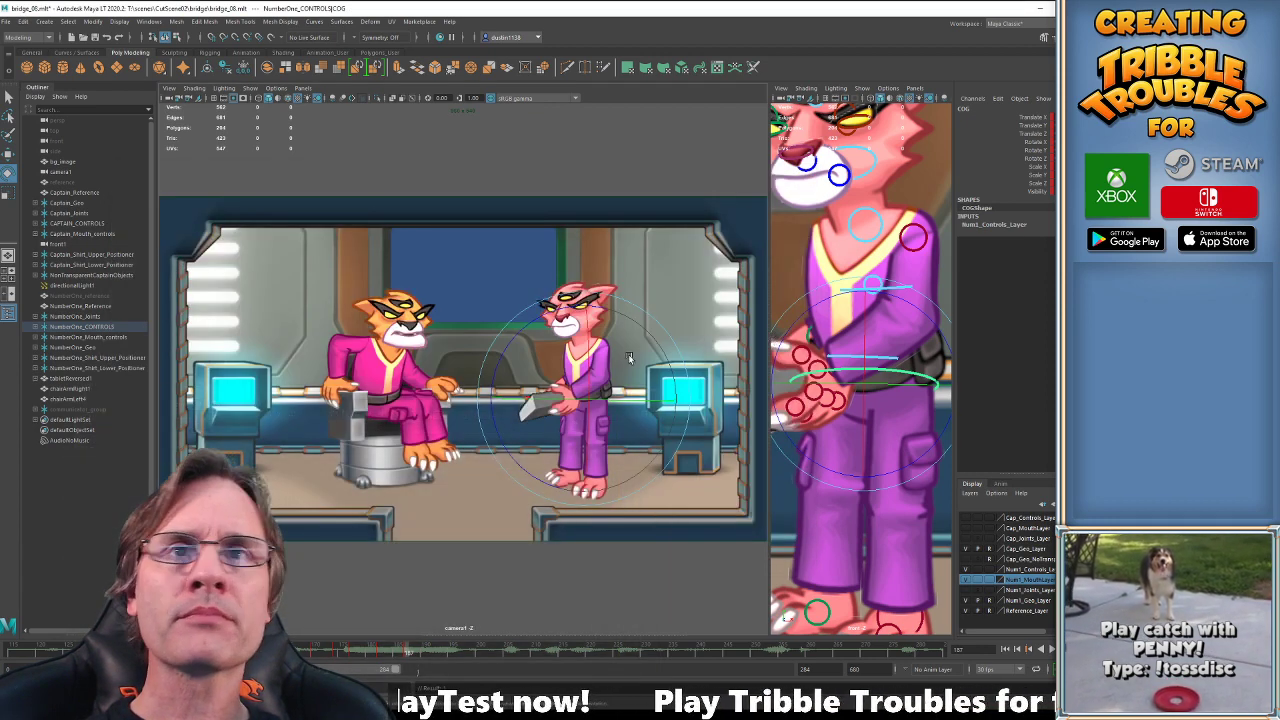
# Select NumberOne's lower spine, upper spine and COG controls together and rotate them slightly back at frame 187.
pyautogui.click(894, 293)
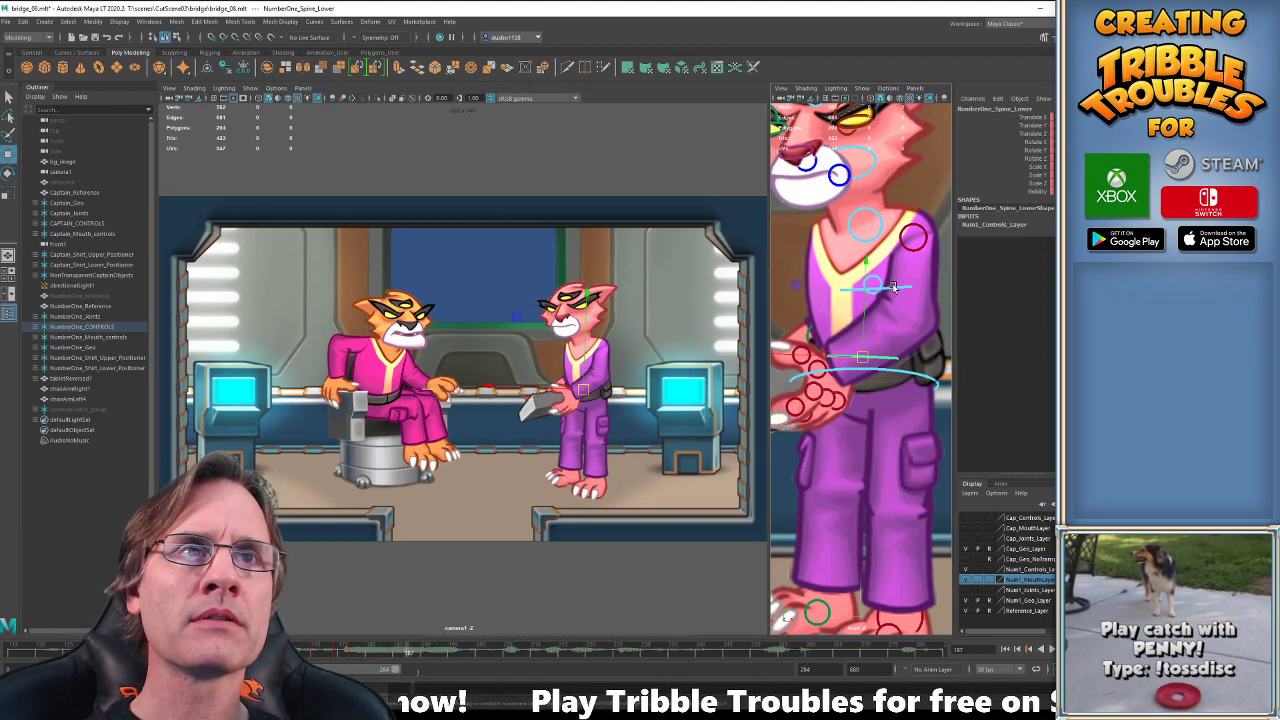
pyautogui.click(893, 286)
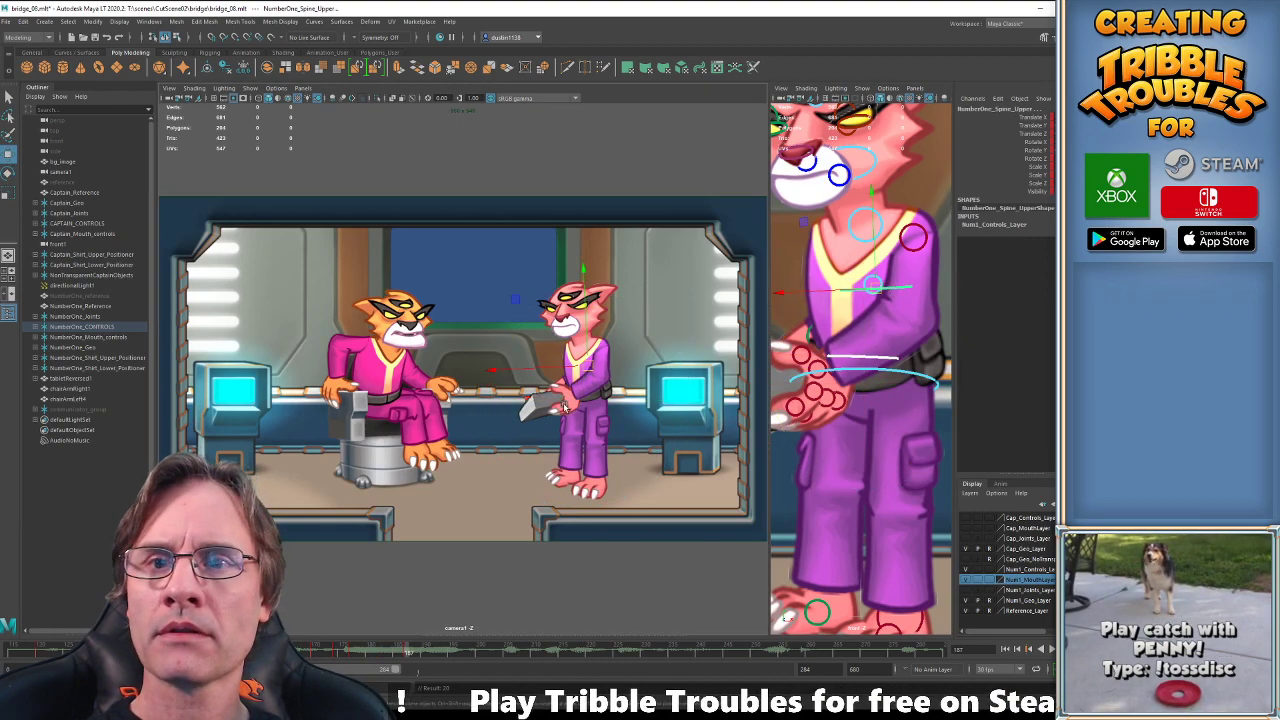
pyautogui.click(882, 374)
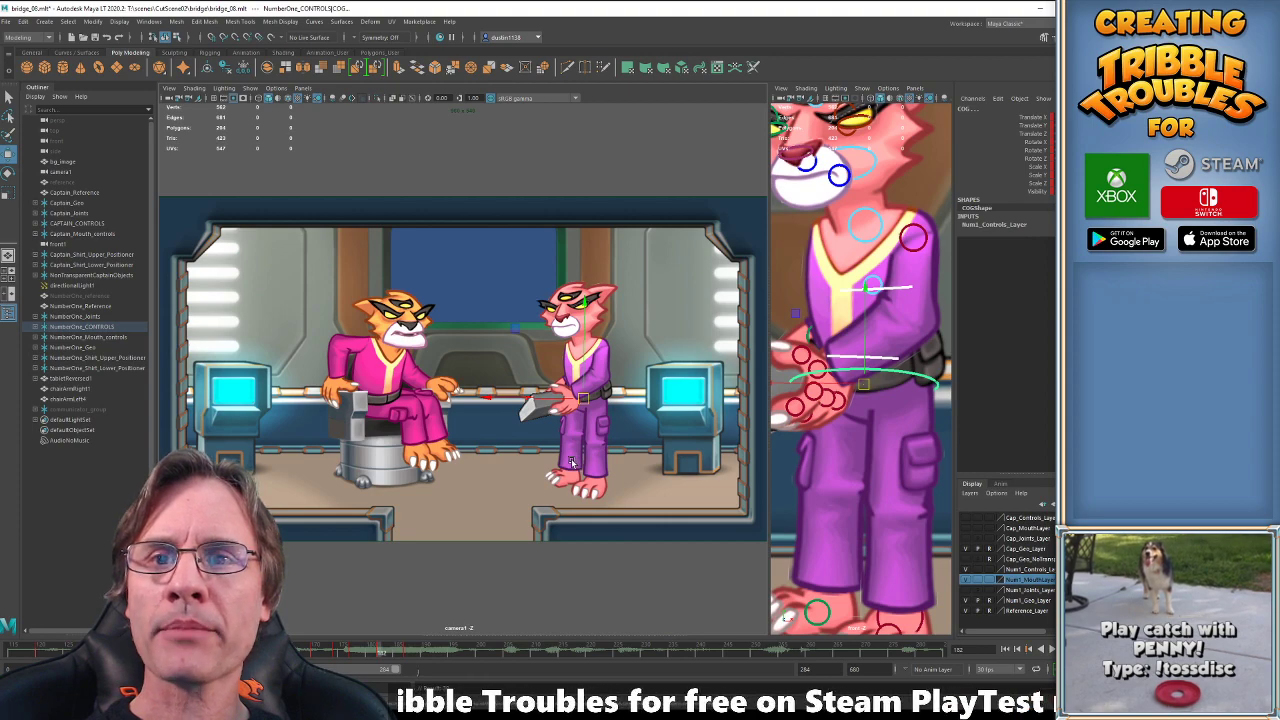
pyautogui.press(',')
pyautogui.press('e')
pyautogui.press(',')
pyautogui.press('.')
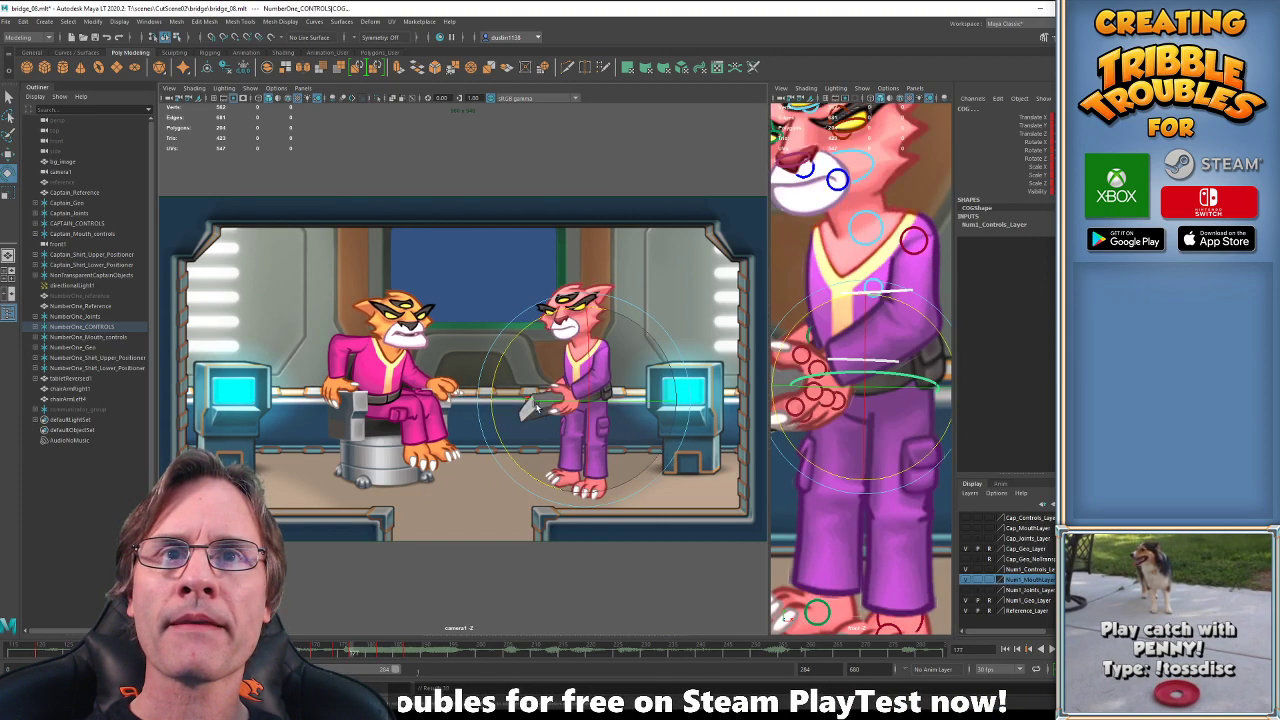
pyautogui.press('.')
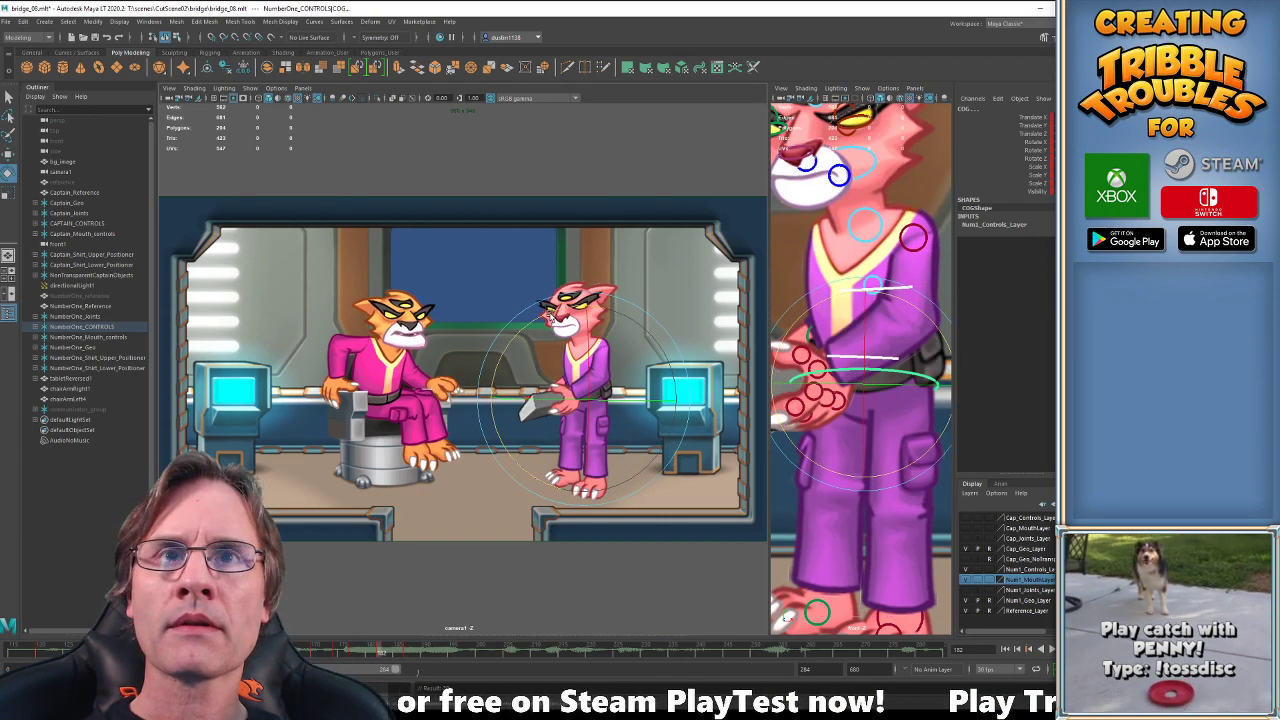
pyautogui.press('.')
pyautogui.press('.')
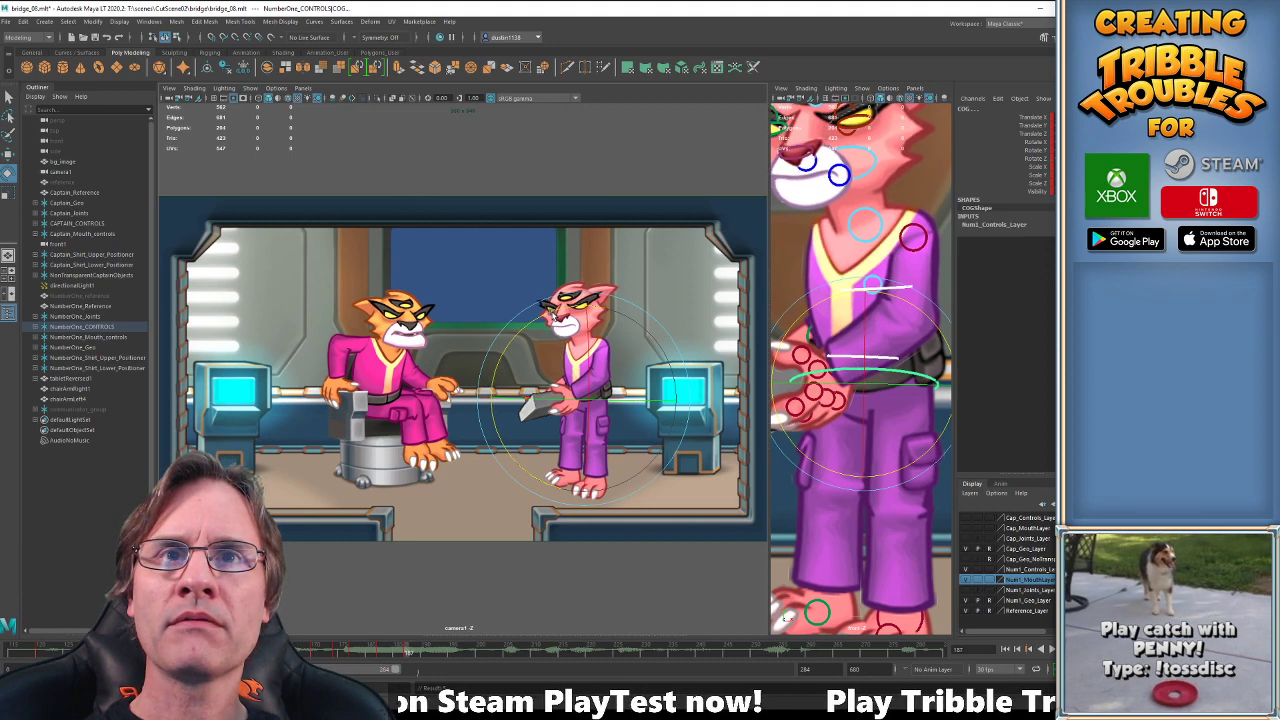
pyautogui.moveTo(552, 312); pyautogui.dragTo(557, 313)
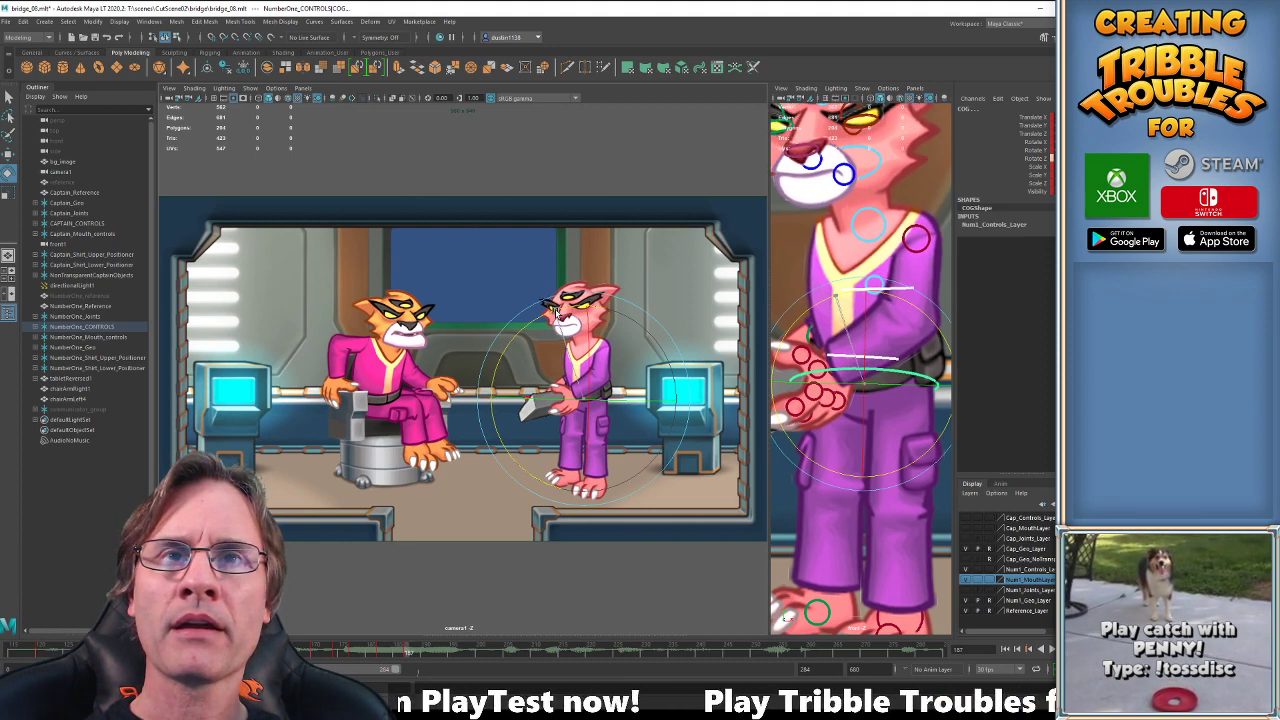
# Compare frames 182 and 187 and ease the backward rotation of the spine and COG slightly at frame 187.
pyautogui.press(',')
pyautogui.press(',')
pyautogui.press('.')
pyautogui.press('.')
pyautogui.press(',')
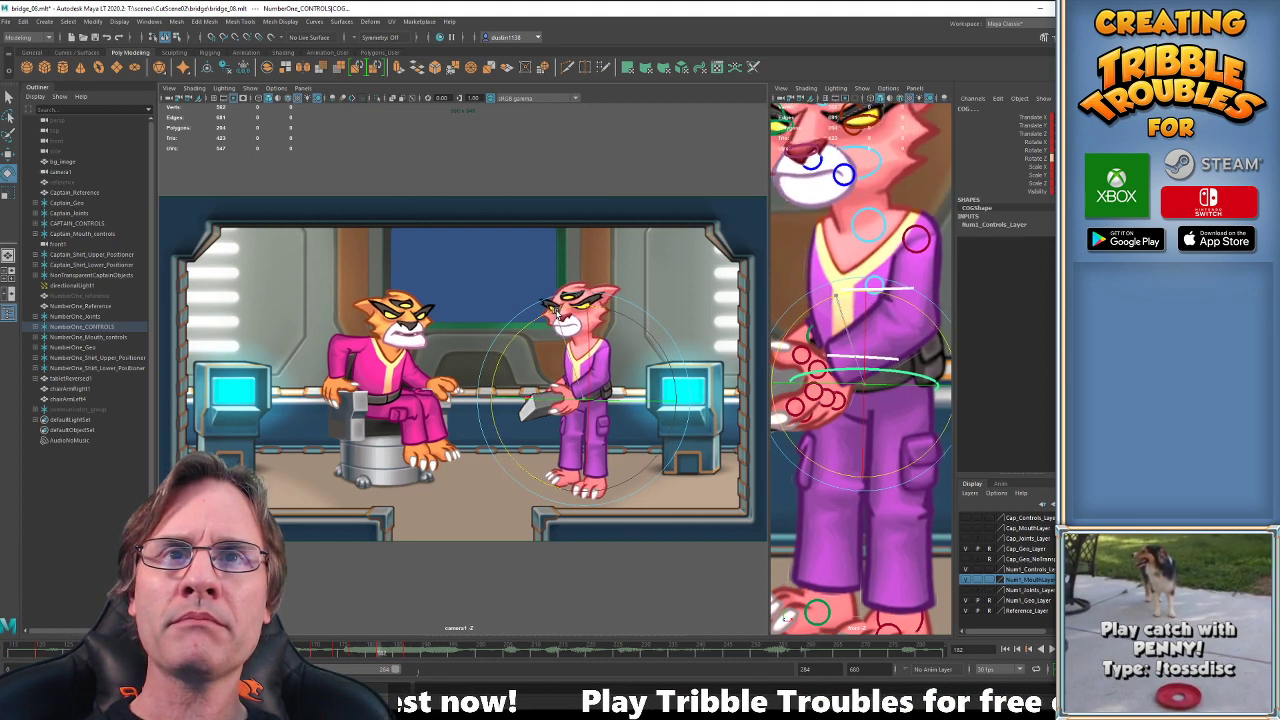
pyautogui.press('.')
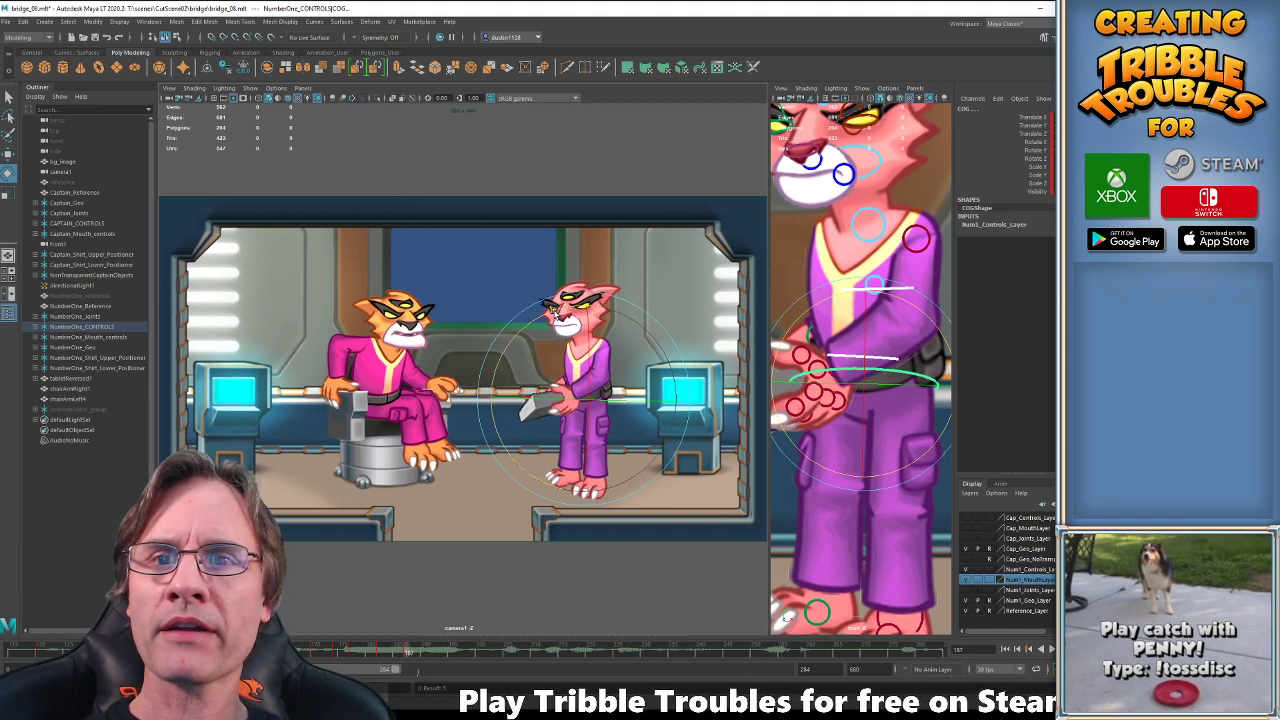
pyautogui.press(',')
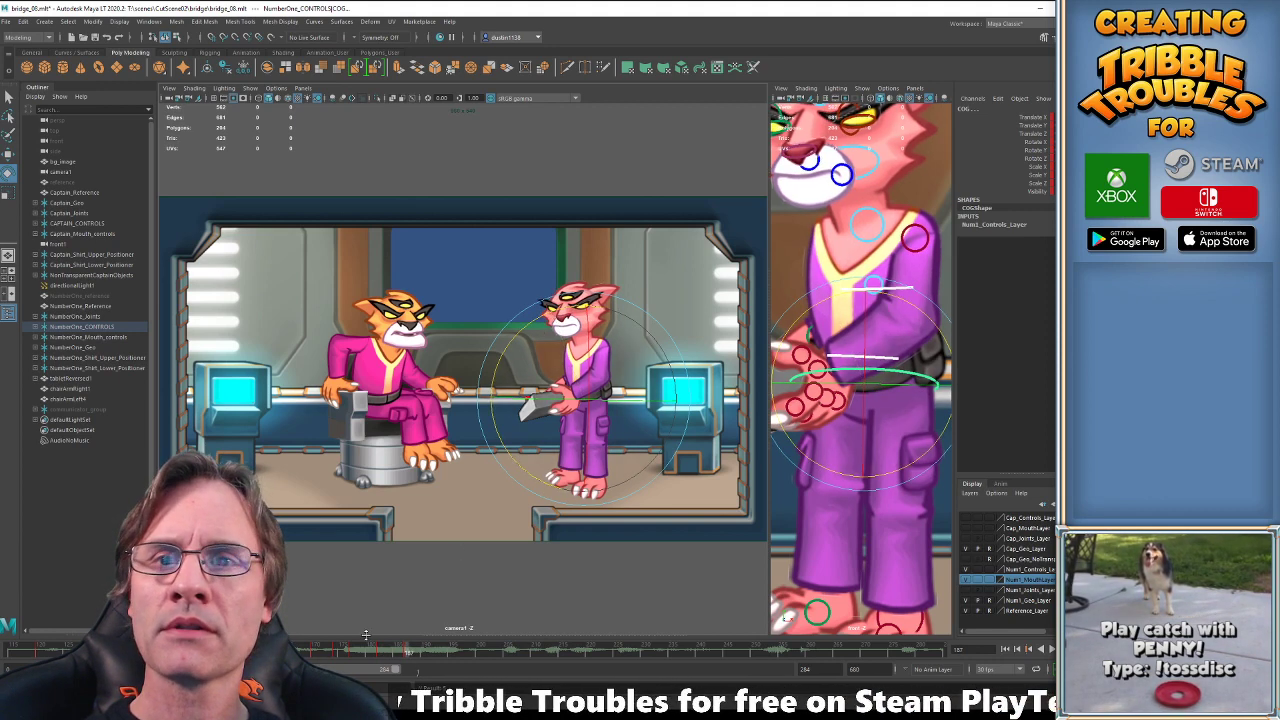
# Play back NumberOne's gesture to check the spine and COG motion into frame 187.
pyautogui.press(',')
pyautogui.press(',')
pyautogui.hotkey('alt', 'v')
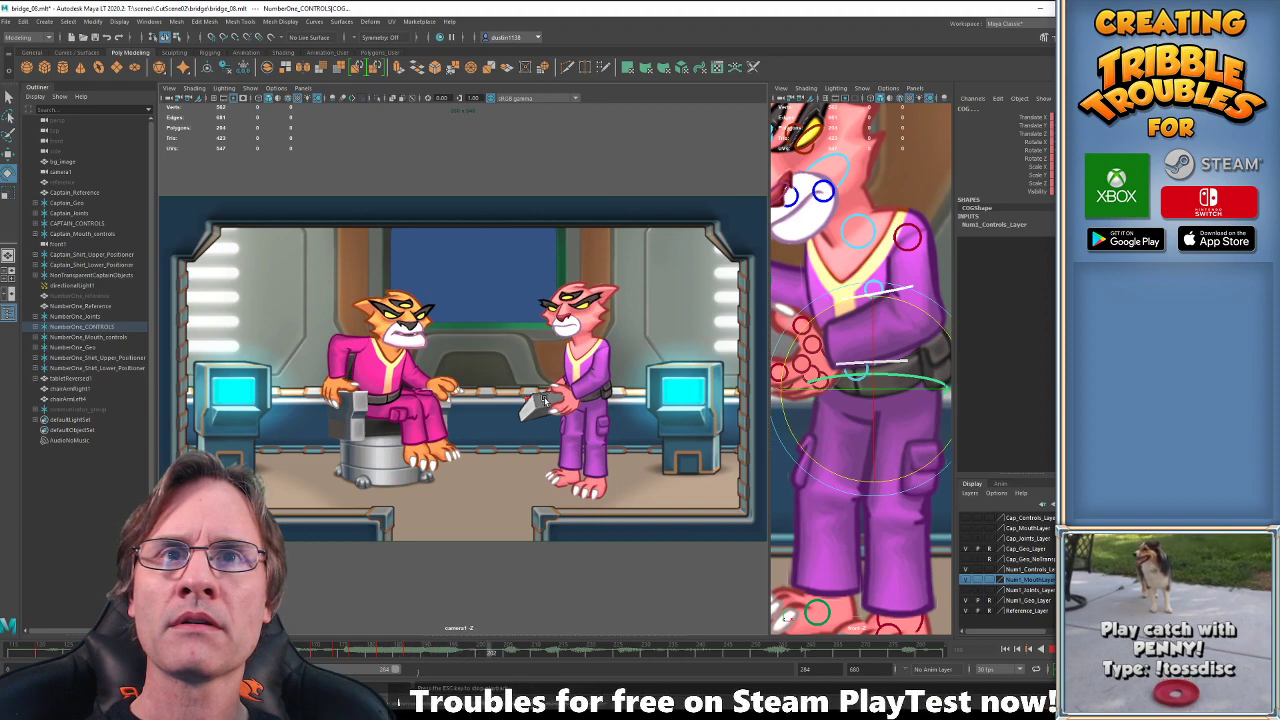
# Rotate NumberOne's neck control slightly at frame 187 and play back the gesture.
pyautogui.press('w')
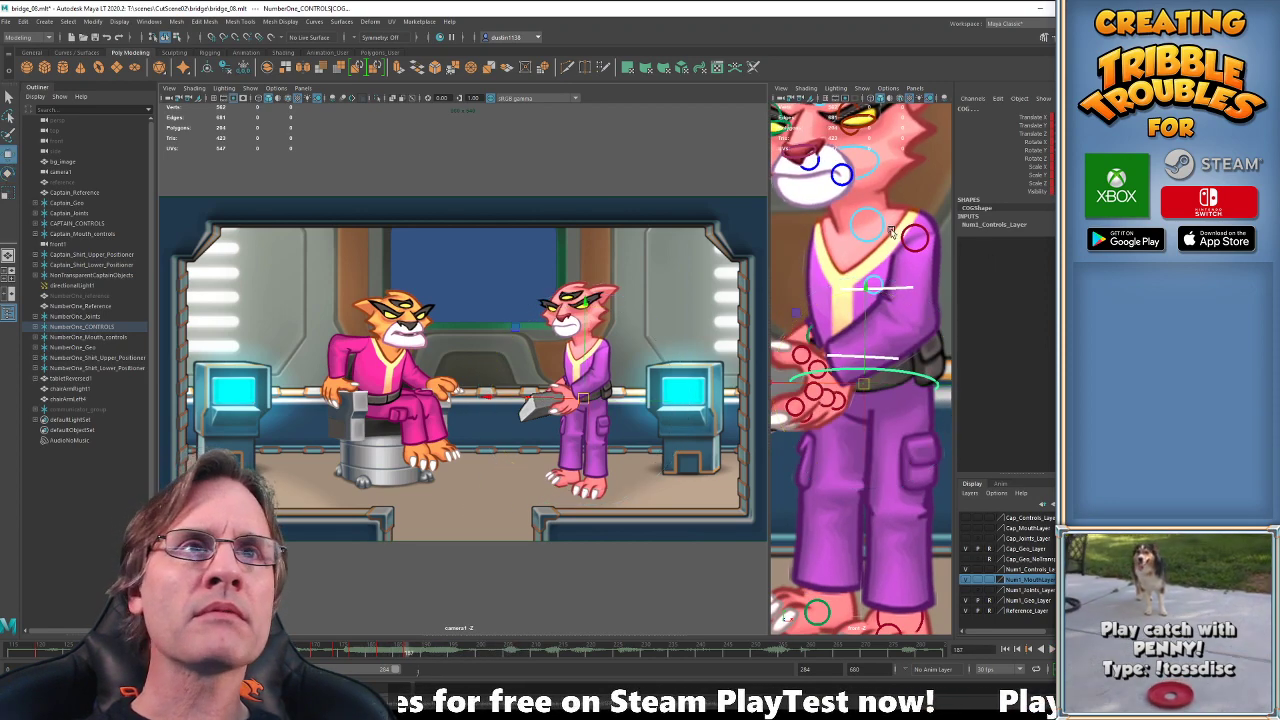
pyautogui.click(585, 362)
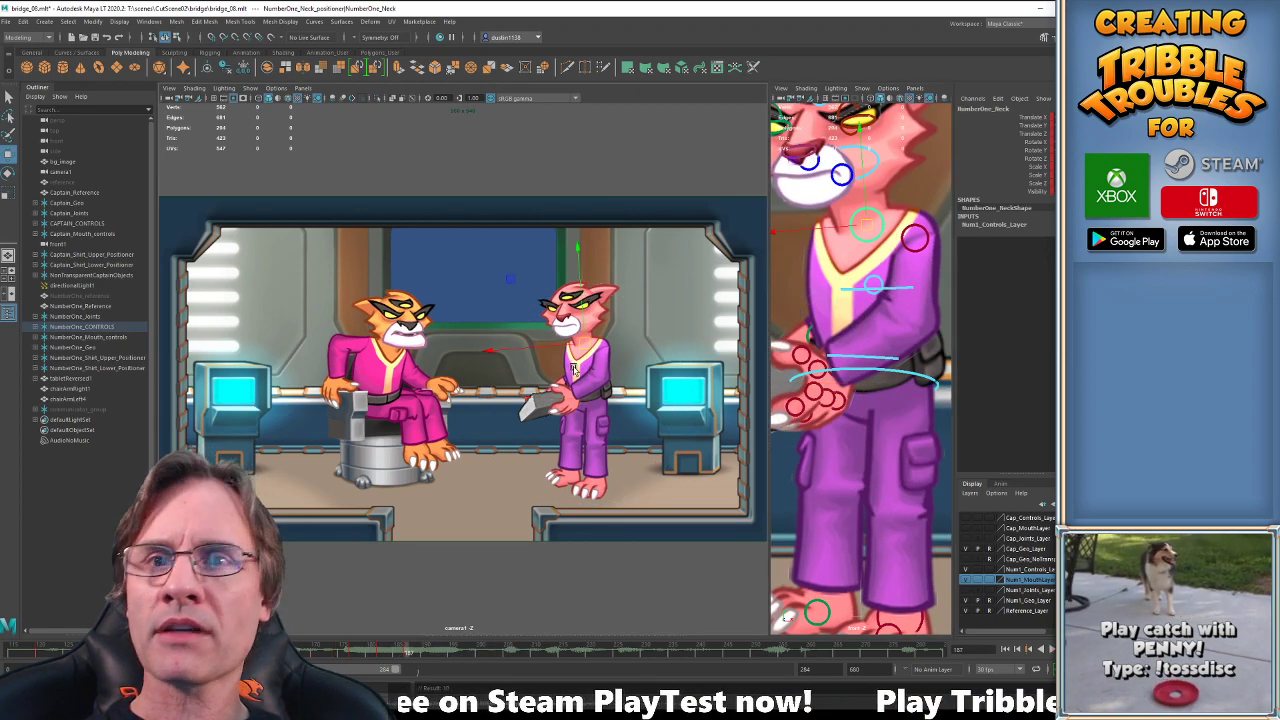
pyautogui.press('e')
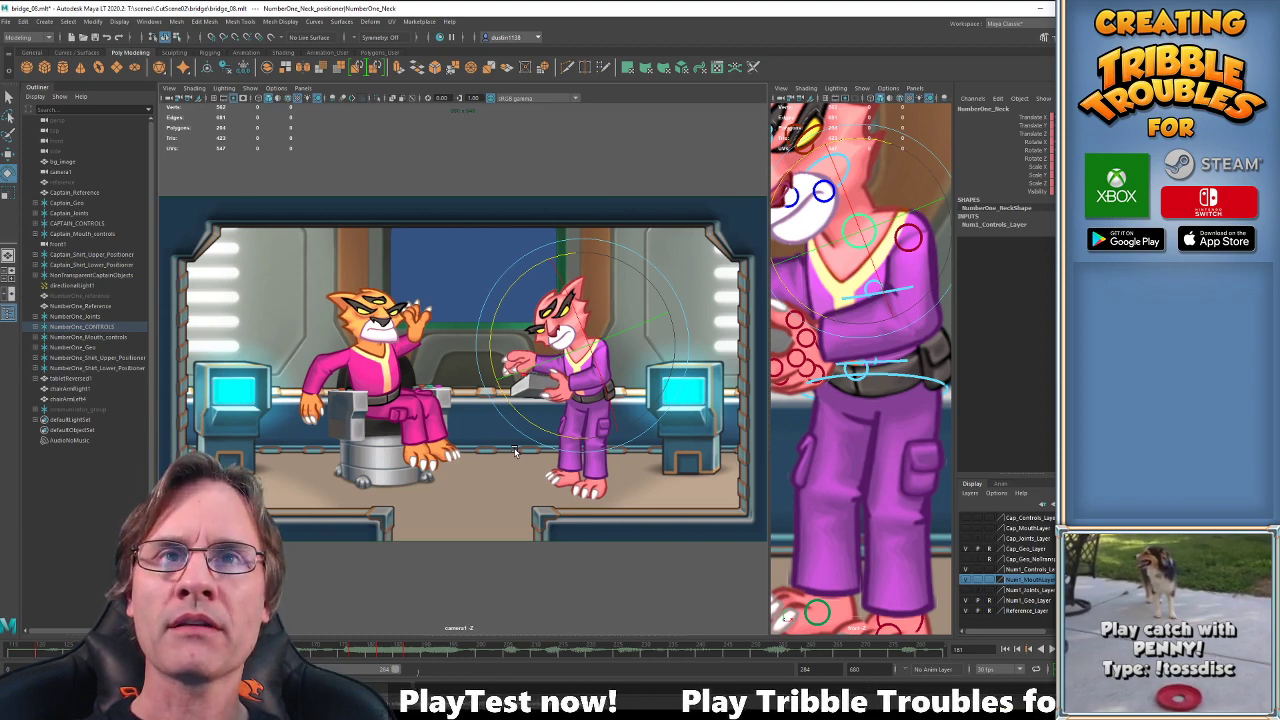
pyautogui.hotkey('alt', 'v')
pyautogui.hotkey('alt', 'v')
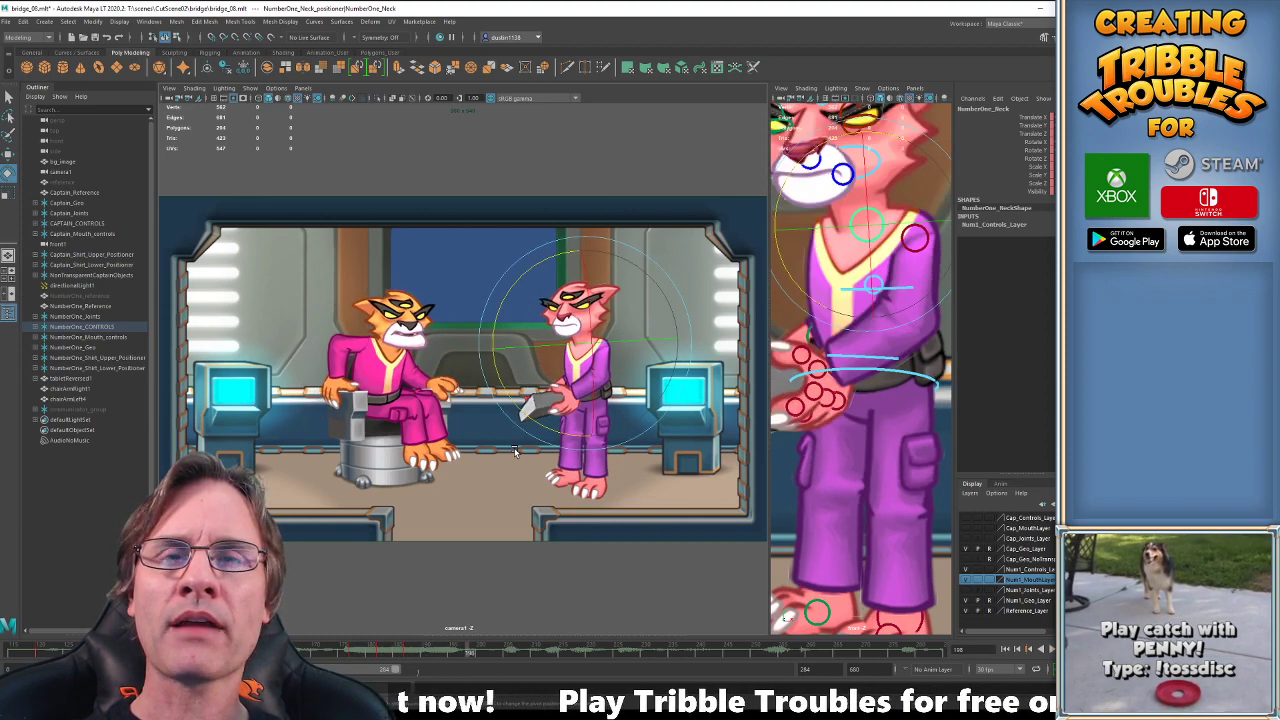
# Play back NumberOne's gesture to check the neck motion, select the right hand control and save the scene.
pyautogui.hotkey('alt', 'v')
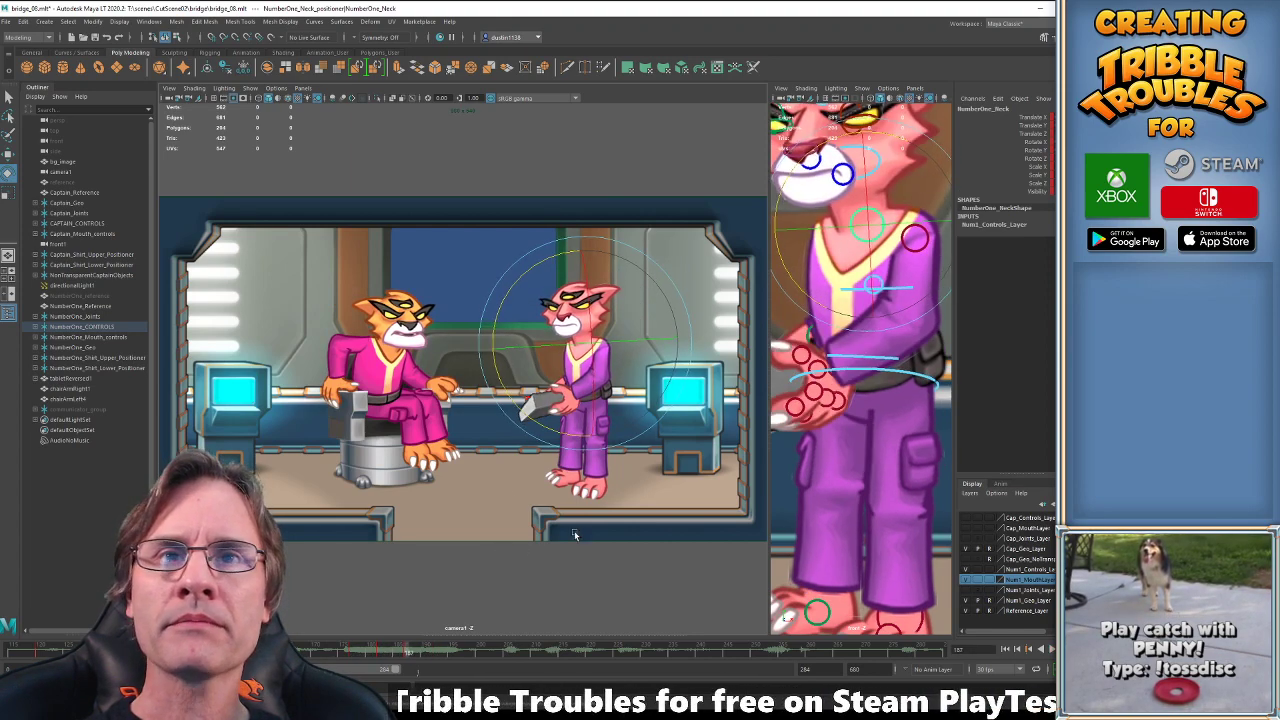
pyautogui.hotkey('alt', 'v')
pyautogui.click(836, 376)
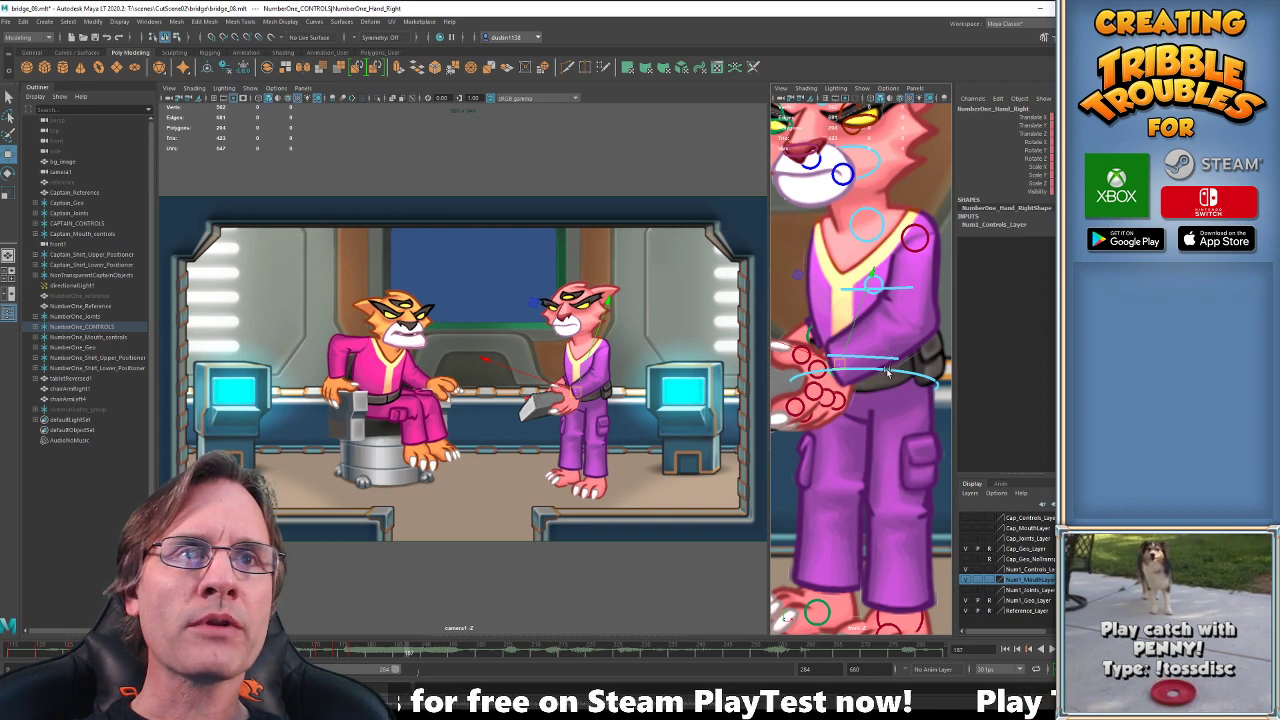
pyautogui.hotkey('ctrl', 's')
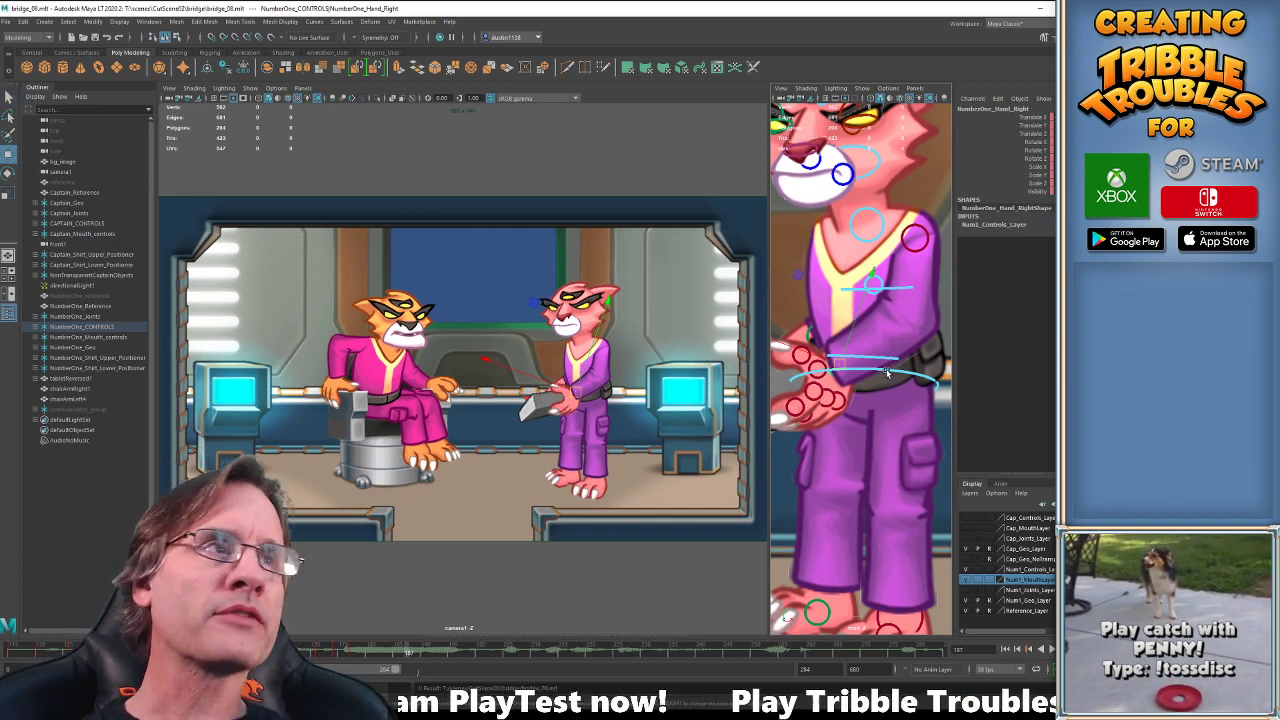
# Compare NumberOne's COG and right hand poses on the keyed frames 177, 182 and 187.
pyautogui.click(886, 372)
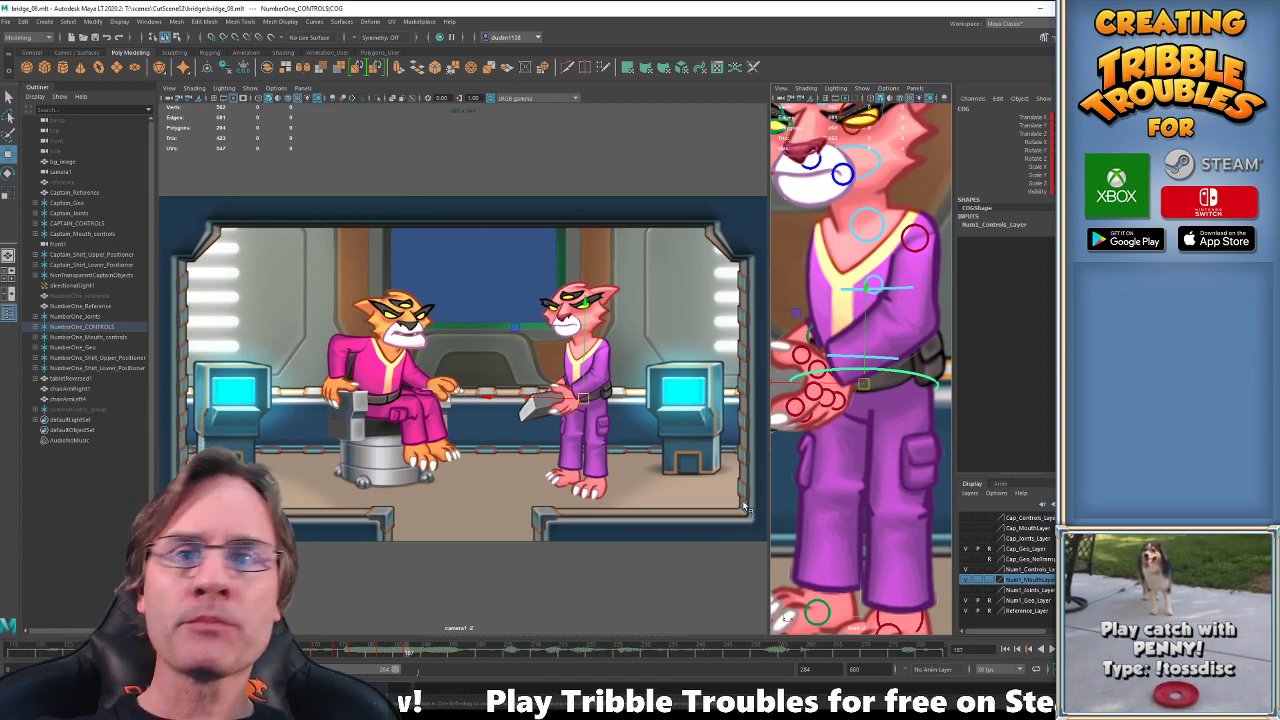
pyautogui.moveTo(404, 650)
pyautogui.mouseDown()
pyautogui.moveTo(380, 650)
pyautogui.moveTo(408, 651)
pyautogui.mouseUp()
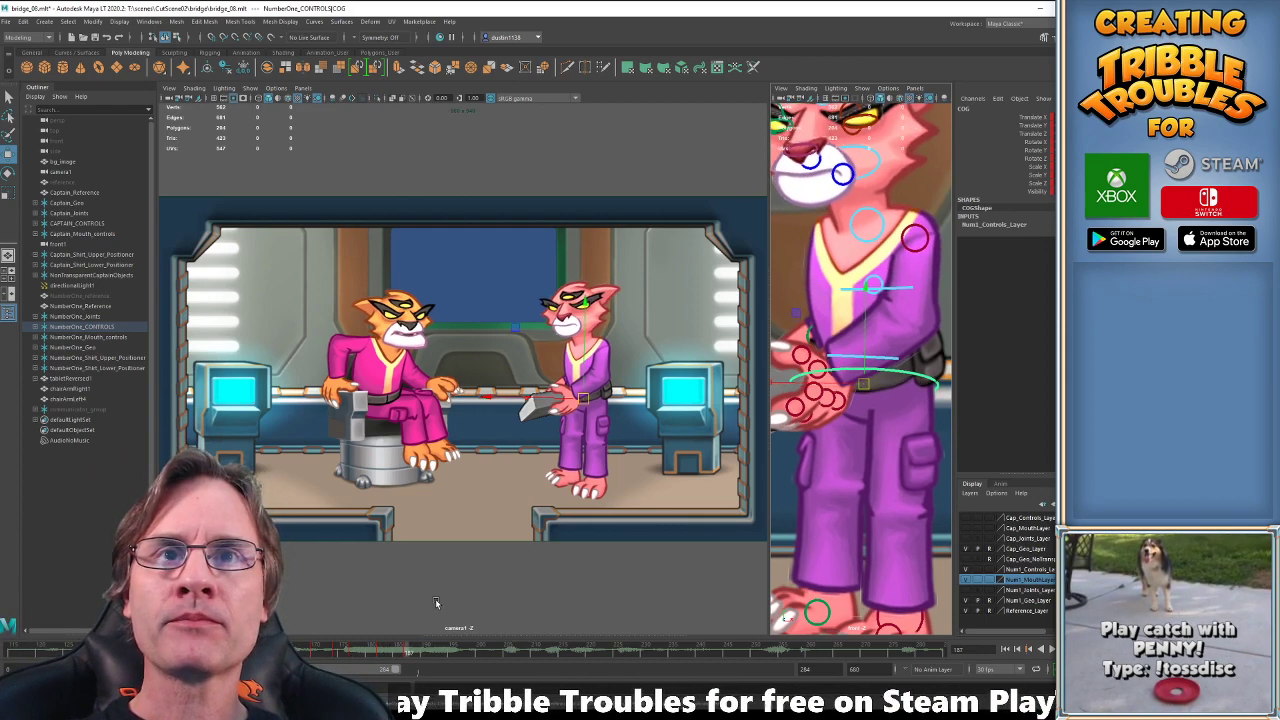
pyautogui.click(843, 378)
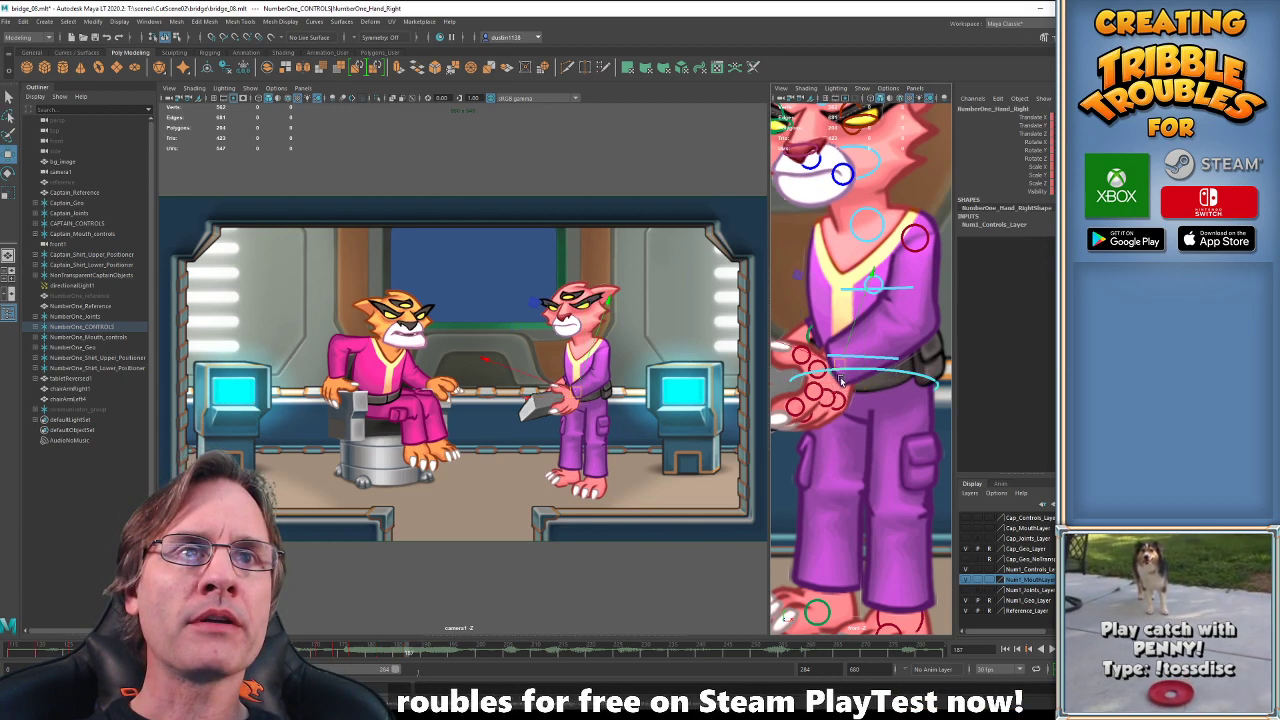
pyautogui.click(914, 376)
pyautogui.press(',')
pyautogui.press(',')
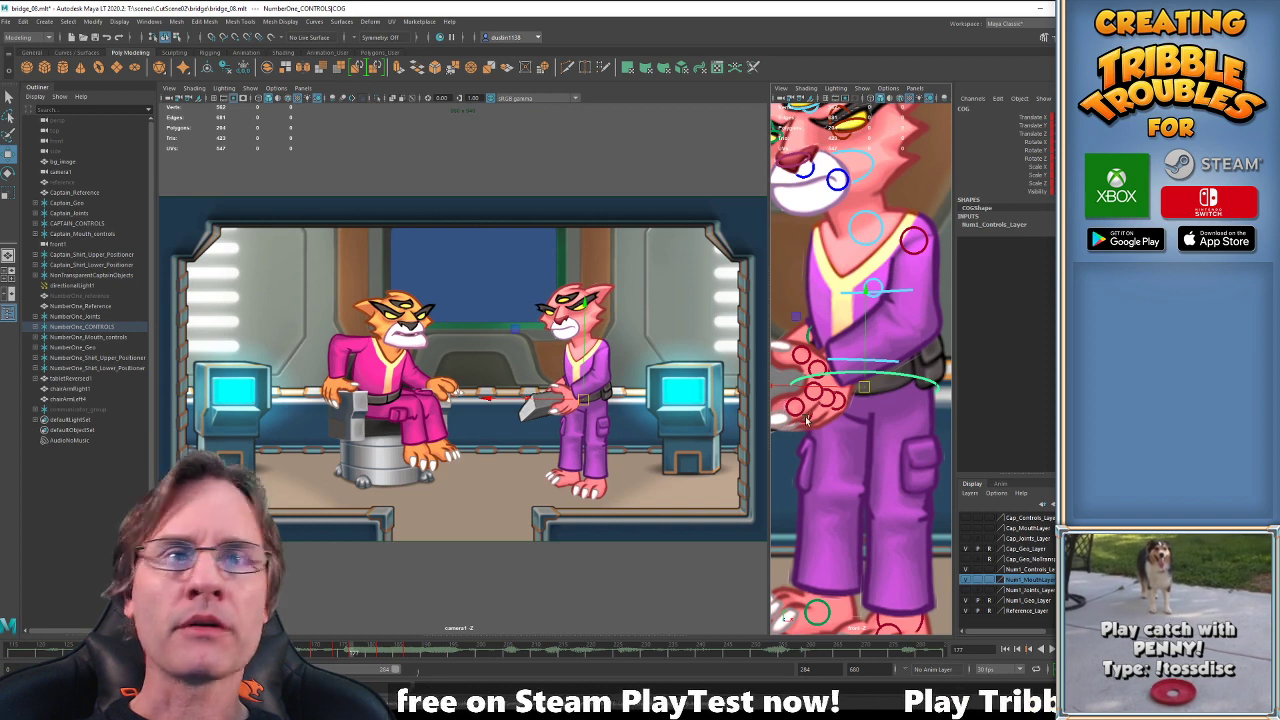
pyautogui.click(843, 378)
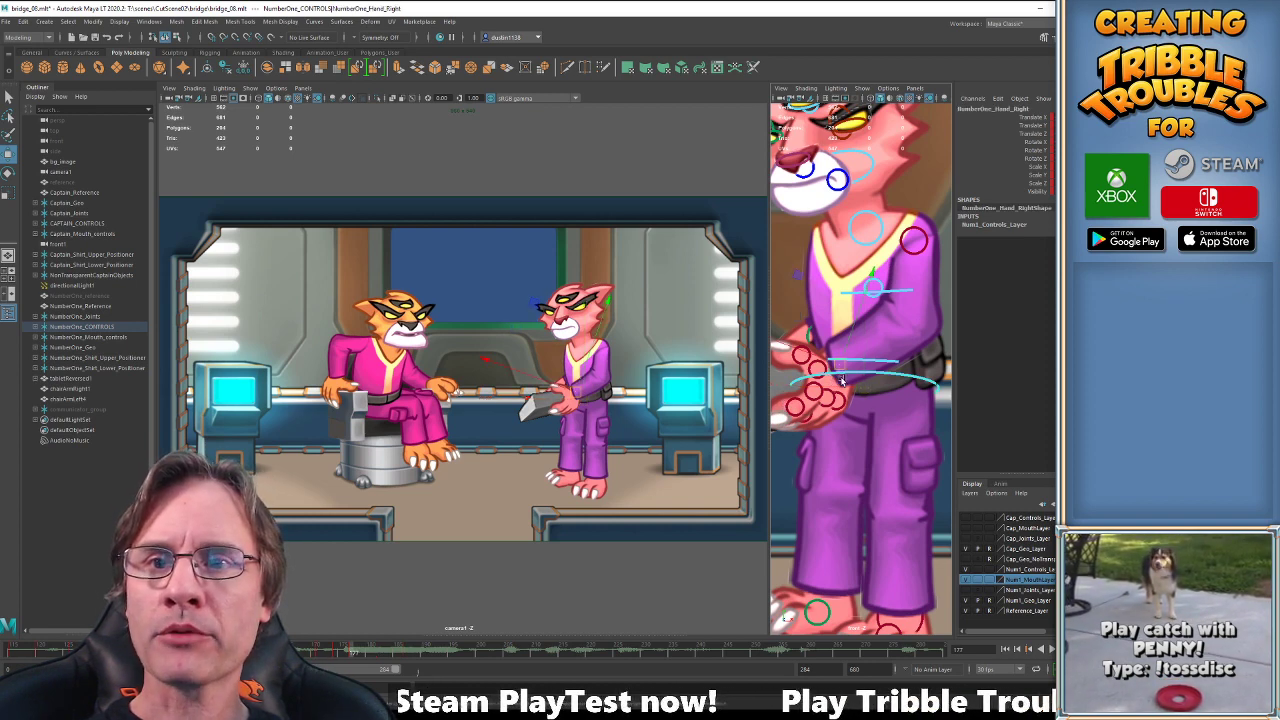
pyautogui.click(897, 376)
pyautogui.press('.')
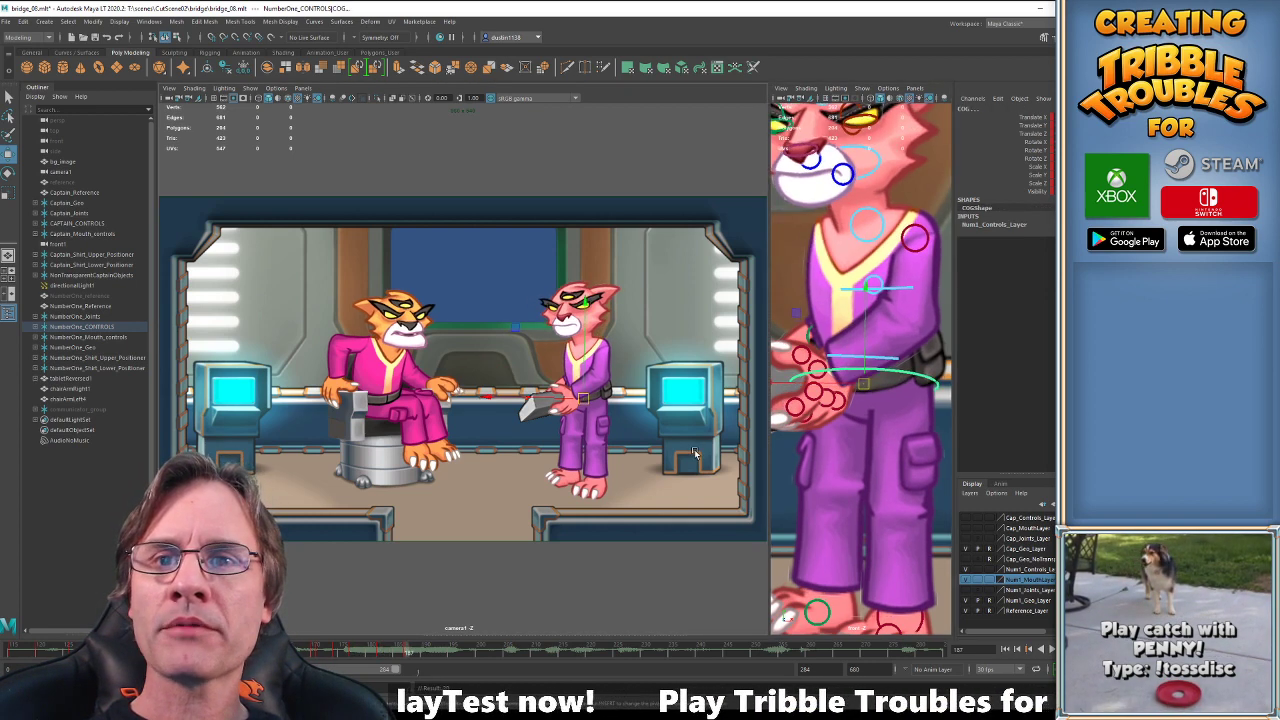
pyautogui.press(',')
pyautogui.press(',')
pyautogui.press('.')
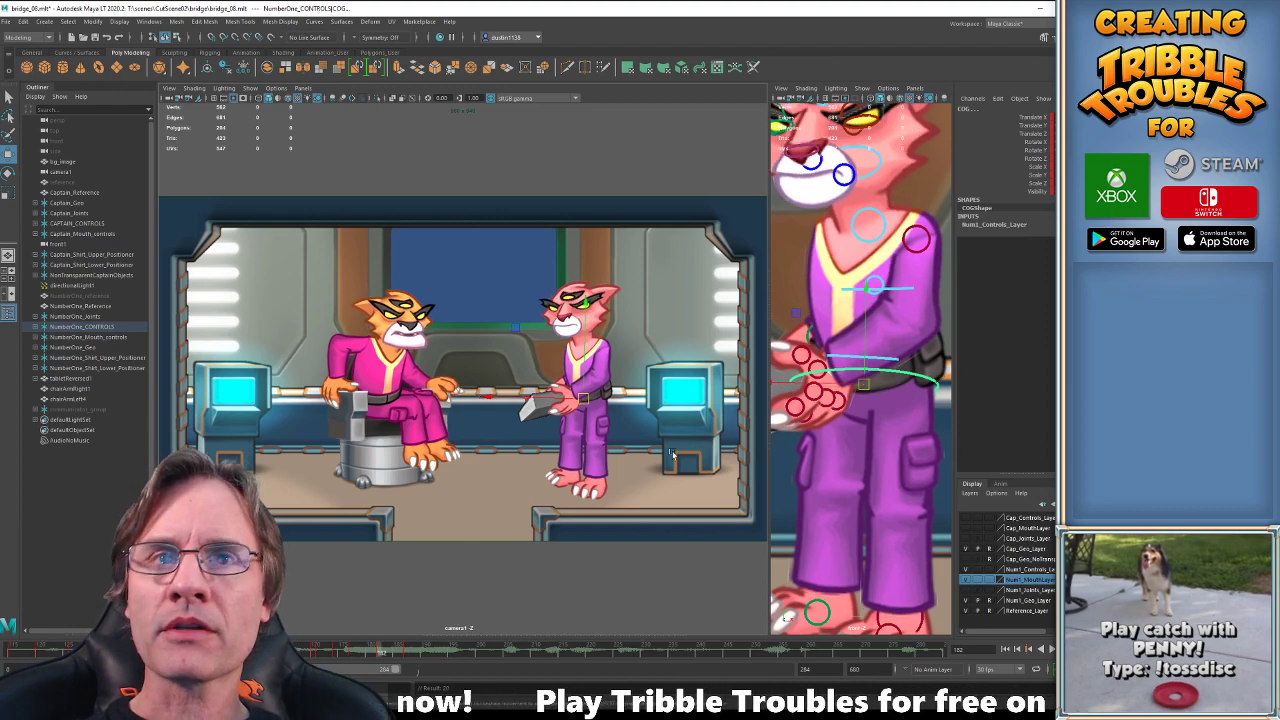
# Rotate NumberOne's right hand control at frame 182 so the hand and tablet tilt slightly downward.
pyautogui.click(835, 375)
pyautogui.press(',')
pyautogui.press(',')
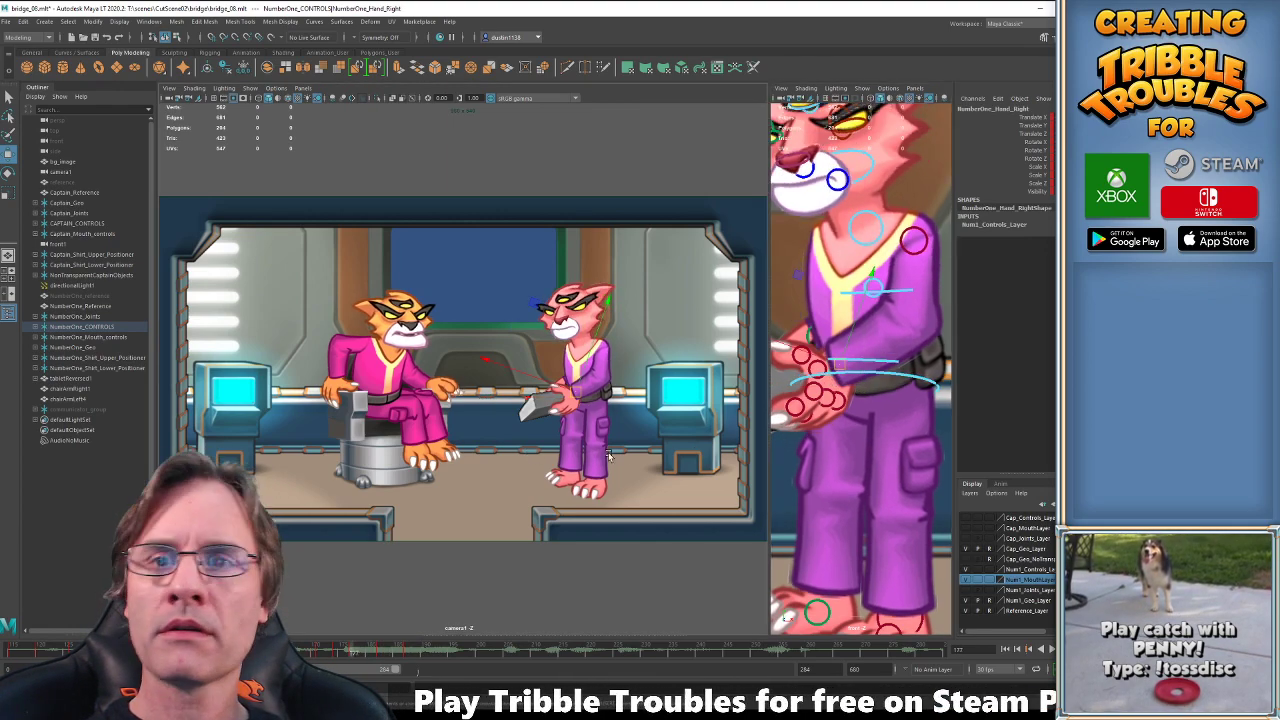
pyautogui.press('.')
pyautogui.press('.')
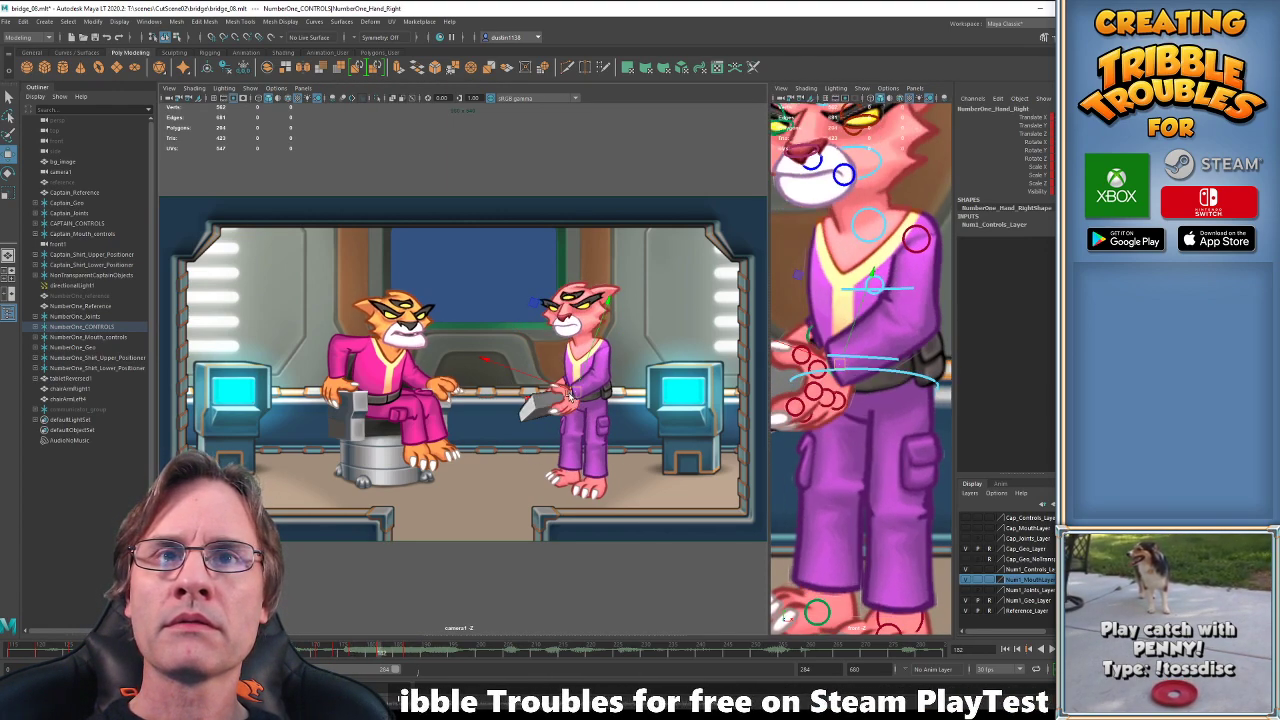
pyautogui.press('e')
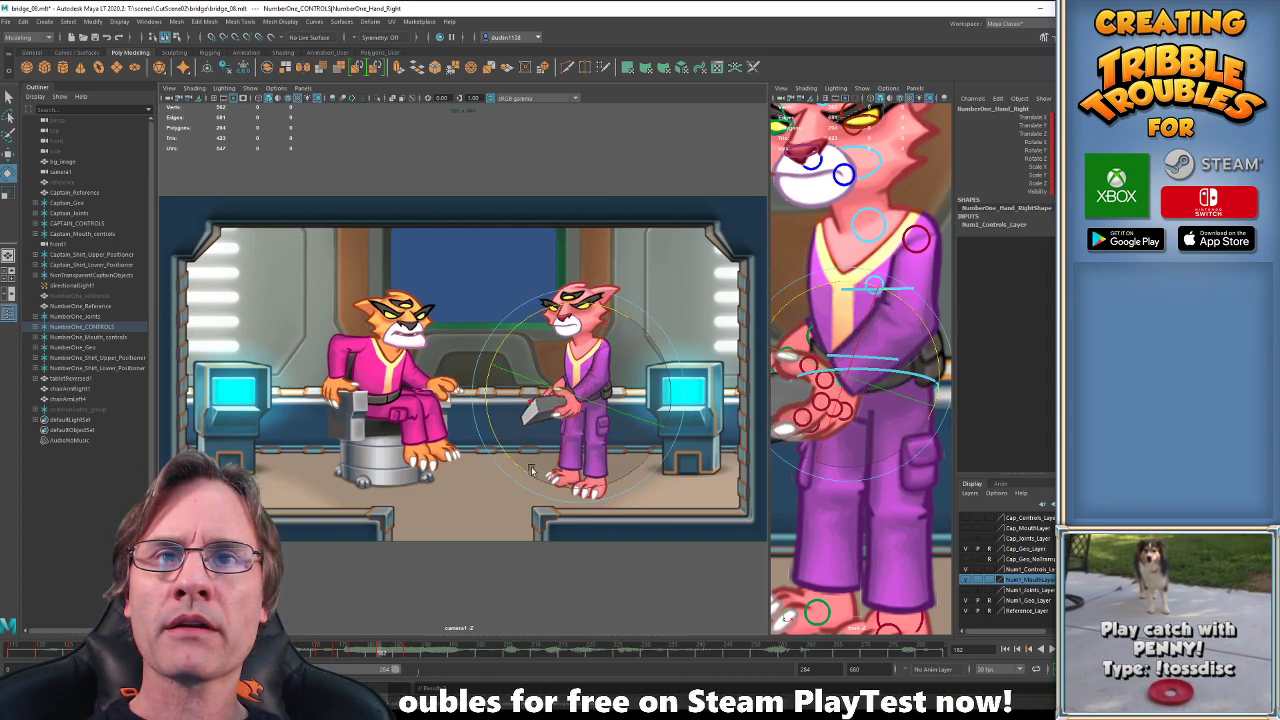
pyautogui.press('.')
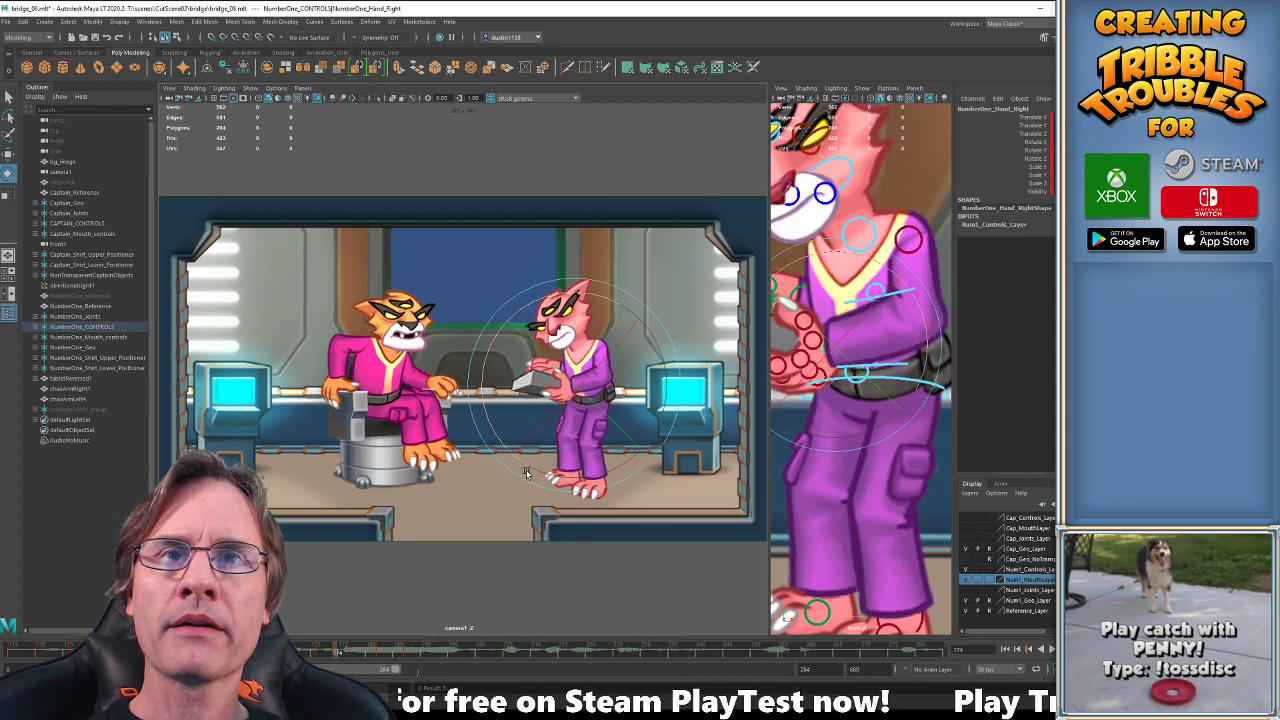
# Fine-tune the rotation of NumberOne's right hand at frame 187 and compare it with the preceding keys.
pyautogui.press('.')
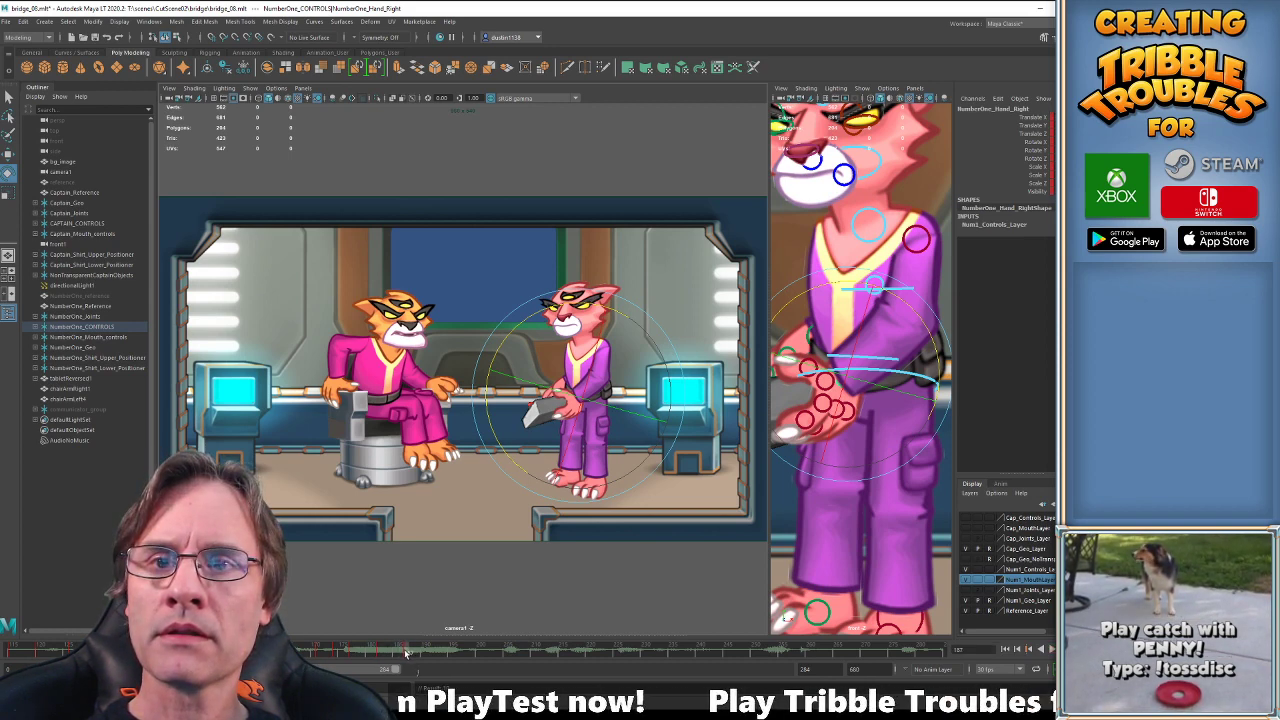
pyautogui.press('.')
pyautogui.moveTo(524, 467); pyautogui.dragTo(536, 470)
pyautogui.press('.')
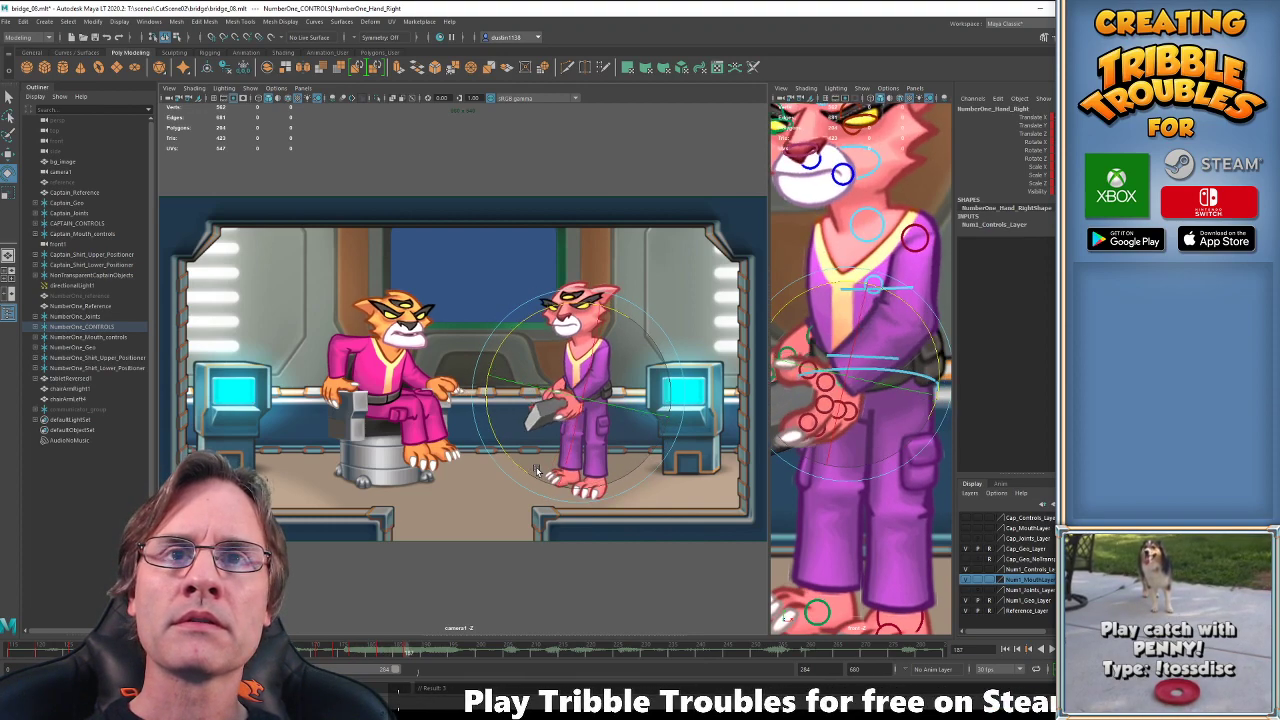
pyautogui.moveTo(528, 471); pyautogui.dragTo(519, 467)
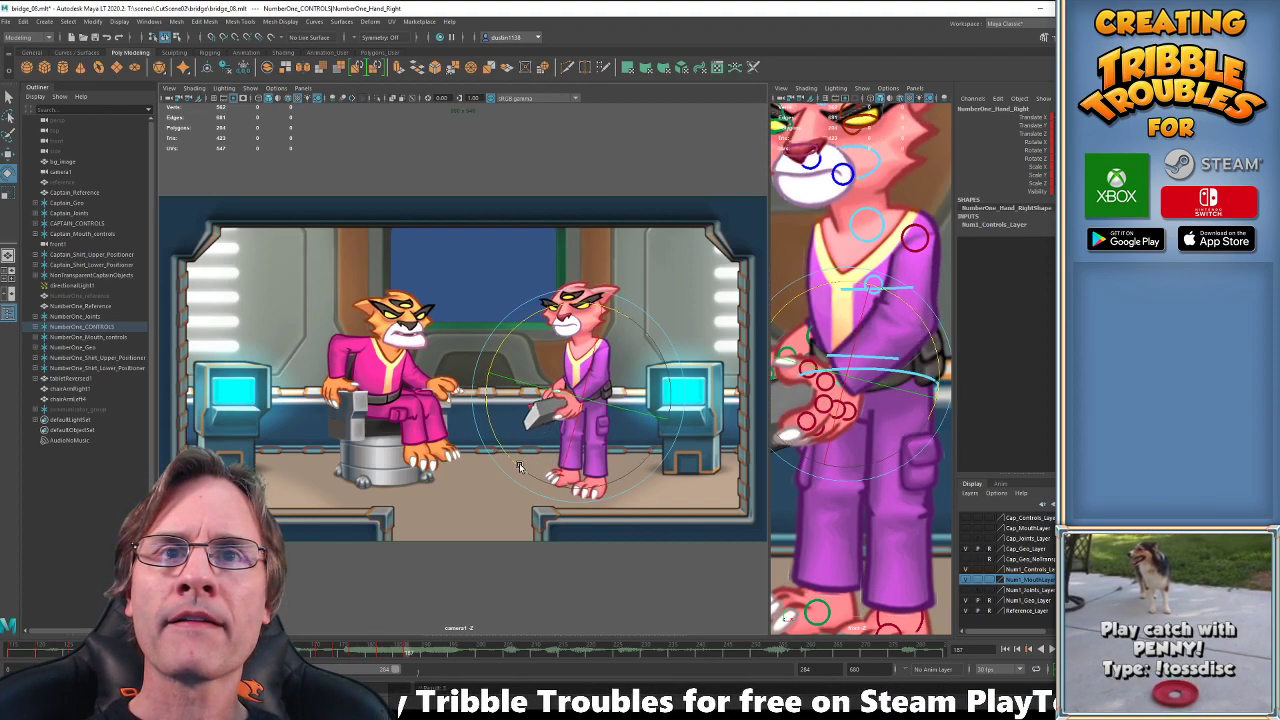
pyautogui.press(',')
pyautogui.press(',')
pyautogui.press('.')
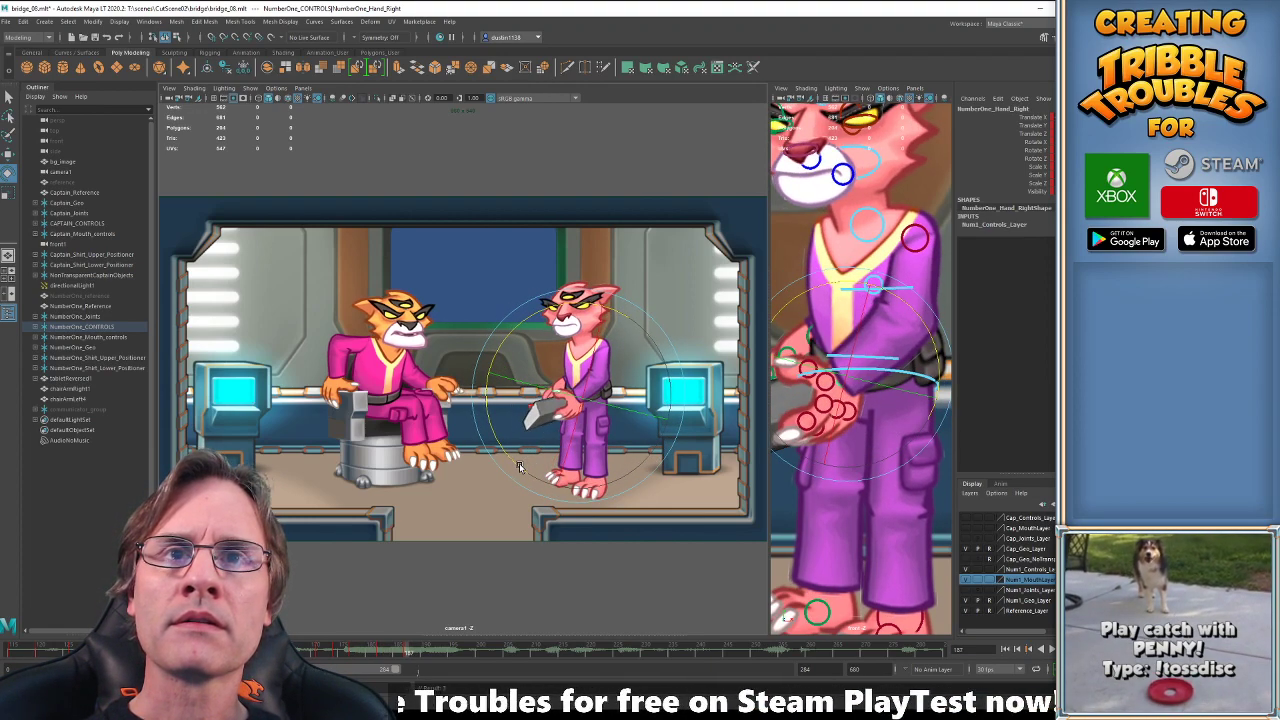
# Move NumberOne's left hand control slightly down at frame 182 and rotate it to follow the tablet.
pyautogui.press('w')
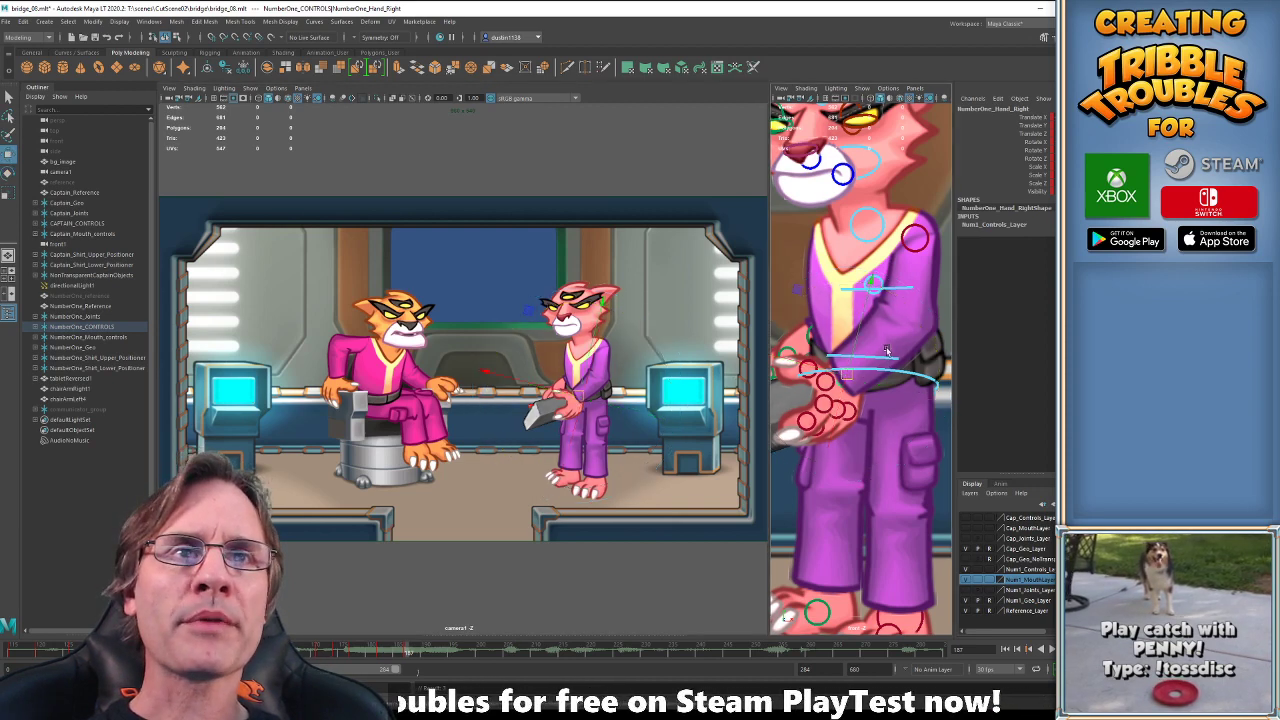
pyautogui.click(808, 337)
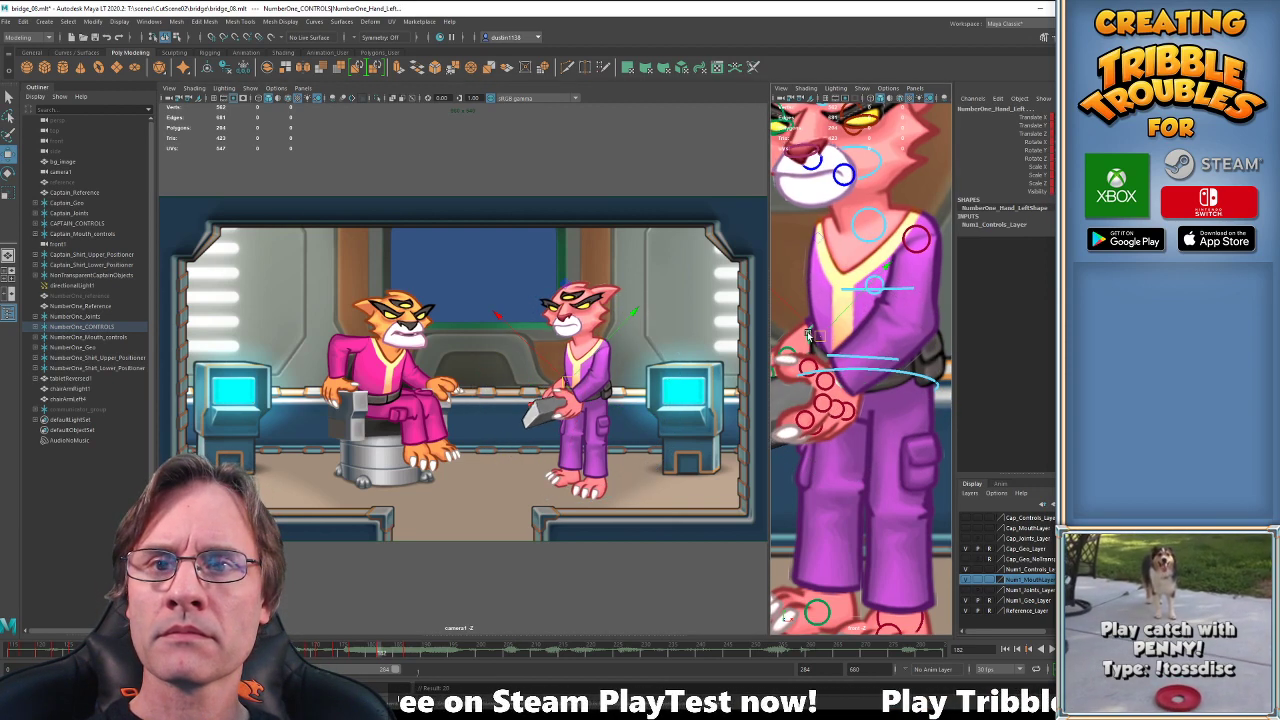
pyautogui.click(793, 329)
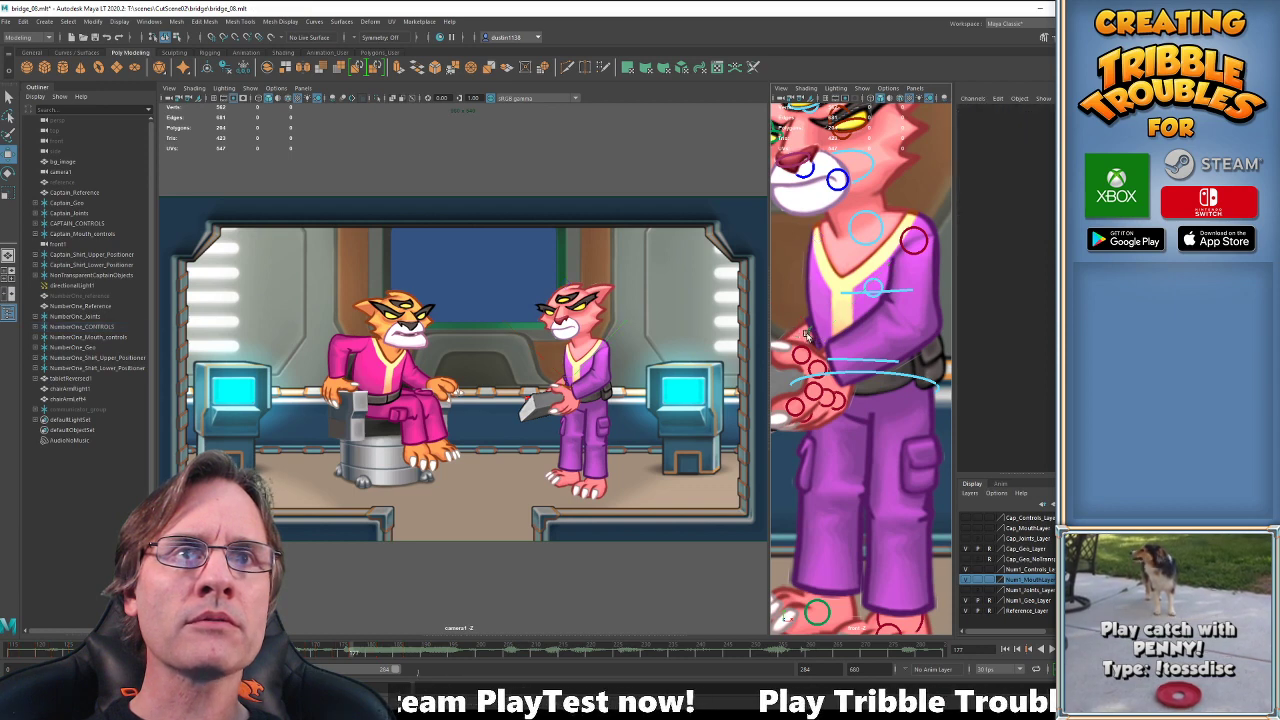
pyautogui.click(808, 335)
pyautogui.press('.')
pyautogui.press('.')
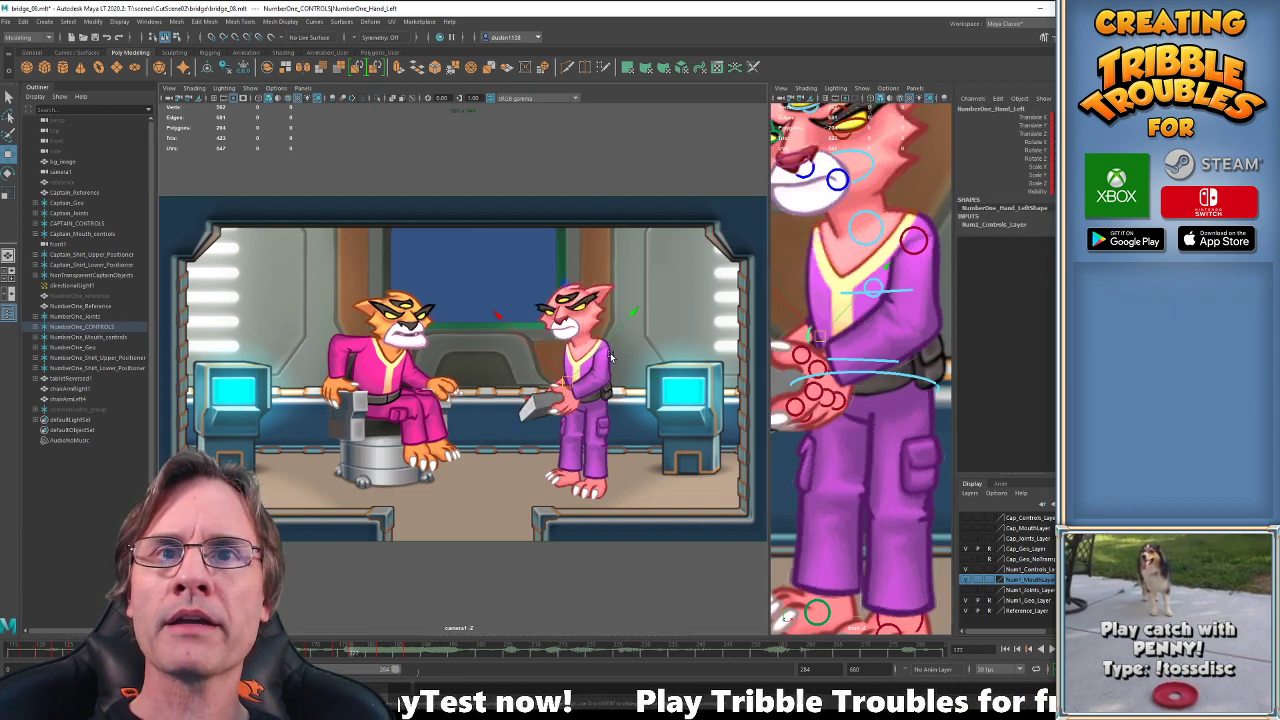
pyautogui.moveTo(571, 381); pyautogui.dragTo(573, 387)
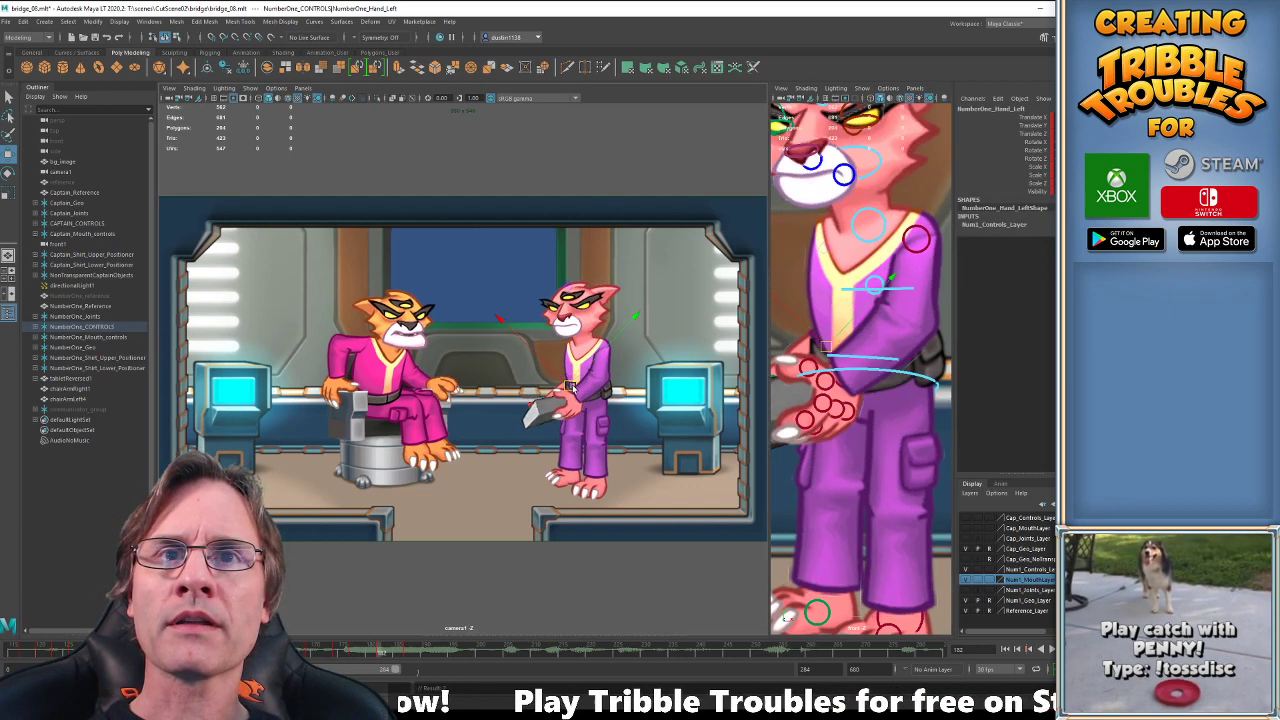
pyautogui.press('e')
pyautogui.moveTo(530, 470); pyautogui.dragTo(536, 471)
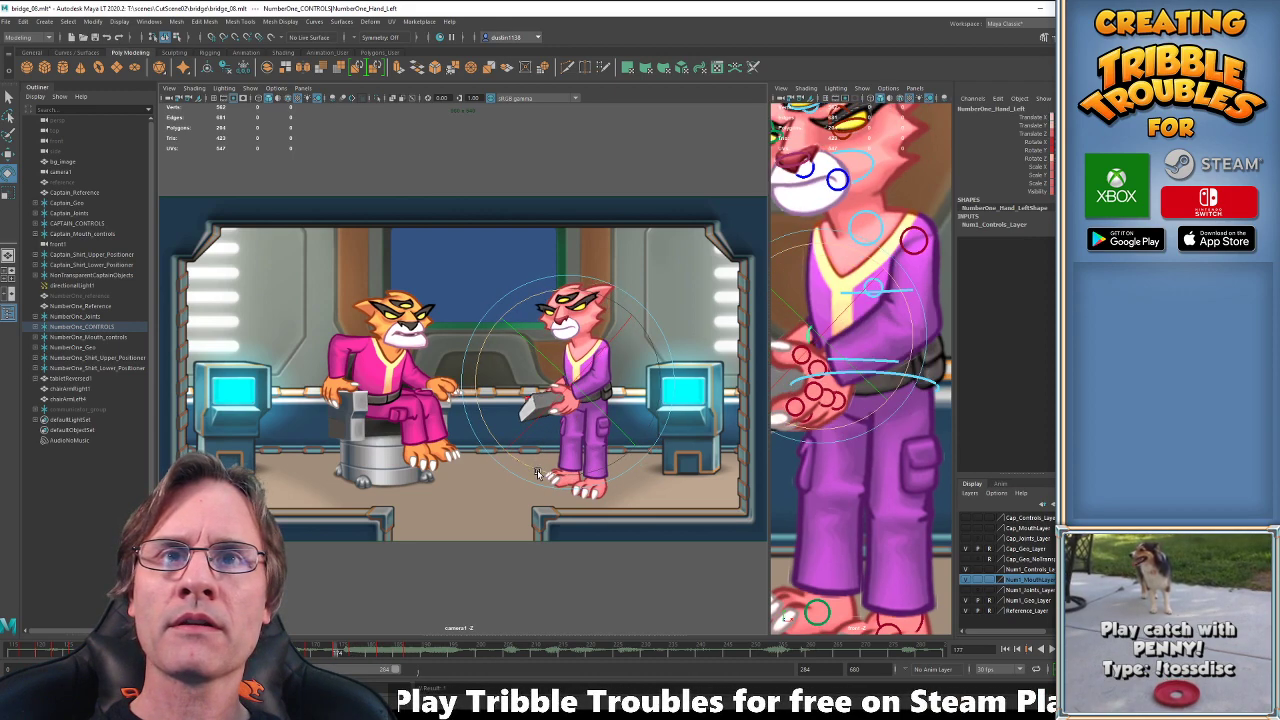
# Step through NumberOne's keys around frames 174 to 182 to check how the left hand follows the tablet.
pyautogui.press('.')
pyautogui.press('.')
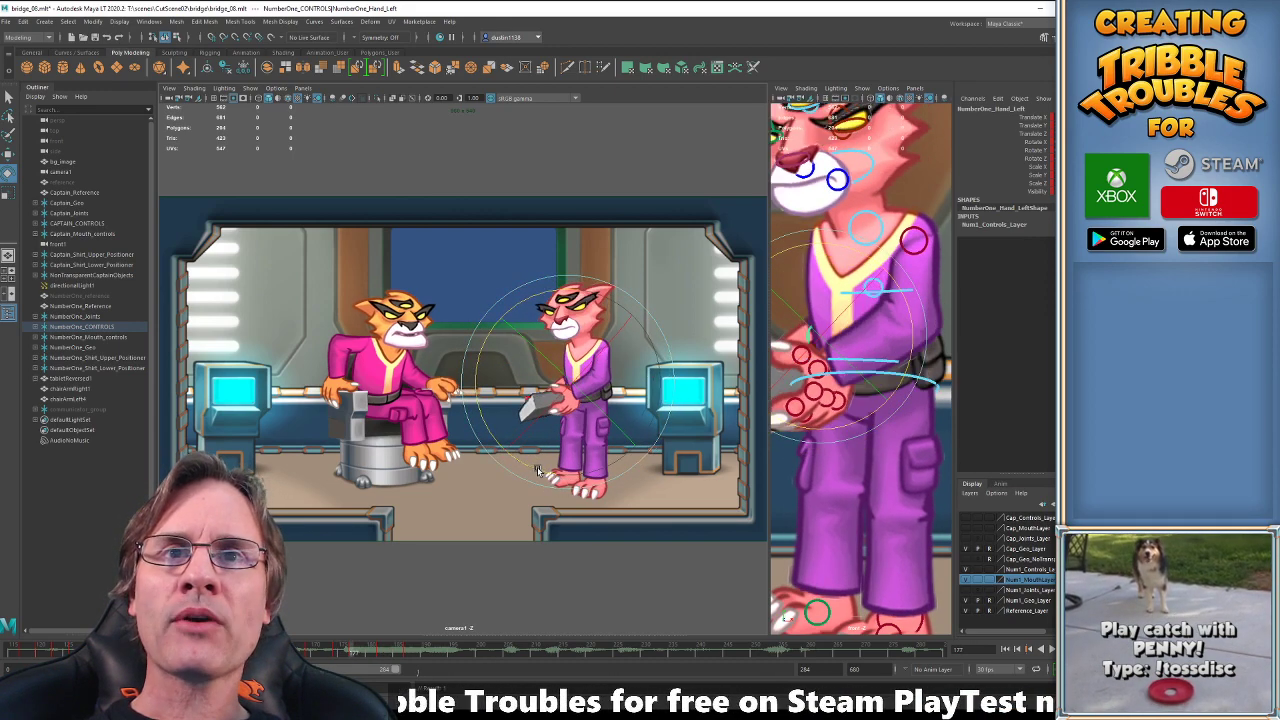
pyautogui.press('.')
pyautogui.press('.')
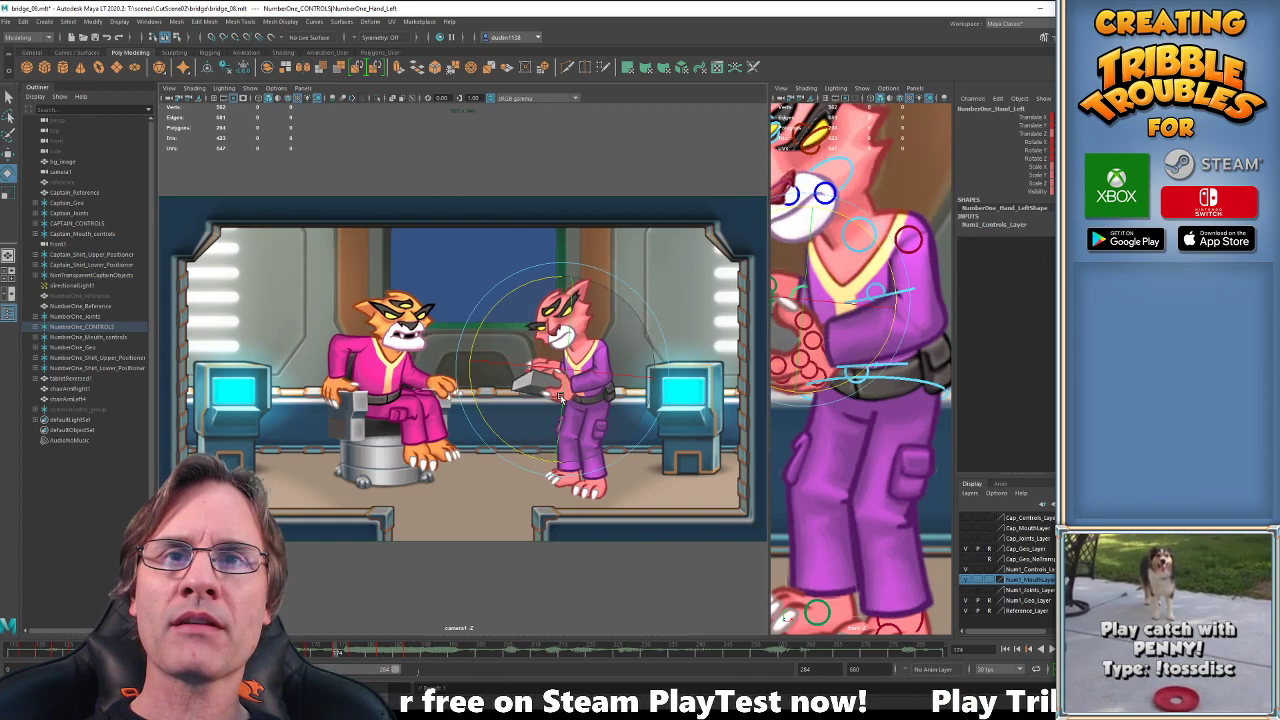
pyautogui.press('.')
pyautogui.press('.')
pyautogui.press('.')
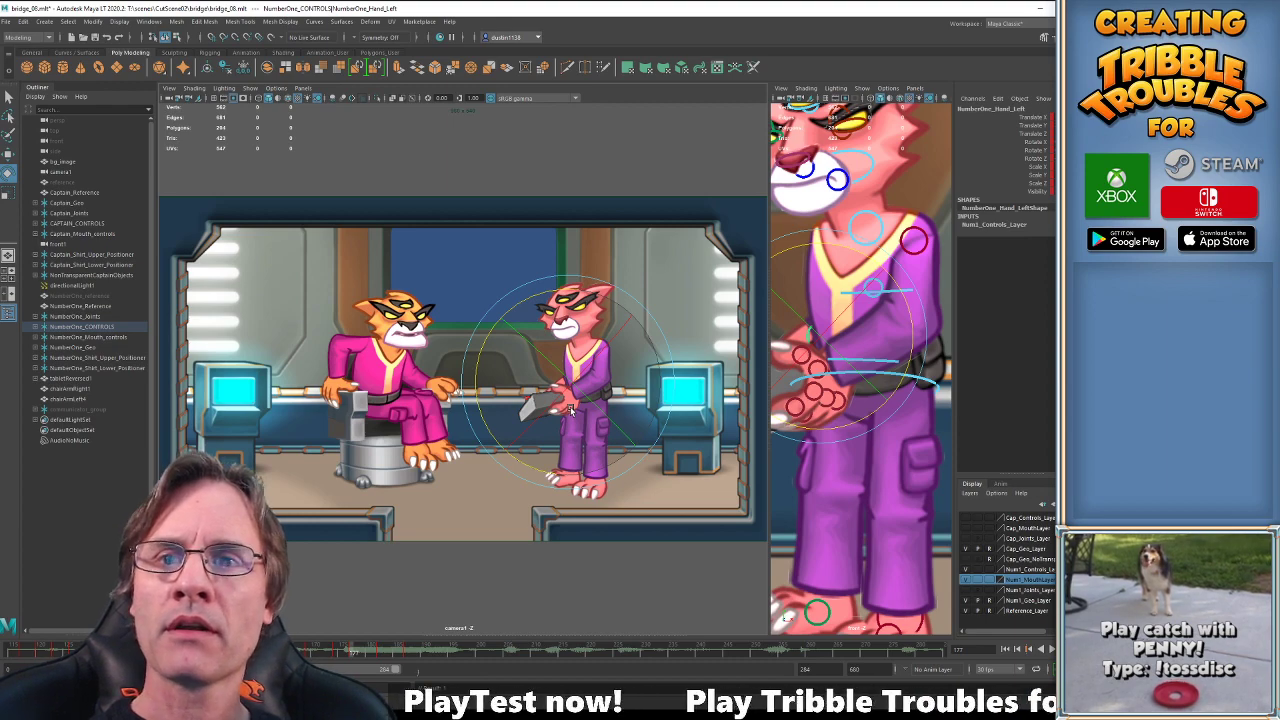
pyautogui.press('.')
pyautogui.press('.')
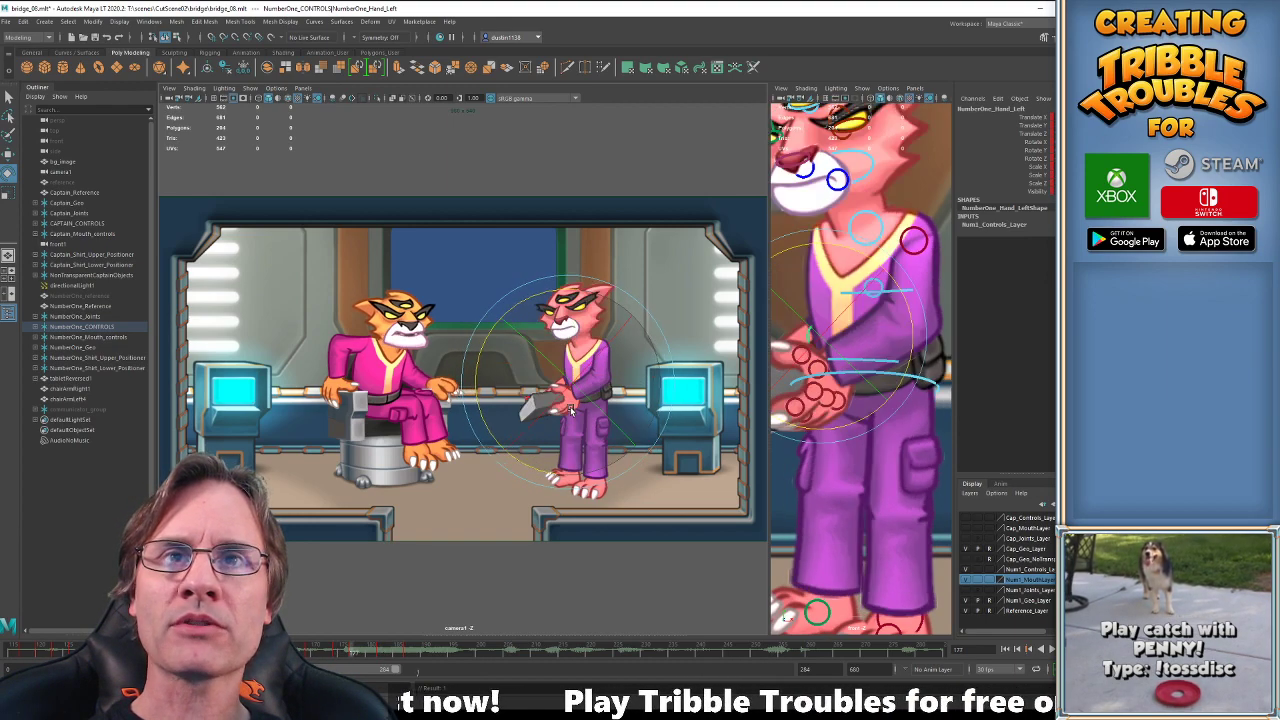
pyautogui.press('.')
pyautogui.press('.')
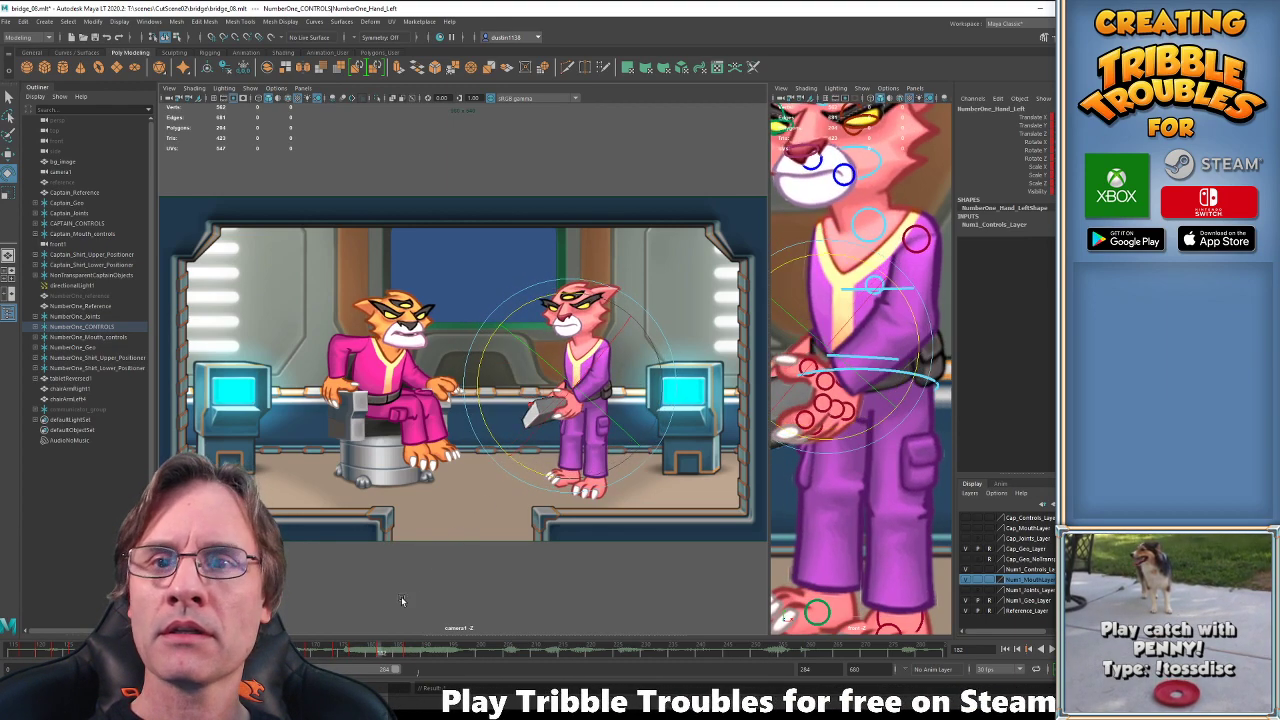
# Play back the bridge scene repeatedly, including from the start of the range, to review NumberOne's hand motion.
pyautogui.hotkey('alt', 'v')
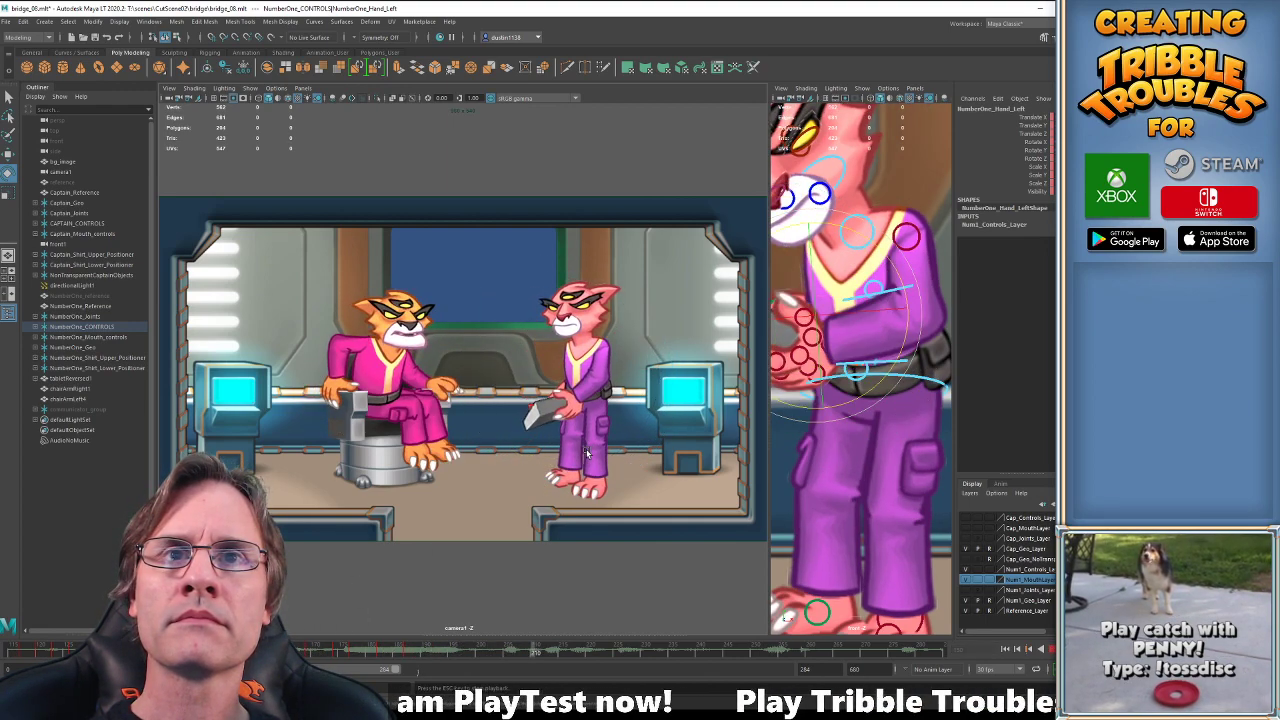
pyautogui.click(302, 654)
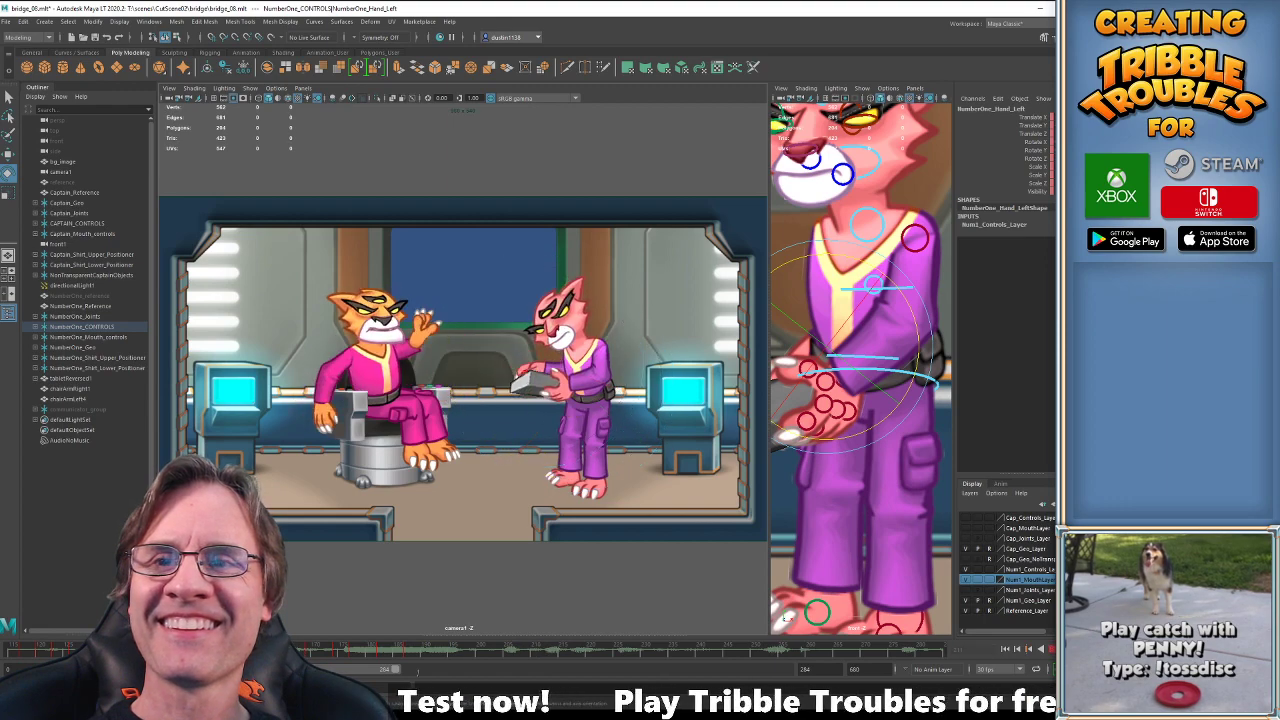
pyautogui.hotkey('alt', 'v')
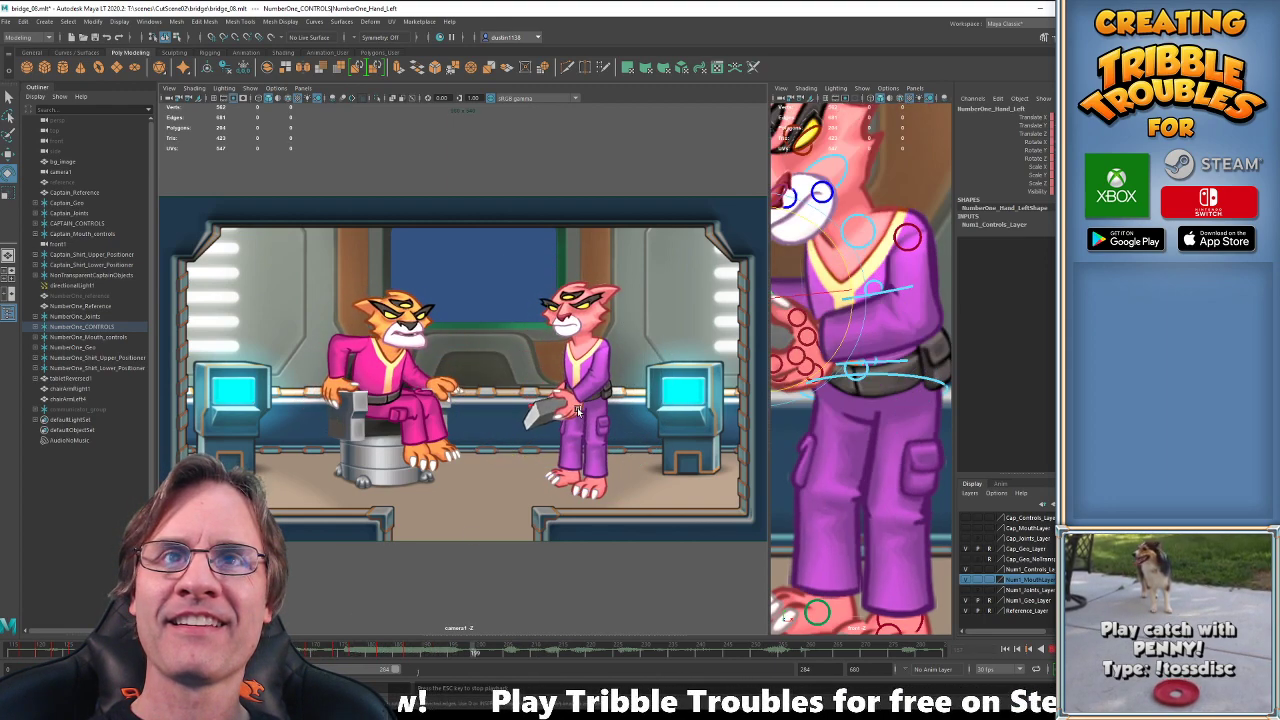
pyautogui.press('Escape')
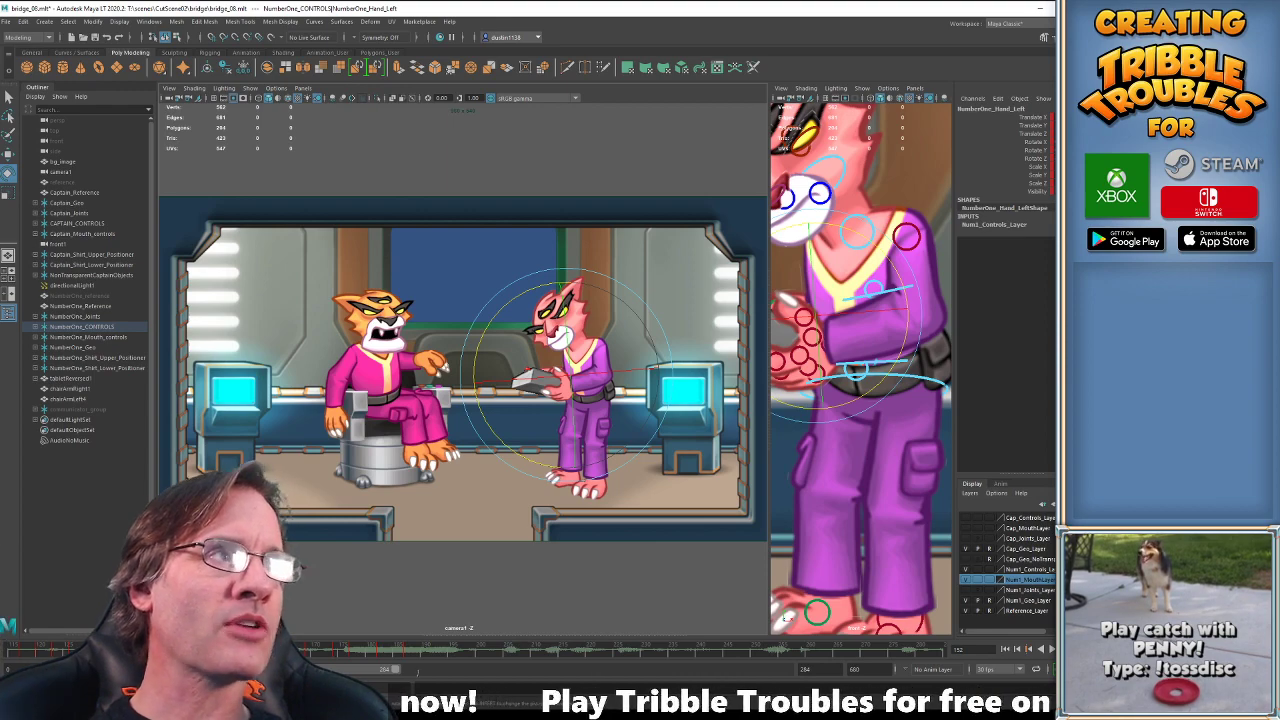
pyautogui.hotkey('alt', 'shift', 'v')
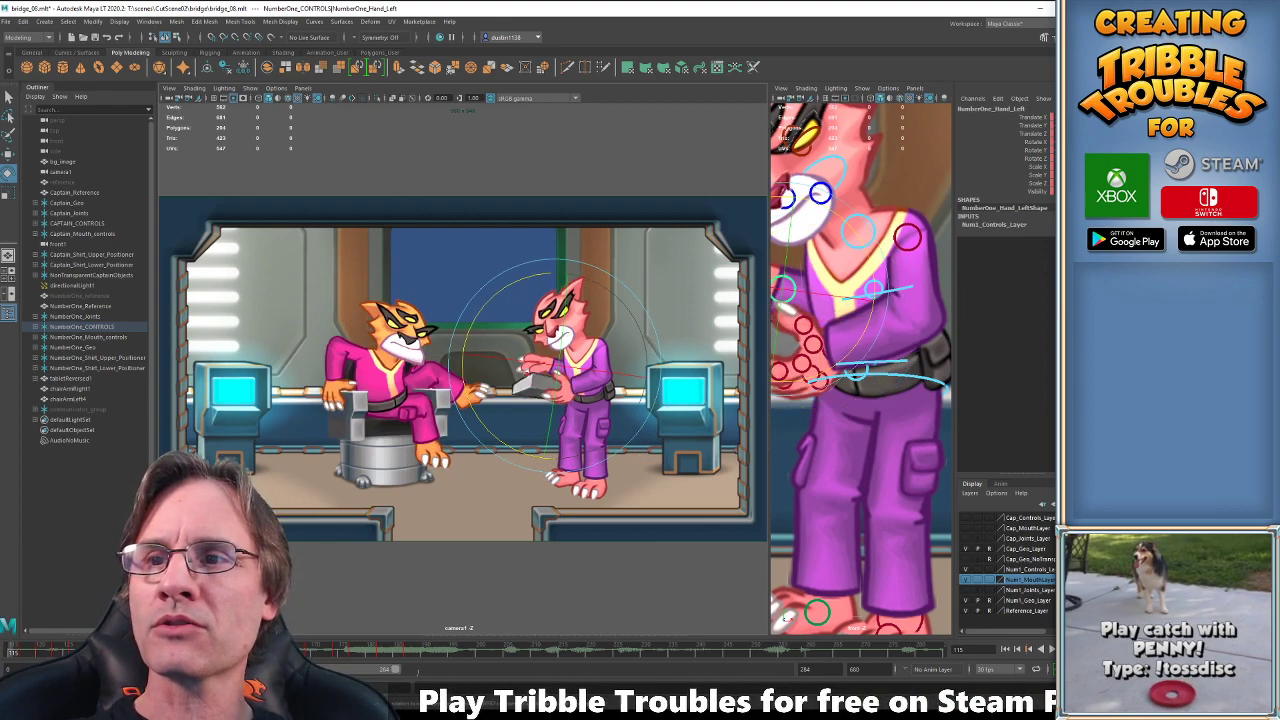
pyautogui.hotkey('alt', 'v')
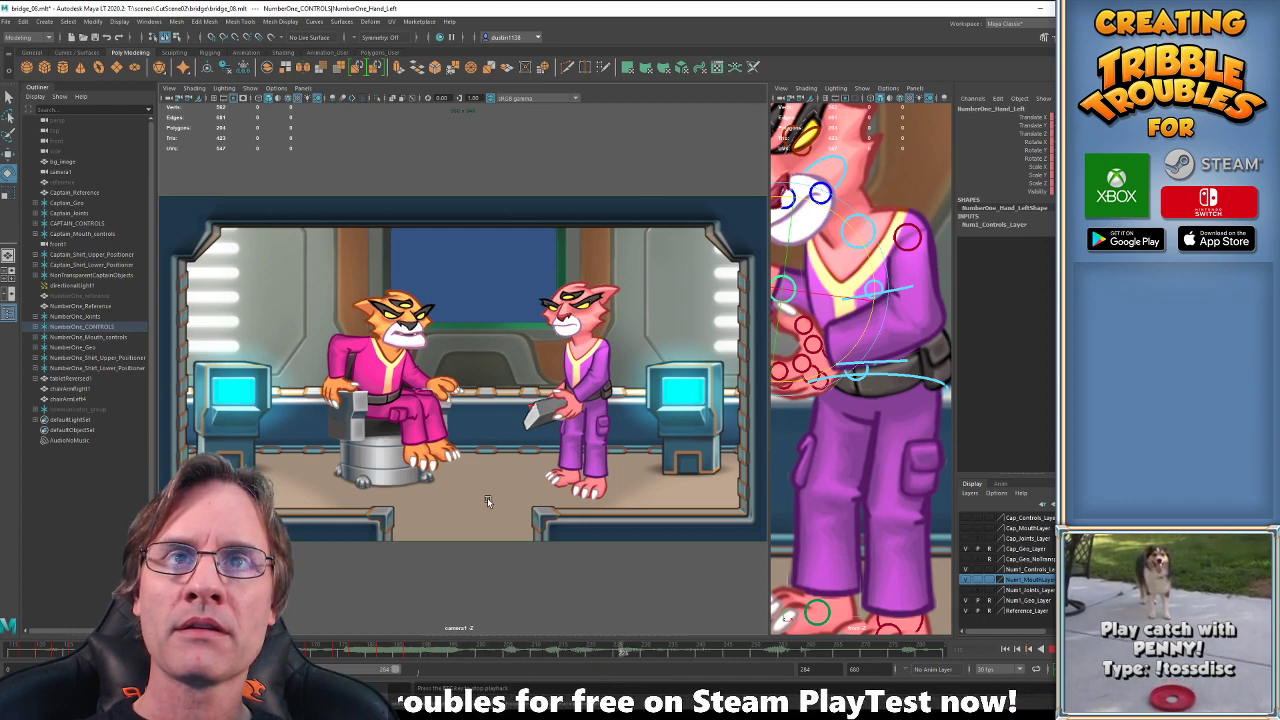
# Play back the bridge scene from around frame 158 through frame 287 to review NumberOne's motion.
pyautogui.hotkey('alt', 'v')
pyautogui.moveTo(305, 649); pyautogui.dragTo(250, 649)
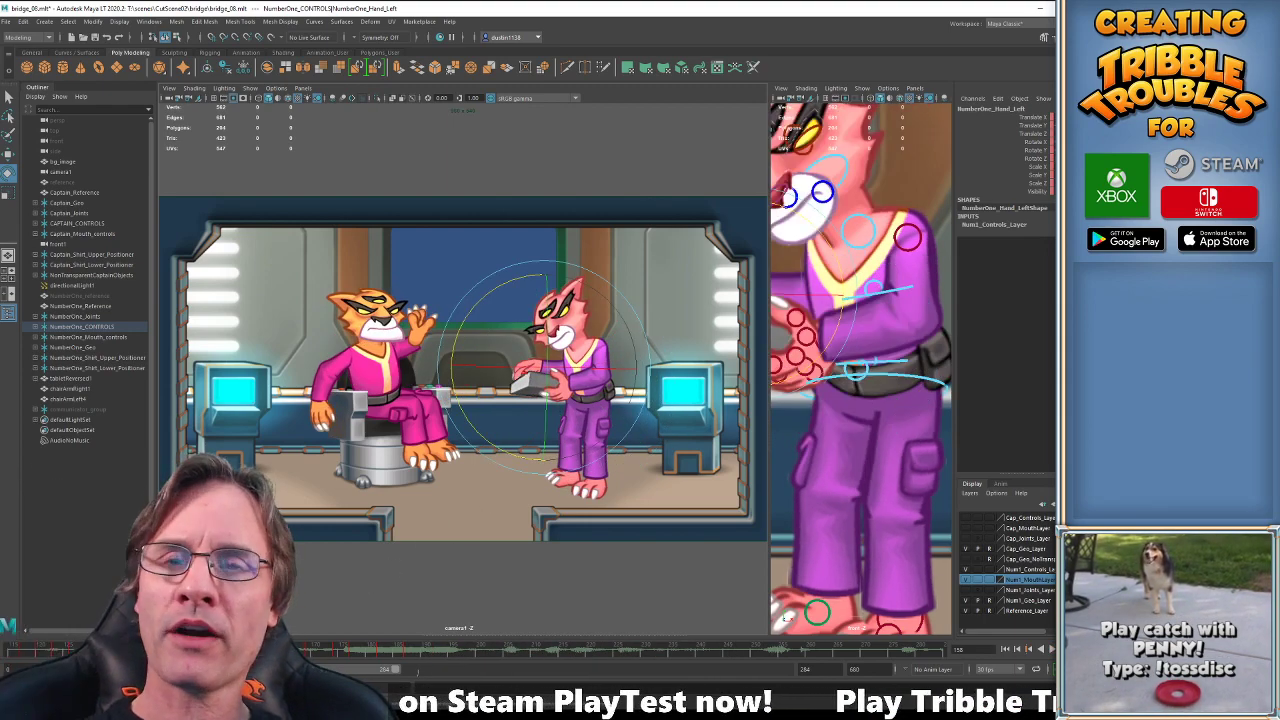
pyautogui.hotkey('alt', 'v')
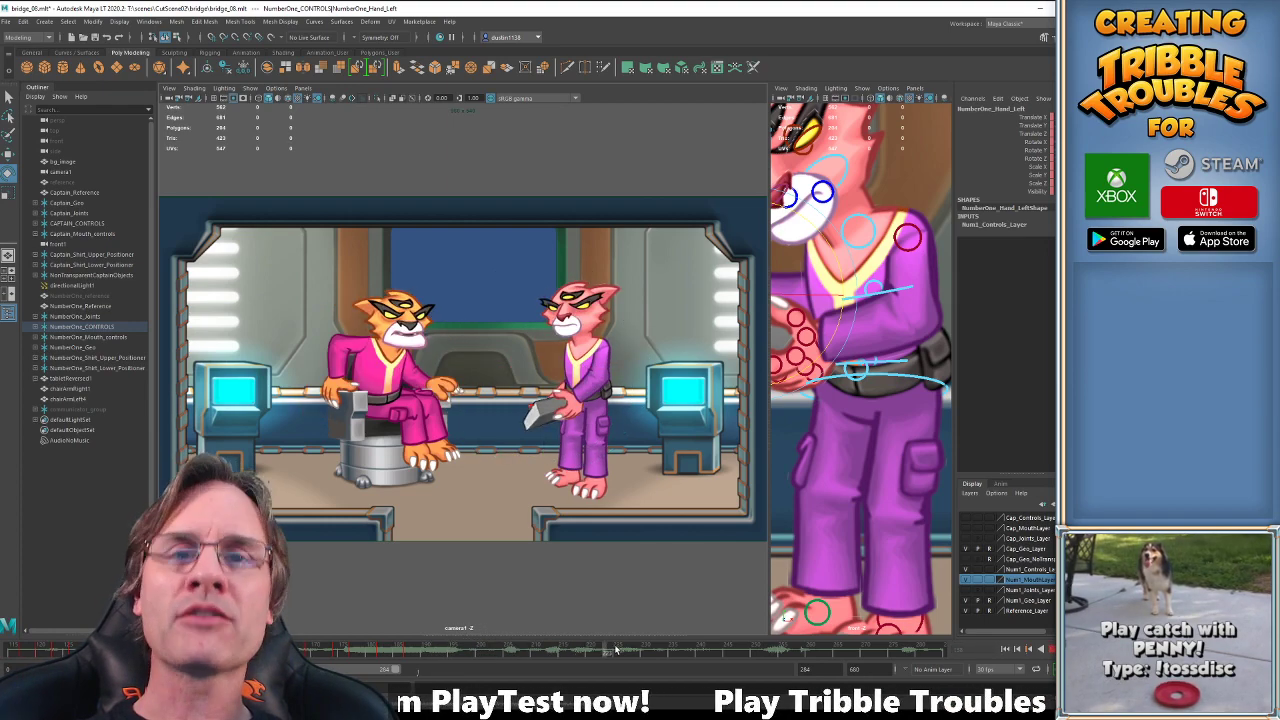
pyautogui.hotkey('alt', 'v')
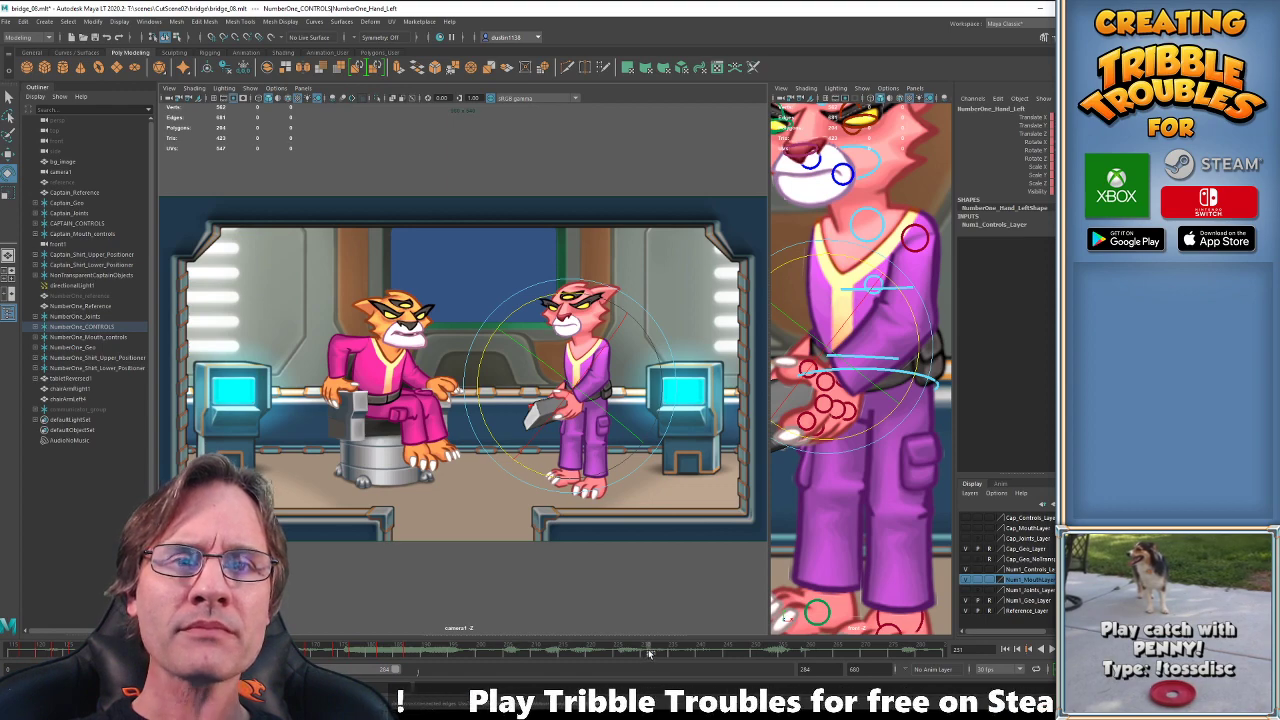
pyautogui.moveTo(649, 654); pyautogui.dragTo(660, 654)
pyautogui.hotkey('alt', 'v')
pyautogui.hotkey('alt', 'v')
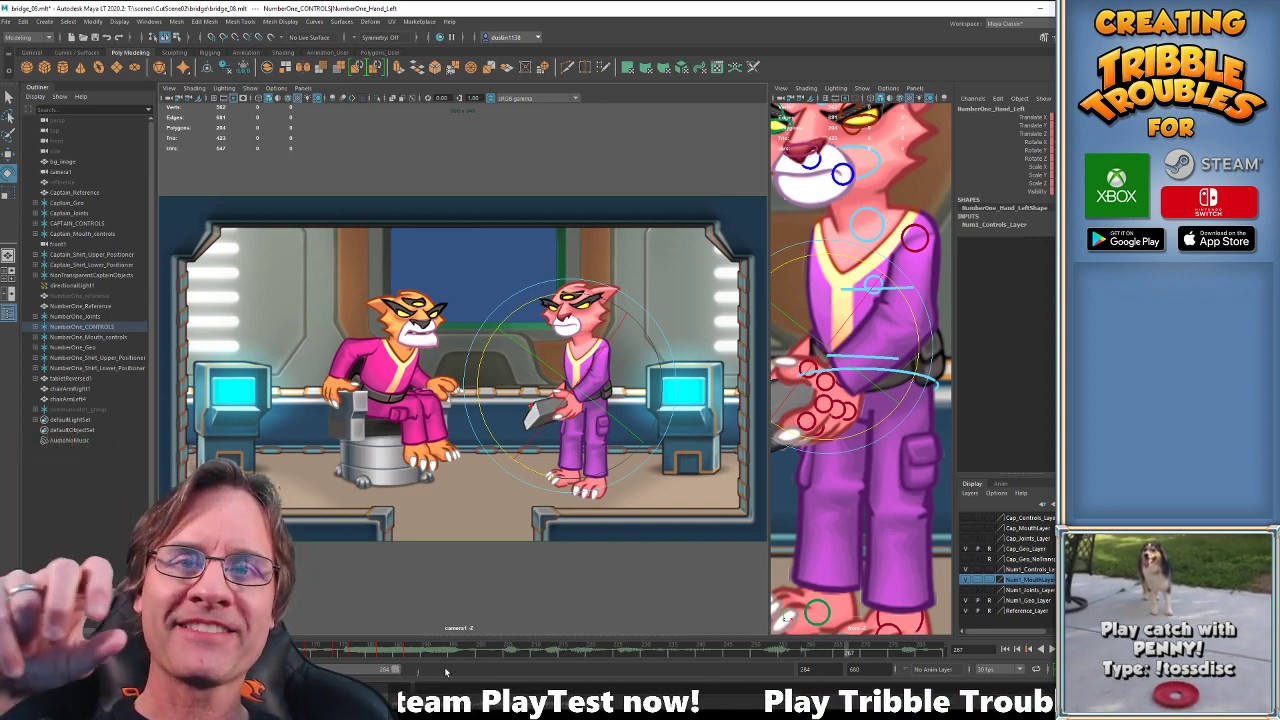
# Replay the bridge scene in short passes, stopping around frames 202 and 211, to check NumberOne's settled pose.
pyautogui.hotkey('alt', 'v')
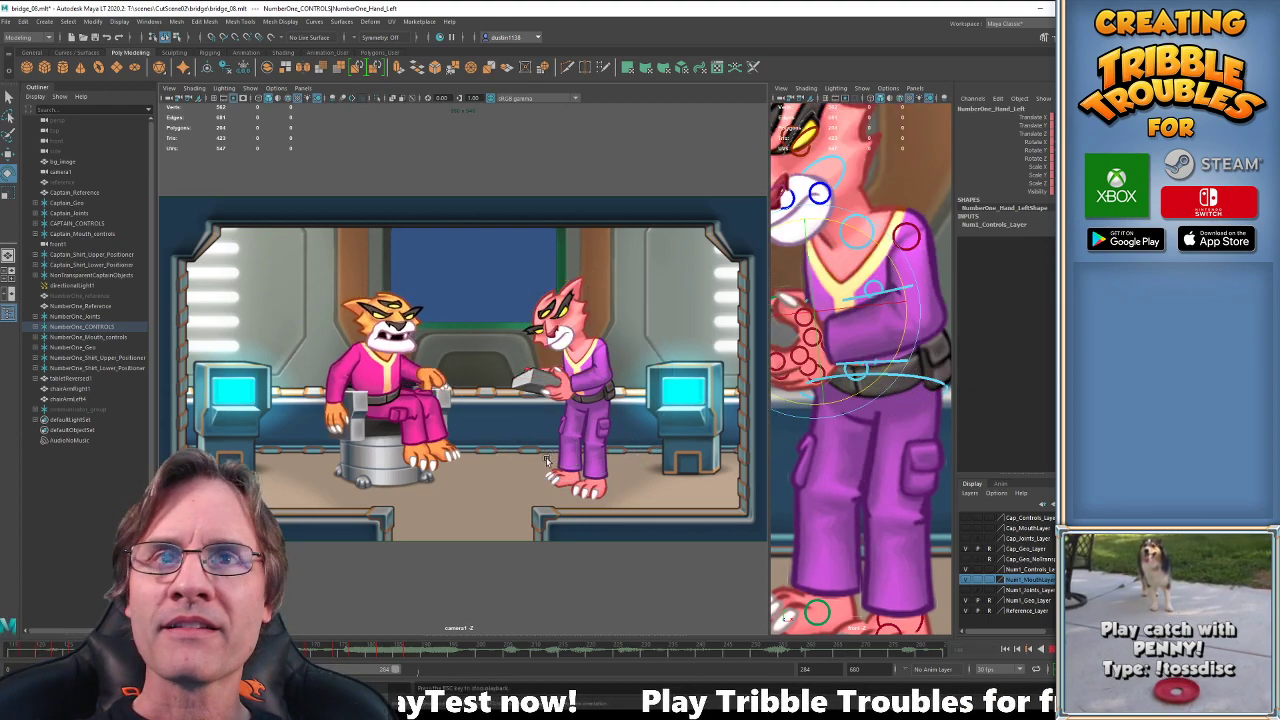
pyautogui.press('Escape')
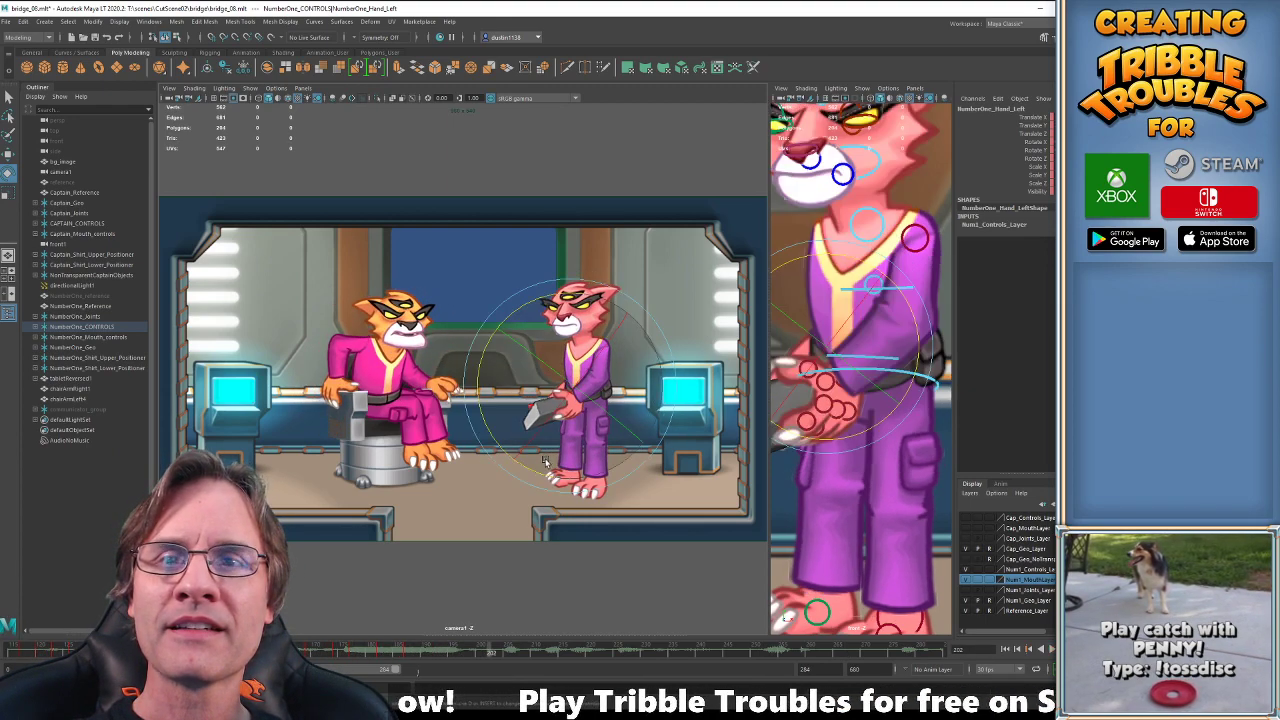
pyautogui.hotkey('alt', 'v')
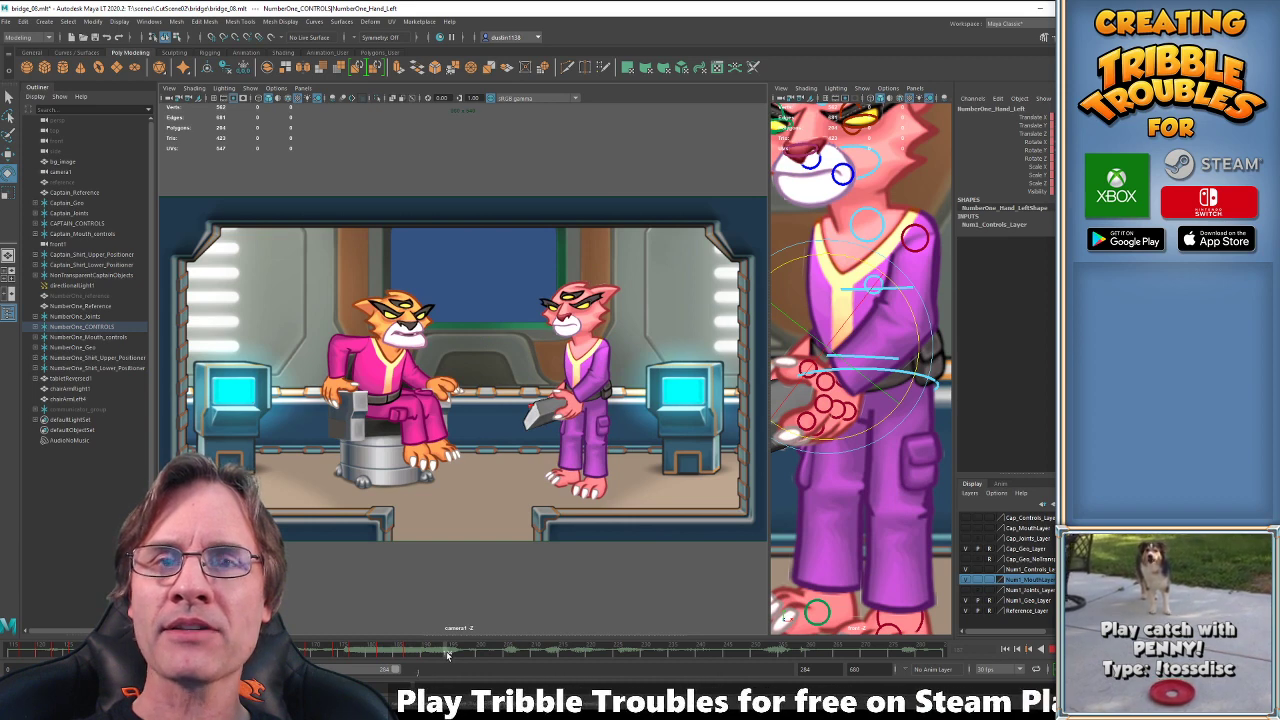
pyautogui.press('Escape')
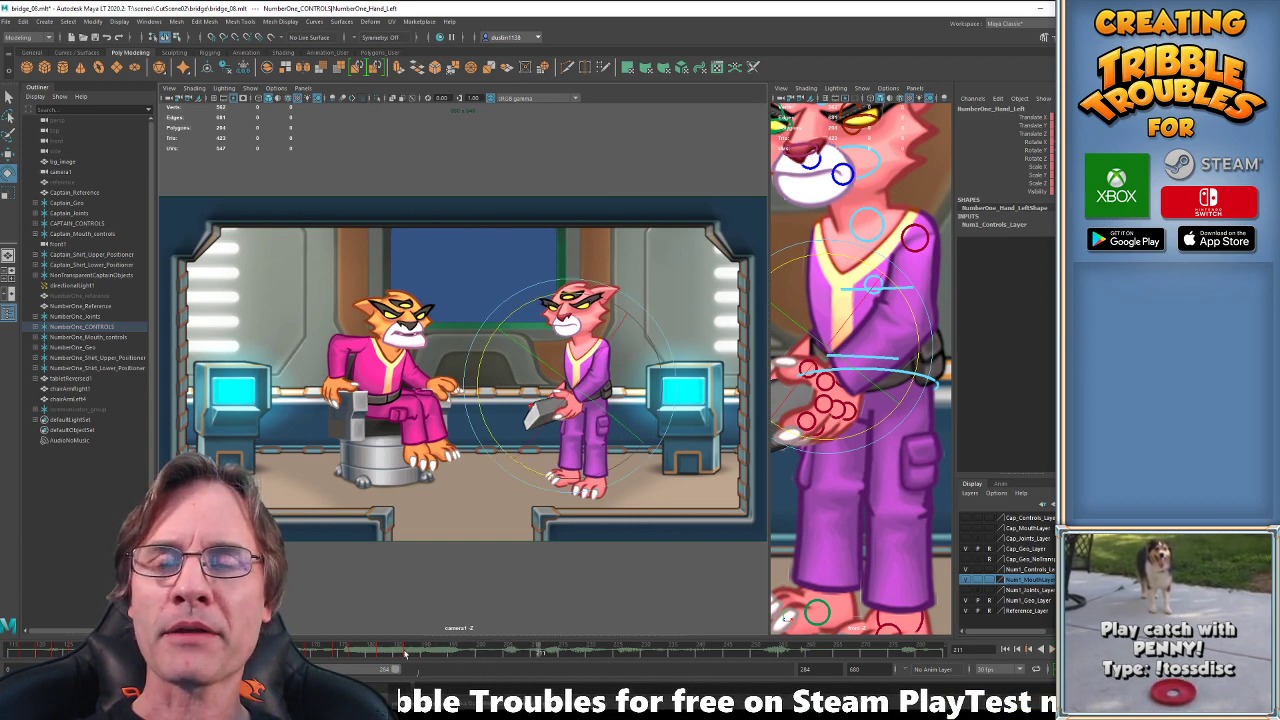
pyautogui.hotkey('alt', 'v')
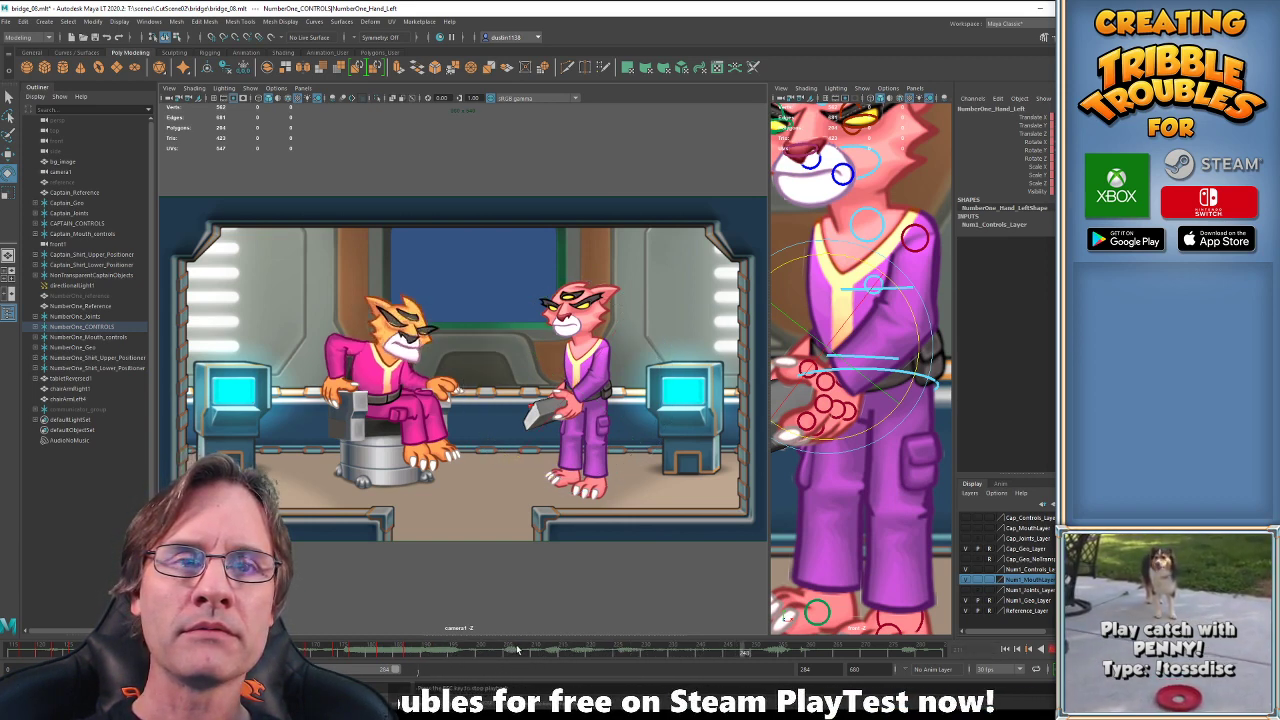
pyautogui.press('Escape')
pyautogui.hotkey('alt', 'v')
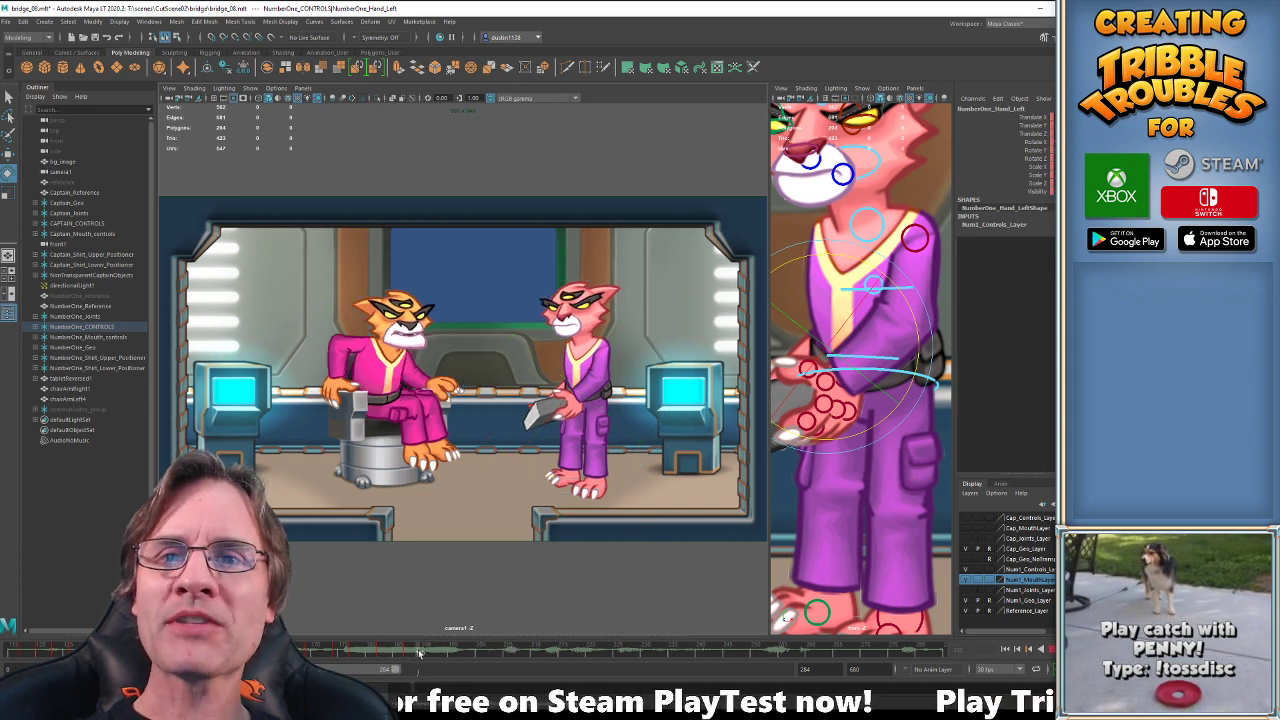
pyautogui.press('Escape')
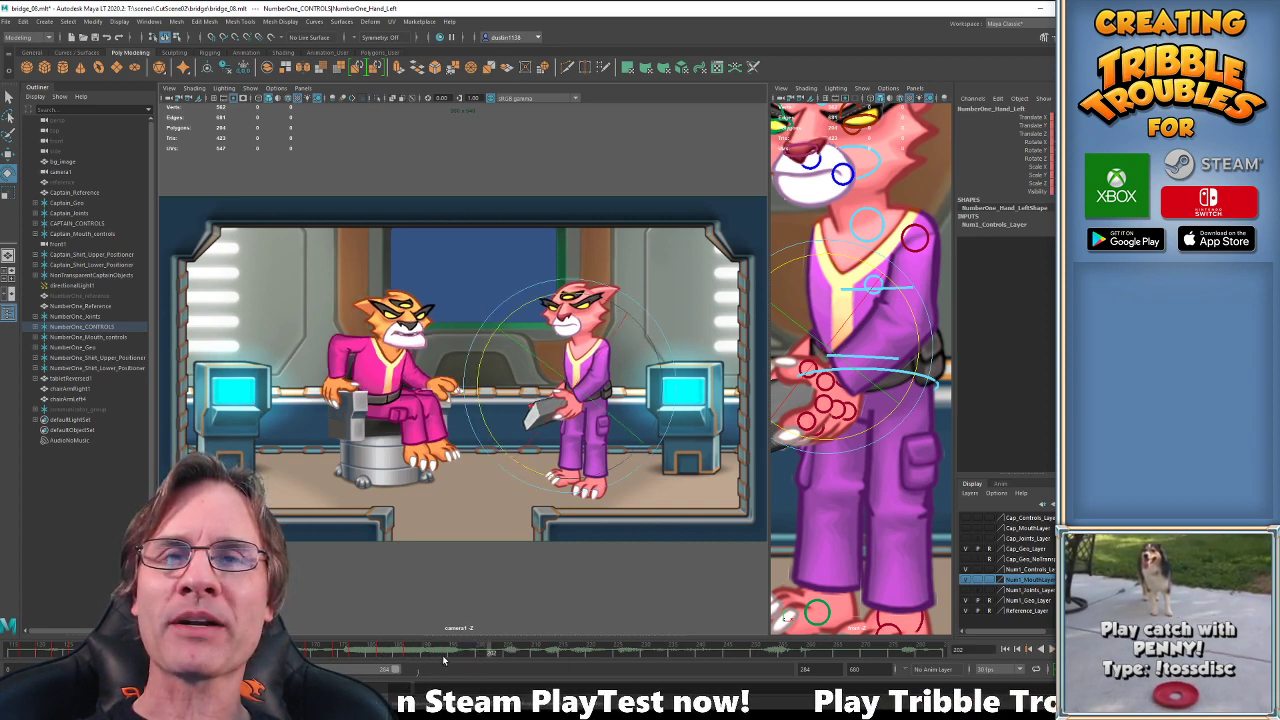
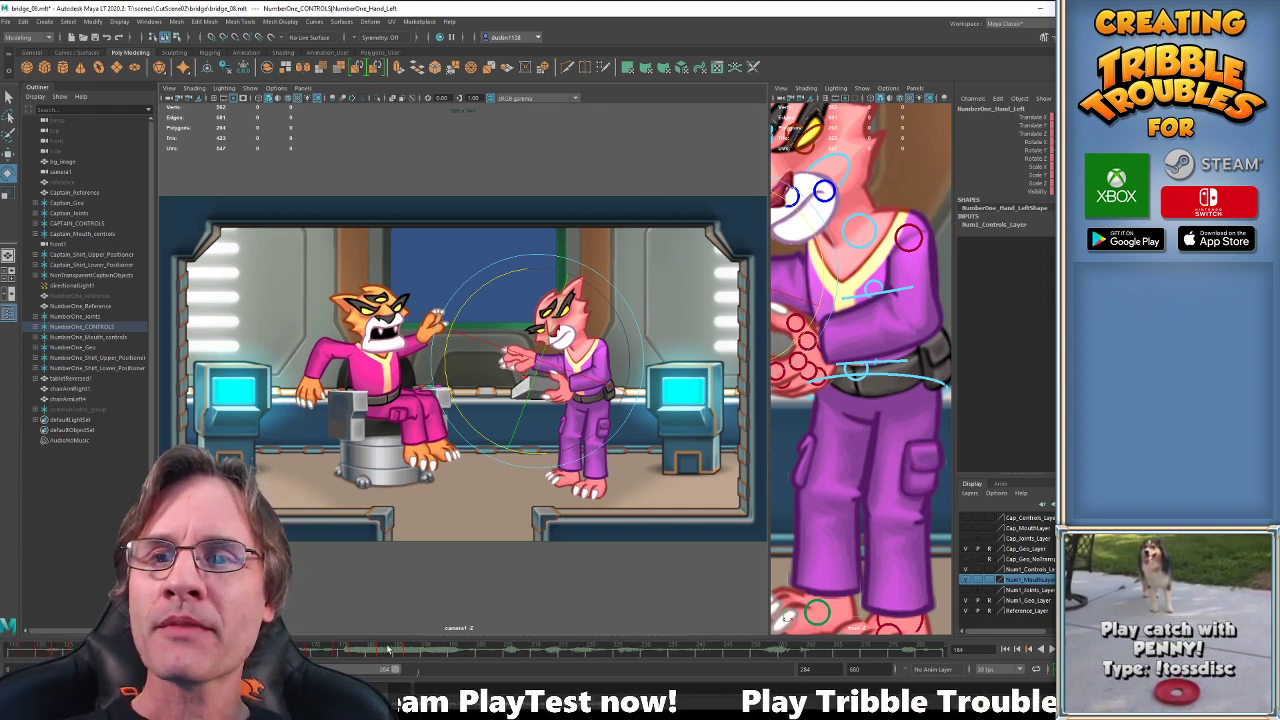
# Go through the poses at frames 177 to 187, then key NumberOne's COG control at frame 192.
pyautogui.click(353, 649)
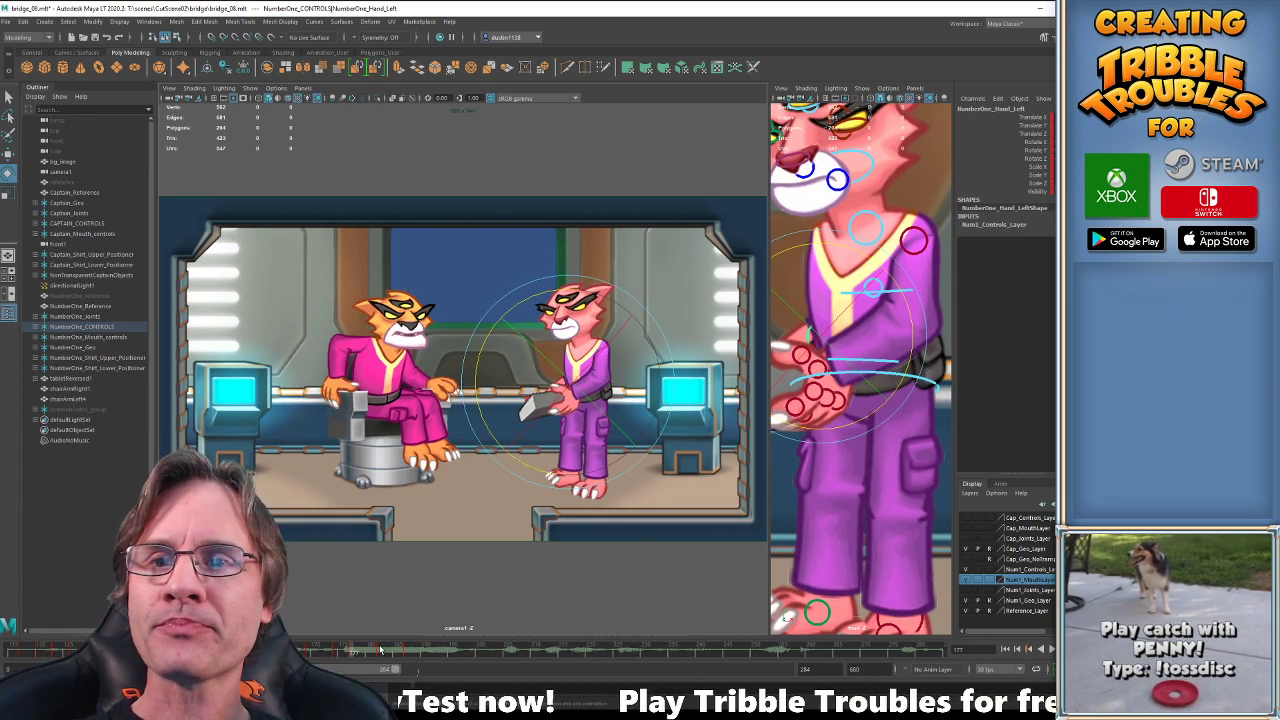
pyautogui.click(380, 649)
pyautogui.press('.')
pyautogui.press('.')
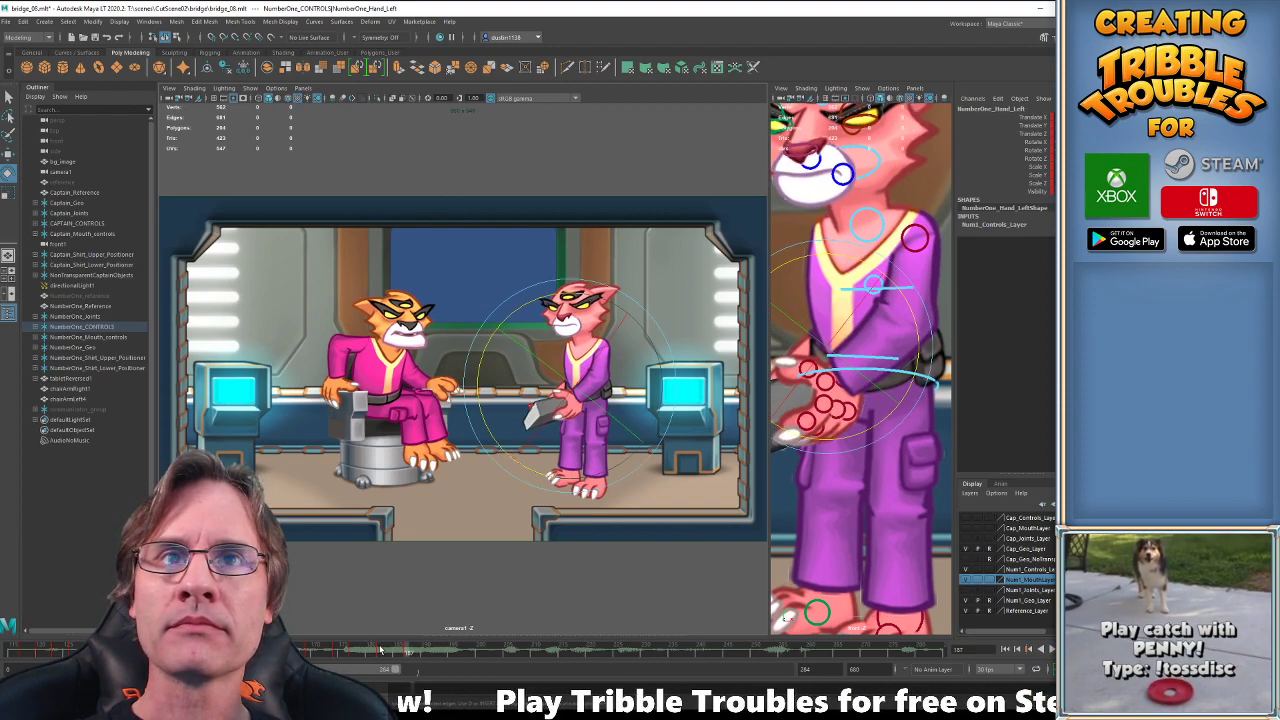
pyautogui.press('w')
pyautogui.click(912, 375)
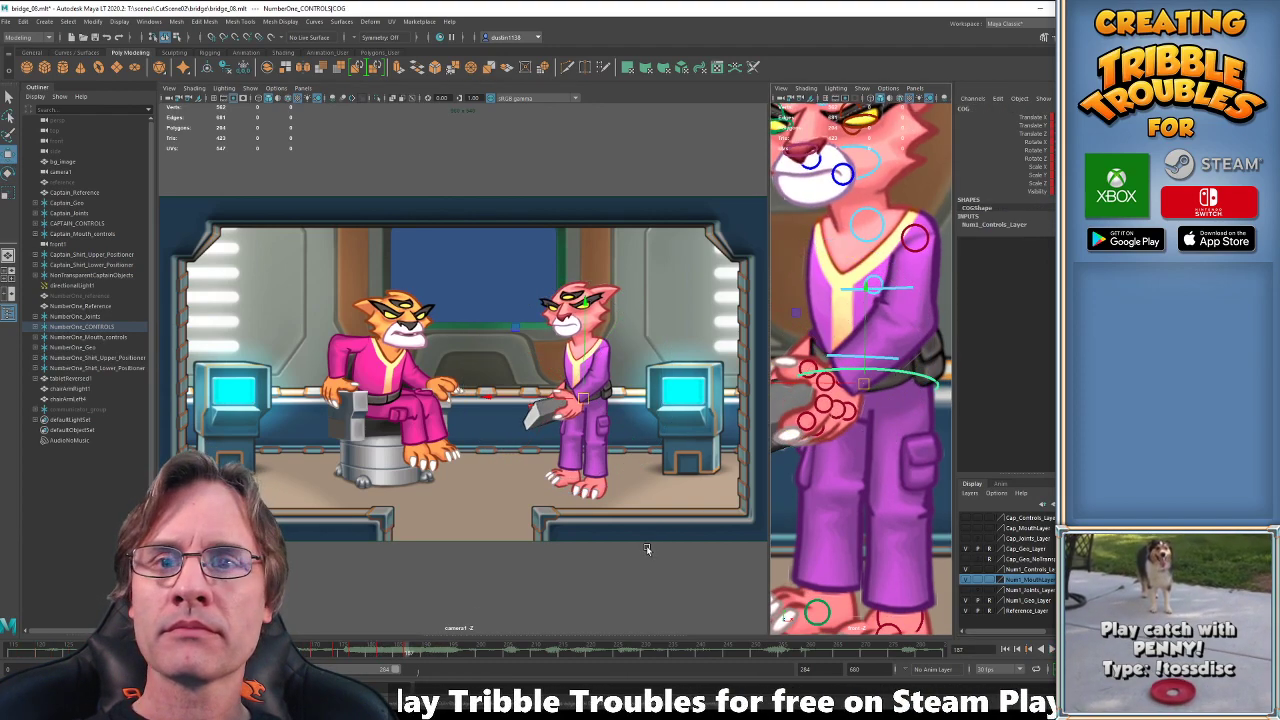
pyautogui.press('s')
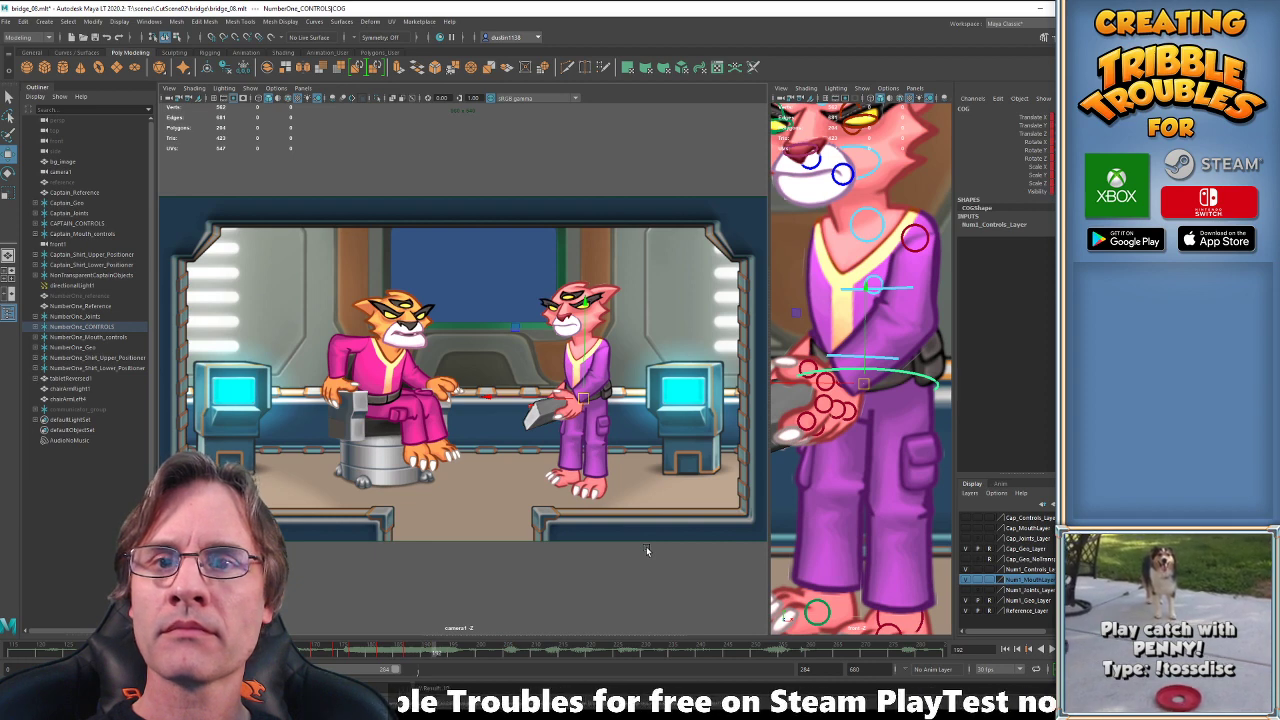
pyautogui.press(',')
pyautogui.press('.')
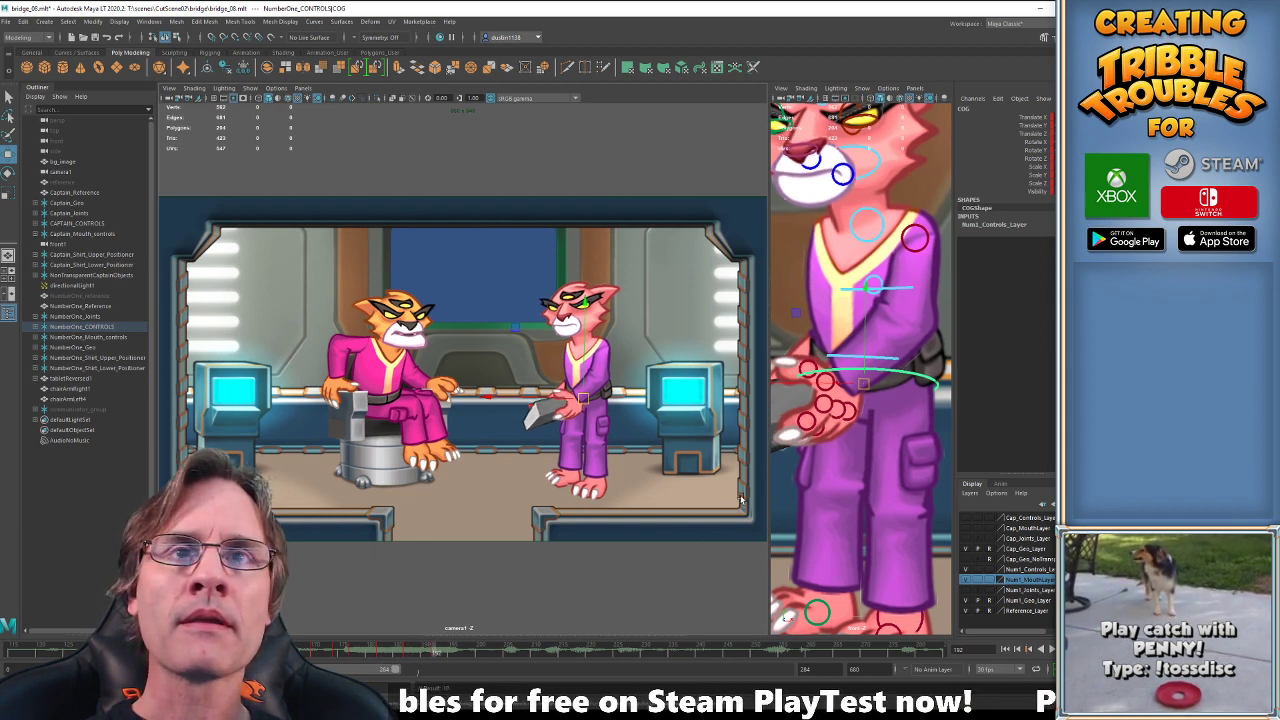
# Check NumberOne's hand and COG controls, then key the upper spine and head at frame 192.
pyautogui.click(410, 650)
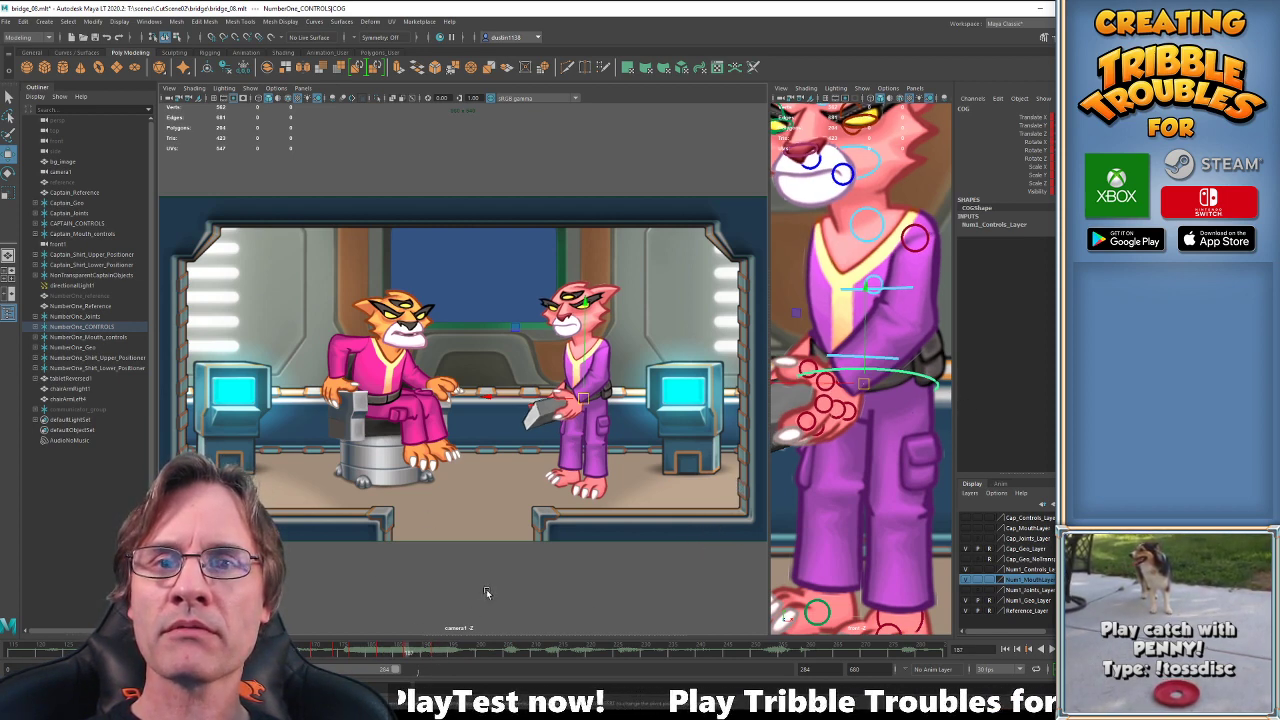
pyautogui.click(843, 383)
pyautogui.click(843, 383)
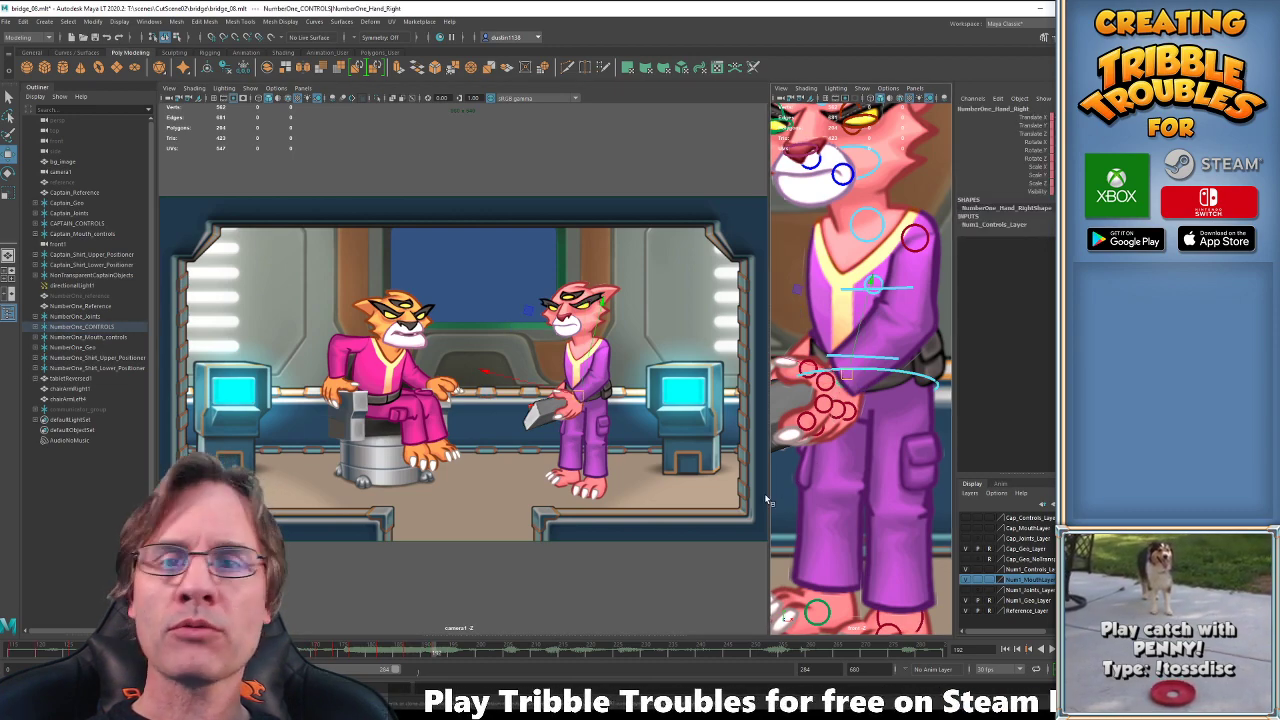
pyautogui.click(821, 366)
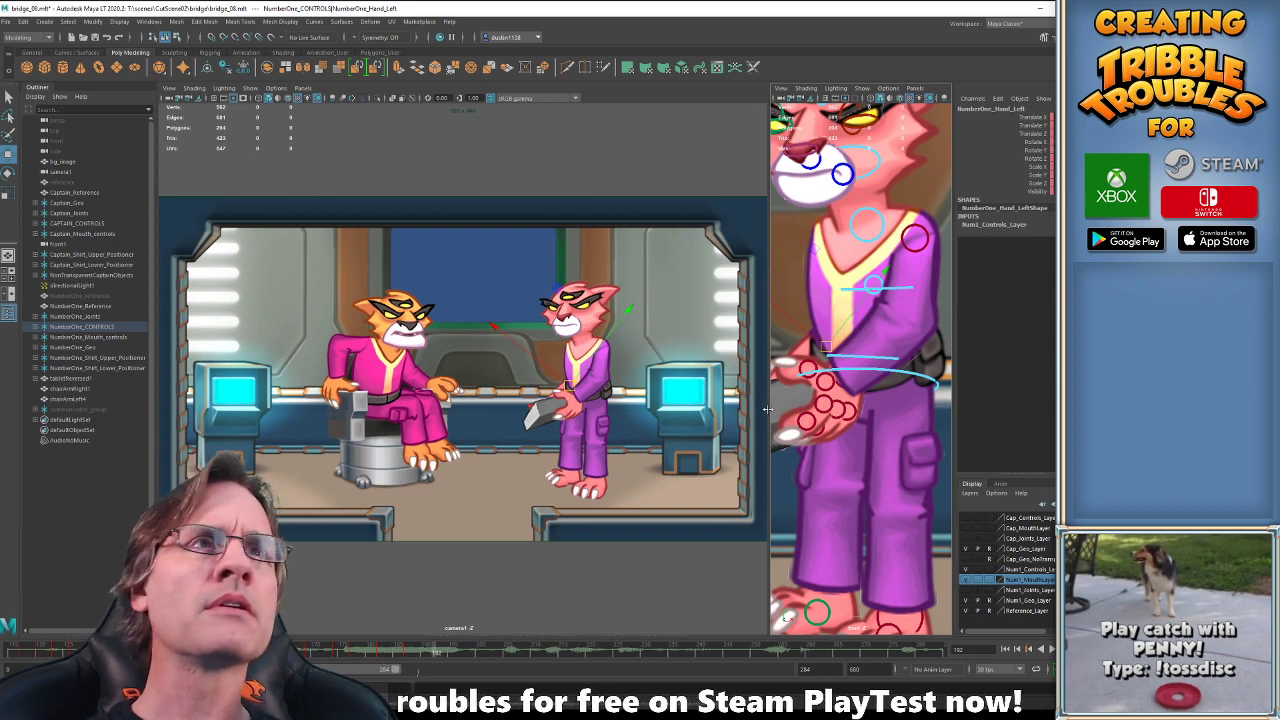
pyautogui.click(916, 370)
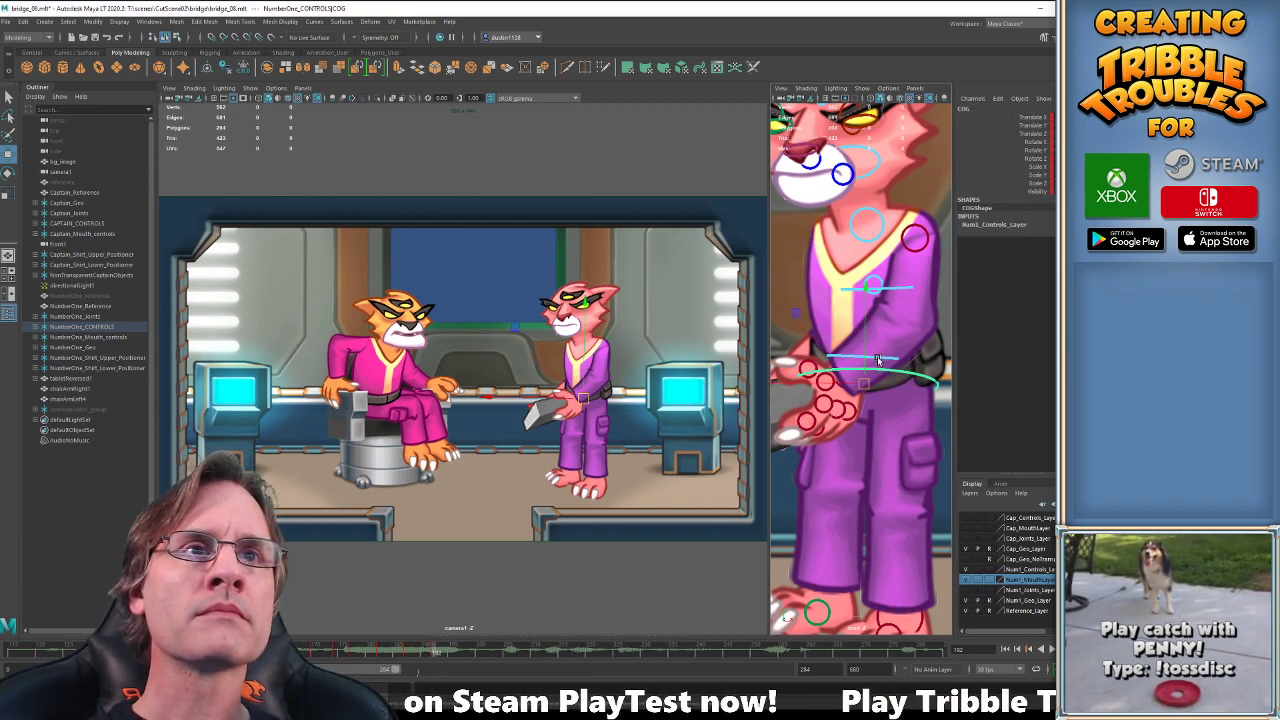
pyautogui.click(900, 310)
pyautogui.click(878, 294)
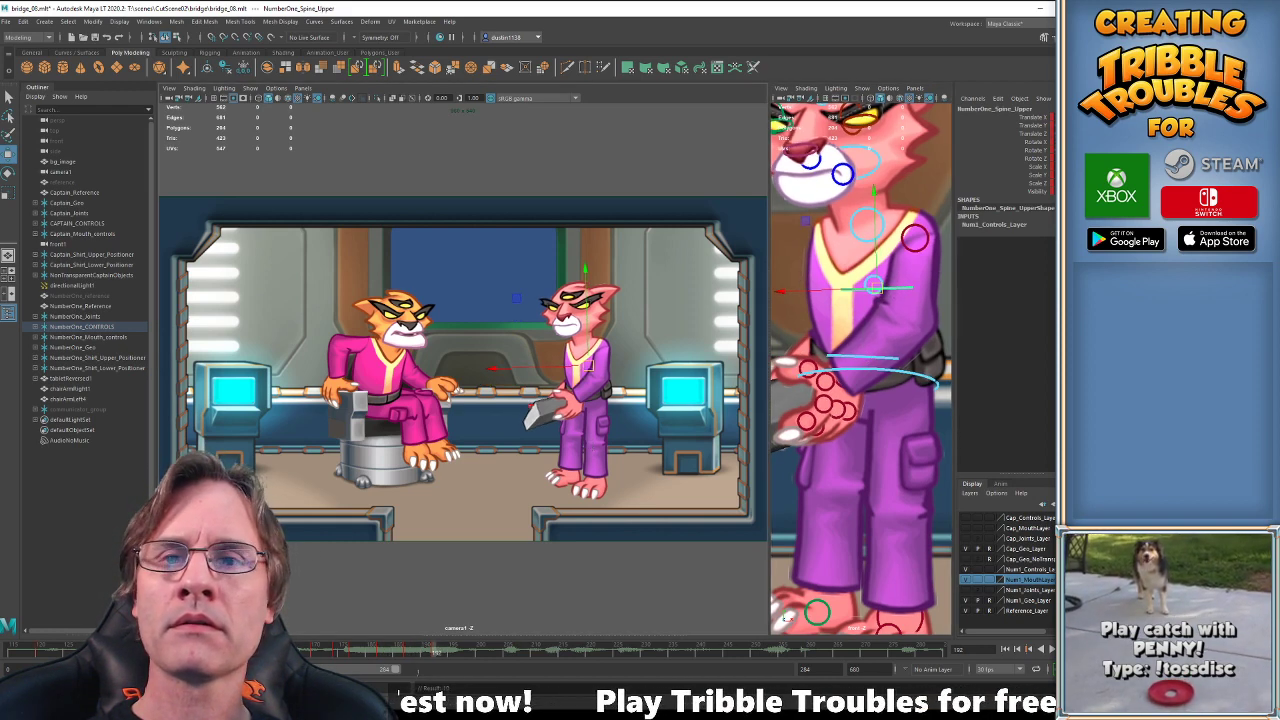
pyautogui.click(866, 225)
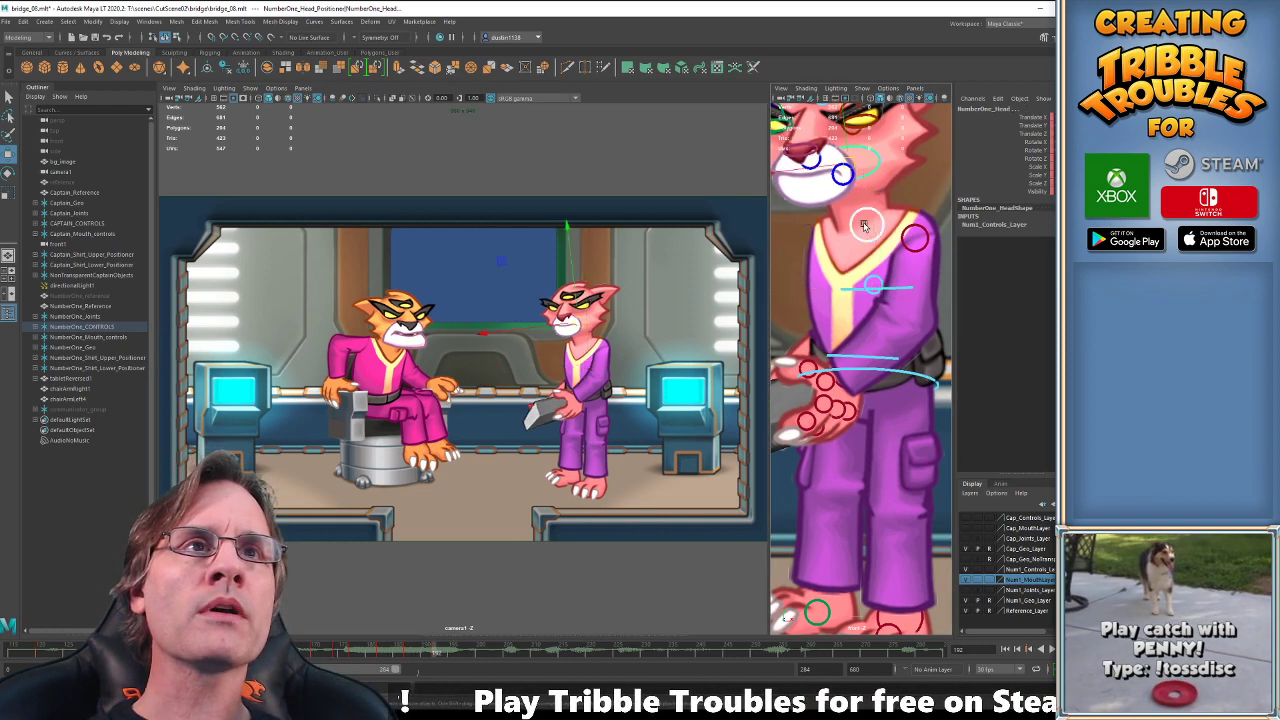
pyautogui.middleClick(629, 417)
# Play and step through NumberOne's head keys between frames 182 and 192 to compare the poses.
pyautogui.press(',')
pyautogui.press(',')
pyautogui.hotkey('alt', 'v')
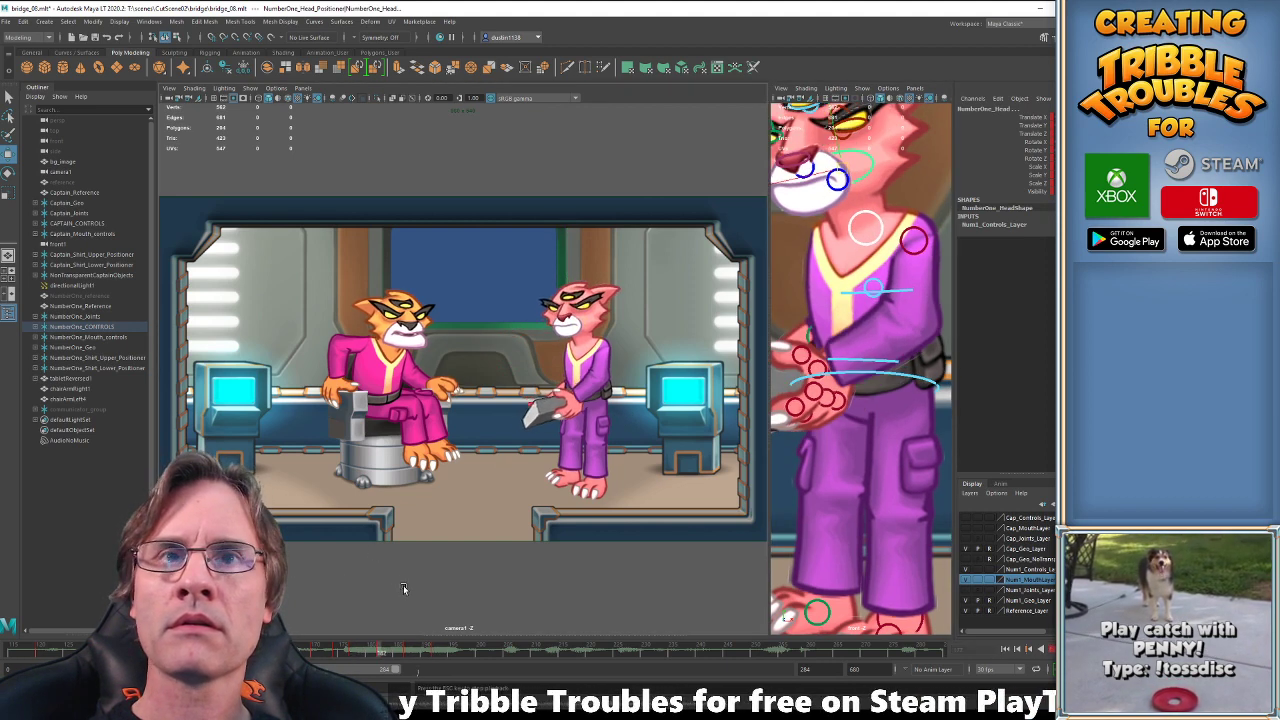
pyautogui.hotkey('alt', 'v')
pyautogui.press(',')
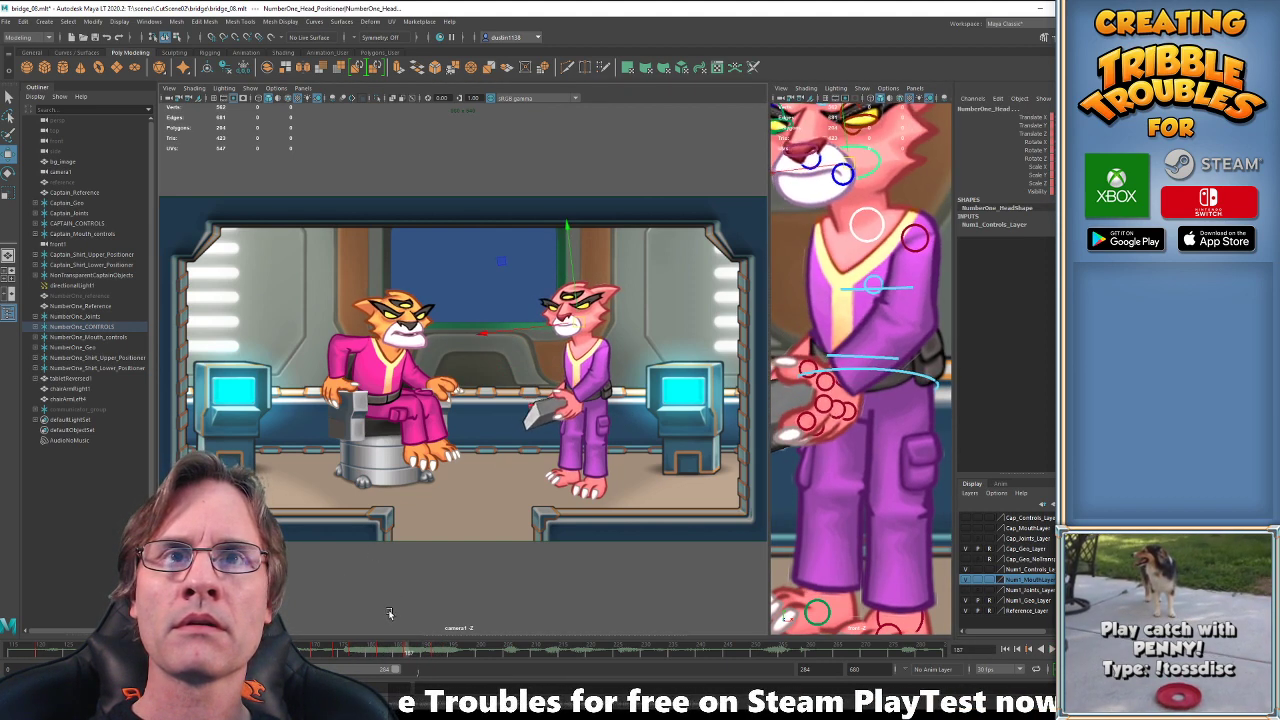
pyautogui.press('.')
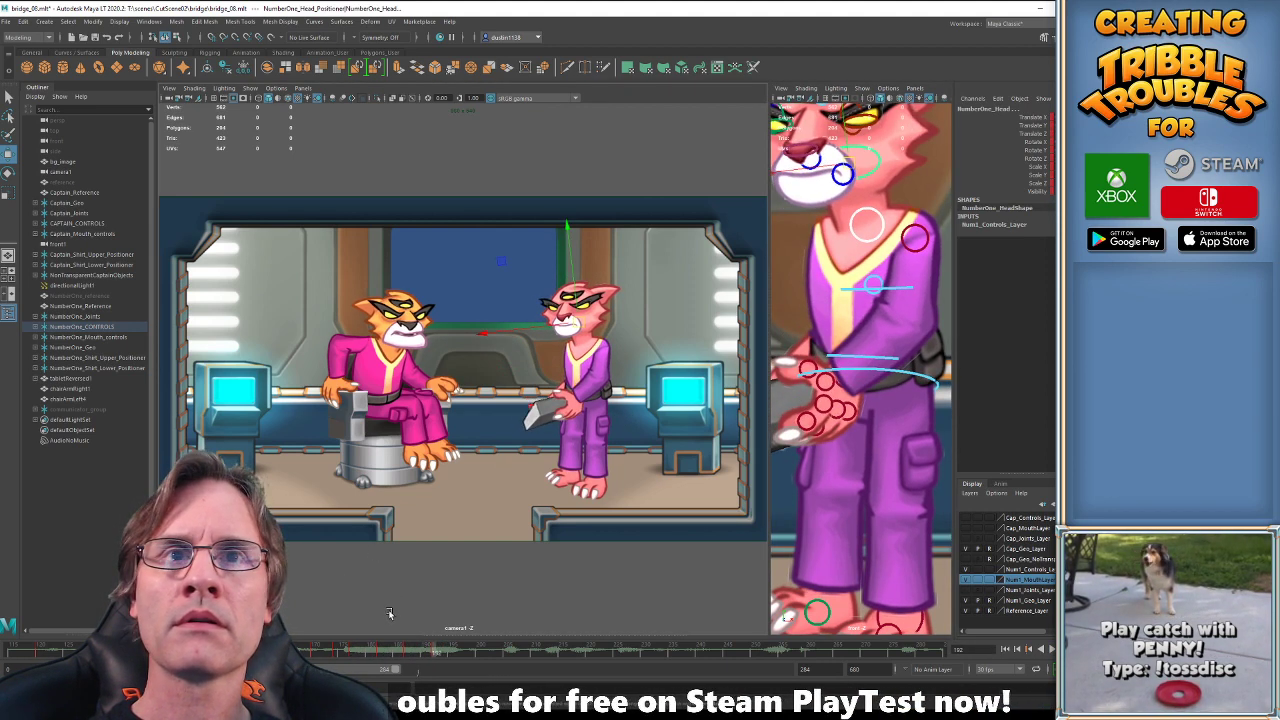
# Key NumberOne's right hand control at frame 192 and activate the Rotate tool on it.
pyautogui.click(896, 290)
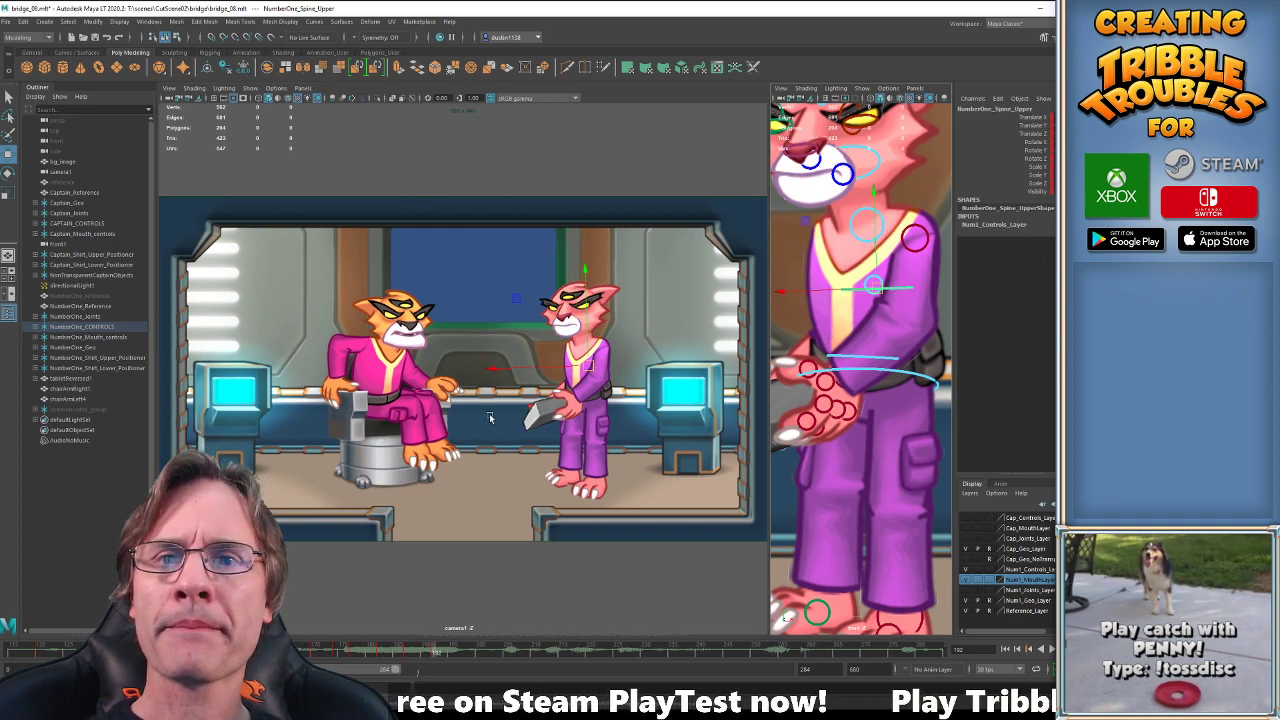
pyautogui.press('.')
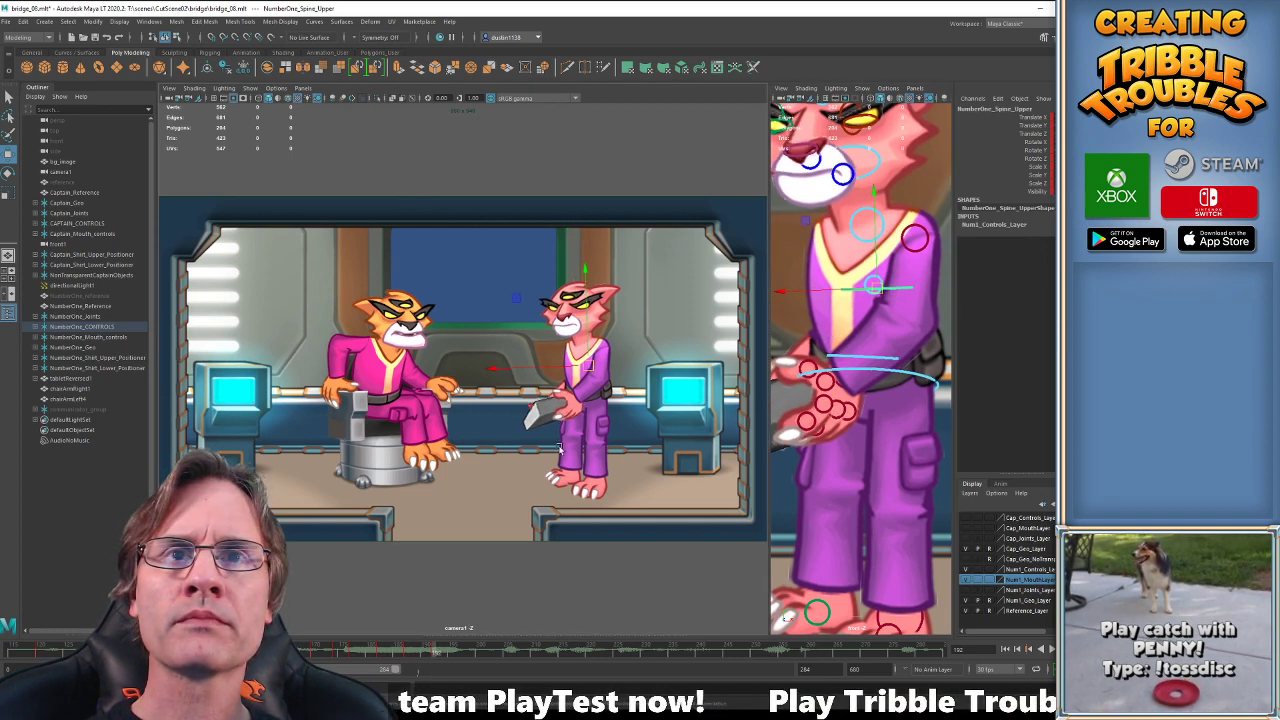
pyautogui.click(840, 386)
pyautogui.press('s')
pyautogui.press(',')
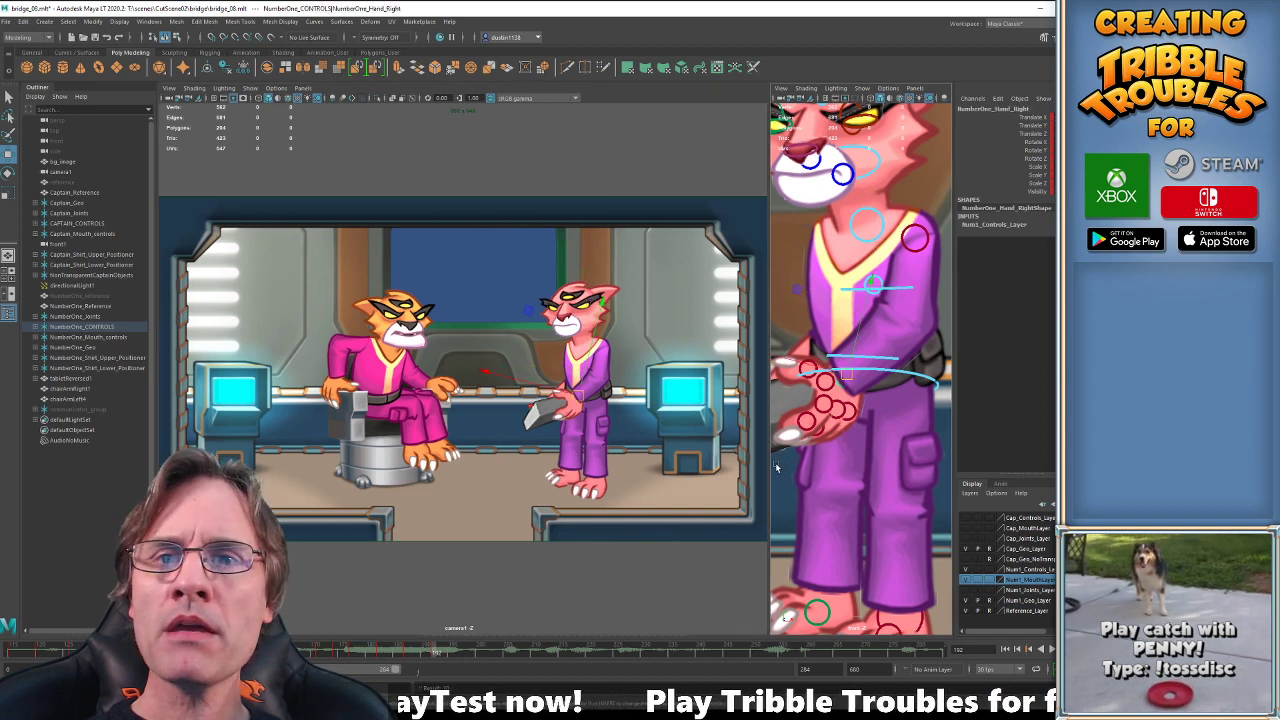
pyautogui.press('e')
pyautogui.press('.')
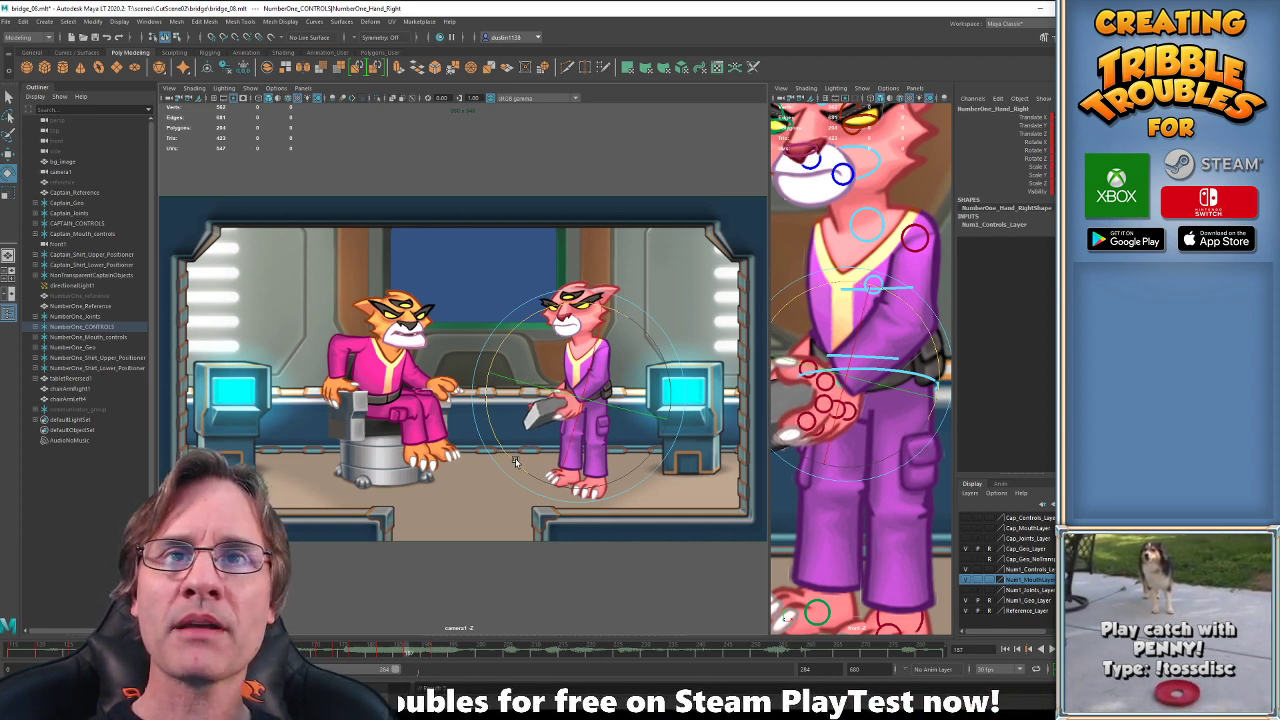
# Step back and forth through the right hand's keys around frames 182 to 192 and examine the hand on the tablet up close.
pyautogui.hotkey('alt', ',')
pyautogui.hotkey('alt', ',')
pyautogui.hotkey('alt', ',')
pyautogui.hotkey('alt', ',')
pyautogui.hotkey('alt', ',')
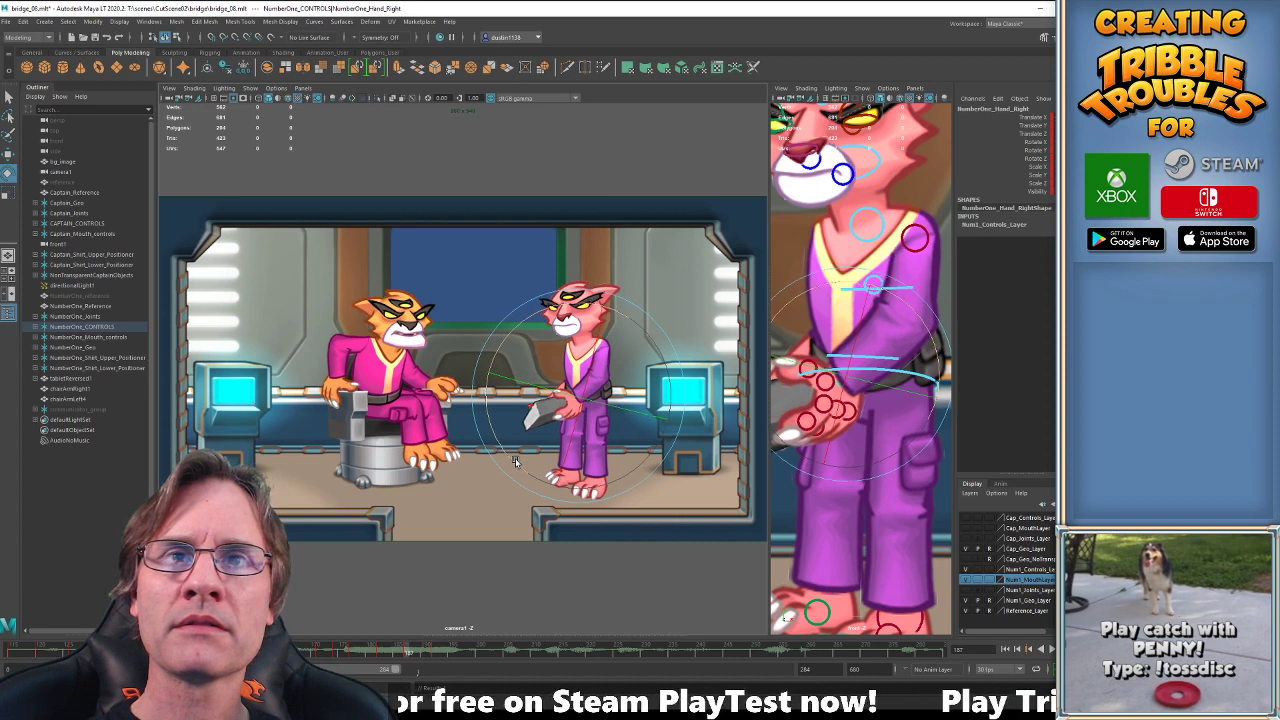
pyautogui.press('.')
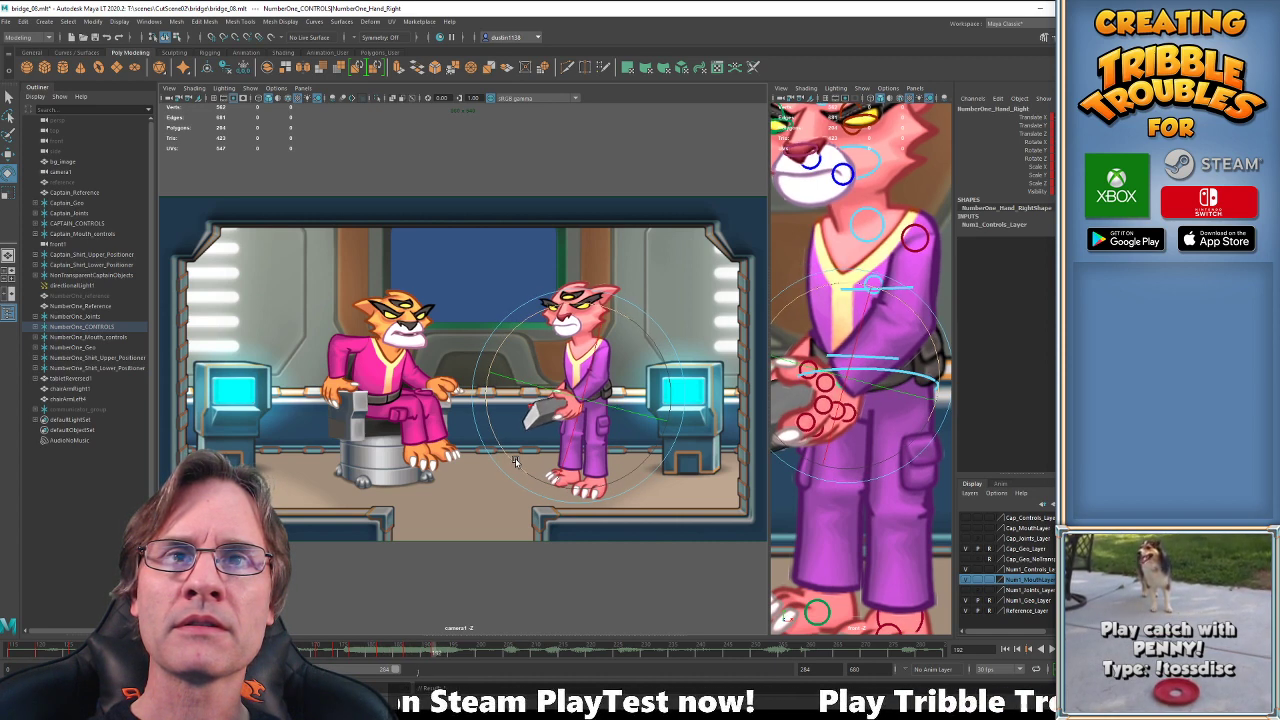
pyautogui.press(',')
pyautogui.press(',')
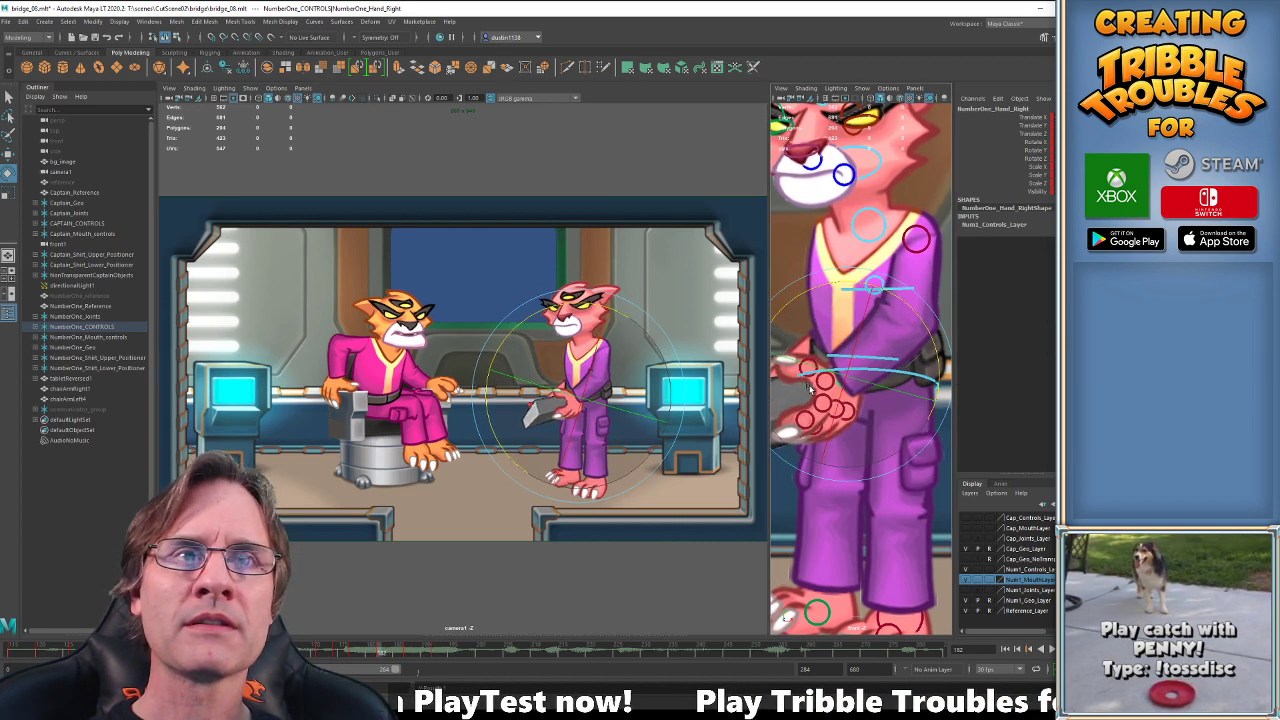
pyautogui.press(',')
pyautogui.press('.')
pyautogui.press('.')
pyautogui.press('.')
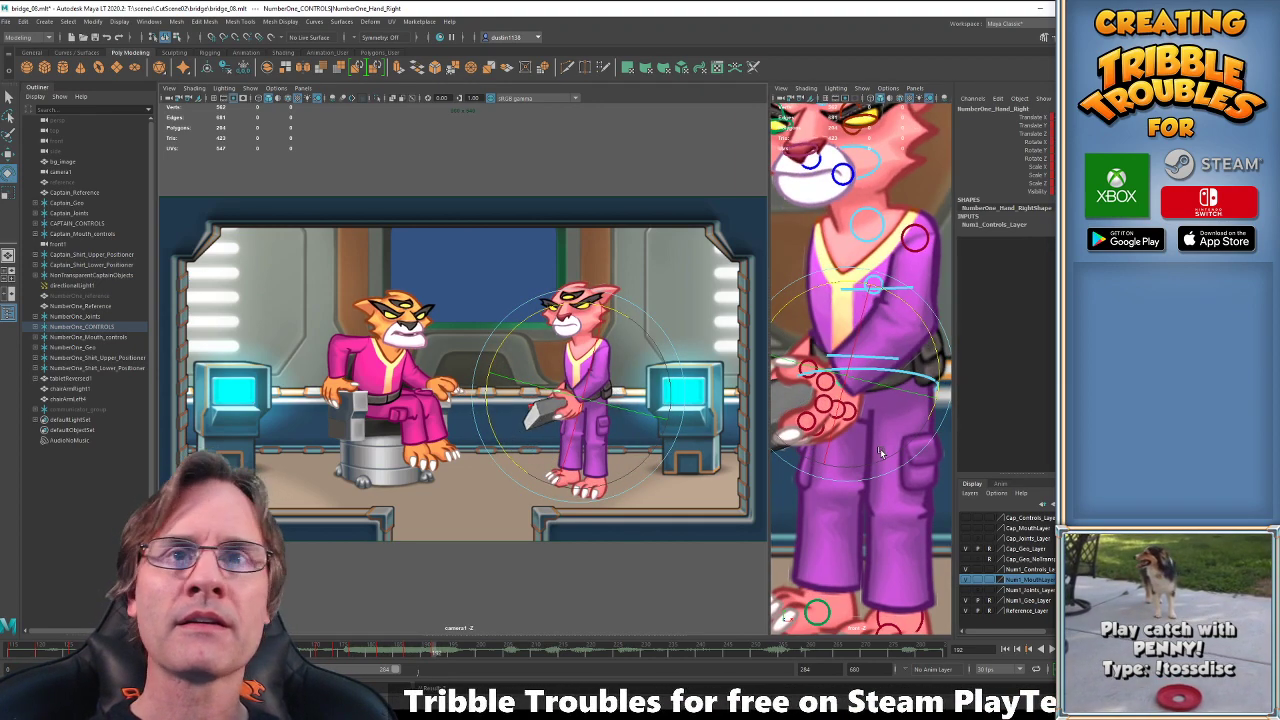
pyautogui.scroll(5, 869, 453)
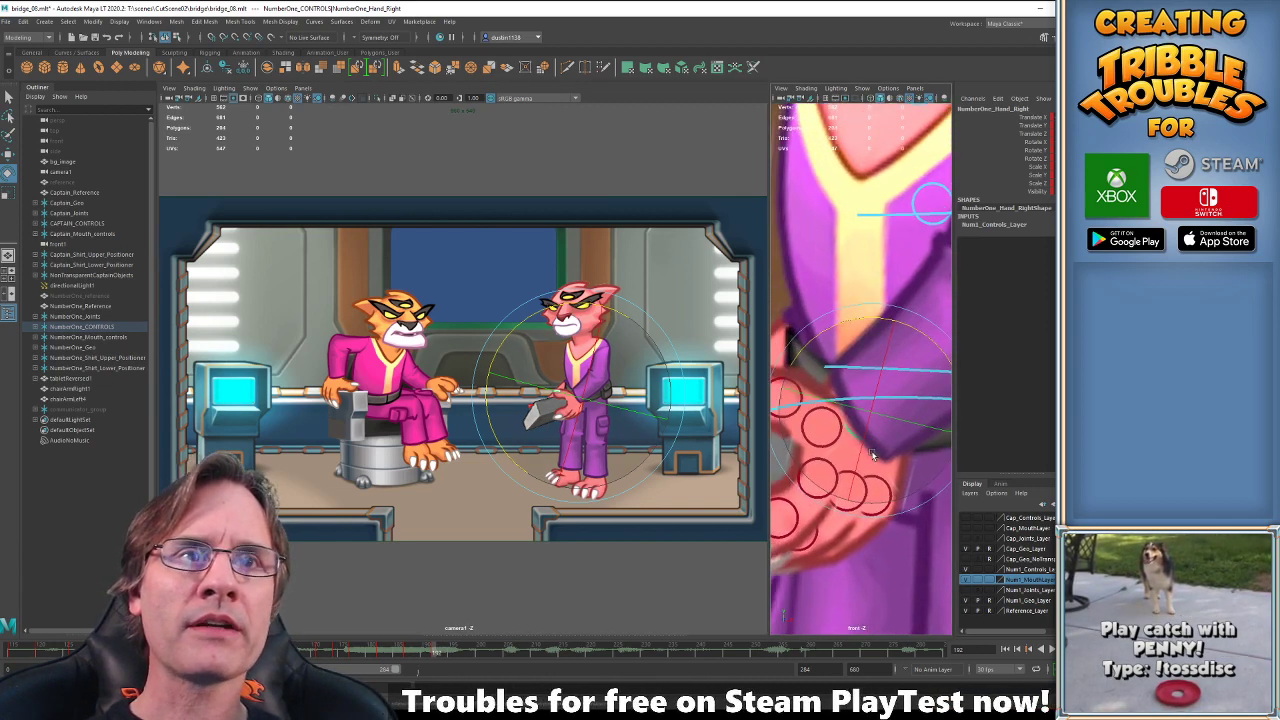
# Compare NumberOne's right hand pose between the keys at frames 182 and 192.
pyautogui.press(',')
pyautogui.press('.')
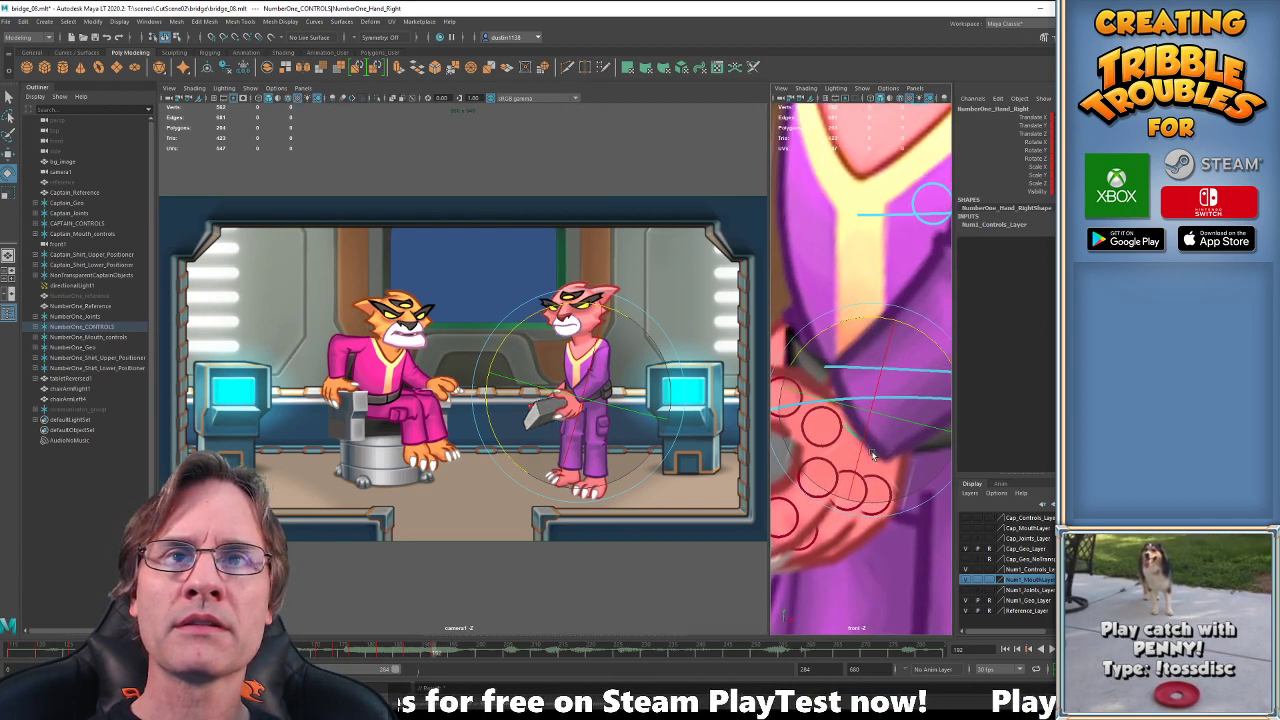
pyautogui.press(',')
pyautogui.press('.')
pyautogui.press(',')
pyautogui.press(',')
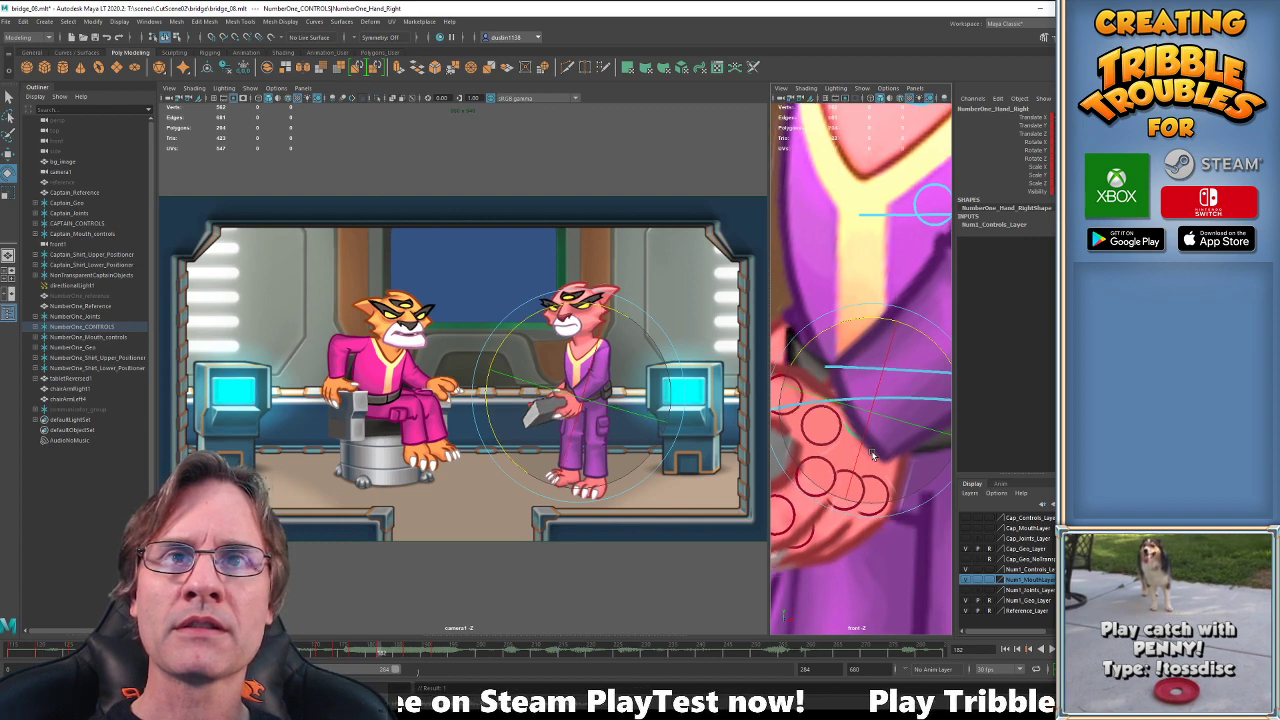
pyautogui.press('.')
pyautogui.press('.')
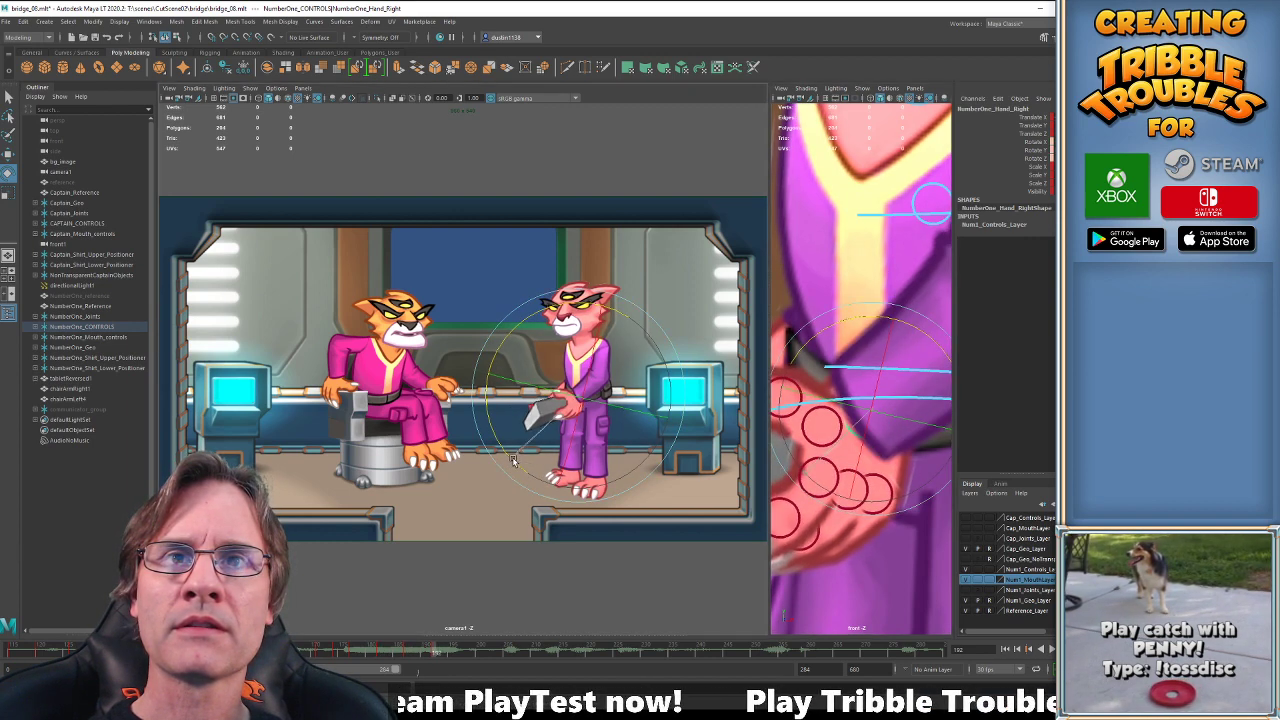
pyautogui.press(',')
pyautogui.press(',')
pyautogui.press('.')
pyautogui.press('.')
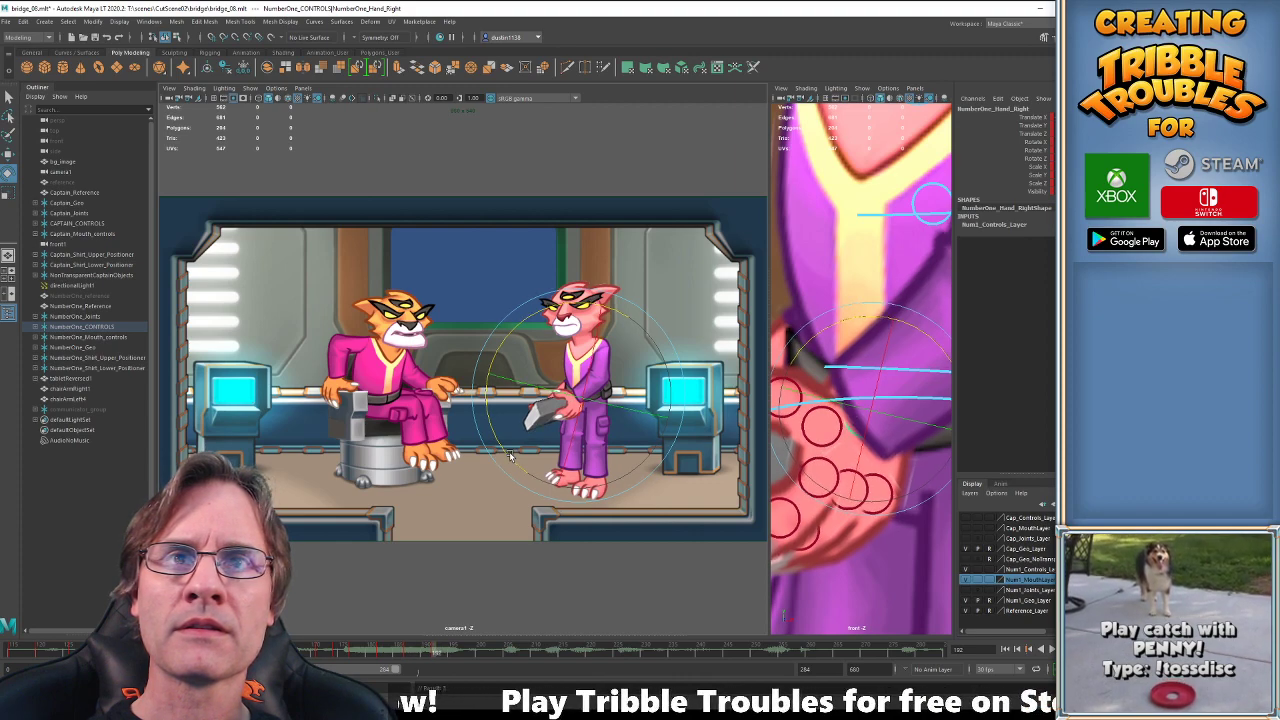
# Play the bridge scene from about frame 166, then scrub to frame 192 to review NumberOne's settling motion.
pyautogui.click(316, 649)
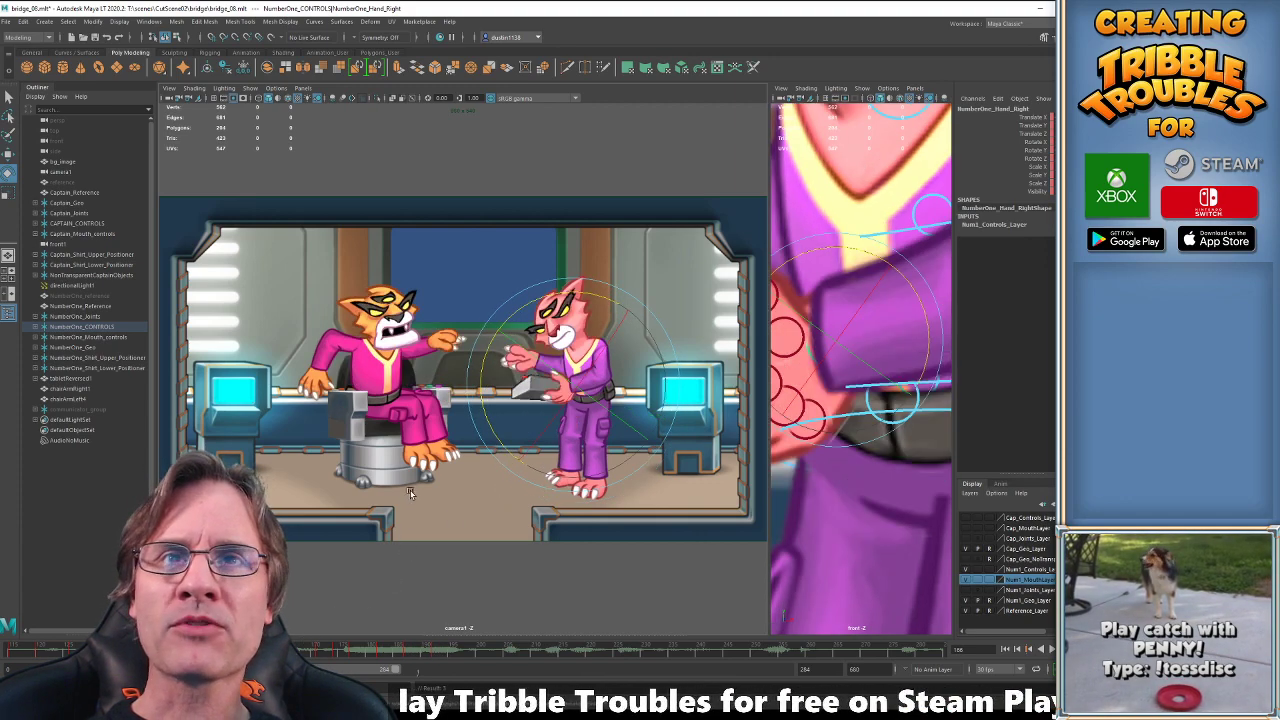
pyautogui.hotkey('alt', 'v')
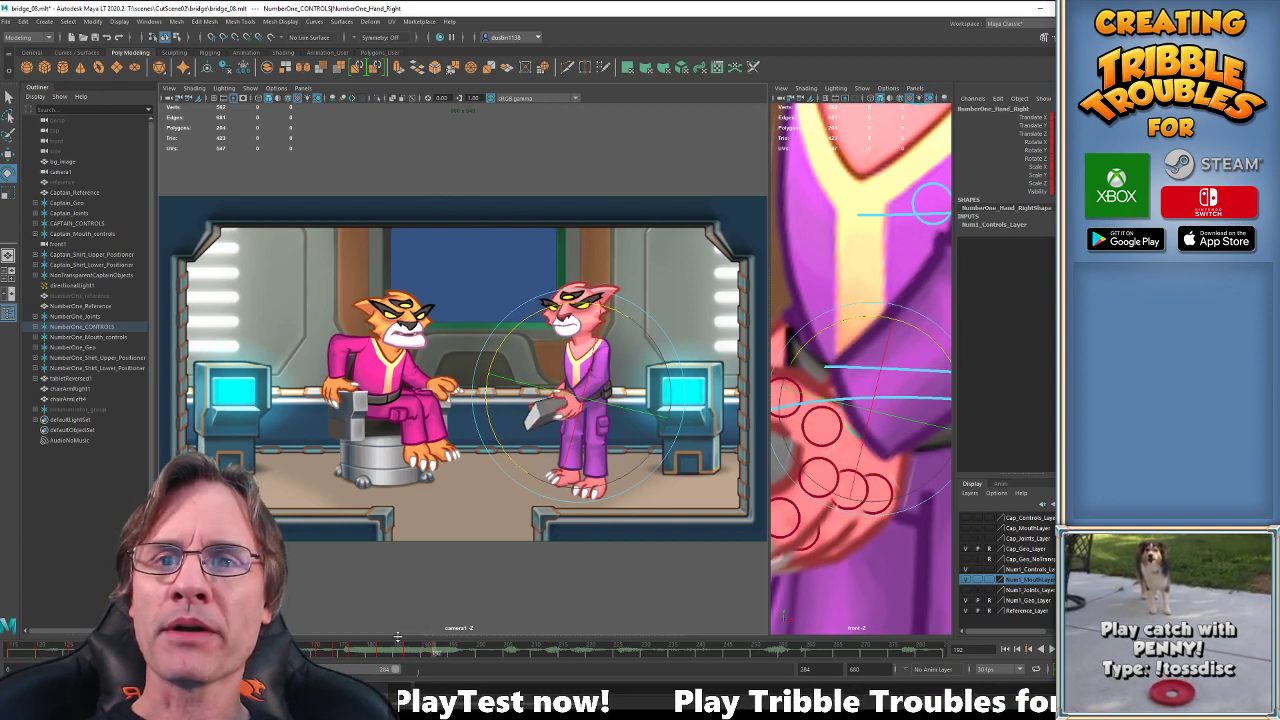
pyautogui.moveTo(342, 653); pyautogui.dragTo(434, 655)
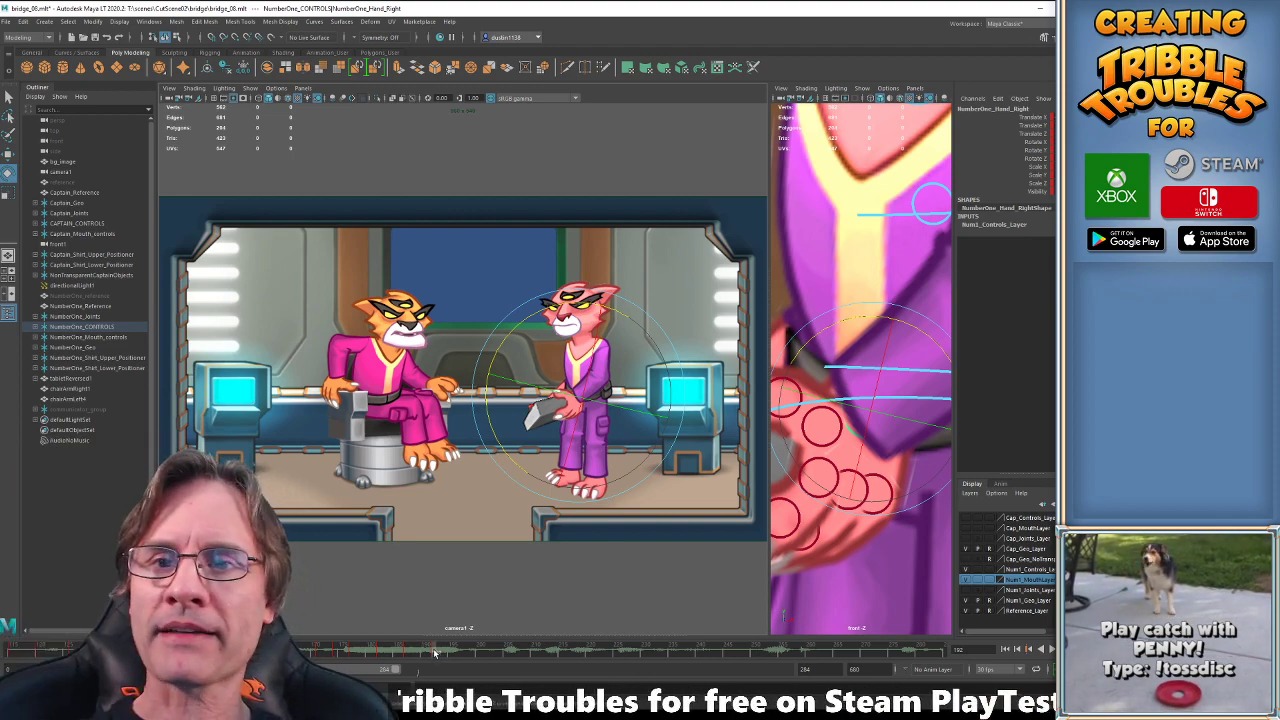
pyautogui.press('w')
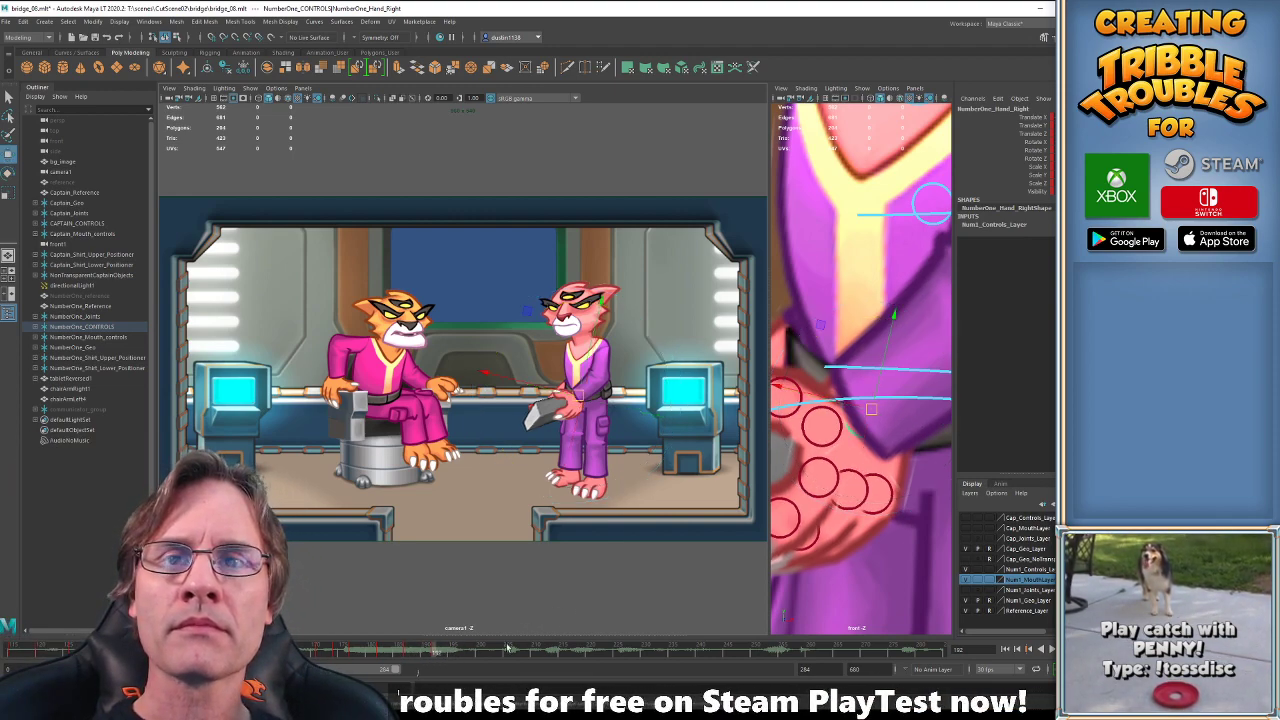
pyautogui.moveTo(440, 655); pyautogui.dragTo(435, 651)
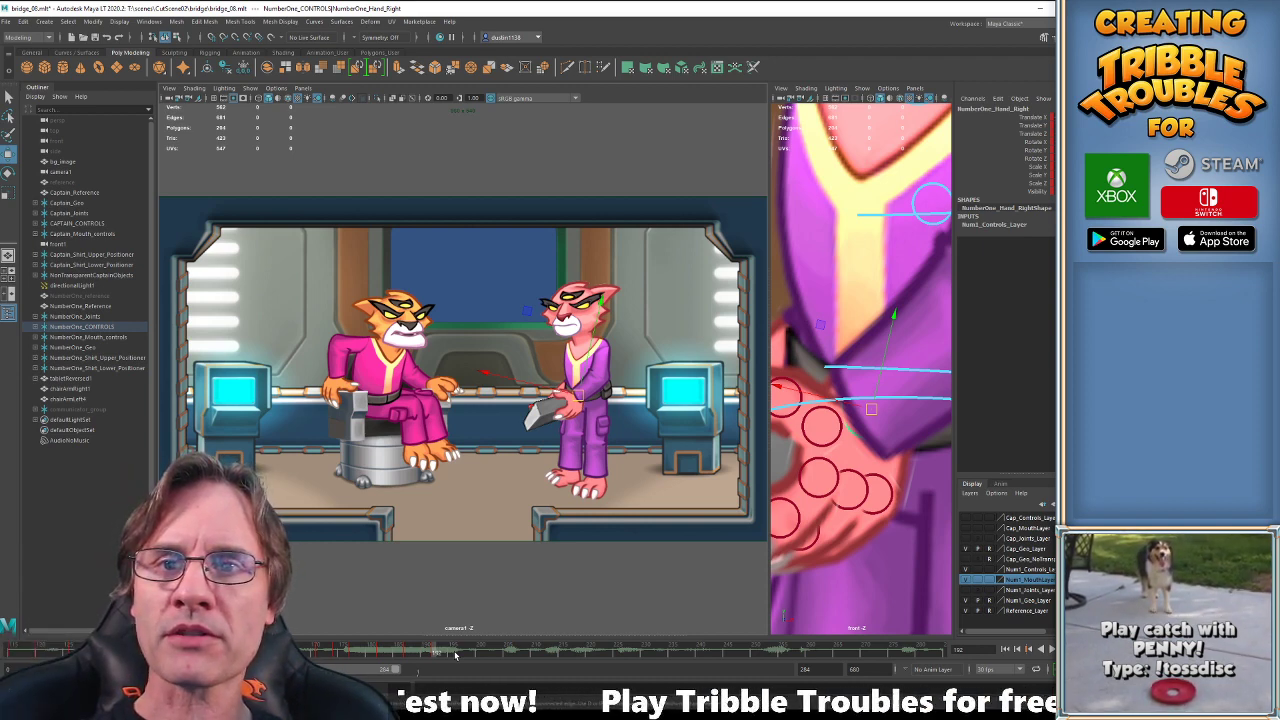
# Key NumberOne's COG control at frame 196 and compare the body pose with its earlier keys.
pyautogui.click(455, 652)
pyautogui.click(893, 398)
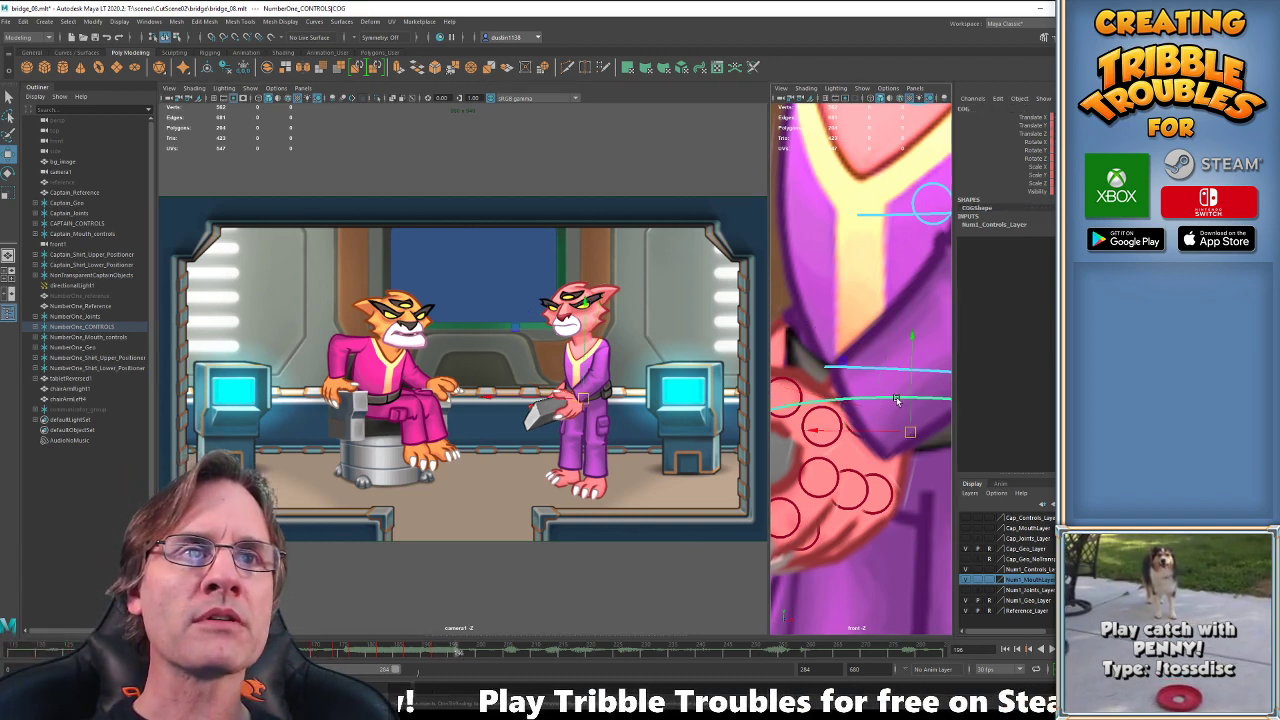
pyautogui.press(',')
pyautogui.press(',')
pyautogui.press('.')
pyautogui.press('.')
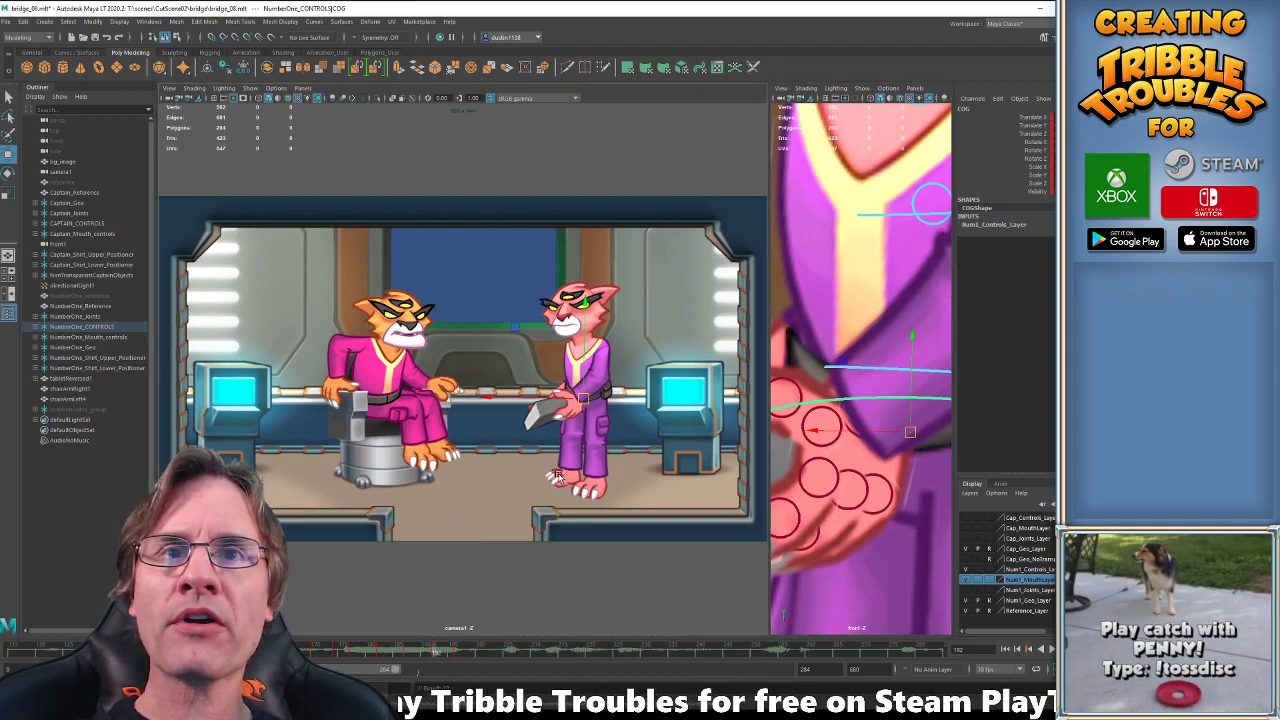
pyautogui.press('f')
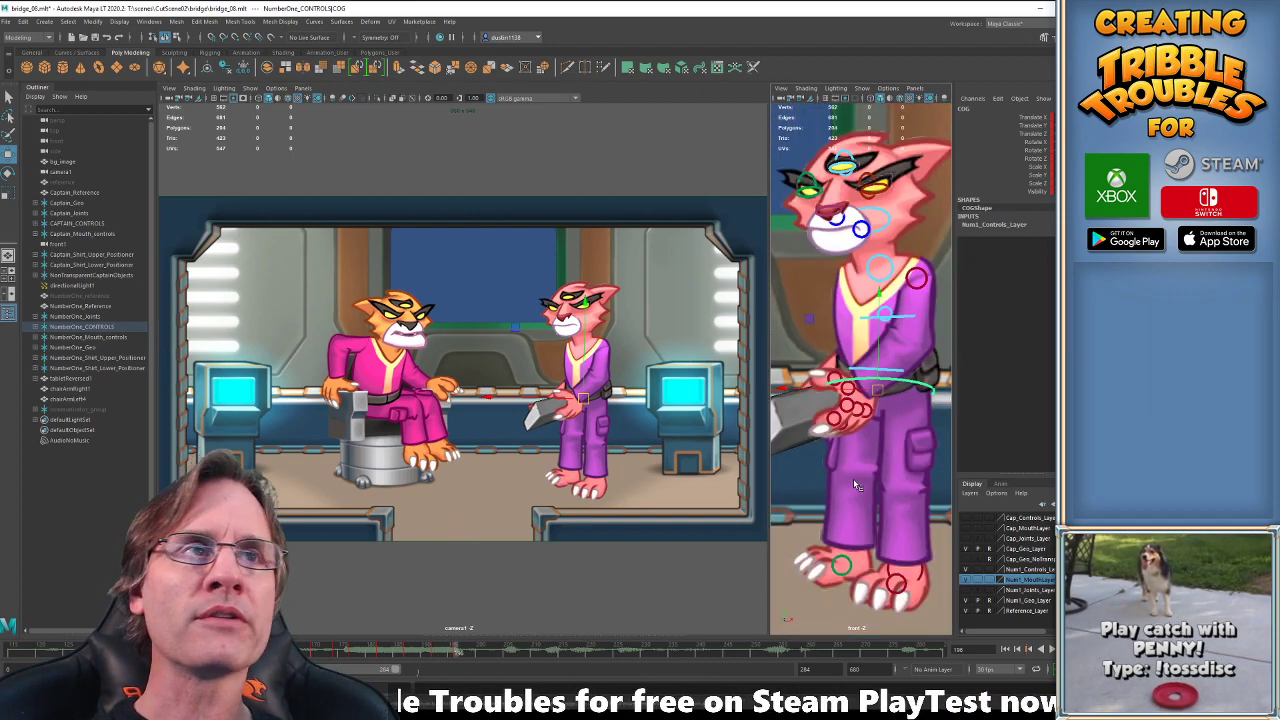
pyautogui.press(',')
pyautogui.press(',')
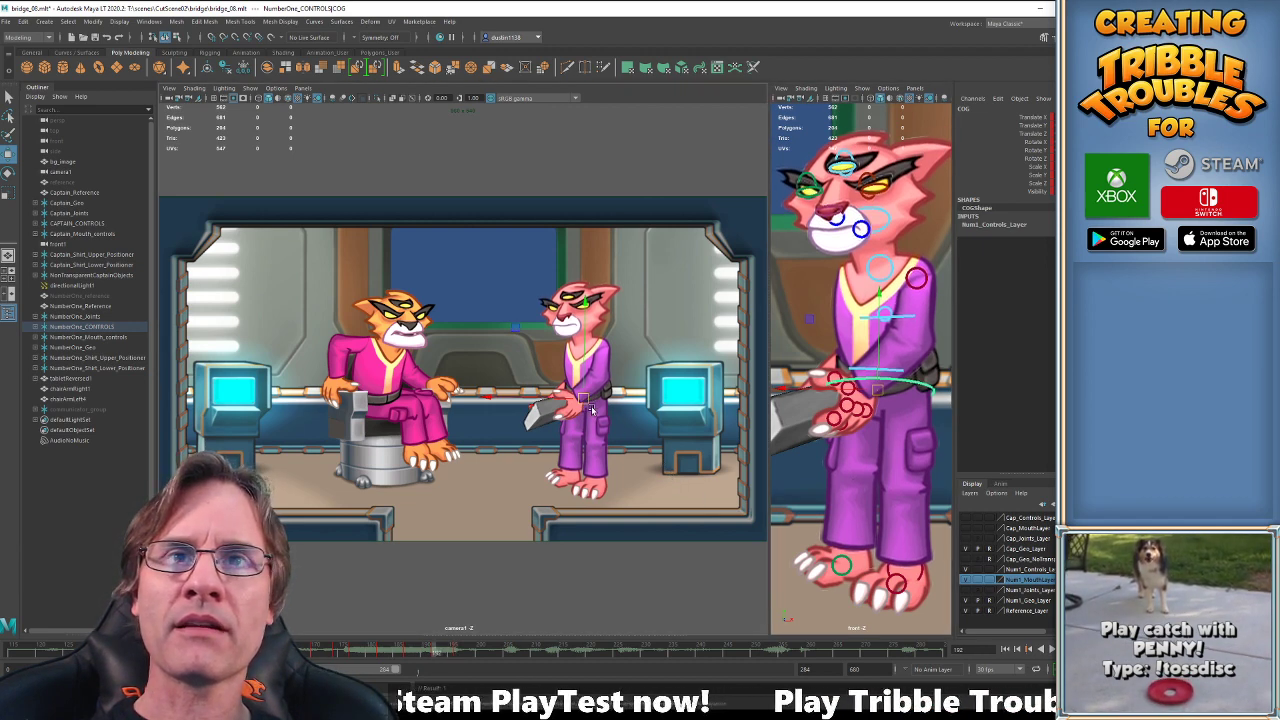
pyautogui.press(',')
pyautogui.press(',')
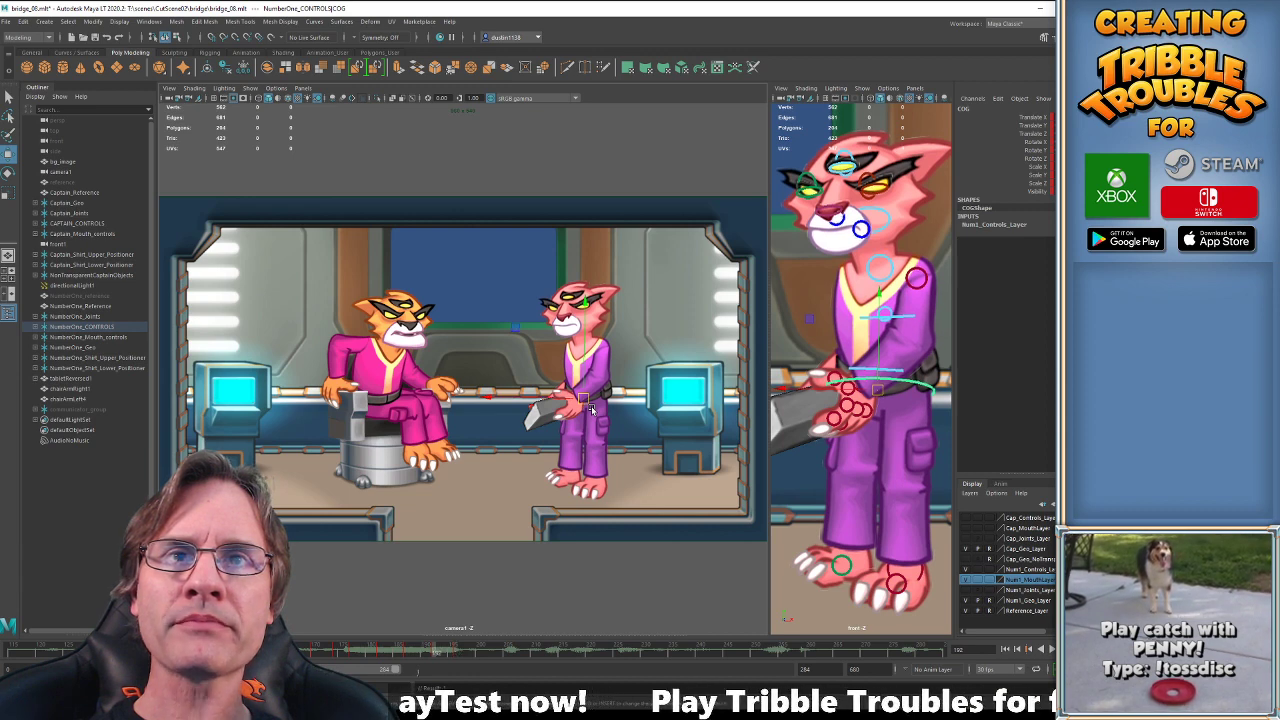
pyautogui.press('.')
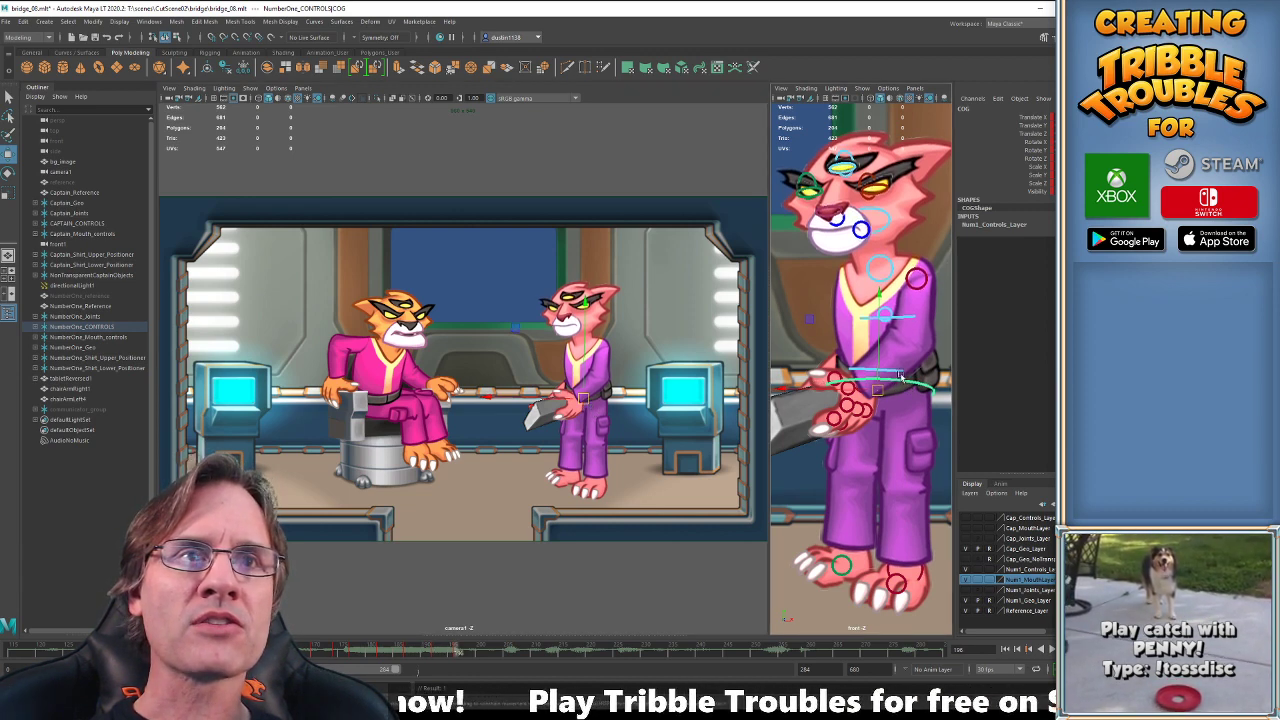
# Key NumberOne's upper spine with a slight rotation at frame 196 and check it against frame 192.
pyautogui.click(902, 373)
pyautogui.click(910, 320)
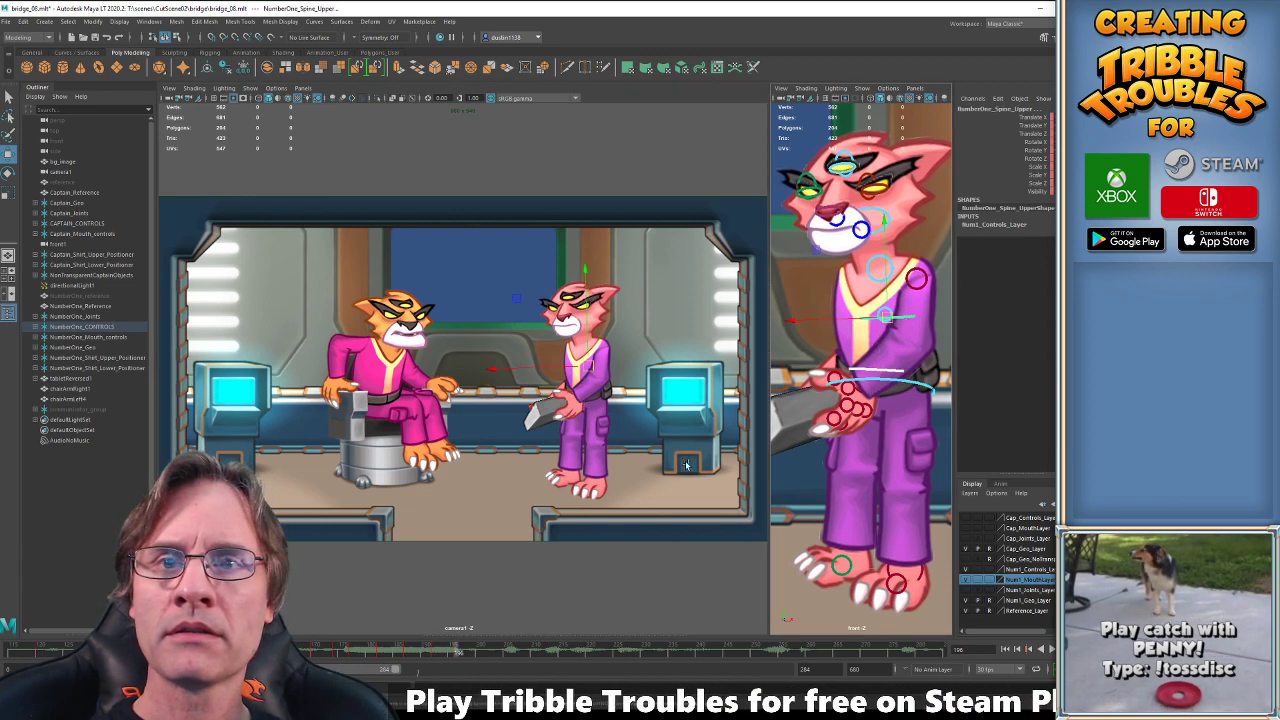
pyautogui.press(',')
pyautogui.press(',')
pyautogui.press(',')
pyautogui.press('.')
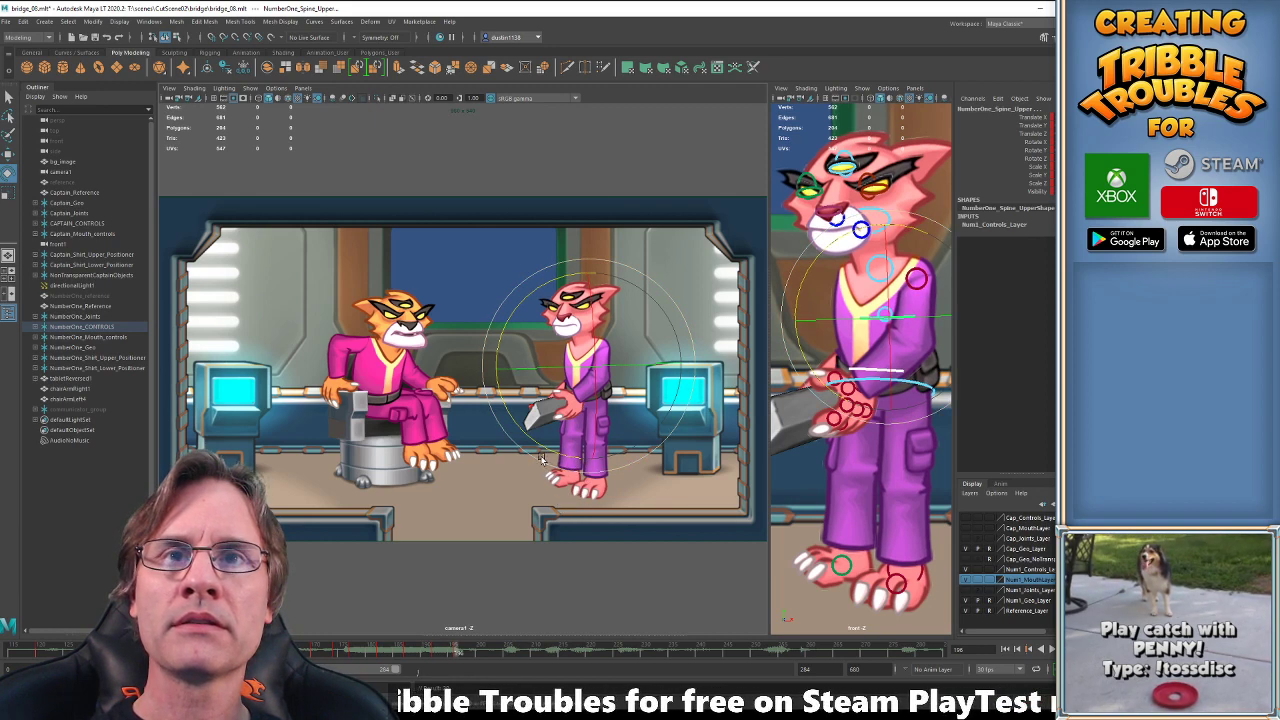
pyautogui.moveTo(539, 449); pyautogui.dragTo(540, 448)
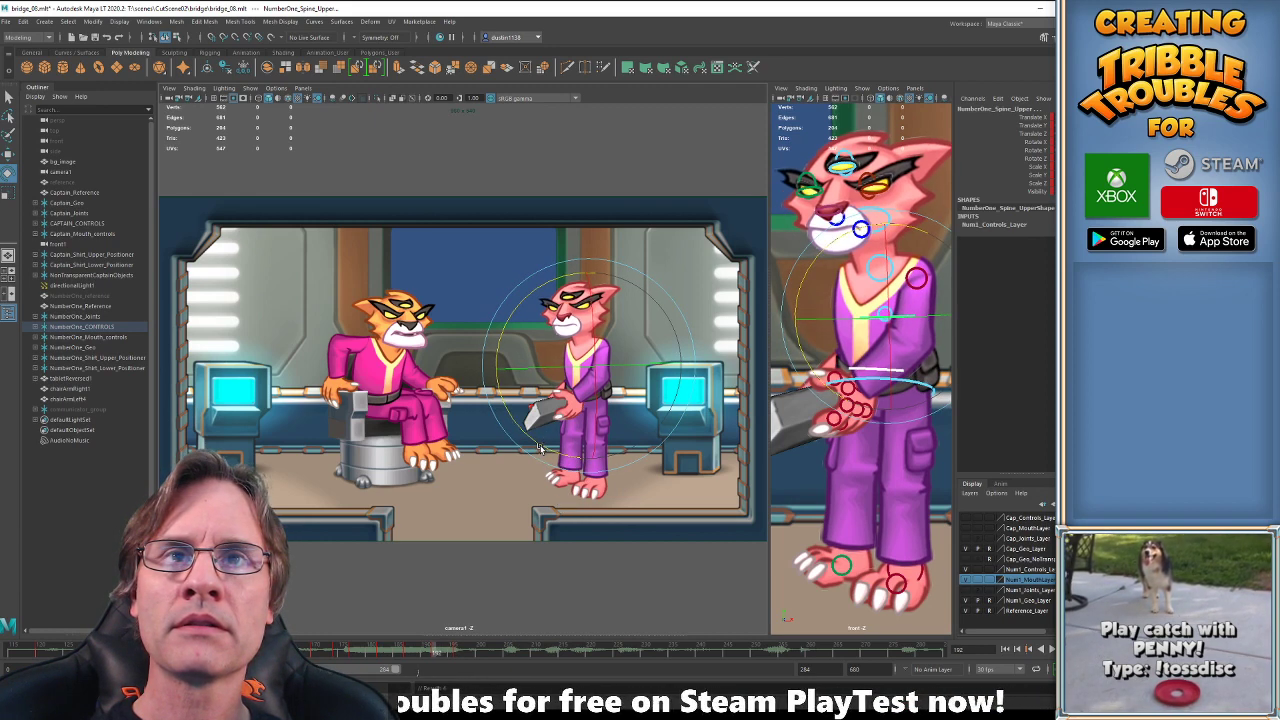
pyautogui.press('w')
# Rotate and key NumberOne's neck at frame 196, stepping through the preceding frames and keys to check the motion.
pyautogui.click(866, 276)
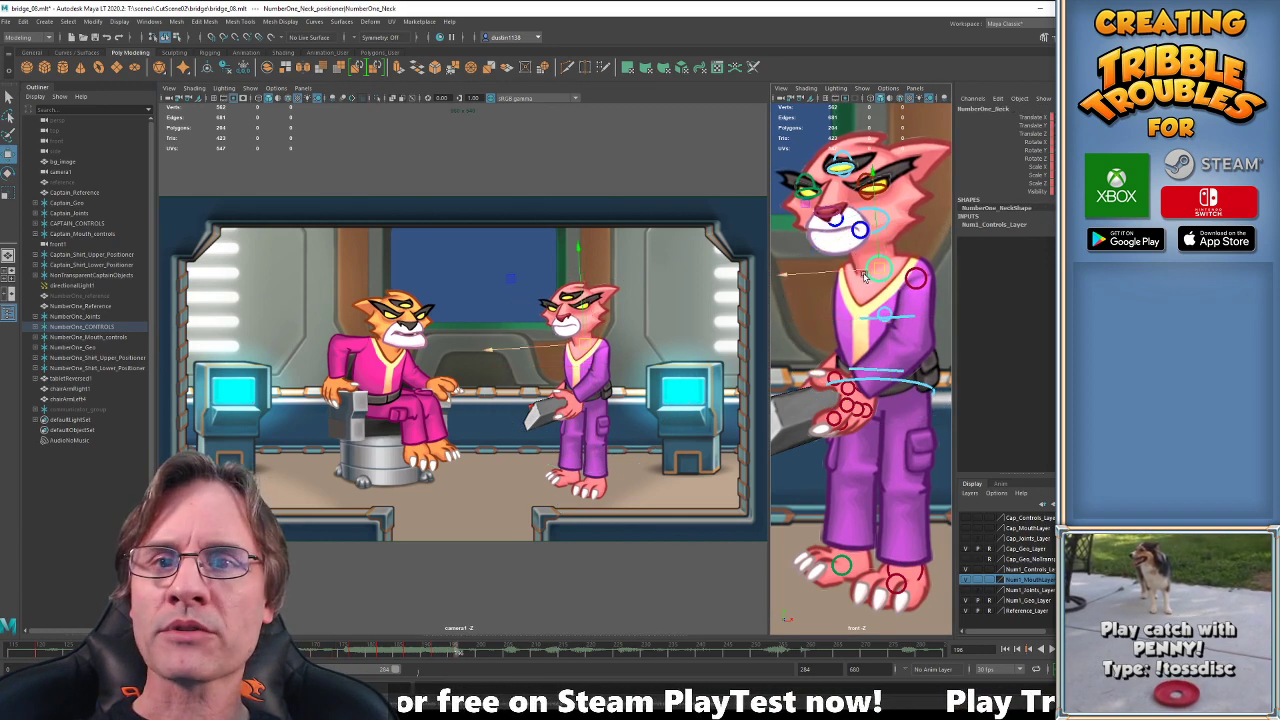
pyautogui.press('e')
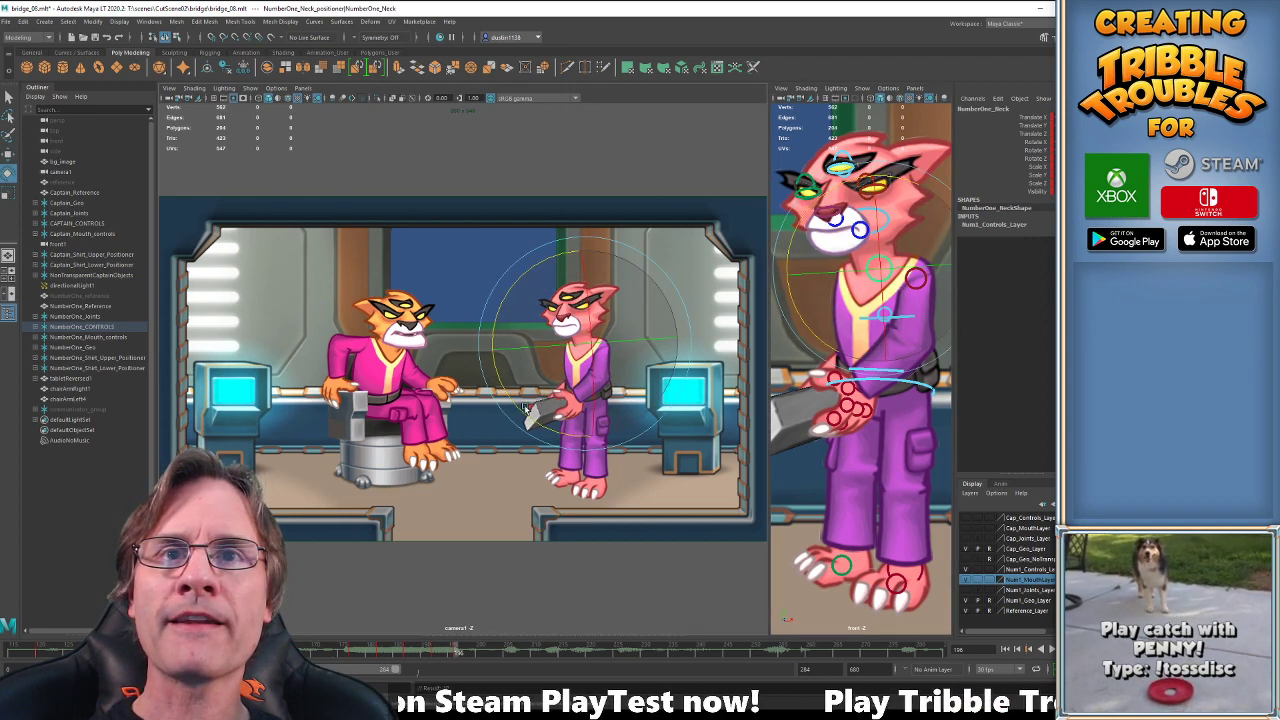
pyautogui.hotkey('alt', ',')
pyautogui.hotkey('alt', ',')
pyautogui.hotkey('alt', ',')
pyautogui.hotkey('alt', ',')
pyautogui.hotkey('alt', ',')
pyautogui.hotkey('alt', ',')
pyautogui.hotkey('alt', '.')
pyautogui.hotkey('alt', '.')
pyautogui.hotkey('alt', '.')
pyautogui.hotkey('alt', '.')
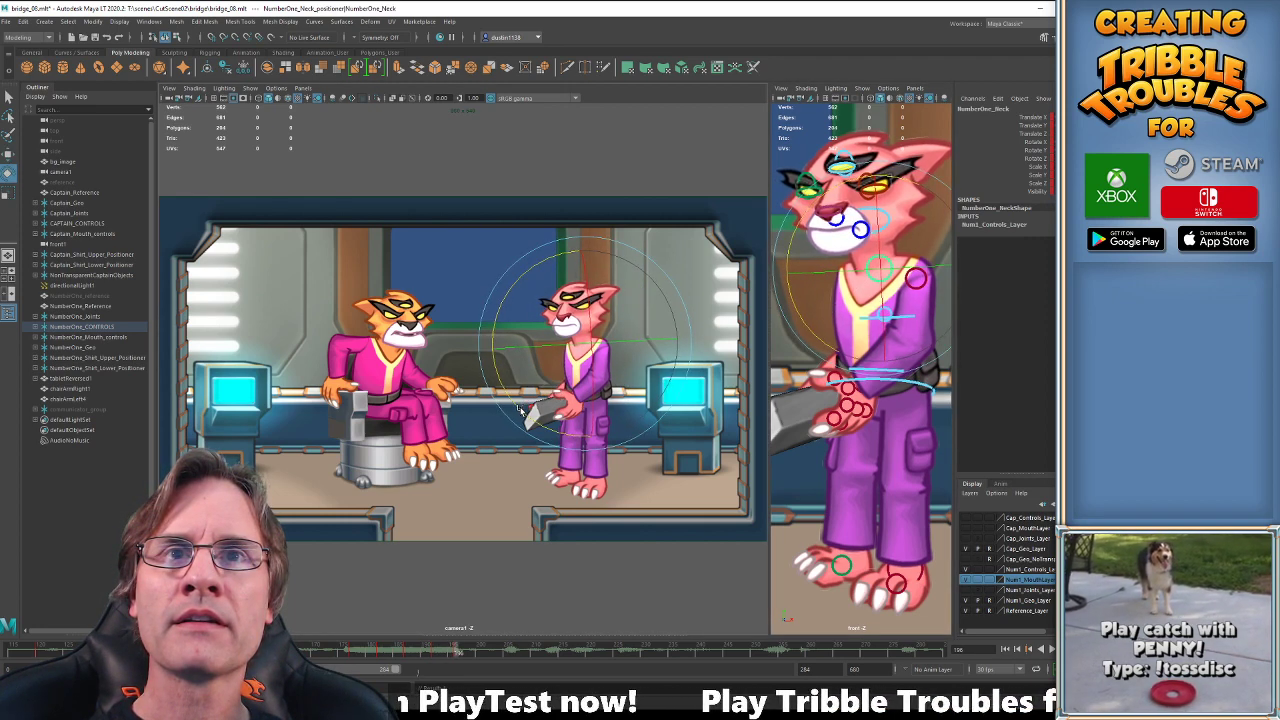
pyautogui.press(',')
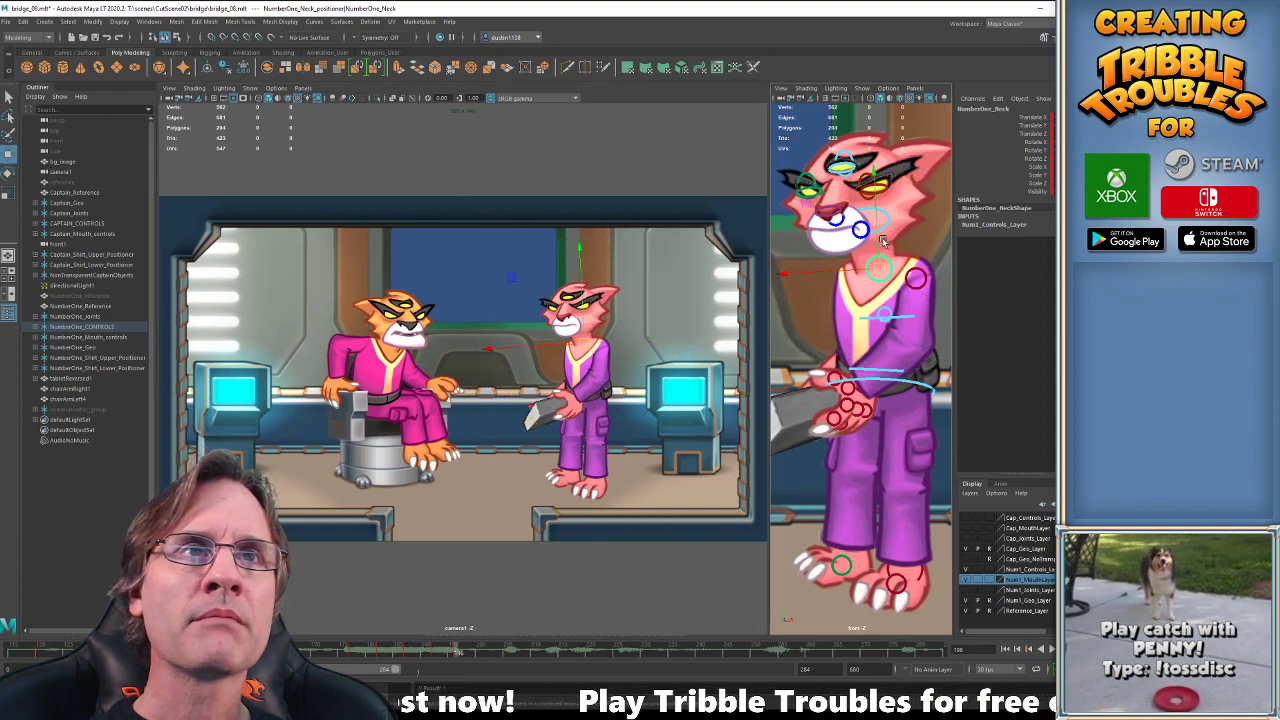
pyautogui.press('.')
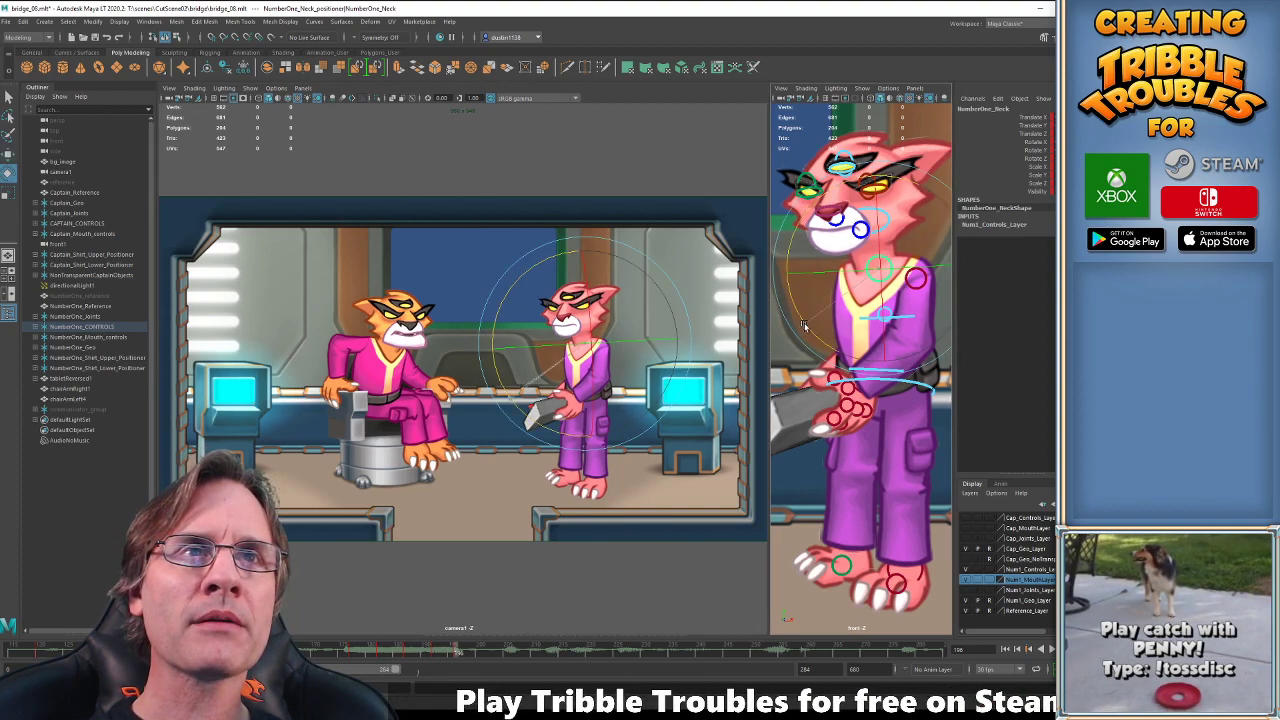
pyautogui.press('w')
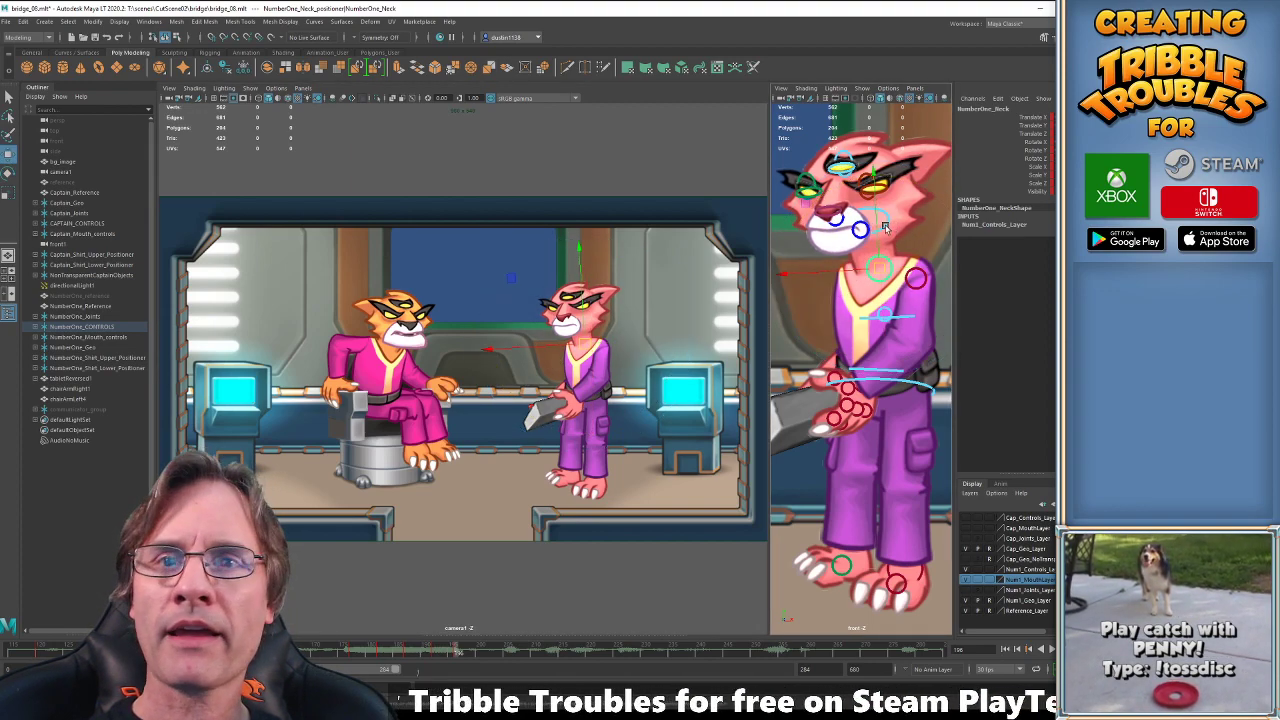
# Rotate and key NumberOne's head at frame 196, comparing it with the pose at frame 192.
pyautogui.click(882, 230)
pyautogui.press('e')
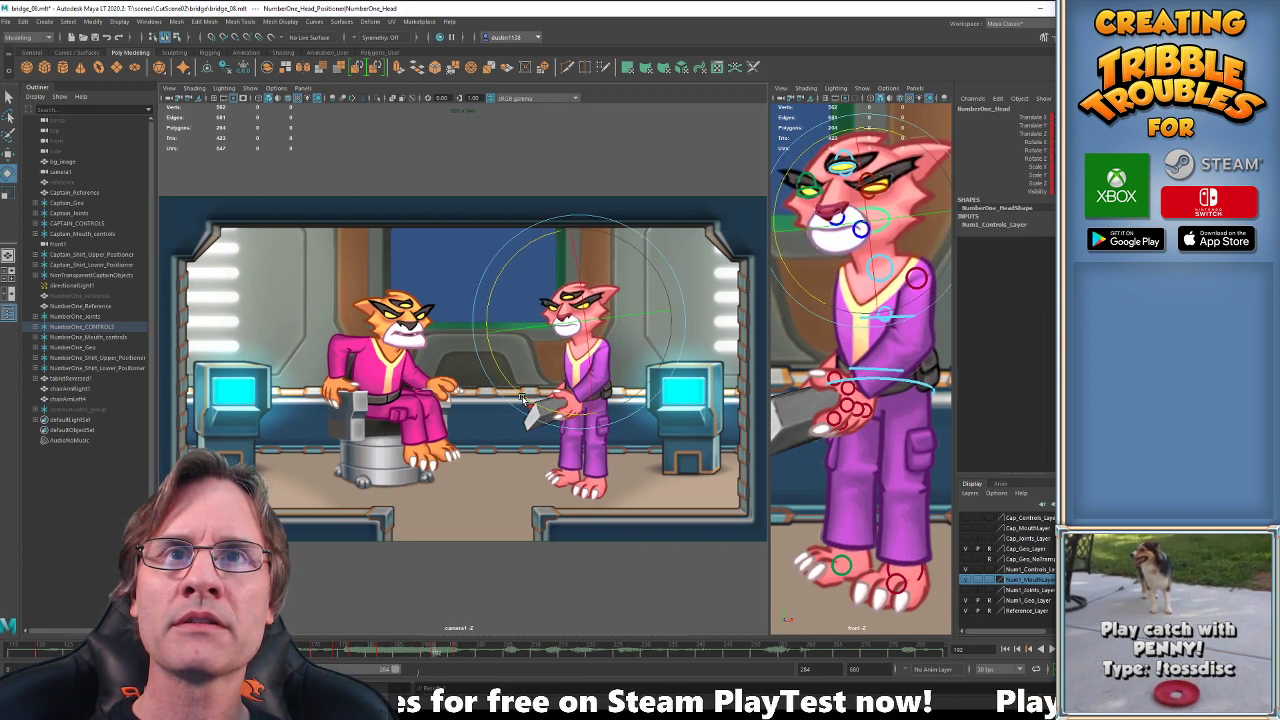
pyautogui.press('w')
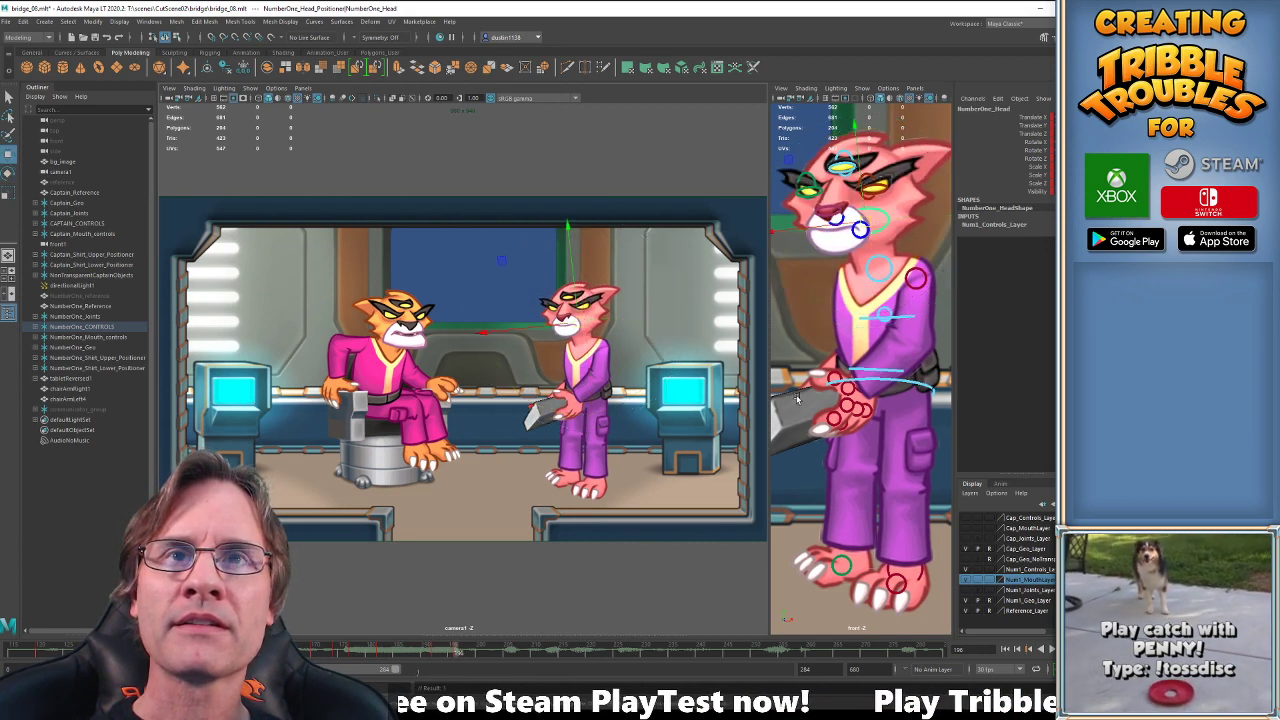
# Key NumberOne's right hand at frame 196, adjusting its rotation so it stays on the tablet.
pyautogui.click(579, 392)
pyautogui.press('.')
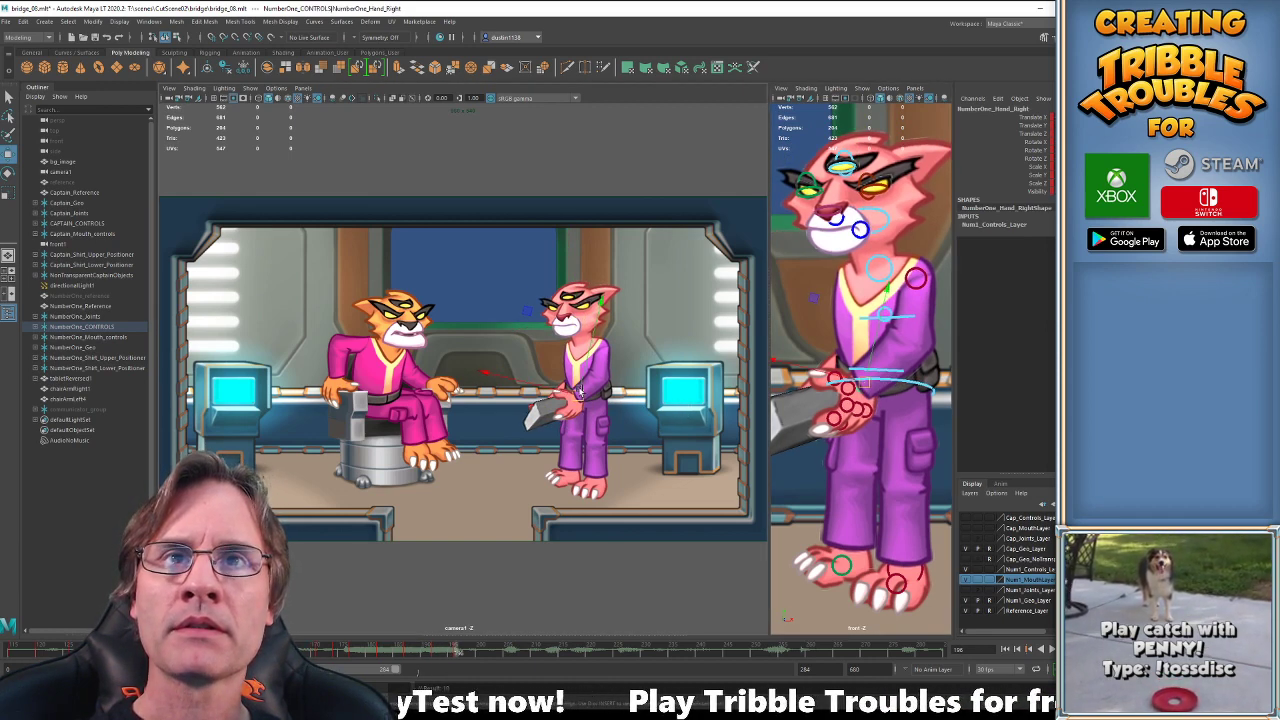
pyautogui.press('e')
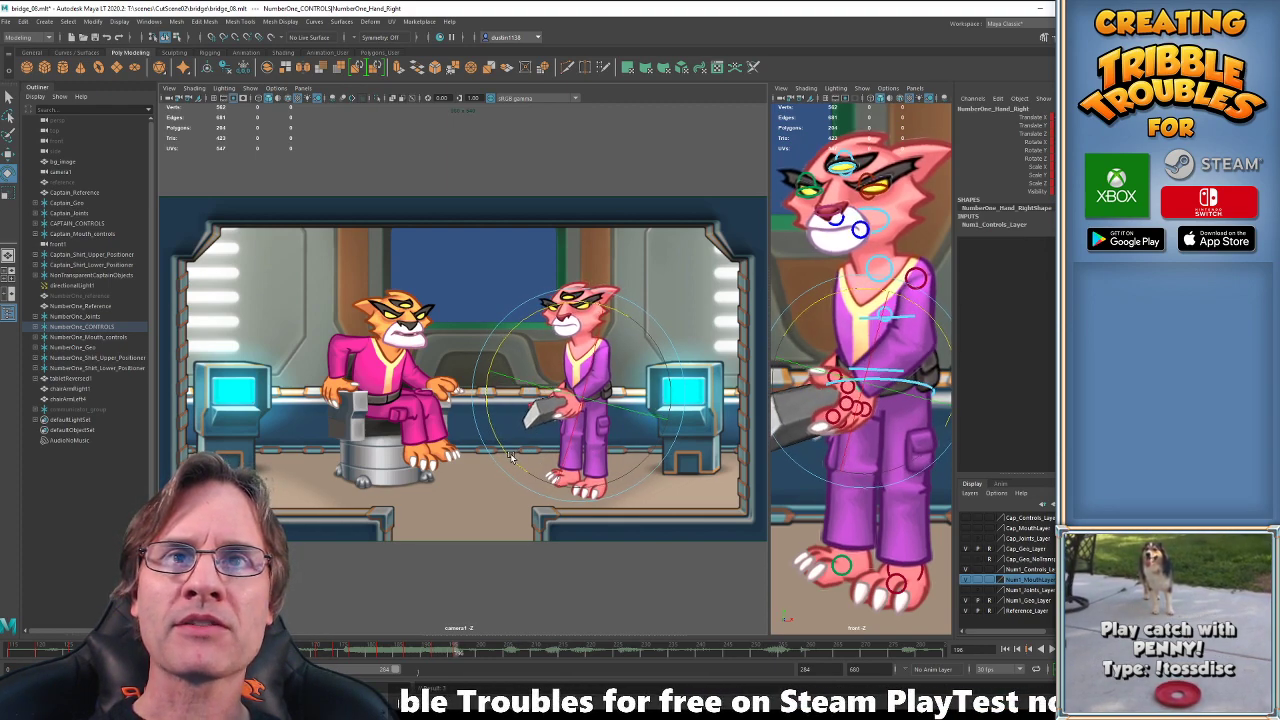
pyautogui.press('.')
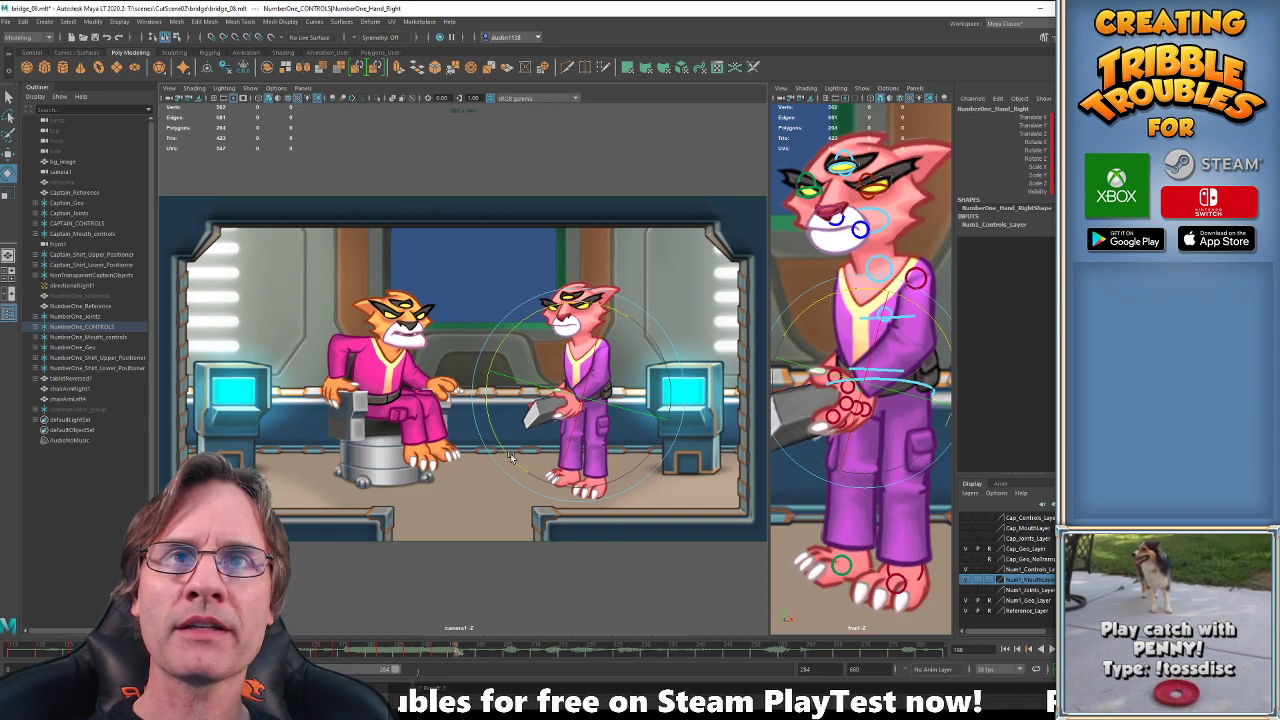
pyautogui.press('.')
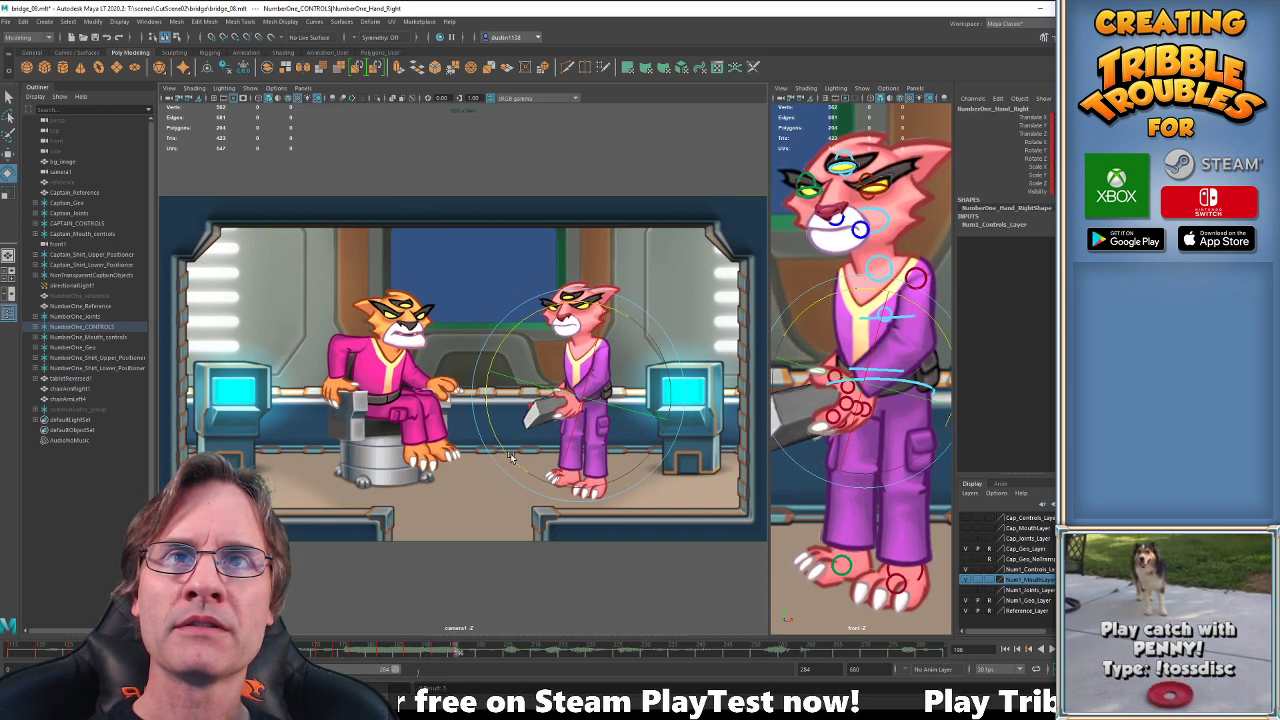
pyautogui.press('w')
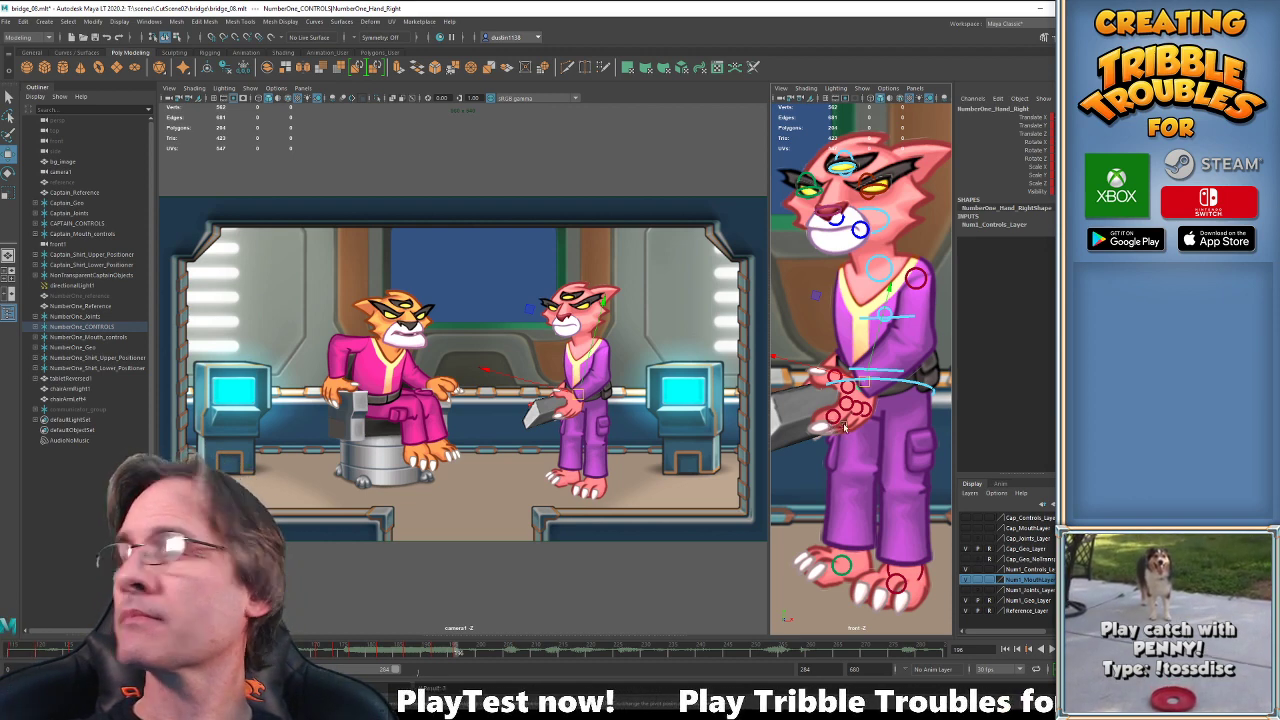
# Key NumberOne's left hand at frame 196 and raise it from behind the tablet.
pyautogui.click(846, 360)
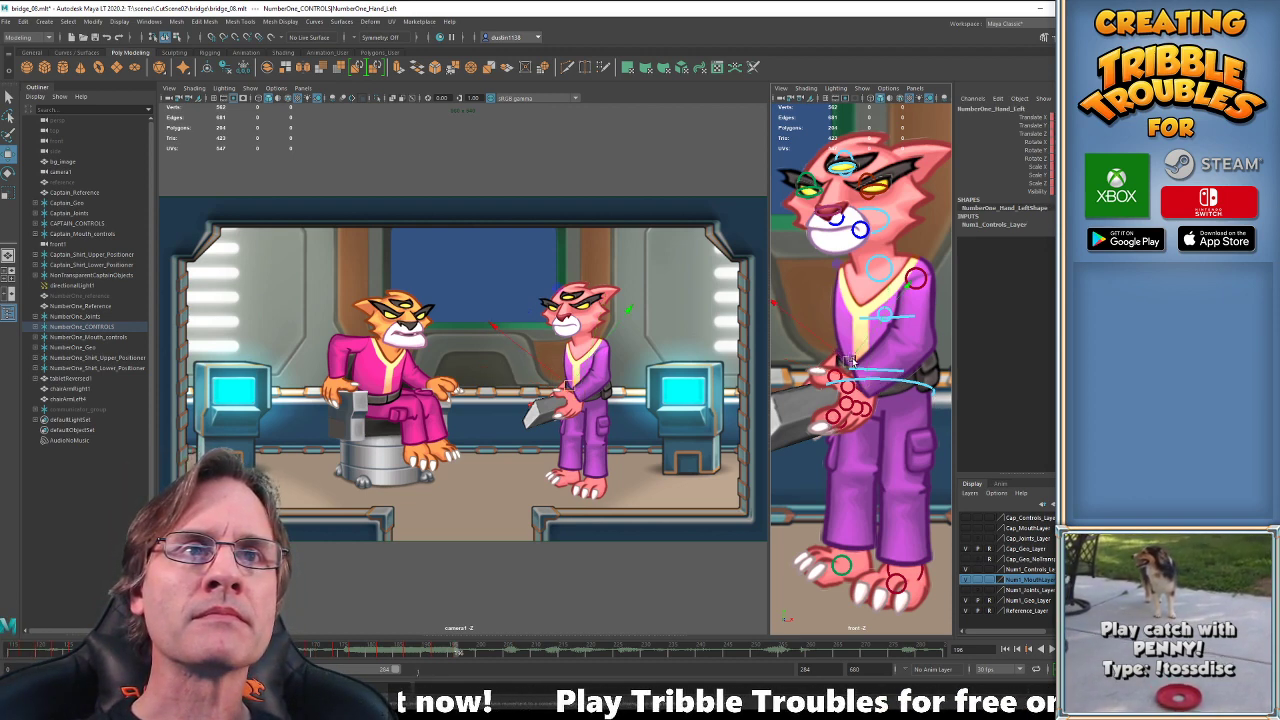
pyautogui.middleClick(516, 452)
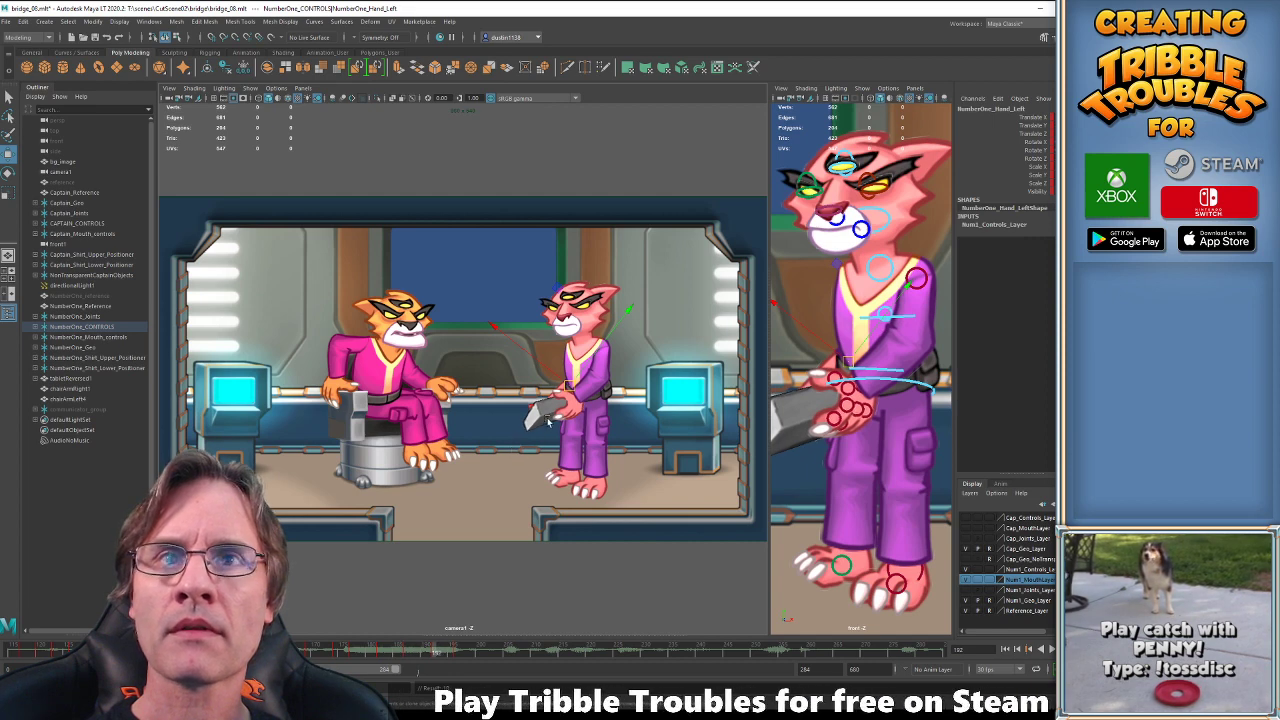
pyautogui.press('.')
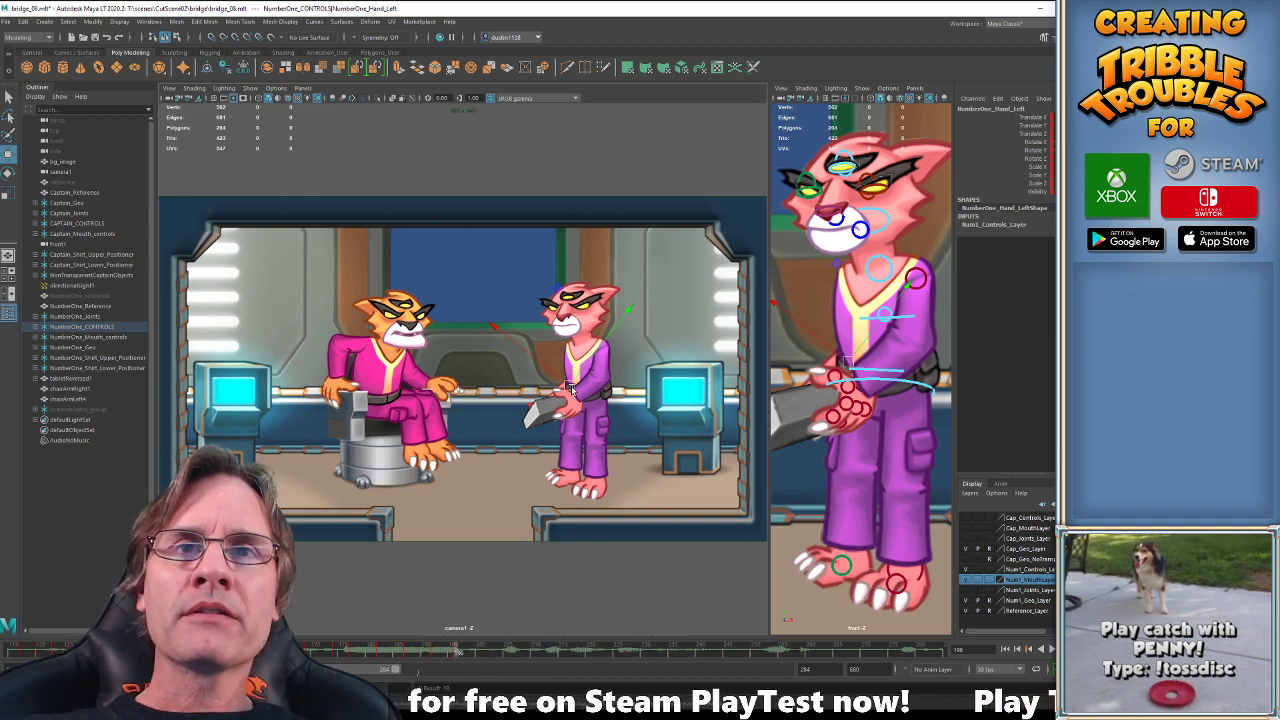
pyautogui.moveTo(570, 388); pyautogui.dragTo(562, 372)
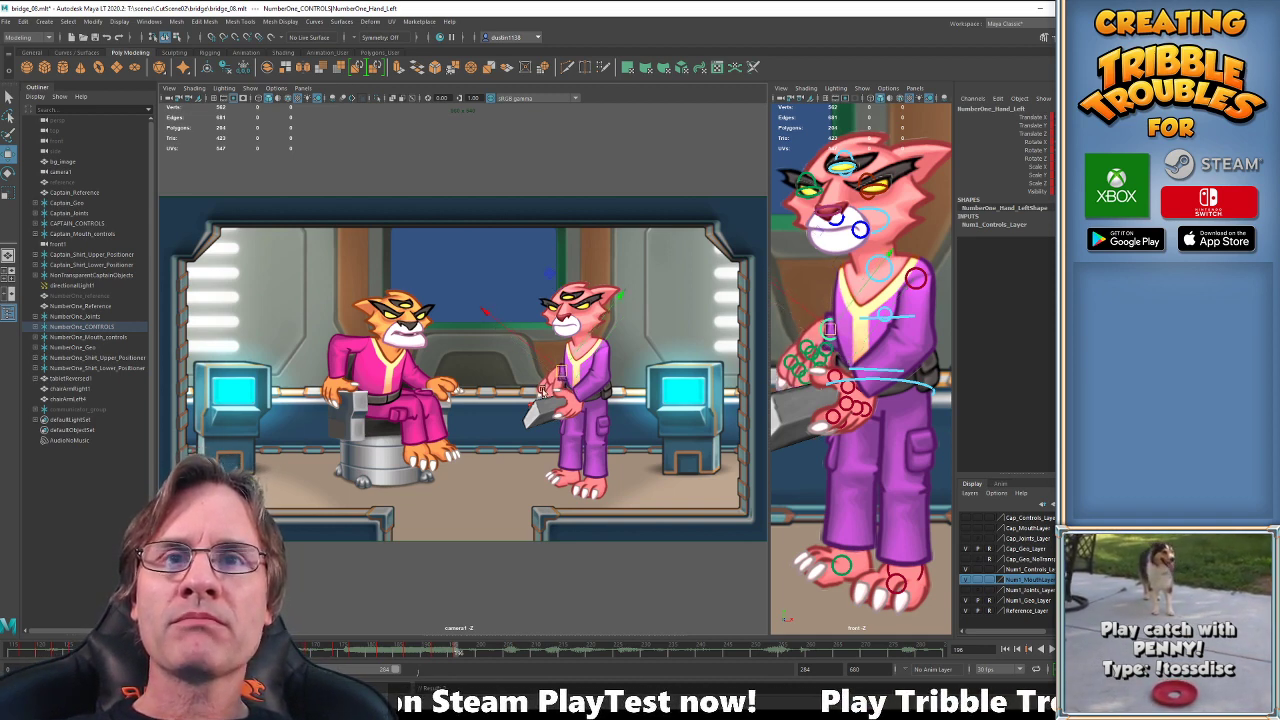
# Lower NumberOne's left hand back behind the tablet at frame 196 and nudge its position, comparing with the neighbouring frame.
pyautogui.click(594, 436)
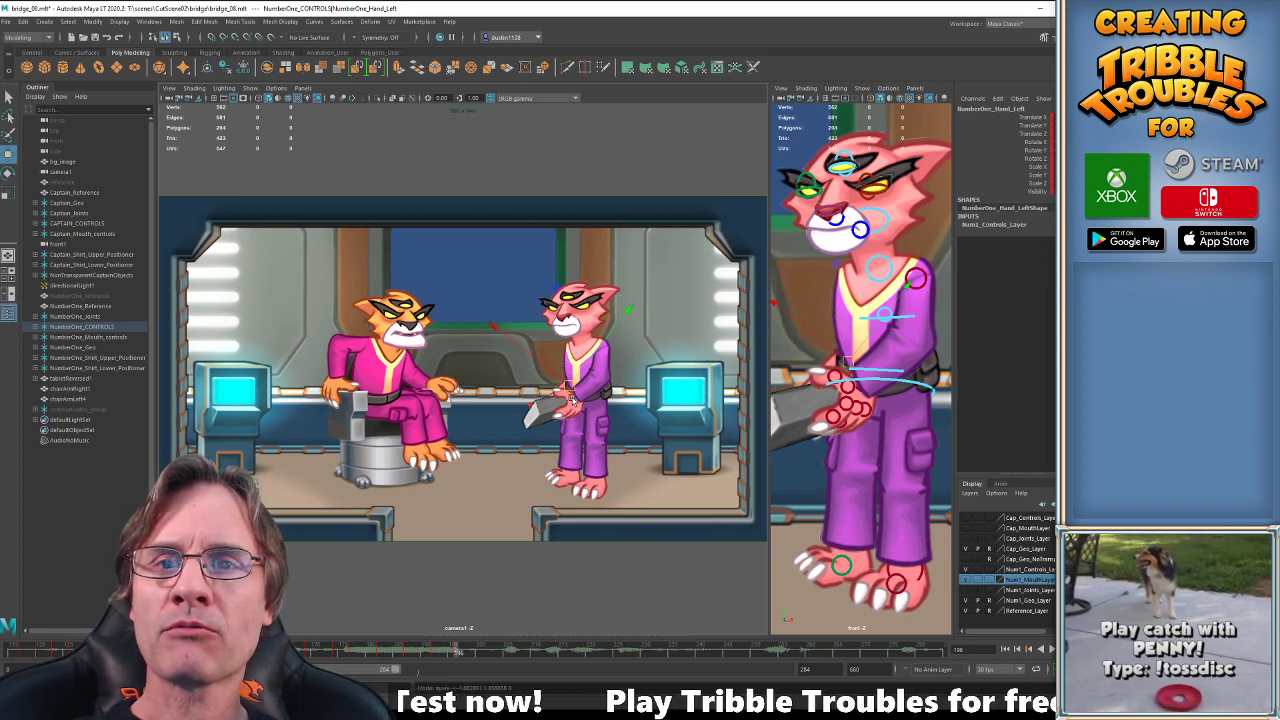
pyautogui.moveTo(568, 386); pyautogui.dragTo(571, 390)
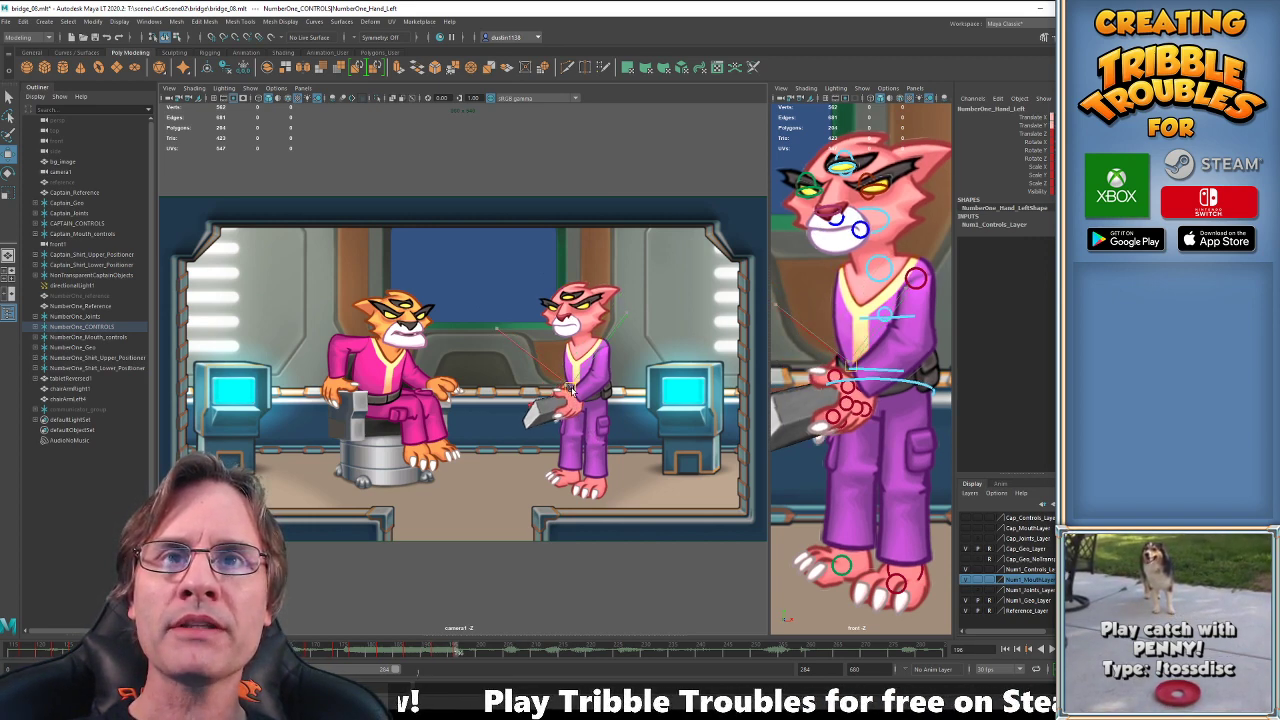
pyautogui.press('e')
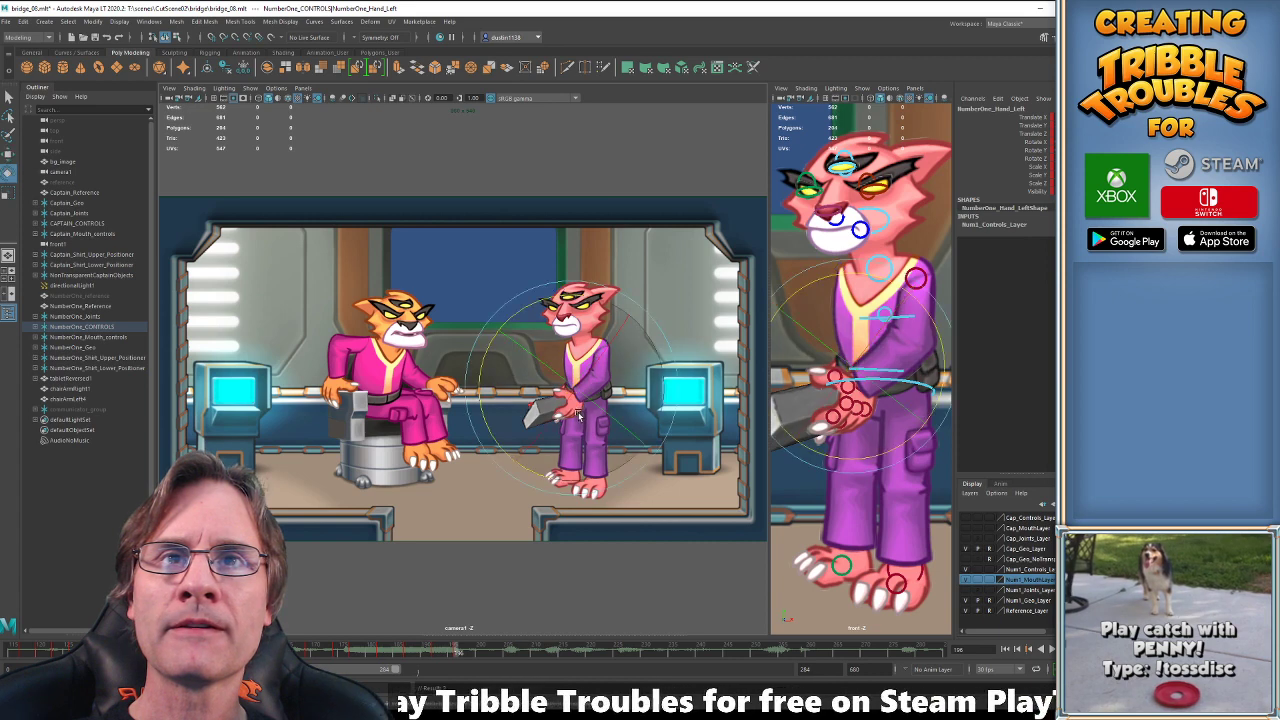
pyautogui.press('w')
pyautogui.moveTo(571, 390); pyautogui.dragTo(572, 391)
pyautogui.hotkey('alt', ',')
pyautogui.hotkey('alt', '.')
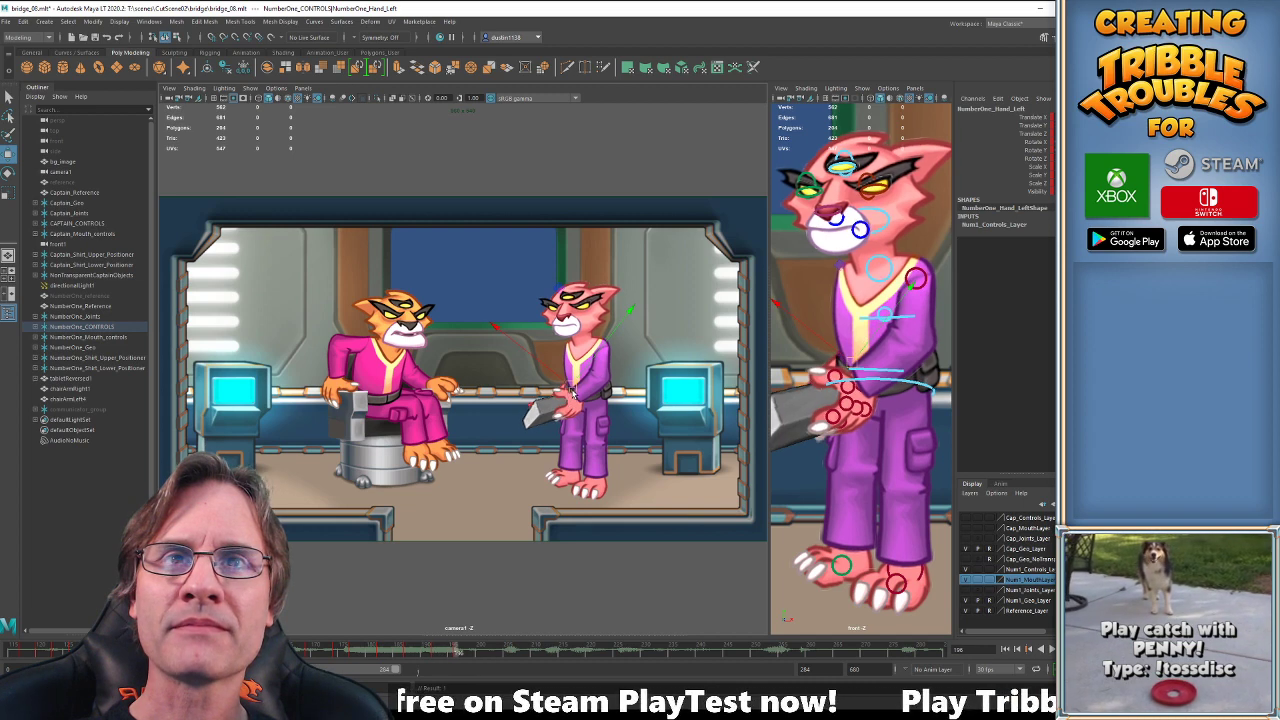
# Fine-tune the left hand's position and rotation at frame 196, comparing it with the pose at frame 192.
pyautogui.moveTo(572, 389); pyautogui.dragTo(568, 388)
pyautogui.press(',')
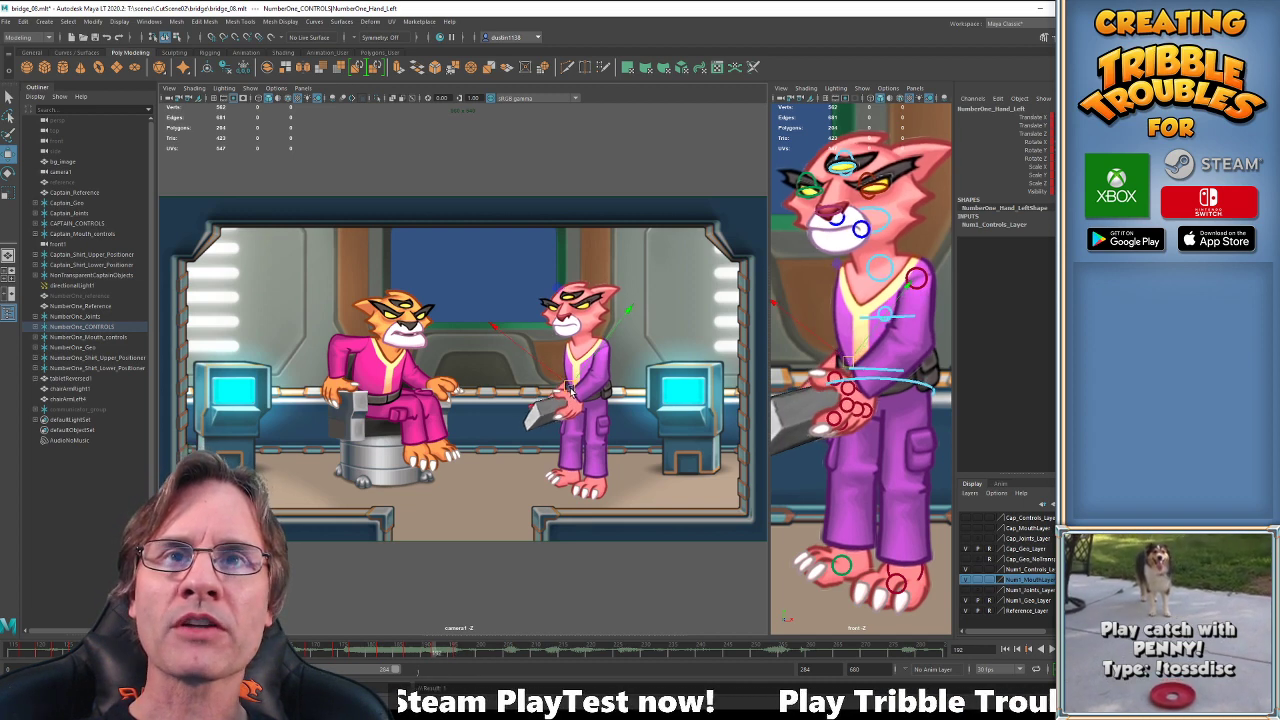
pyautogui.press('.')
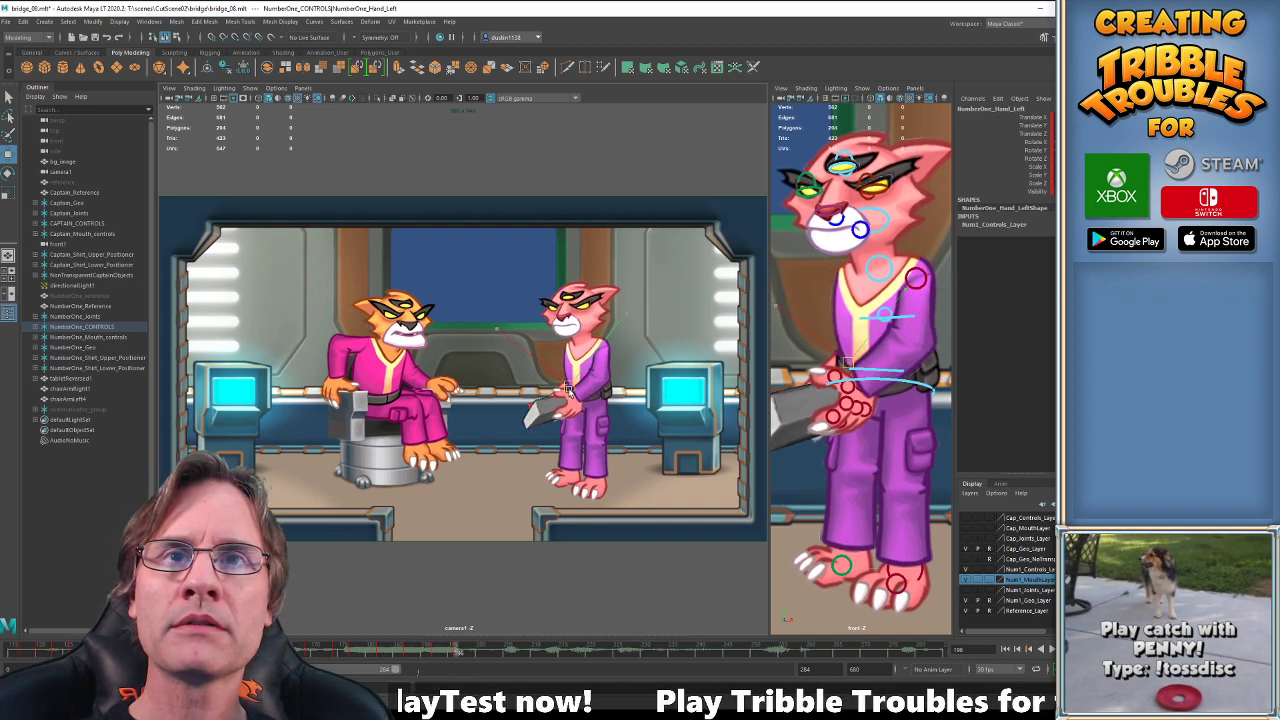
pyautogui.press('e')
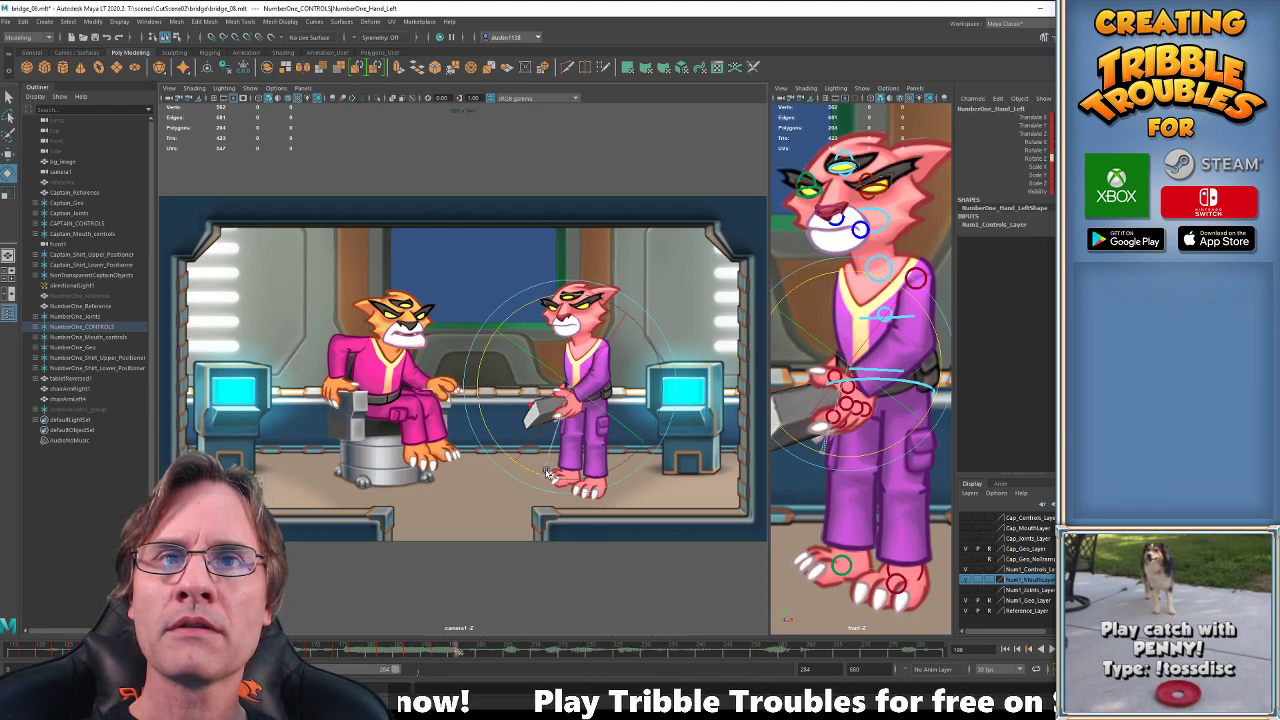
pyautogui.press('.')
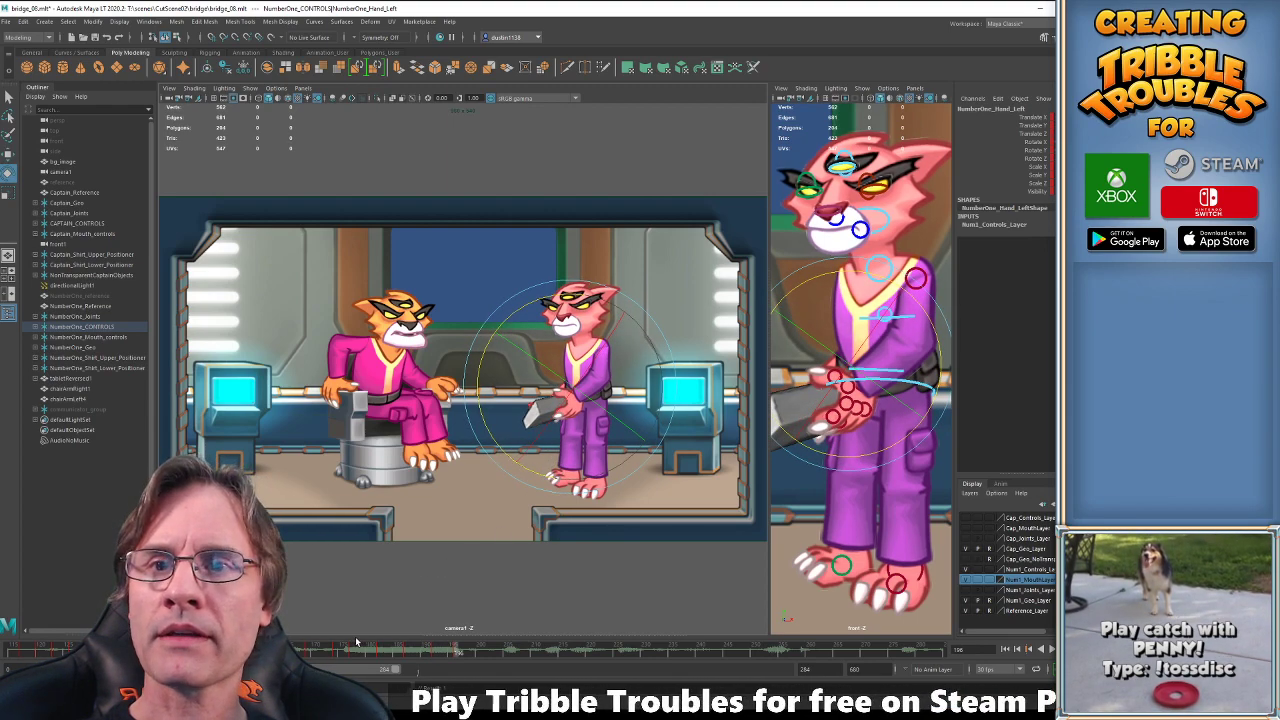
# Play back the bridge gesture through the keys up to frame 196 to check the motion, and save the scene.
pyautogui.click(336, 647)
pyautogui.hotkey('alt', 'v')
pyautogui.hotkey('alt', 'v')
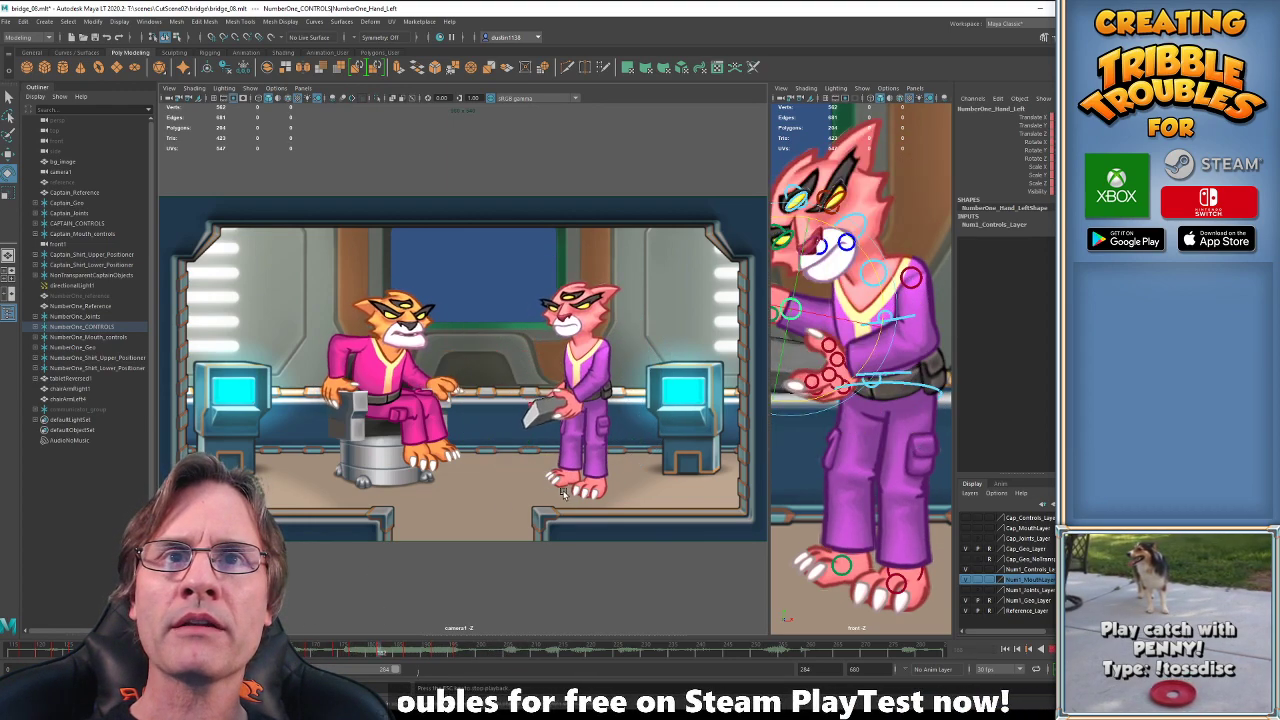
pyautogui.hotkey('alt', 'v')
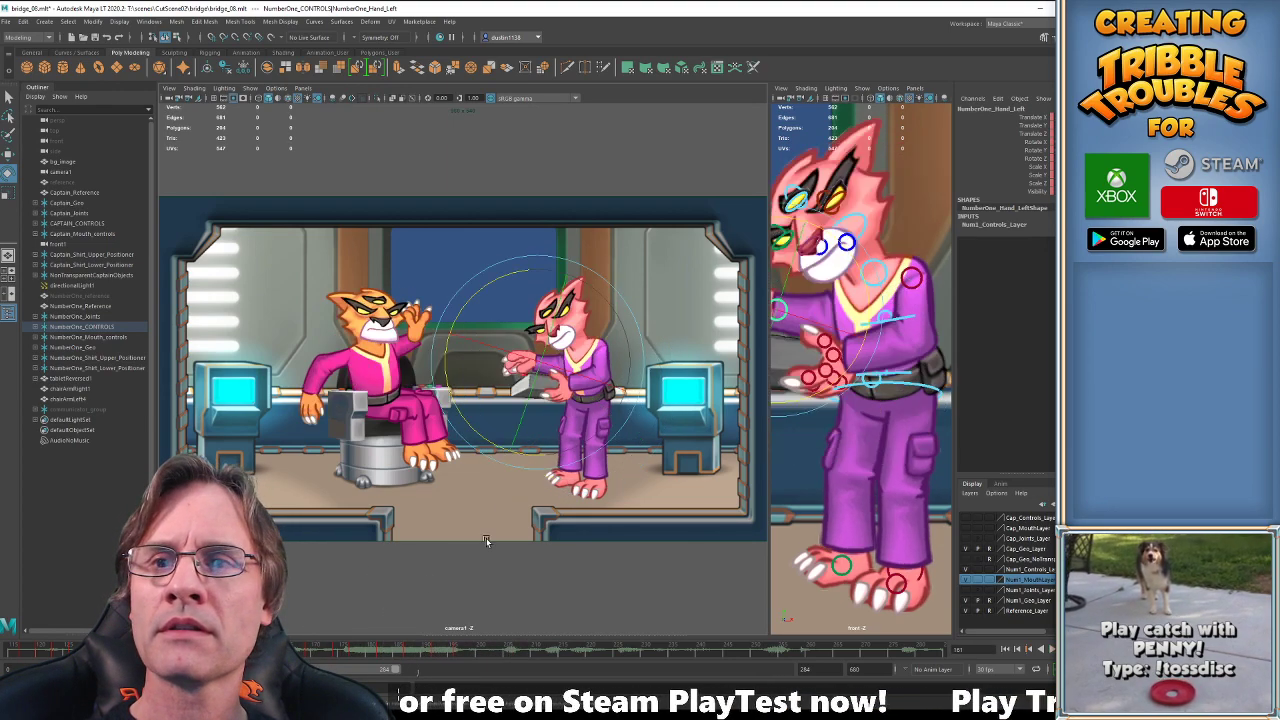
pyautogui.hotkey('alt', 'v')
pyautogui.hotkey('alt', 'v')
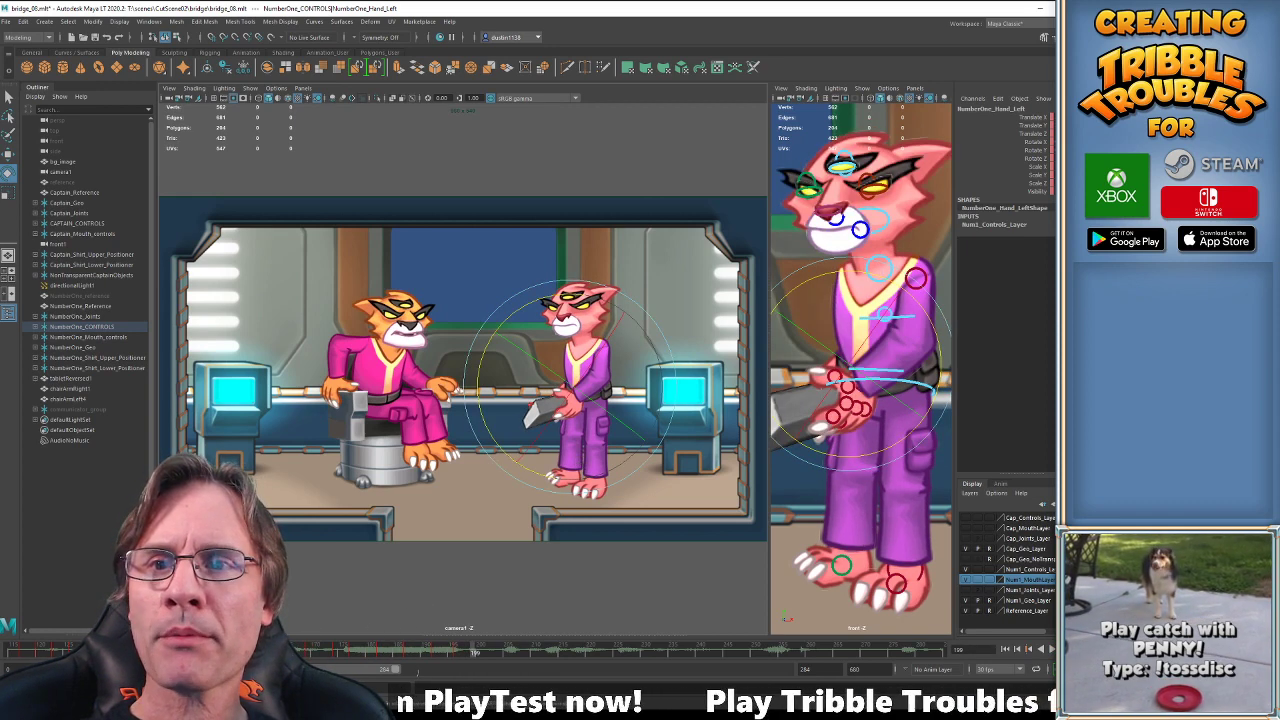
pyautogui.hotkey('ctrl', 's')
# Replay the gesture past frame 196 and step back through the keys to frame 174 to examine NumberOne's pose.
pyautogui.click(416, 650)
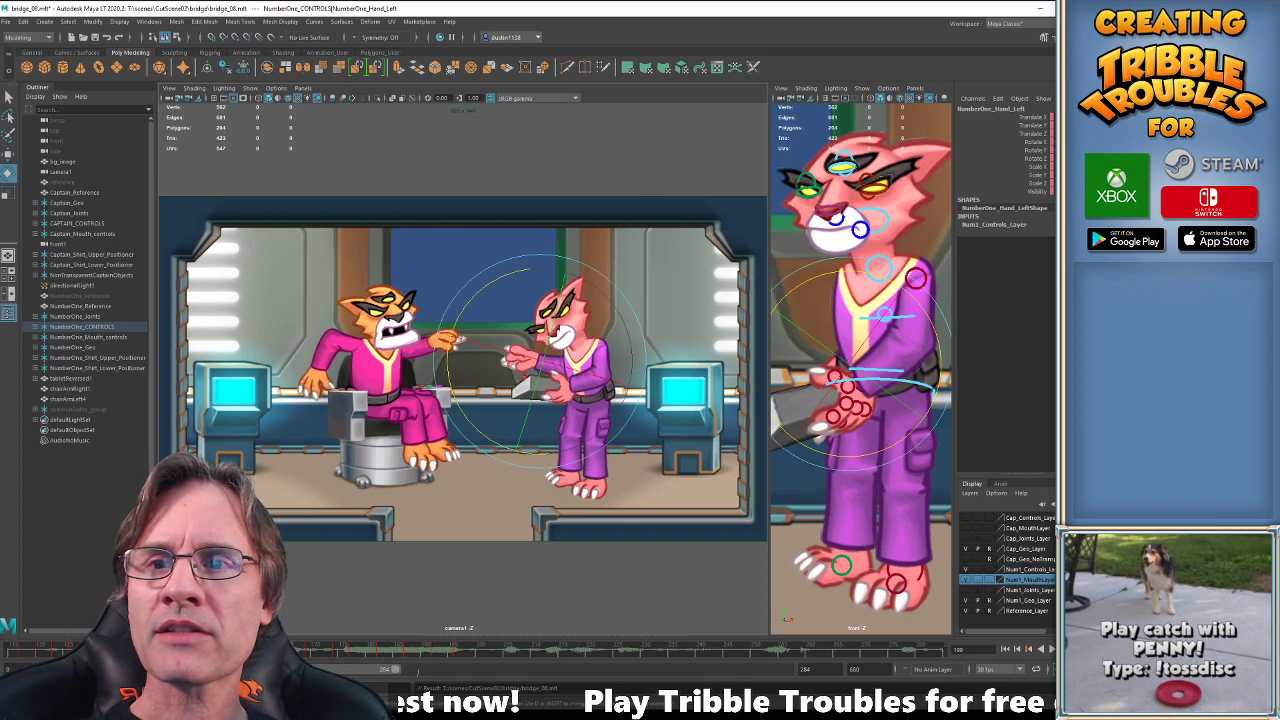
pyautogui.hotkey('alt', 'v')
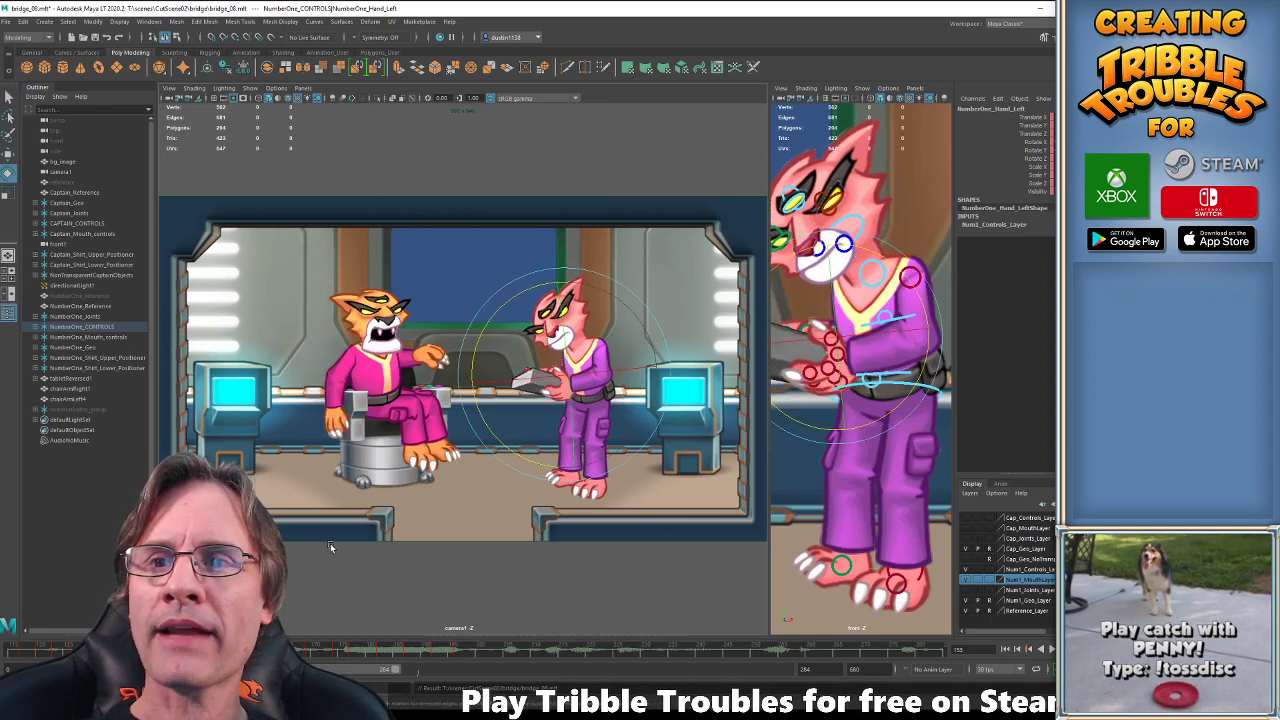
pyautogui.press('Escape')
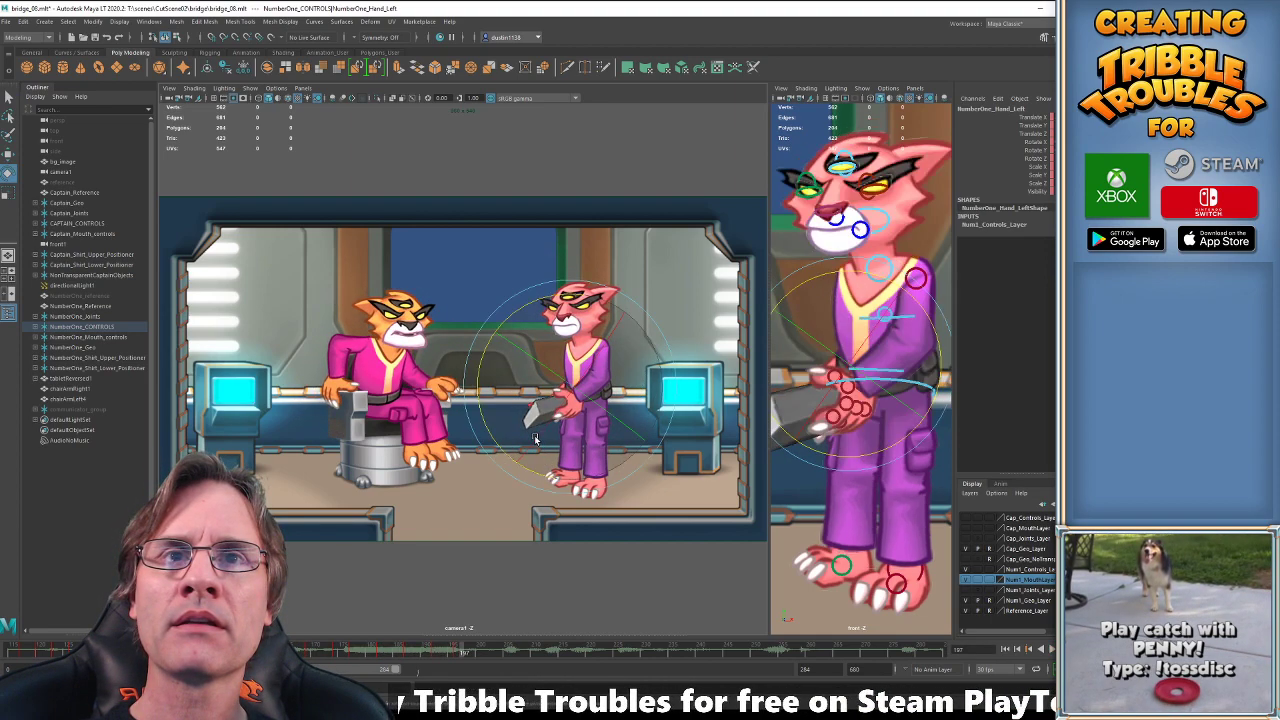
pyautogui.press(',')
pyautogui.press(',')
pyautogui.press(',')
pyautogui.press(',')
pyautogui.press(',')
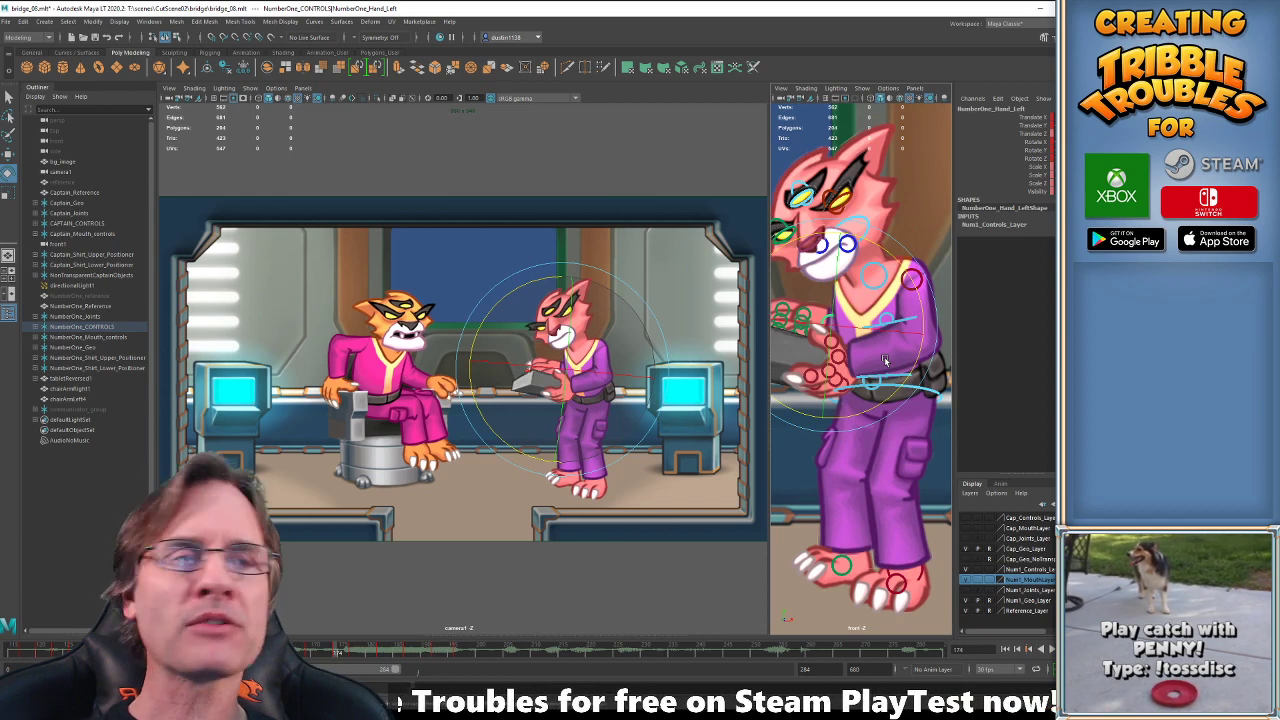
# Select NumberOne's lower spine control for rotating, go to frame 170, and save the scene.
pyautogui.press('w')
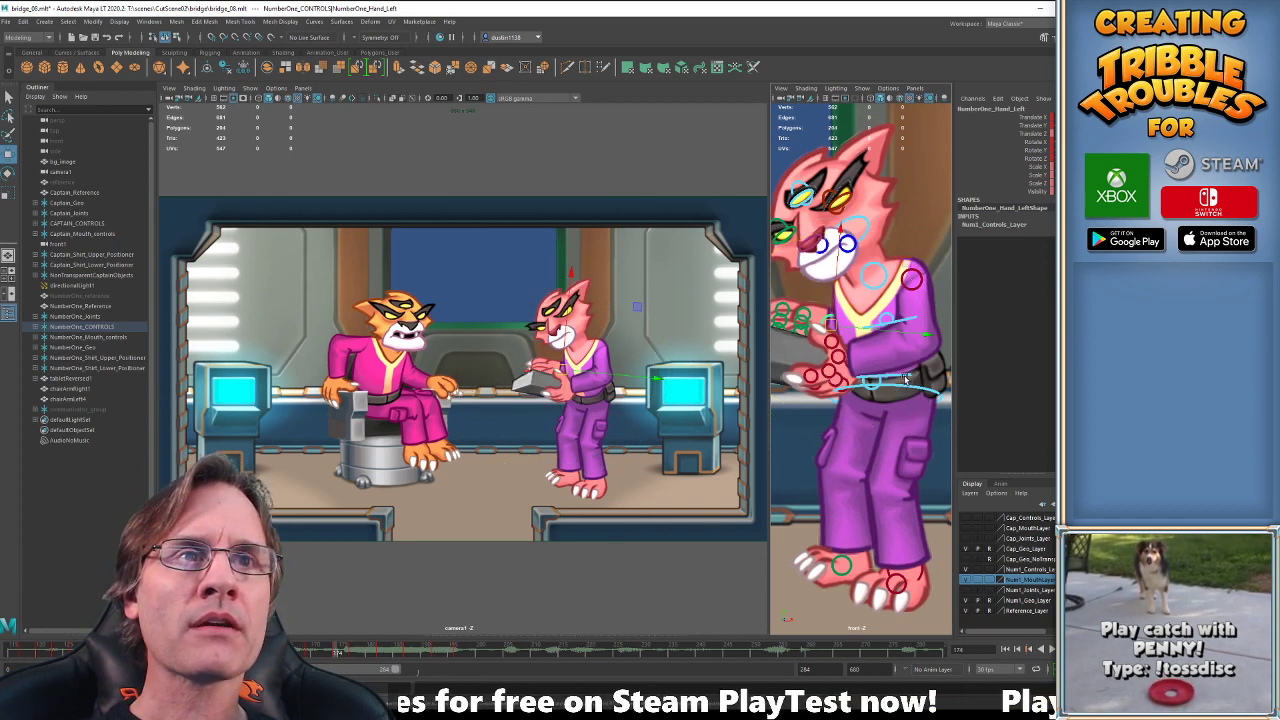
pyautogui.click(905, 378)
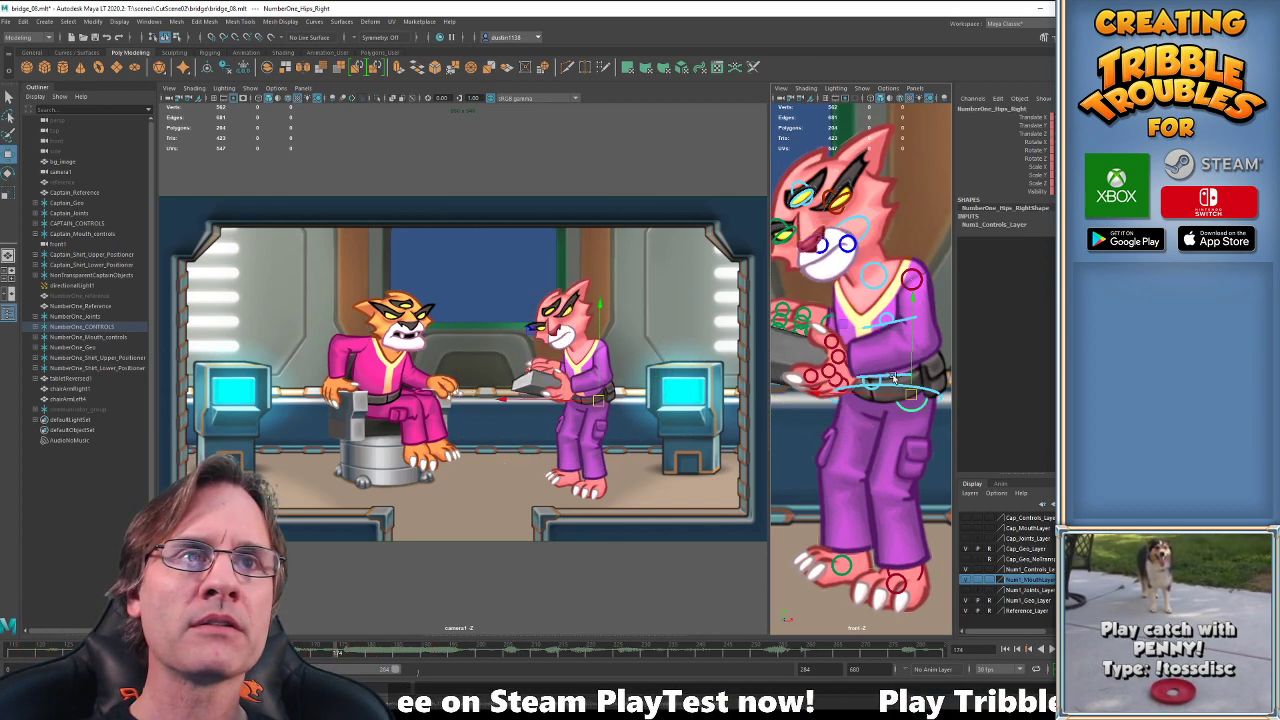
pyautogui.click(583, 418)
pyautogui.press('e')
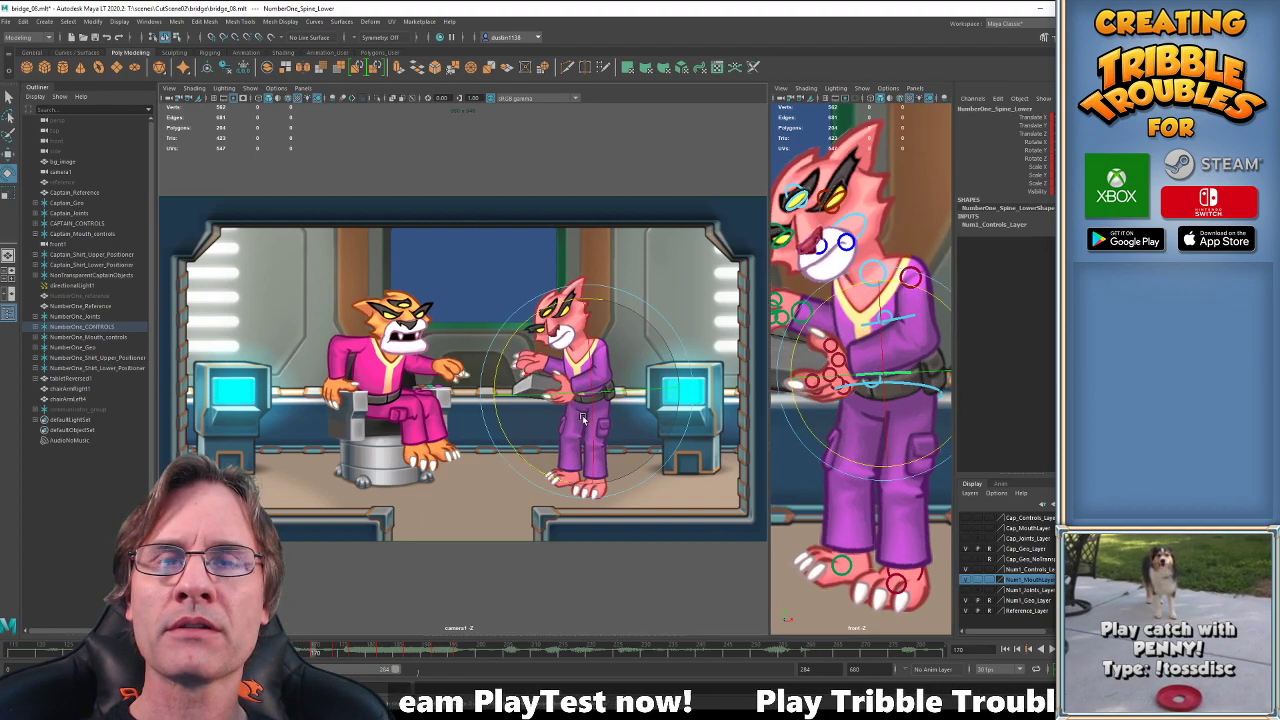
pyautogui.press('q')
pyautogui.hotkey('ctrl', 's')
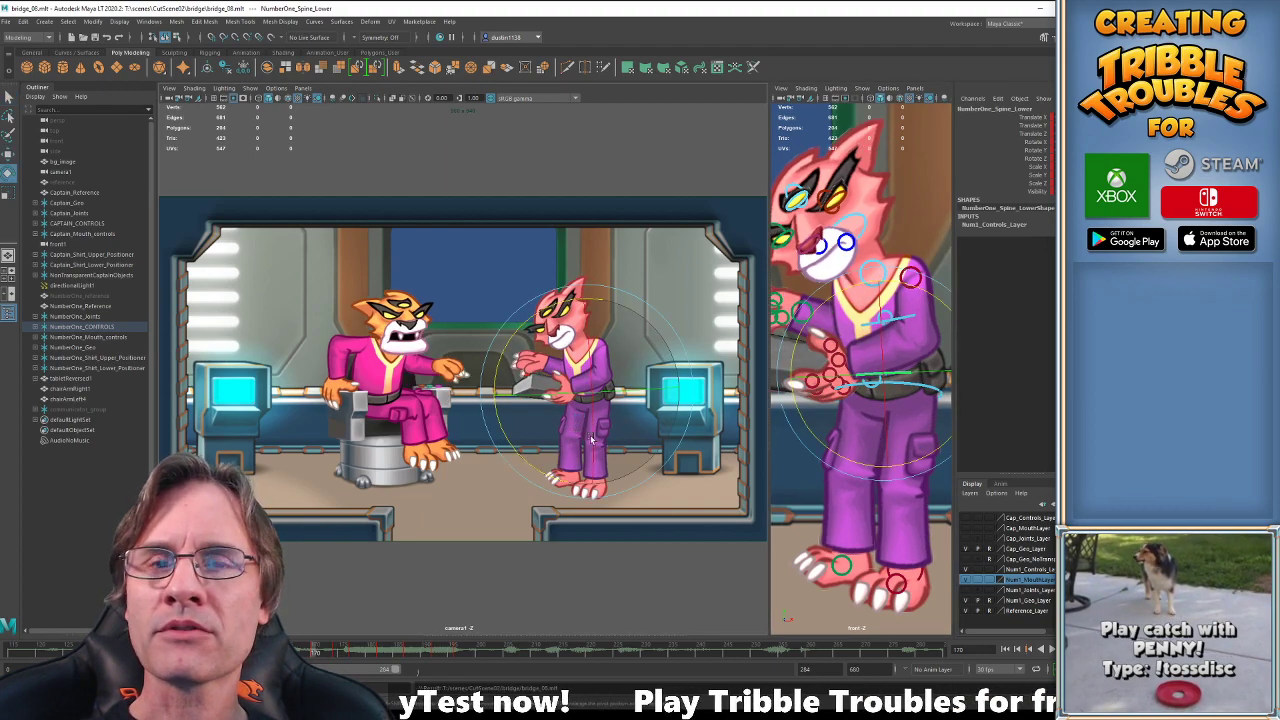
# Play back Number One's movement through frames 170 to 201 and check the poses of the head and upper spine controls.
pyautogui.press('.')
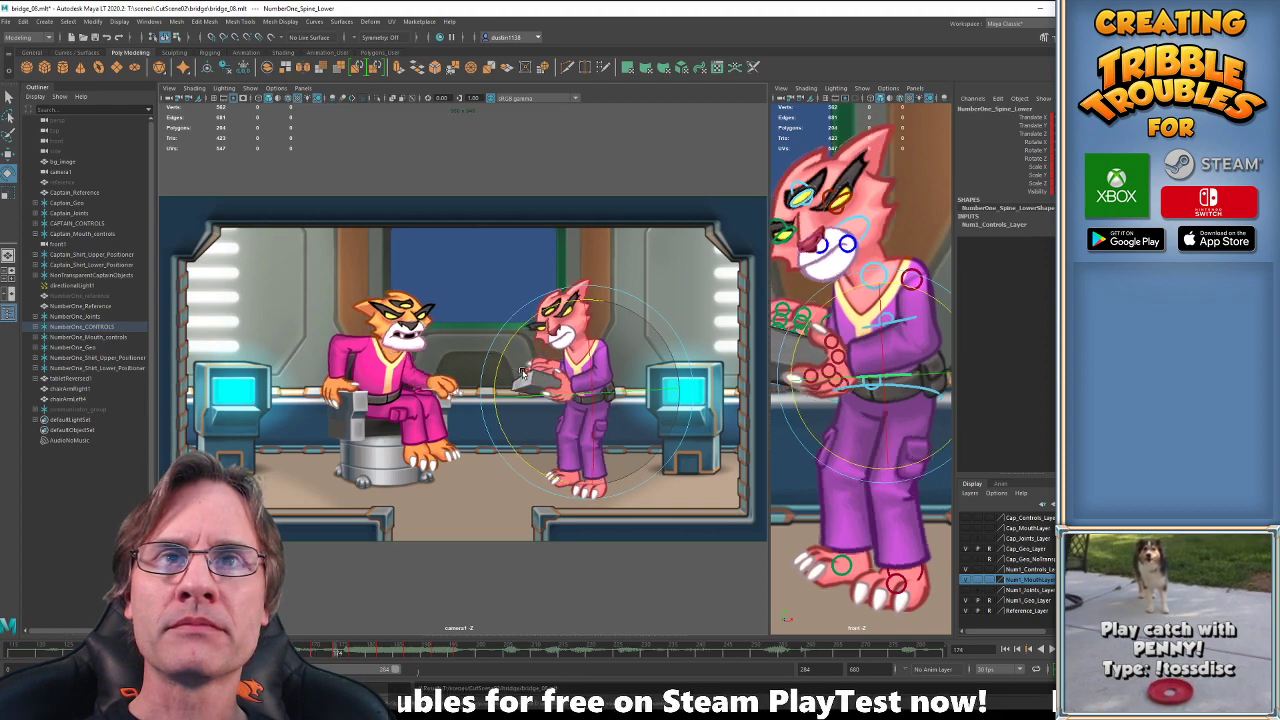
pyautogui.hotkey('alt', 'v')
pyautogui.hotkey('alt', 'v')
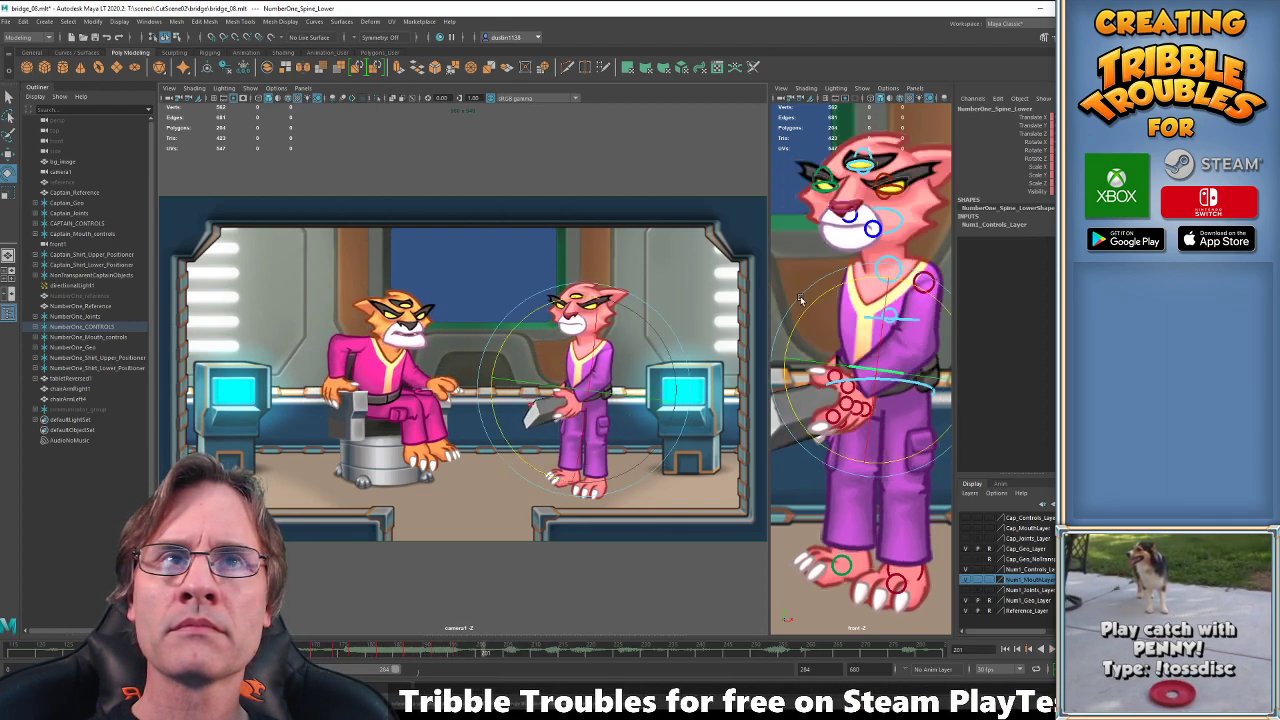
pyautogui.click(889, 229)
pyautogui.middleClick(515, 441)
pyautogui.press(',')
pyautogui.press('w')
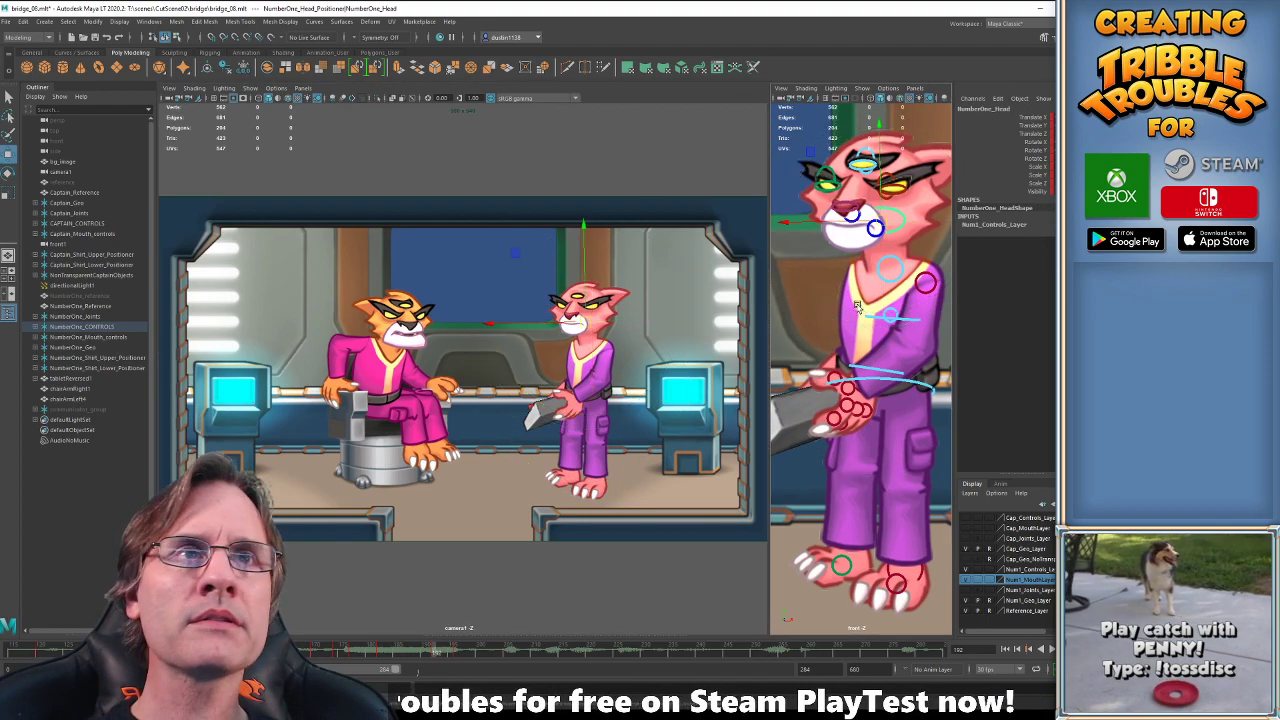
pyautogui.click(912, 318)
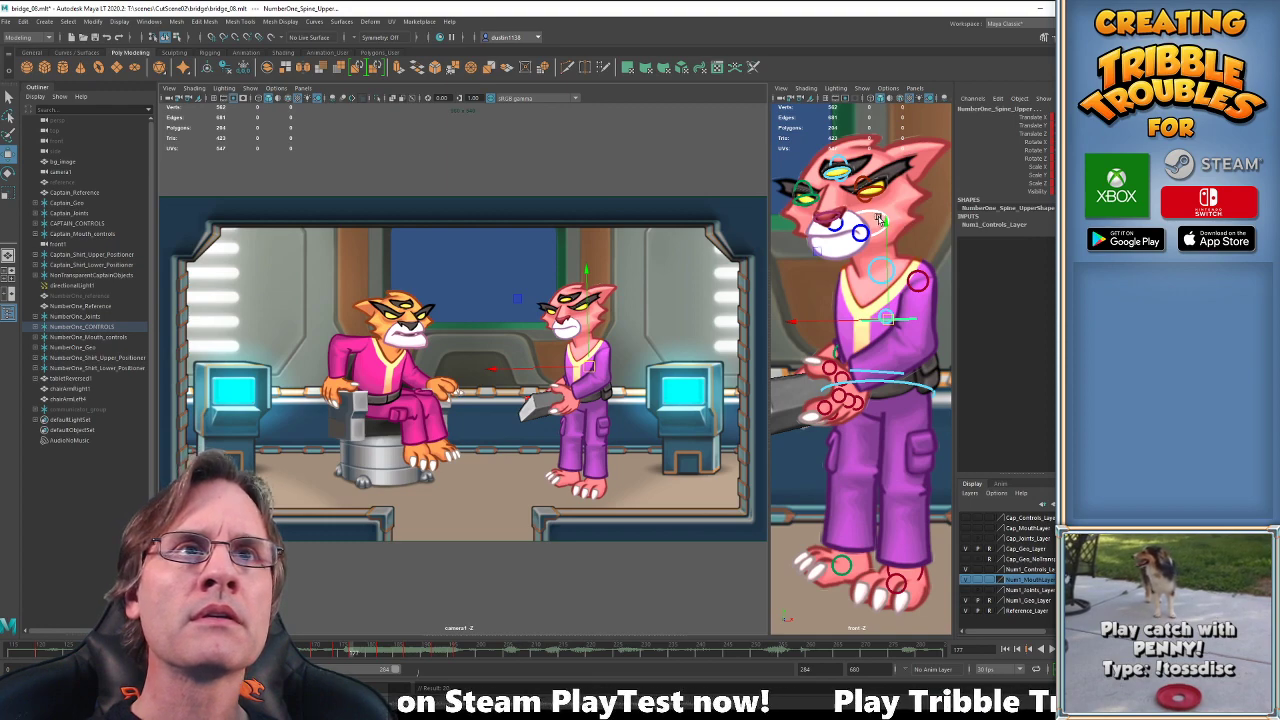
pyautogui.click(878, 218)
pyautogui.press('e')
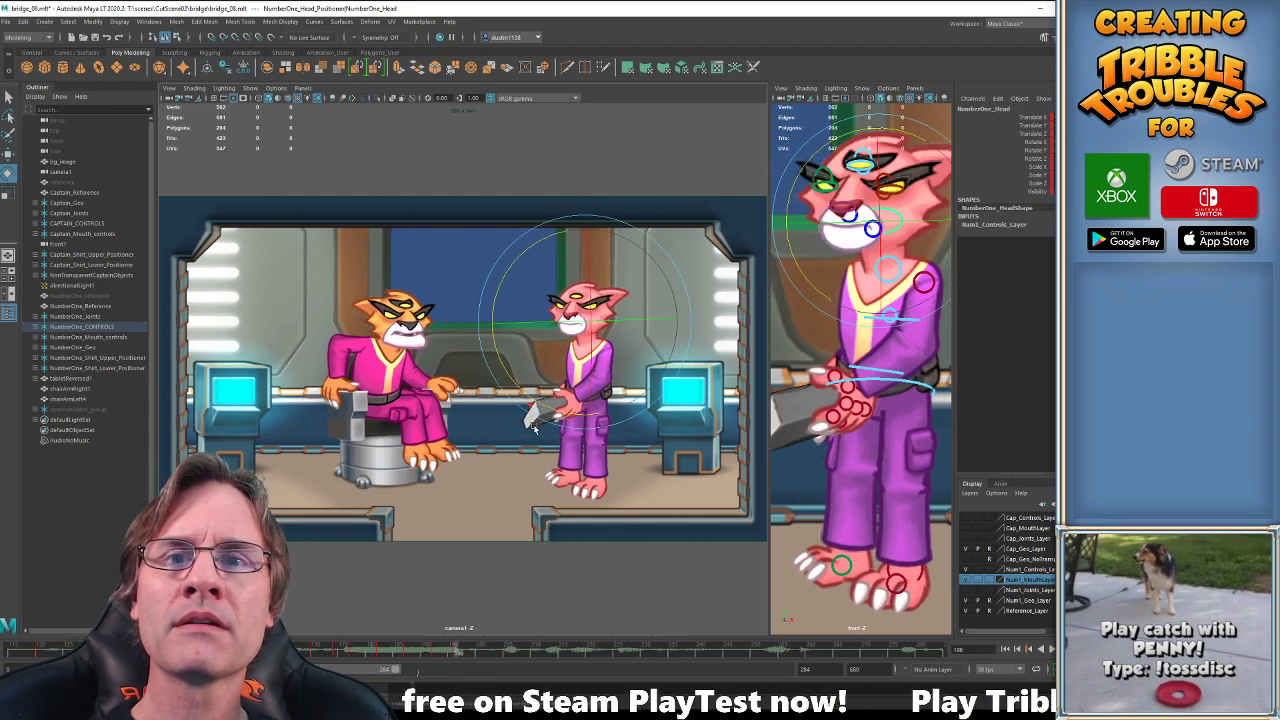
# Review the head control's motion by replaying the shot and scrubbing to frame 196.
pyautogui.press('w')
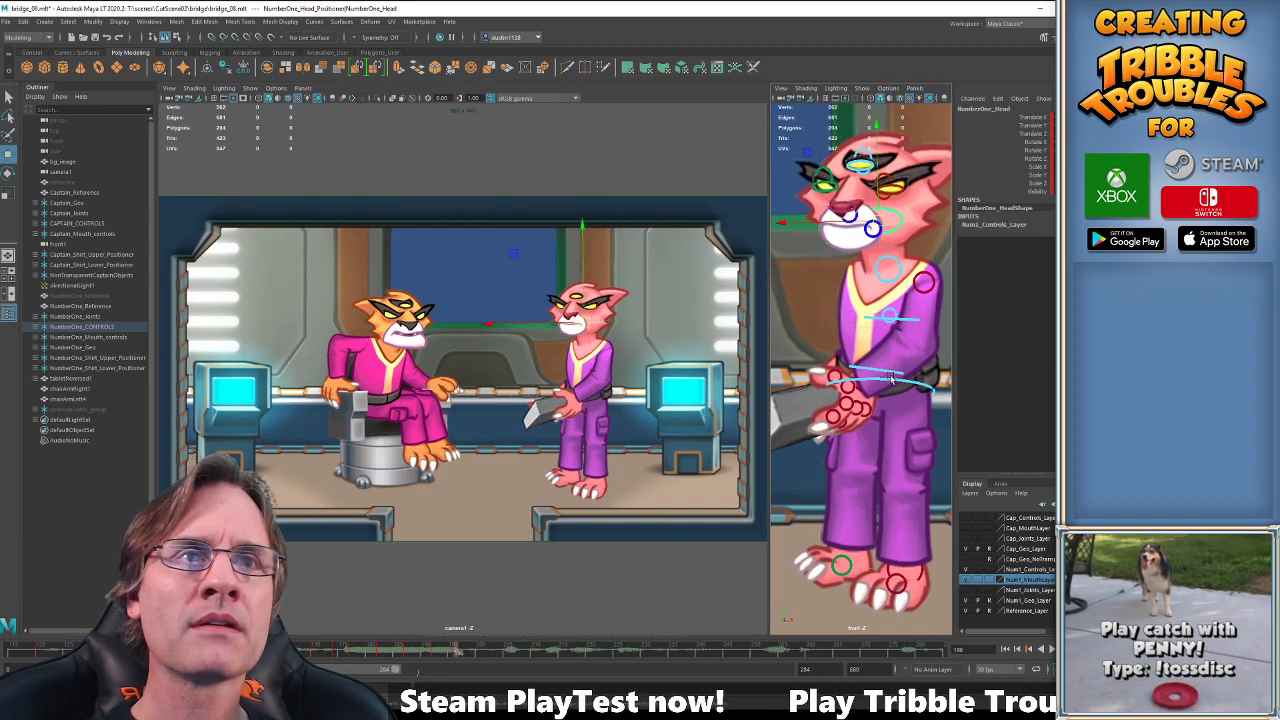
pyautogui.click(896, 383)
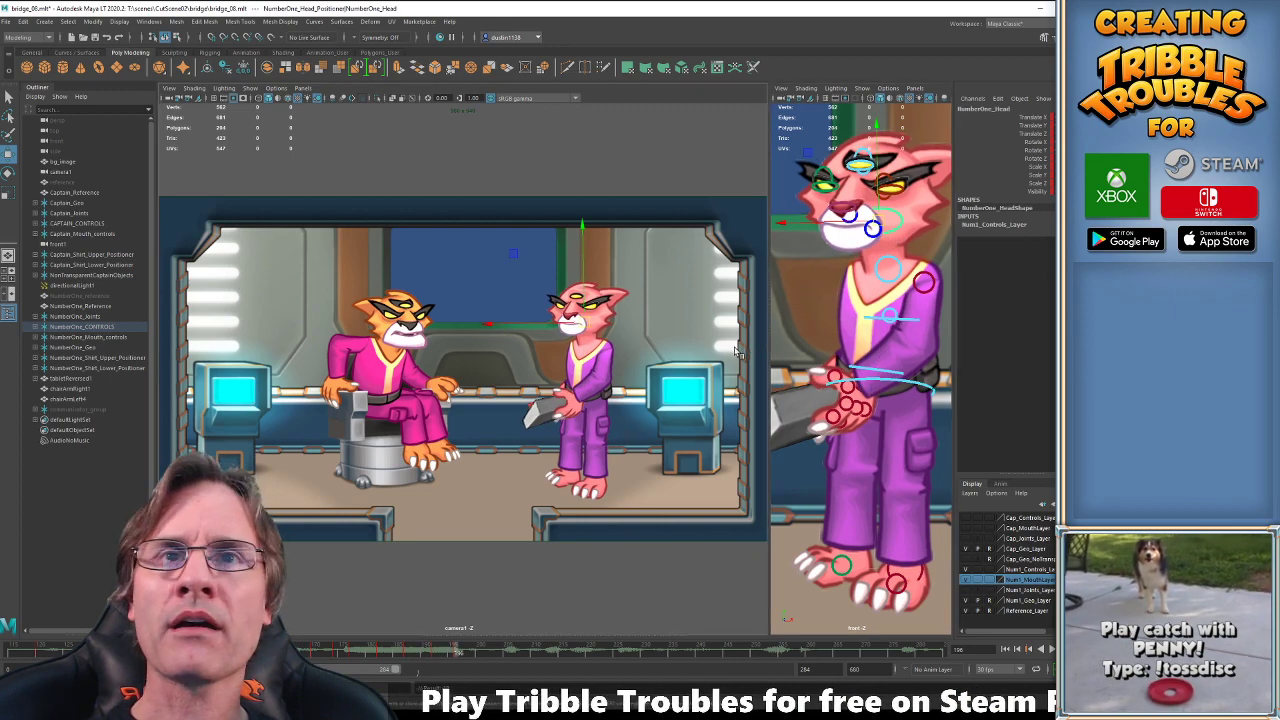
pyautogui.click(896, 232)
pyautogui.press('e')
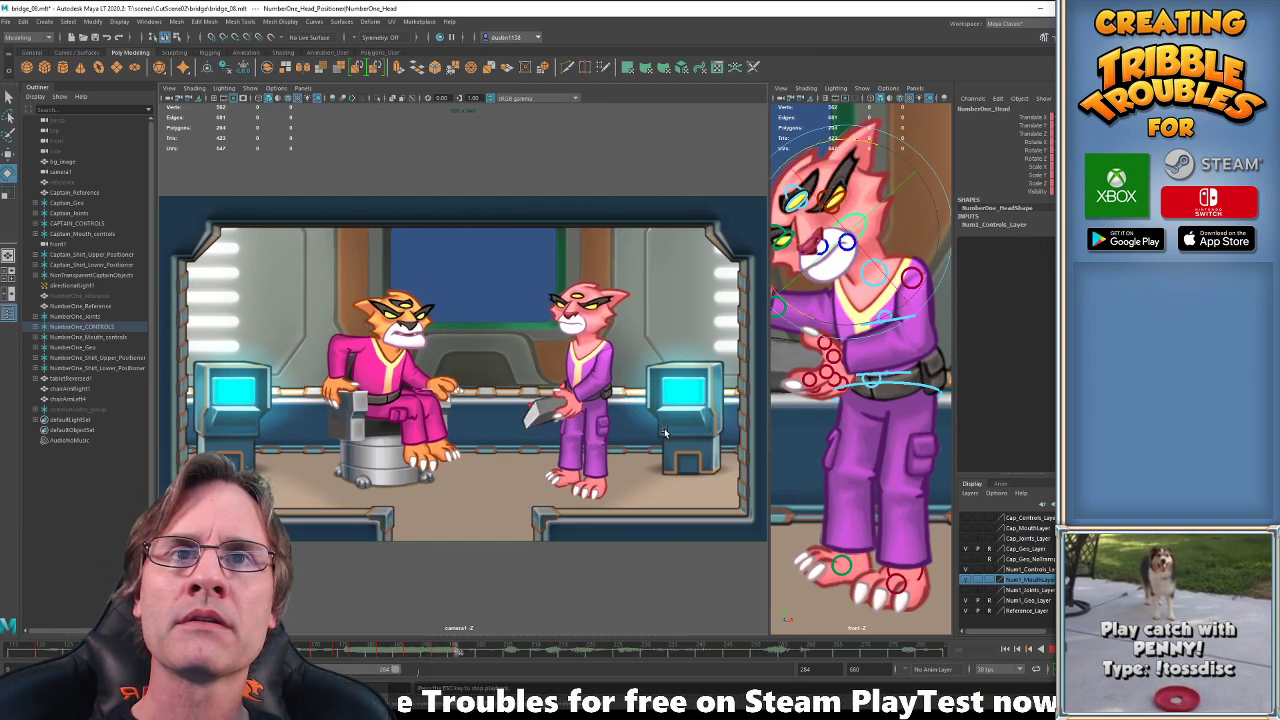
pyautogui.press('Escape')
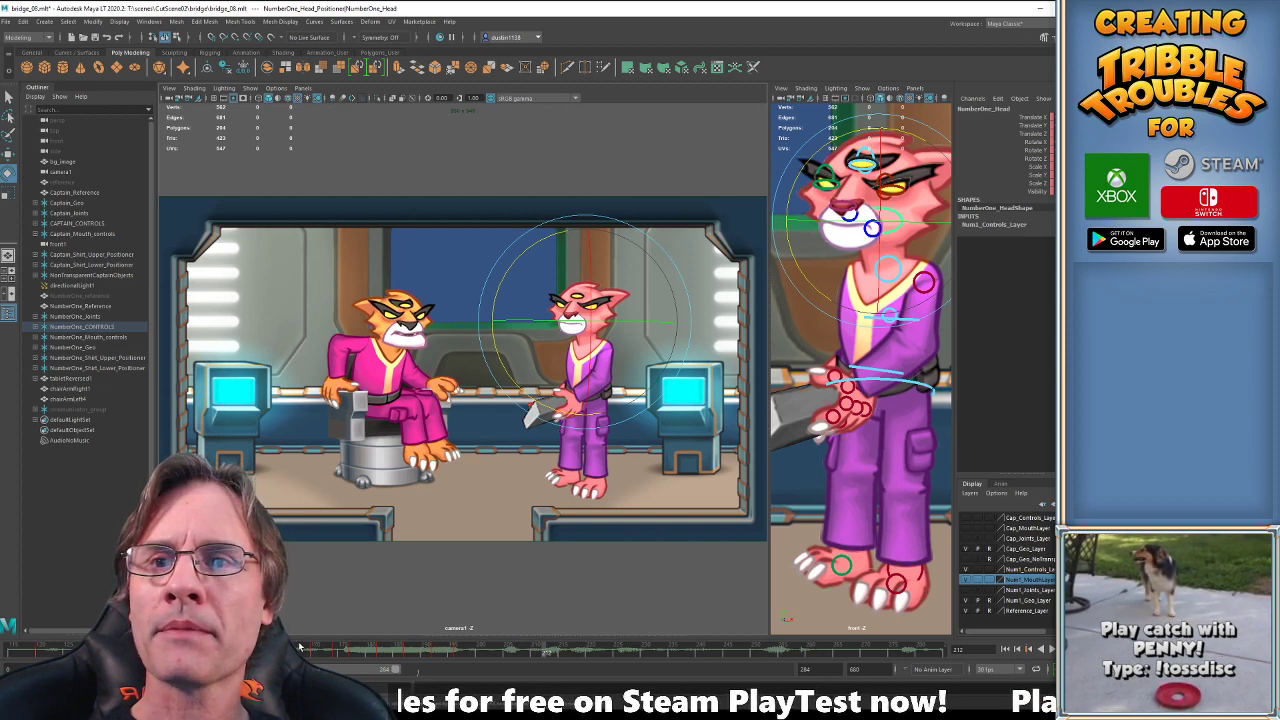
pyautogui.click(299, 647)
pyautogui.hotkey('alt', 'v')
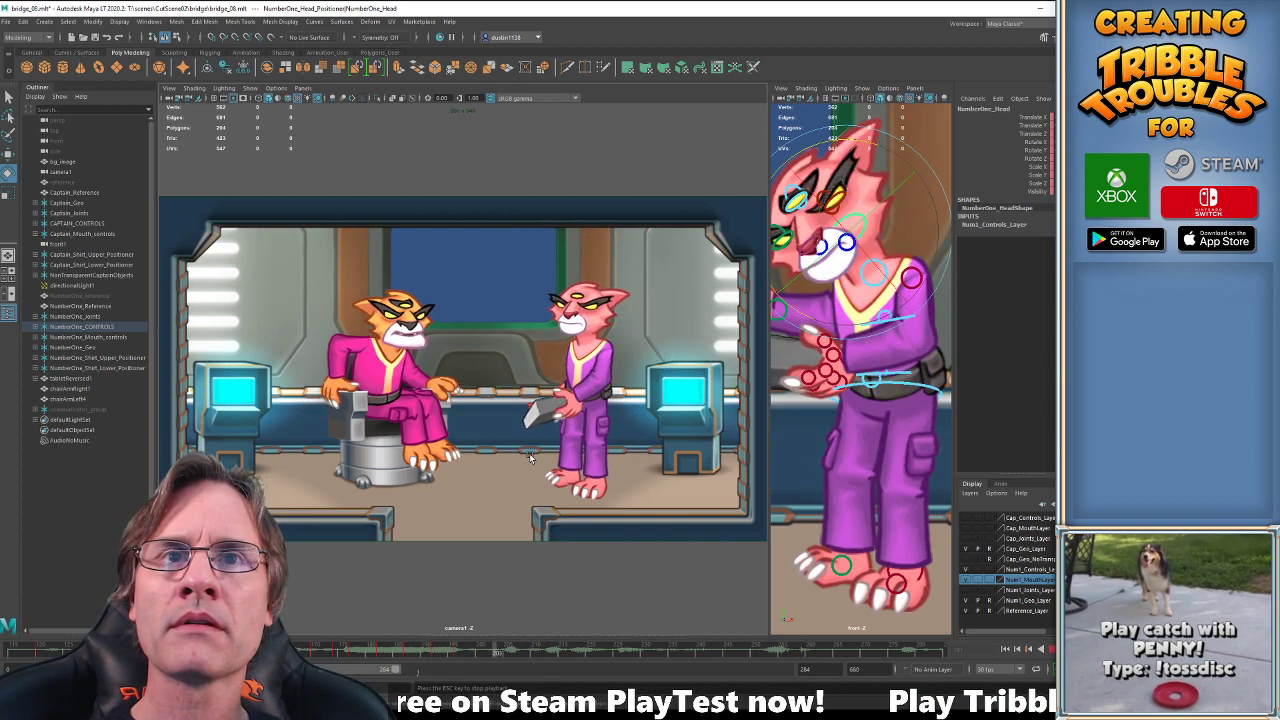
pyautogui.moveTo(321, 645); pyautogui.dragTo(461, 658)
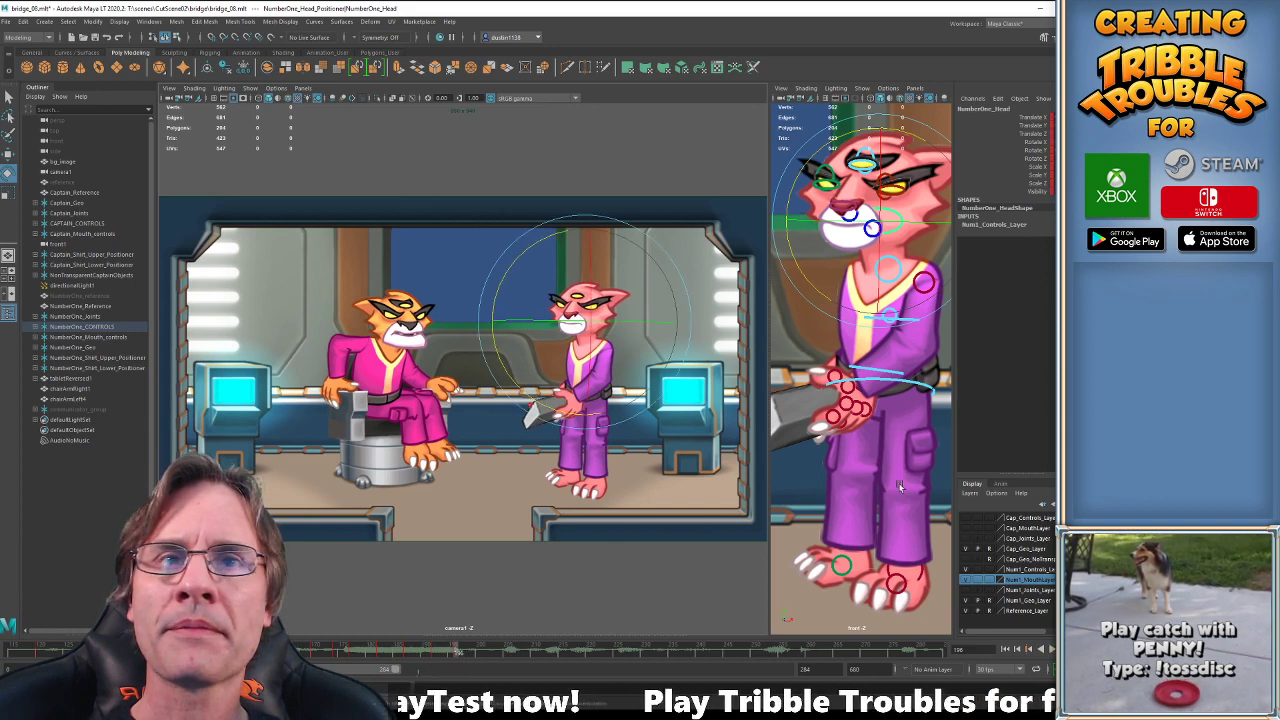
# Lower Number One's COG control slightly at frame 200 and compare the pose with the previous one.
pyautogui.click(653, 502)
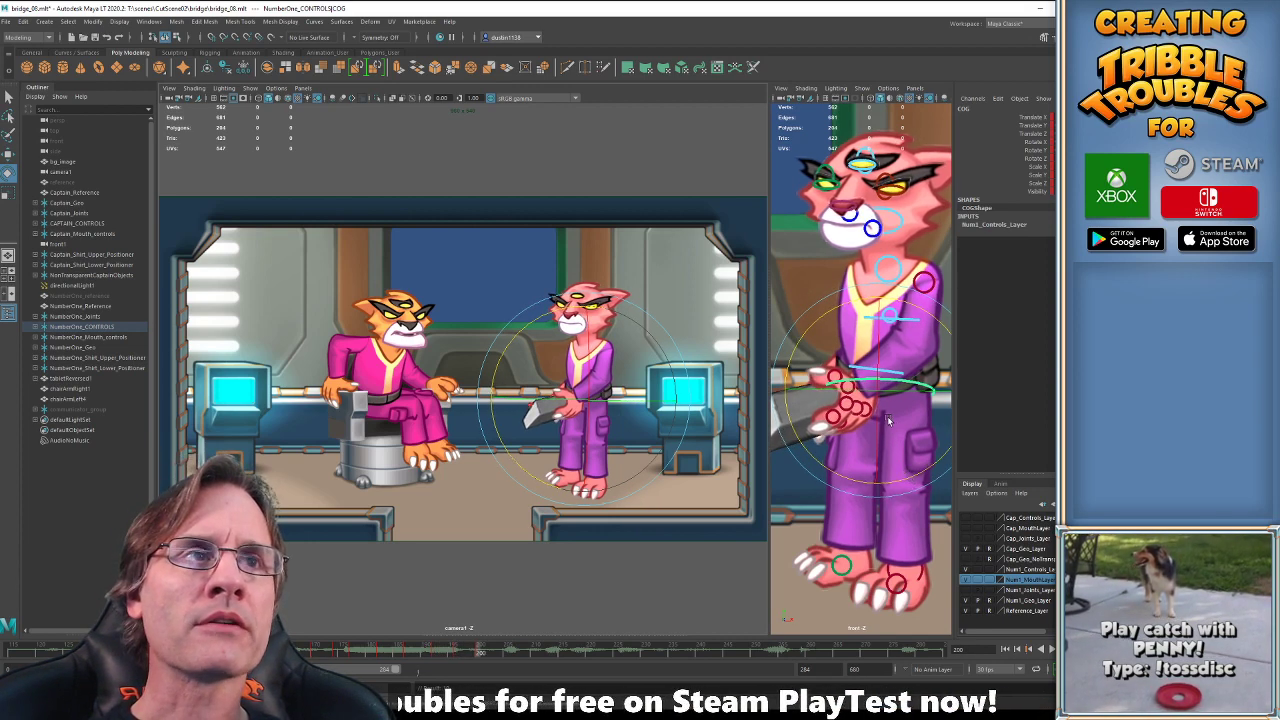
pyautogui.moveTo(886, 416); pyautogui.dragTo(880, 413)
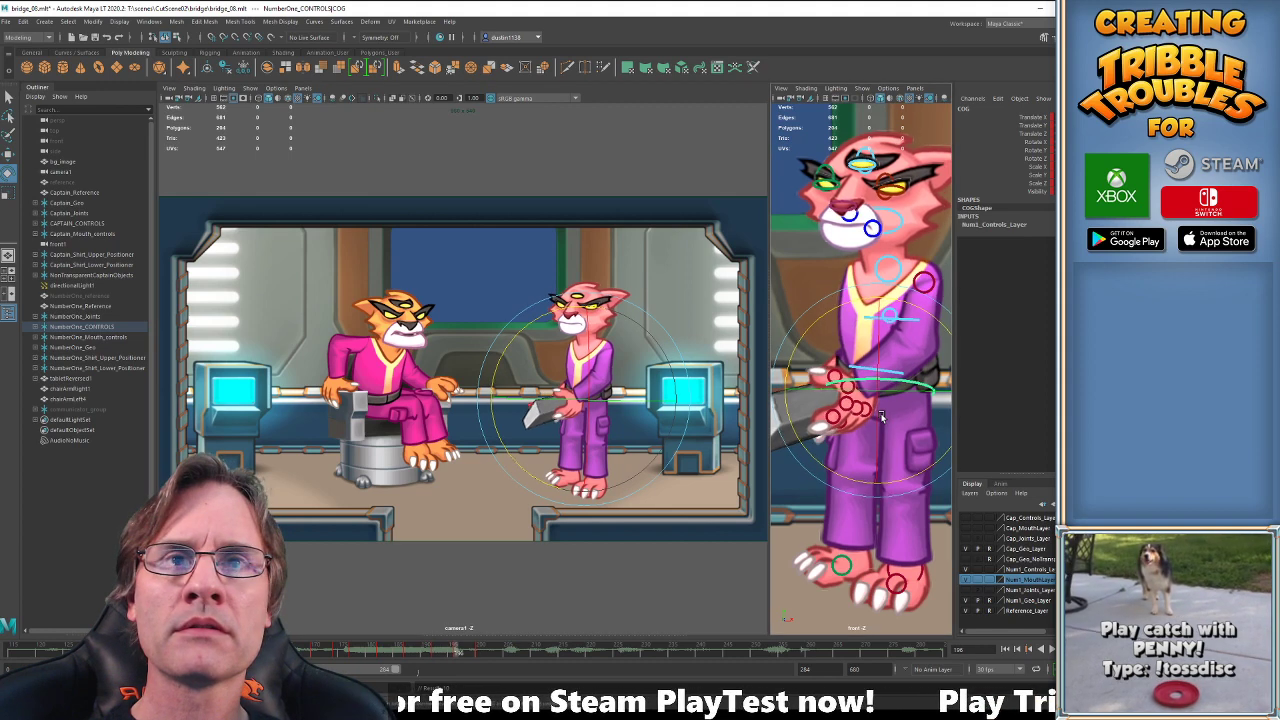
pyautogui.hotkey('alt', 'Down')
pyautogui.hotkey('alt', 'Down')
pyautogui.hotkey('alt', 'Down')
pyautogui.hotkey('alt', 'Down')
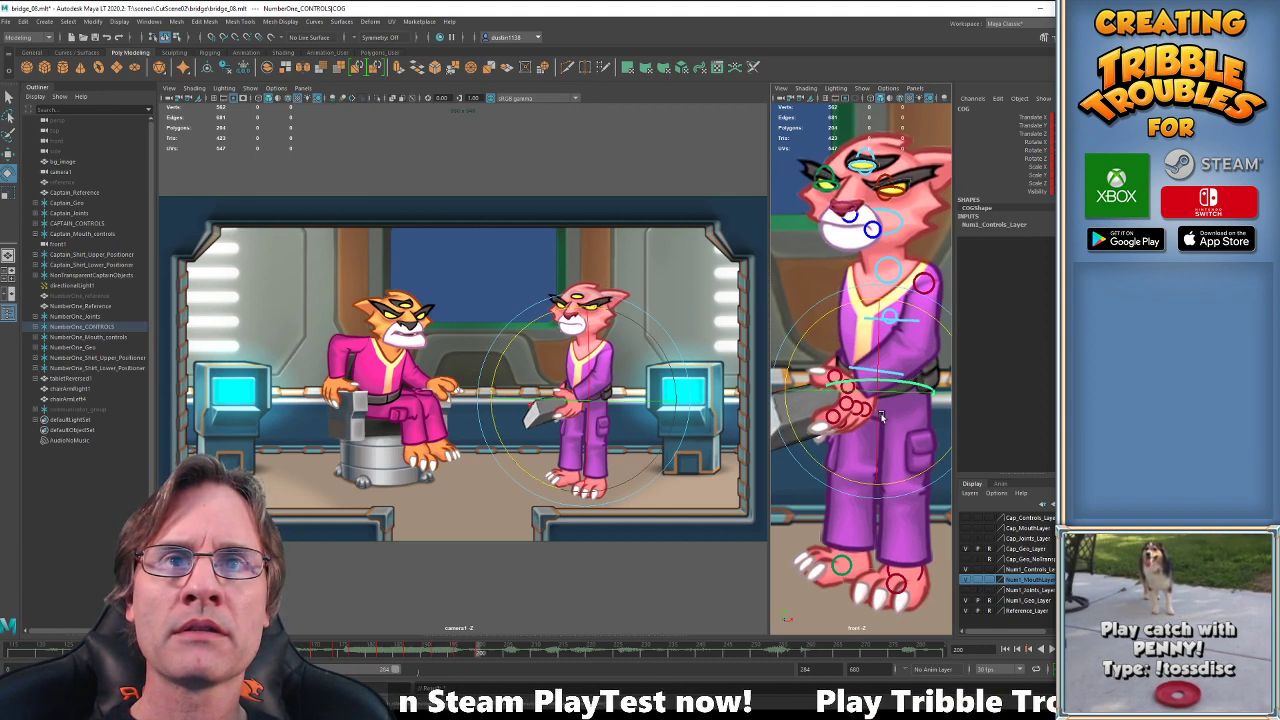
pyautogui.hotkey('ctrl', 'z')
pyautogui.hotkey('ctrl', 'z')
pyautogui.hotkey('ctrl', 'z')
pyautogui.hotkey('ctrl', 'z')
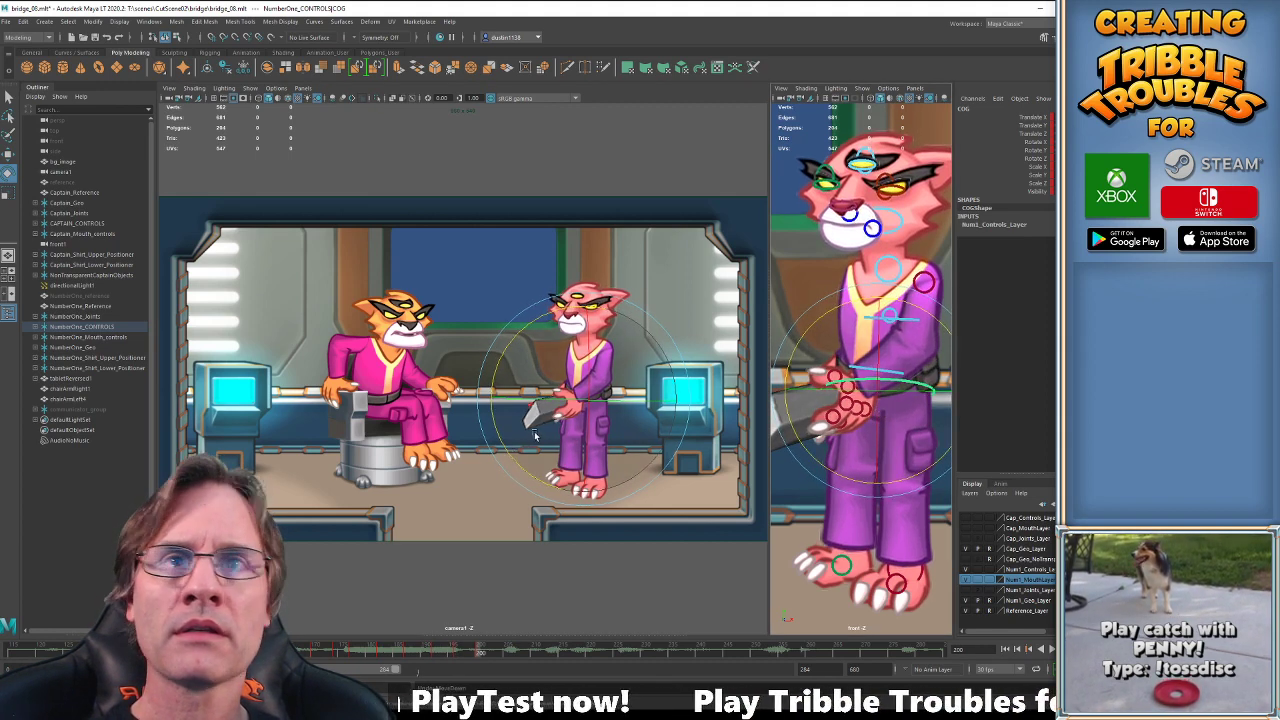
pyautogui.hotkey('shift', 'z')
pyautogui.hotkey('alt', 'Down')
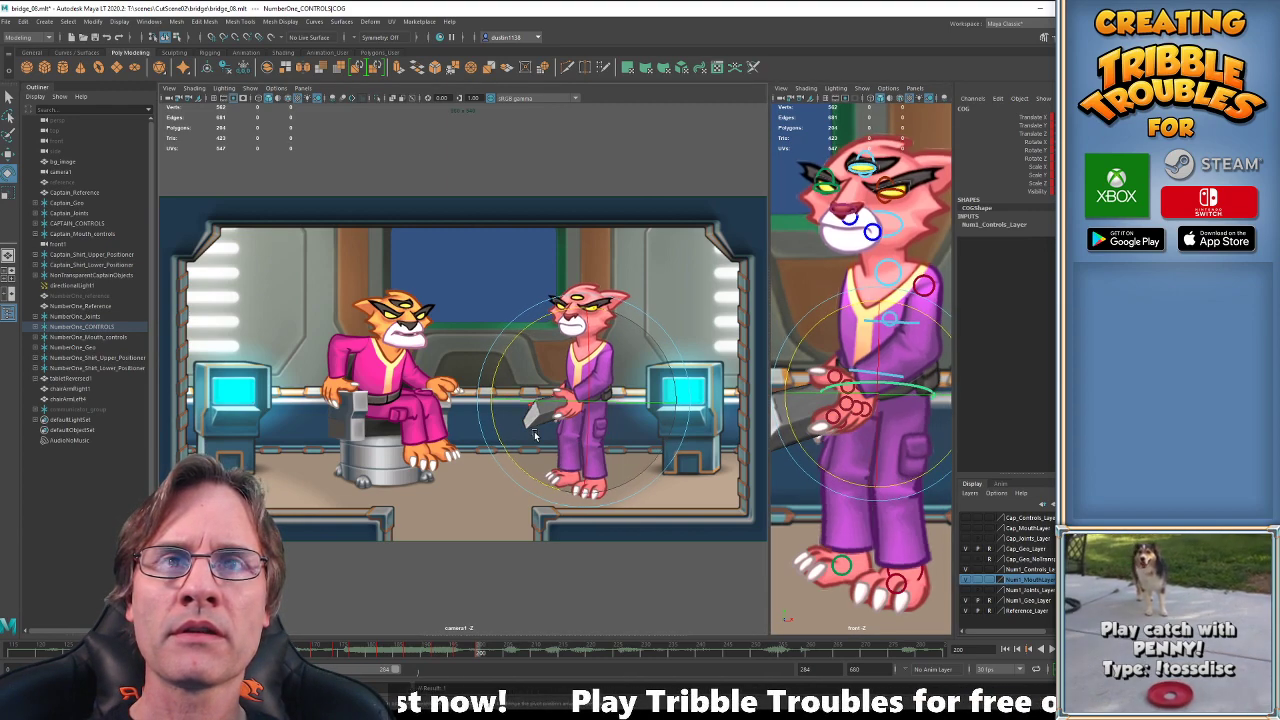
pyautogui.hotkey('shift', 'z')
pyautogui.hotkey('ctrl', 'z')
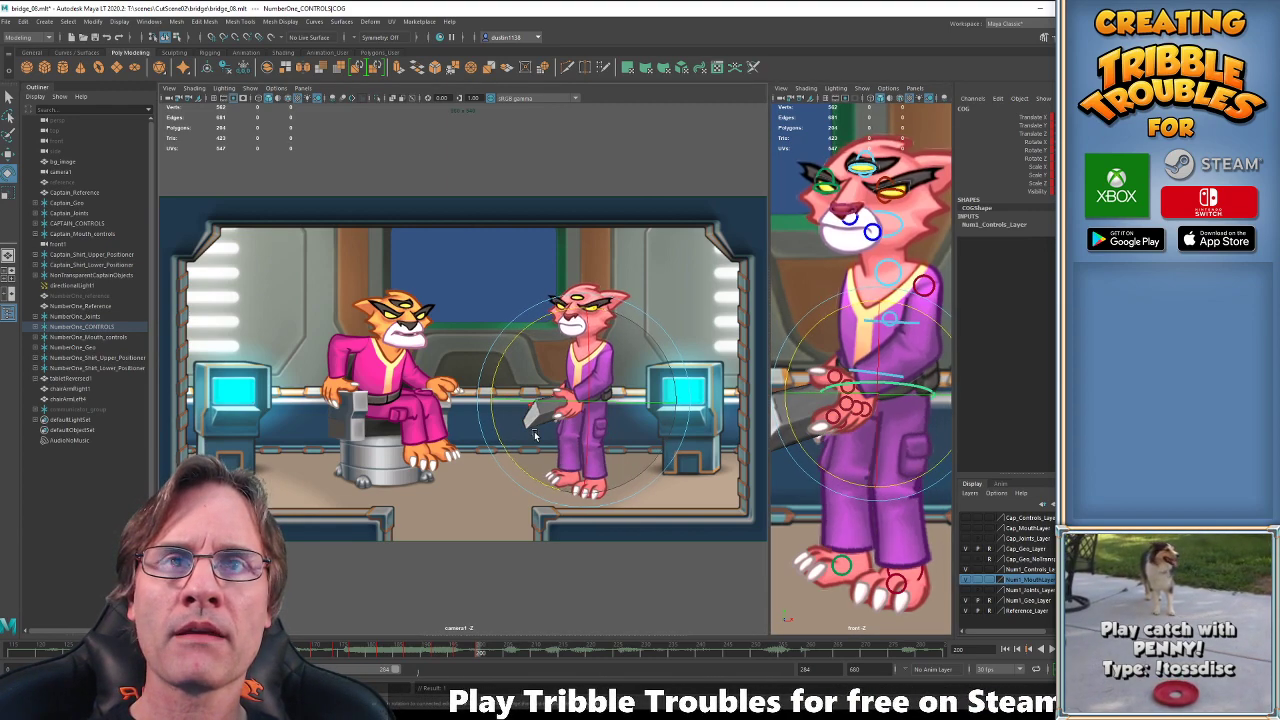
# Step through the neighbouring keys and replay the section leading into frame 200 to check the COG movement.
pyautogui.press(',')
pyautogui.press('.')
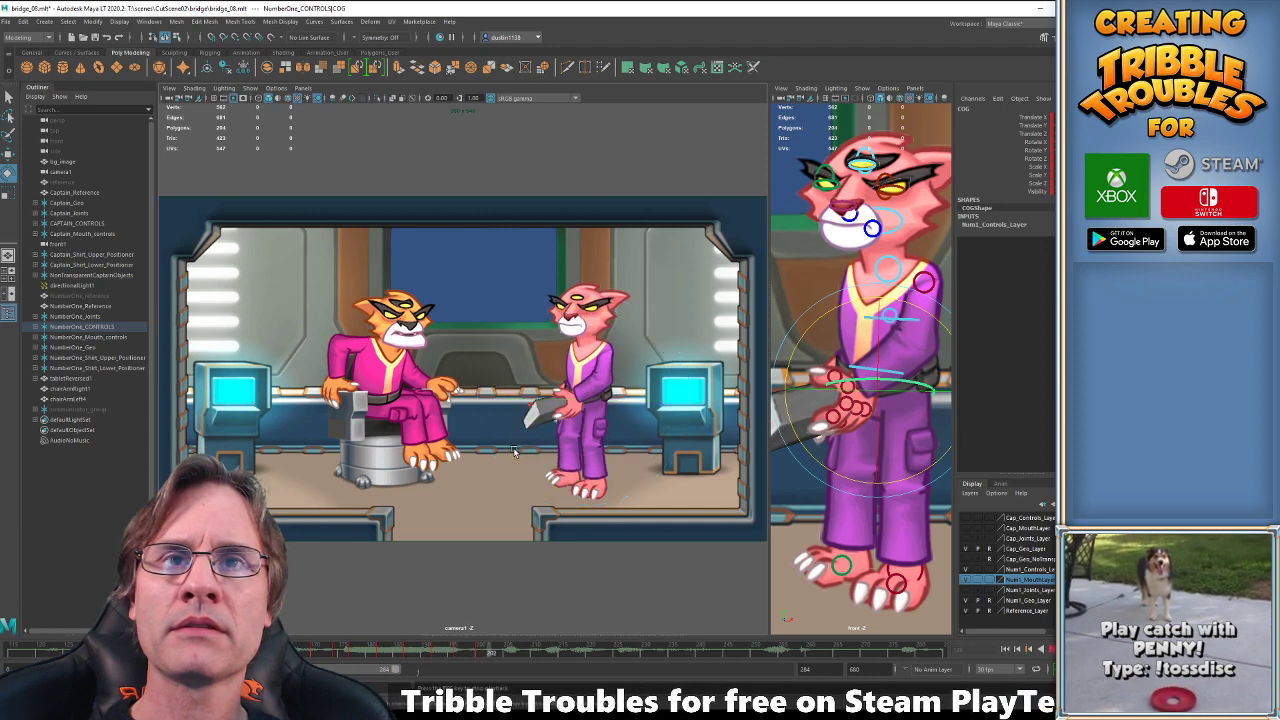
pyautogui.press('.')
pyautogui.press(',')
pyautogui.press(',')
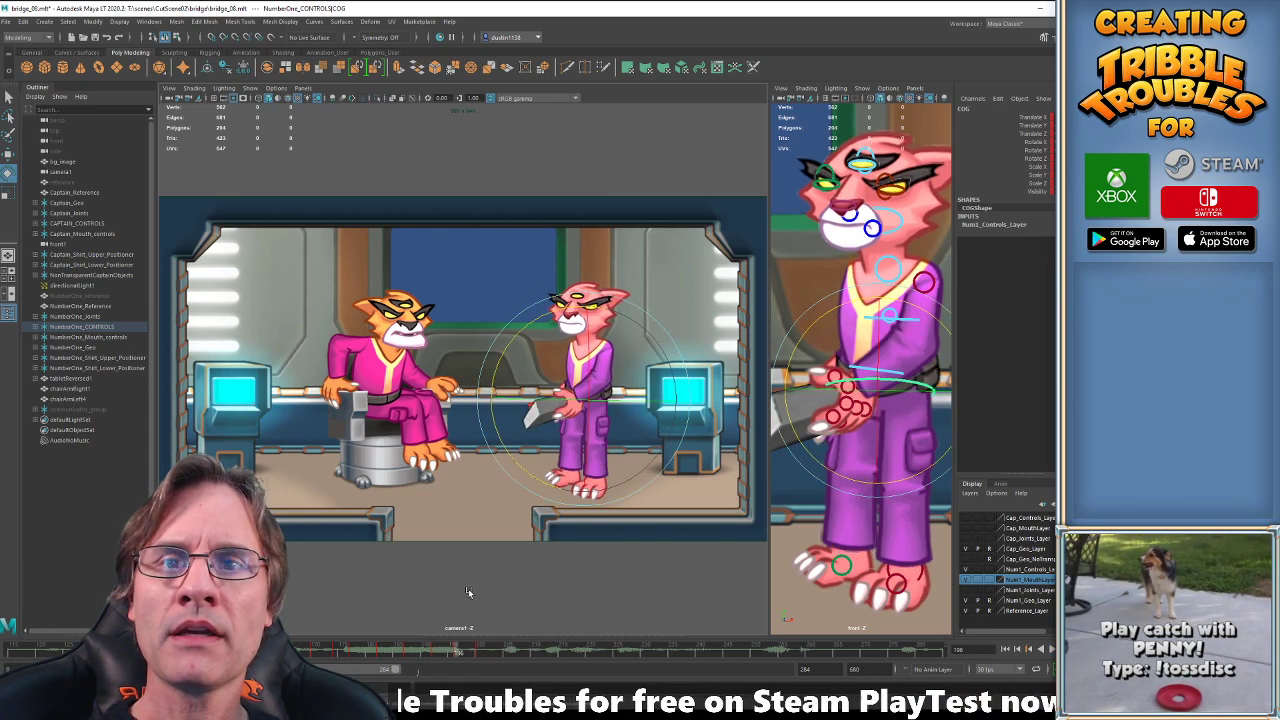
pyautogui.click(423, 653)
pyautogui.hotkey('alt', 'v')
pyautogui.hotkey('alt', 'v')
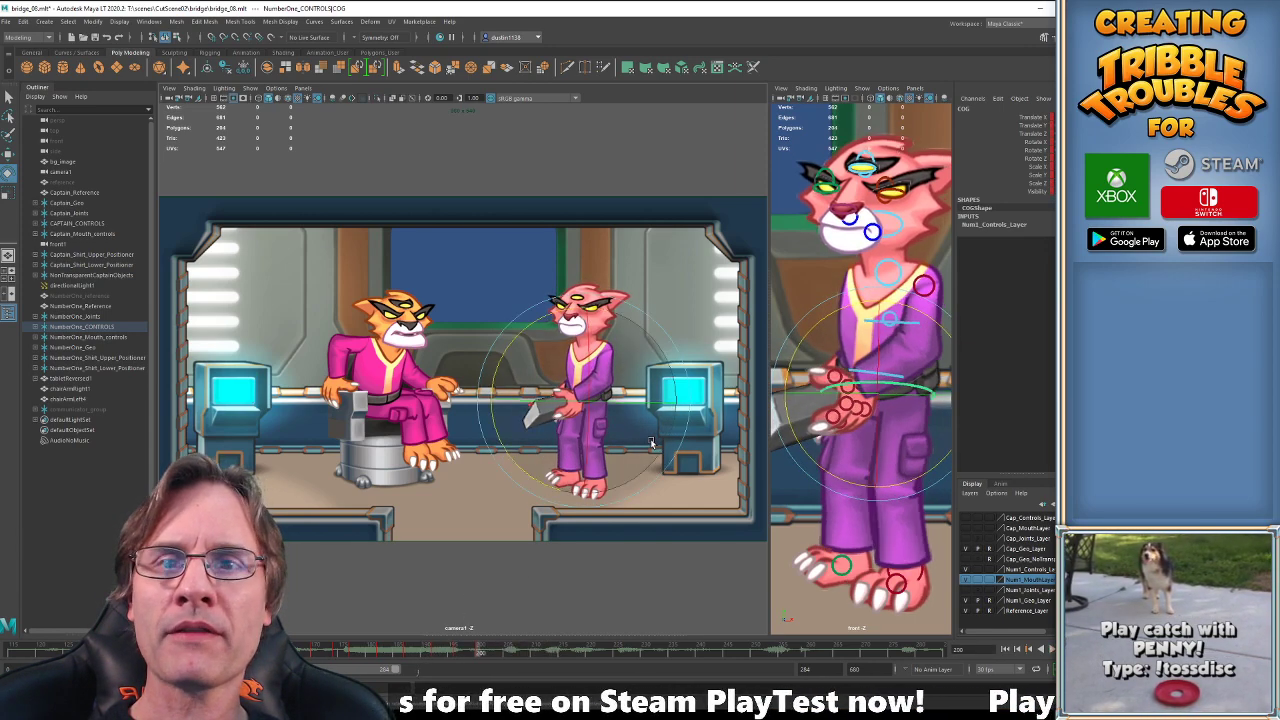
# Move Number One's COG control further down at frame 204 so the knees bend more.
pyautogui.press(',')
pyautogui.hotkey('alt', '.')
pyautogui.hotkey('alt', '.')
pyautogui.hotkey('alt', '.')
pyautogui.hotkey('alt', '.')
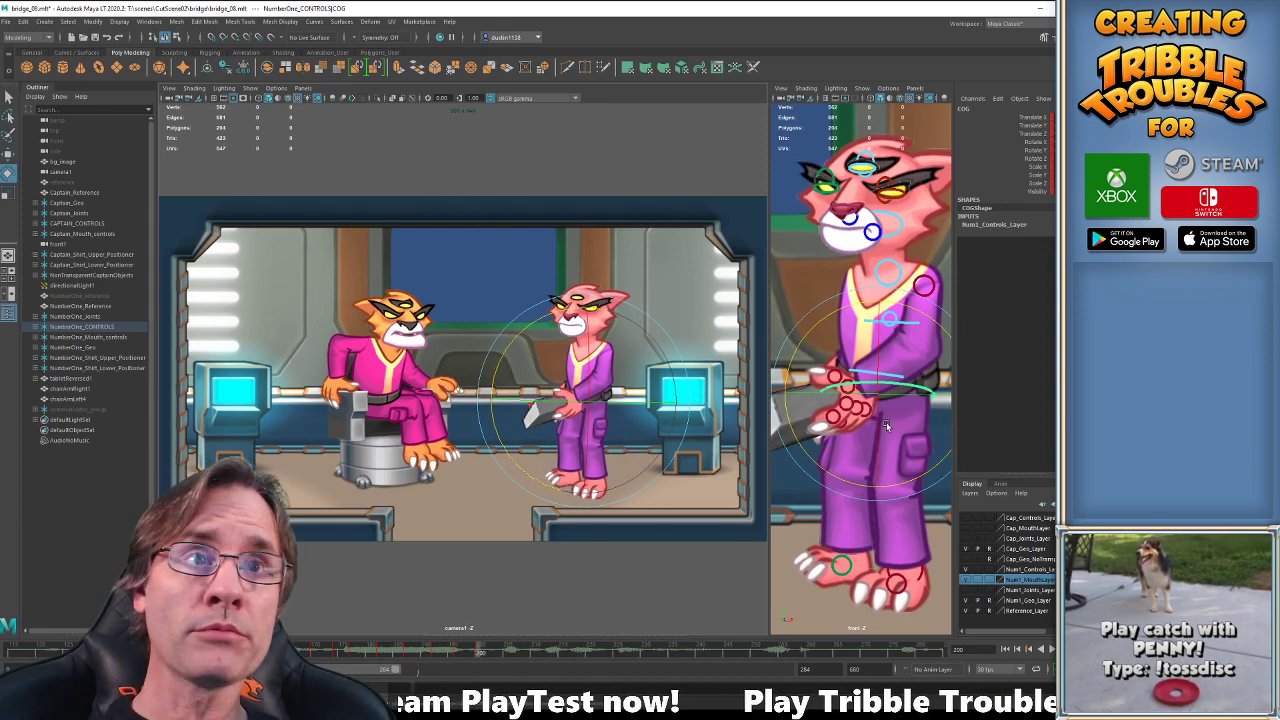
pyautogui.click(907, 388)
pyautogui.press('w')
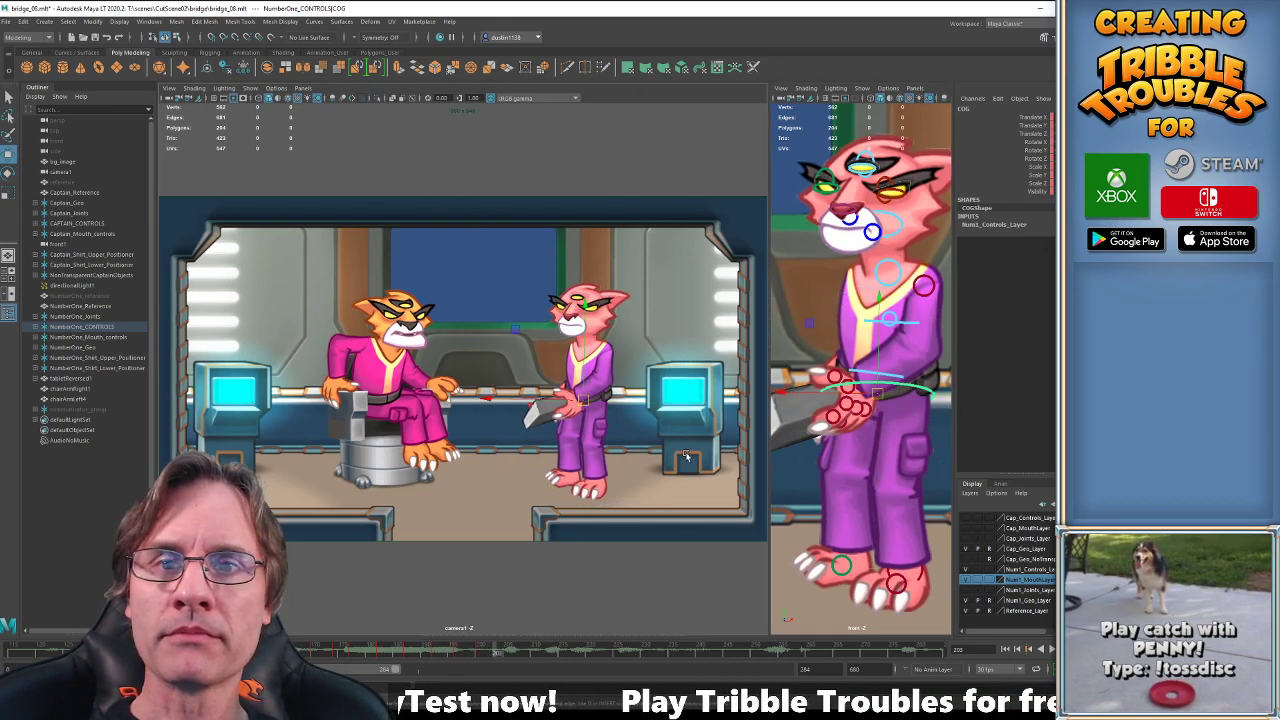
pyautogui.press(',')
pyautogui.press(',')
pyautogui.press('.')
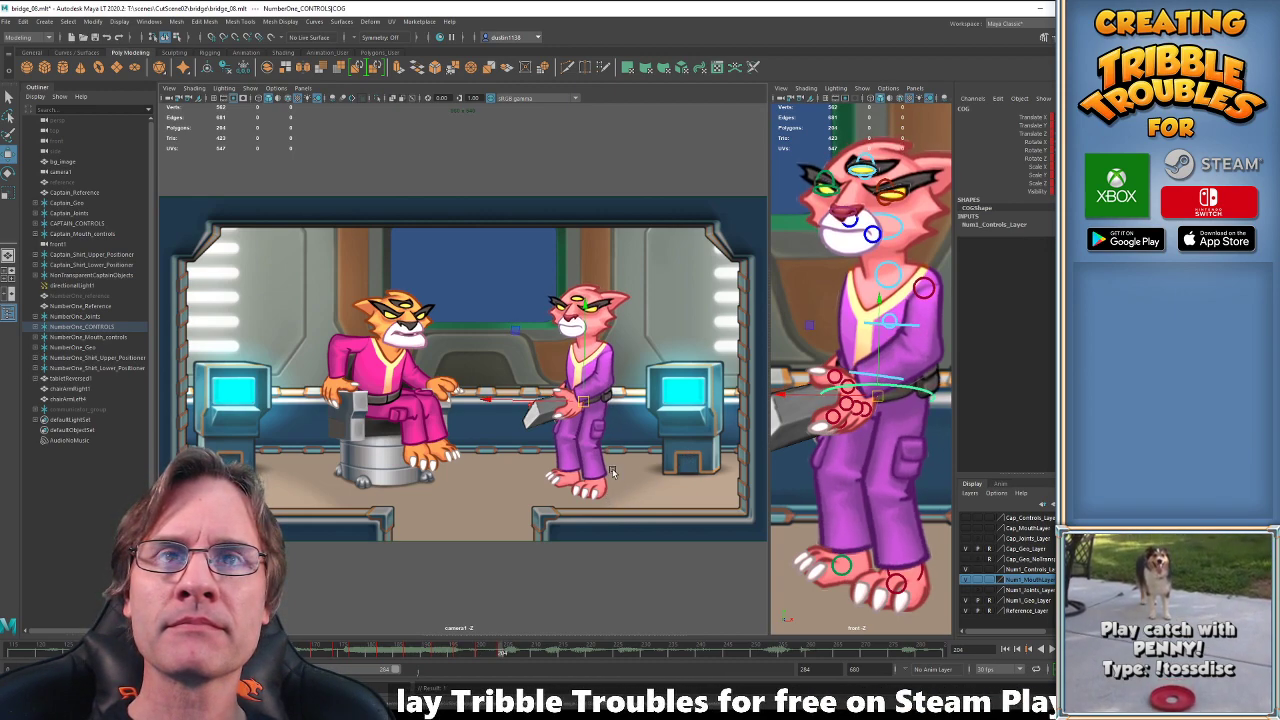
pyautogui.moveTo(613, 472); pyautogui.dragTo(569, 548, button='middle')
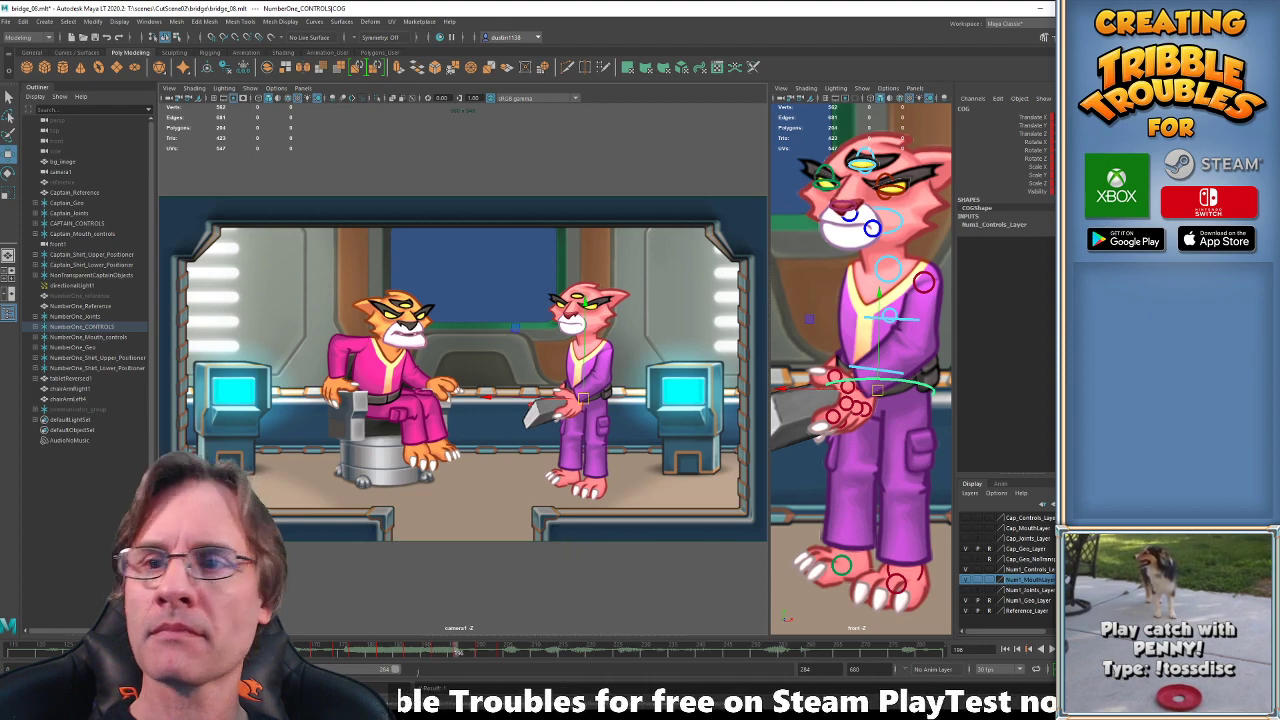
# Isolate the COG's Translate Y curve in the Graph Editor and raise its key at frame 204 to about -0.06.
pyautogui.press('g')
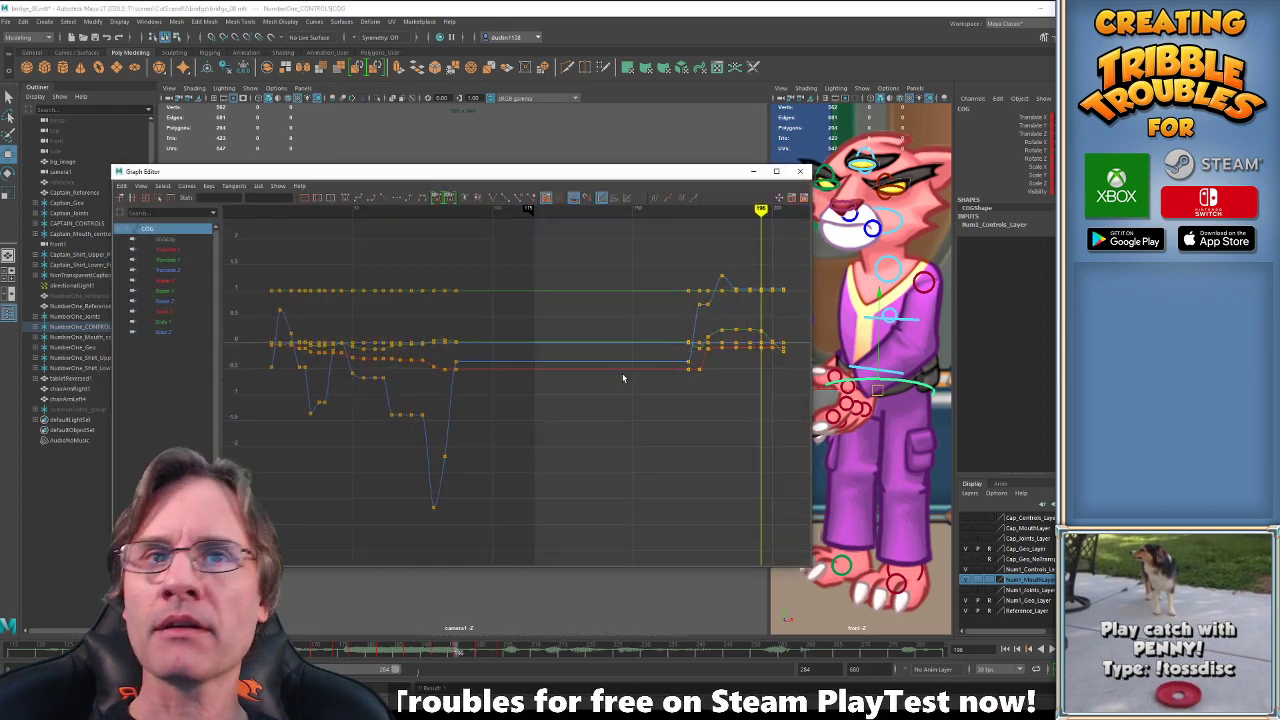
pyautogui.click(178, 261)
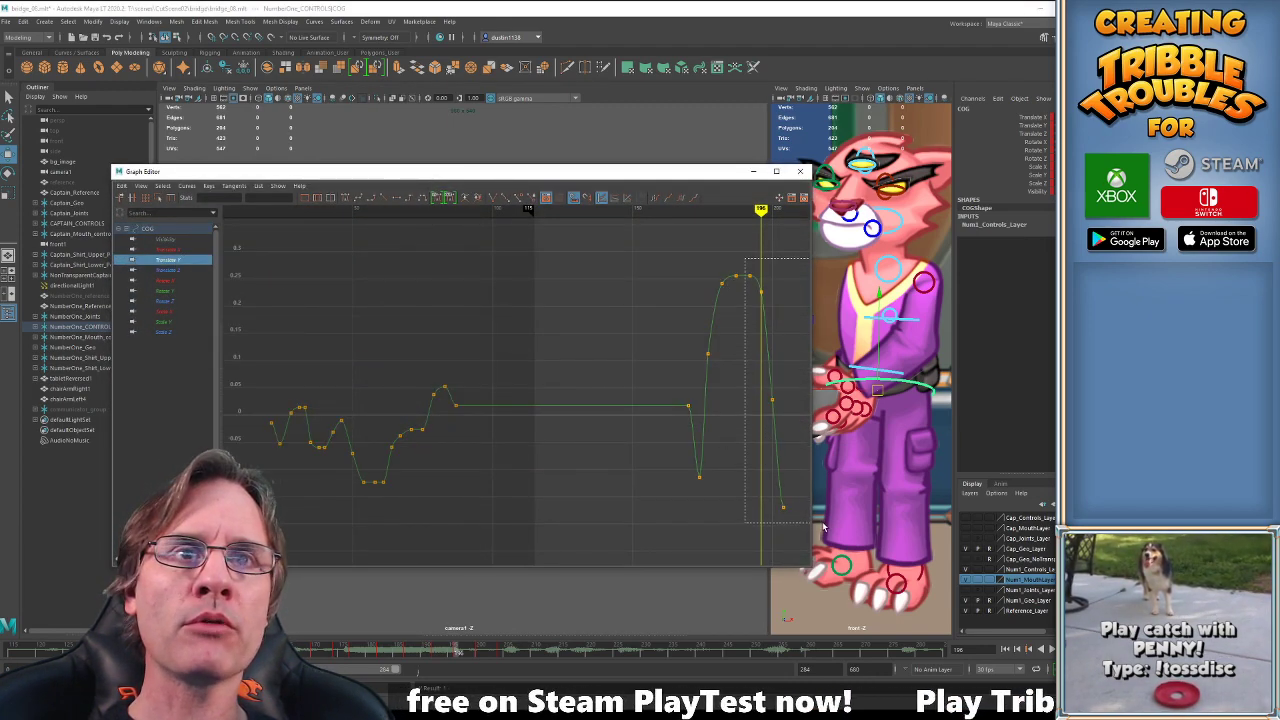
pyautogui.moveTo(801, 530); pyautogui.dragTo(791, 528)
pyautogui.press('f')
pyautogui.click(706, 423)
pyautogui.moveTo(731, 443); pyautogui.dragTo(783, 525)
pyautogui.keyDown('shift'); pyautogui.moveTo(735, 442); pyautogui.dragTo(757, 359, button='middle'); pyautogui.keyUp('shift')
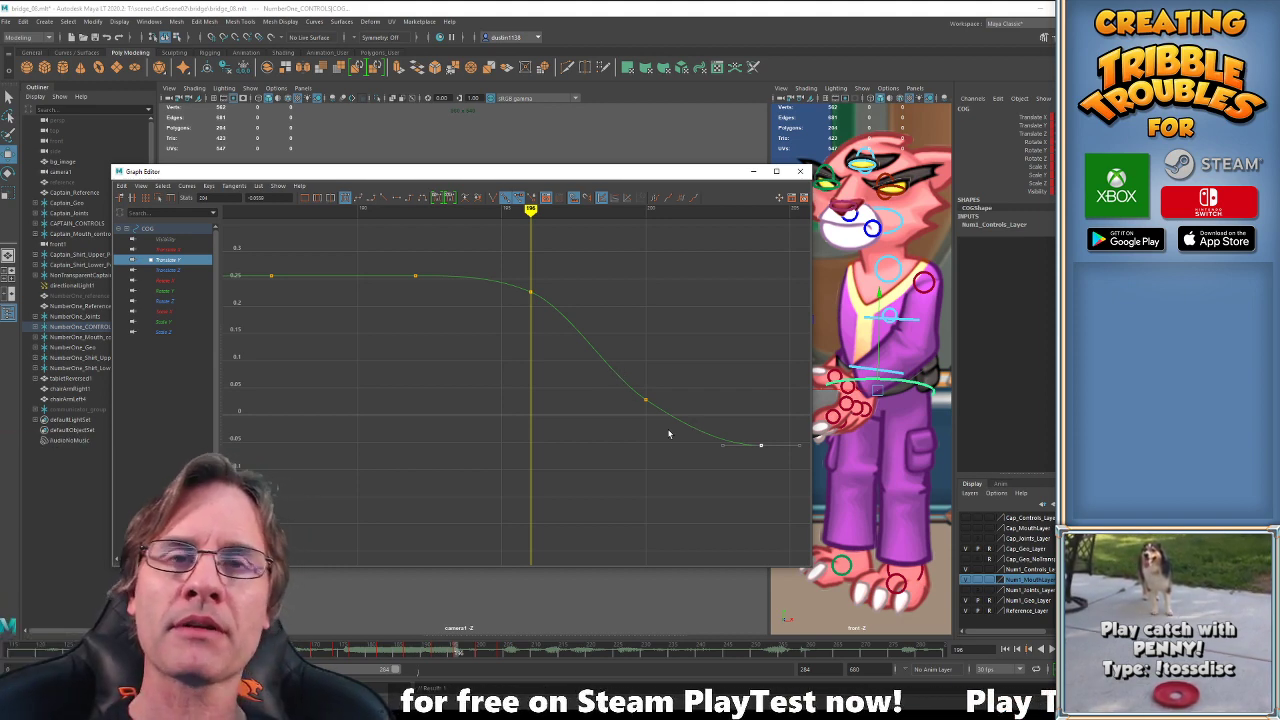
# Raise the Translate Y key at frame 204 slightly more, to about -0.03, and minimize the Graph Editor.
pyautogui.click(645, 456)
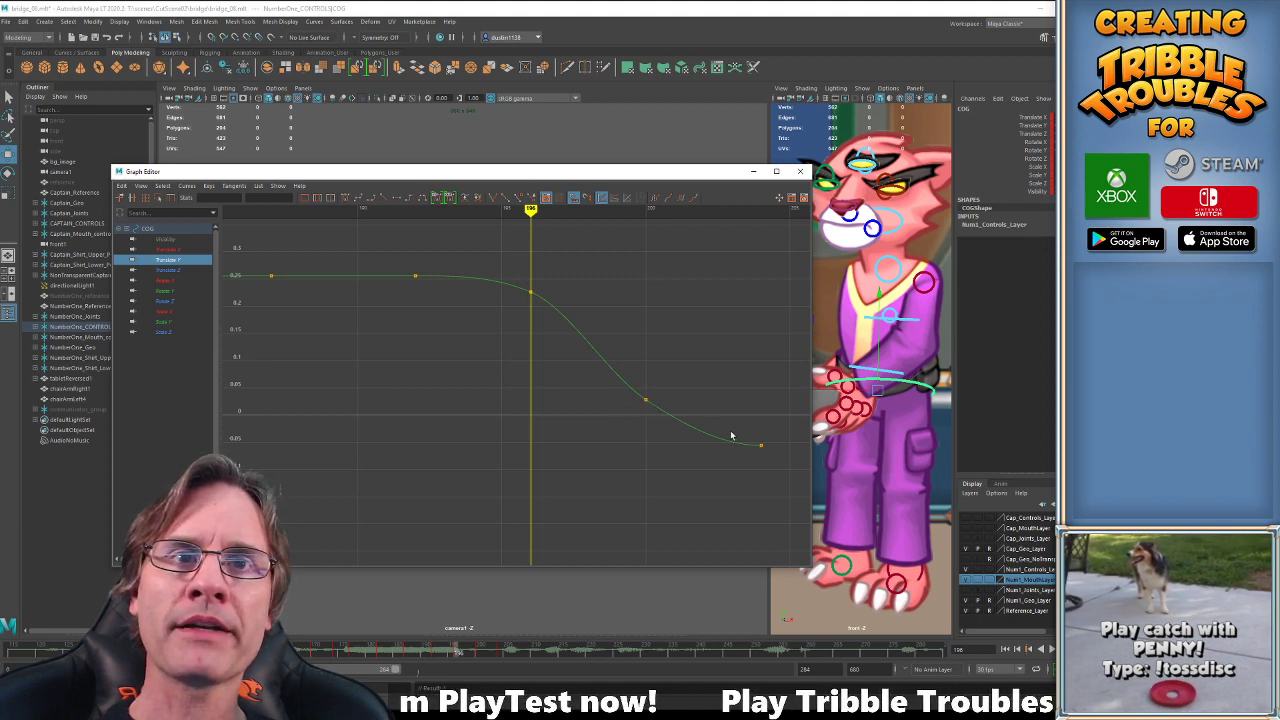
pyautogui.moveTo(779, 473); pyautogui.dragTo(778, 472)
pyautogui.keyDown('shift'); pyautogui.moveTo(736, 485); pyautogui.dragTo(736, 481, button='middle'); pyautogui.keyUp('shift')
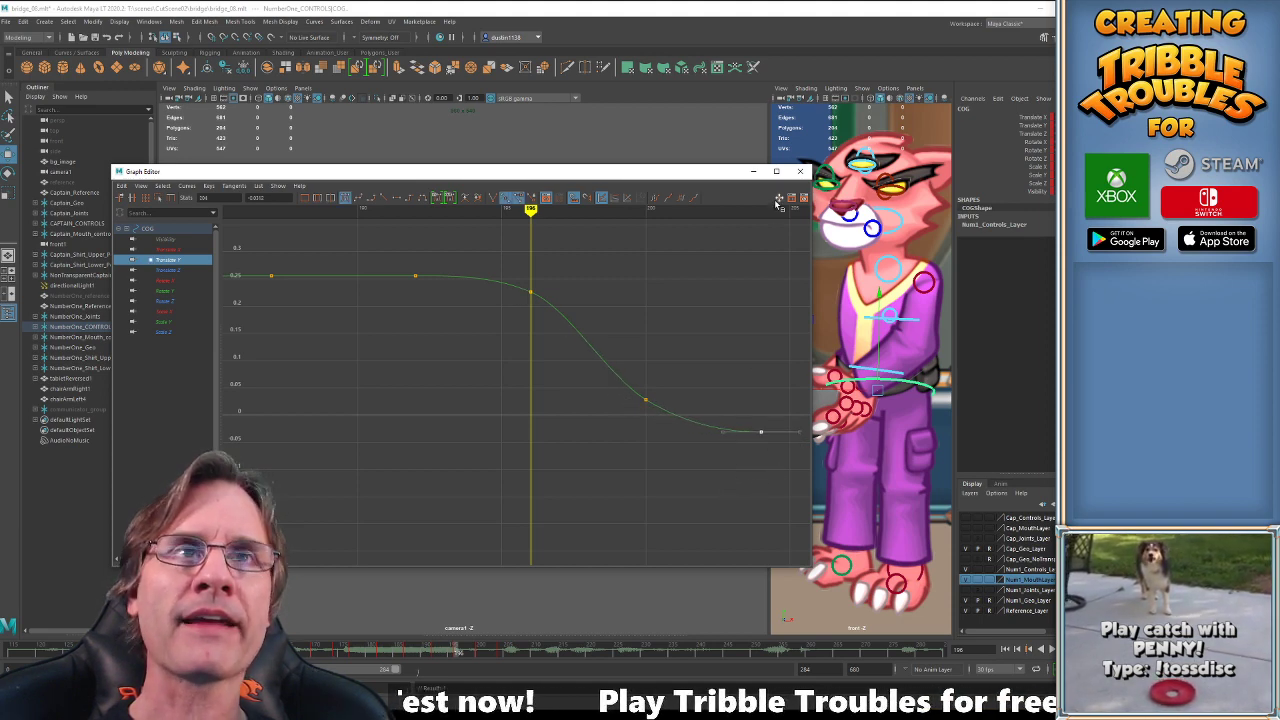
pyautogui.click(754, 172)
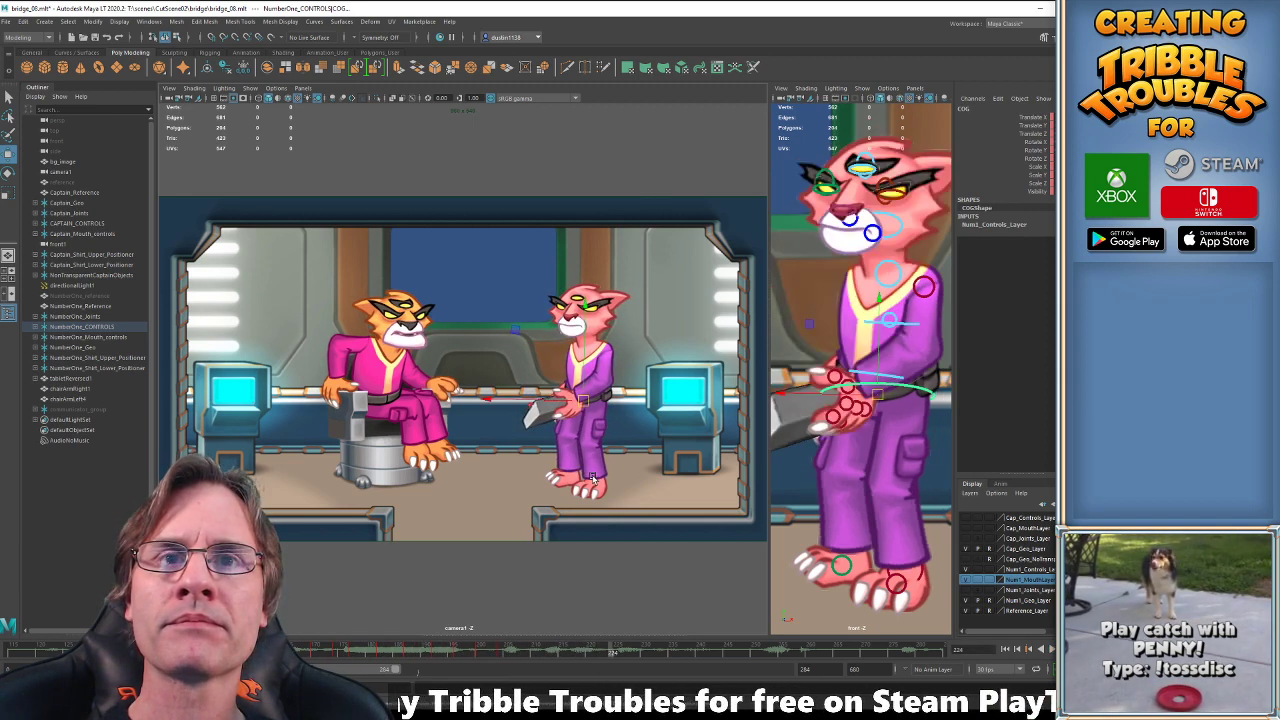
# Replay the adjusted section and step through the COG keys between frames 200 and 208 to check how the body settles.
pyautogui.click(431, 649)
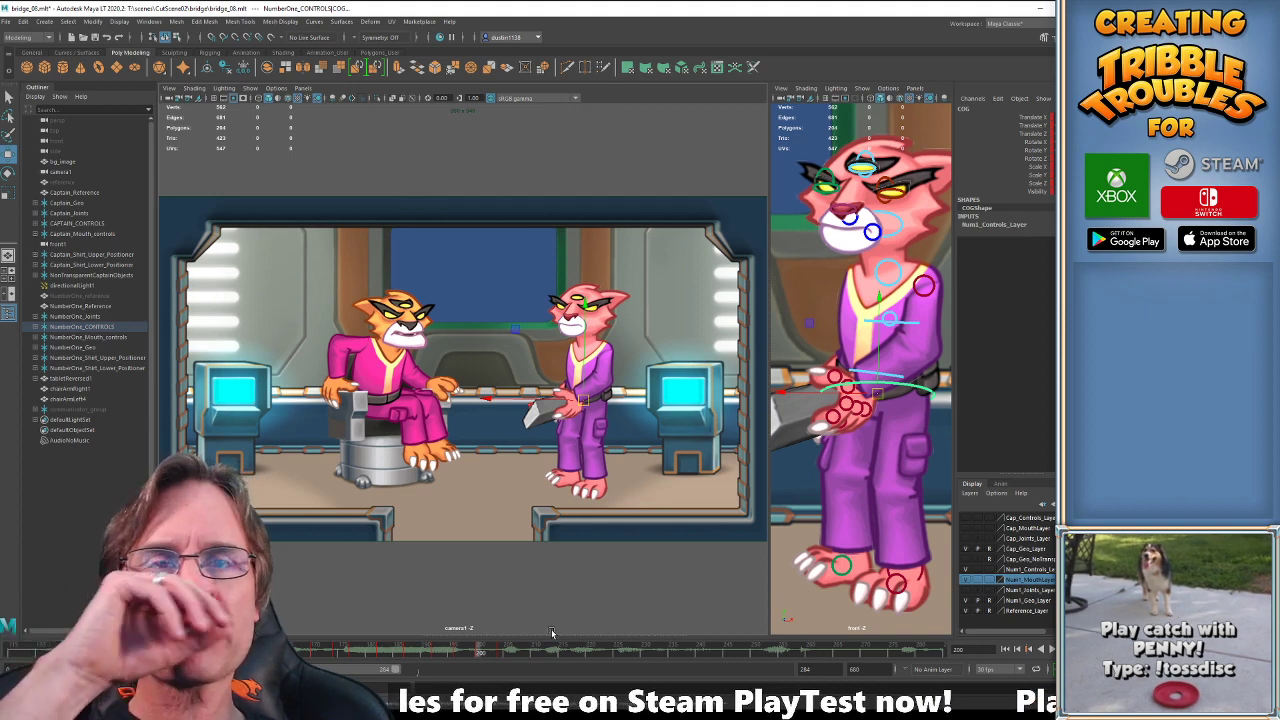
pyautogui.click(369, 650)
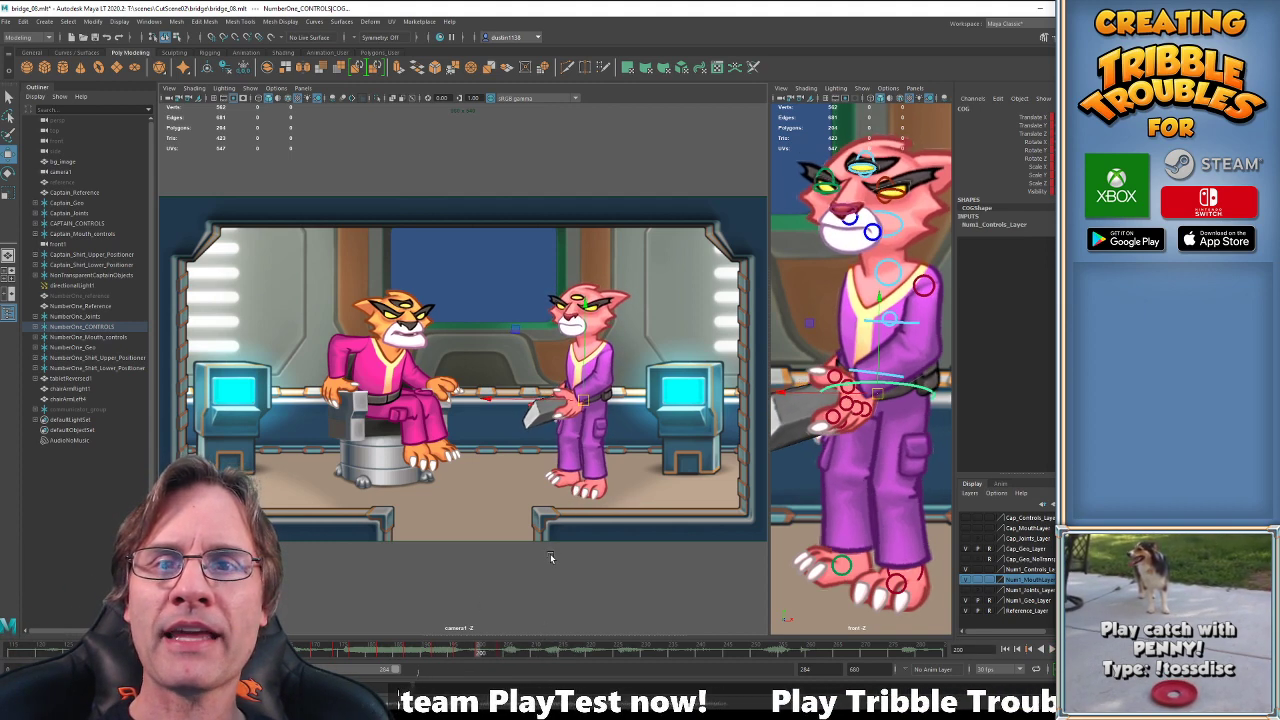
pyautogui.click(481, 650)
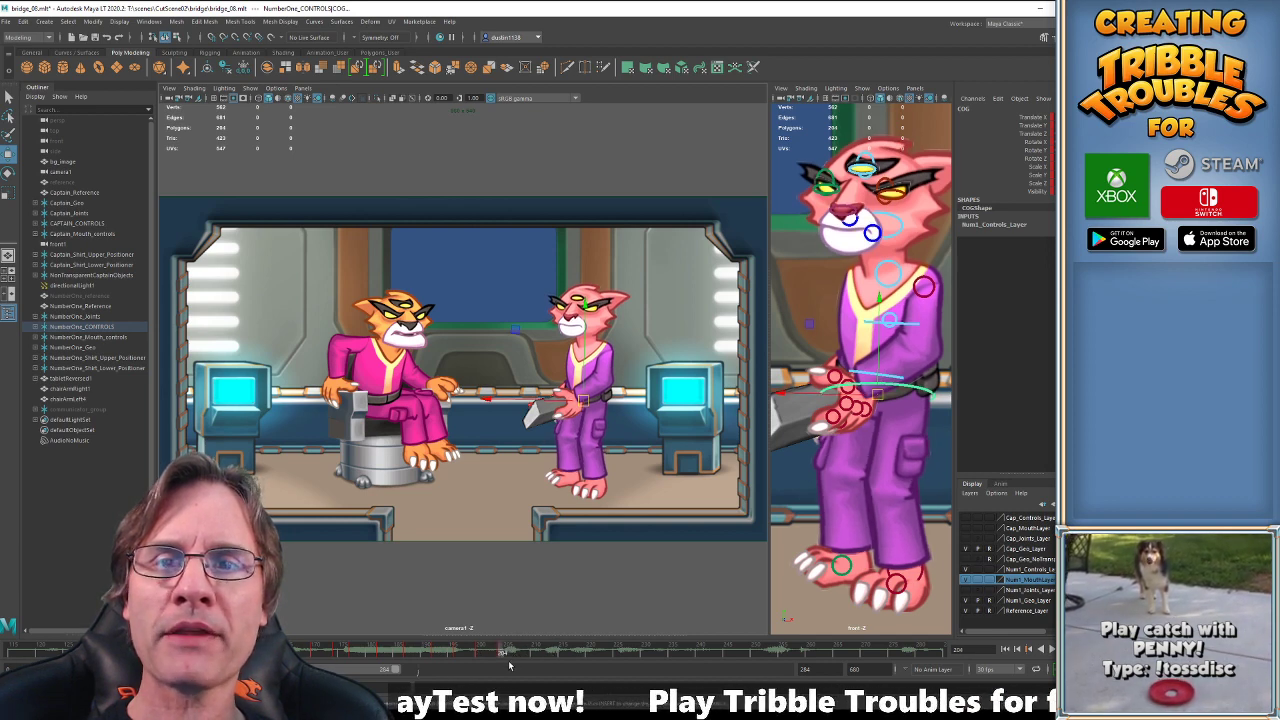
pyautogui.click(510, 660)
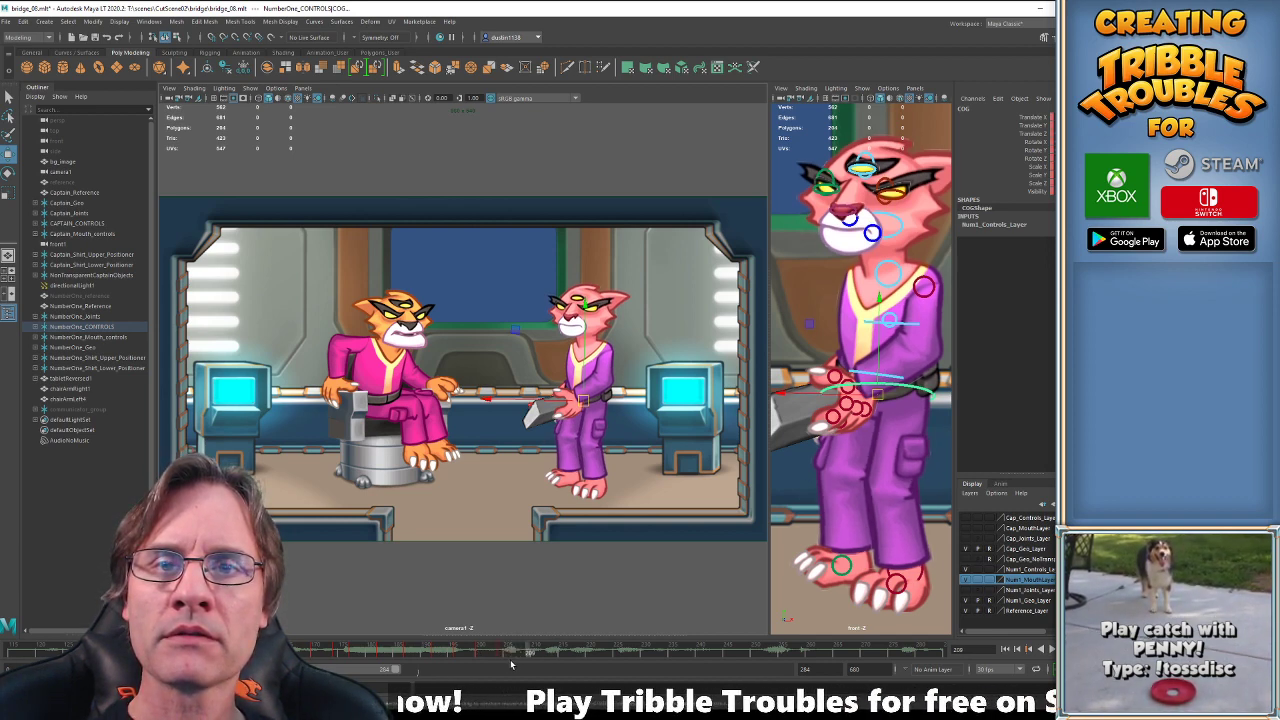
pyautogui.press(',')
pyautogui.press(',')
pyautogui.press('.')
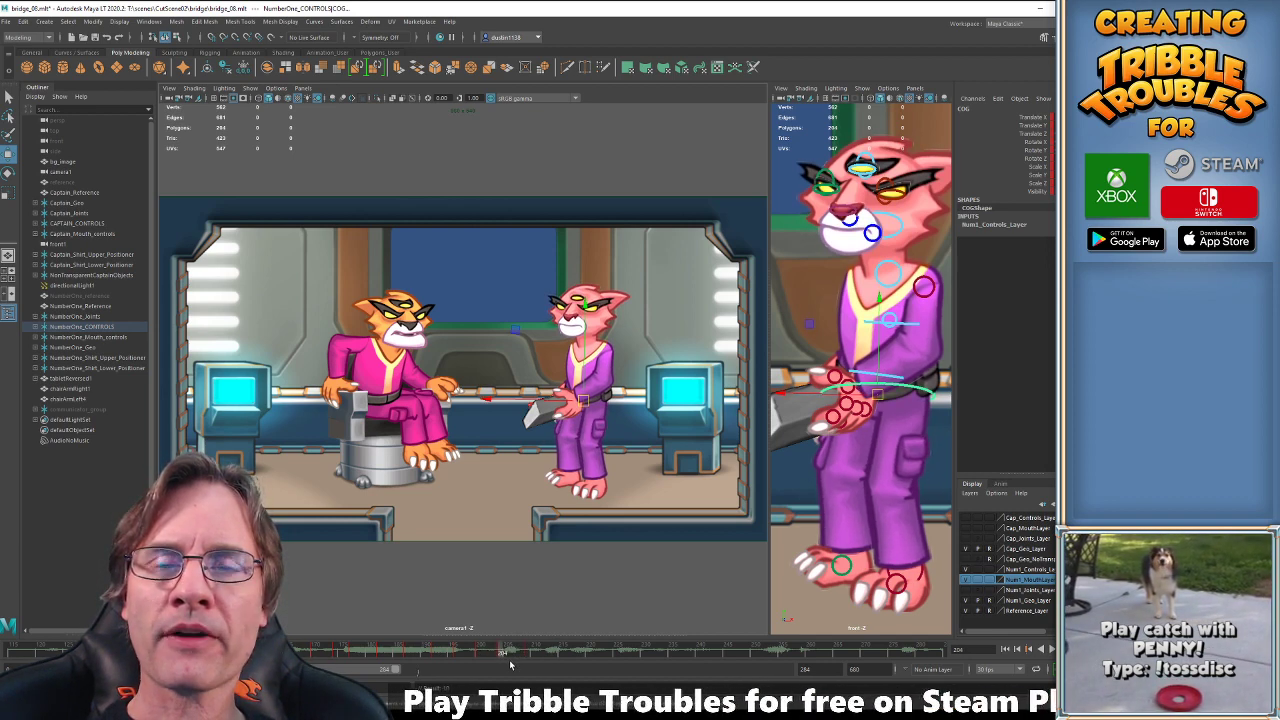
# Step back and forth between the COG keys at frames 204 and 209 to compare the body's height.
pyautogui.click(530, 650)
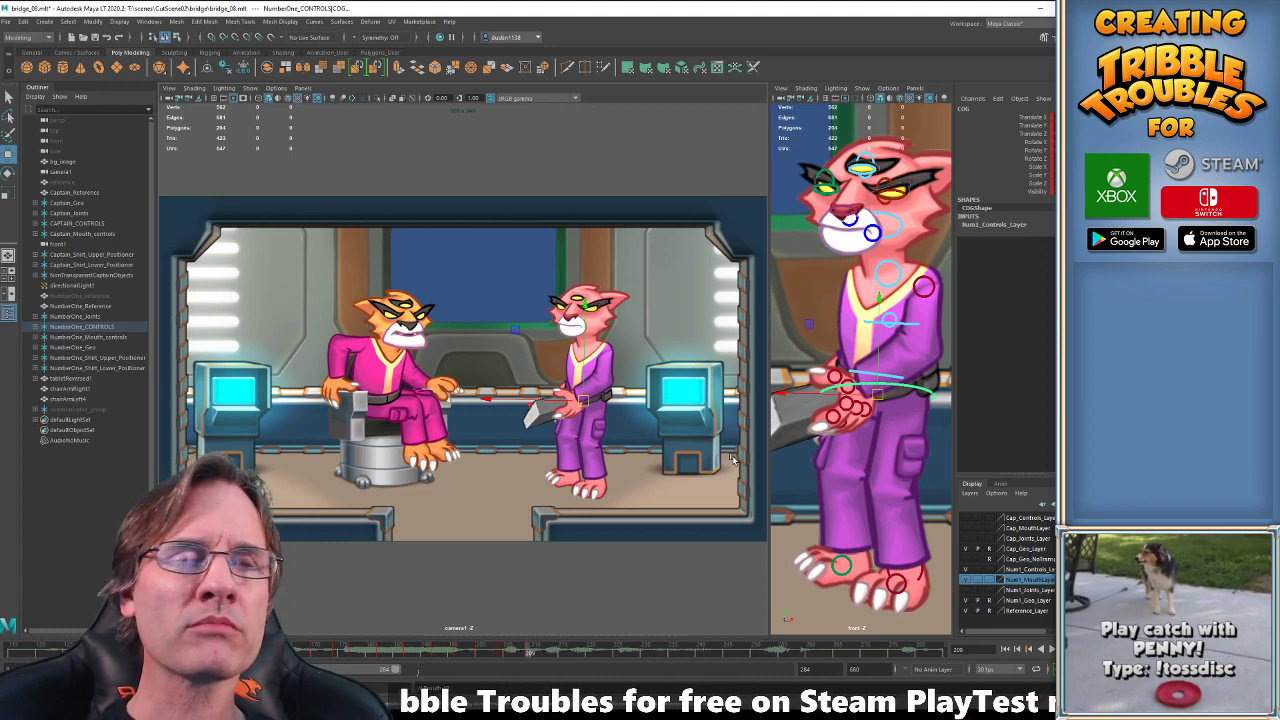
pyautogui.press(',')
pyautogui.press(',')
pyautogui.press('.')
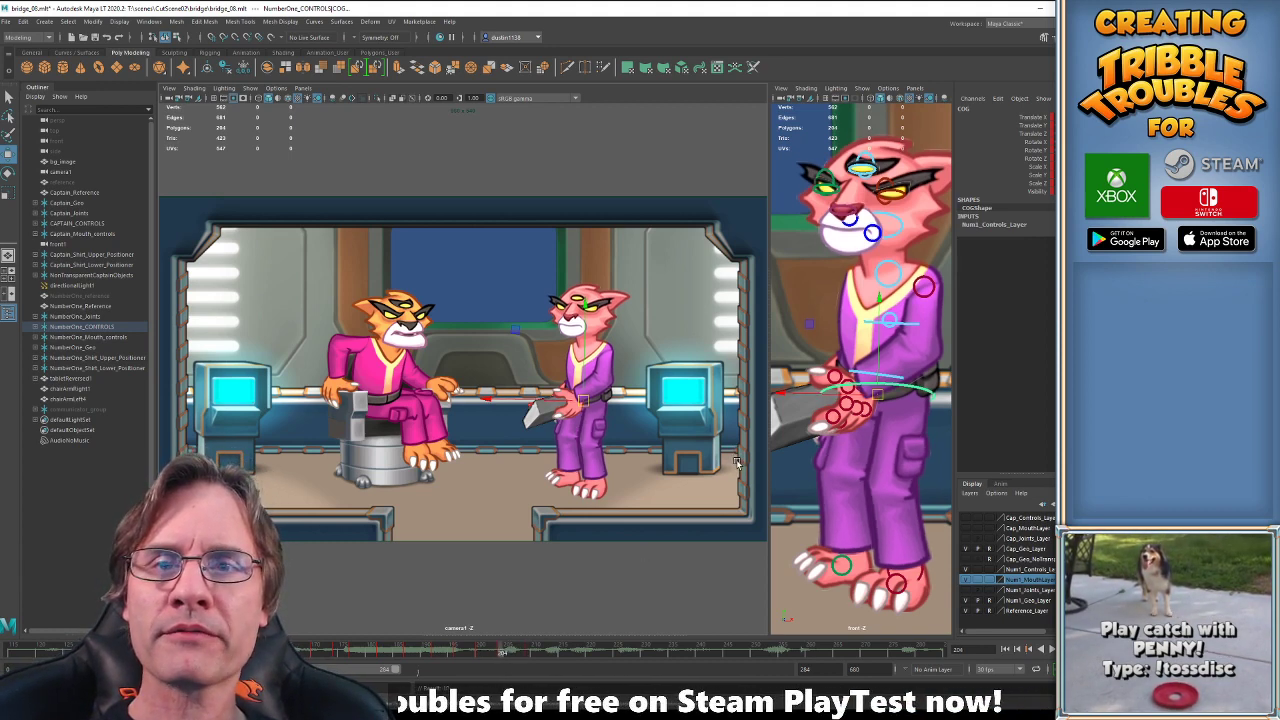
pyautogui.press(',')
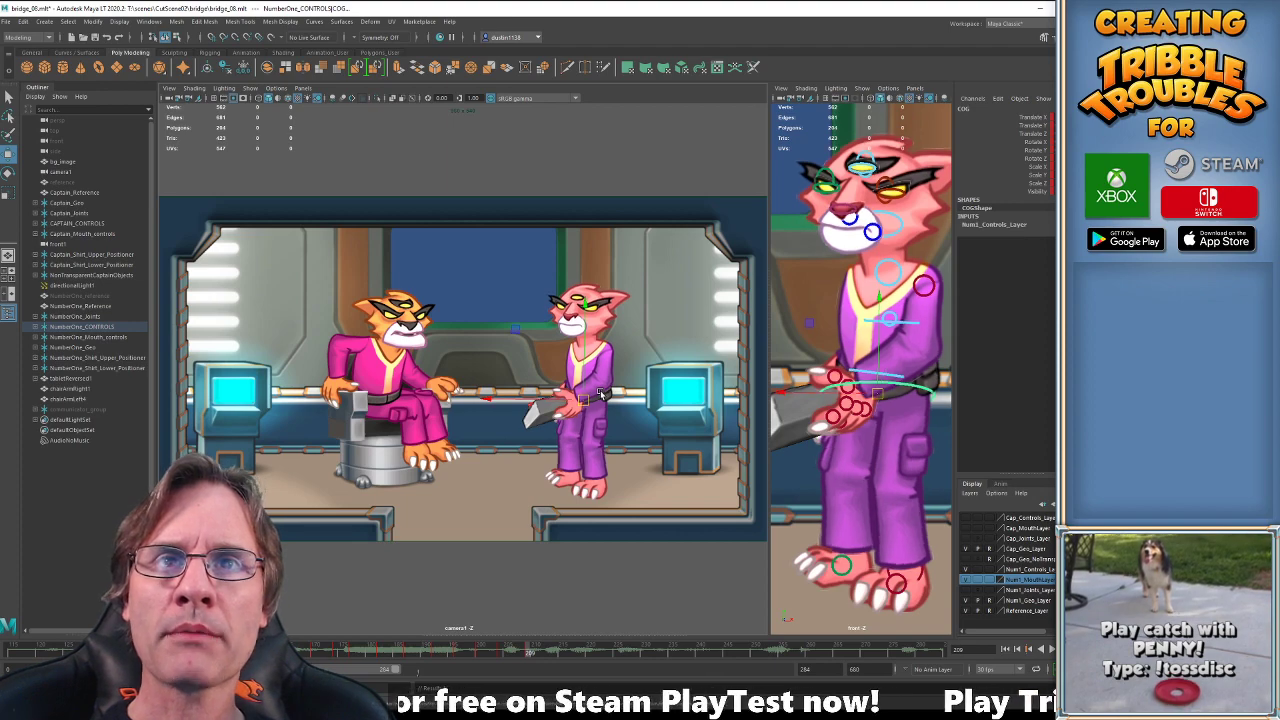
pyautogui.press('.')
pyautogui.press(',')
pyautogui.press('.')
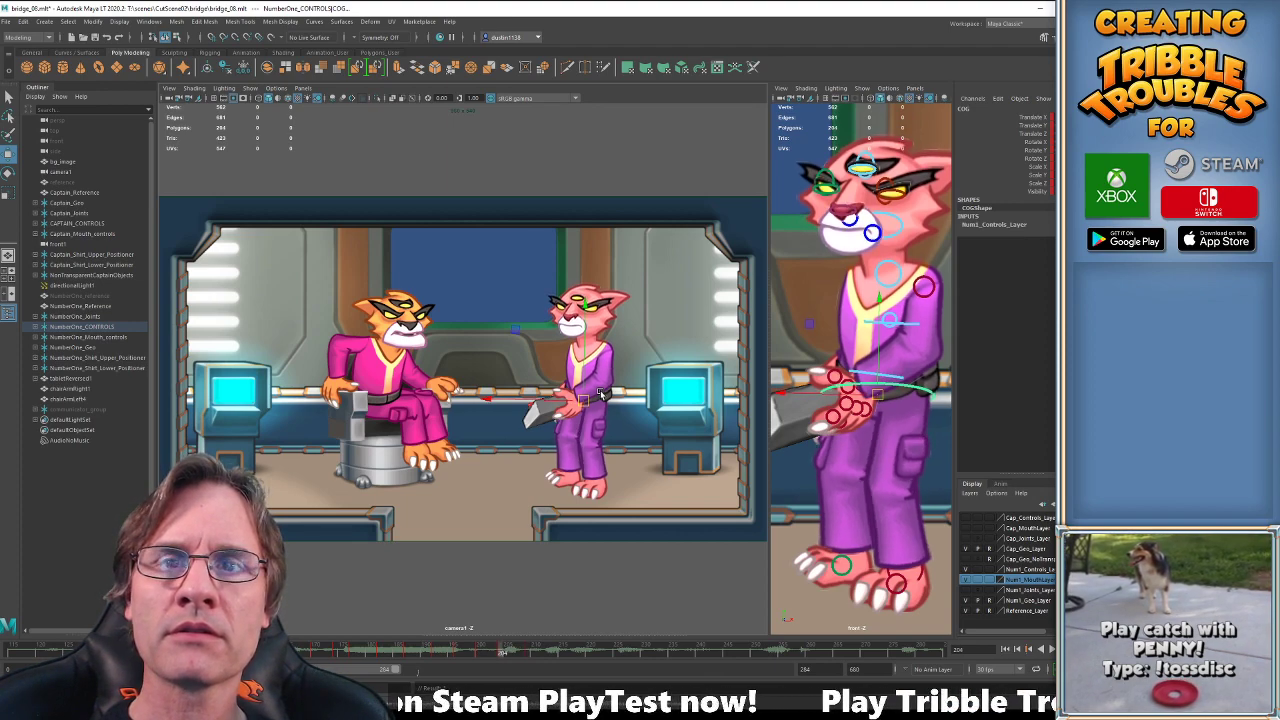
# Lower the COG's Translate Y key at frame 209 to about 0 in the Graph Editor and minimize the editor.
pyautogui.hotkey('ctrl', 'g')
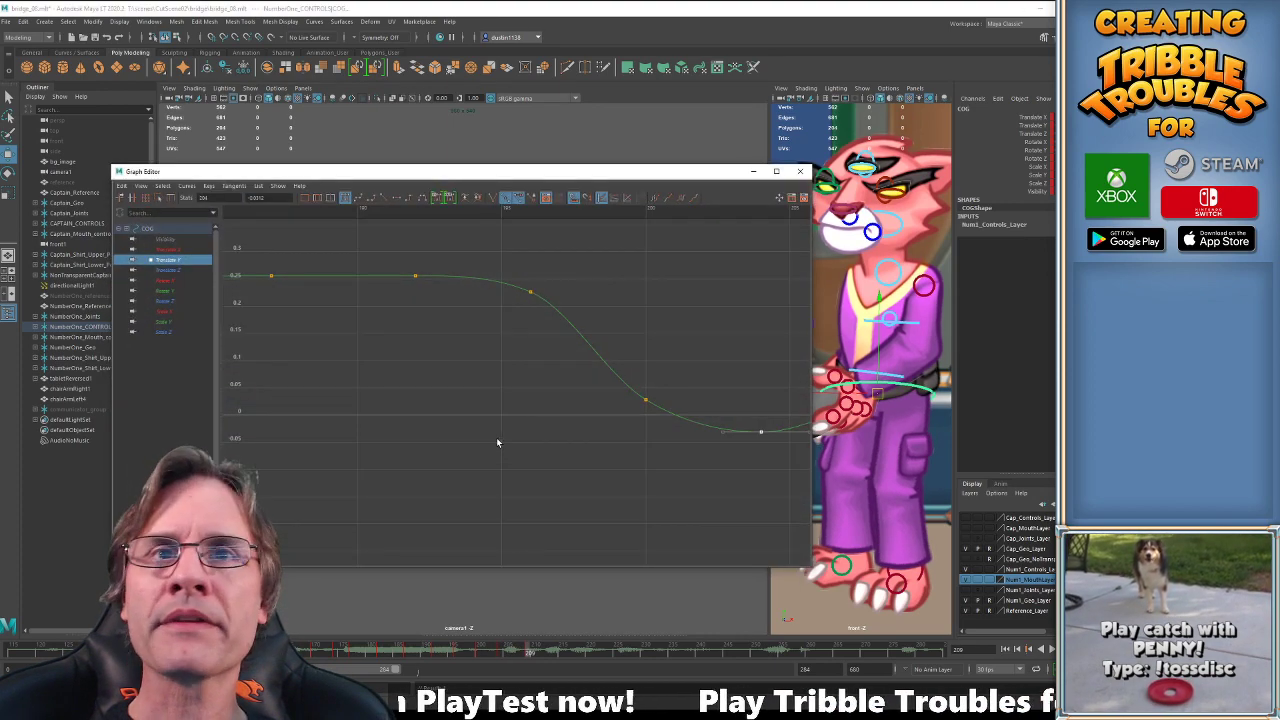
pyautogui.press('a')
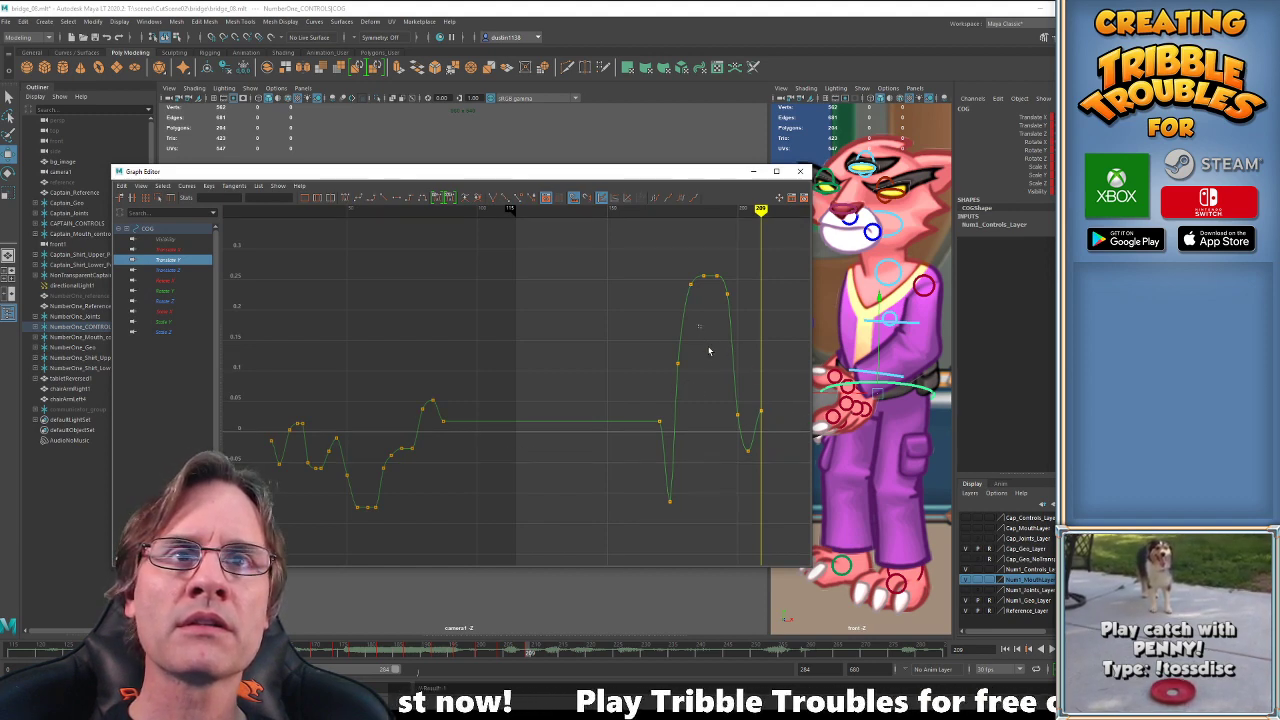
pyautogui.moveTo(719, 284); pyautogui.dragTo(778, 489)
pyautogui.press('f')
pyautogui.click(749, 474)
pyautogui.moveTo(742, 428); pyautogui.dragTo(784, 486)
pyautogui.keyDown('shift'); pyautogui.moveTo(744, 507); pyautogui.dragTo(741, 538, button='middle'); pyautogui.keyUp('shift')
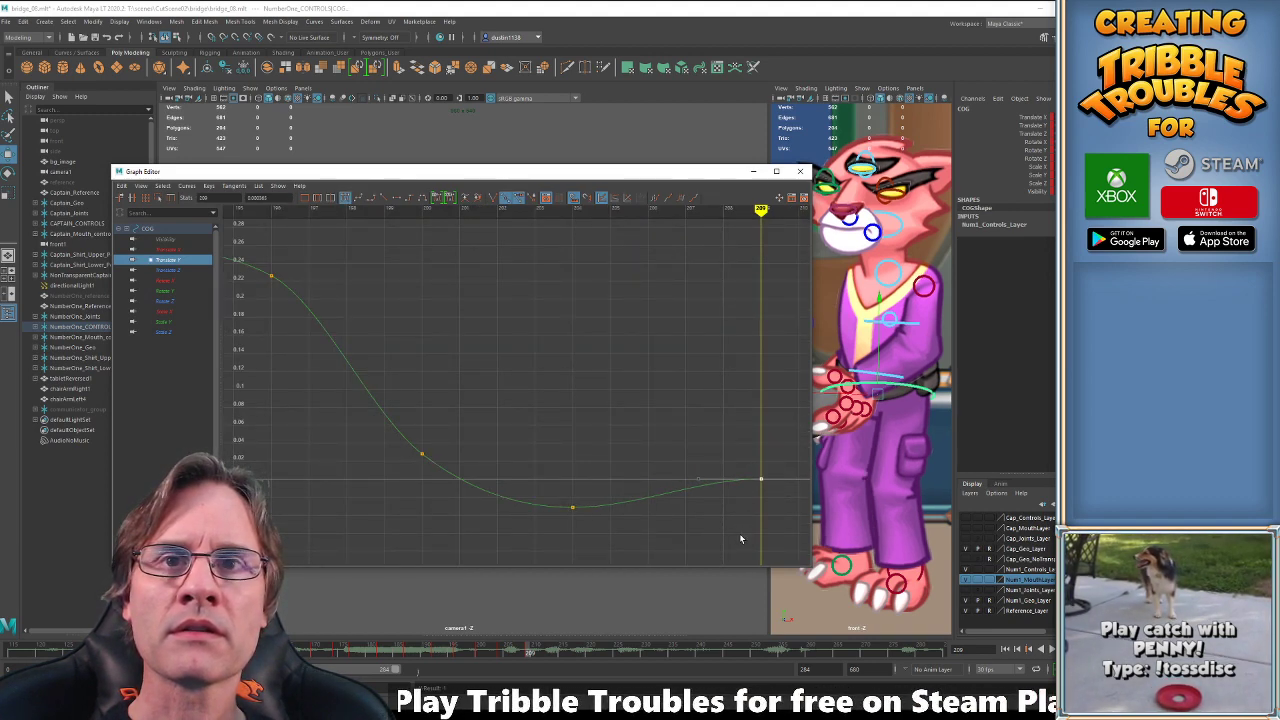
pyautogui.click(752, 172)
# Replay Number One's turn toward the Captain to check how the lowered COG key settles.
pyautogui.hotkey('alt', 'v')
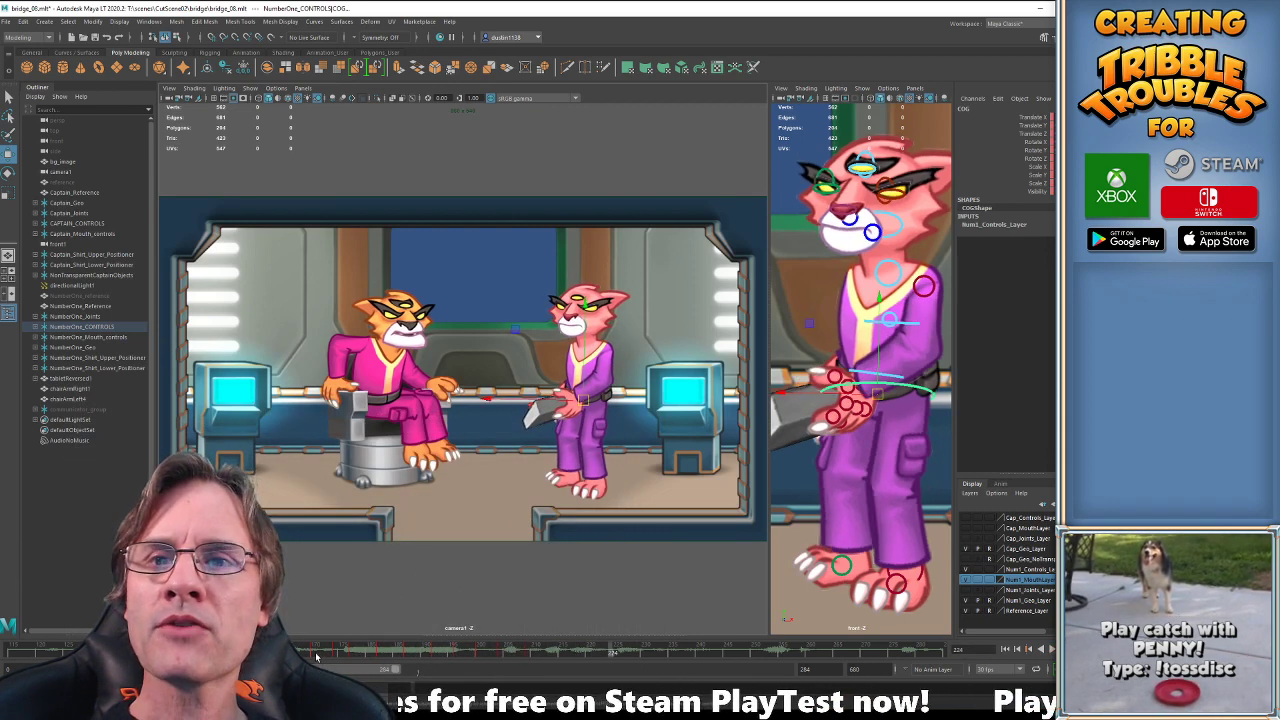
pyautogui.moveTo(316, 656); pyautogui.dragTo(303, 652)
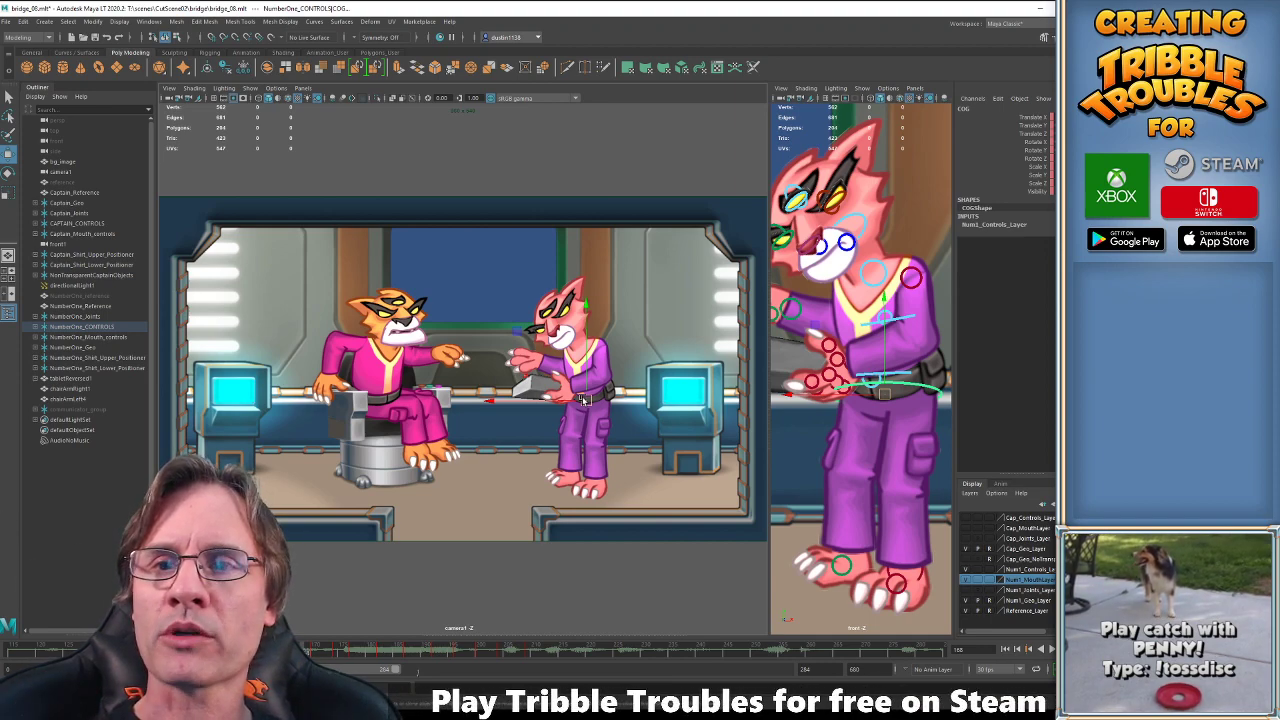
pyautogui.hotkey('alt', 'v')
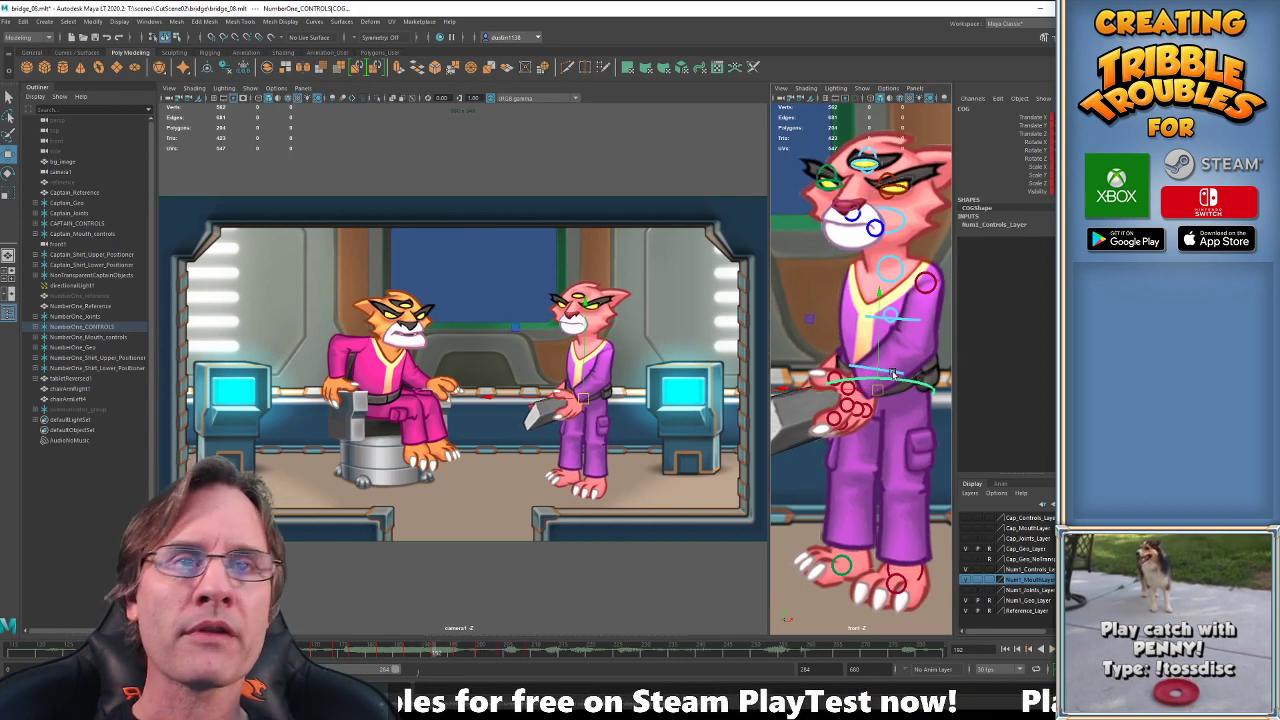
# Select Number One's upper and lower spine controls and rotate them at frame 200 so he leans toward the Captain.
pyautogui.click(893, 374)
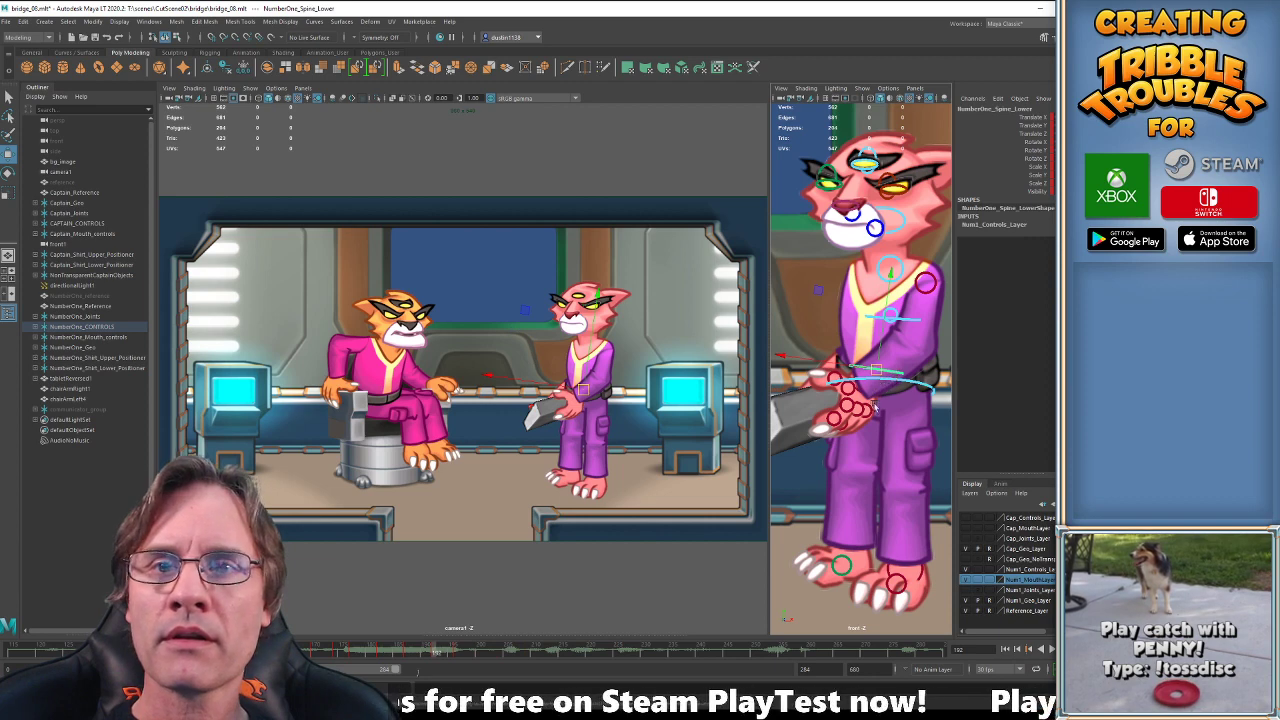
pyautogui.click(910, 320)
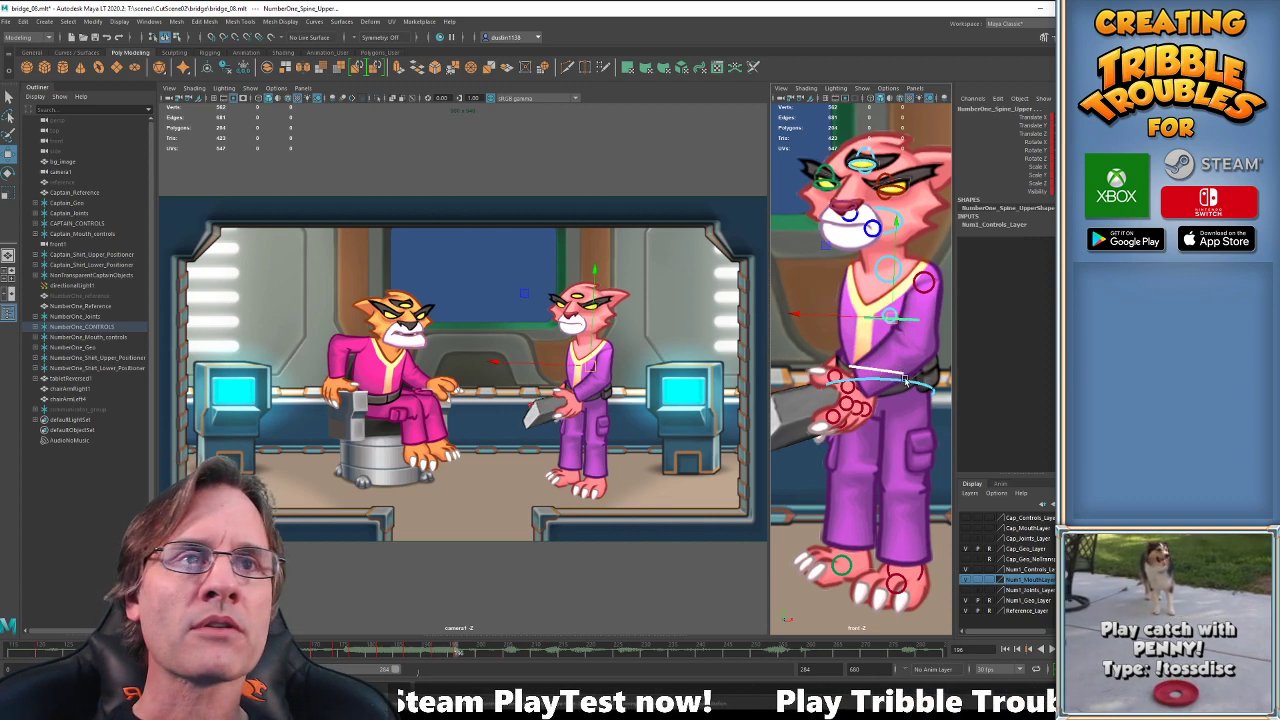
pyautogui.click(905, 382)
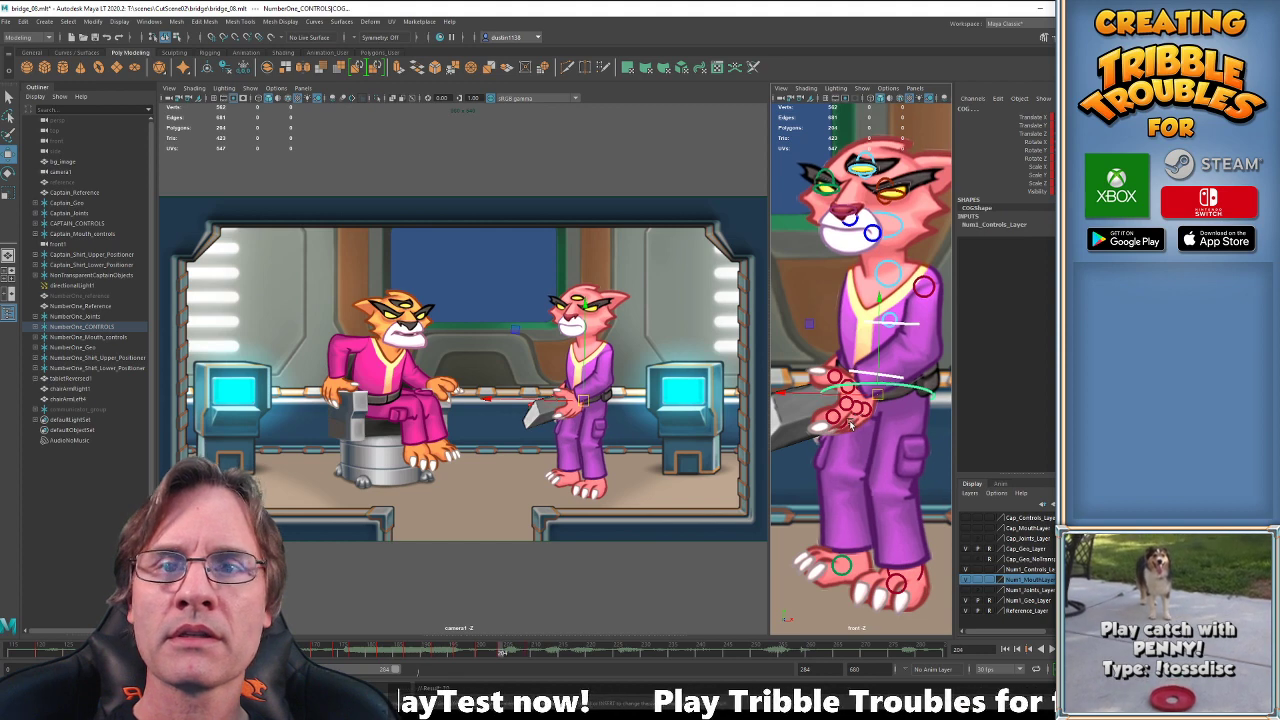
pyautogui.click(927, 330)
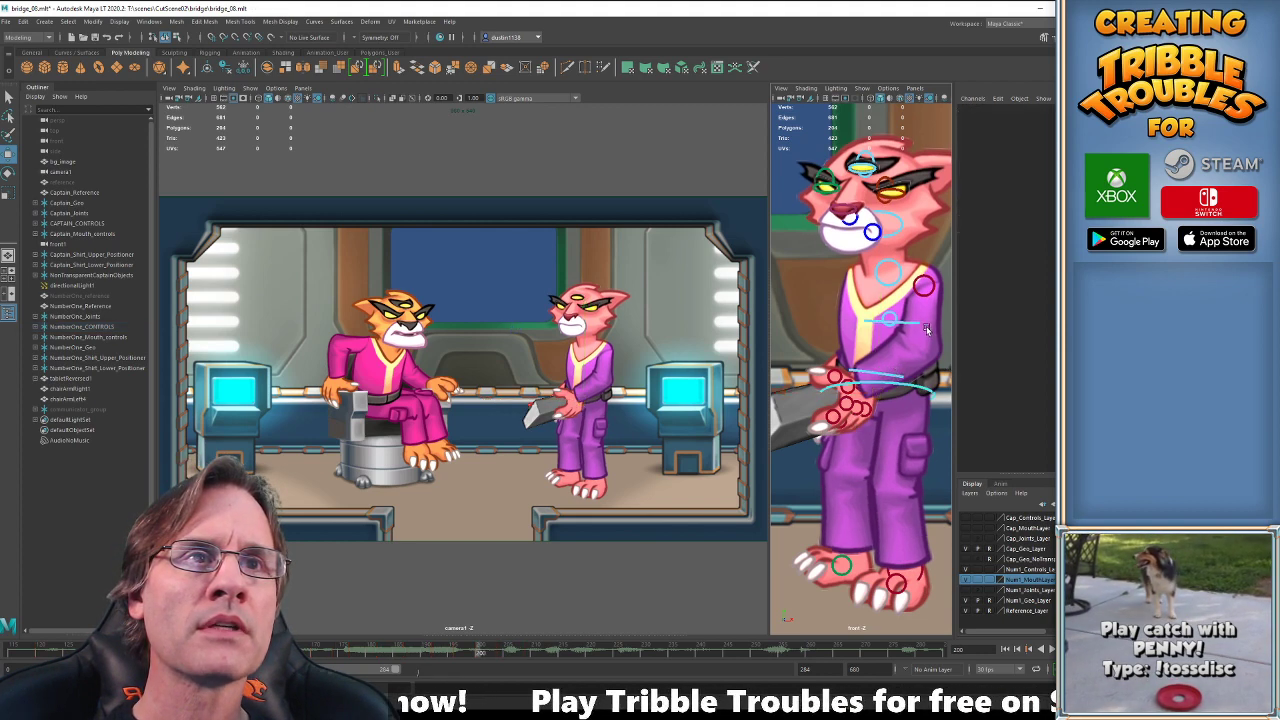
pyautogui.click(910, 323)
pyautogui.click(893, 375)
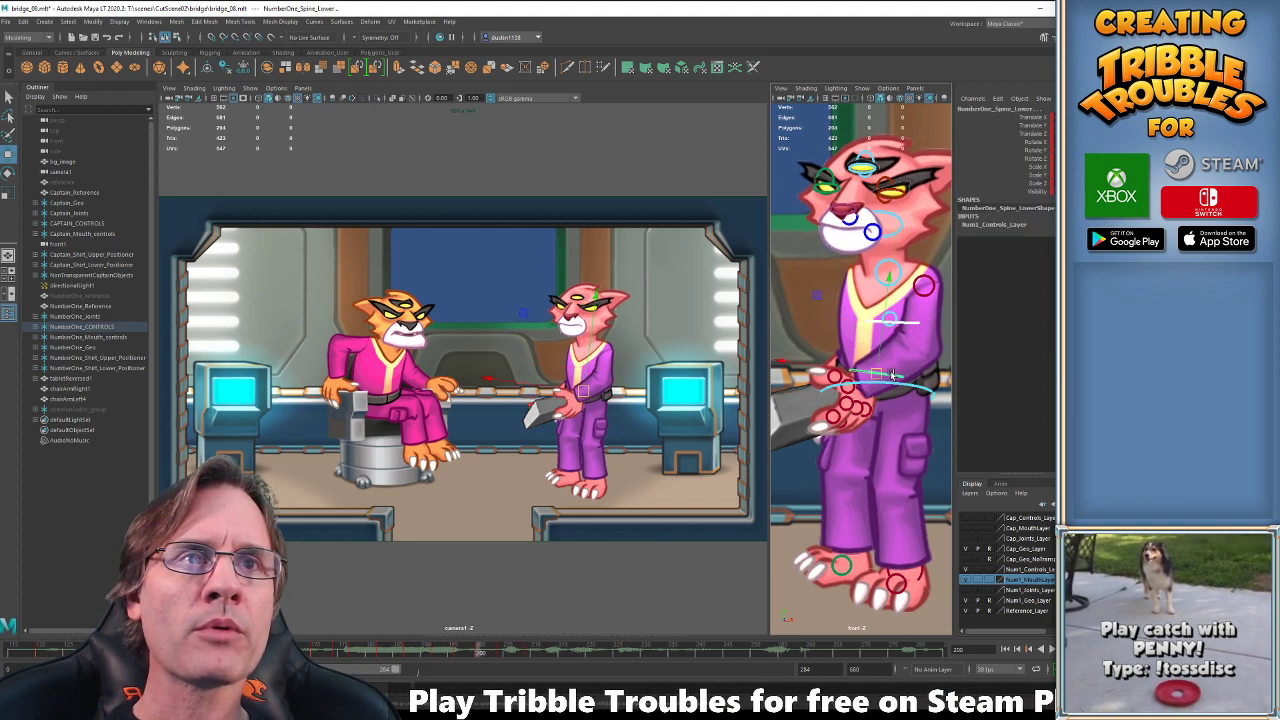
pyautogui.press('e')
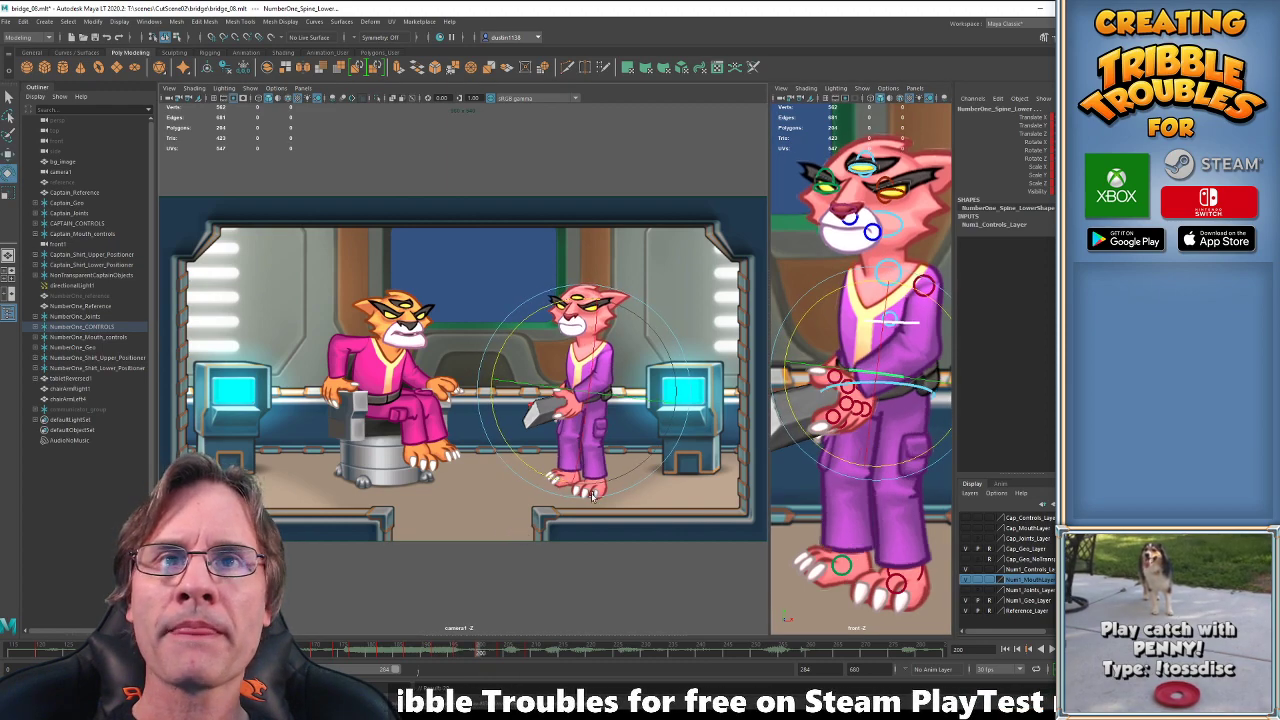
pyautogui.moveTo(541, 470); pyautogui.dragTo(547, 471)
pyautogui.press(',')
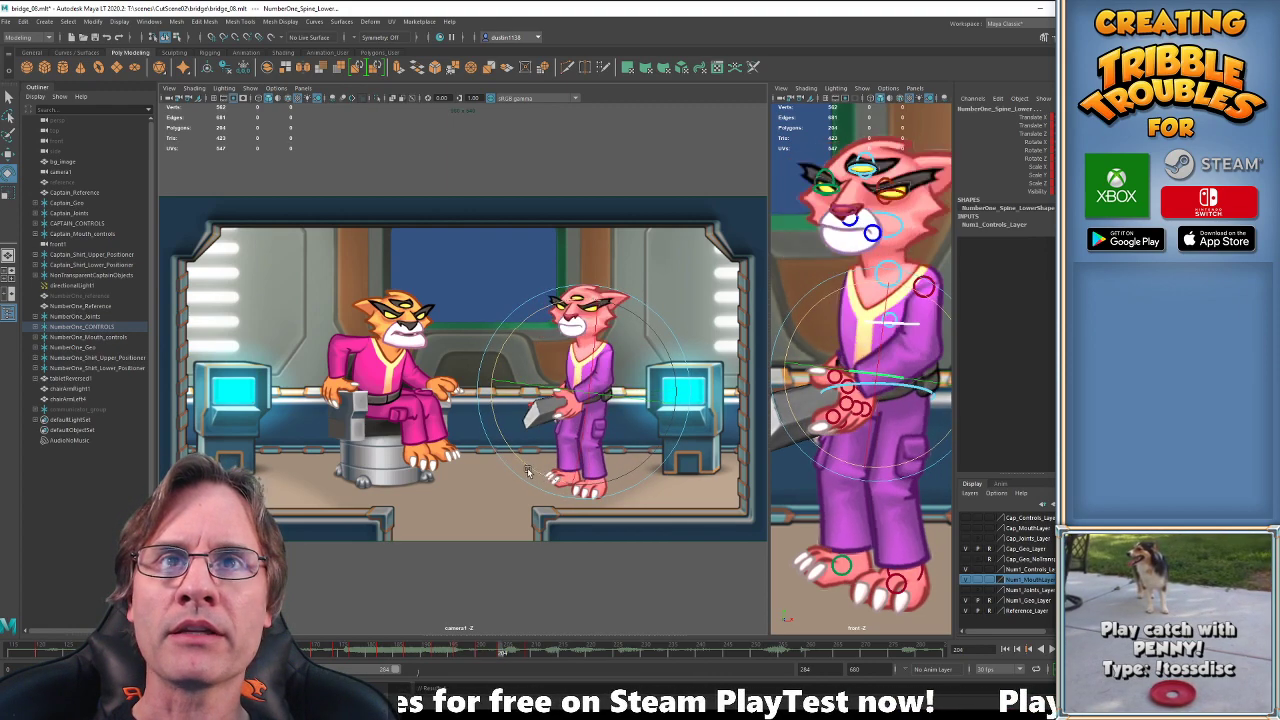
# Copy the leaning spine pose from frame 200 to frame 204 and rotate the spine slightly further forward.
pyautogui.moveTo(478, 651)
pyautogui.mouseDown()
pyautogui.moveTo(498, 655)
pyautogui.moveTo(460, 654)
pyautogui.moveTo(501, 654)
pyautogui.mouseUp()
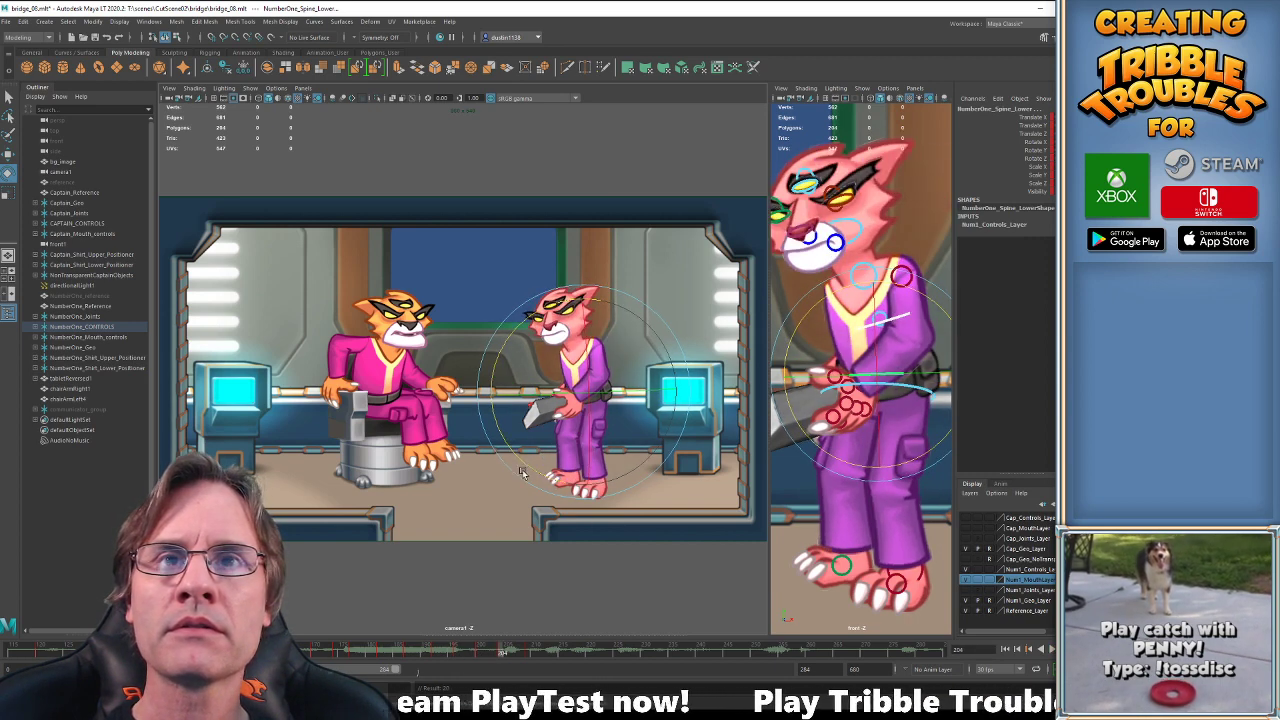
pyautogui.moveTo(526, 465); pyautogui.dragTo(531, 468)
pyautogui.press('z')
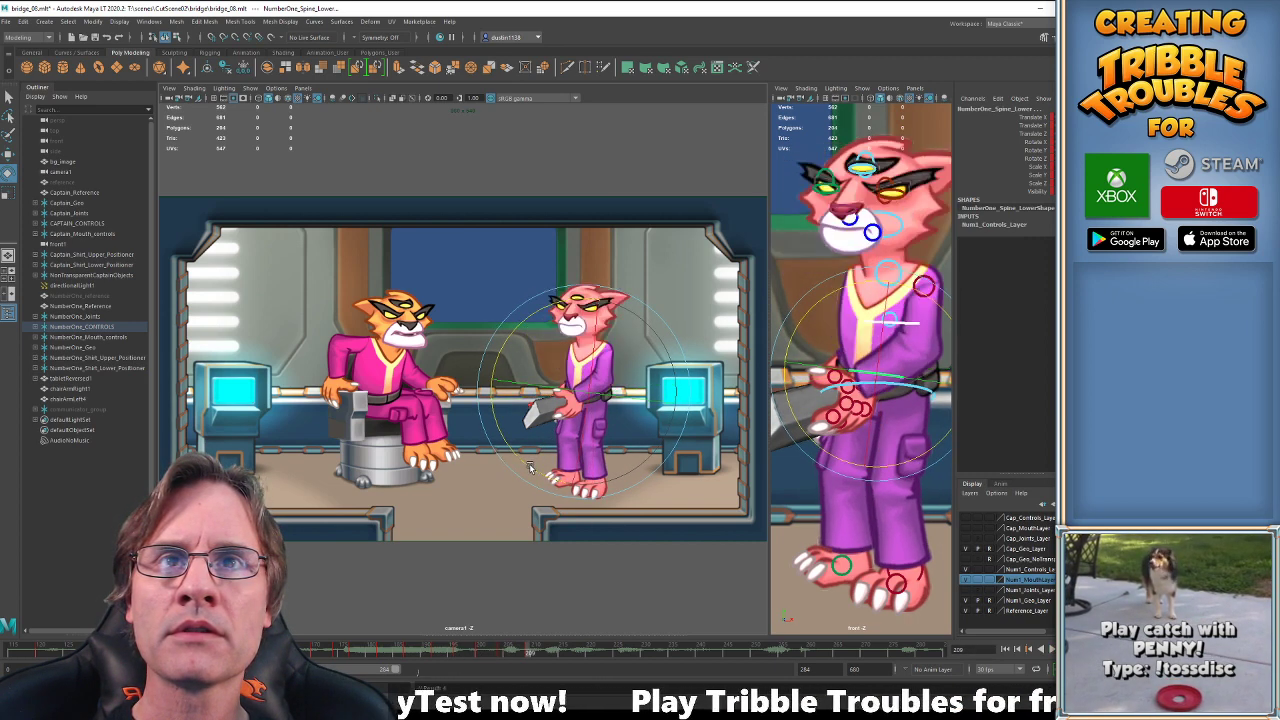
pyautogui.hotkey('shift', 'z')
# Copy the spine pose from frame 204 to frame 209, comparing it with the earlier version by undoing and redoing.
pyautogui.moveTo(502, 654); pyautogui.dragTo(530, 654)
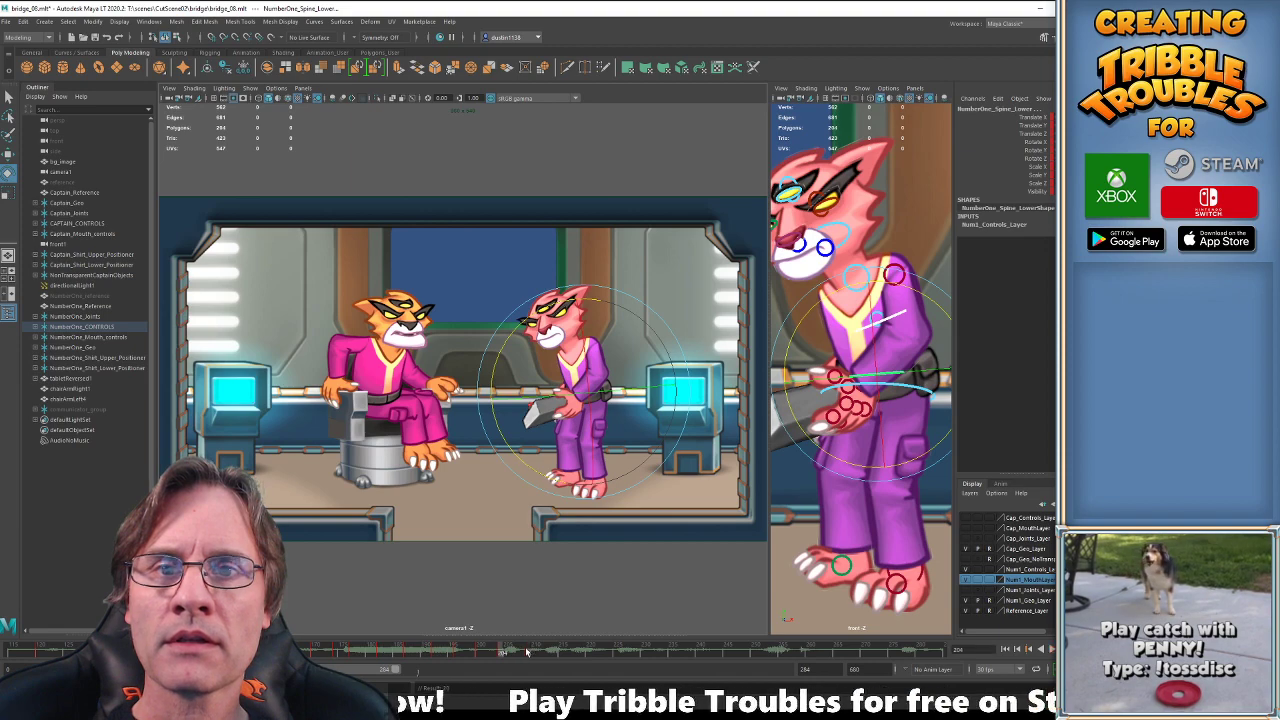
pyautogui.press('z')
pyautogui.press('z')
pyautogui.hotkey('shift', 'z')
pyautogui.hotkey('shift', 'z')
pyautogui.hotkey('shift', 'z')
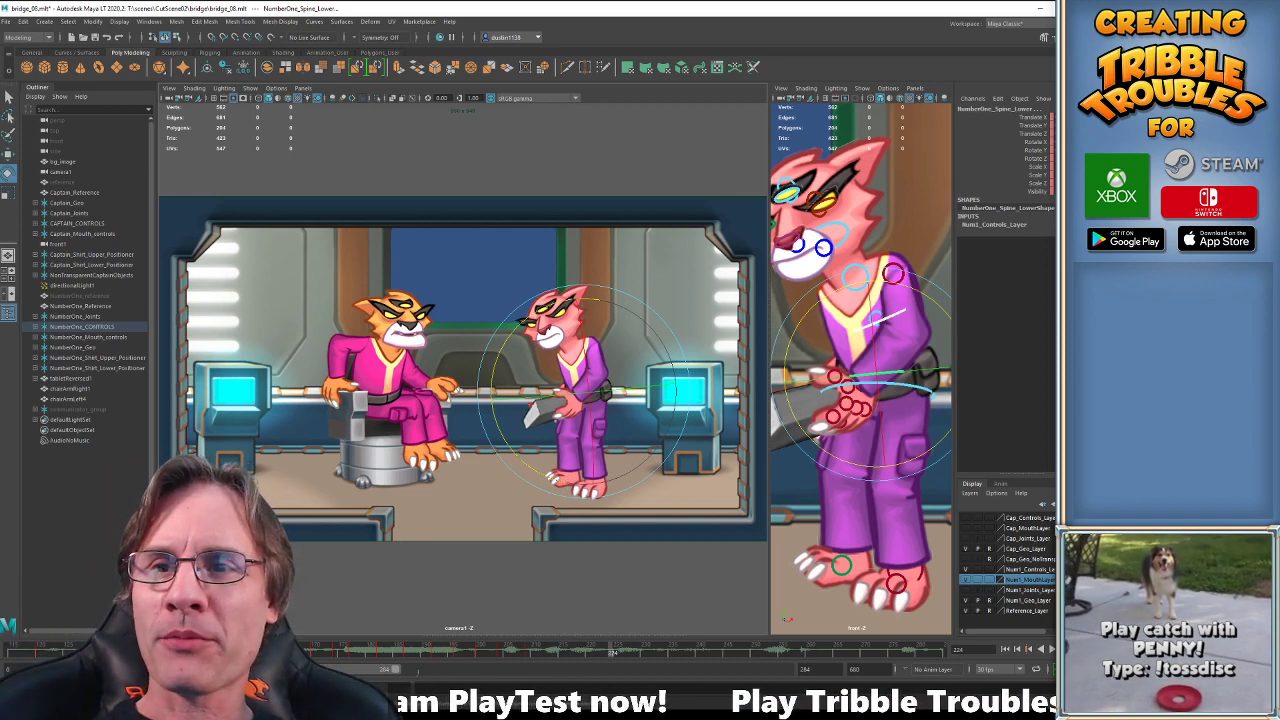
# Play back the section to review how Number One's new forward lean reads.
pyautogui.click(389, 649)
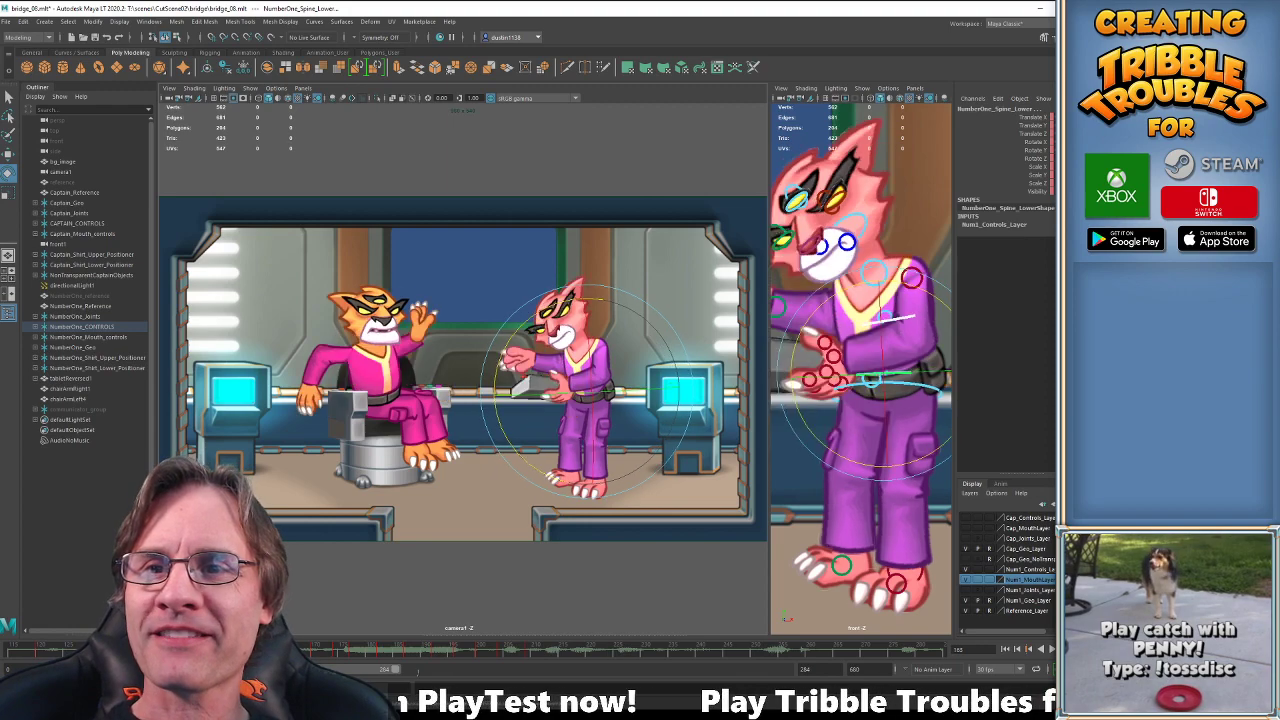
pyautogui.hotkey('alt', 'v')
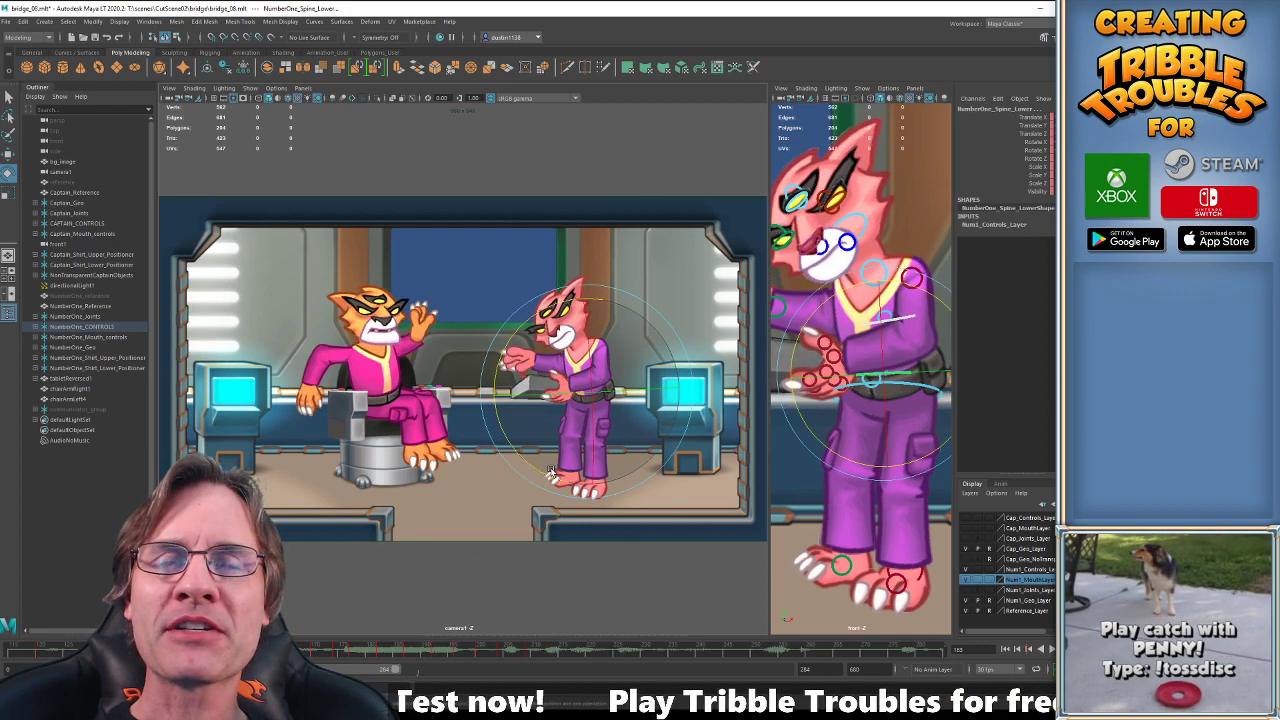
pyautogui.hotkey('alt', 'v')
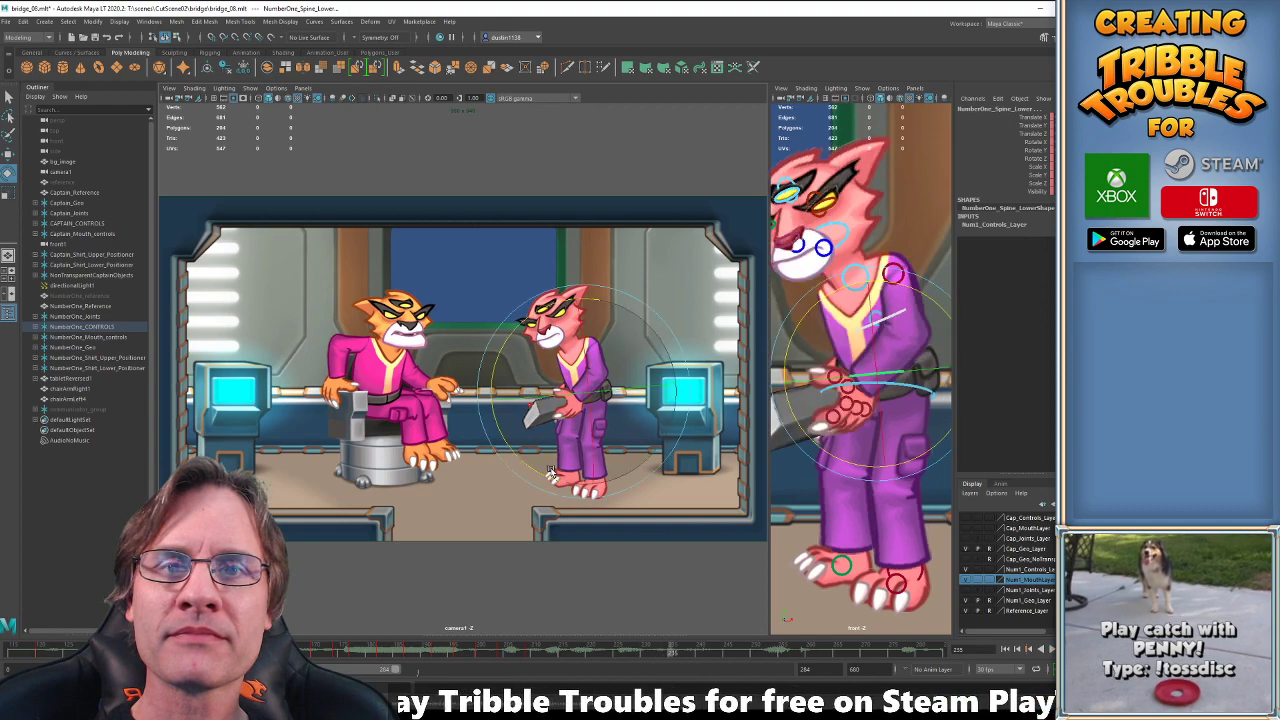
pyautogui.hotkey('alt', 'v')
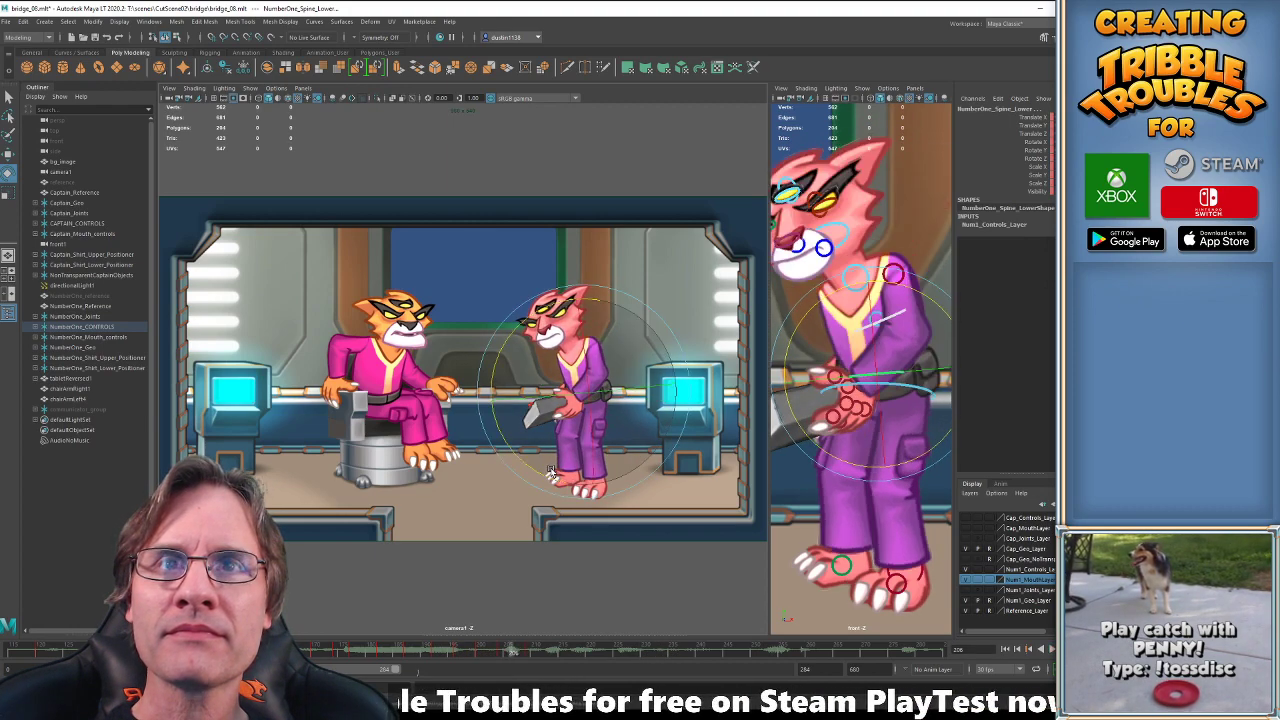
# Select Number One's COG control and step through its keys between frames 196 and 204 to compare body positions.
pyautogui.press('w')
pyautogui.hotkey('alt', '.')
pyautogui.middleClick(900, 398)
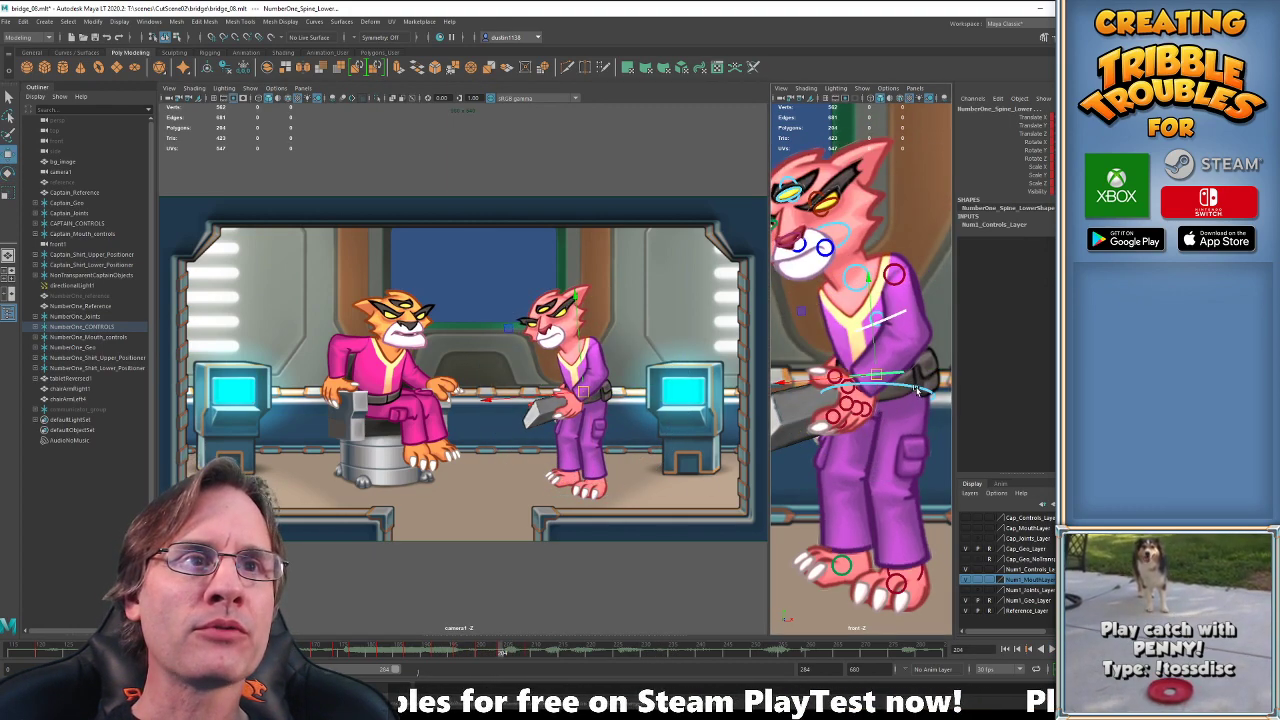
pyautogui.click(914, 390)
pyautogui.press(',')
pyautogui.press(',')
pyautogui.press(',')
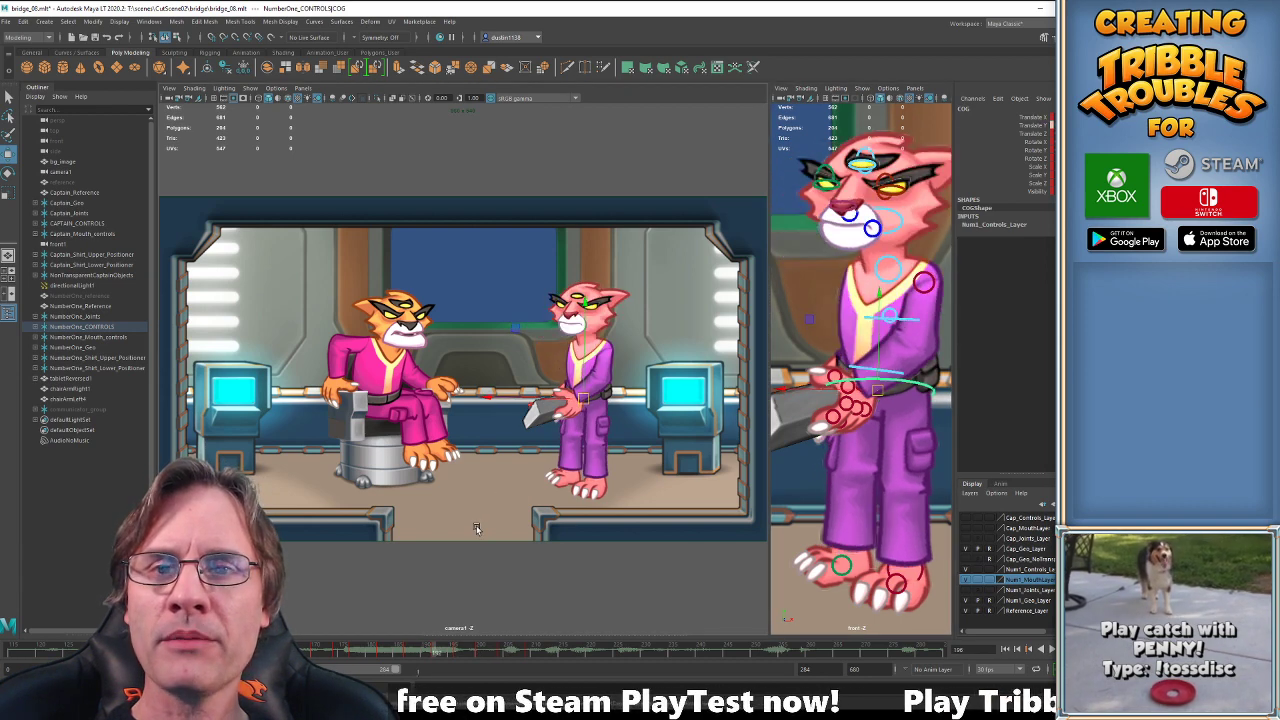
pyautogui.press('.')
pyautogui.press('.')
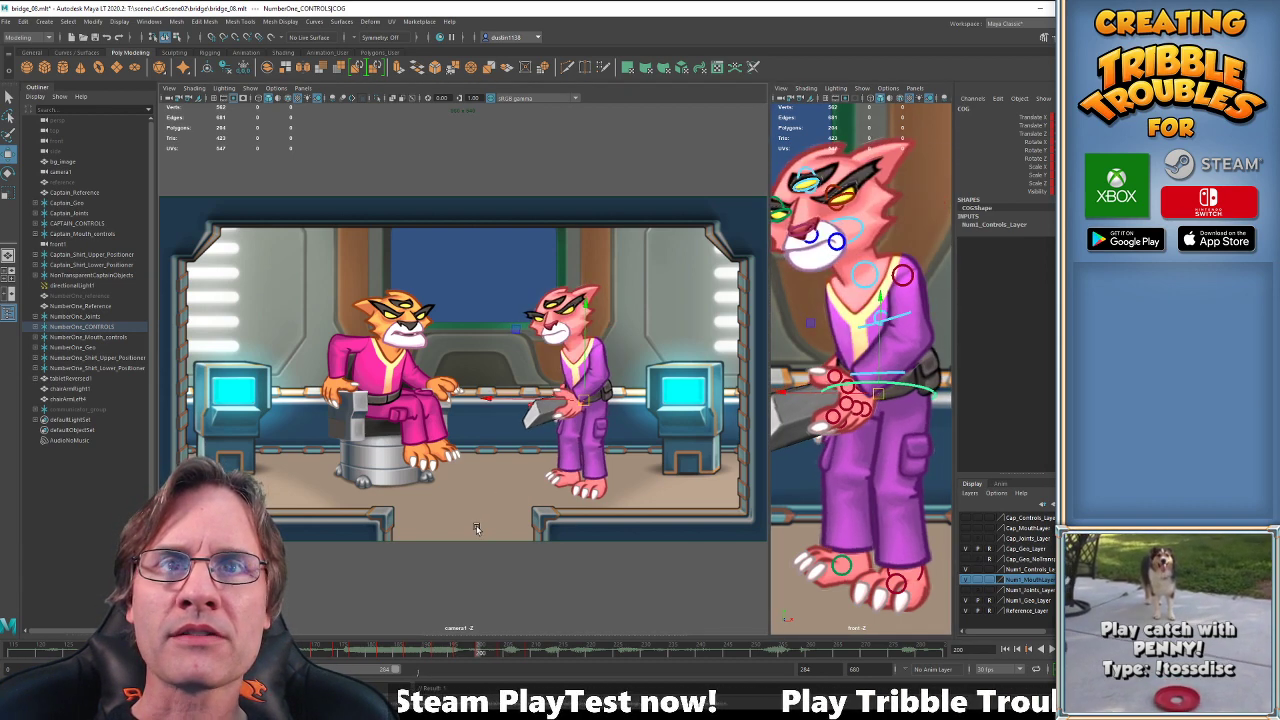
# Nudge the COG control slightly away from the Captain at frame 200 to counterbalance the lean.
pyautogui.hotkey('alt', ',')
pyautogui.hotkey('alt', ',')
pyautogui.hotkey('alt', ',')
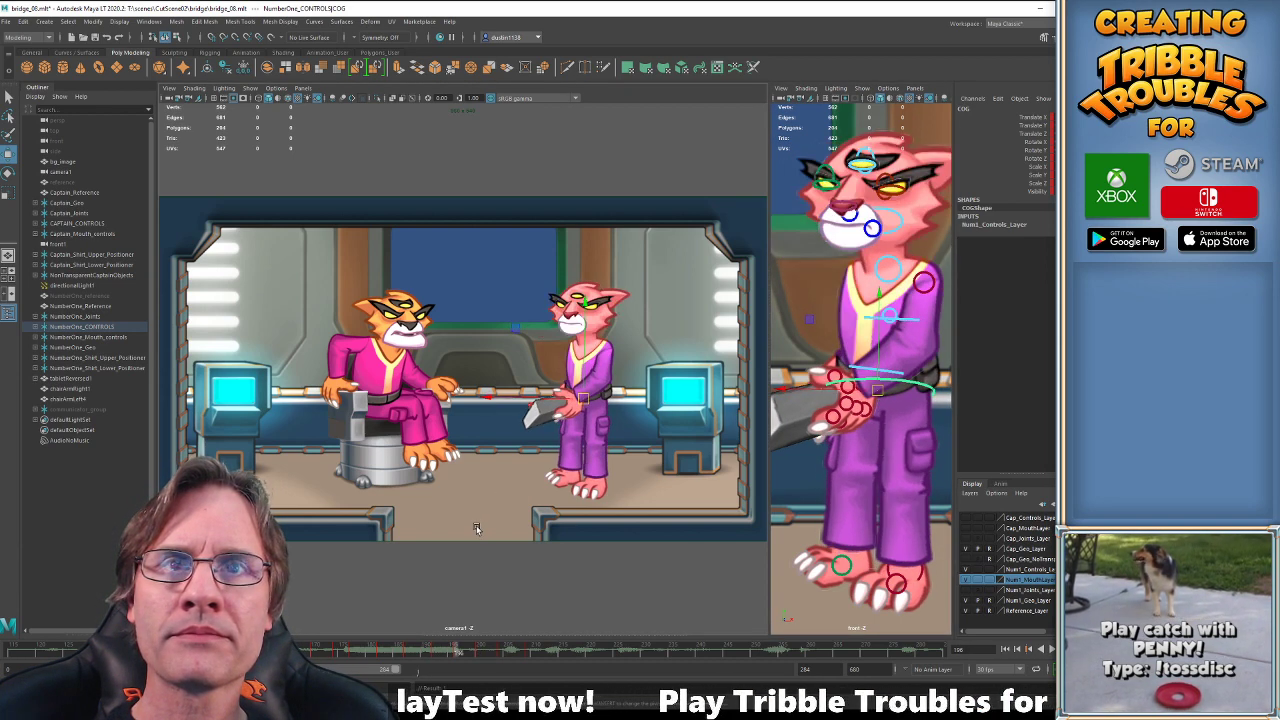
pyautogui.hotkey('alt', '.')
pyautogui.hotkey('alt', '.')
pyautogui.hotkey('alt', '.')
pyautogui.hotkey('alt', '.')
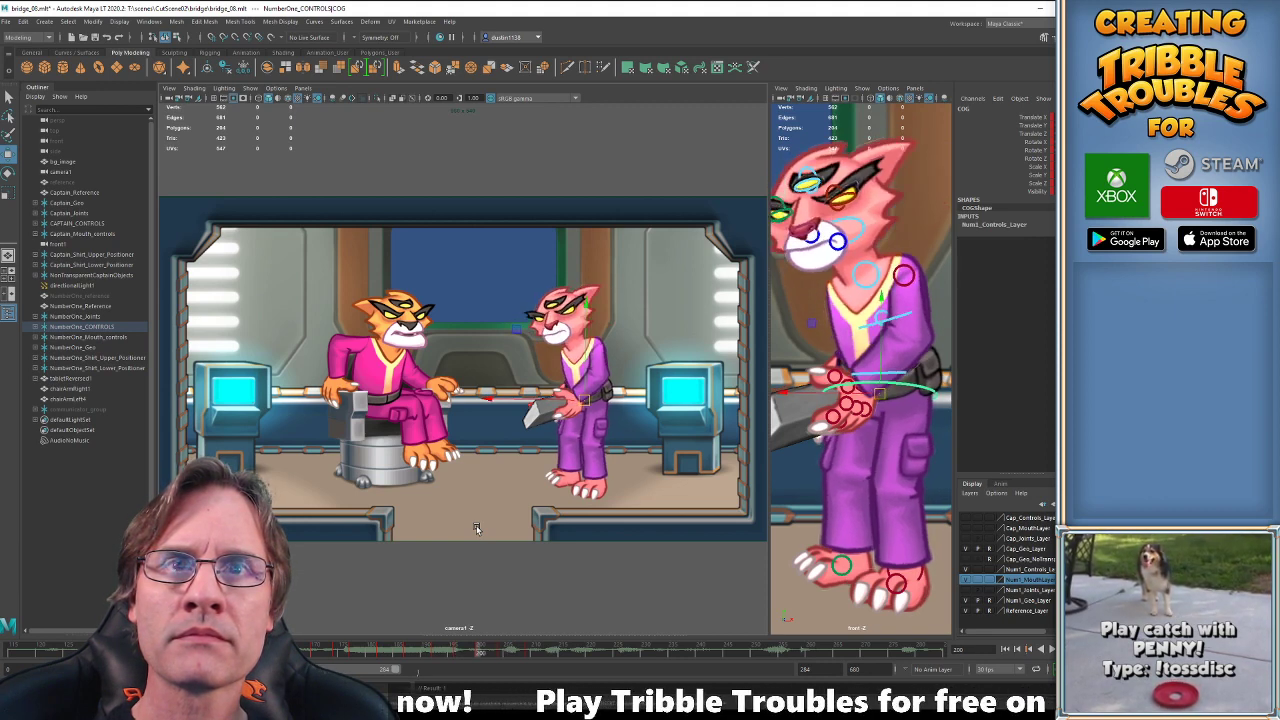
# Nudge the COG control slightly away from the Captain at frames 204 and 209 as well.
pyautogui.hotkey('alt', '.')
pyautogui.hotkey('alt', '.')
pyautogui.hotkey('alt', '.')
pyautogui.hotkey('alt', '.')
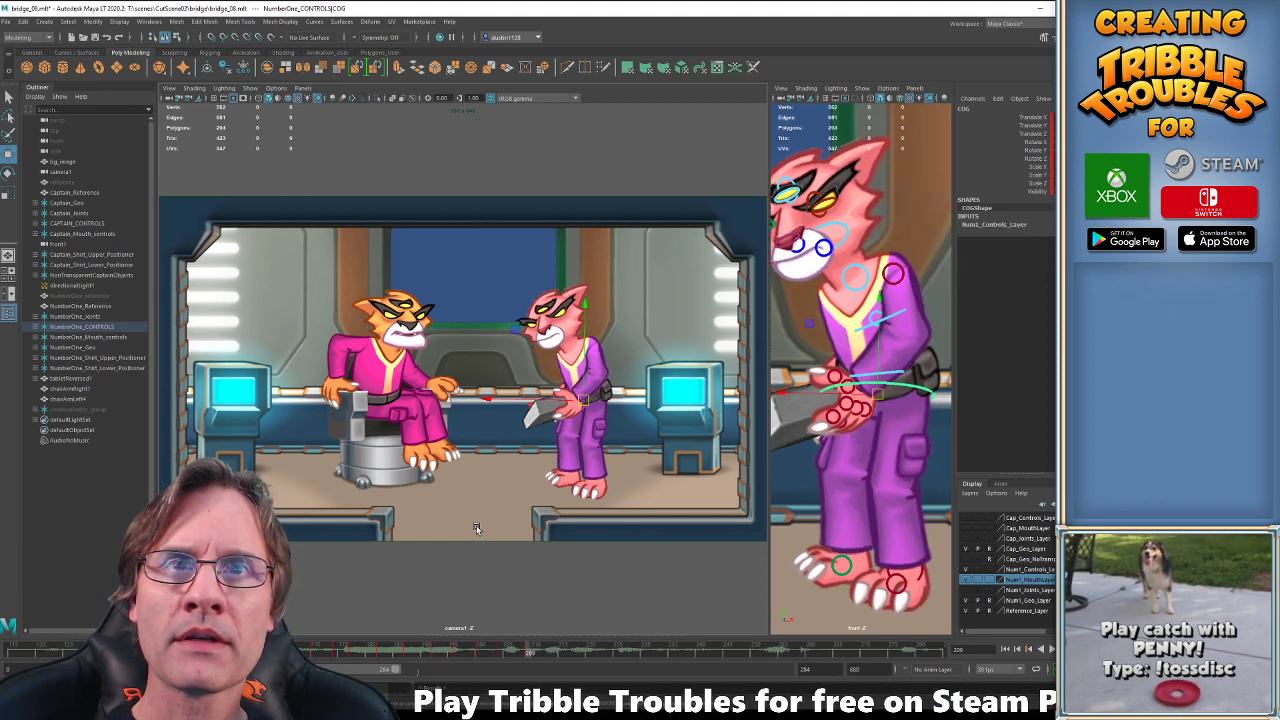
pyautogui.hotkey('alt', ',')
pyautogui.hotkey('alt', ',')
pyautogui.hotkey('alt', ',')
pyautogui.hotkey('alt', ',')
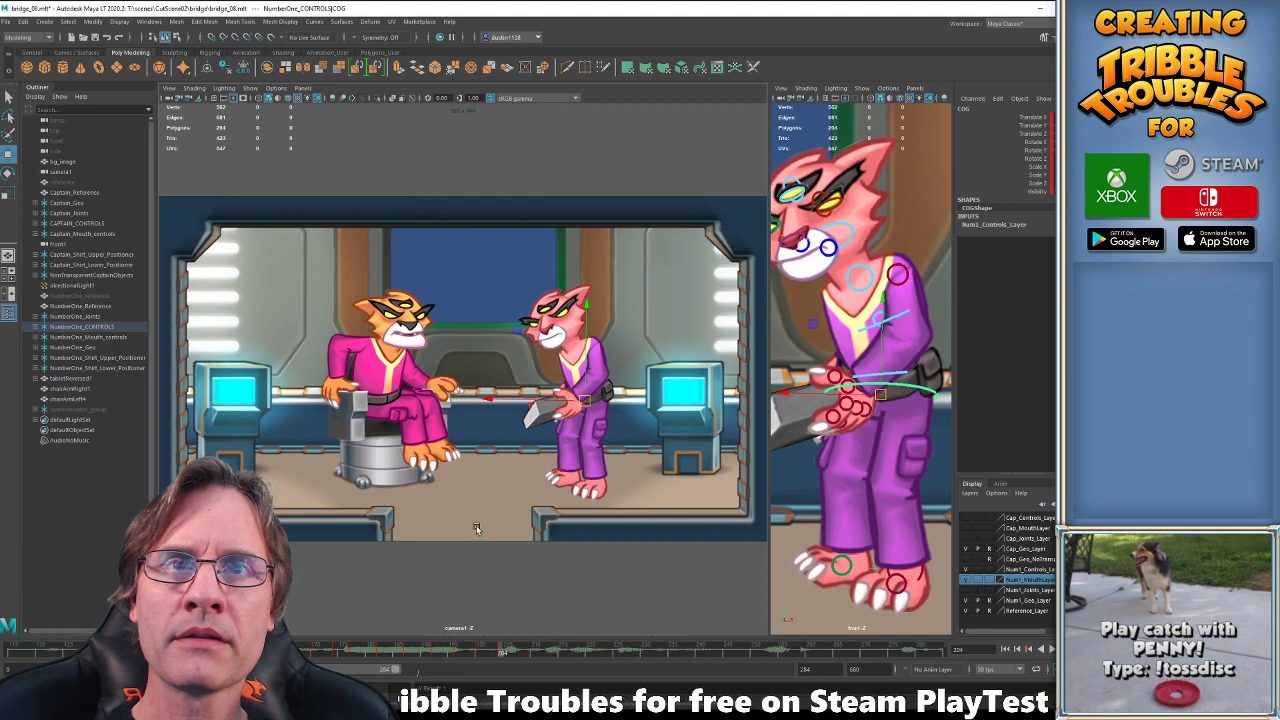
pyautogui.press('.')
pyautogui.press('.')
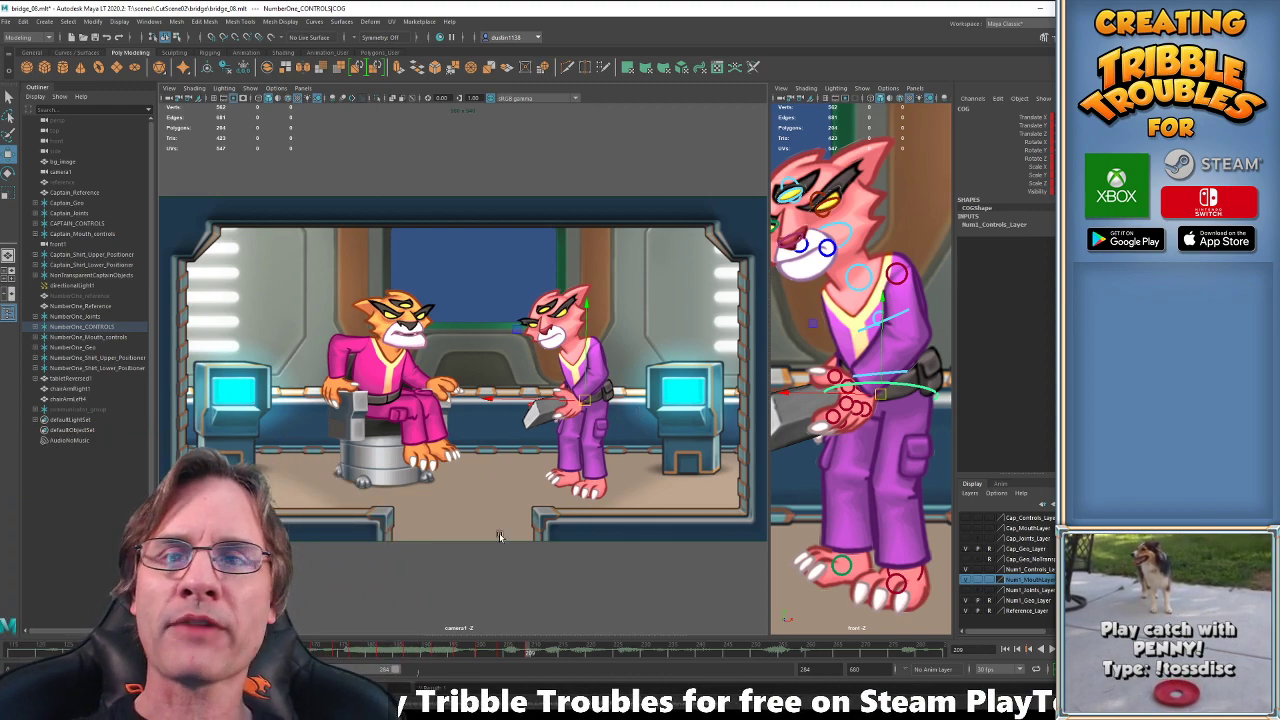
# Replay the section leading into the turn to check the lean together with the shifted COG.
pyautogui.click(264, 650)
pyautogui.hotkey('alt', 'v')
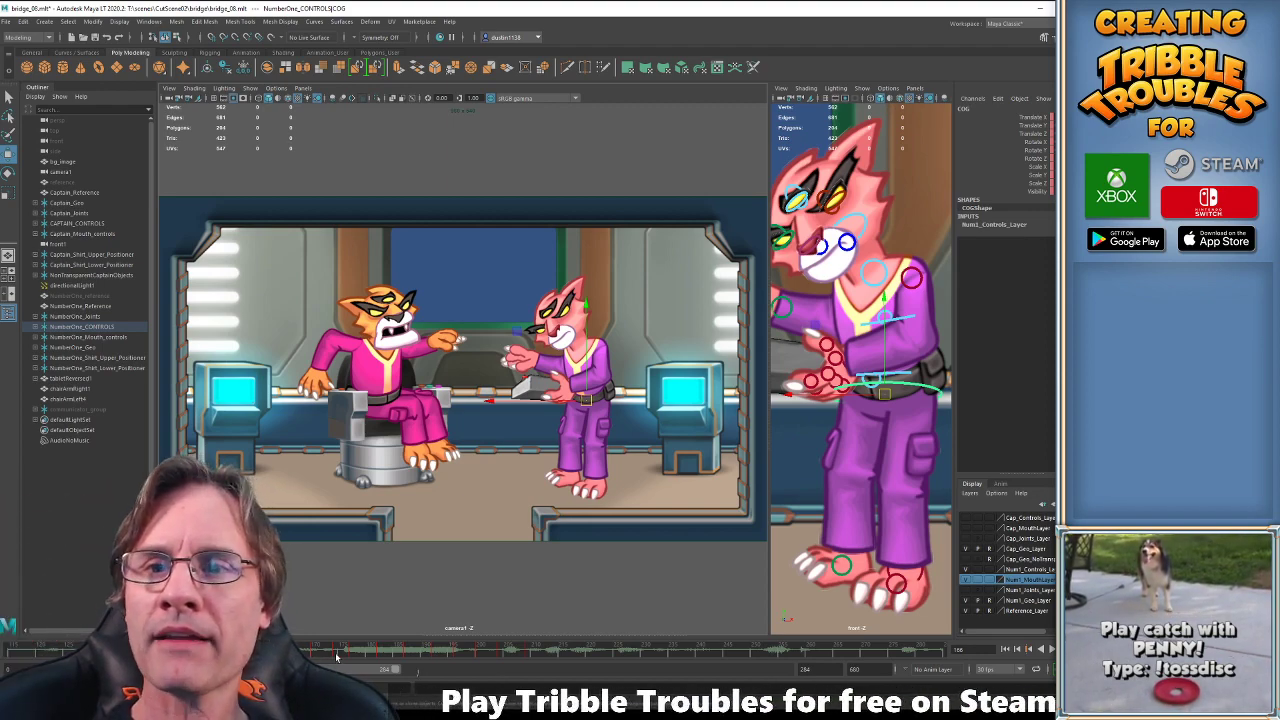
pyautogui.hotkey('alt', 'v')
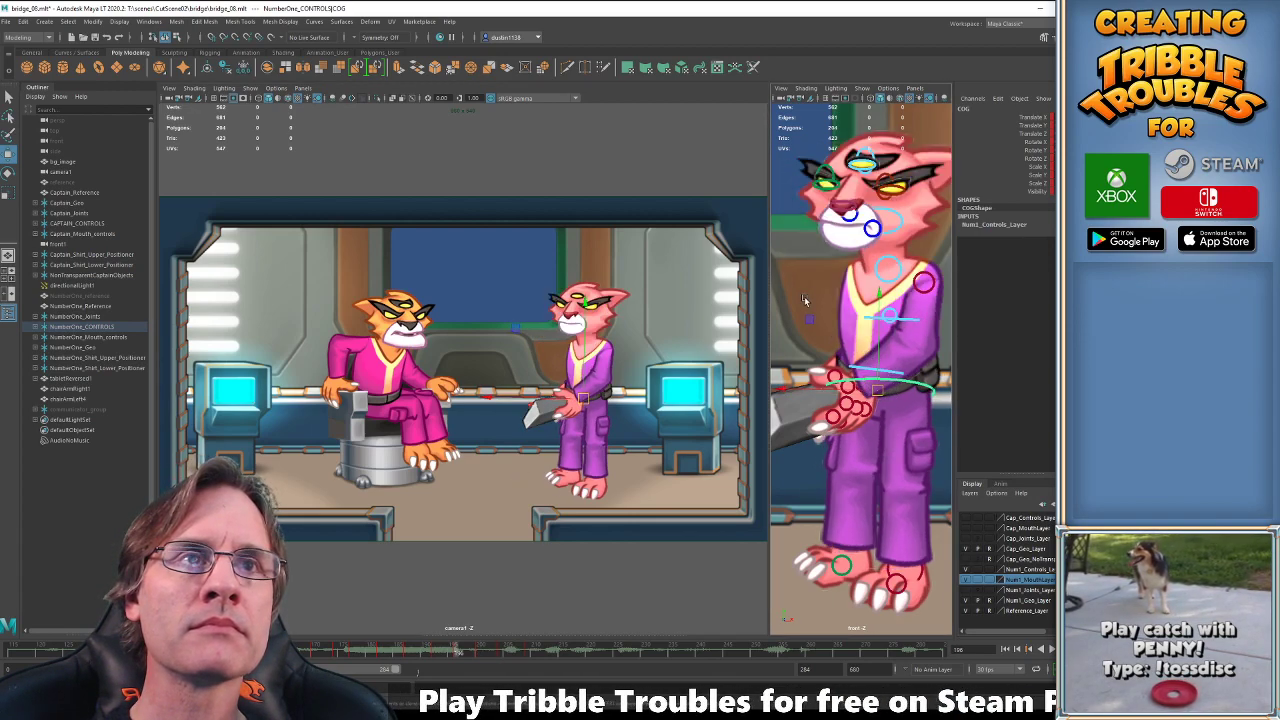
# Step through the keys around frames 192 to 200, comparing Number One's COG and right hand control positions.
pyautogui.click(804, 296)
pyautogui.click(862, 394)
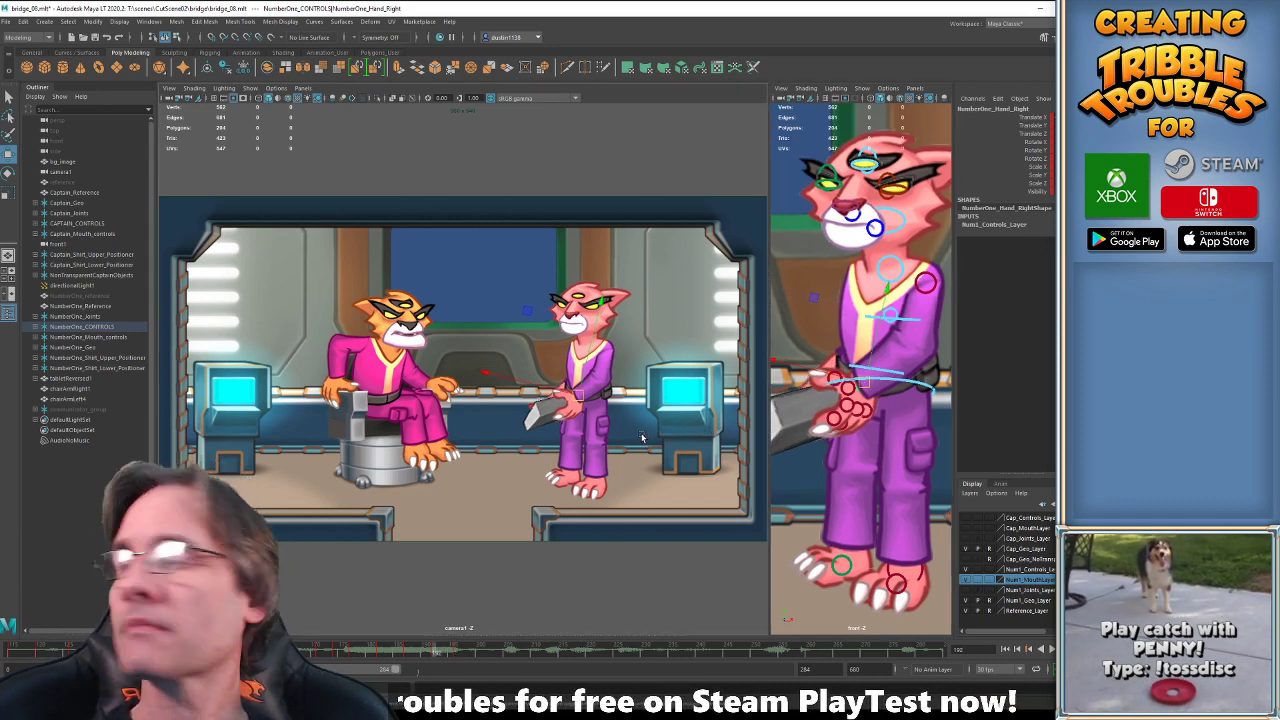
pyautogui.click(921, 385)
pyautogui.press('.')
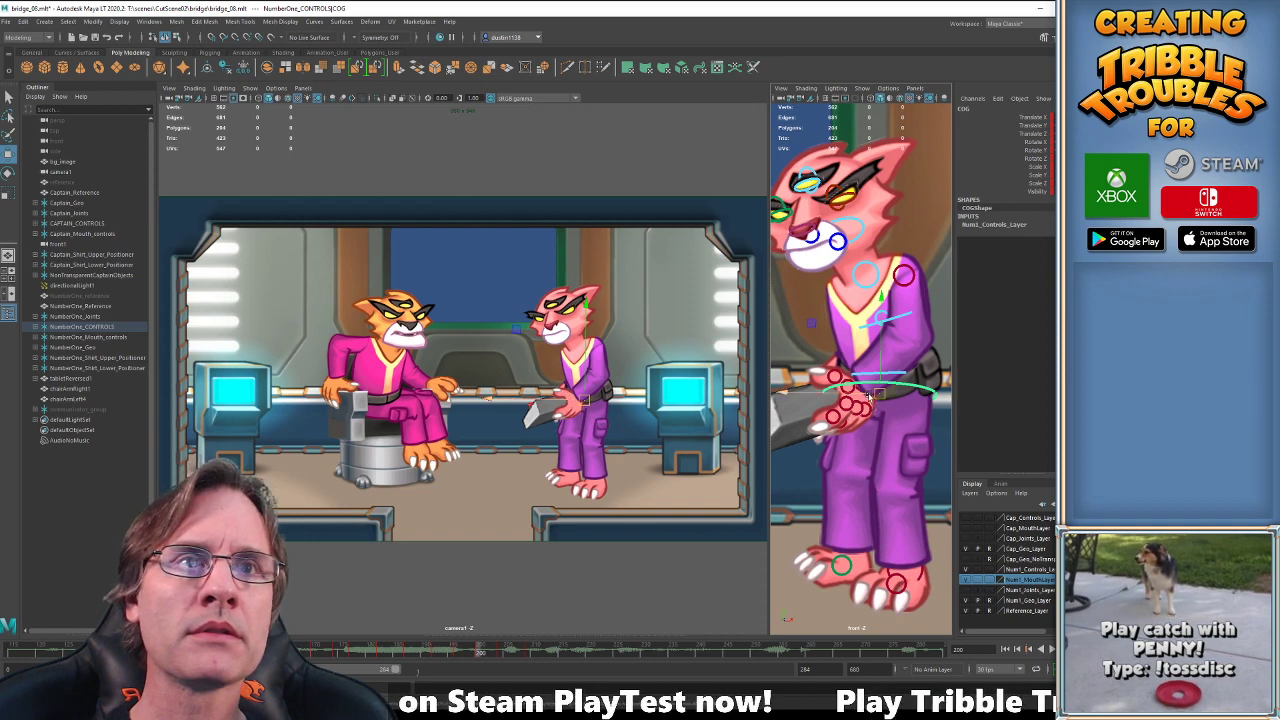
pyautogui.click(880, 408)
pyautogui.click(860, 394)
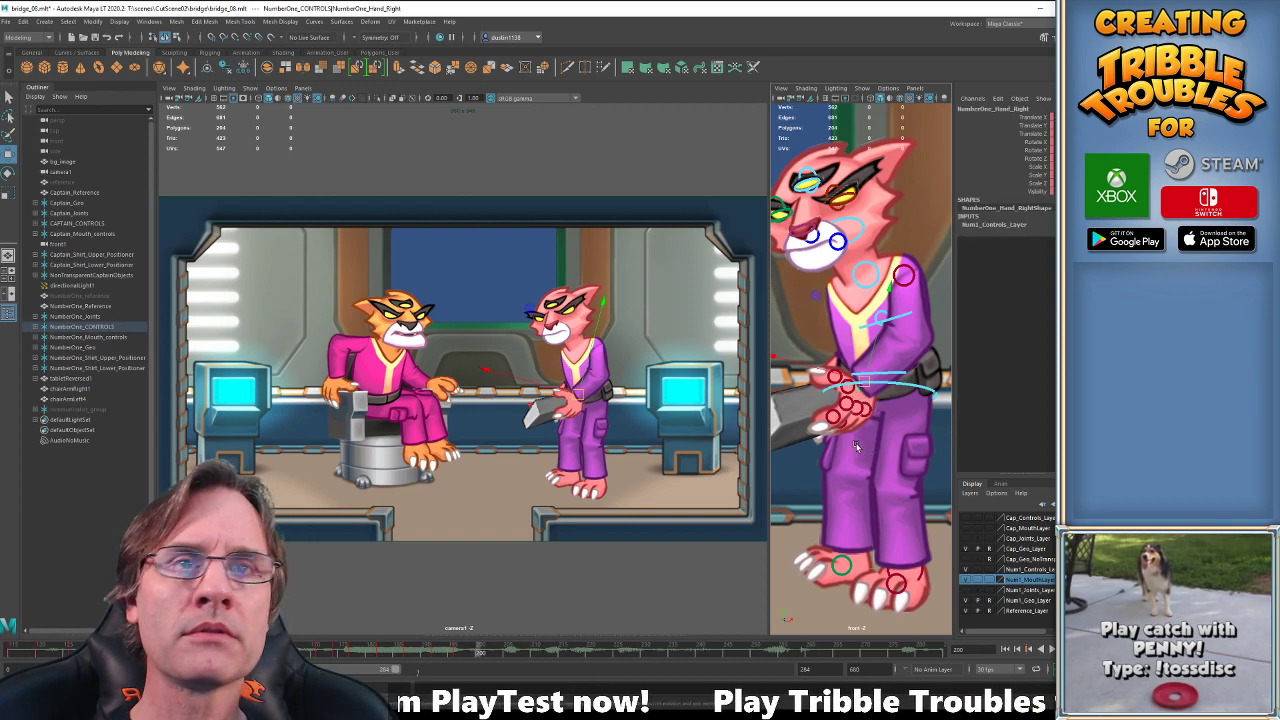
pyautogui.press(',')
pyautogui.press(',')
pyautogui.press(',')
pyautogui.press('.')
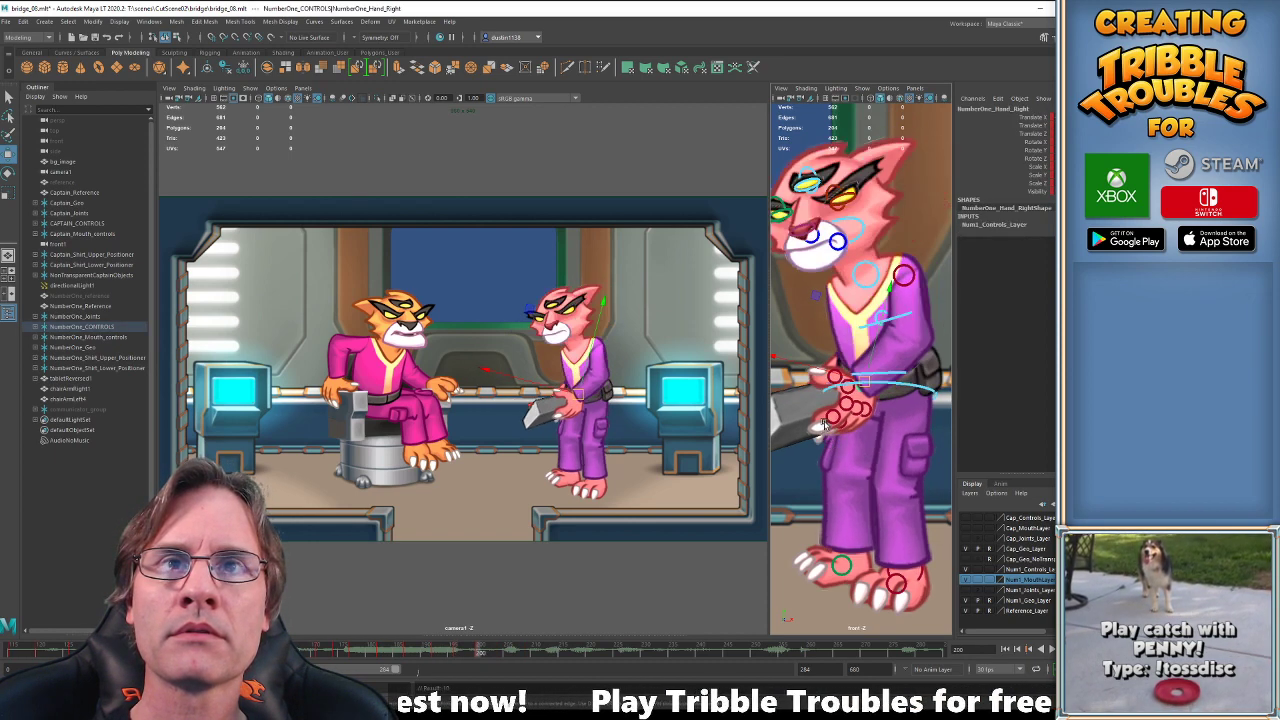
# Raise Number One's right hand control at frame 200, tilt the tablet slightly upward, and shift the hand slightly toward the Captain.
pyautogui.moveTo(872, 396)
pyautogui.mouseDown()
pyautogui.moveTo(860, 332)
pyautogui.moveTo(857, 380)
pyautogui.mouseUp()
pyautogui.press('e')
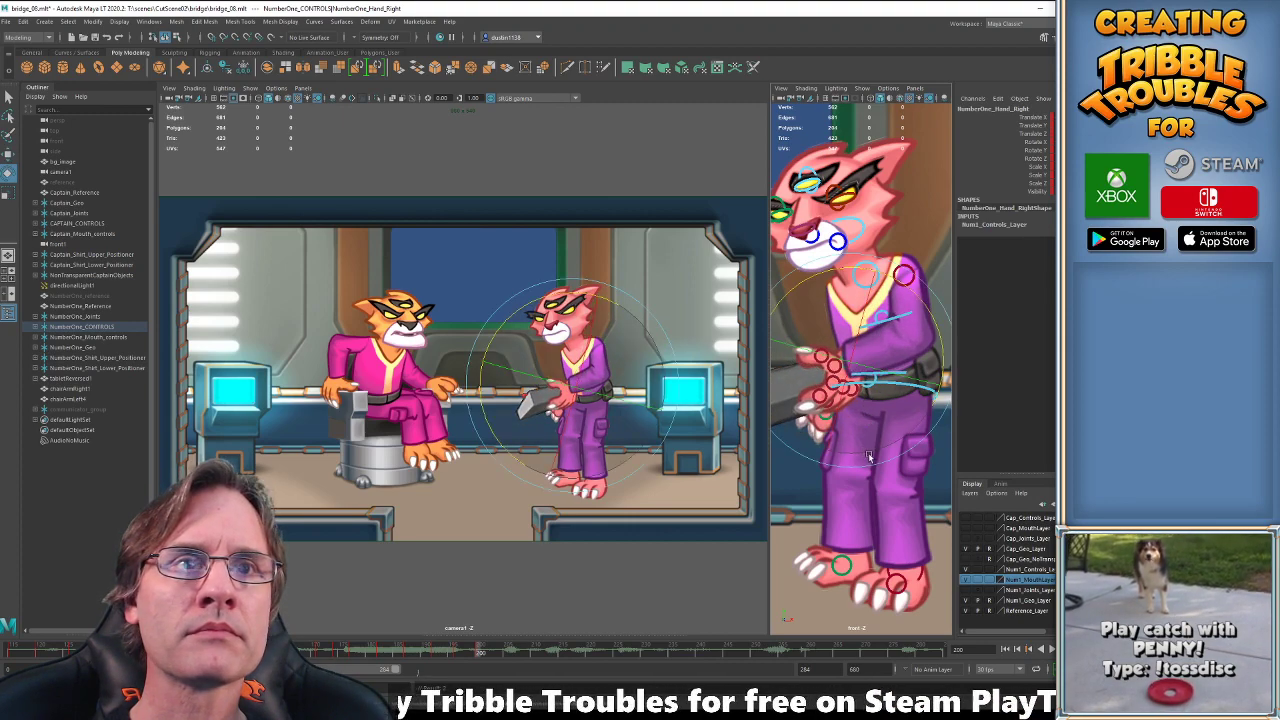
pyautogui.keyDown('alt'); pyautogui.moveTo(868, 435); pyautogui.dragTo(892, 457, button='middle'); pyautogui.keyUp('alt')
pyautogui.moveTo(800, 328); pyautogui.dragTo(813, 315)
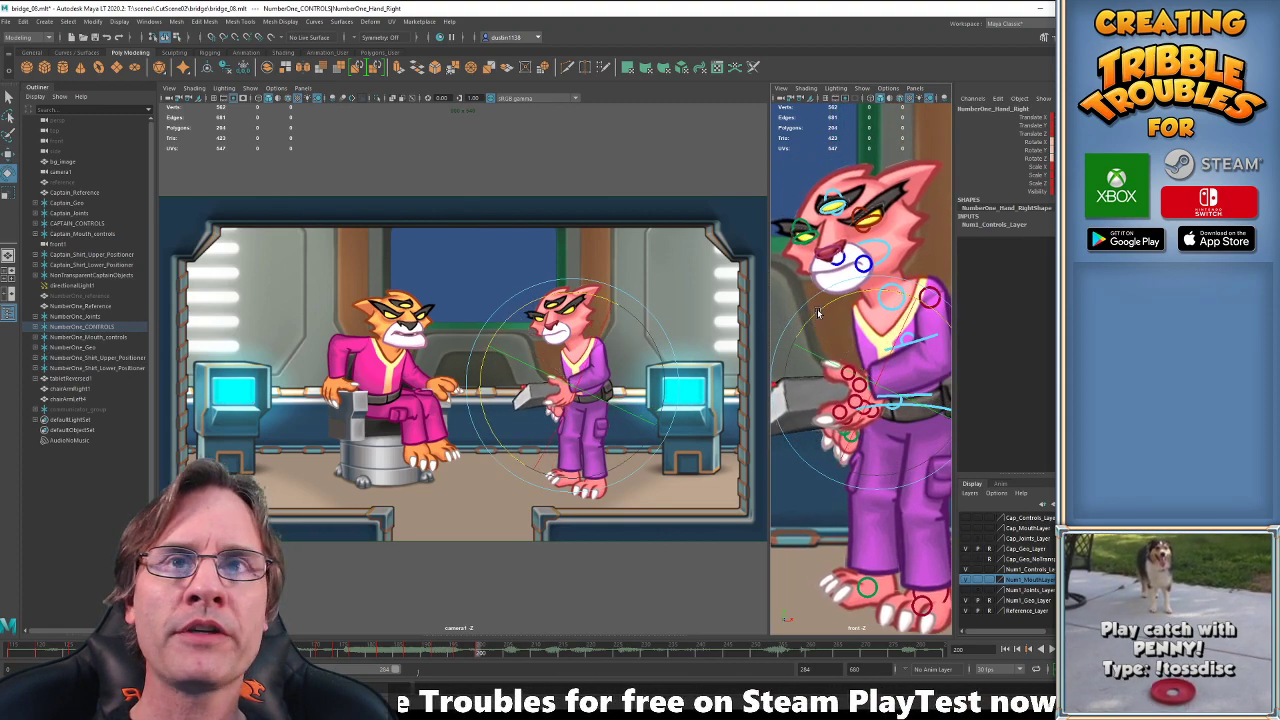
pyautogui.press(',')
pyautogui.press('.')
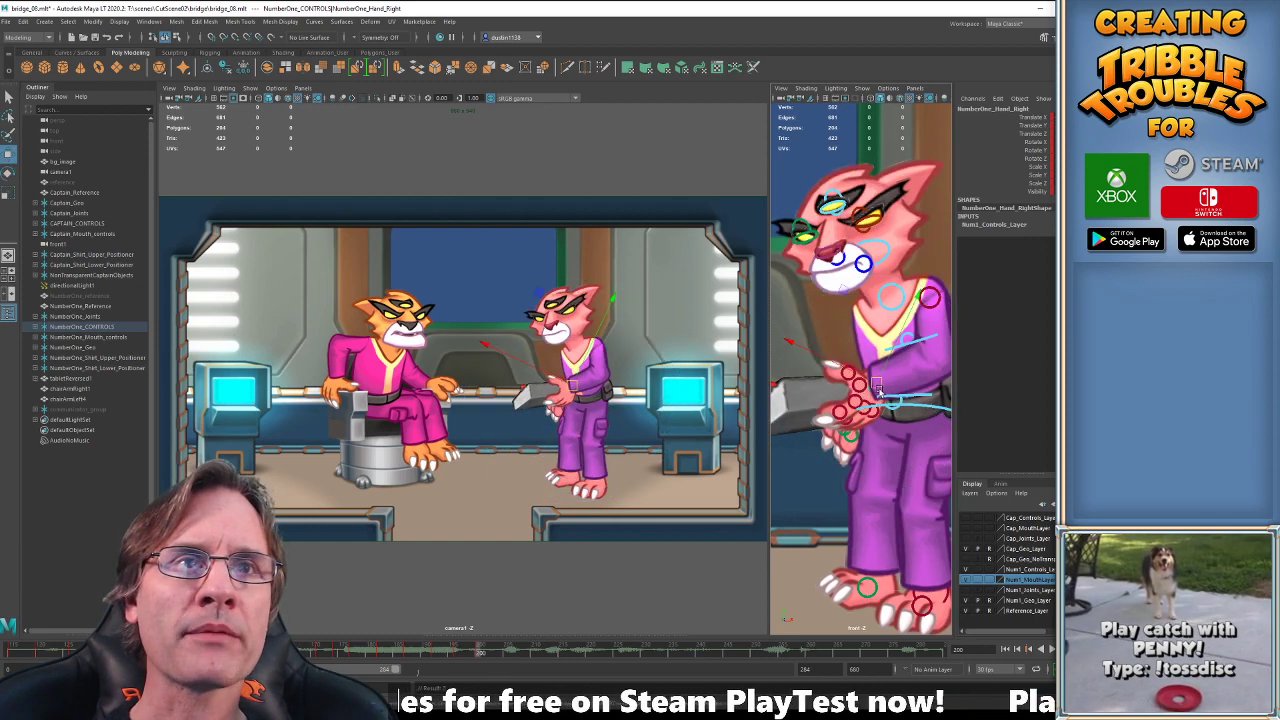
pyautogui.press('w')
pyautogui.moveTo(875, 390); pyautogui.dragTo(869, 394)
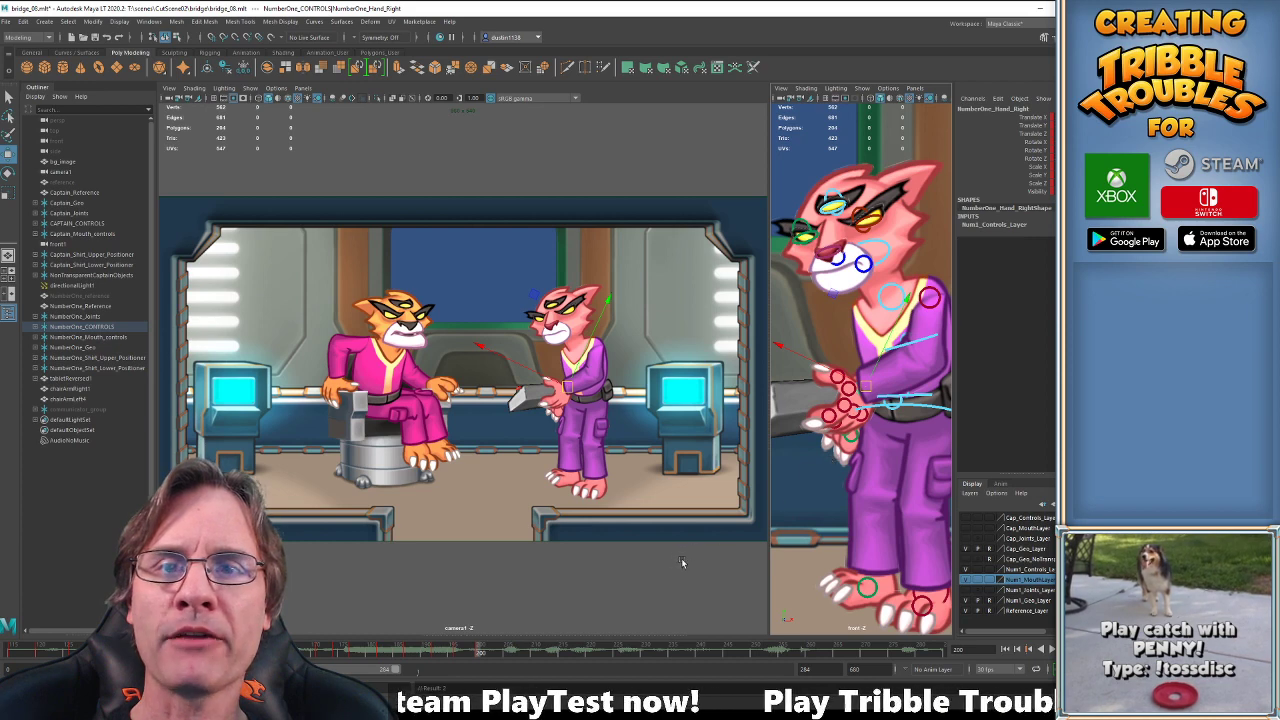
# Raise and rotate Number One's right hand control at frame 204 so the tablet tilts further up than at frame 200.
pyautogui.click(919, 406)
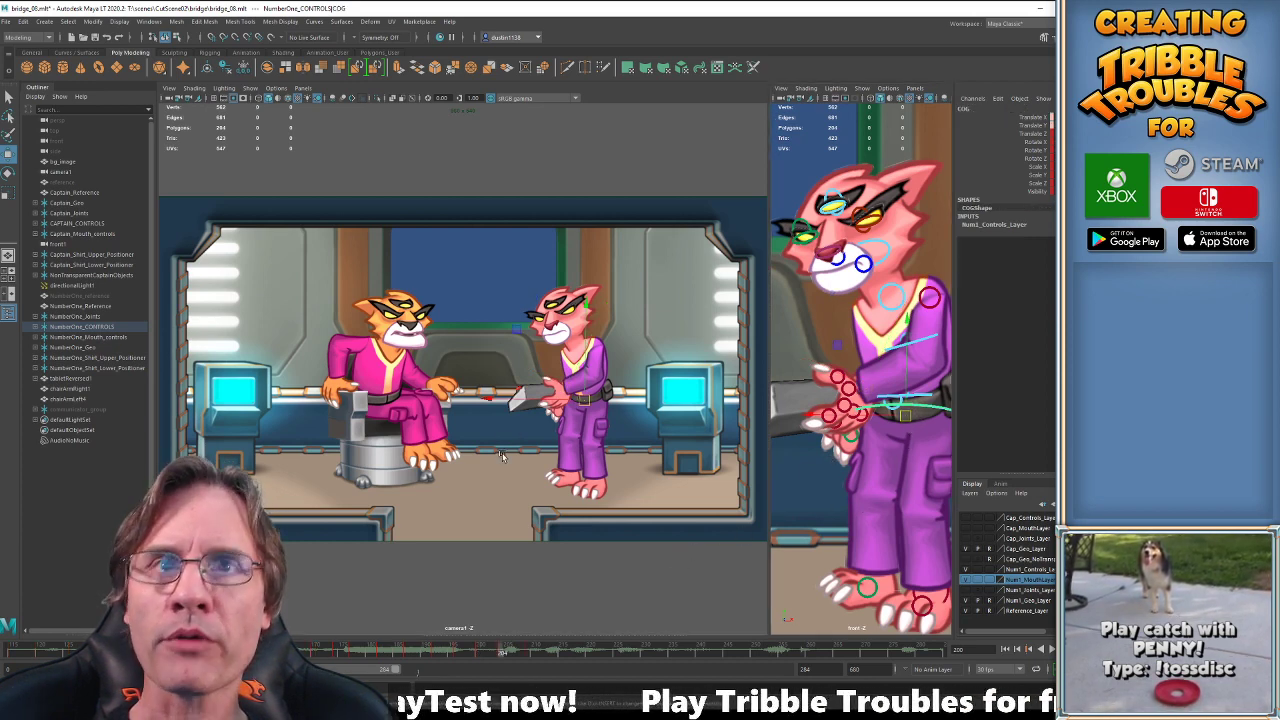
pyautogui.press('.')
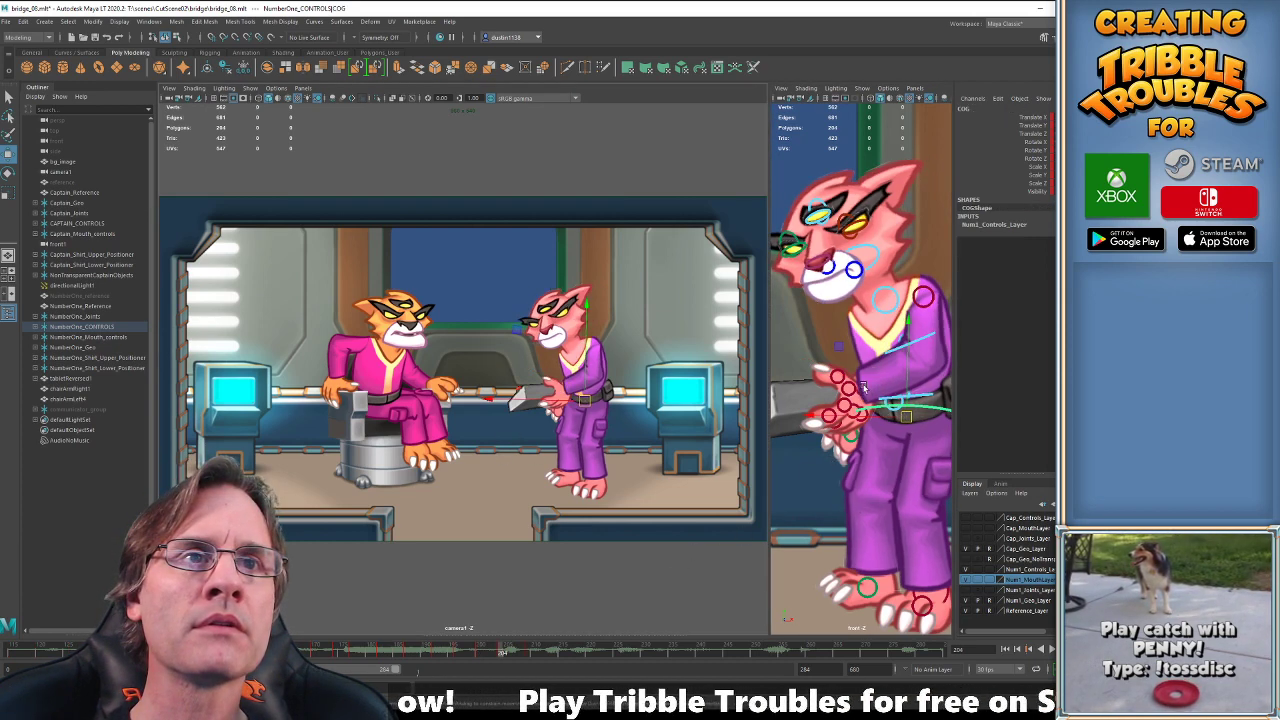
pyautogui.click(863, 394)
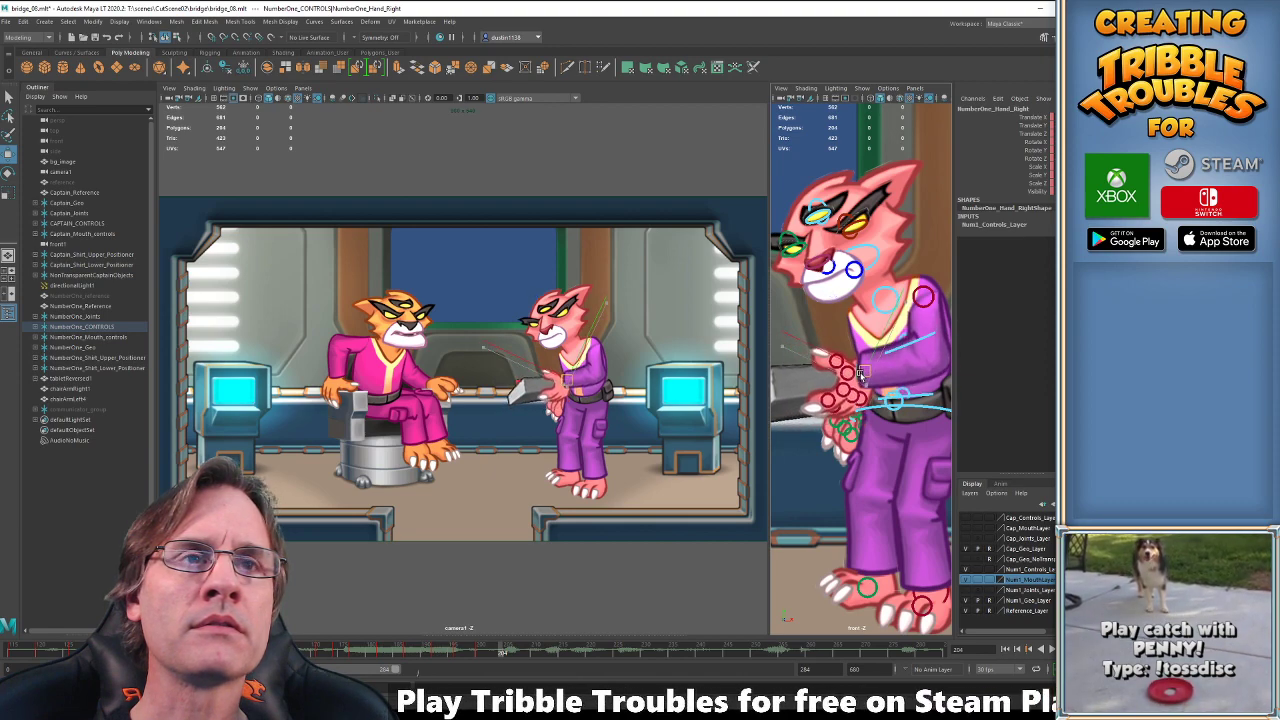
pyautogui.press('e')
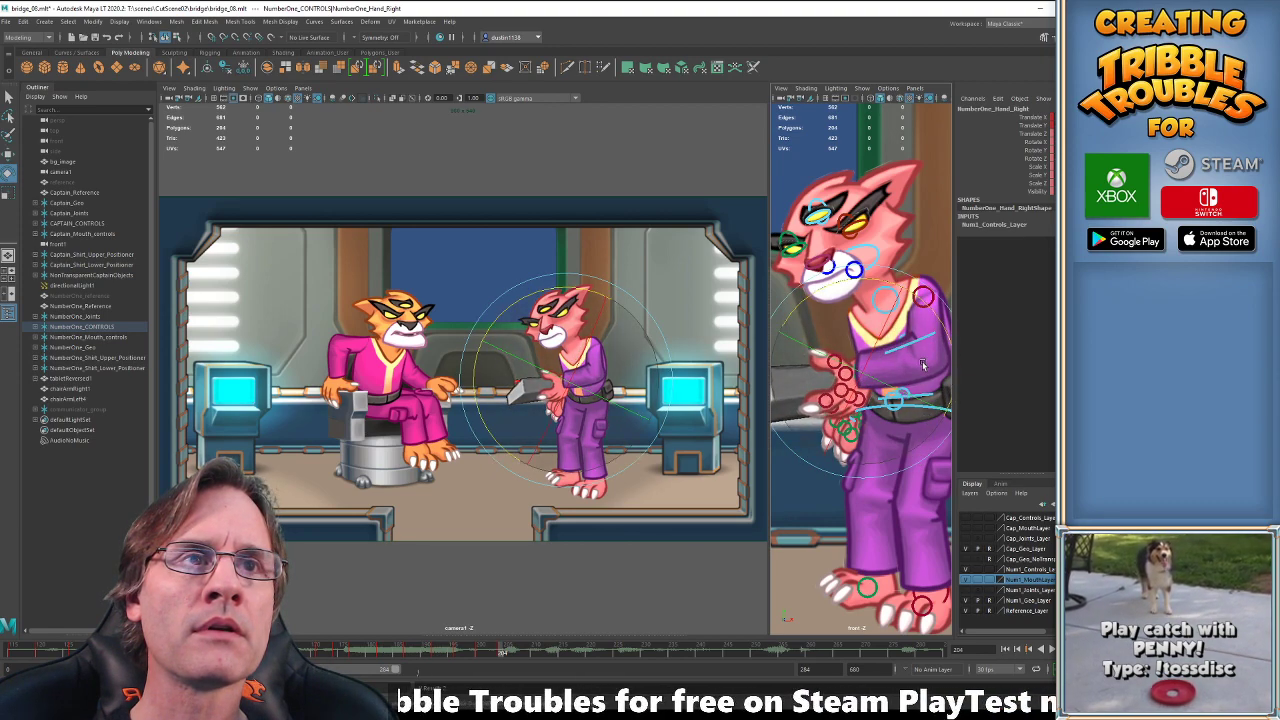
pyautogui.keyDown('alt'); pyautogui.moveTo(918, 362); pyautogui.dragTo(906, 363, button='middle'); pyautogui.keyUp('alt')
pyautogui.moveTo(929, 333); pyautogui.dragTo(940, 356)
pyautogui.press(',')
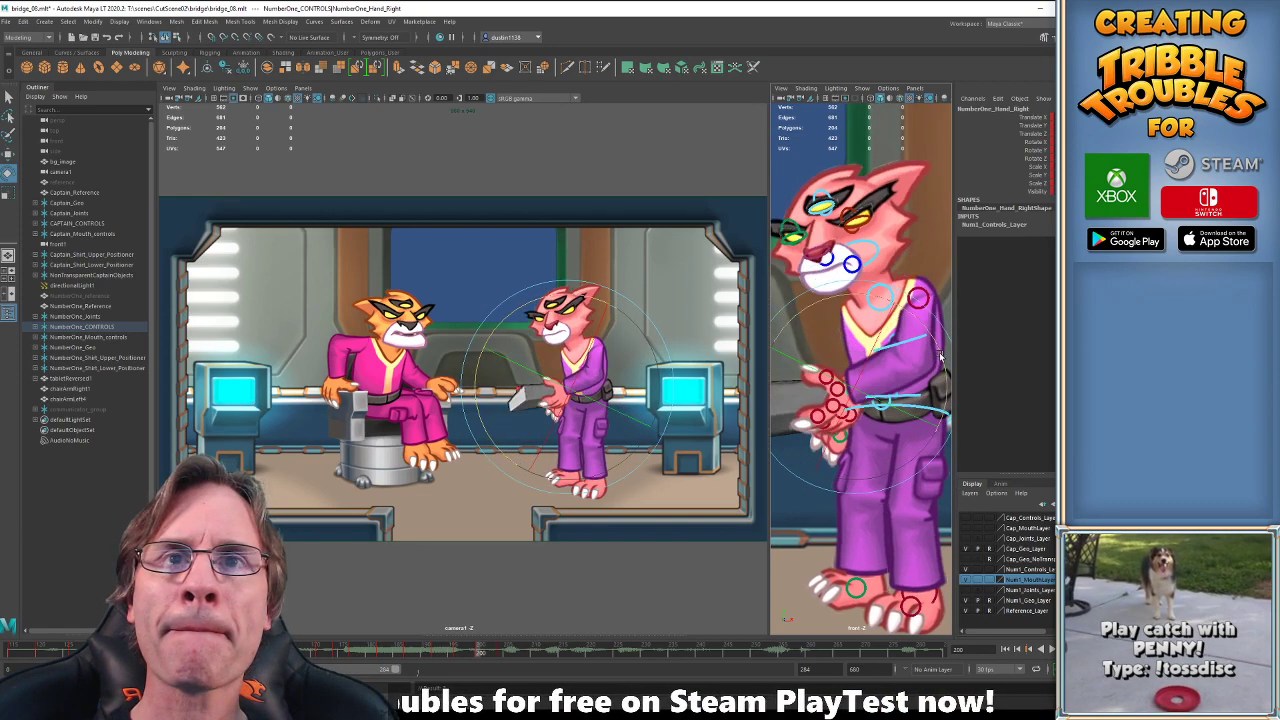
pyautogui.press(',')
pyautogui.press('.')
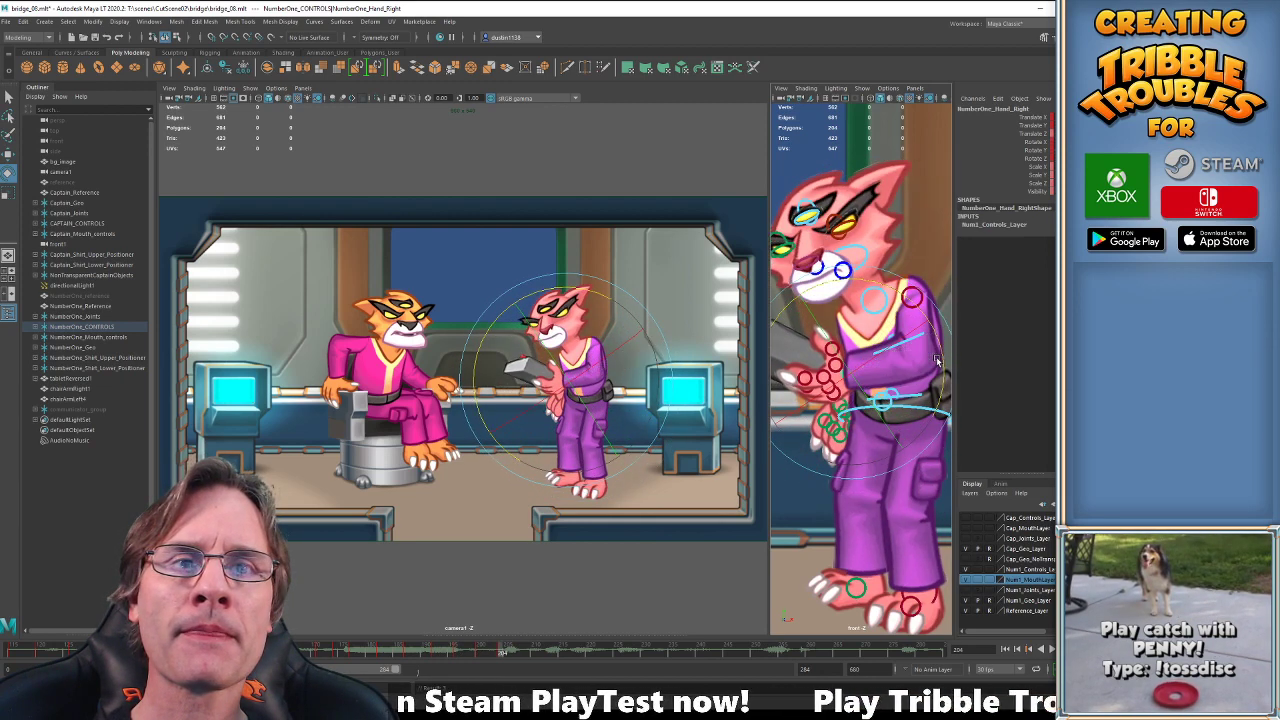
# Carry the raised hand pose with the tilted tablet through to frame 209.
pyautogui.press('w')
pyautogui.click(918, 408)
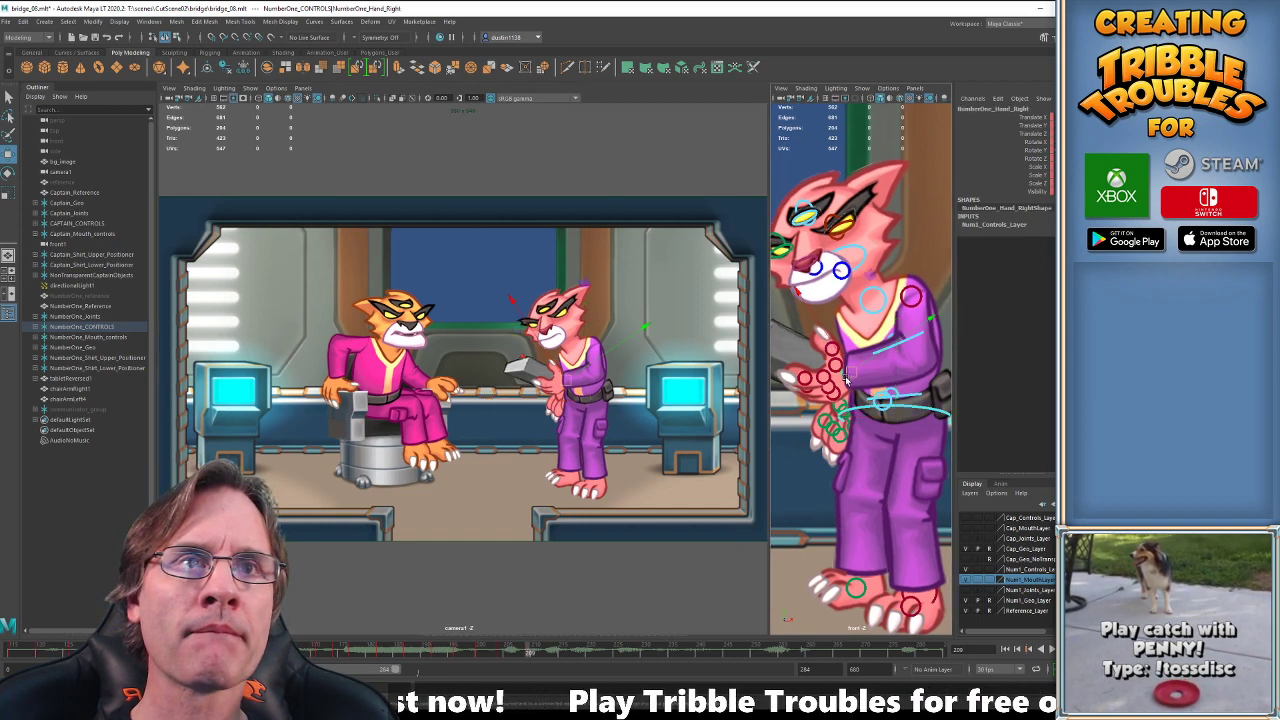
pyautogui.click(824, 352)
pyautogui.press('e')
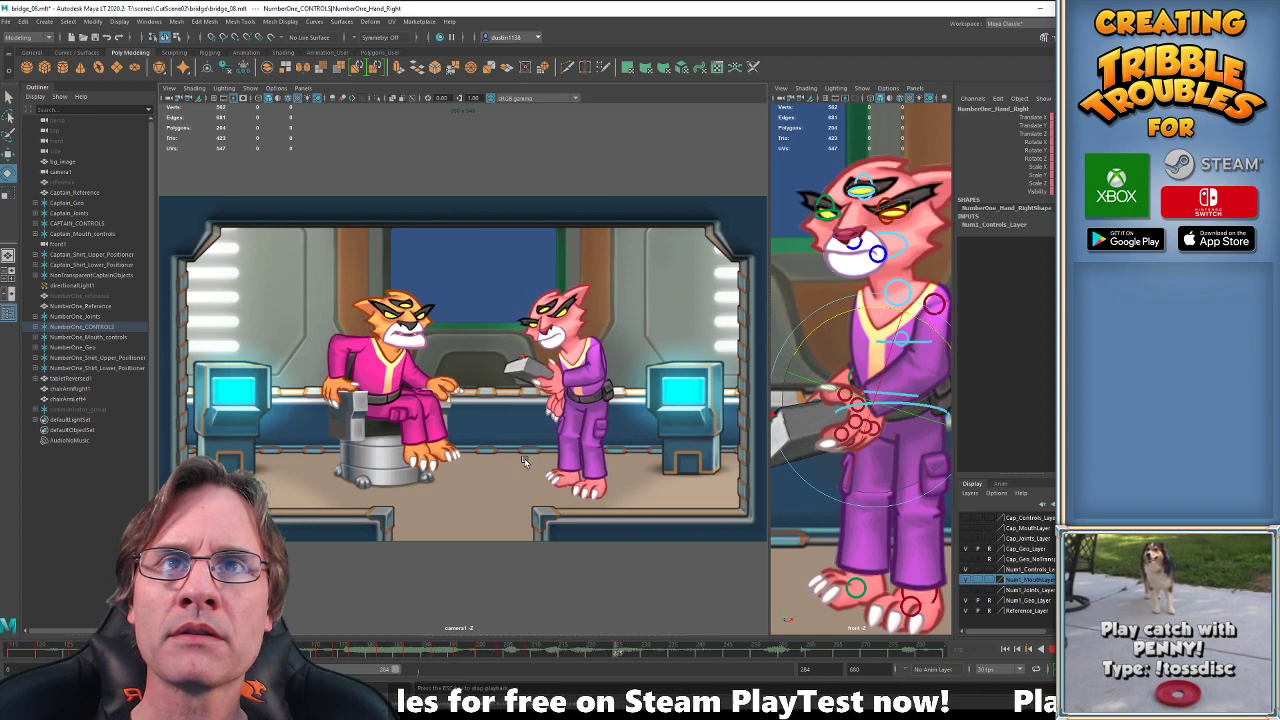
# Replay Number One's turn from around frame 176 and slightly earlier to check the raised hand and tablet motion.
pyautogui.click(359, 652)
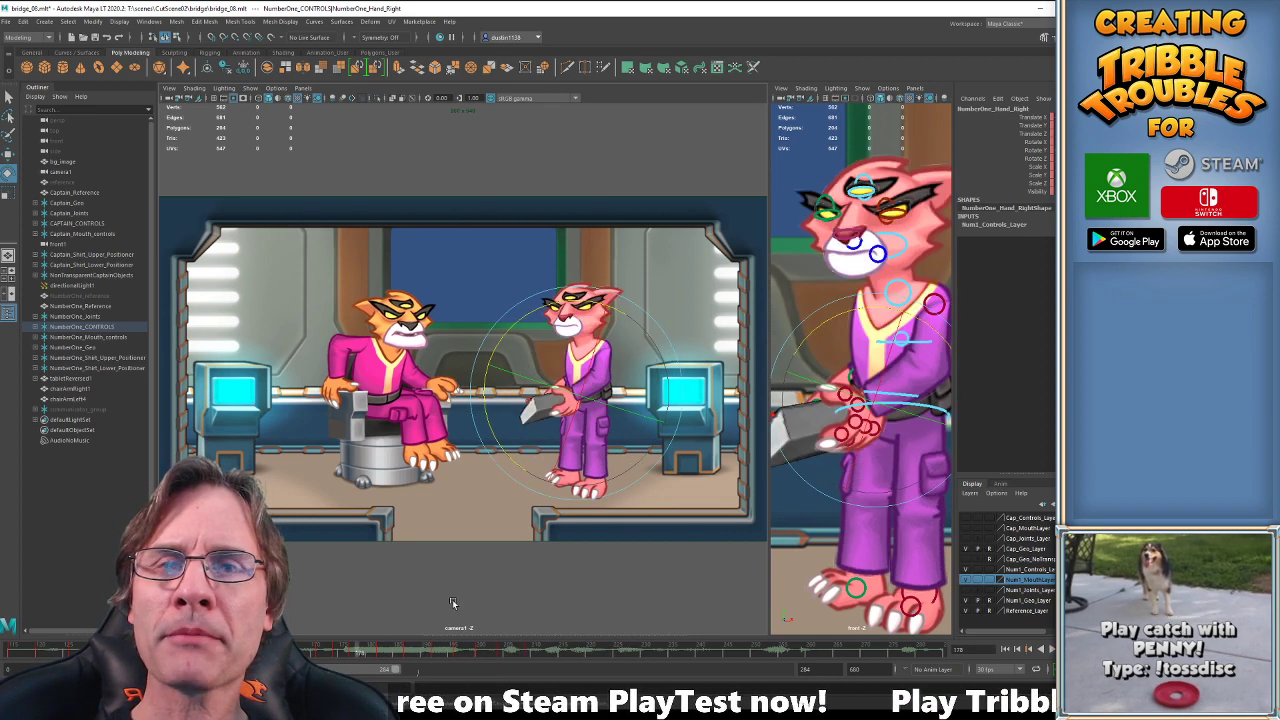
pyautogui.hotkey('alt', 'v')
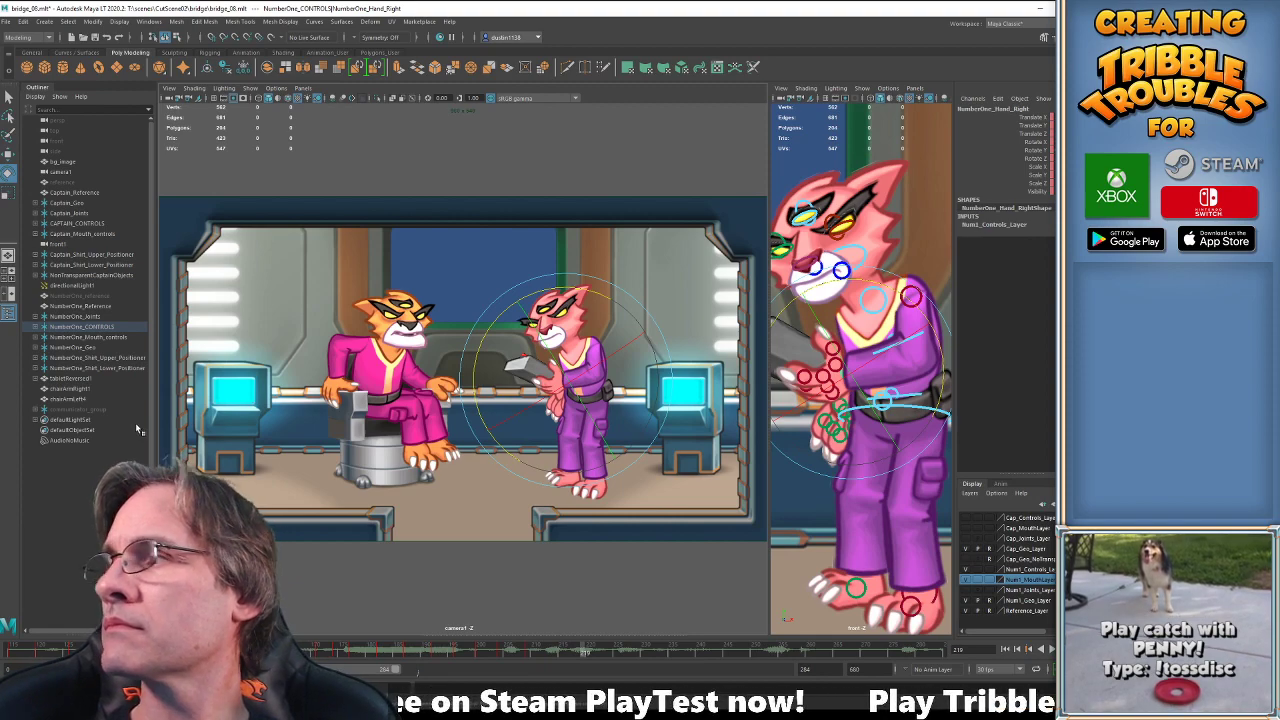
pyautogui.click(310, 655)
pyautogui.hotkey('alt', 'v')
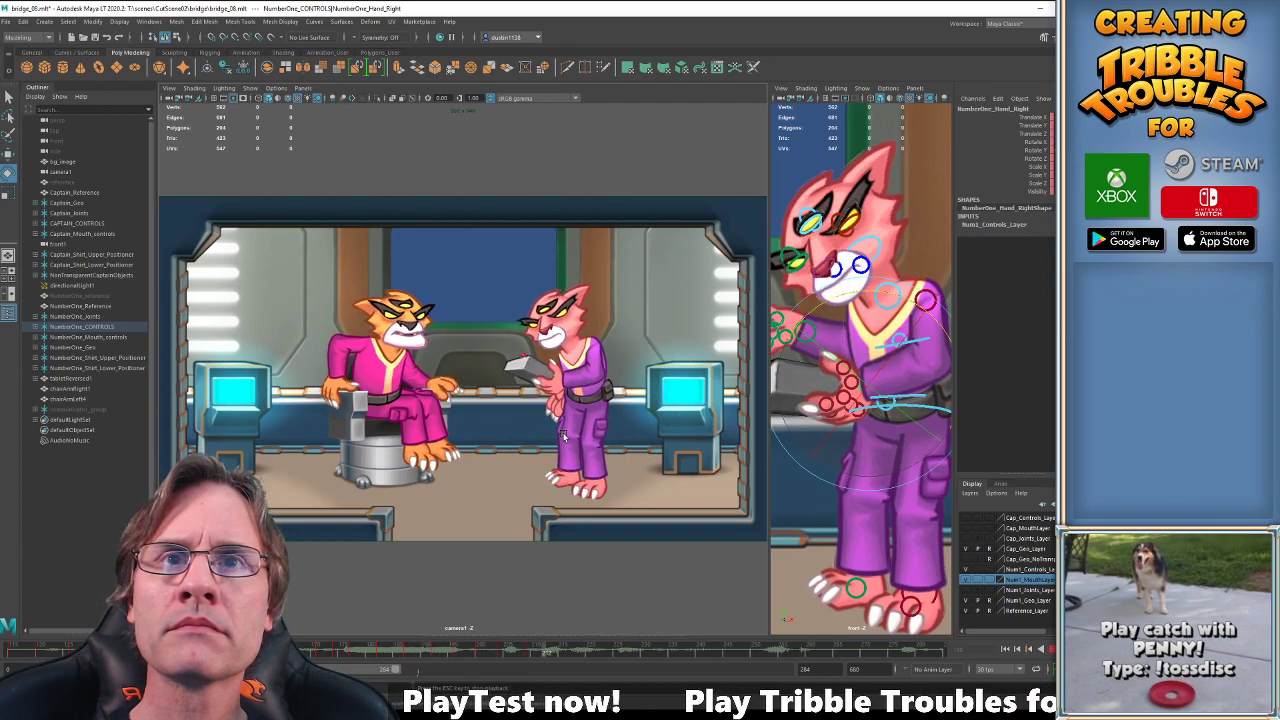
pyautogui.hotkey('alt', 'v')
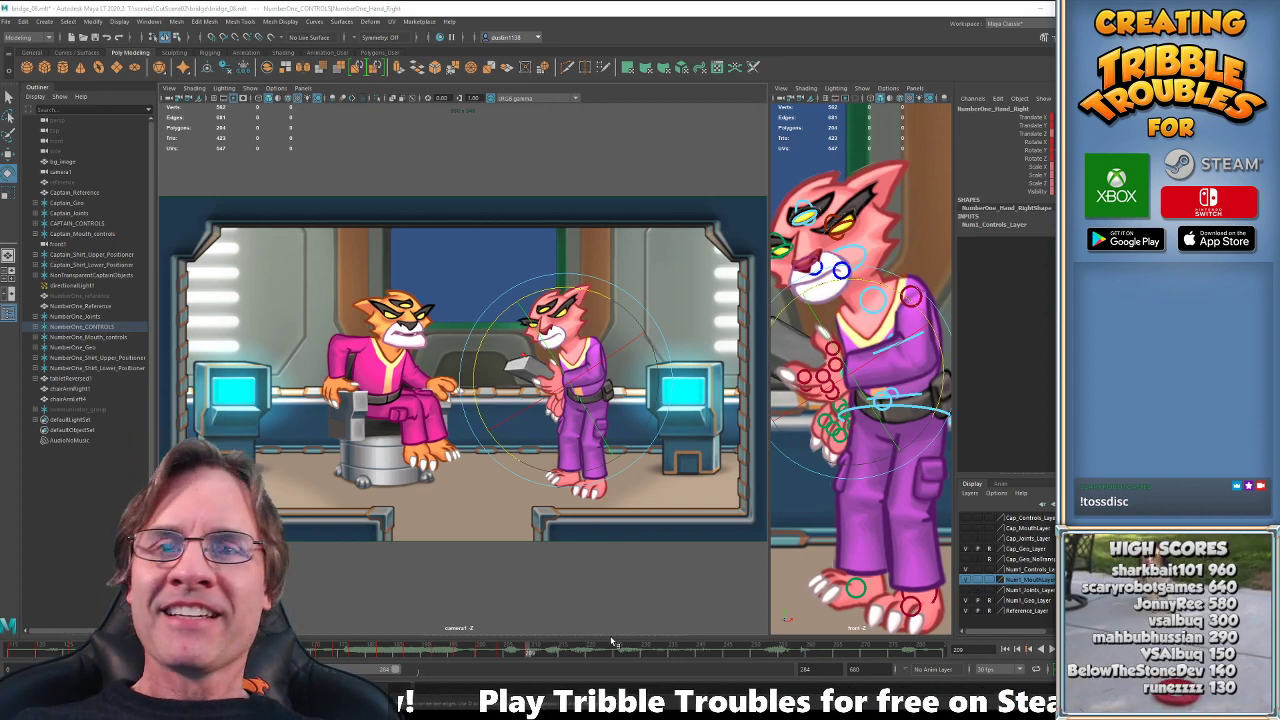
# Scrub back through the turn and replay the longer sequence from frame 115 to judge the hand movement in context.
pyautogui.click(474, 655)
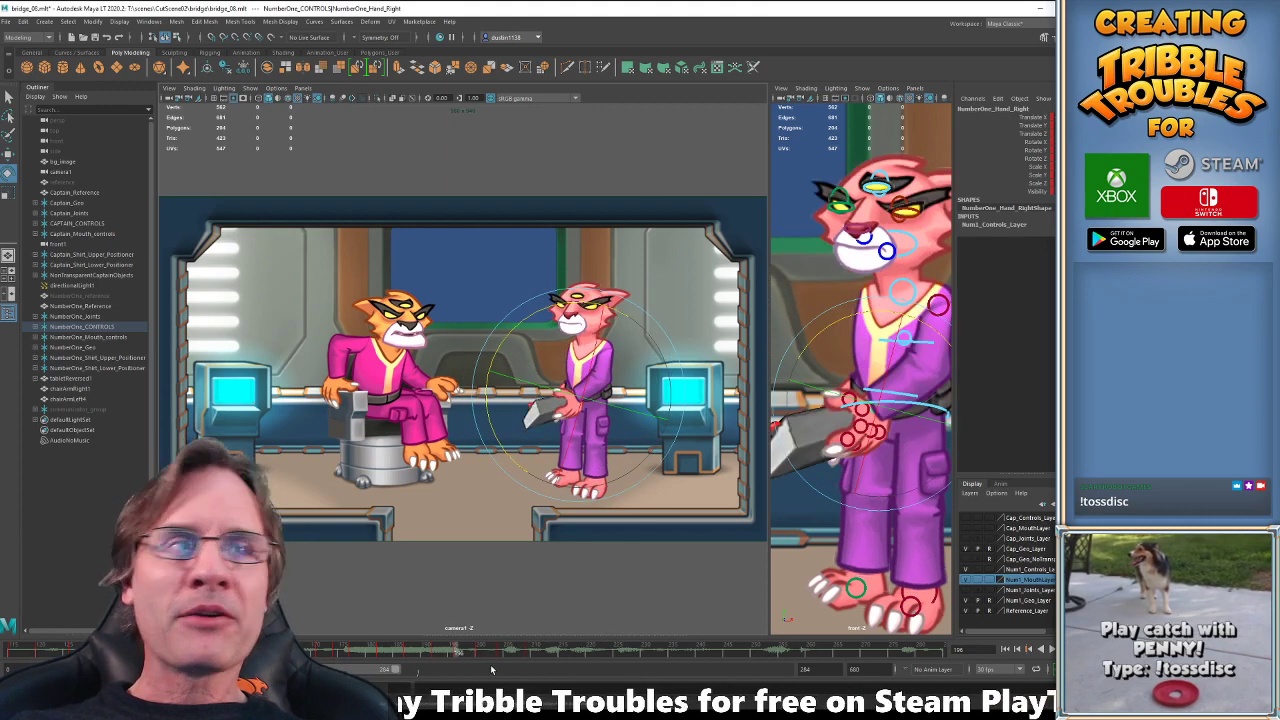
pyautogui.click(391, 651)
pyautogui.click(14, 651)
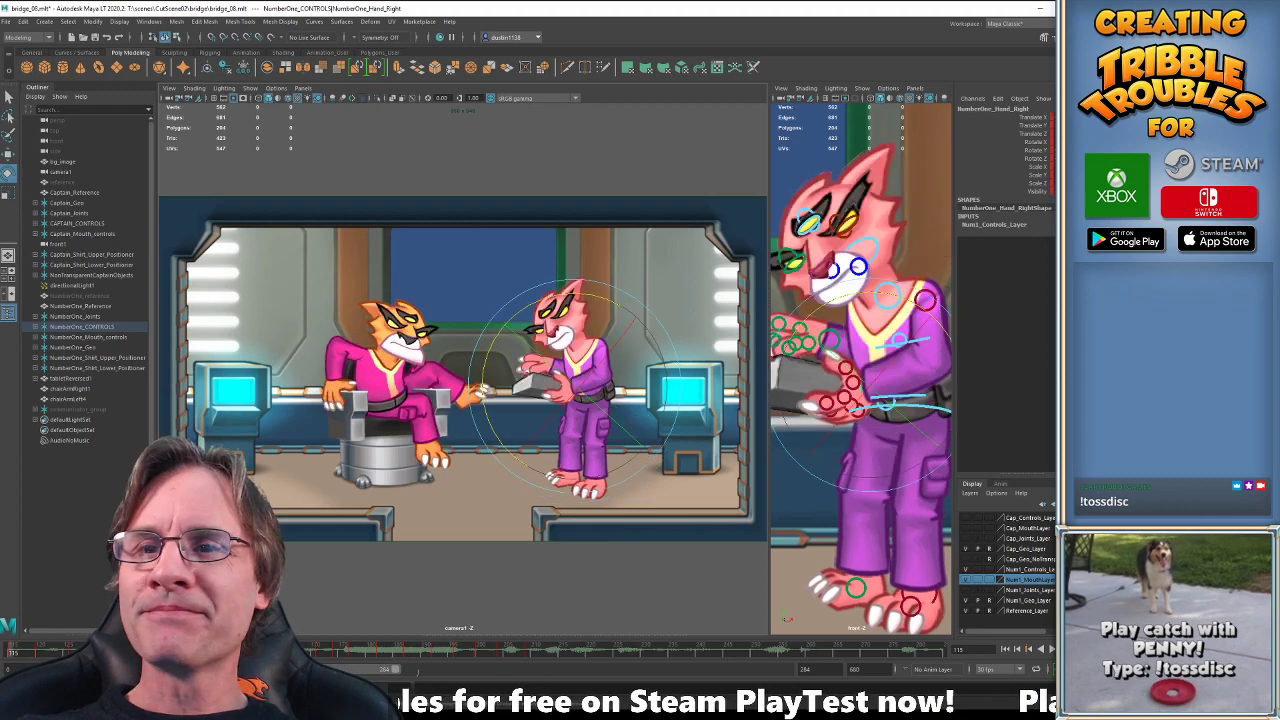
pyautogui.hotkey('alt', 'v')
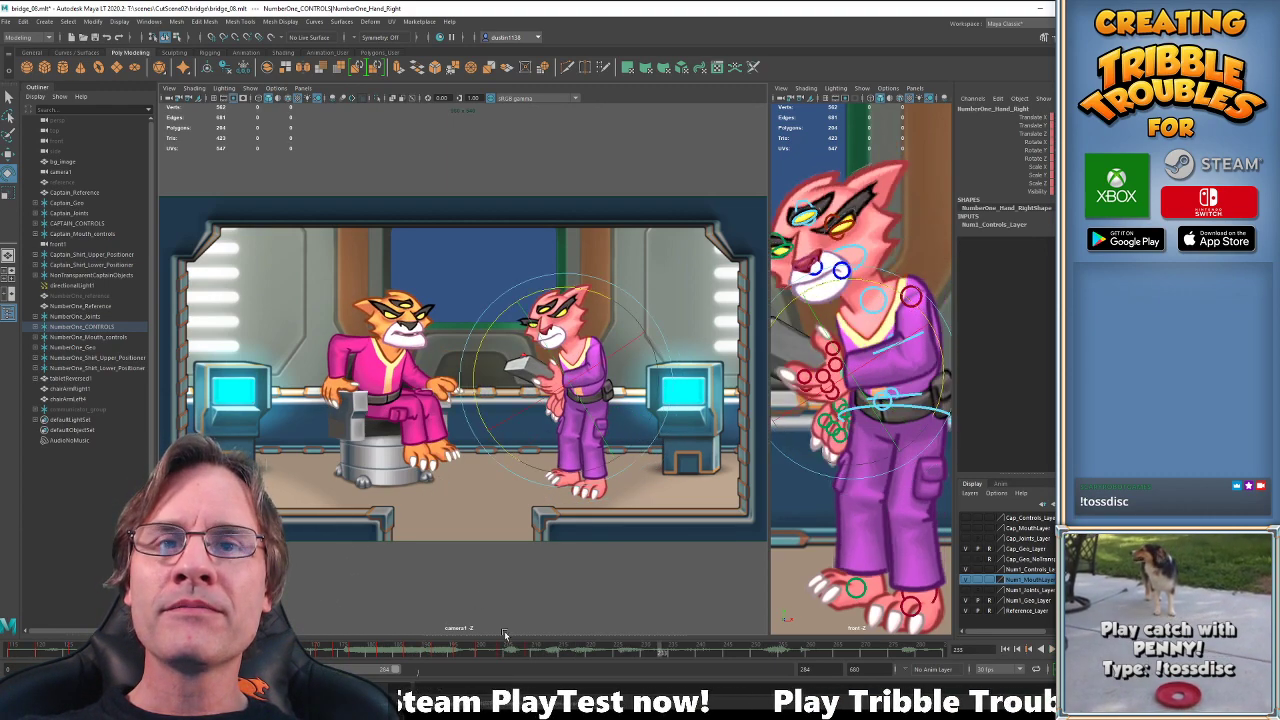
# Replay the lean and tablet raise repeatedly from around frame 184 to examine how the pose settles after frame 209.
pyautogui.moveTo(529, 651); pyautogui.dragTo(564, 651)
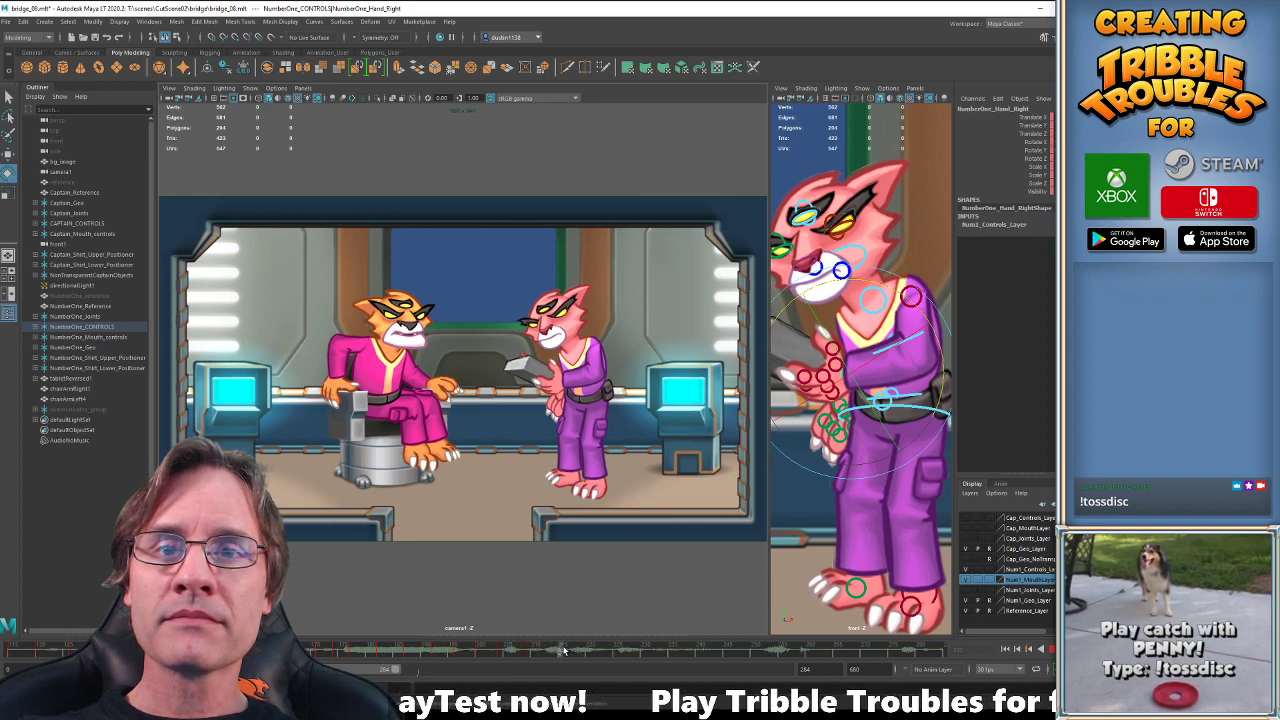
pyautogui.click(403, 648)
pyautogui.hotkey('alt', 'v')
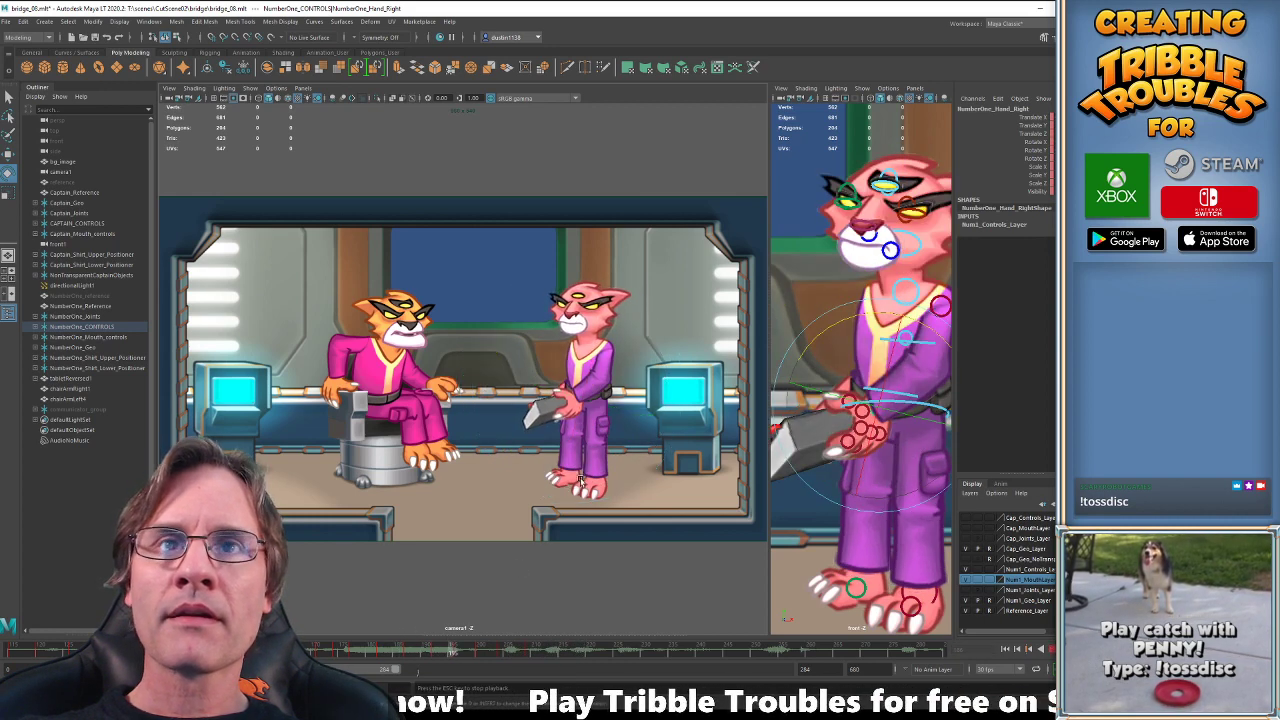
pyautogui.press('Escape')
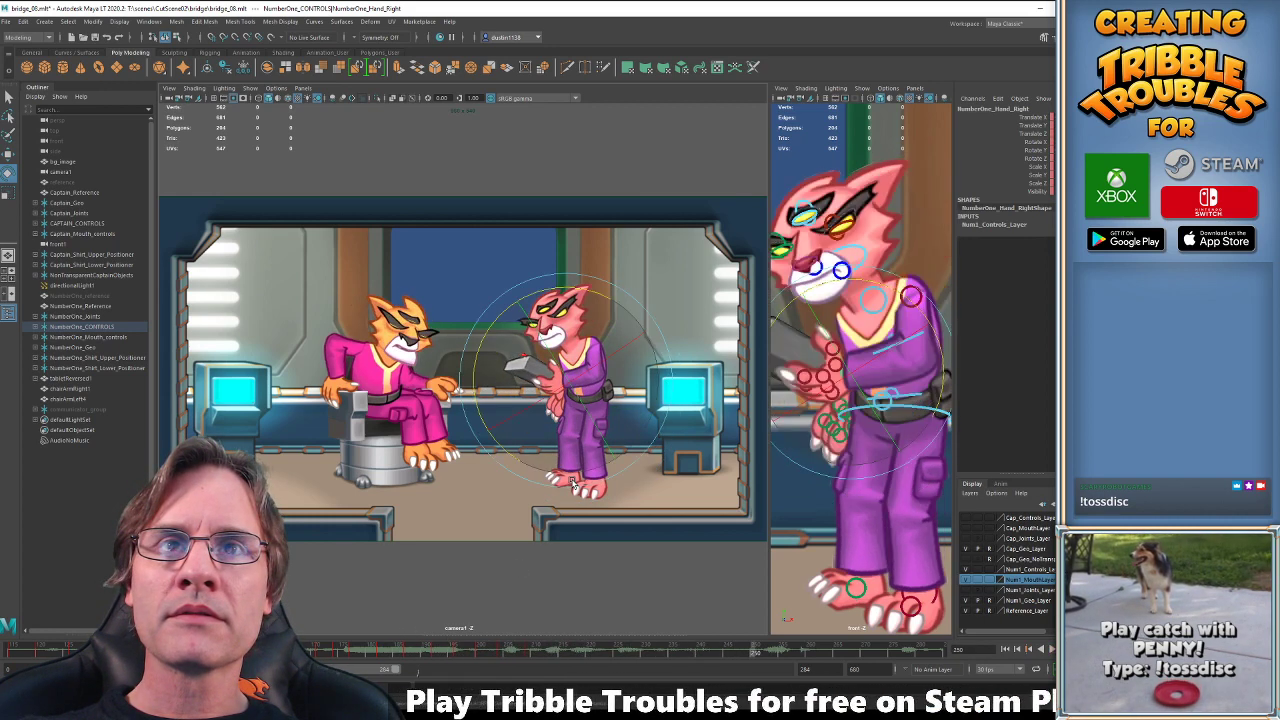
pyautogui.hotkey('alt', 'v')
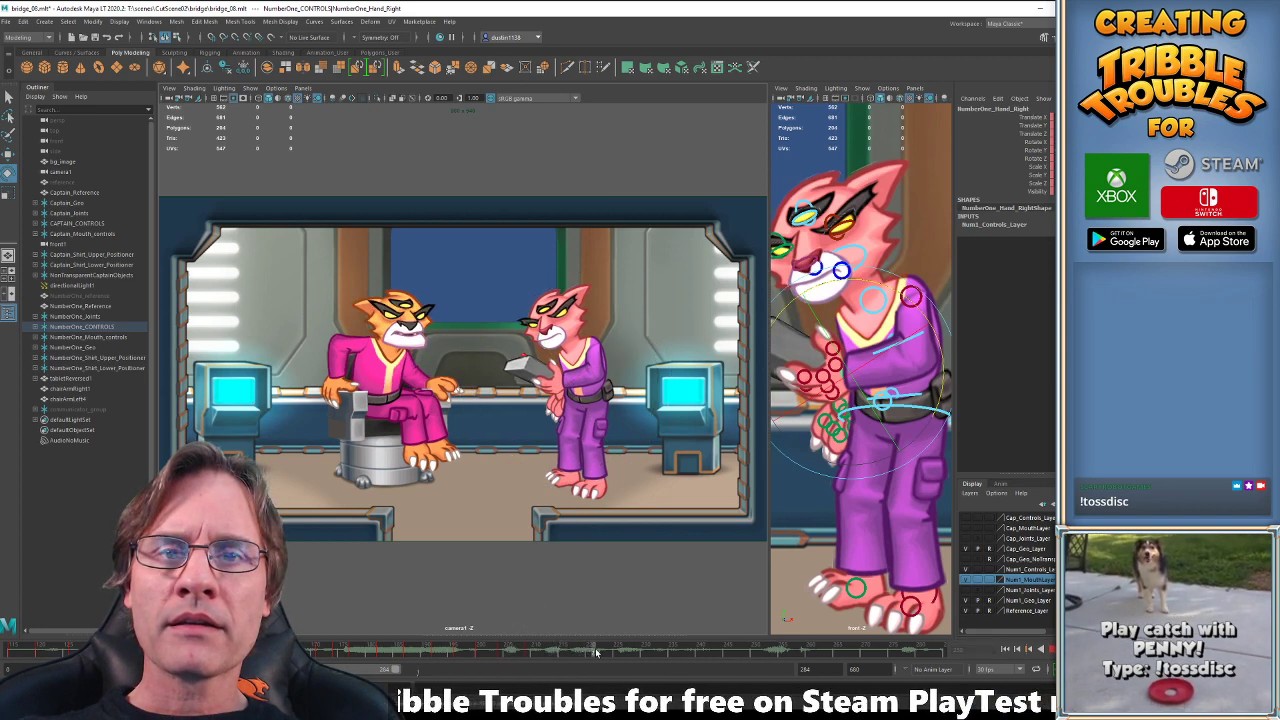
pyautogui.press('Escape')
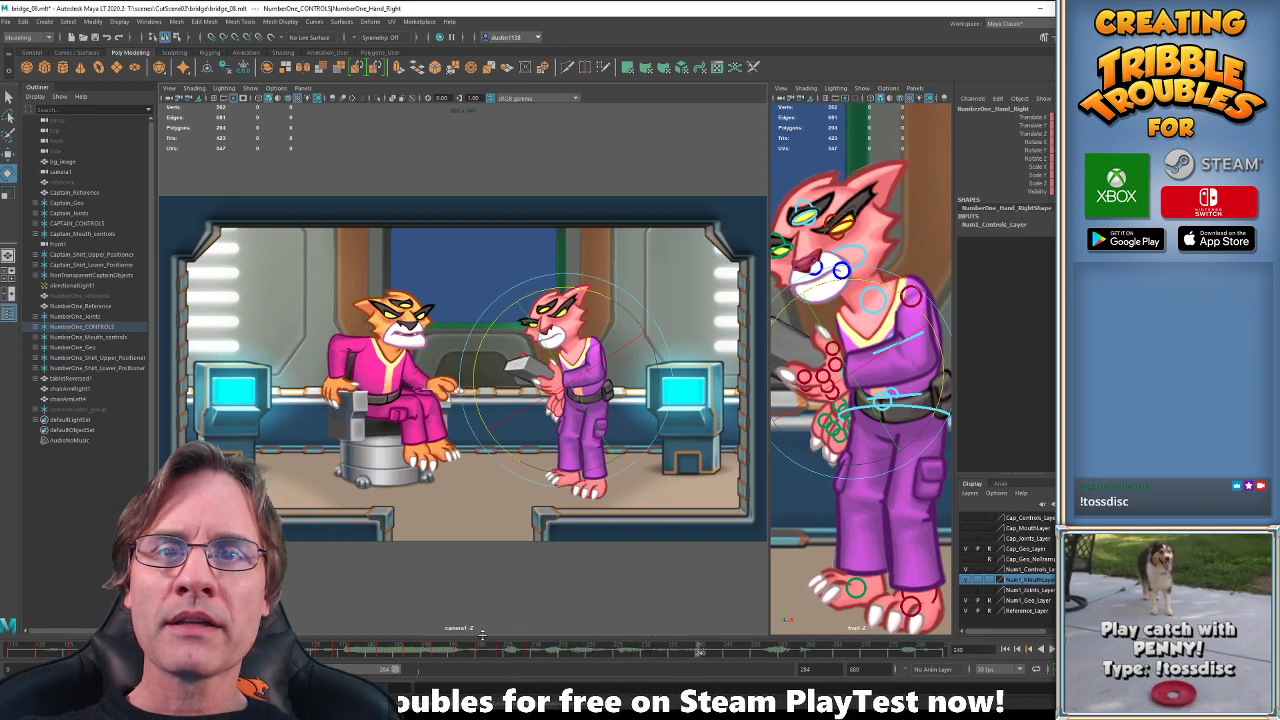
pyautogui.click(392, 650)
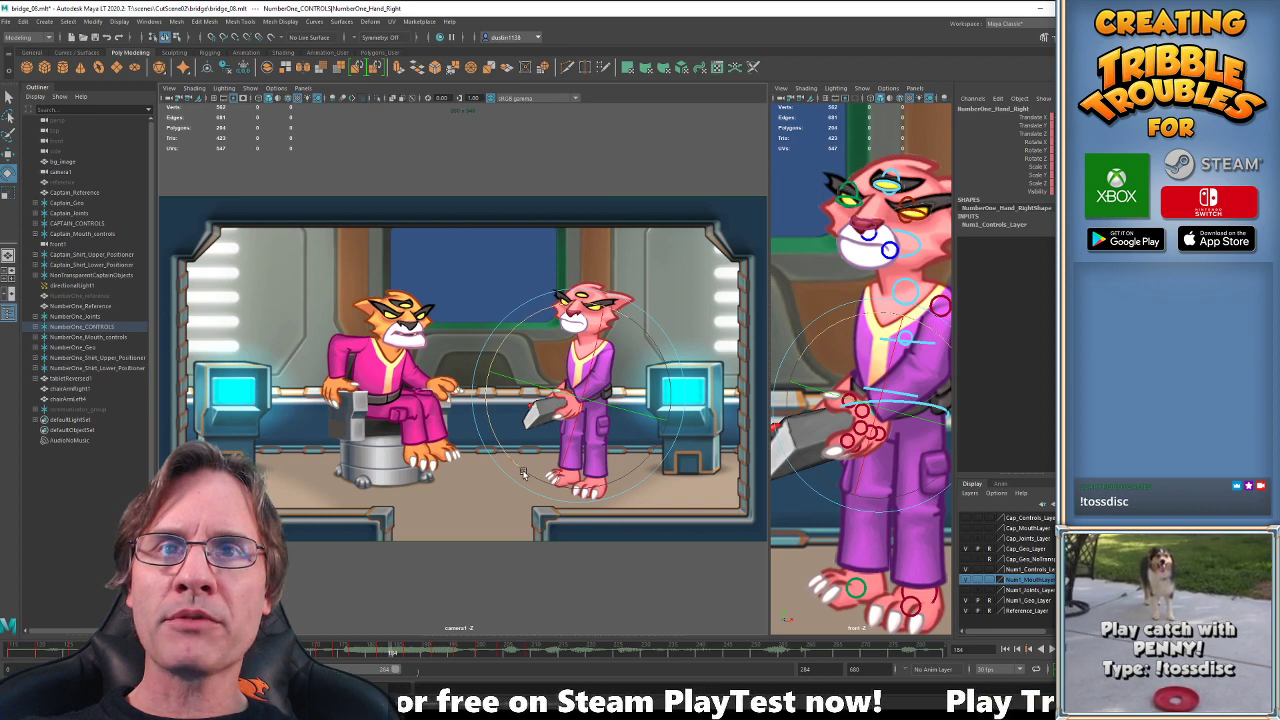
pyautogui.hotkey('alt', 'v')
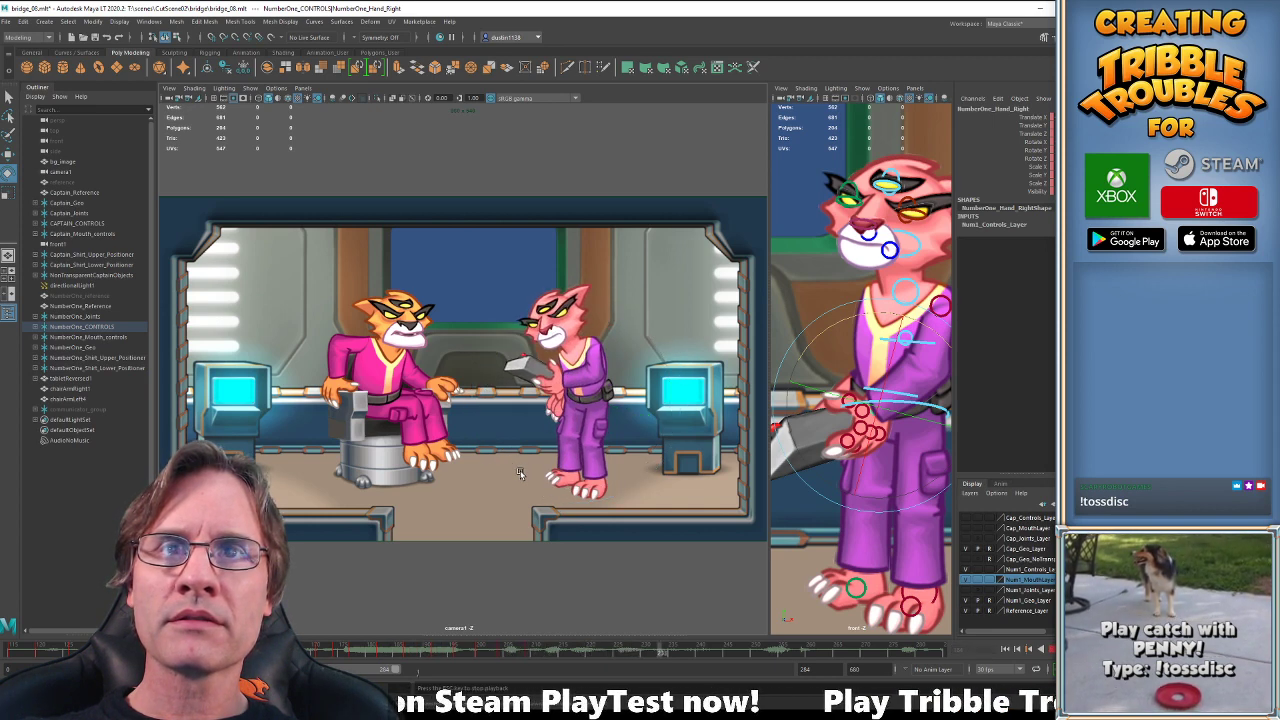
pyautogui.press('Escape')
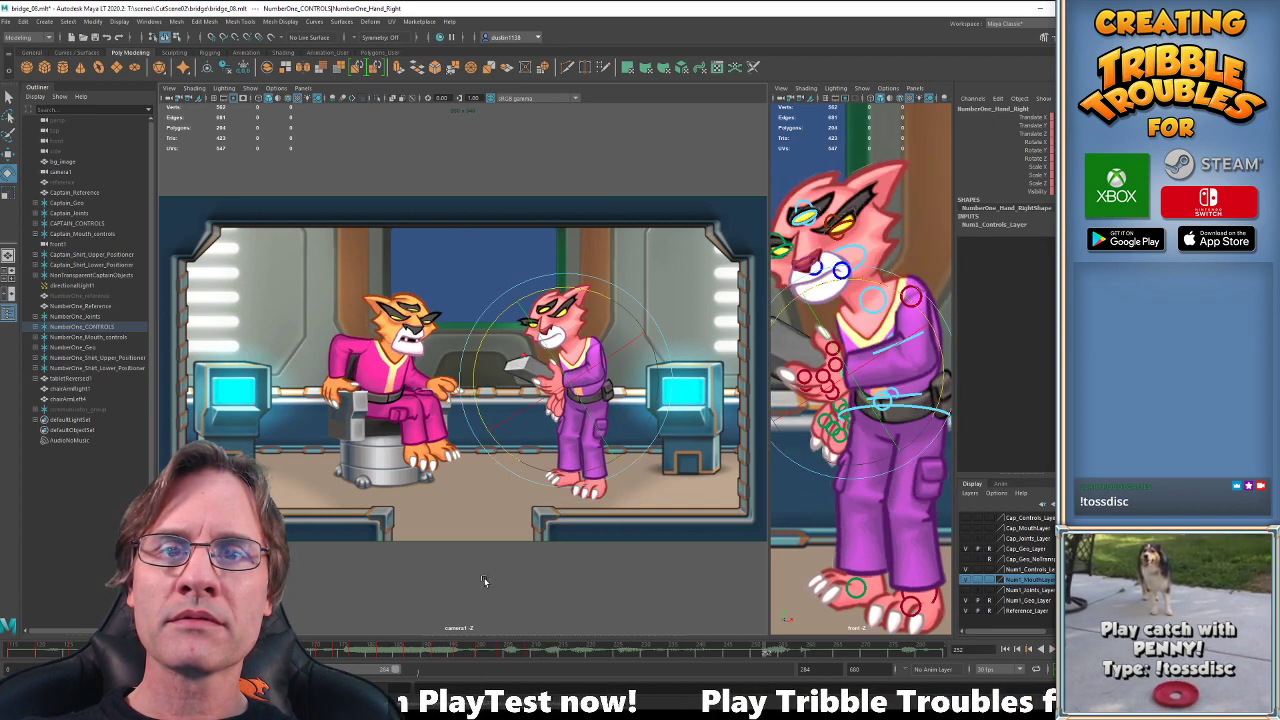
pyautogui.hotkey('alt', 'v')
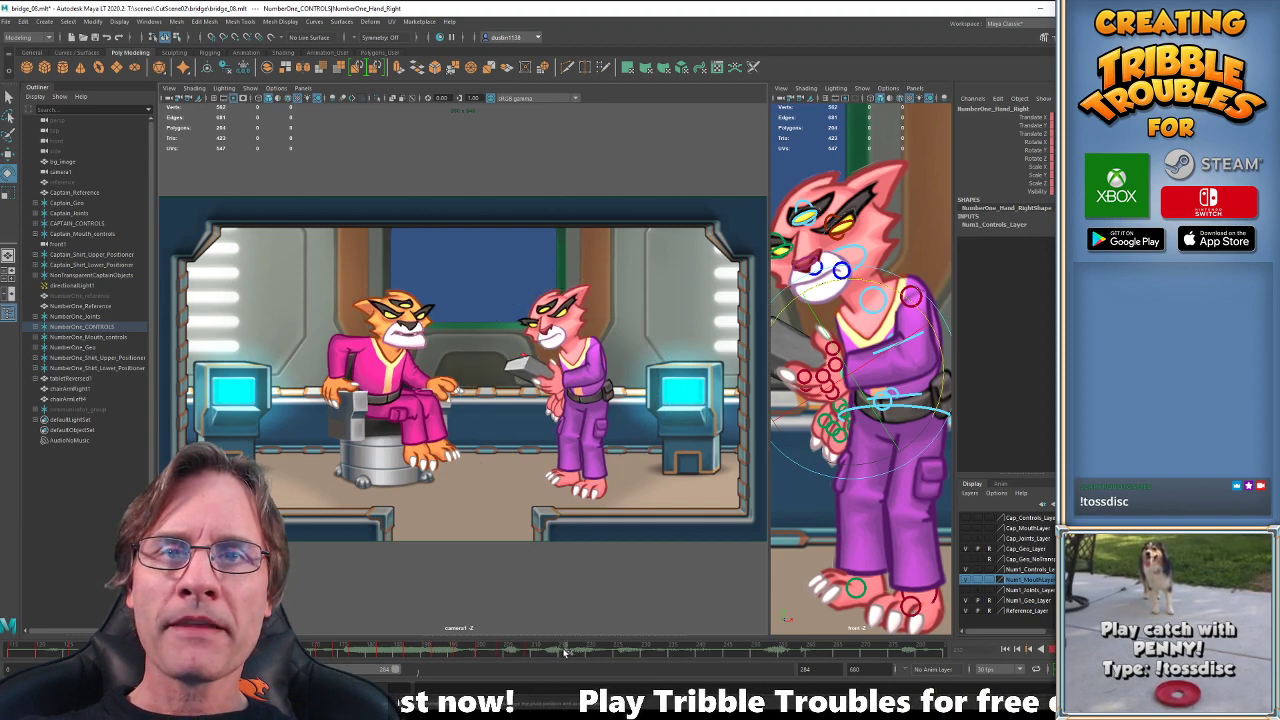
pyautogui.press('Escape')
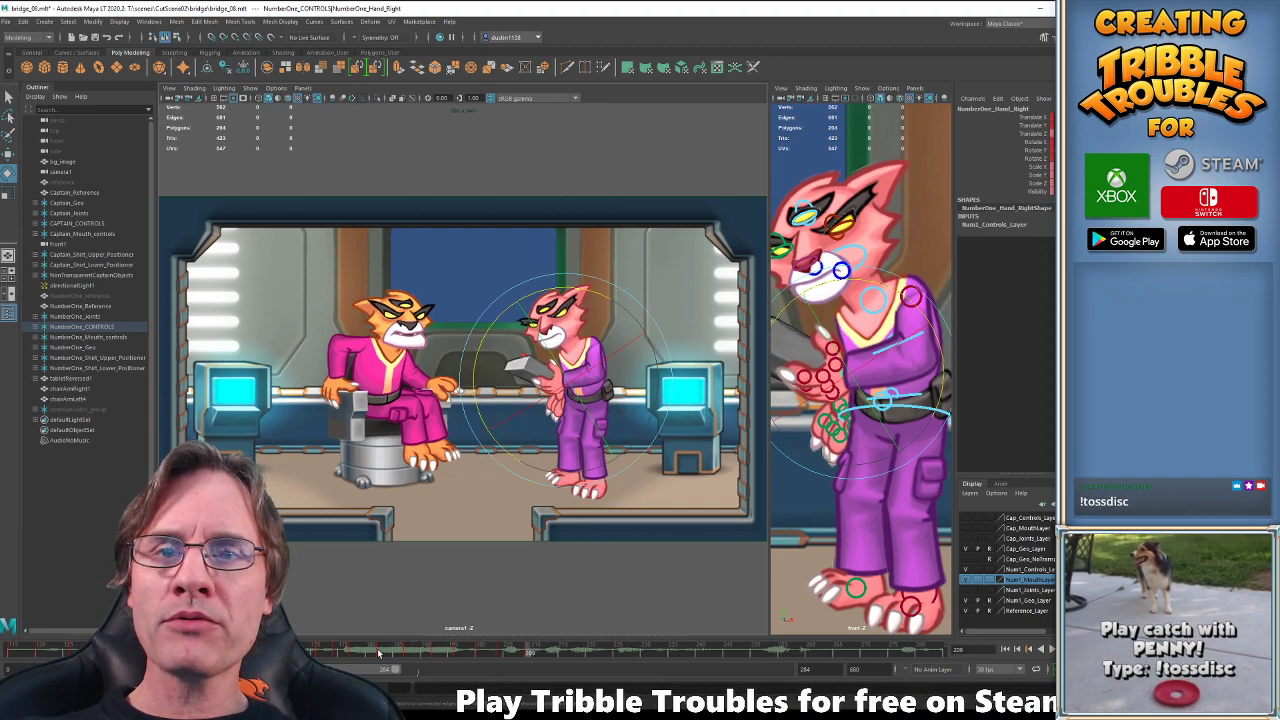
pyautogui.hotkey('alt', 'v')
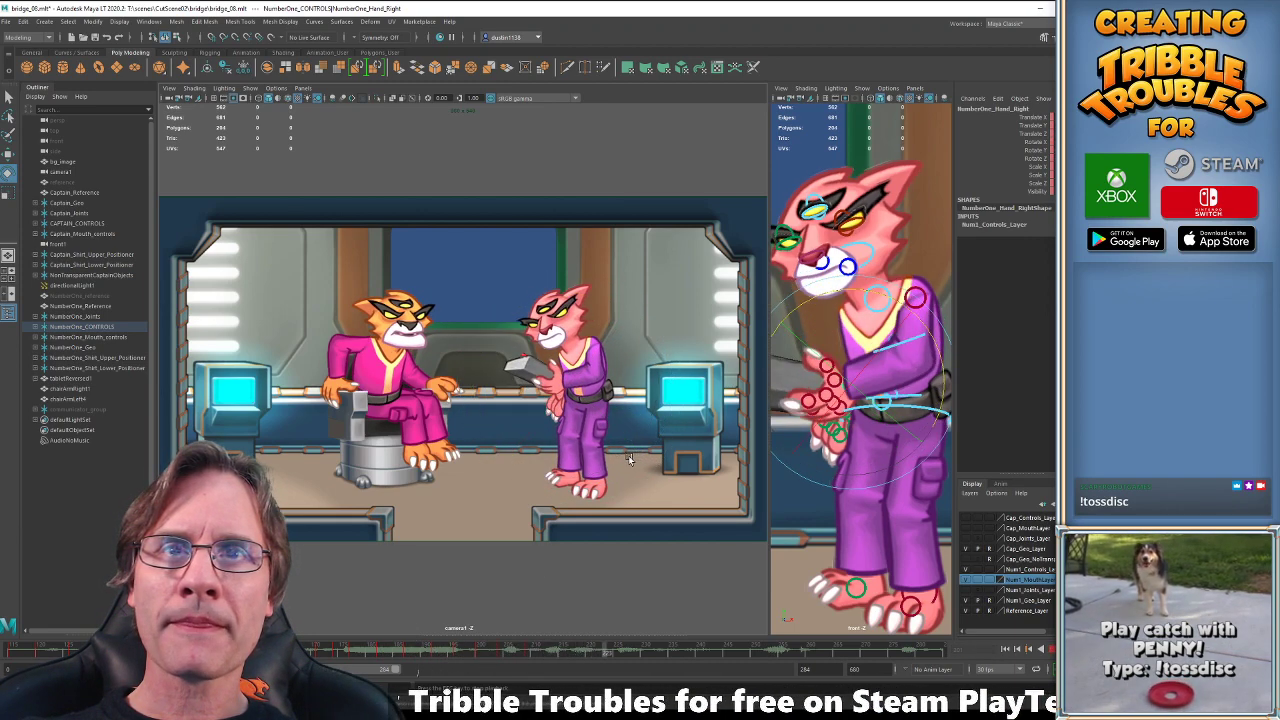
pyautogui.press('Escape')
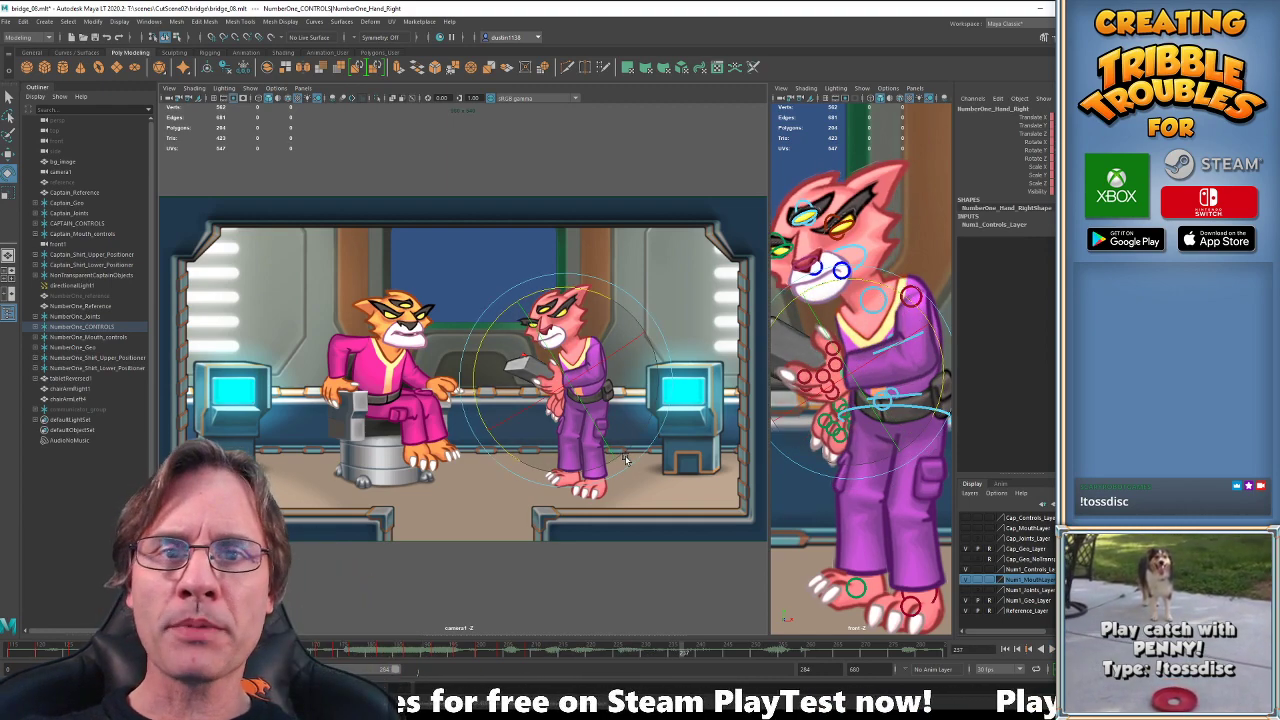
# Replay Number One's turn and tablet raise repeatedly from around frames 166 to 182 to judge the timing of the lean.
pyautogui.click(325, 654)
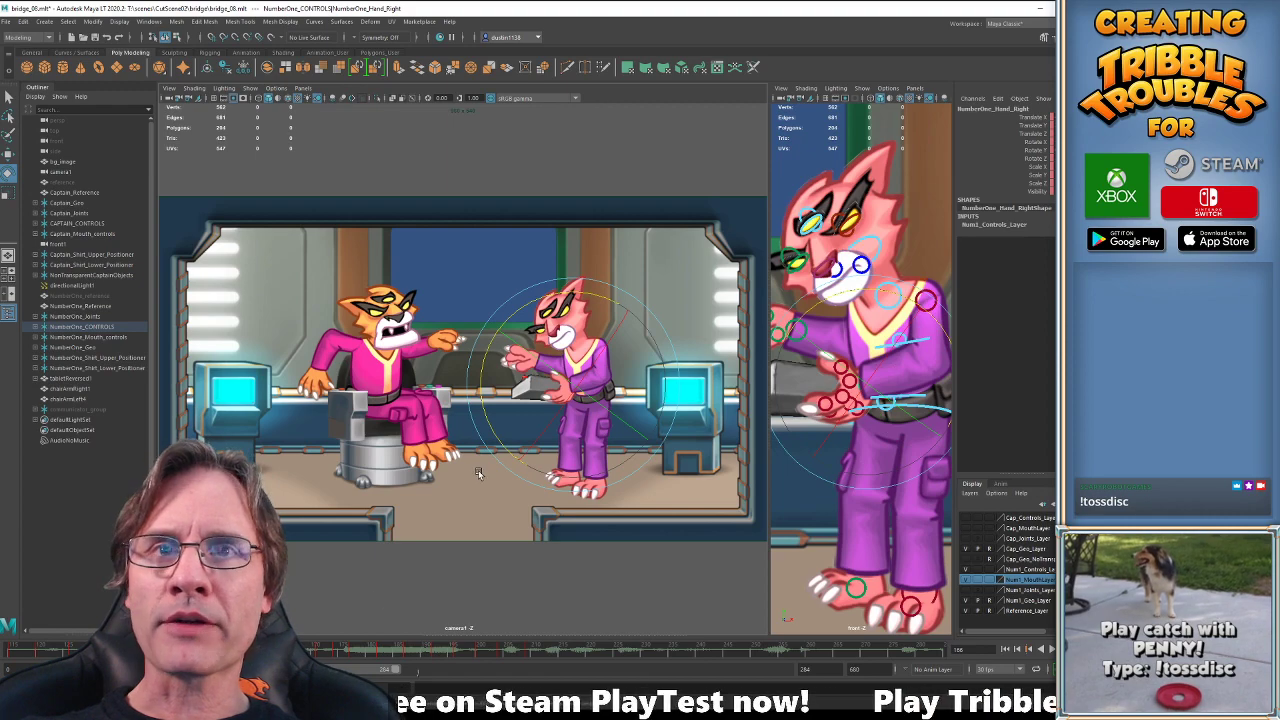
pyautogui.hotkey('alt', 'v')
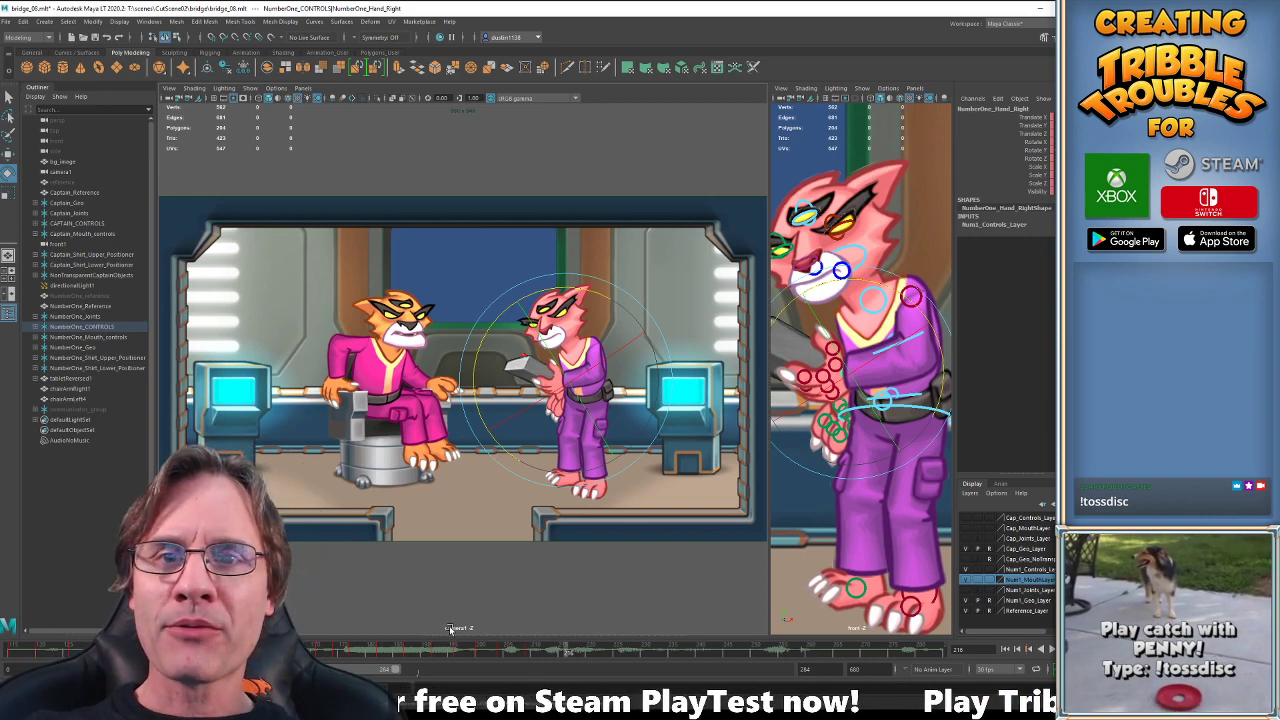
pyautogui.click(370, 650)
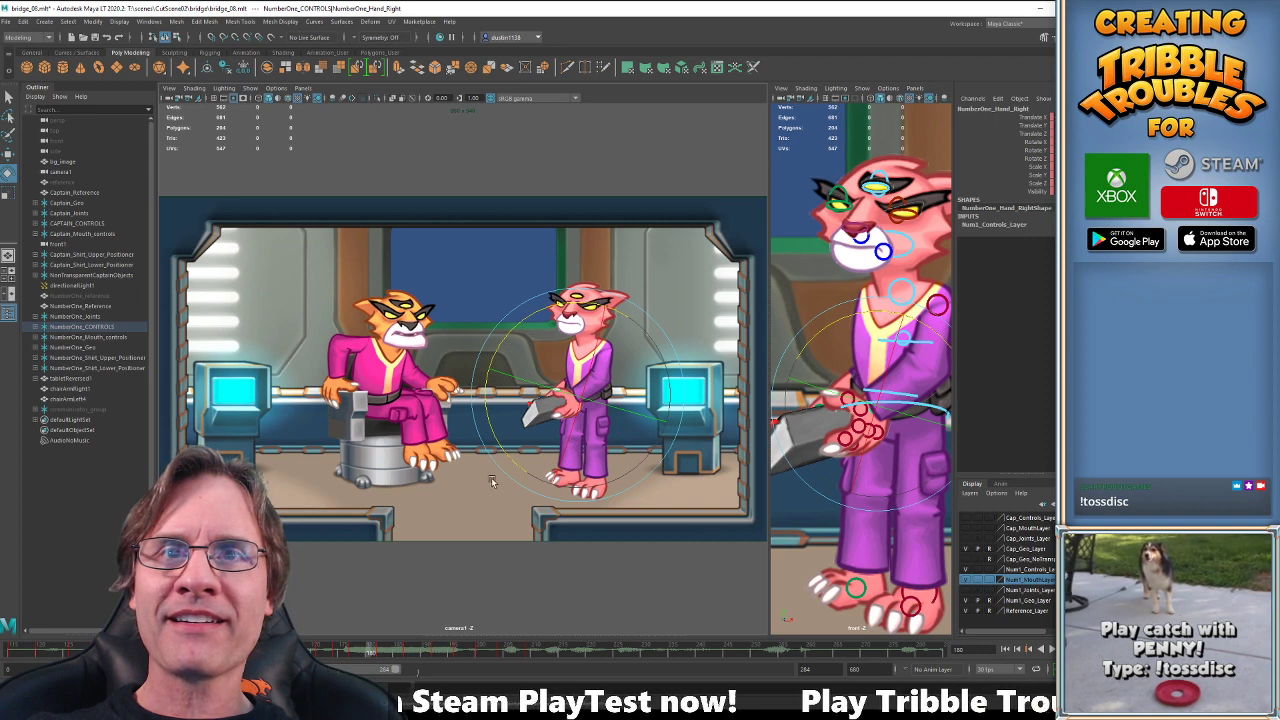
pyautogui.hotkey('alt', 'v')
pyautogui.hotkey('alt', 'v')
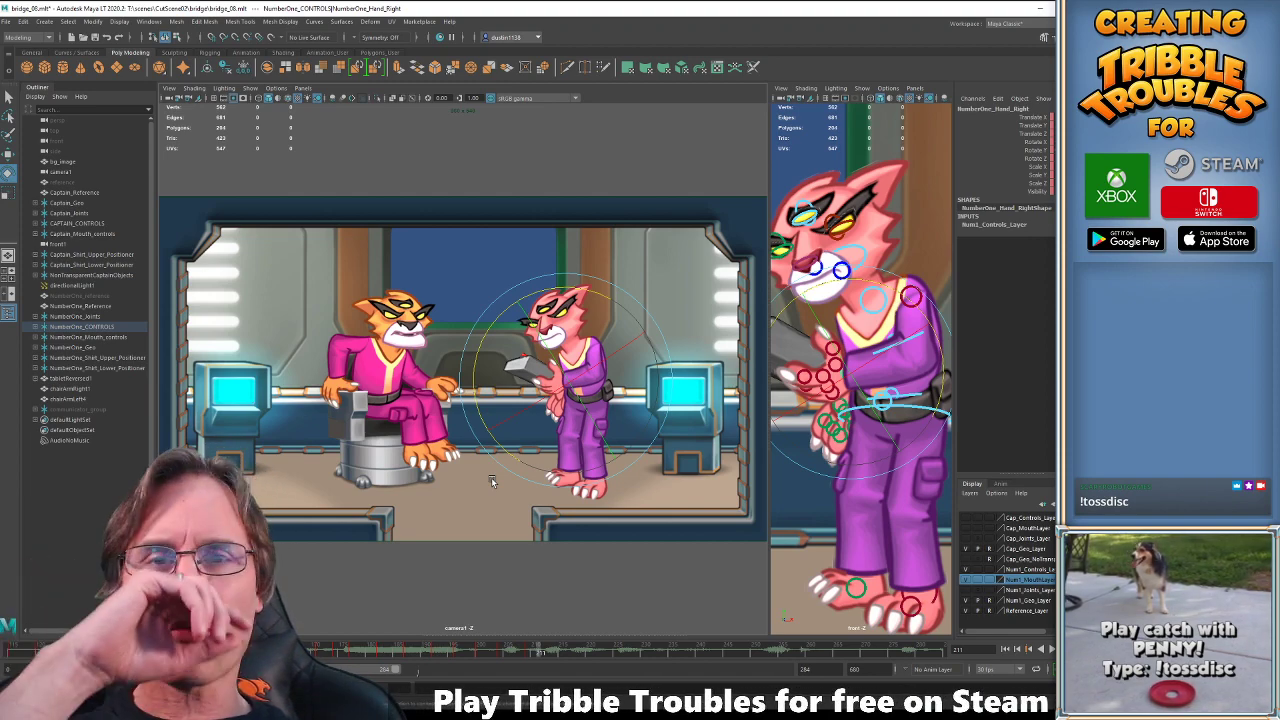
pyautogui.click(392, 651)
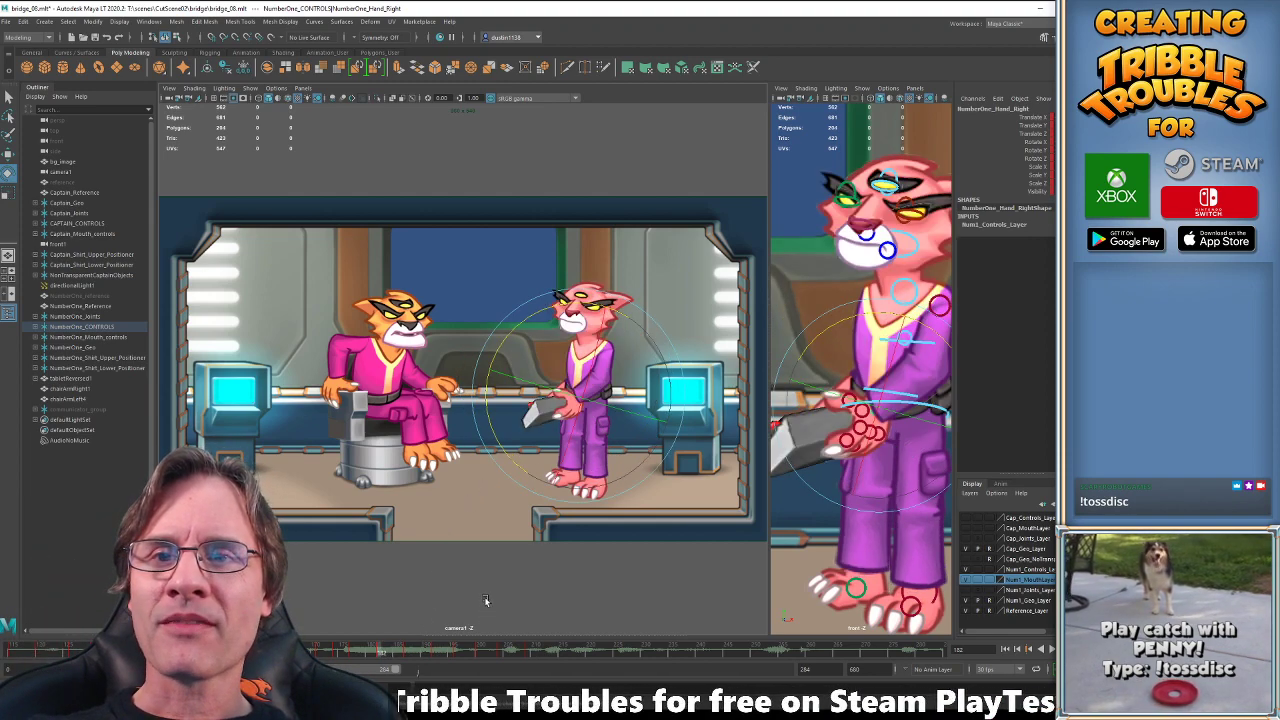
pyautogui.hotkey('alt', 'v')
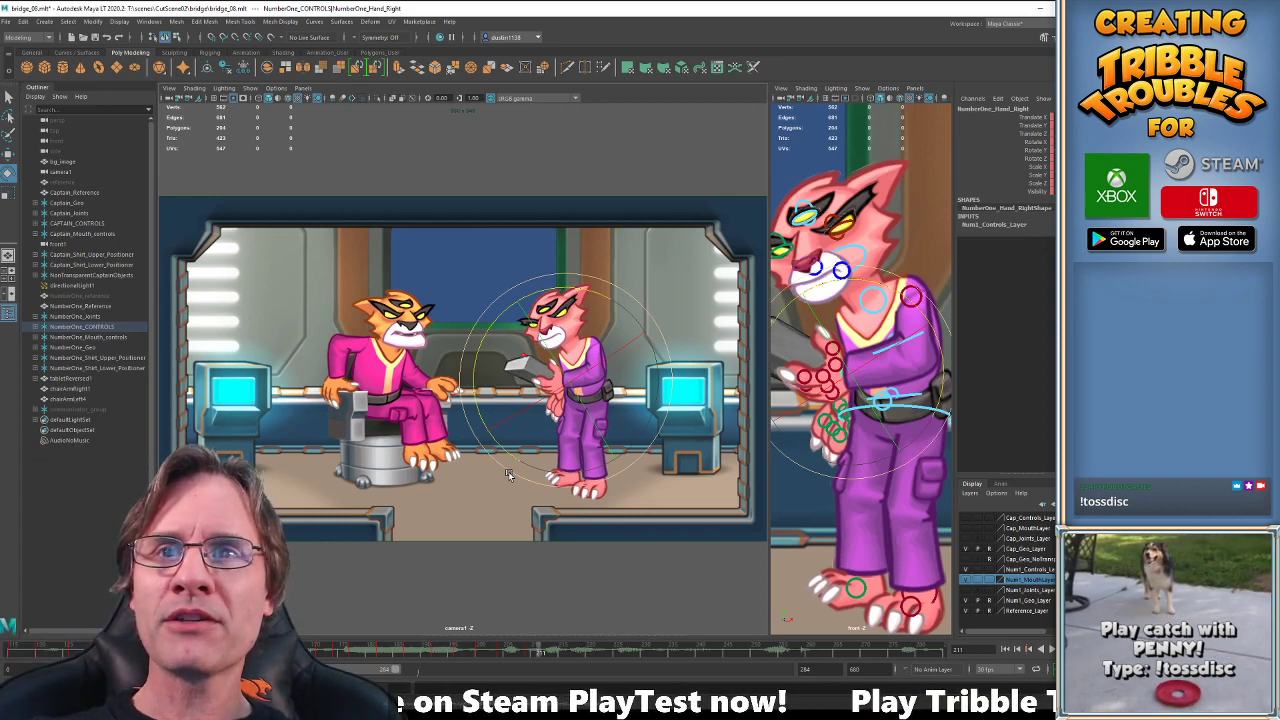
pyautogui.click(388, 651)
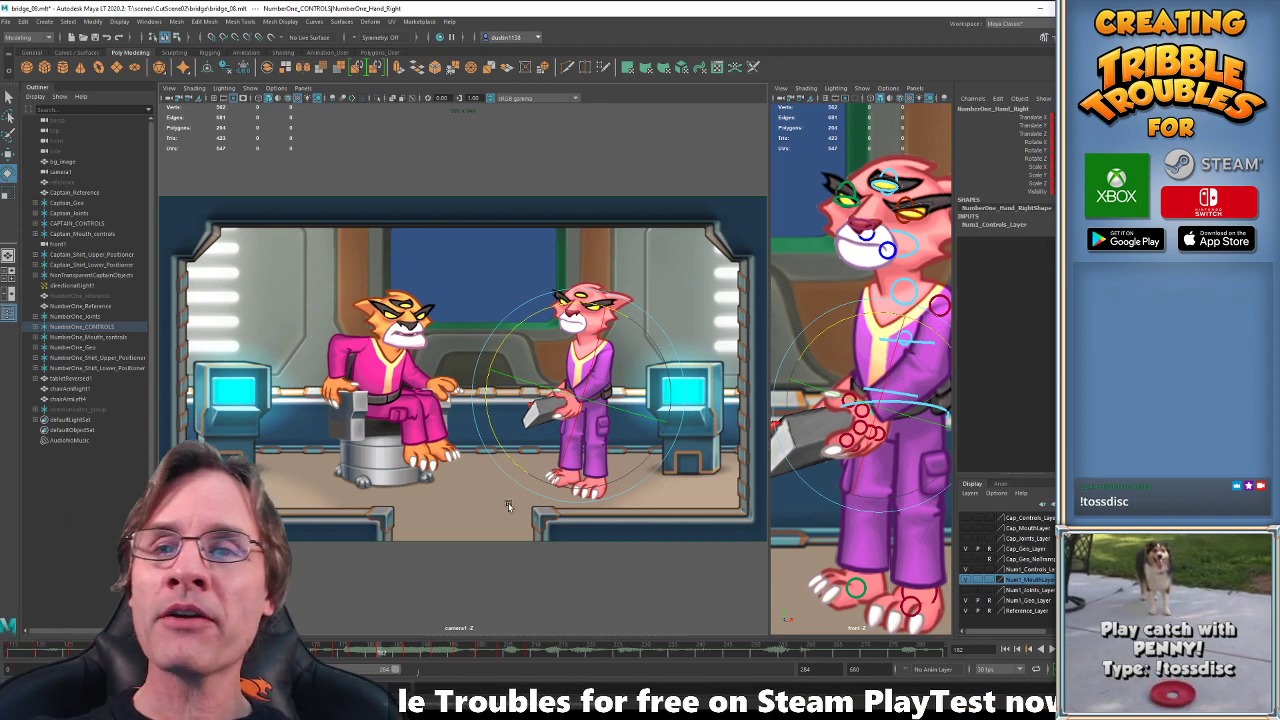
pyautogui.hotkey('alt', 'v')
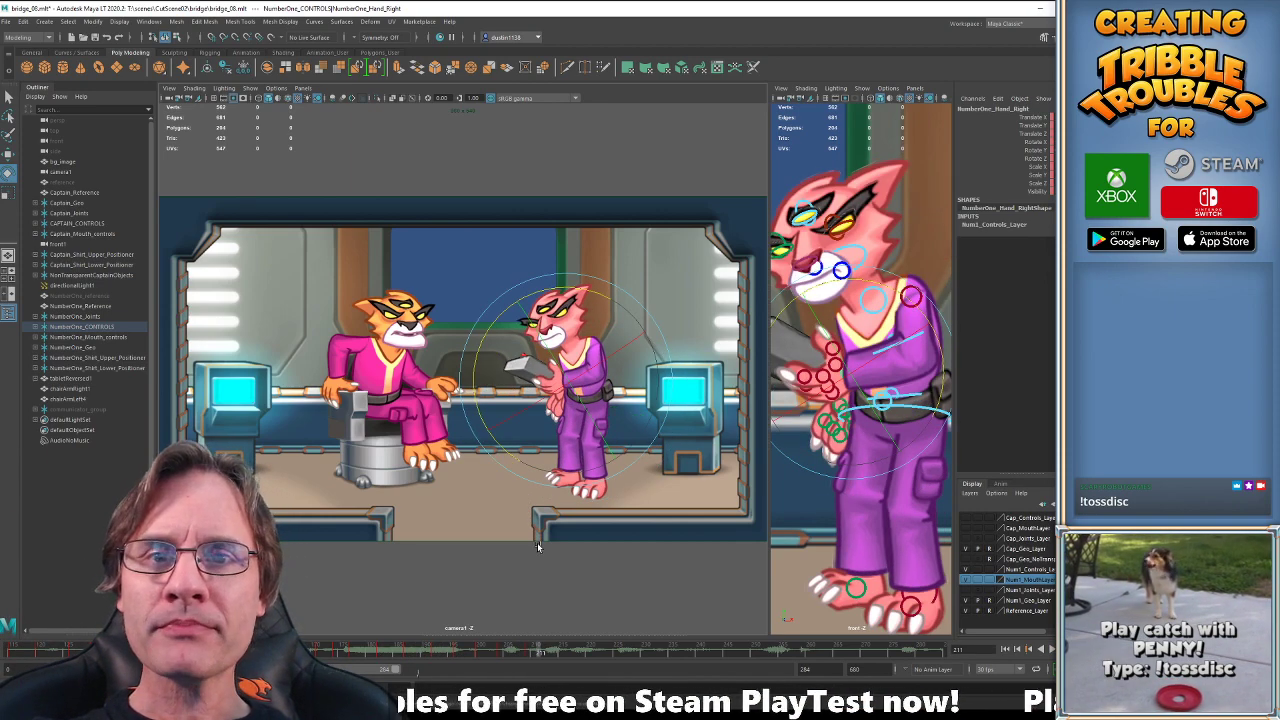
pyautogui.press('w')
pyautogui.click(853, 400)
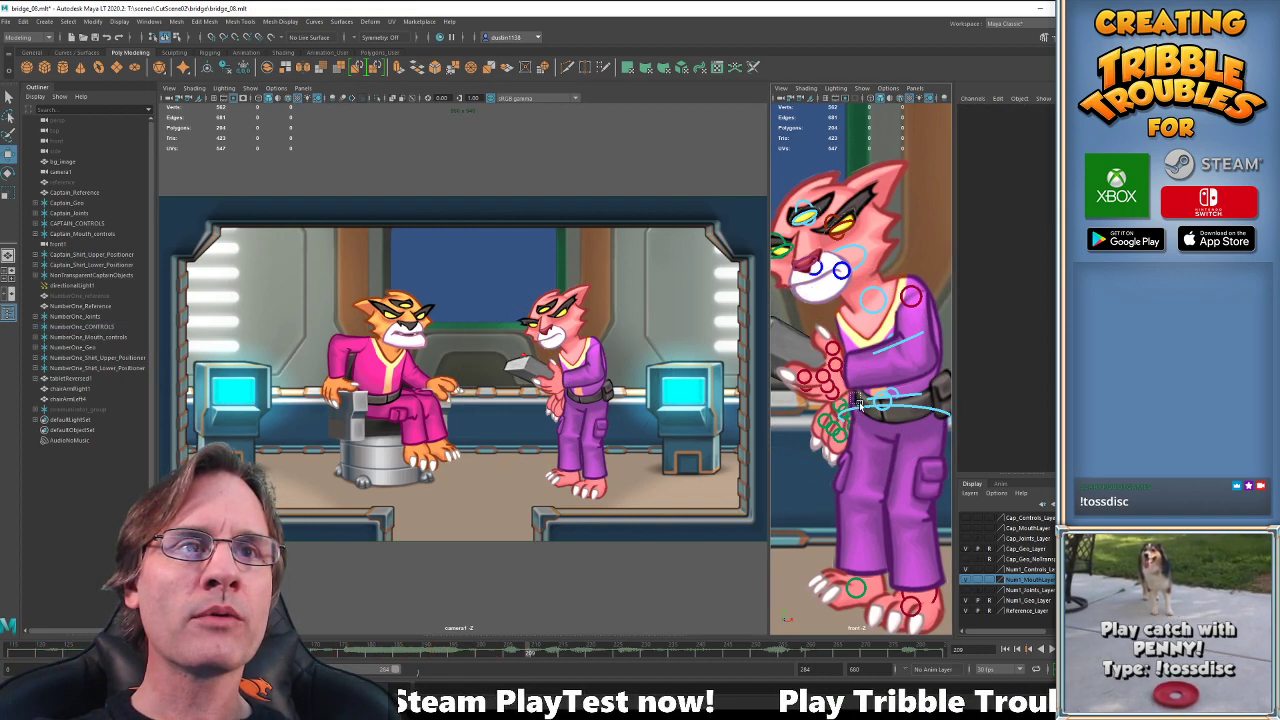
pyautogui.click(855, 403)
pyautogui.moveTo(858, 408)
pyautogui.mouseDown()
pyautogui.moveTo(840, 399)
pyautogui.moveTo(851, 404)
pyautogui.mouseUp()
pyautogui.click(866, 413)
pyautogui.hotkey('ctrl', 'z')
pyautogui.hotkey('ctrl', 'z')
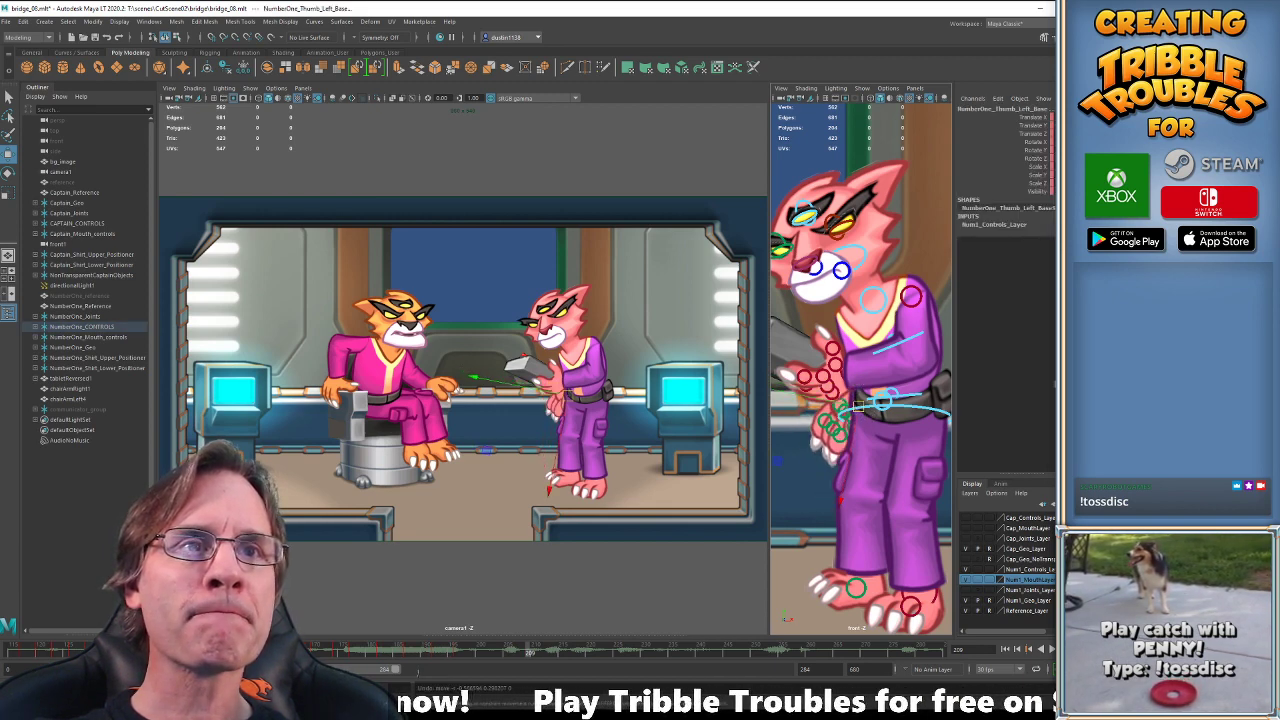
# Temporarily hide Number One's geometry to pick his left hand control, and show the geometry again.
pyautogui.click(965, 600)
pyautogui.click(866, 387)
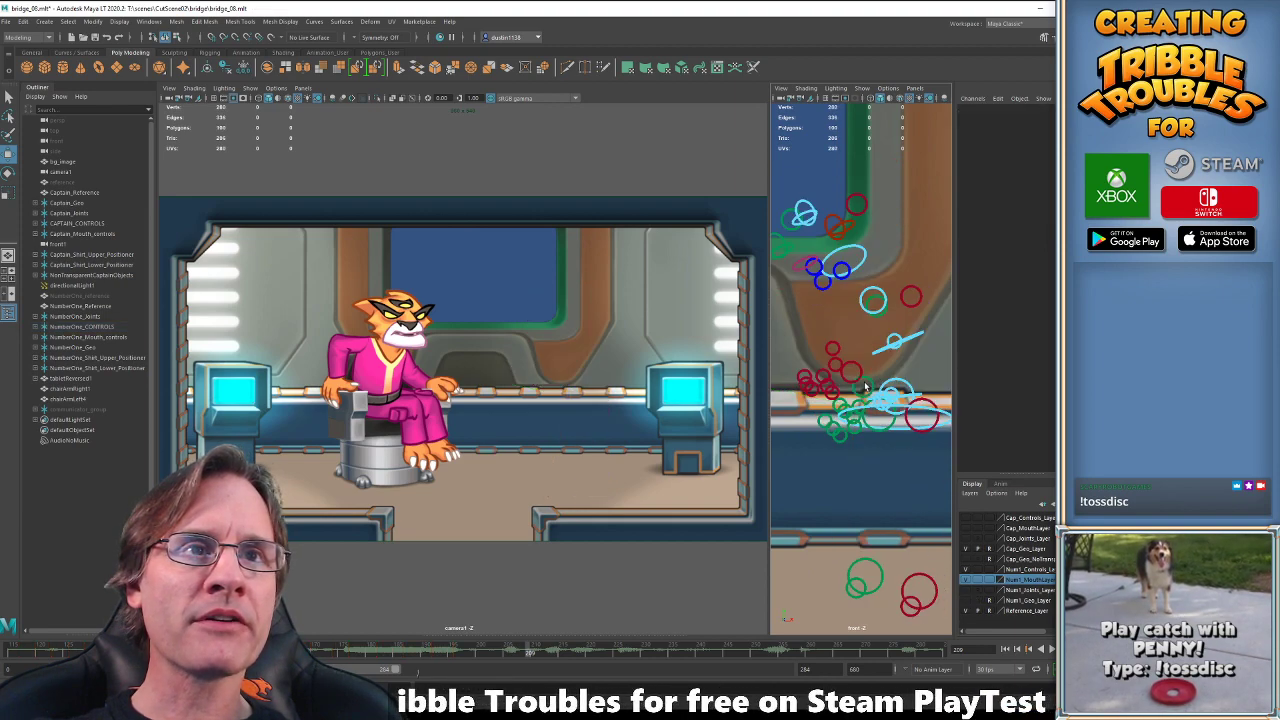
pyautogui.click(864, 387)
pyautogui.click(966, 600)
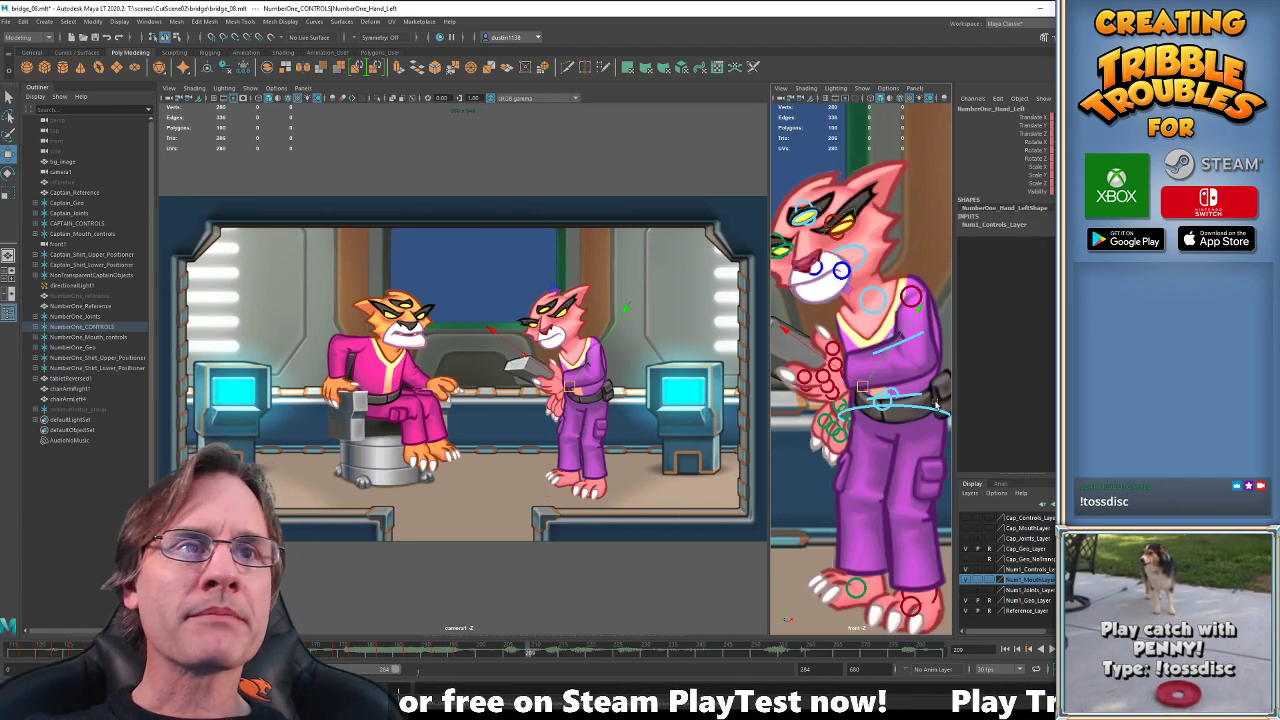
# Step through the COG keys from around frame 192 to frame 209, and restore the left hand selection.
pyautogui.click(911, 422)
pyautogui.moveTo(572, 524); pyautogui.dragTo(562, 524)
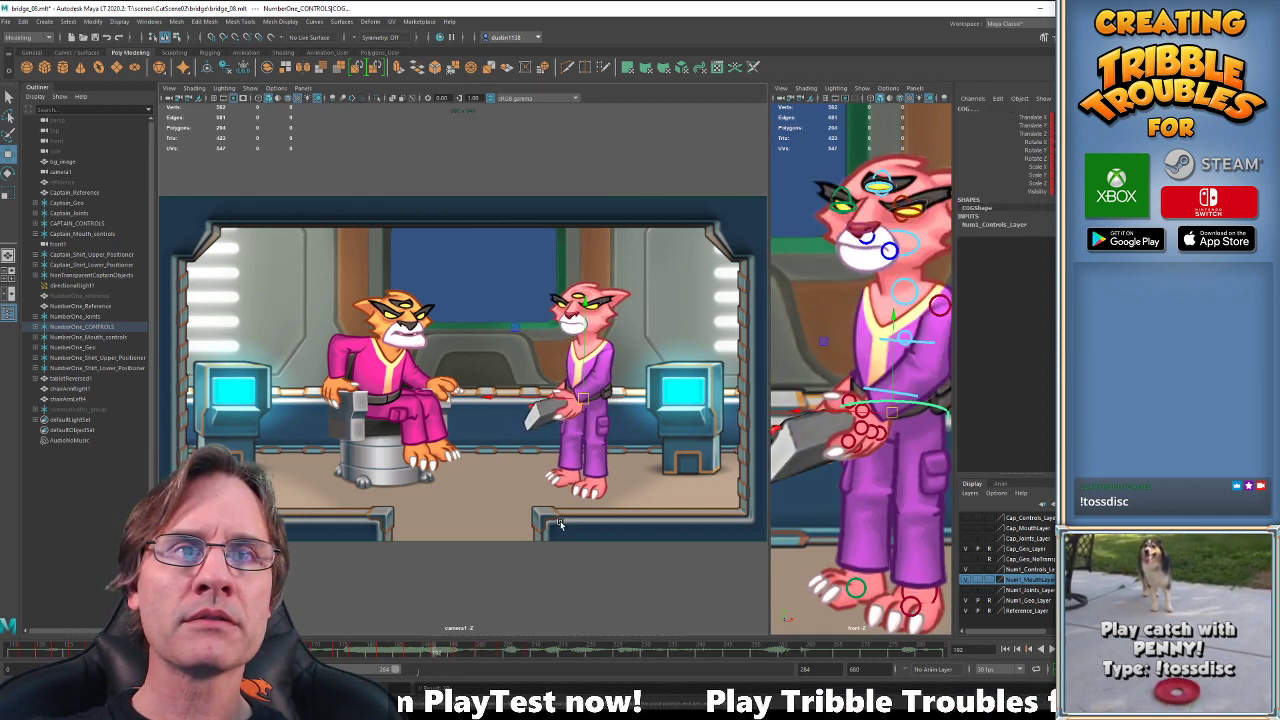
pyautogui.press('.')
pyautogui.press('.')
pyautogui.press('.')
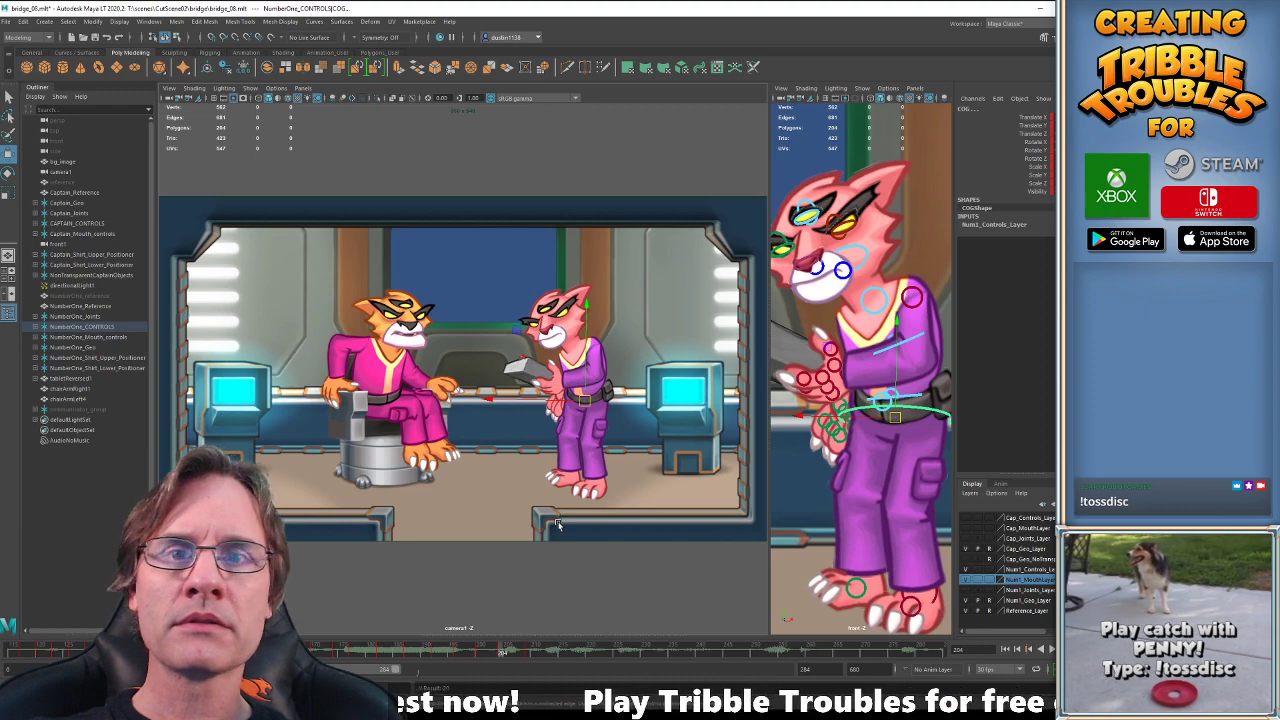
pyautogui.press('.')
pyautogui.click(938, 410)
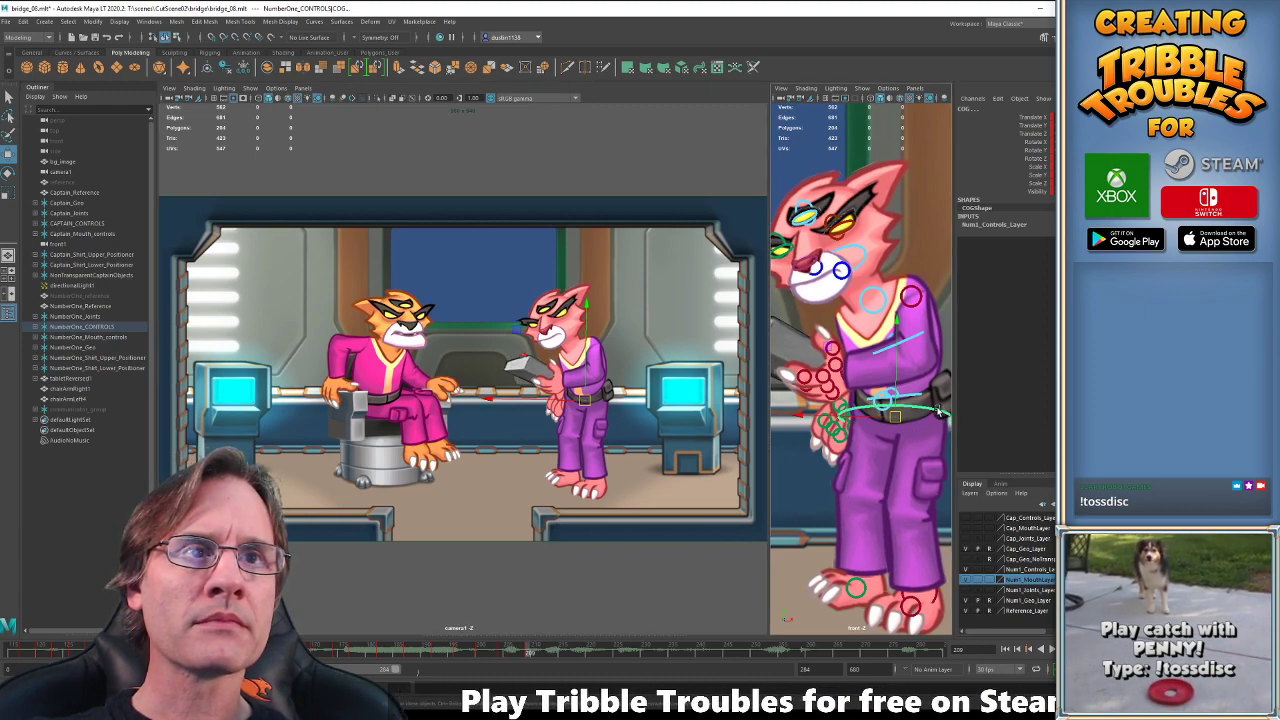
pyautogui.hotkey('ctrl', 'z')
# Move and rotate Number One's left hand at frame 200 so it tucks in behind the hand holding the tablet.
pyautogui.press(',')
pyautogui.press(',')
pyautogui.press(',')
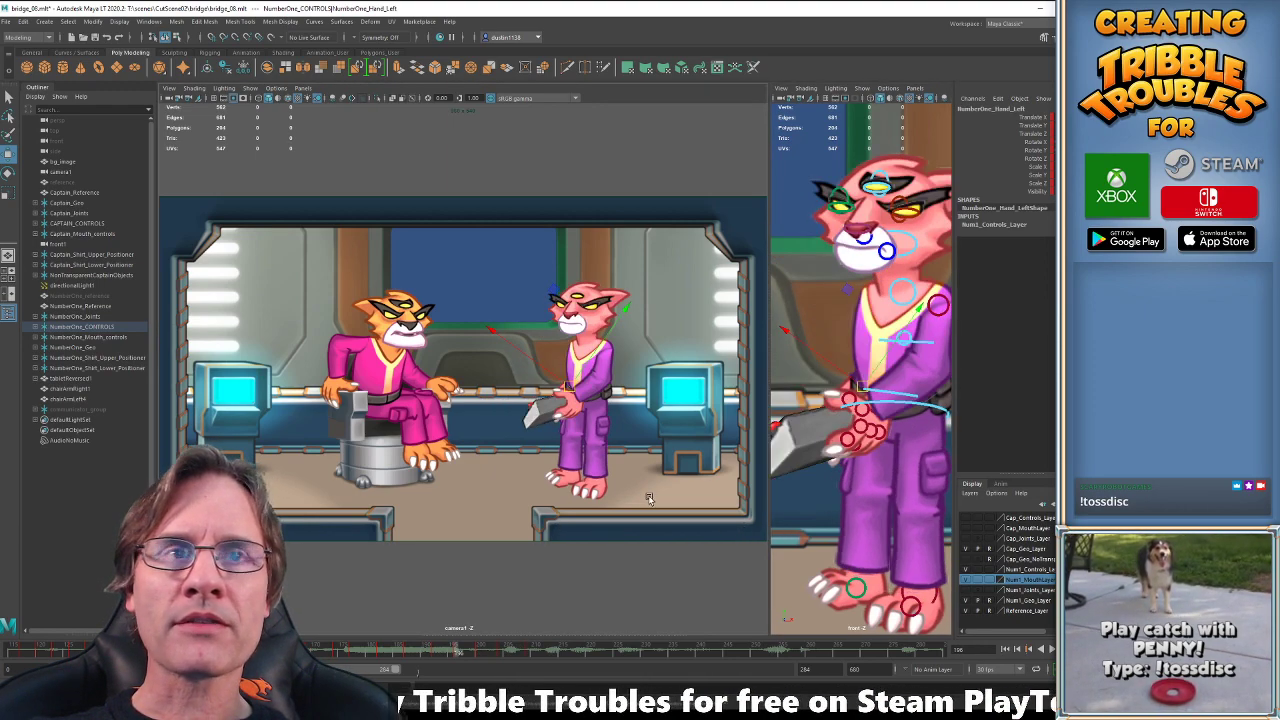
pyautogui.press('.')
pyautogui.moveTo(862, 387); pyautogui.dragTo(865, 388)
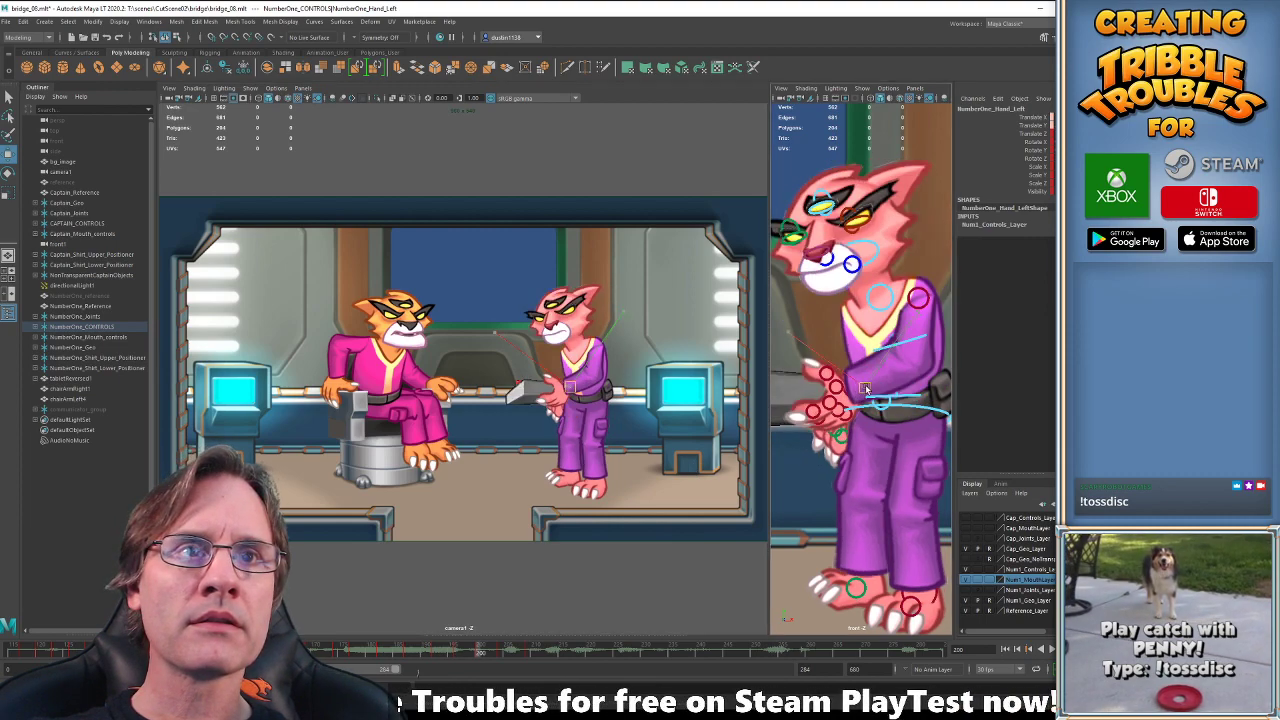
pyautogui.press('e')
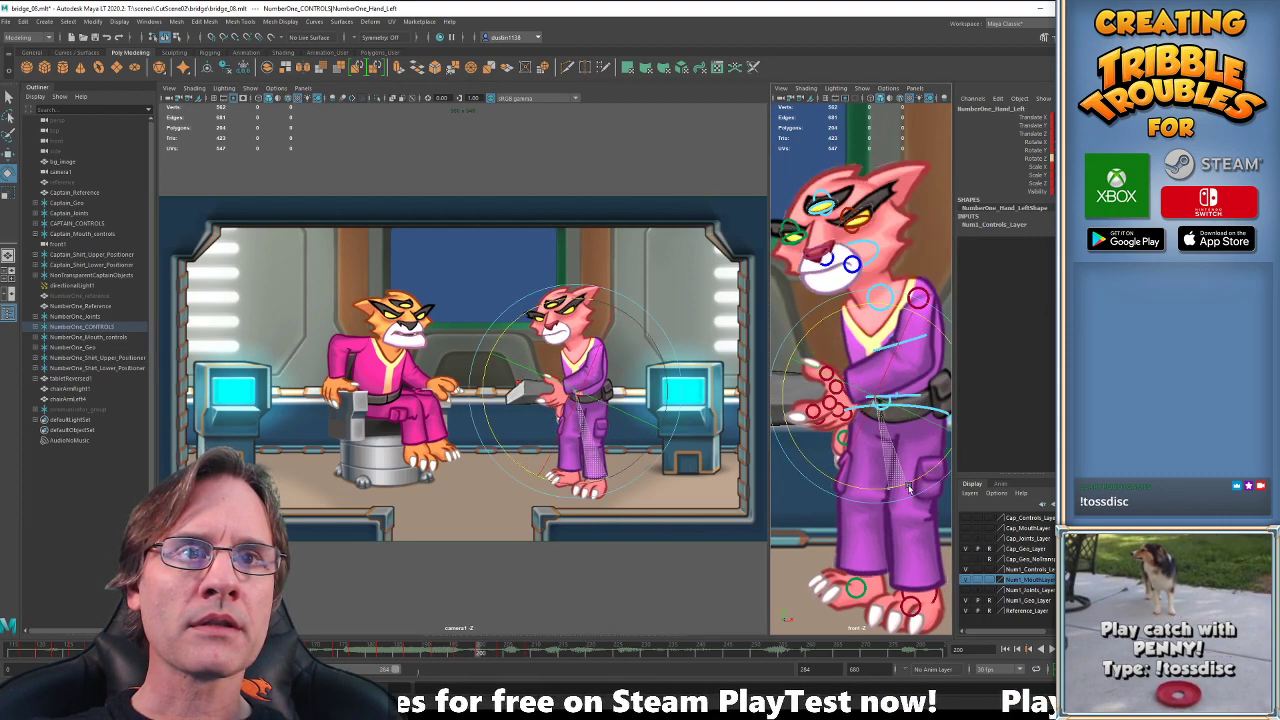
pyautogui.moveTo(908, 488); pyautogui.dragTo(908, 488)
pyautogui.press(',')
pyautogui.press('.')
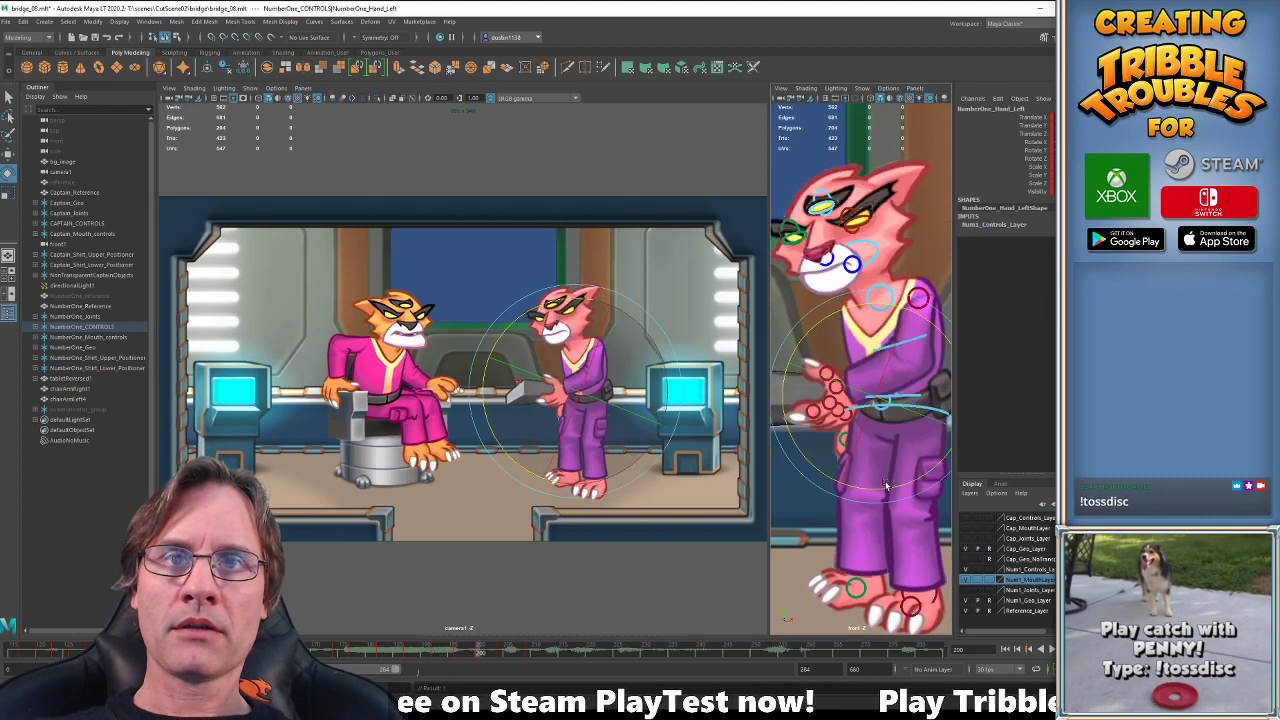
# Move and rotate the left hand to fit the raised tablet at frame 204, and carry that pose to frame 209.
pyautogui.click(500, 652)
pyautogui.press('w')
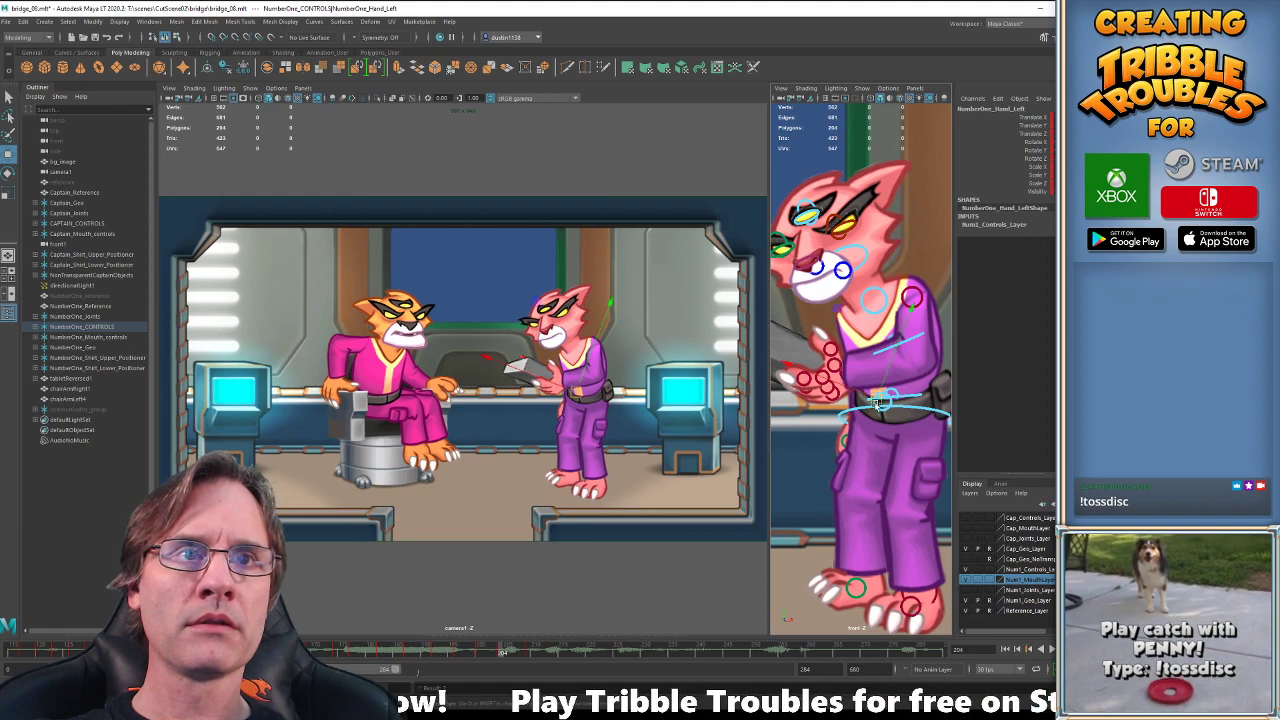
pyautogui.press('e')
pyautogui.moveTo(908, 490); pyautogui.dragTo(906, 491)
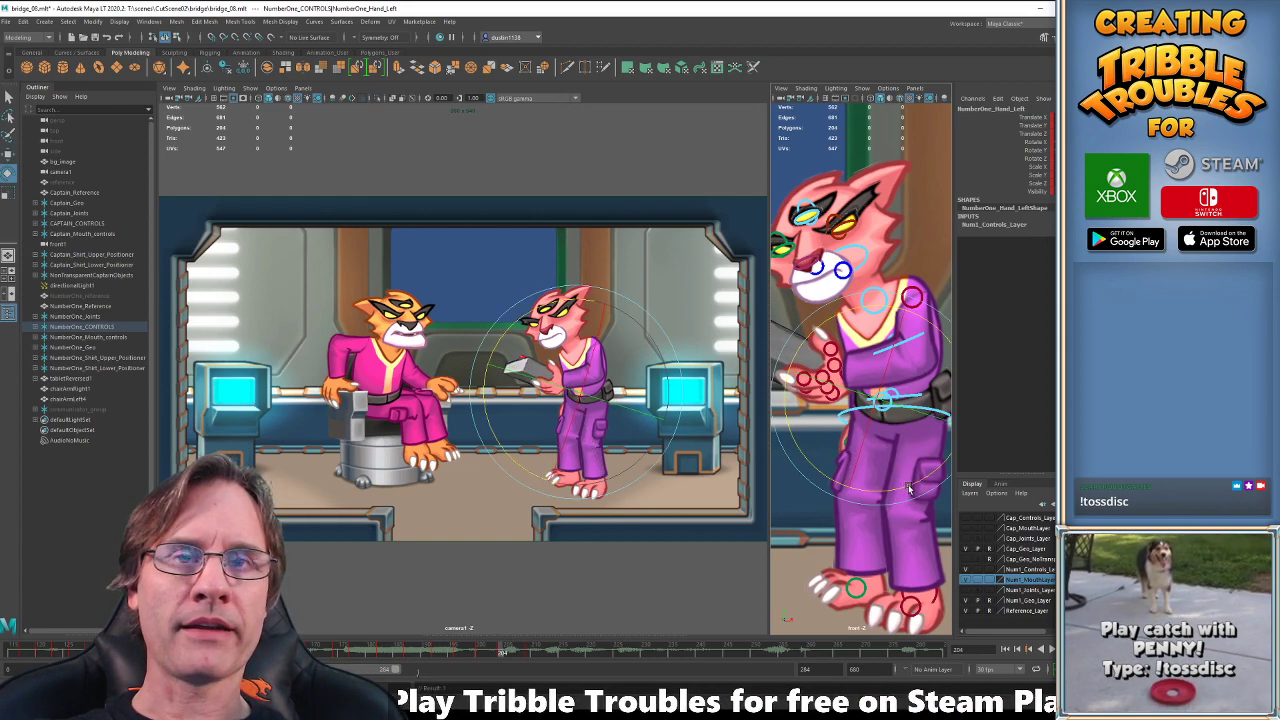
pyautogui.moveTo(500, 651); pyautogui.dragTo(531, 655)
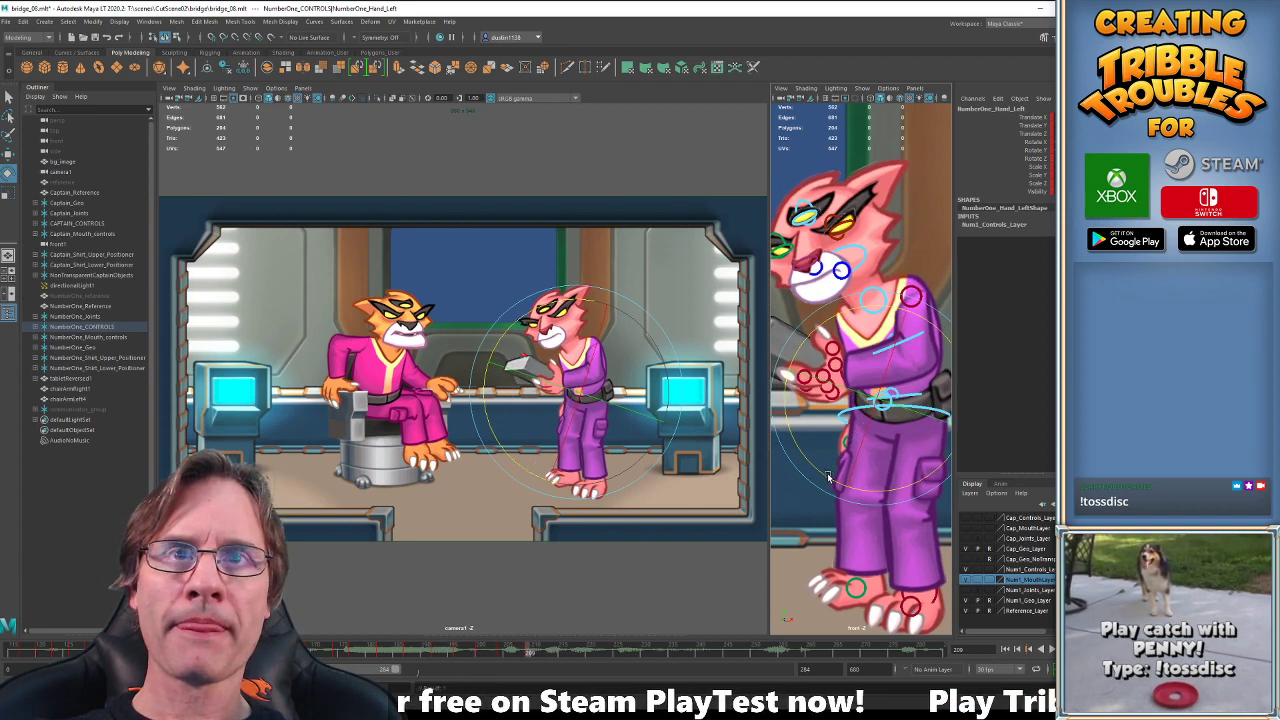
# Step back and forth between the keys around frame 209 and play back to check the left hand's motion.
pyautogui.press(',')
pyautogui.press(',')
pyautogui.press('.')
pyautogui.press('.')
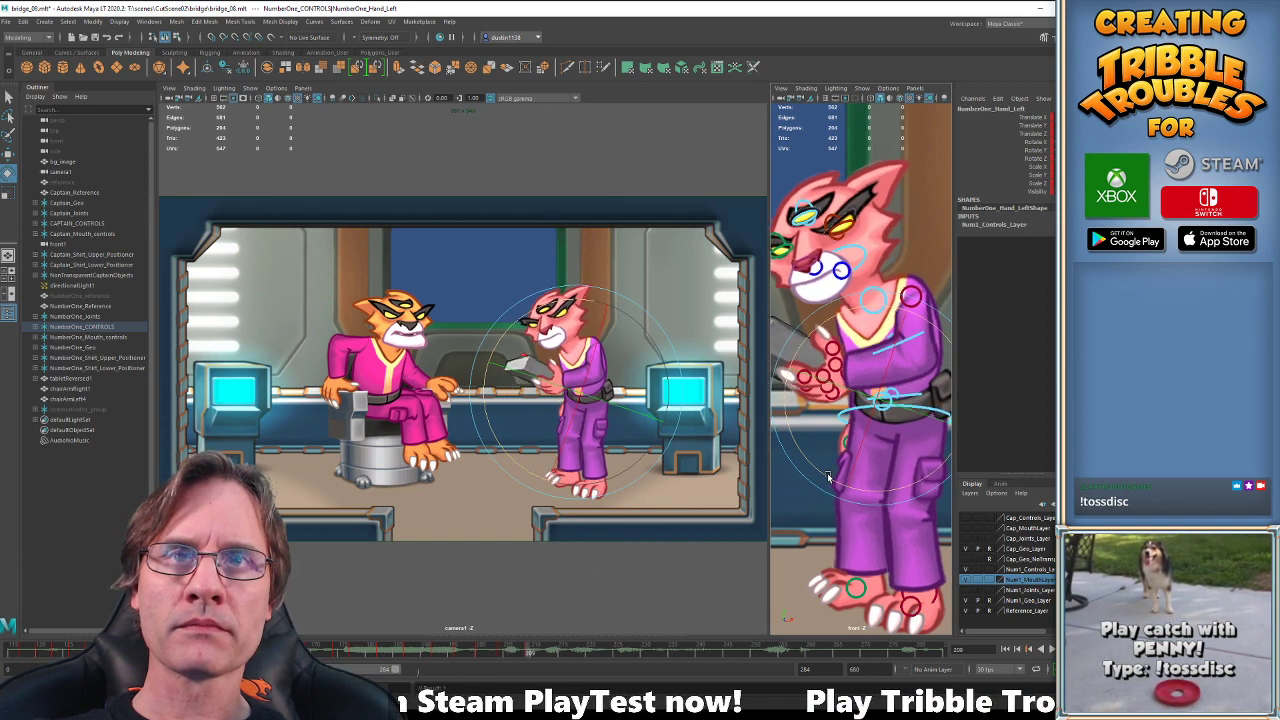
pyautogui.press(',')
pyautogui.press('.')
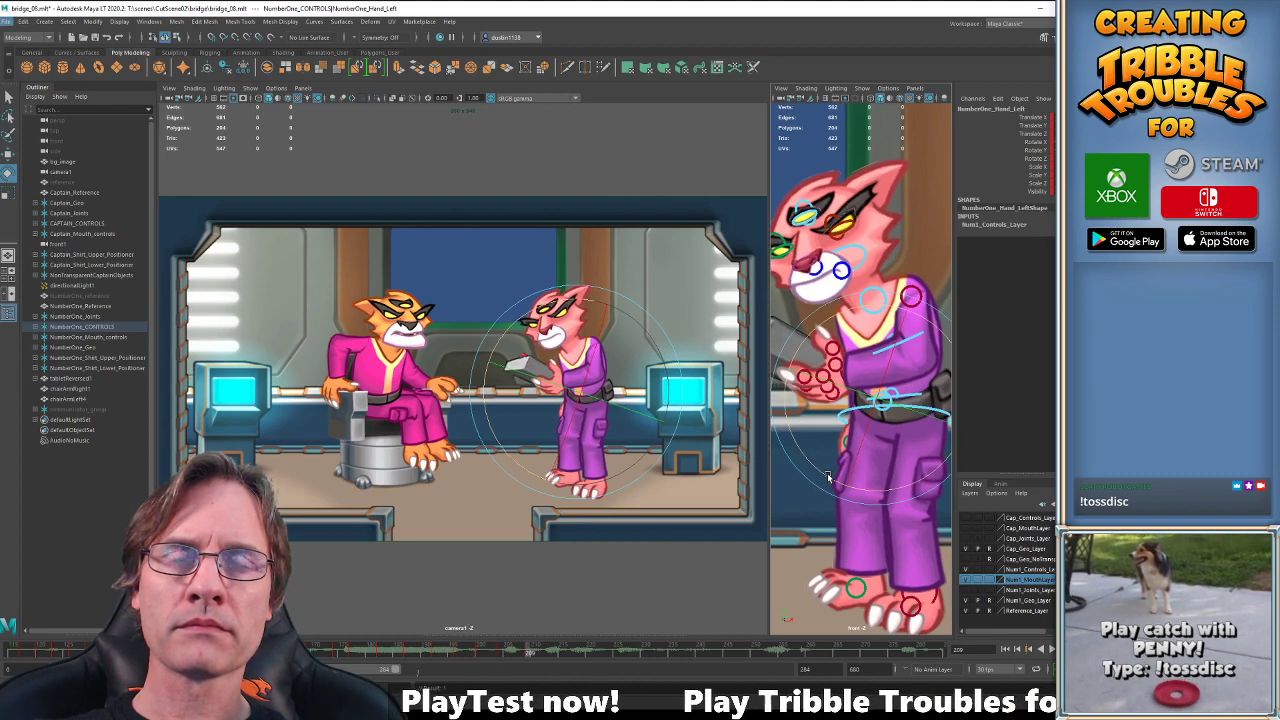
pyautogui.press('.')
pyautogui.hotkey('alt', 'v')
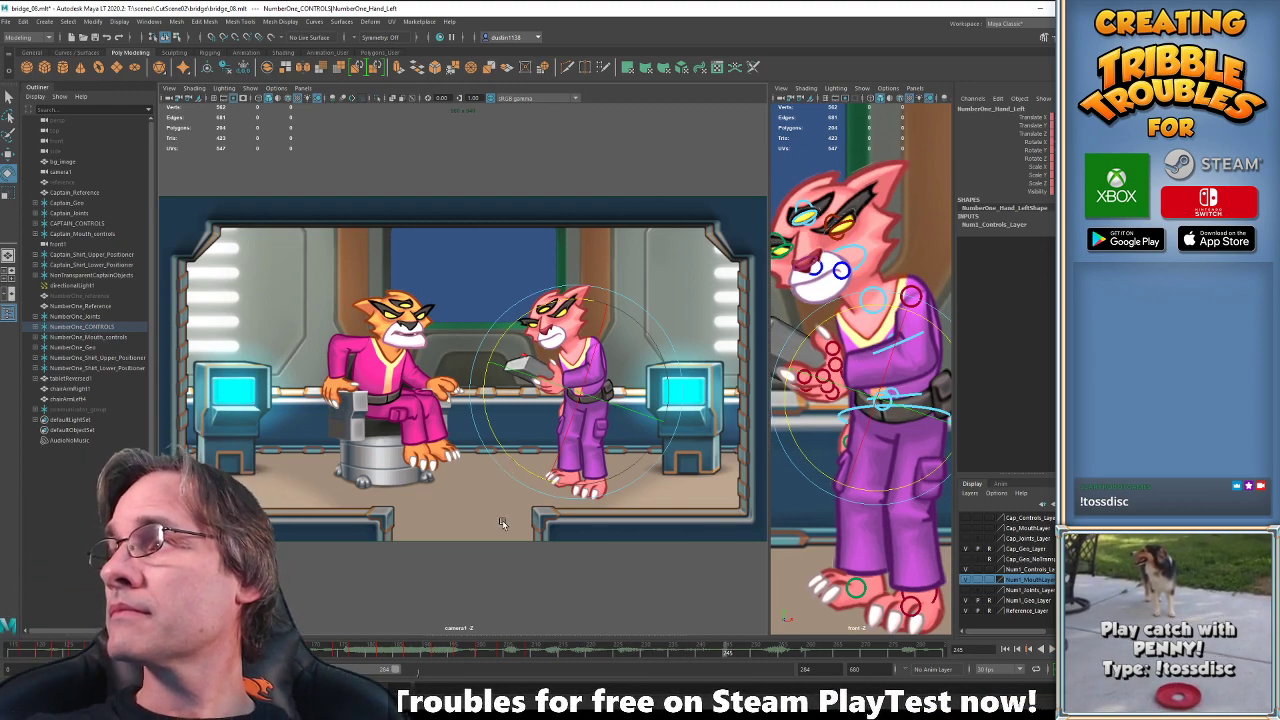
# Save the scene at frame 176 and replay Number One's turn and tablet raise from there.
pyautogui.click(355, 651)
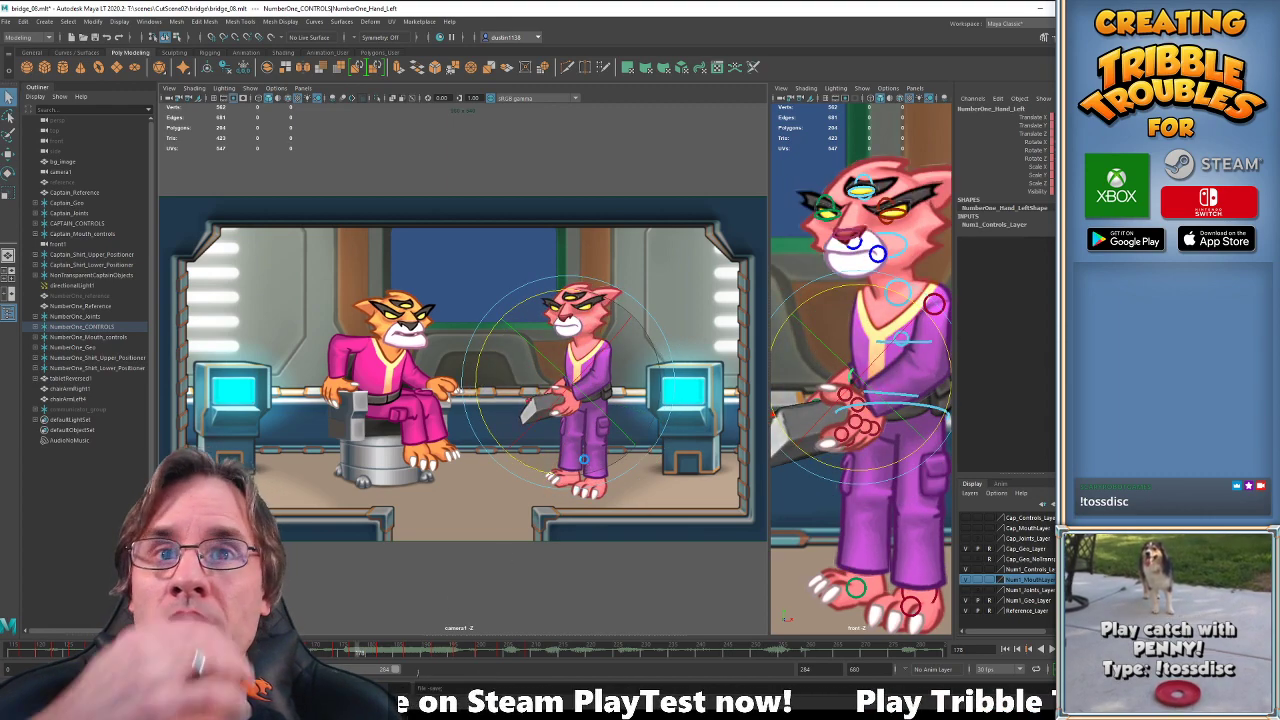
pyautogui.hotkey('ctrl', 's')
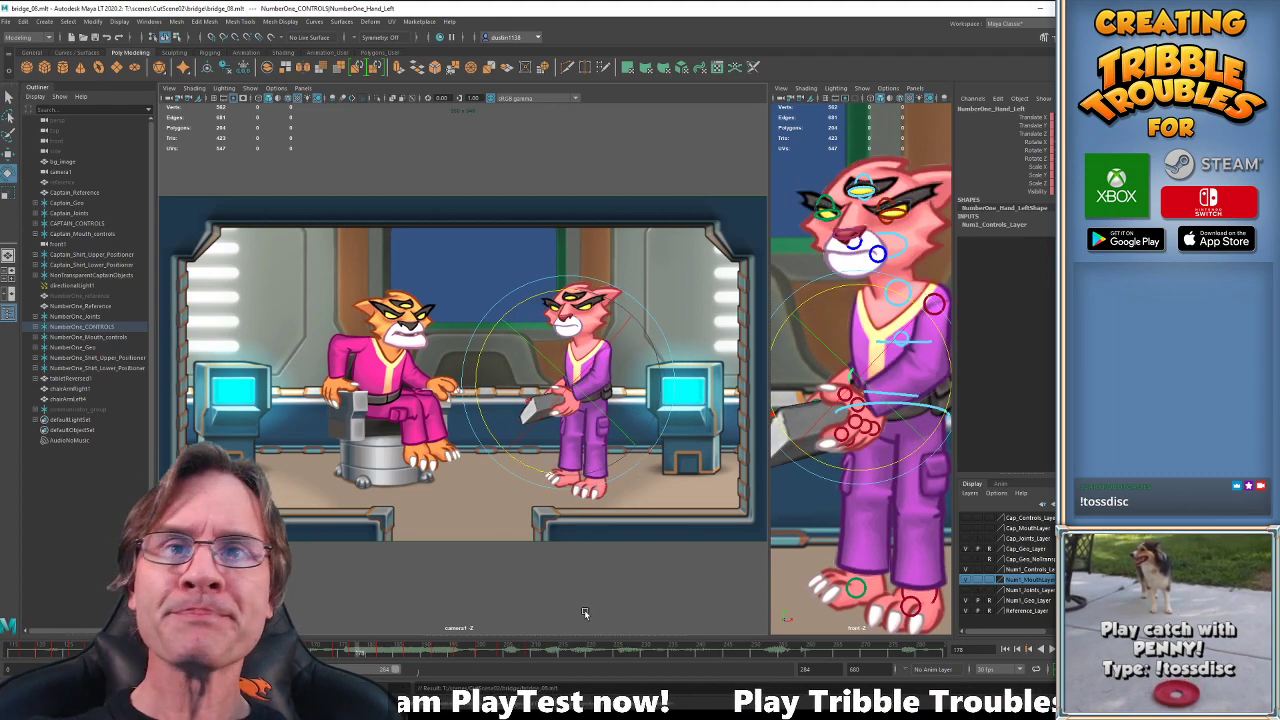
pyautogui.hotkey('alt', 'v')
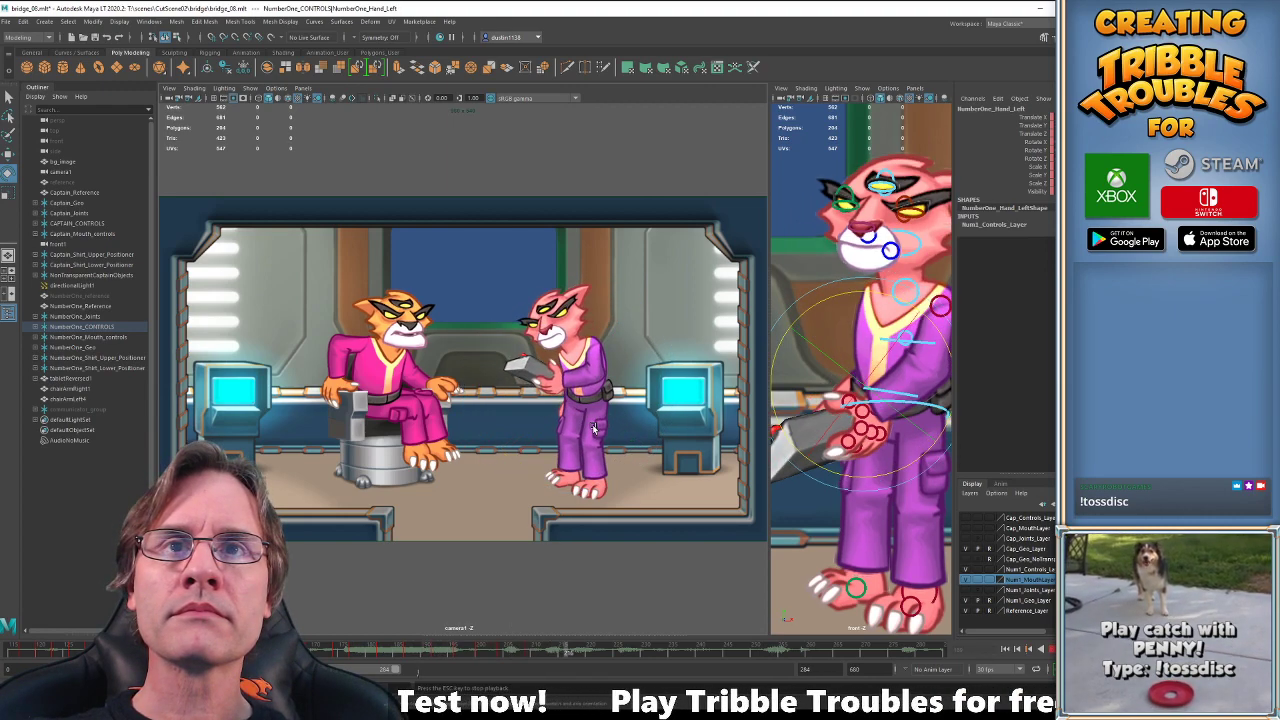
pyautogui.hotkey('alt', 'v')
# Select Number One's COG control at frame 209 and play and scrub the following frames to examine the timing after the lean.
pyautogui.moveTo(470, 648); pyautogui.dragTo(530, 648)
pyautogui.press('w')
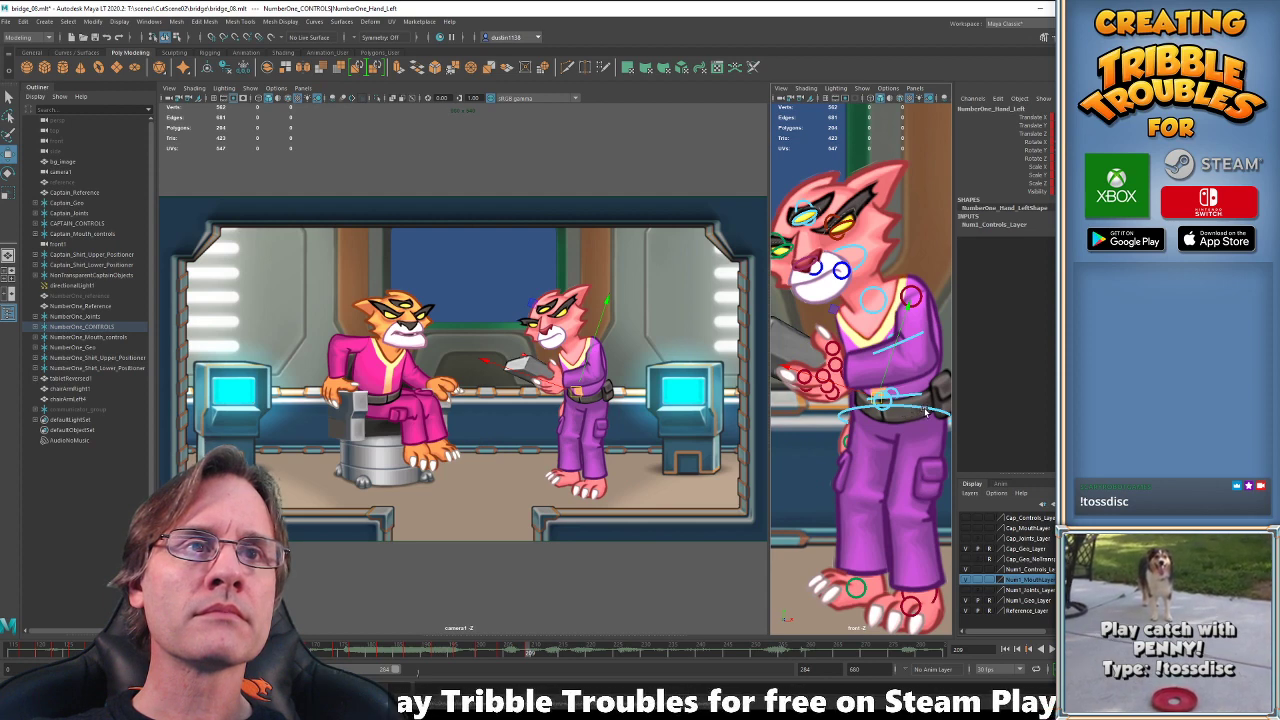
pyautogui.click(926, 411)
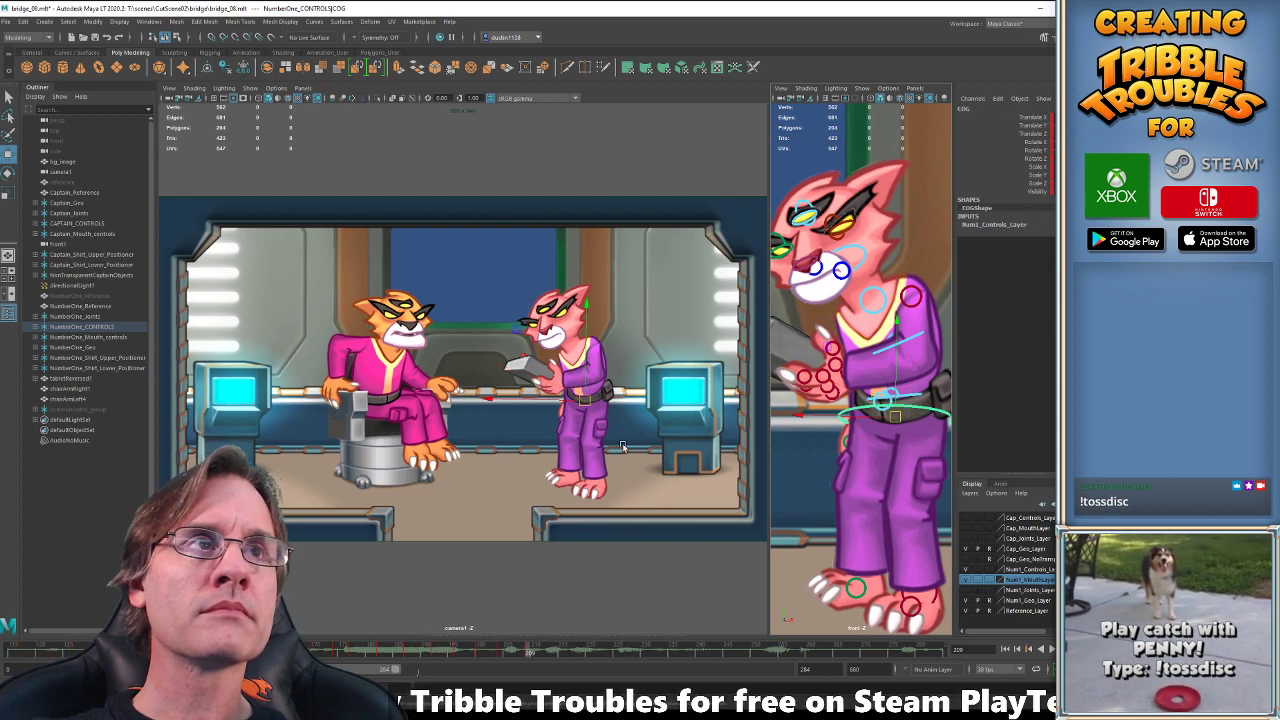
pyautogui.click(499, 654)
pyautogui.hotkey('alt', 'v')
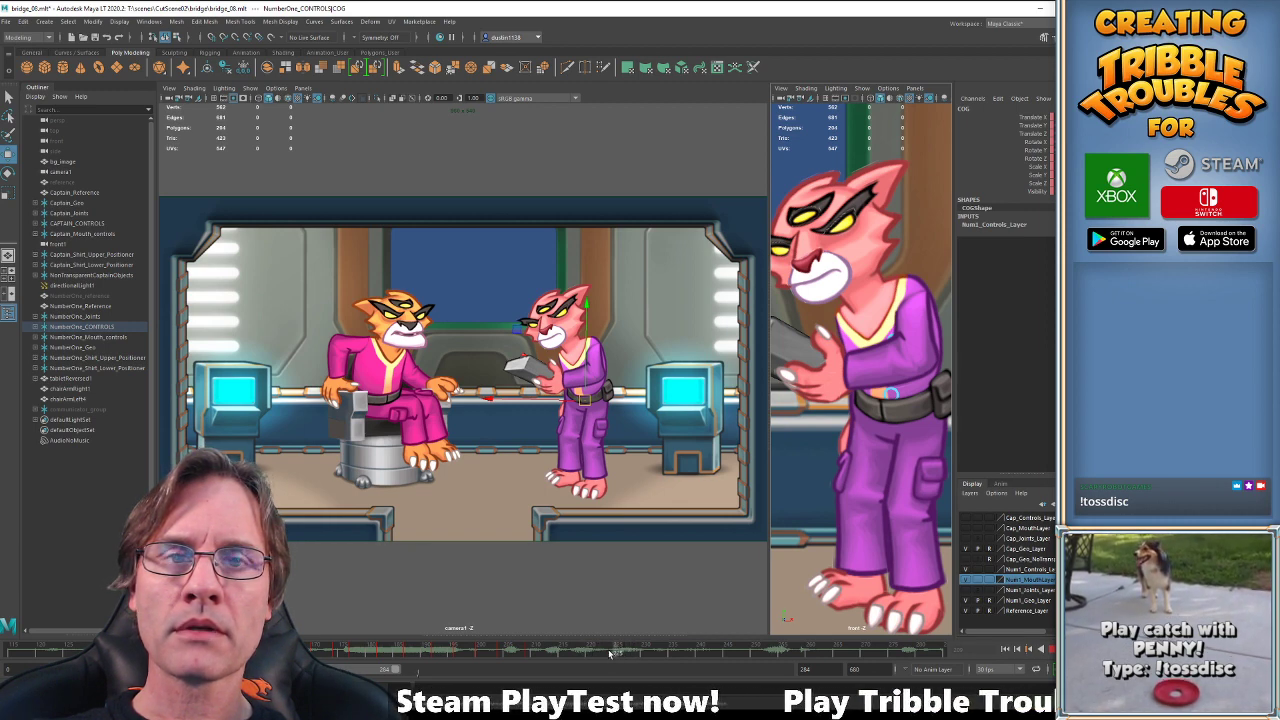
pyautogui.moveTo(610, 654); pyautogui.dragTo(526, 658)
pyautogui.click(584, 656)
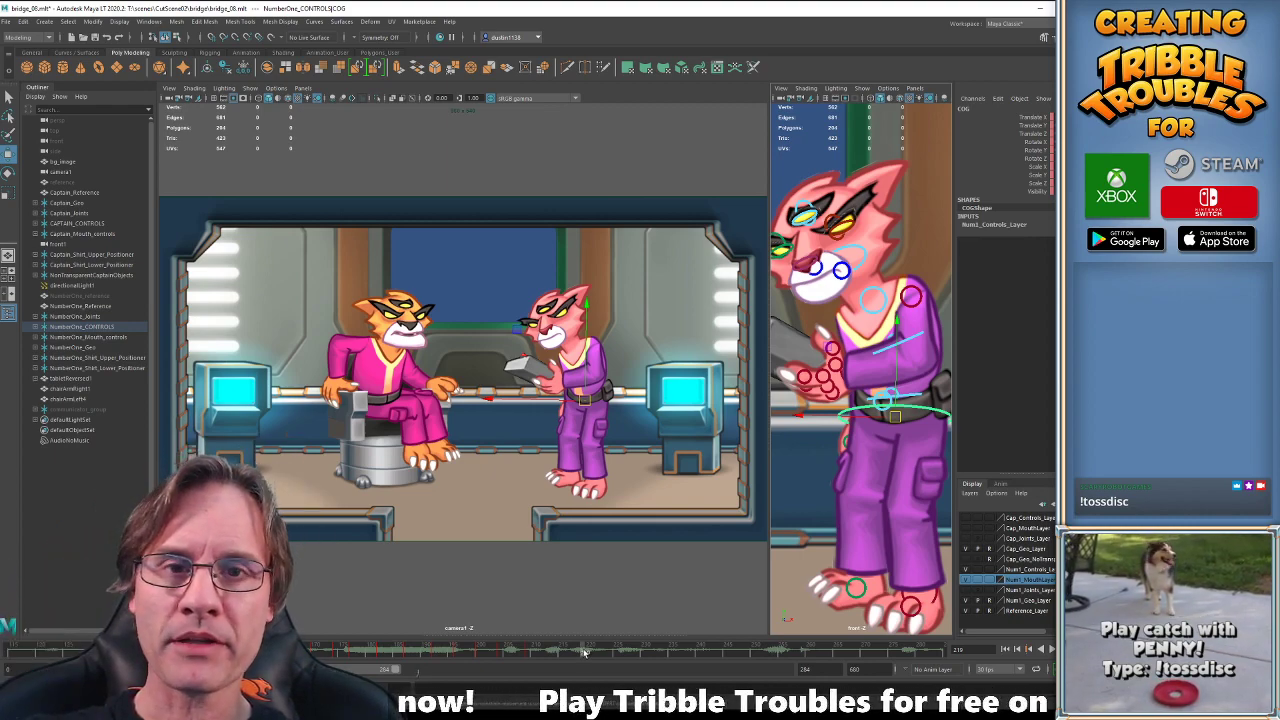
pyautogui.click(521, 656)
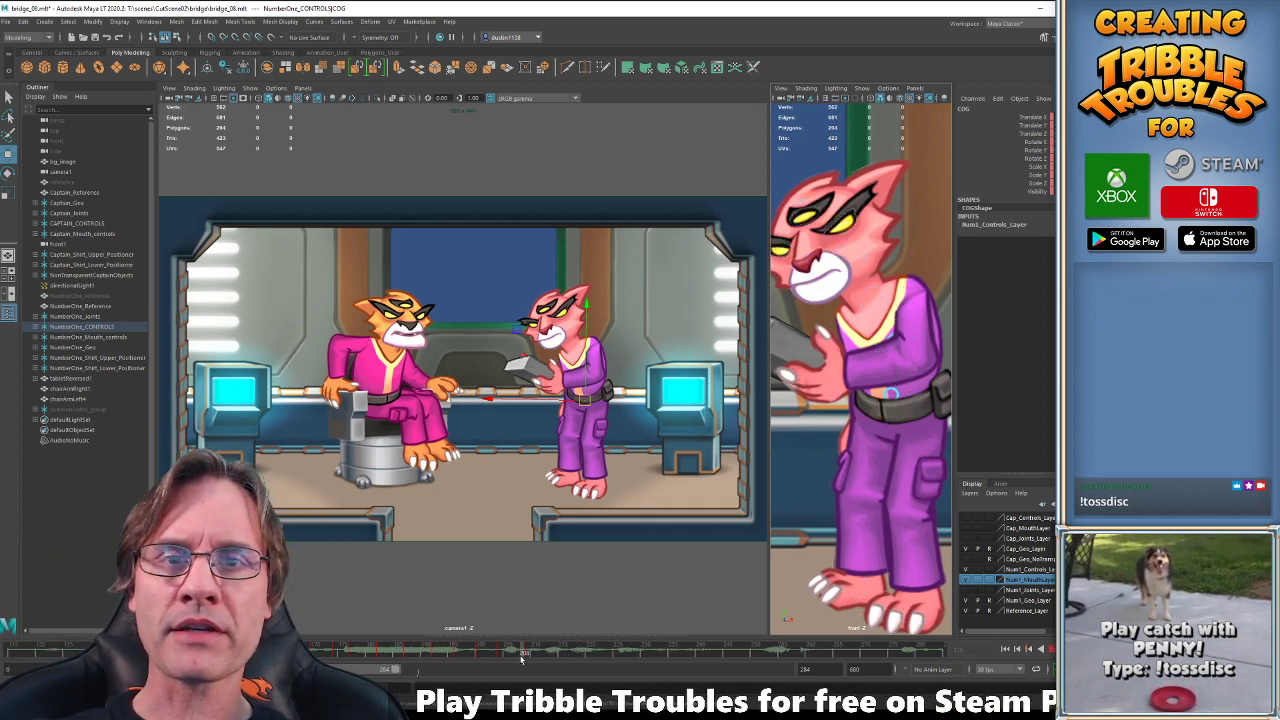
pyautogui.click(525, 657)
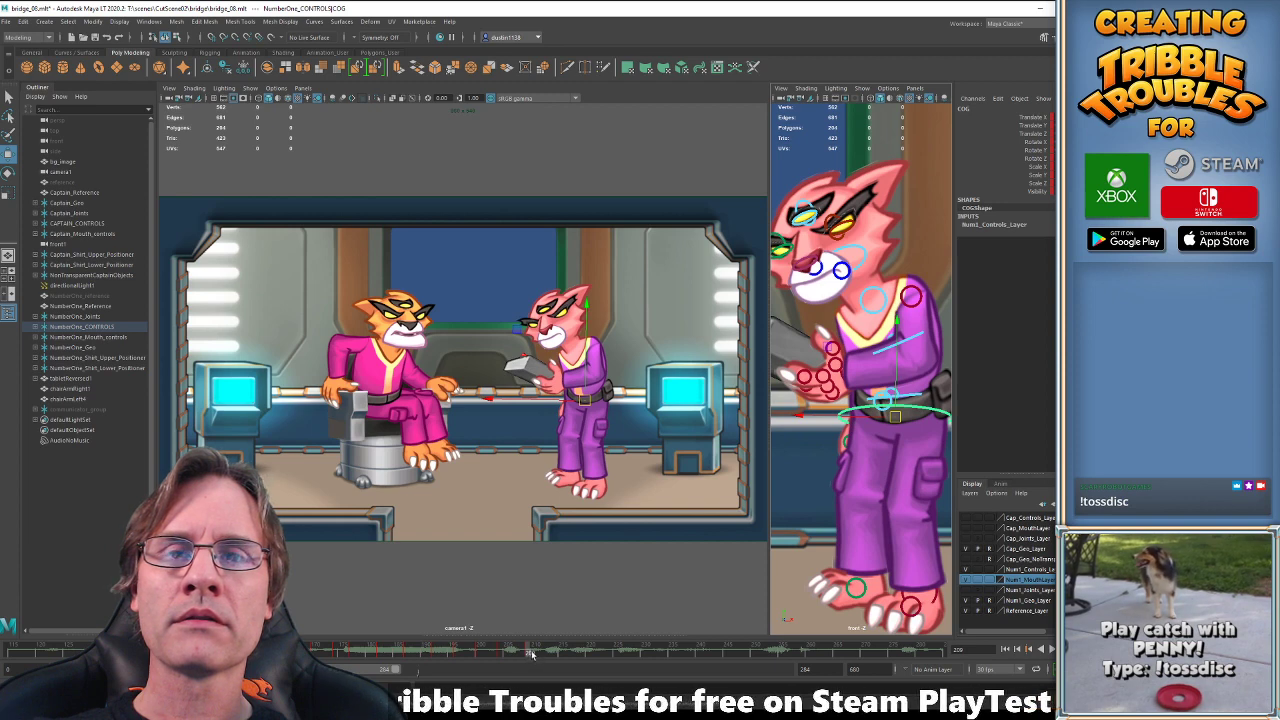
pyautogui.click(532, 654)
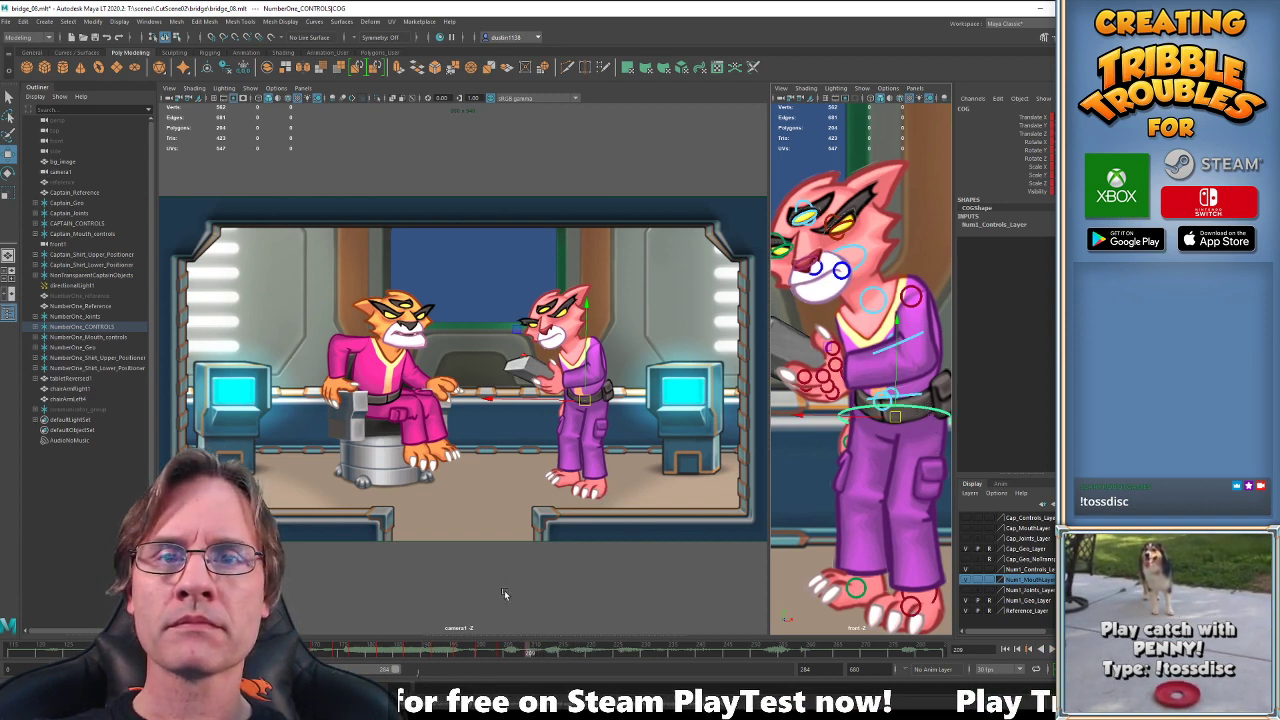
# Rotate Number One's upper spine slightly at frame 213 to add settling after the lean at frame 209.
pyautogui.click(502, 652)
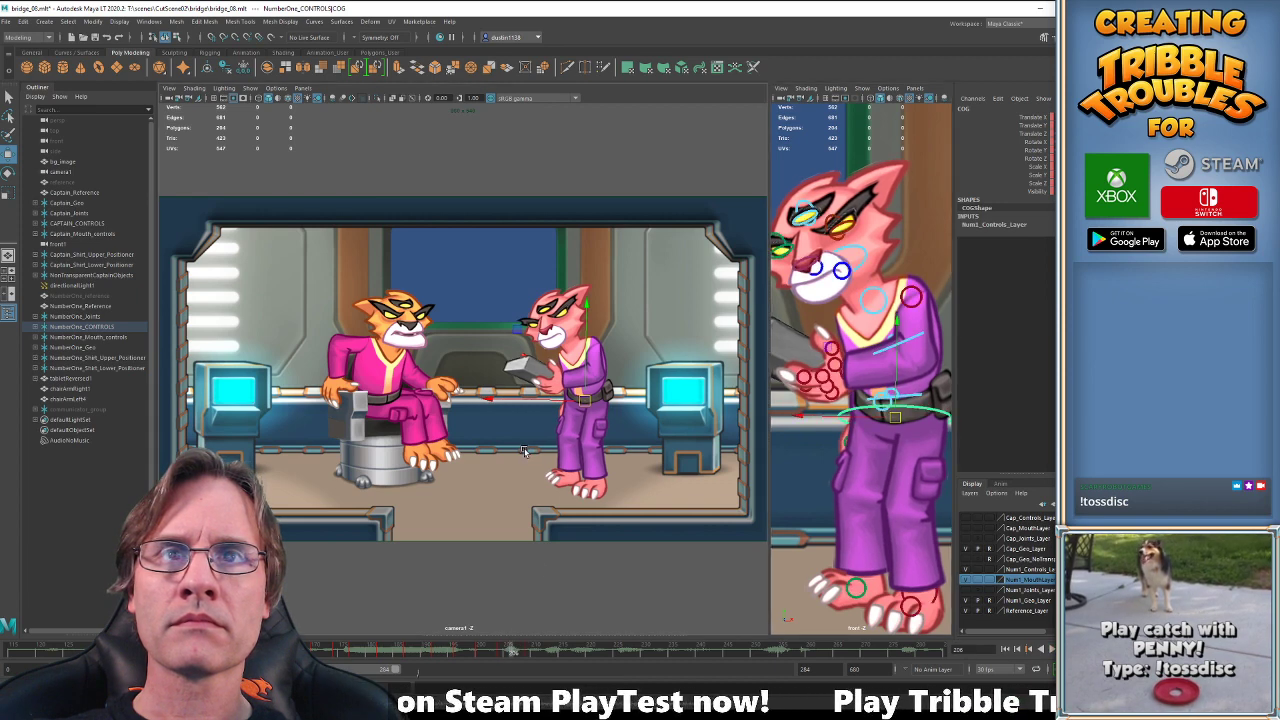
pyautogui.click(540, 655)
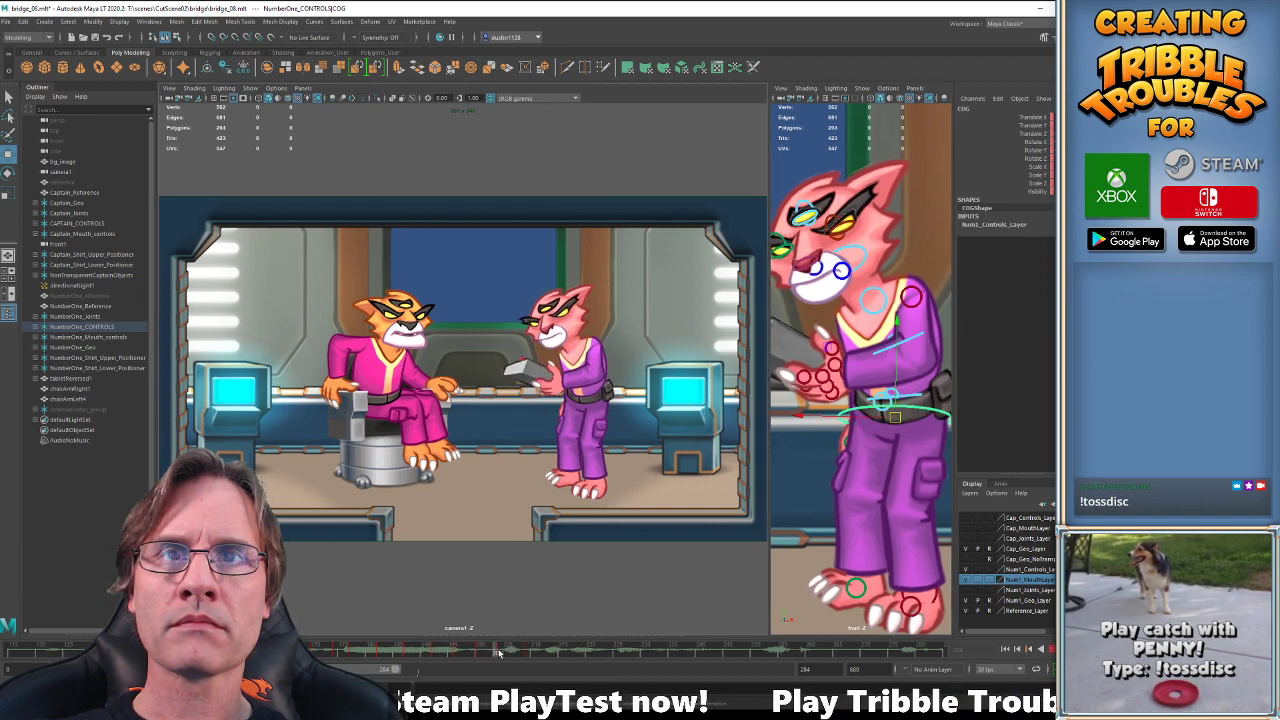
pyautogui.click(550, 657)
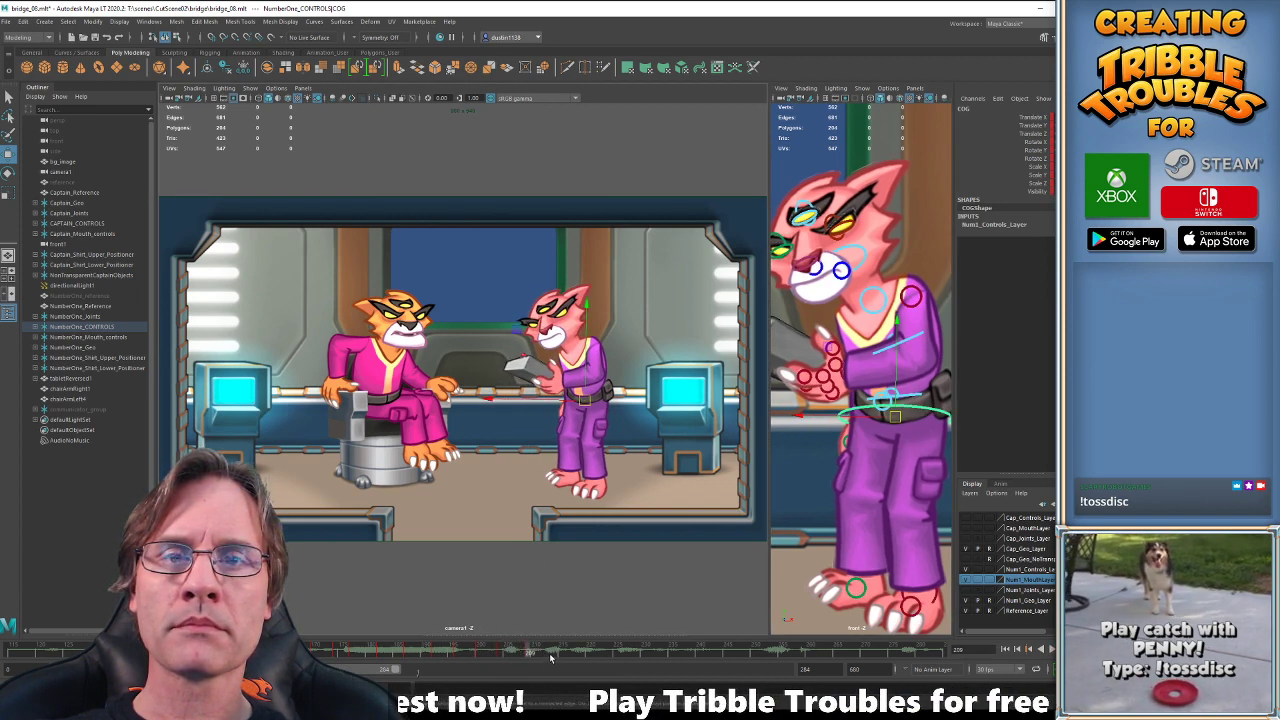
pyautogui.click(918, 341)
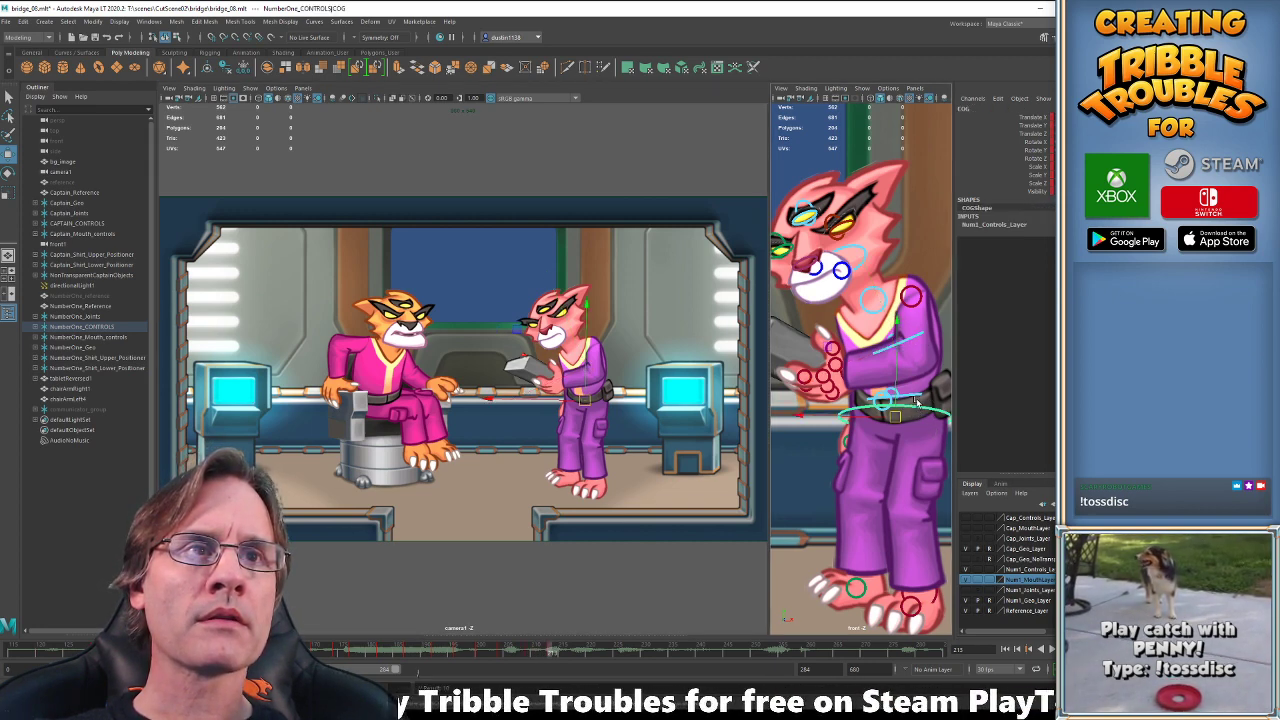
pyautogui.click(916, 404)
pyautogui.click(900, 342)
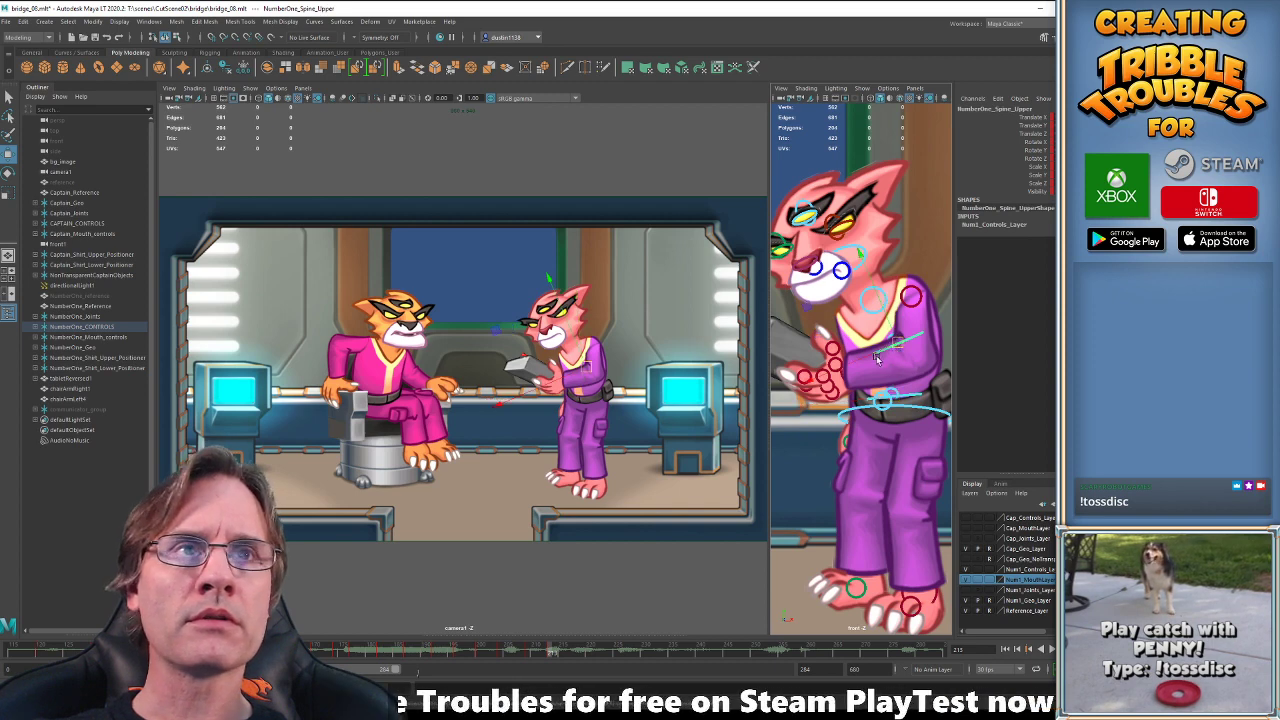
pyautogui.press('e')
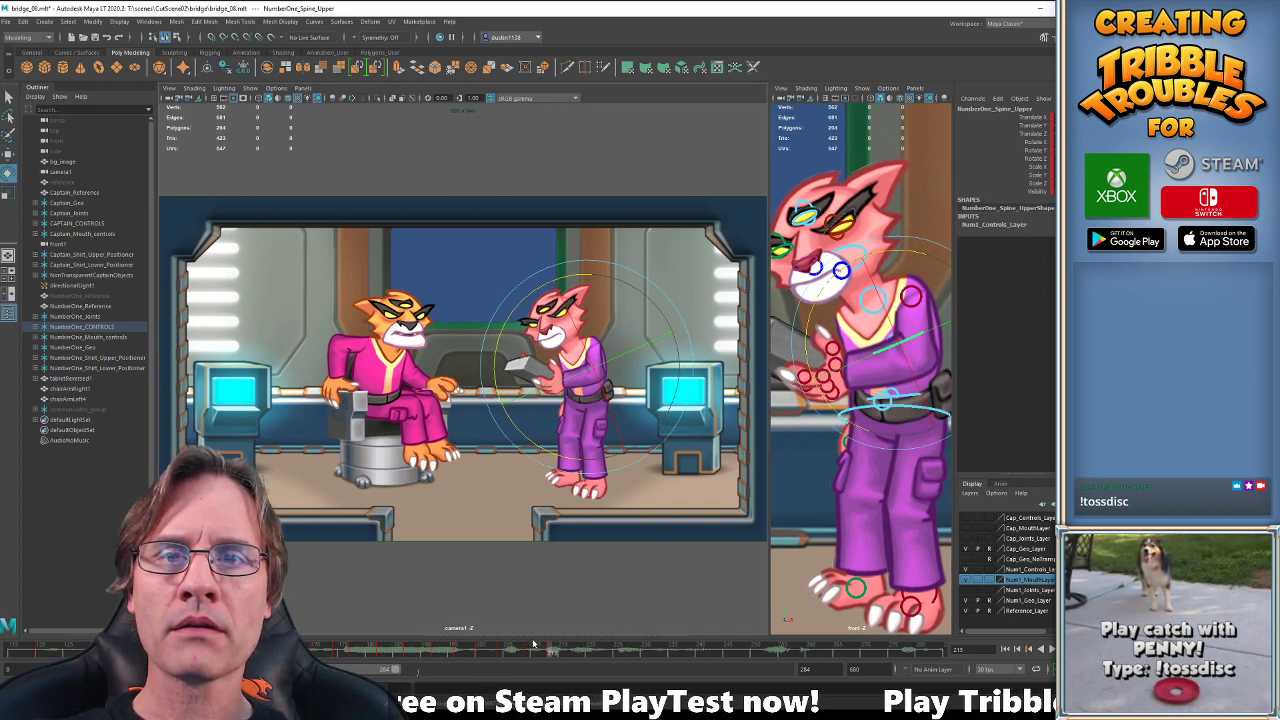
pyautogui.moveTo(530, 649)
pyautogui.mouseDown()
pyautogui.moveTo(571, 650)
pyautogui.moveTo(532, 650)
pyautogui.mouseUp()
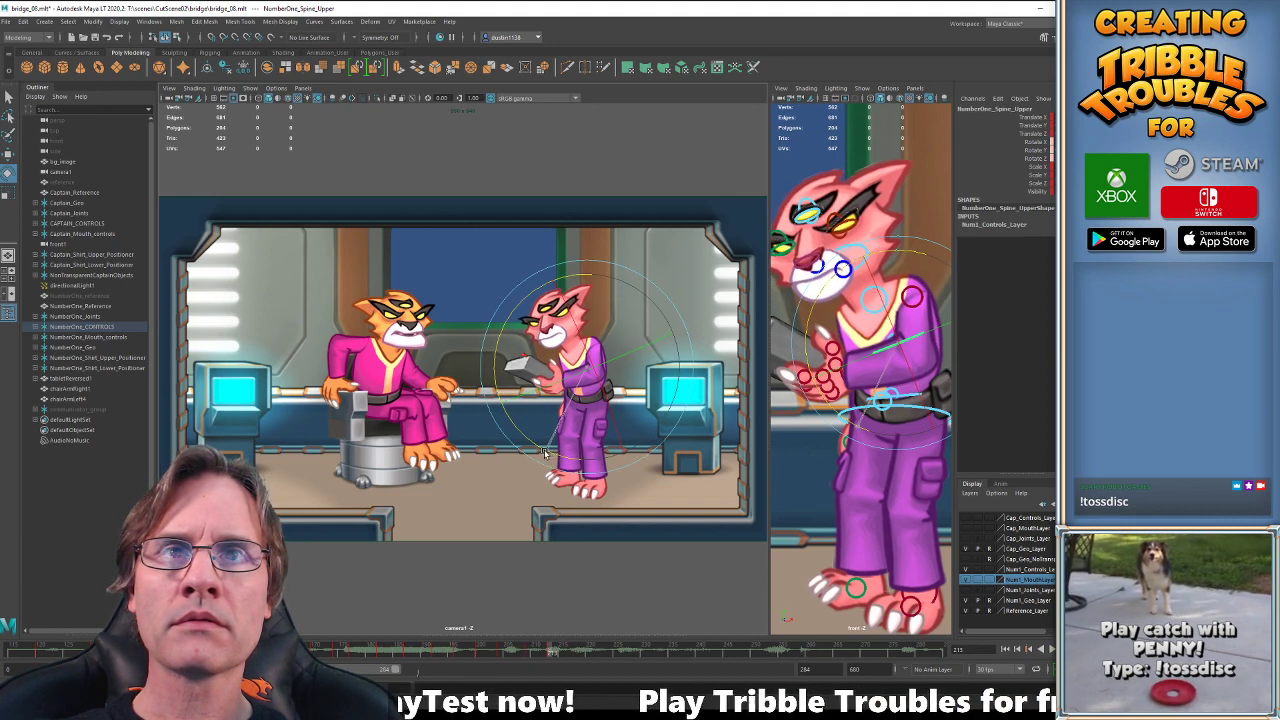
pyautogui.press('Escape')
pyautogui.press('.')
pyautogui.press('w')
pyautogui.middleClick(886, 290)
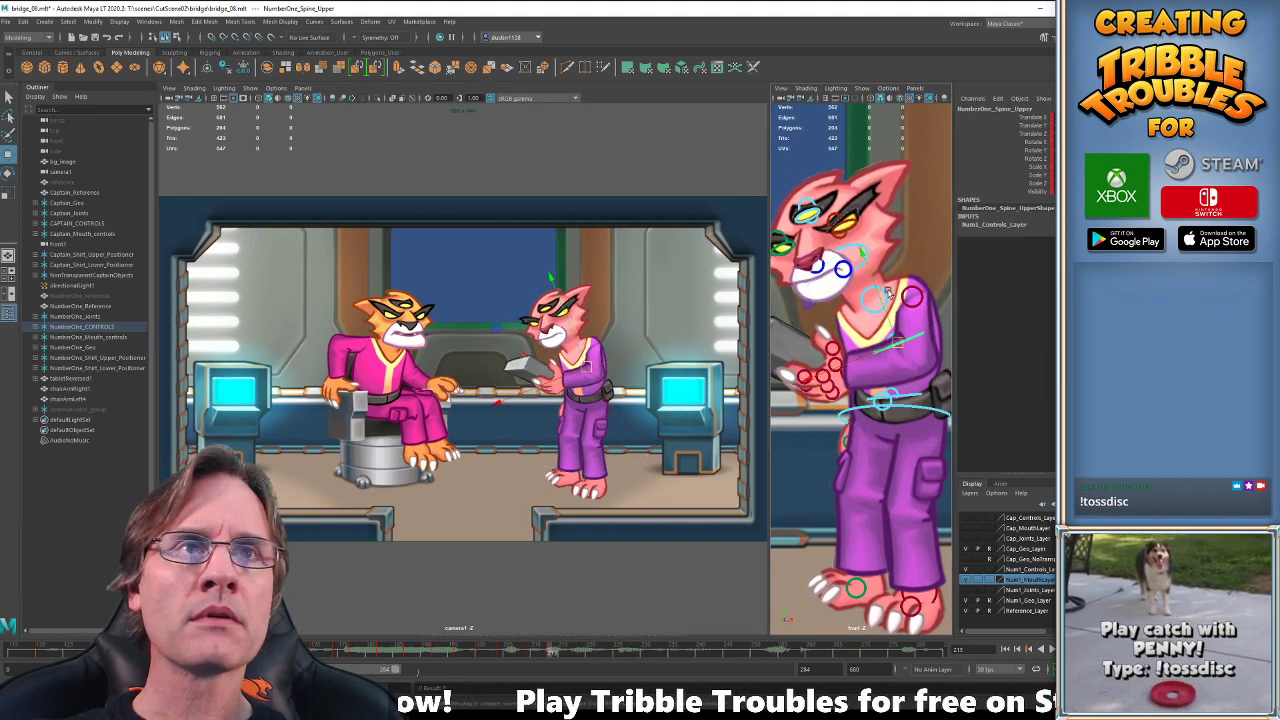
# Rotate Number One's neck slightly at frame 213, comparing it with the earlier keys from frame 196 on.
pyautogui.click(866, 303)
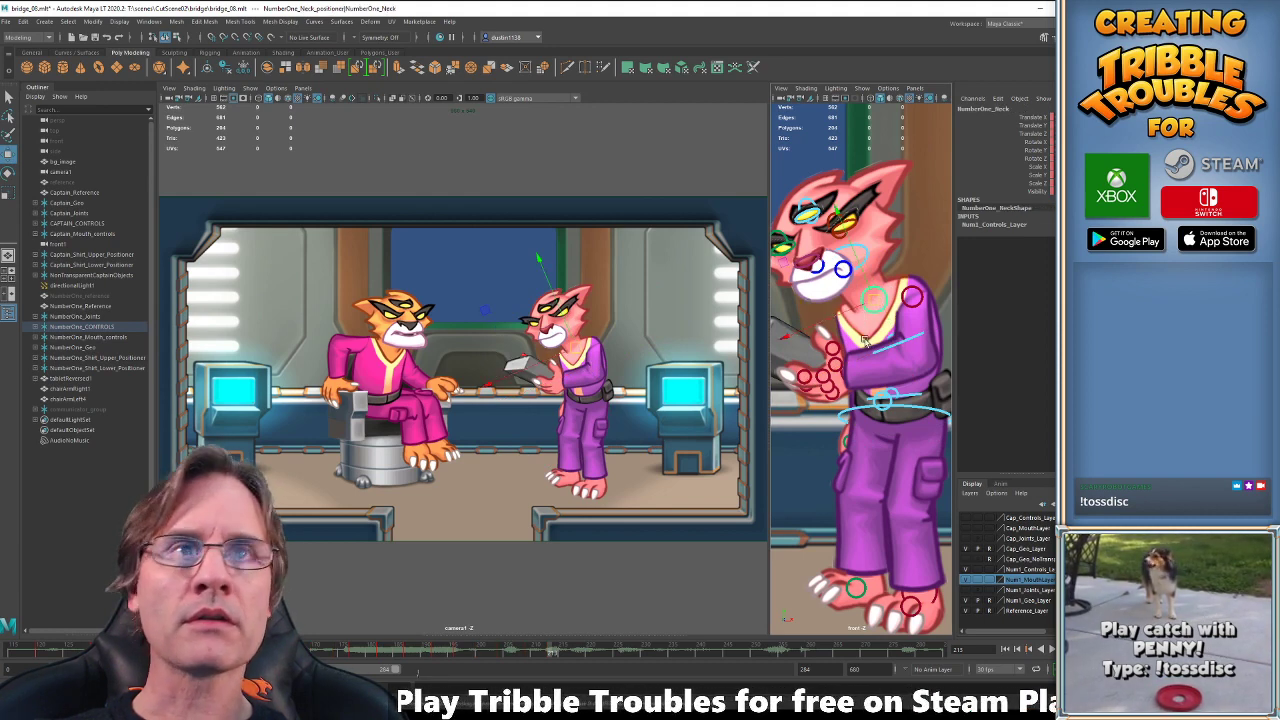
pyautogui.click(884, 348)
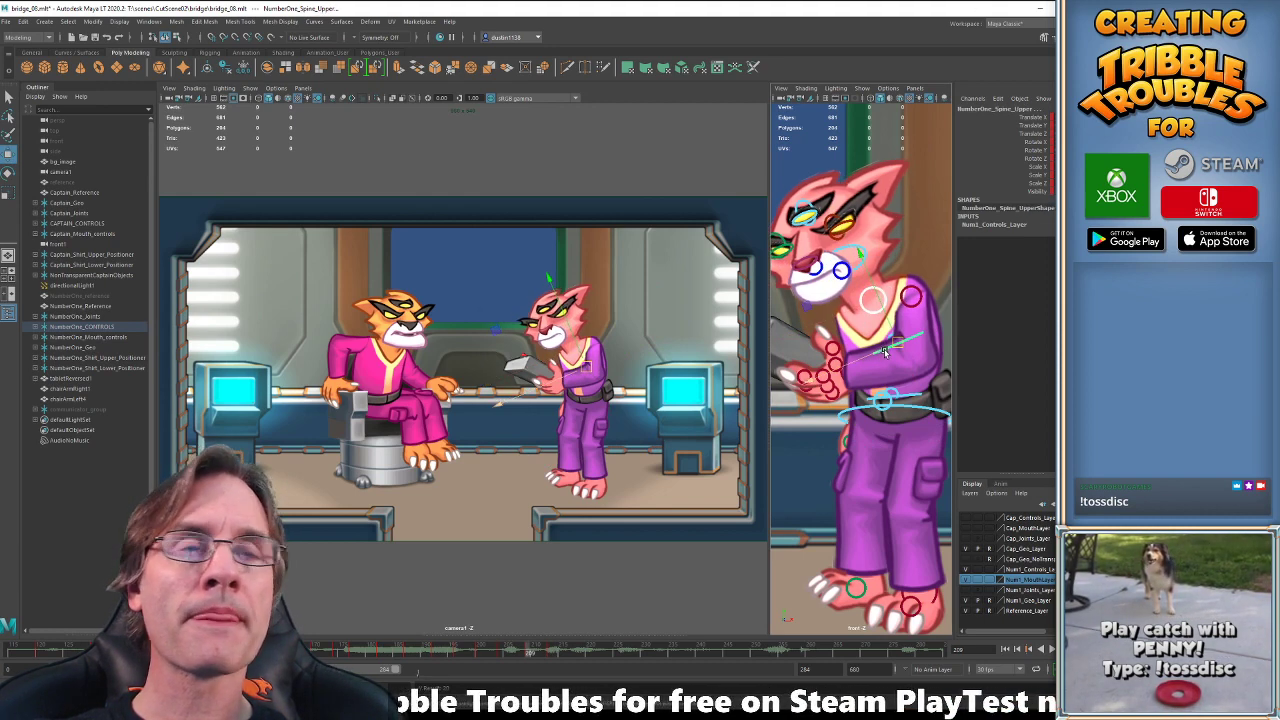
pyautogui.click(866, 310)
pyautogui.press('e')
pyautogui.hotkey('alt', ',')
pyautogui.hotkey('alt', ',')
pyautogui.hotkey('alt', ',')
pyautogui.hotkey('alt', ',')
pyautogui.hotkey('alt', ',')
pyautogui.hotkey('alt', ',')
pyautogui.hotkey('alt', '.')
pyautogui.hotkey('alt', '.')
pyautogui.hotkey('alt', '.')
pyautogui.hotkey('alt', '.')
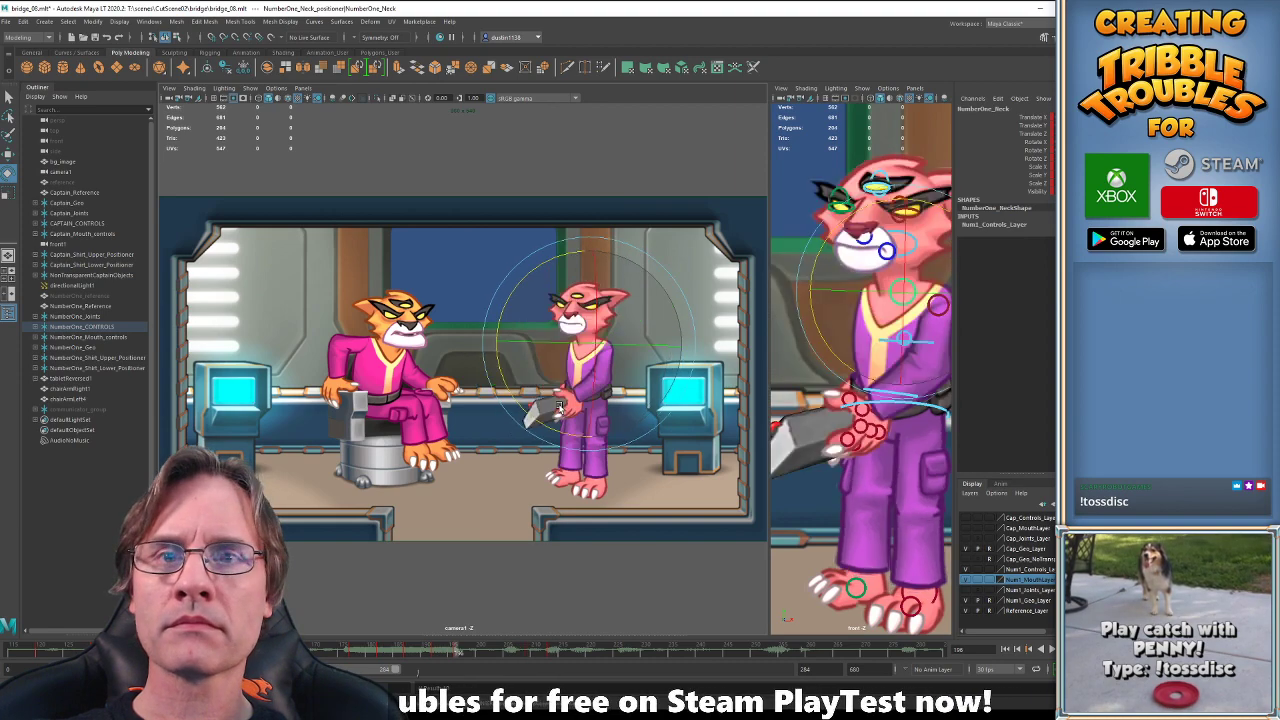
pyautogui.moveTo(535, 428); pyautogui.dragTo(538, 429)
# Step back and forth between the neck's keys around frames 209 and 213 to check its motion.
pyautogui.hotkey('alt', ',')
pyautogui.hotkey('alt', ',')
pyautogui.hotkey('alt', ',')
pyautogui.hotkey('alt', ',')
pyautogui.hotkey('alt', ',')
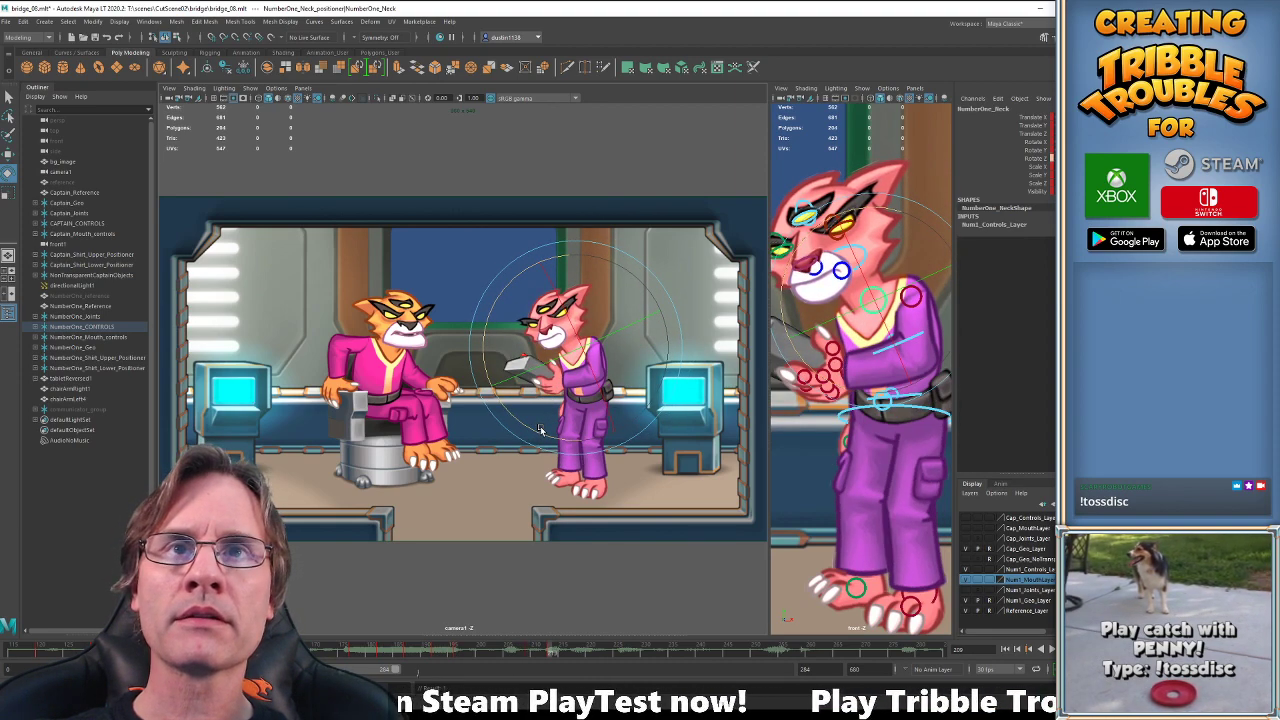
pyautogui.hotkey('alt', '.')
pyautogui.hotkey('alt', '.')
pyautogui.hotkey('alt', '.')
pyautogui.hotkey('alt', '.')
pyautogui.hotkey('alt', '.')
pyautogui.press('w')
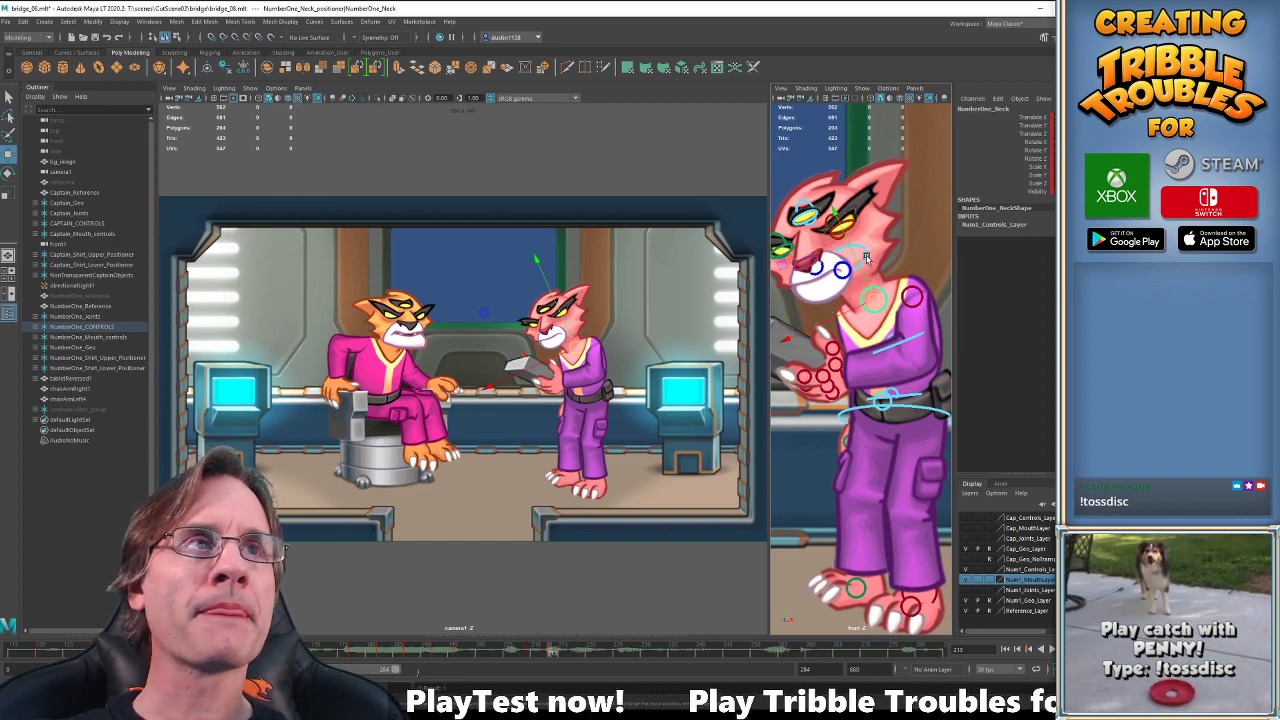
# Rotate Number One's head slightly at frame 213 to follow the spine and neck.
pyautogui.click(866, 257)
pyautogui.keyDown('shift'); pyautogui.click(898, 343); pyautogui.keyUp('shift')
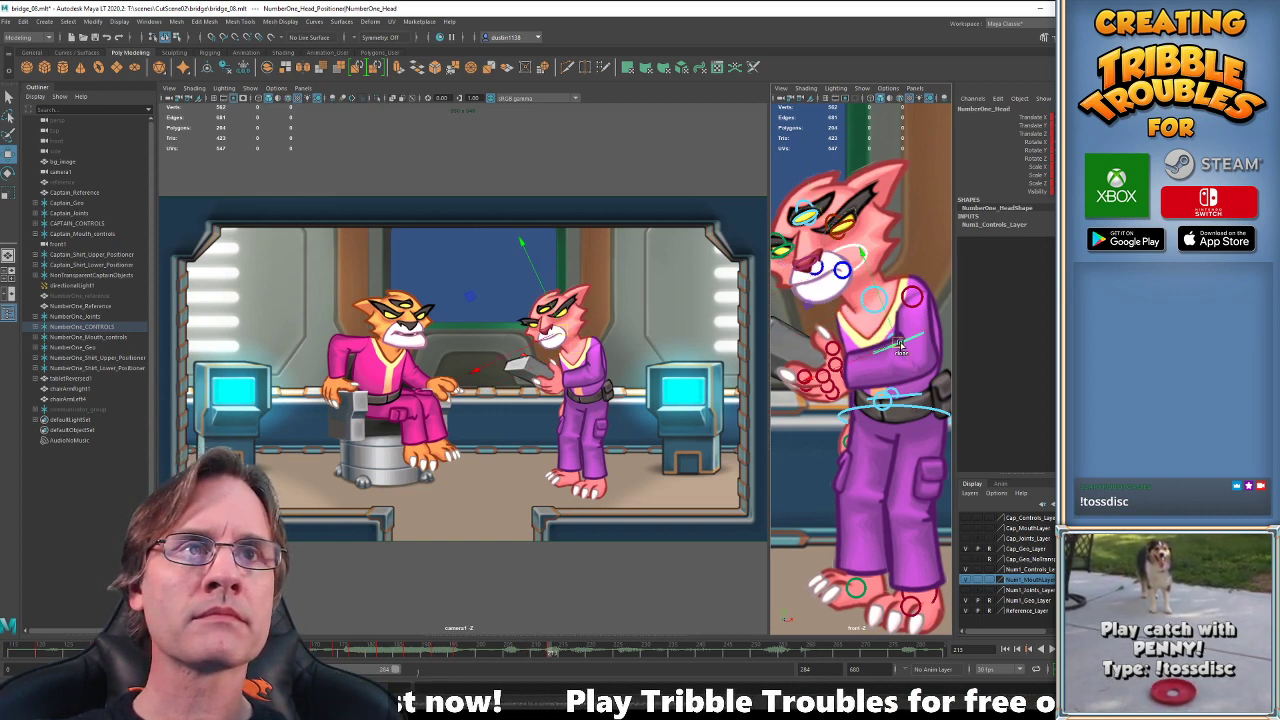
pyautogui.click(900, 345)
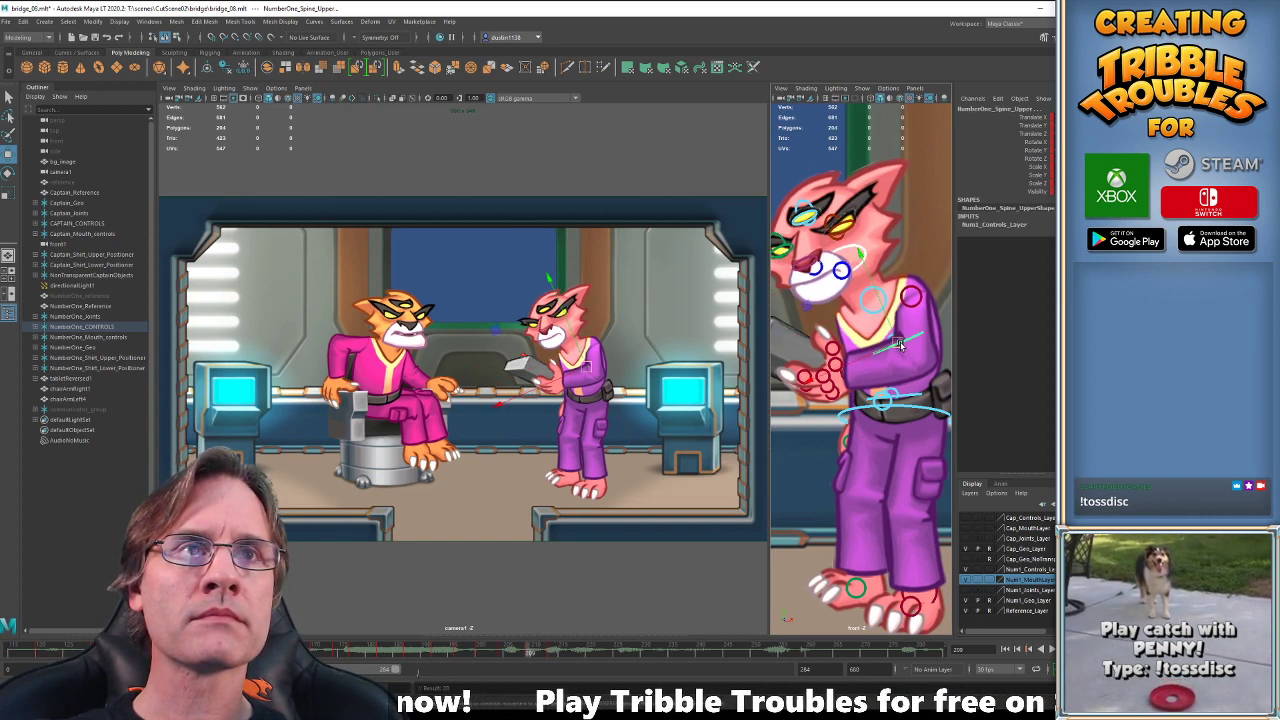
pyautogui.click(848, 245)
pyautogui.press('e')
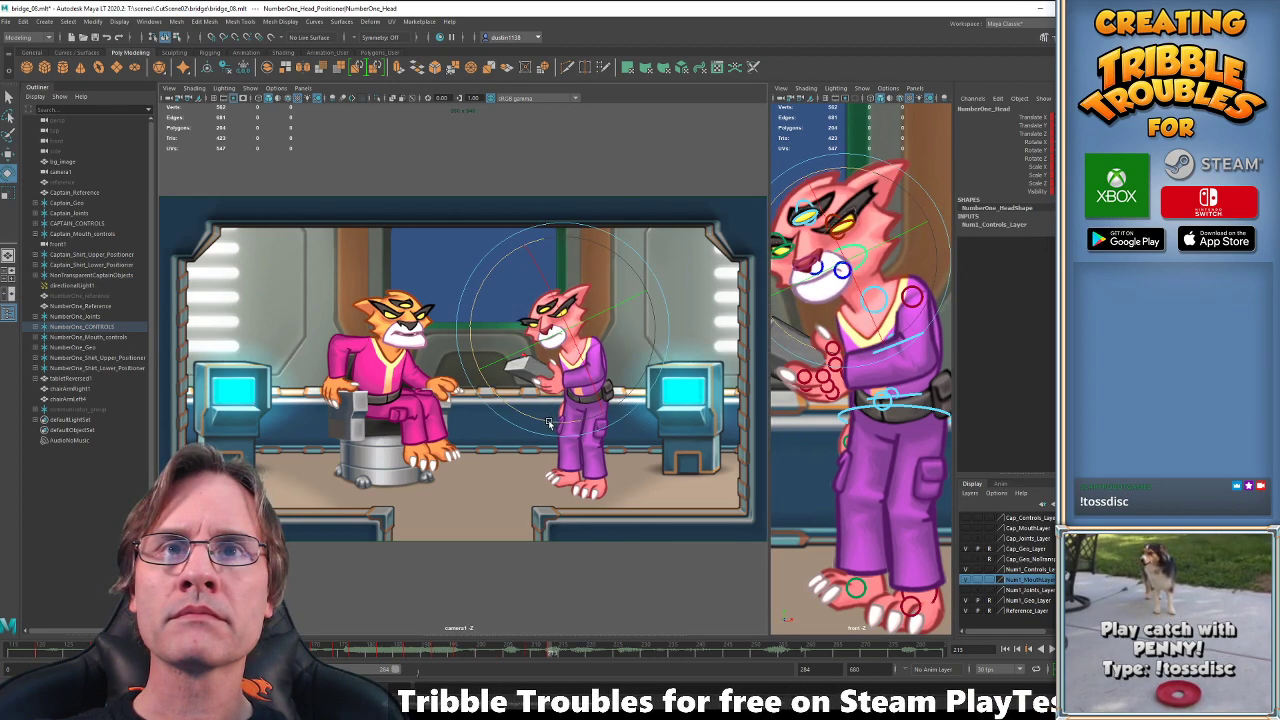
pyautogui.moveTo(548, 423)
pyautogui.mouseDown()
pyautogui.moveTo(535, 405)
pyautogui.moveTo(560, 432)
pyautogui.moveTo(551, 426)
pyautogui.mouseUp()
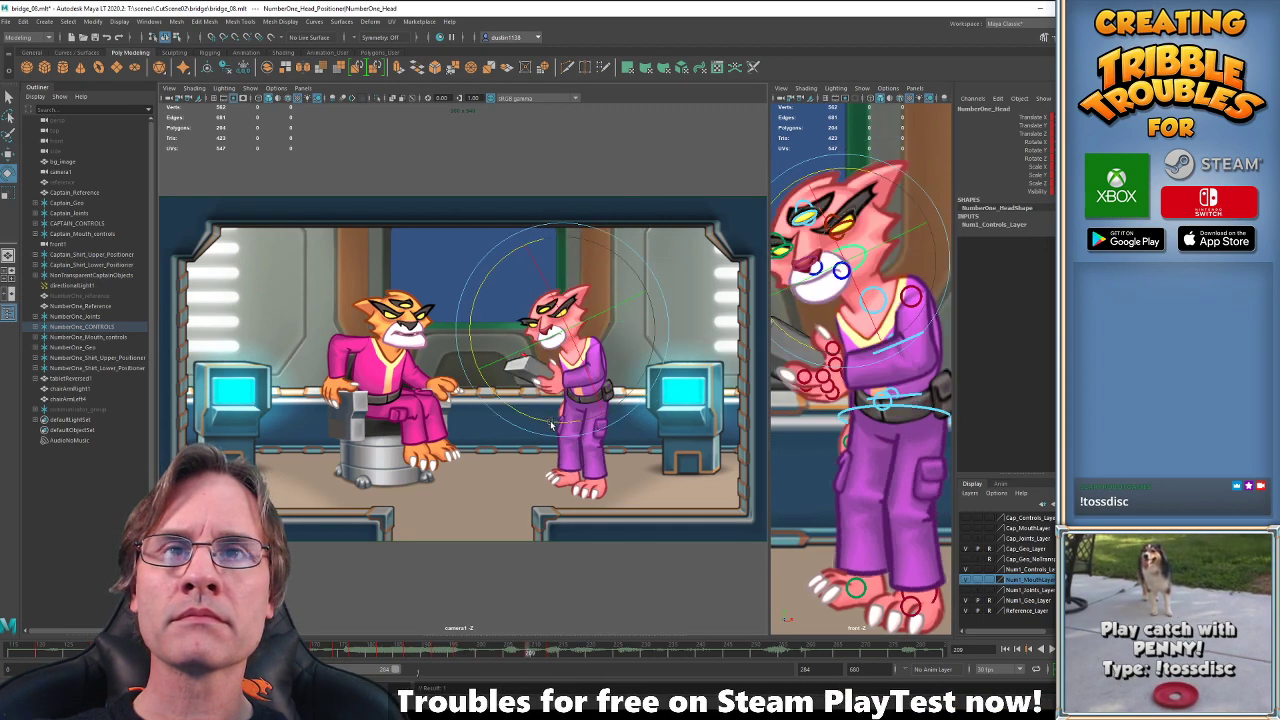
# Play the animation from around frame 196 to examine how the upper body settles into the lean.
pyautogui.click(461, 651)
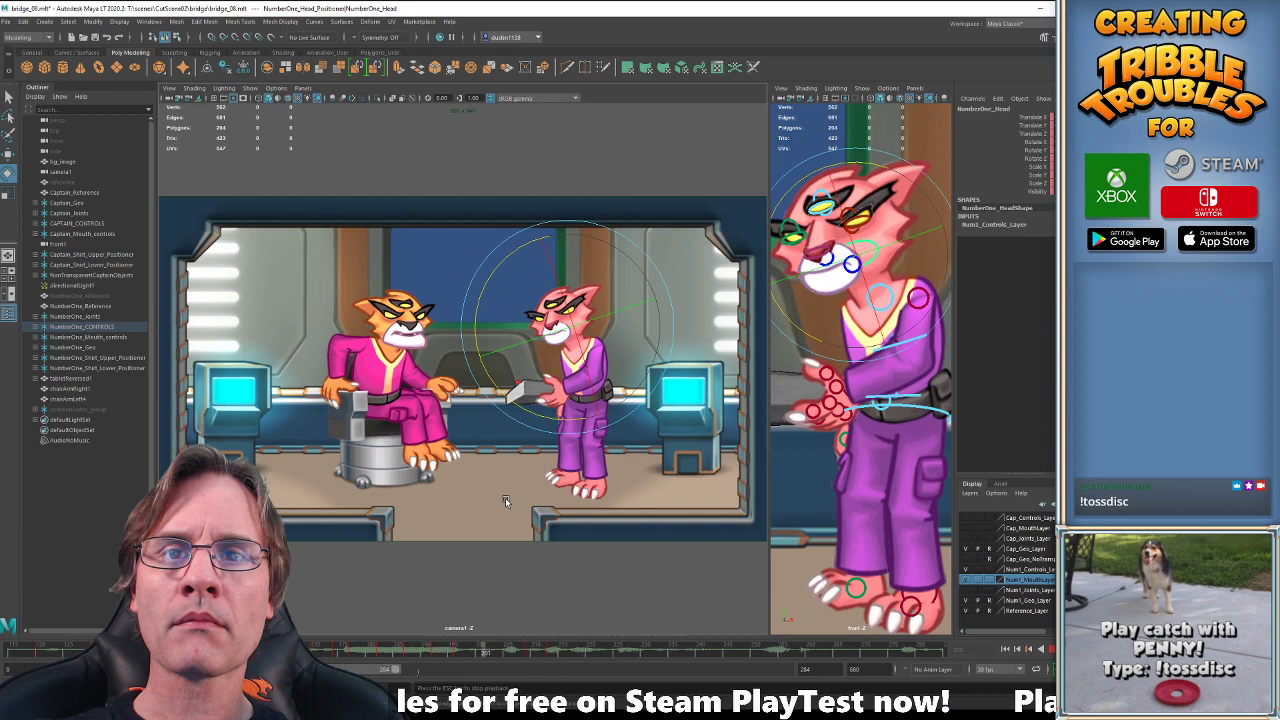
pyautogui.hotkey('alt', 'v')
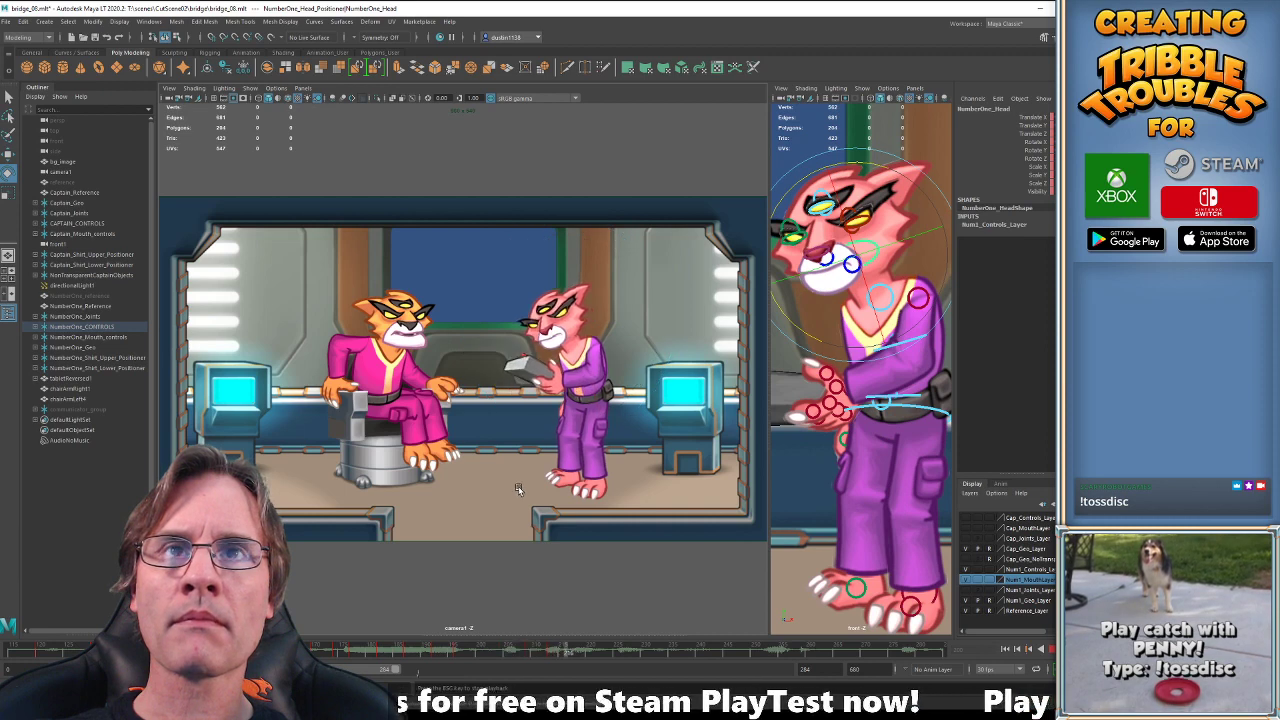
pyautogui.hotkey('alt', 'v')
# Set Number One's settled pose at frame 217 across the COG, spine, neck and head controls.
pyautogui.moveTo(521, 655); pyautogui.dragTo(557, 652)
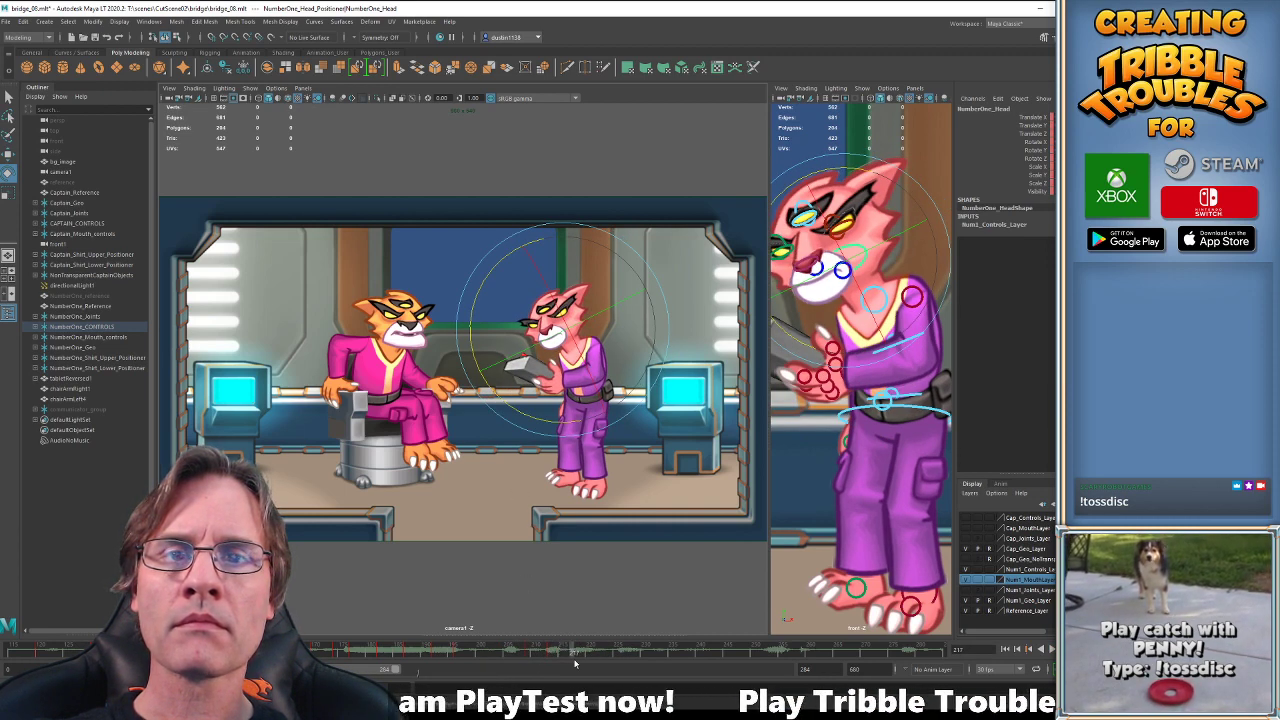
pyautogui.click(924, 410)
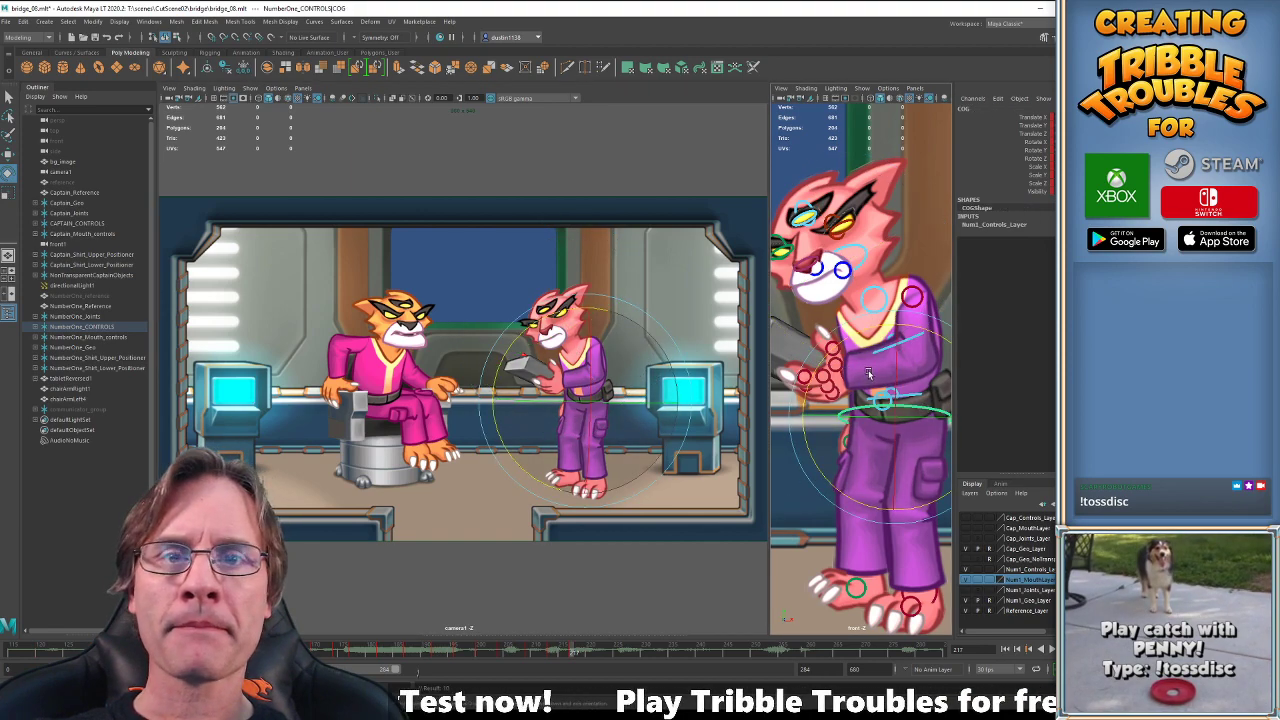
pyautogui.press('w')
pyautogui.click(905, 345)
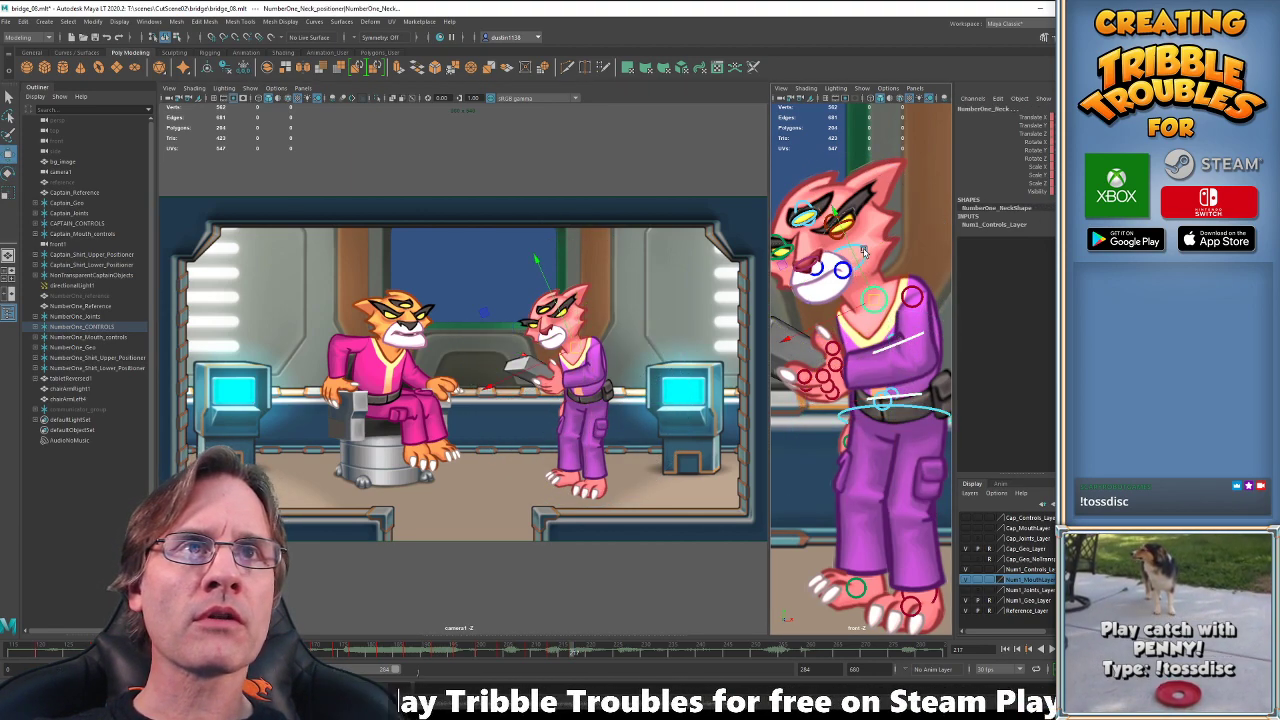
pyautogui.click(874, 300)
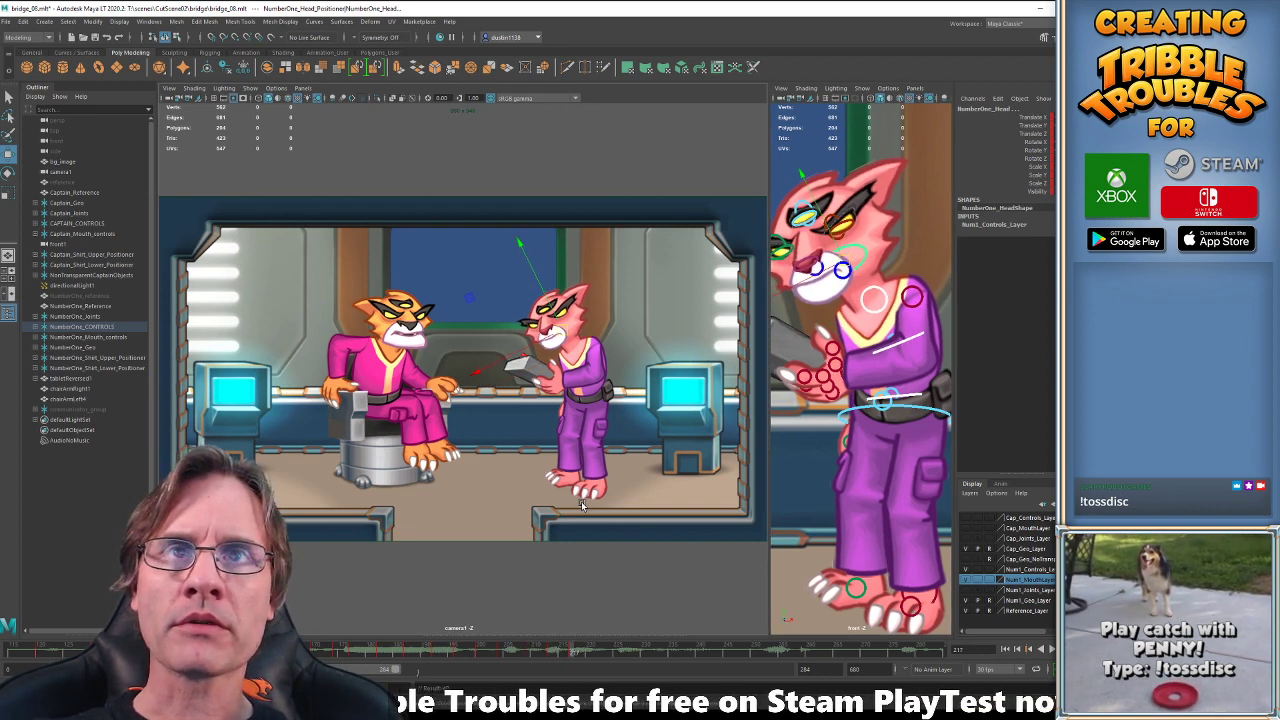
pyautogui.click(899, 345)
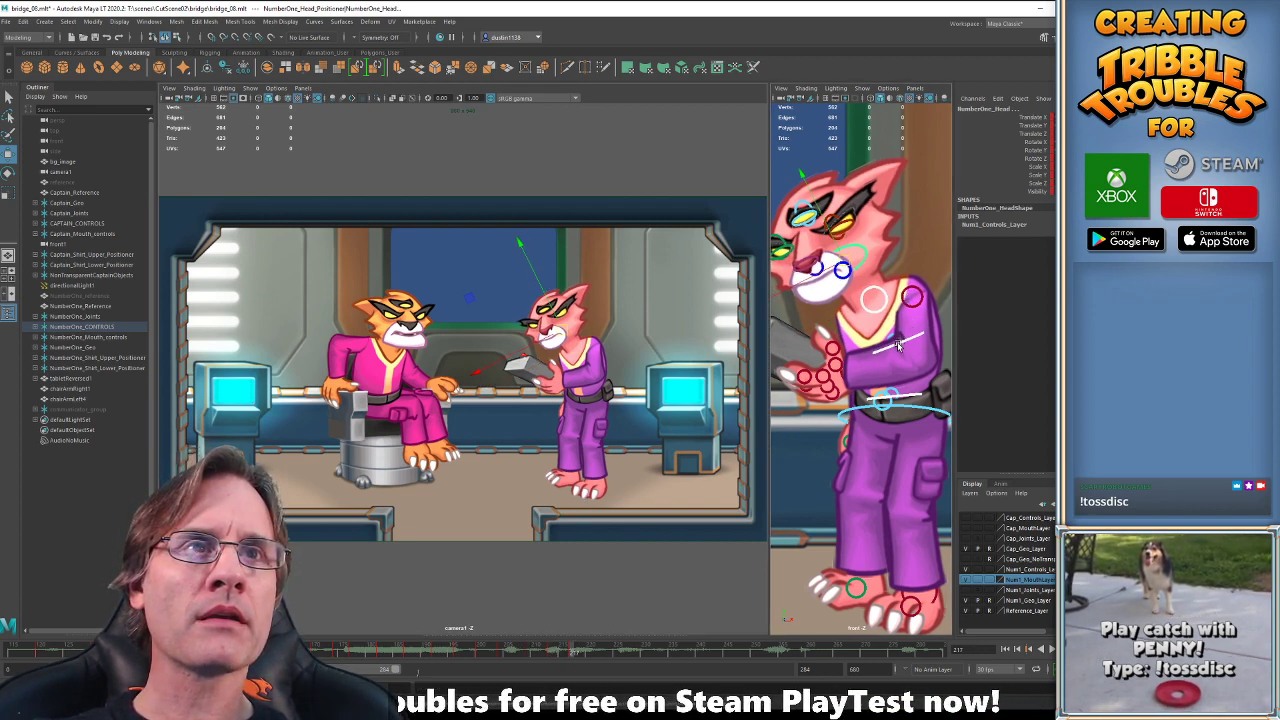
# Adjust the rotation of Number One's lower and upper spine at frame 217, comparing against frame 209.
pyautogui.click(907, 397)
pyautogui.press('e')
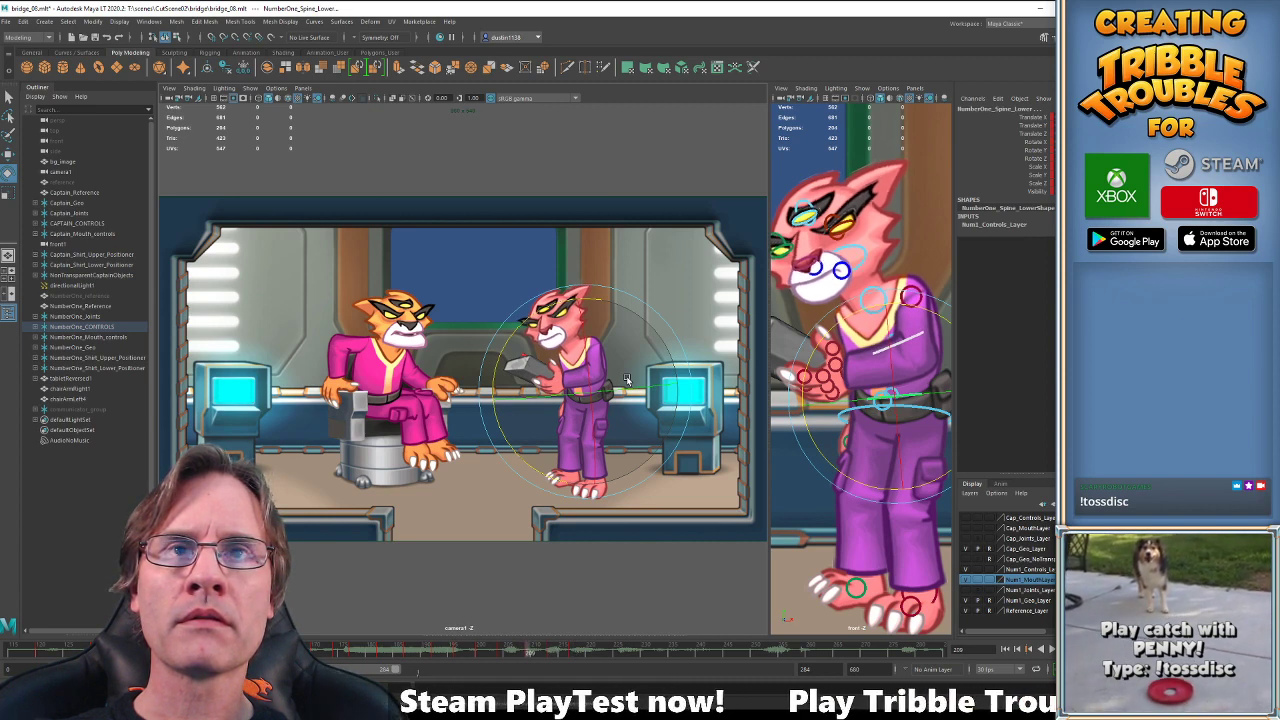
pyautogui.click(592, 336)
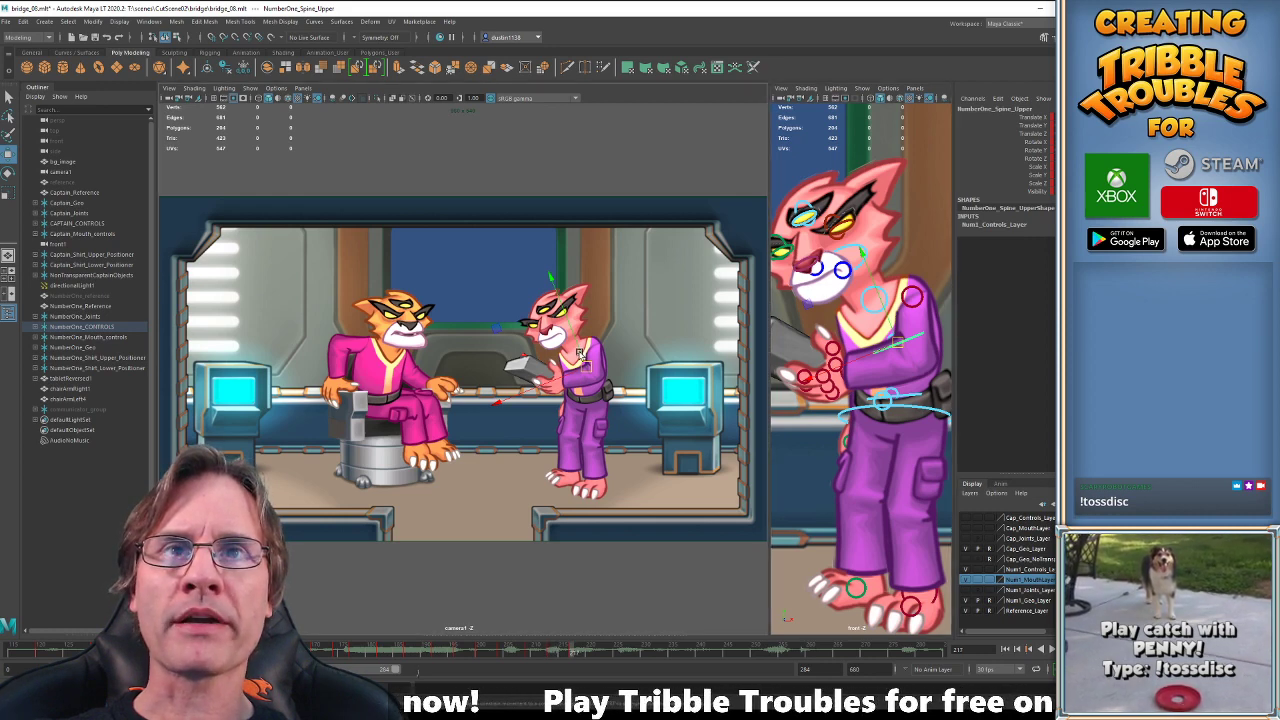
pyautogui.press('e')
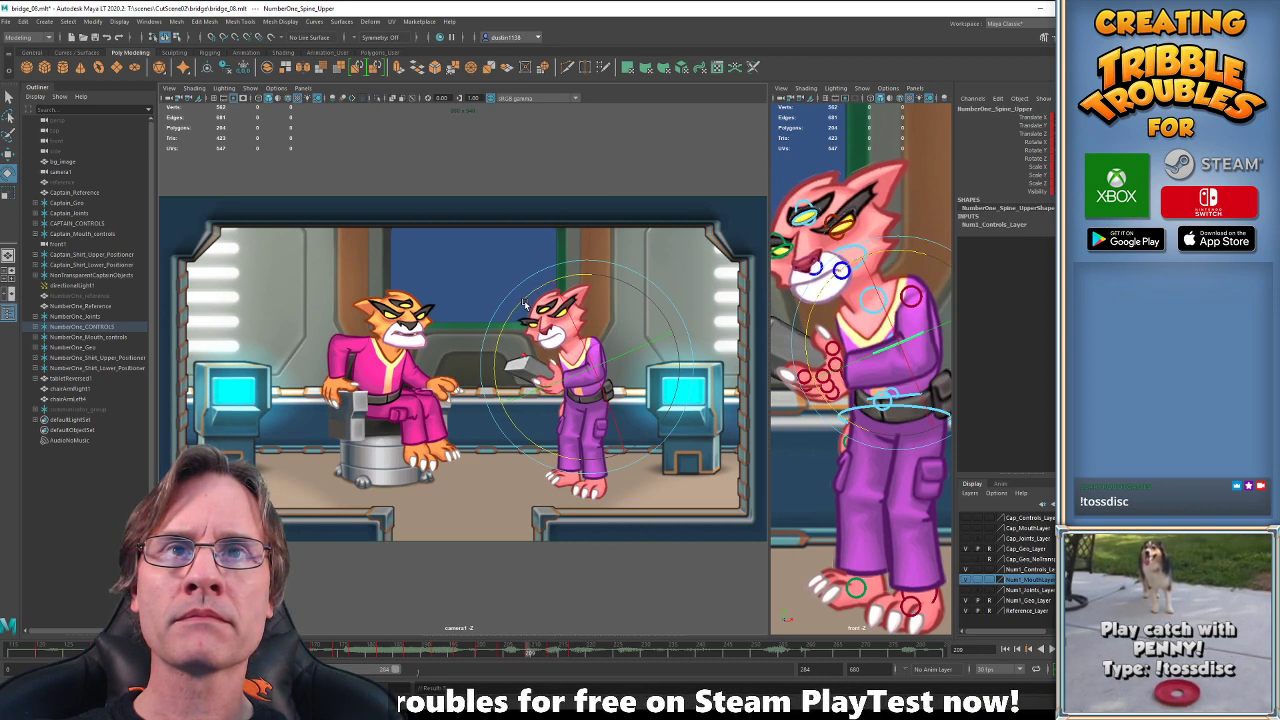
pyautogui.press('w')
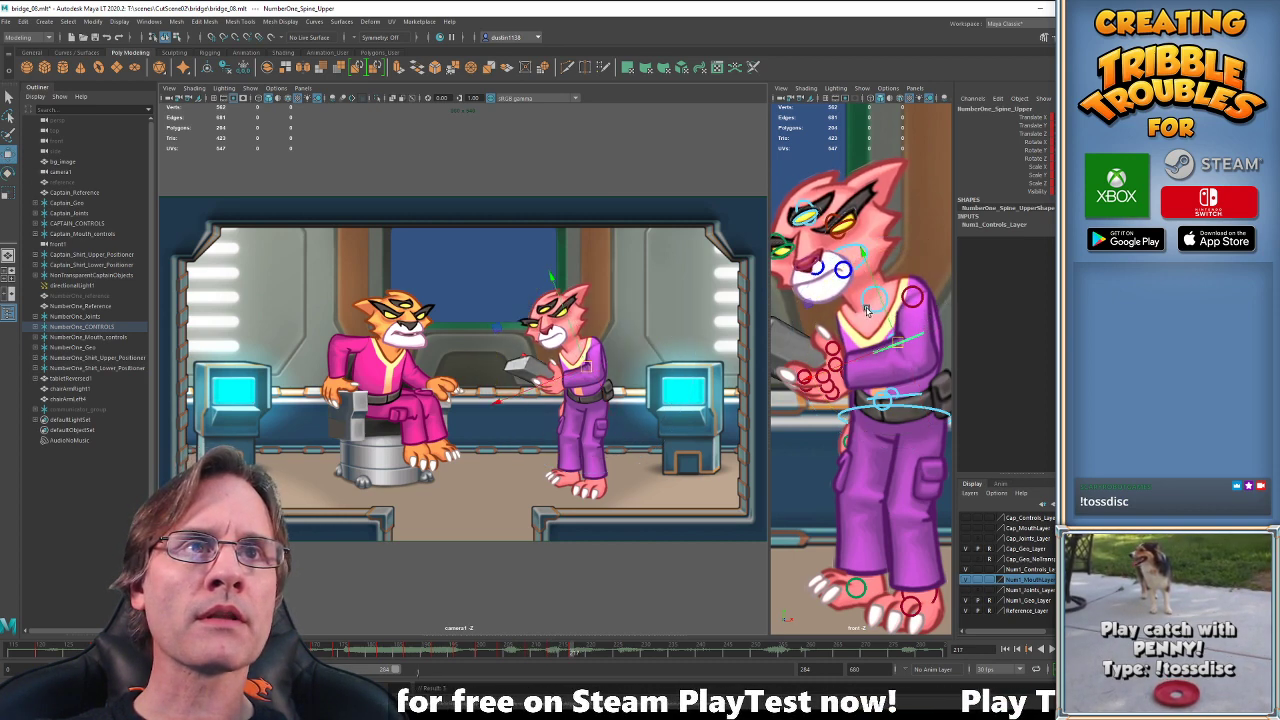
# Adjust the rotation of Number One's neck at frame 217 and play back the motion.
pyautogui.click(867, 310)
pyautogui.press('e')
pyautogui.hotkey('alt', ',')
pyautogui.hotkey('alt', ',')
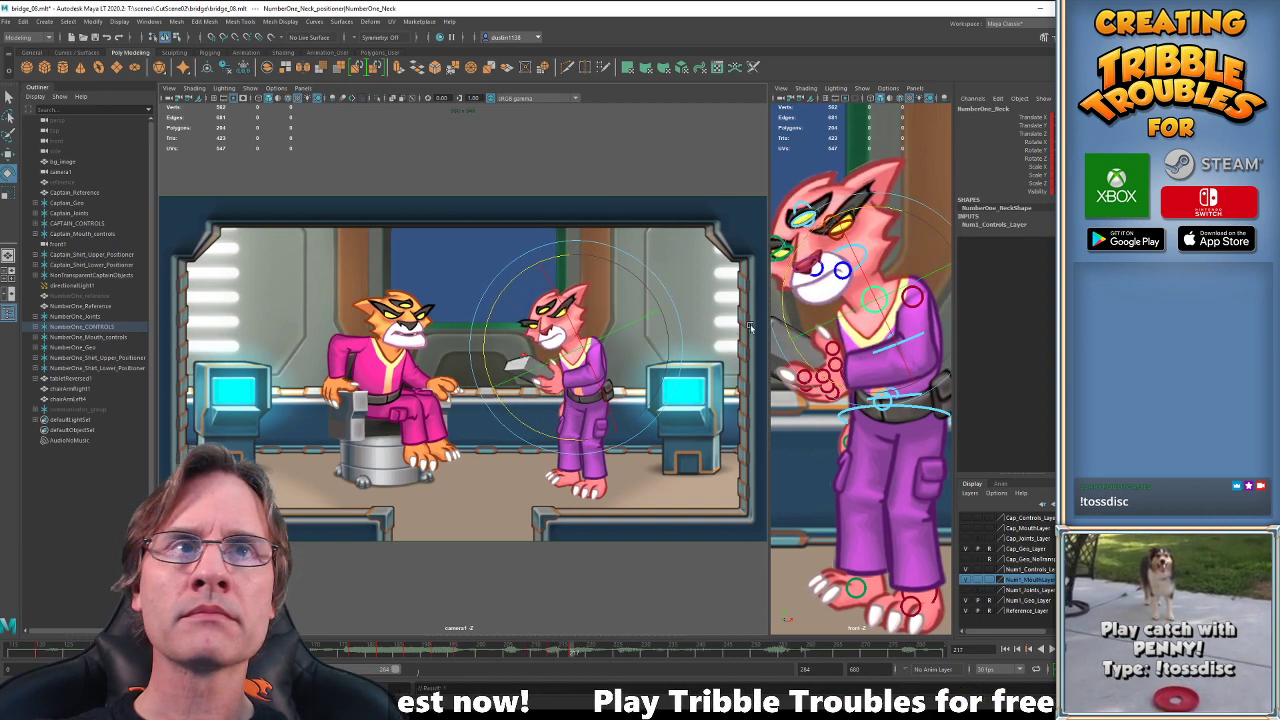
pyautogui.press('w')
pyautogui.press('e')
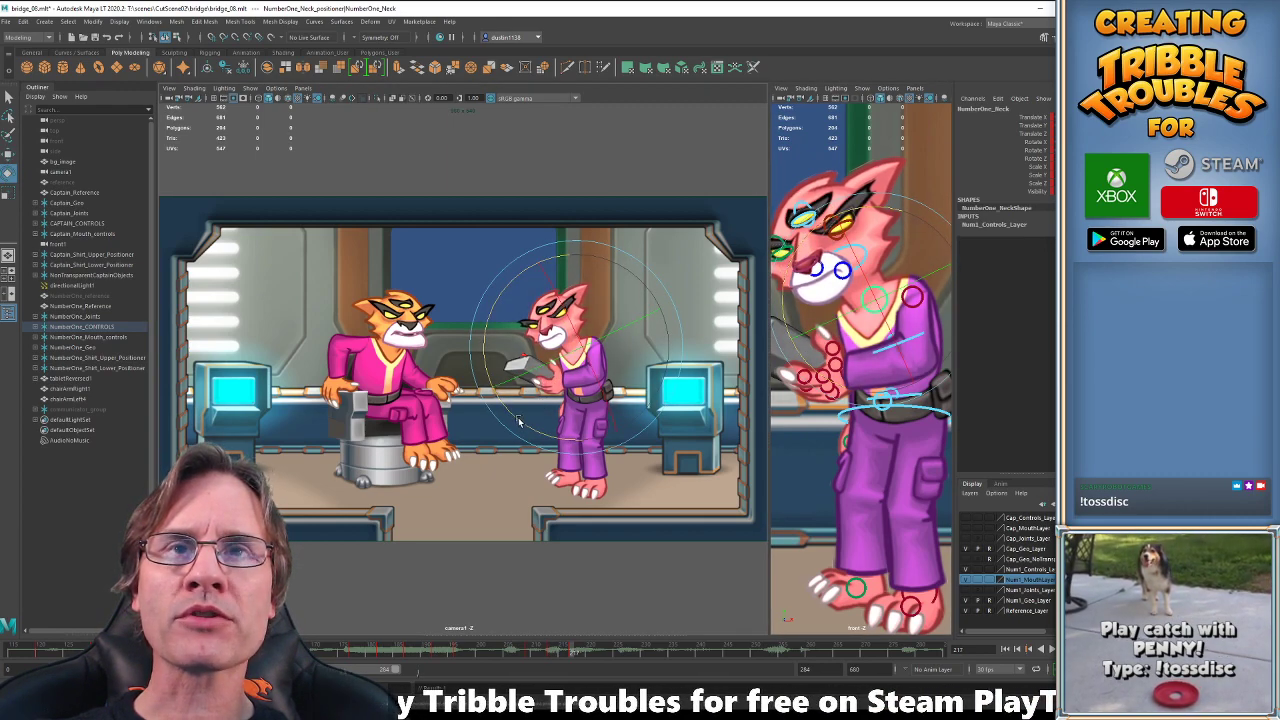
pyautogui.press('w')
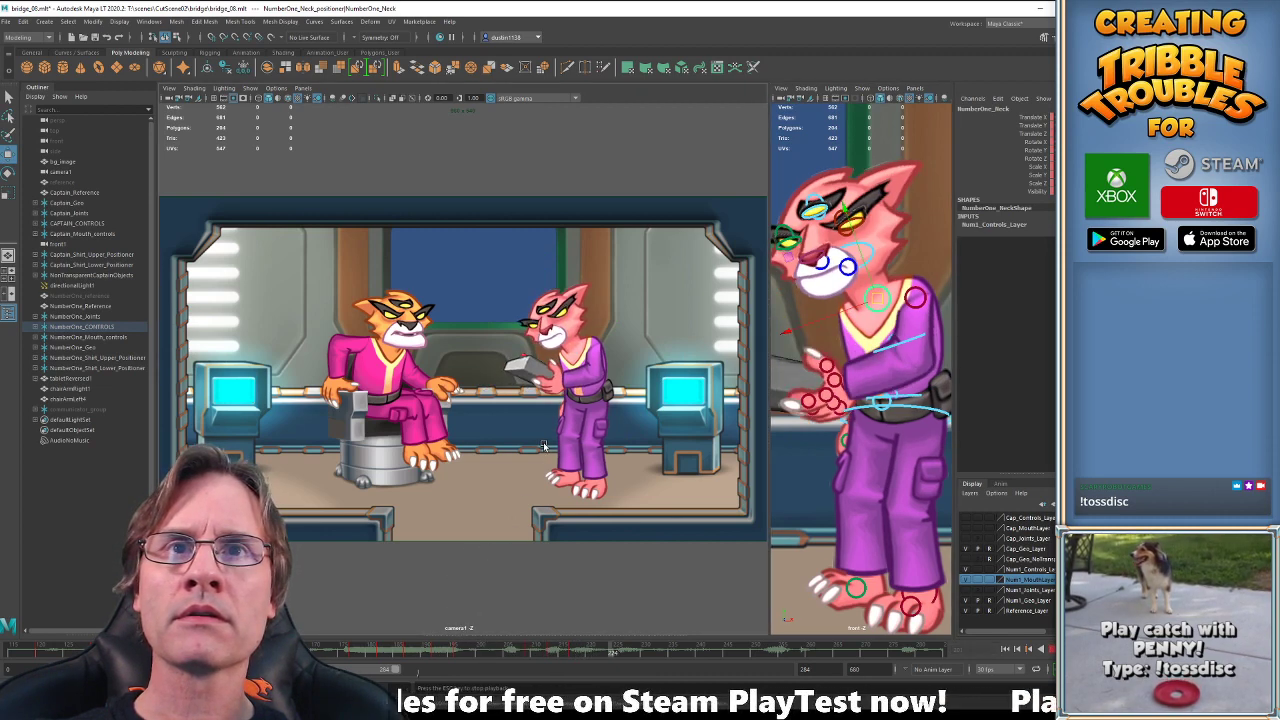
# Select Number One's head control and play and scrub the frames around 217 to check how the lean settles.
pyautogui.click(866, 260)
pyautogui.press('e')
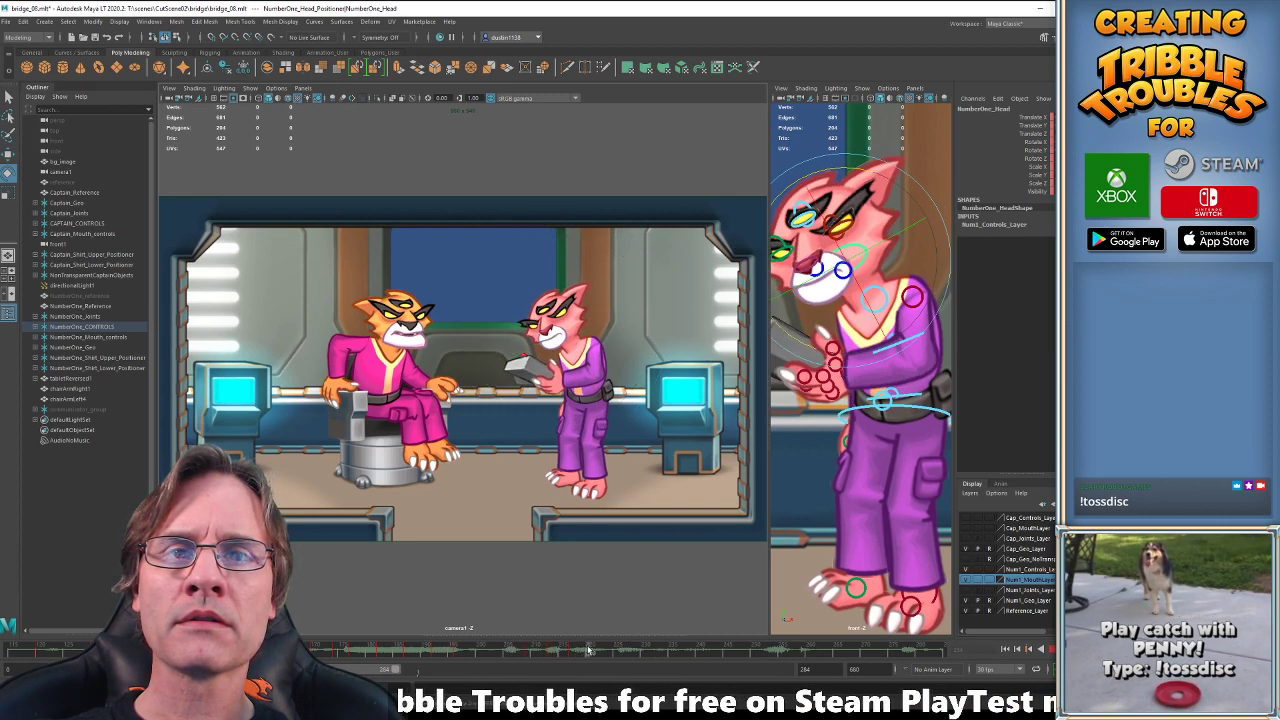
pyautogui.hotkey('alt', 'v')
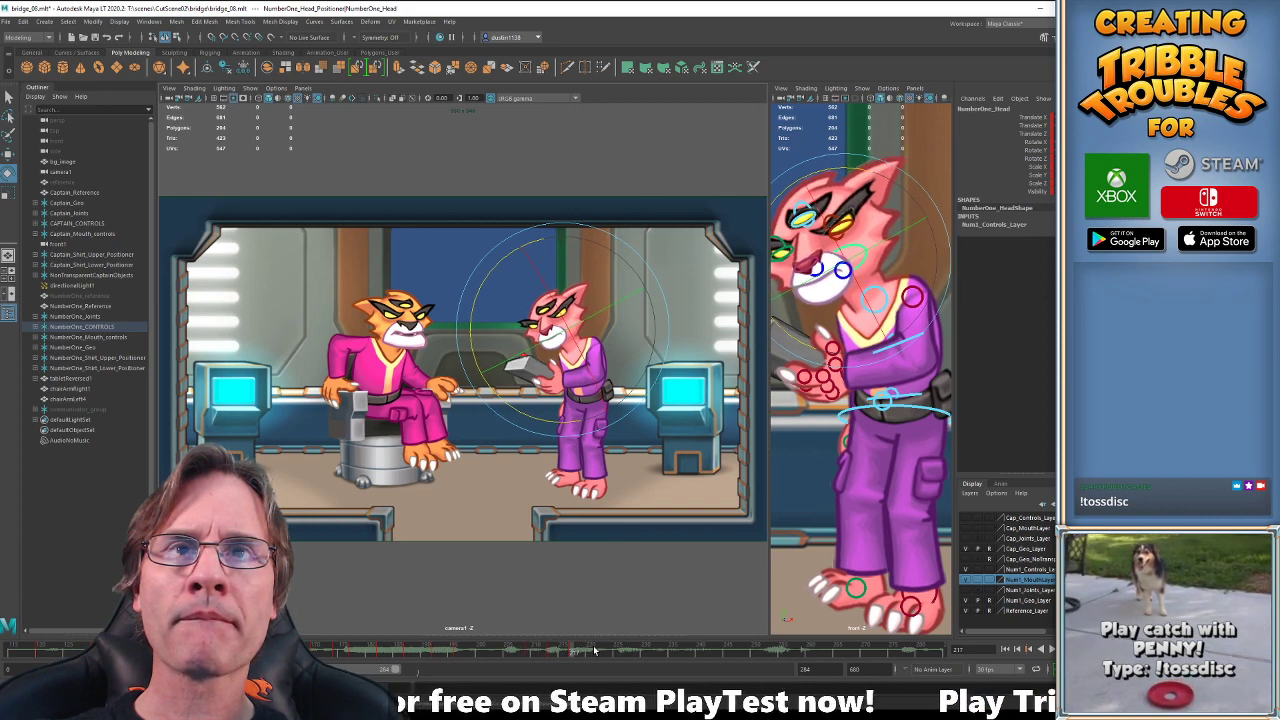
pyautogui.hotkey('alt', 'v')
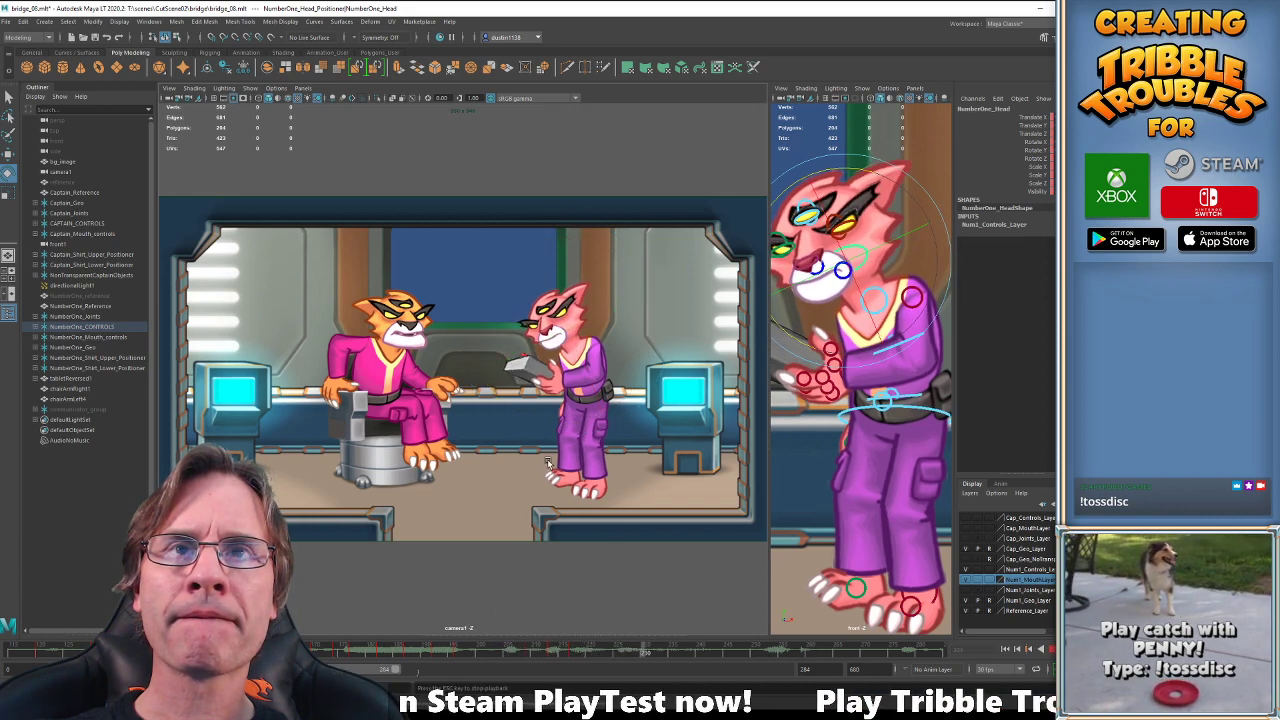
pyautogui.press('Escape')
pyautogui.moveTo(529, 652); pyautogui.dragTo(585, 654)
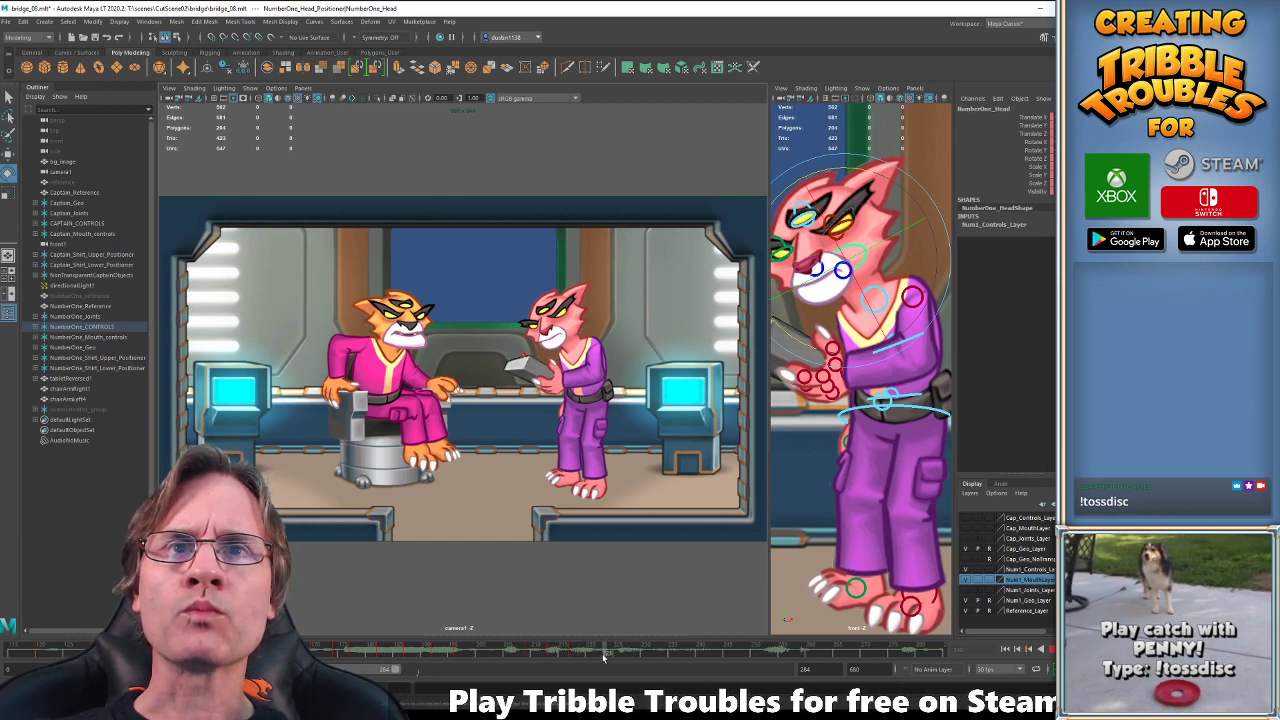
# Try to soften the upper spine's Translate Y dip by scaling its frame 213 and 217 keys in the Graph Editor.
pyautogui.press('Escape')
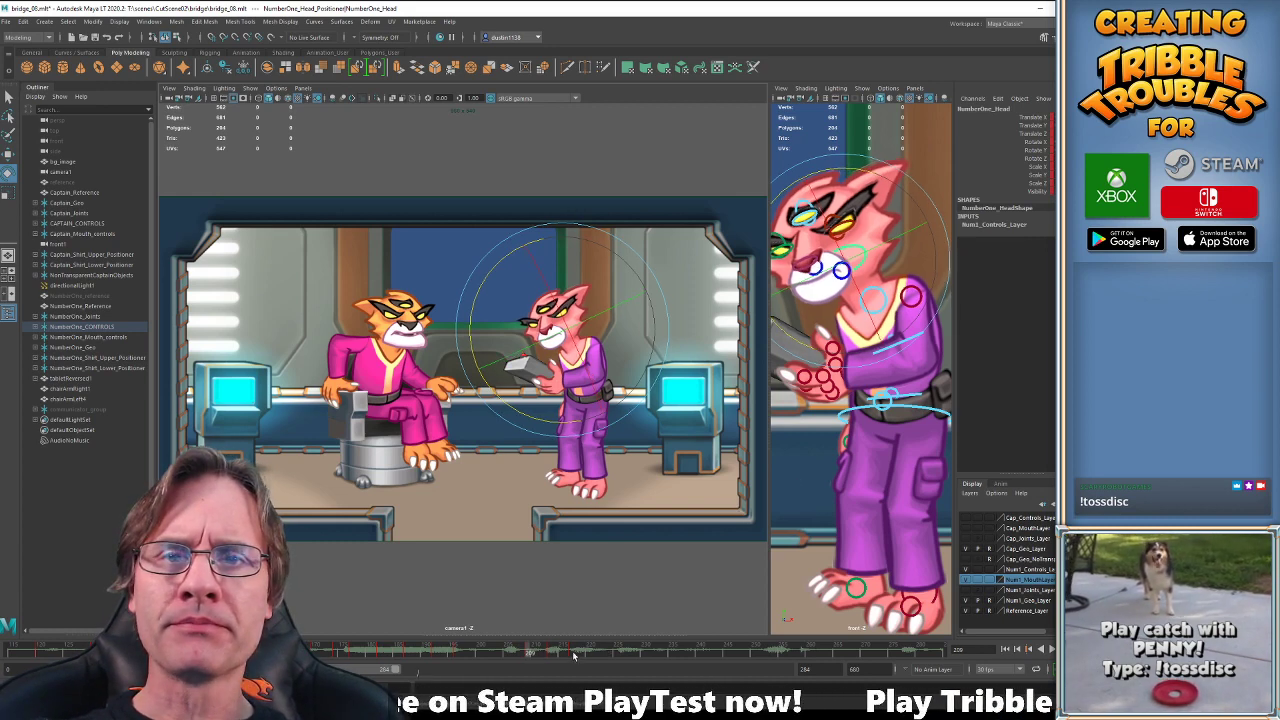
pyautogui.press('w')
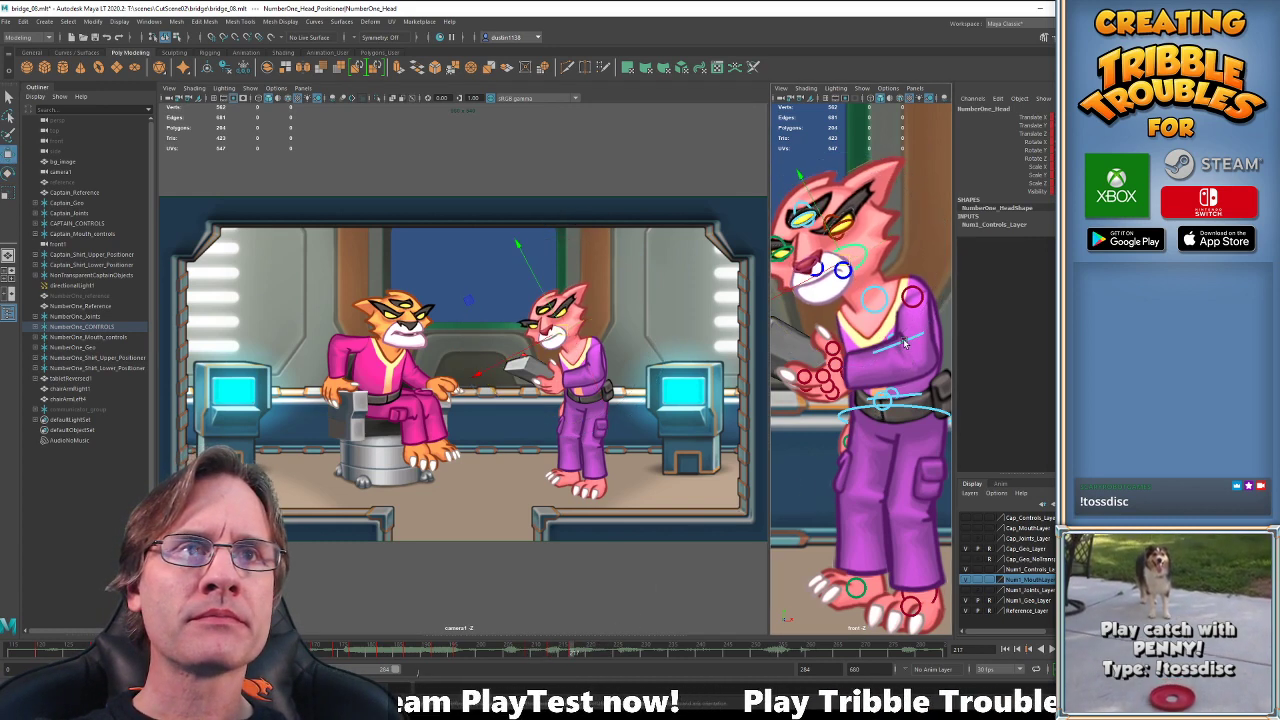
pyautogui.click(903, 343)
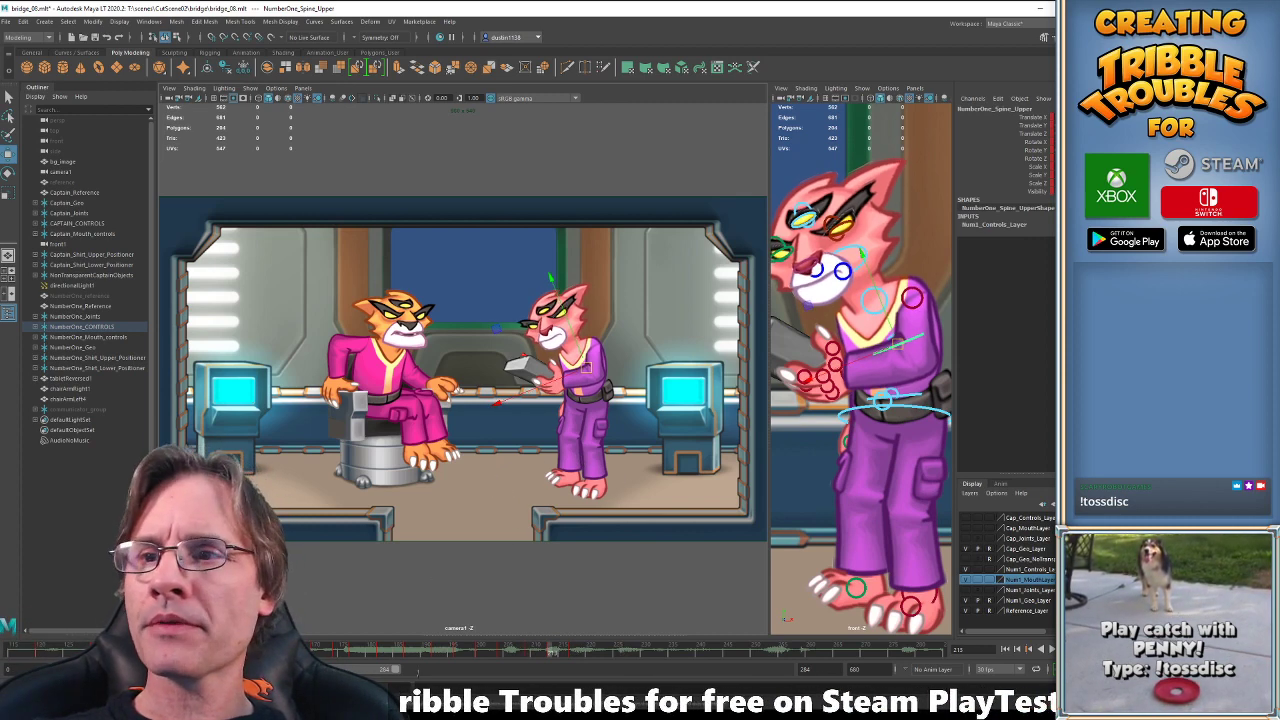
pyautogui.hotkey('shift', 'g')
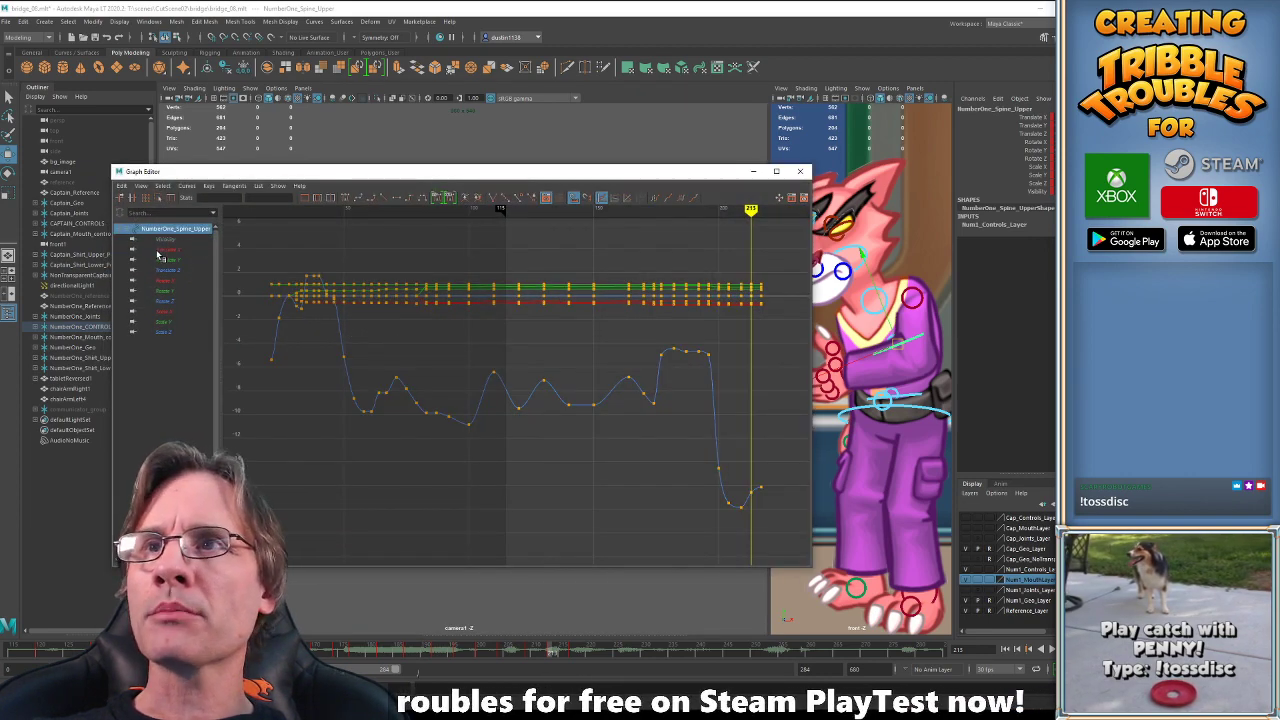
pyautogui.click(163, 259)
pyautogui.moveTo(680, 249); pyautogui.dragTo(660, 554)
pyautogui.press('f')
pyautogui.click(693, 361)
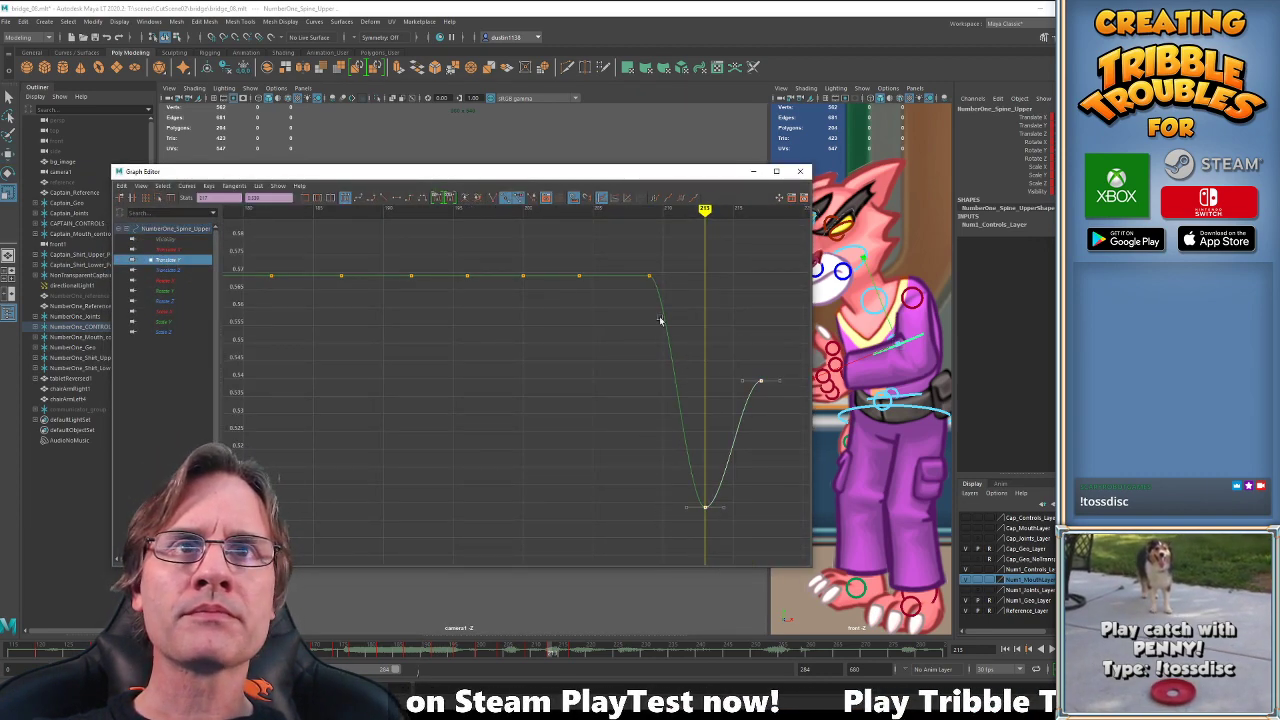
pyautogui.scroll(-3, 657, 284)
pyautogui.press('r')
pyautogui.keyDown('shift'); pyautogui.moveTo(660, 285); pyautogui.dragTo(657, 298, button='middle'); pyautogui.keyUp('shift')
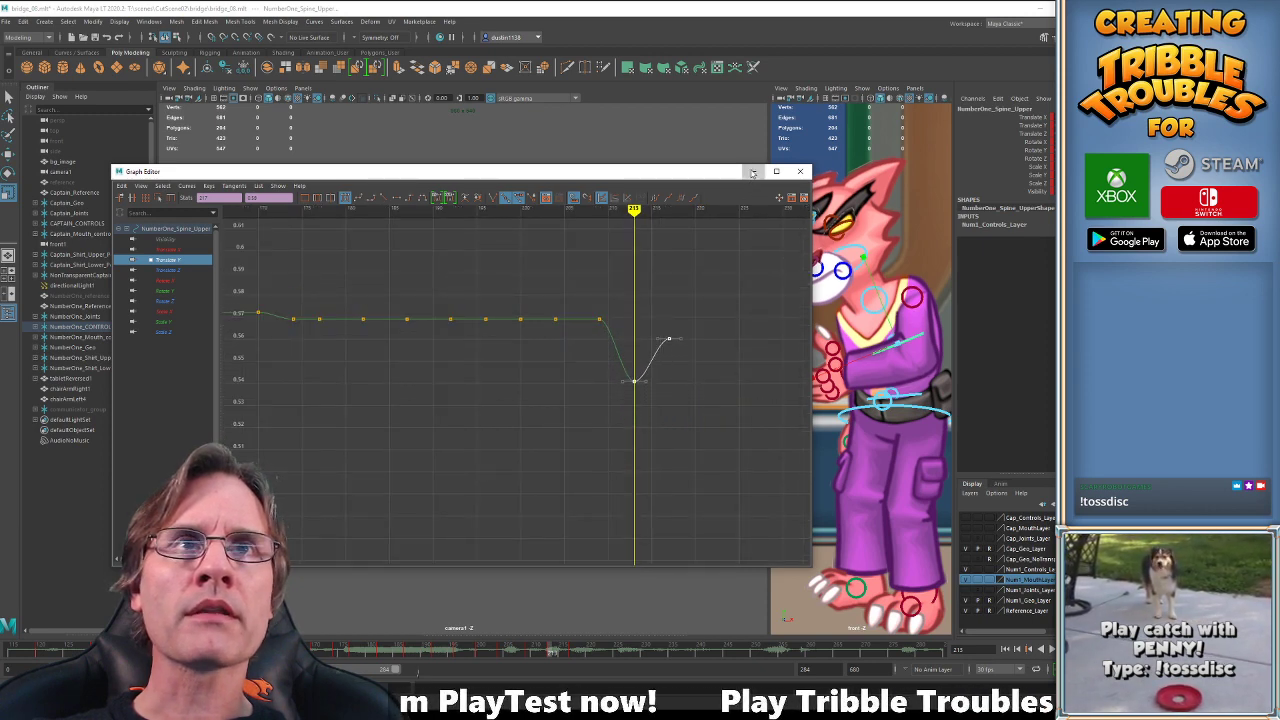
pyautogui.click(754, 171)
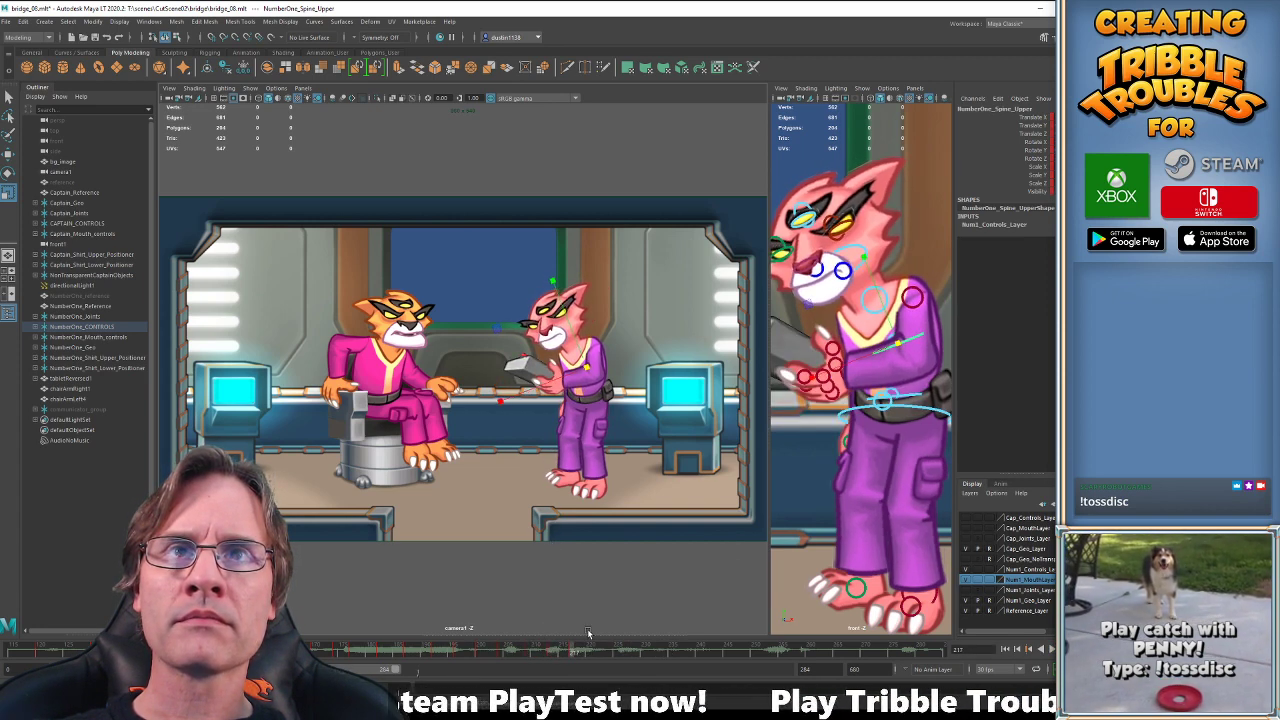
# Raise the upper spine's Translate Y key at frame 213 to about 0.52 and play back the lean.
pyautogui.press(',')
pyautogui.hotkey('alt', 'g')
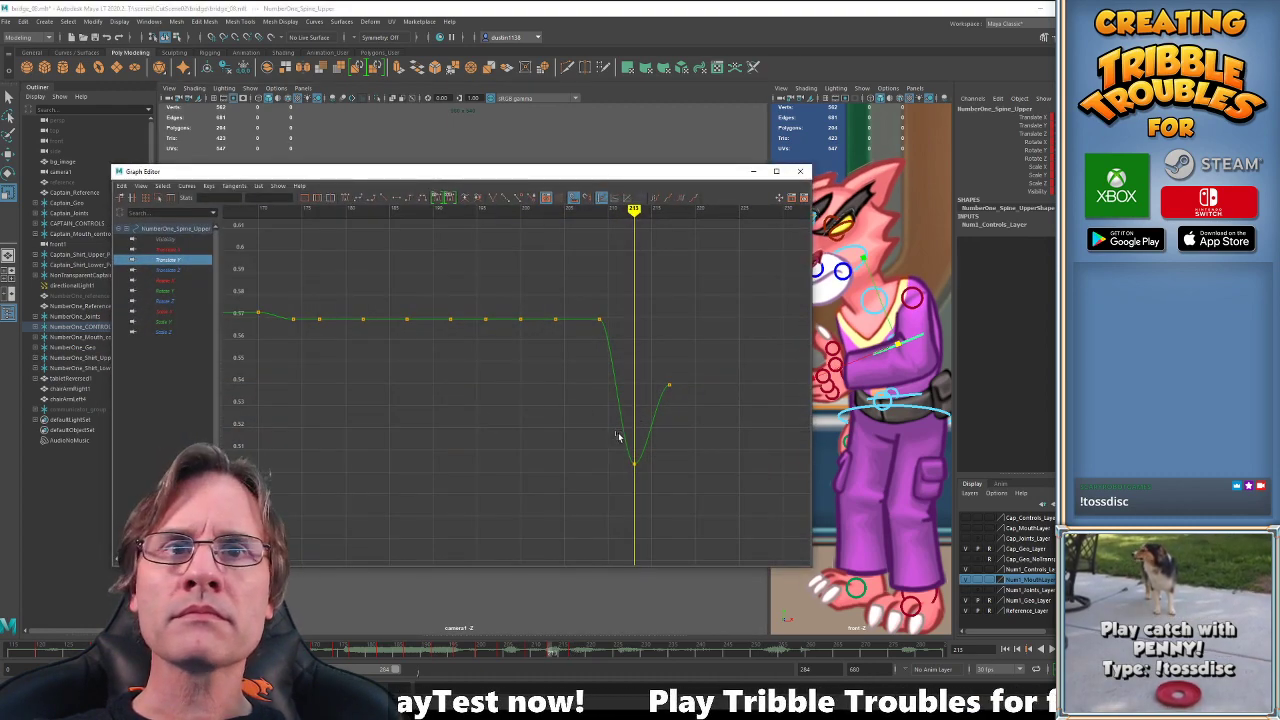
pyautogui.moveTo(616, 433); pyautogui.dragTo(655, 484)
pyautogui.moveTo(685, 440); pyautogui.dragTo(660, 374, button='middle')
pyautogui.hotkey('ctrl', 'z')
pyautogui.press('w')
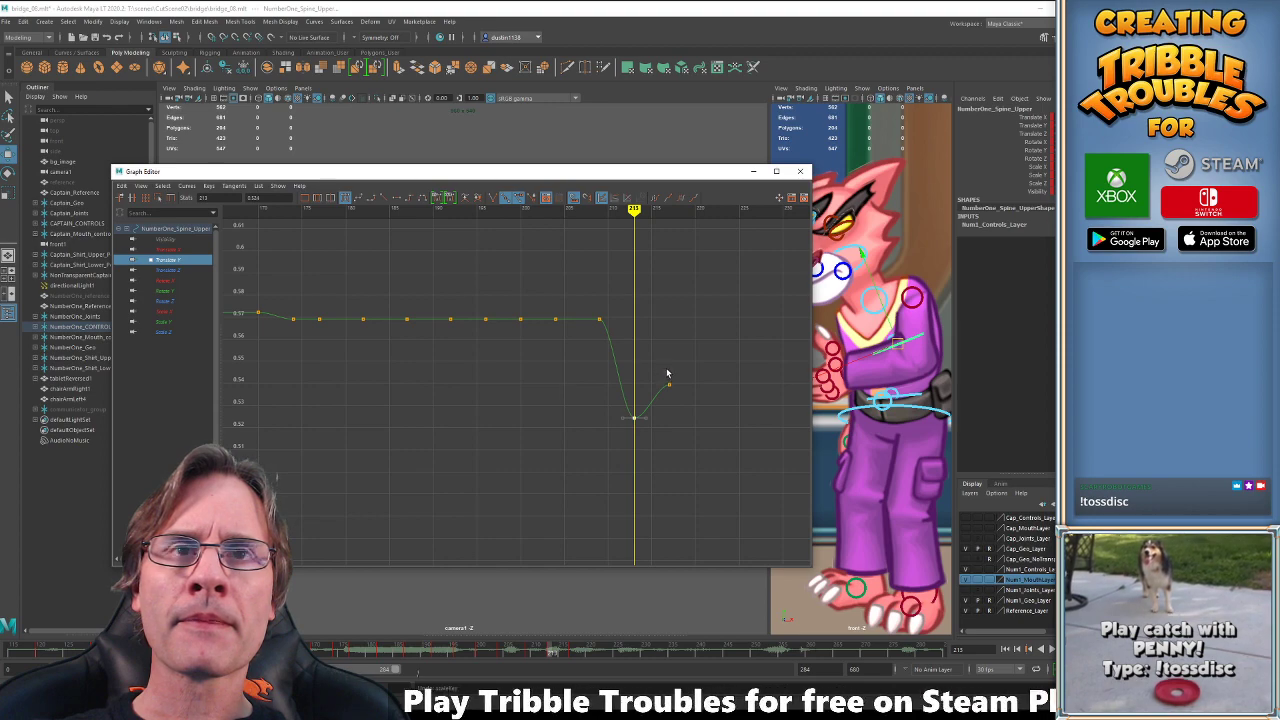
pyautogui.moveTo(664, 371); pyautogui.dragTo(688, 412)
pyautogui.click(755, 170)
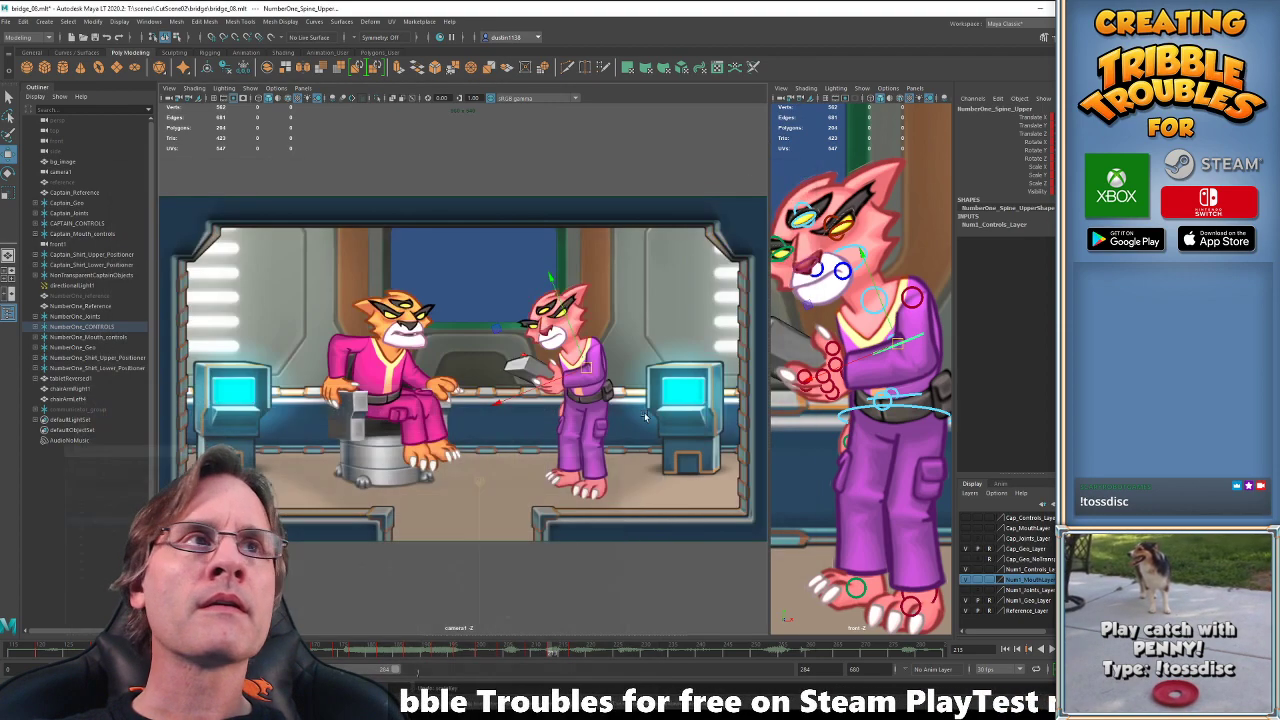
pyautogui.click(476, 652)
pyautogui.hotkey('alt', 'v')
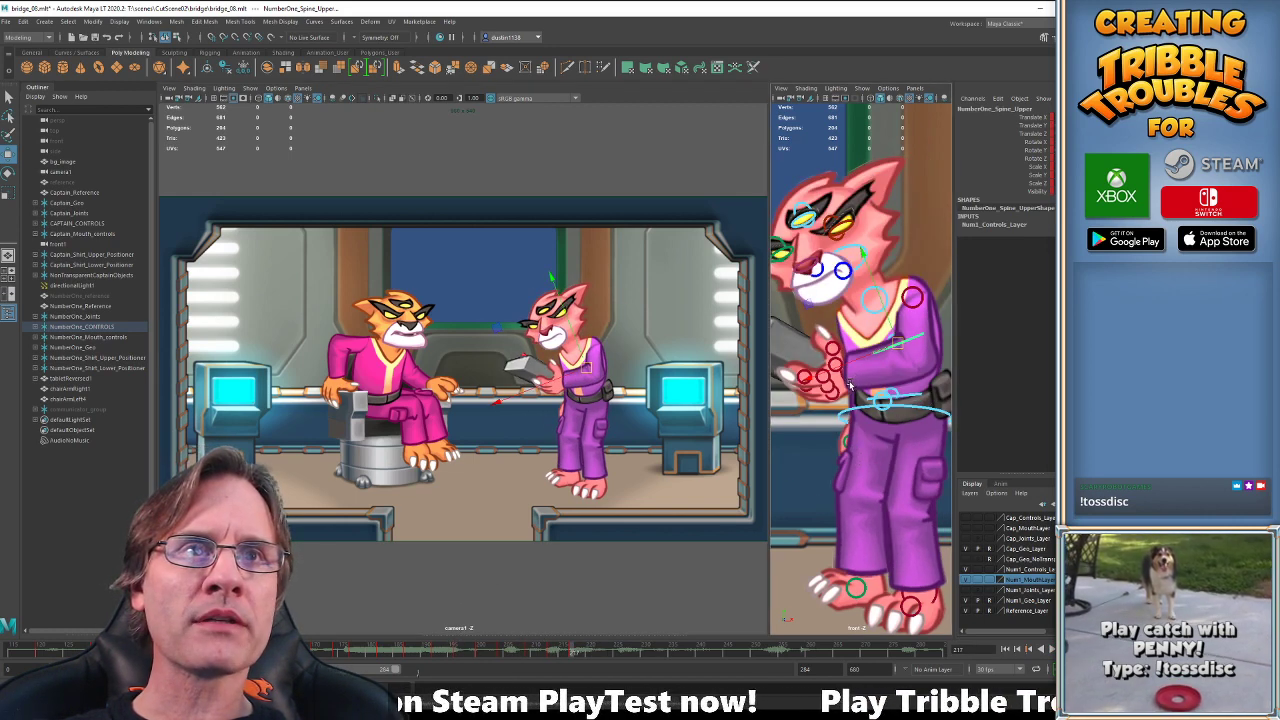
# Adjust the rotation of Number One's right hand control at frame 217, comparing it with frames 209 and 213.
pyautogui.click(846, 378)
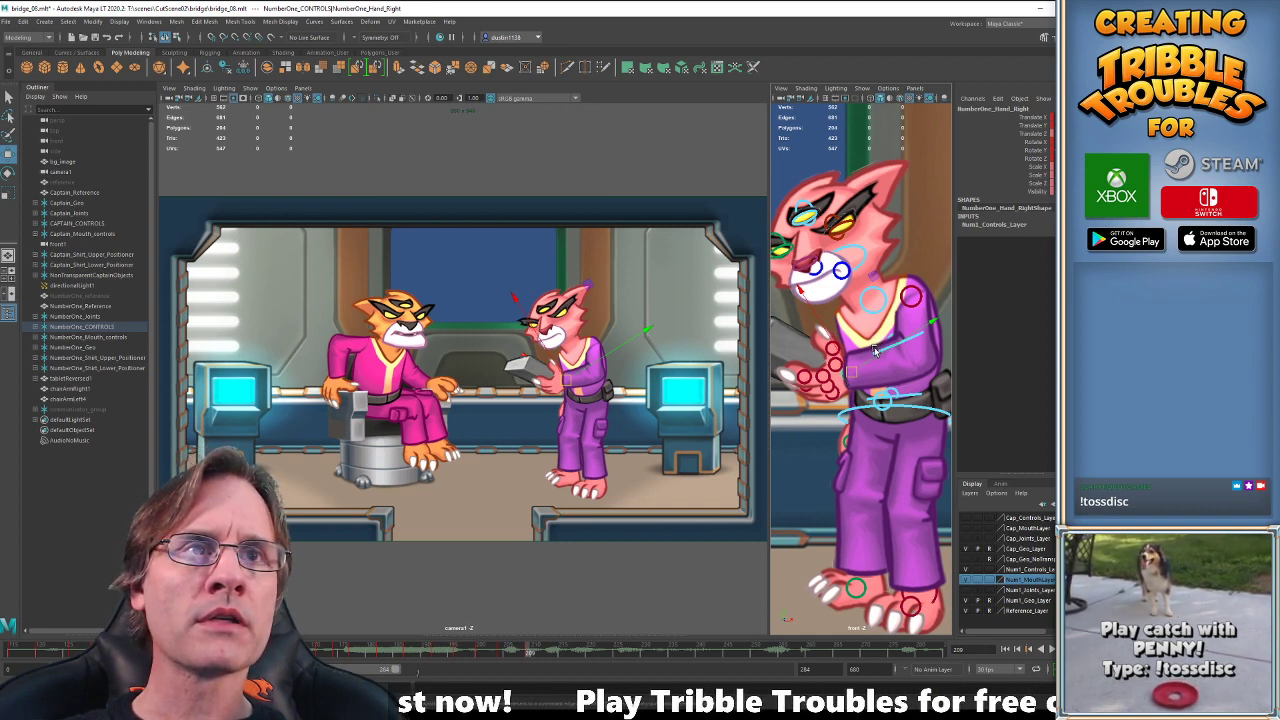
pyautogui.click(919, 340)
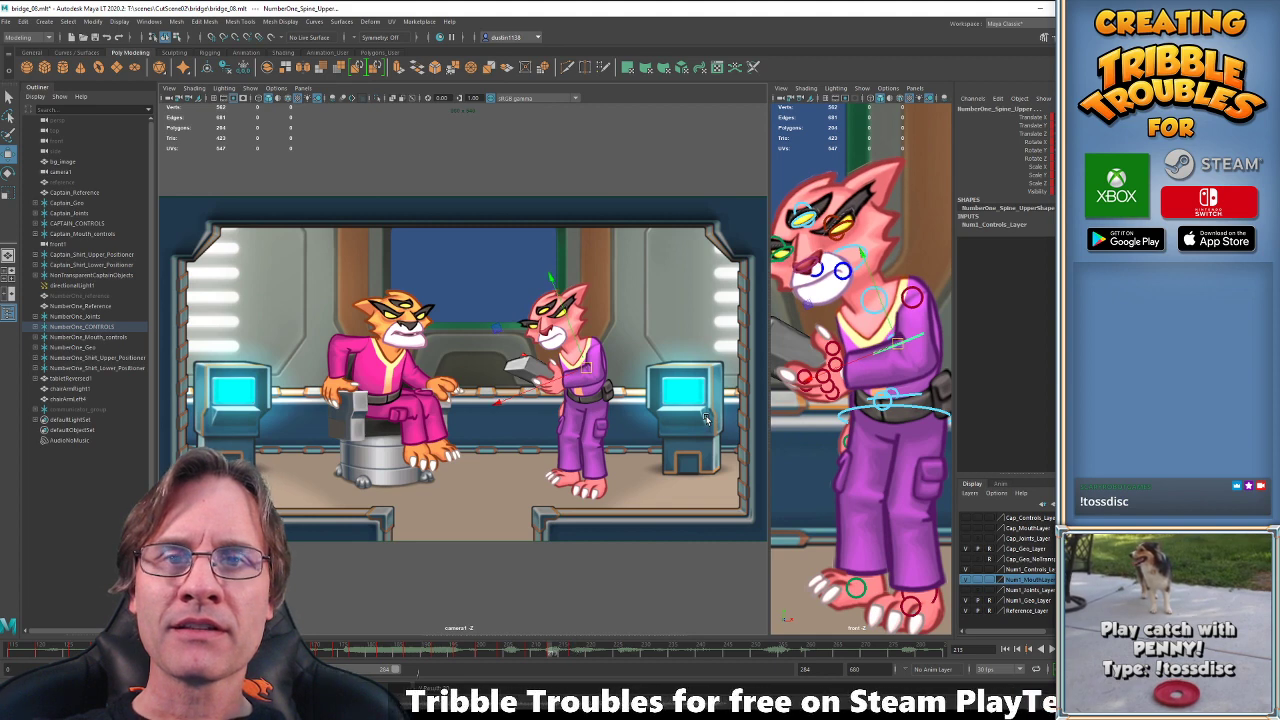
pyautogui.click(843, 380)
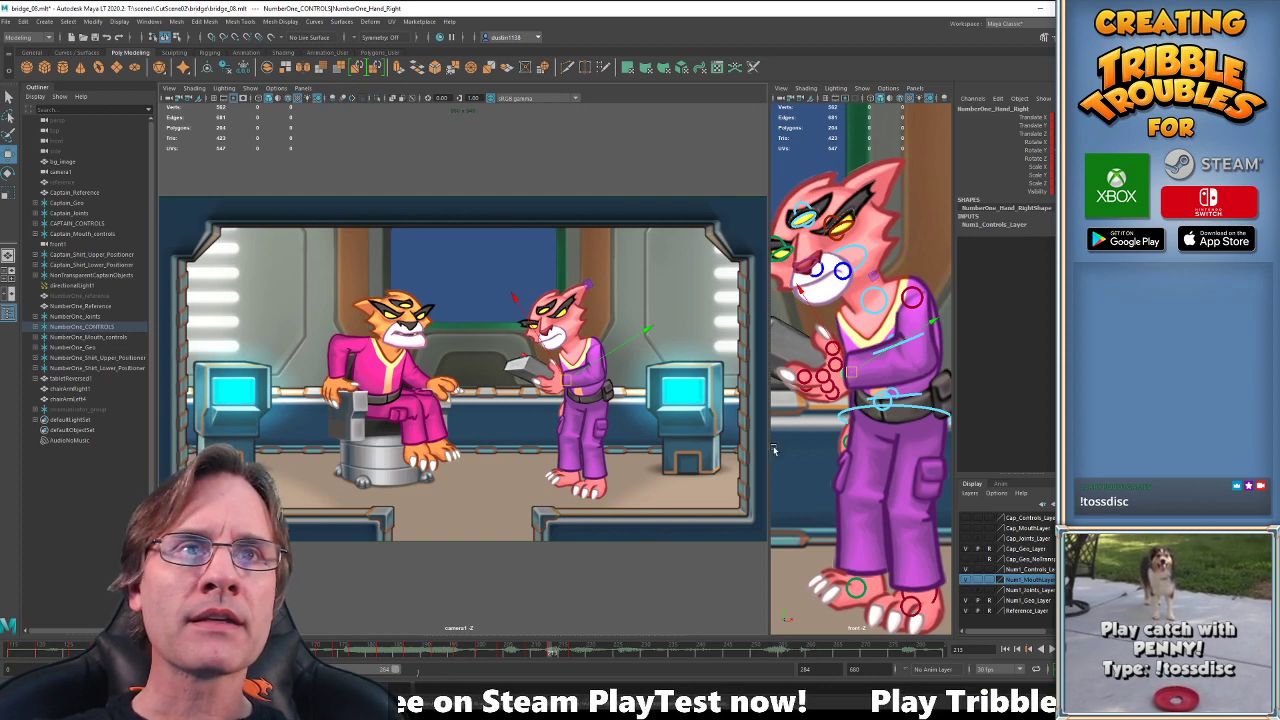
pyautogui.press('e')
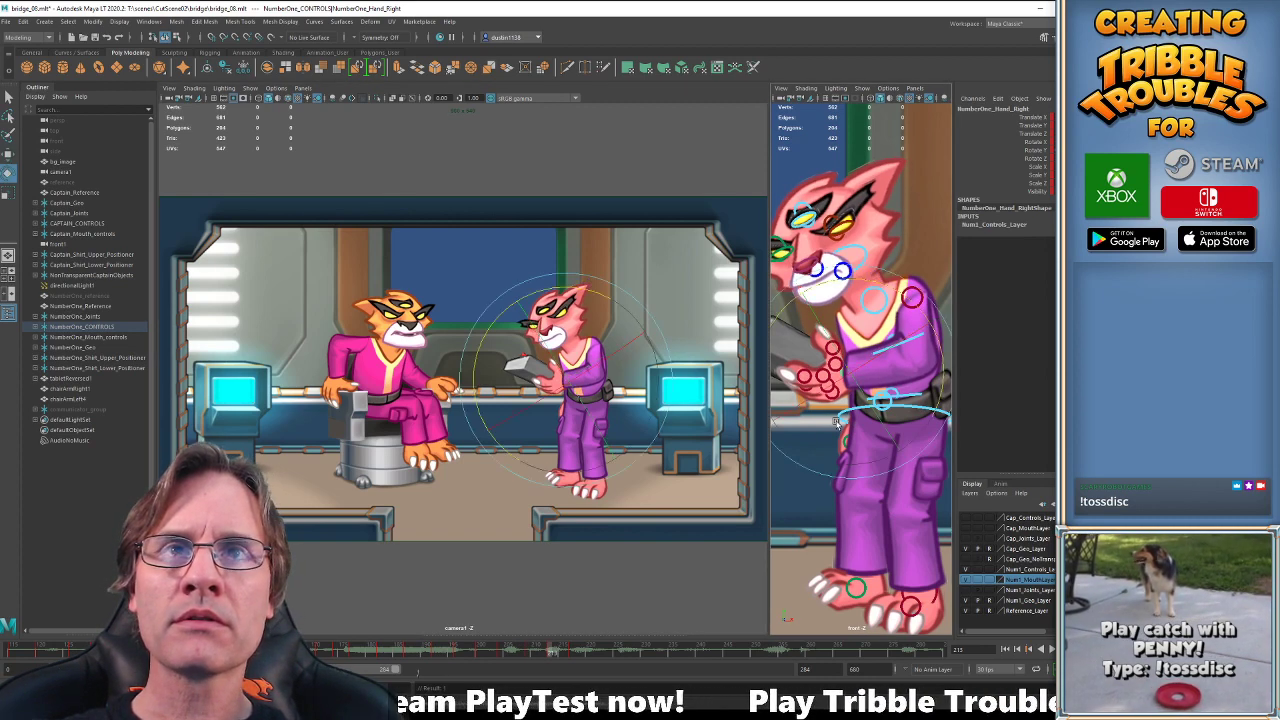
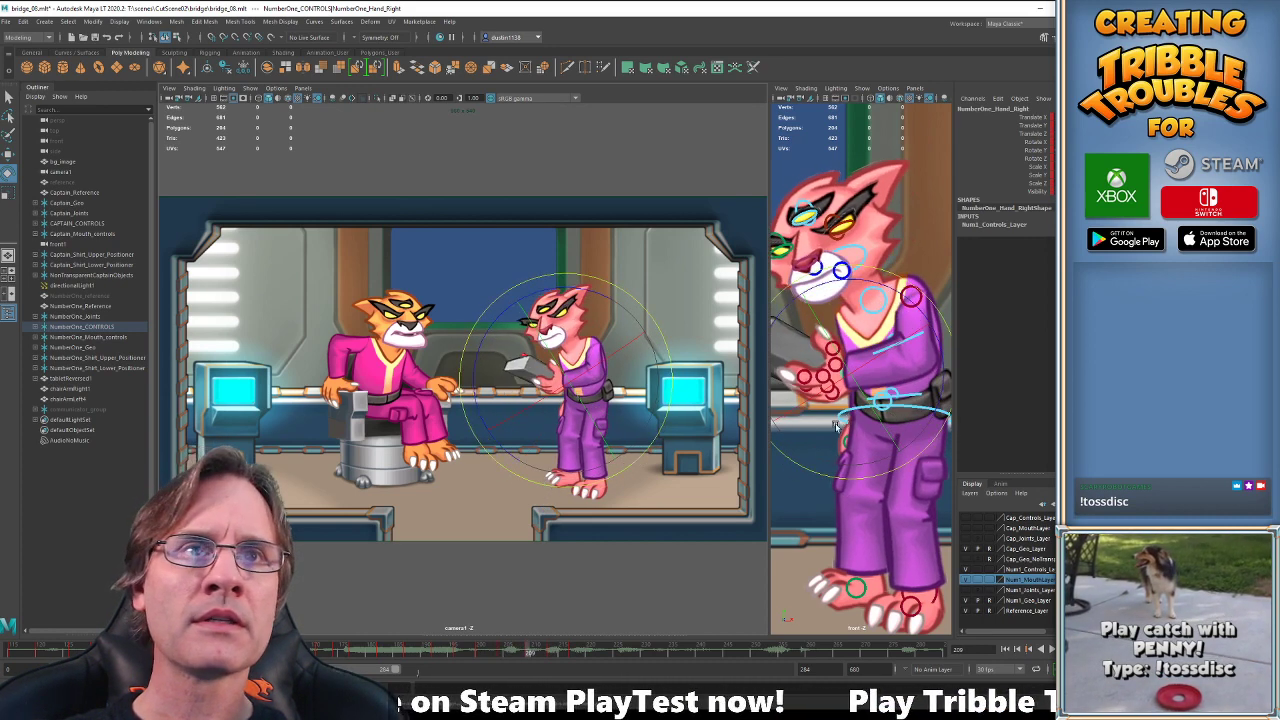
pyautogui.press(',')
pyautogui.press('.')
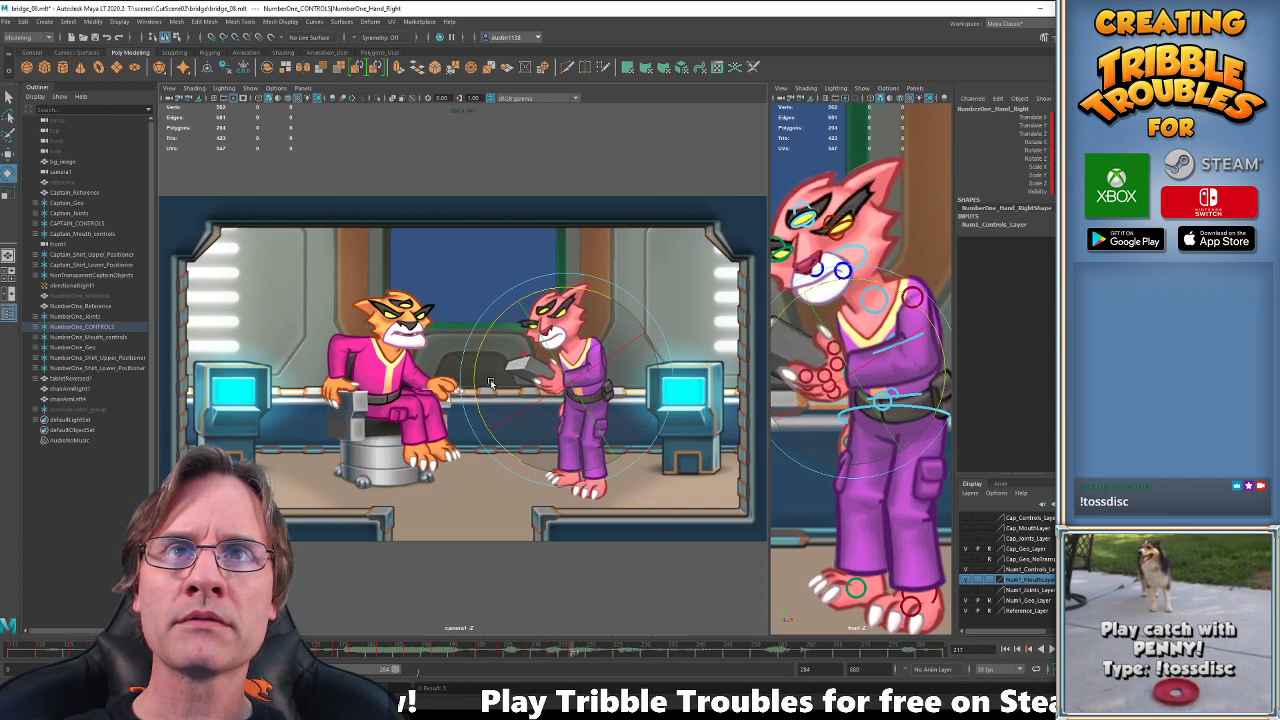
# Play back the lean and step through the right hand's keys from frame 196 onward to examine the tablet's motion.
pyautogui.click(422, 651)
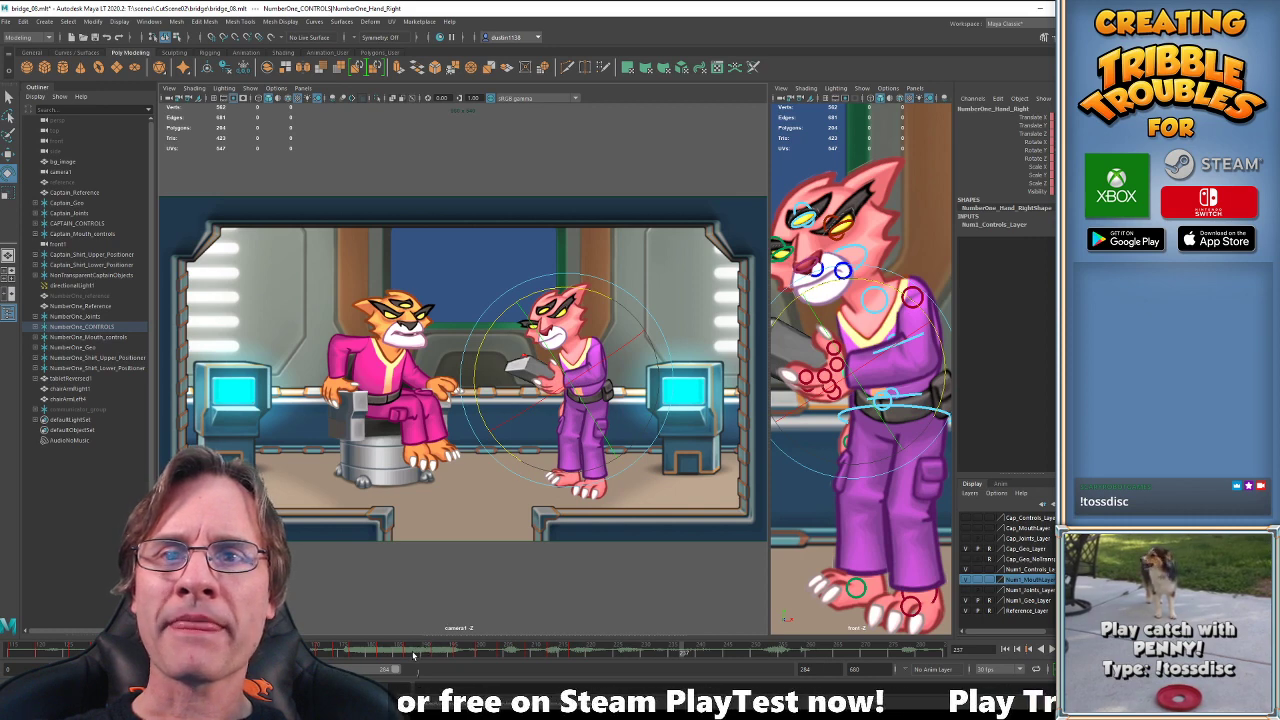
pyautogui.press('Escape')
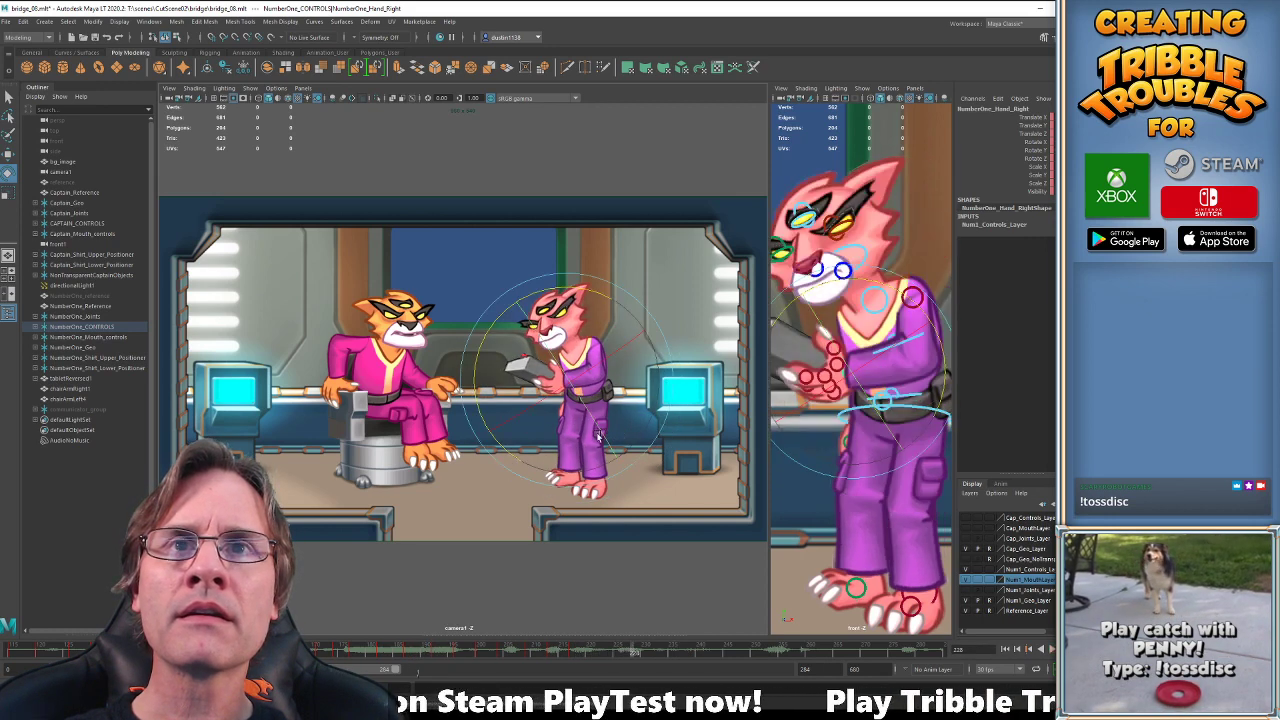
pyautogui.press(',')
pyautogui.press(',')
pyautogui.press(',')
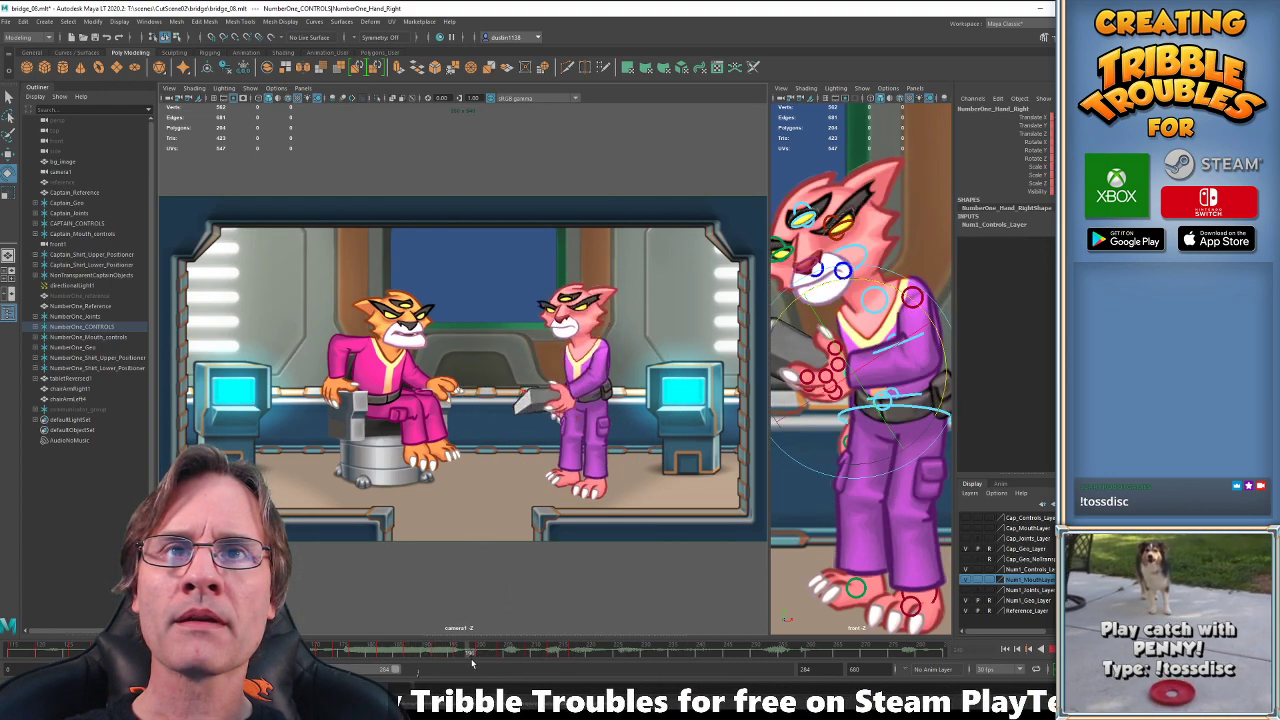
pyautogui.click(536, 652)
pyautogui.press(',')
pyautogui.press(',')
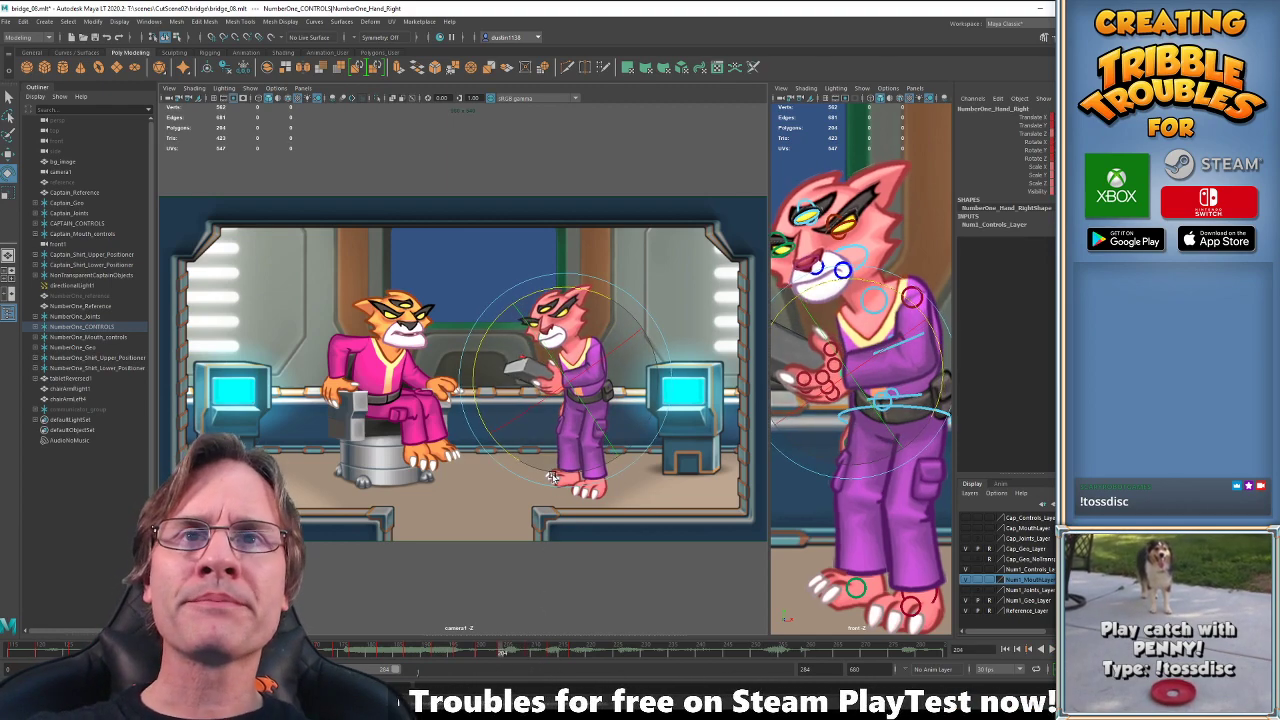
pyautogui.press('.')
pyautogui.press('.')
pyautogui.press(',')
pyautogui.press(',')
pyautogui.press(',')
pyautogui.press(',')
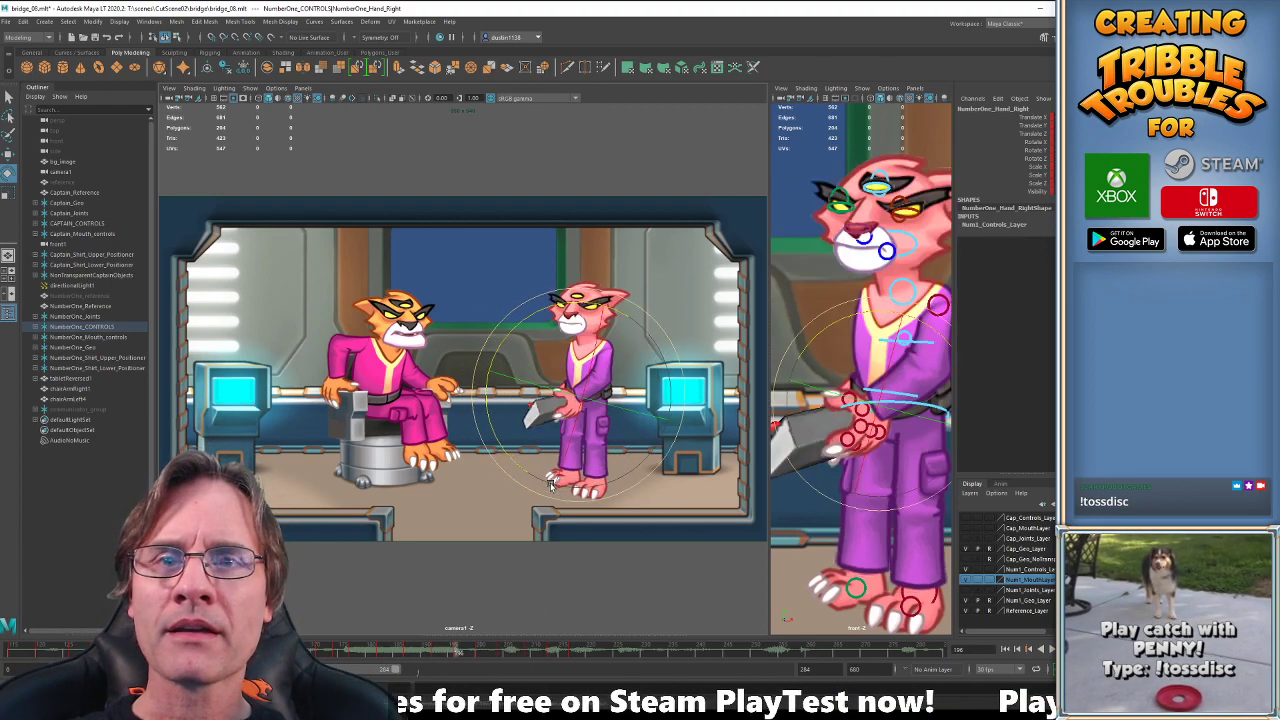
pyautogui.press('w')
pyautogui.press('.')
pyautogui.press('.')
pyautogui.press('e')
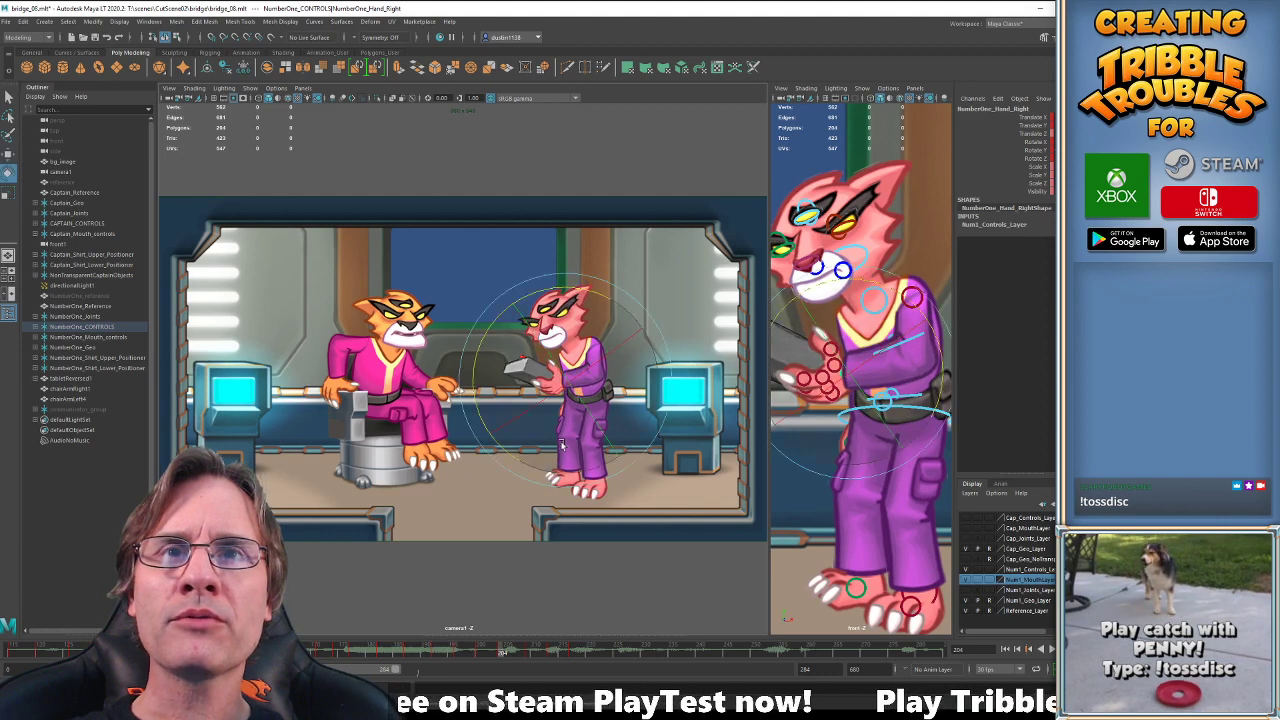
pyautogui.press('.')
pyautogui.press('.')
pyautogui.press('.')
pyautogui.press('.')
# Move Number One's right hand control slightly downward at frame 213, comparing its position with frame 209.
pyautogui.press('w')
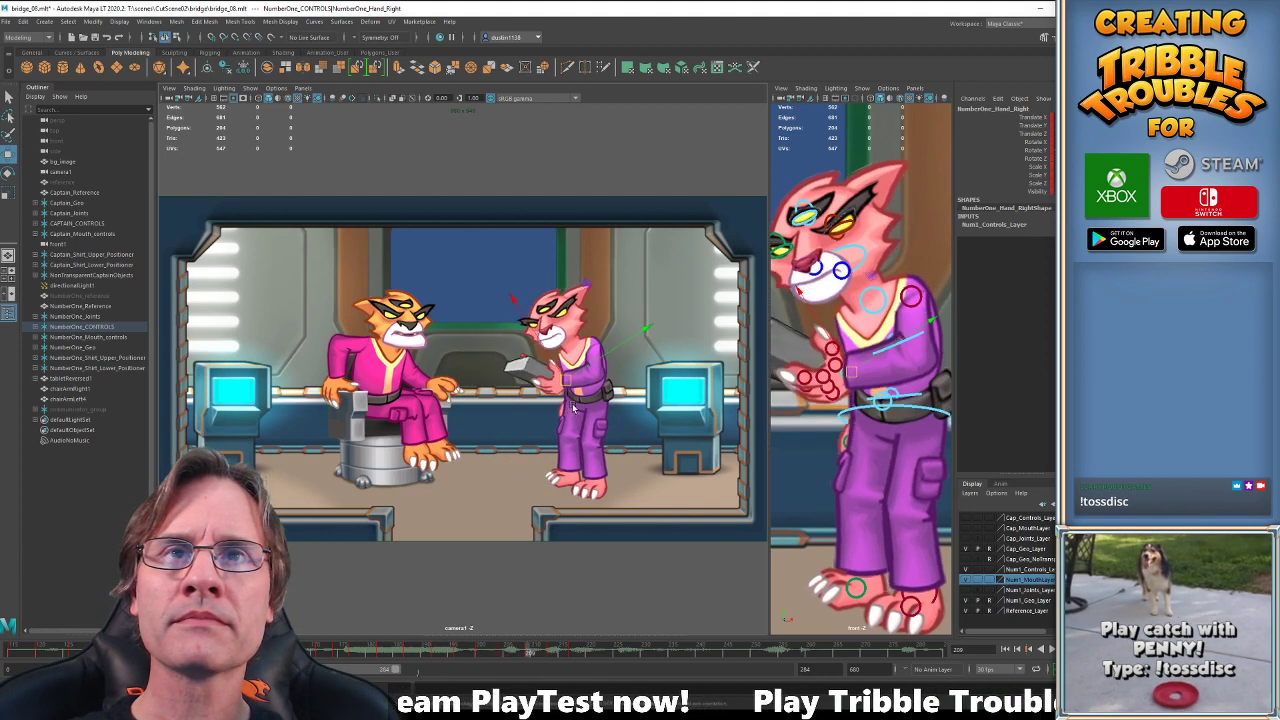
pyautogui.press('.')
pyautogui.press('.')
pyautogui.press('.')
pyautogui.press('.')
pyautogui.press('.')
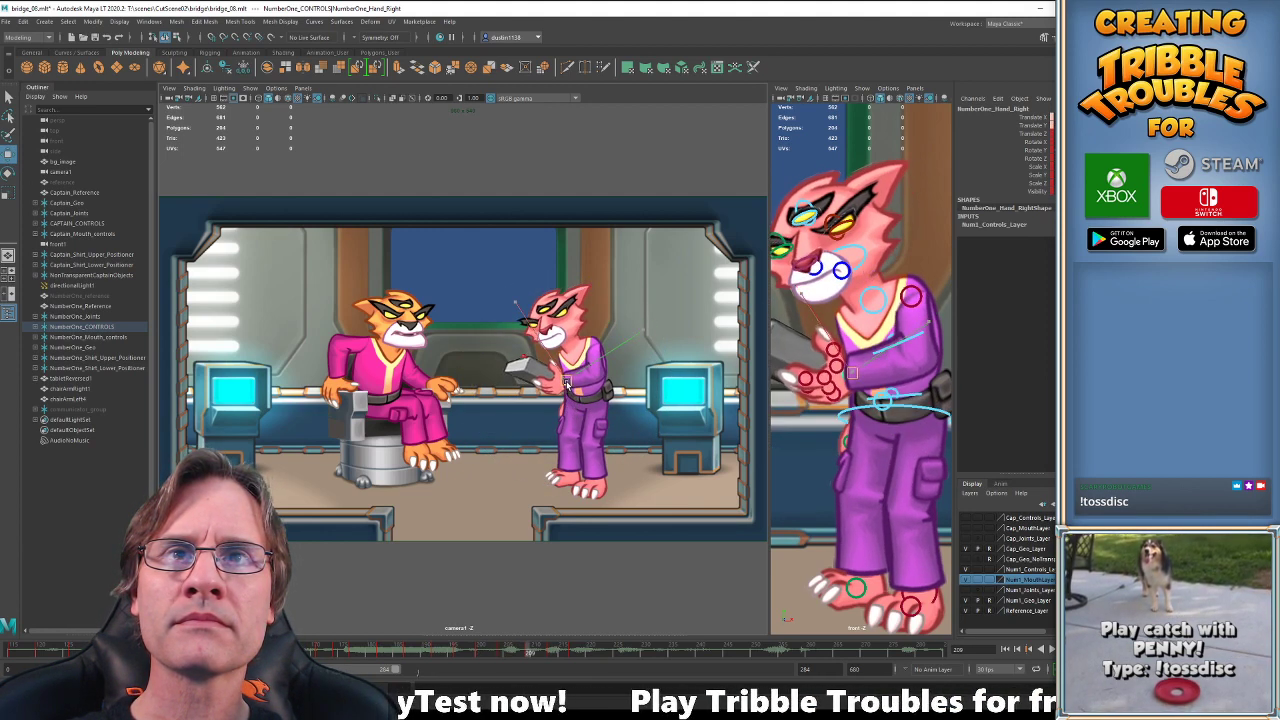
pyautogui.press(',')
pyautogui.press(',')
pyautogui.press(',')
pyautogui.press(',')
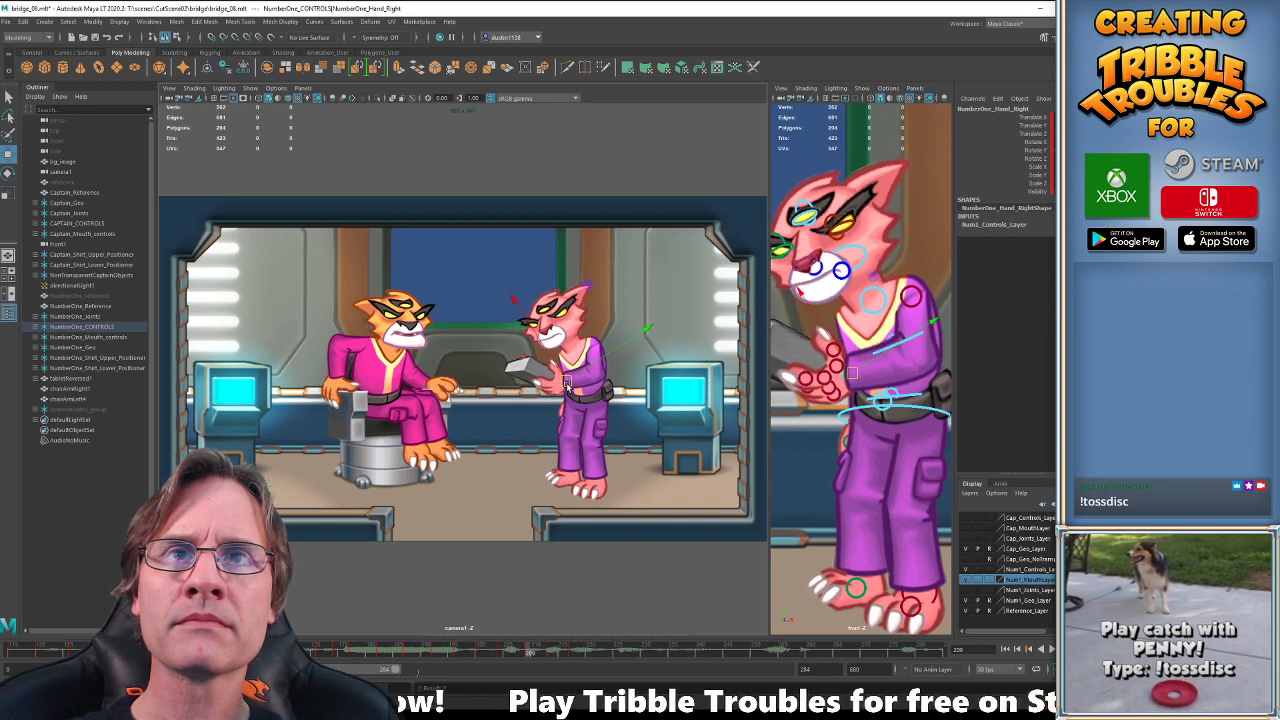
pyautogui.press('.')
pyautogui.press('.')
pyautogui.press('.')
pyautogui.press('.')
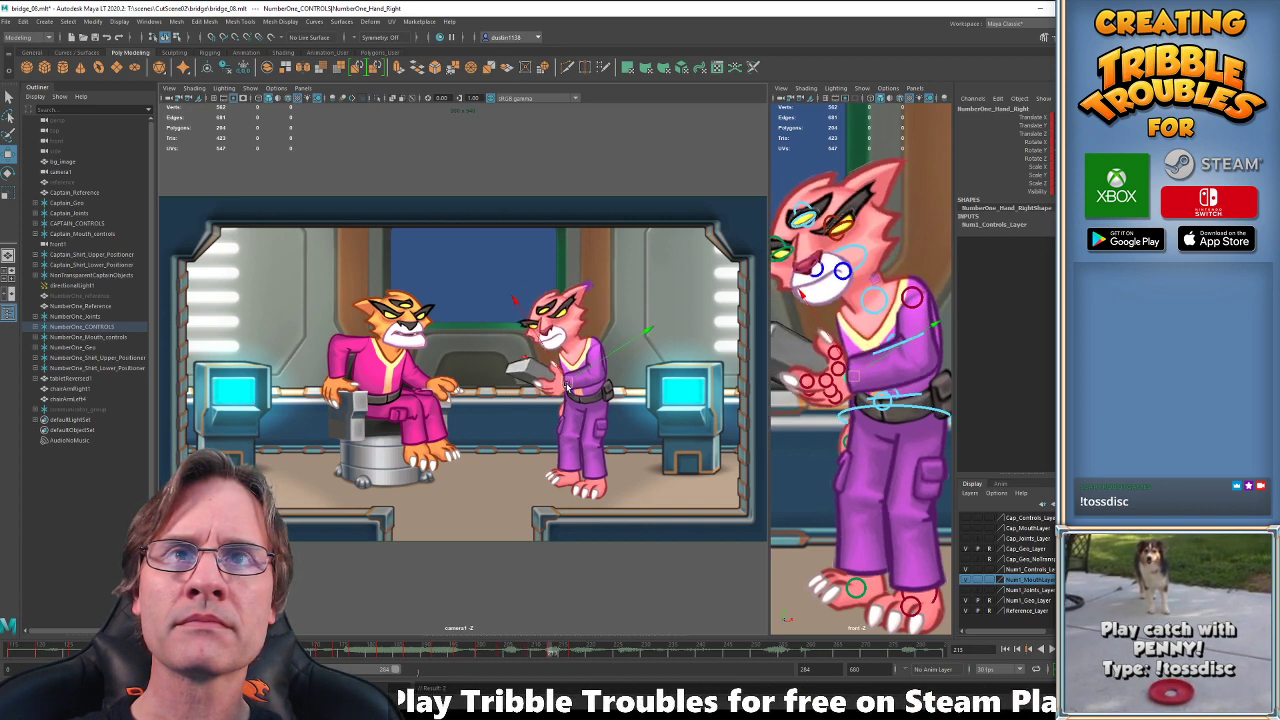
# Set the right hand control's slightly lowered position at frame 217, comparing it with the frame 213 pose.
pyautogui.press(',')
pyautogui.press(',')
pyautogui.press(',')
pyautogui.press(',')
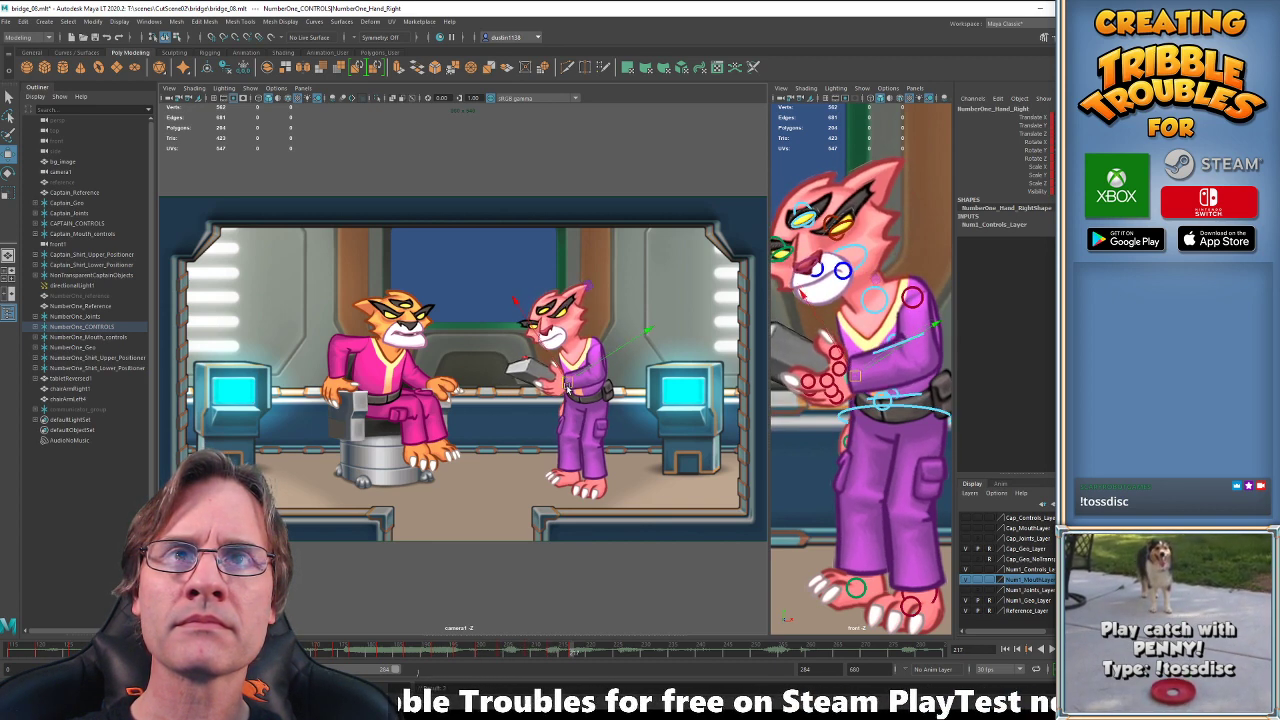
pyautogui.press('.')
pyautogui.press('.')
pyautogui.press('.')
pyautogui.press('.')
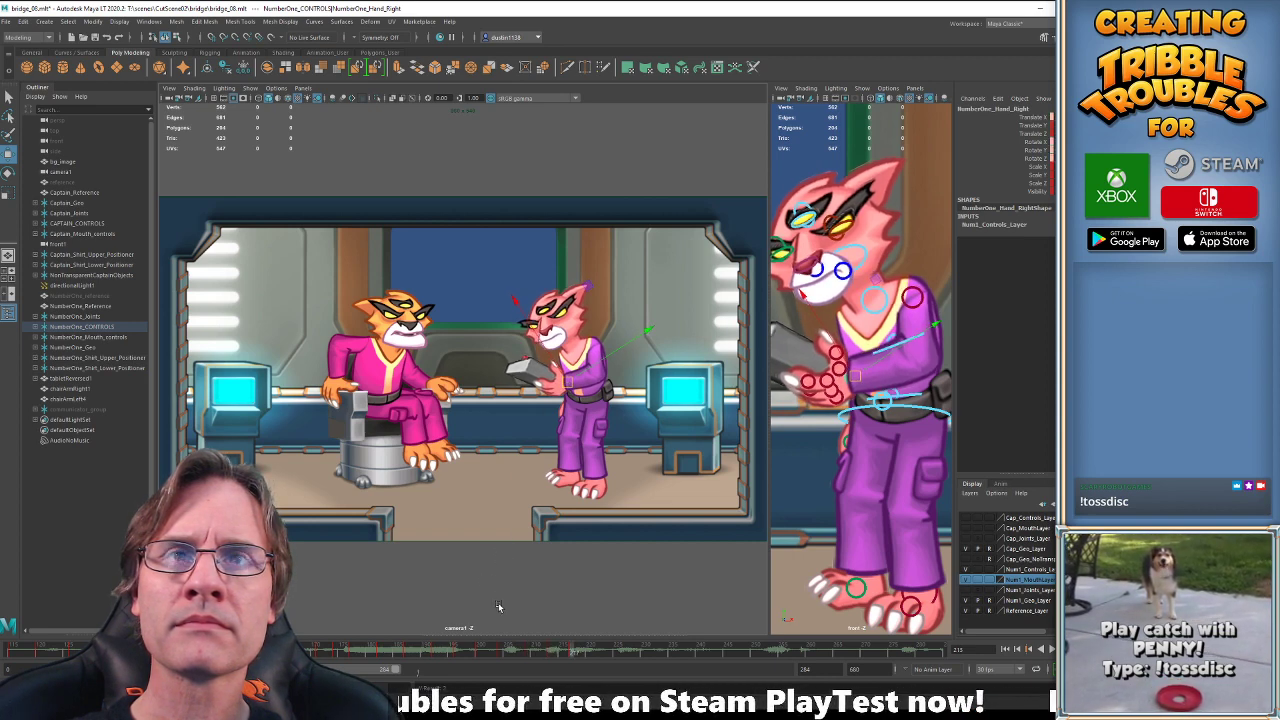
# Play back and scrub the lean to check how Number One's right hand and tablet settle.
pyautogui.hotkey('alt', 'v')
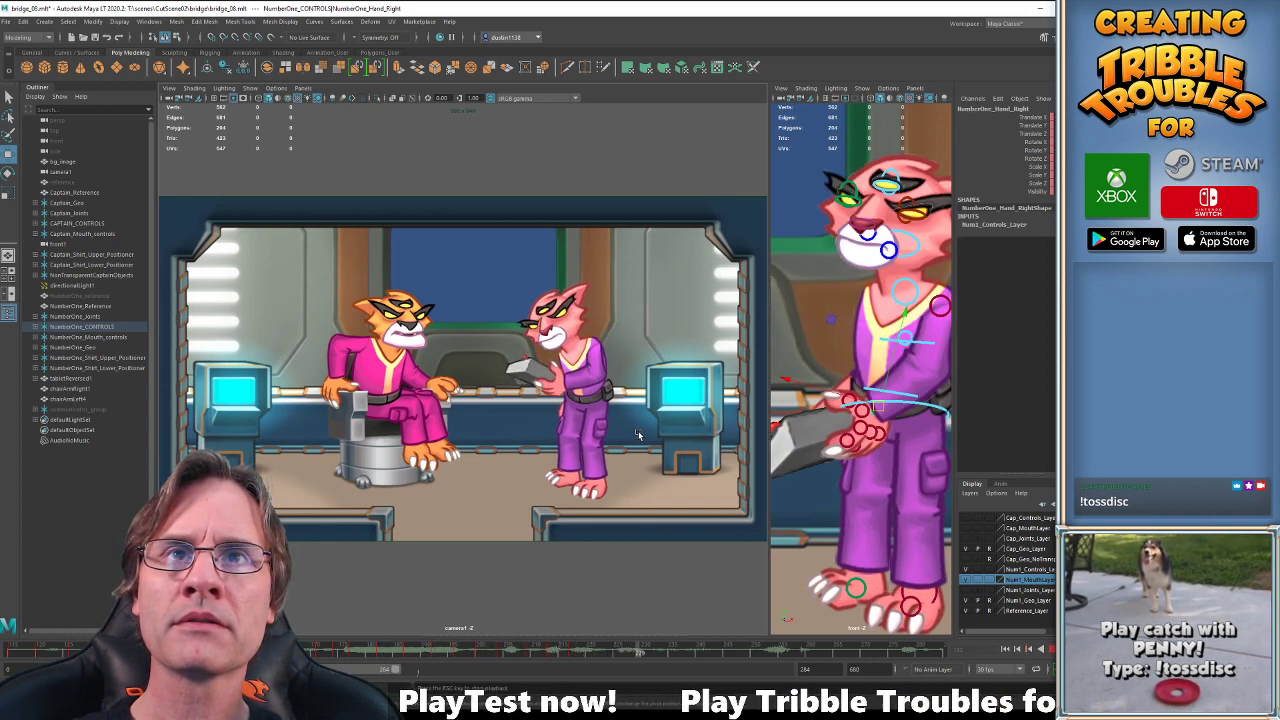
pyautogui.moveTo(449, 654); pyautogui.dragTo(590, 660)
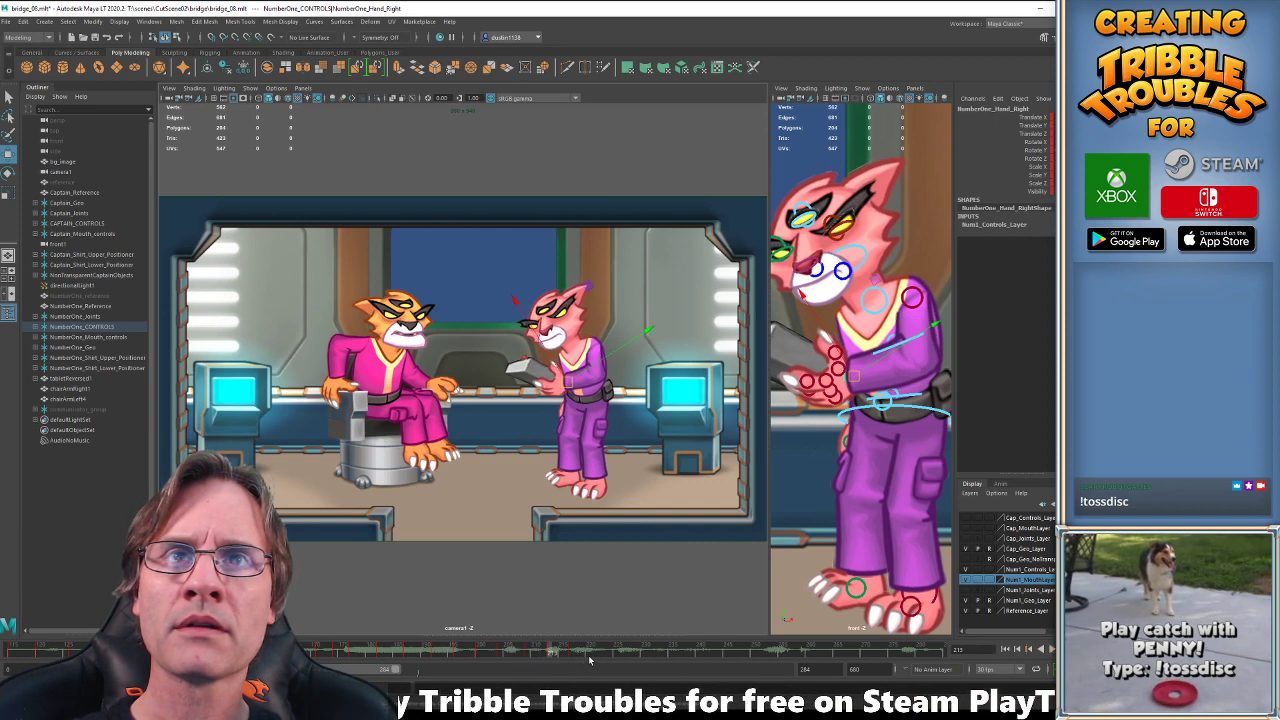
pyautogui.click(443, 650)
pyautogui.hotkey('alt', 'v')
pyautogui.hotkey('alt', 'v')
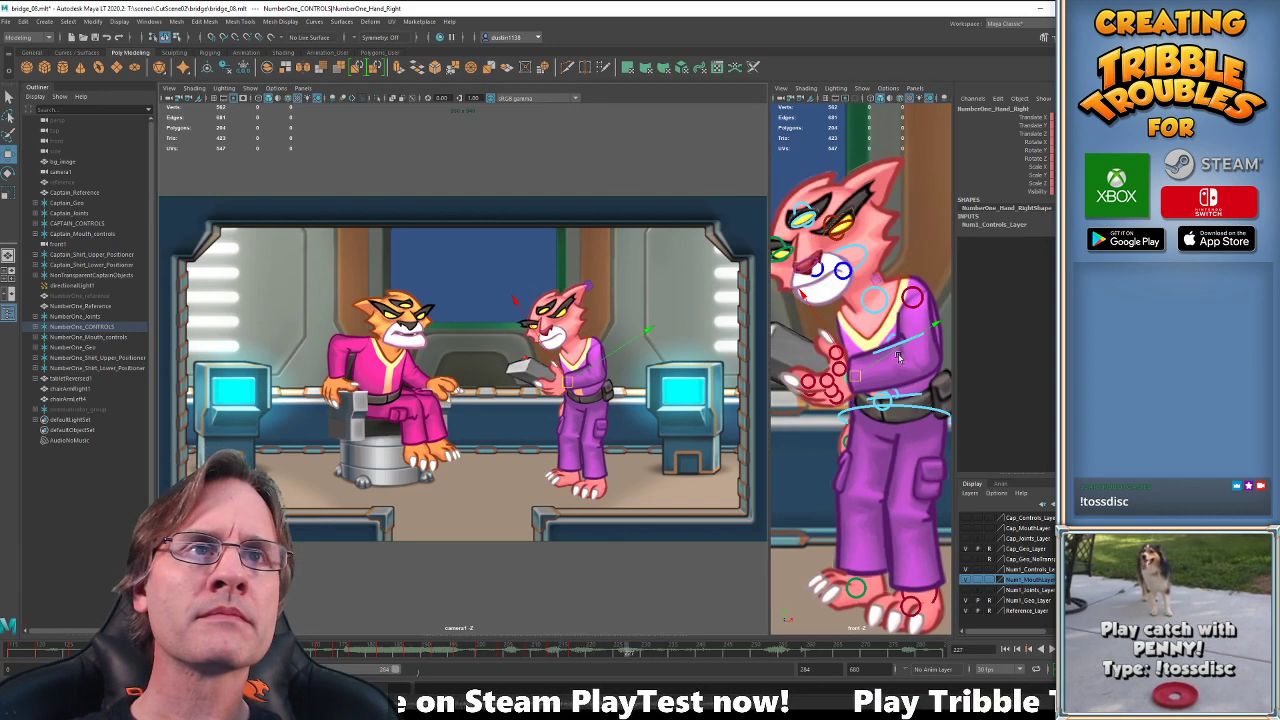
# Clear the control selection and save the bridge scene.
pyautogui.click(882, 354)
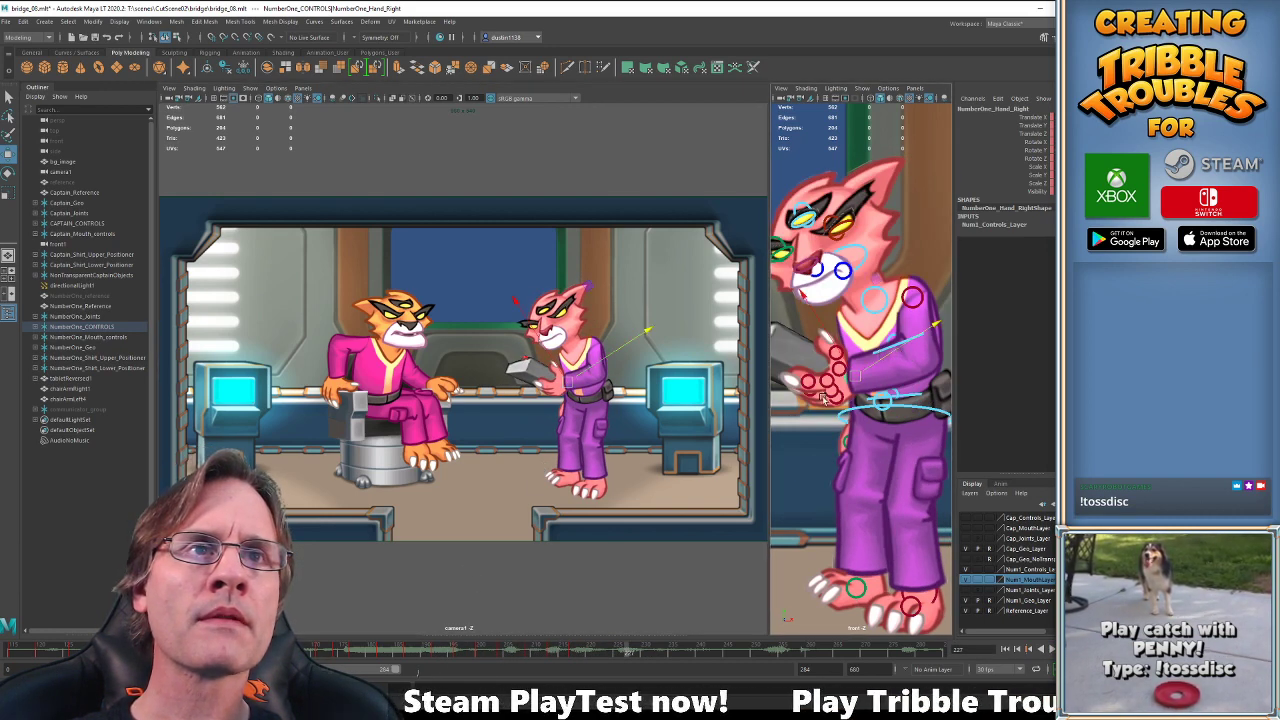
pyautogui.click(818, 450)
pyautogui.hotkey('ctrl', 's')
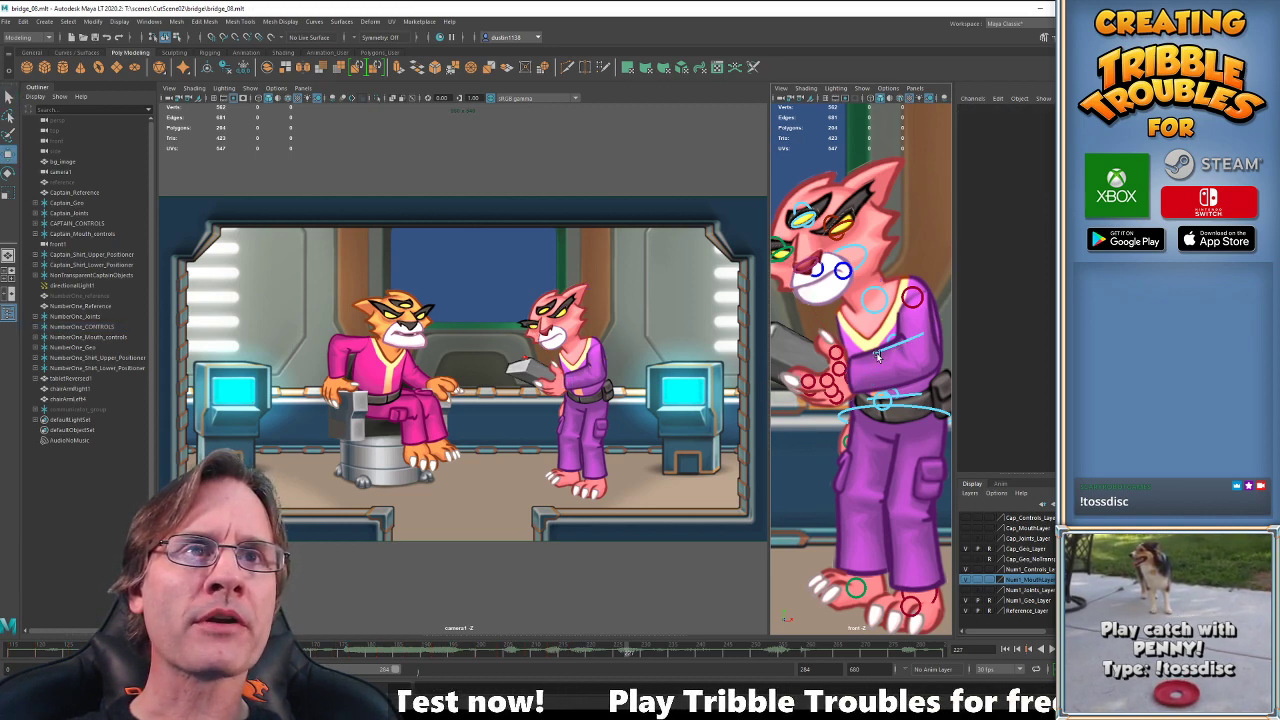
# Select Number One's upper spine control and review the lean by playing and stepping through frames 200 to 217.
pyautogui.click(876, 353)
pyautogui.press('e')
pyautogui.press(',')
pyautogui.press(',')
pyautogui.press(',')
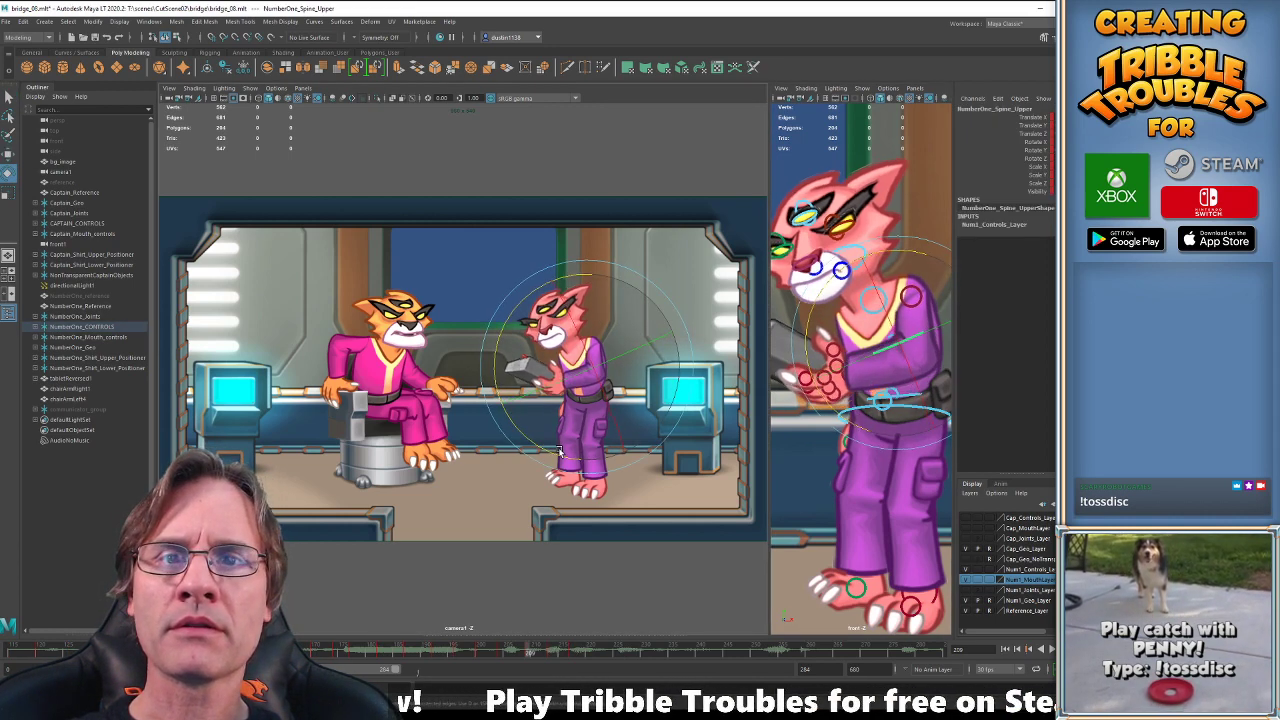
pyautogui.press('.')
pyautogui.press(',')
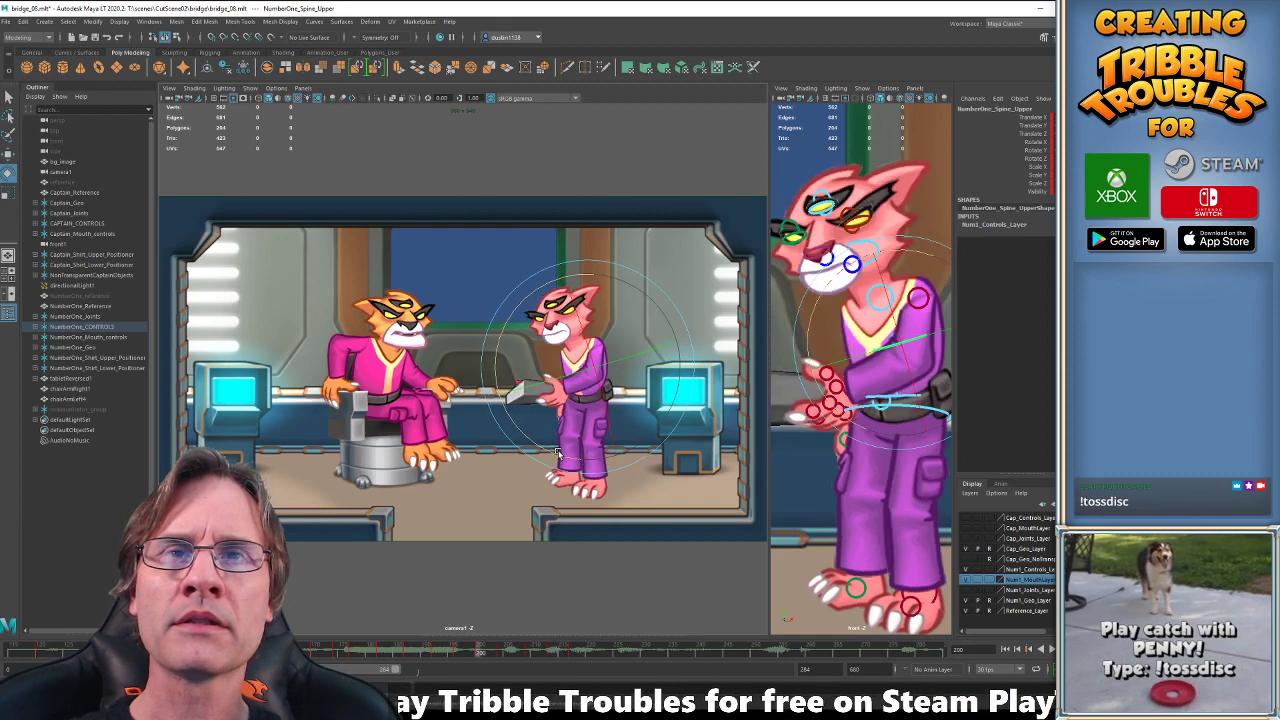
pyautogui.hotkey('alt', 'v')
pyautogui.hotkey('alt', 'v')
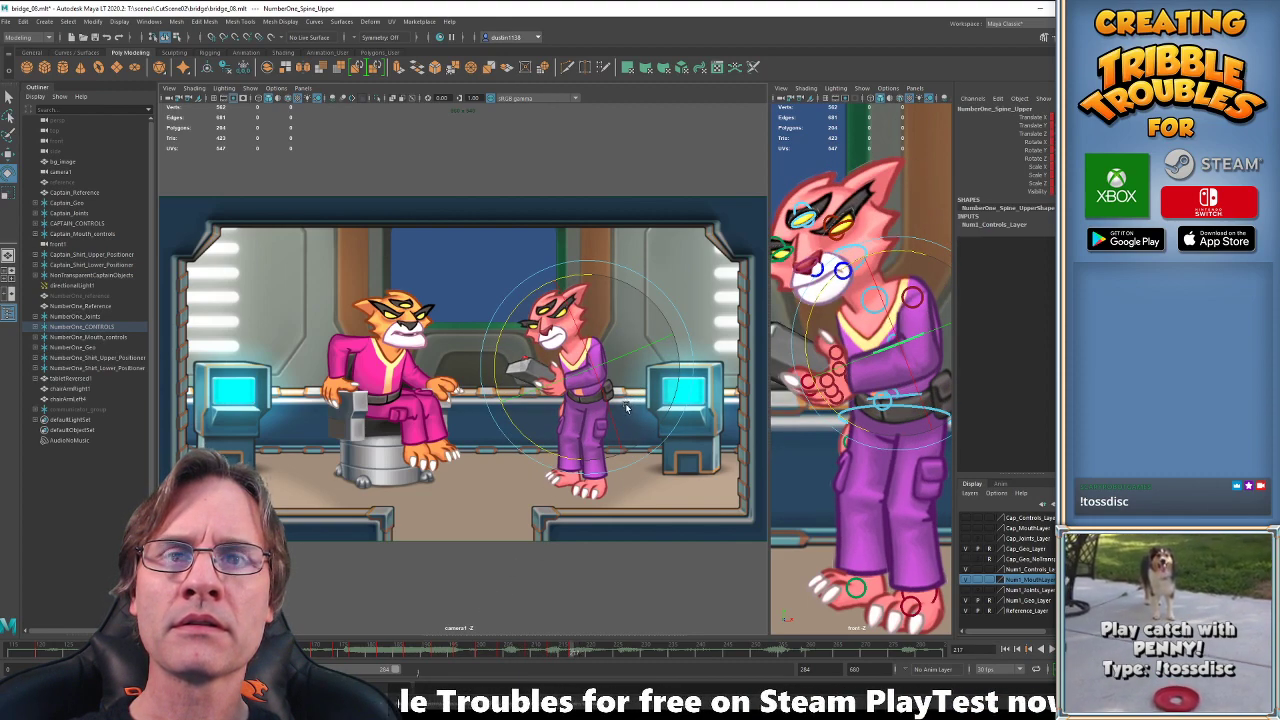
pyautogui.moveTo(485, 655); pyautogui.dragTo(552, 655)
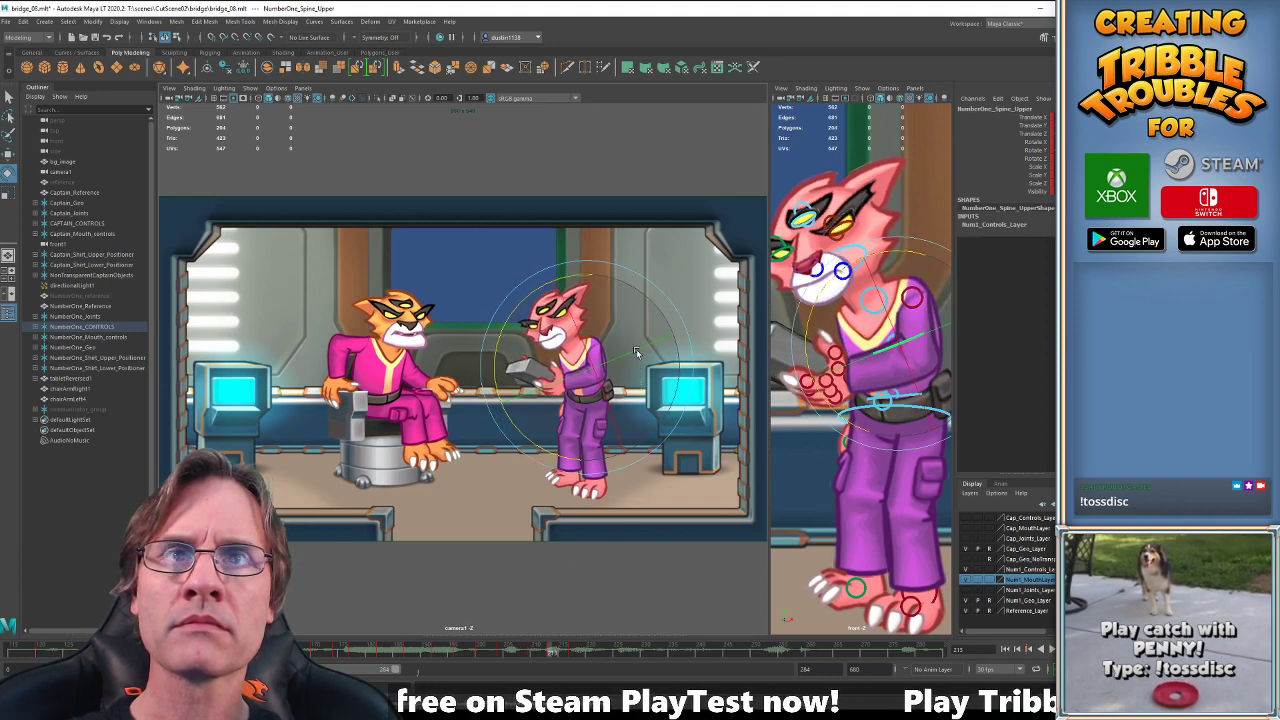
# Rotate Number One's upper spine control slightly farther forward at frame 213, comparing the pose with frames 209 and 217.
pyautogui.press('alt+')
pyautogui.press('alt+')
pyautogui.press('alt+')
pyautogui.press('alt+')
pyautogui.press('alt+')
pyautogui.press('alt+')
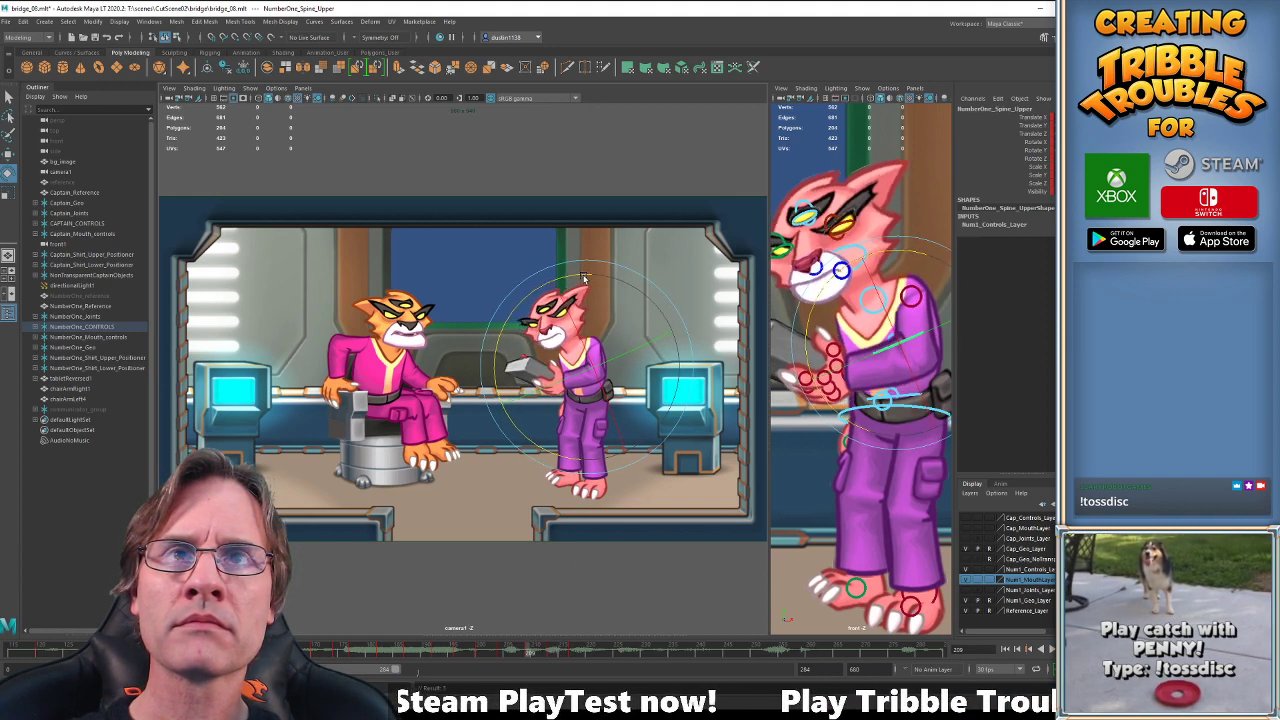
pyautogui.press('.')
pyautogui.press('.')
pyautogui.press('.')
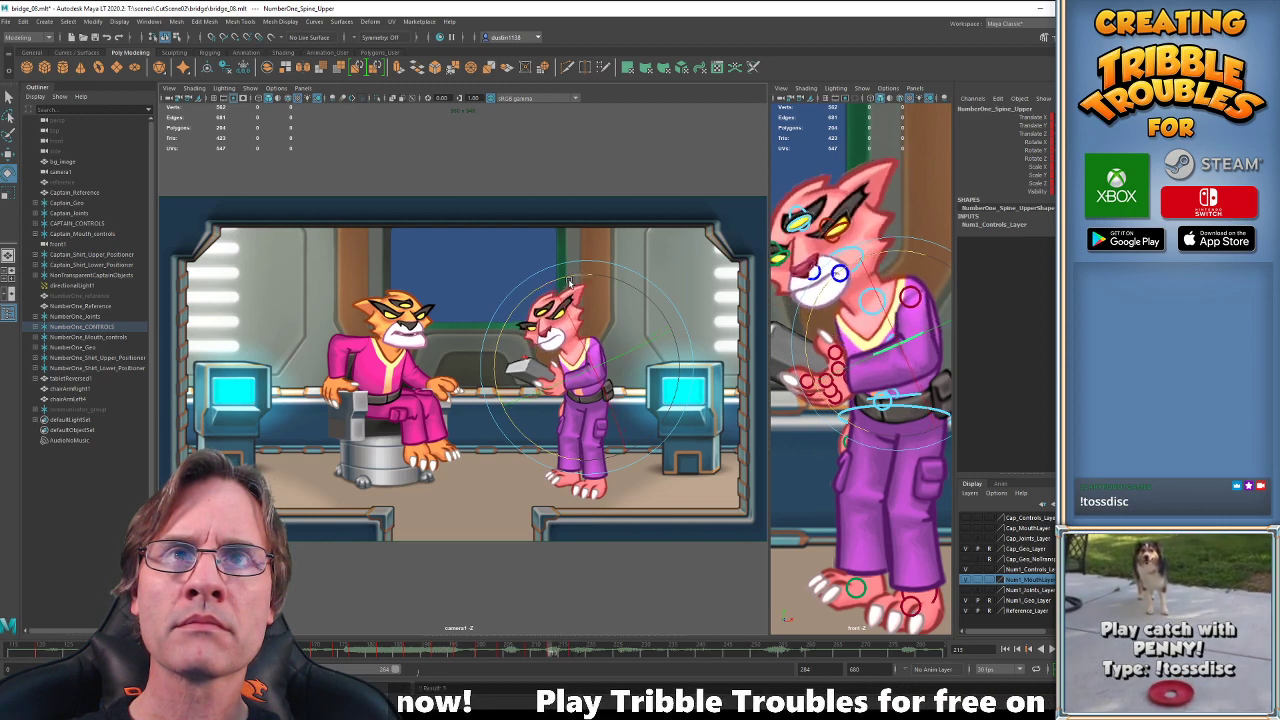
pyautogui.press('.')
pyautogui.press('.')
pyautogui.press('.')
pyautogui.press('.')
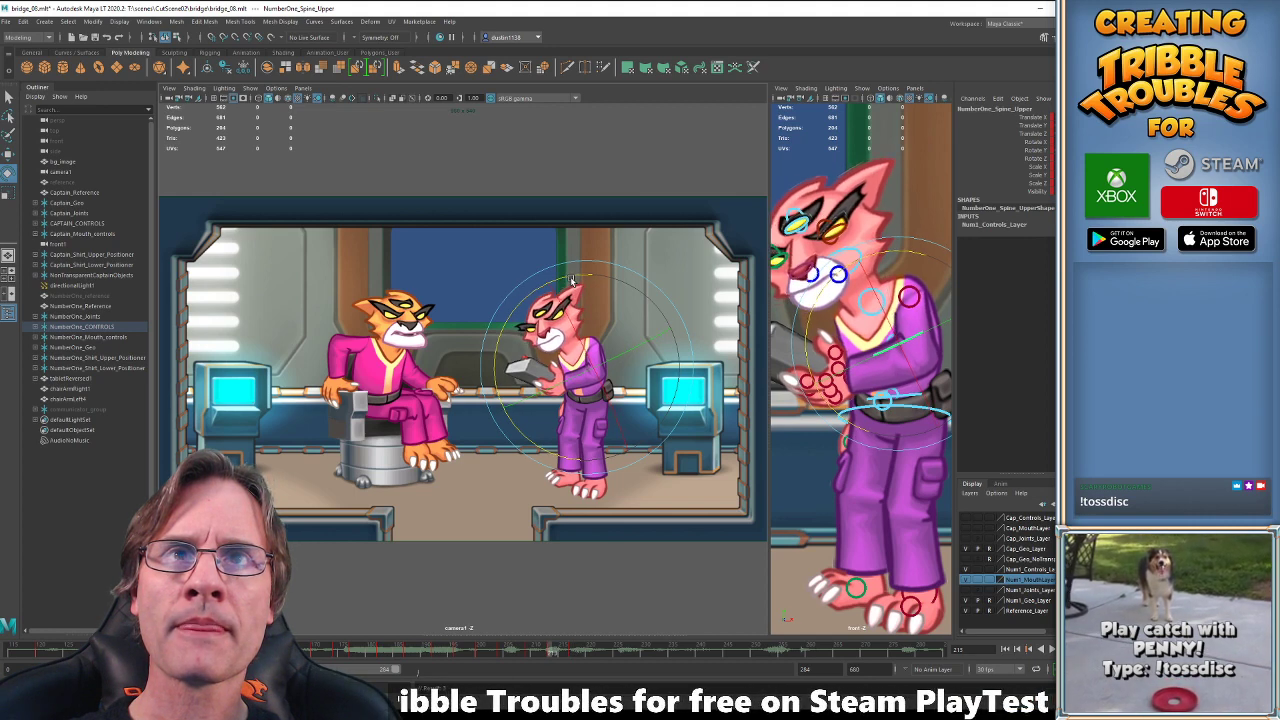
pyautogui.press('w')
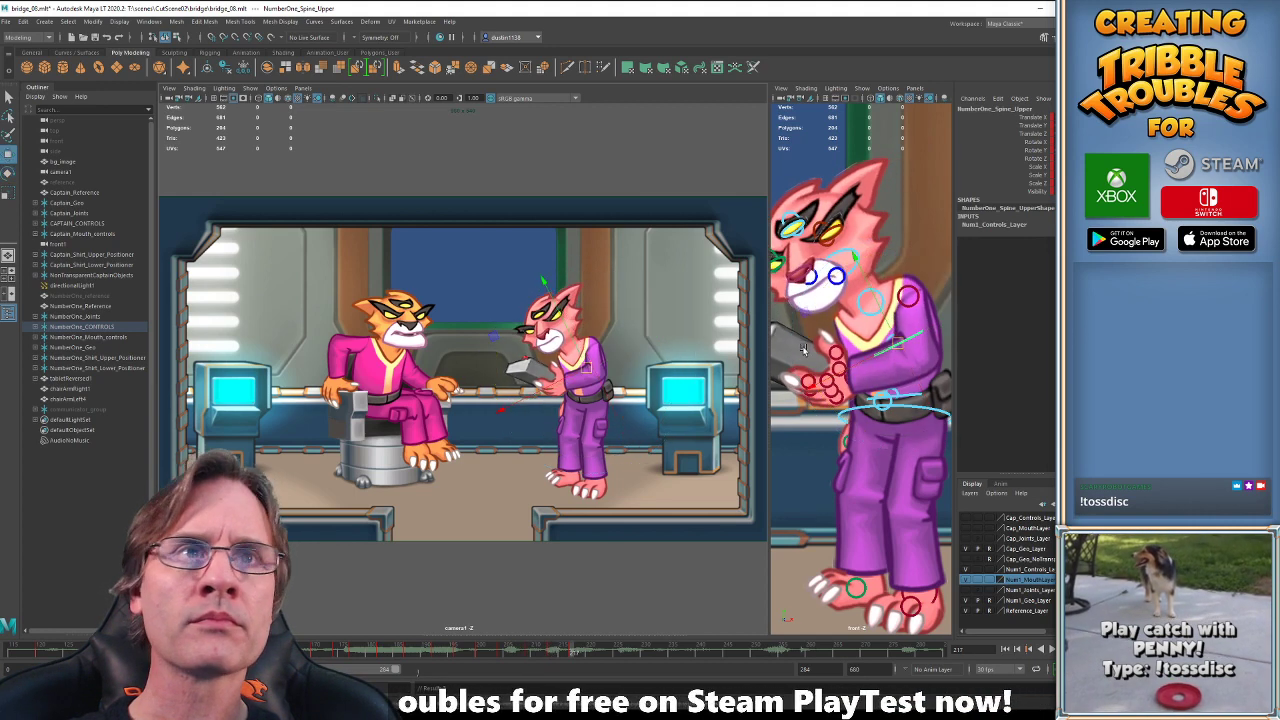
# Rotate Number One's neck control slightly at frame 209 and play back the lean.
pyautogui.click(862, 313)
pyautogui.press('e')
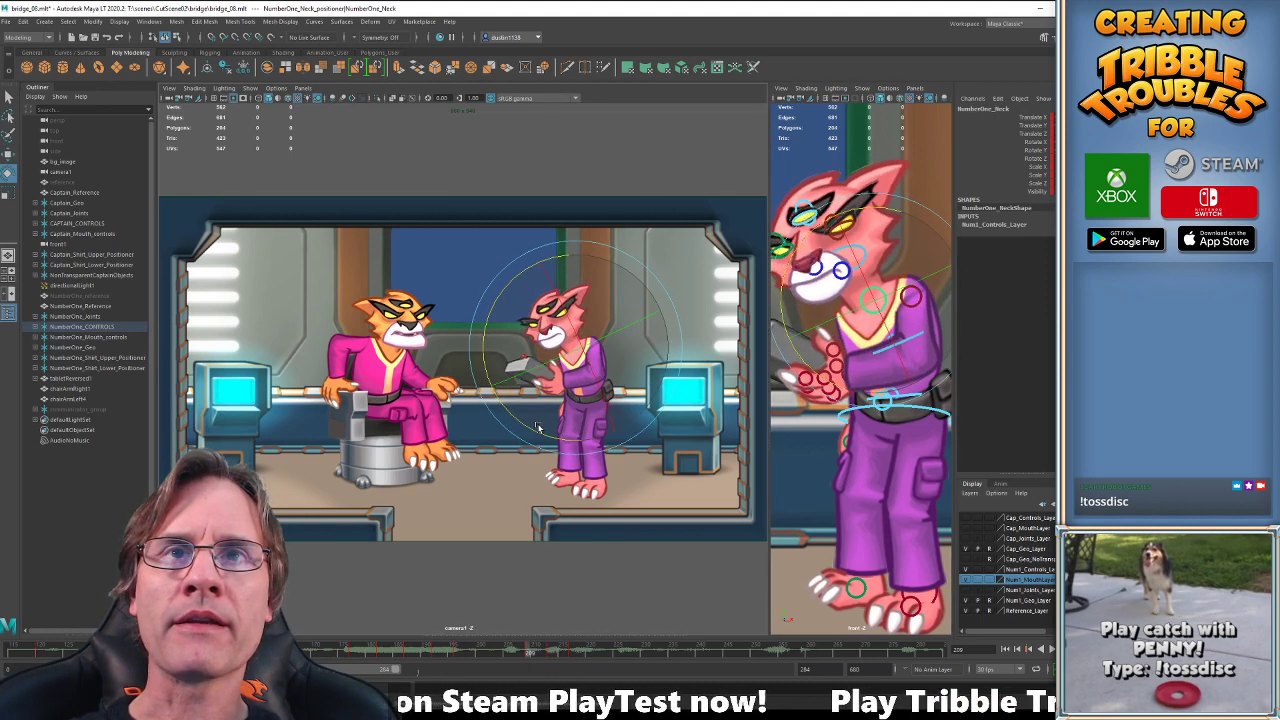
pyautogui.moveTo(533, 430)
pyautogui.mouseDown()
pyautogui.moveTo(522, 424)
pyautogui.moveTo(532, 414)
pyautogui.moveTo(528, 426)
pyautogui.mouseUp()
pyautogui.hotkey('alt', 'v')
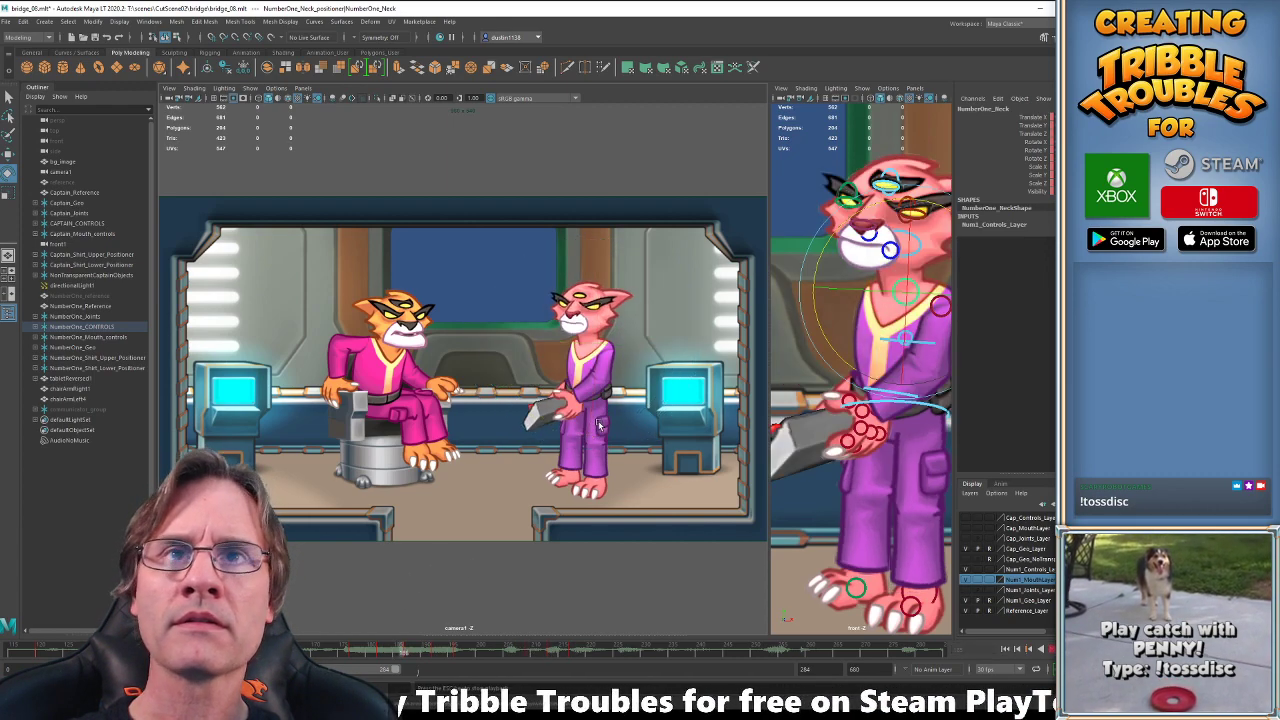
pyautogui.hotkey('alt', 'v')
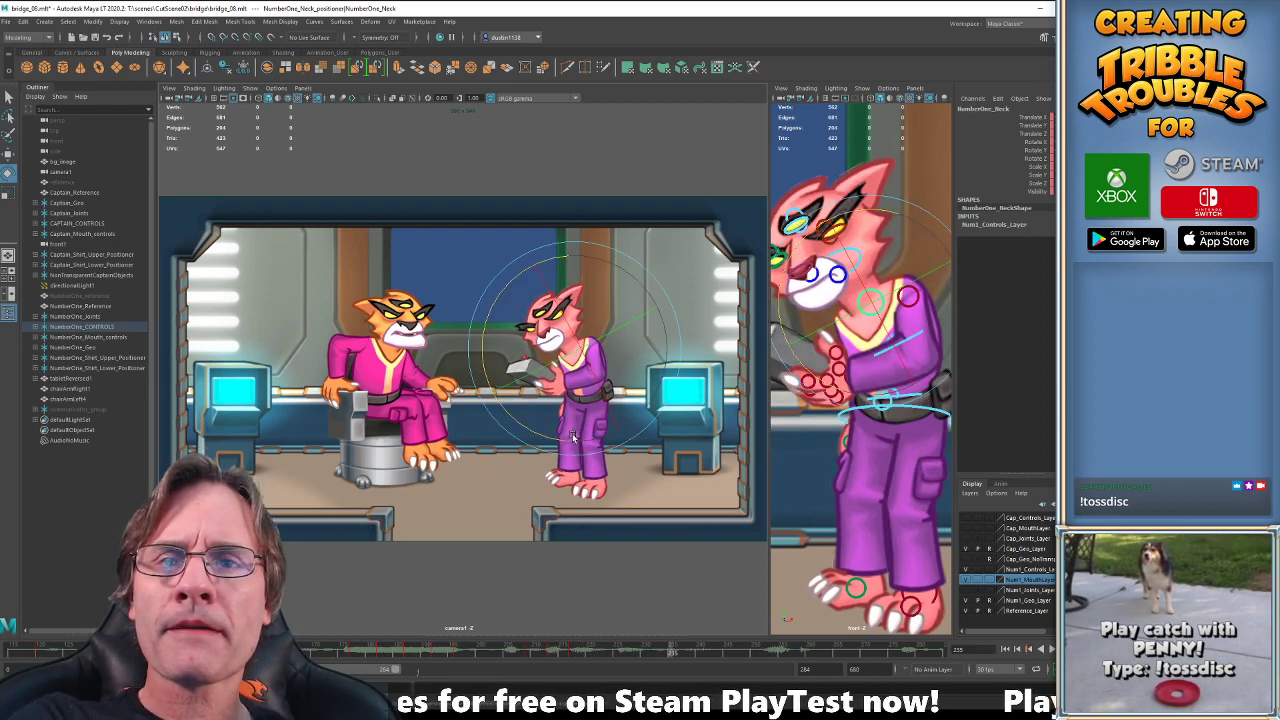
# Rotate Number One's neck control slightly back at frame 213, comparing the pose with frame 209.
pyautogui.press(',')
pyautogui.press(',')
pyautogui.press(',')
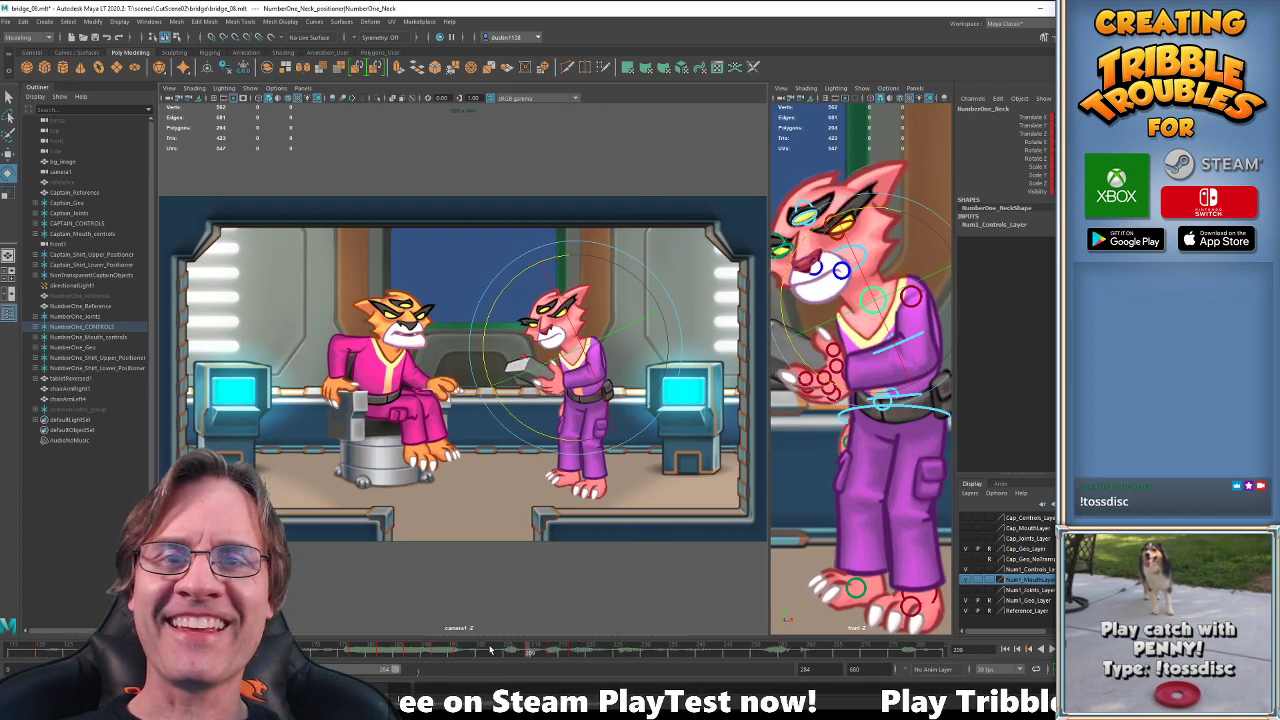
pyautogui.moveTo(490, 650); pyautogui.dragTo(530, 650)
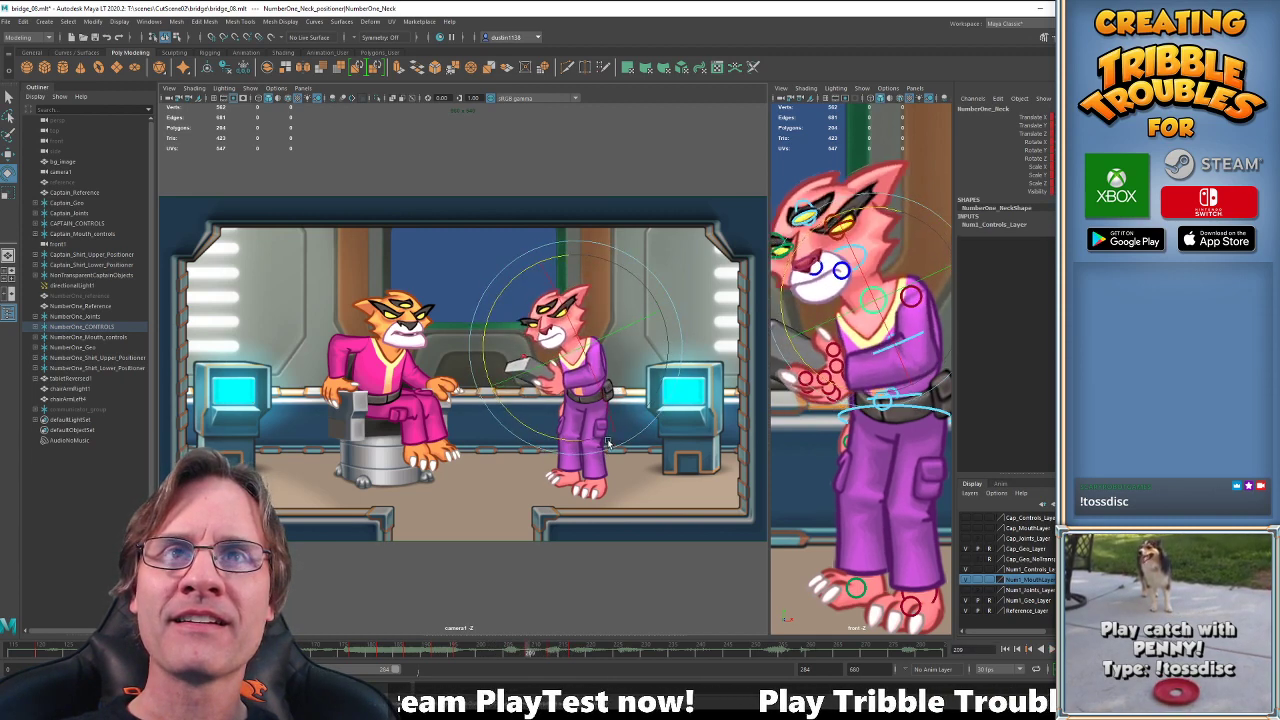
pyautogui.press('.')
pyautogui.moveTo(566, 438); pyautogui.dragTo(540, 434)
pyautogui.press('.')
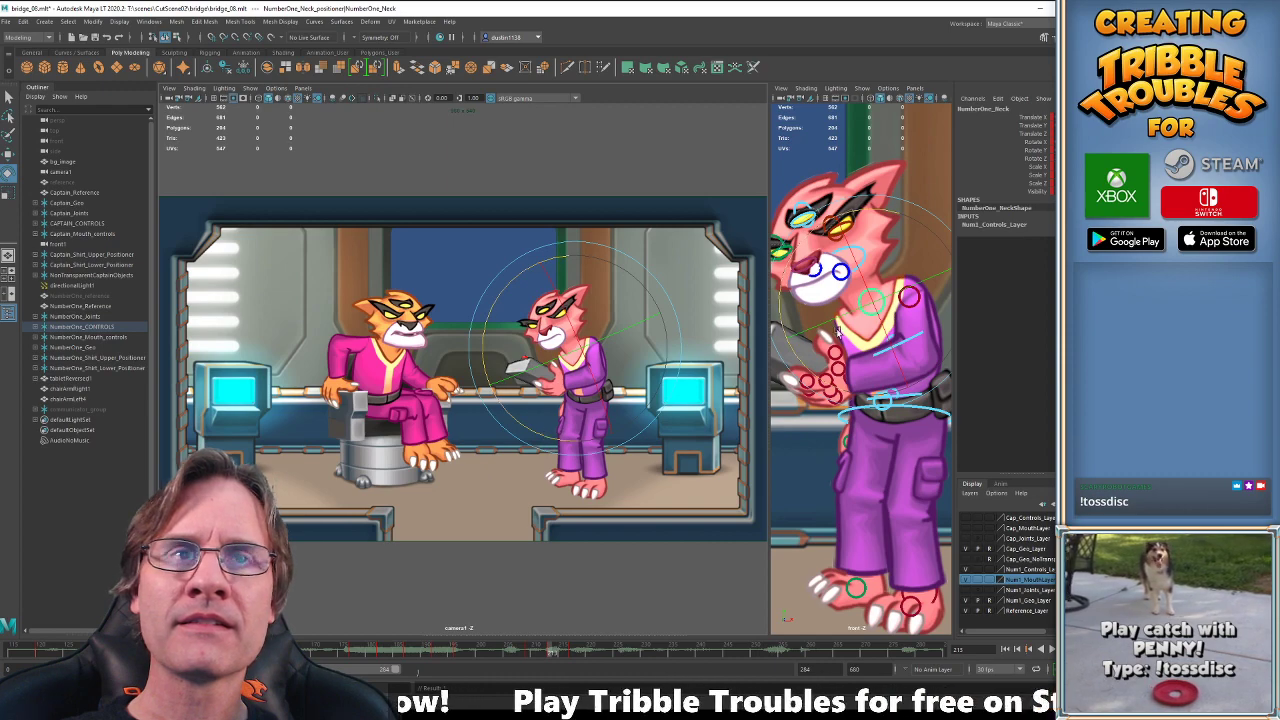
# Rotate Number One's head control slightly upward at frame 213, and play back and scrub the lean.
pyautogui.press('w')
pyautogui.click(862, 253)
pyautogui.press('e')
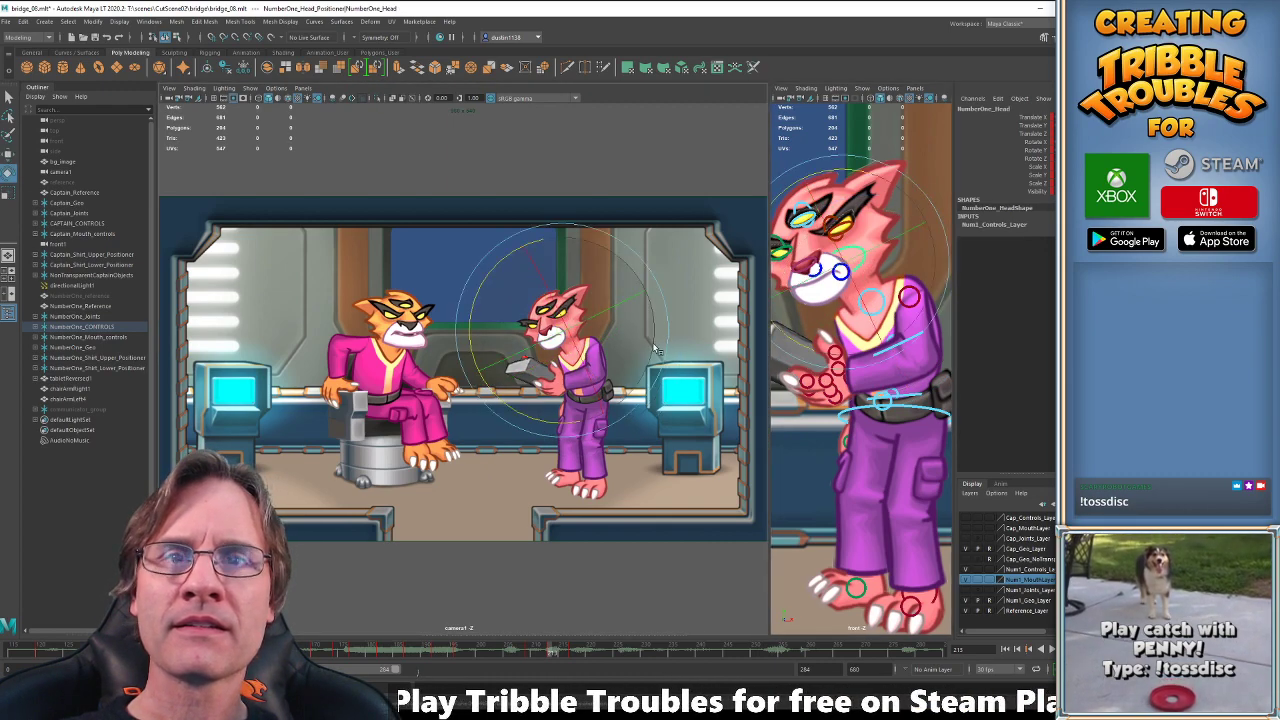
pyautogui.moveTo(572, 422); pyautogui.dragTo(534, 416)
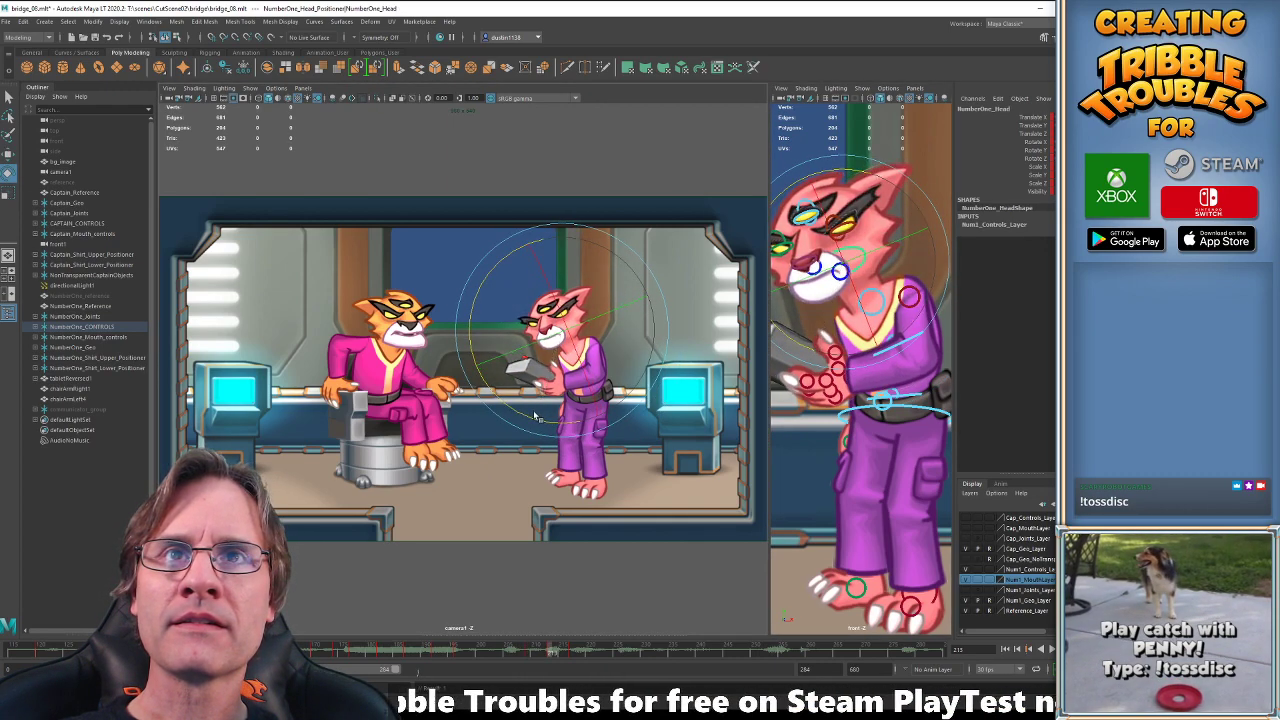
pyautogui.press('.')
pyautogui.press('.')
pyautogui.hotkey('alt', 'v')
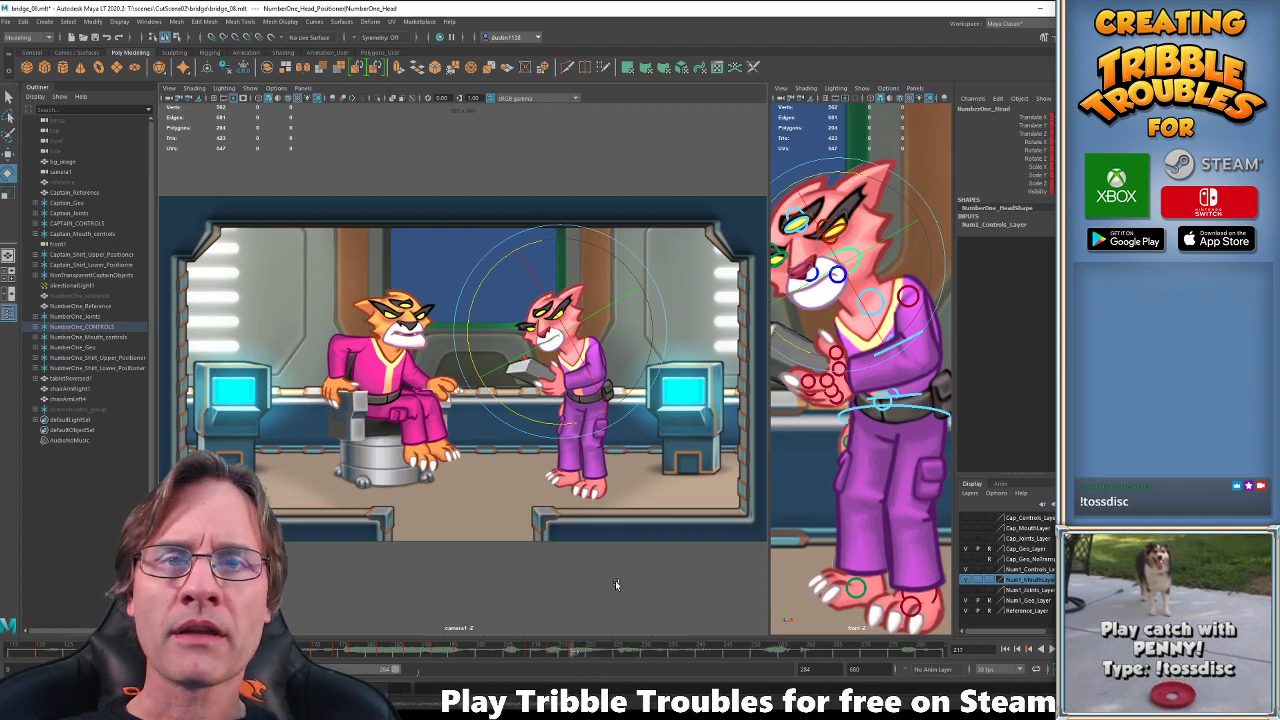
pyautogui.moveTo(570, 646); pyautogui.dragTo(509, 636)
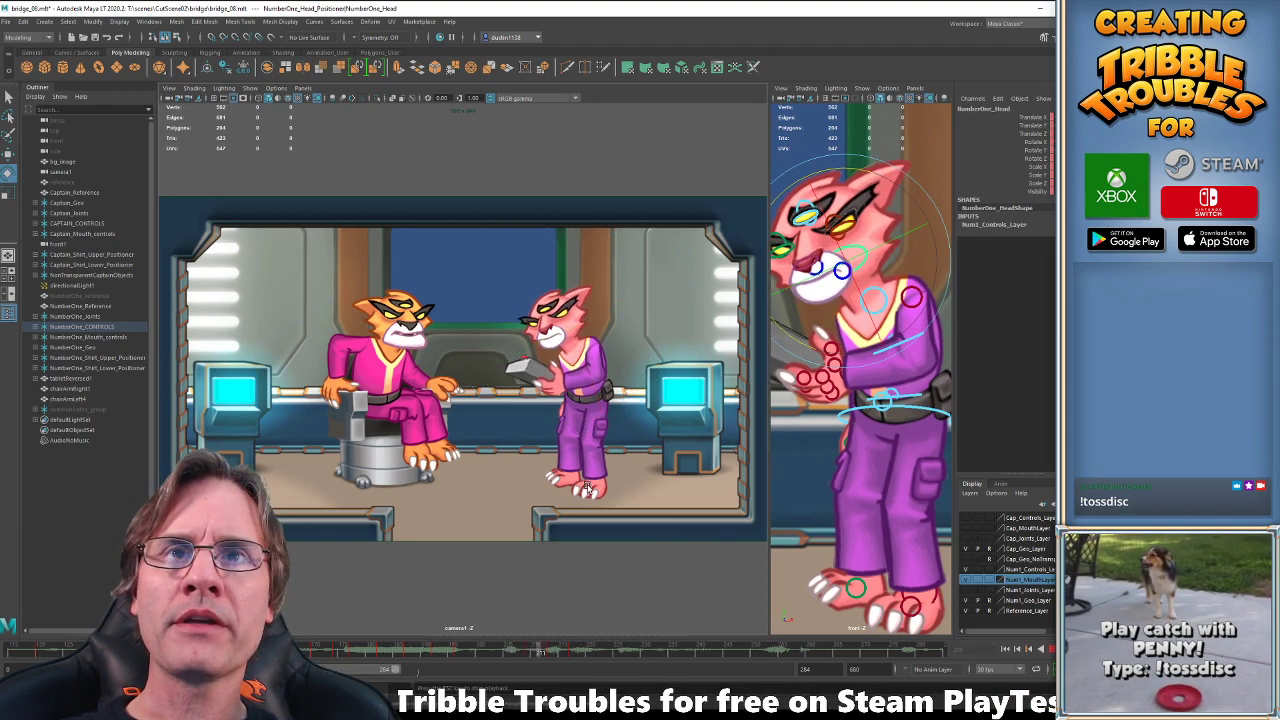
# Key Number One's center-of-gravity, lower spine, neck and head controls at frame 221, comparing the head with frame 213.
pyautogui.click(910, 407)
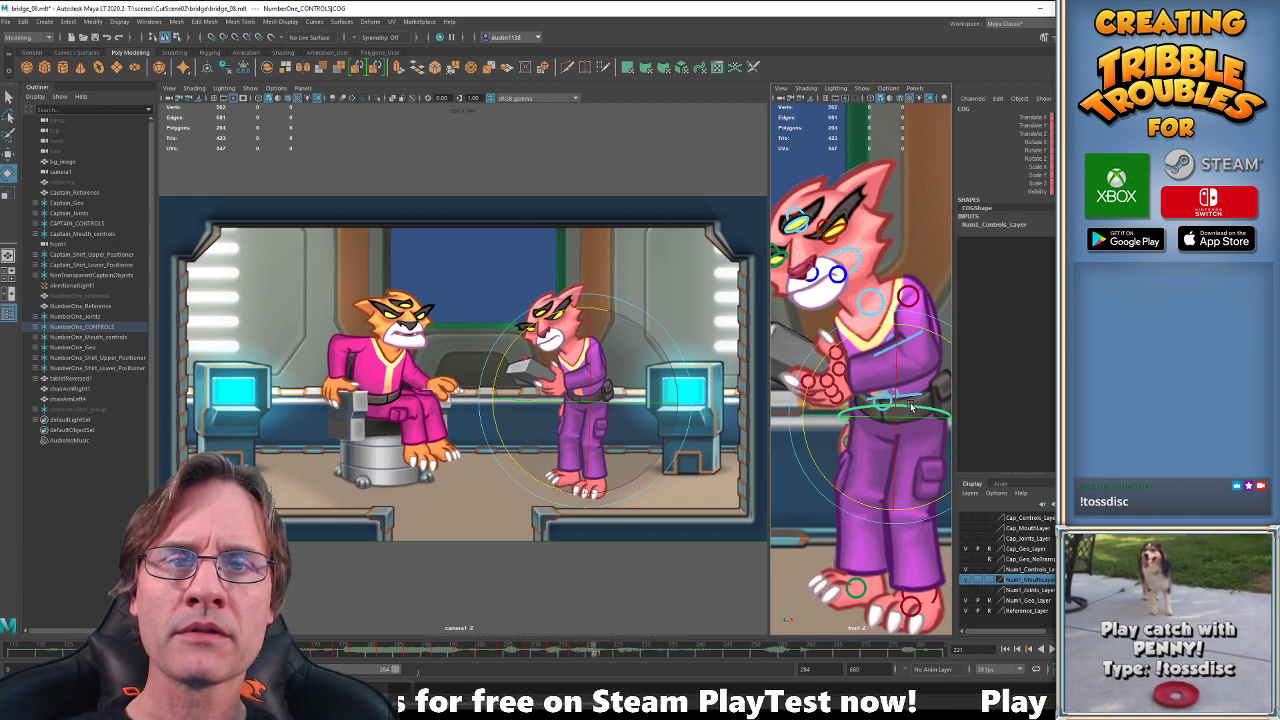
pyautogui.press('w')
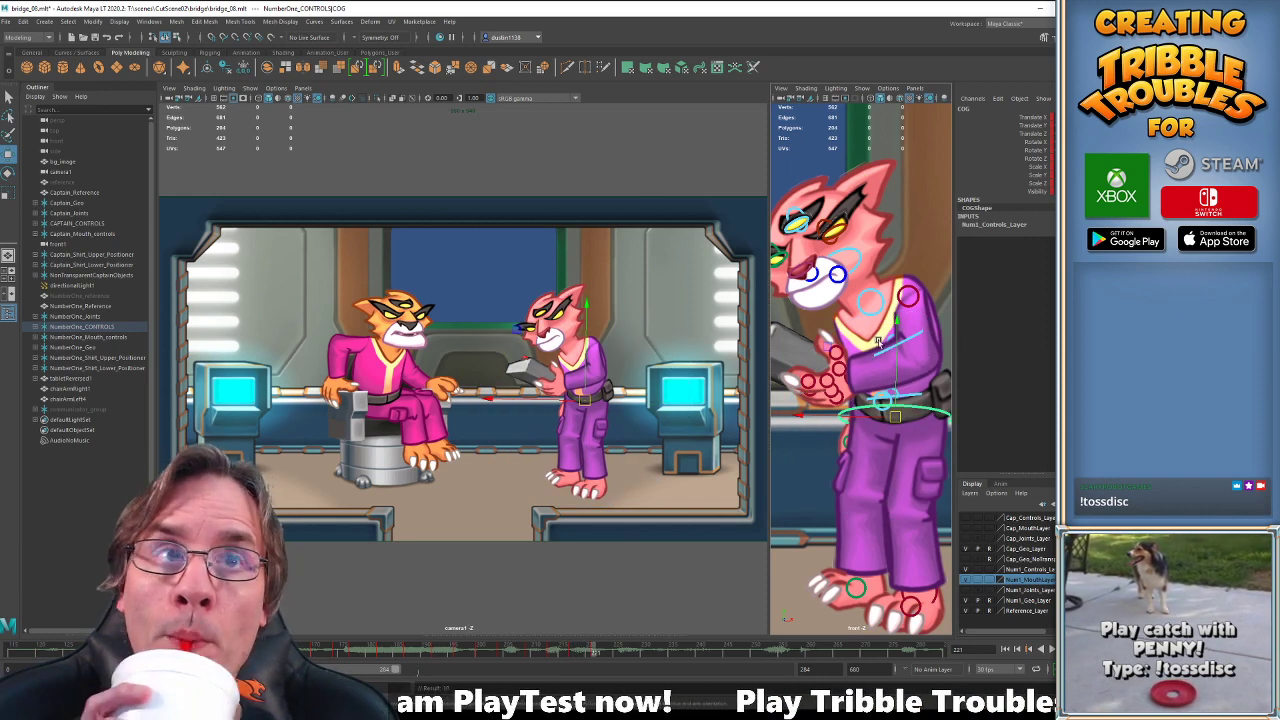
pyautogui.click(910, 388)
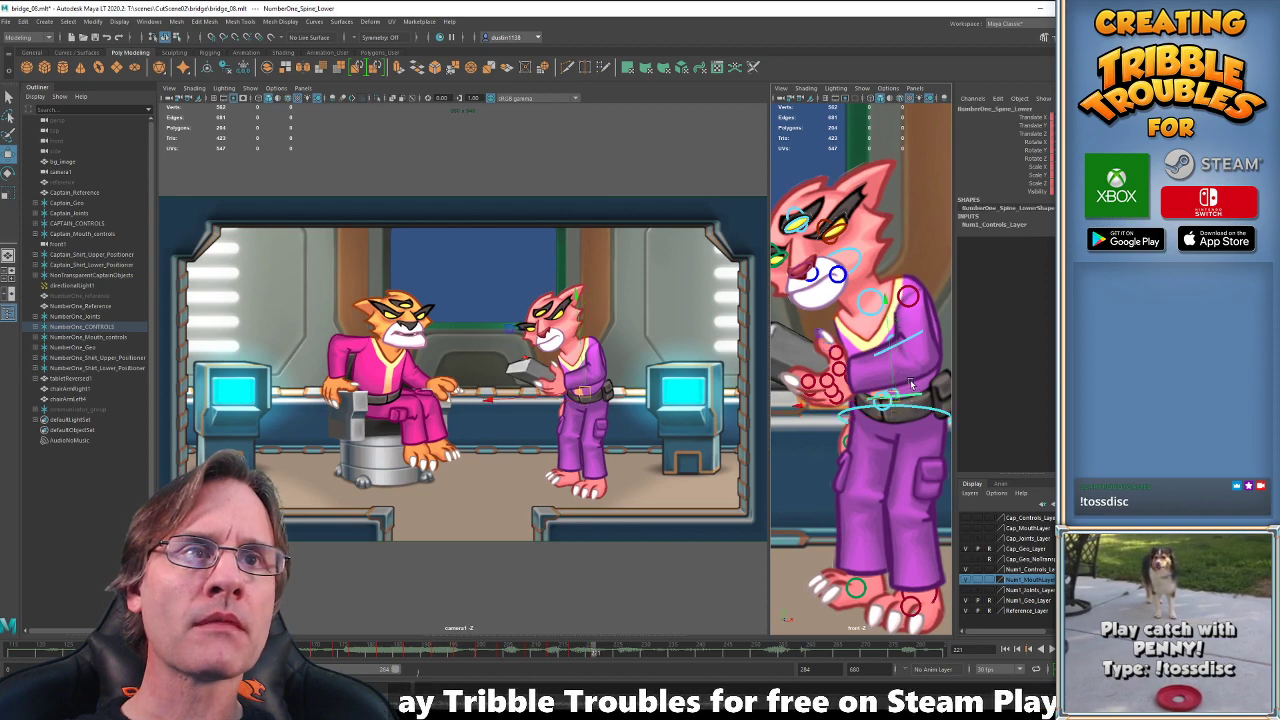
pyautogui.click(862, 312)
pyautogui.click(862, 263)
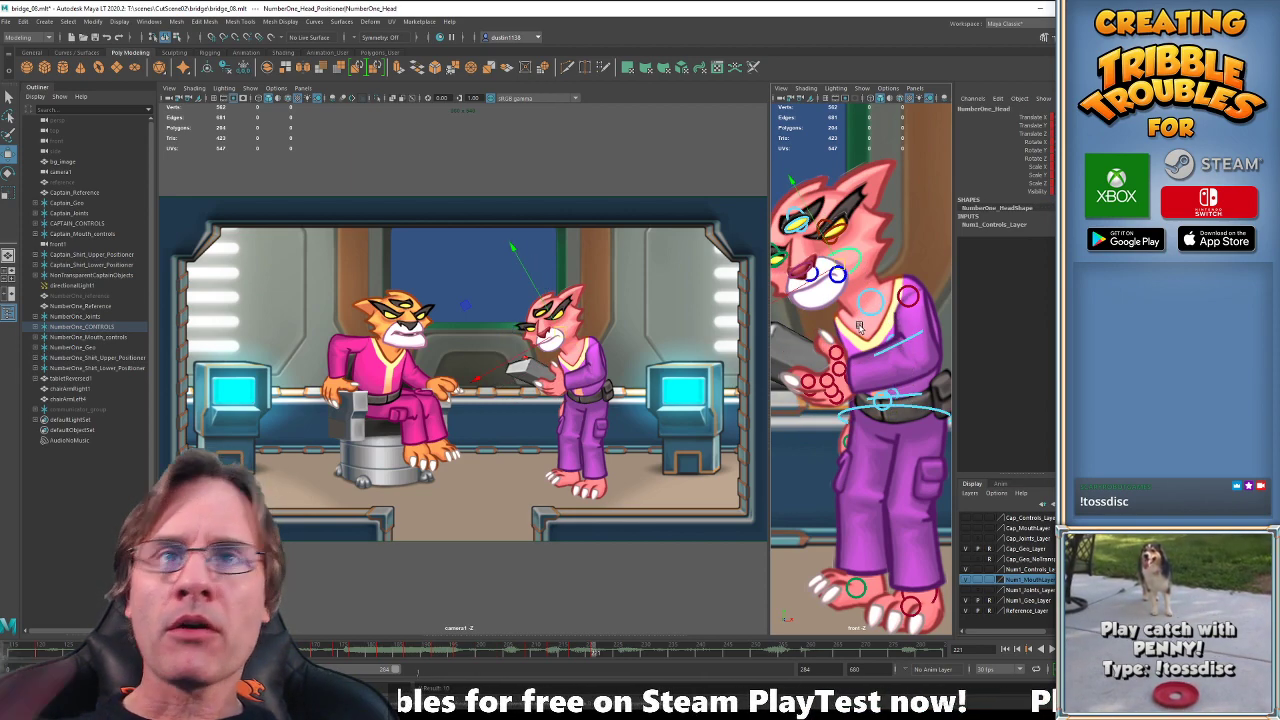
pyautogui.press(',')
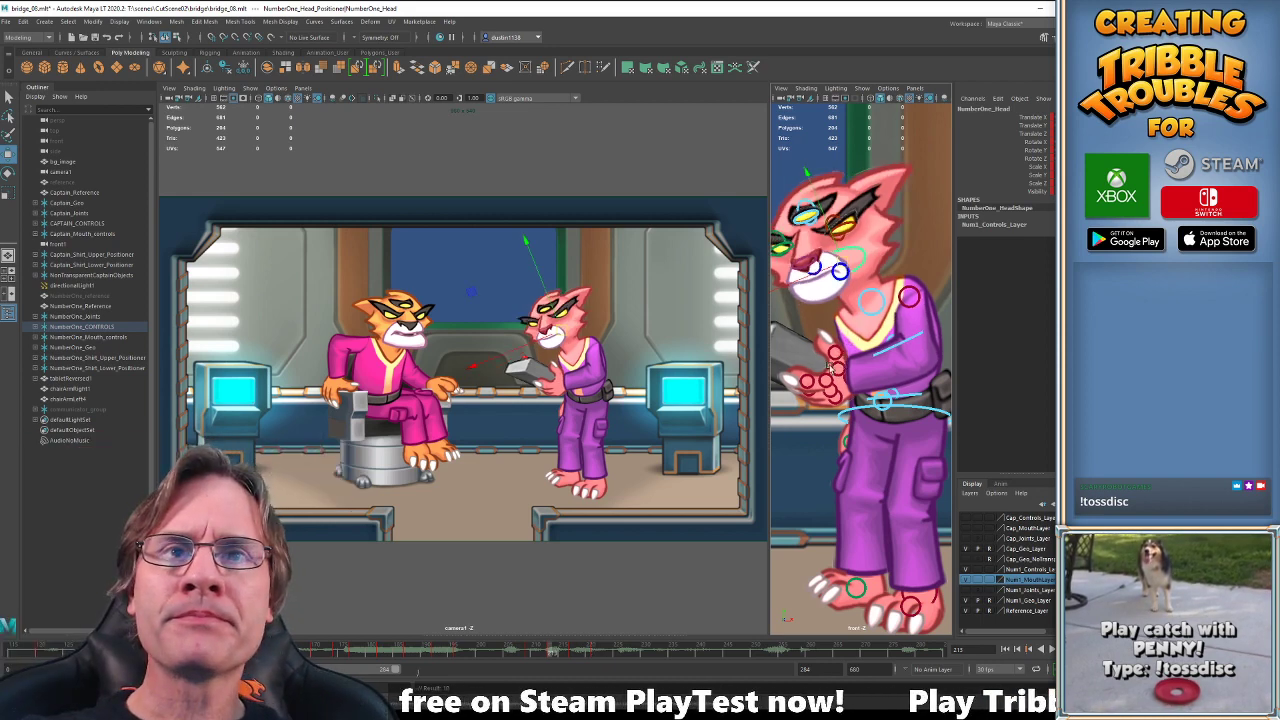
pyautogui.hotkey('alt', '.')
pyautogui.hotkey('alt', '.')
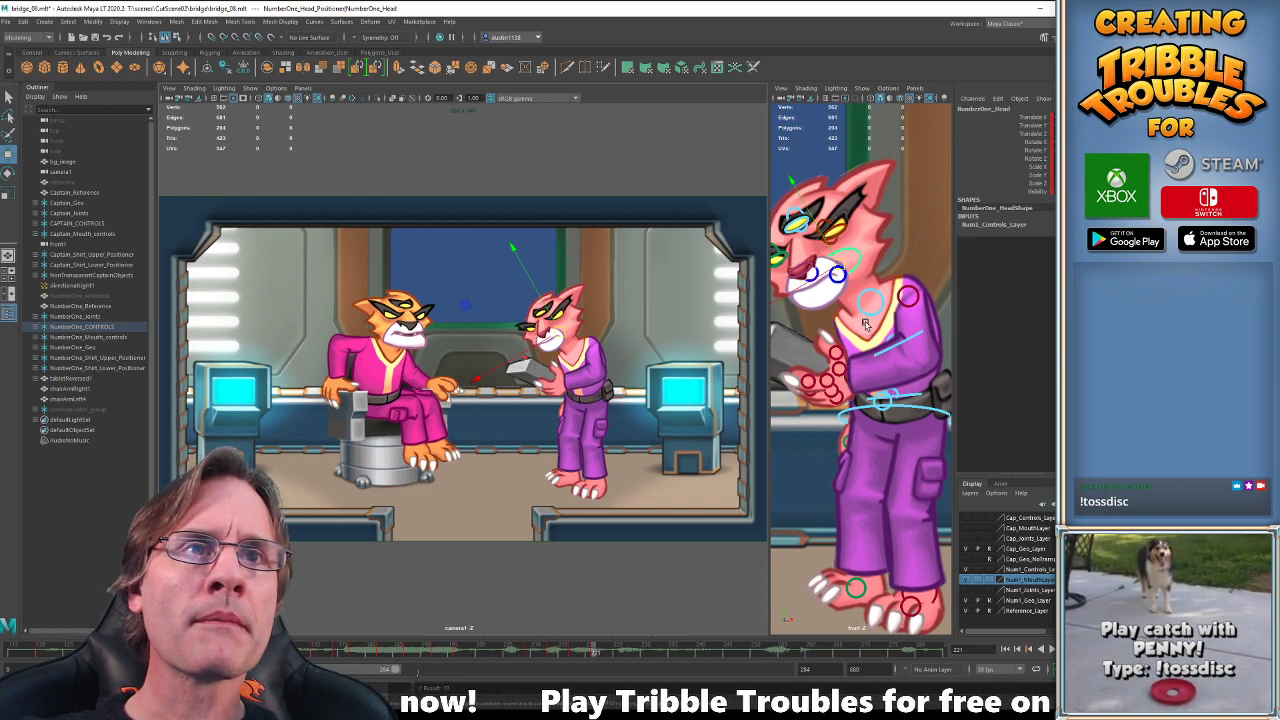
# Key the upper spine control at frame 221, comparing it with frame 213, and ready the head control for rotation.
pyautogui.click(879, 350)
pyautogui.press('e')
pyautogui.press(',')
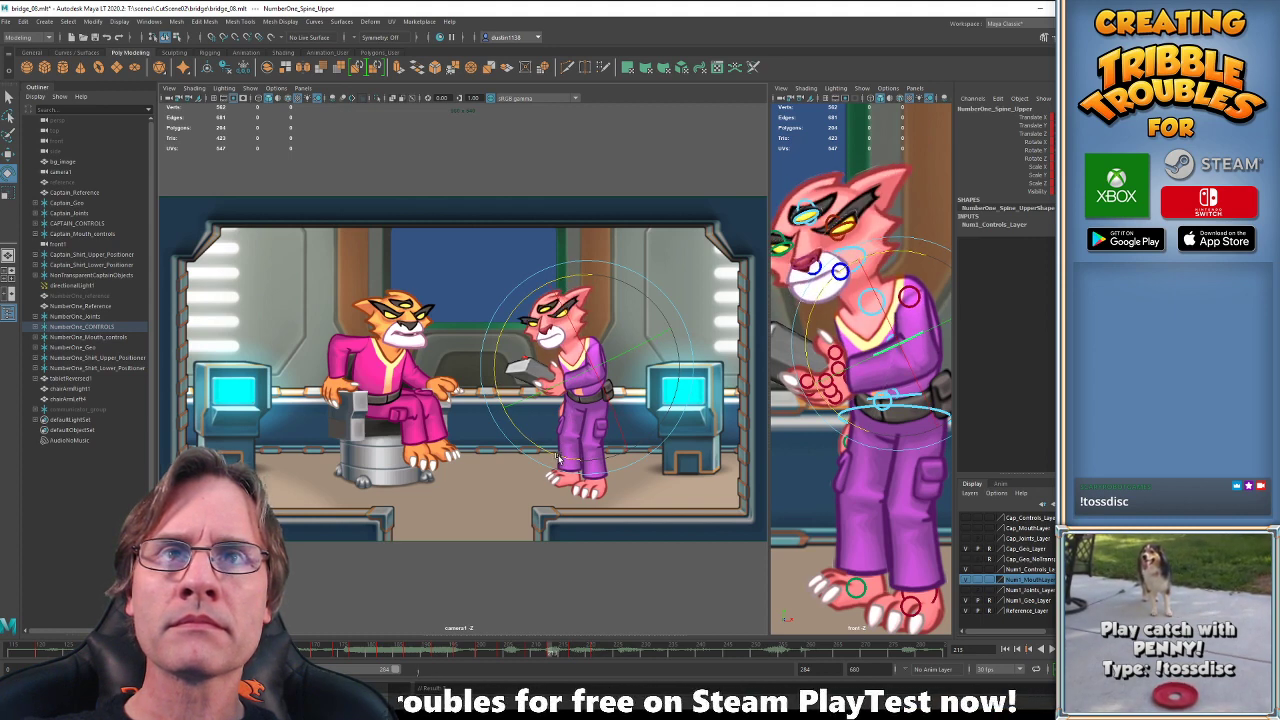
pyautogui.press('w')
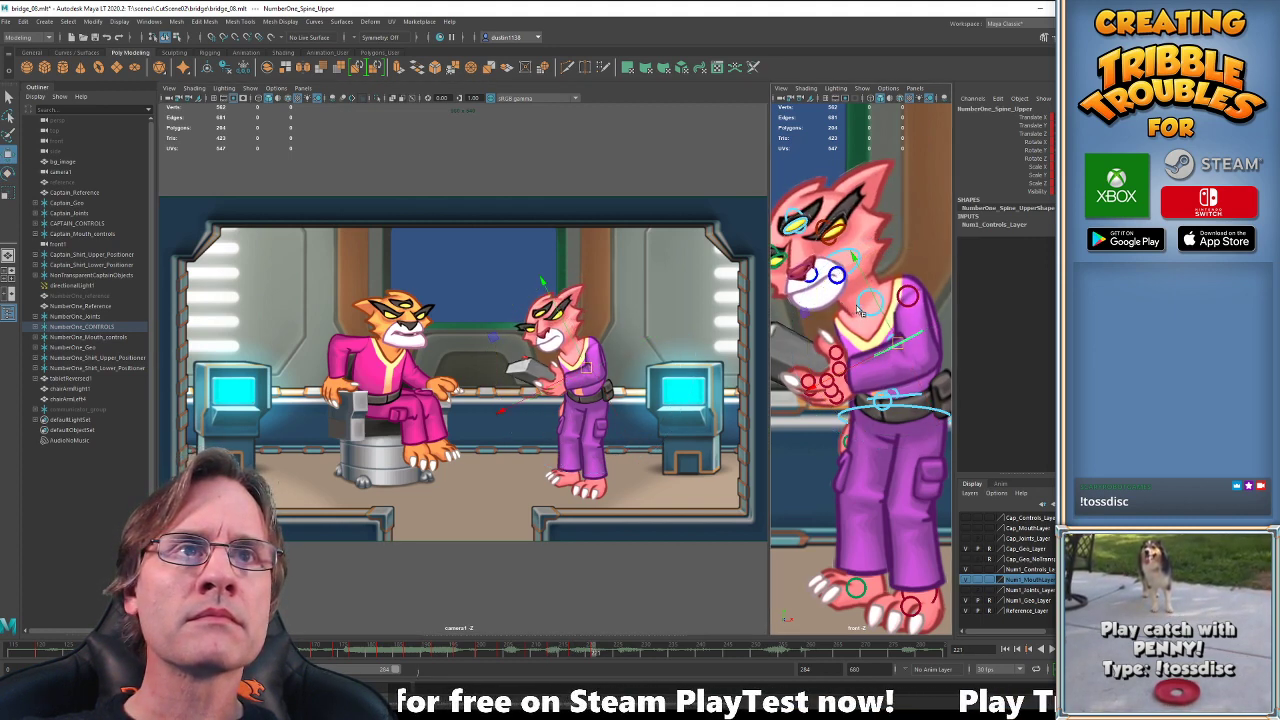
pyautogui.click(857, 308)
pyautogui.click(857, 259)
pyautogui.press('e')
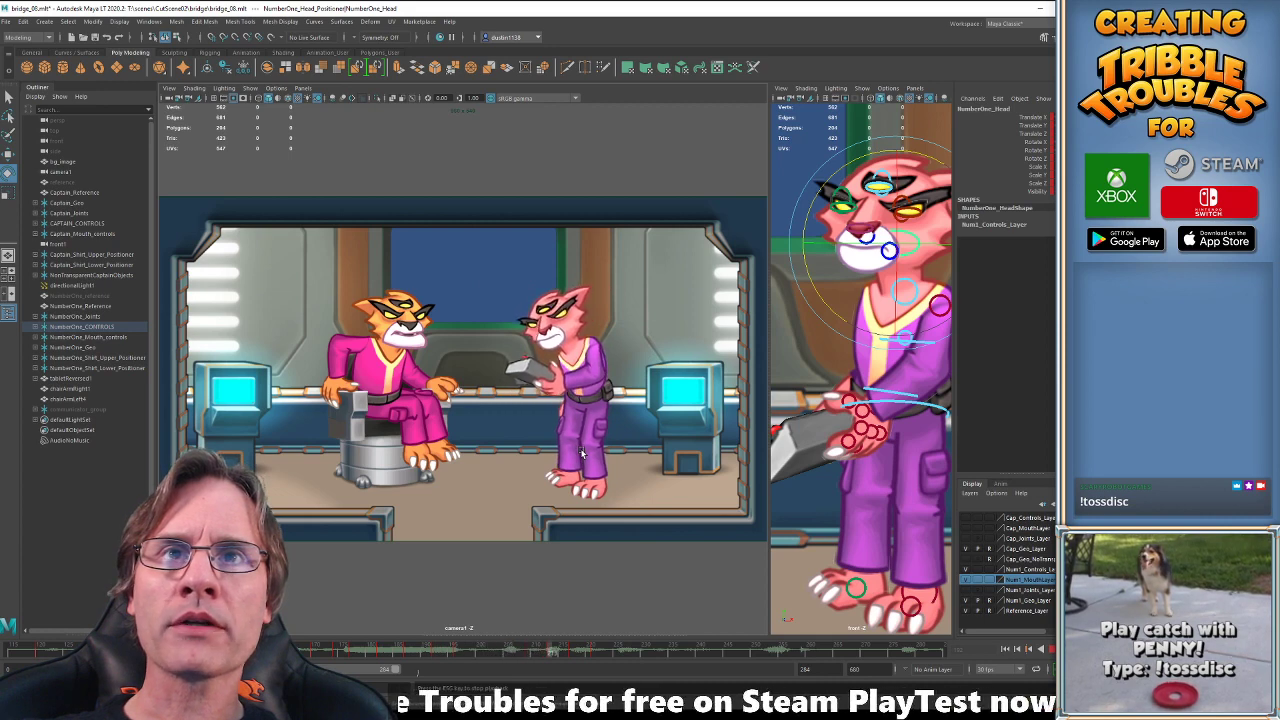
# Play back and scrub the lean repeatedly to check how Number One's spine and head settle into frame 221.
pyautogui.press('Escape')
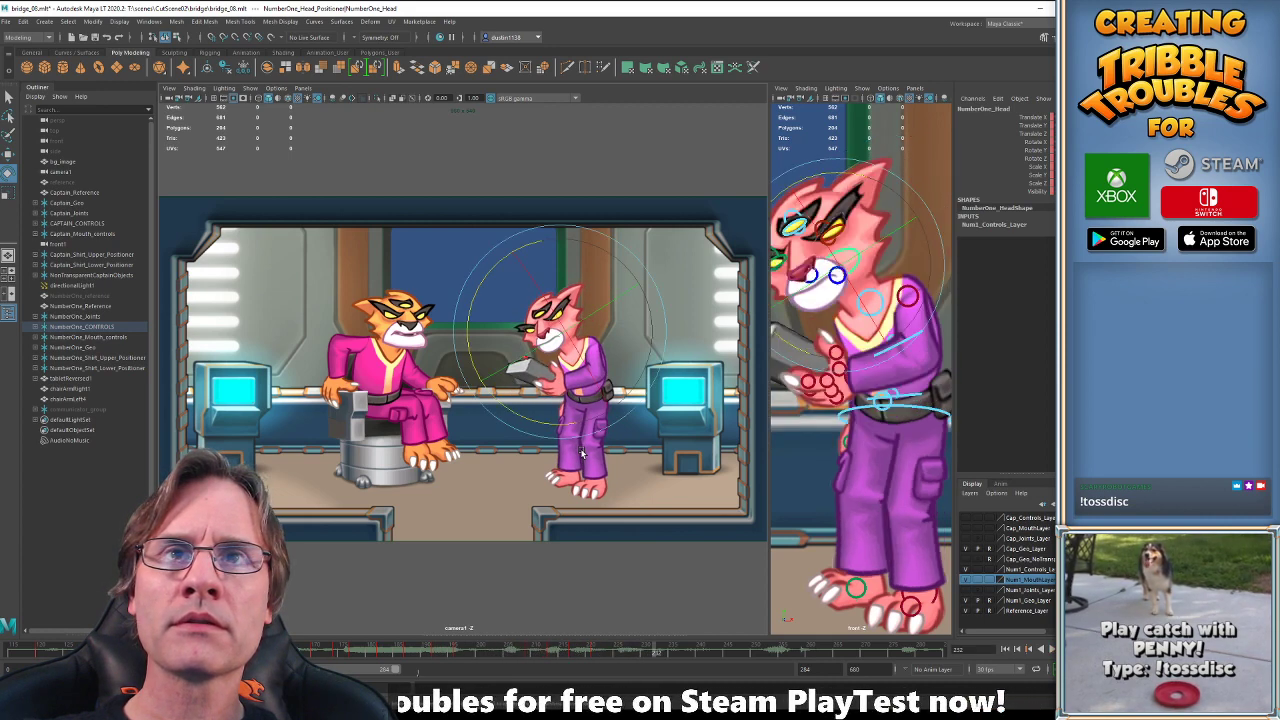
pyautogui.click(490, 651)
pyautogui.hotkey('alt', 'v')
pyautogui.hotkey('alt', 'v')
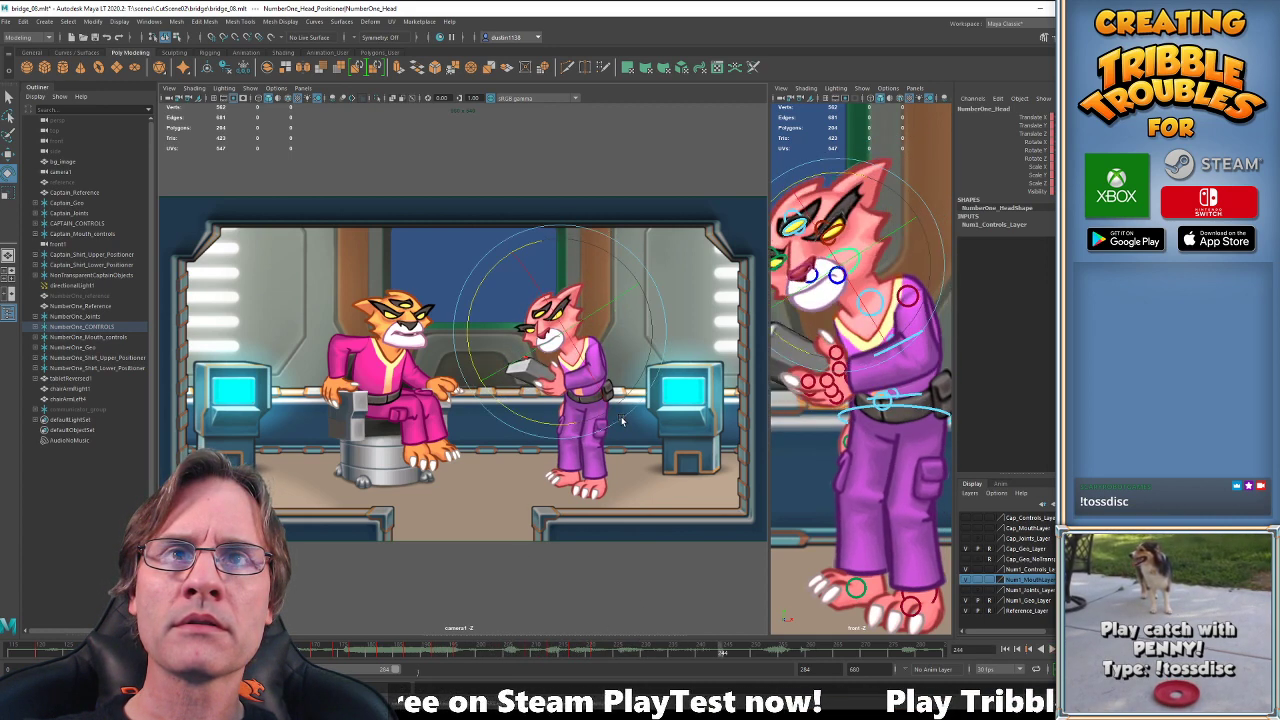
pyautogui.click(594, 650)
pyautogui.hotkey('alt', 'v')
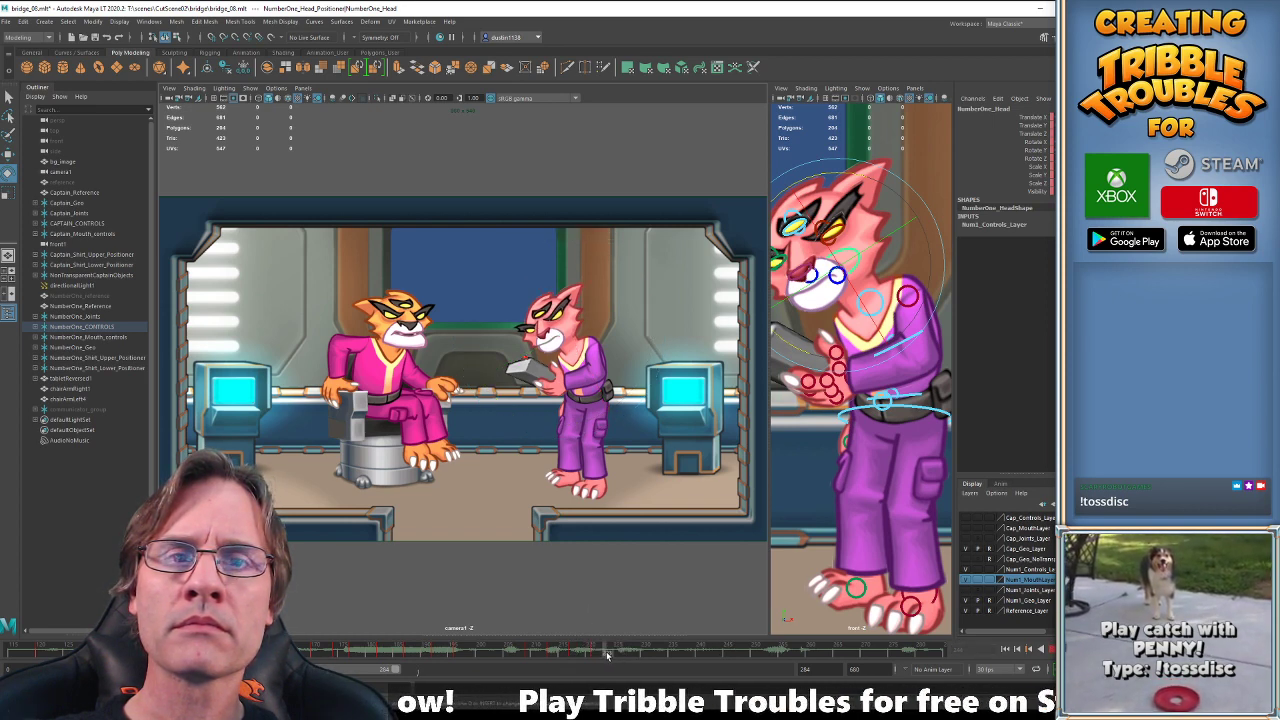
pyautogui.click(610, 655)
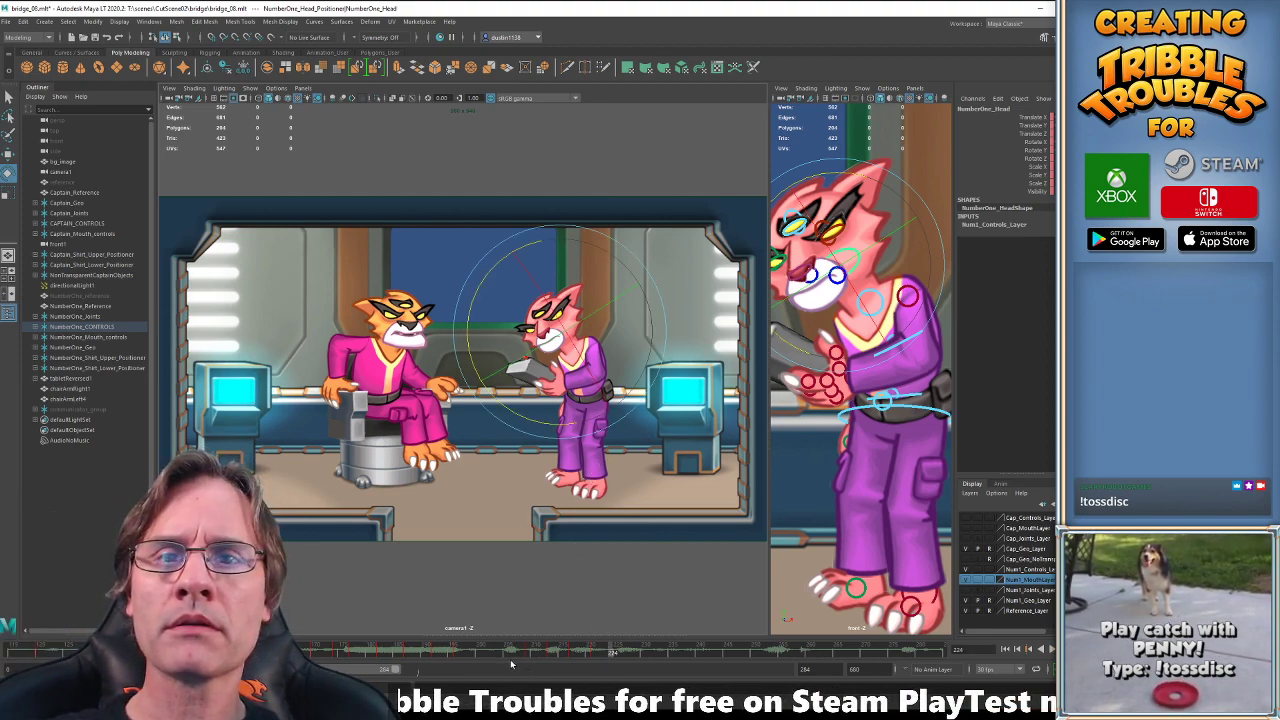
pyautogui.hotkey('alt', 'v')
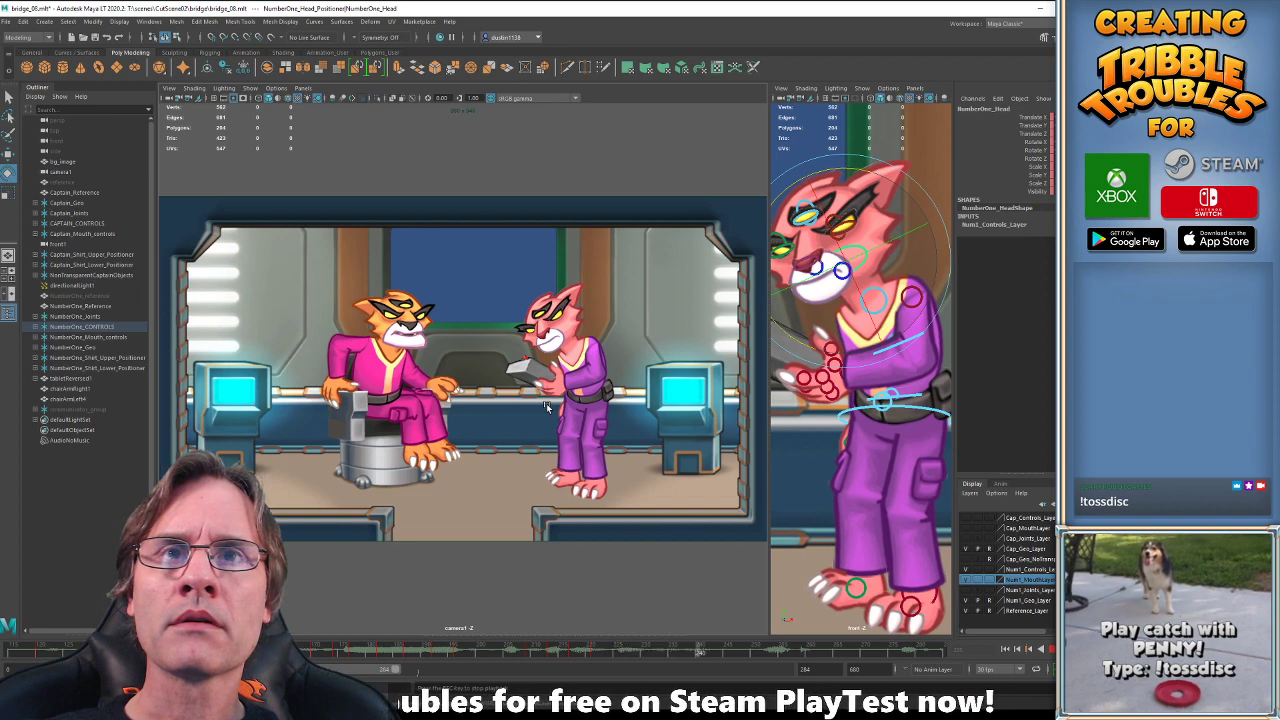
pyautogui.press('Escape')
pyautogui.hotkey('alt', 'v')
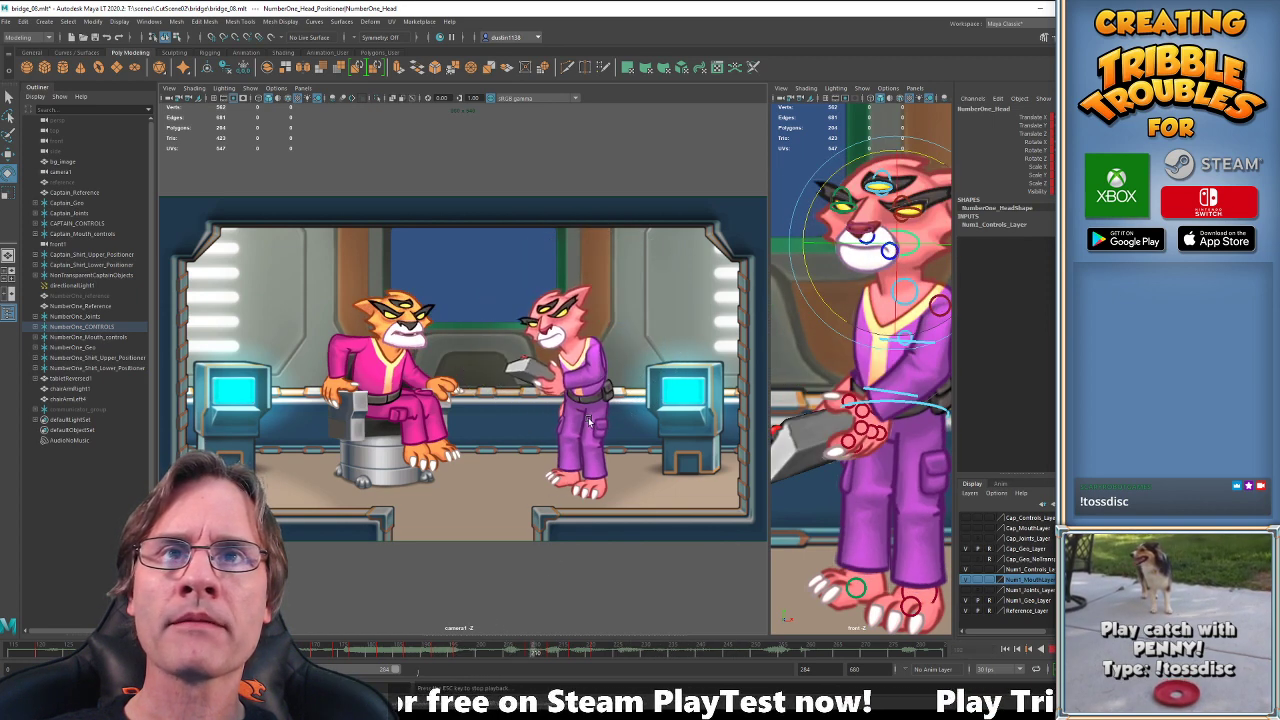
pyautogui.press('Escape')
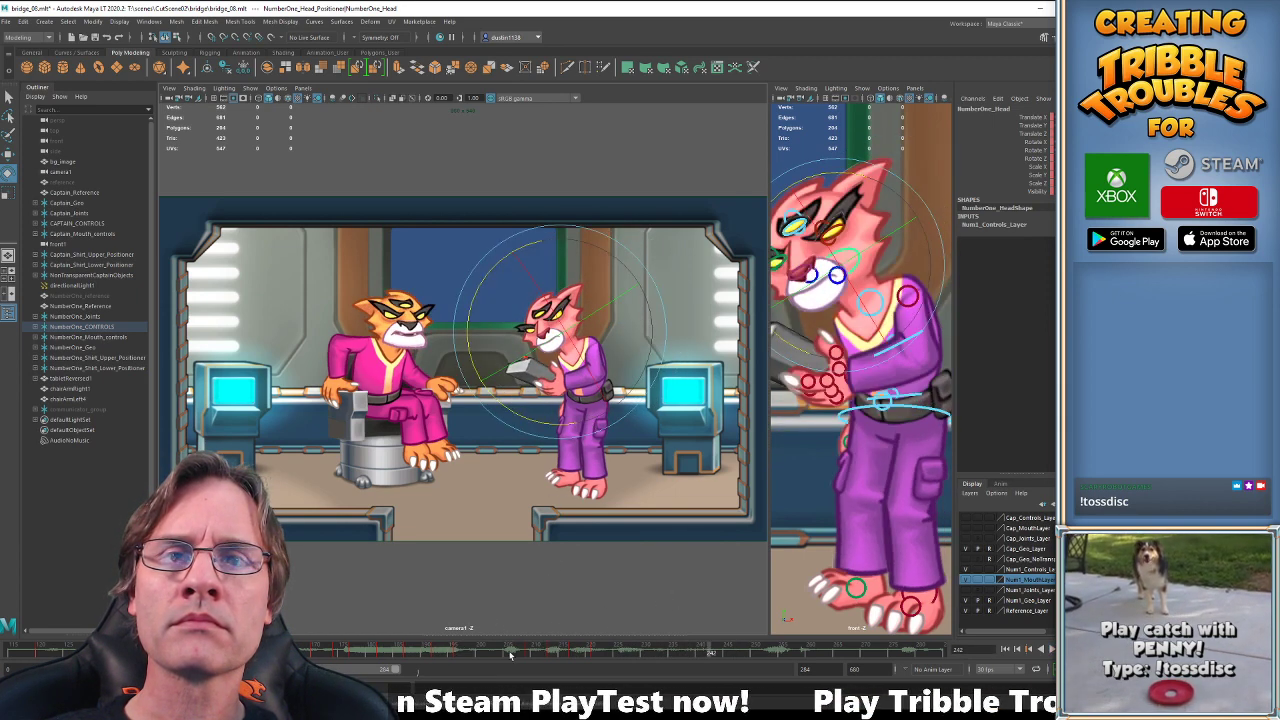
pyautogui.press('w')
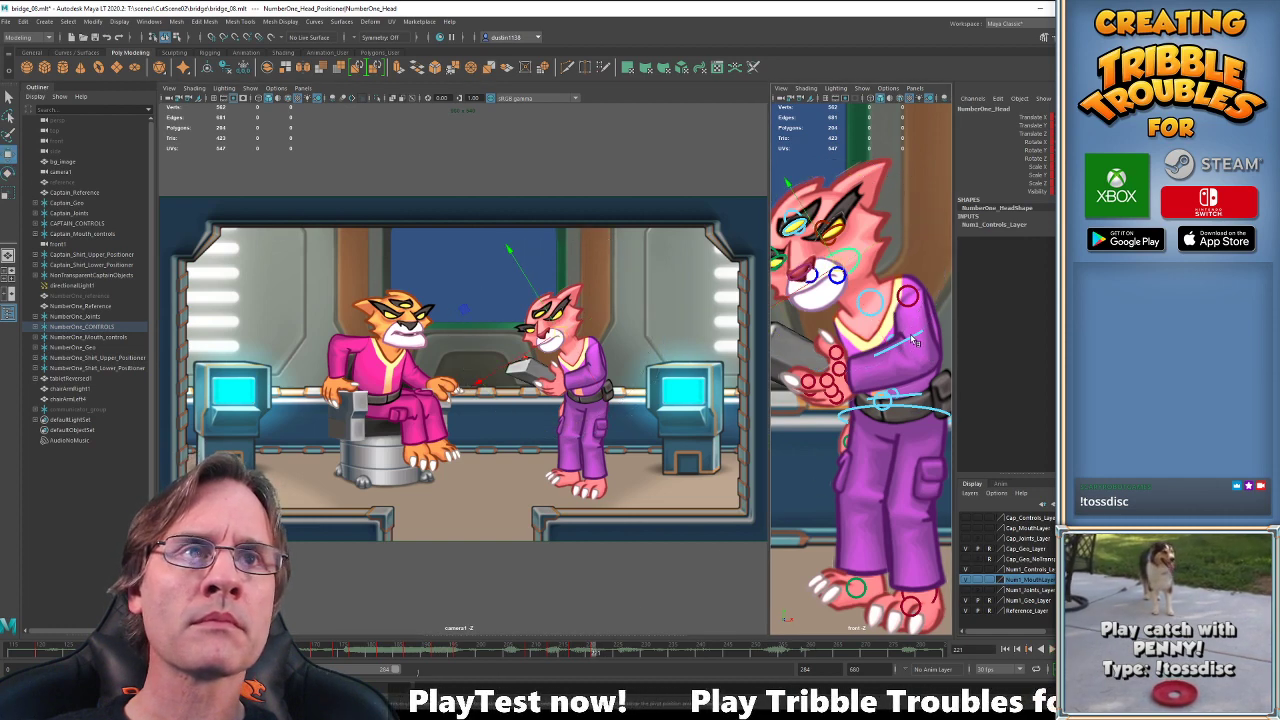
# Key Number One's upper spine, center-of-gravity, lower spine, neck and head controls at frame 224.
pyautogui.click(913, 342)
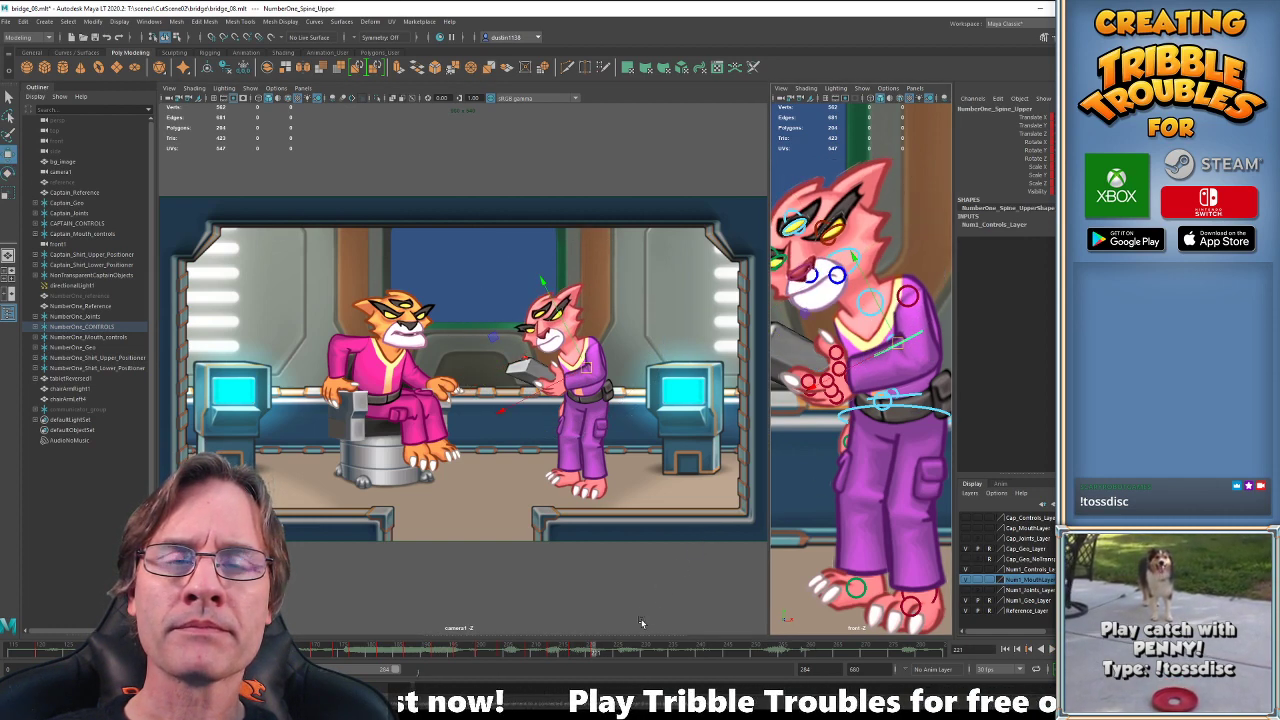
pyautogui.hotkey('alt', '.')
pyautogui.hotkey('alt', '.')
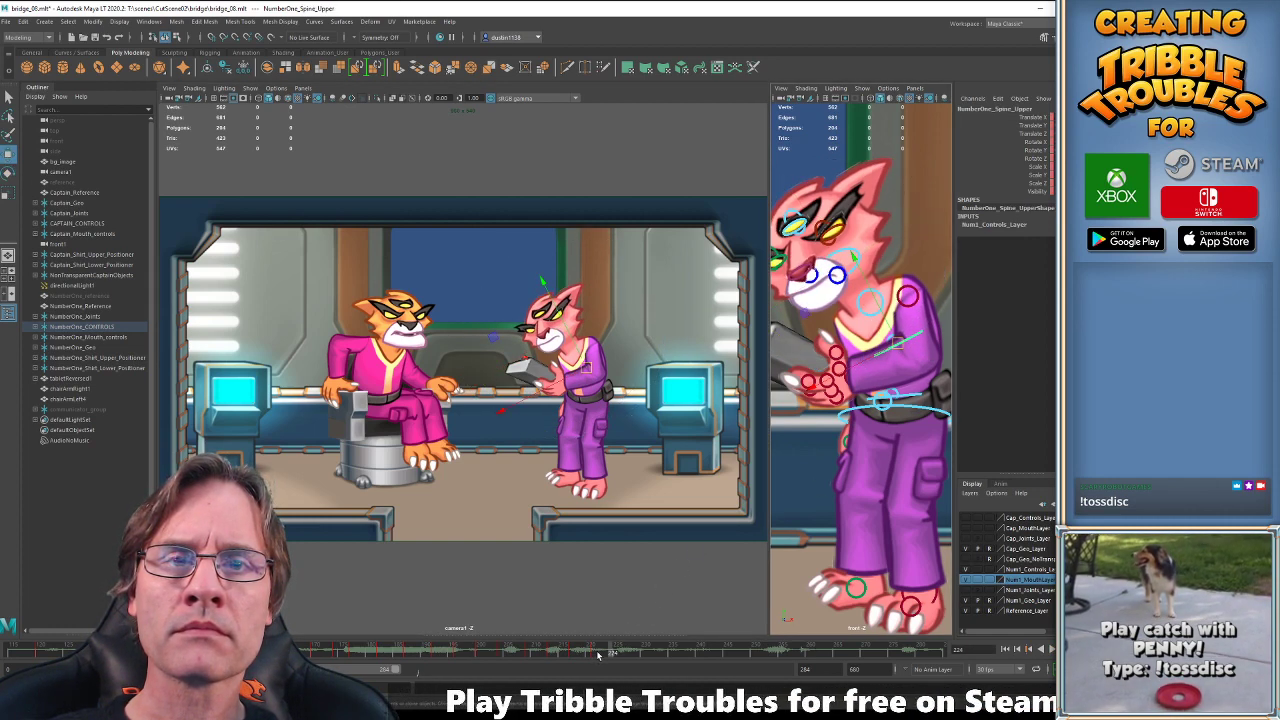
pyautogui.click(922, 413)
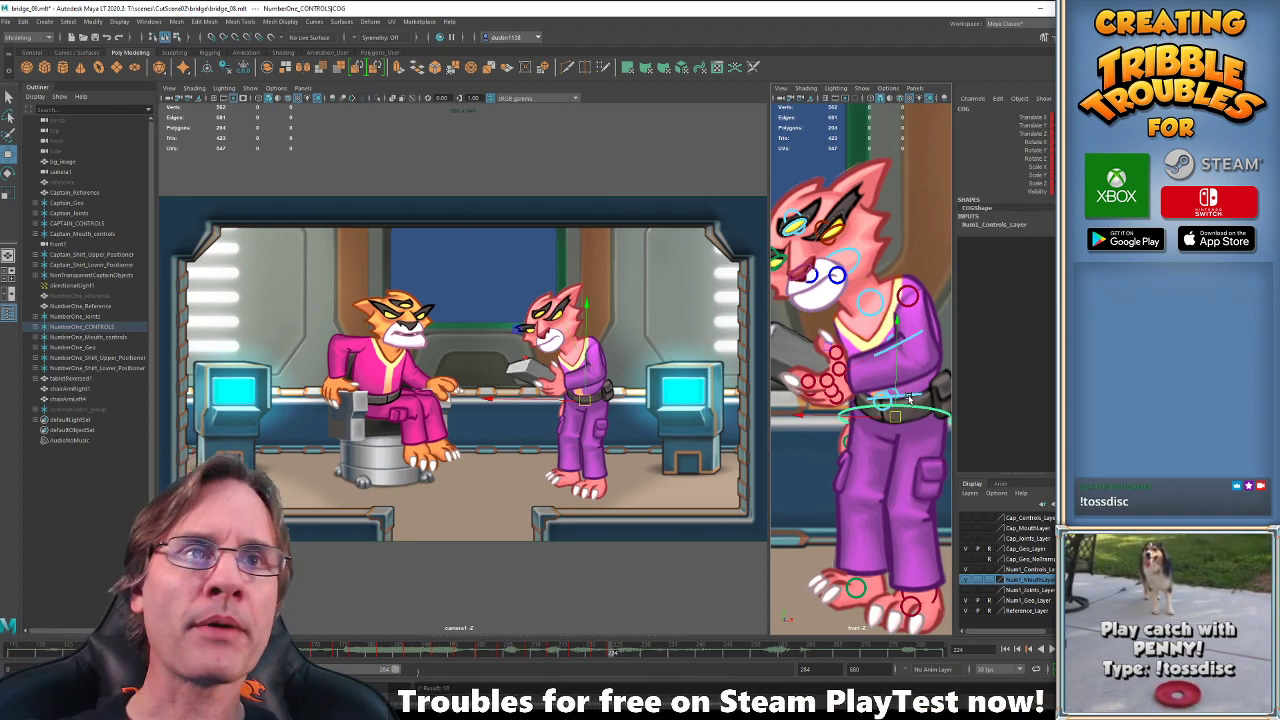
pyautogui.click(922, 378)
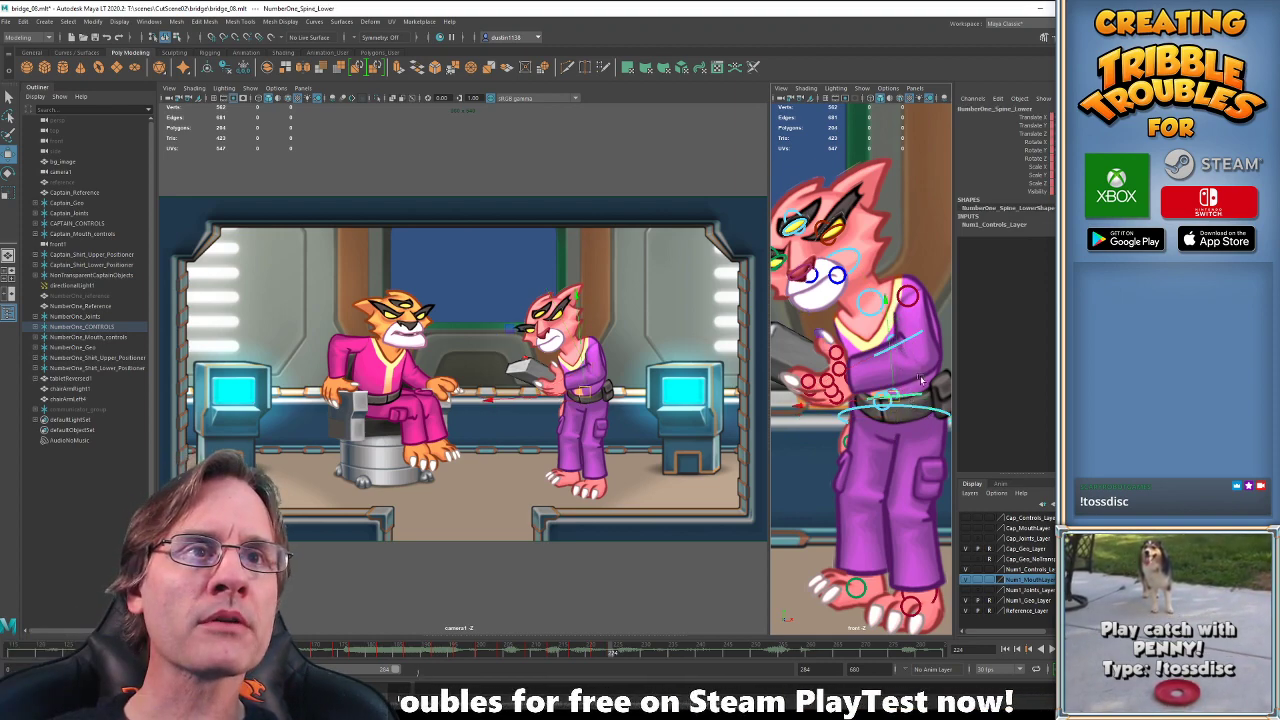
pyautogui.click(879, 296)
pyautogui.click(857, 265)
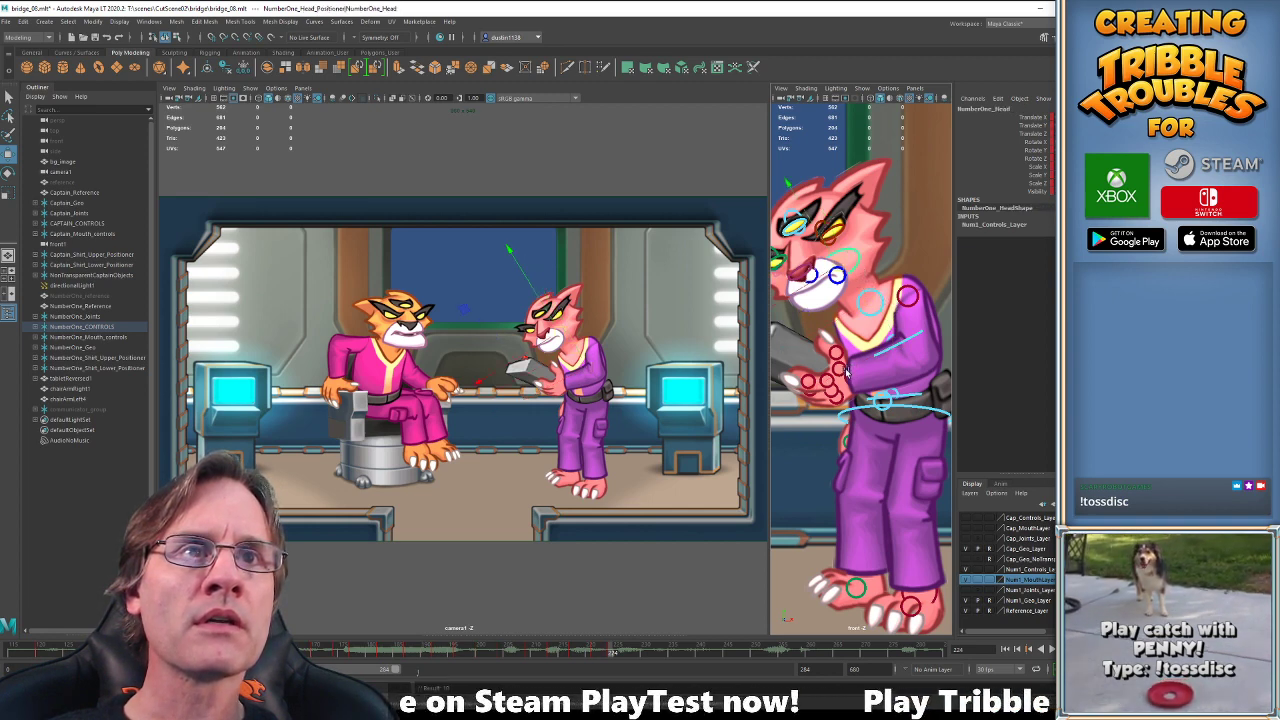
# Ready Number One's right-hand control for rotation and compare the hand and tablet pose between frames 215 and 221.
pyautogui.click(833, 458)
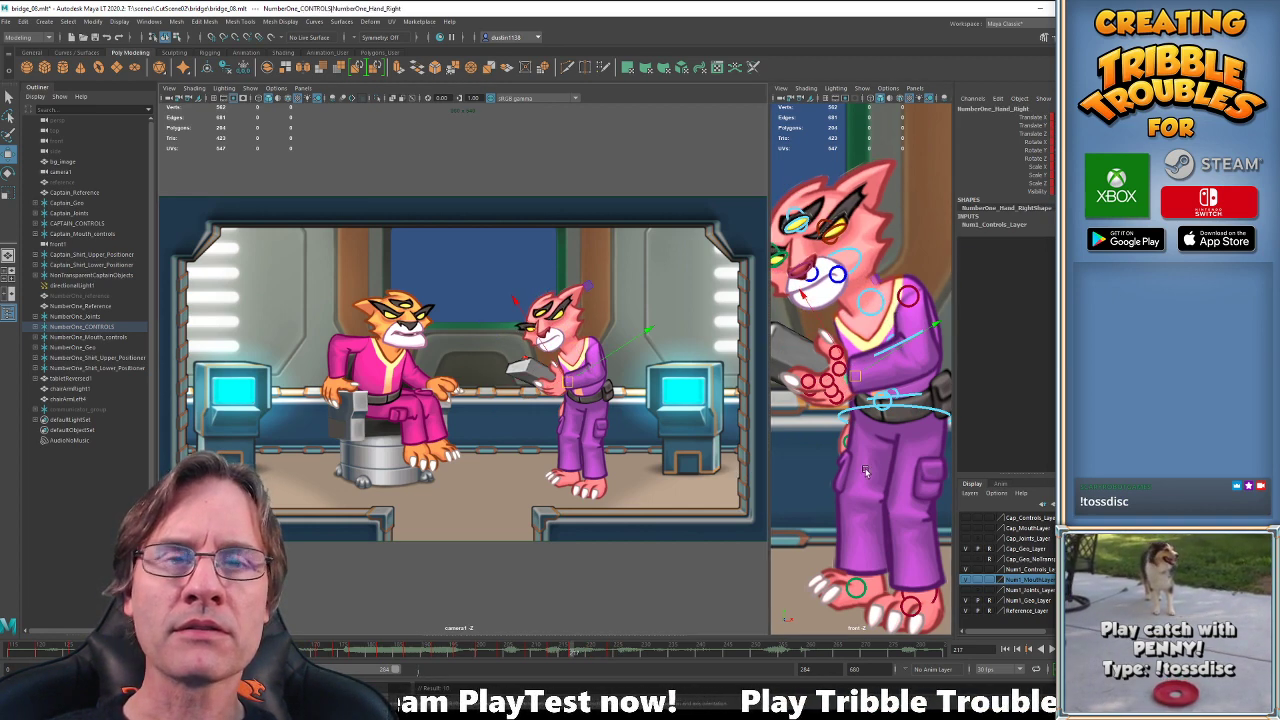
pyautogui.click(878, 394)
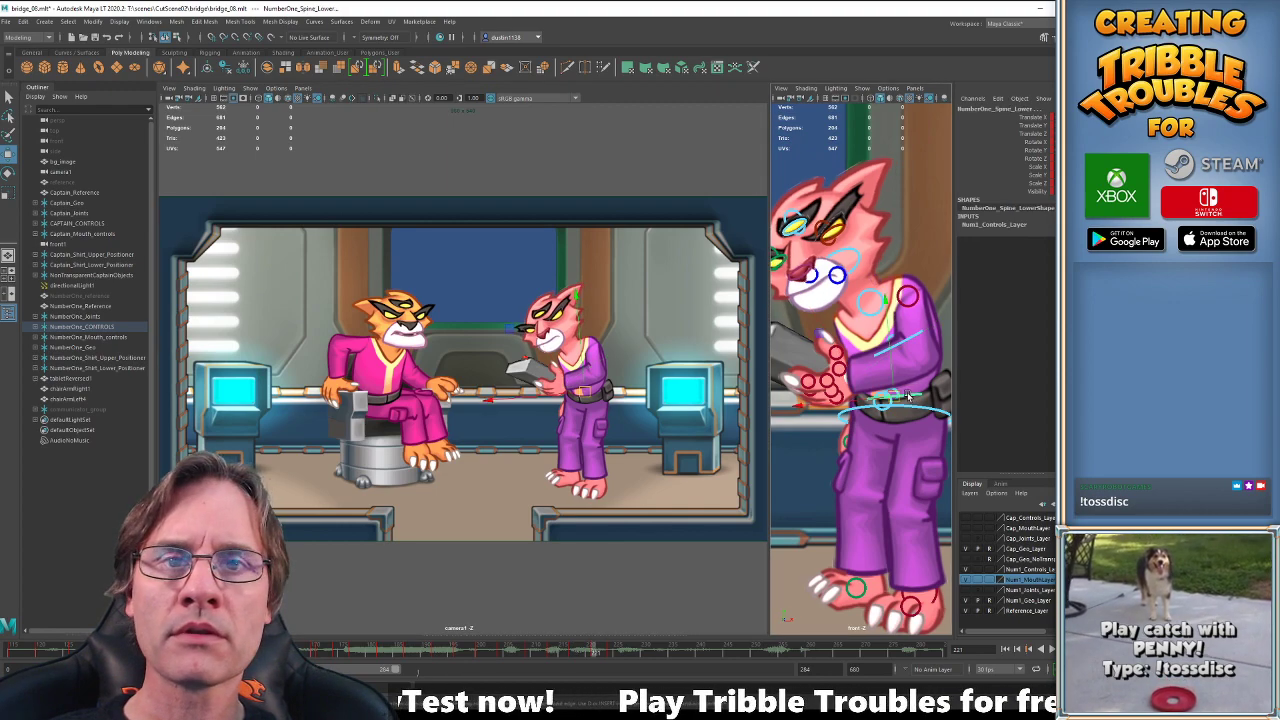
pyautogui.click(849, 381)
pyautogui.press('e')
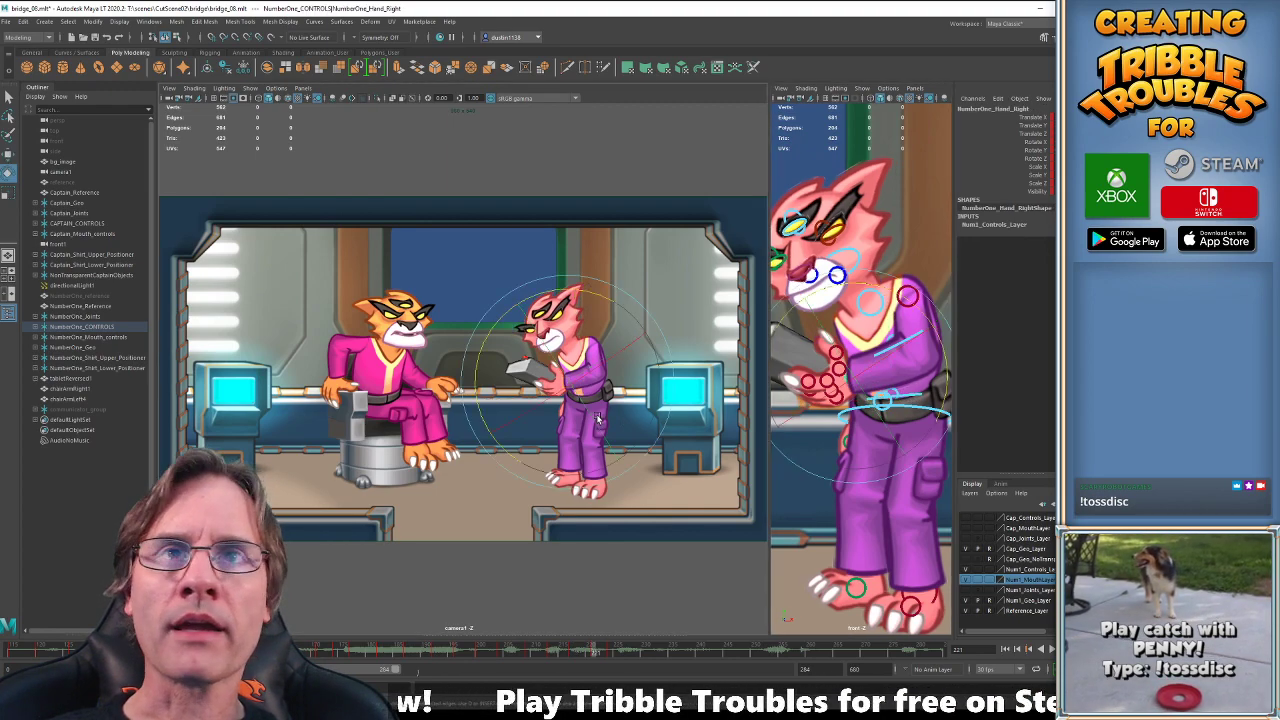
pyautogui.hotkey('alt', '.')
pyautogui.hotkey('alt', '.')
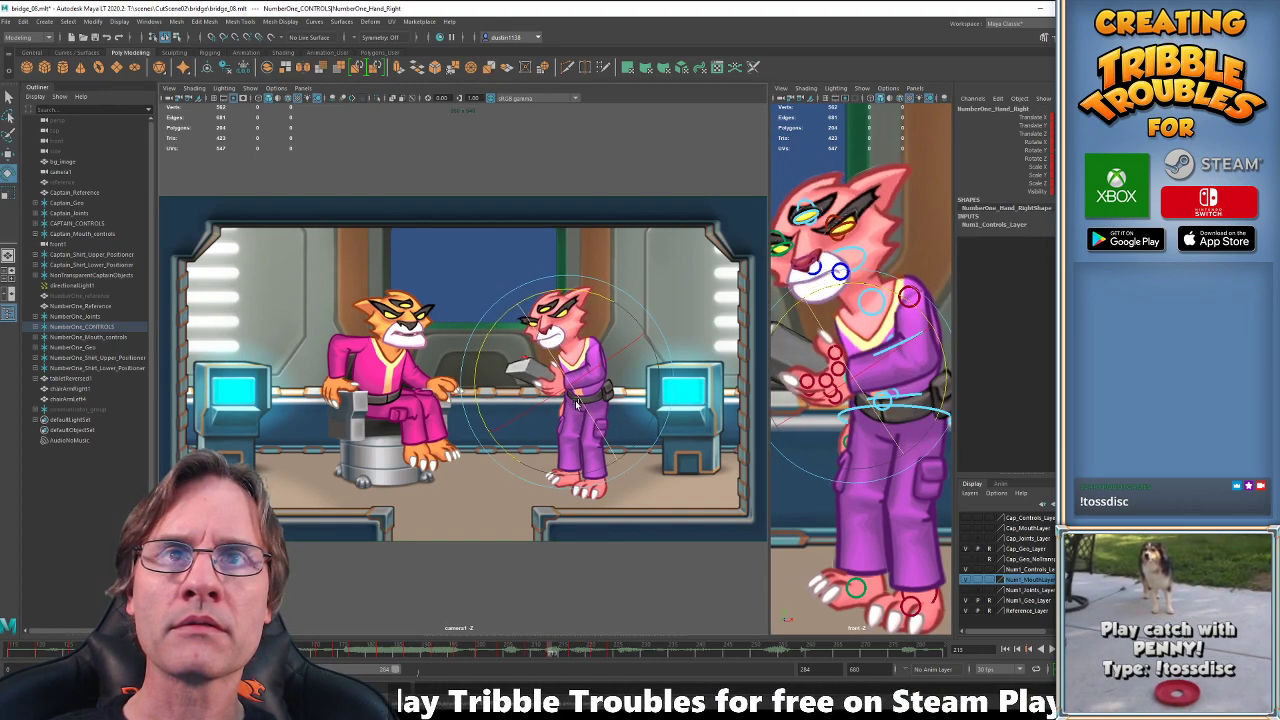
pyautogui.hotkey('alt', '.')
pyautogui.hotkey('alt', '.')
pyautogui.hotkey('alt', '.')
pyautogui.hotkey('alt', '.')
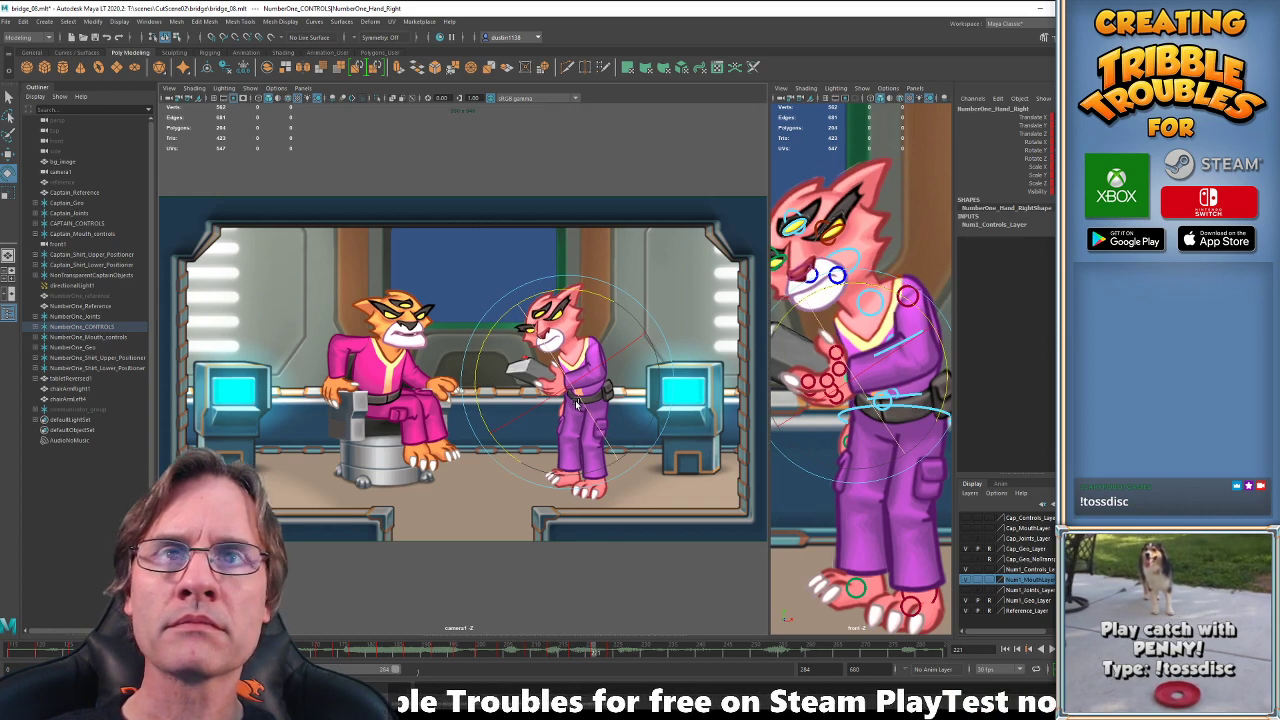
pyautogui.hotkey('alt', ',')
pyautogui.hotkey('alt', ',')
pyautogui.hotkey('alt', ',')
pyautogui.hotkey('alt', ',')
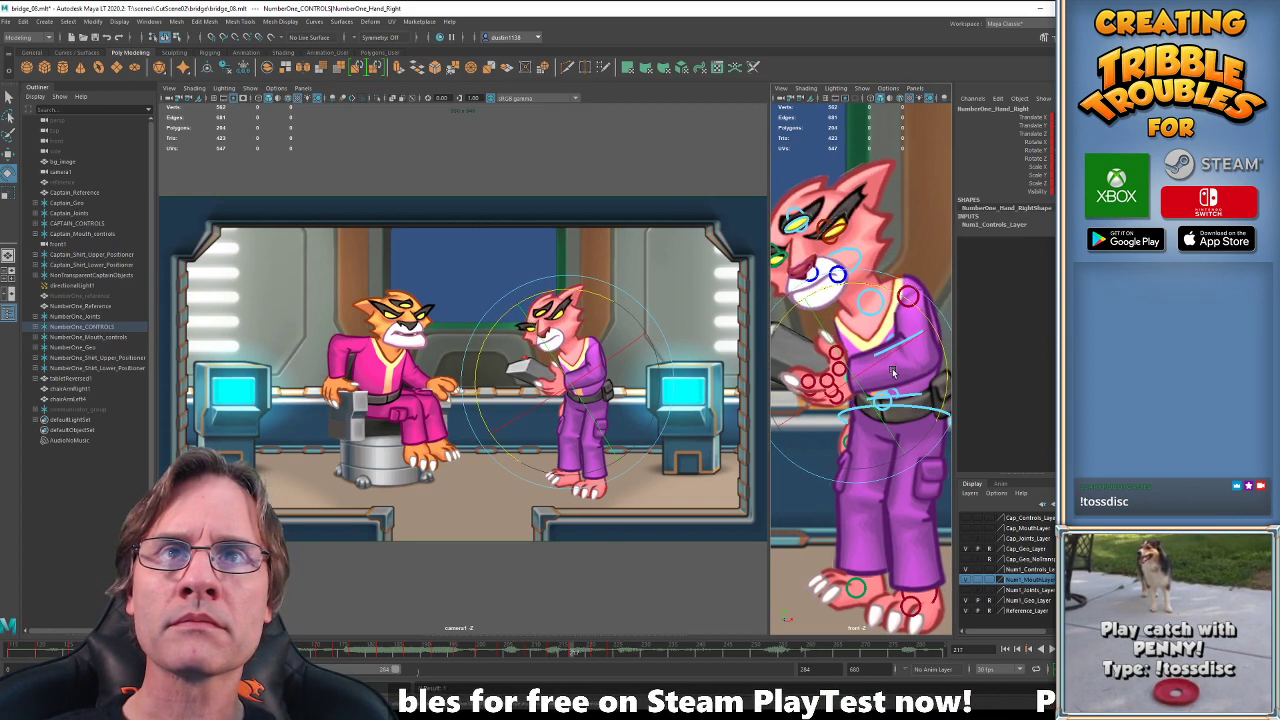
pyautogui.hotkey('alt', '.')
pyautogui.hotkey('alt', ',')
pyautogui.hotkey('alt', '.')
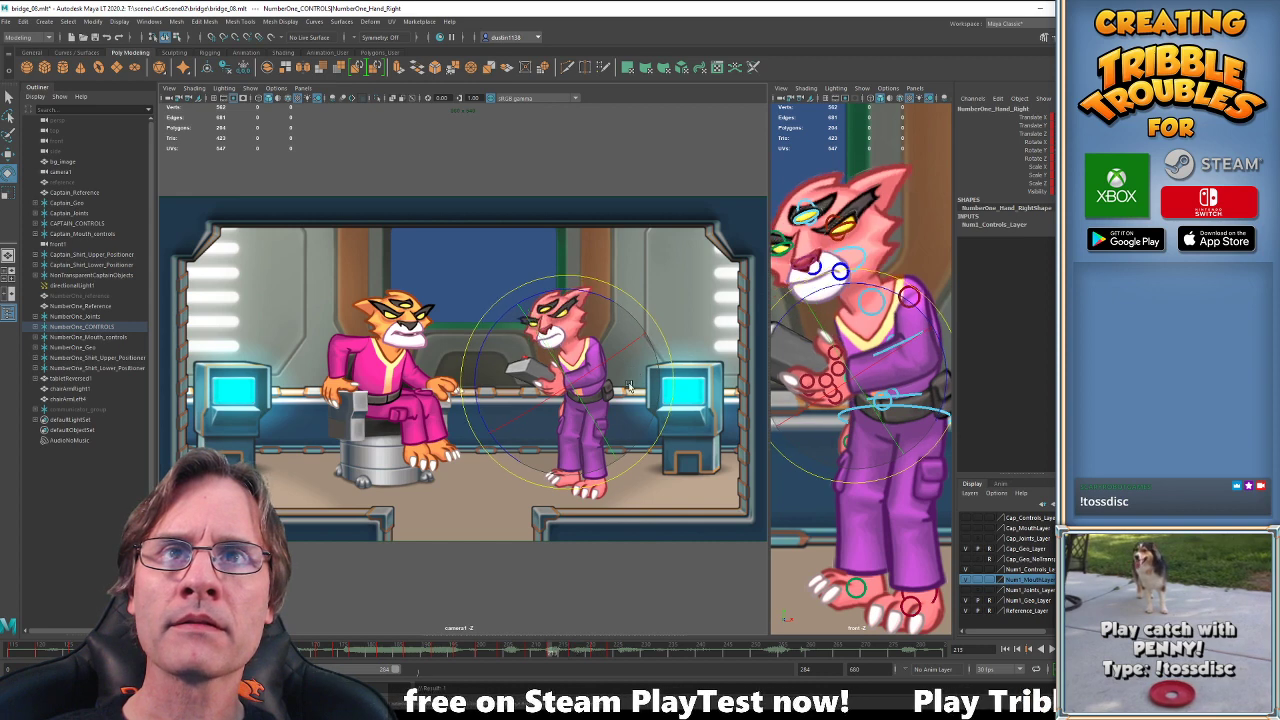
# Adjust the rotation of Number One's right-hand control at frame 221, comparing it with frames 217 and 224.
pyautogui.hotkey('alt', ',')
pyautogui.press('.')
pyautogui.click(481, 410)
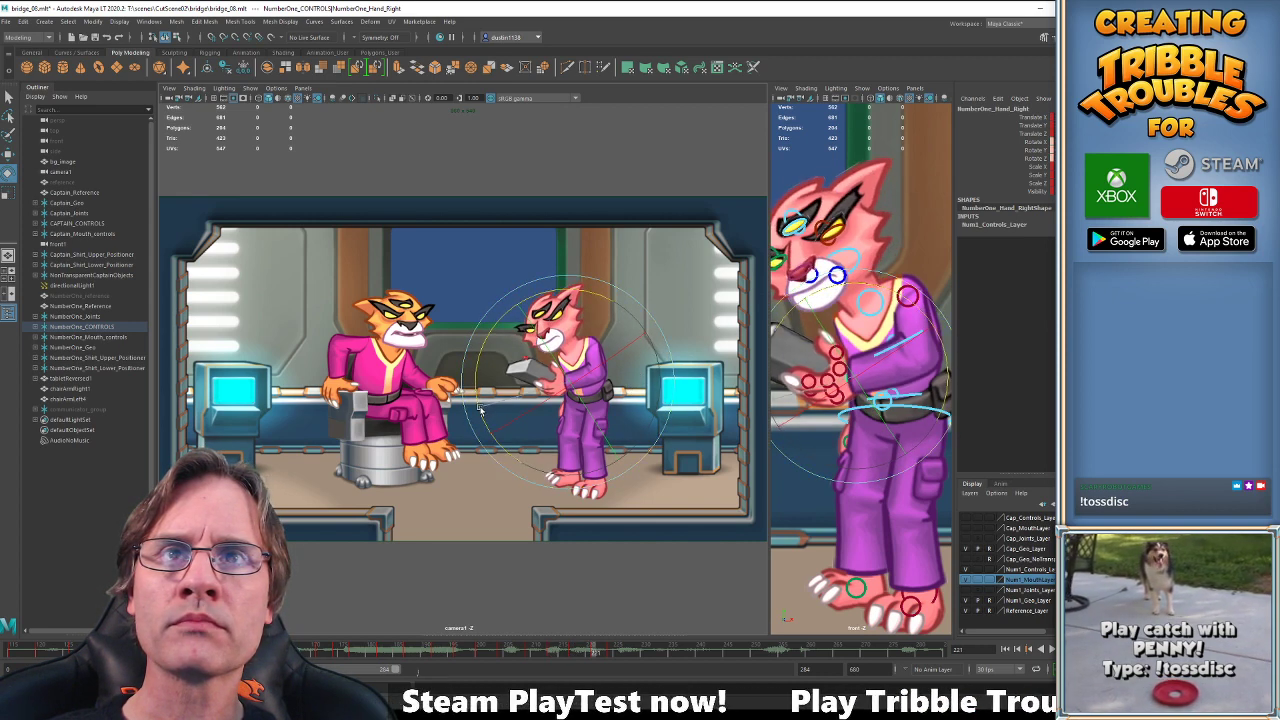
pyautogui.press(',')
pyautogui.press('.')
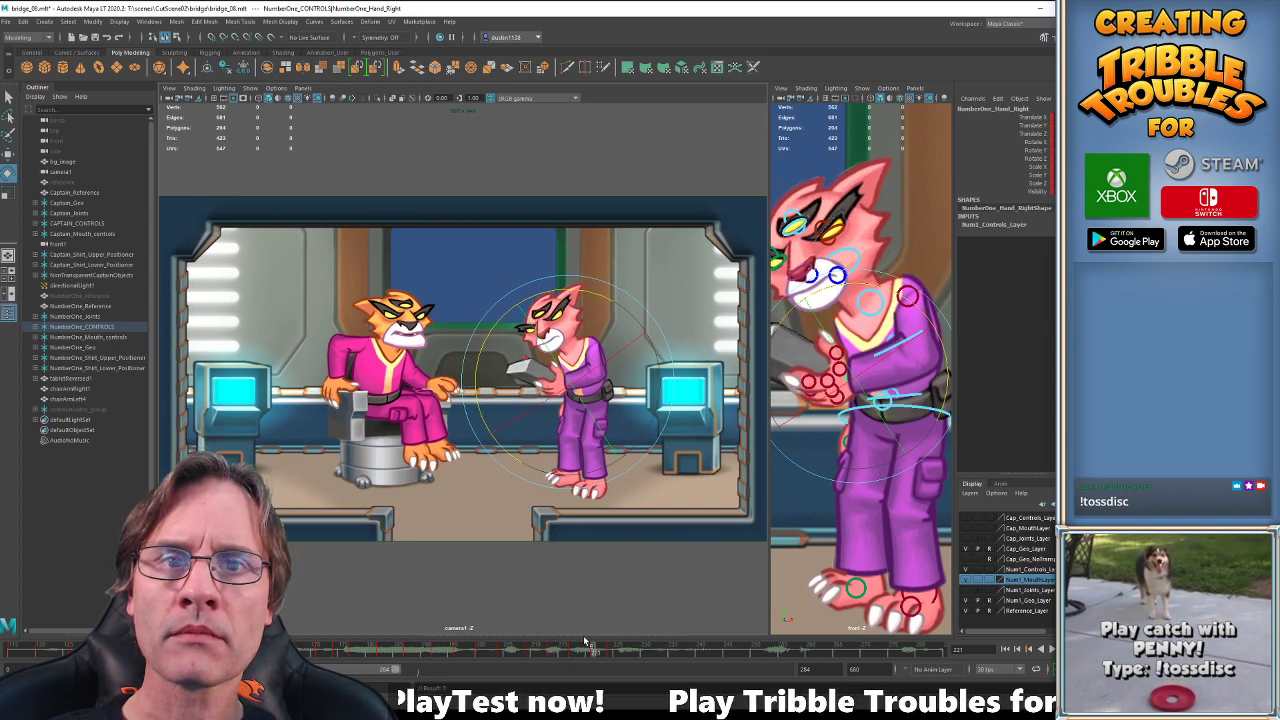
pyautogui.press(',')
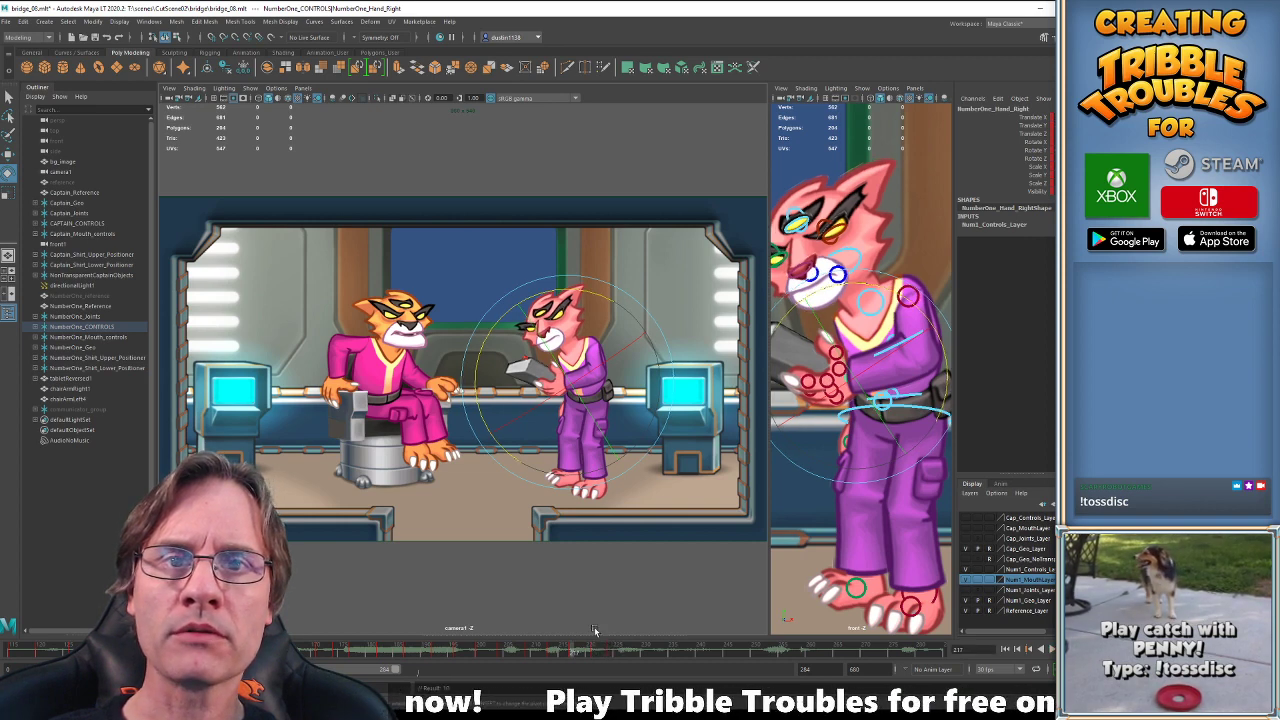
pyautogui.press('.')
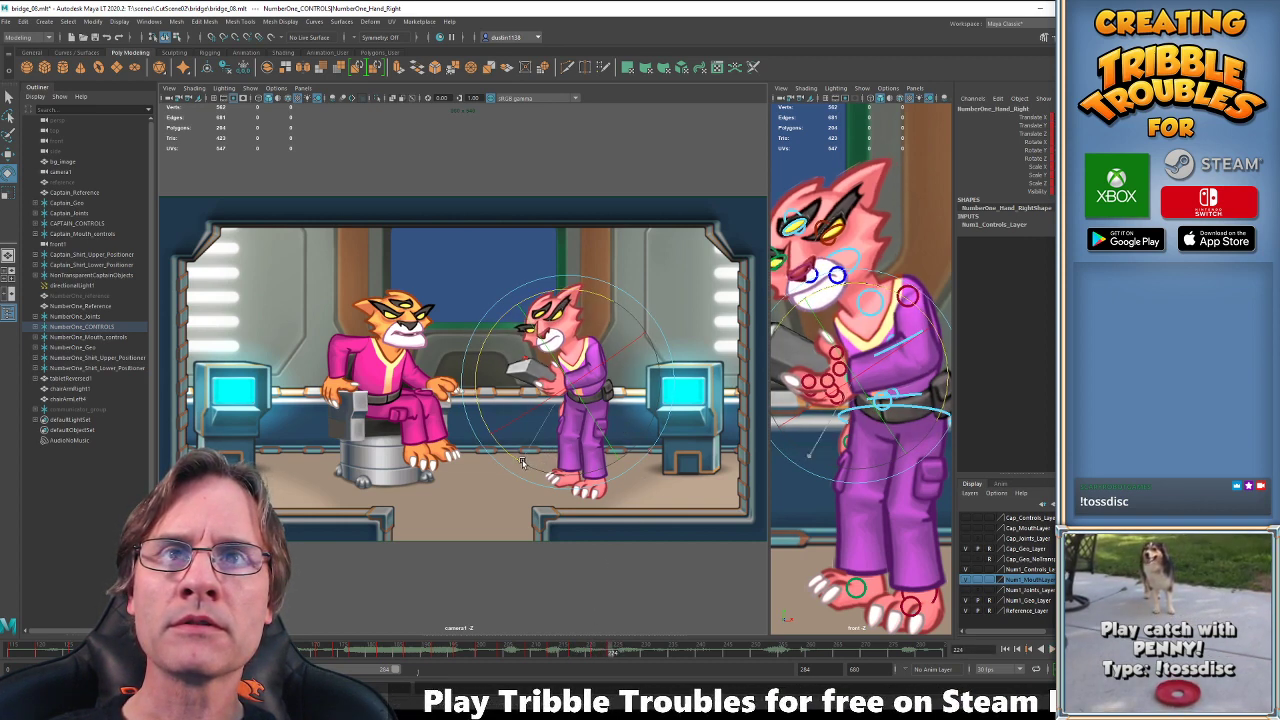
# Step through the keys and play back the lean to check how Number One's right hand and tablet settle into frame 224.
pyautogui.press(',')
pyautogui.press(',')
pyautogui.press('.')
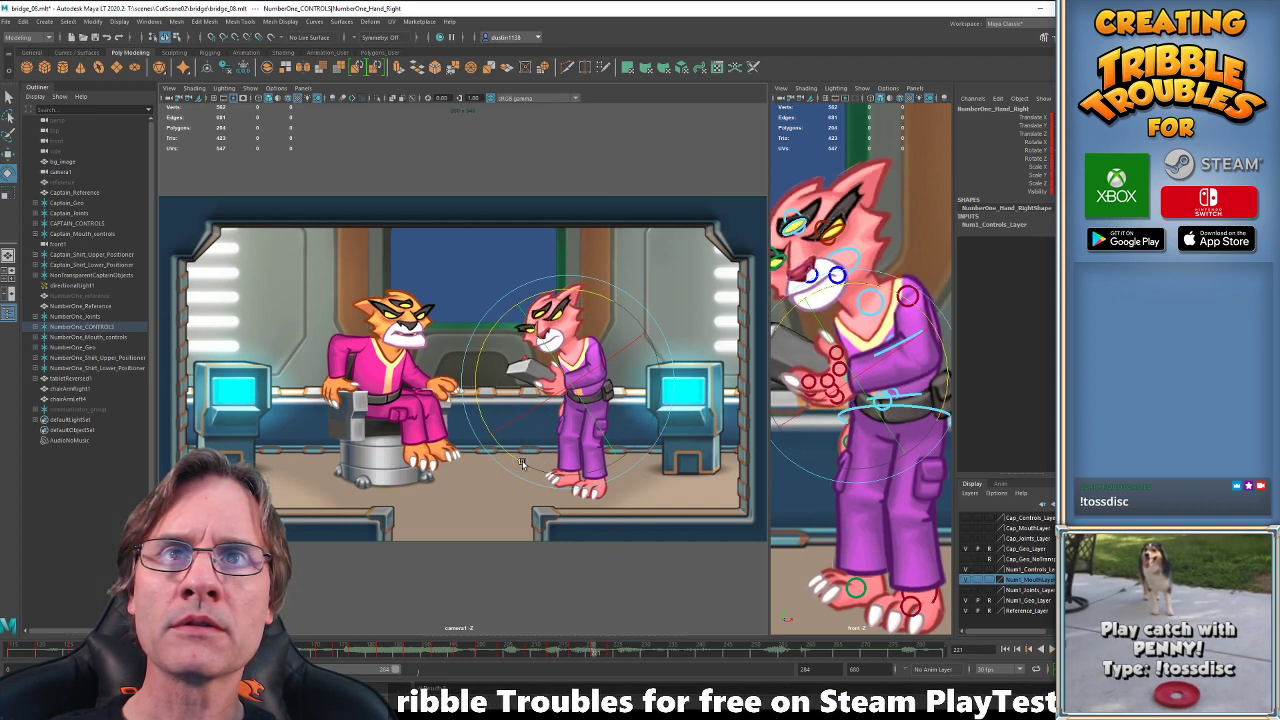
pyautogui.press('.')
pyautogui.press(',')
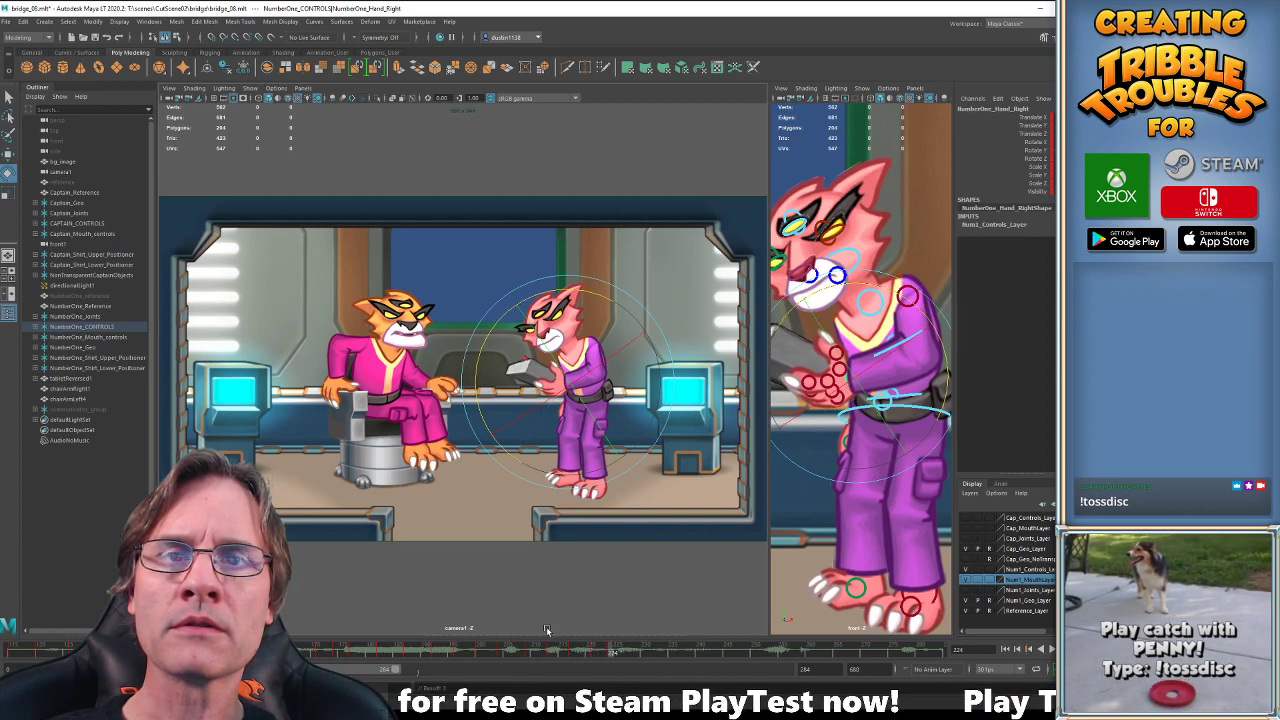
pyautogui.click(446, 652)
pyautogui.hotkey('alt', 'v')
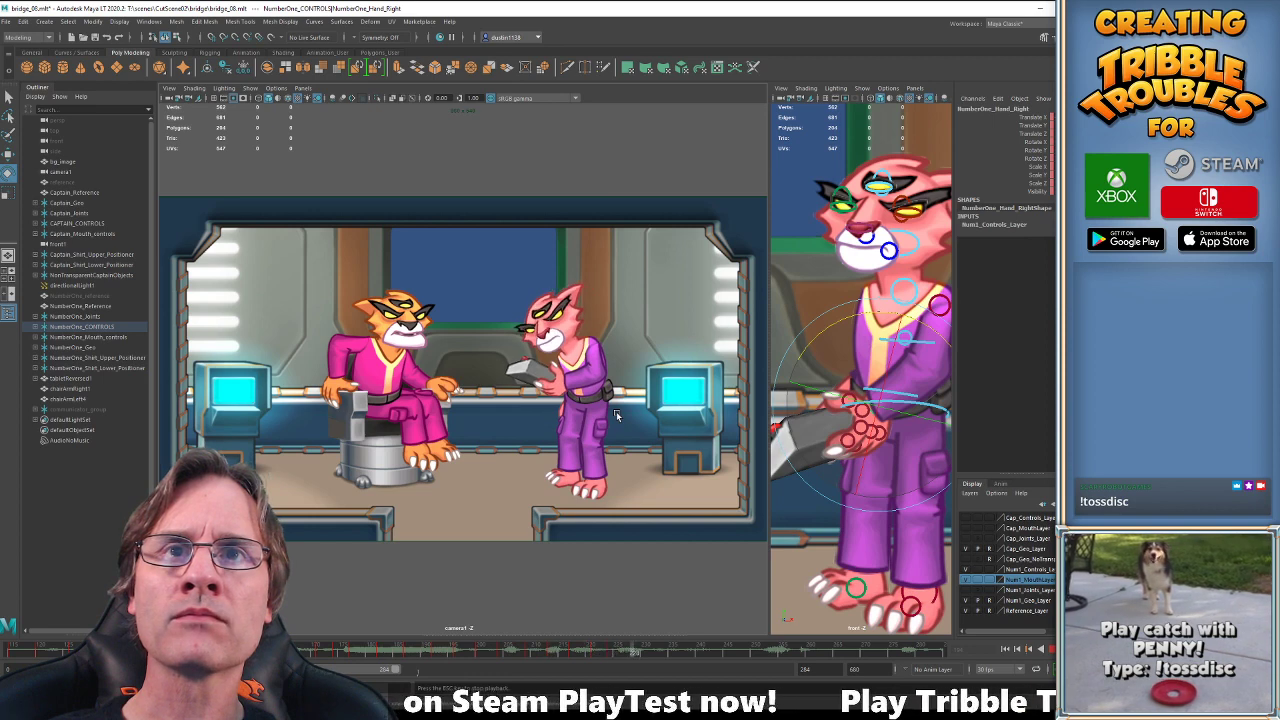
pyautogui.hotkey('alt', 'v')
pyautogui.moveTo(520, 651); pyautogui.dragTo(612, 653)
pyautogui.hotkey('alt', 'v')
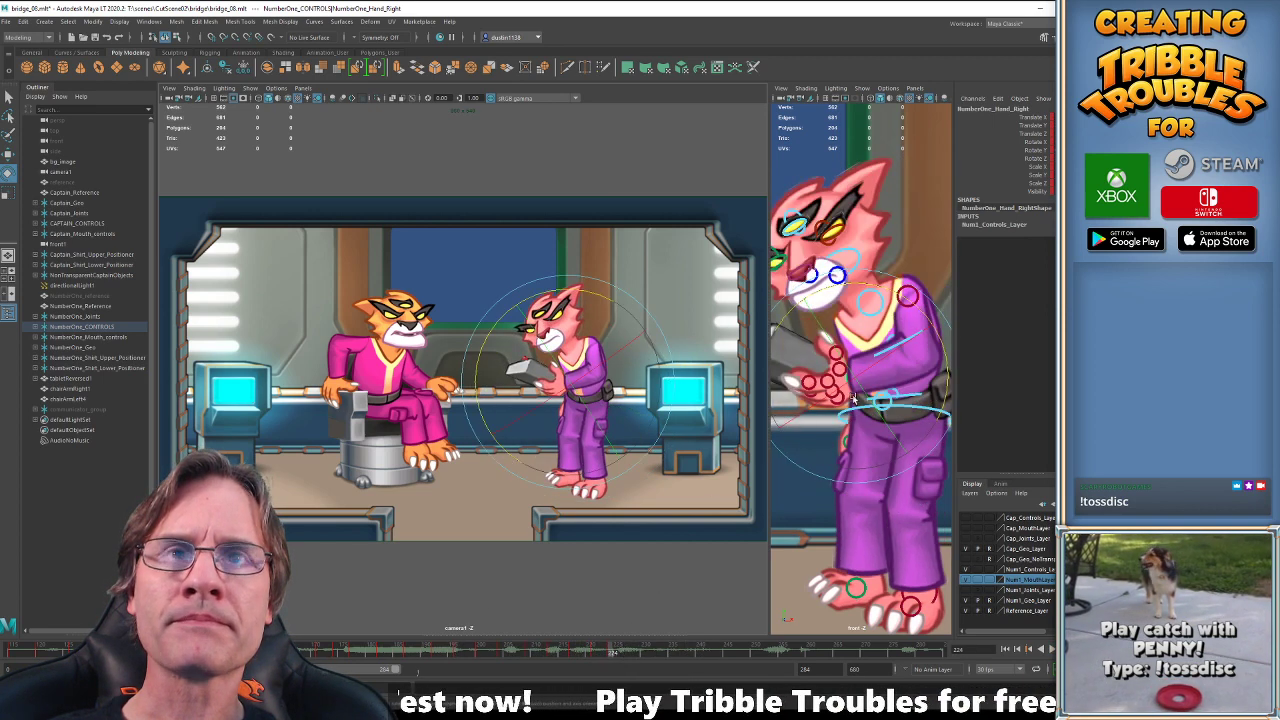
# Key Number One's head, upper spine, lower spine and center-of-gravity controls again at frame 224.
pyautogui.press('w')
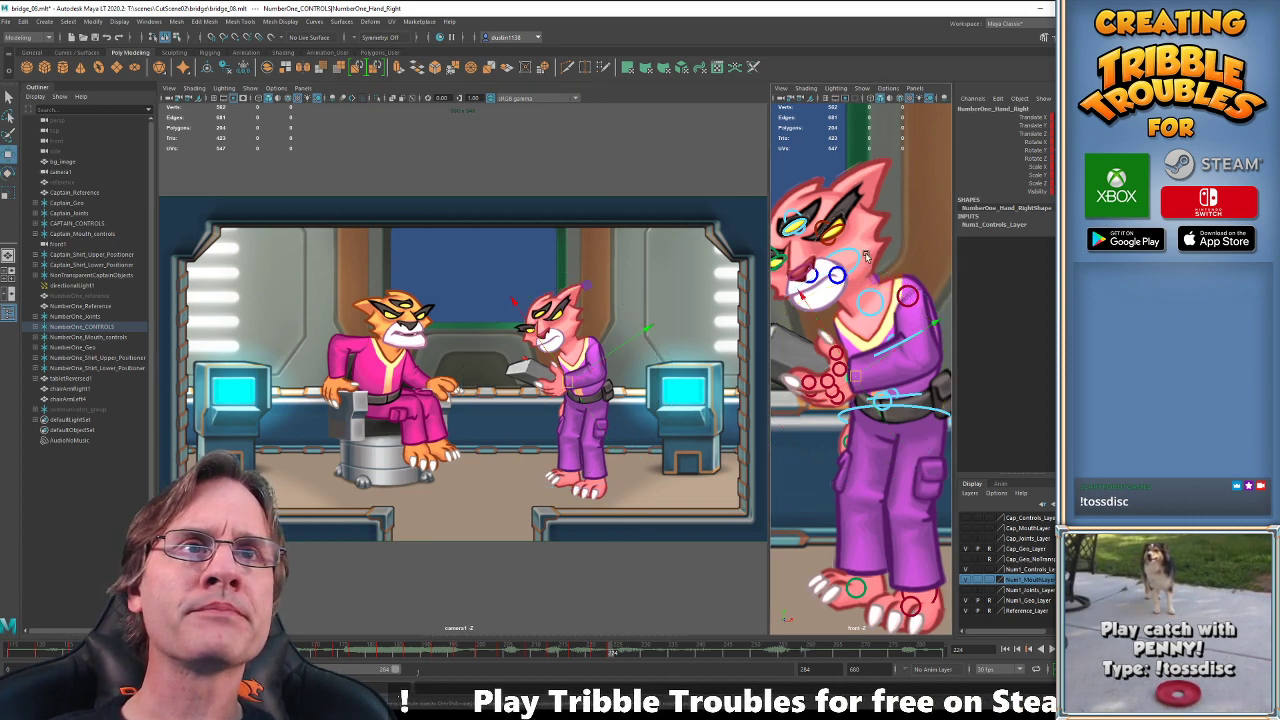
pyautogui.click(857, 259)
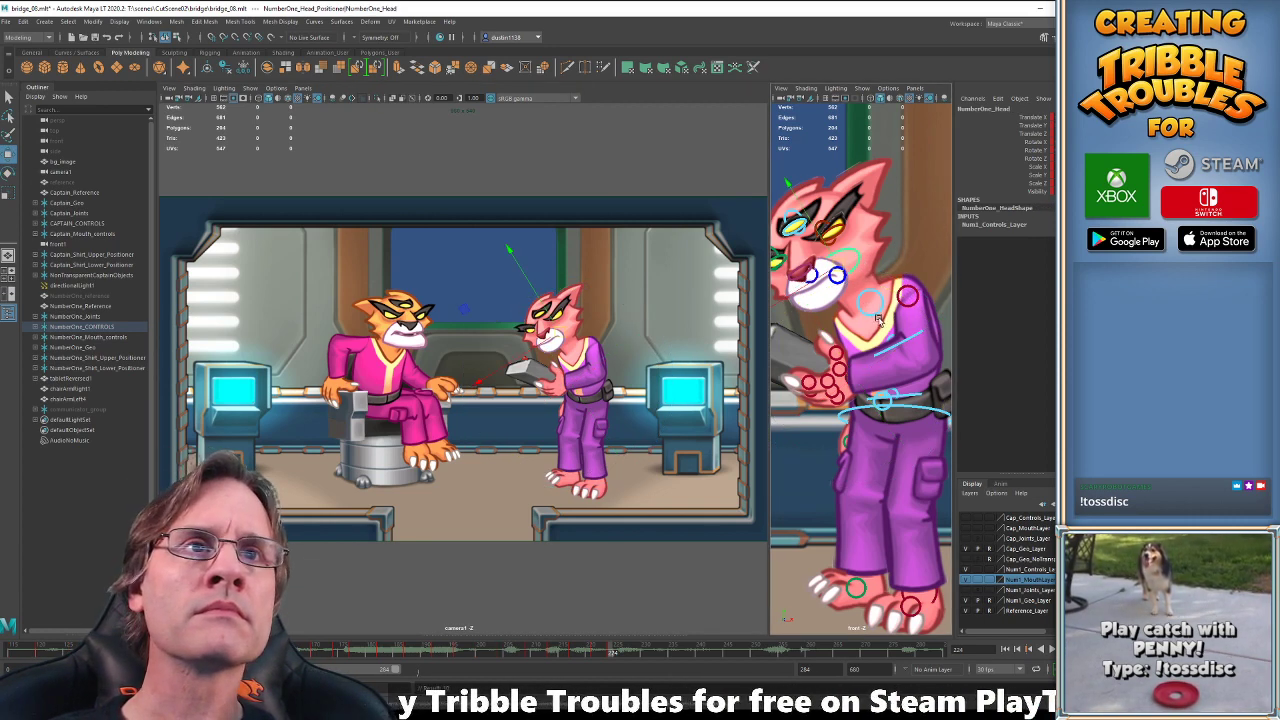
pyautogui.click(891, 346)
pyautogui.click(898, 380)
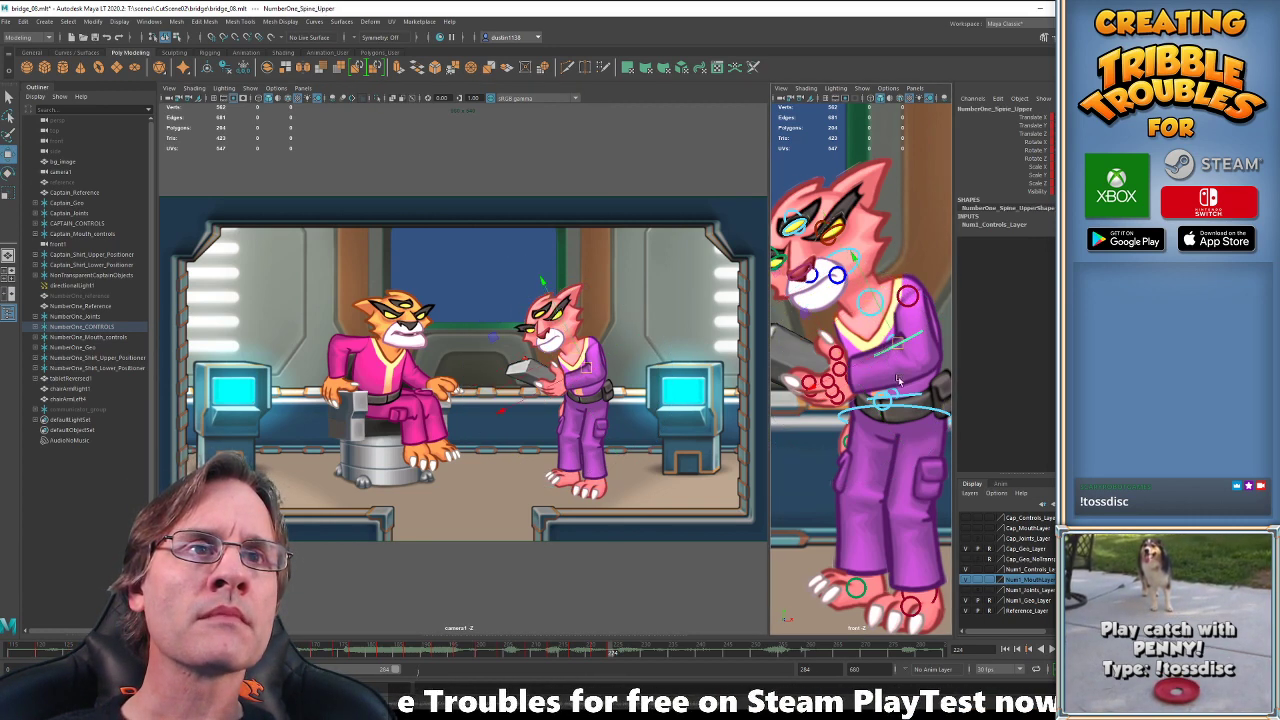
pyautogui.click(908, 398)
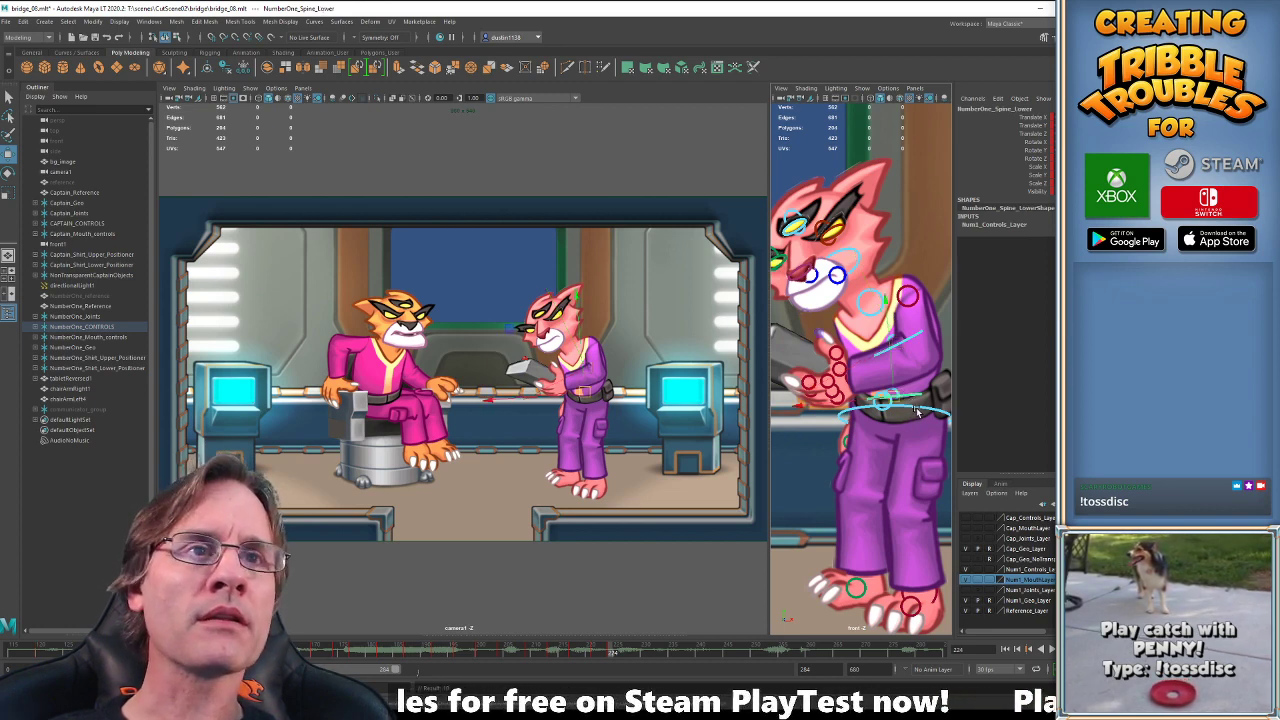
pyautogui.click(916, 410)
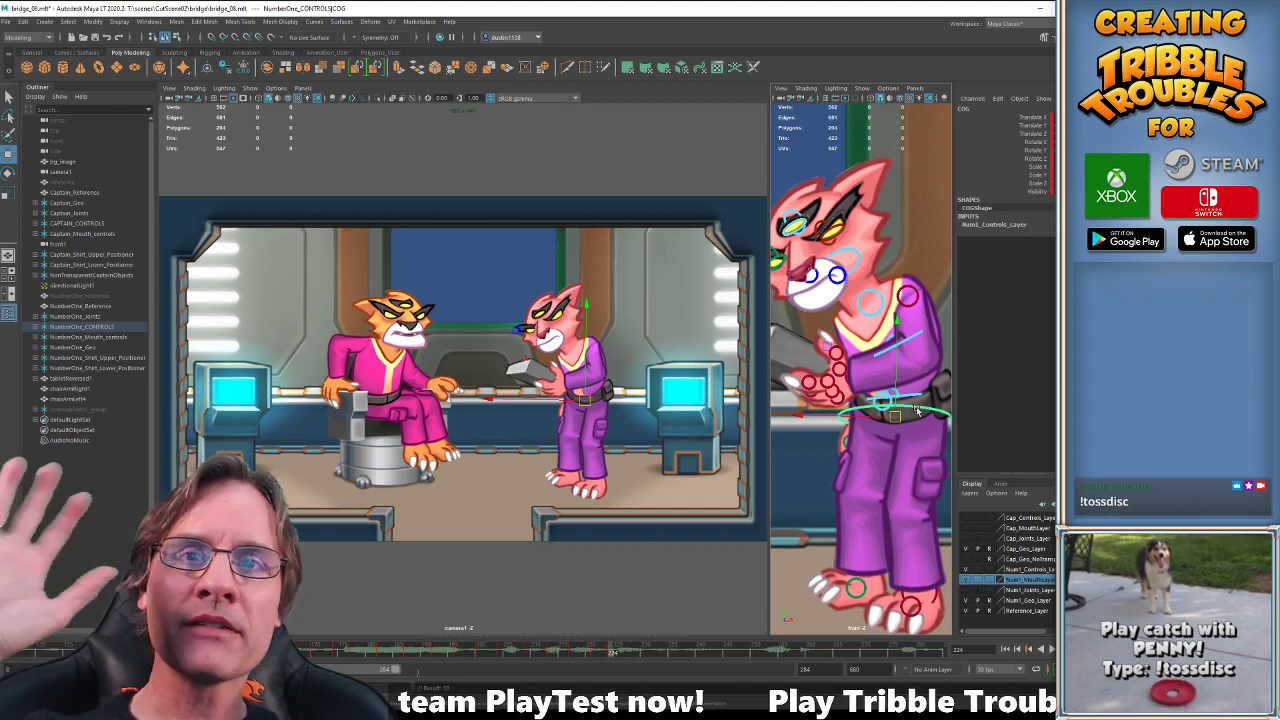
# Play back the lean from about frame 191 and scrub around frames 224–227 to check how it settles.
pyautogui.press(',')
pyautogui.press(',')
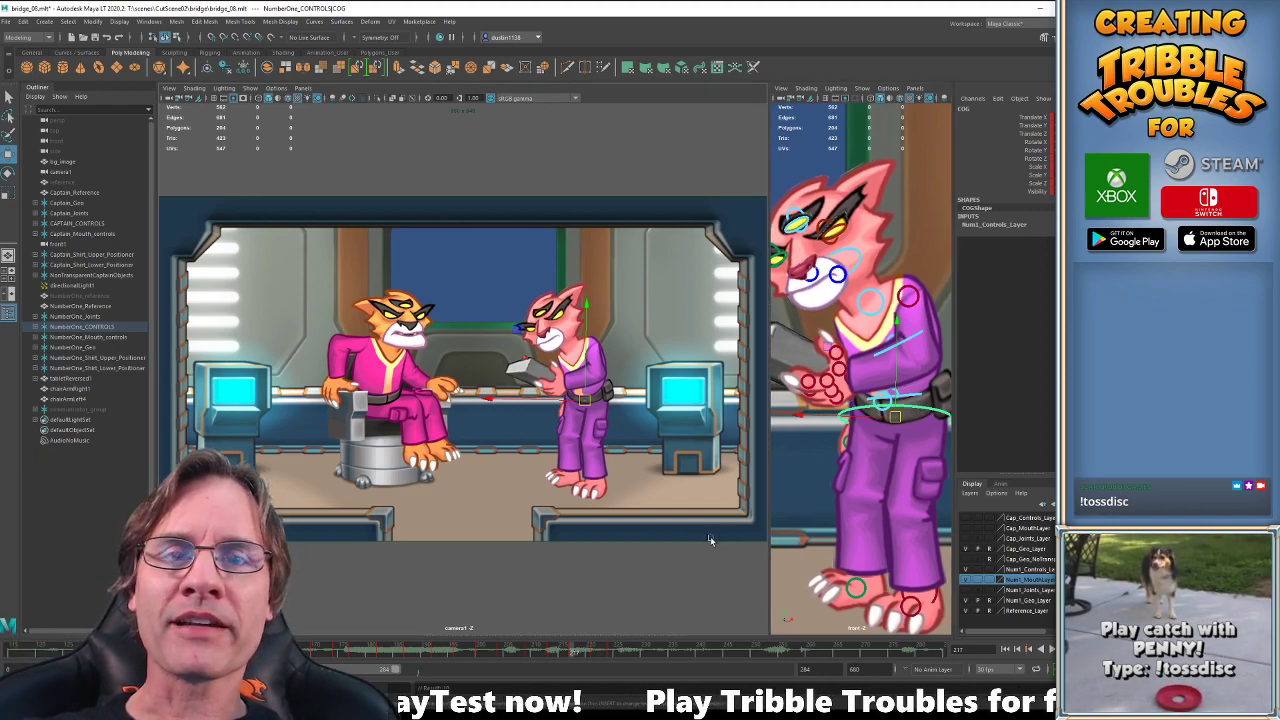
pyautogui.click(502, 654)
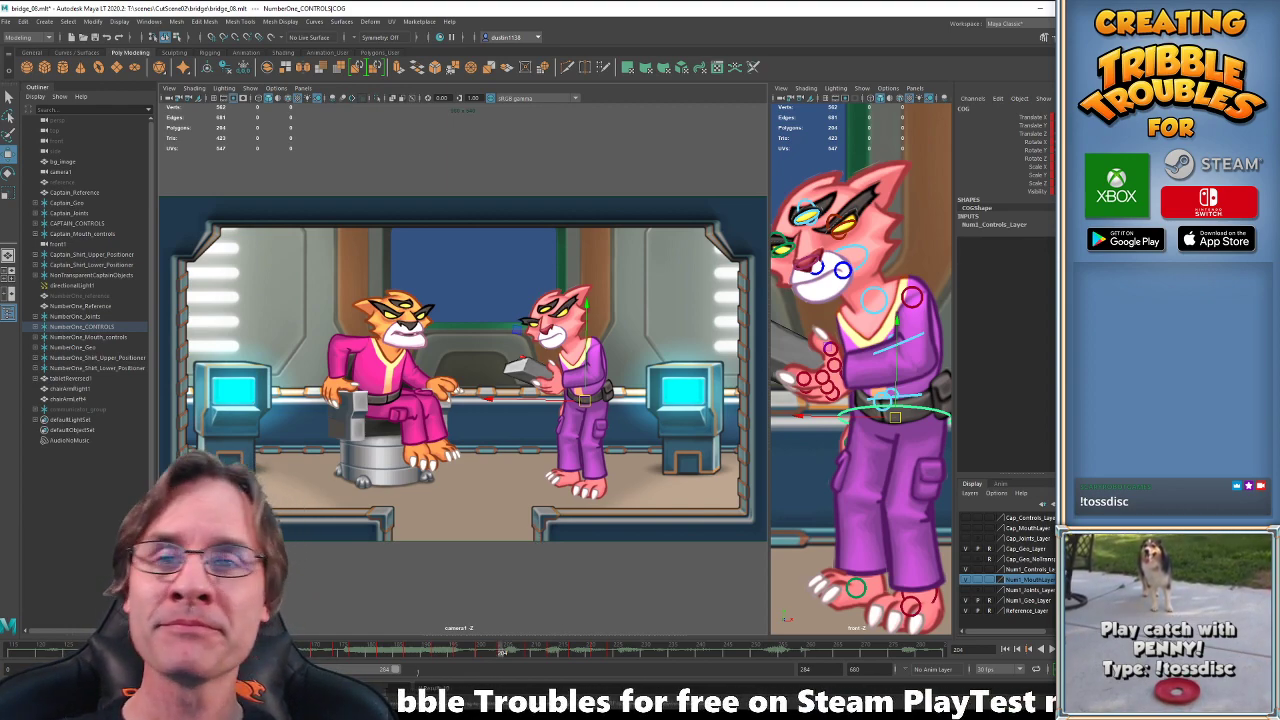
pyautogui.click(431, 656)
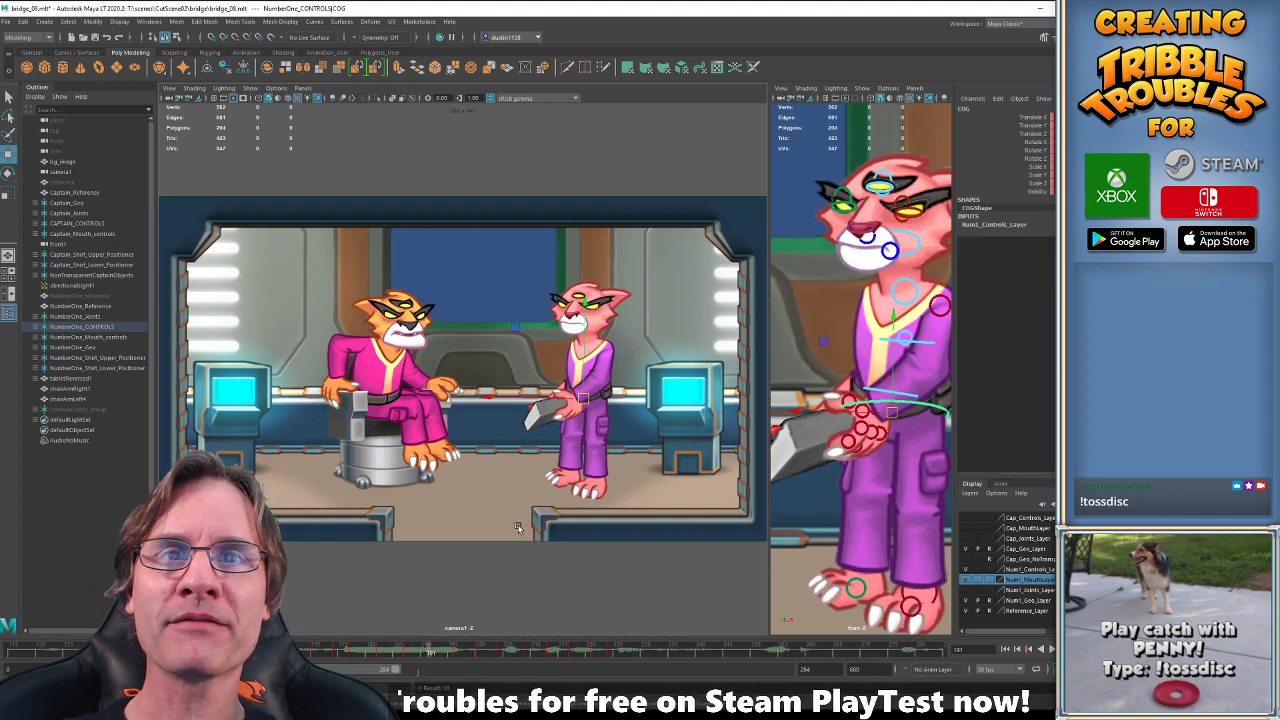
pyautogui.hotkey('alt', 'v')
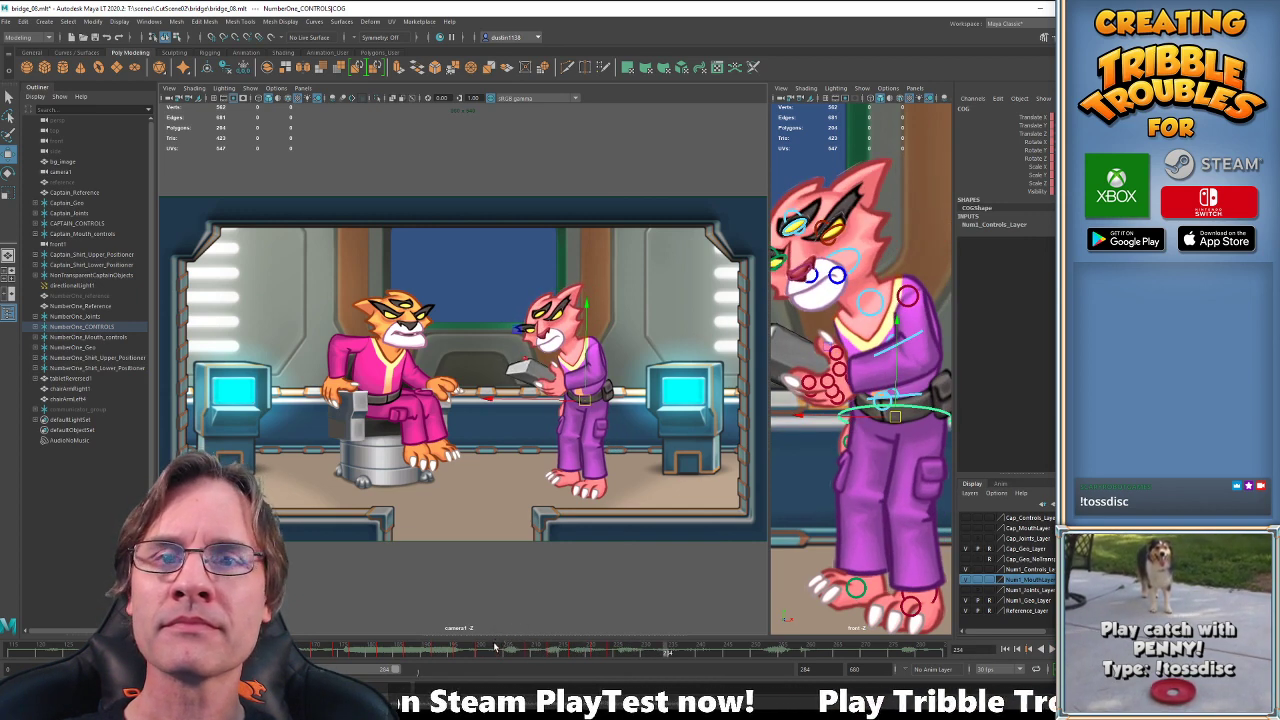
pyautogui.click(611, 656)
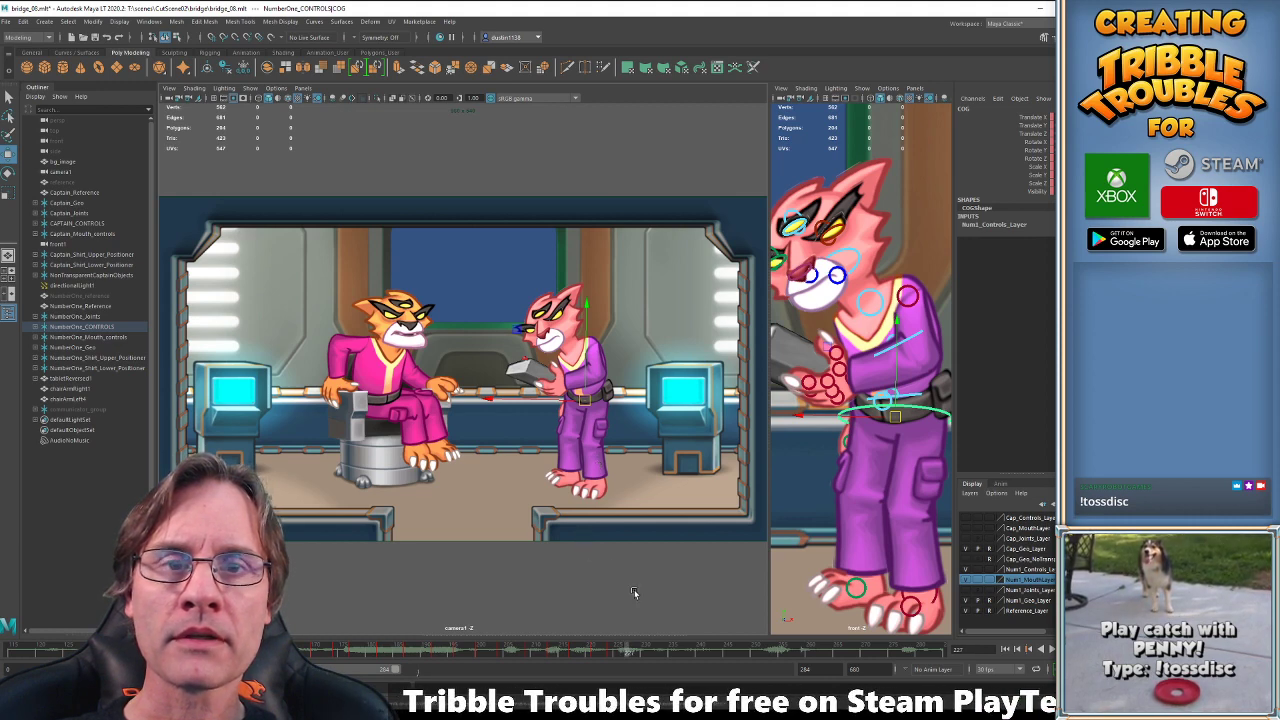
pyautogui.moveTo(602, 657)
pyautogui.mouseDown()
pyautogui.moveTo(591, 657)
pyautogui.moveTo(608, 657)
pyautogui.mouseUp()
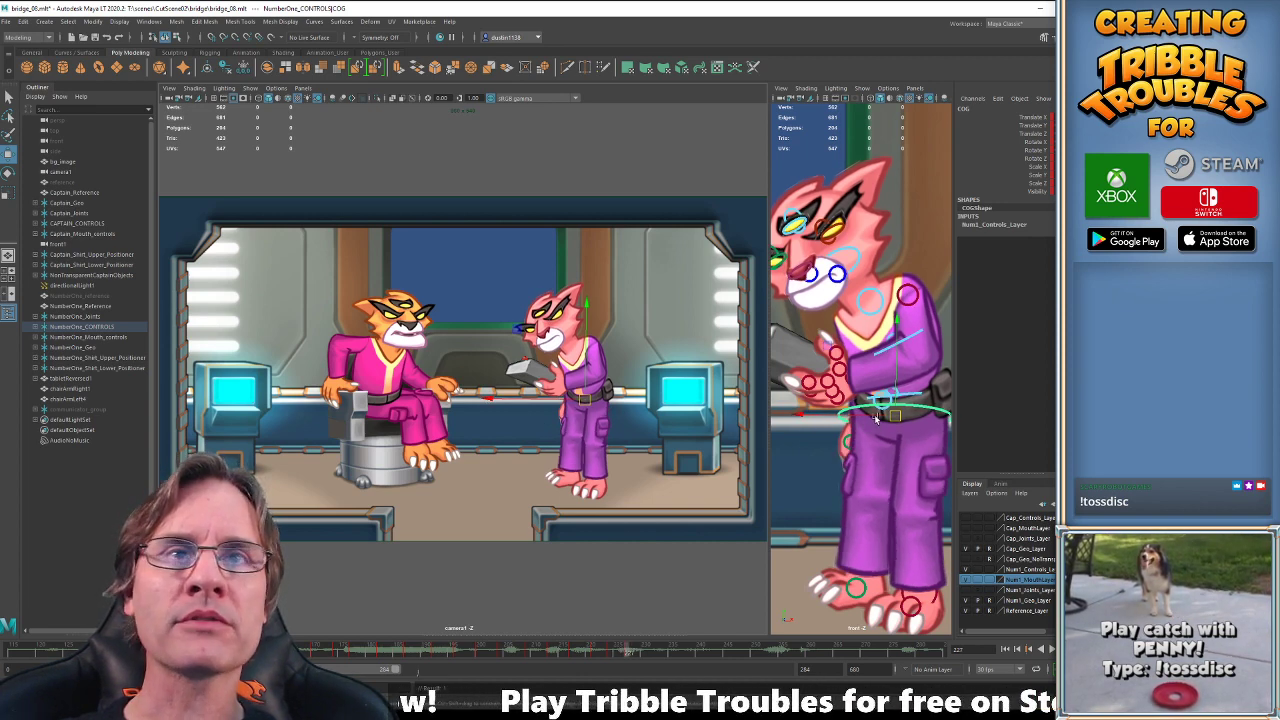
# Rotate Number One's lower and upper spine controls slightly back at frame 227, and play back the result.
pyautogui.click(905, 395)
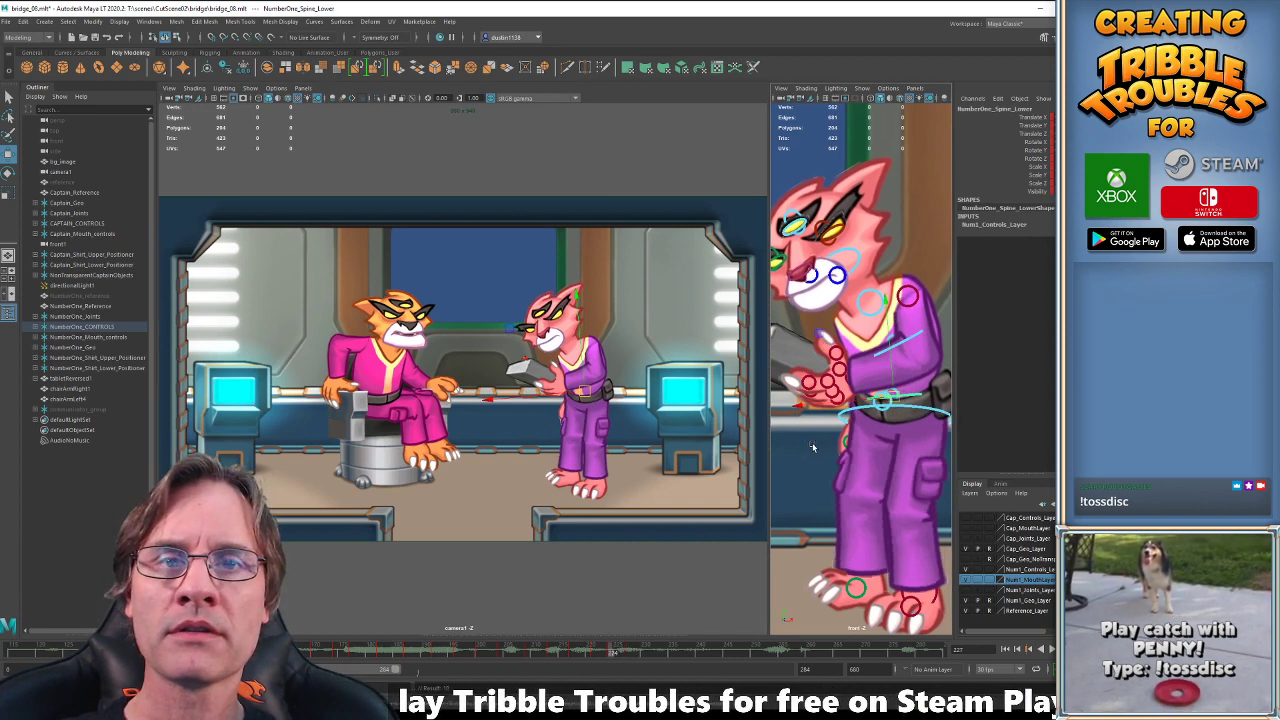
pyautogui.press('.')
pyautogui.press('e')
pyautogui.moveTo(555, 474); pyautogui.dragTo(537, 470)
pyautogui.press('w')
pyautogui.click(919, 333)
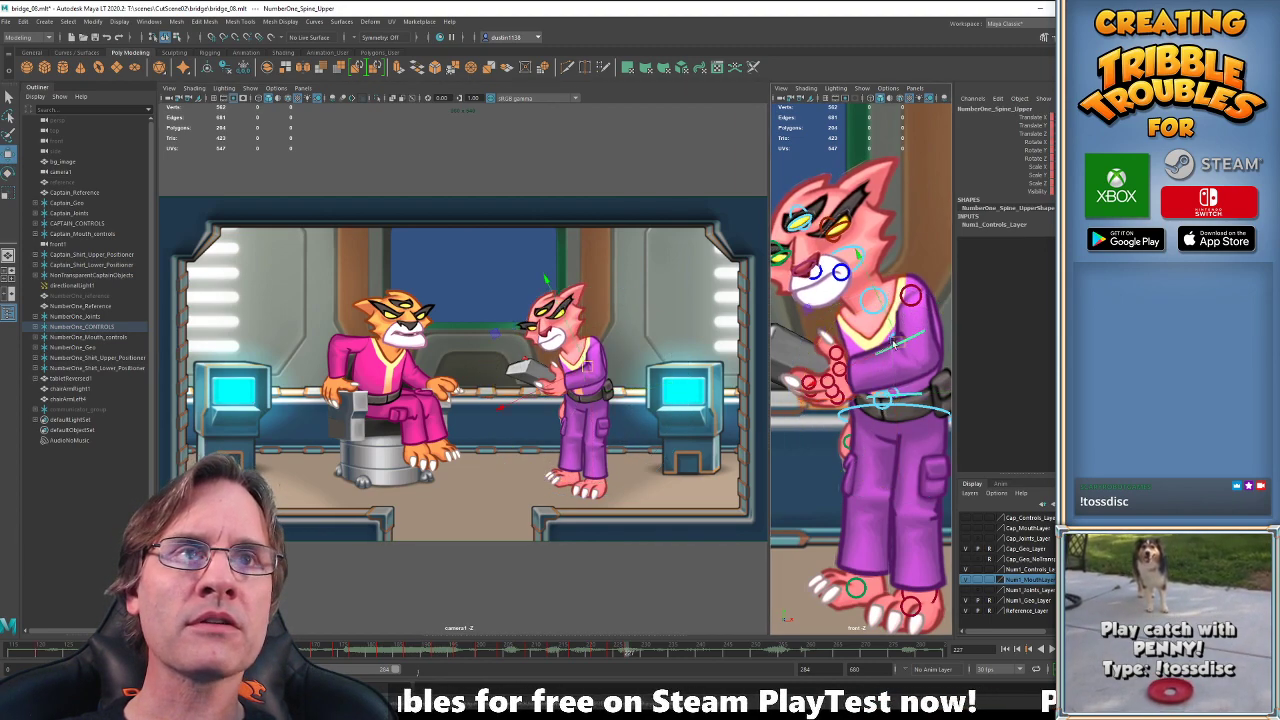
pyautogui.press('e')
pyautogui.moveTo(542, 452); pyautogui.dragTo(545, 449)
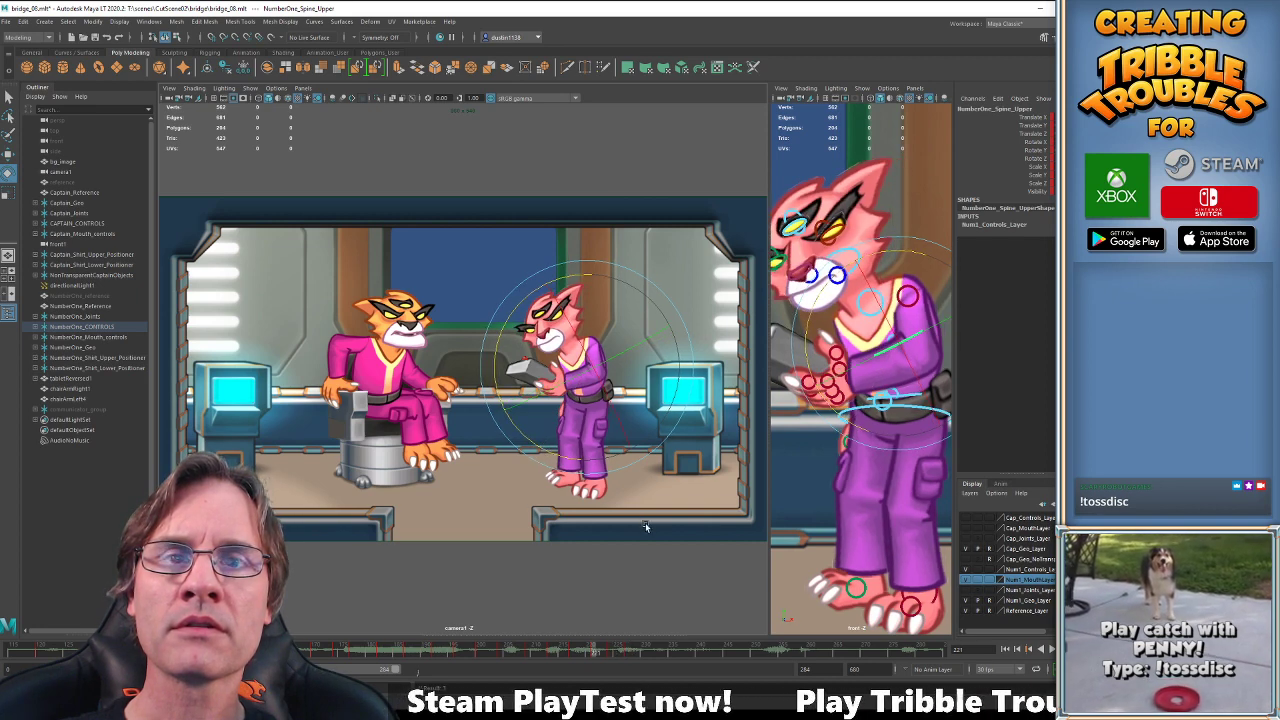
pyautogui.hotkey('alt', 'v')
pyautogui.hotkey('alt', 'v')
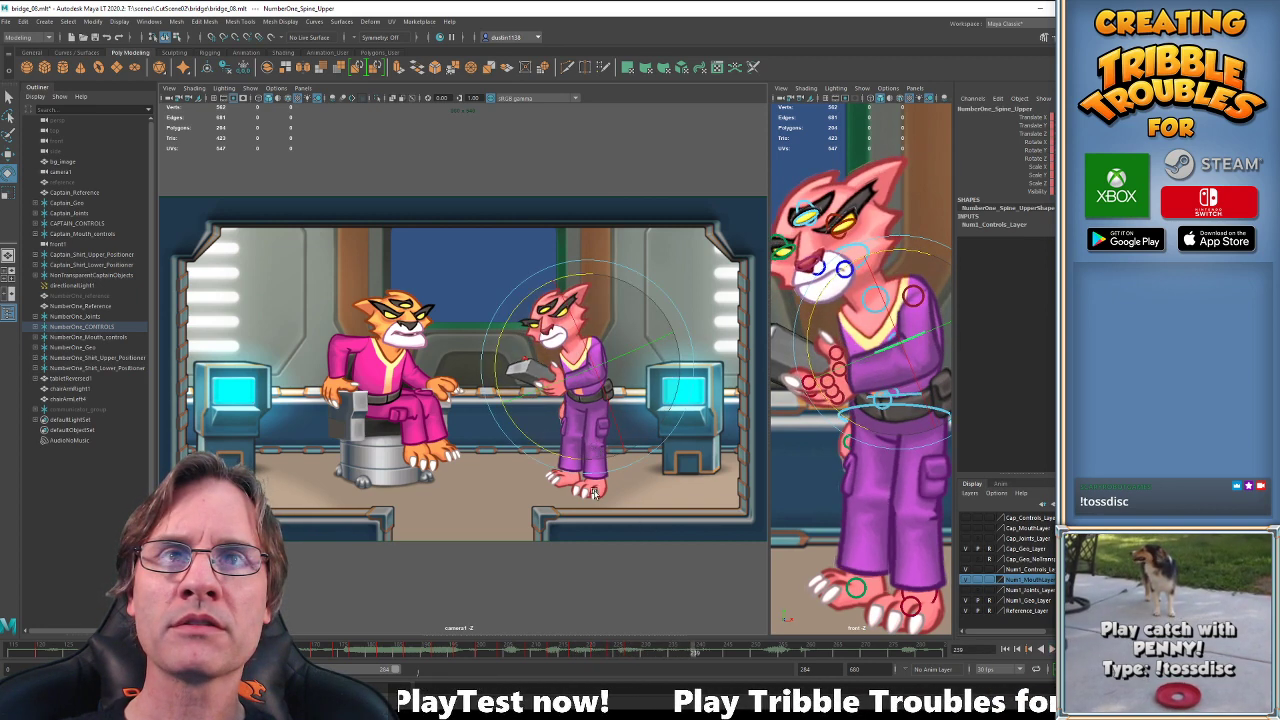
# Rotate Number One's center-of-gravity control slightly at frame 227.
pyautogui.press('w')
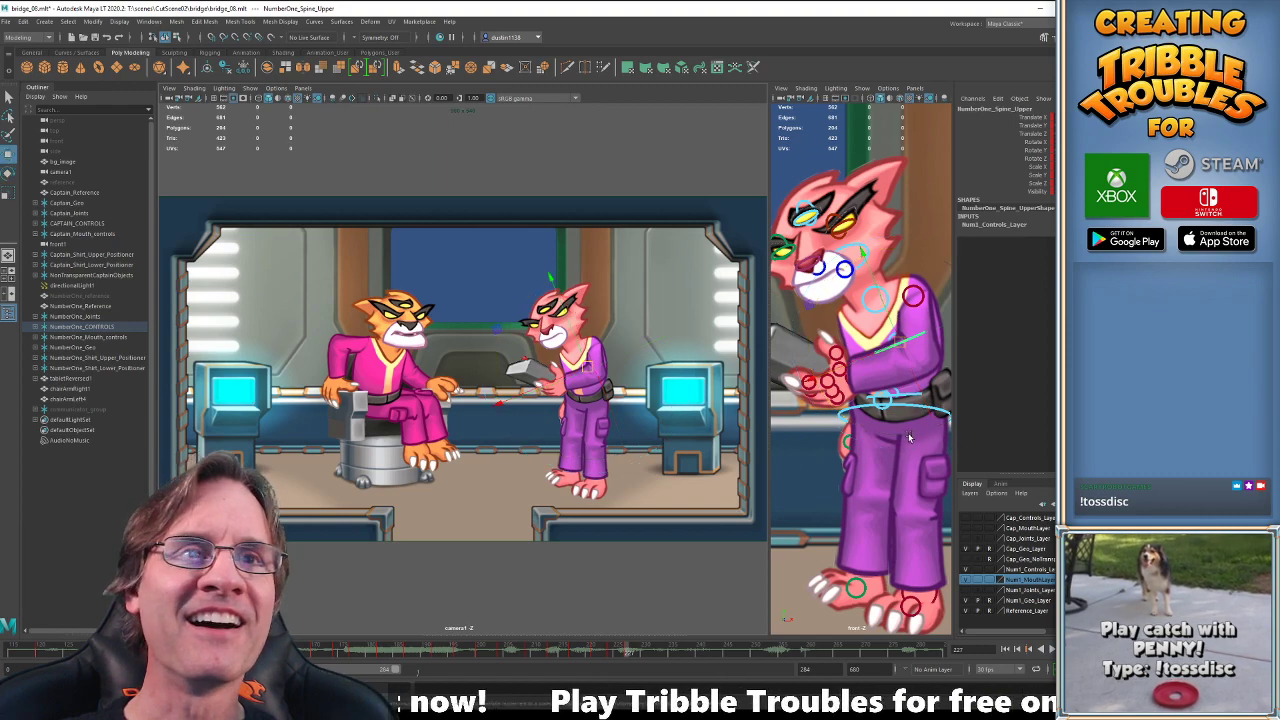
pyautogui.click(562, 476)
pyautogui.press('e')
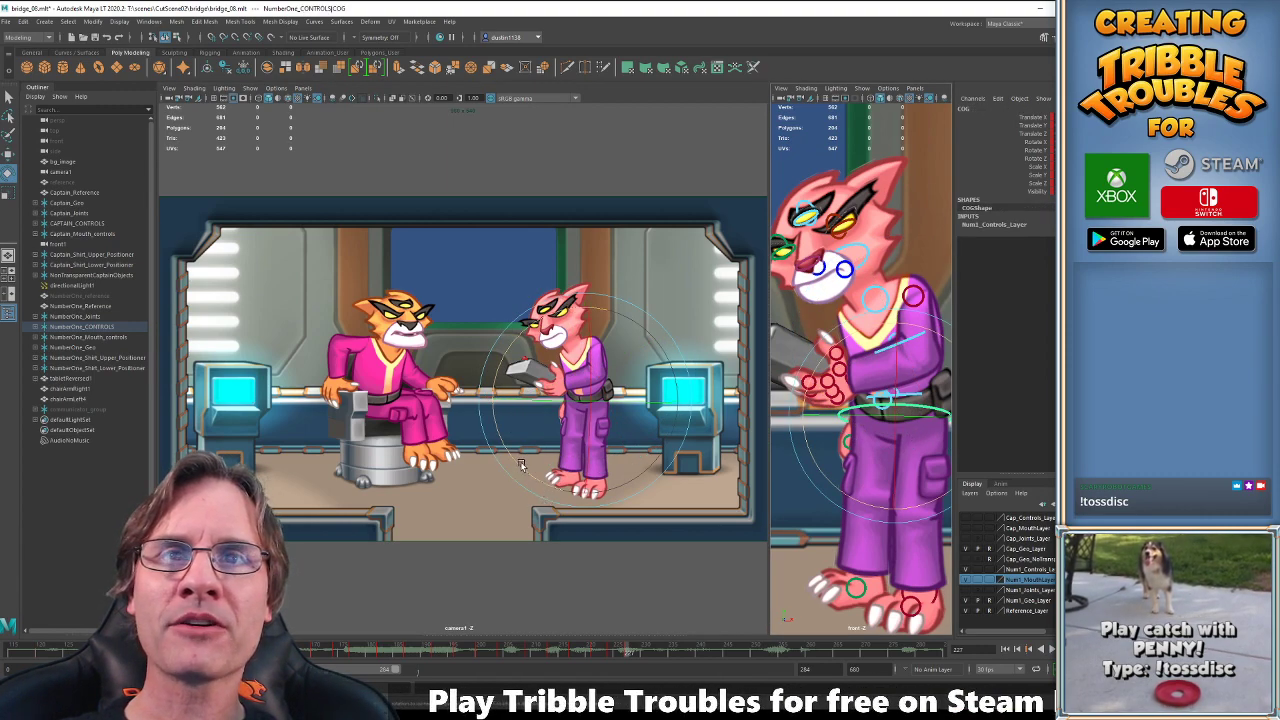
pyautogui.moveTo(521, 464); pyautogui.dragTo(617, 362)
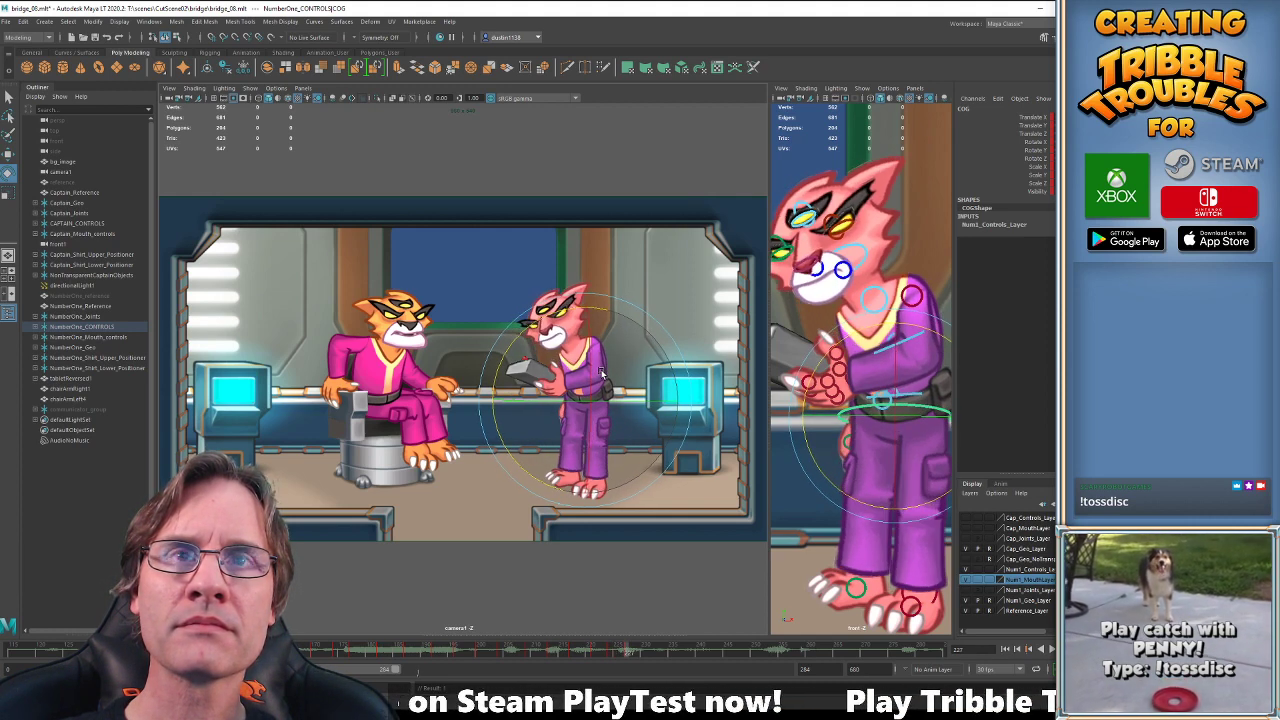
pyautogui.press(',')
pyautogui.press('w')
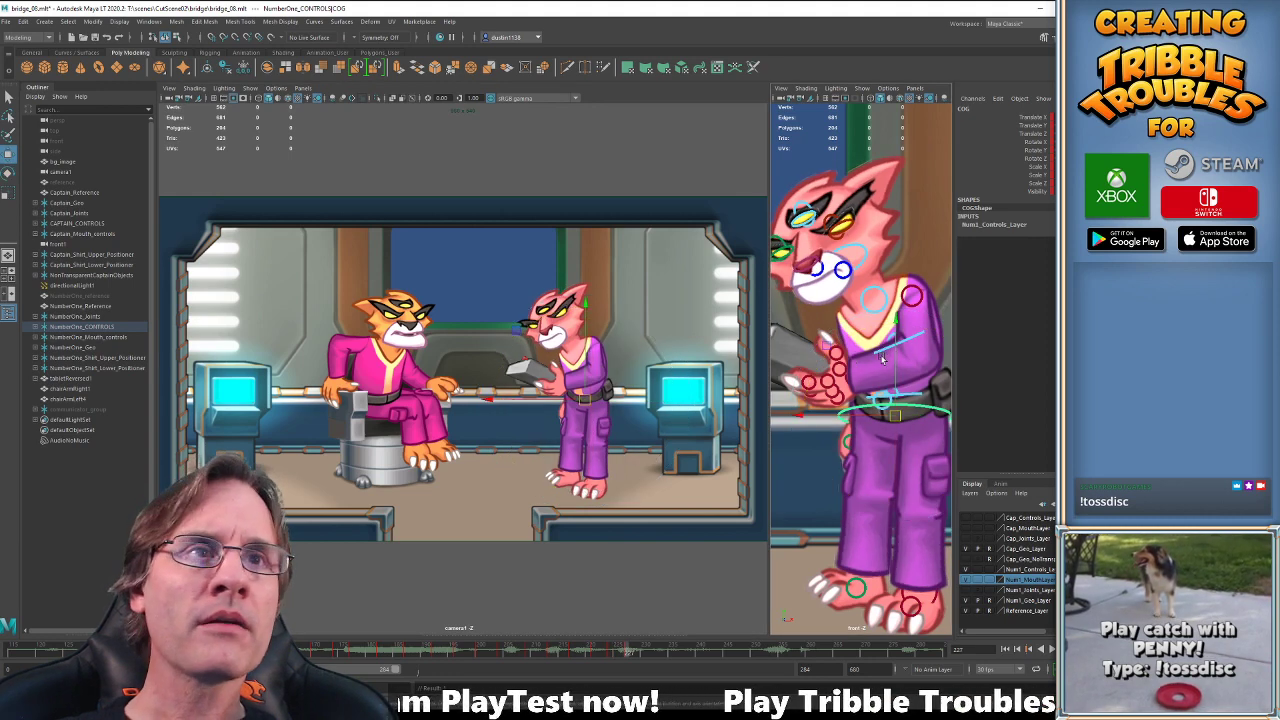
# Rotate Number One's upper spine and neck controls slightly at frame 227 to refine the settle.
pyautogui.click(913, 340)
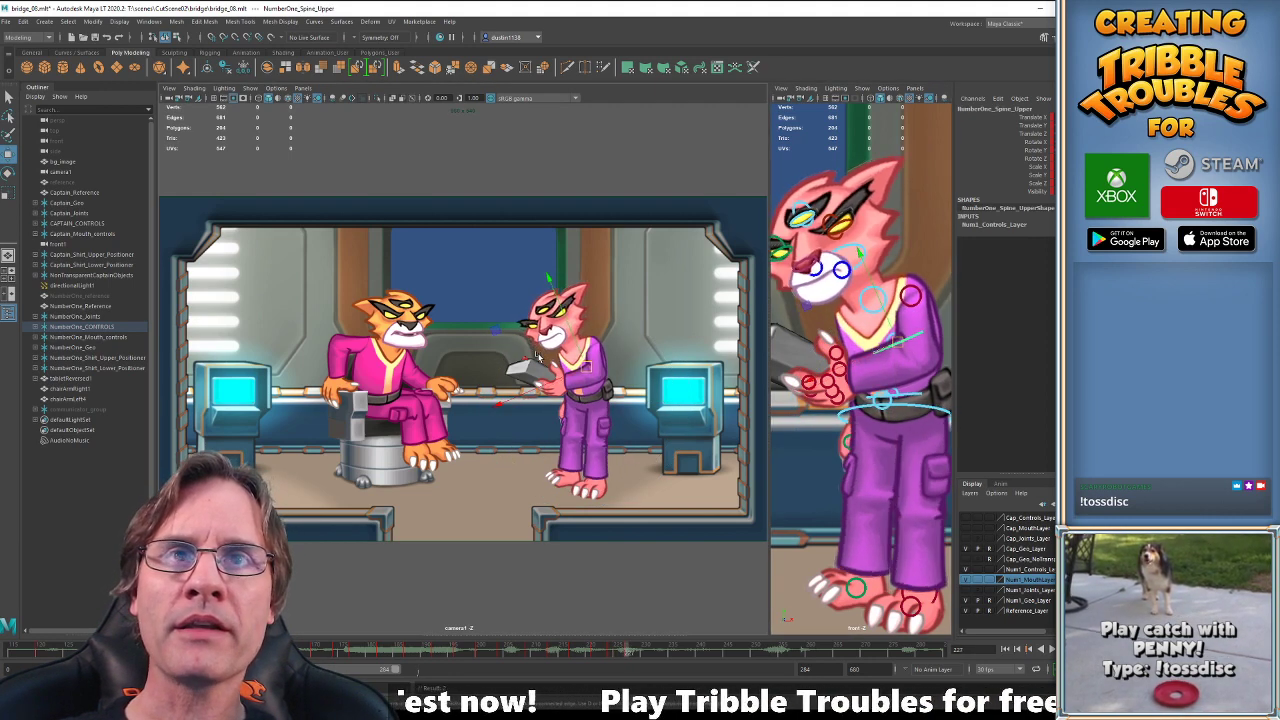
pyautogui.press('e')
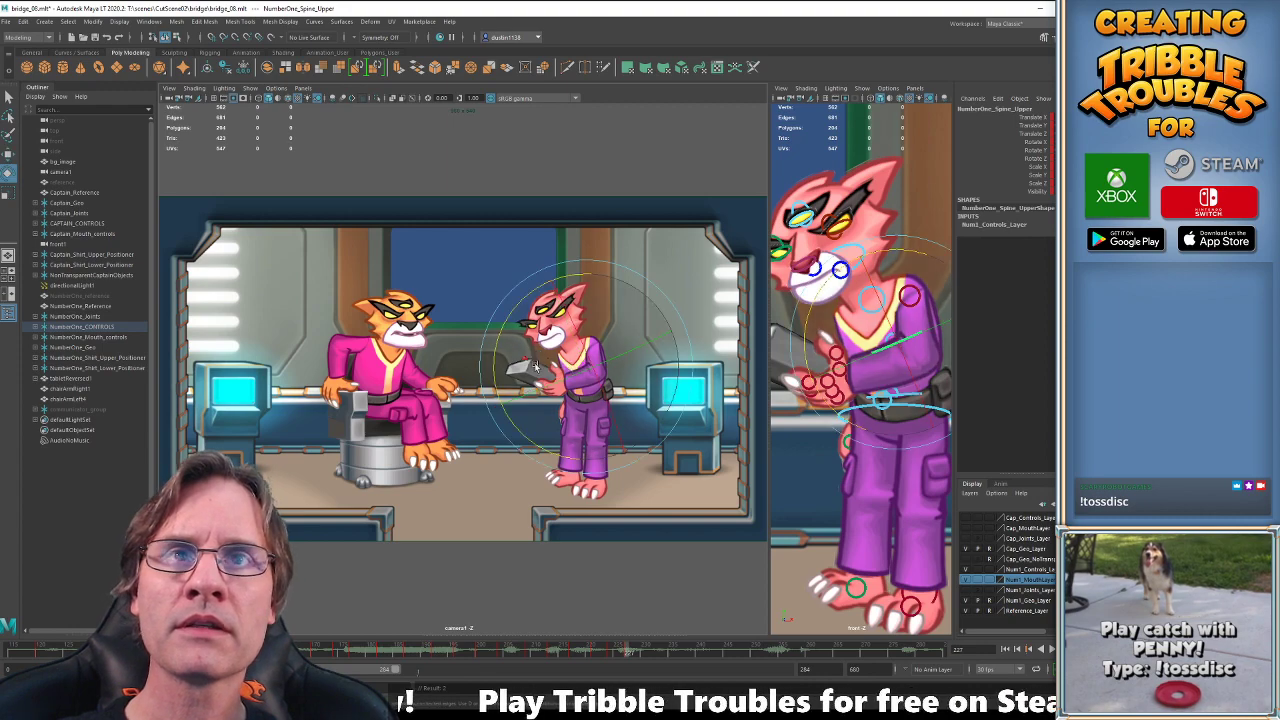
pyautogui.press('w')
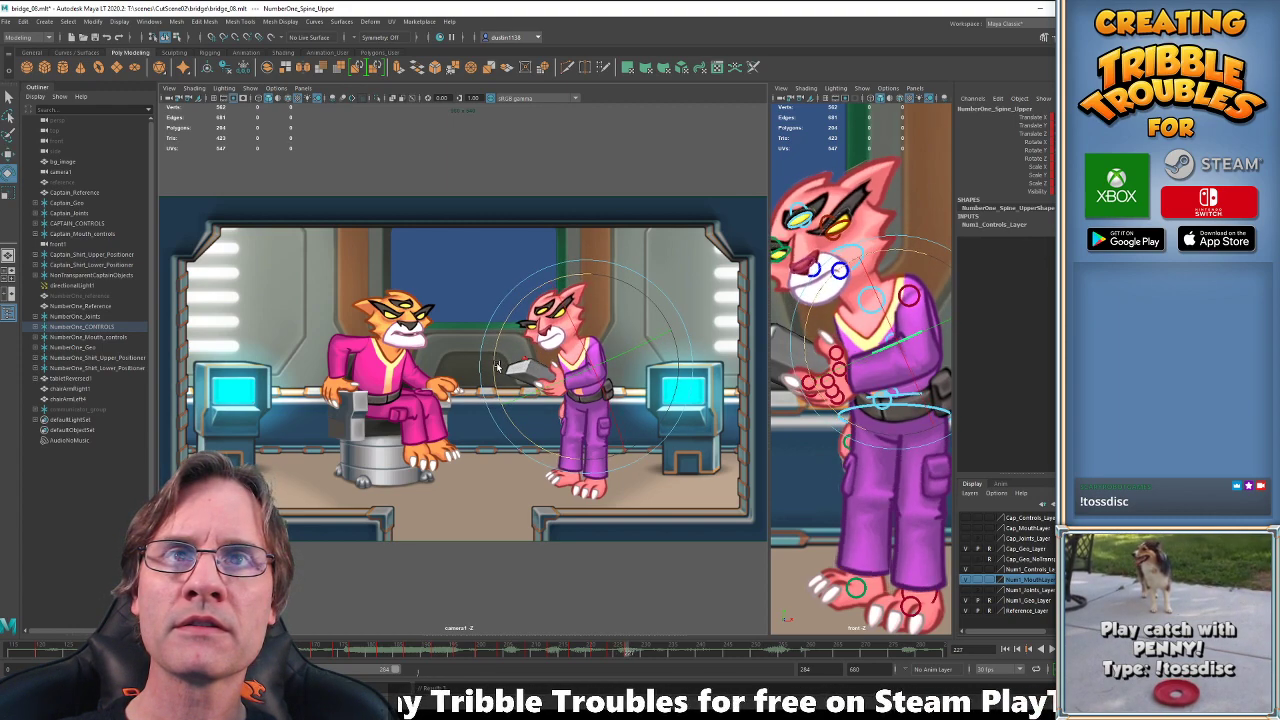
pyautogui.click(868, 308)
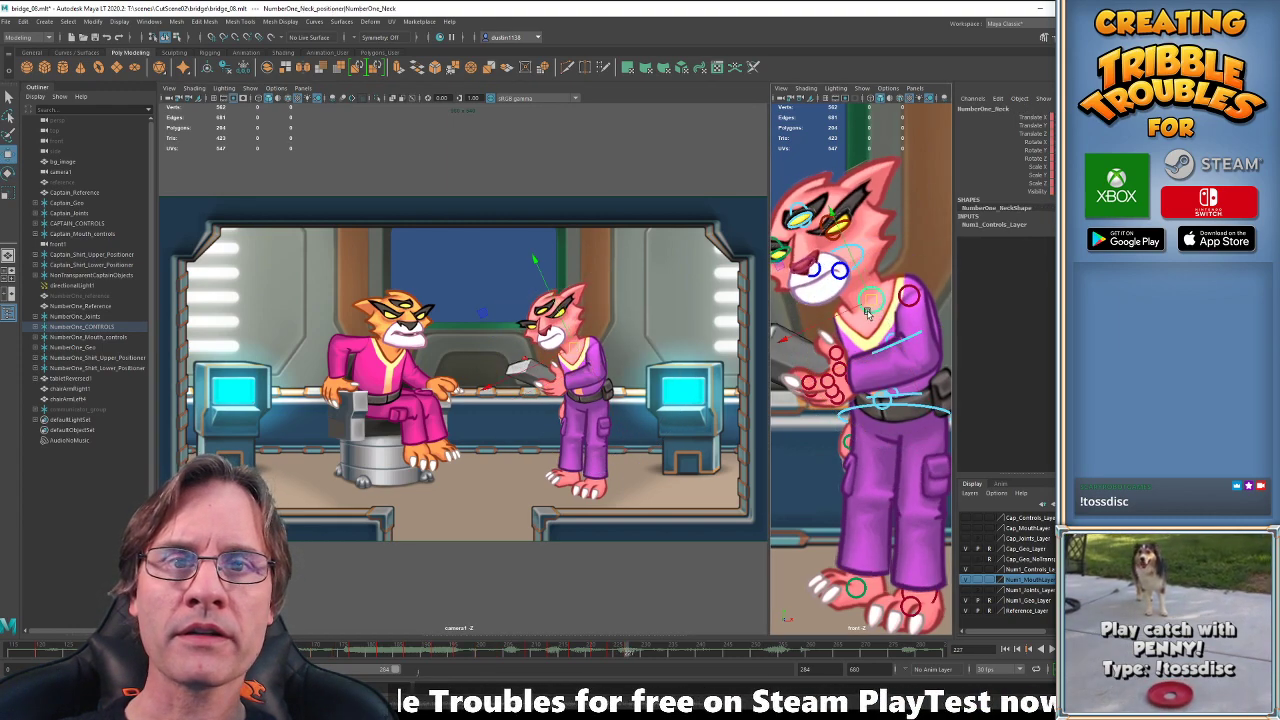
pyautogui.press('e')
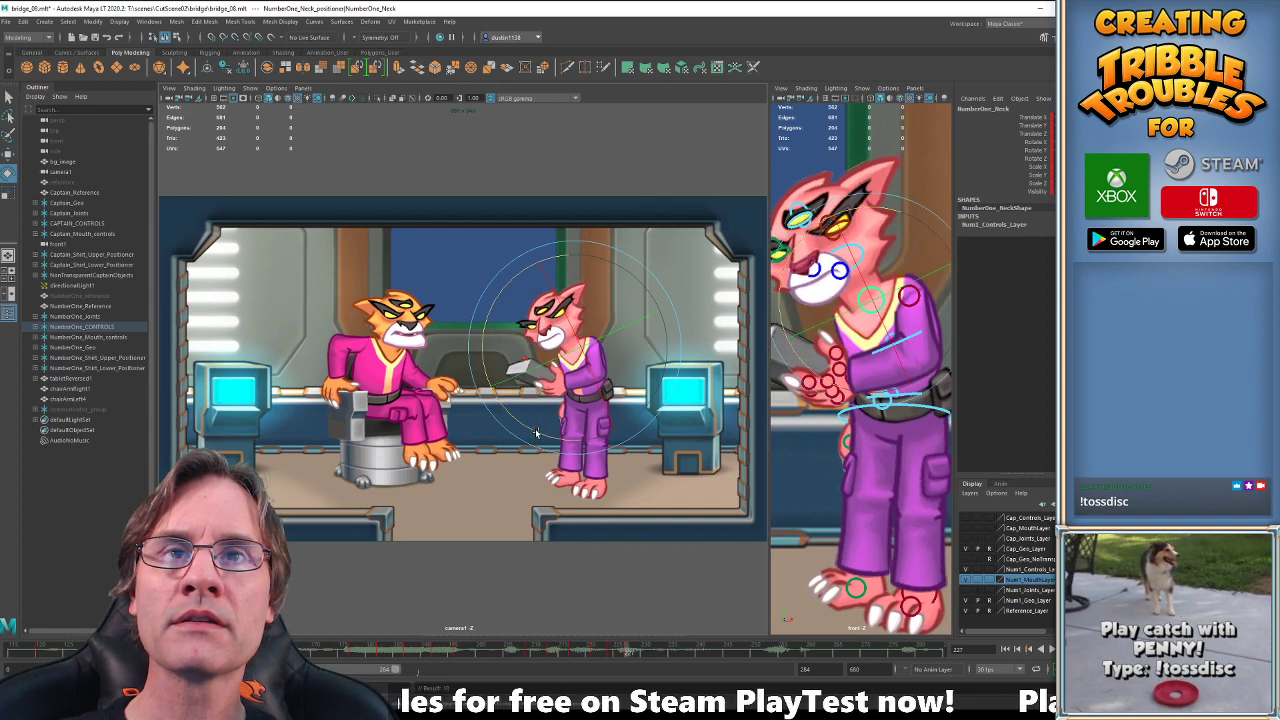
pyautogui.moveTo(536, 433); pyautogui.dragTo(543, 430)
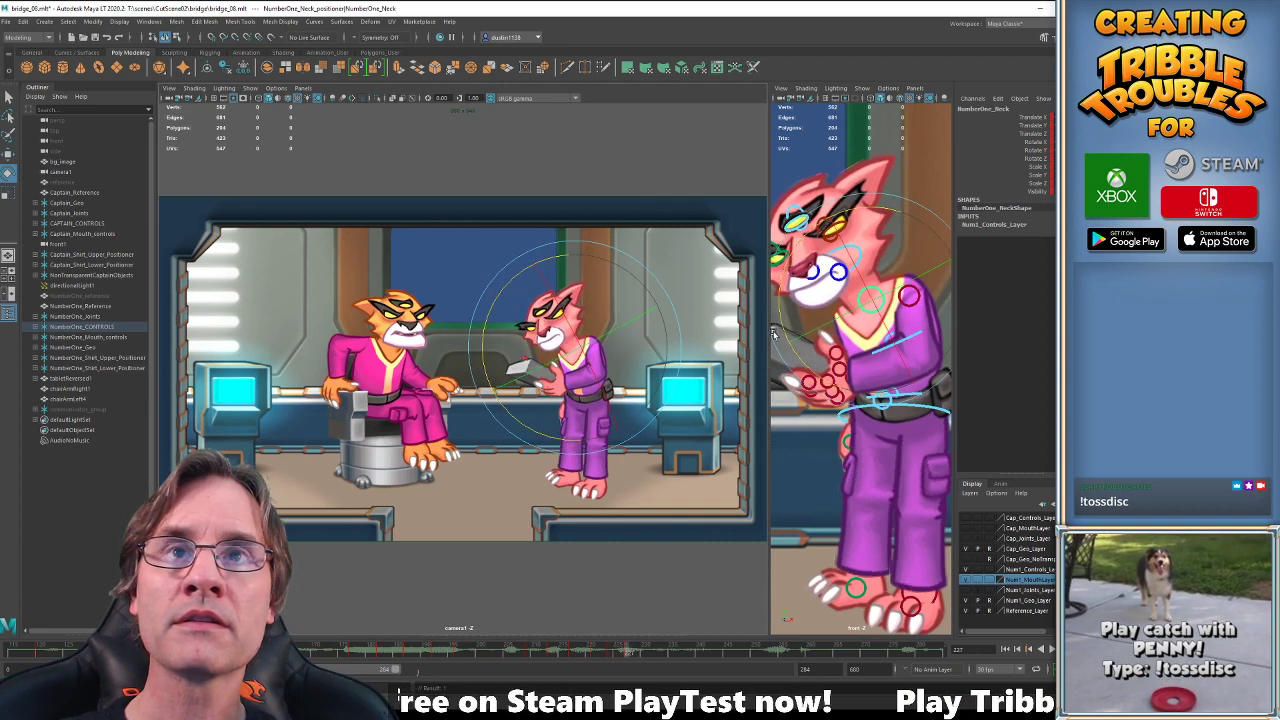
# Compare Number One's head with the frame 224 pose and rotate the head control slightly at frame 227.
pyautogui.press('w')
pyautogui.click(858, 258)
pyautogui.press('e')
pyautogui.press(',')
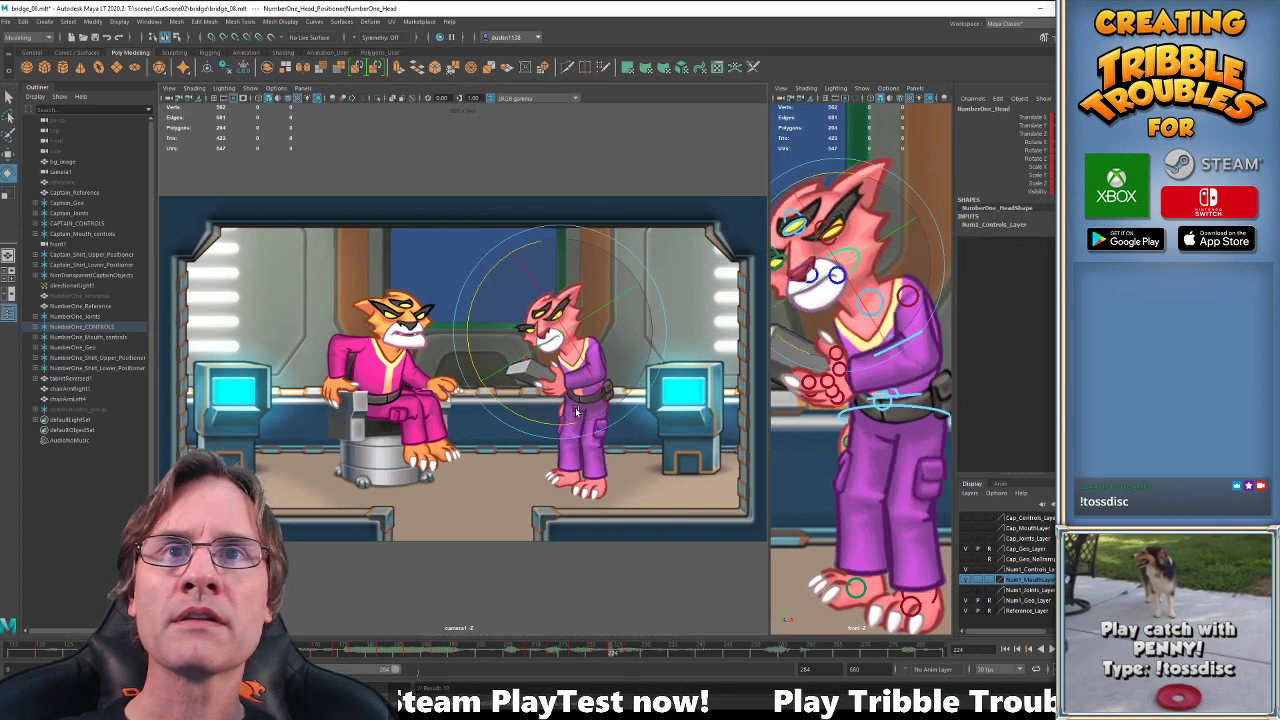
pyautogui.press('.')
pyautogui.moveTo(529, 417); pyautogui.dragTo(523, 419)
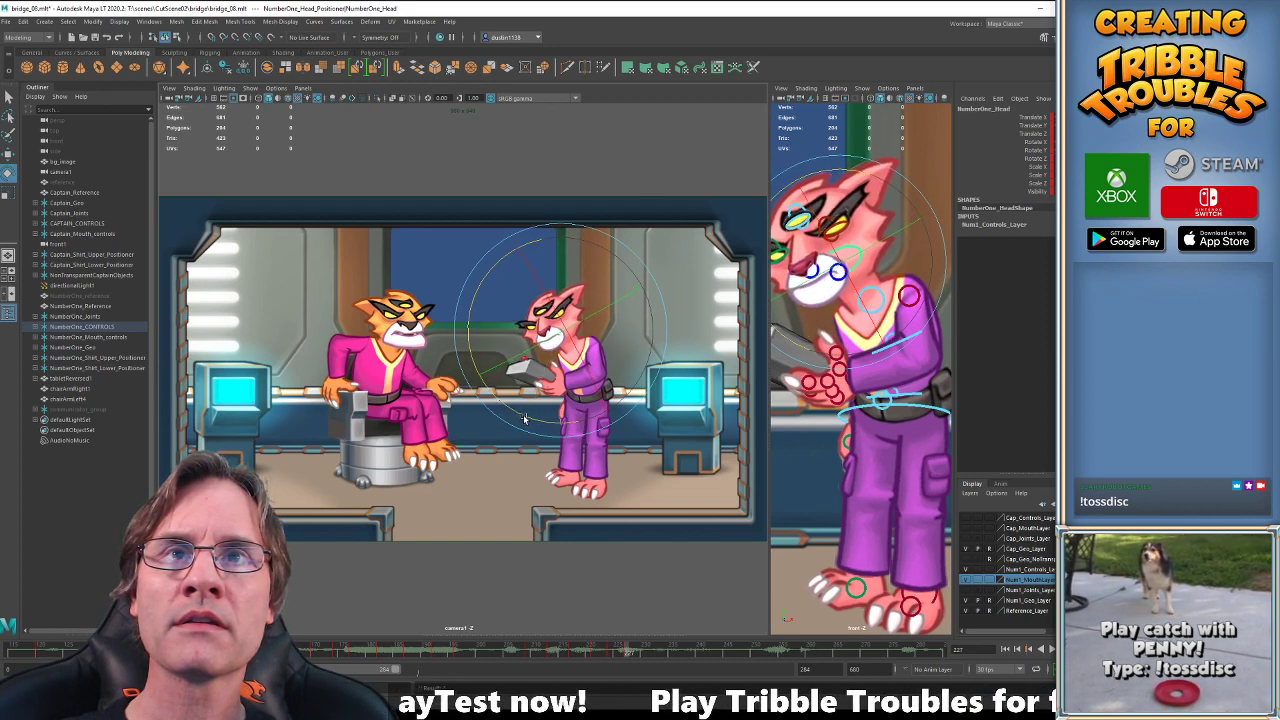
# Play back the lean and scrub around frames 227–228 to check how the body settles.
pyautogui.hotkey('alt', 'v')
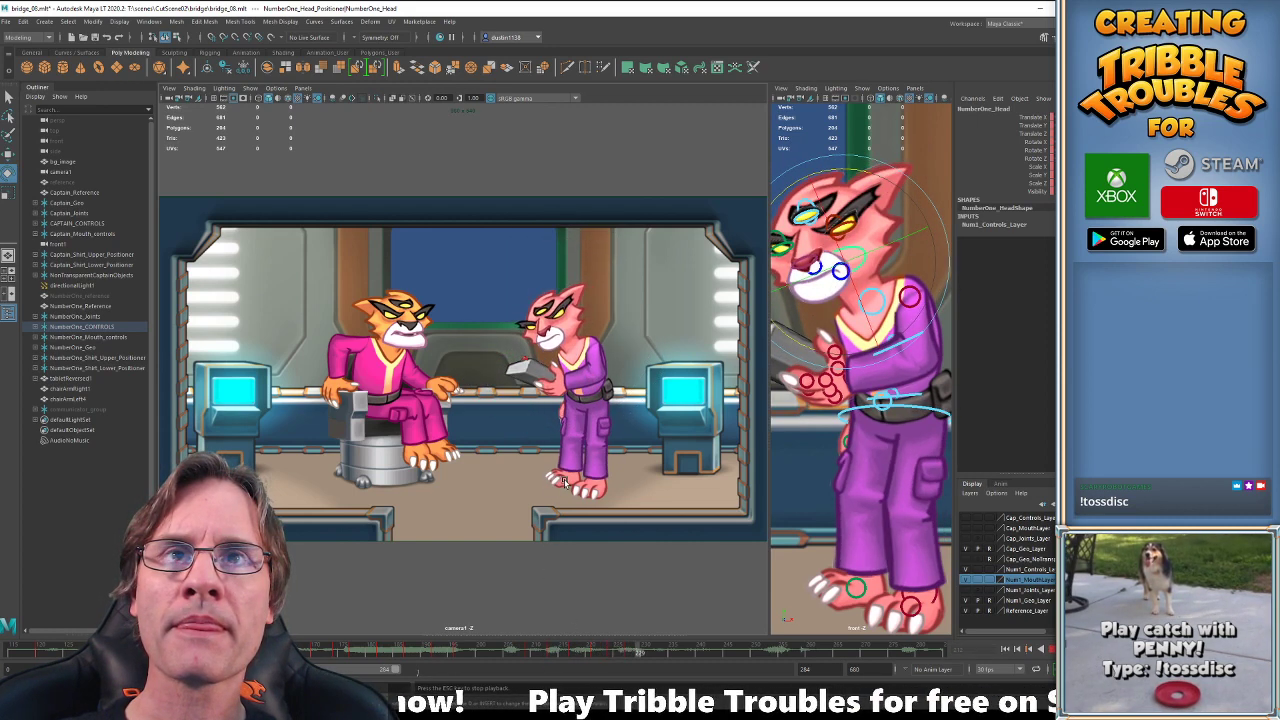
pyautogui.click(644, 655)
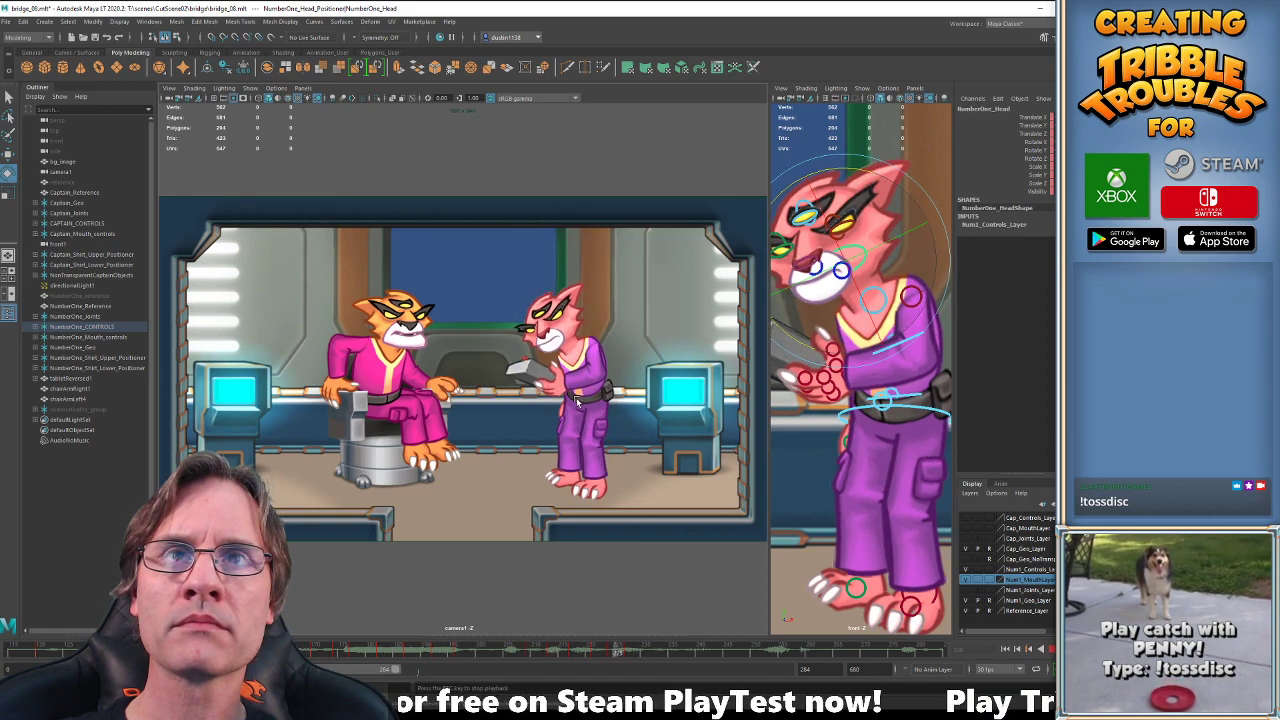
pyautogui.click(638, 653)
pyautogui.click(632, 656)
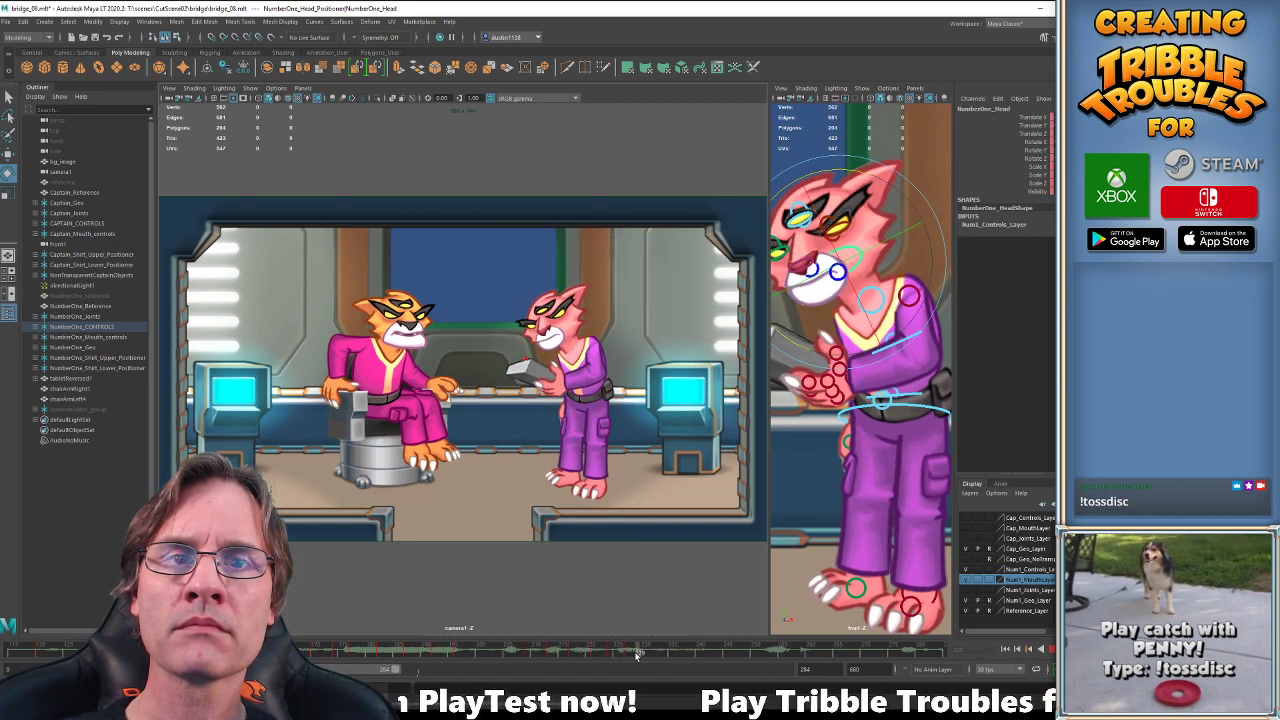
pyautogui.moveTo(636, 655); pyautogui.dragTo(633, 657)
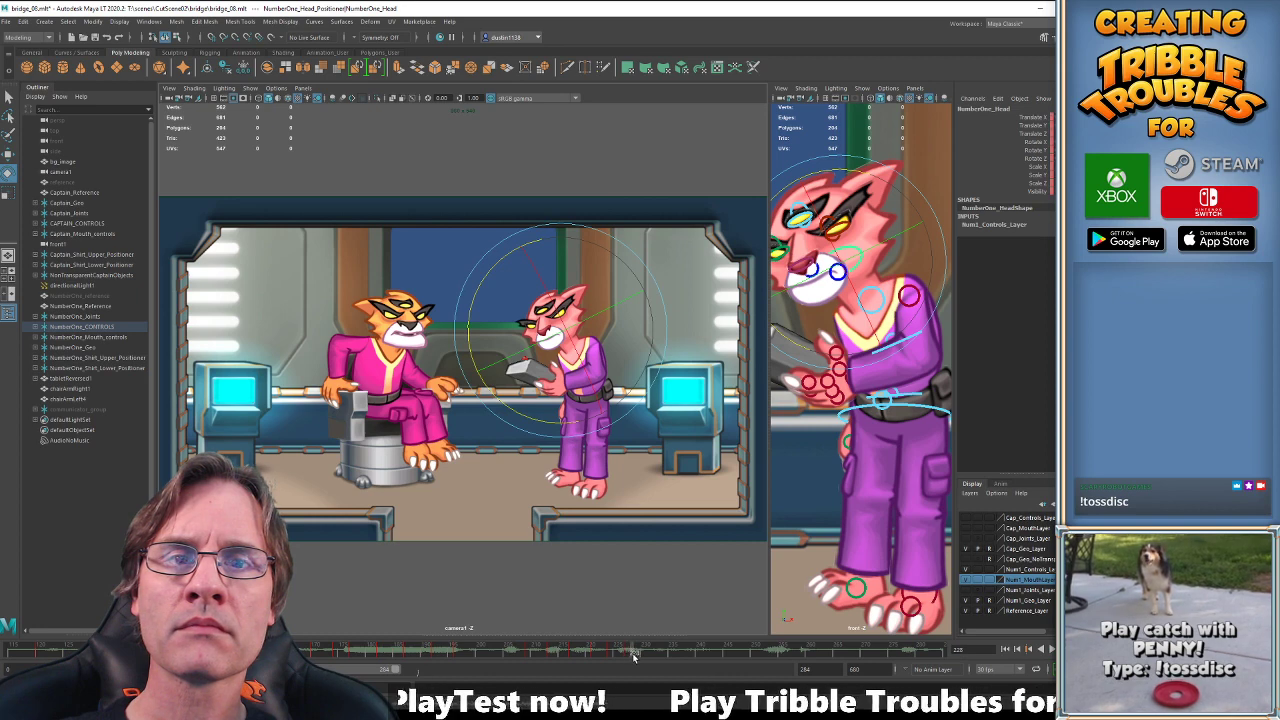
# Raise Number One's center-of-gravity control at frame 230 and step through the keys between frames 224 and 230 to compare the poses.
pyautogui.click(920, 410)
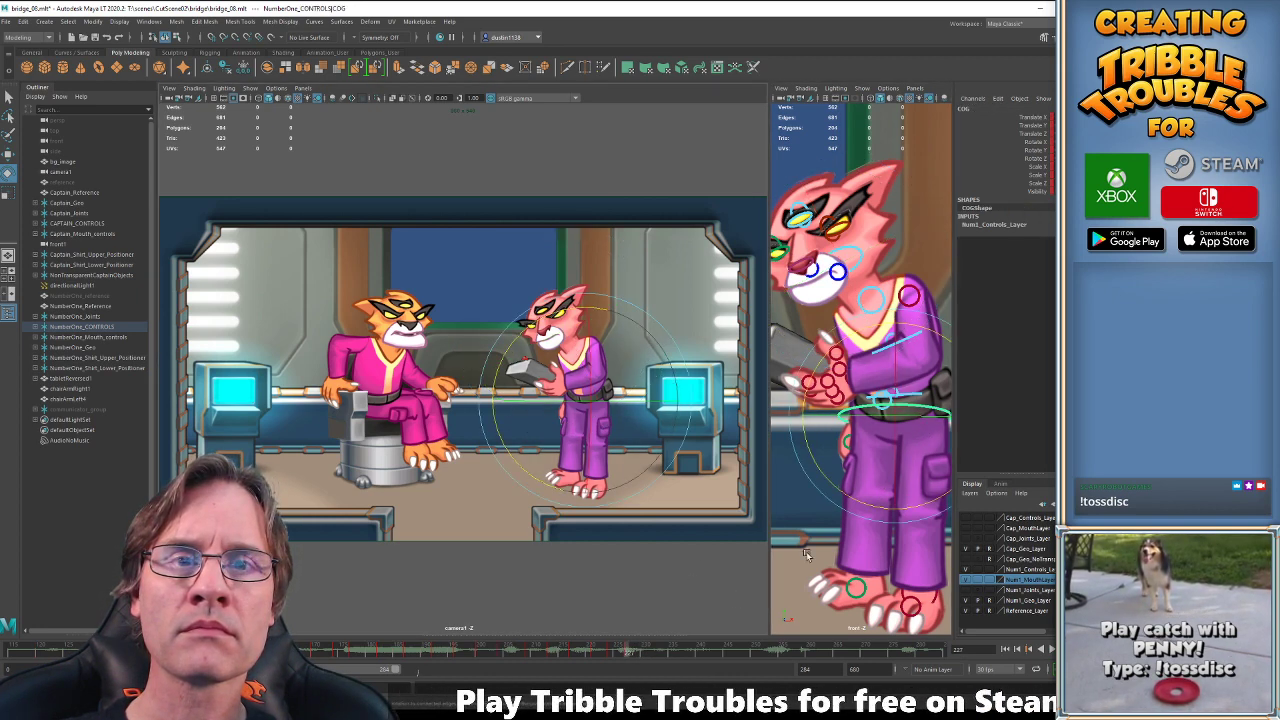
pyautogui.press('w')
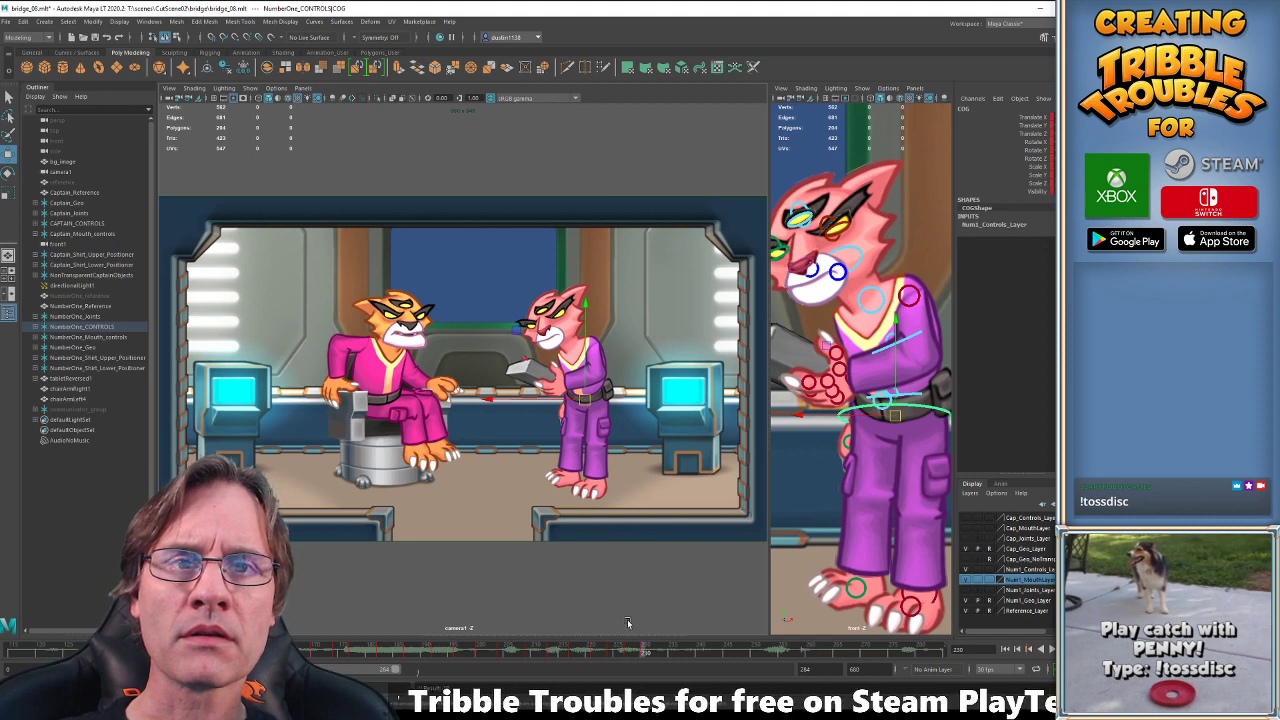
pyautogui.click(613, 652)
pyautogui.moveTo(610, 652)
pyautogui.mouseDown()
pyautogui.moveTo(645, 652)
pyautogui.moveTo(614, 652)
pyautogui.moveTo(628, 652)
pyautogui.mouseUp()
pyautogui.click(646, 652)
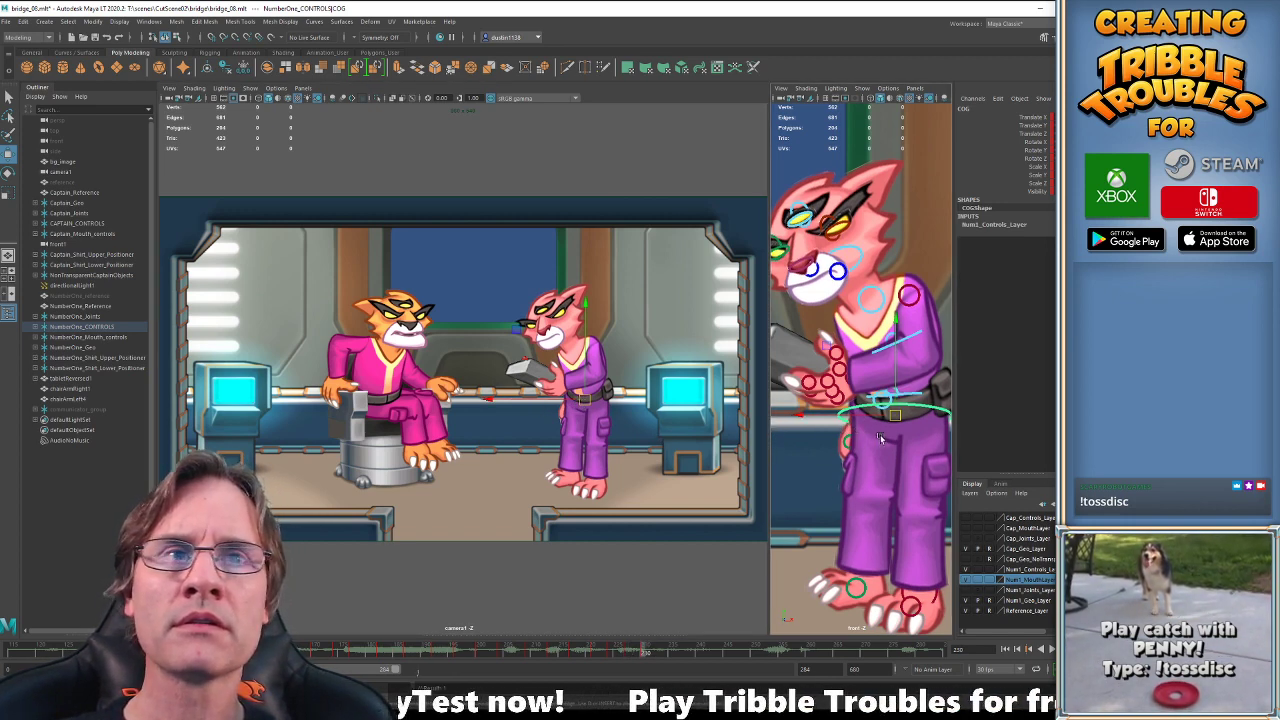
pyautogui.press(',')
pyautogui.press(',')
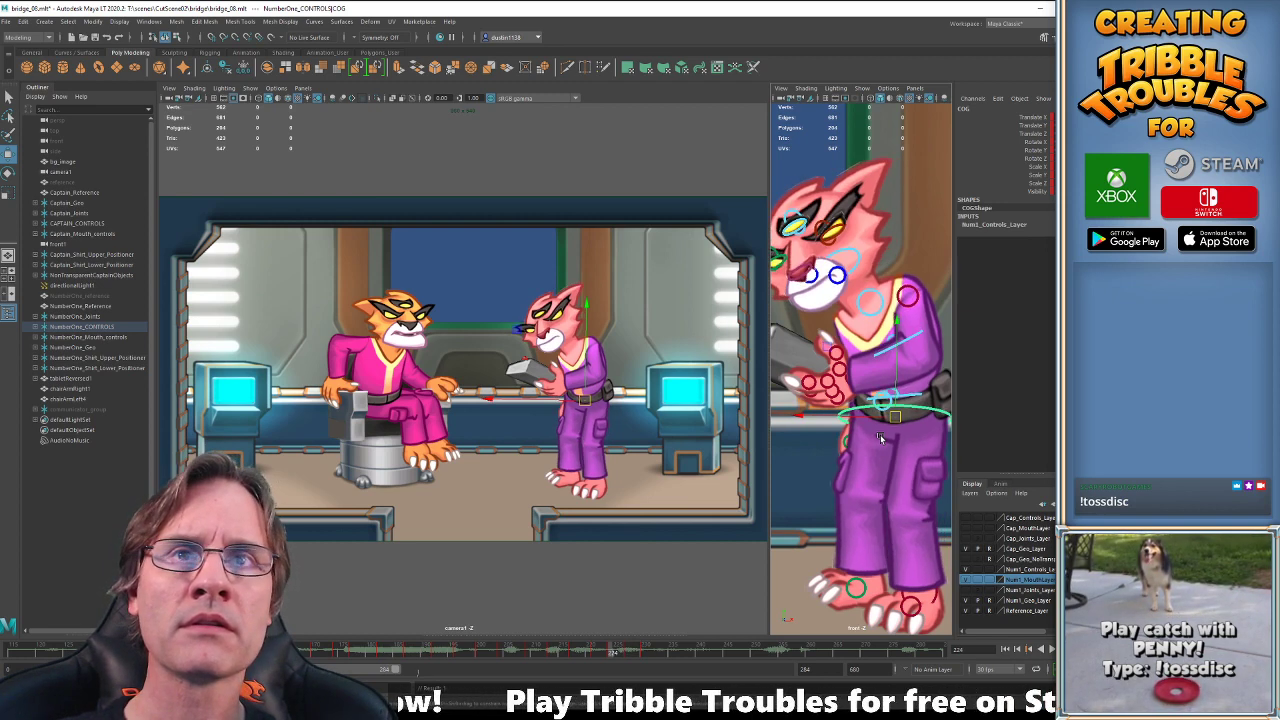
pyautogui.press('.')
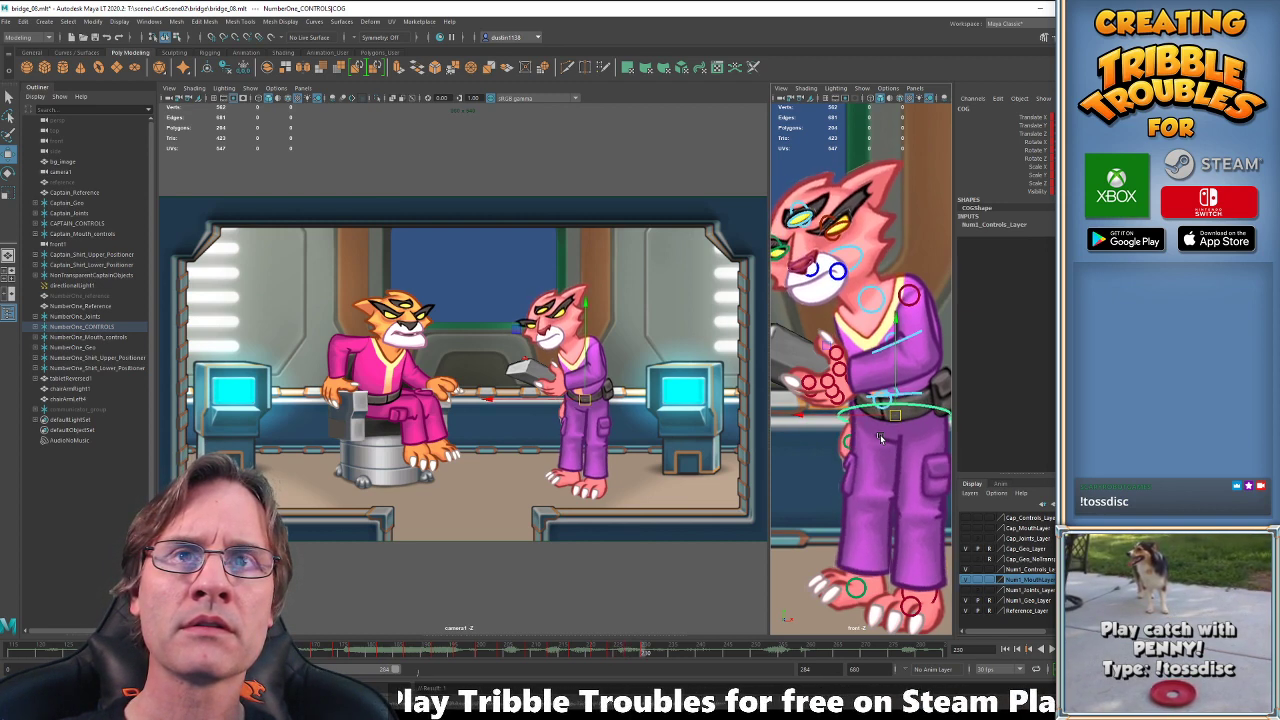
pyautogui.press(',')
pyautogui.press(',')
pyautogui.press(',')
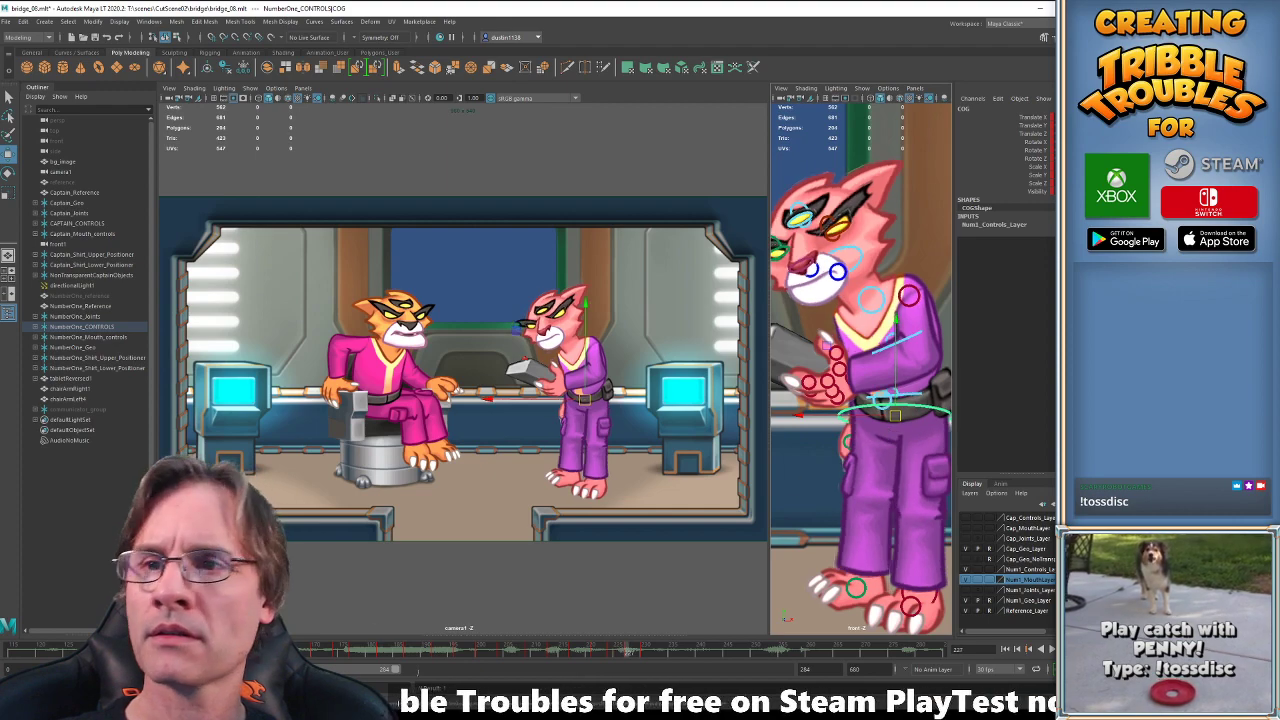
# Raise the center-of-gravity control's Translate Y key at frame 227 slightly in the Graph Editor to smooth the rise into frame 230.
pyautogui.press('g')
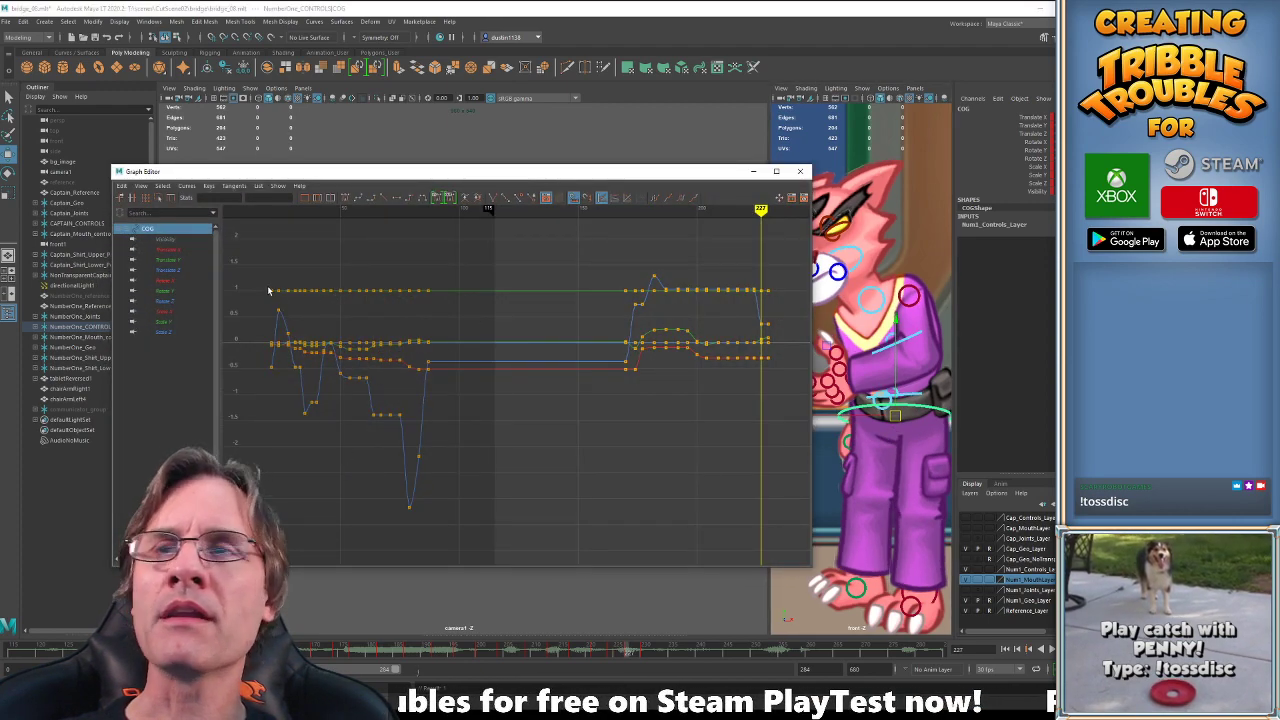
pyautogui.click(172, 260)
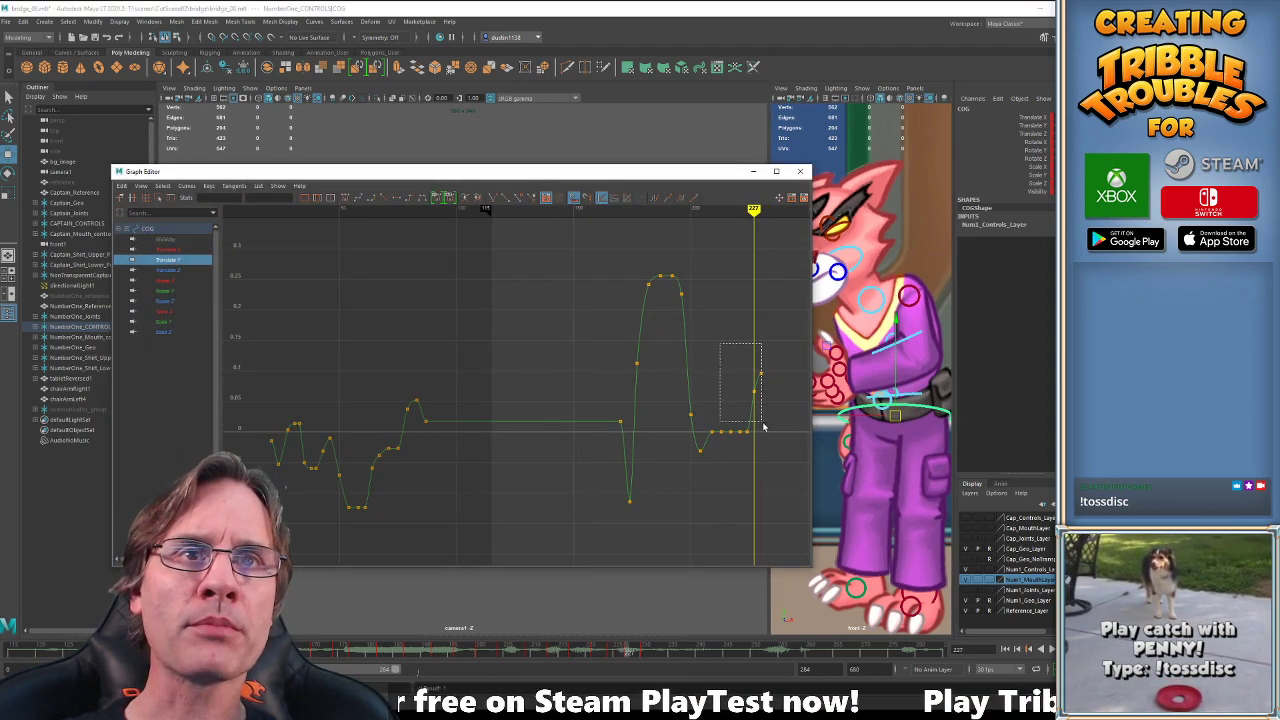
pyautogui.moveTo(763, 427); pyautogui.dragTo(768, 440)
pyautogui.press('f')
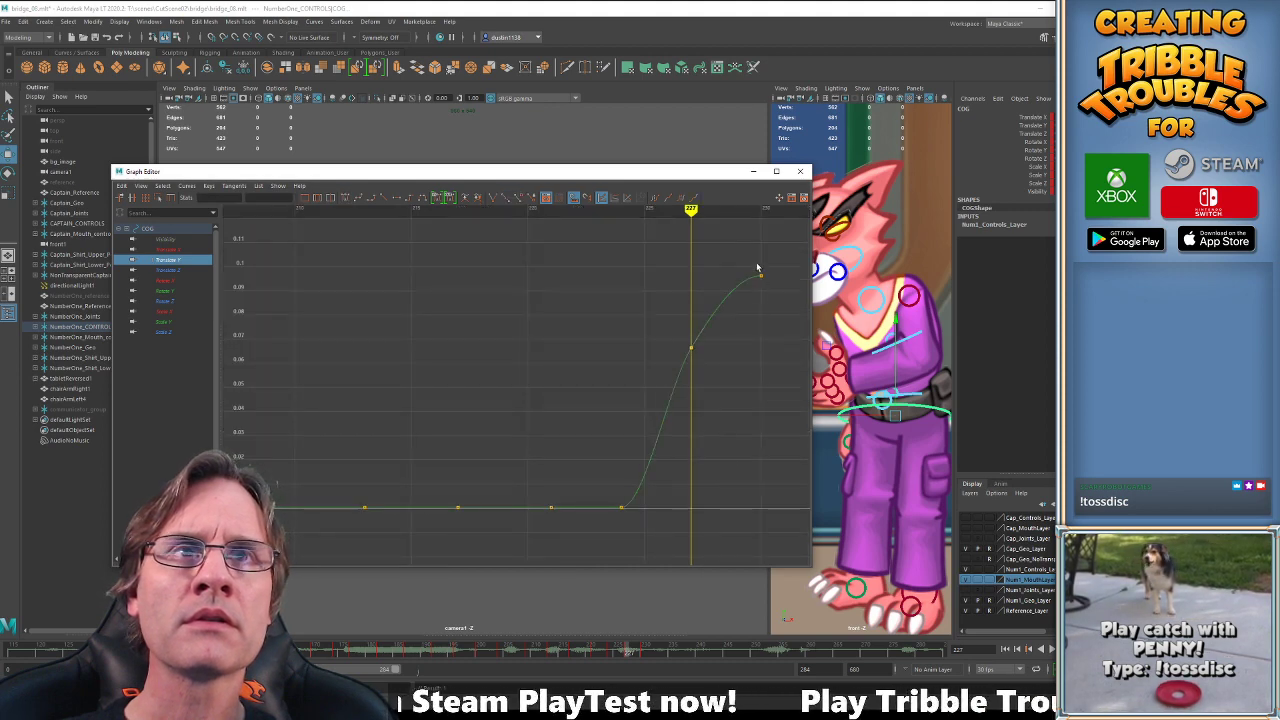
pyautogui.moveTo(748, 261); pyautogui.dragTo(763, 337)
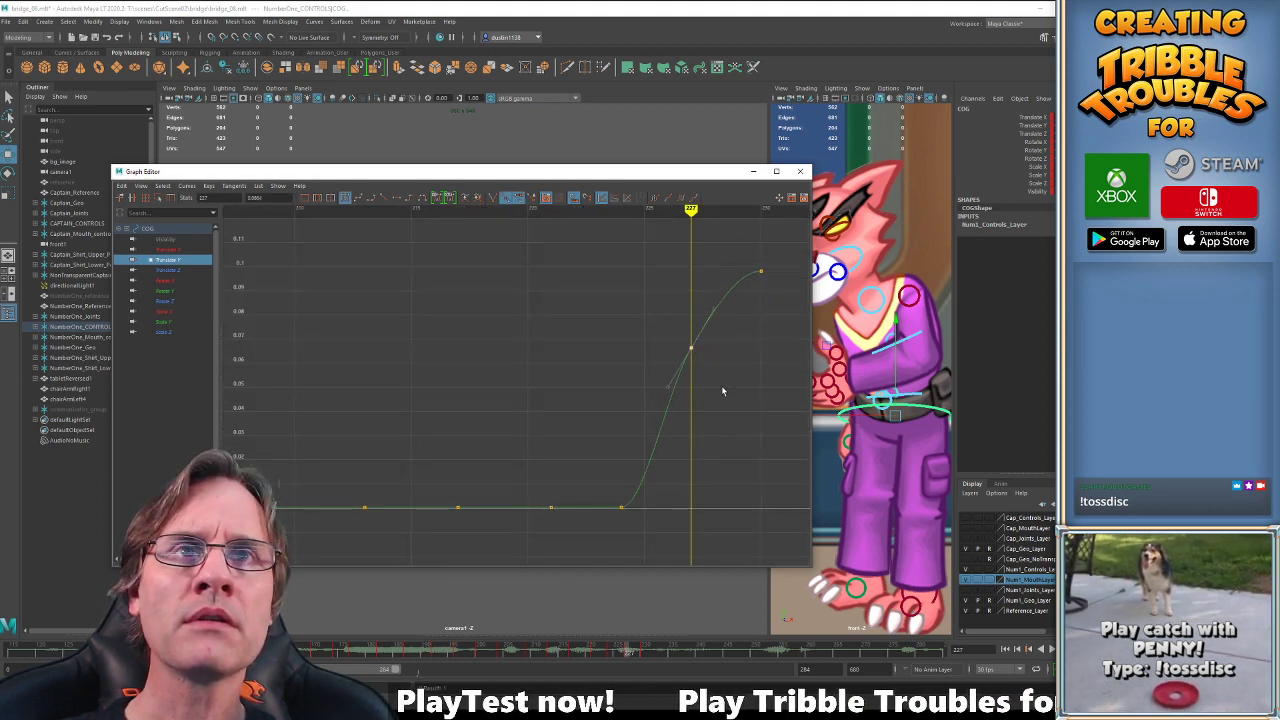
pyautogui.moveTo(723, 391); pyautogui.dragTo(721, 379, button='middle')
pyautogui.click(753, 172)
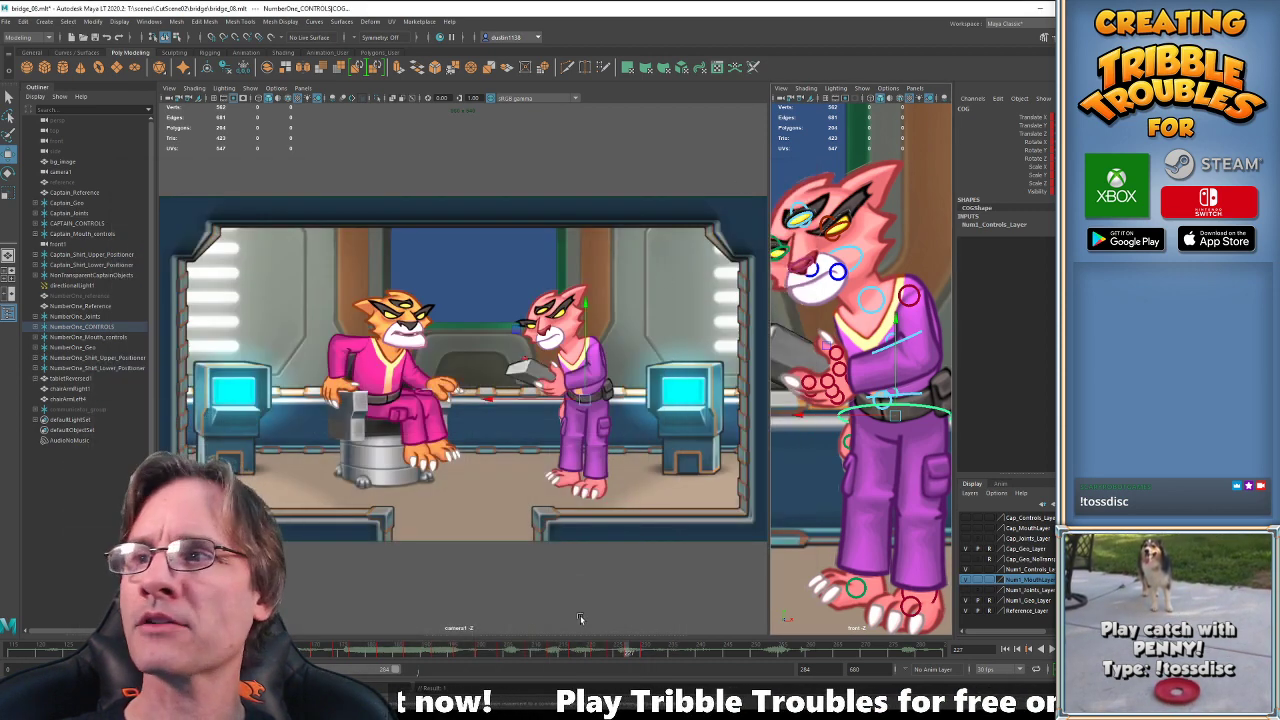
# Key Number One's center of gravity lower at frames 234 and 238, and adjust the frame 238 Translate Y key to about 0.015 in the Graph Editor.
pyautogui.moveTo(547, 655)
pyautogui.mouseDown()
pyautogui.moveTo(722, 650)
pyautogui.moveTo(634, 652)
pyautogui.moveTo(654, 661)
pyautogui.mouseUp()
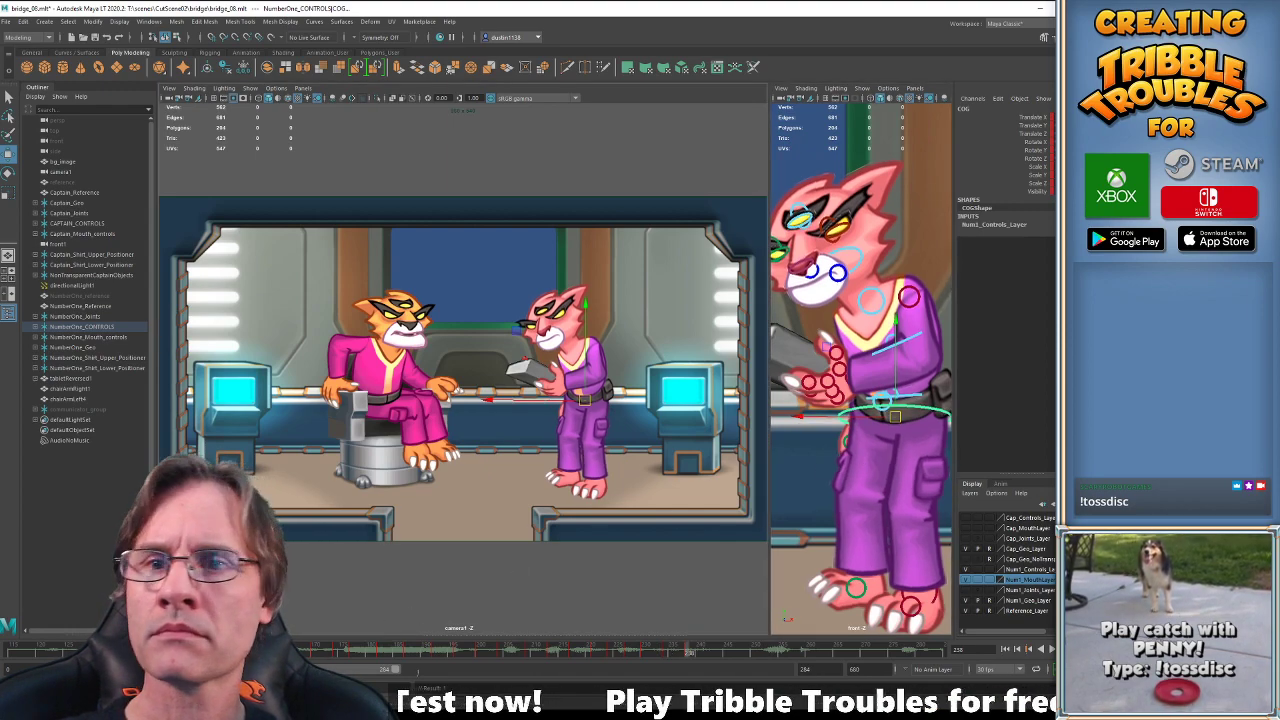
pyautogui.hotkey('alt', 'Tab')
pyautogui.click(729, 394)
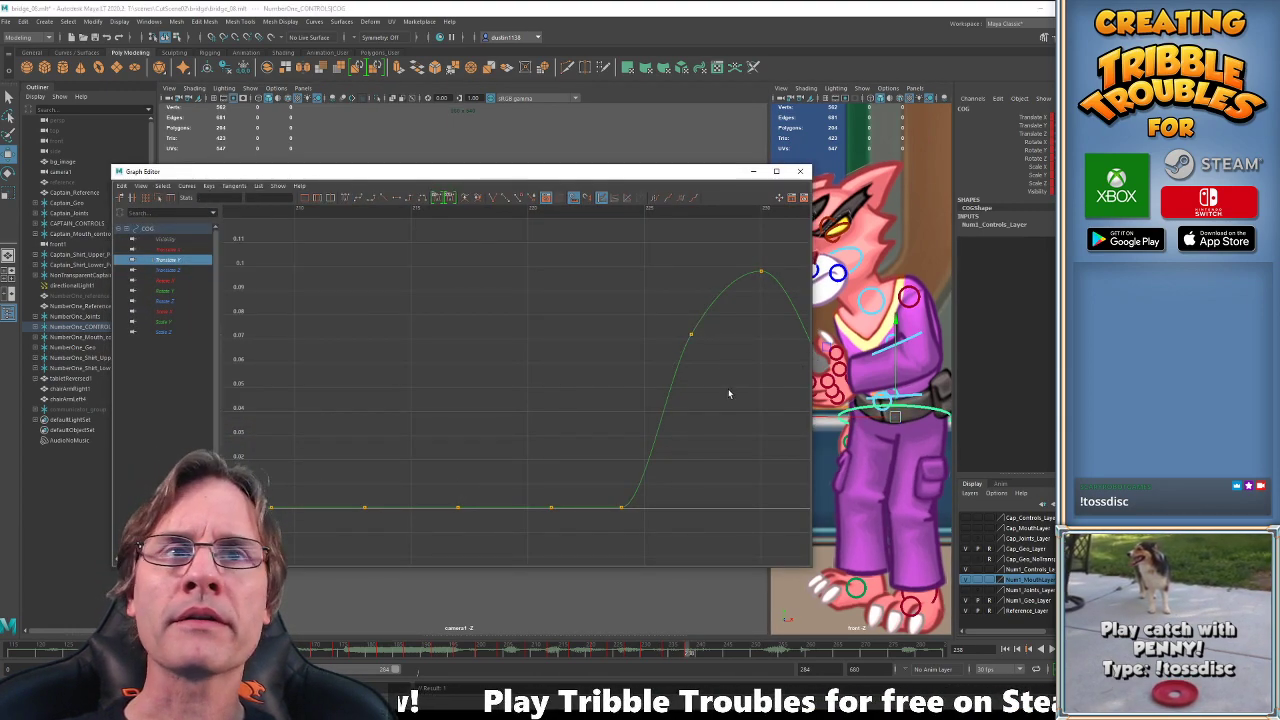
pyautogui.press('a')
pyautogui.moveTo(719, 364); pyautogui.dragTo(744, 549)
pyautogui.press('f')
pyautogui.keyDown('shift'); pyautogui.moveTo(688, 499); pyautogui.dragTo(698, 473, button='middle'); pyautogui.keyUp('shift')
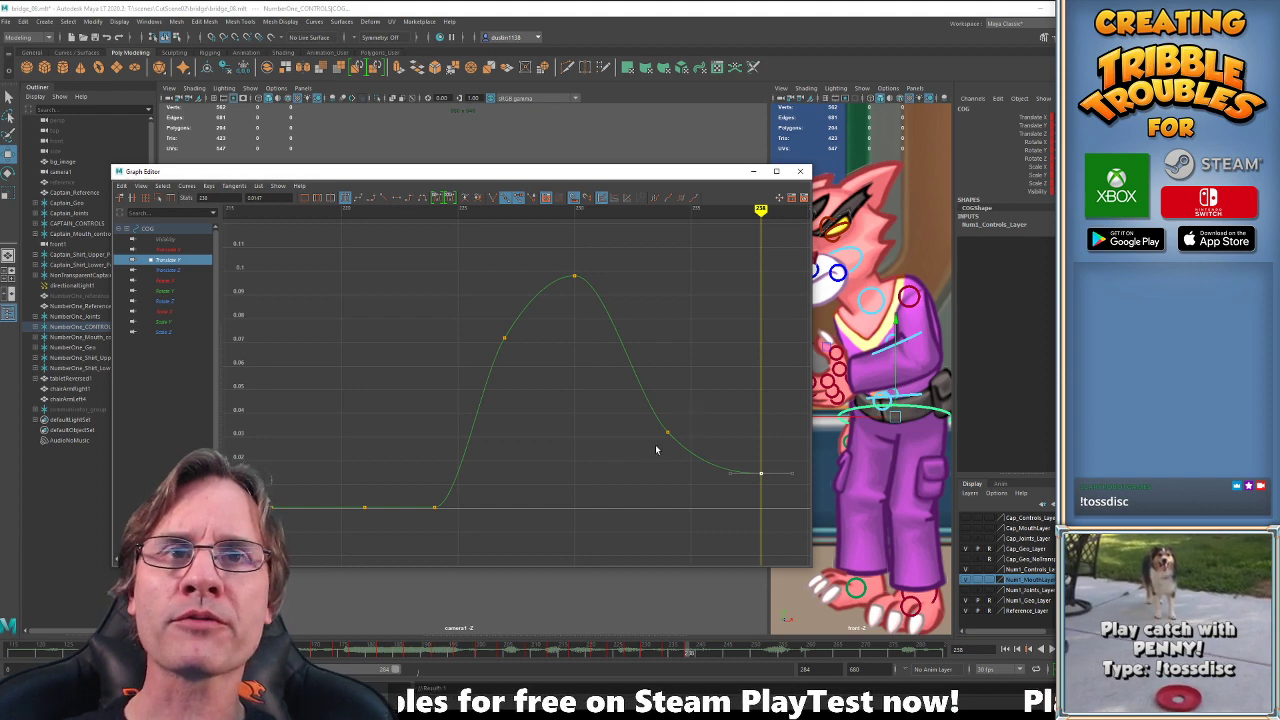
pyautogui.click(753, 171)
# Play back the lean from before Number One raises the tablet, scrub around frame 225, and replay it to check the body's rise and settle.
pyautogui.click(420, 655)
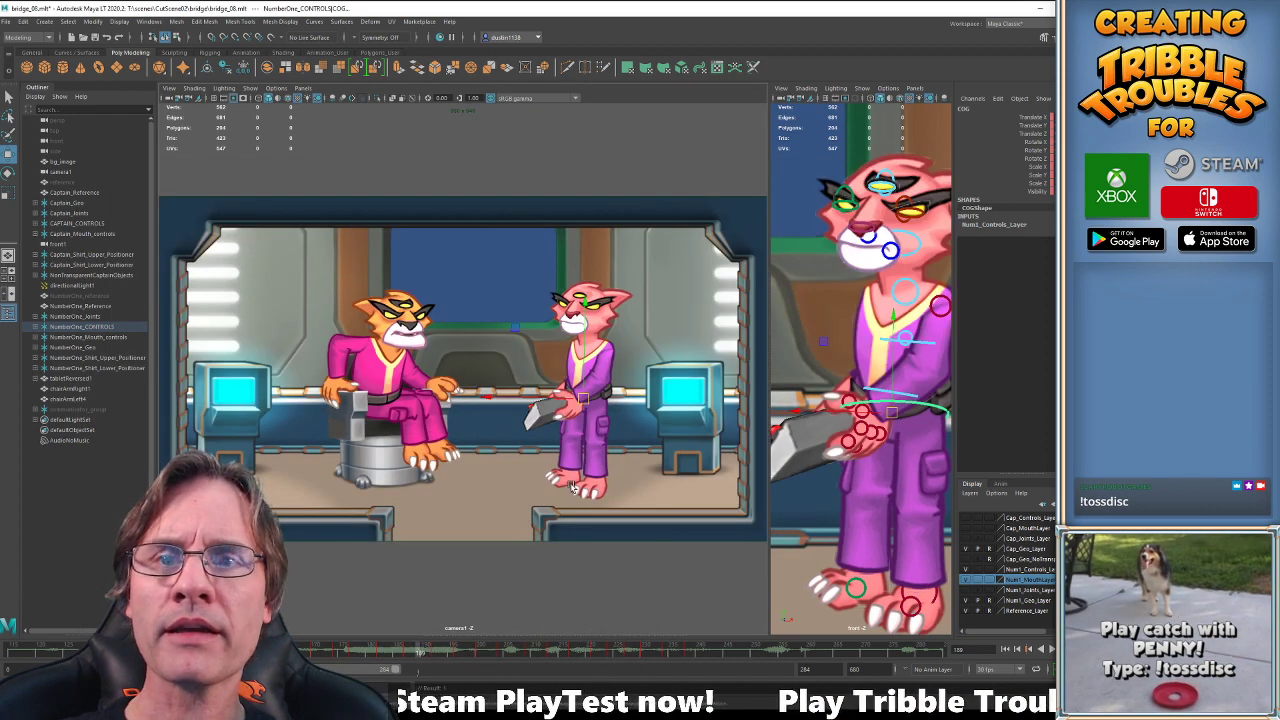
pyautogui.hotkey('alt', 'v')
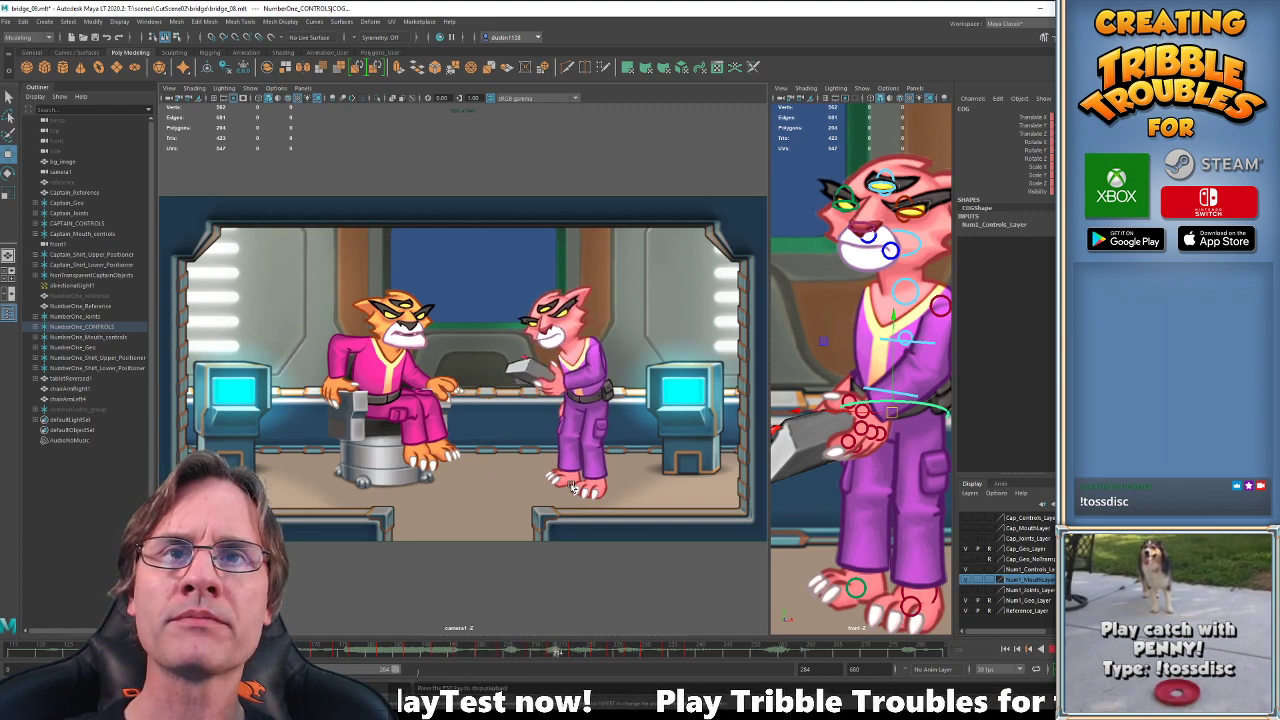
pyautogui.press('Escape')
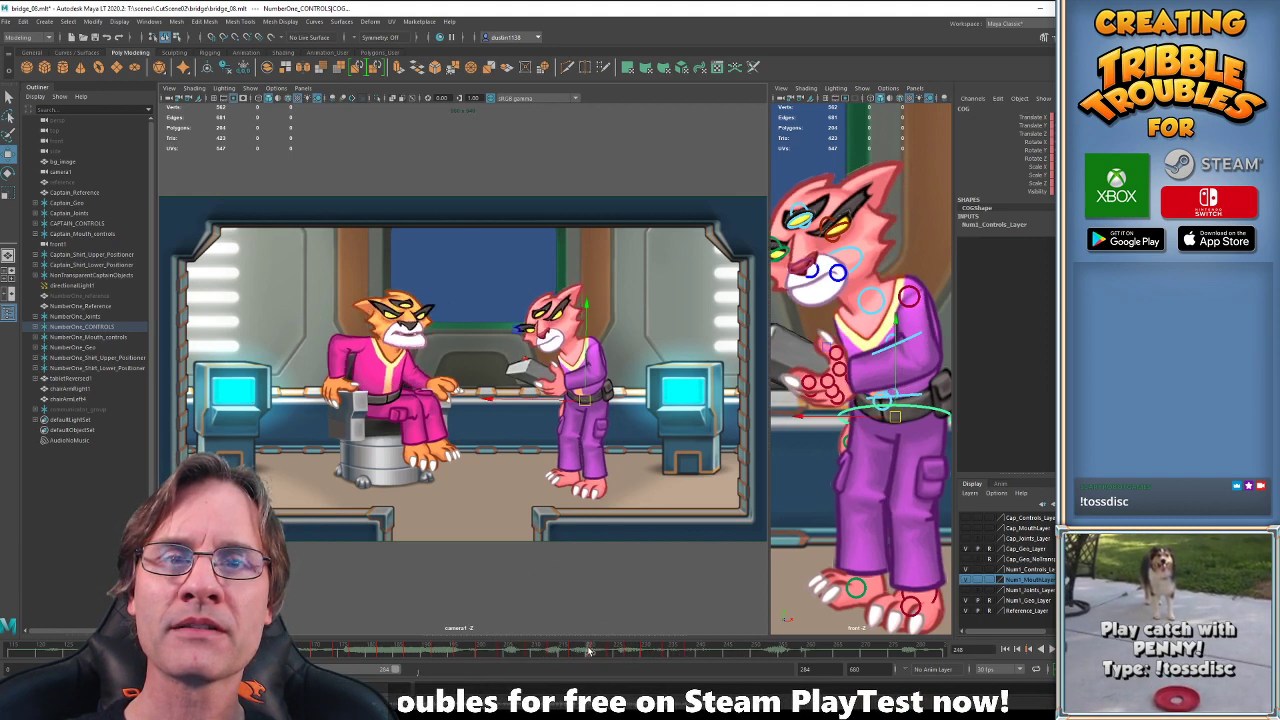
pyautogui.moveTo(639, 662); pyautogui.dragTo(606, 662)
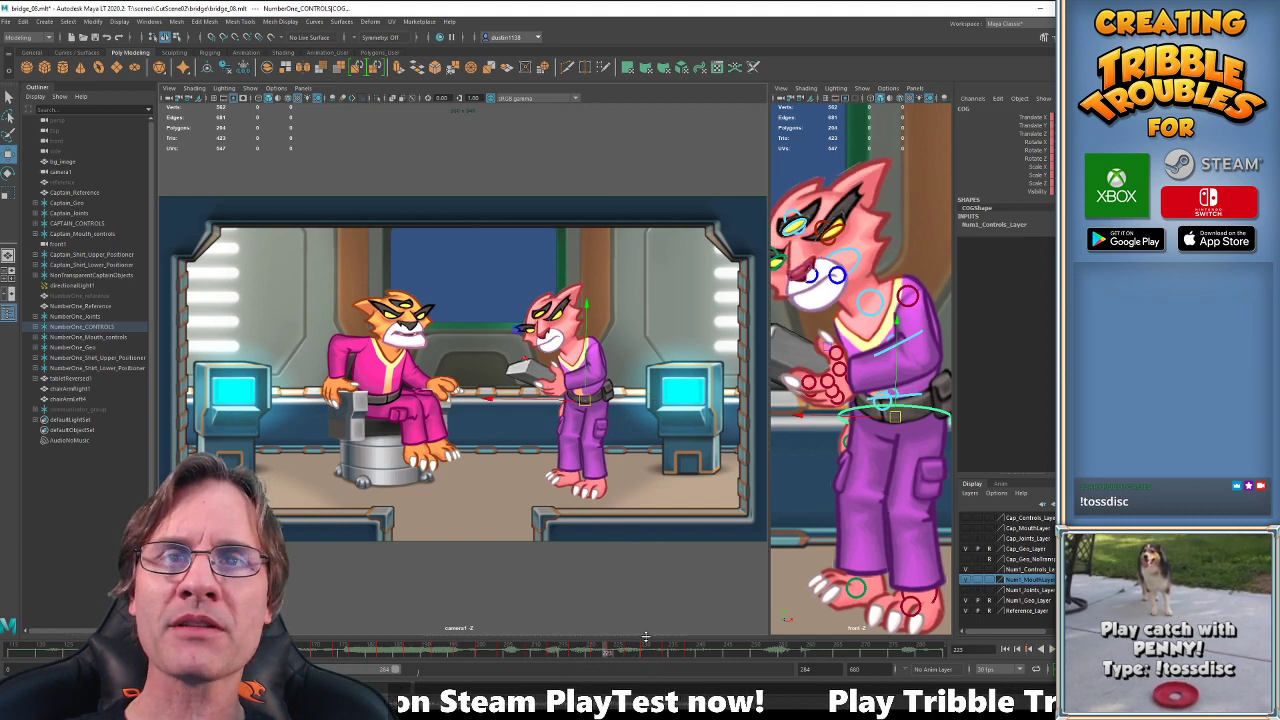
pyautogui.click(517, 652)
pyautogui.hotkey('alt', 'v')
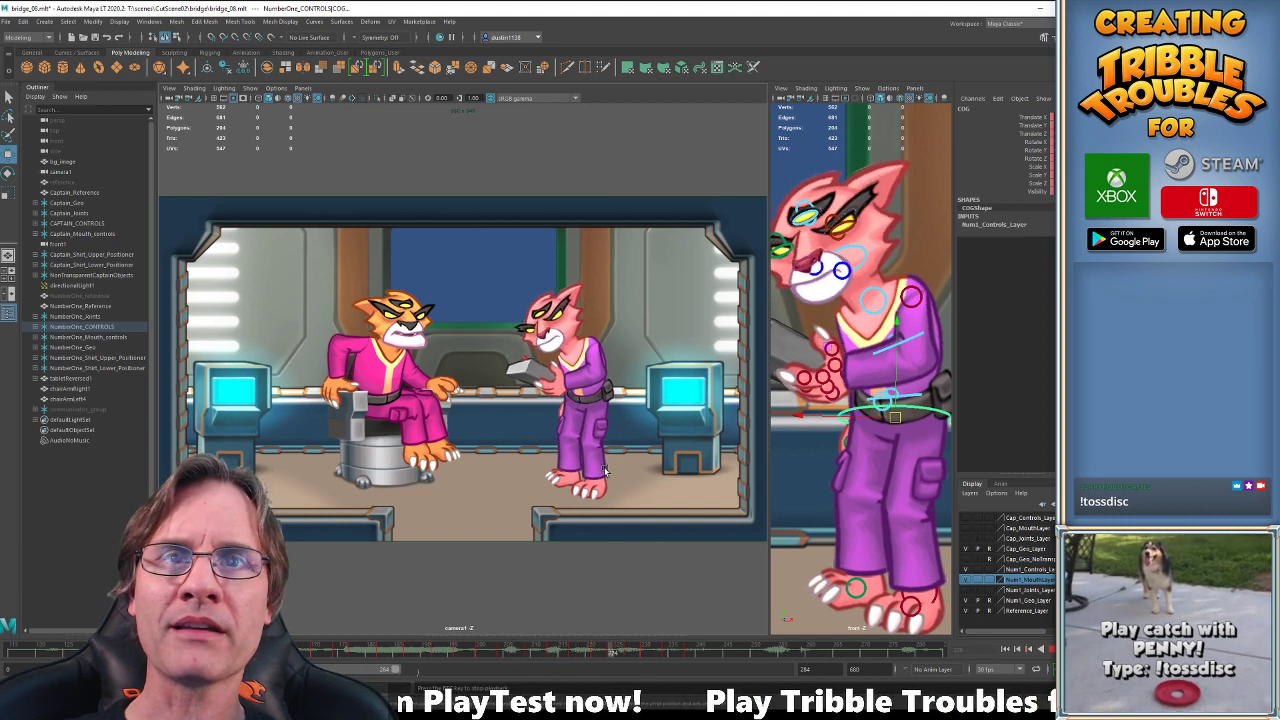
# Replay the lean and step between frames 224 and 238, comparing the keys on Number One's right-hand and center-of-gravity controls.
pyautogui.press('Escape')
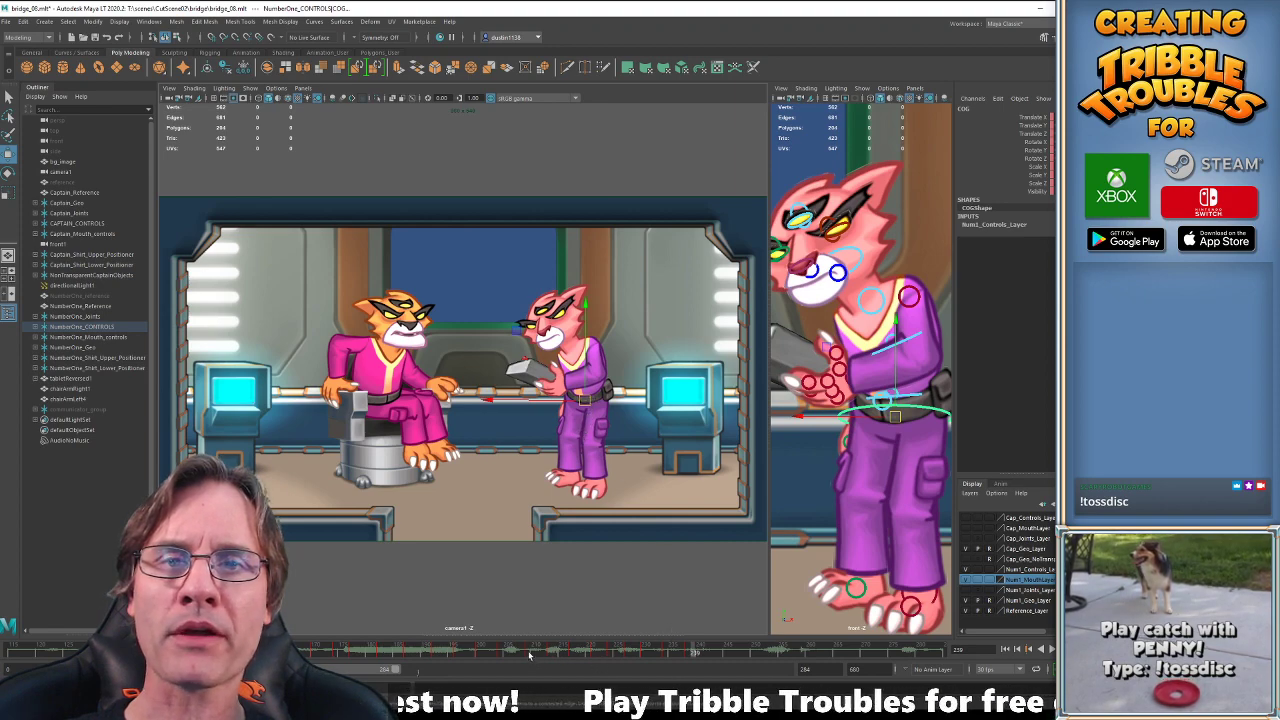
pyautogui.hotkey('alt', 'v')
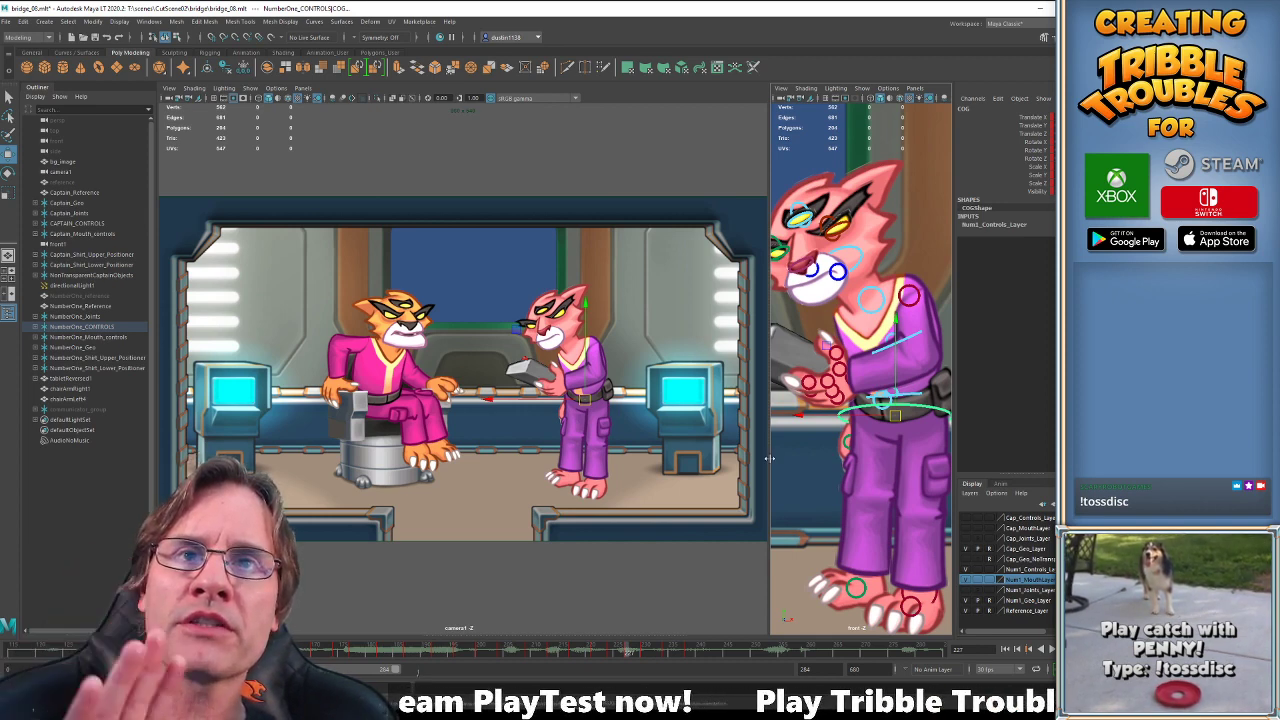
pyautogui.click(848, 382)
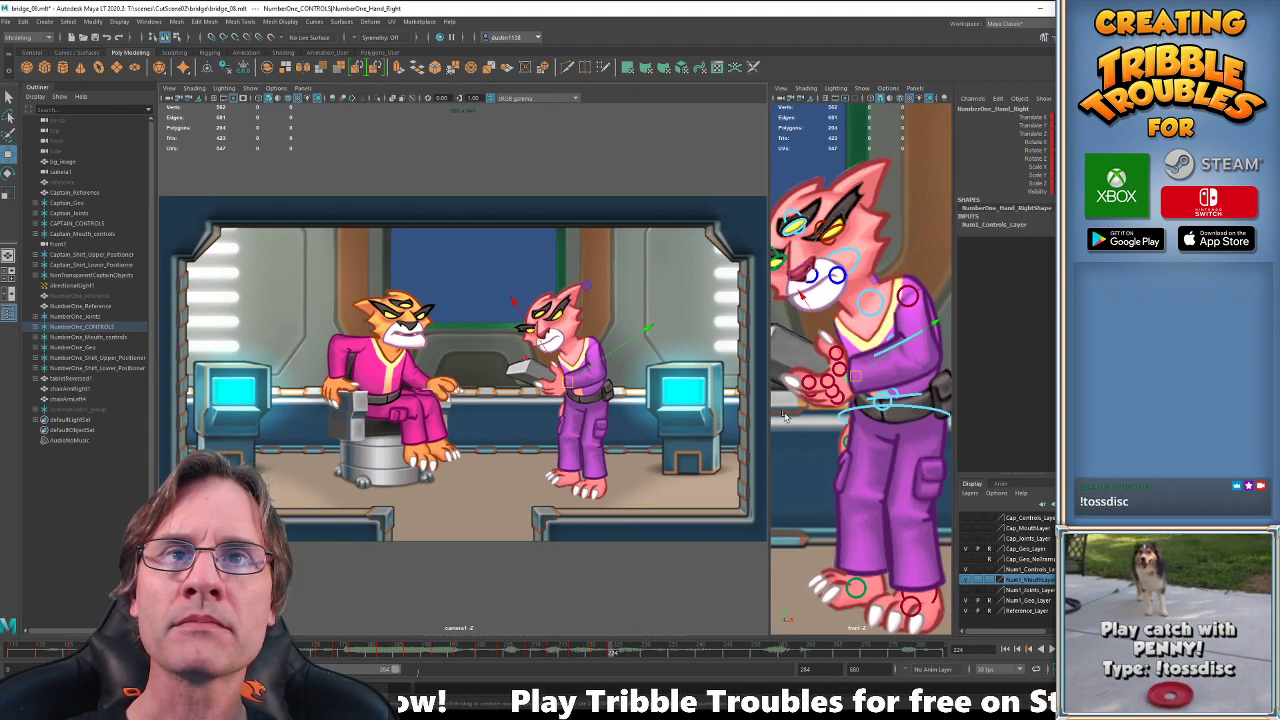
pyautogui.click(762, 447)
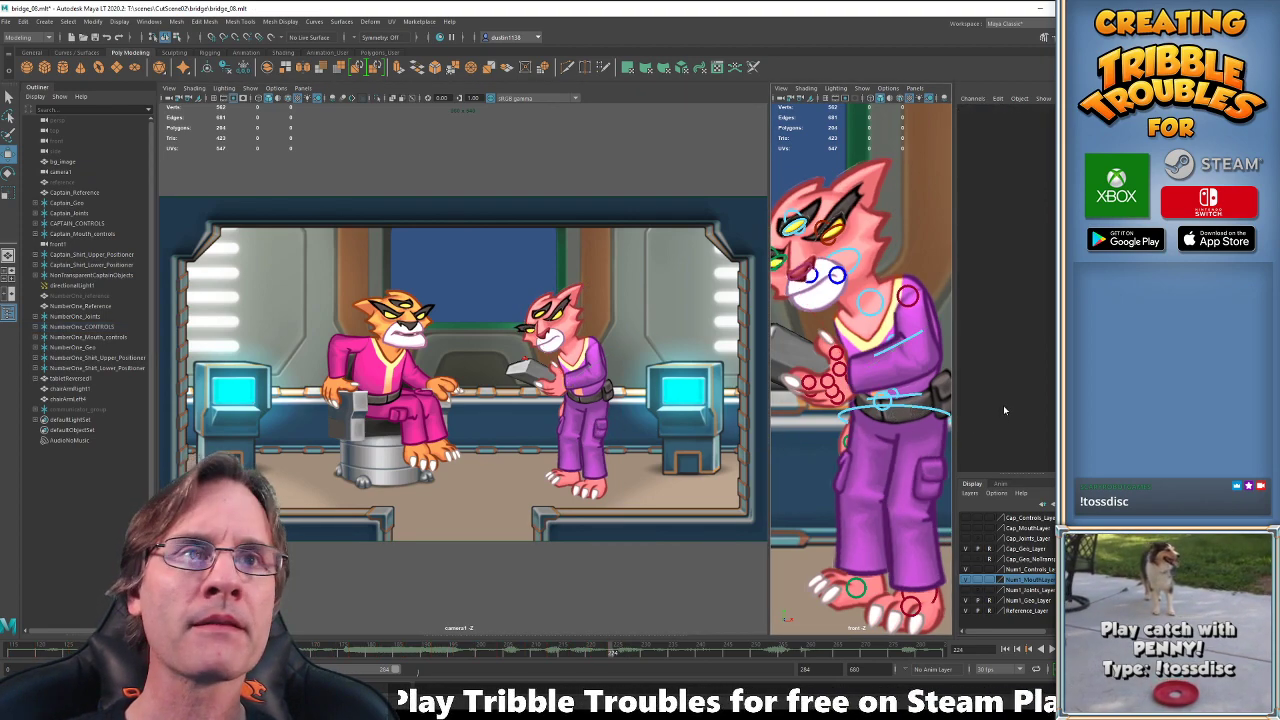
pyautogui.click(851, 385)
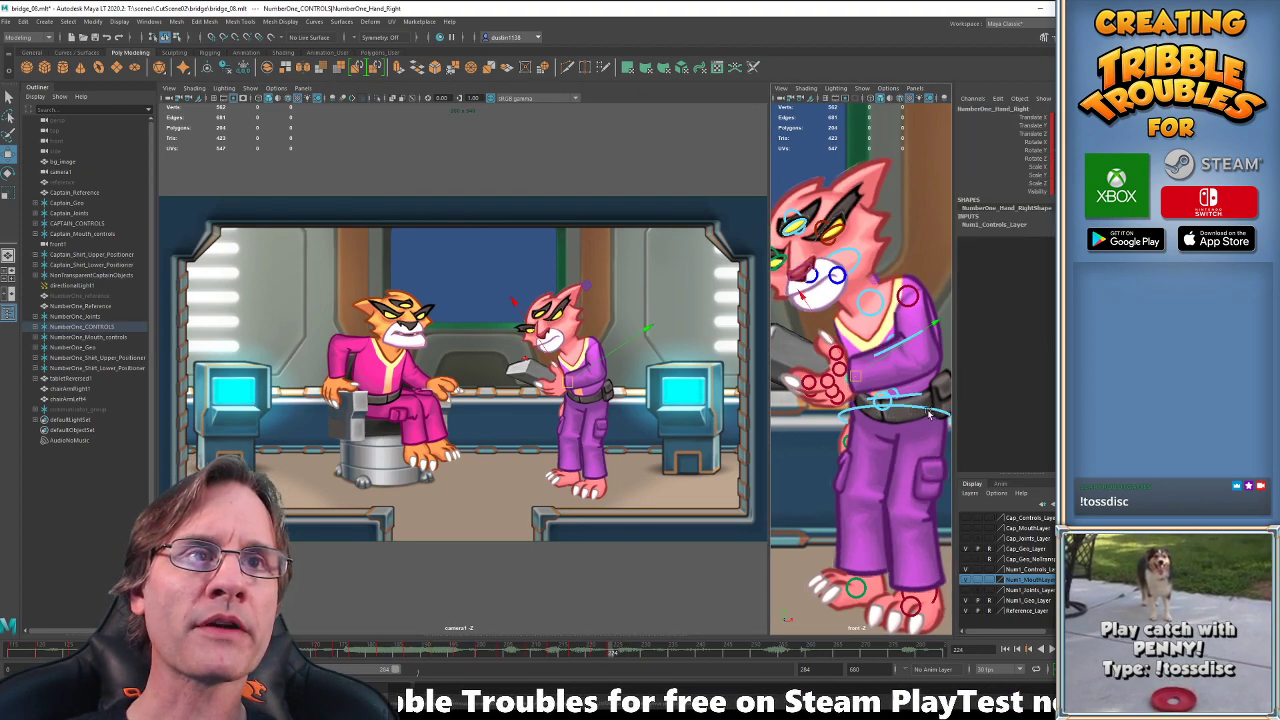
pyautogui.click(927, 410)
pyautogui.press('.')
pyautogui.press('.')
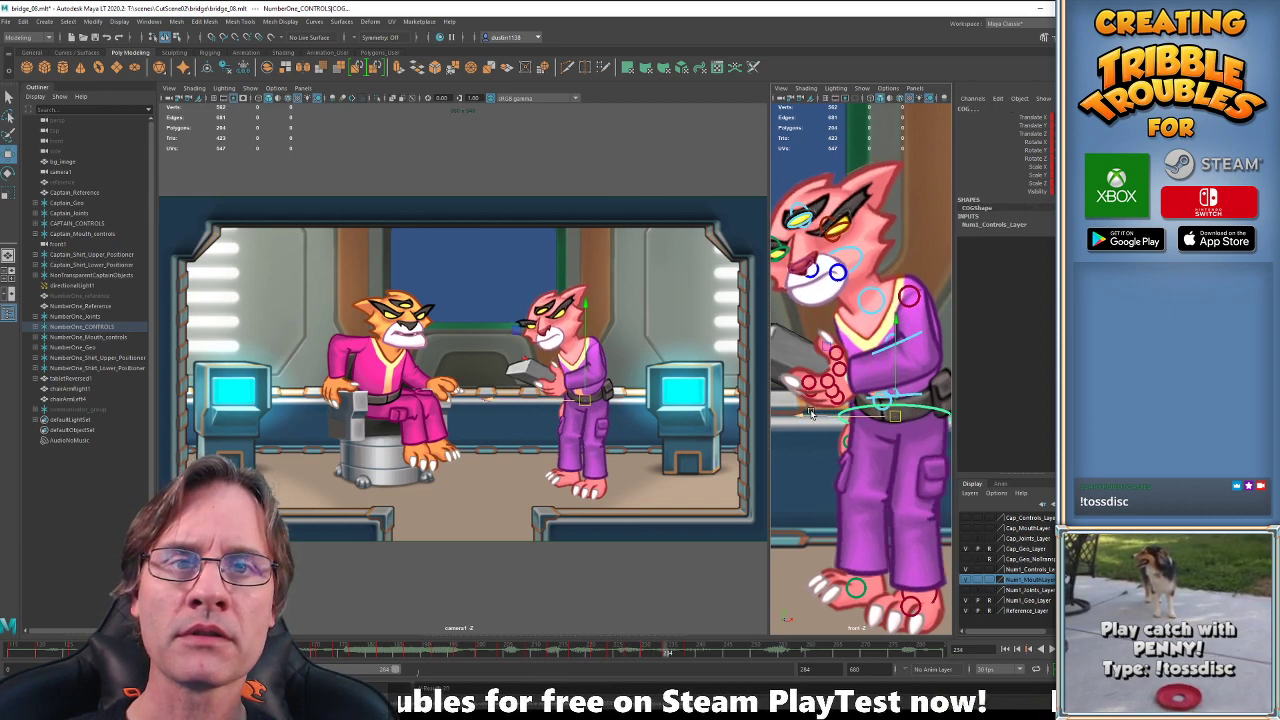
pyautogui.press('w')
pyautogui.click(851, 390)
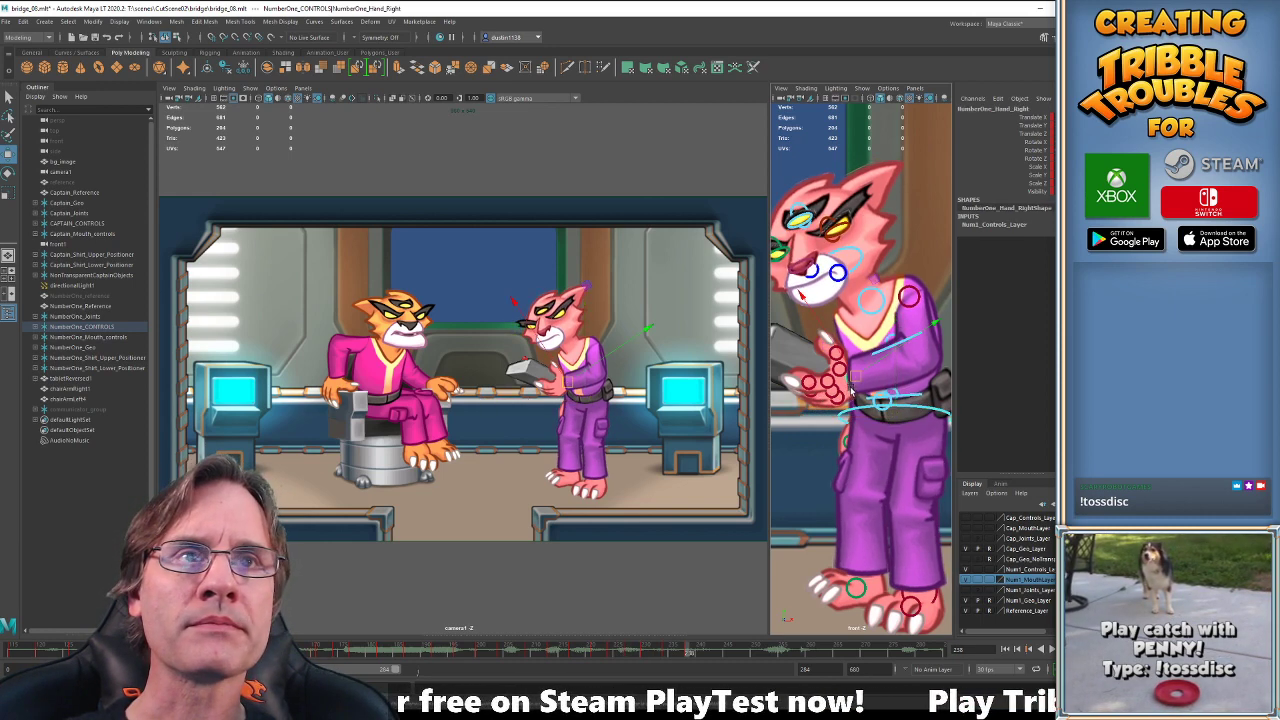
# Lower Number One's right-hand control at frame 227 and rotate it so the tablet dips, comparing the pose with frame 224.
pyautogui.click(598, 654)
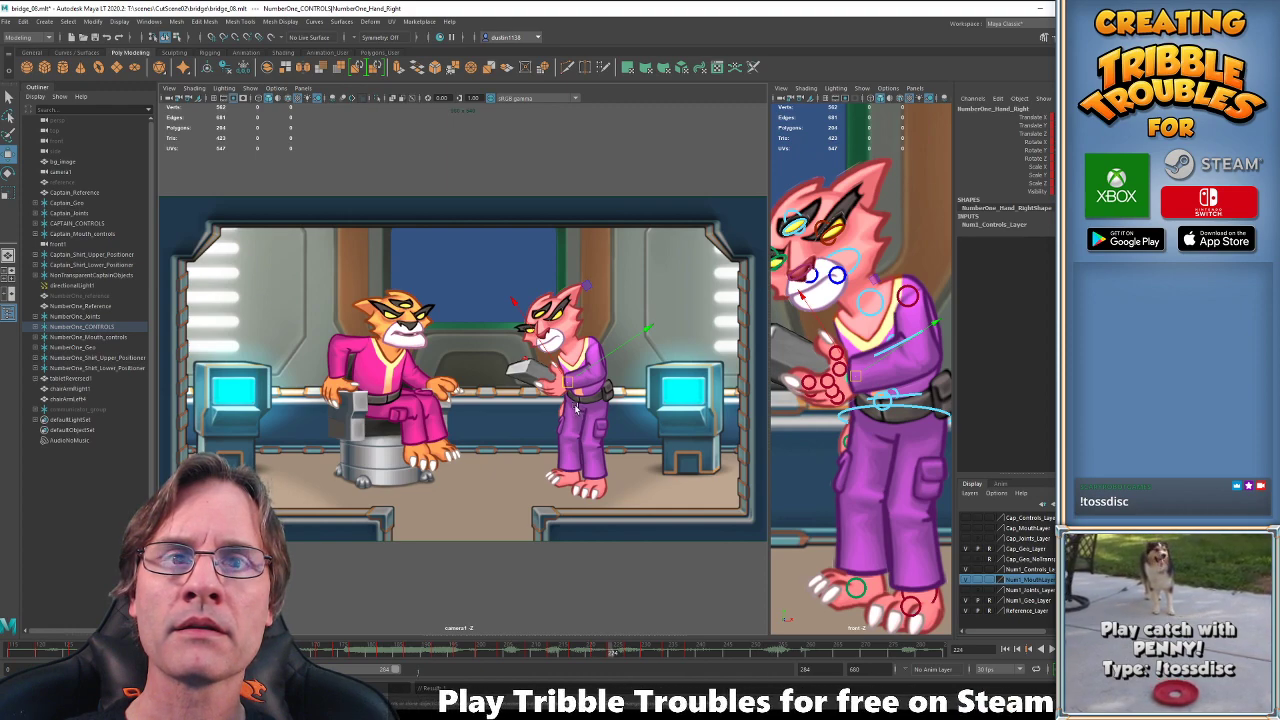
pyautogui.press('.')
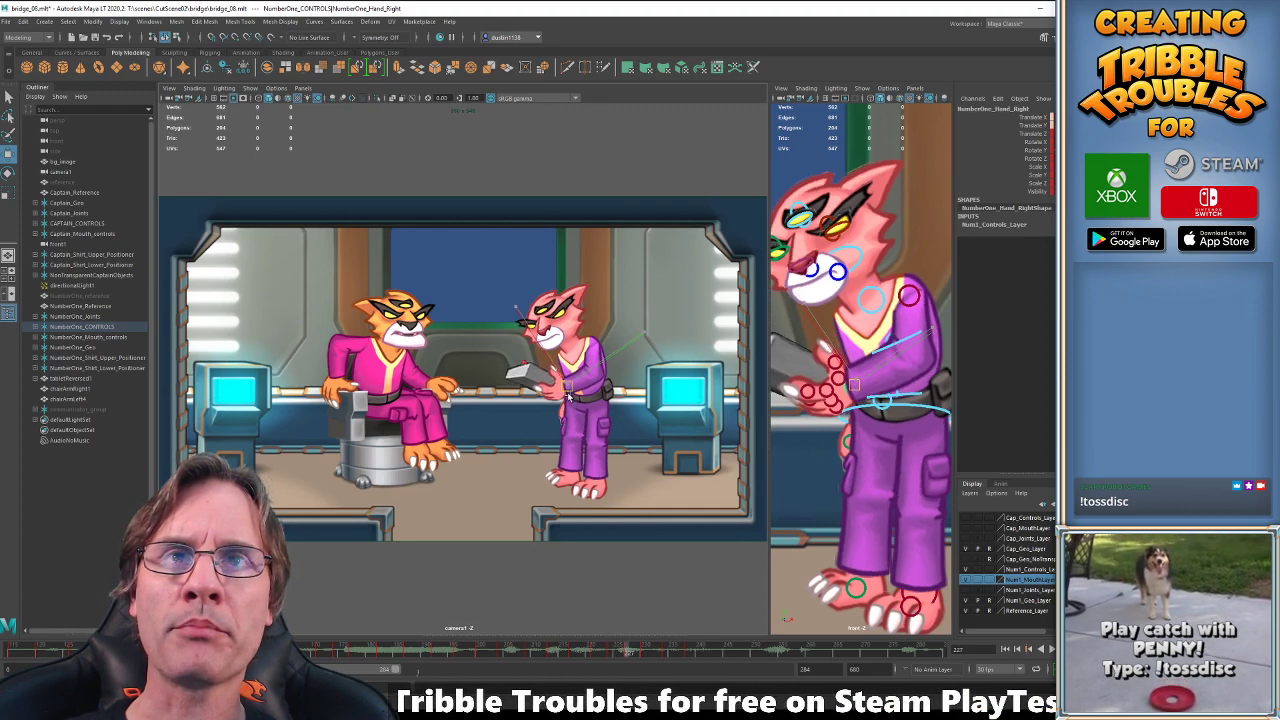
pyautogui.press('e')
pyautogui.moveTo(504, 452); pyautogui.dragTo(514, 459)
pyautogui.press(',')
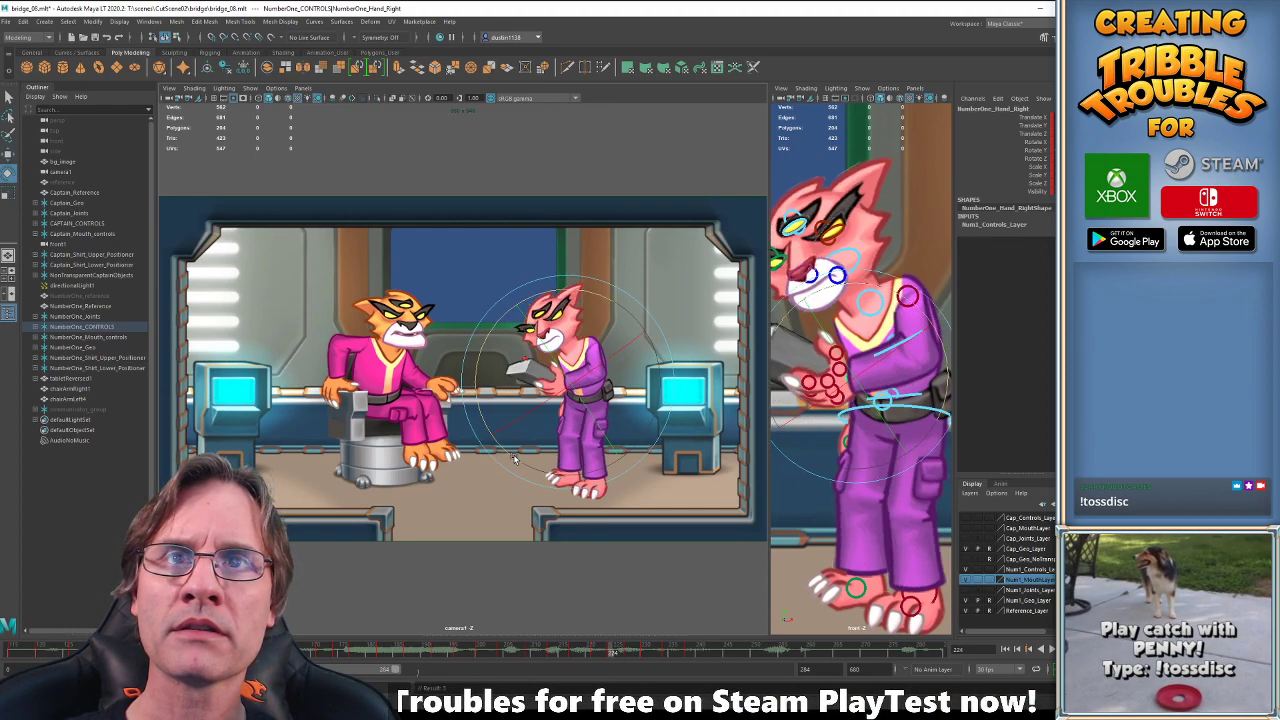
pyautogui.press('.')
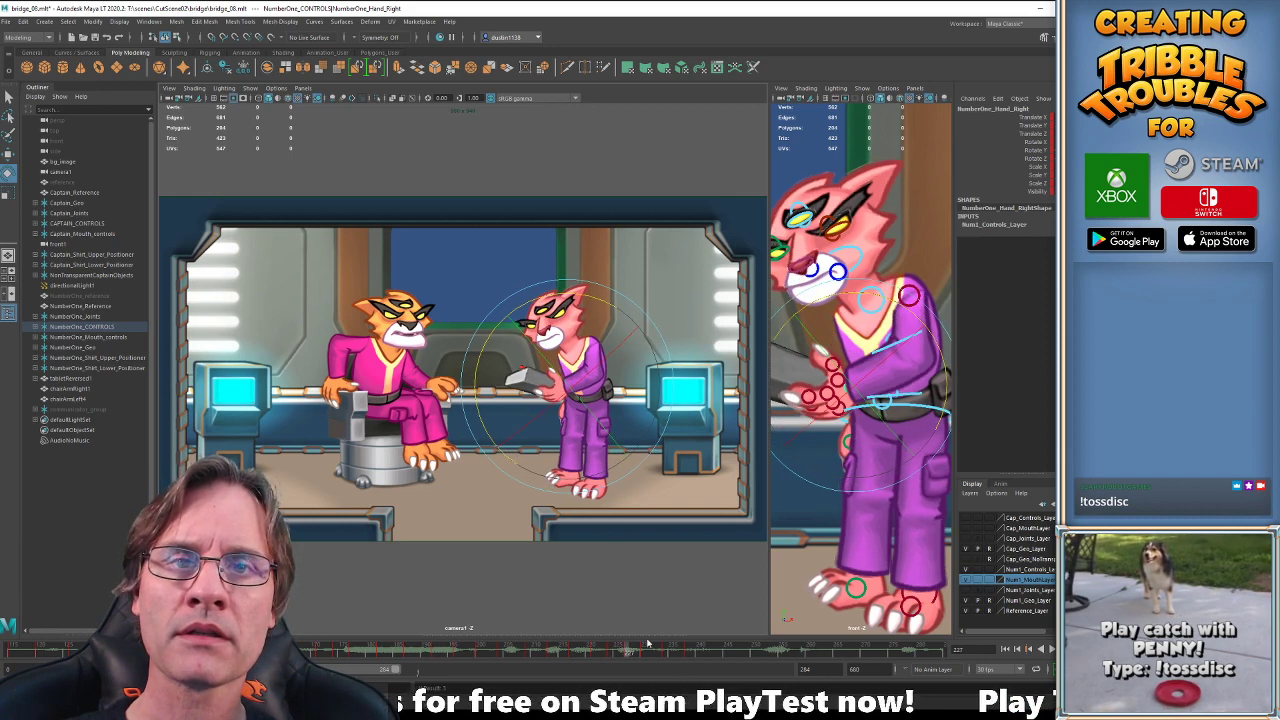
# Carry the right hand's frame 227 pose over to frame 230, shift it slightly toward the body, and step back to frame 224.
pyautogui.press('w')
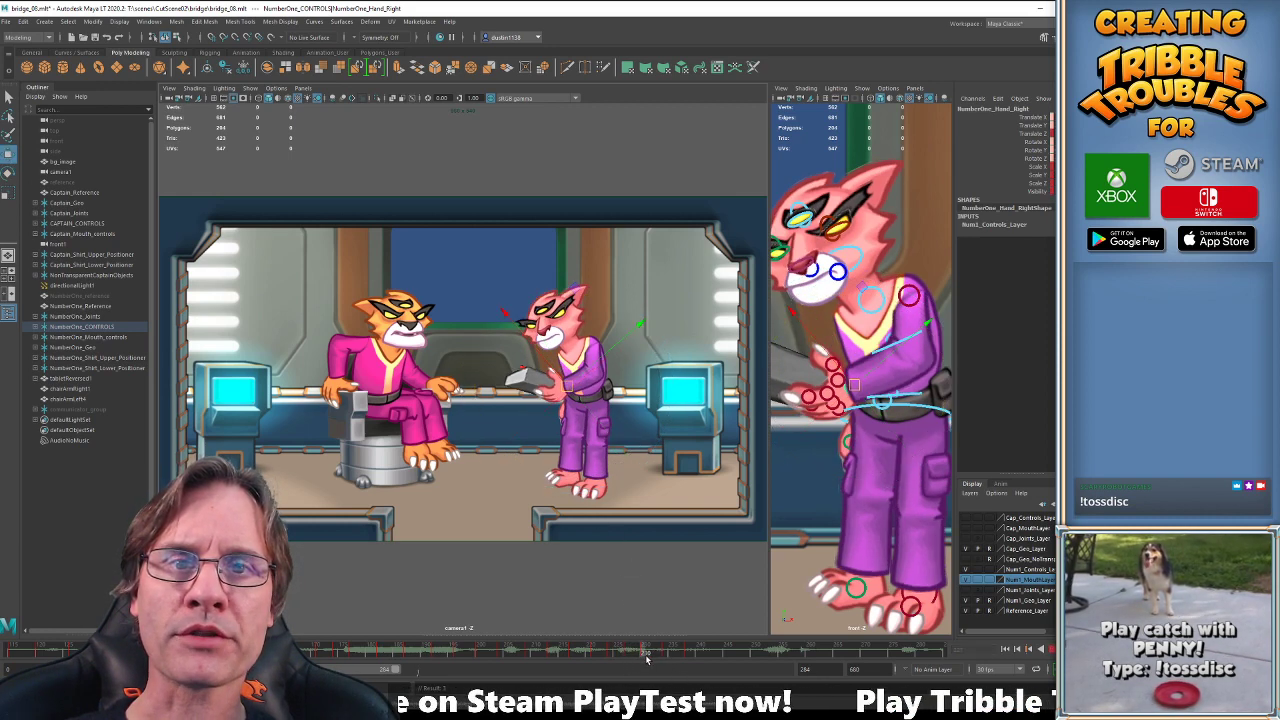
pyautogui.press(',')
pyautogui.press('.')
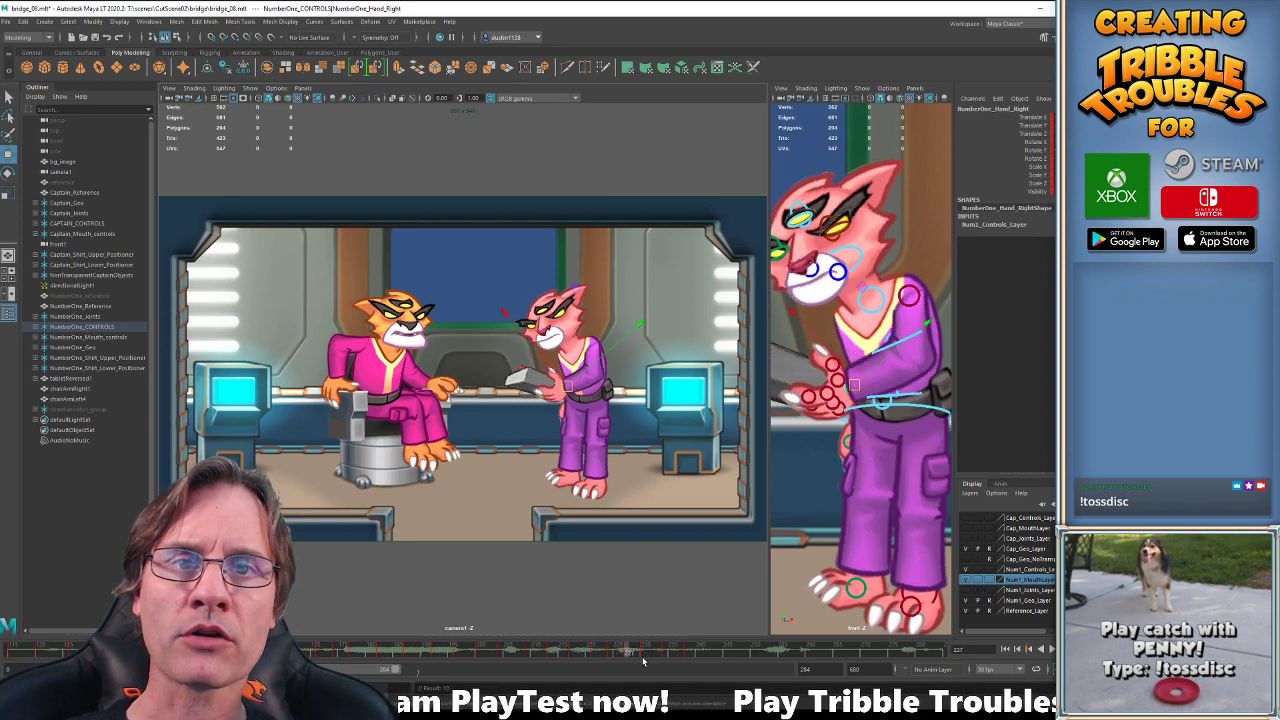
pyautogui.moveTo(568, 393); pyautogui.dragTo(572, 395)
pyautogui.press(',')
pyautogui.press(',')
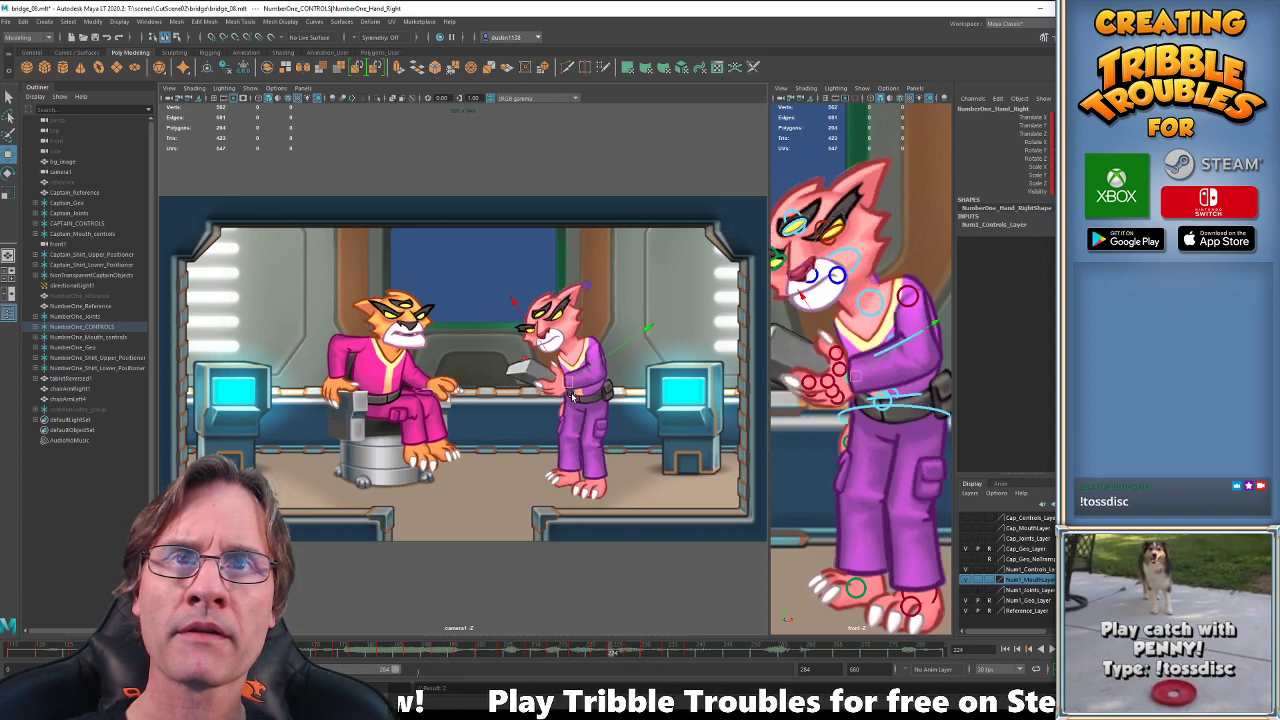
# Rotate Number One's right hand at frame 230 to tilt the tablet flatter, and nudge the hand's position slightly.
pyautogui.press('.')
pyautogui.press('.')
pyautogui.press('e')
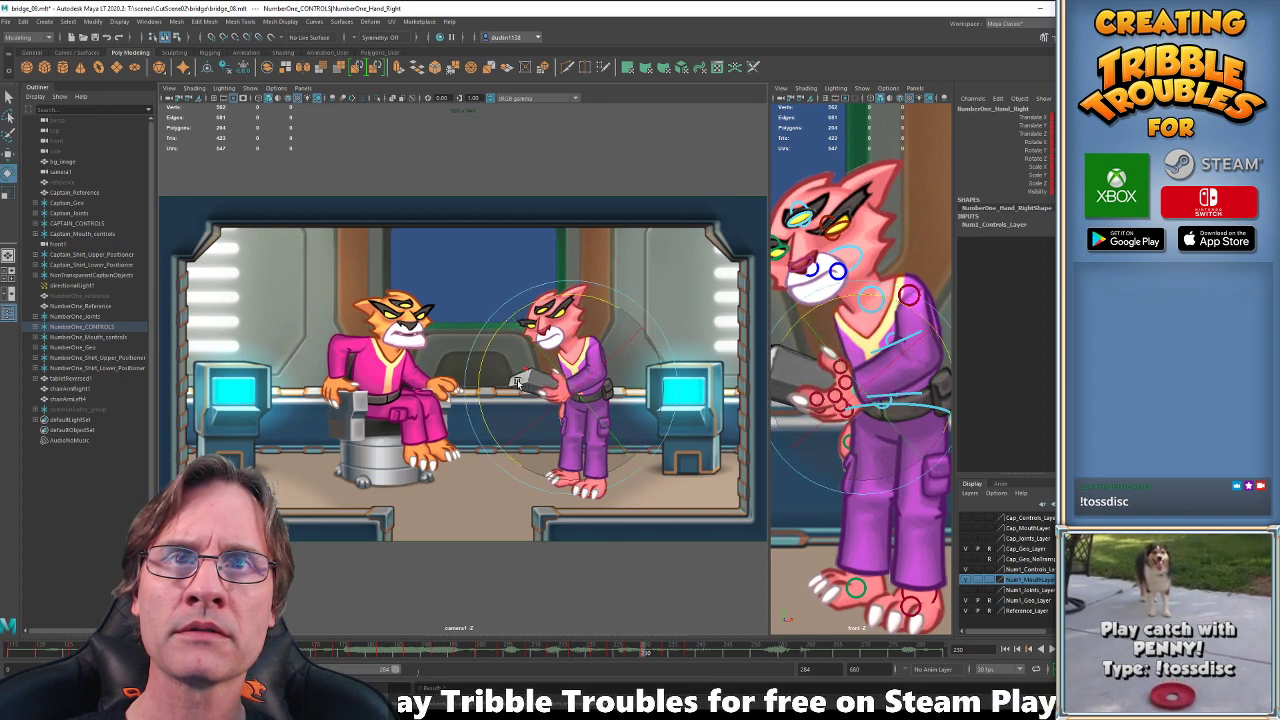
pyautogui.moveTo(483, 395); pyautogui.dragTo(490, 400)
pyautogui.press('.')
pyautogui.press(',')
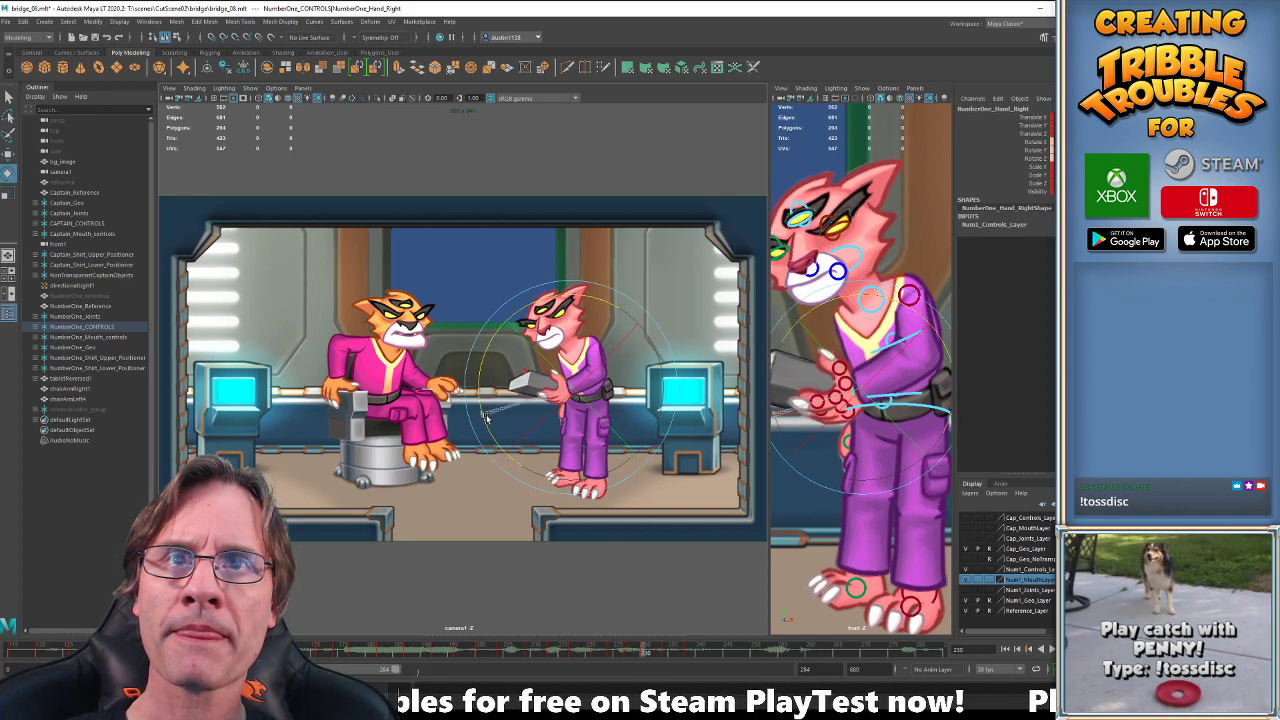
pyautogui.press('.')
pyautogui.press('w')
pyautogui.moveTo(573, 389); pyautogui.dragTo(571, 387)
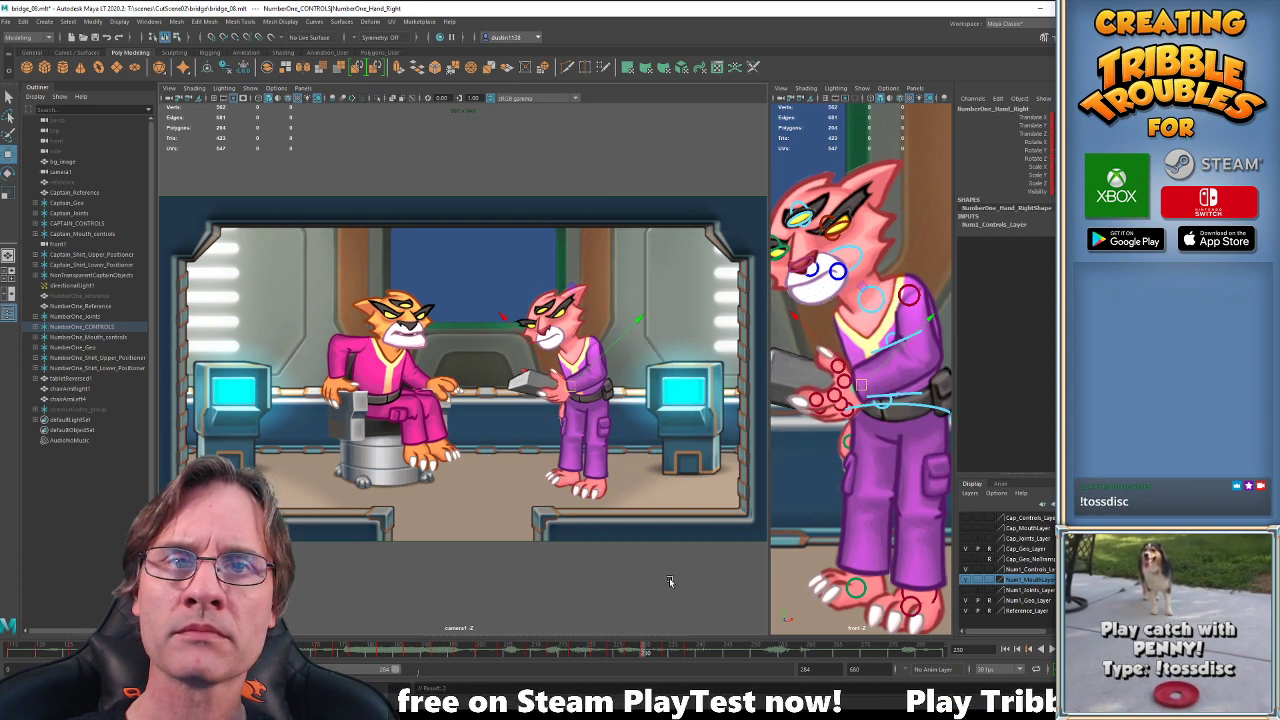
# Reposition Number One's right hand slightly at frame 234 and rotate it to tilt the tablet back up.
pyautogui.press('.')
pyautogui.press('.')
pyautogui.press('.')
pyautogui.press('.')
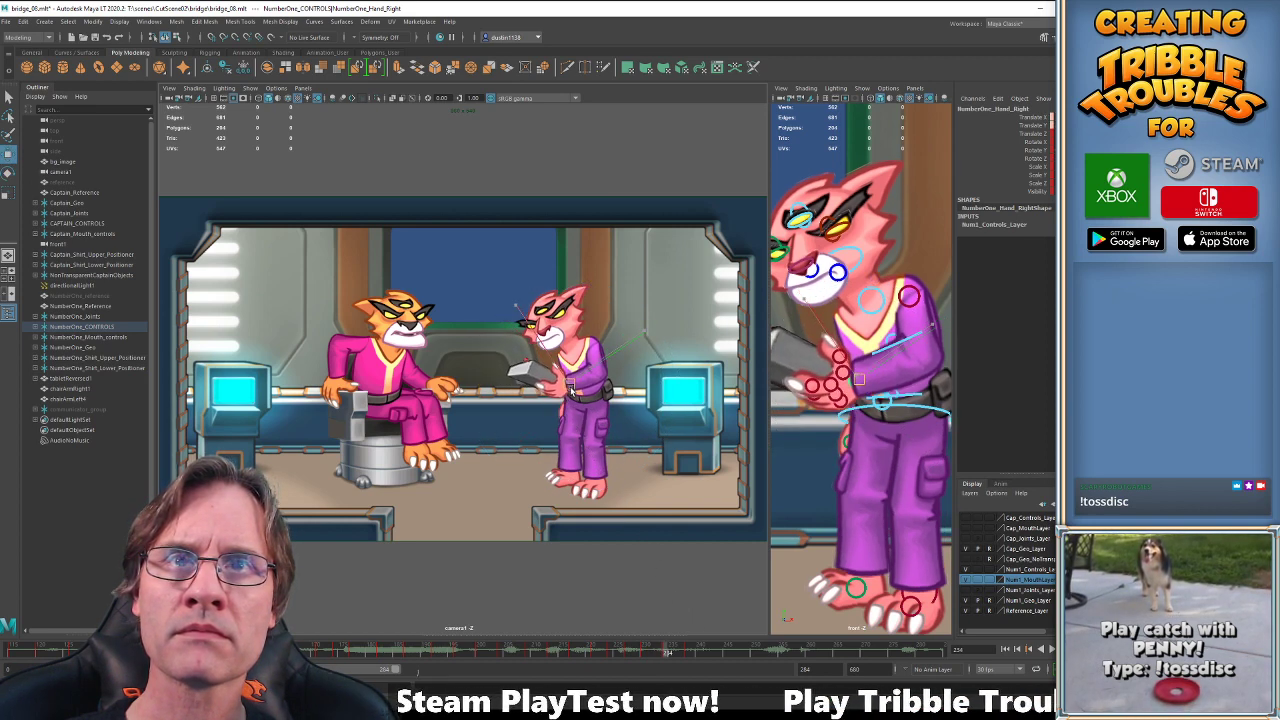
pyautogui.press('e')
pyautogui.moveTo(483, 420); pyautogui.dragTo(484, 414)
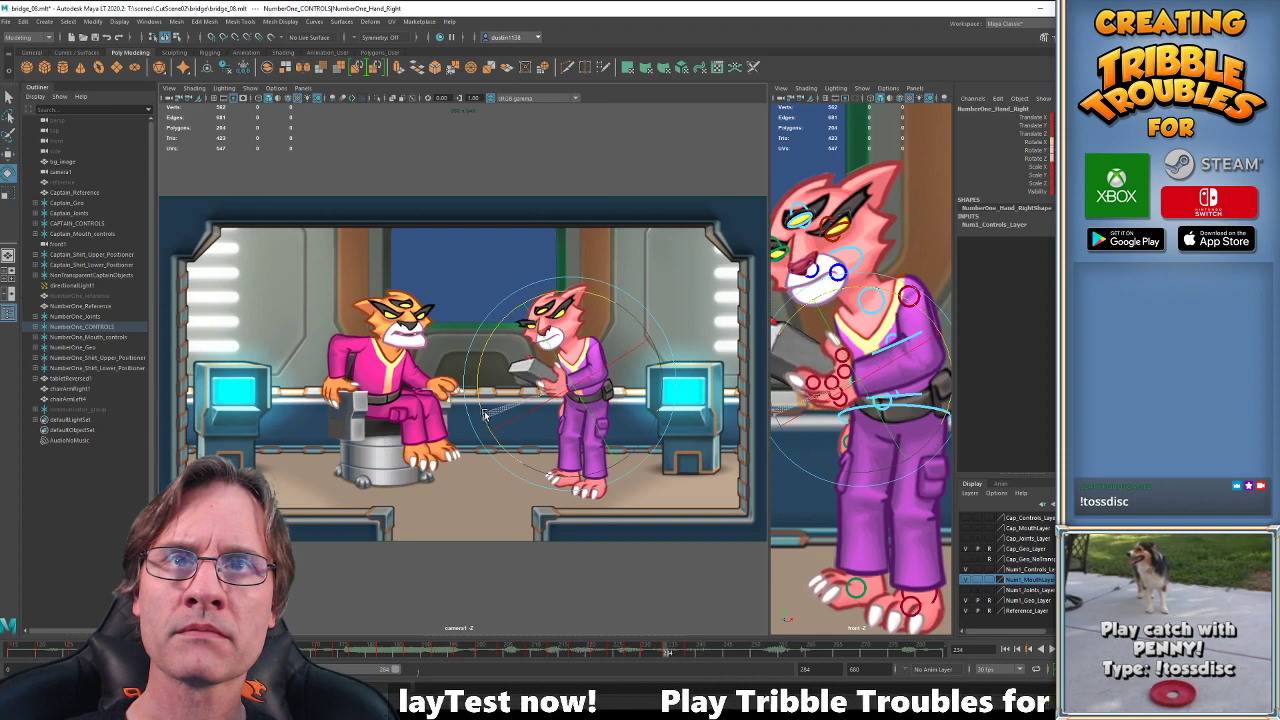
# Step through the keyframes around frame 234 and play the shot to check the standing character's right-hand motion.
pyautogui.press('.')
pyautogui.press('.')
pyautogui.press('.')
pyautogui.press('.')
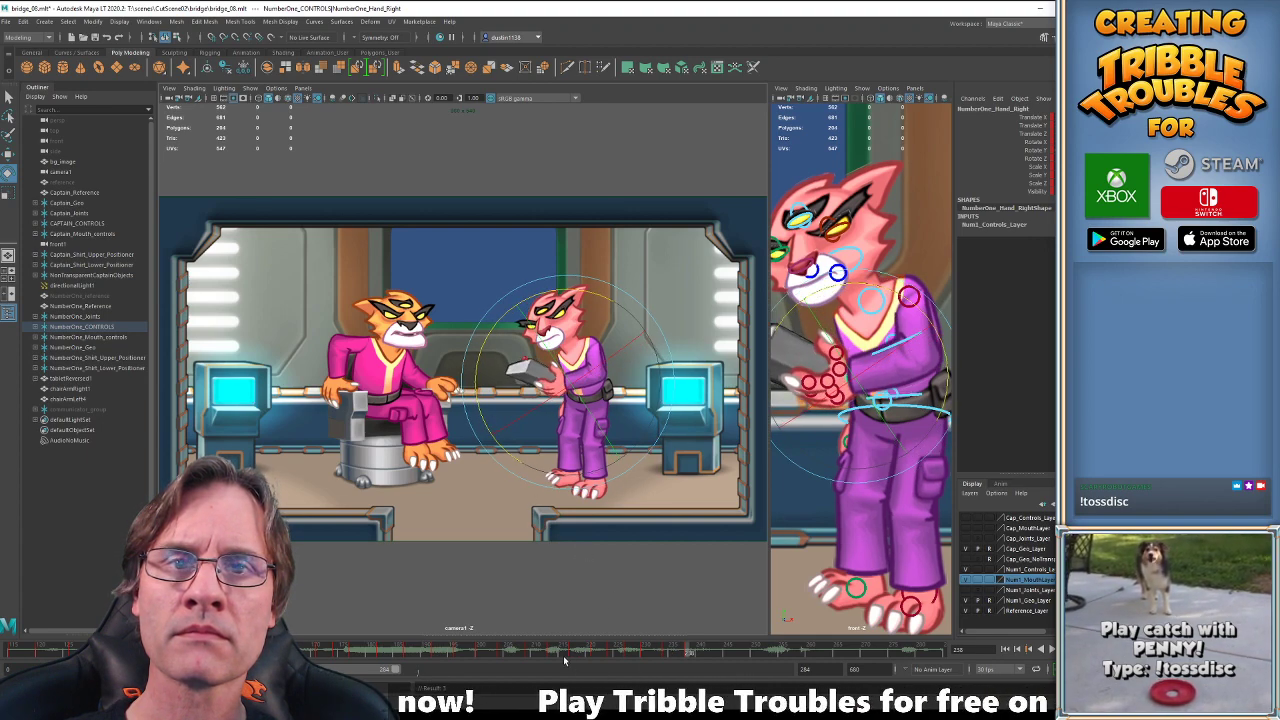
pyautogui.hotkey('alt', 'v')
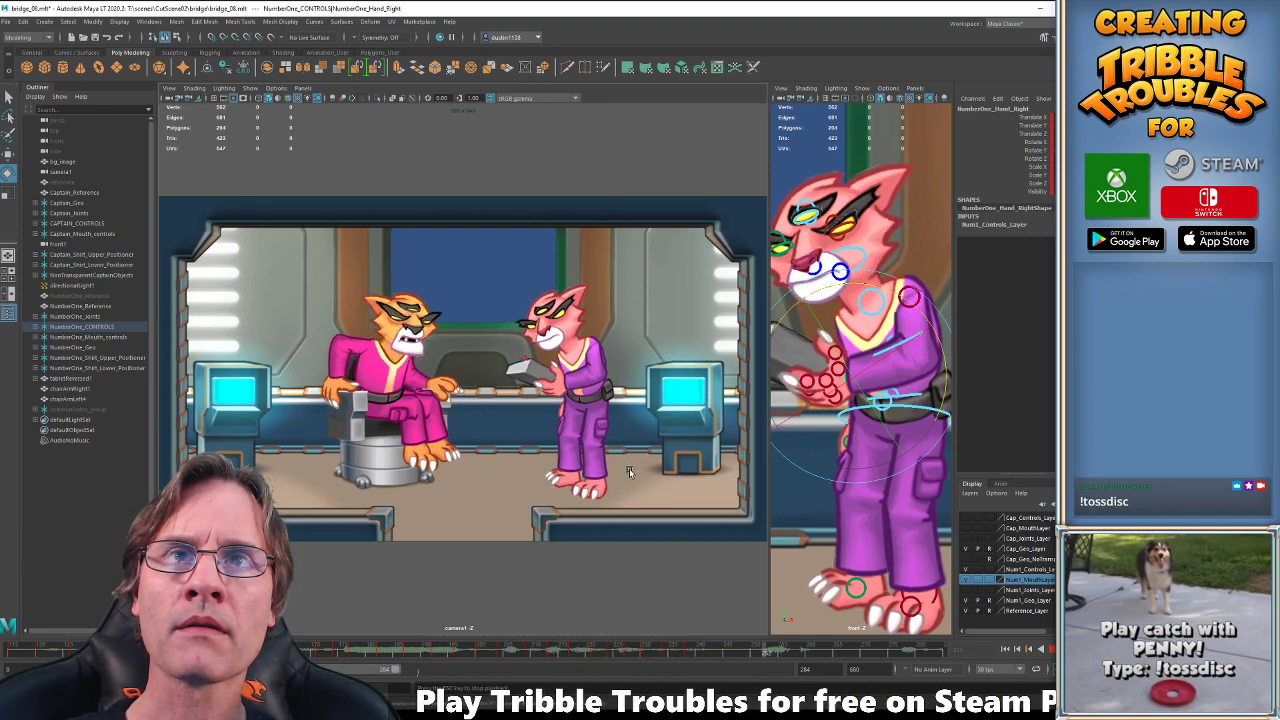
pyautogui.press('Escape')
pyautogui.press(',')
pyautogui.press(',')
pyautogui.press(',')
pyautogui.press(',')
pyautogui.press('.')
pyautogui.press('.')
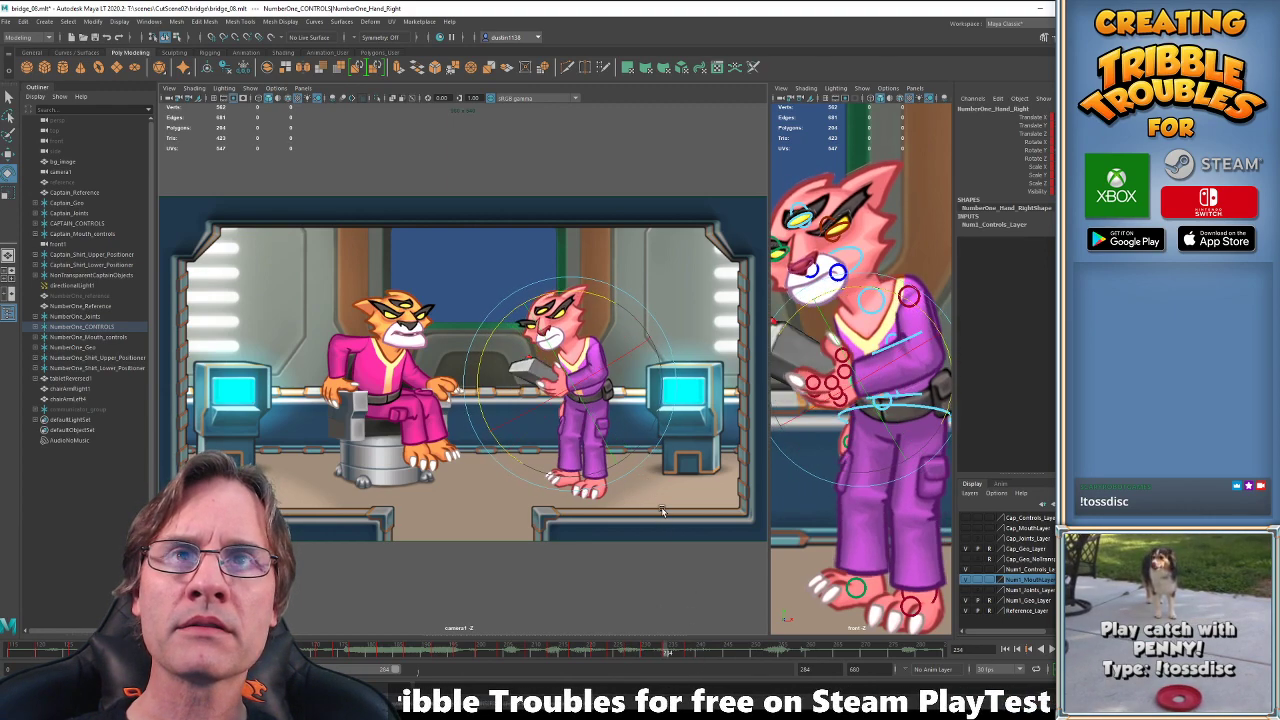
# Rotate the standing character's right hand slightly at frame 234 and compare the pose with the neighbouring keys.
pyautogui.moveTo(486, 390); pyautogui.dragTo(481, 400)
pyautogui.press('.')
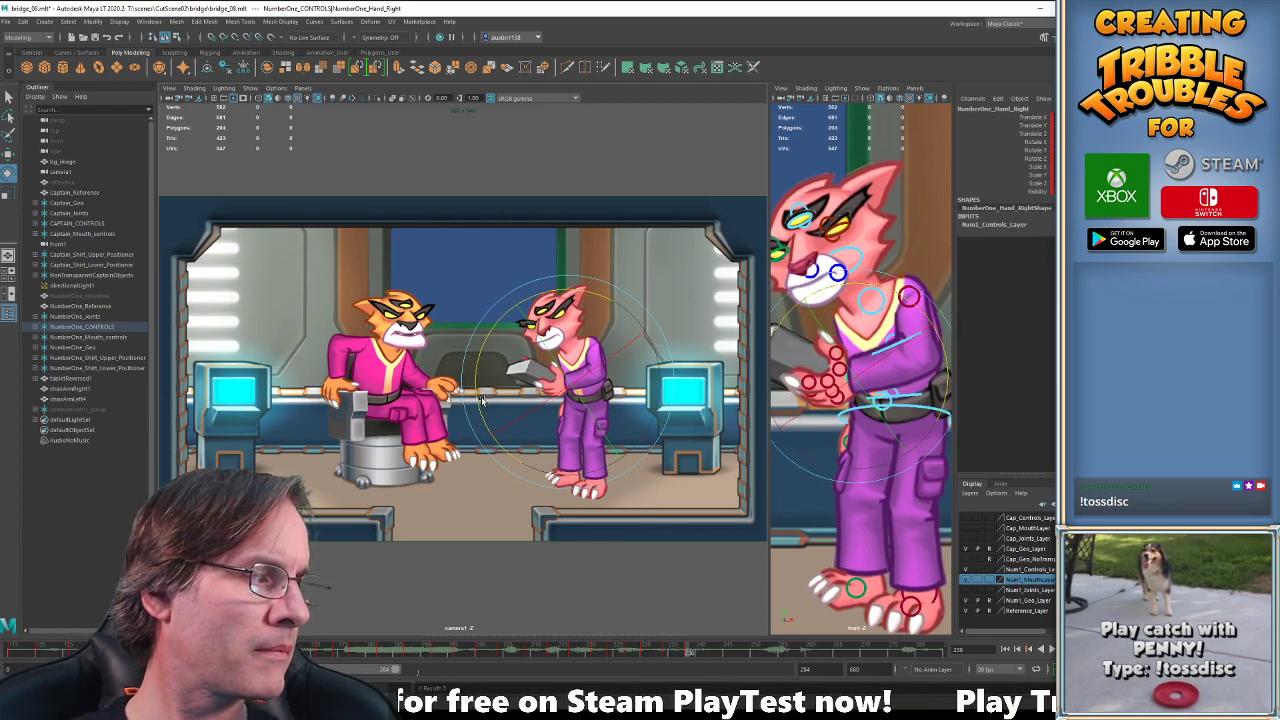
pyautogui.press(',')
pyautogui.press(',')
pyautogui.press(',')
pyautogui.press(',')
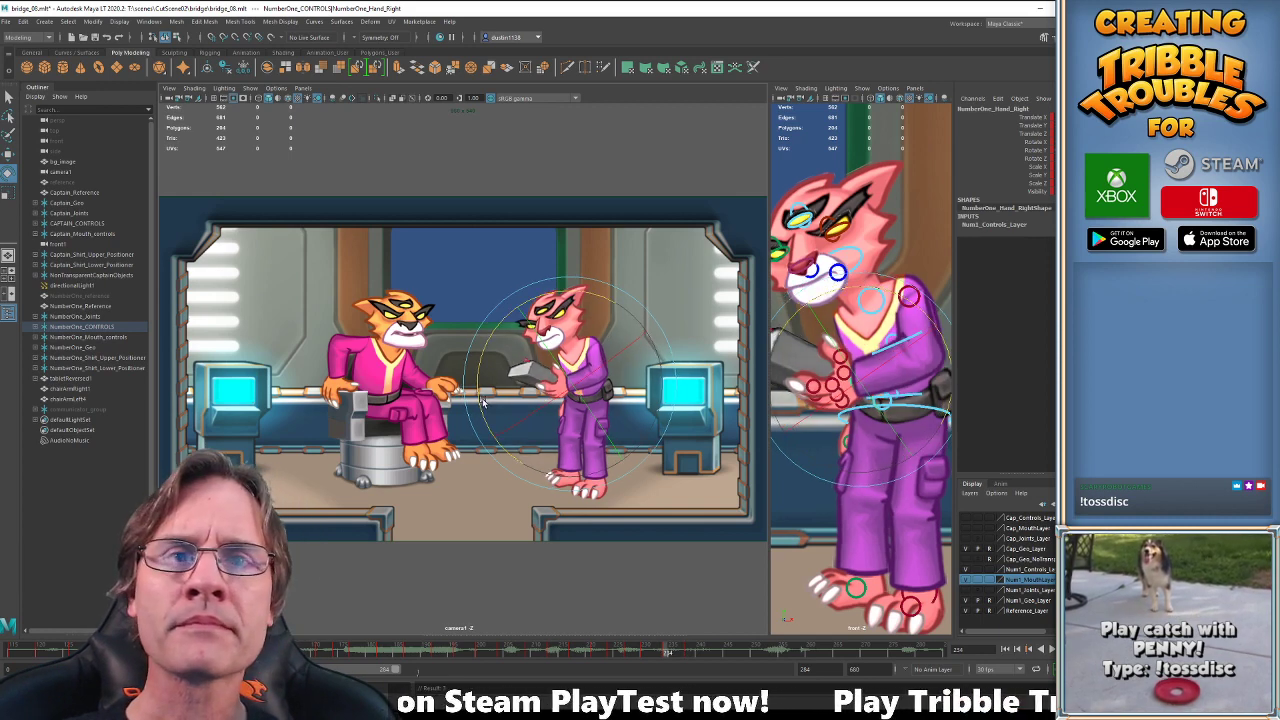
# Compare the right-hand poses on the keys from frame 227 to 238 and play the animation to judge the movement.
pyautogui.press('.')
pyautogui.press('.')
pyautogui.press('.')
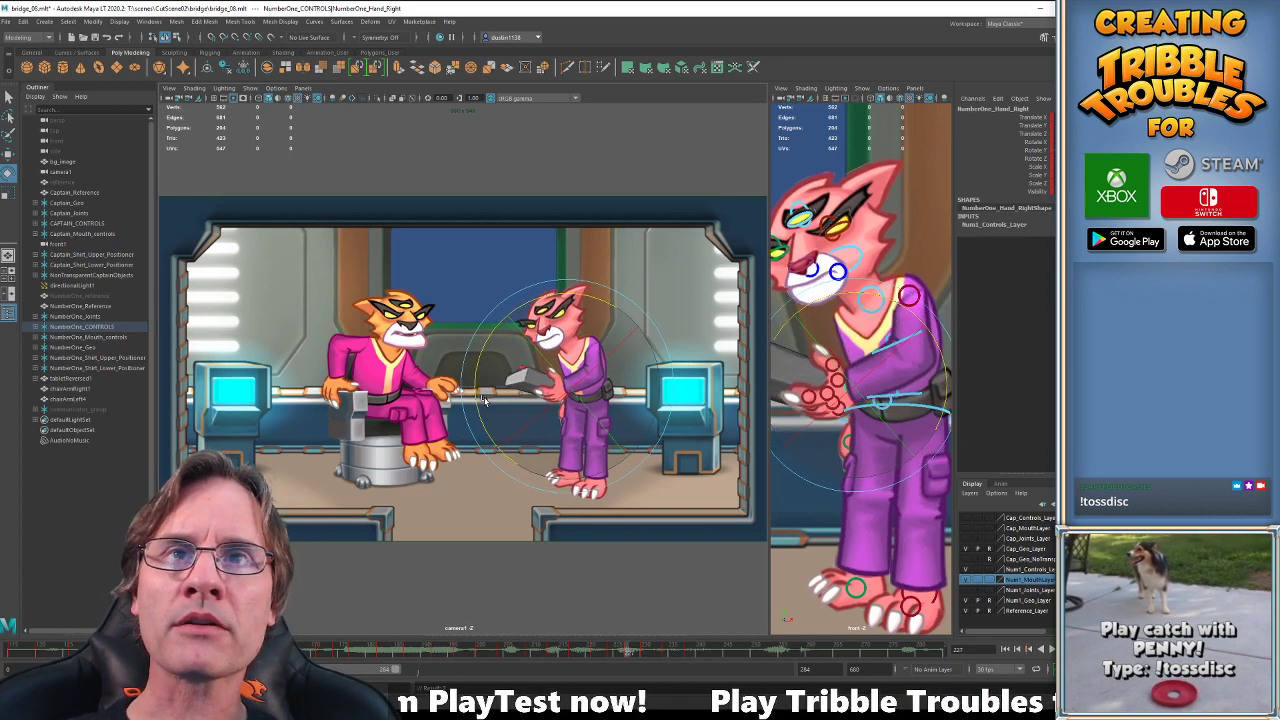
pyautogui.press('.')
pyautogui.press('.')
pyautogui.press('.')
pyautogui.press('.')
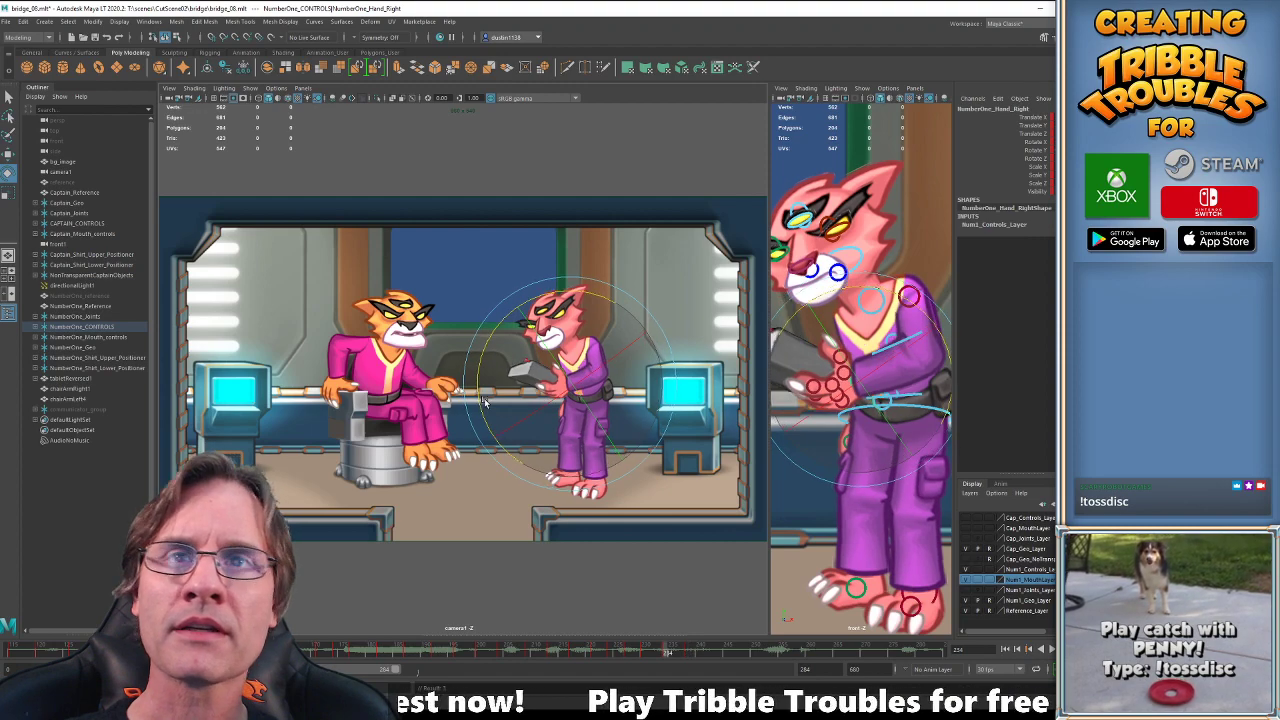
pyautogui.press('.')
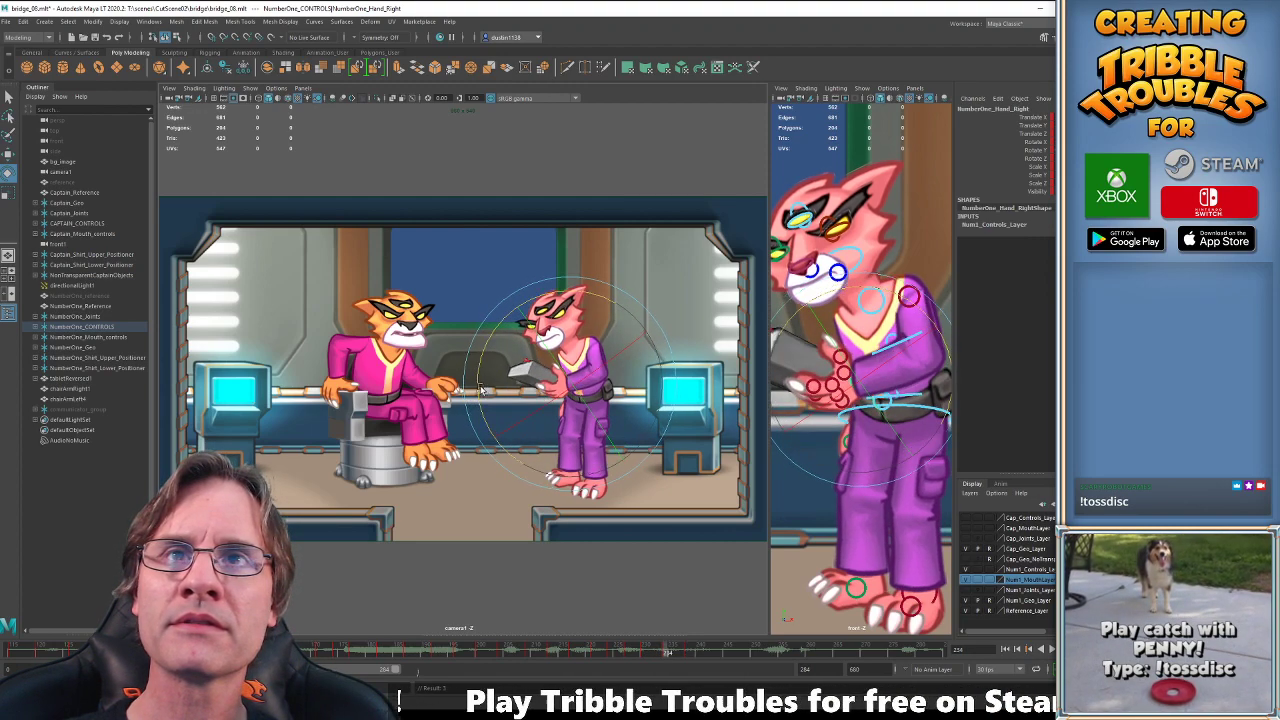
pyautogui.press(',')
pyautogui.press(',')
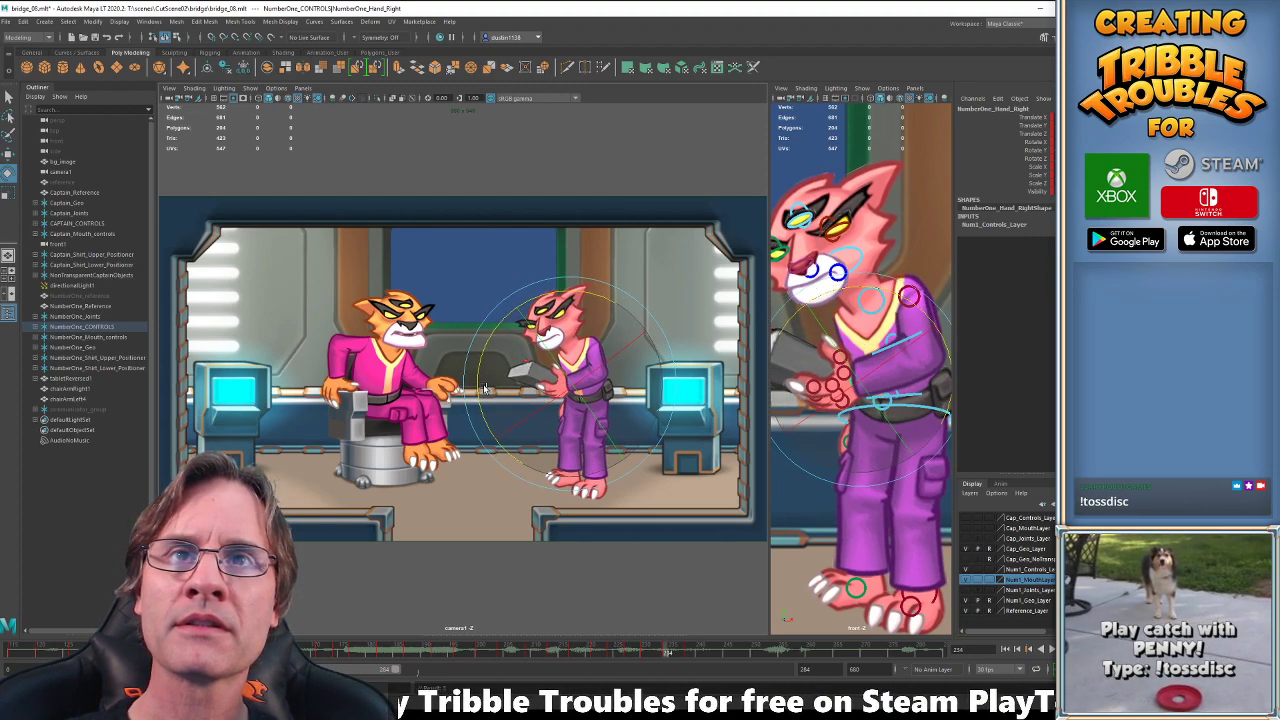
pyautogui.press(',')
pyautogui.press(',')
pyautogui.press('.')
pyautogui.press('.')
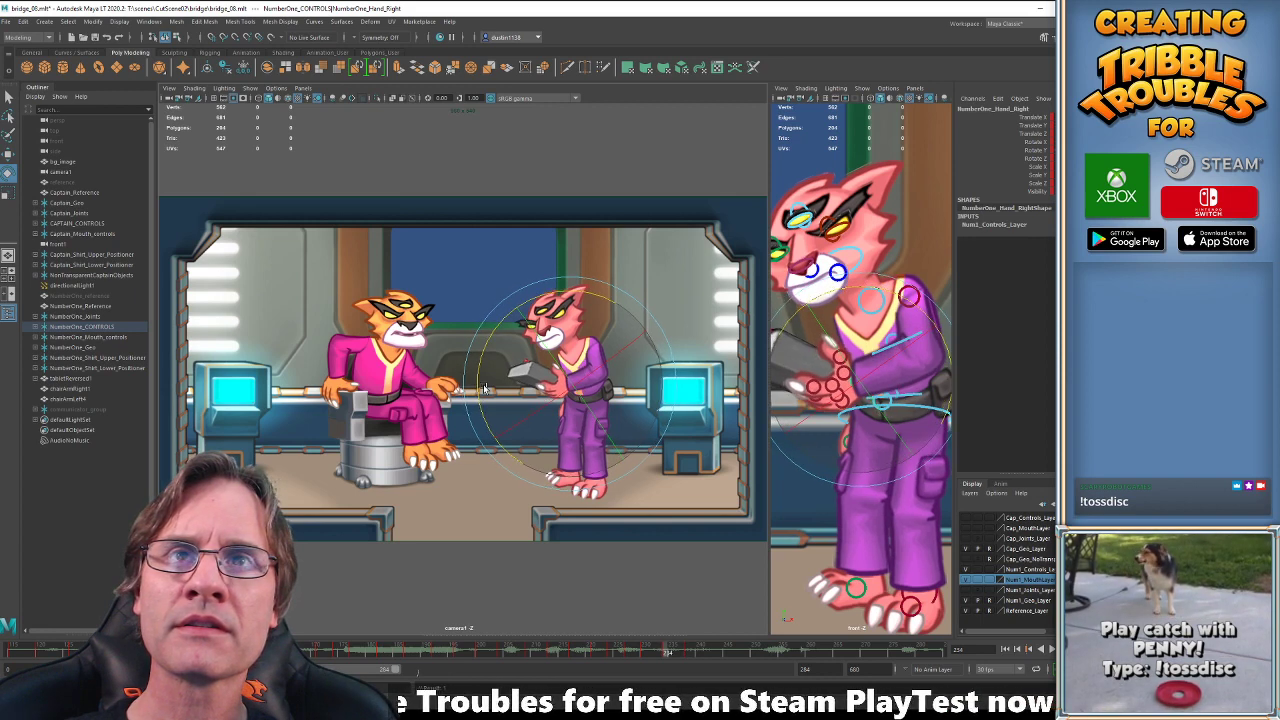
pyautogui.press(',')
pyautogui.press('.')
pyautogui.press(',')
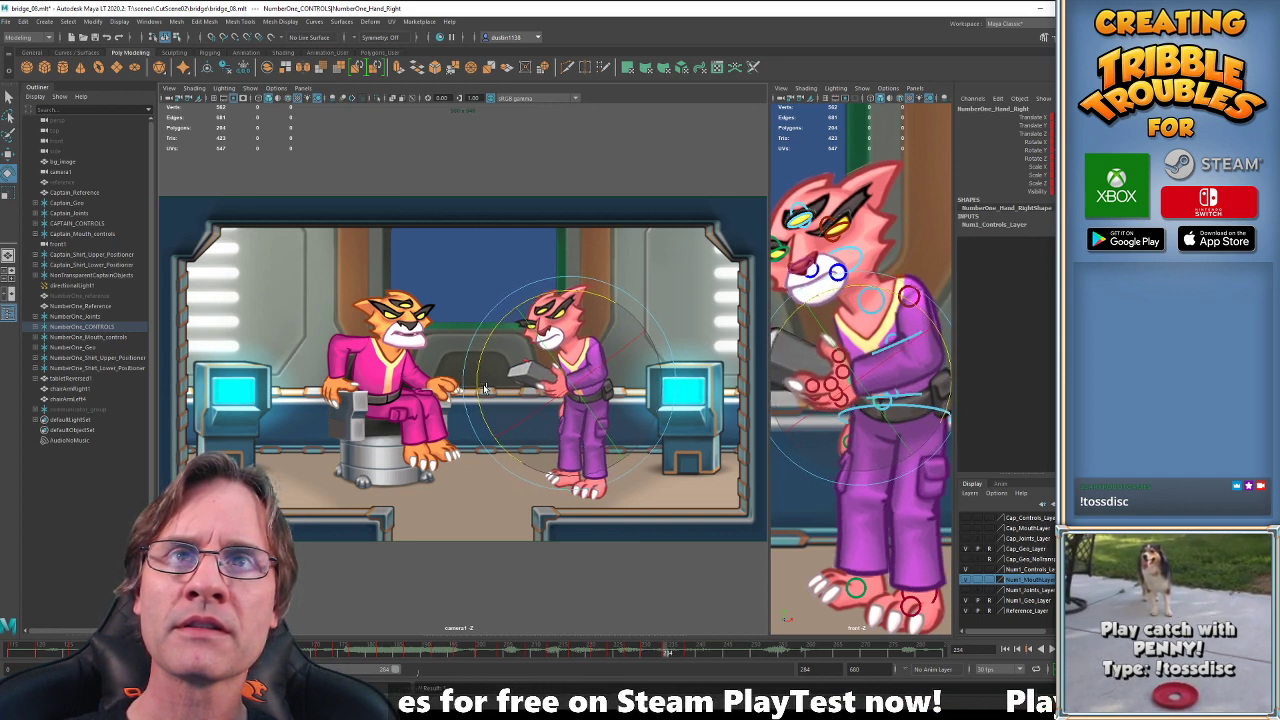
pyautogui.press('.')
pyautogui.press('.')
pyautogui.press(',')
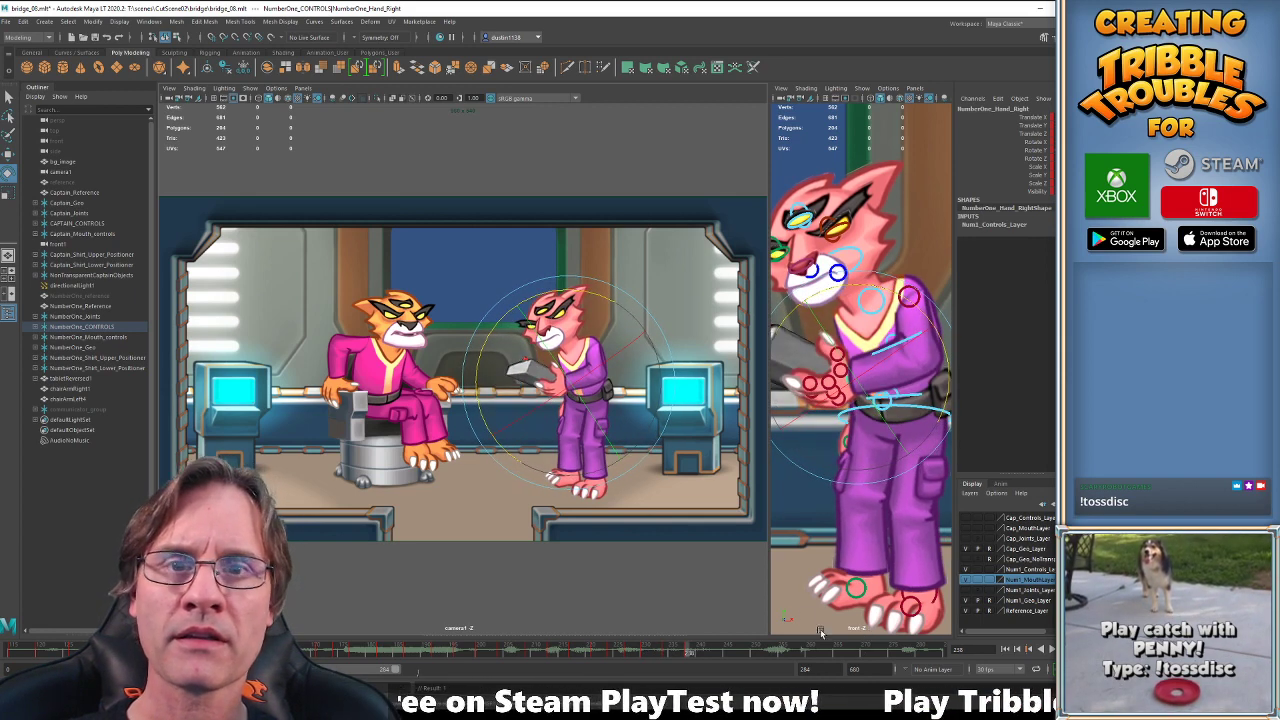
pyautogui.hotkey('alt', 'v')
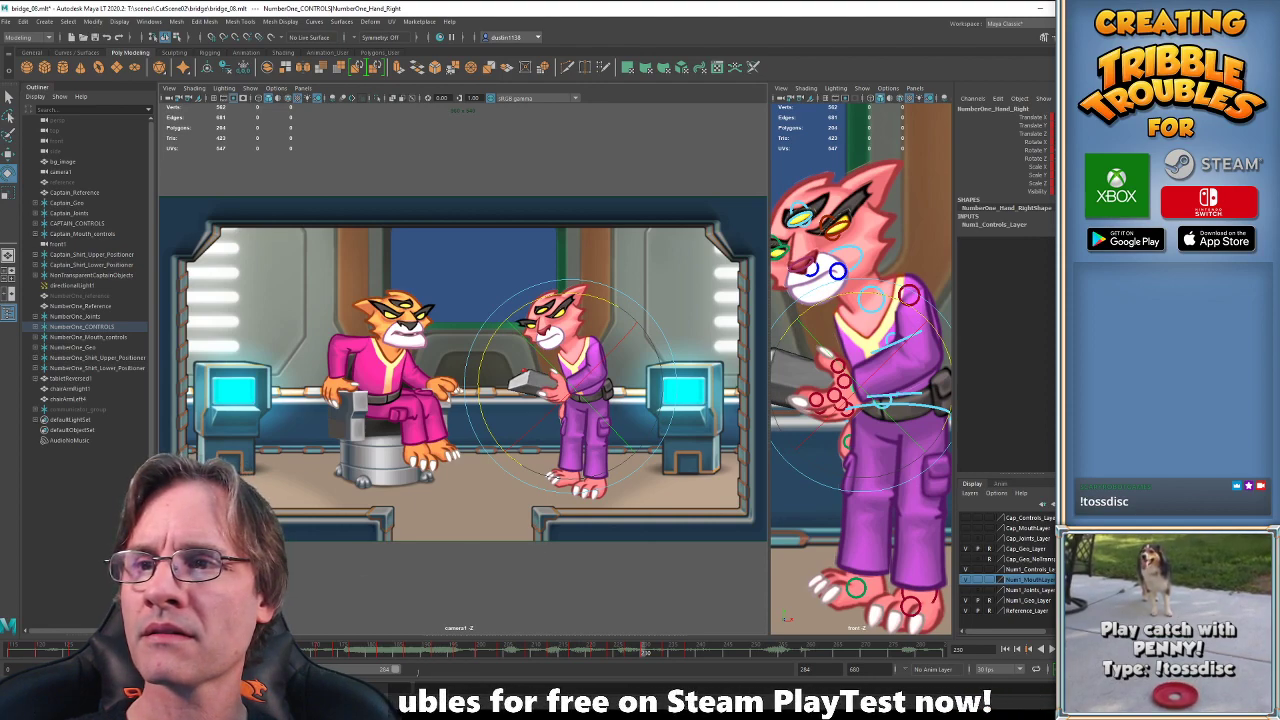
# Examine the last keys of the right hand's Rotate Z curve around frame 230 in the Graph Editor.
pyautogui.hotkey('ctrl', 'g')
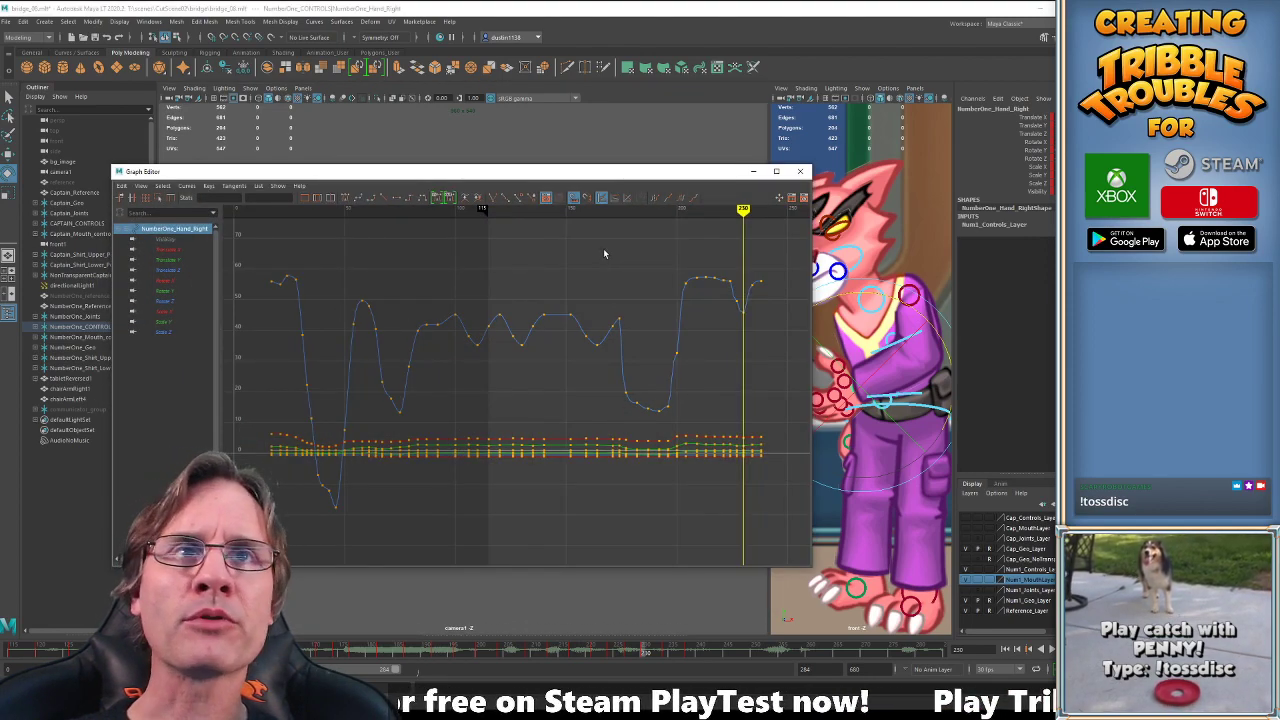
pyautogui.moveTo(715, 260); pyautogui.dragTo(783, 334)
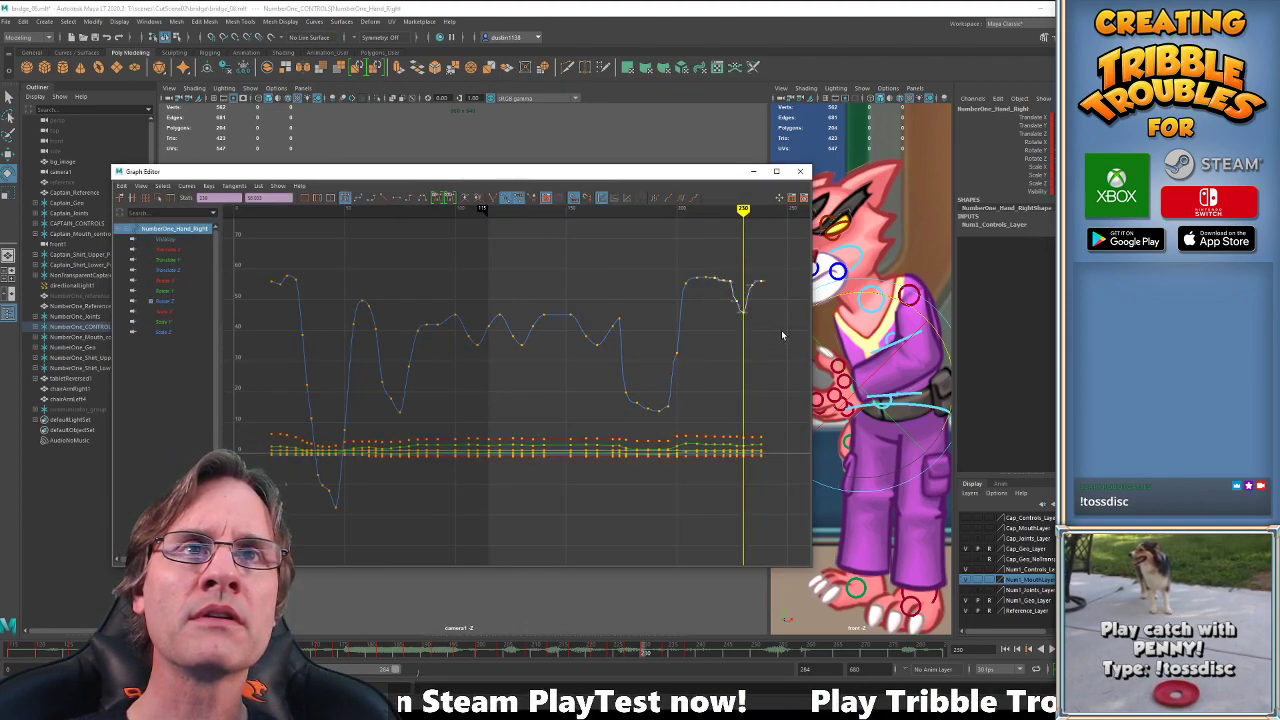
pyautogui.press('f')
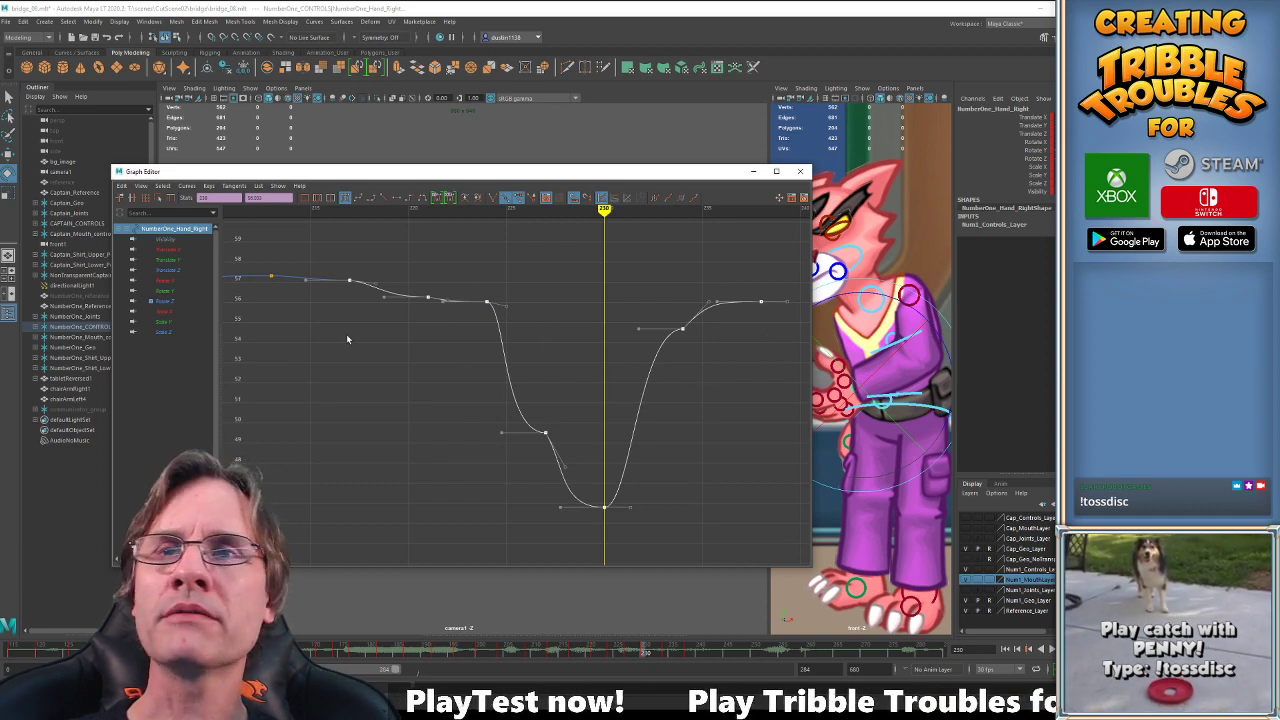
pyautogui.click(624, 427)
pyautogui.press('a')
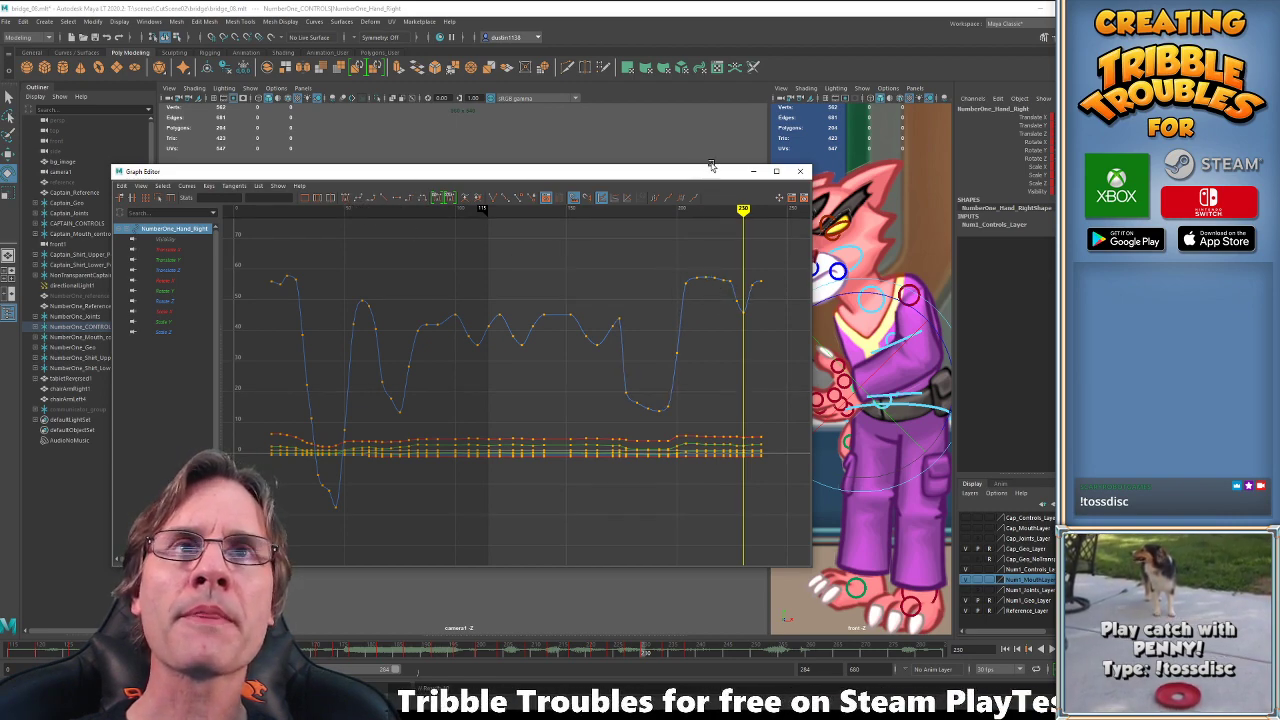
pyautogui.click(753, 171)
# Play the animation from about frame 212 and step back through the keys to recheck the right hand's dip.
pyautogui.click(547, 648)
pyautogui.hotkey('alt', 'v')
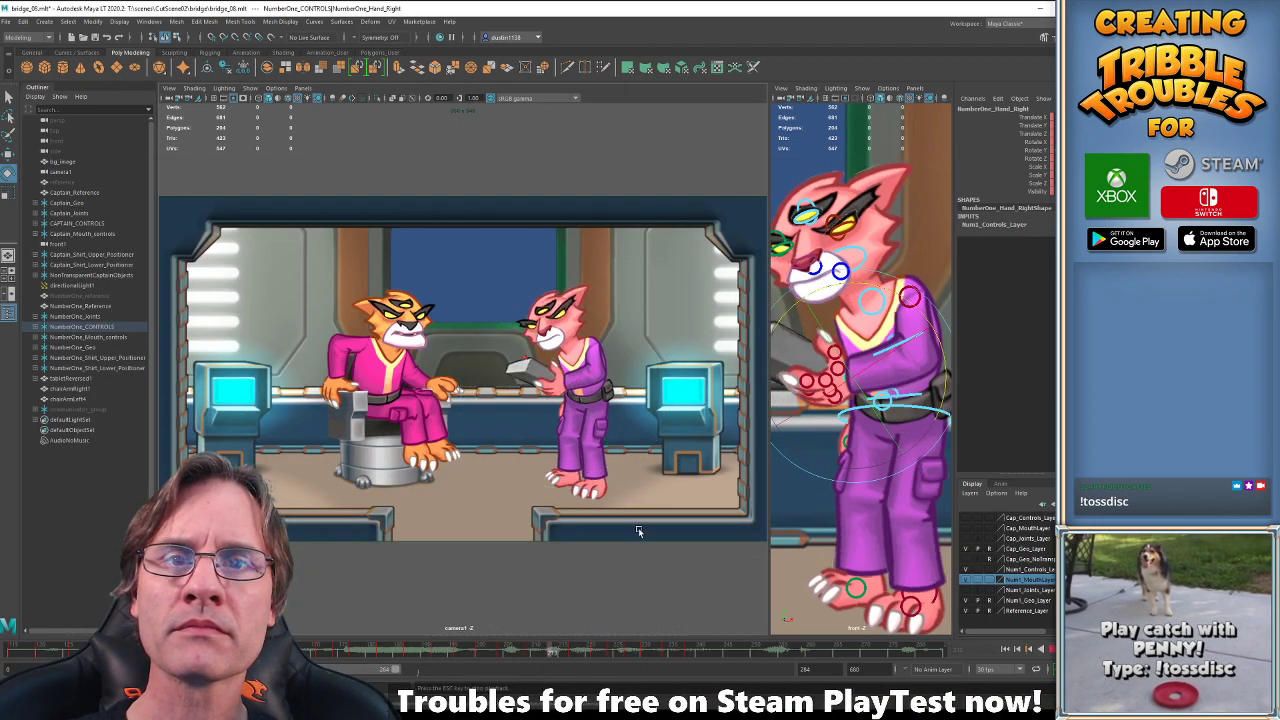
pyautogui.hotkey('alt', 'v')
pyautogui.click(648, 659)
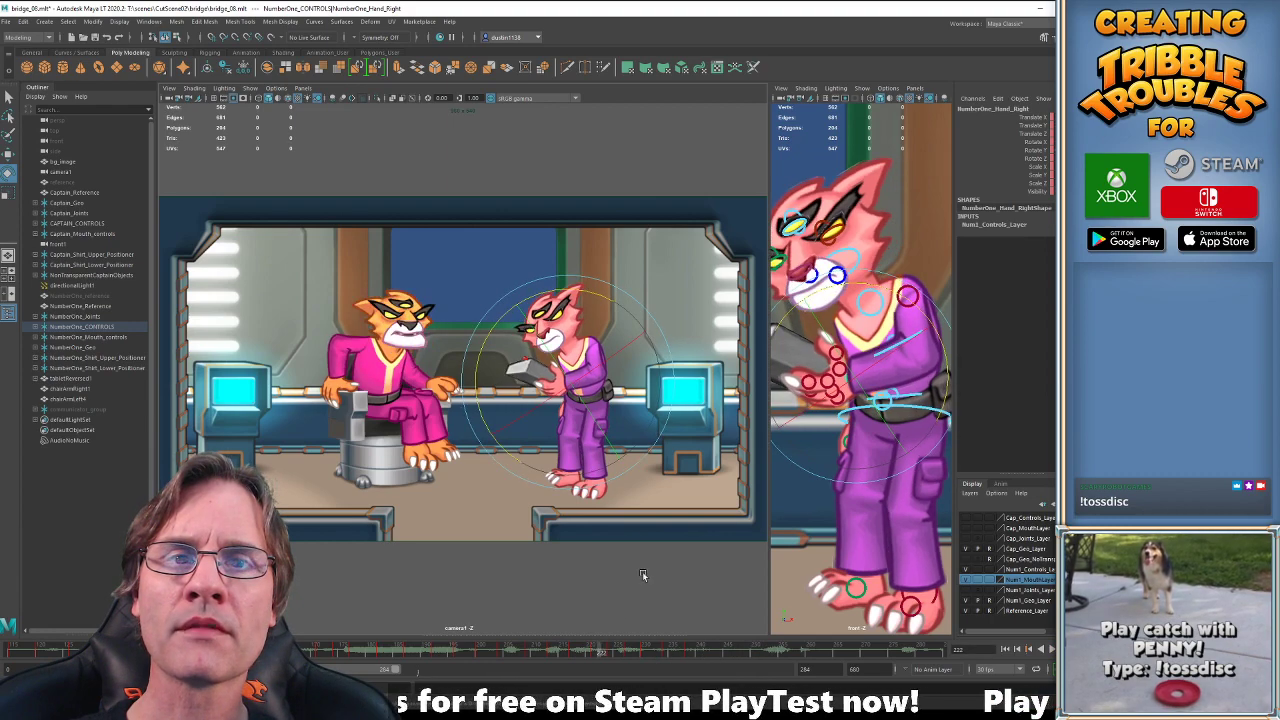
pyautogui.hotkey('alt', 'v')
pyautogui.hotkey('alt', 'v')
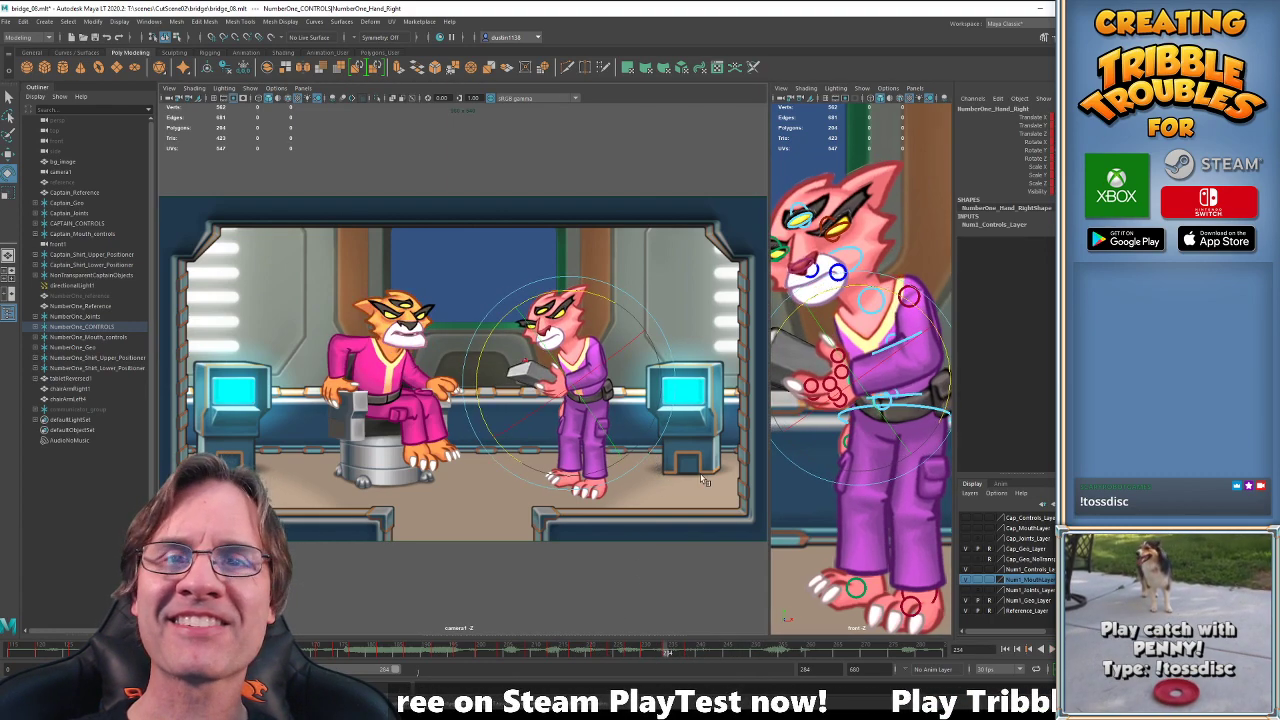
pyautogui.press(',')
pyautogui.press(',')
pyautogui.press(',')
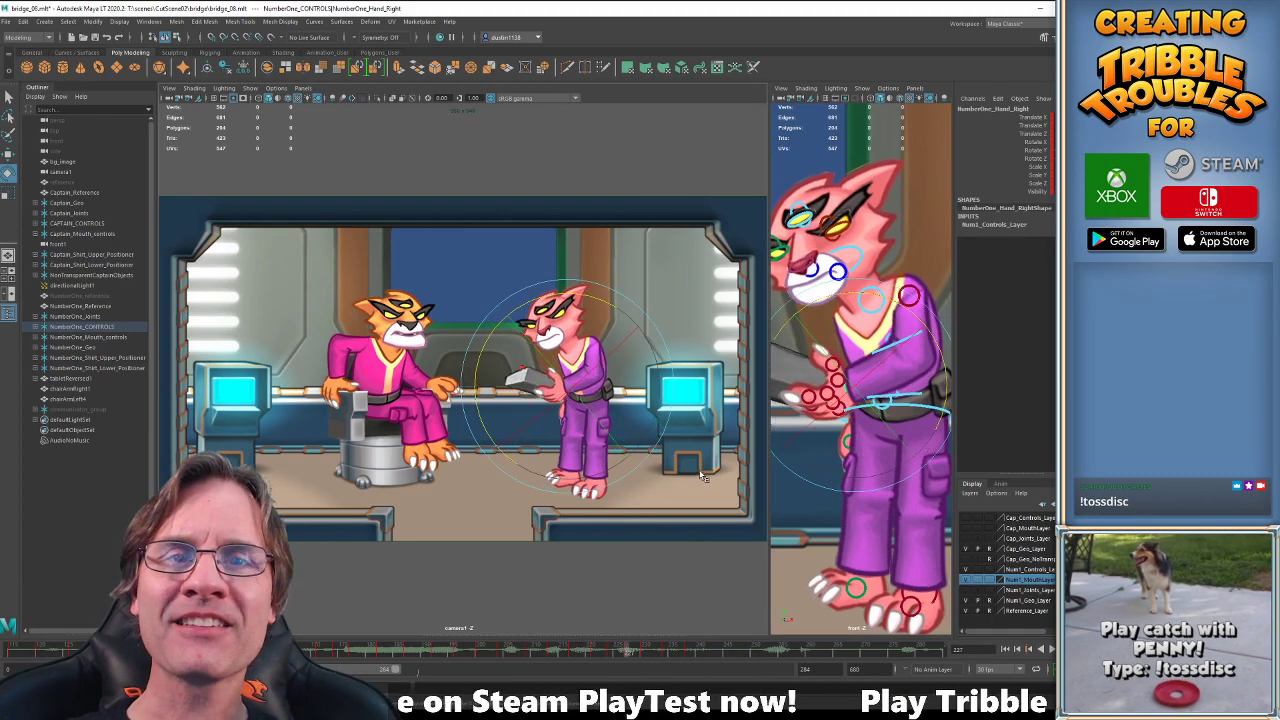
# Soften the dip in the right hand's Translate Y curve, raising the frame 227 key to about 2.7 and the frame 230 key to about 2.6.
pyautogui.press('w')
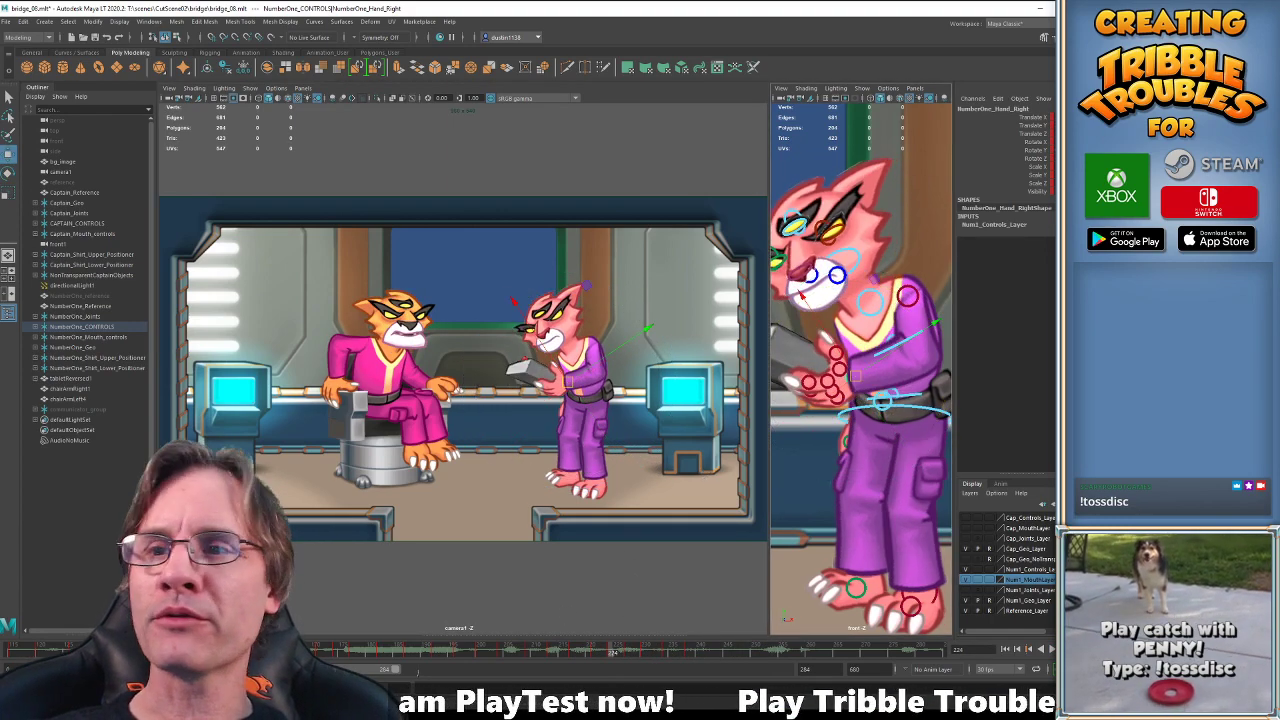
pyautogui.hotkey('ctrl', 'g')
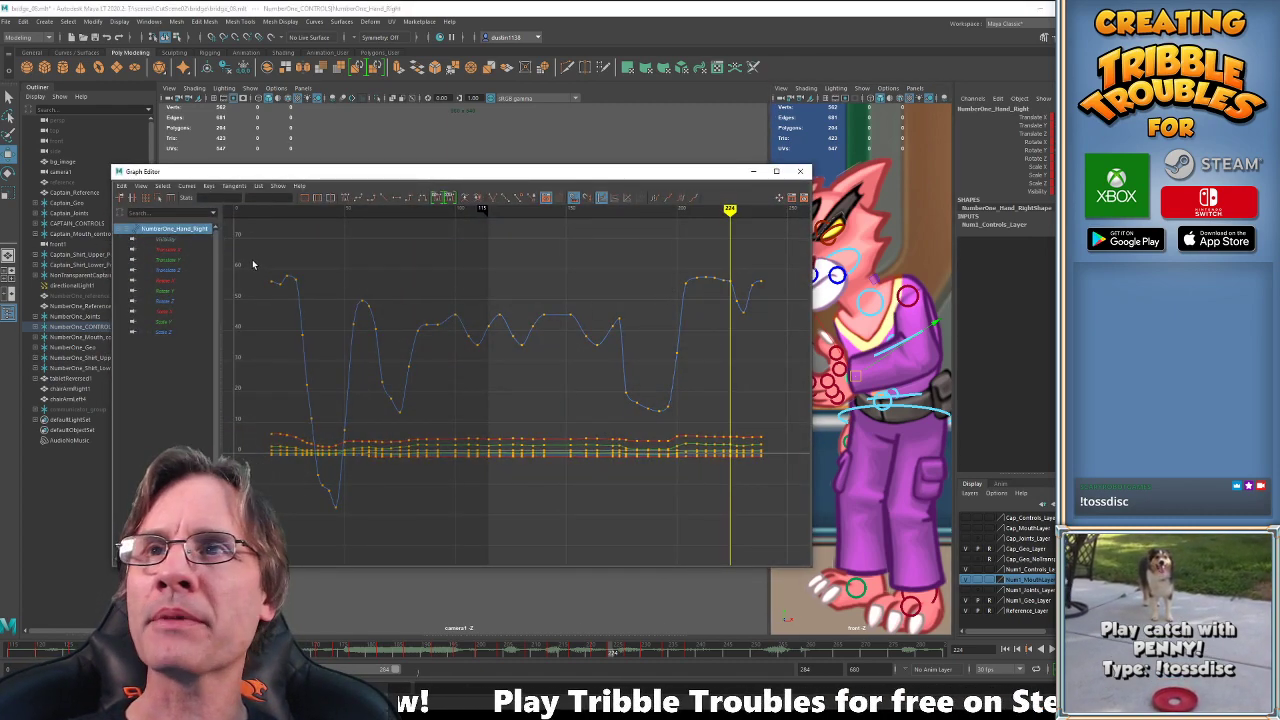
pyautogui.click(184, 262)
pyautogui.moveTo(686, 413); pyautogui.dragTo(787, 471)
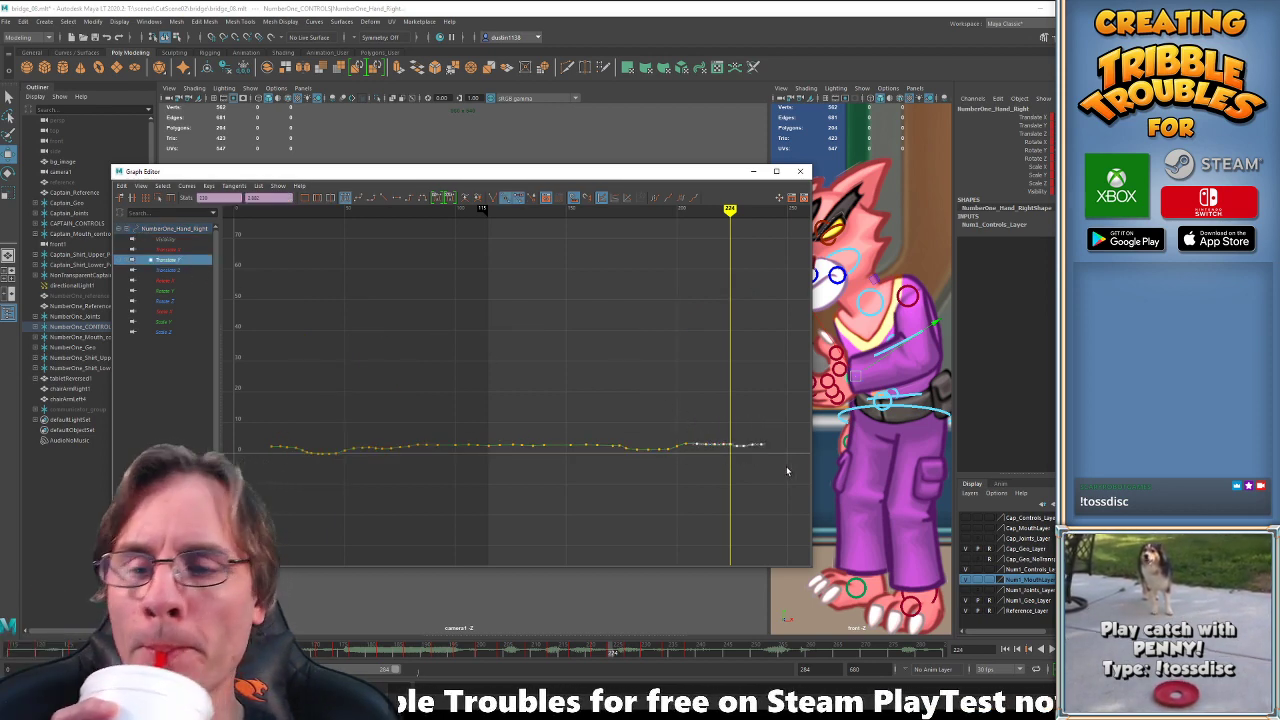
pyautogui.press('f')
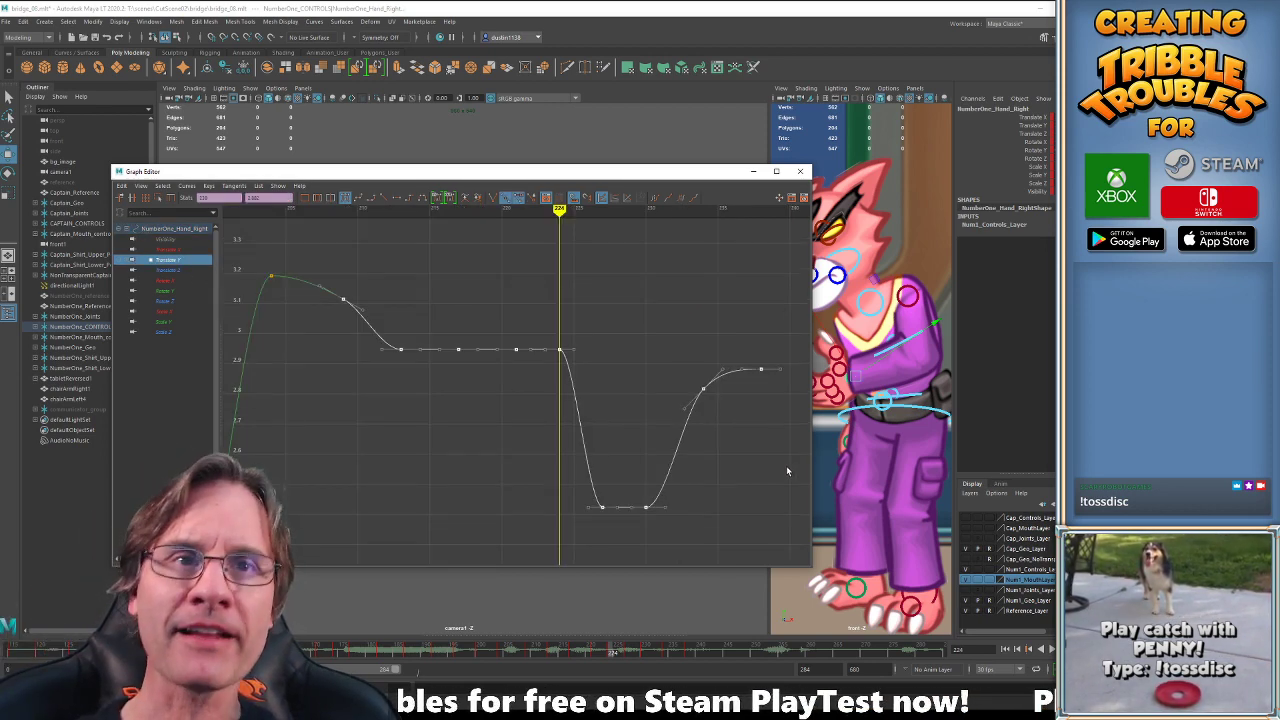
pyautogui.moveTo(687, 173); pyautogui.dragTo(530, 115)
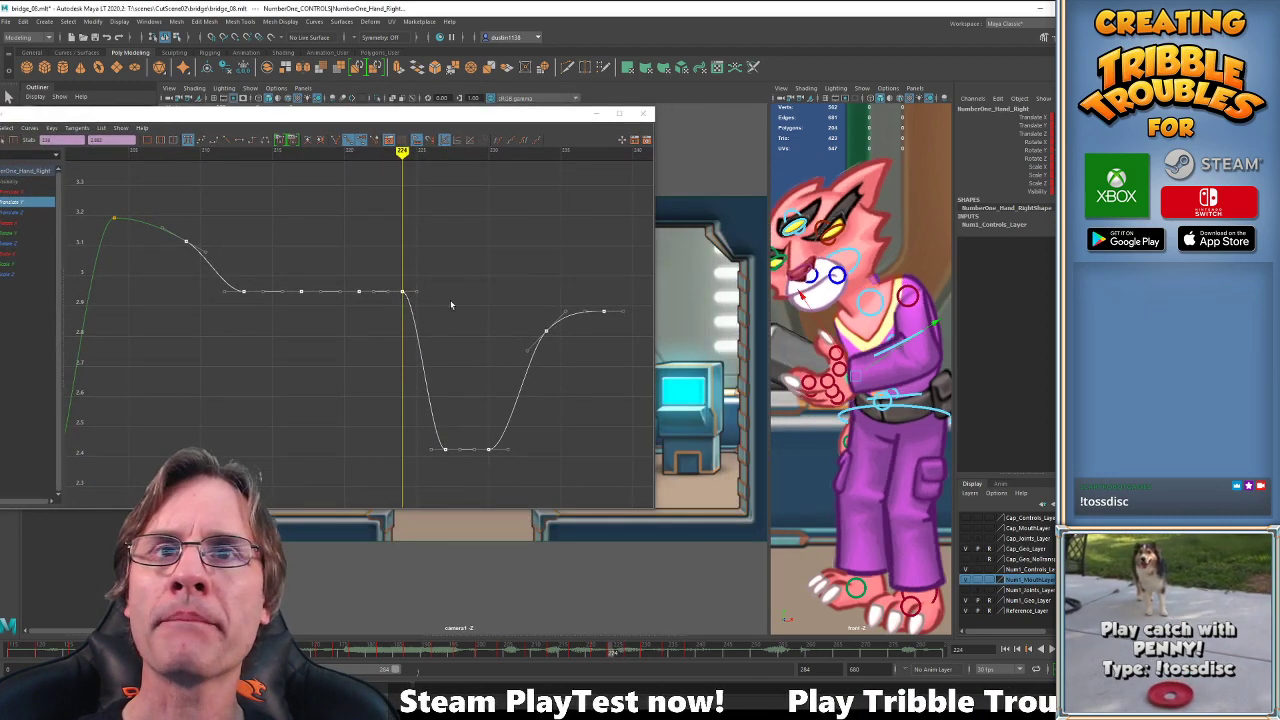
pyautogui.moveTo(428, 430); pyautogui.dragTo(466, 474)
pyautogui.moveTo(391, 386); pyautogui.dragTo(526, 479)
pyautogui.keyDown('shift'); pyautogui.moveTo(497, 496); pyautogui.dragTo(497, 446, button='middle'); pyautogui.keyUp('shift')
pyautogui.moveTo(467, 366); pyautogui.dragTo(438, 417)
pyautogui.moveTo(438, 418); pyautogui.dragTo(429, 386, button='middle')
pyautogui.moveTo(527, 310); pyautogui.dragTo(561, 362)
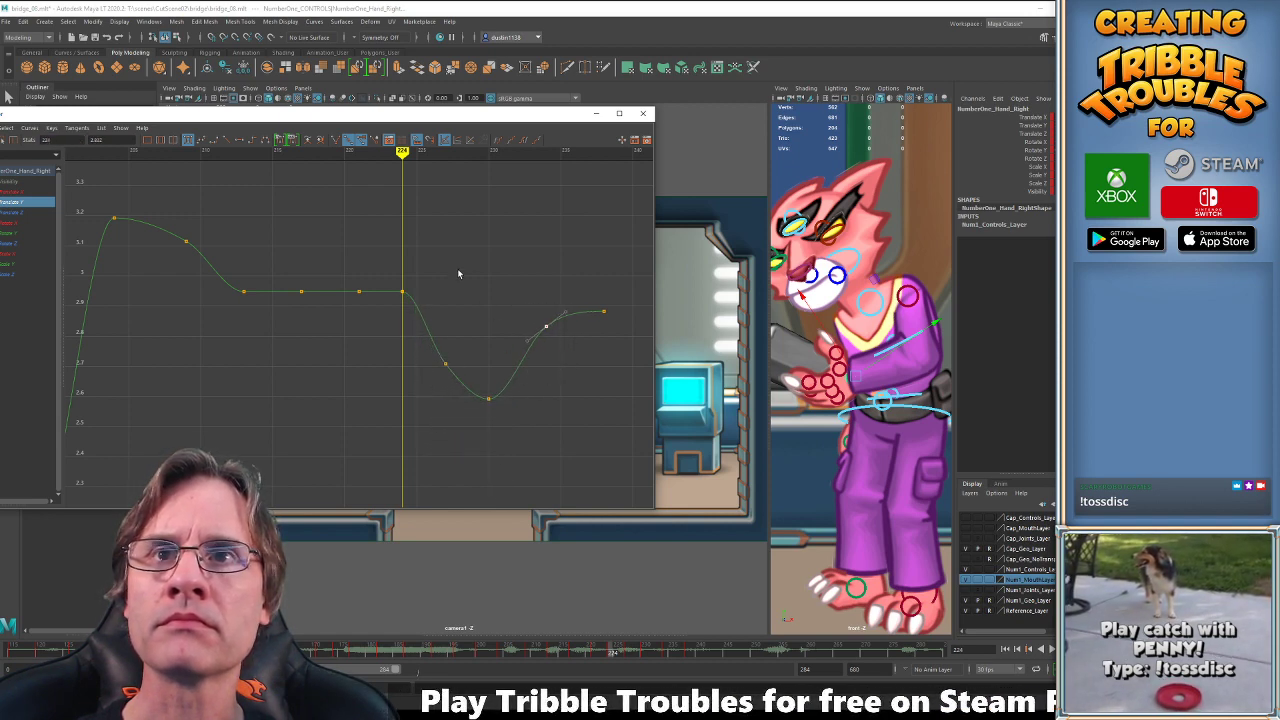
# Scale down the Translate X keys at frames 227, 230 and 234, bringing the lowest one to about 5.2.
pyautogui.press('Up')
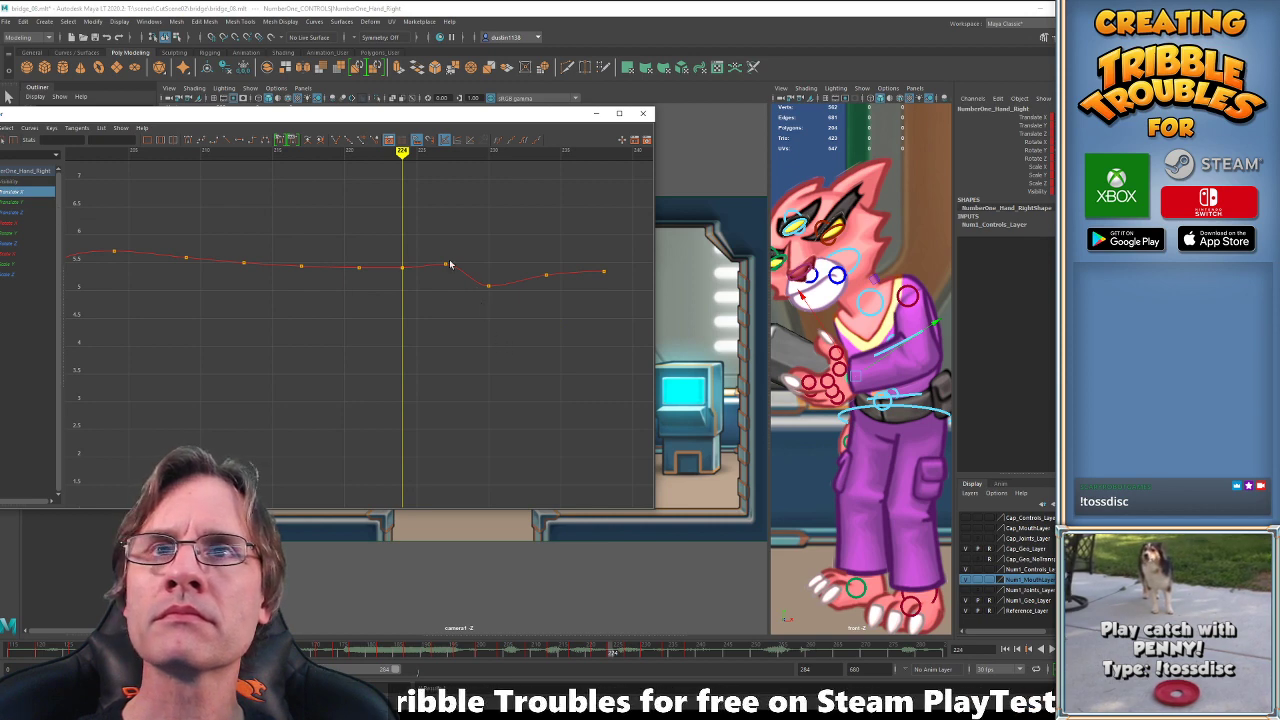
pyautogui.moveTo(372, 234); pyautogui.dragTo(629, 329)
pyautogui.press('f')
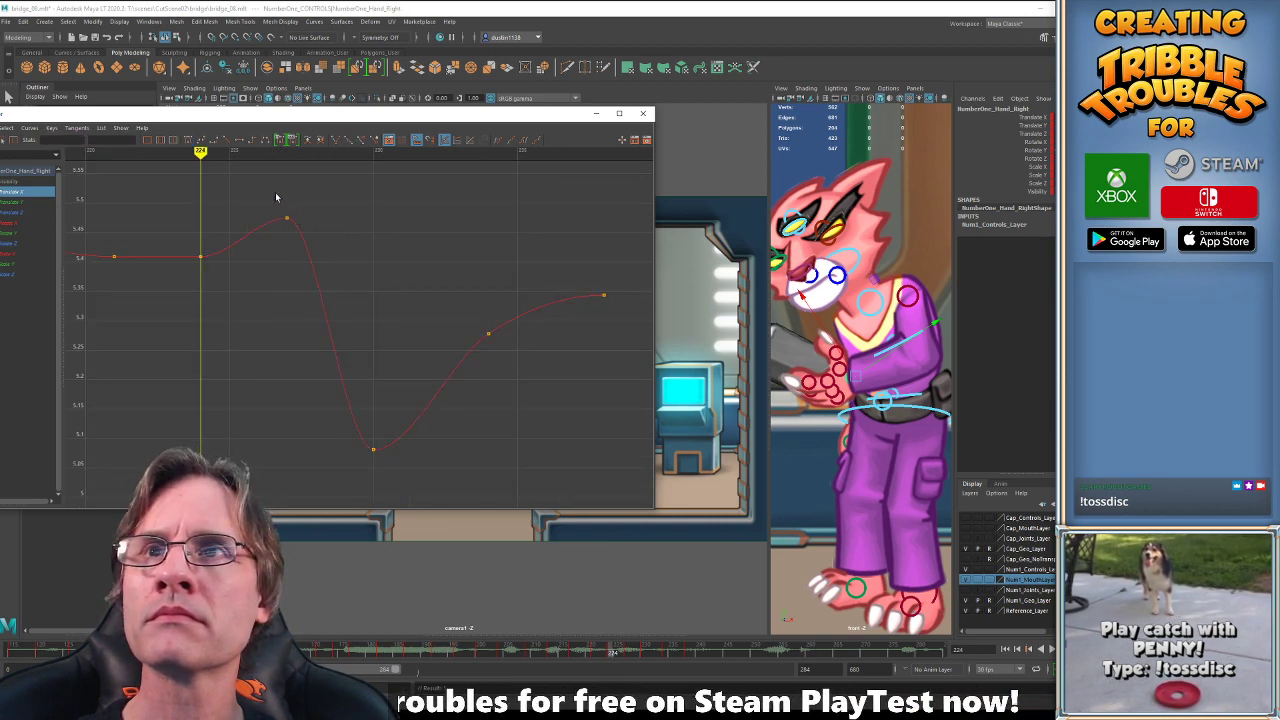
pyautogui.moveTo(256, 176); pyautogui.dragTo(531, 468)
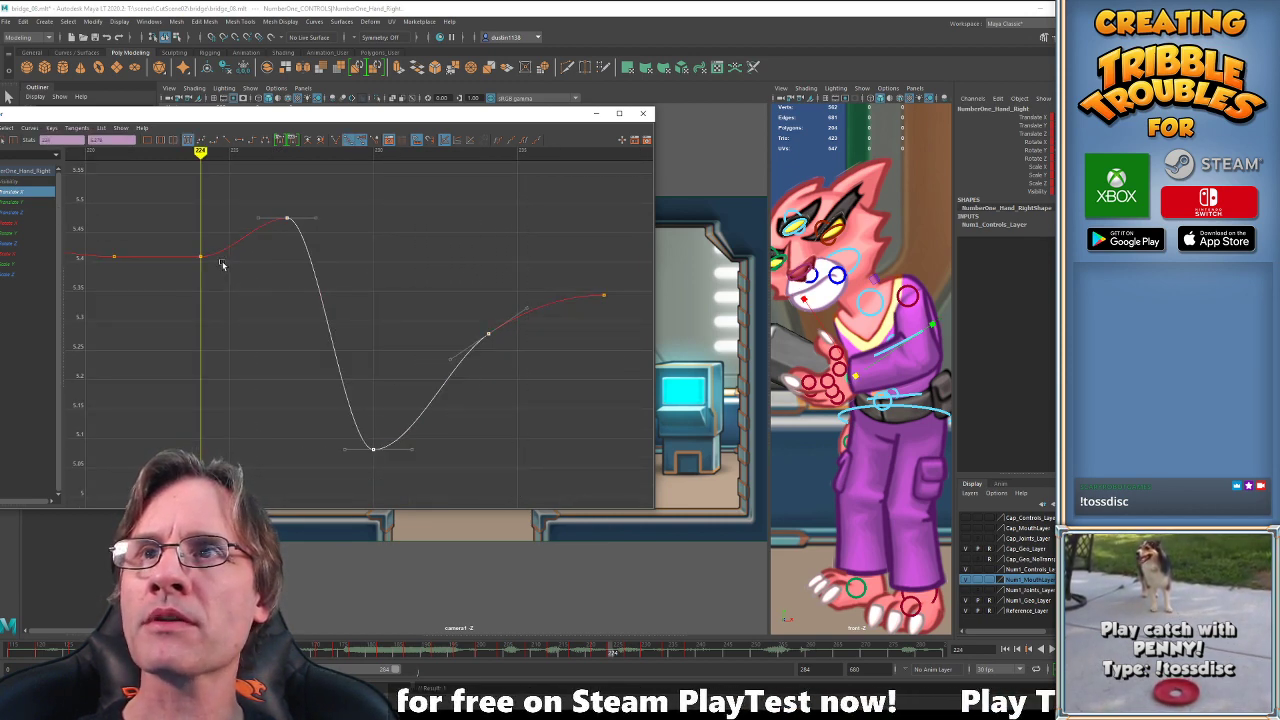
pyautogui.moveTo(222, 257); pyautogui.dragTo(232, 268, button='middle')
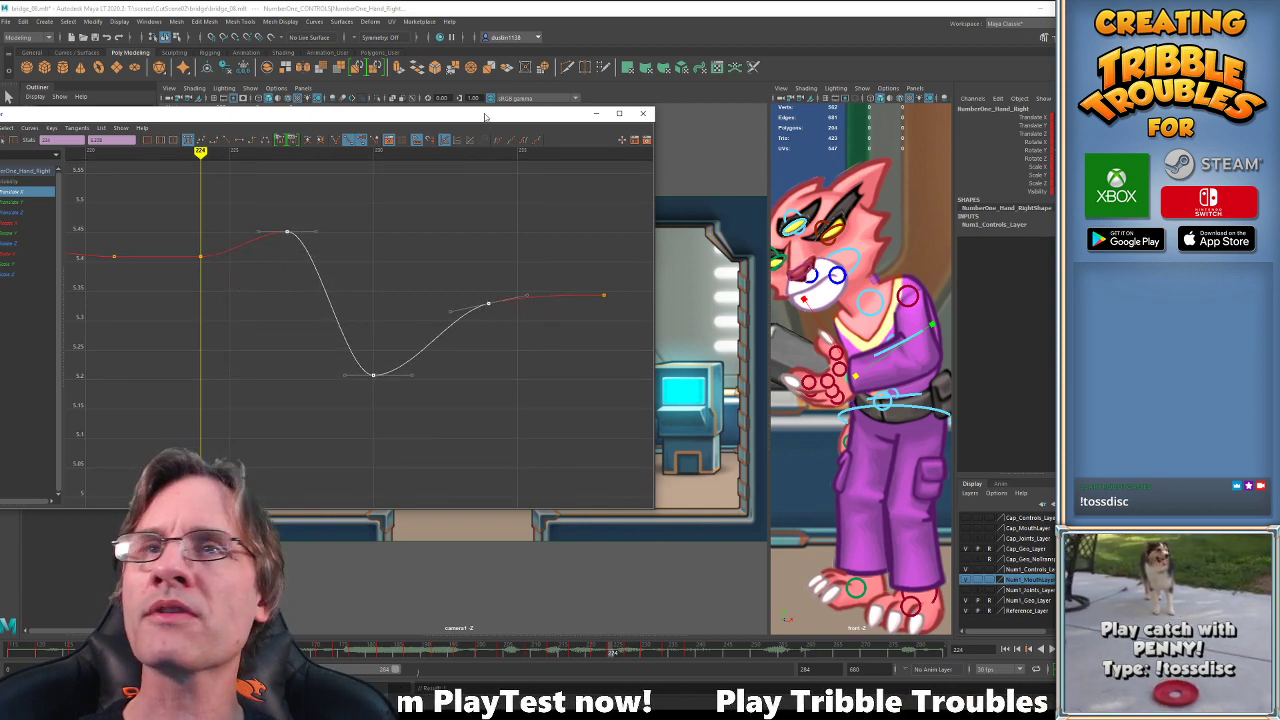
# Scale down the right hand's Rotate Z keys at frames 227, 230 and 234, bringing the lowest one to about 50.
pyautogui.click(40, 249)
pyautogui.press('f')
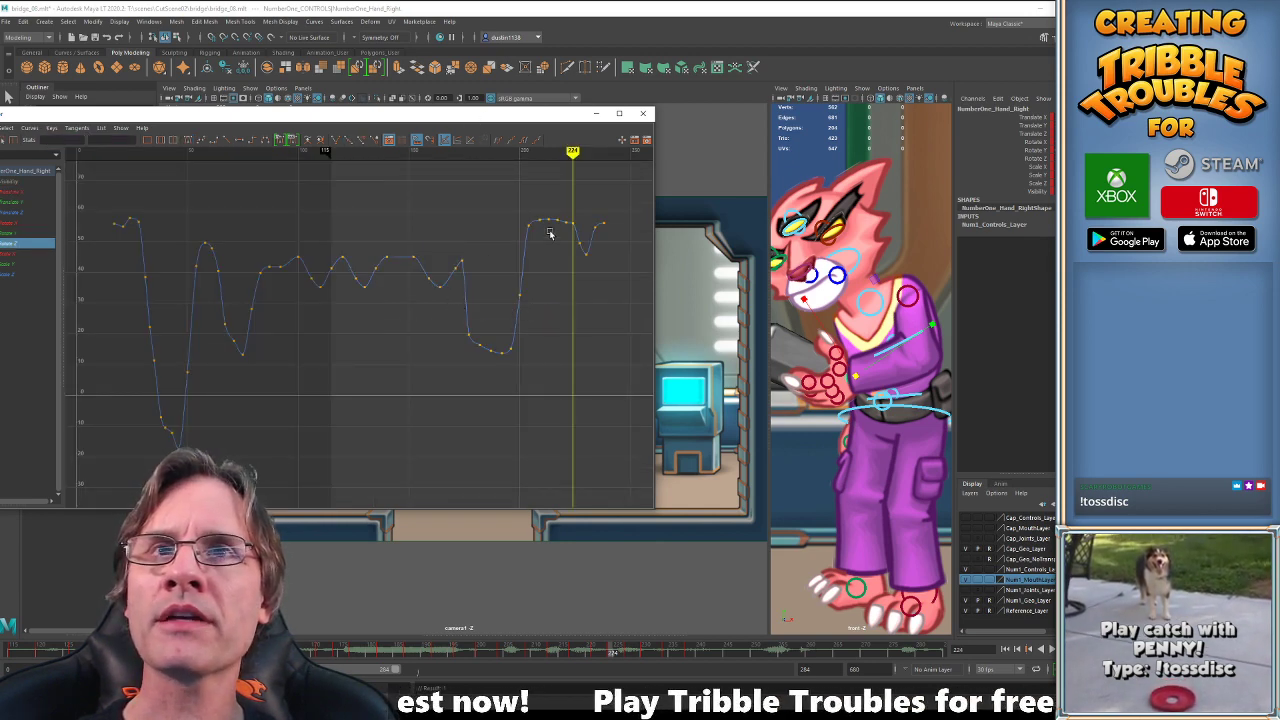
pyautogui.moveTo(538, 198); pyautogui.dragTo(606, 267)
pyautogui.press('f')
pyautogui.moveTo(402, 257); pyautogui.dragTo(601, 456)
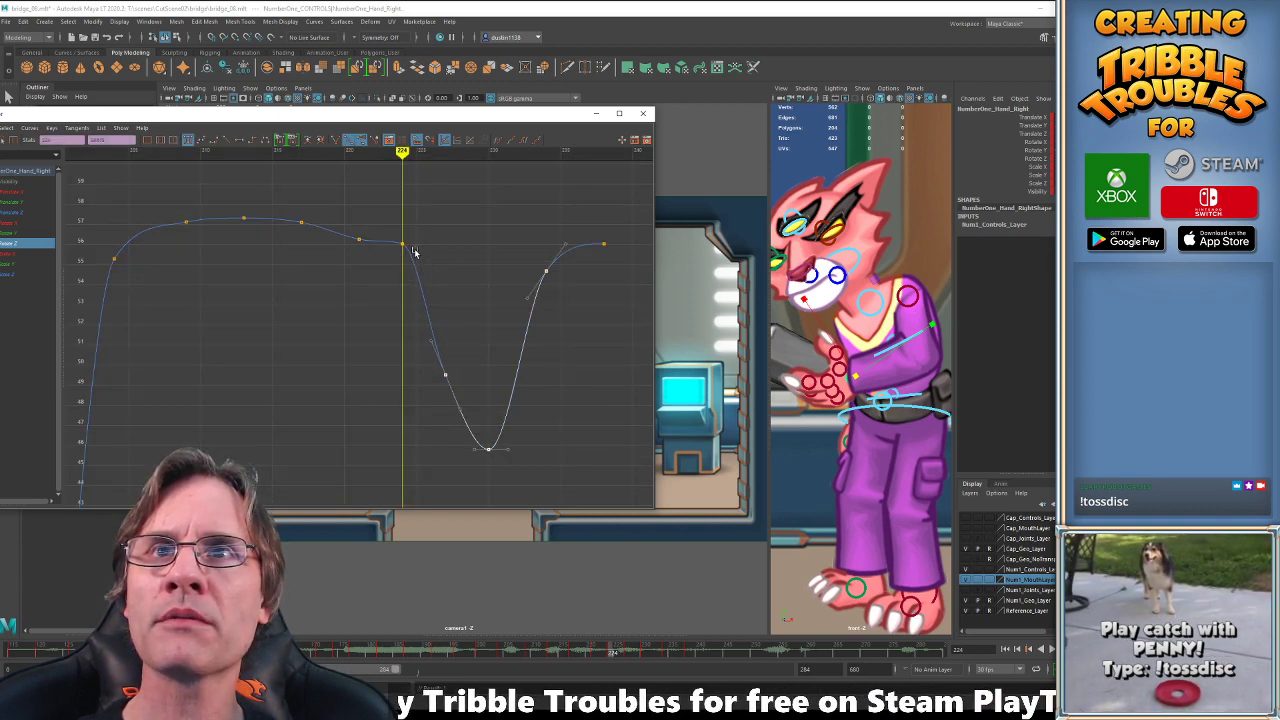
pyautogui.moveTo(414, 250); pyautogui.dragTo(418, 262, button='middle')
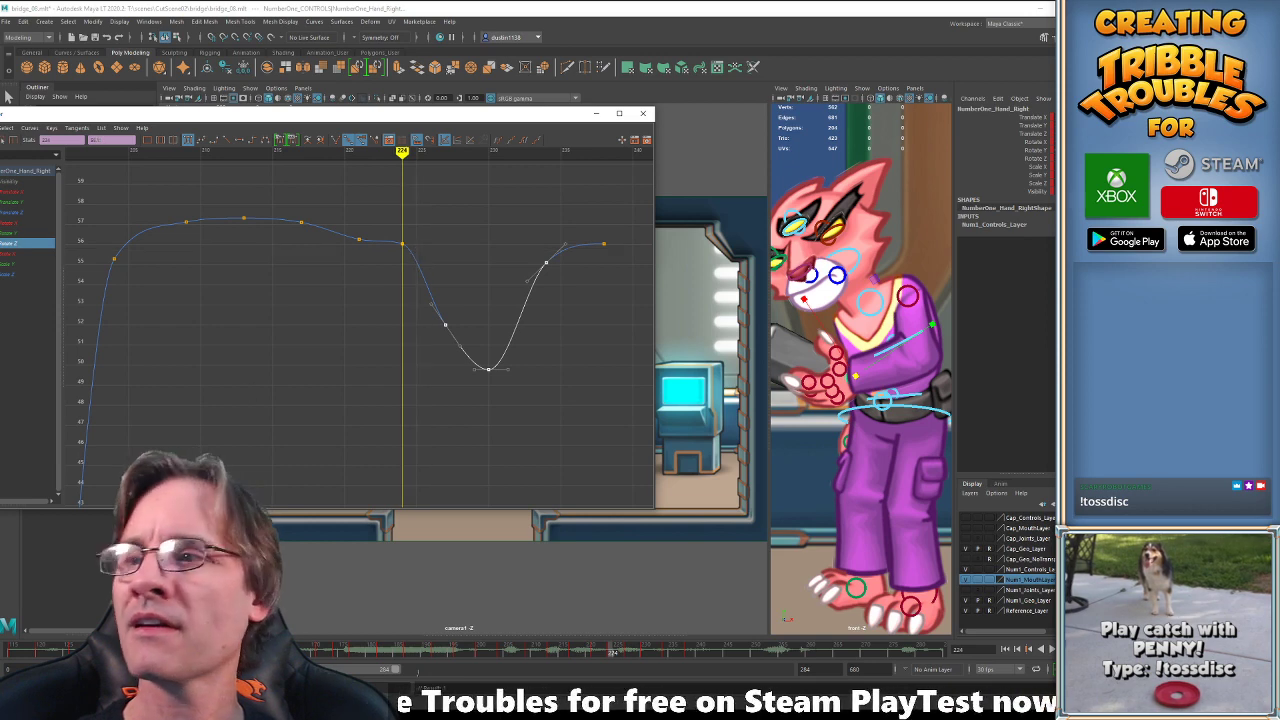
# Minimize the Graph Editor and play back the bridge scene to review the standing character's softened right-hand motion.
pyautogui.click(597, 116)
pyautogui.click(450, 647)
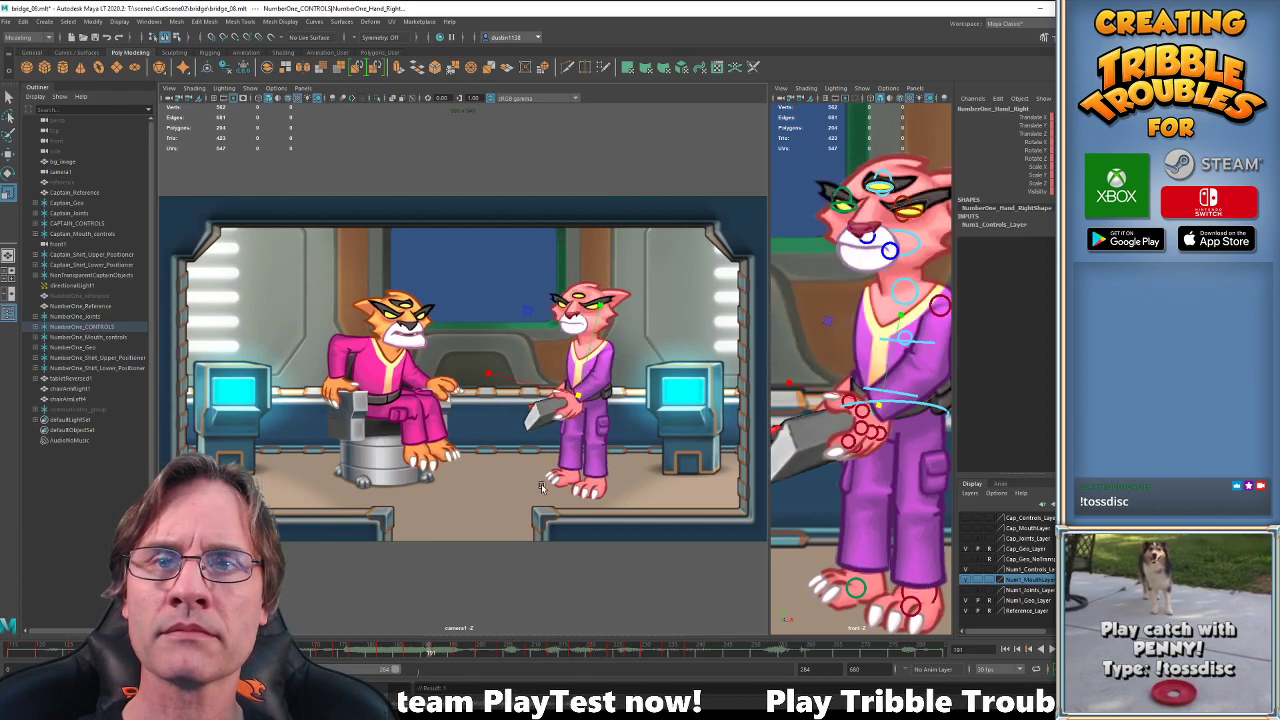
pyautogui.hotkey('alt', 'v')
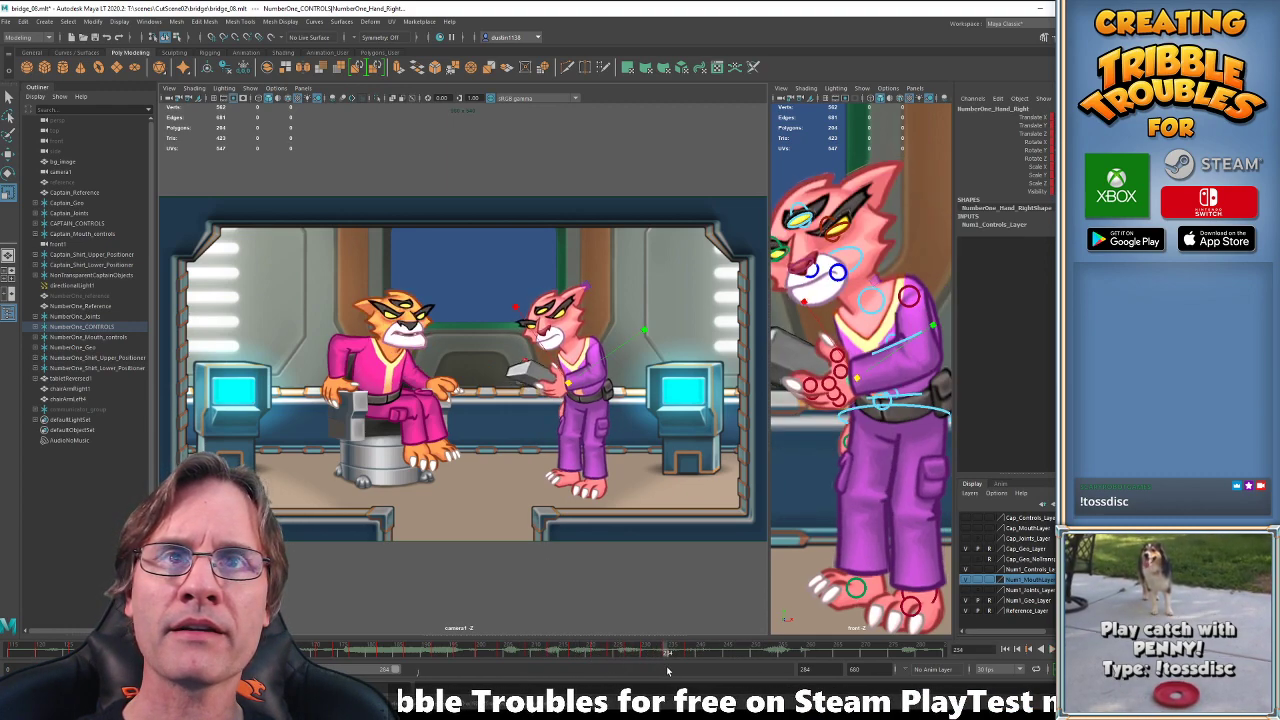
# Rotate the standing character's upper spine control slightly at frame 227.
pyautogui.click(882, 350)
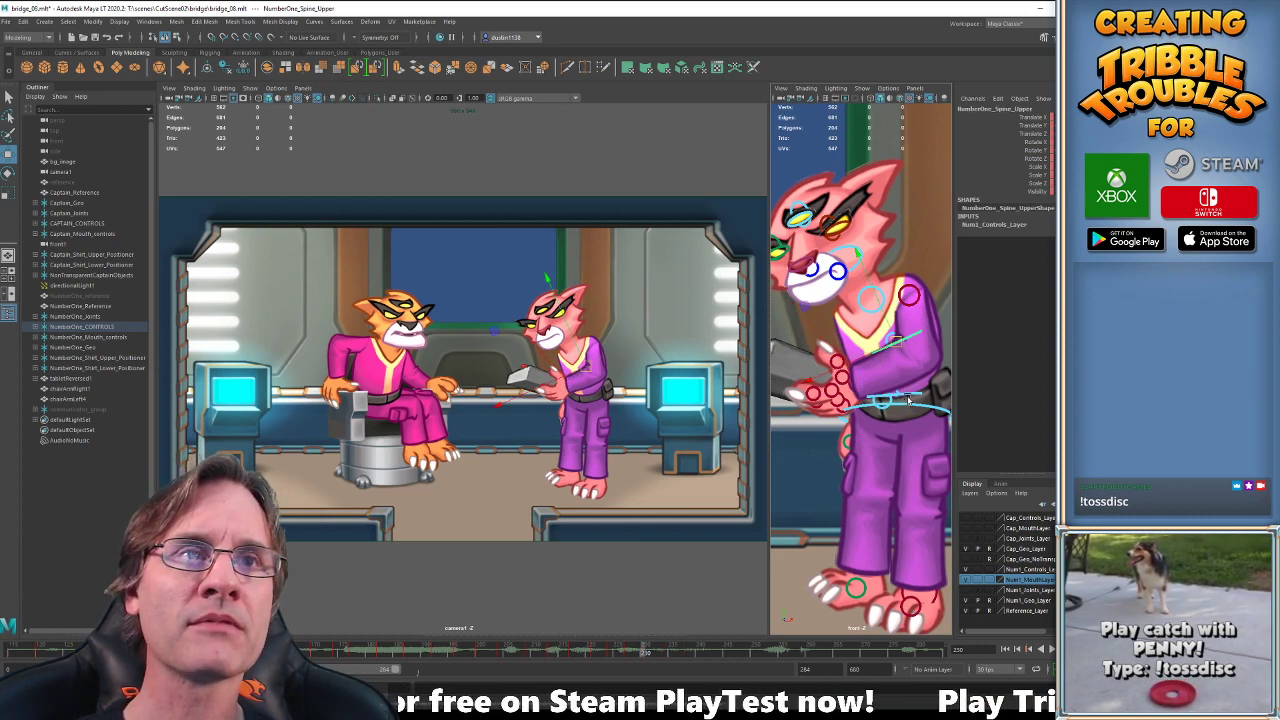
pyautogui.click(852, 392)
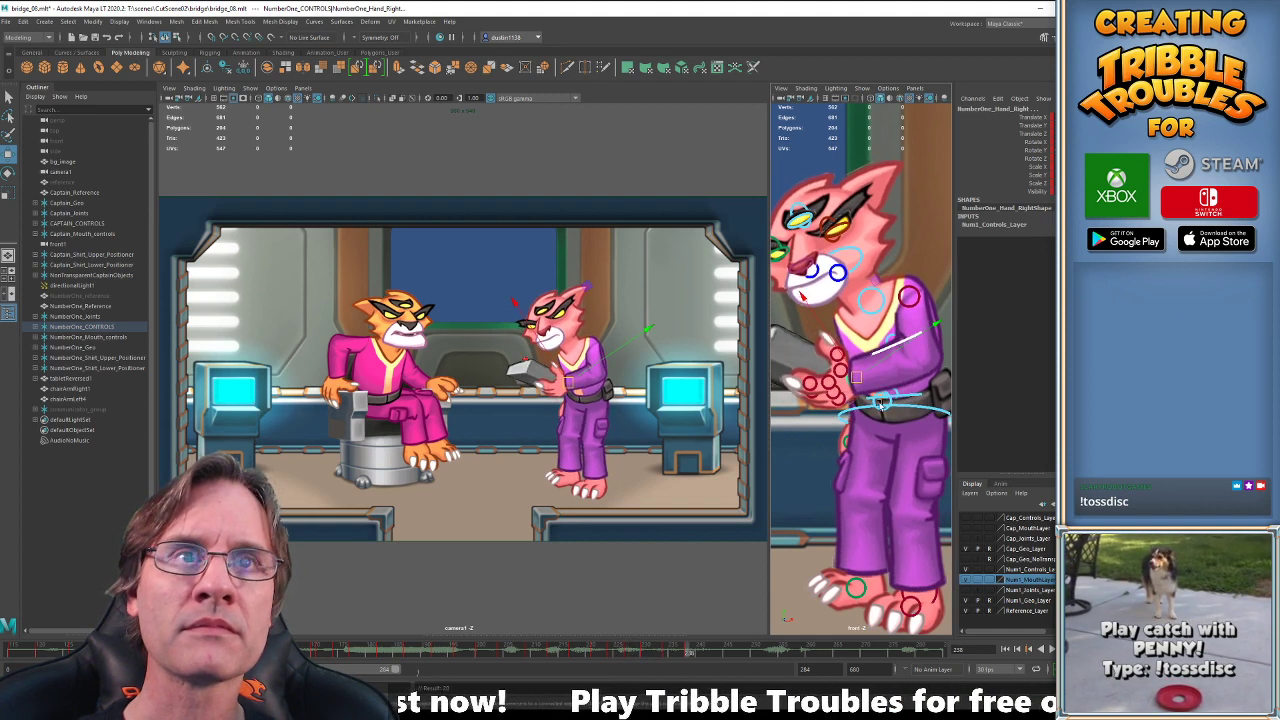
pyautogui.click(903, 370)
pyautogui.click(881, 349)
pyautogui.press('e')
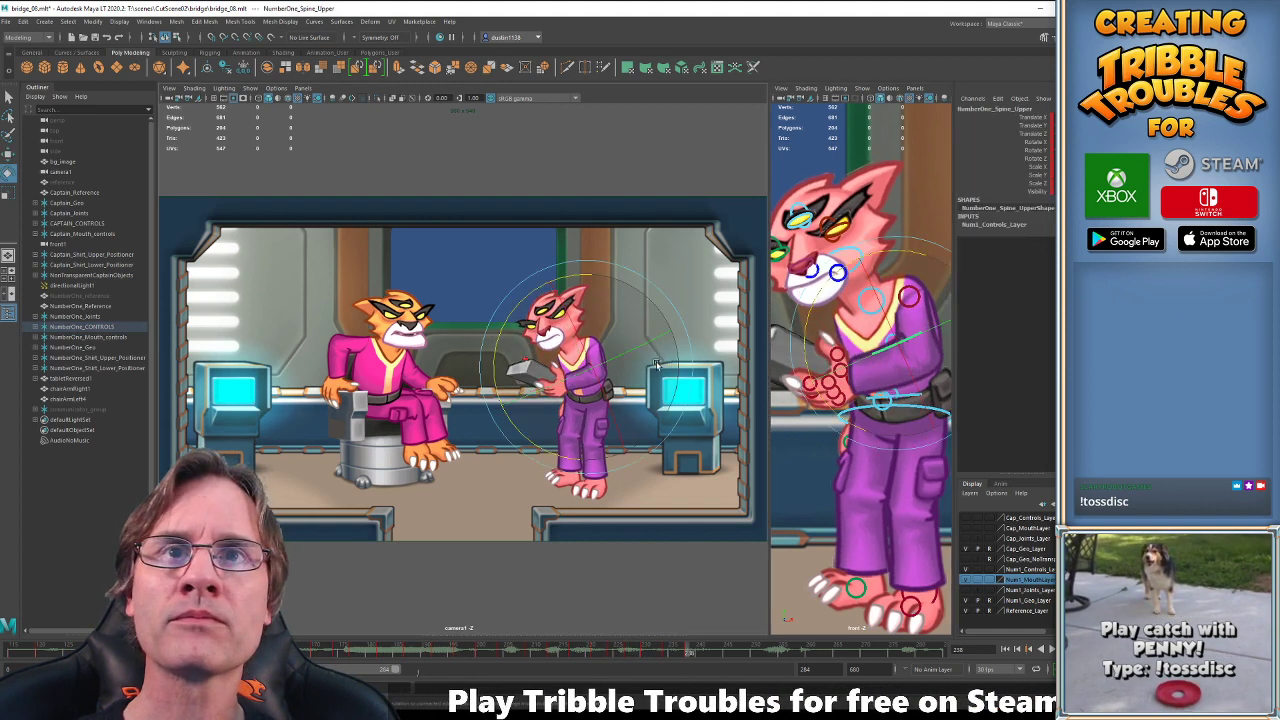
pyautogui.press(',')
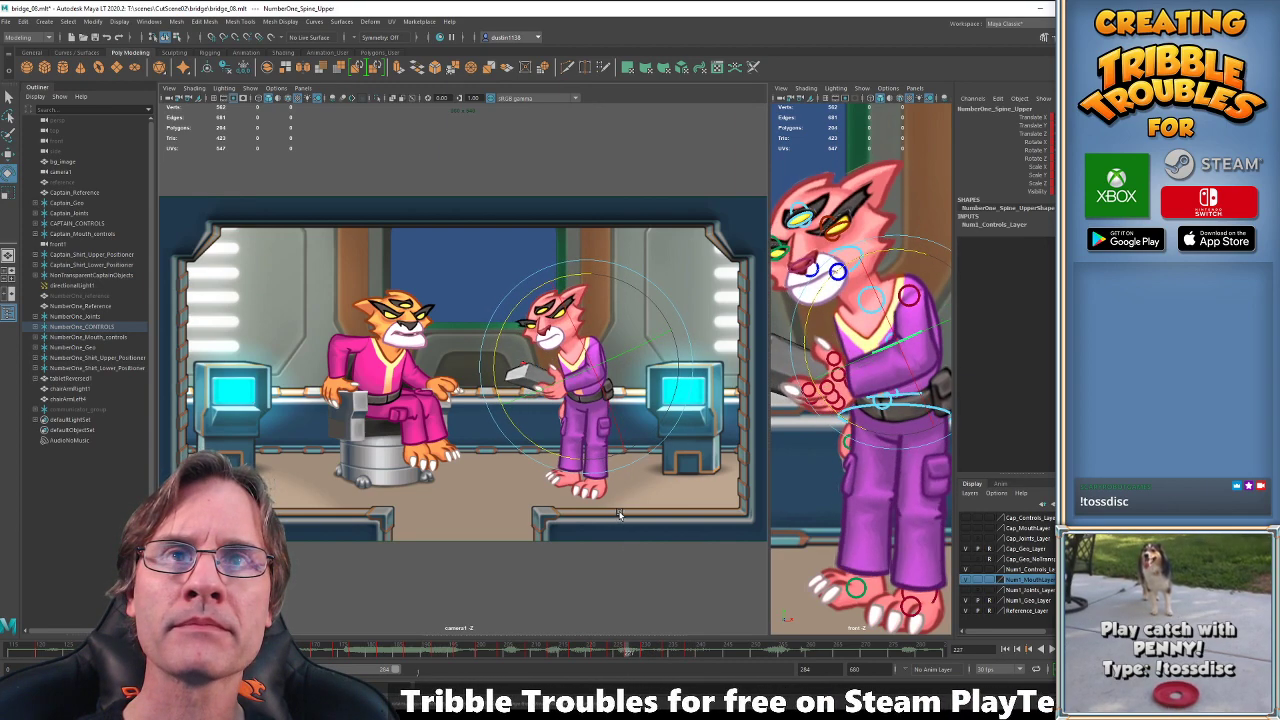
pyautogui.moveTo(494, 349); pyautogui.dragTo(495, 342)
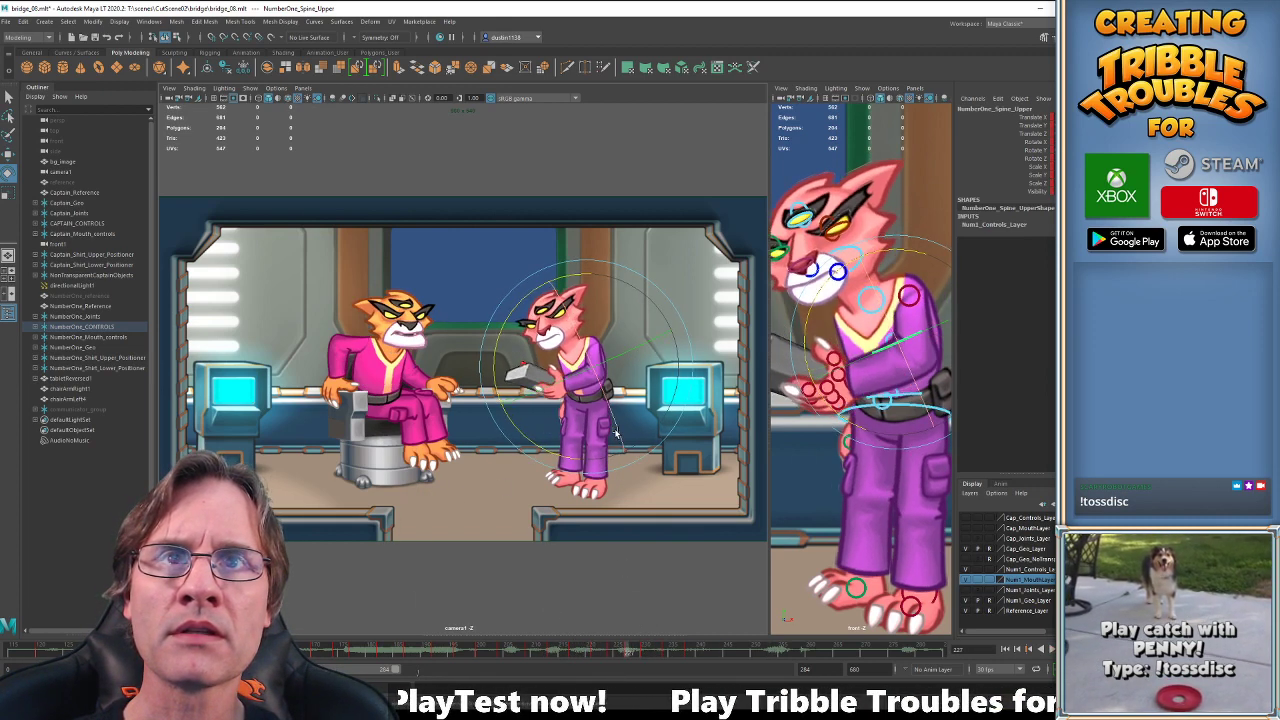
# Temporarily hide the Num1_Geo layer to inspect and select the standing character's left and right hip controls.
pyautogui.press('w')
pyautogui.click(855, 388)
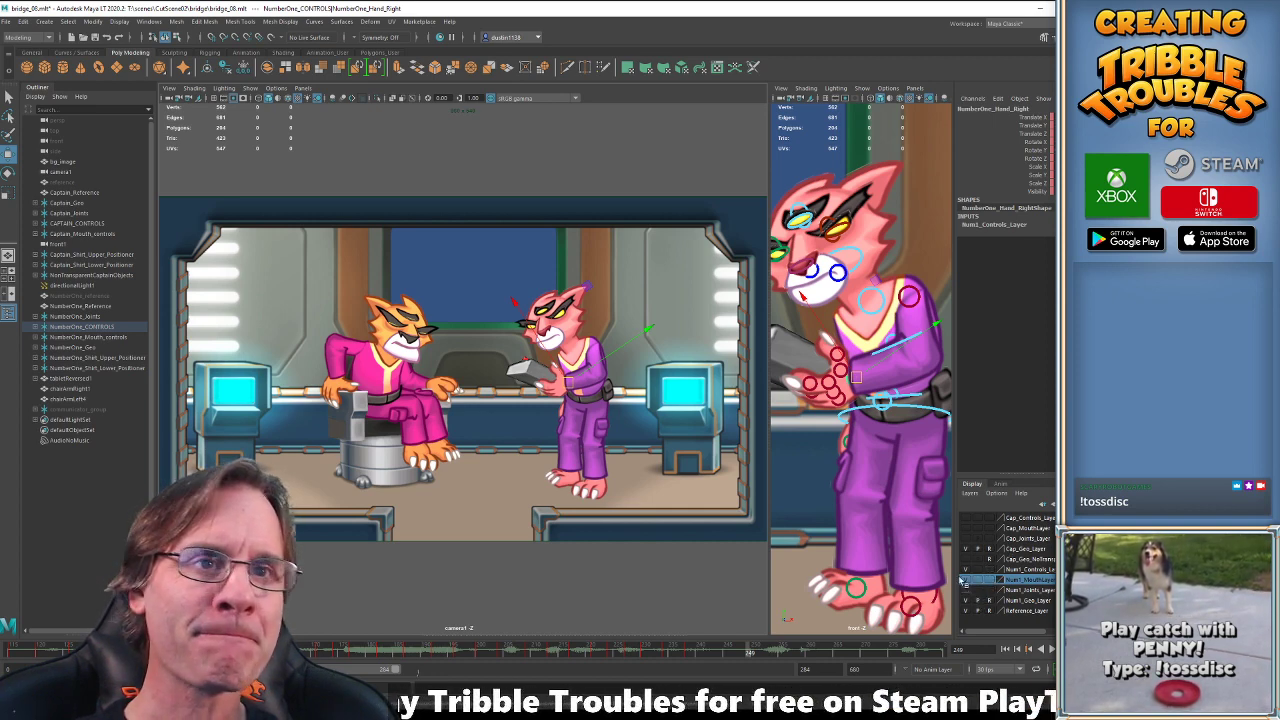
pyautogui.click(966, 601)
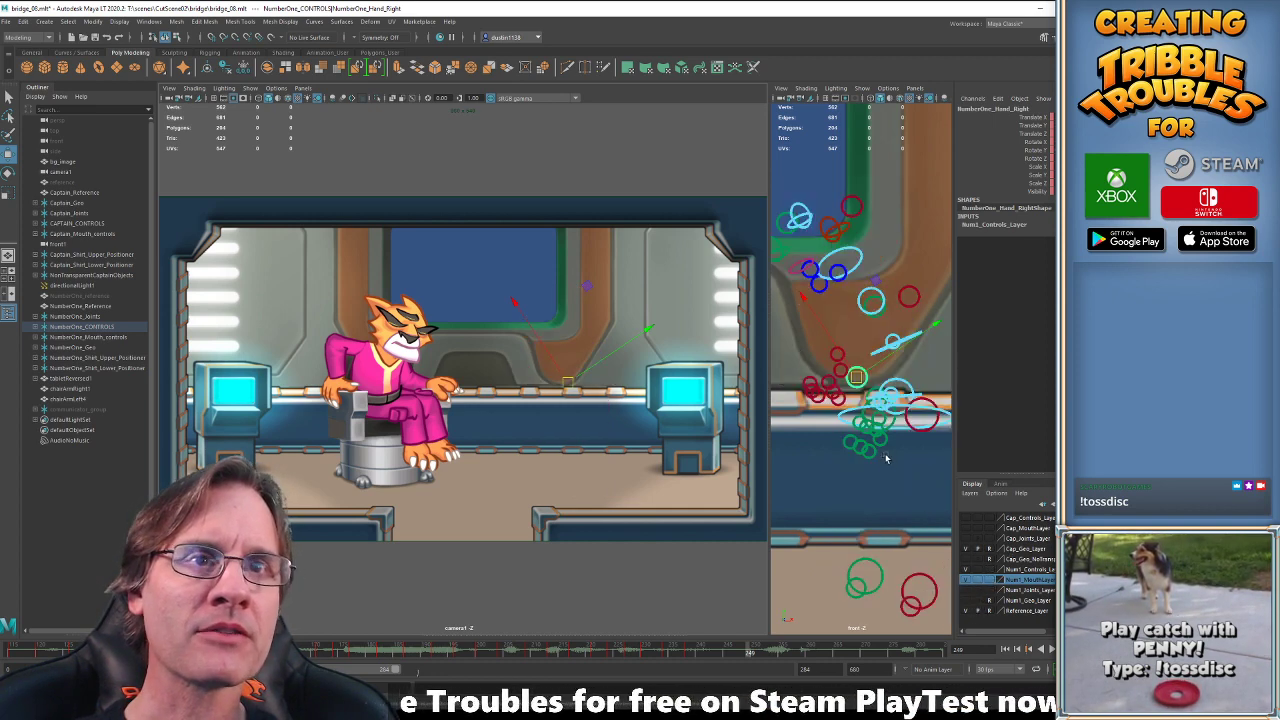
pyautogui.click(912, 425)
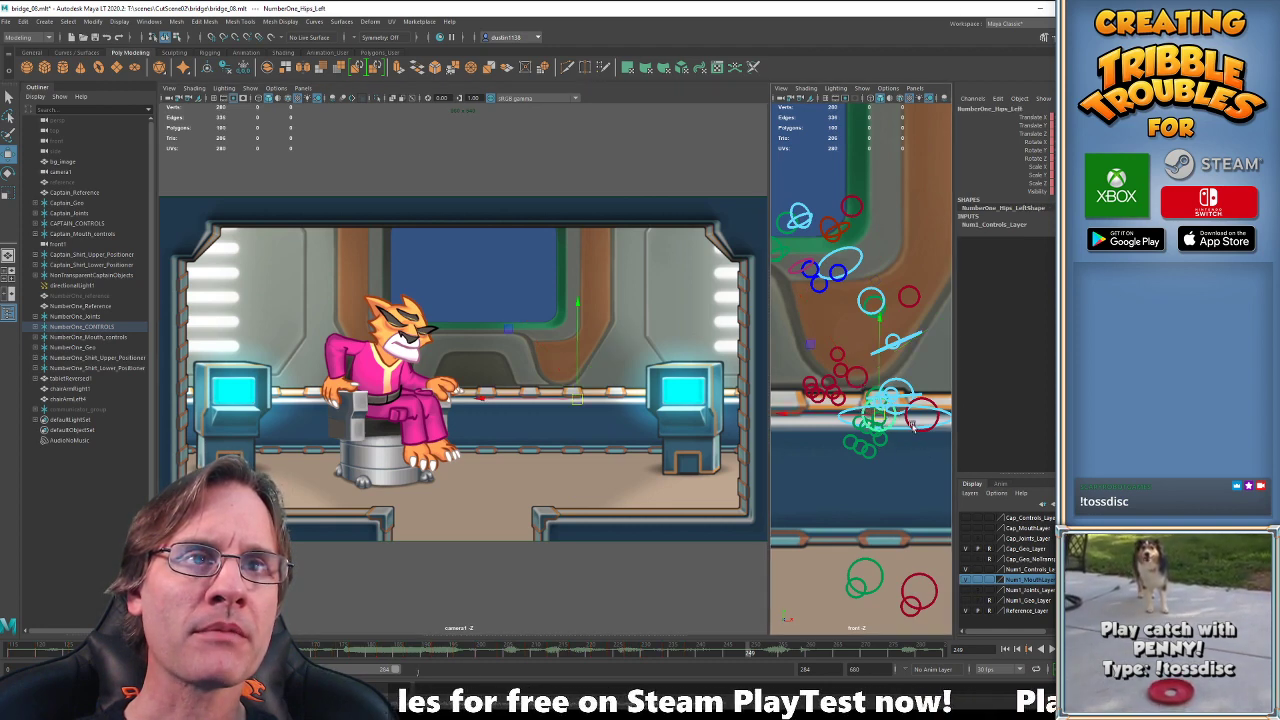
pyautogui.click(907, 424)
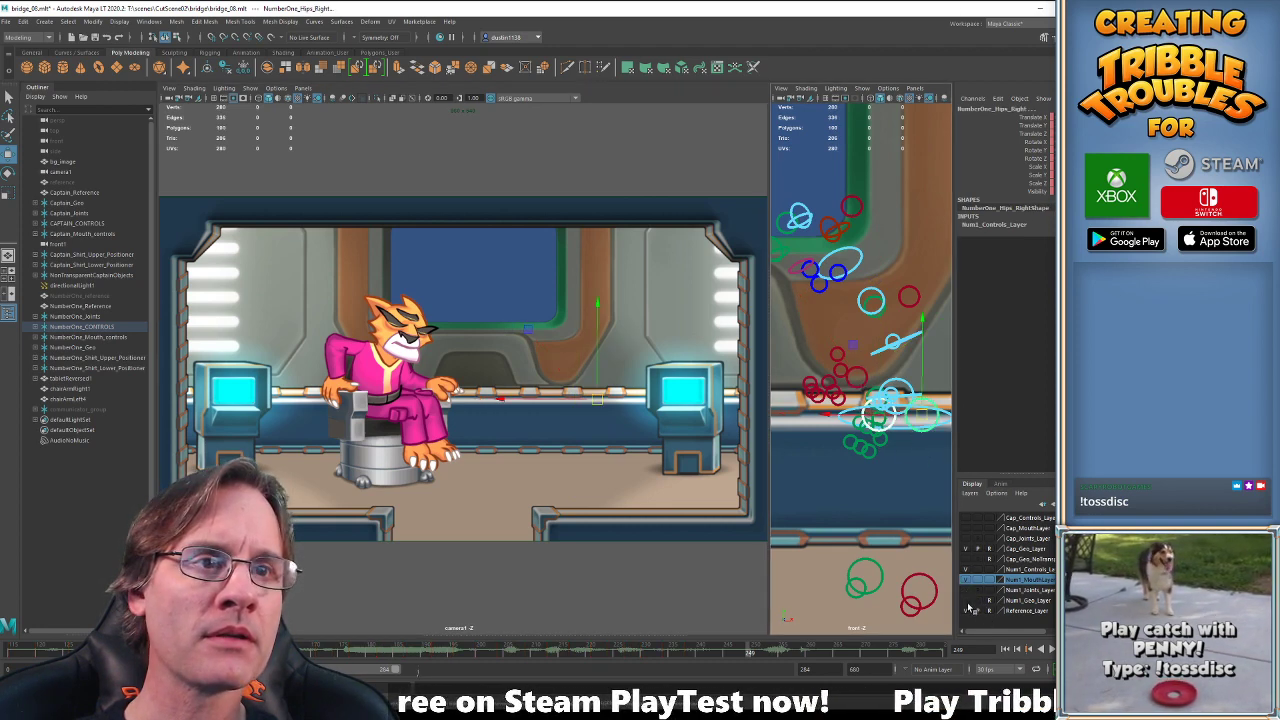
pyautogui.click(966, 601)
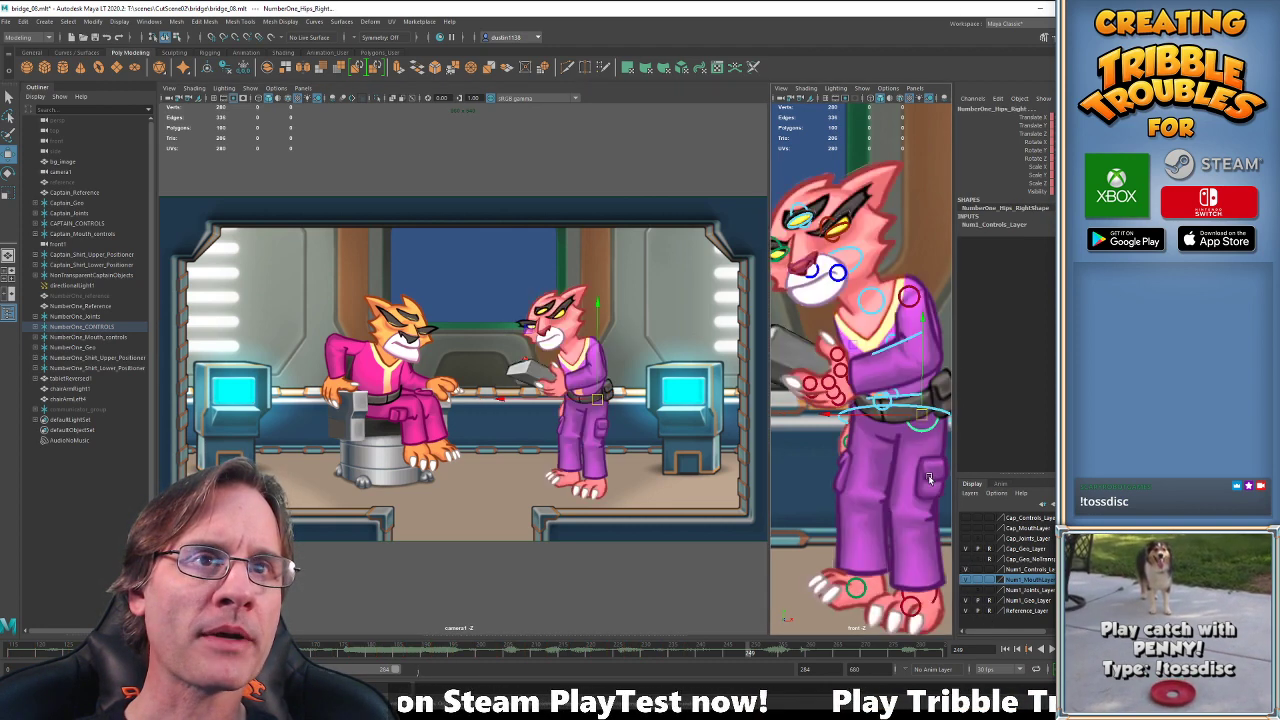
# Select the standing character's COG control and review its keyed poses between frames 236 and 170.
pyautogui.click(850, 409)
pyautogui.press(',')
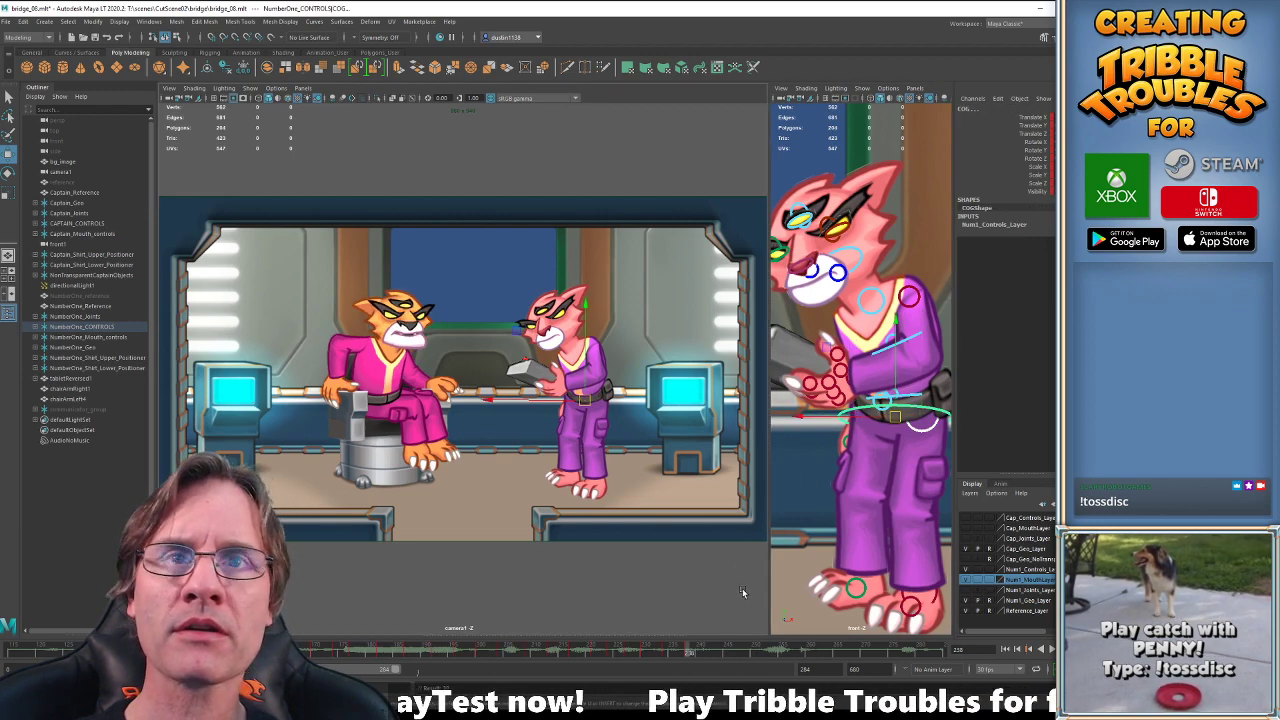
pyautogui.press(',')
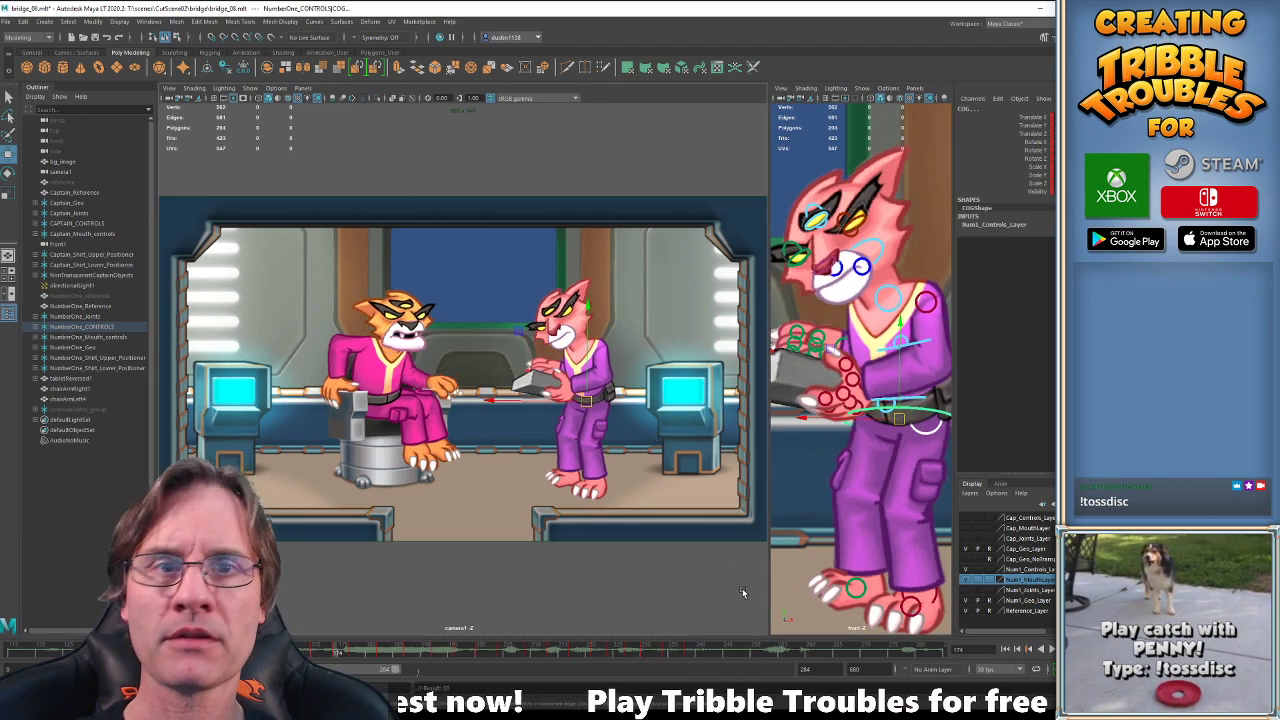
pyautogui.click(485, 653)
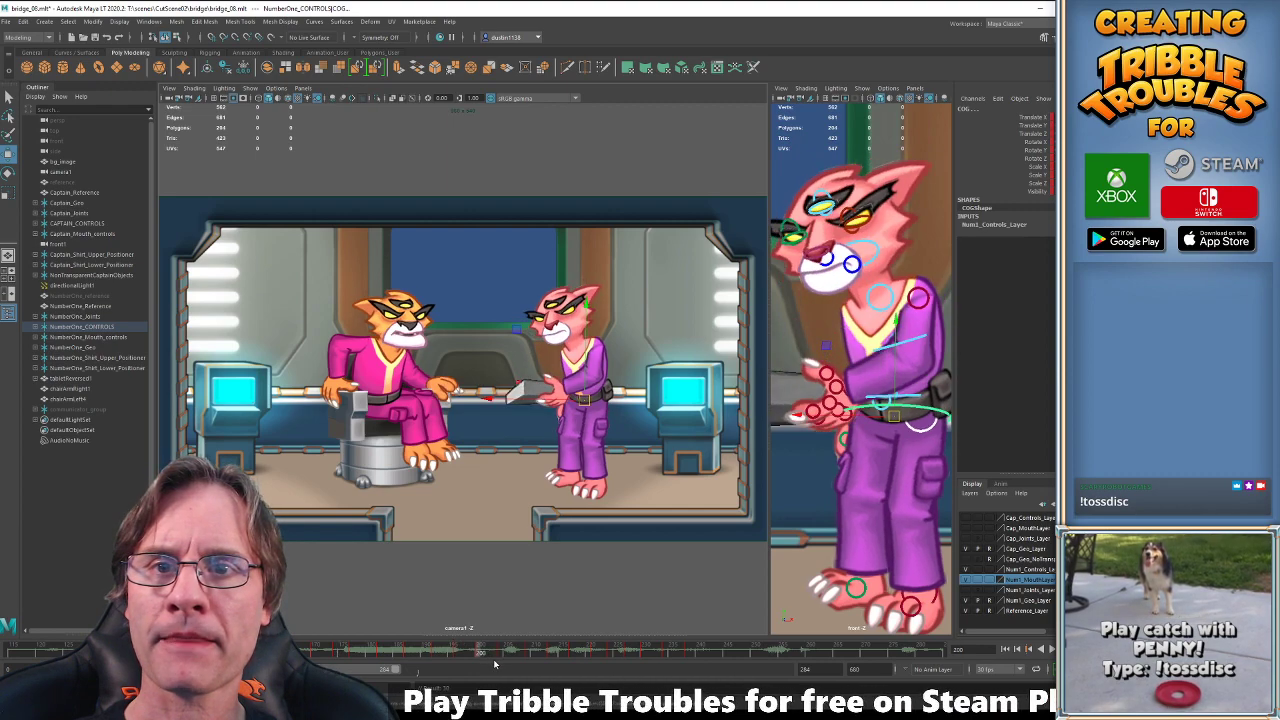
pyautogui.click(338, 650)
pyautogui.moveTo(330, 650); pyautogui.dragTo(689, 650)
pyautogui.press(',')
pyautogui.press(',')
pyautogui.press(',')
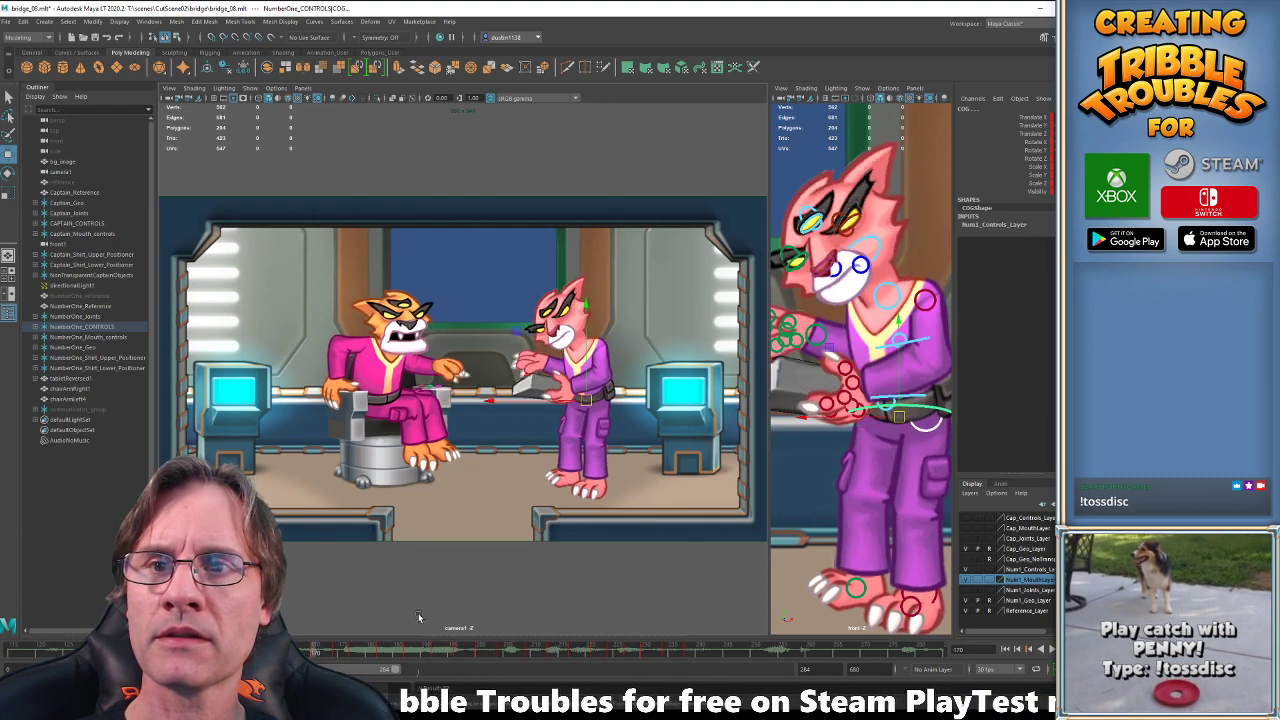
# Play the animation from about frame 182 and scrub back to about frame 177 to check the body's turn.
pyautogui.moveTo(394, 647); pyautogui.dragTo(382, 646)
pyautogui.hotkey('alt', 'v')
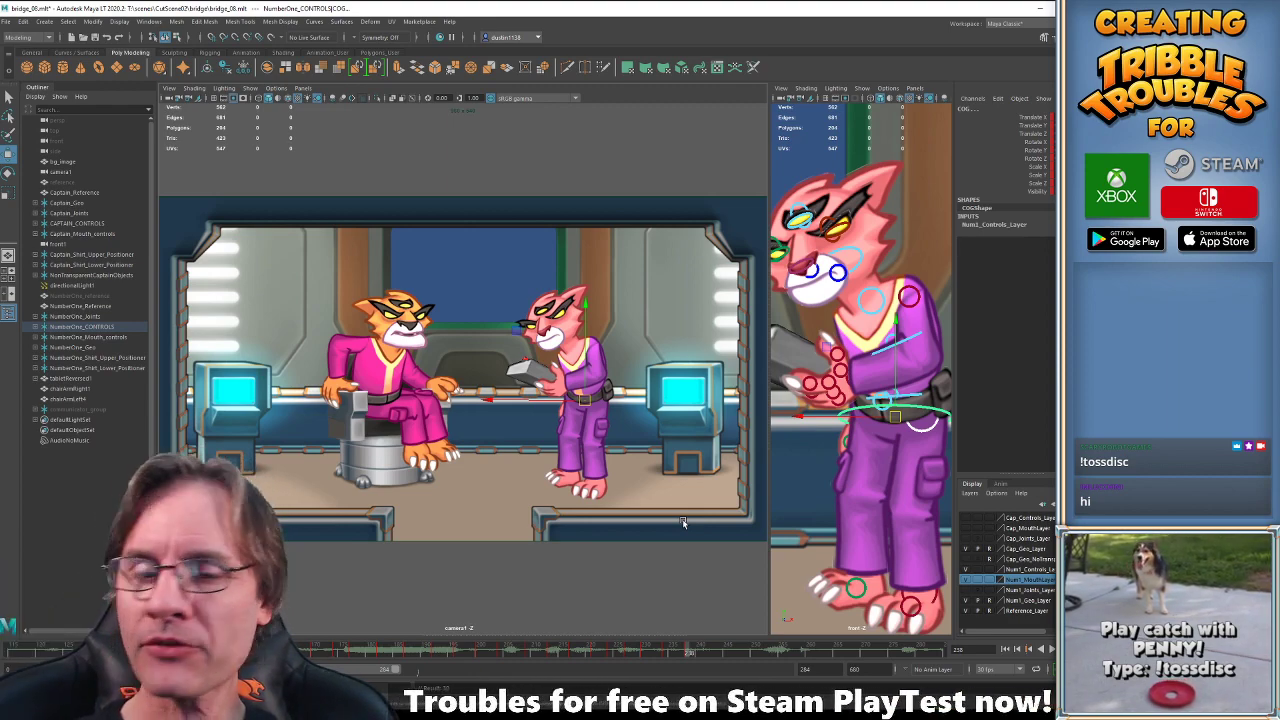
pyautogui.moveTo(383, 650); pyautogui.dragTo(352, 650)
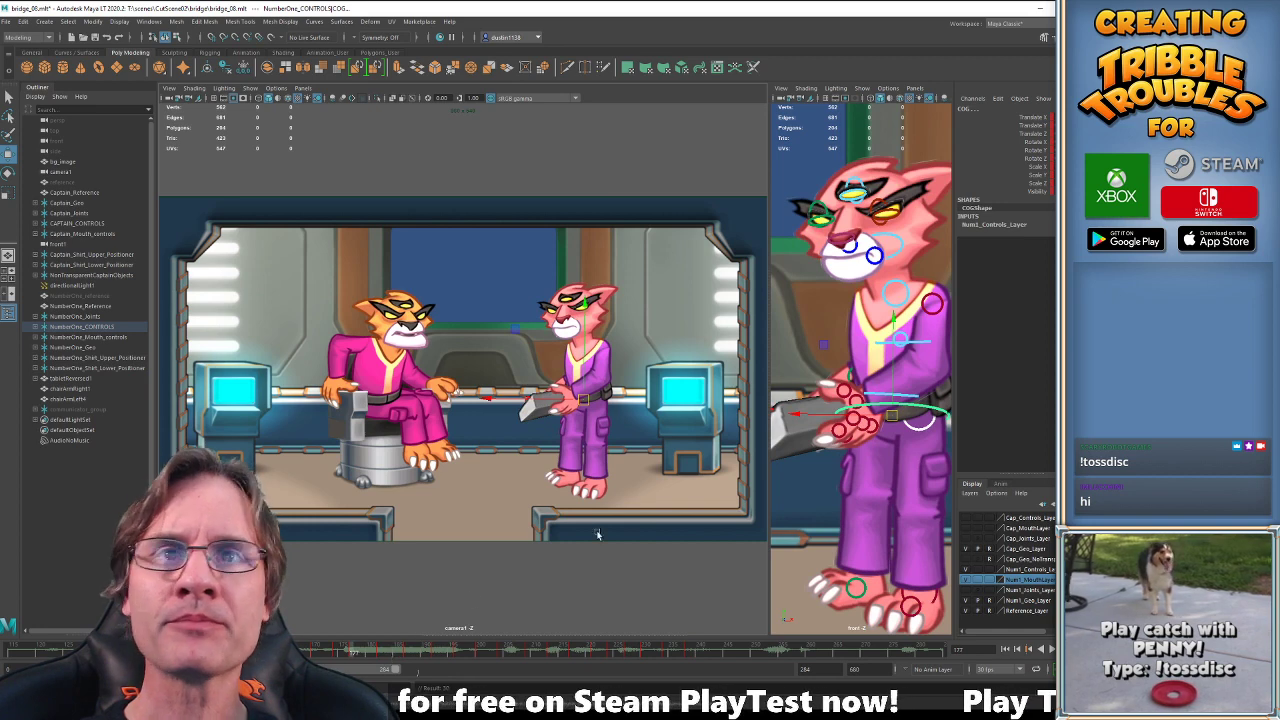
# Select the right hip control and compare its keyed poses between frames 174 and 182.
pyautogui.click(920, 411)
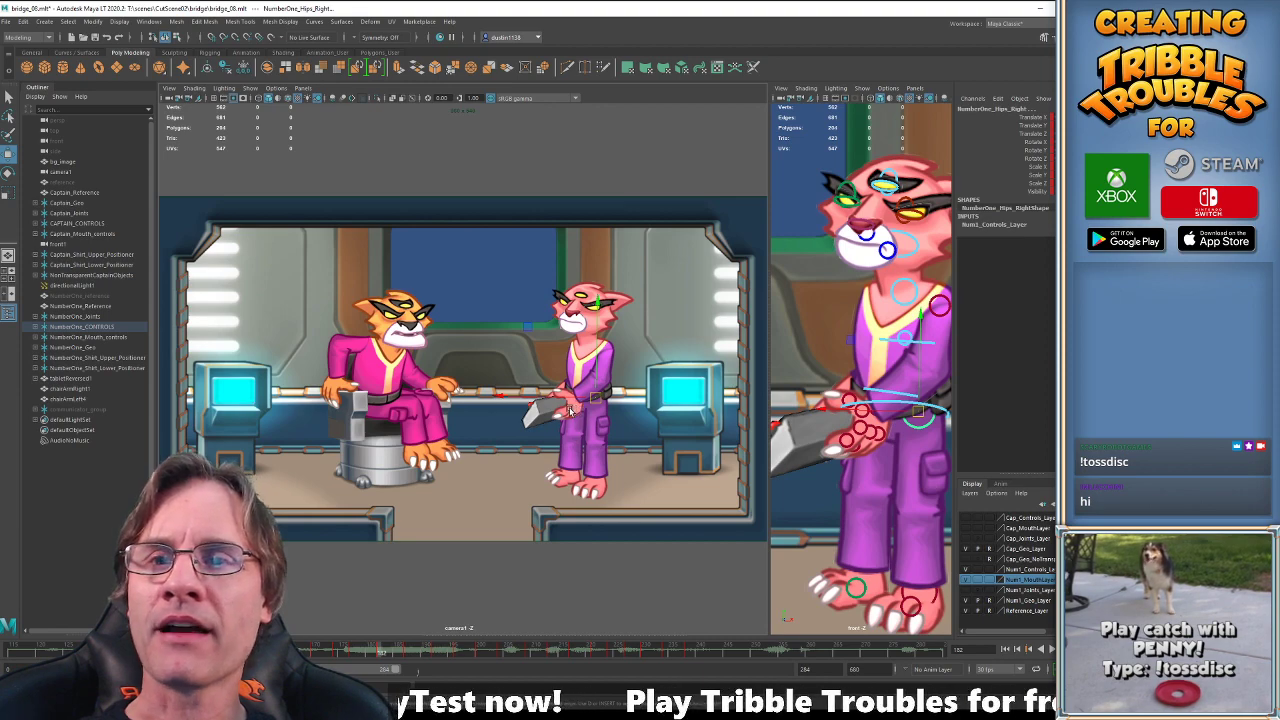
pyautogui.press(',')
pyautogui.press('.')
pyautogui.press(',')
pyautogui.press(',')
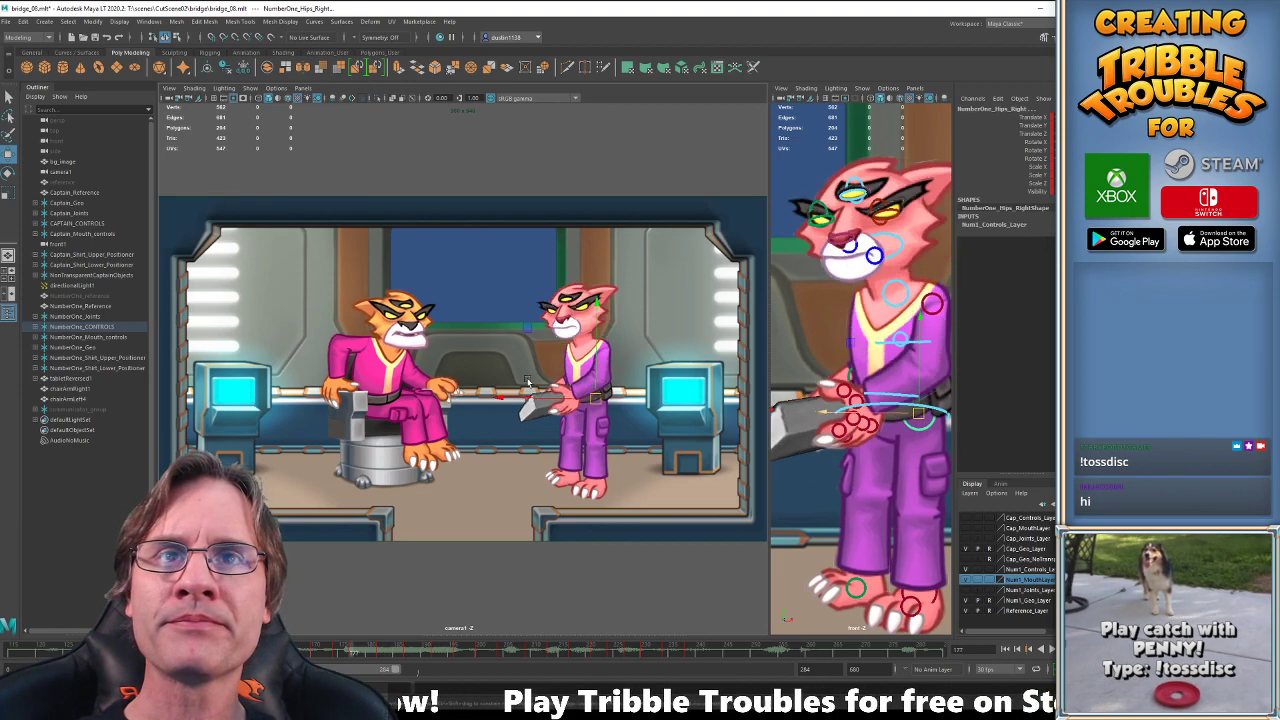
pyautogui.press('.')
pyautogui.press('.')
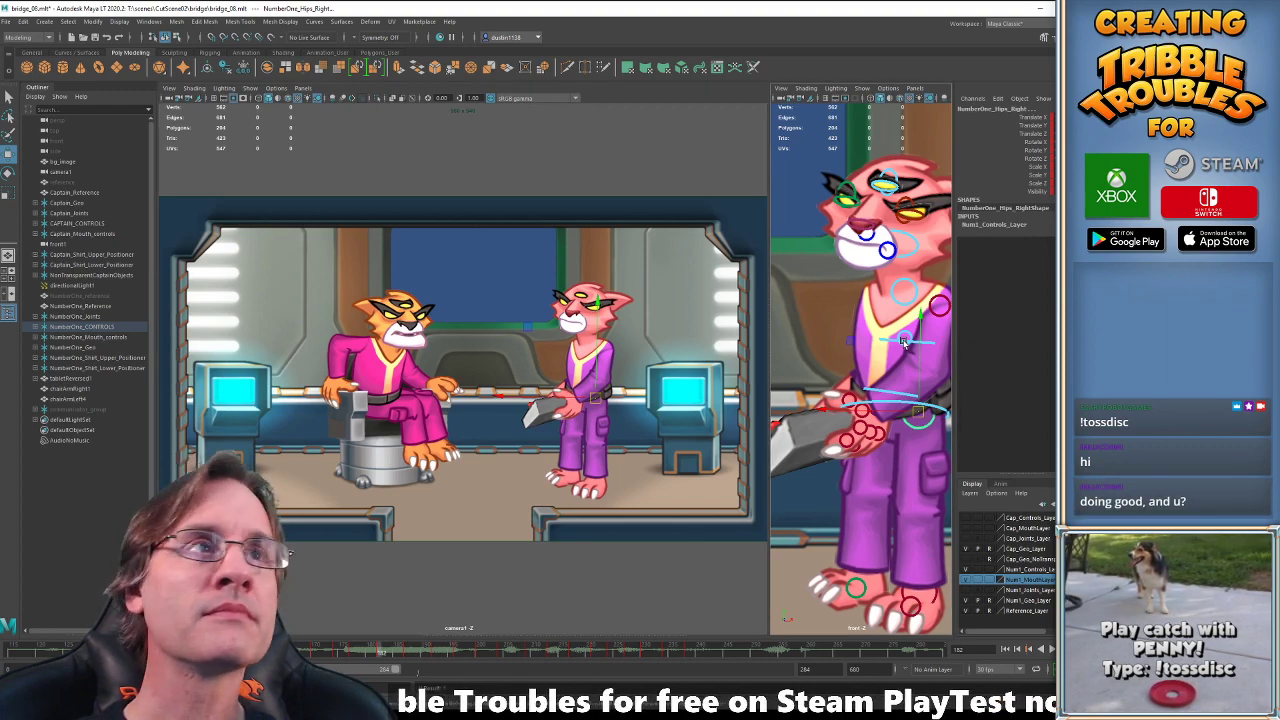
pyautogui.press(',')
pyautogui.press(',')
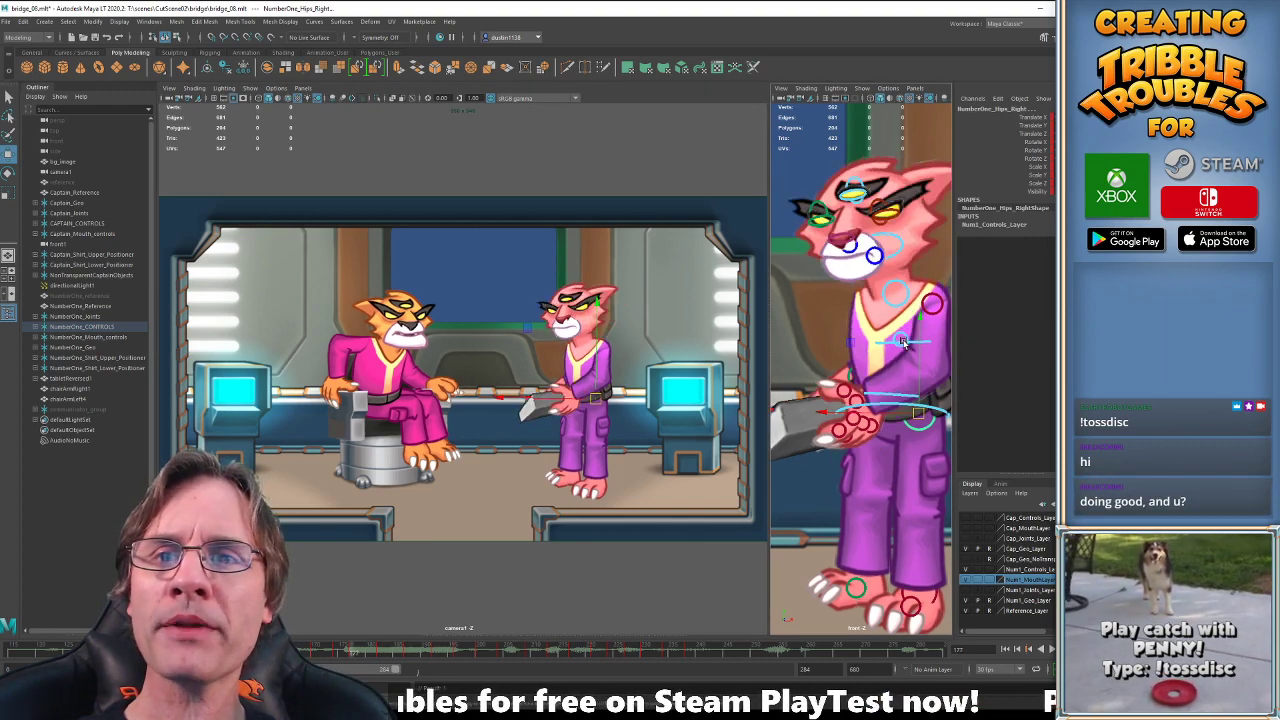
pyautogui.press('.')
pyautogui.press('.')
pyautogui.press('.')
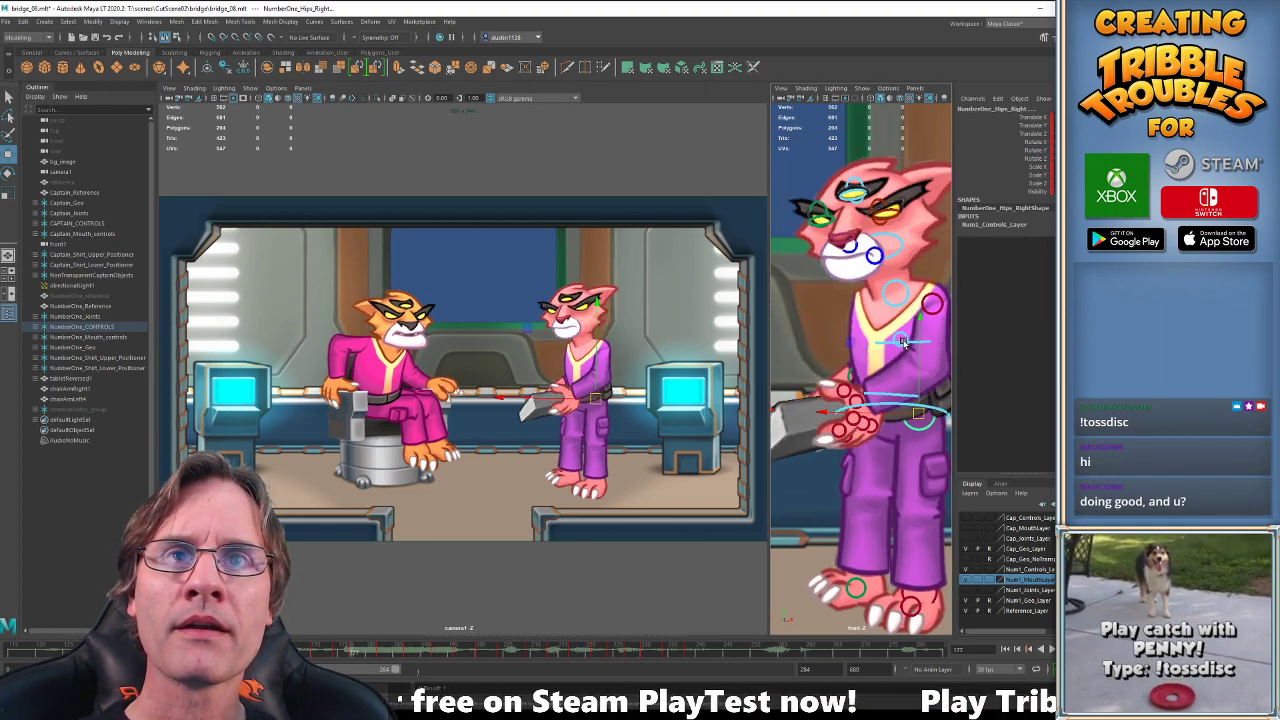
pyautogui.press('.')
pyautogui.press('.')
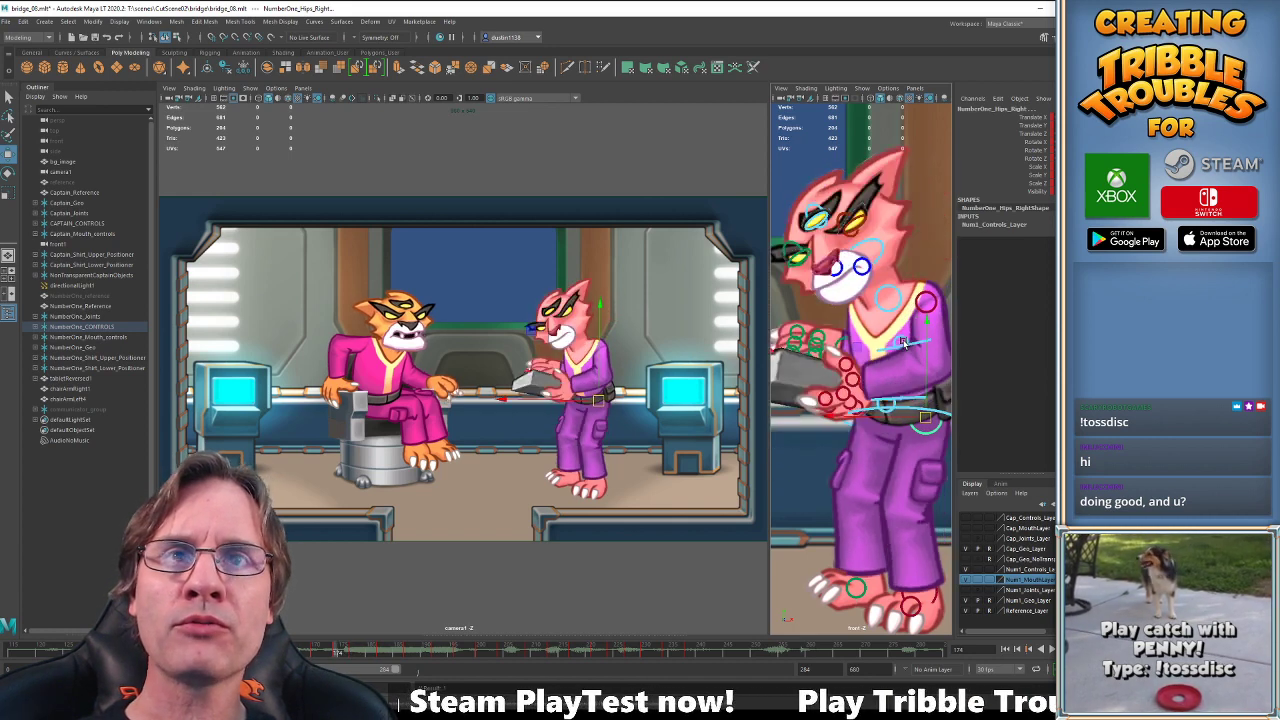
# Step back and forth through the right hip control's keys from frame 182 to 192 to compare the poses.
pyautogui.press('.')
pyautogui.press('.')
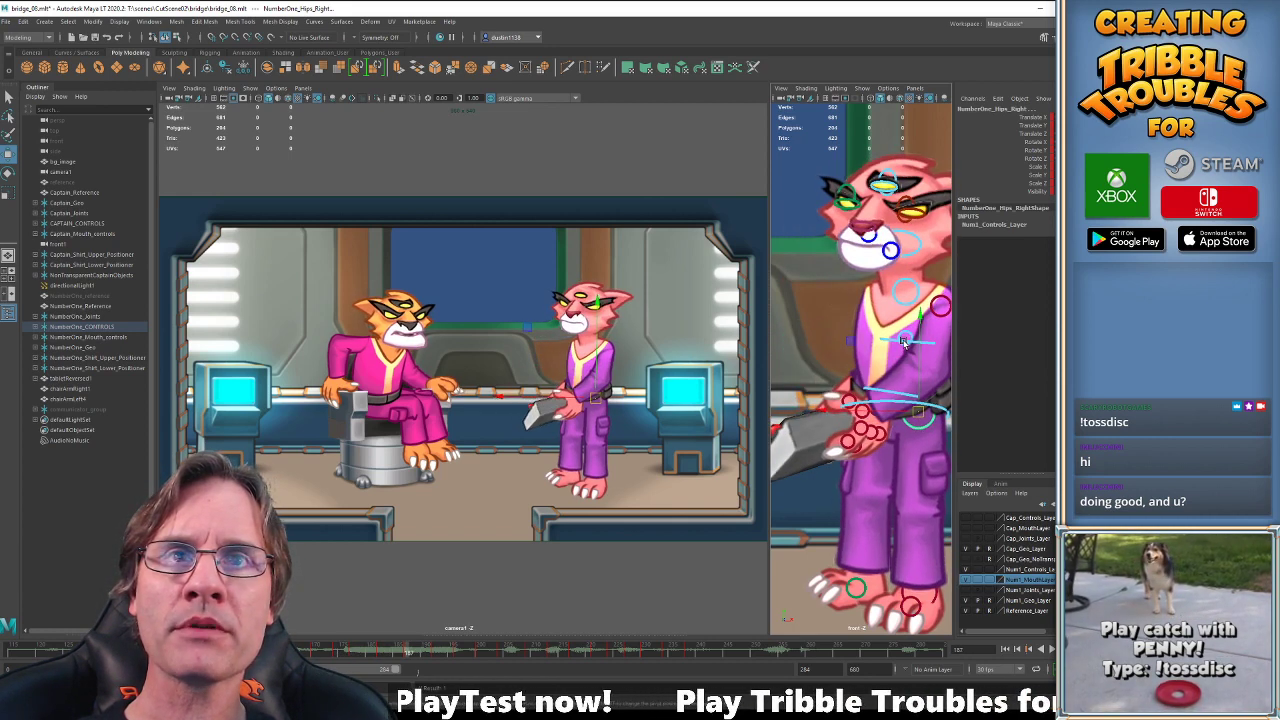
pyautogui.press(',')
pyautogui.press('.')
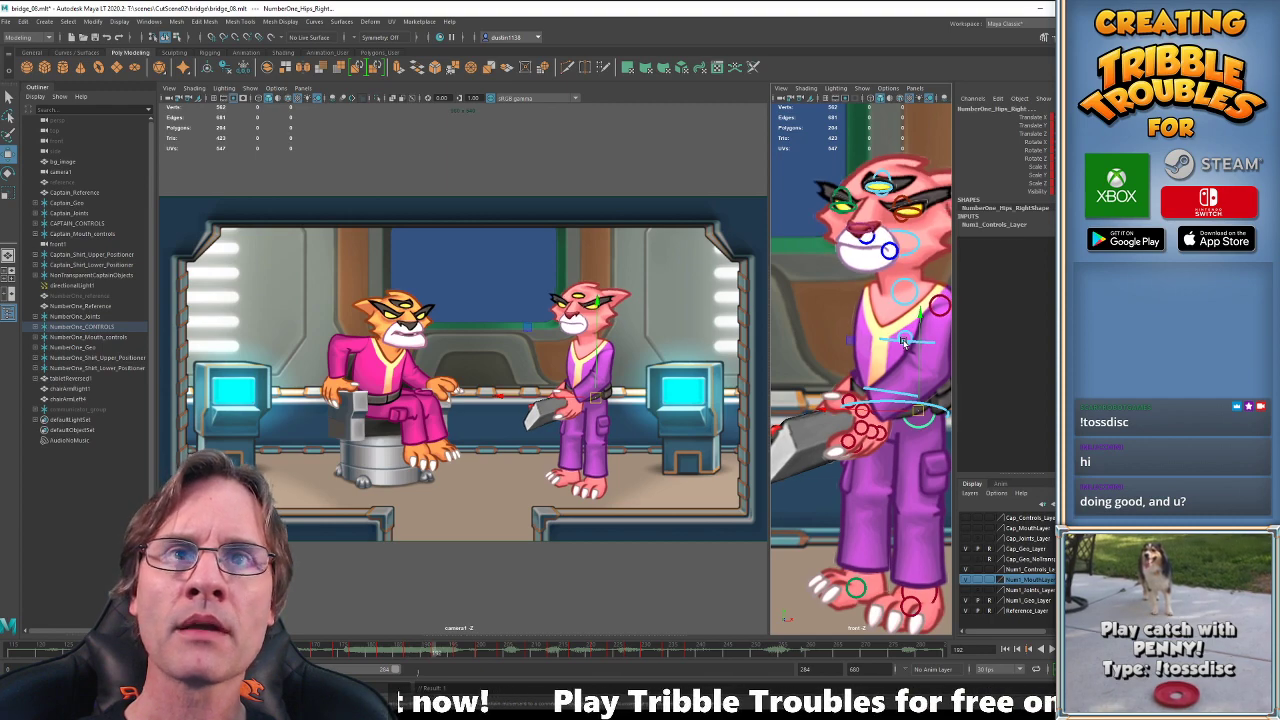
pyautogui.press(',')
pyautogui.press('.')
pyautogui.press('.')
pyautogui.press('.')
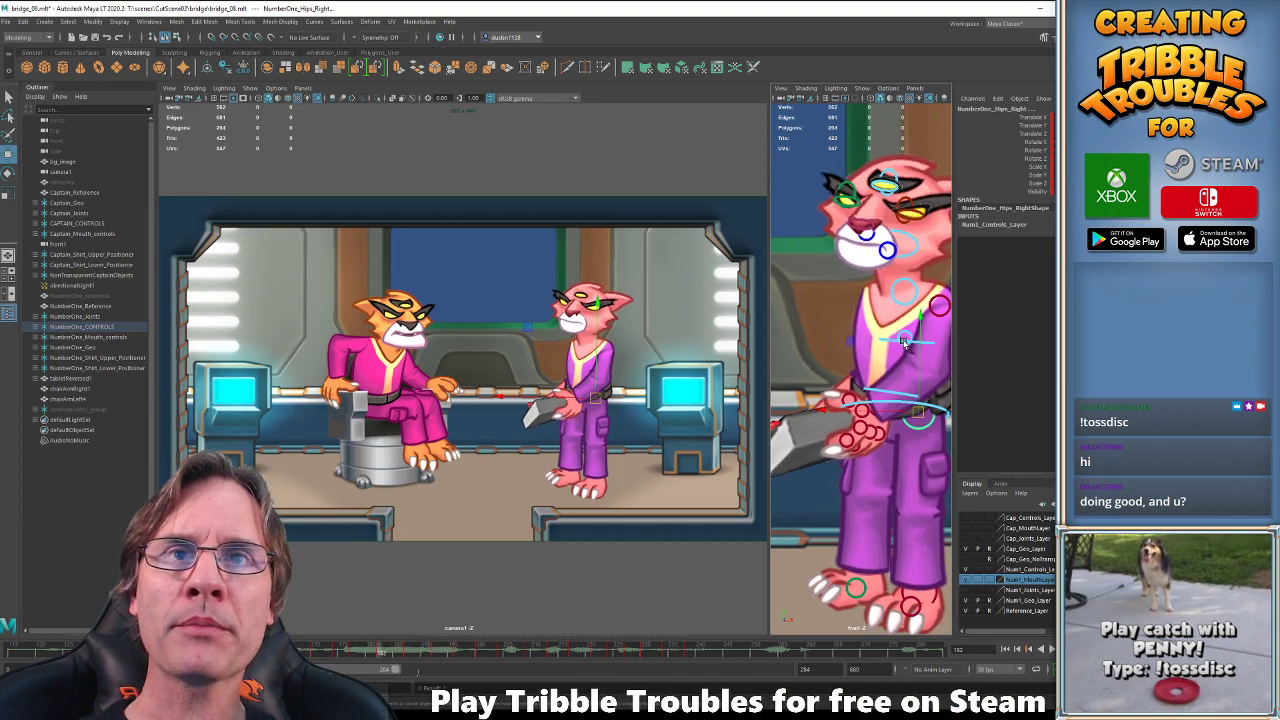
pyautogui.press(',')
pyautogui.press(',')
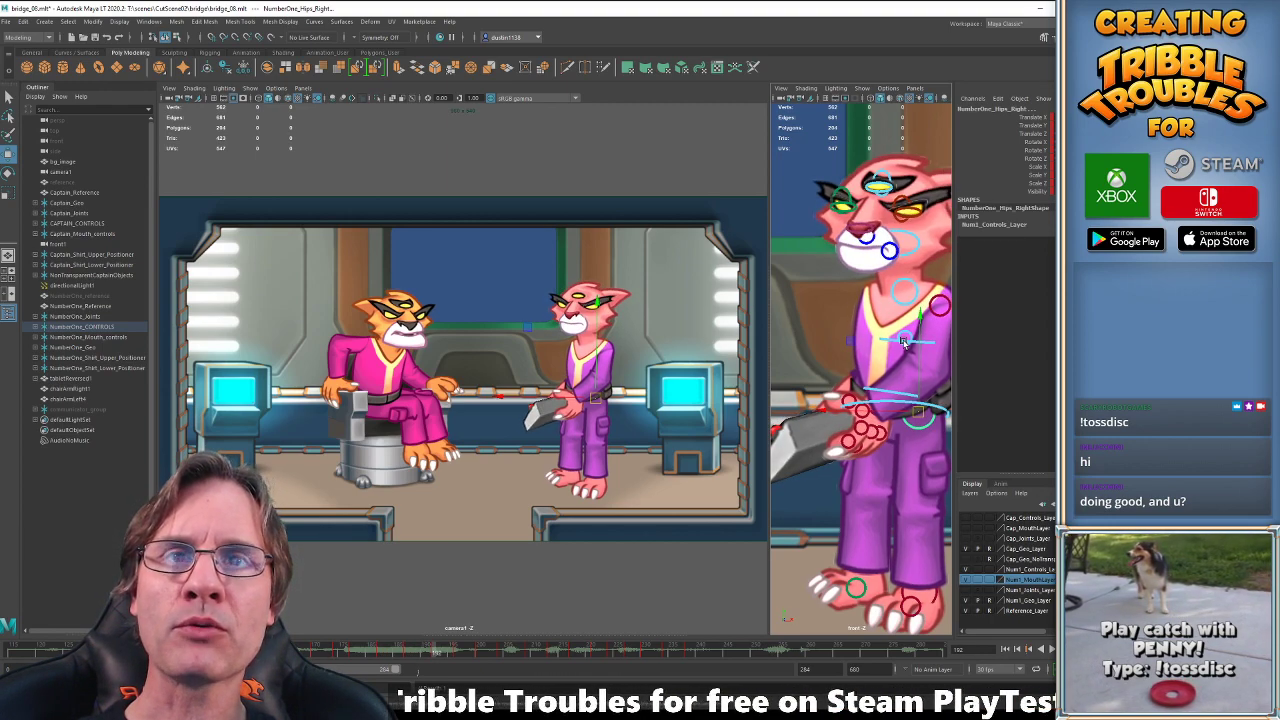
pyautogui.press('.')
pyautogui.press(',')
pyautogui.press('.')
pyautogui.press(',')
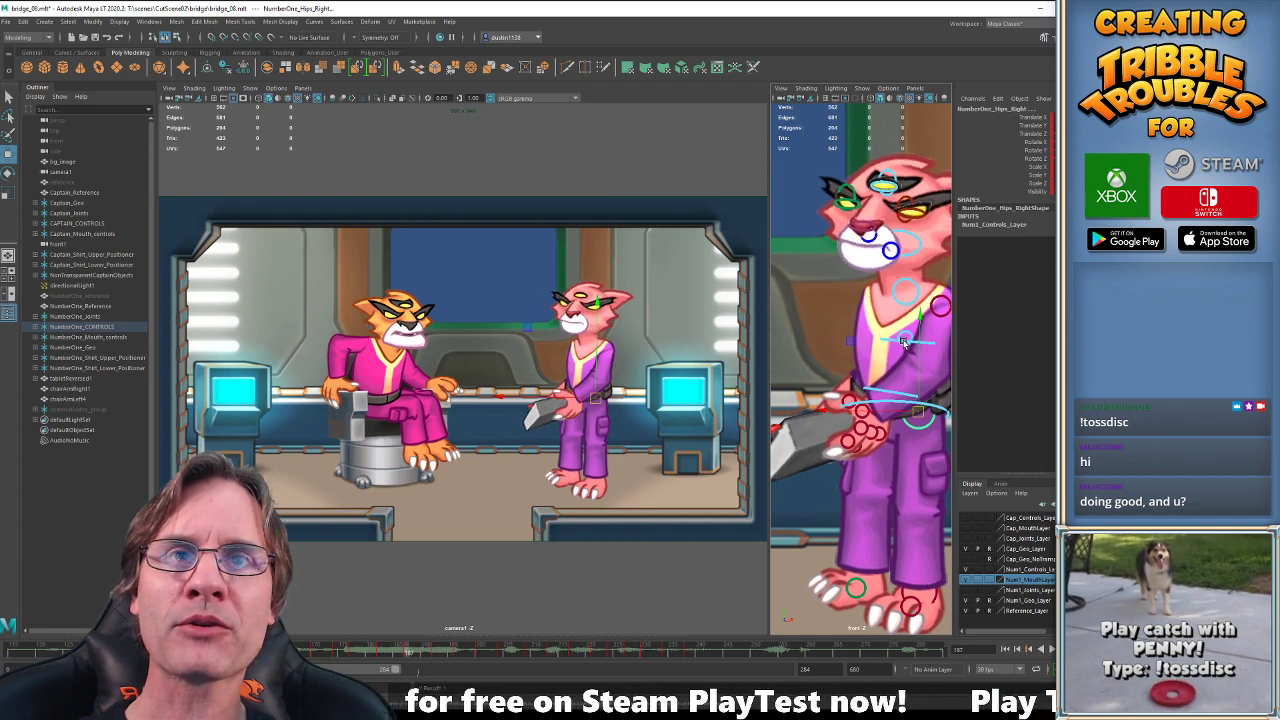
# Step through the right hip control's keys from frame 200 to 230 to examine how the standing pose settles.
pyautogui.press('.')
pyautogui.press('.')
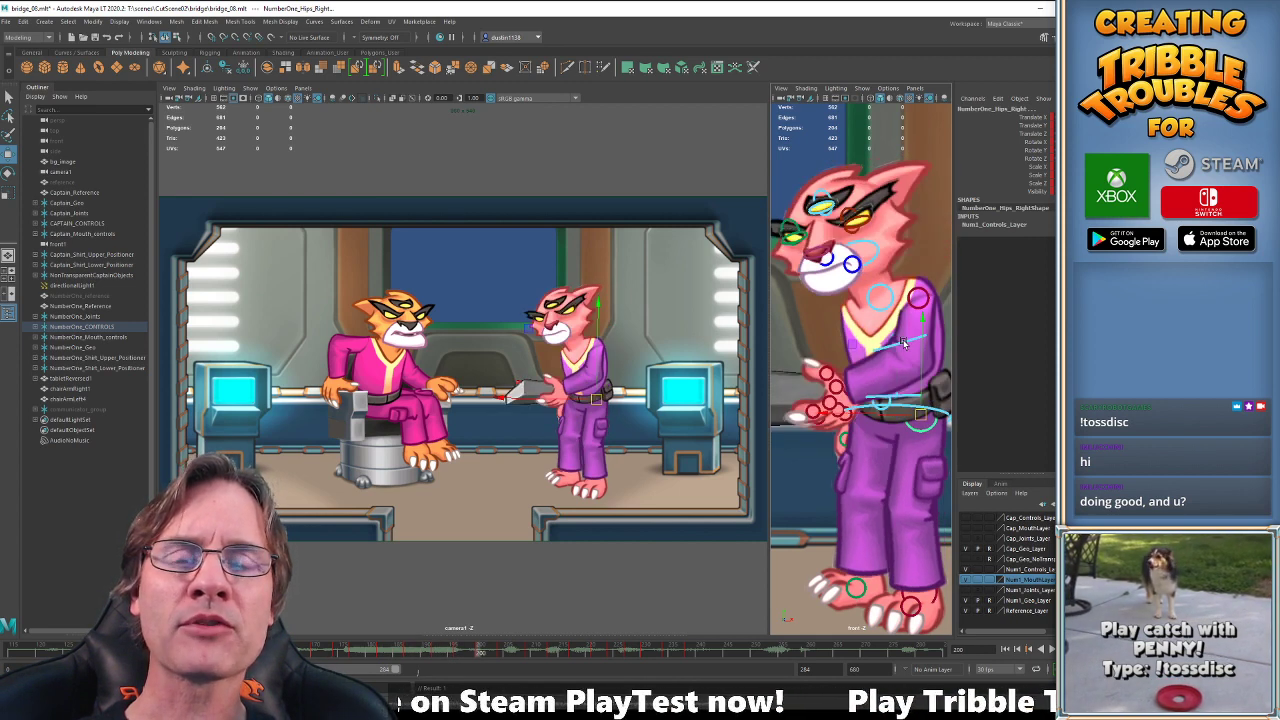
pyautogui.press('.')
pyautogui.press('.')
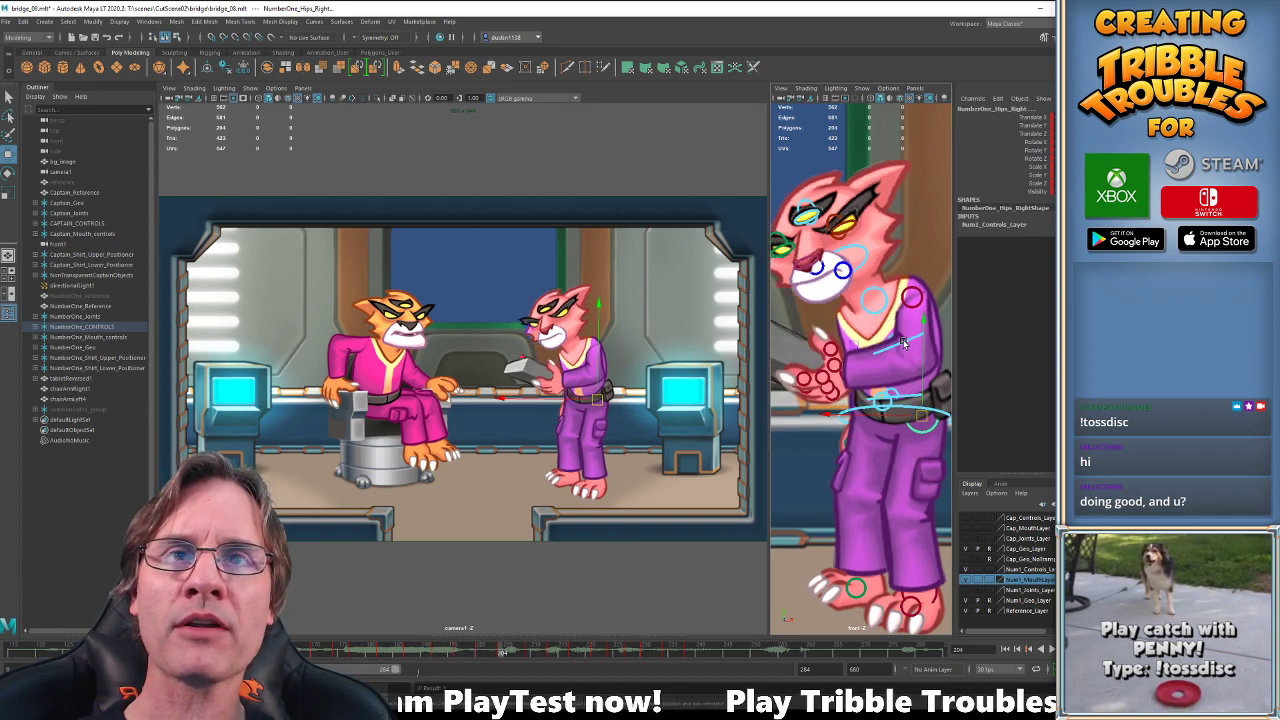
pyautogui.press('.')
pyautogui.press('.')
pyautogui.press('.')
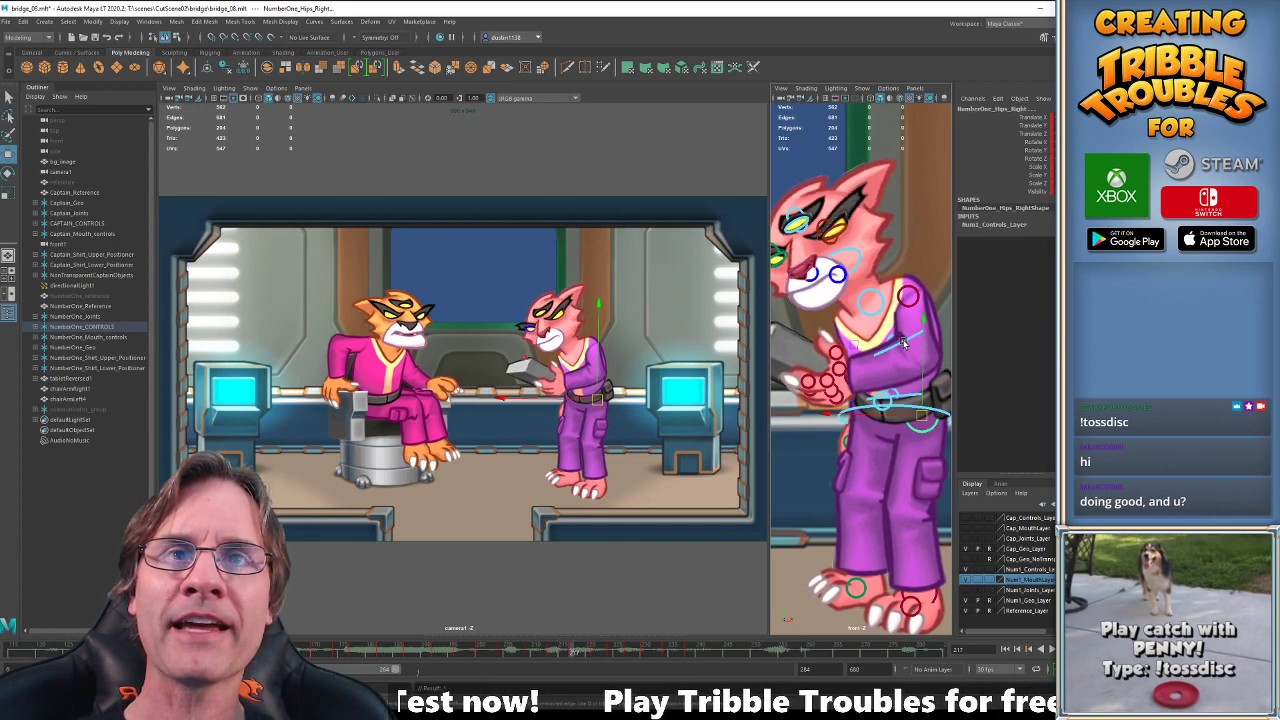
pyautogui.hotkey('alt', '.')
pyautogui.hotkey('alt', '.')
pyautogui.hotkey('alt', '.')
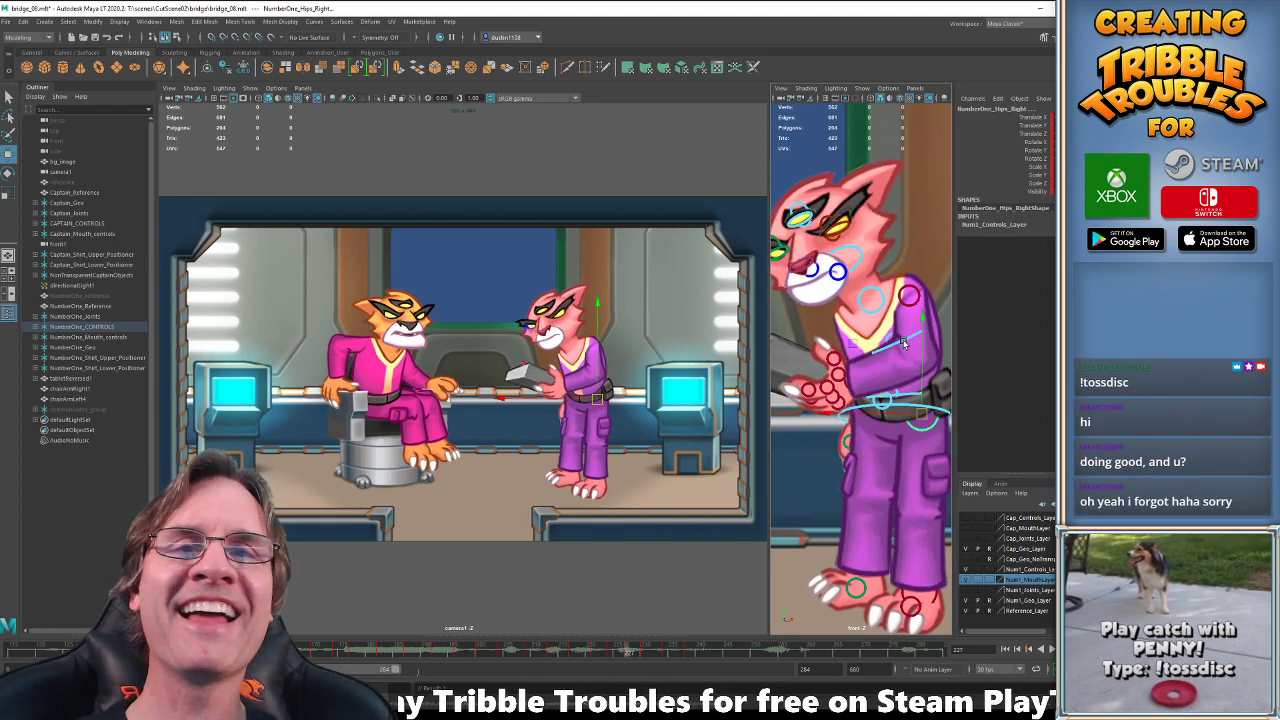
pyautogui.hotkey('alt', ',')
pyautogui.hotkey('alt', '.')
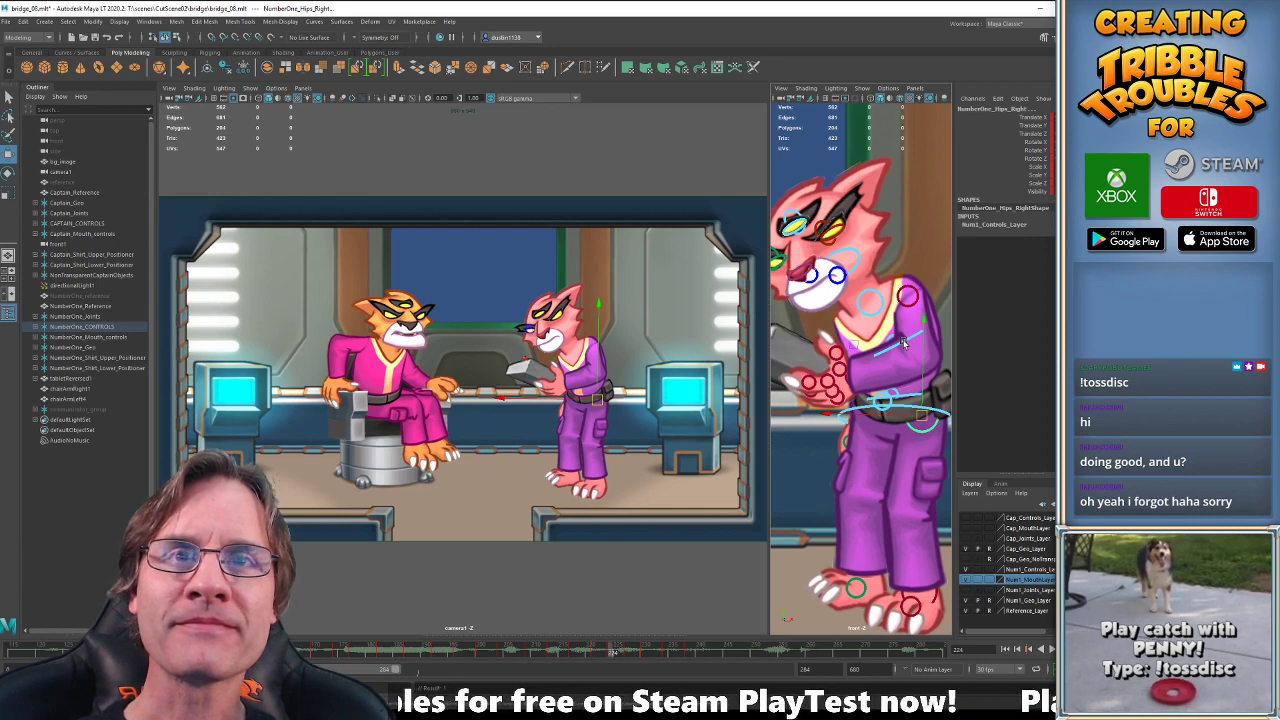
pyautogui.press('.')
pyautogui.press('.')
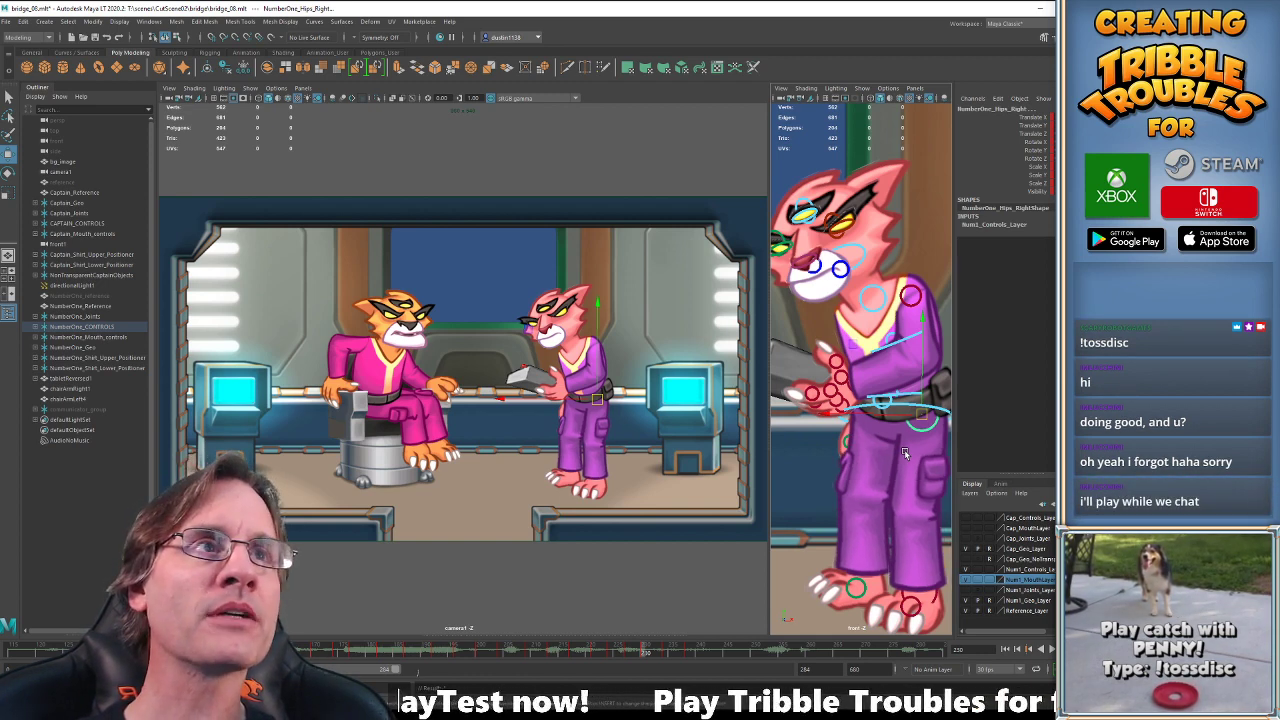
# Compare the right hip control's keyed poses between frames 224 and 230, reselecting the control at frame 224.
pyautogui.press(',')
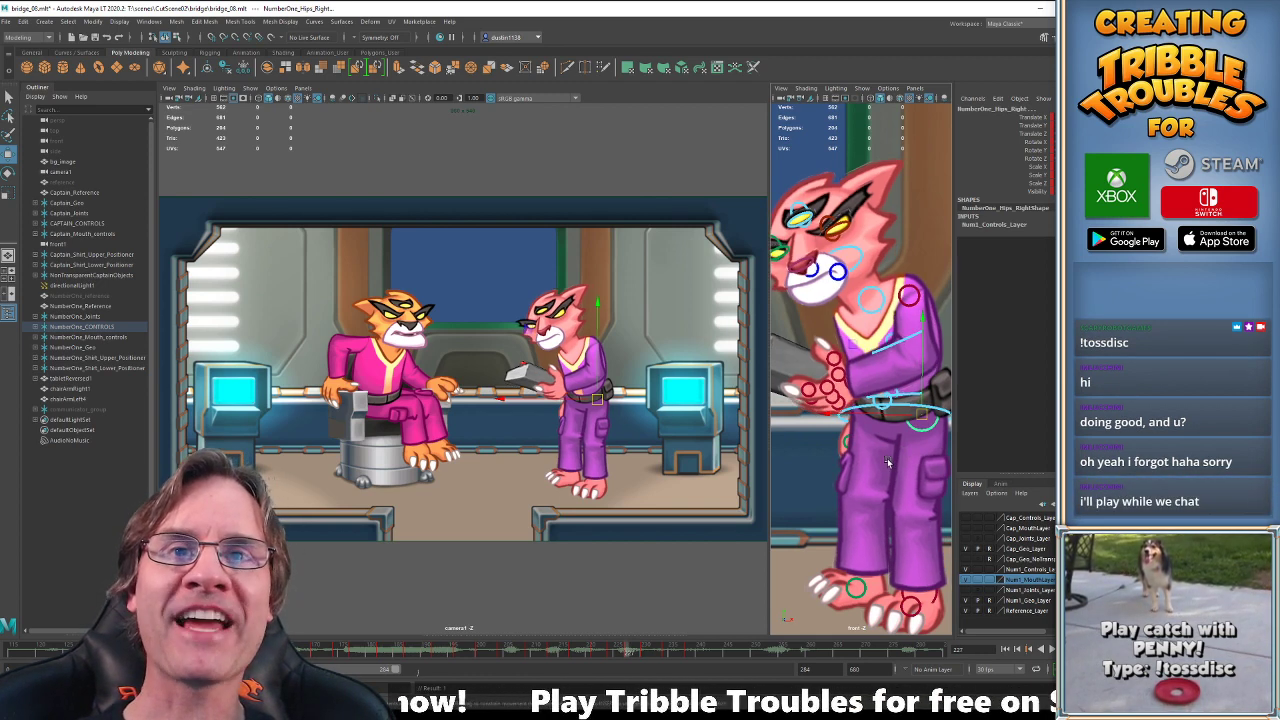
pyautogui.press('.')
pyautogui.press('.')
pyautogui.press('.')
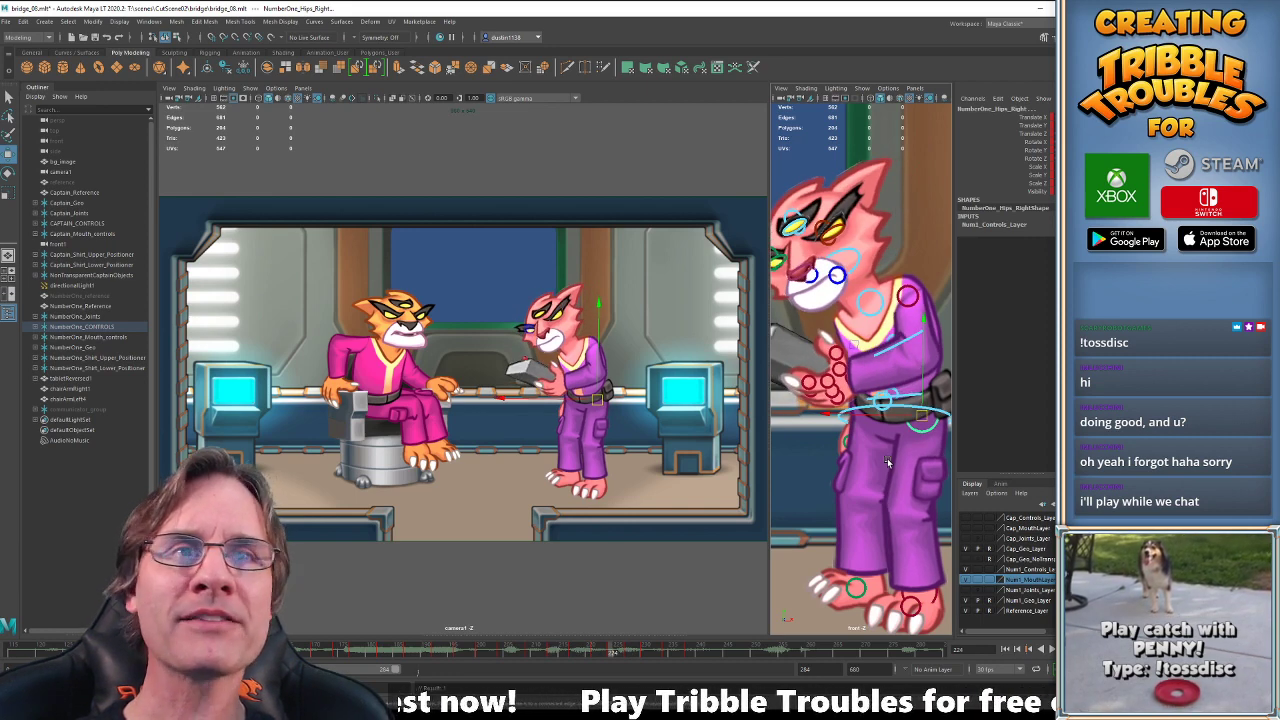
pyautogui.click(913, 494)
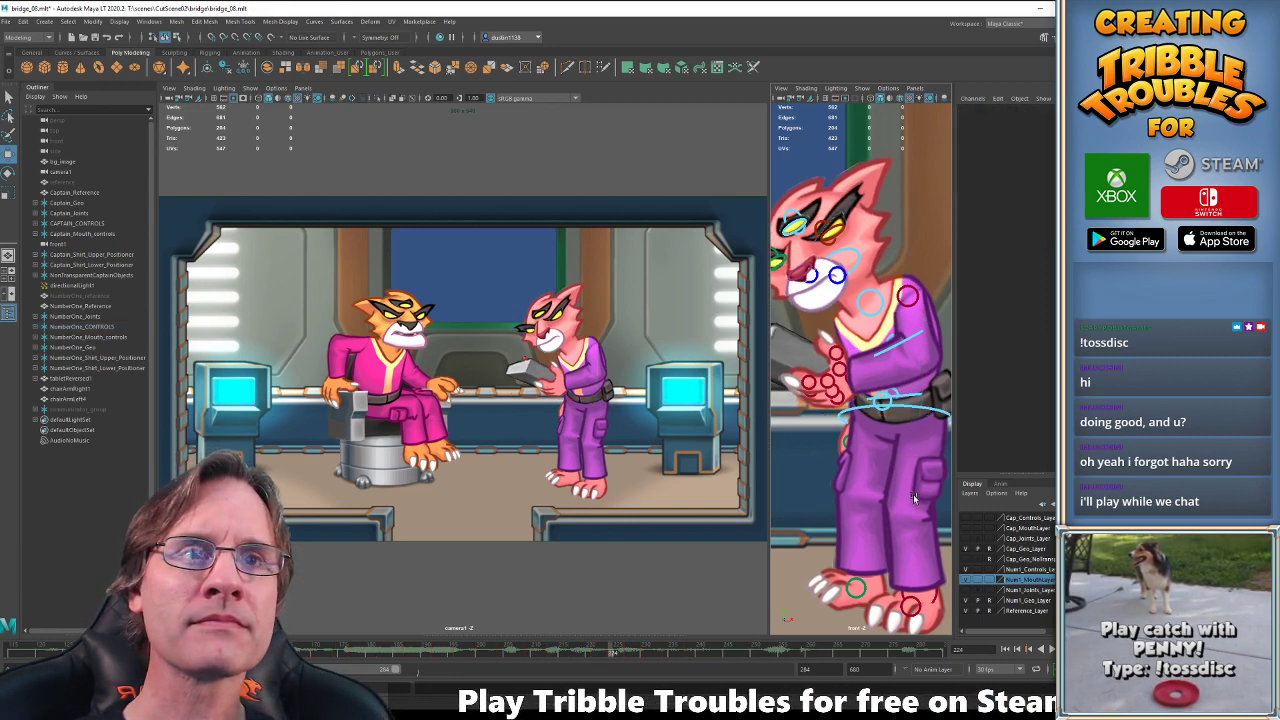
pyautogui.click(917, 428)
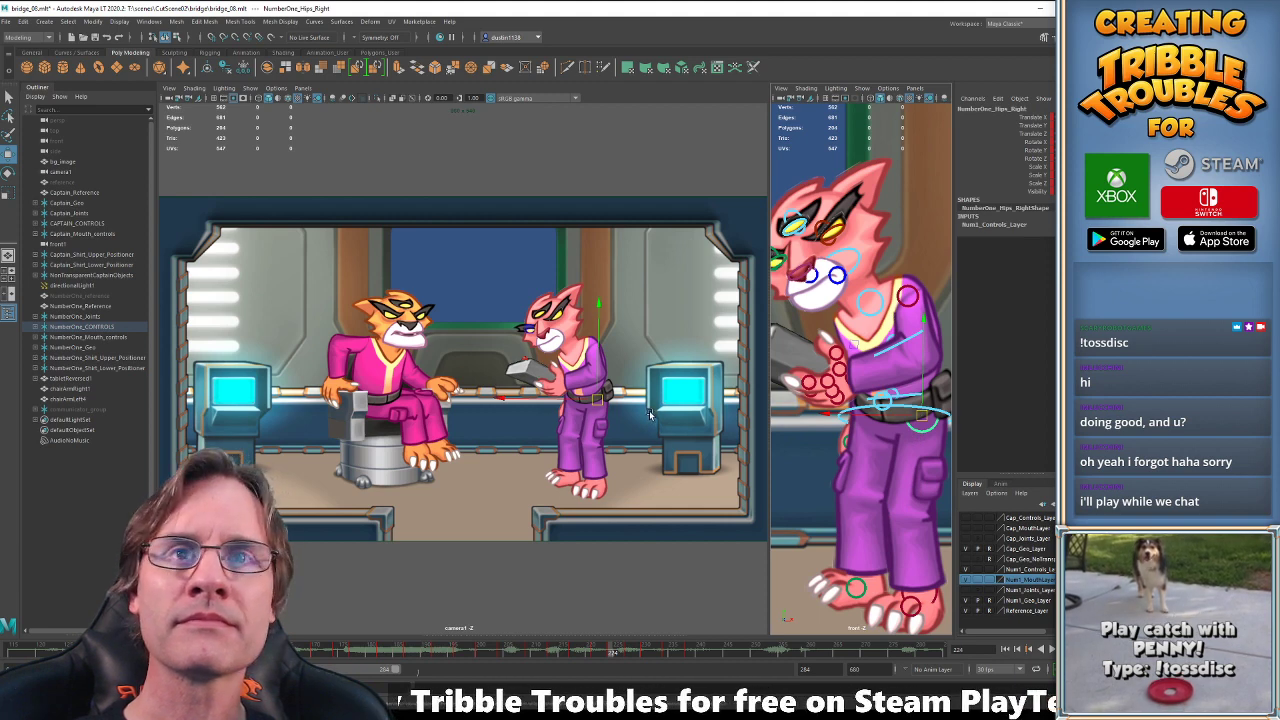
# Step back and forth through the right hip control's keys from frame 224 to 234 to compare the standing poses.
pyautogui.press('.')
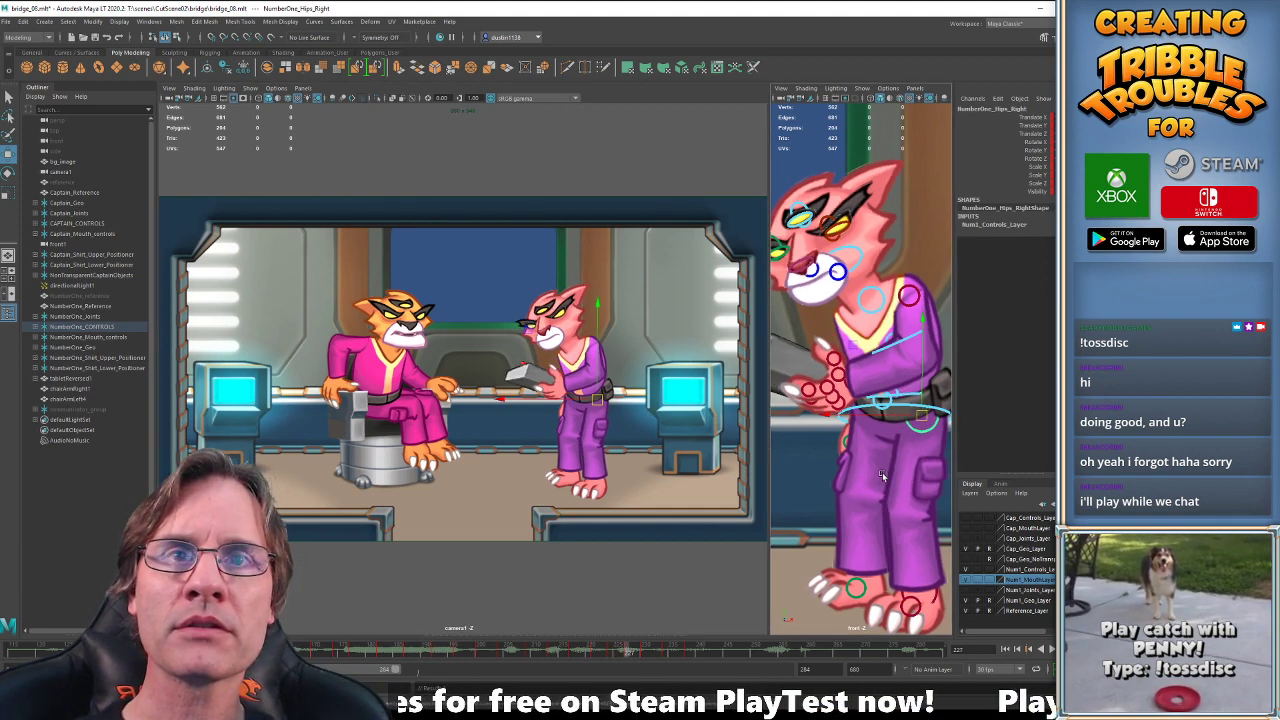
pyautogui.press('.')
pyautogui.press('.')
pyautogui.press('.')
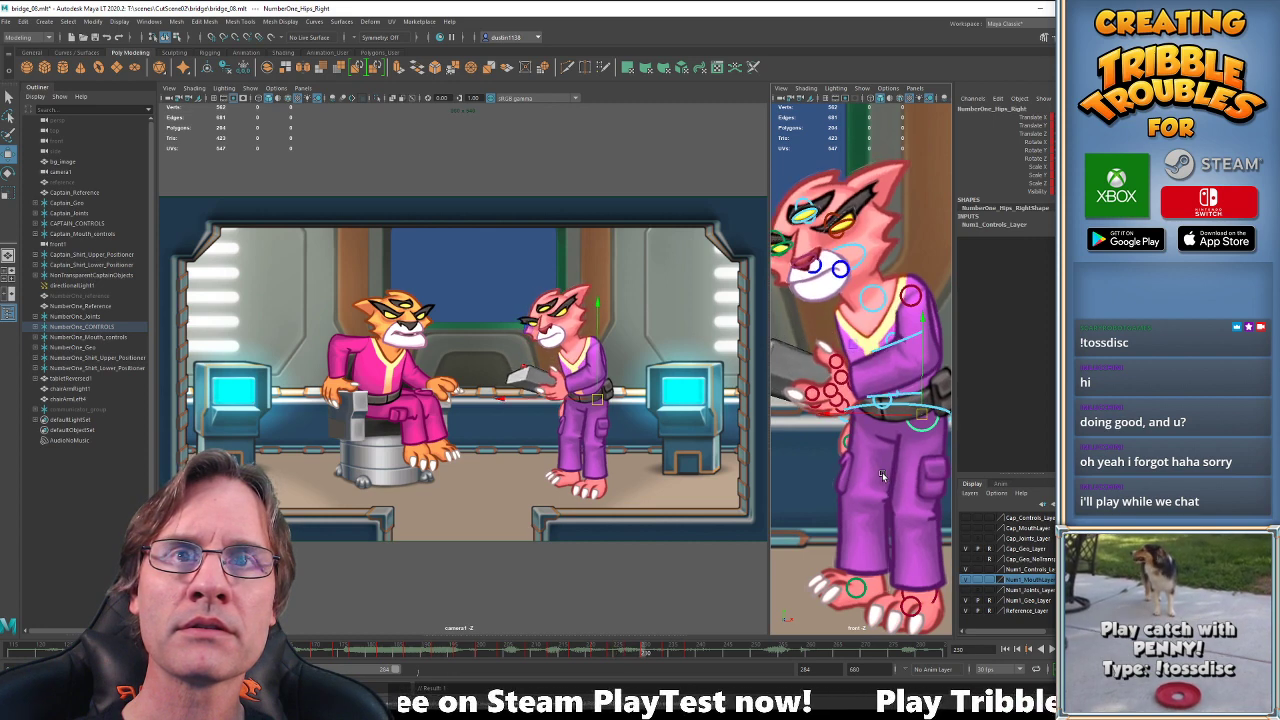
pyautogui.press('.')
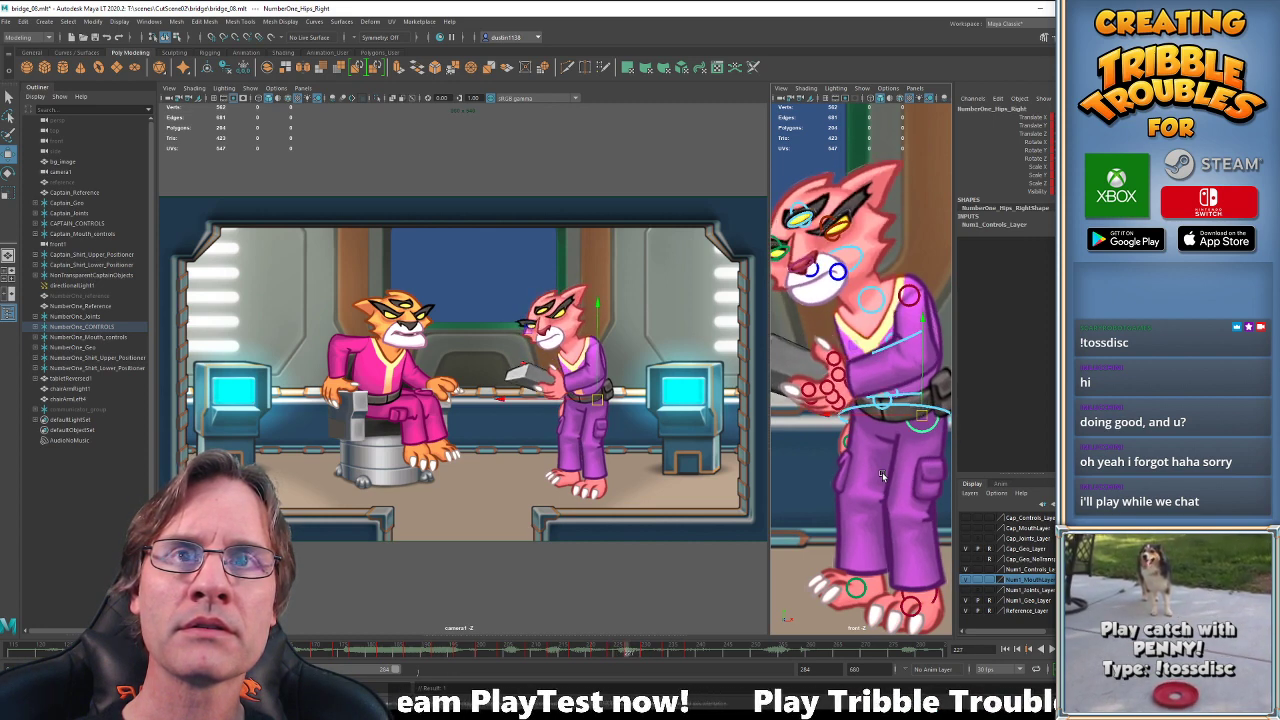
pyautogui.press('.')
pyautogui.press('.')
pyautogui.press('.')
pyautogui.press('.')
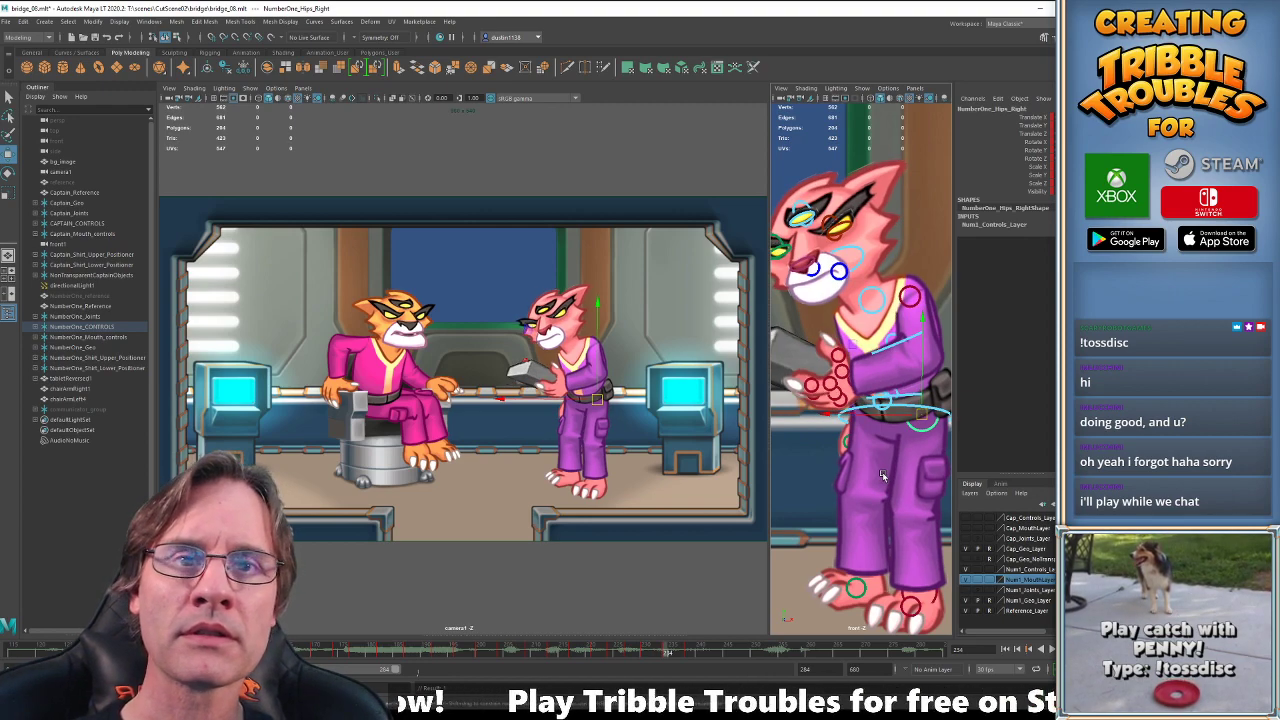
# Compare the right hip control's keyed poses between frames 234 and 238.
pyautogui.press('.')
pyautogui.press('.')
pyautogui.press('.')
pyautogui.press('.')
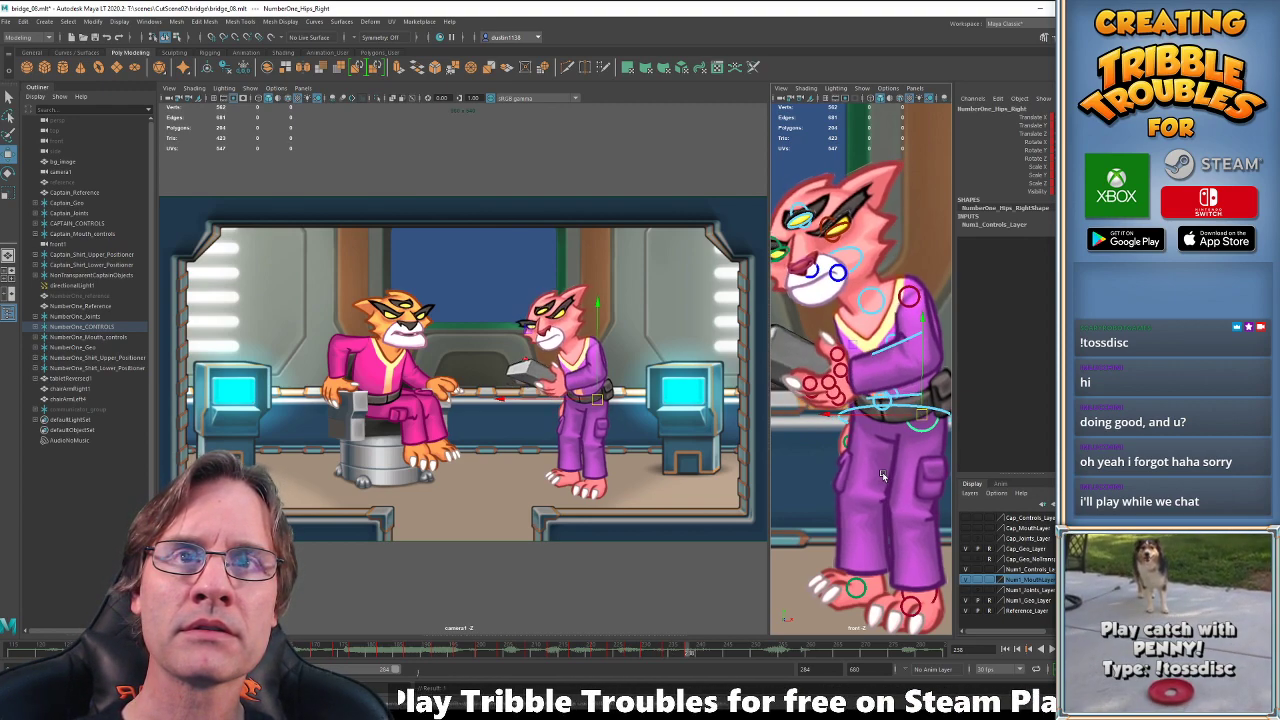
pyautogui.press('.')
pyautogui.press('.')
pyautogui.press('.')
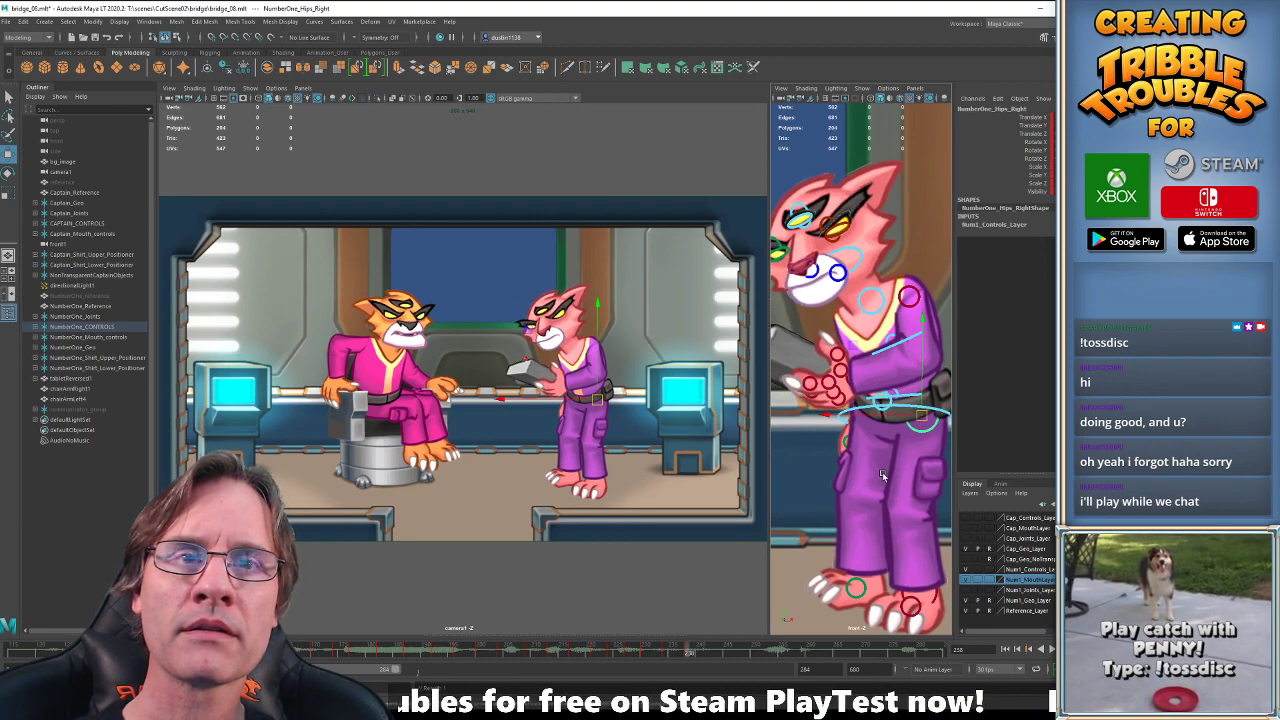
# Play the animation from frame 115 to review the standing character's motion.
pyautogui.click(438, 657)
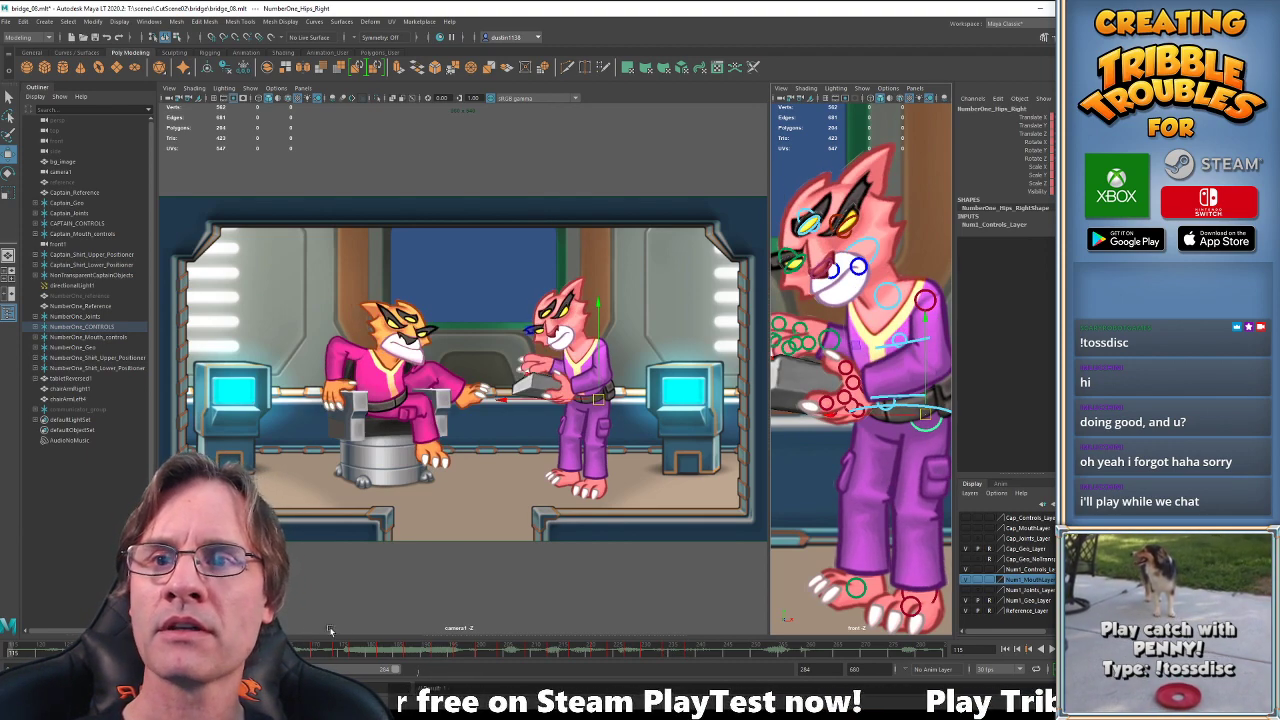
pyautogui.hotkey('alt', 'v')
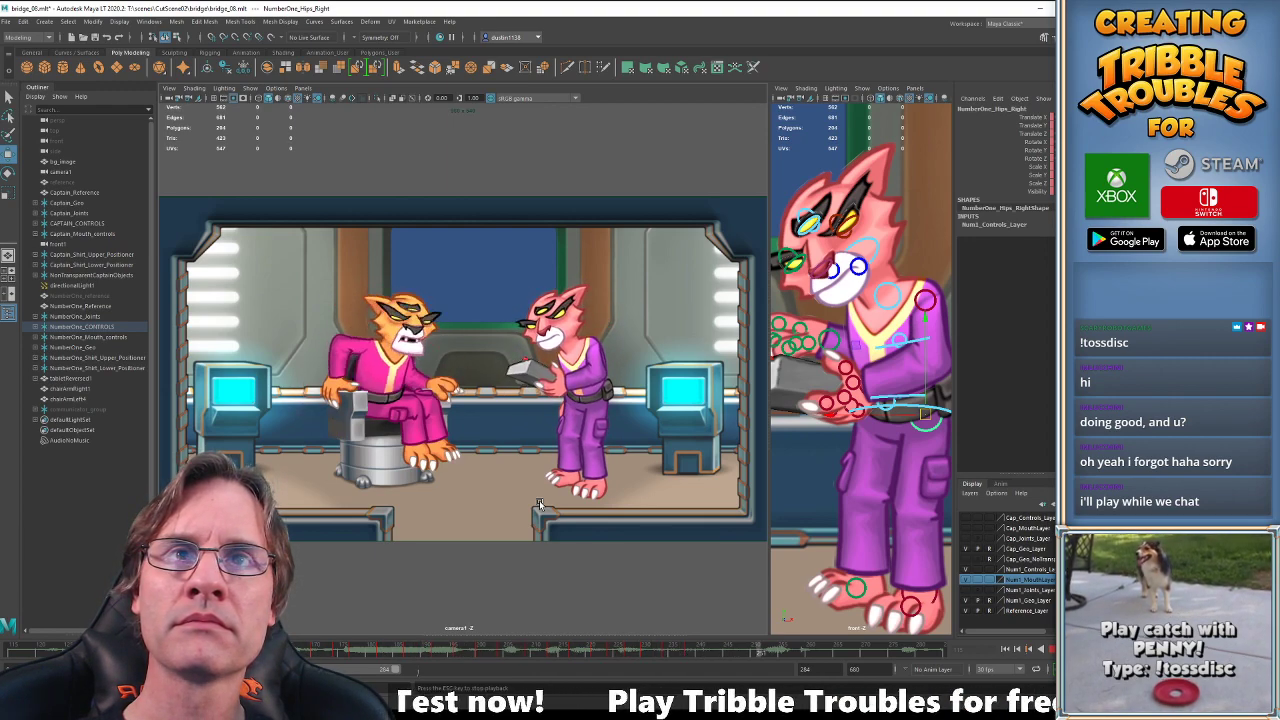
pyautogui.press('Escape')
# Extend the playback range to the end of the animation at frame 680 and save the scene.
pyautogui.moveTo(331, 670); pyautogui.dragTo(785, 670)
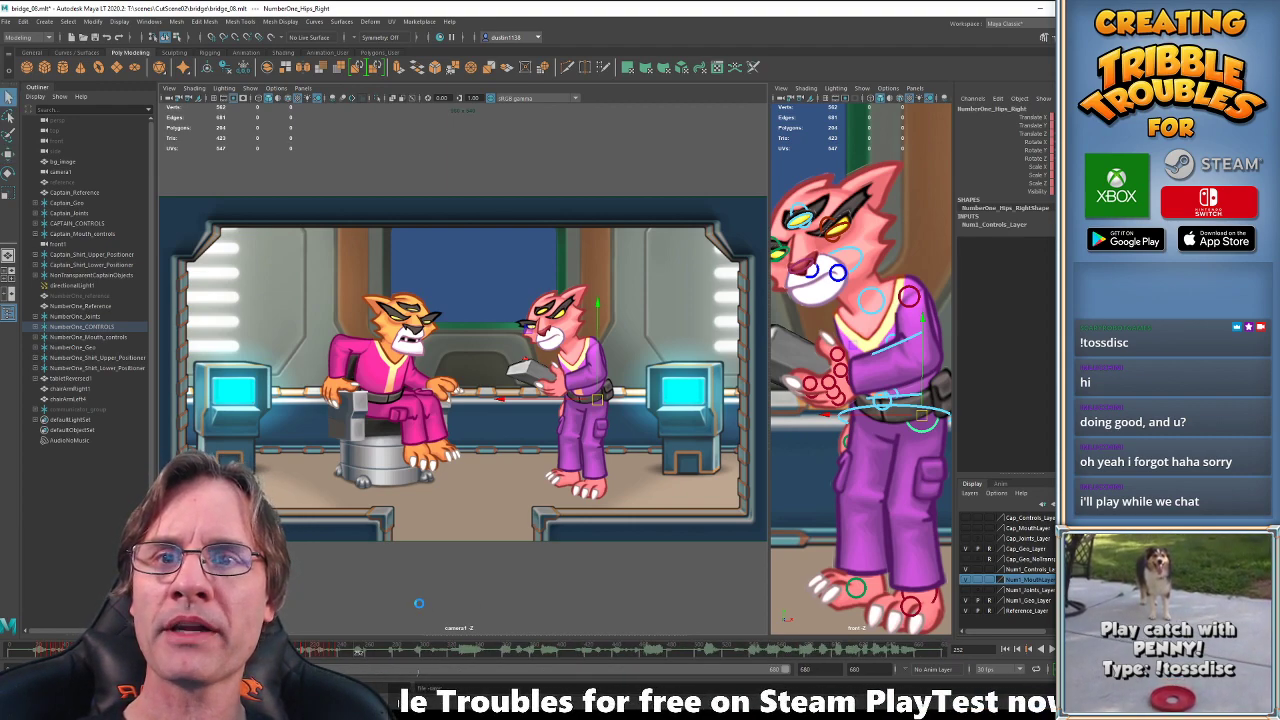
pyautogui.hotkey('ctrl', 's')
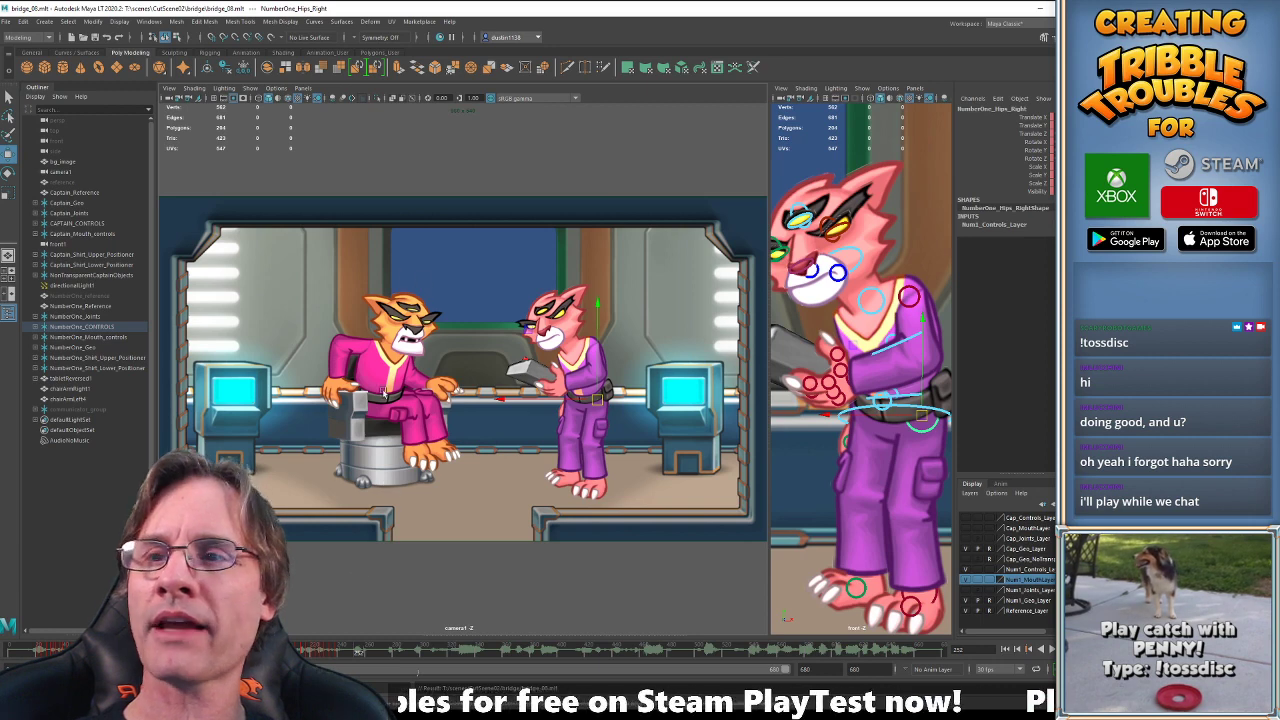
# Enlarge the camera view and play the cutscene from frame 0 to review both characters.
pyautogui.press('space')
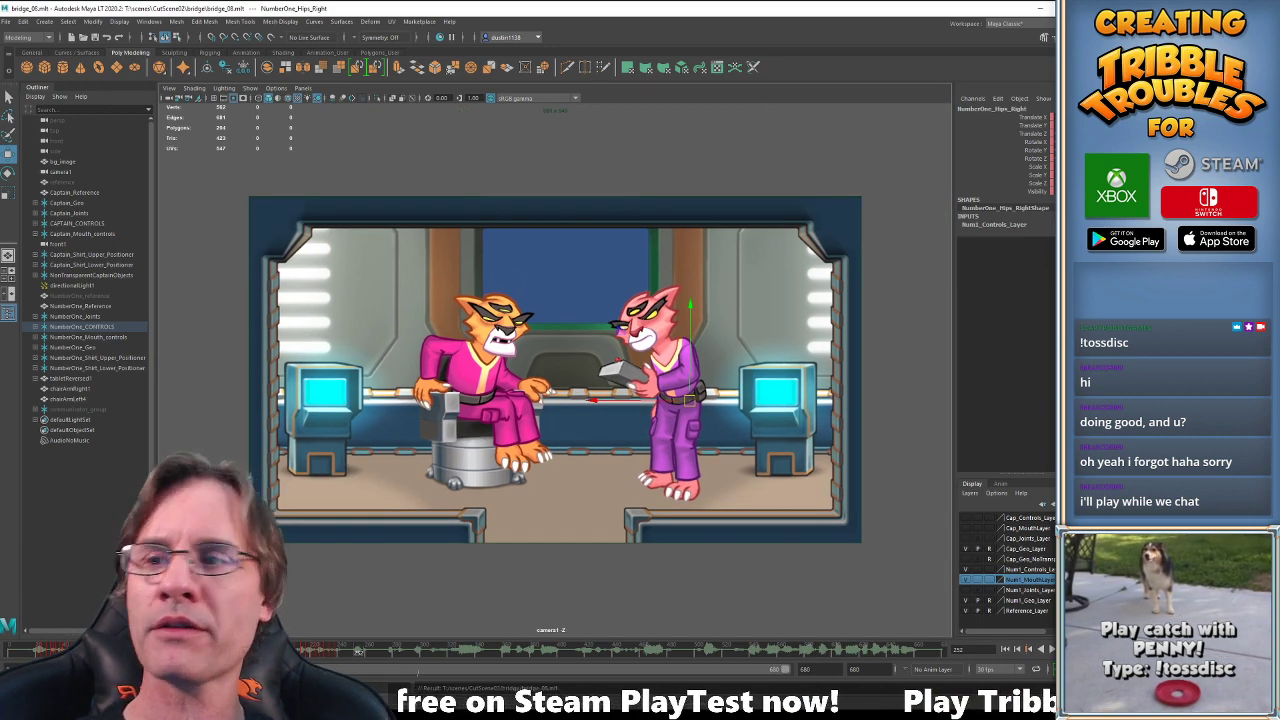
pyautogui.click(35, 652)
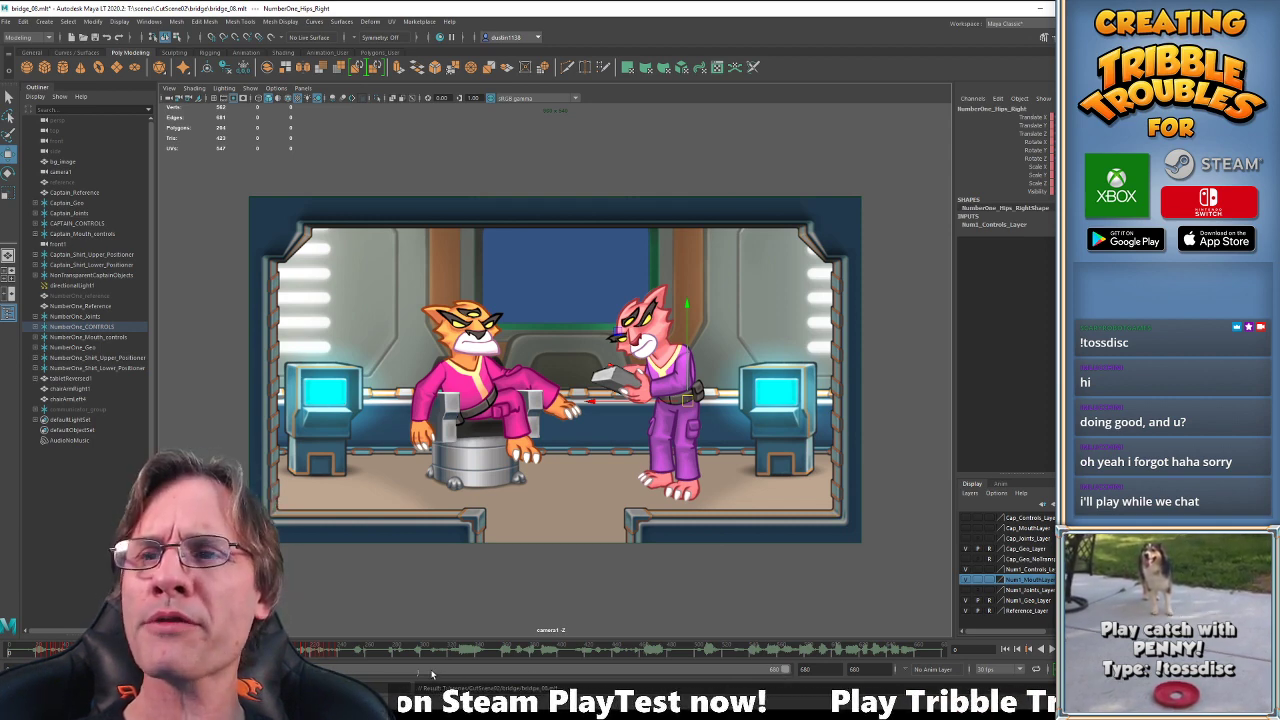
pyautogui.hotkey('alt', 'v')
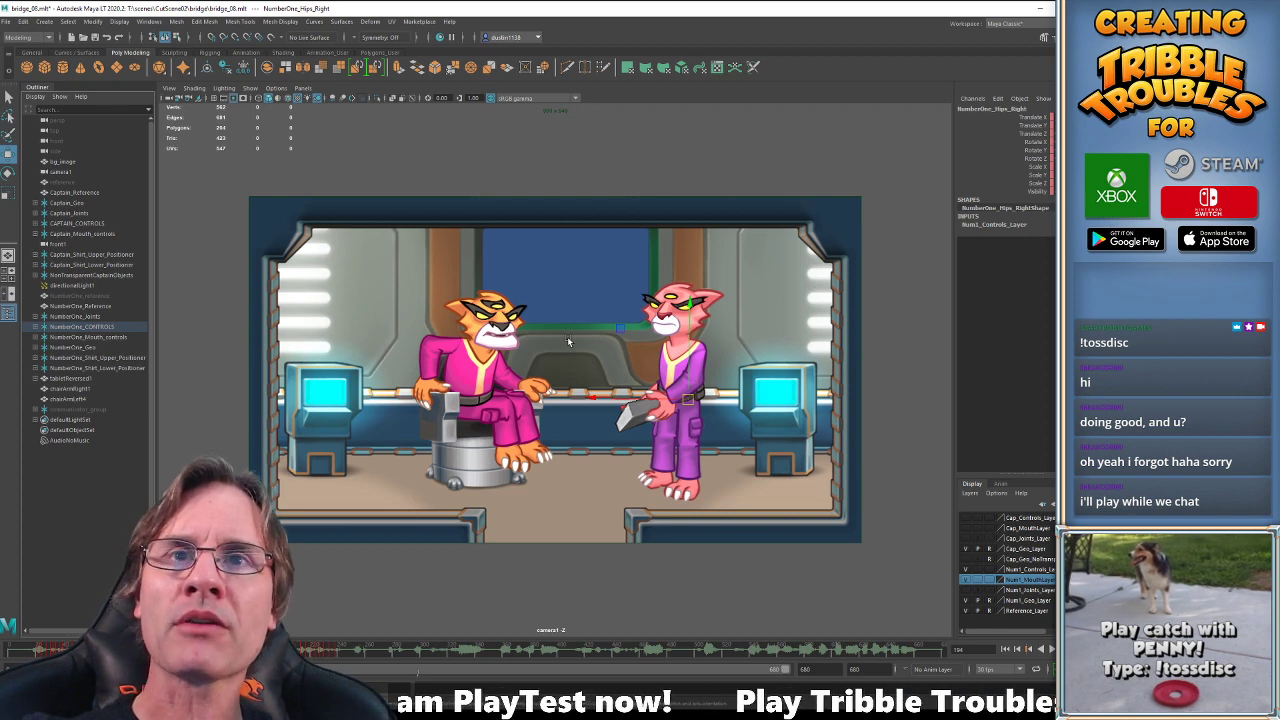
pyautogui.click(357, 652)
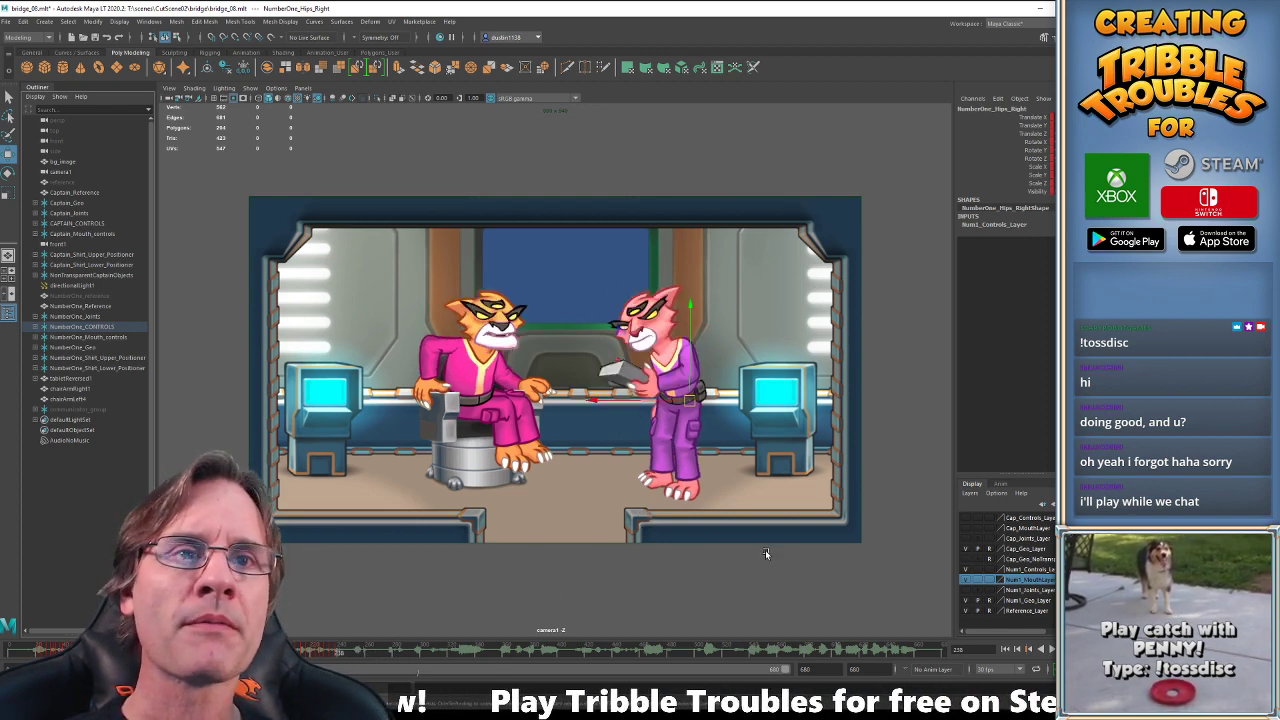
# Return to the two-view layout and check the playback around frame 234.
pyautogui.press('space')
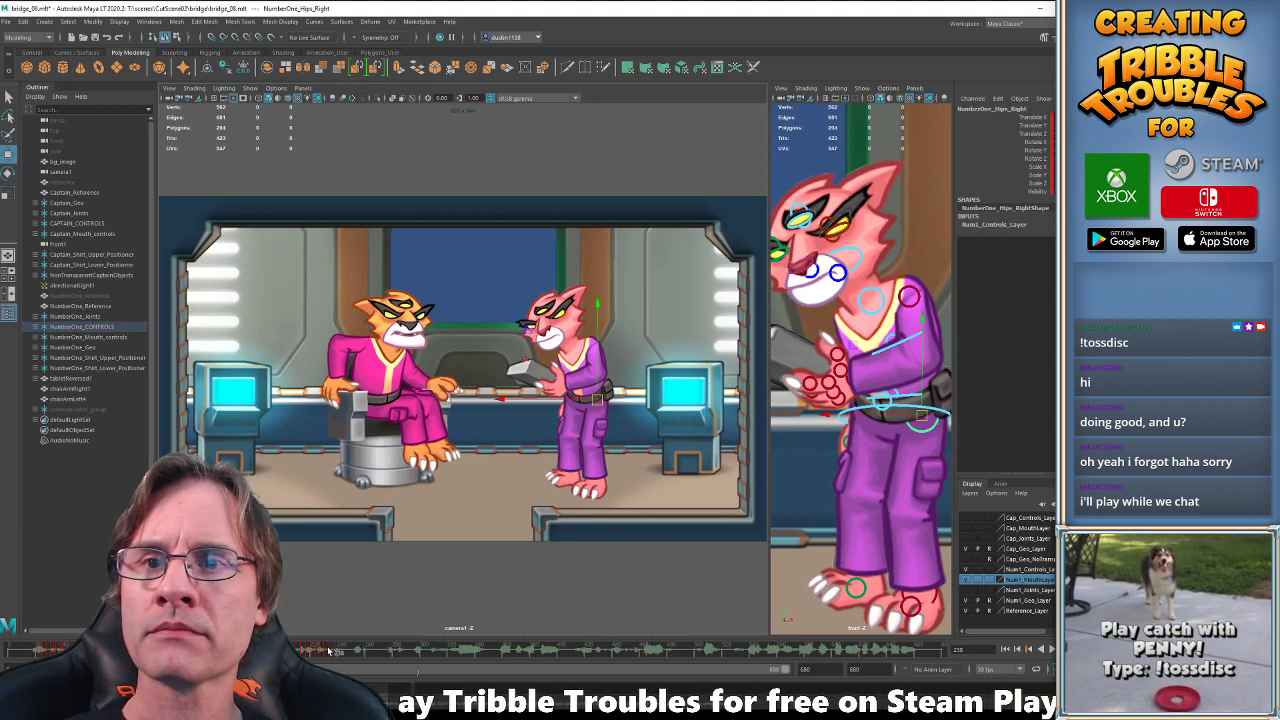
pyautogui.click(328, 651)
pyautogui.hotkey('alt', 'v')
pyautogui.hotkey('alt', 'v')
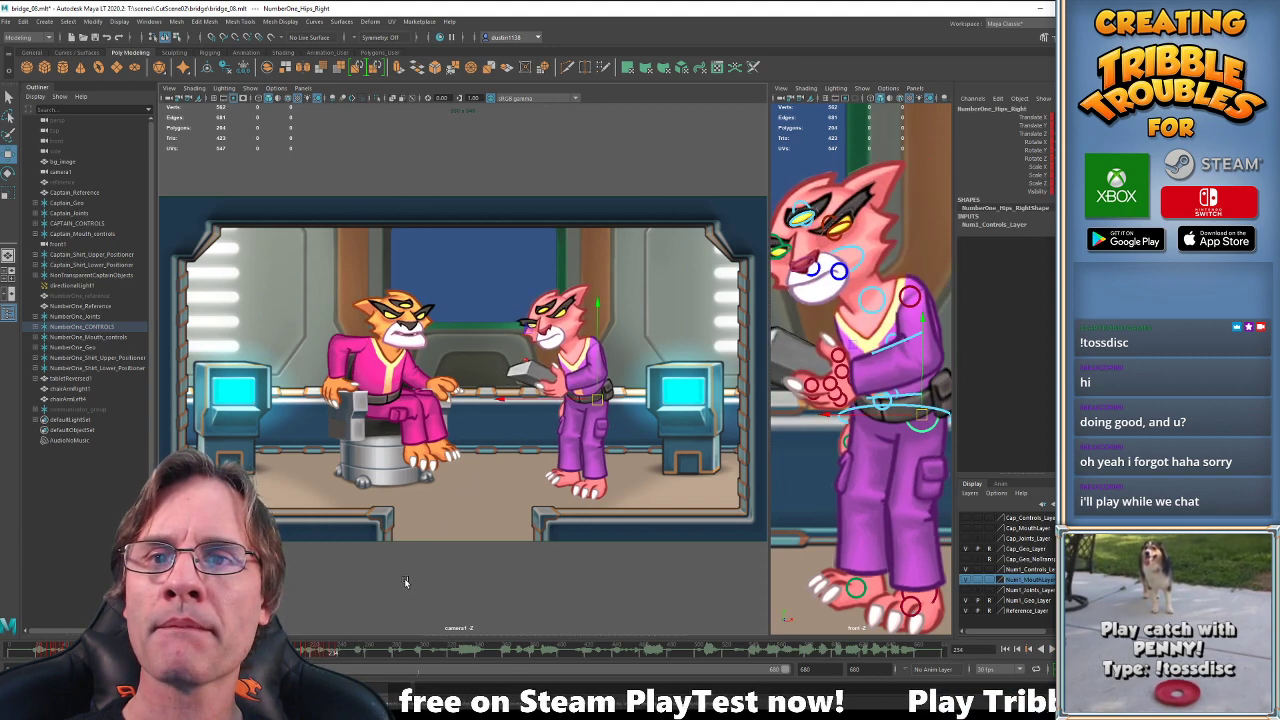
# Select the standing character's COG control and shorten the playback range to end at frame 292.
pyautogui.click(907, 408)
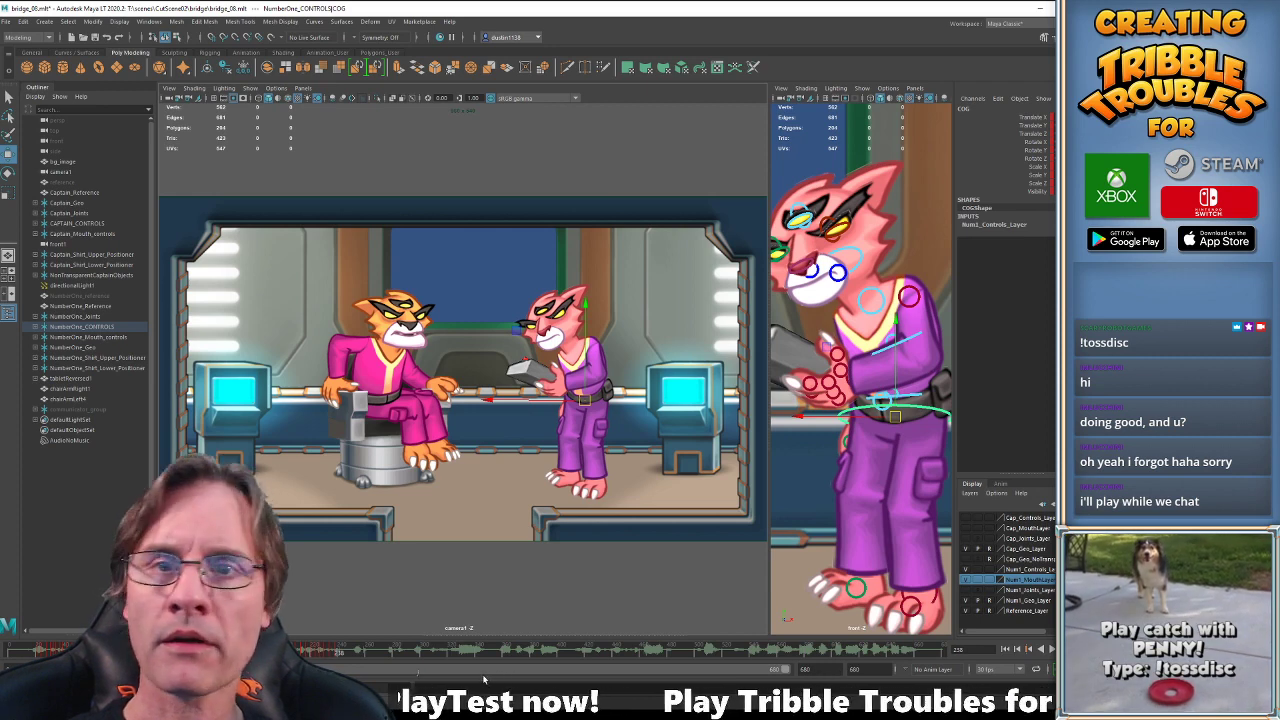
pyautogui.moveTo(787, 670); pyautogui.dragTo(473, 670)
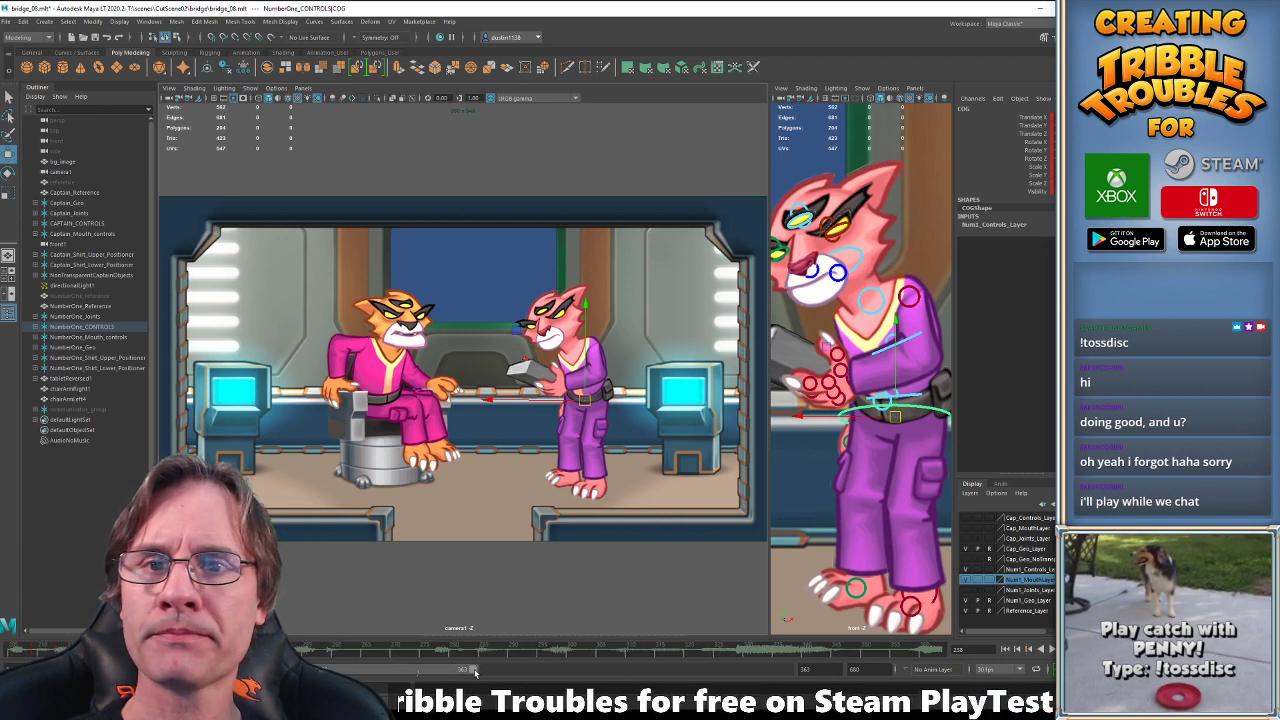
pyautogui.moveTo(475, 672); pyautogui.dragTo(400, 672)
pyautogui.moveTo(368, 670); pyautogui.dragTo(365, 670)
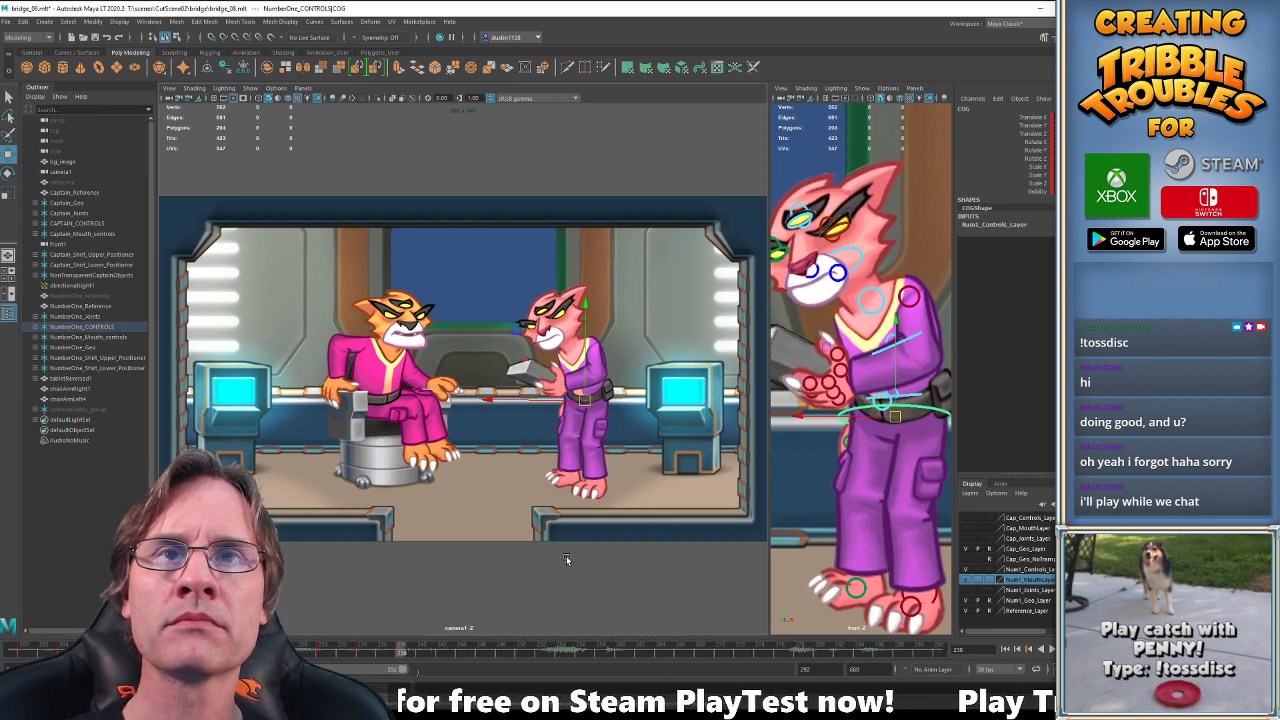
# Step back to frame 234 and forward to frame 242 to compare the COG control's poses.
pyautogui.press(',')
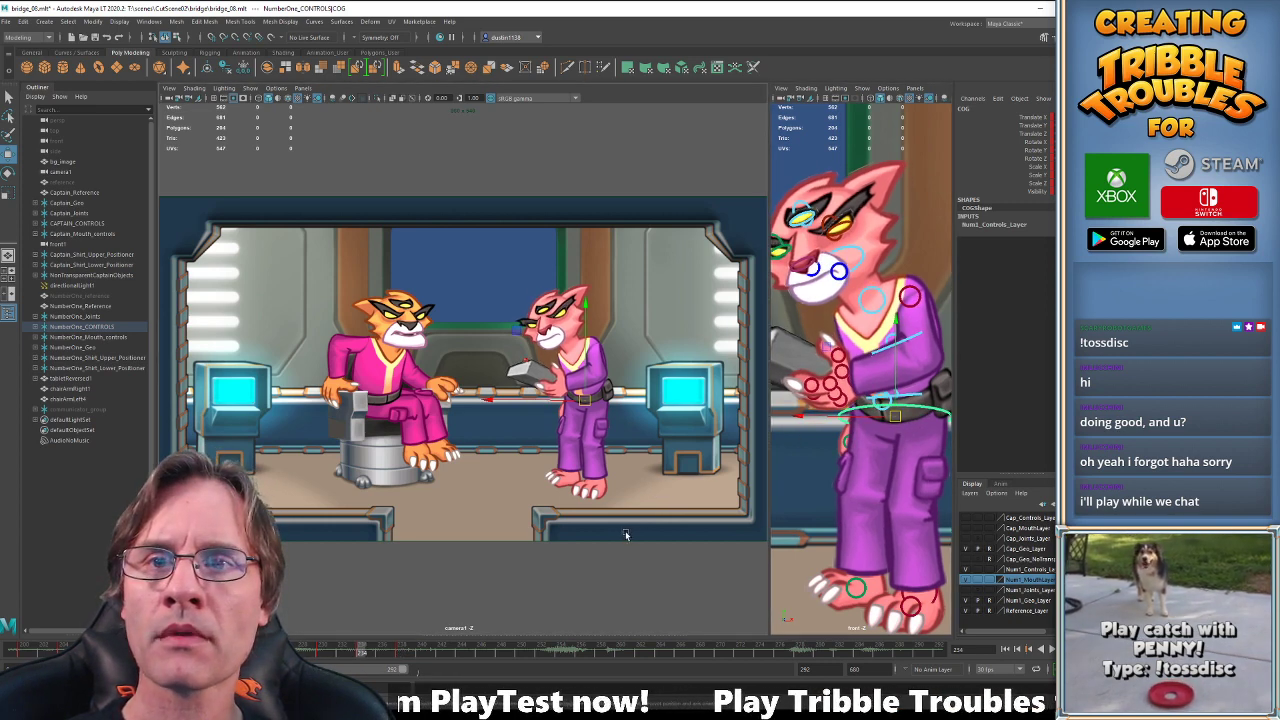
pyautogui.hotkey('alt', '.')
pyautogui.hotkey('alt', '.')
pyautogui.hotkey('alt', '.')
pyautogui.hotkey('alt', '.')
pyautogui.hotkey('alt', '.')
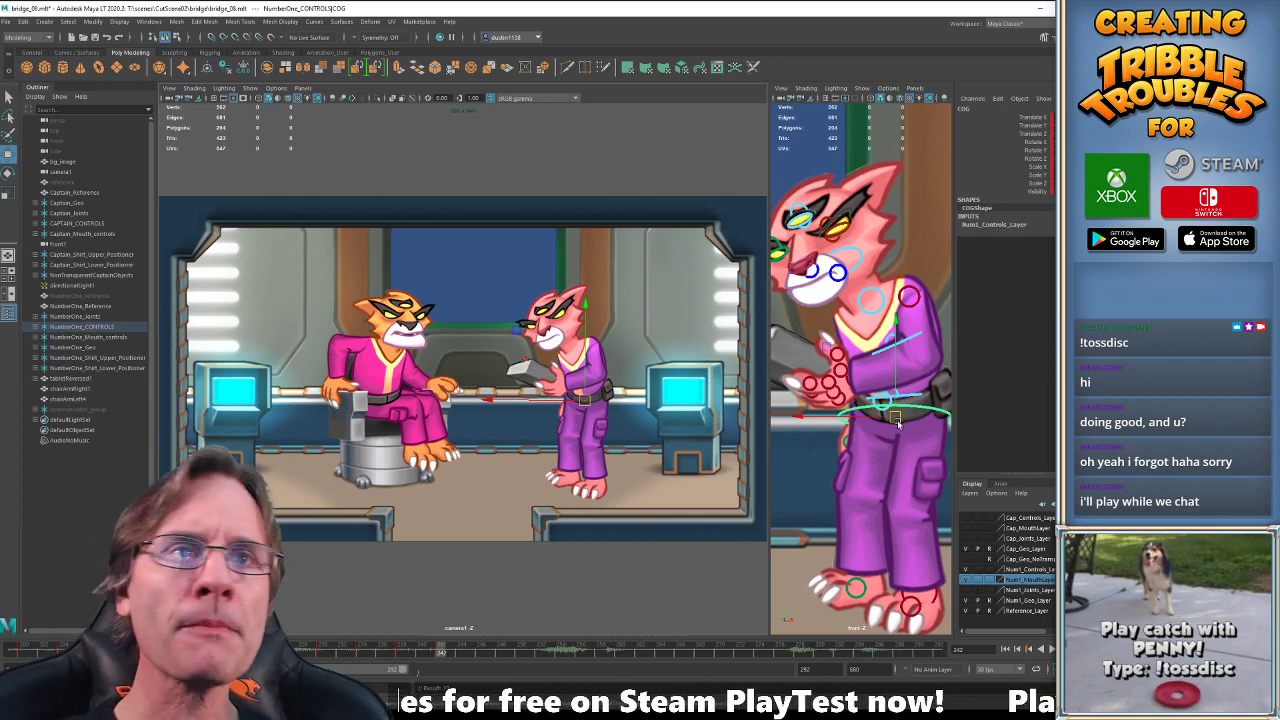
# Select the standing character's right hand control and compare its keyed poses around frame 242.
pyautogui.click(856, 380)
pyautogui.press(',')
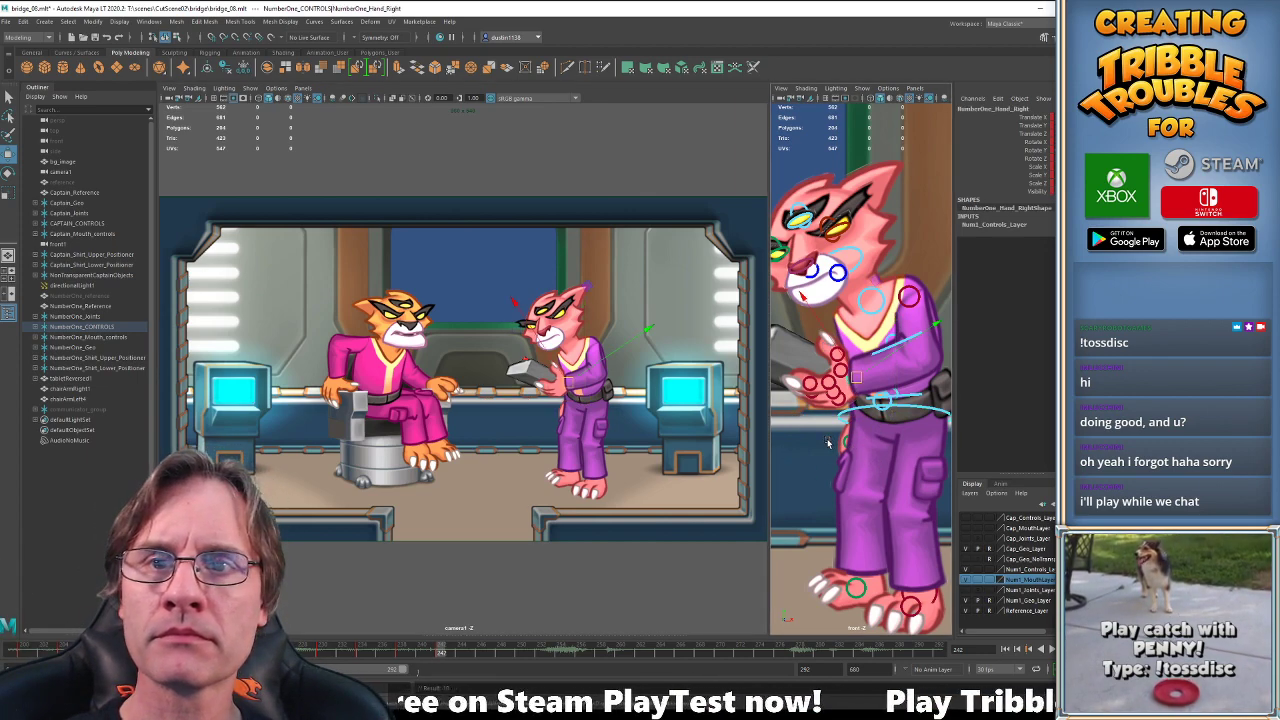
pyautogui.press(',')
pyautogui.press('.')
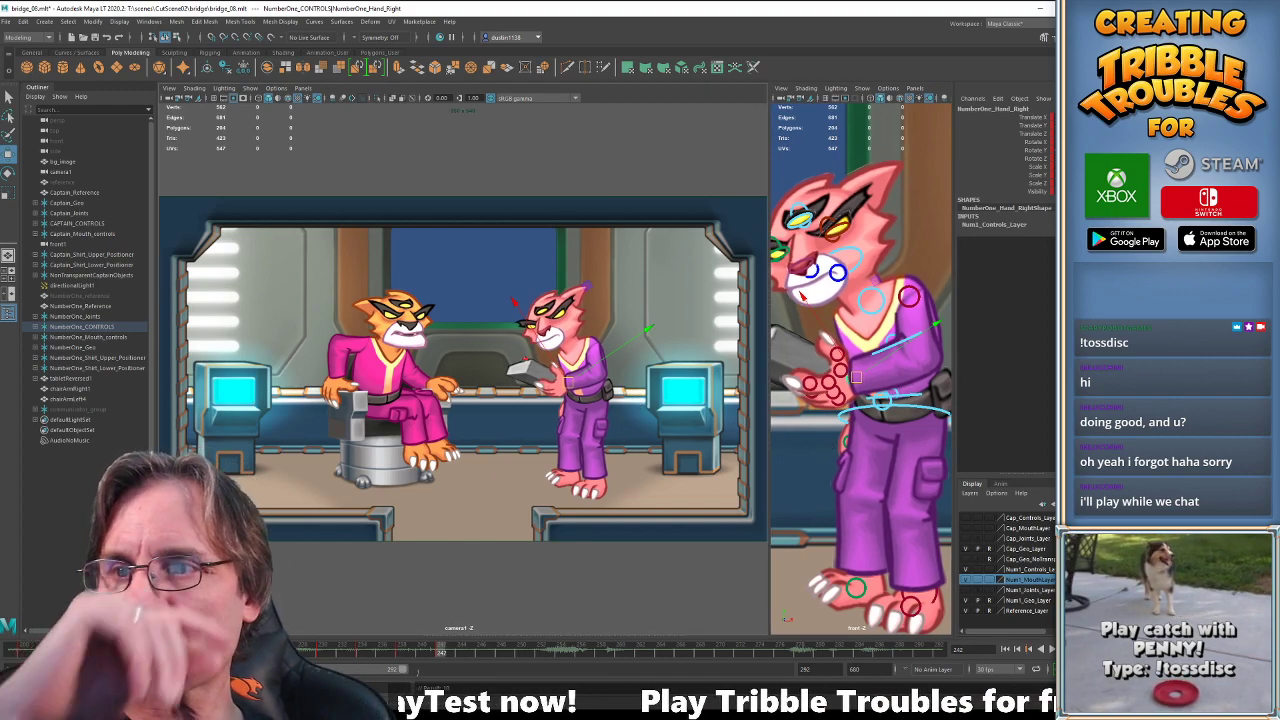
# In the Graph Editor, raise the right hand's Translate X key at frame 242 to about 5.36.
pyautogui.hotkey('alt', 'Tab')
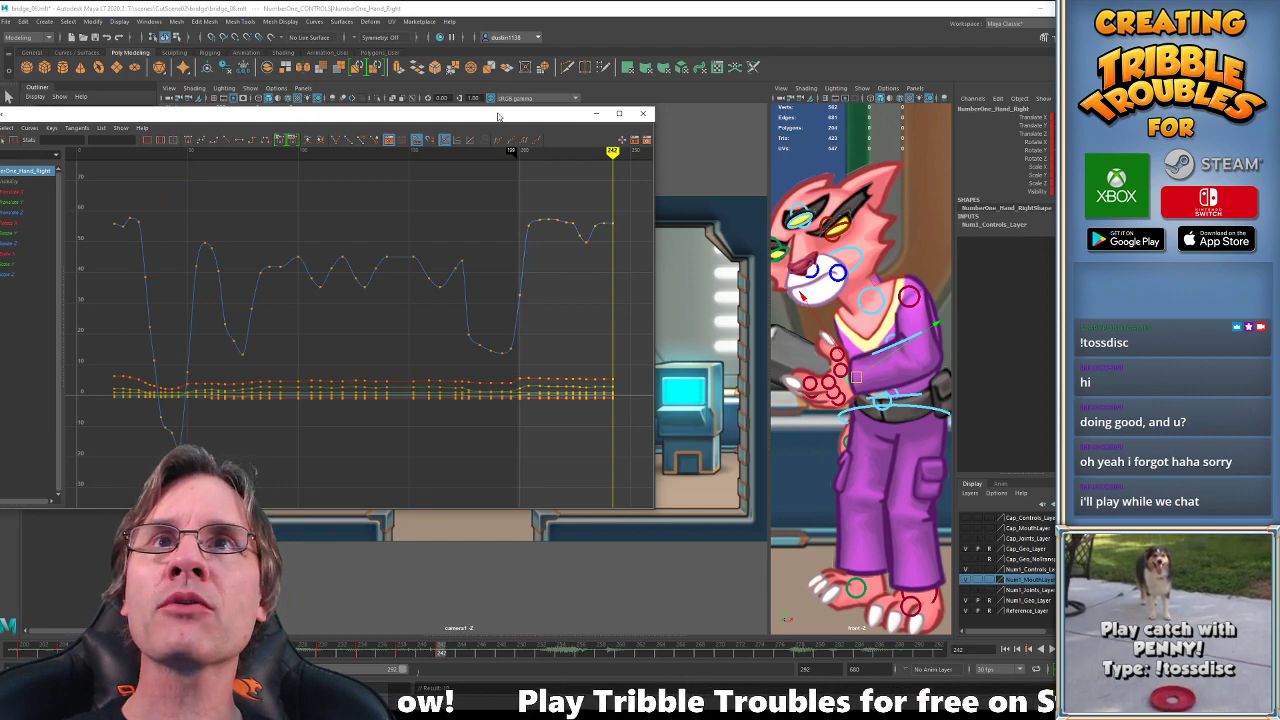
pyautogui.moveTo(502, 116); pyautogui.dragTo(651, 204)
pyautogui.click(162, 280)
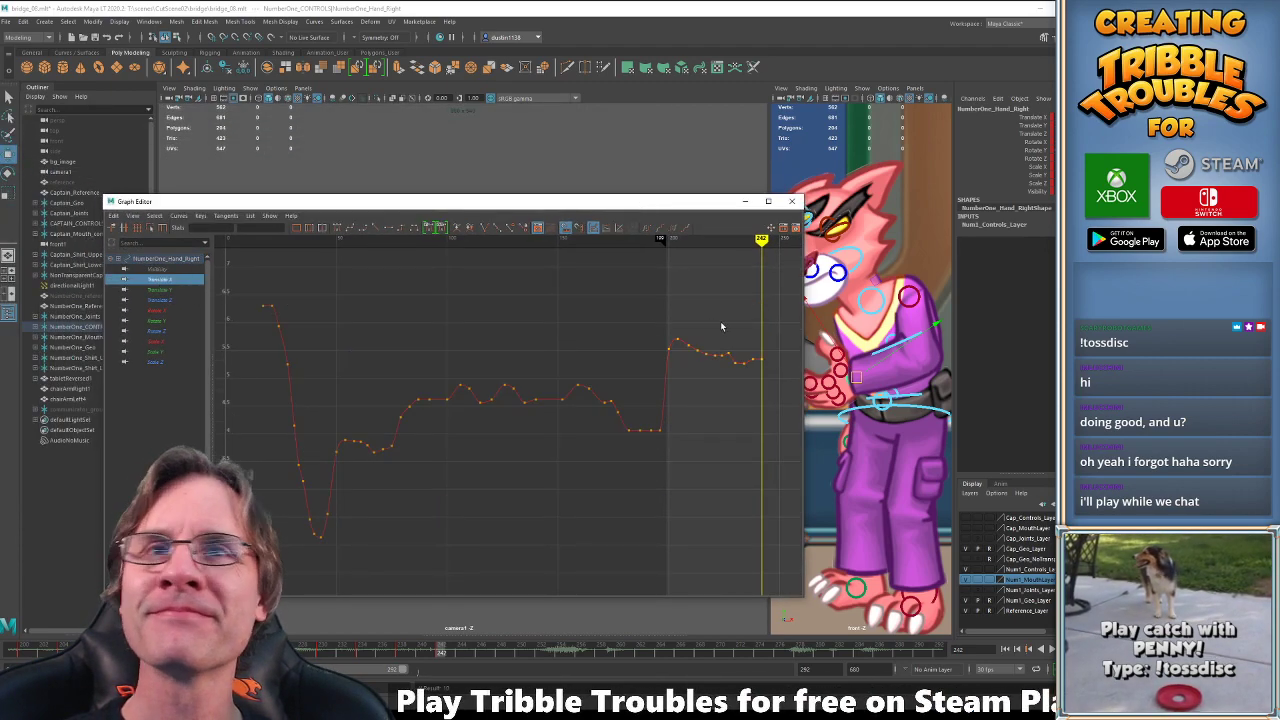
pyautogui.press('f')
pyautogui.moveTo(737, 420); pyautogui.dragTo(765, 456)
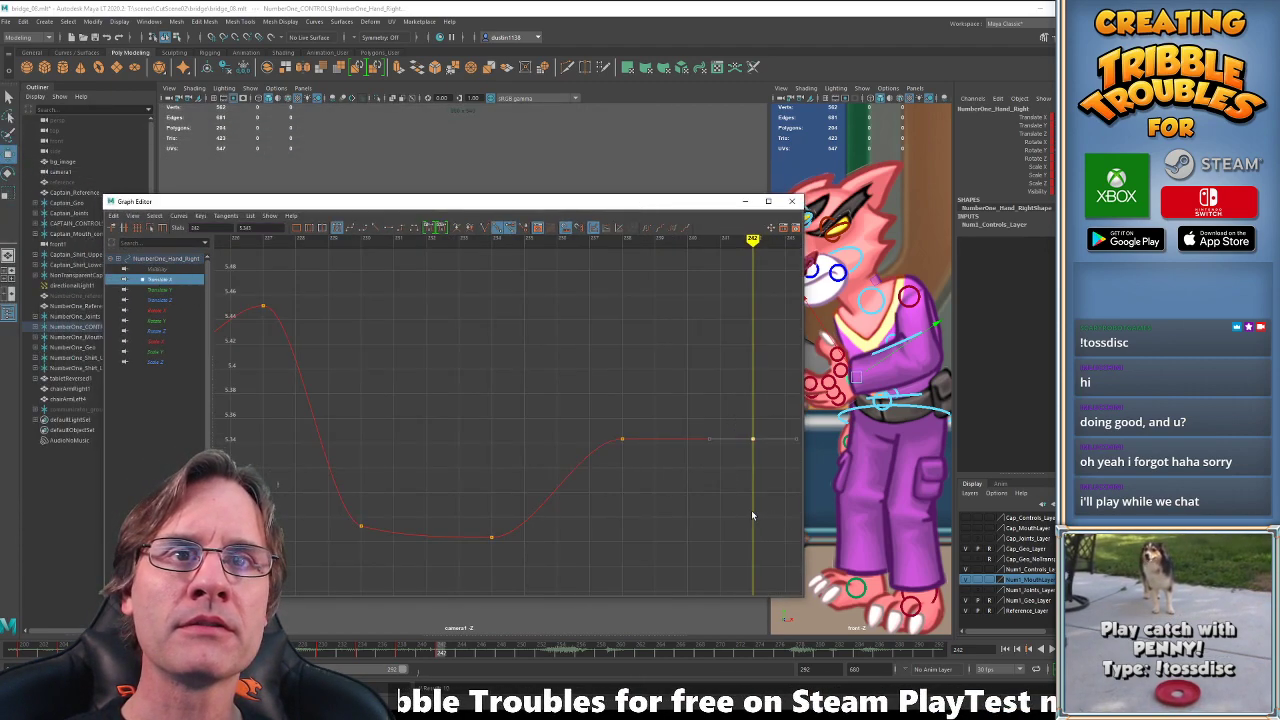
pyautogui.keyDown('shift'); pyautogui.moveTo(752, 508); pyautogui.dragTo(745, 471, button='middle'); pyautogui.keyUp('shift')
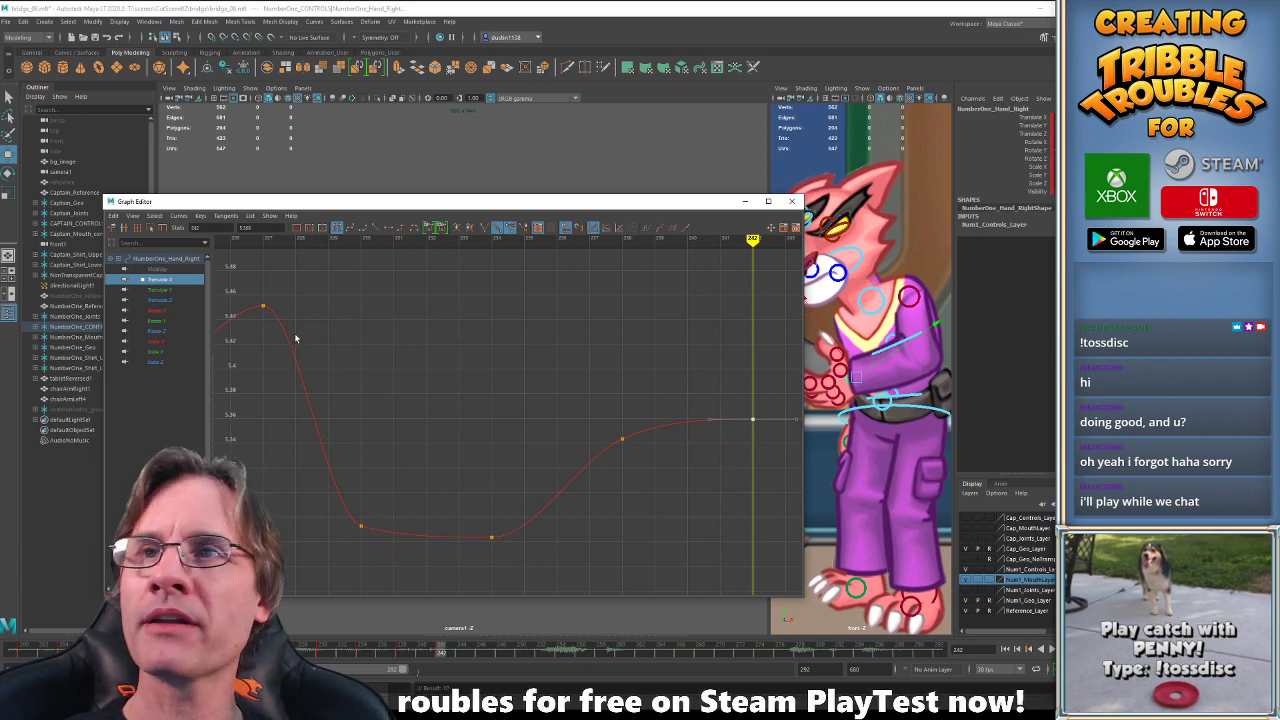
# Examine the right hand's Translate Y, Translate Z and Rotate Z curves leading up to frame 242.
pyautogui.click(175, 290)
pyautogui.press('f')
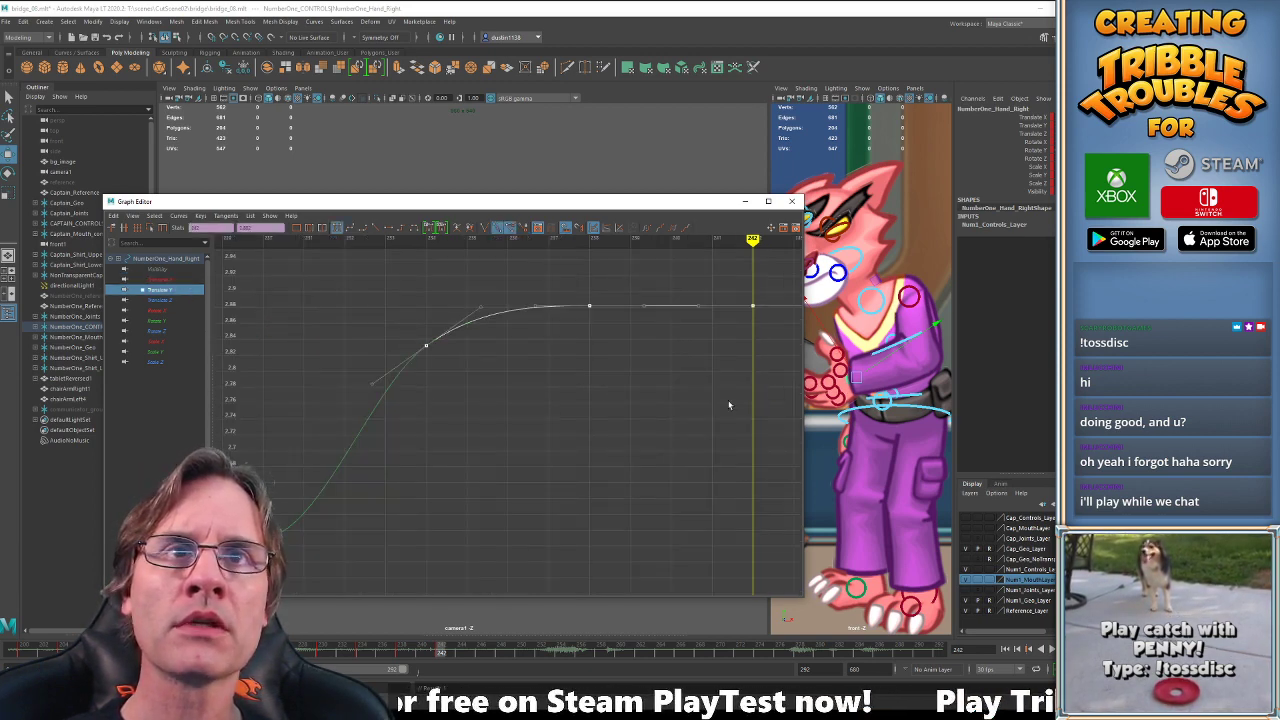
pyautogui.click(171, 300)
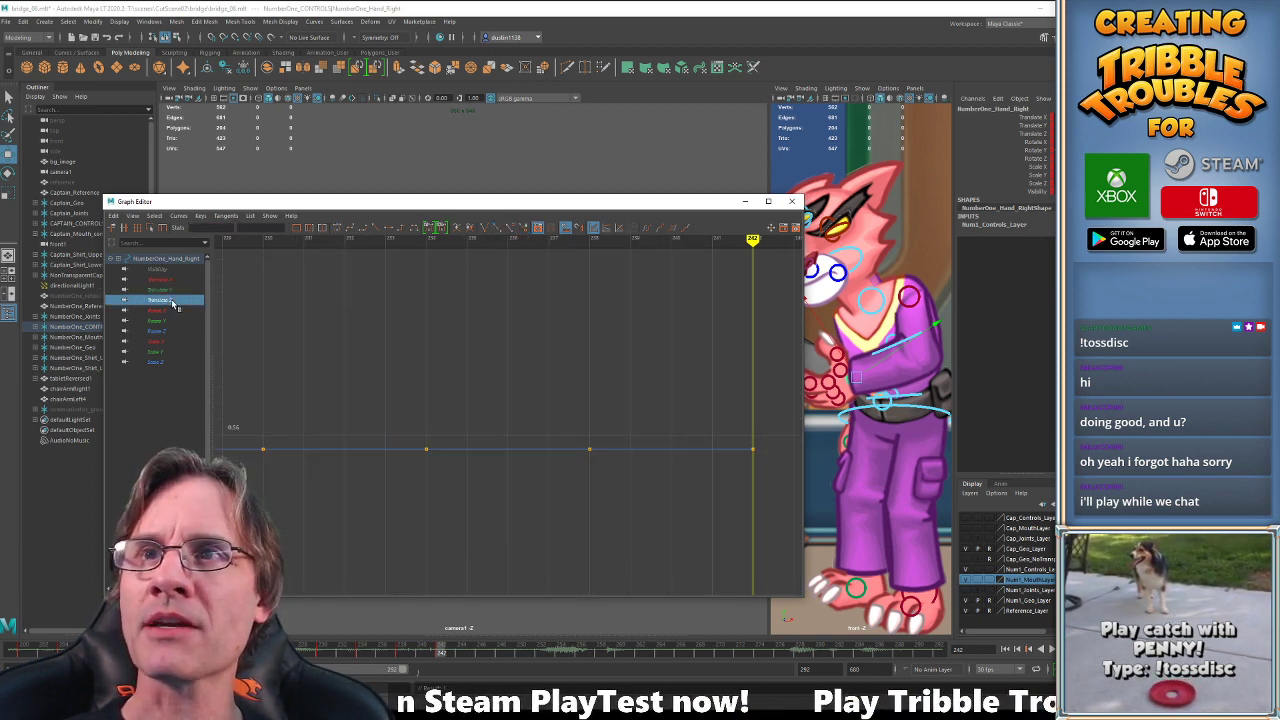
pyautogui.click(170, 331)
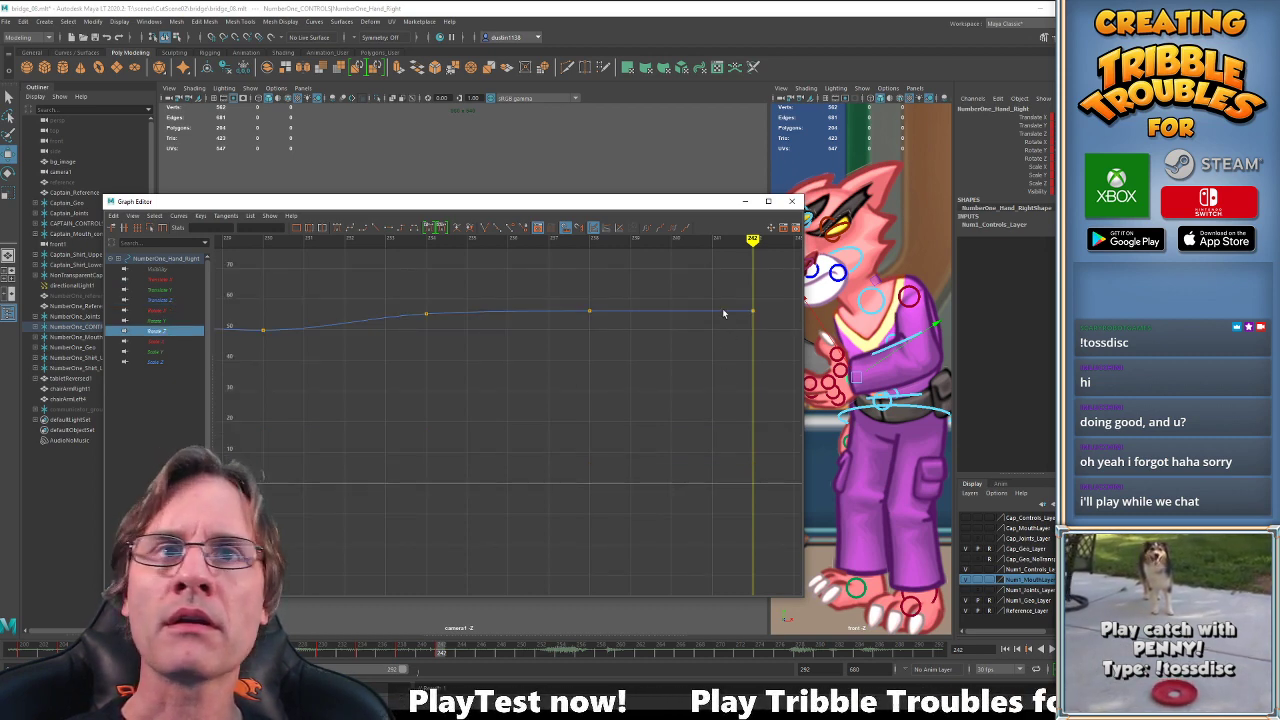
pyautogui.moveTo(531, 273); pyautogui.dragTo(758, 358)
pyautogui.press('f')
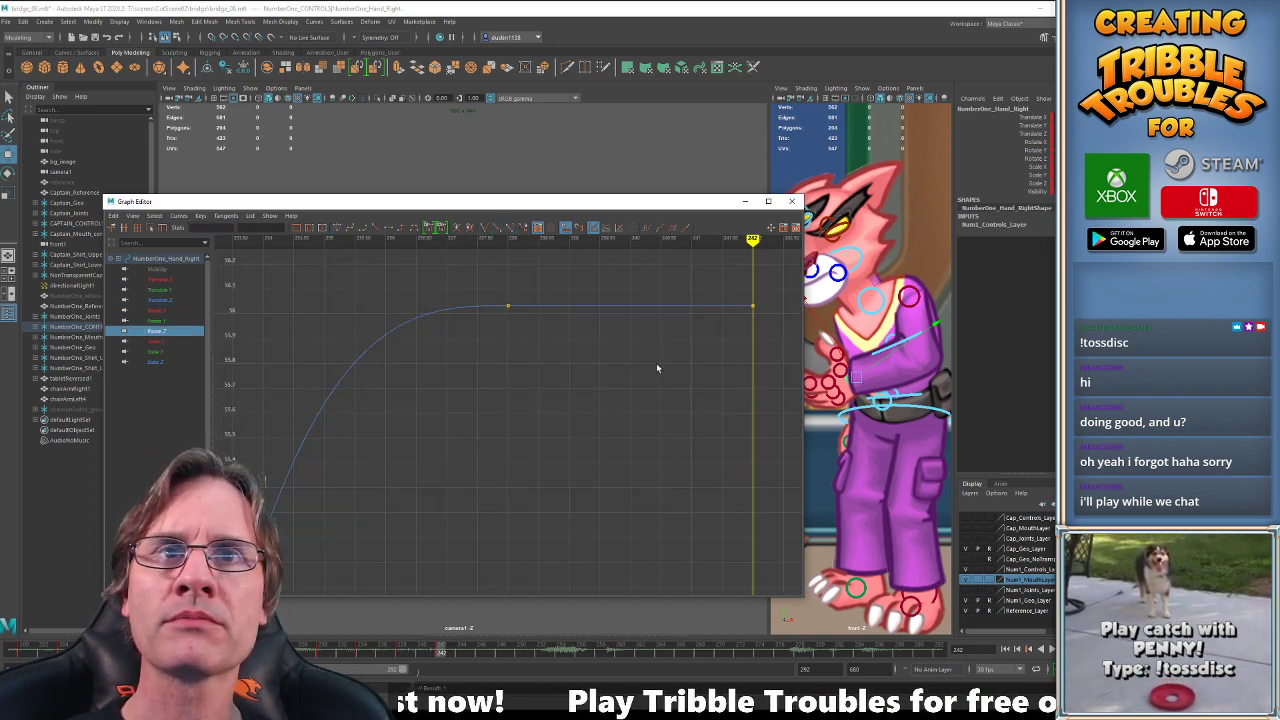
# Lower the right hand's Rotate Z key at frame 242 to slightly below 56 and close the Graph Editor.
pyautogui.scroll(-3, 651, 395)
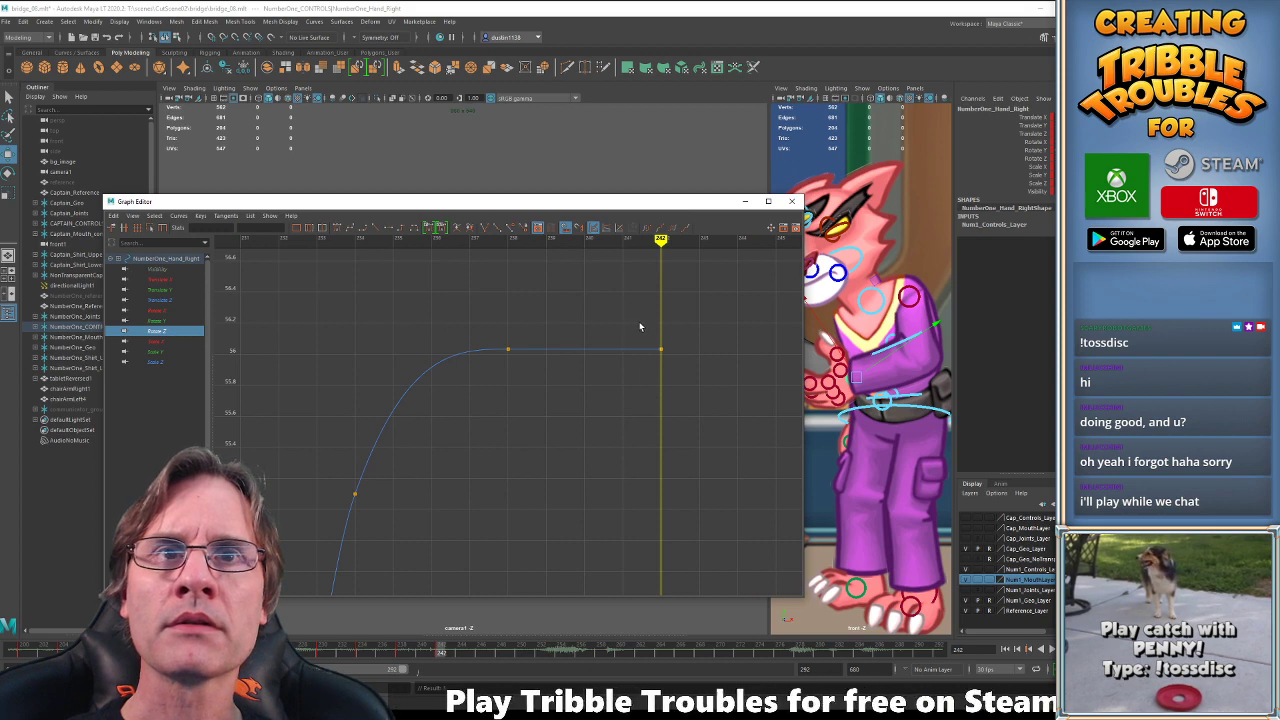
pyautogui.moveTo(640, 326); pyautogui.dragTo(667, 424)
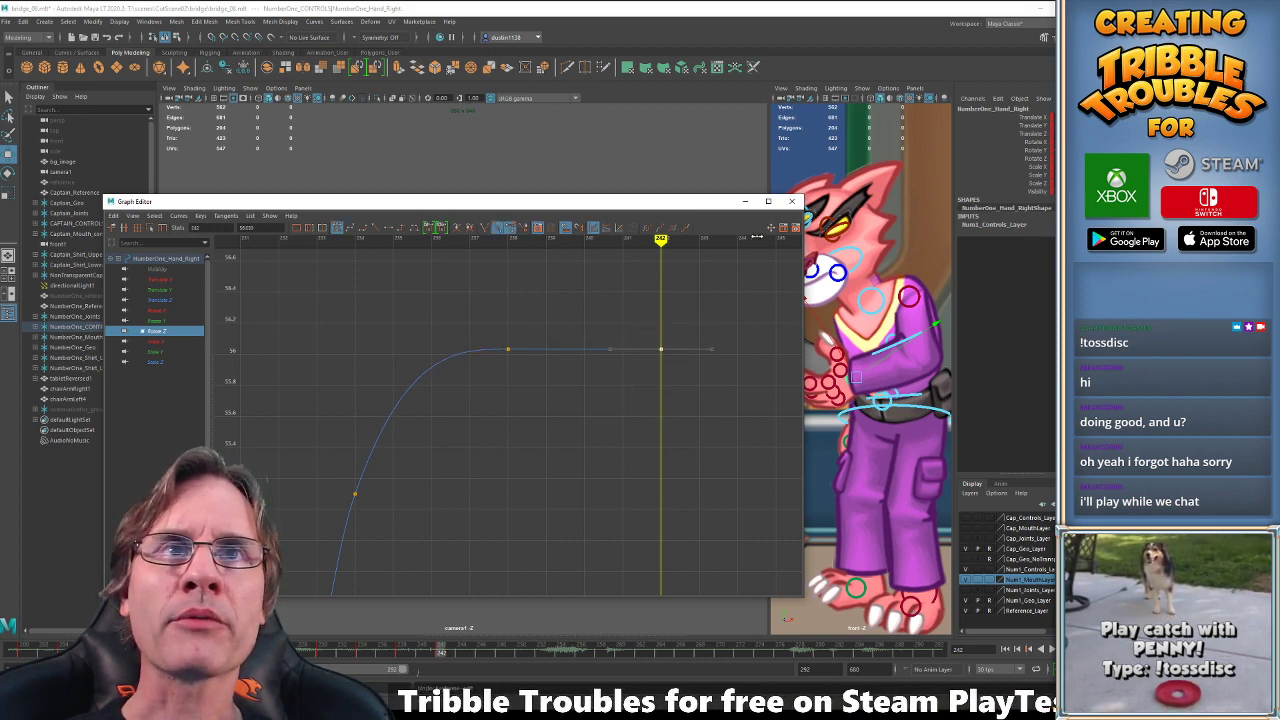
pyautogui.keyDown('shift'); pyautogui.moveTo(631, 334); pyautogui.dragTo(631, 342, button='middle'); pyautogui.keyUp('shift')
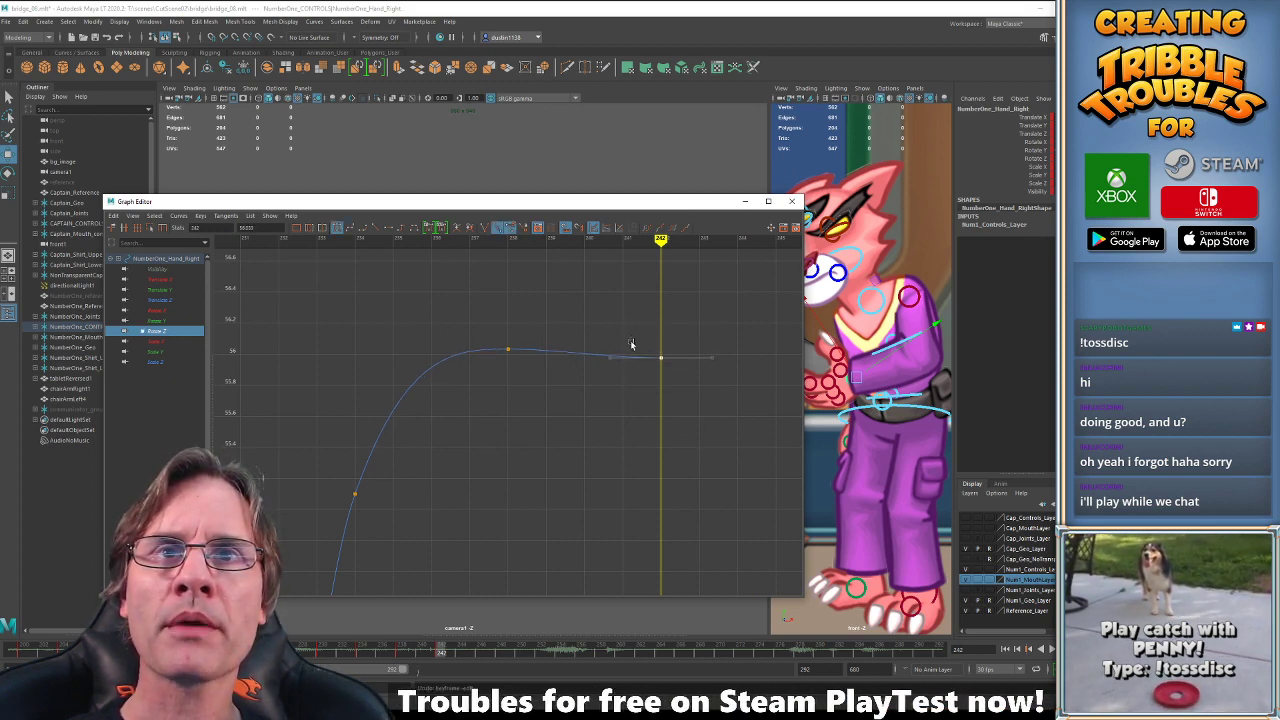
pyautogui.click(792, 201)
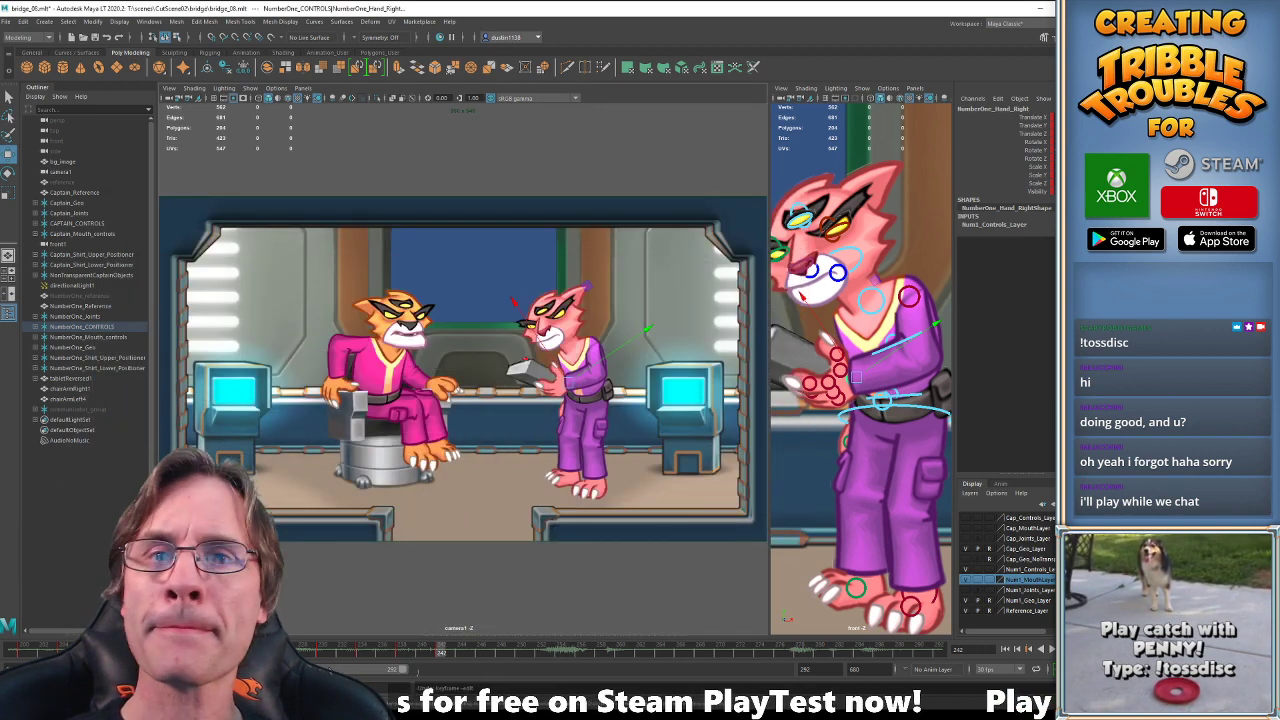
# Play back the cutscene to review the standing character's right hand motion around frame 242.
pyautogui.click(260, 650)
pyautogui.hotkey('alt', 'v')
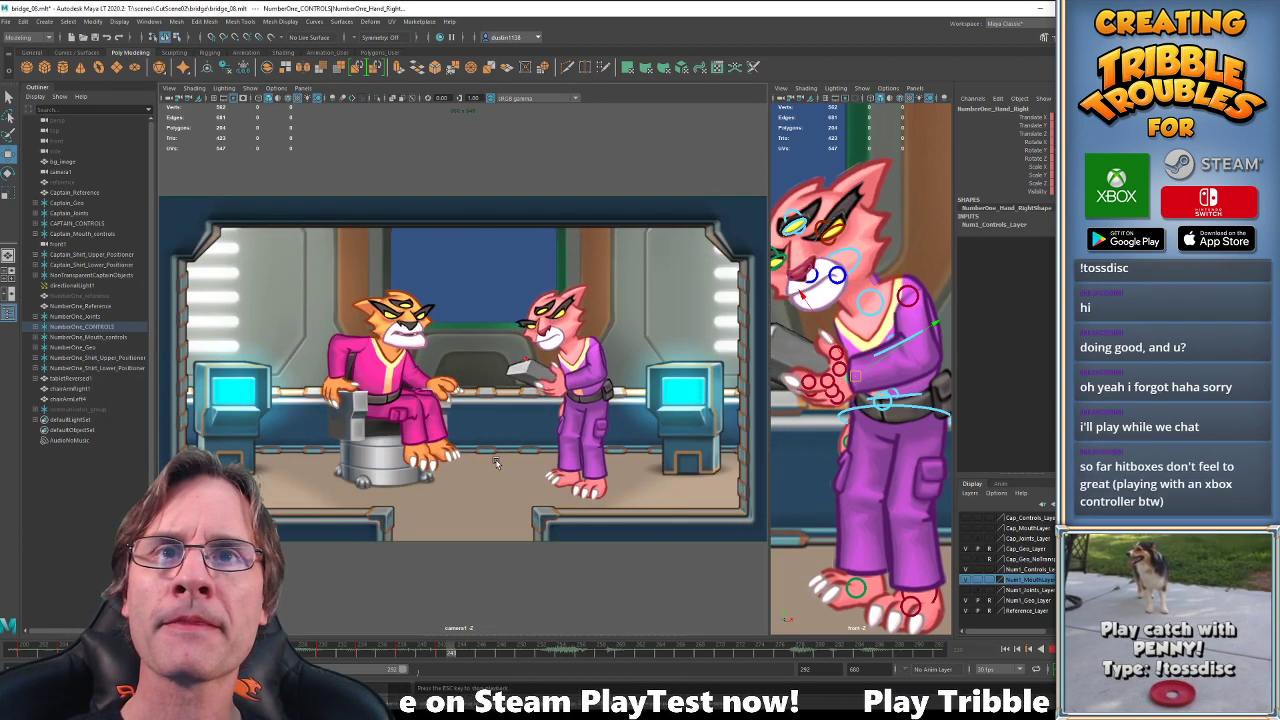
pyautogui.hotkey('alt', 'v')
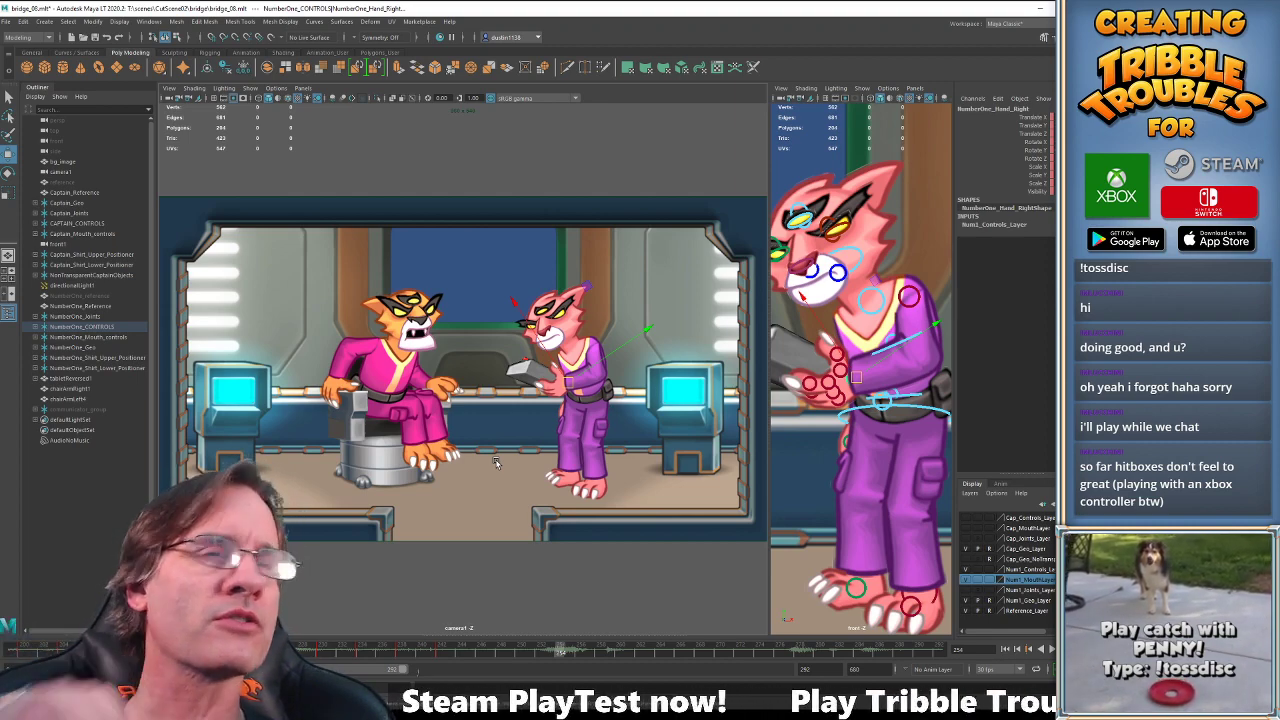
pyautogui.hotkey('alt', 'v')
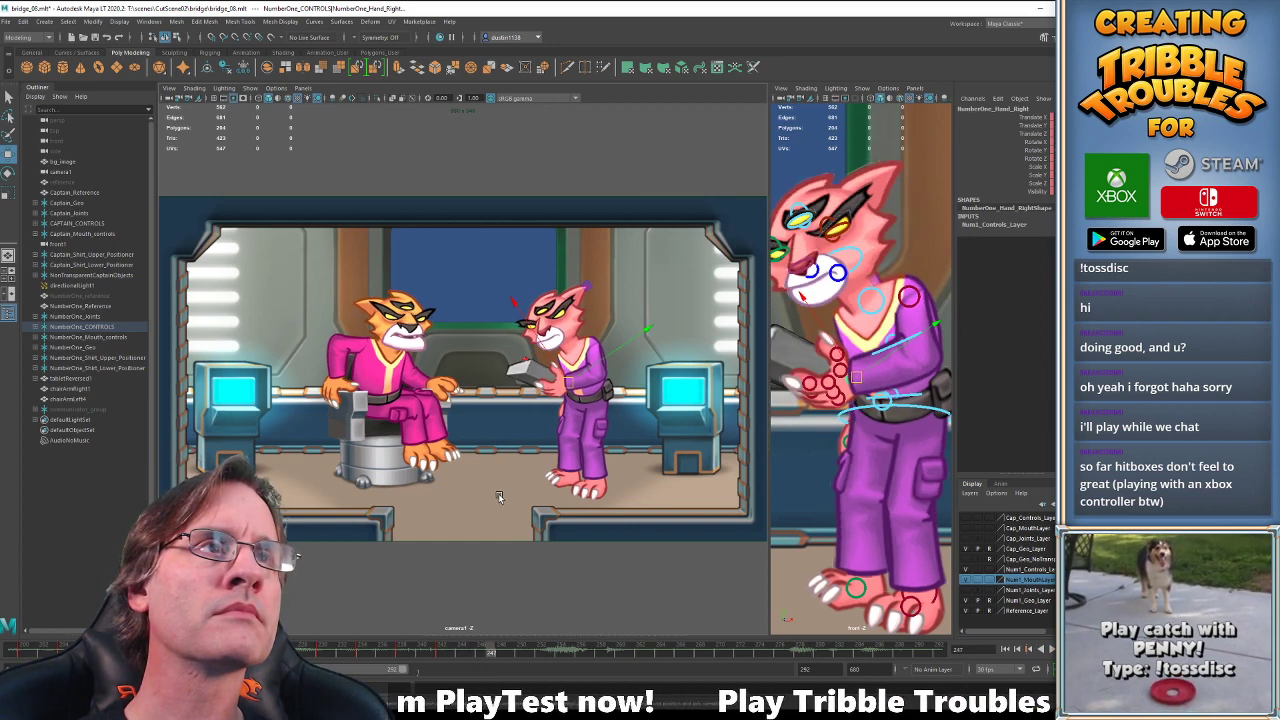
pyautogui.hotkey('alt', 'v')
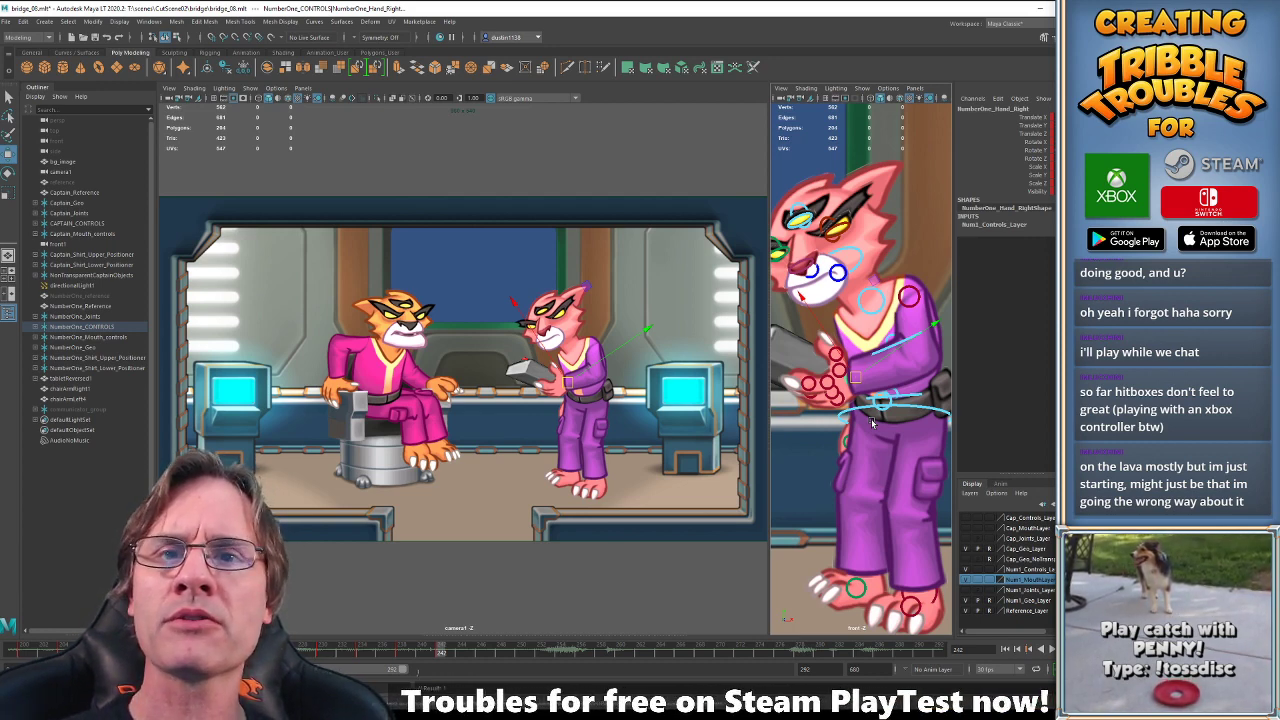
# Step back two keys from frame 242 and forward again, twice, to compare the right hand's poses.
pyautogui.press(',')
pyautogui.press(',')
pyautogui.press('.')
pyautogui.press('.')
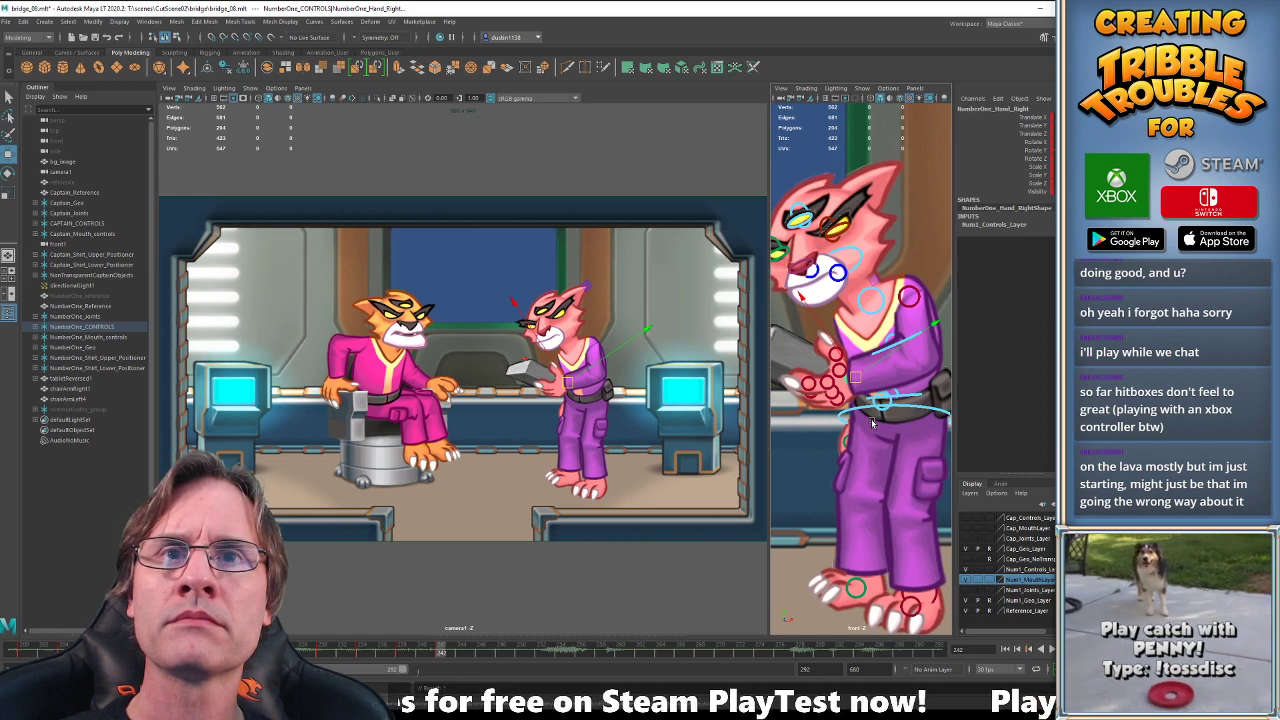
pyautogui.press(',')
pyautogui.press(',')
pyautogui.press('.')
pyautogui.press('.')
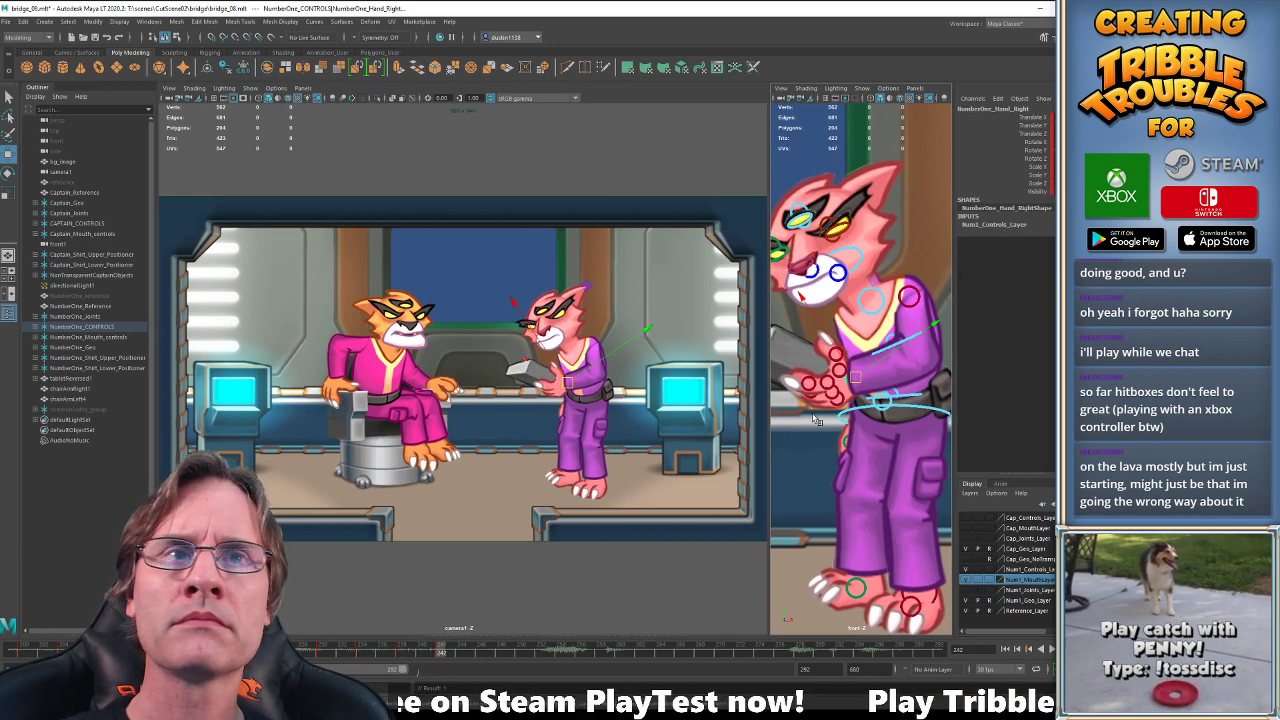
# Inspect the right hand control up close in the front view while stepping between its keys leading up to frame 242.
pyautogui.scroll(3, 857, 400)
pyautogui.scroll(3, 857, 400)
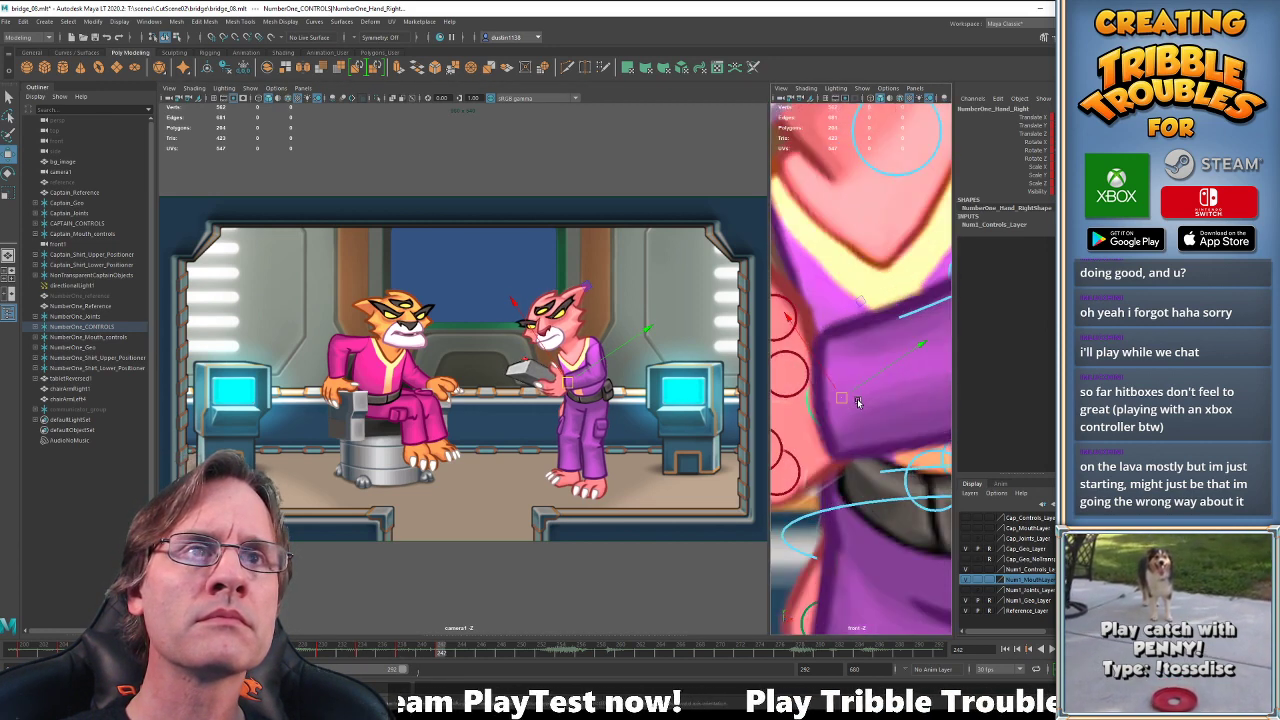
pyautogui.scroll(2, 857, 398)
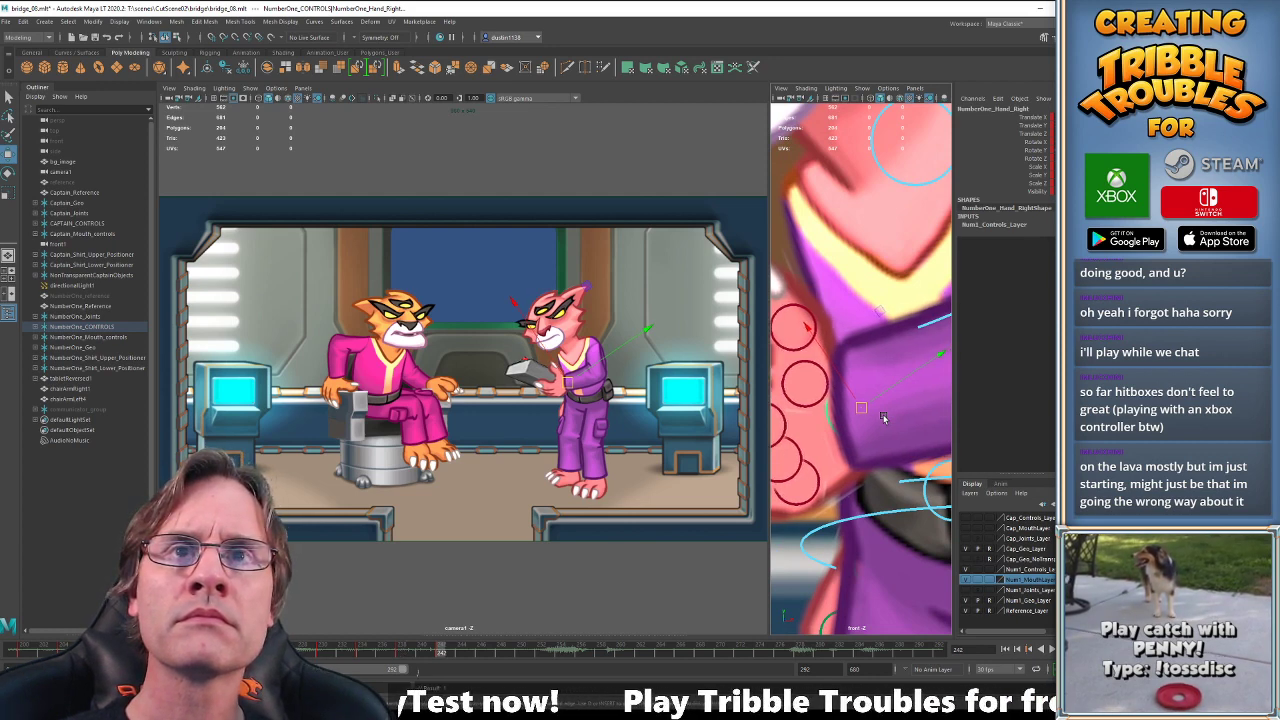
pyautogui.press(',')
pyautogui.press('.')
pyautogui.press(',')
pyautogui.press(',')
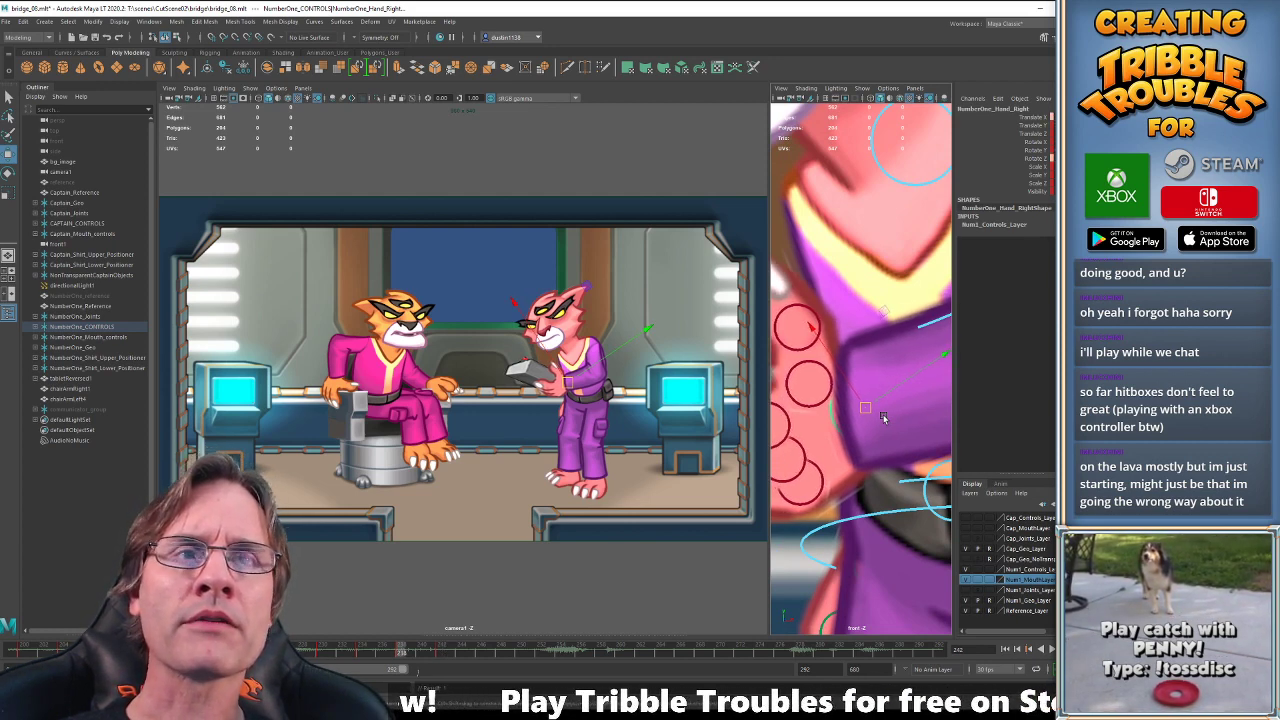
pyautogui.press(',')
pyautogui.press('.')
pyautogui.press('.')
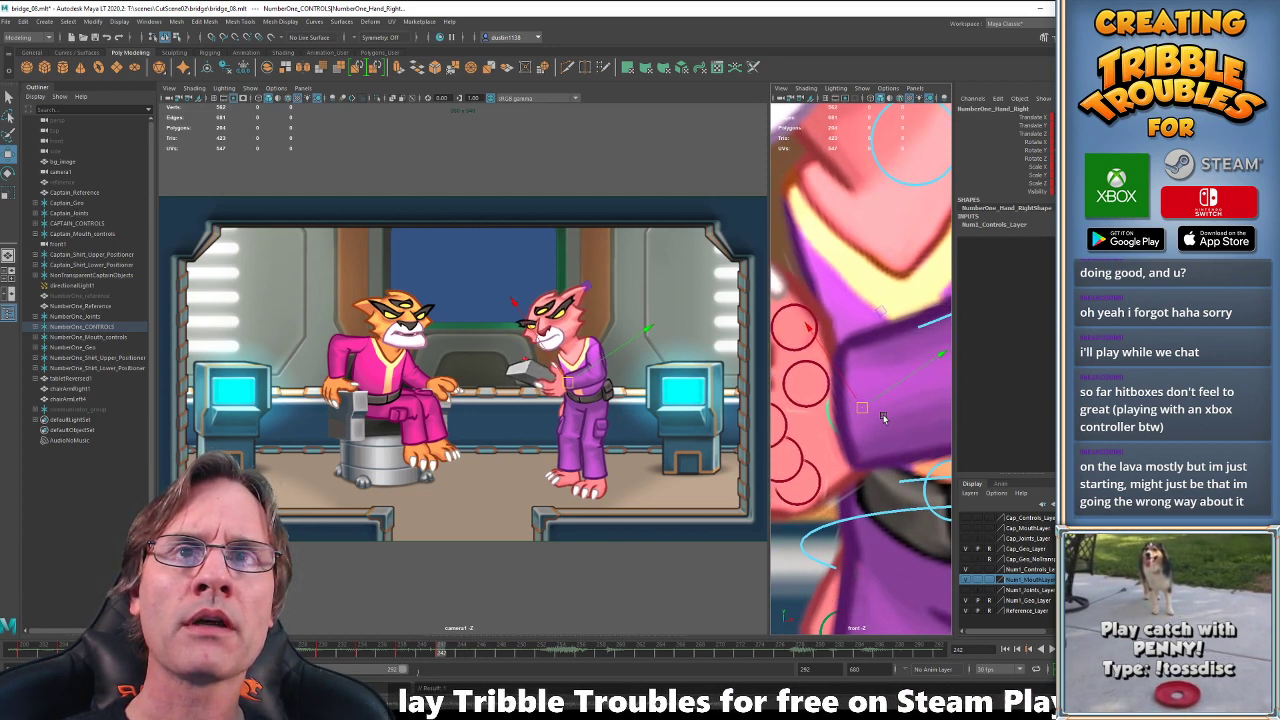
pyautogui.press(',')
pyautogui.press(',')
pyautogui.press('.')
pyautogui.press('.')
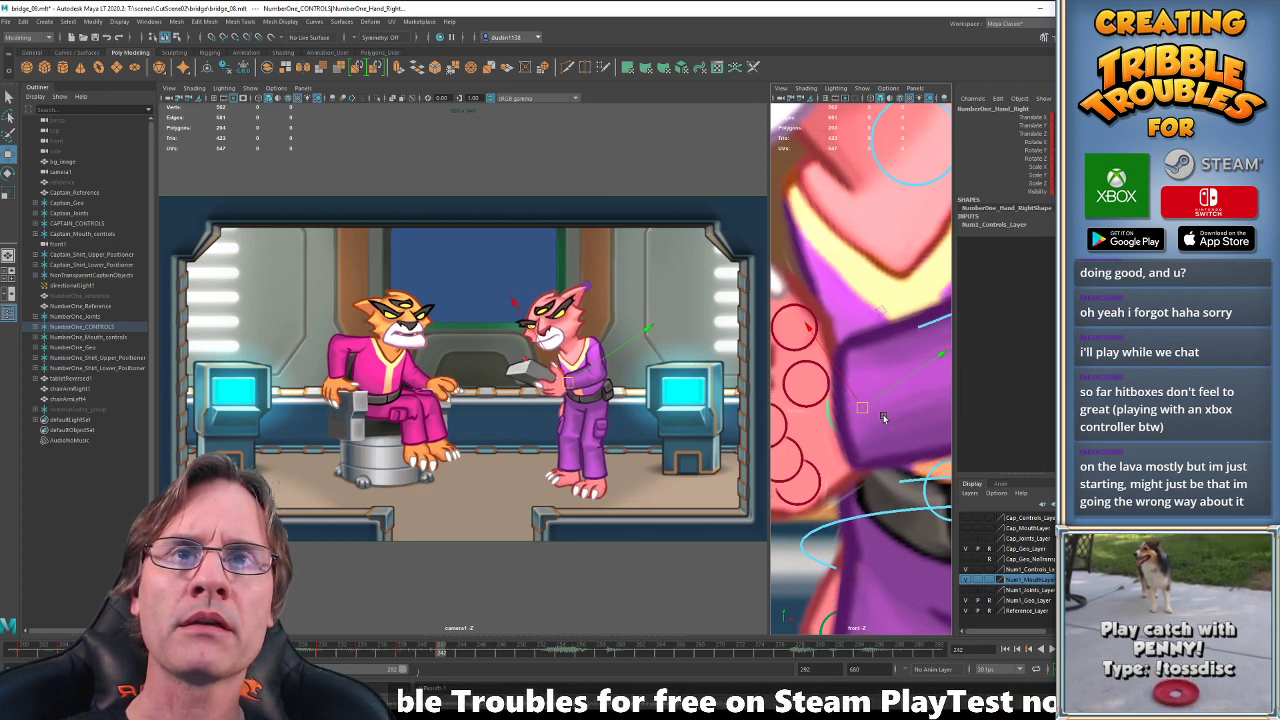
# Play the cutscene twice from the start of the playback range to review the standing character's motion.
pyautogui.hotkey('alt', 'shift', 'v')
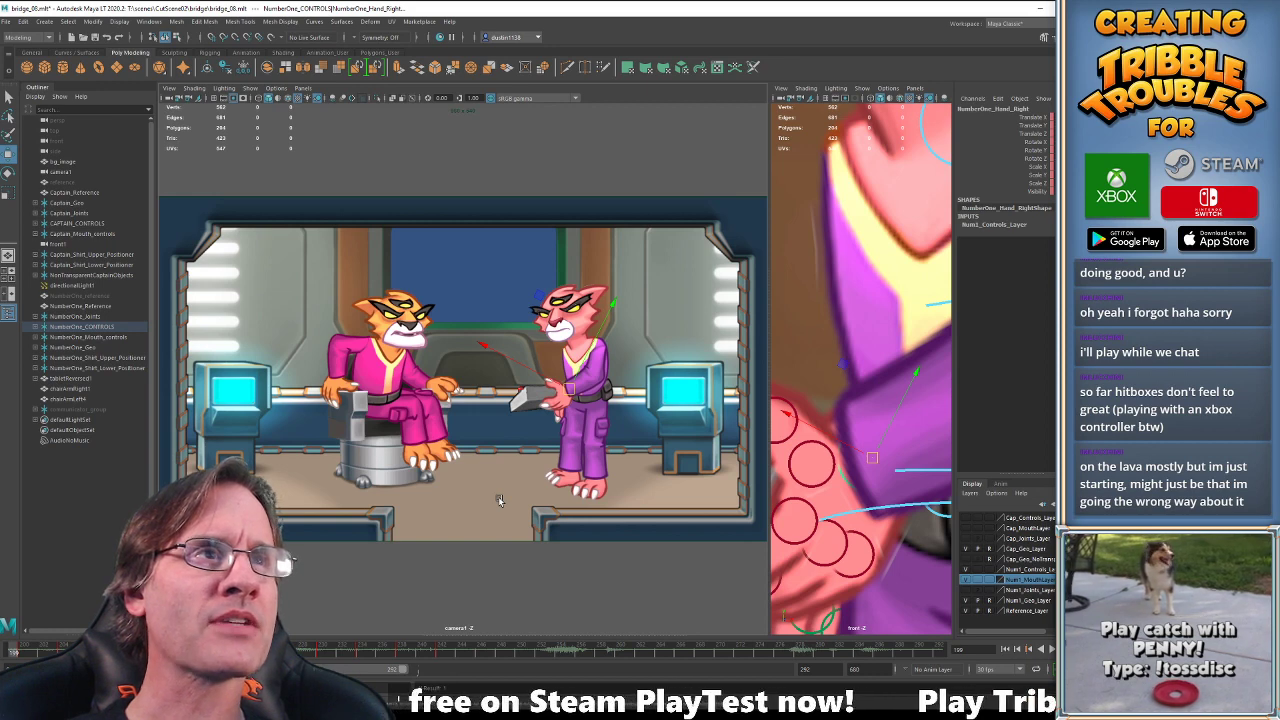
pyautogui.hotkey('alt', 'v')
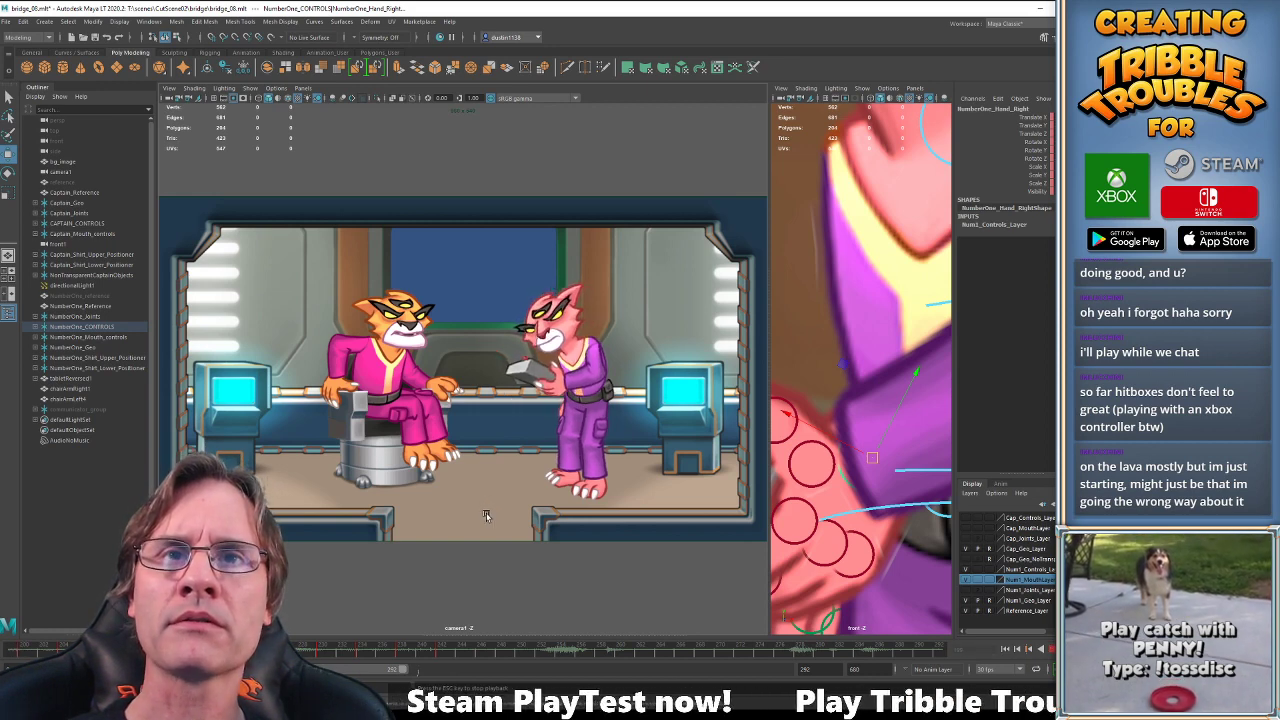
pyautogui.hotkey('alt', 'v')
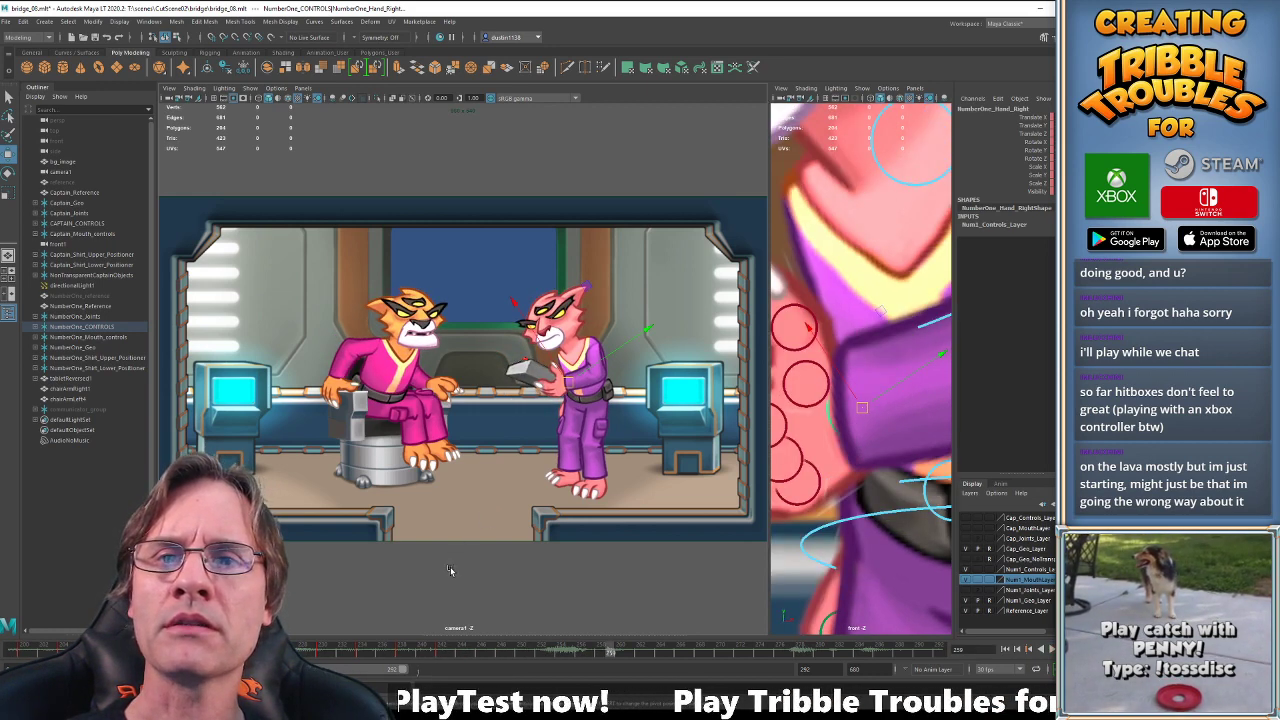
pyautogui.hotkey('alt', 'shift', 'v')
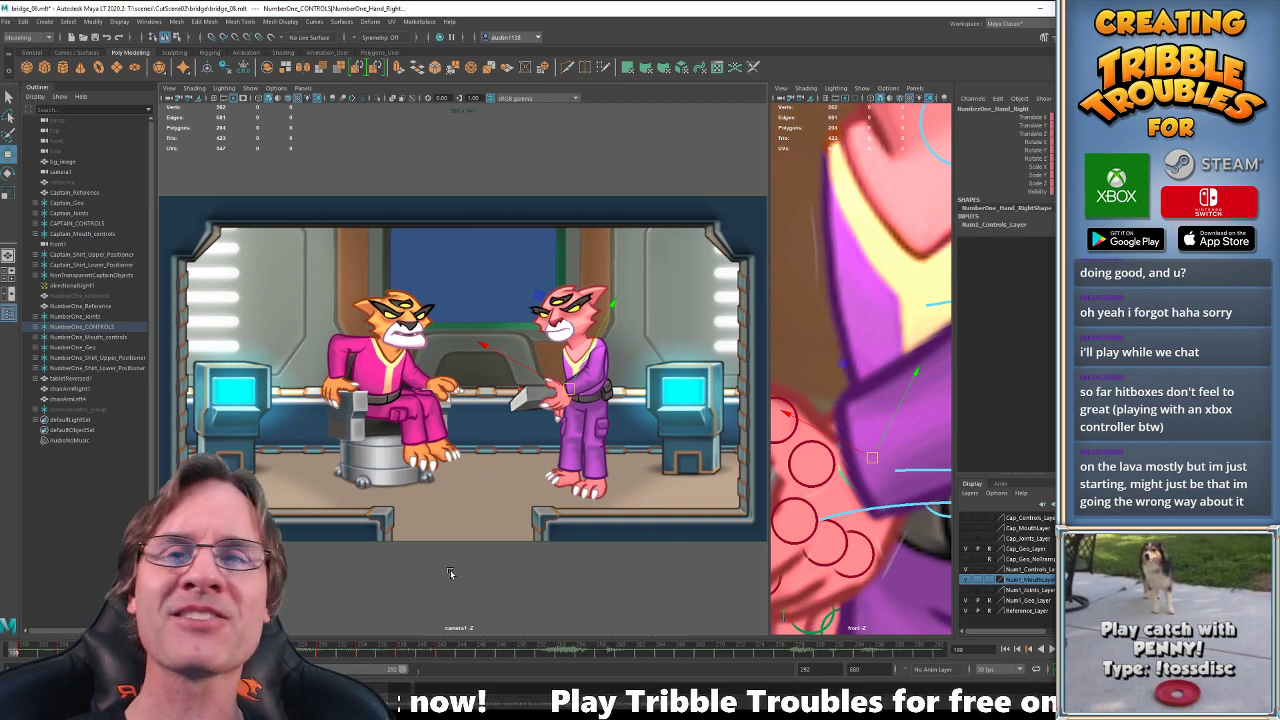
pyautogui.hotkey('alt', 'v')
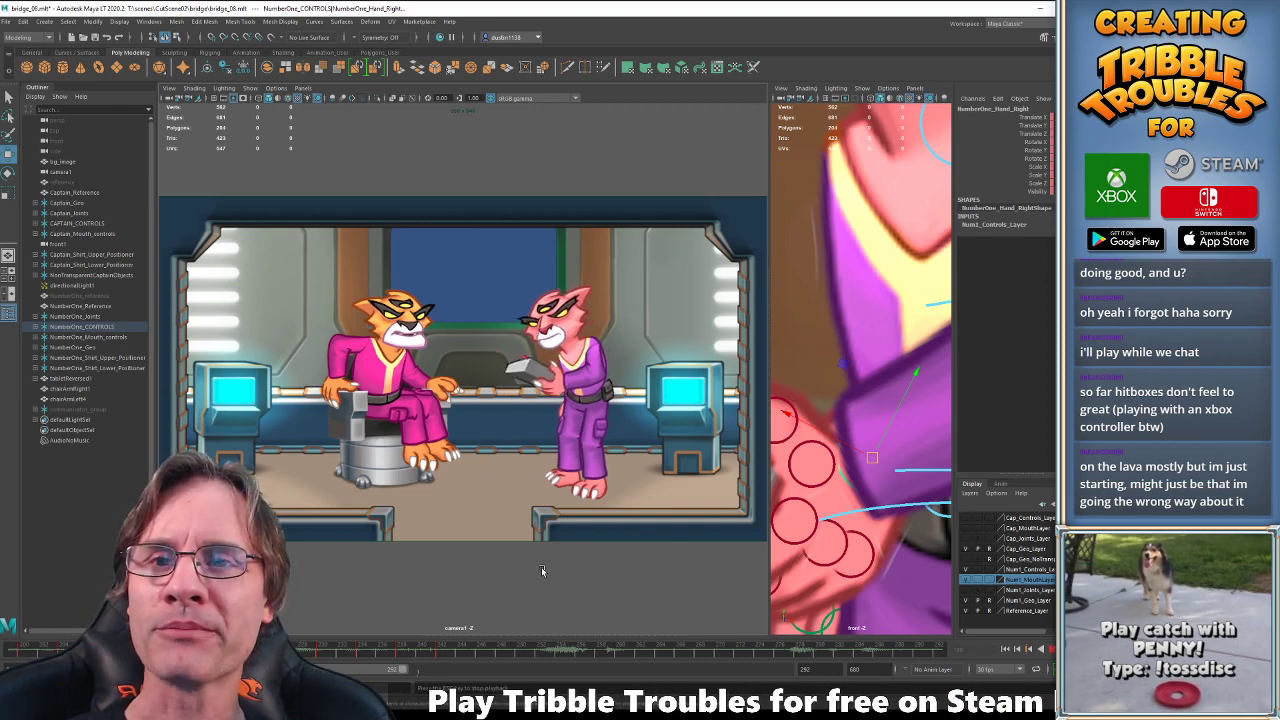
pyautogui.hotkey('alt', 'v')
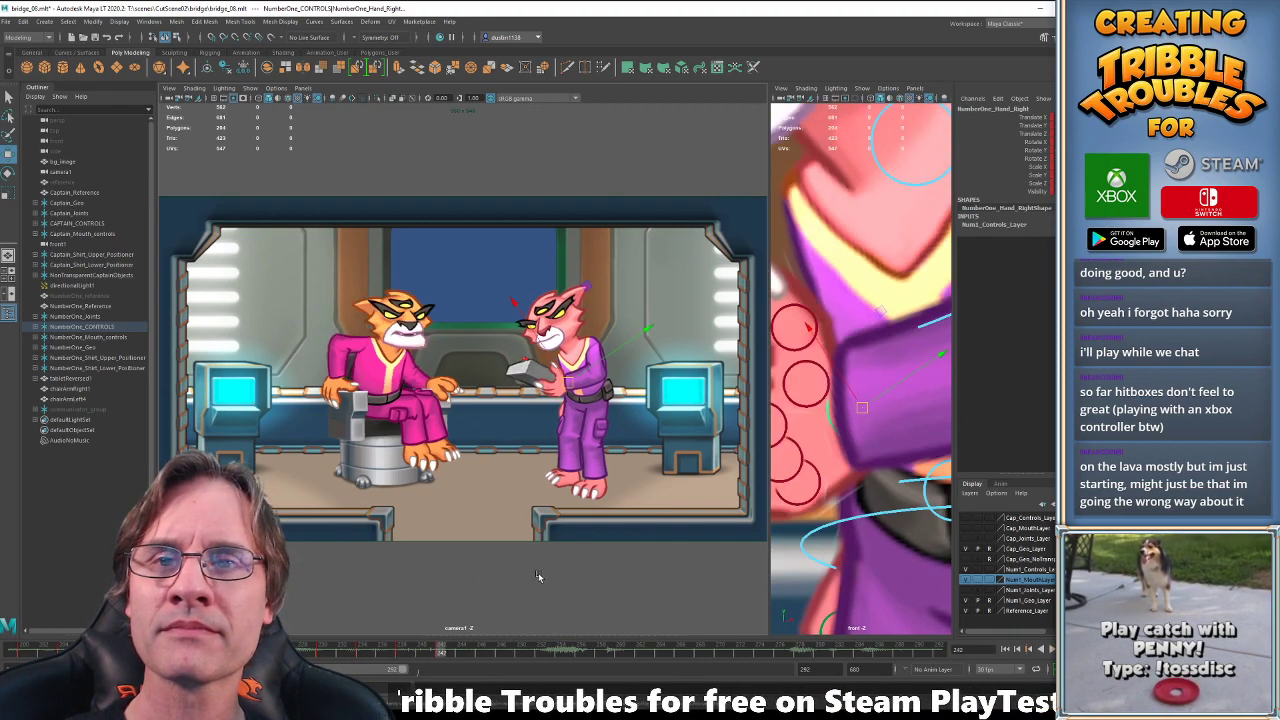
# Recheck the right hand's pose changes by stepping between frame 242 and the keys before it.
pyautogui.press(',')
pyautogui.press('.')
pyautogui.press(',')
pyautogui.press(',')
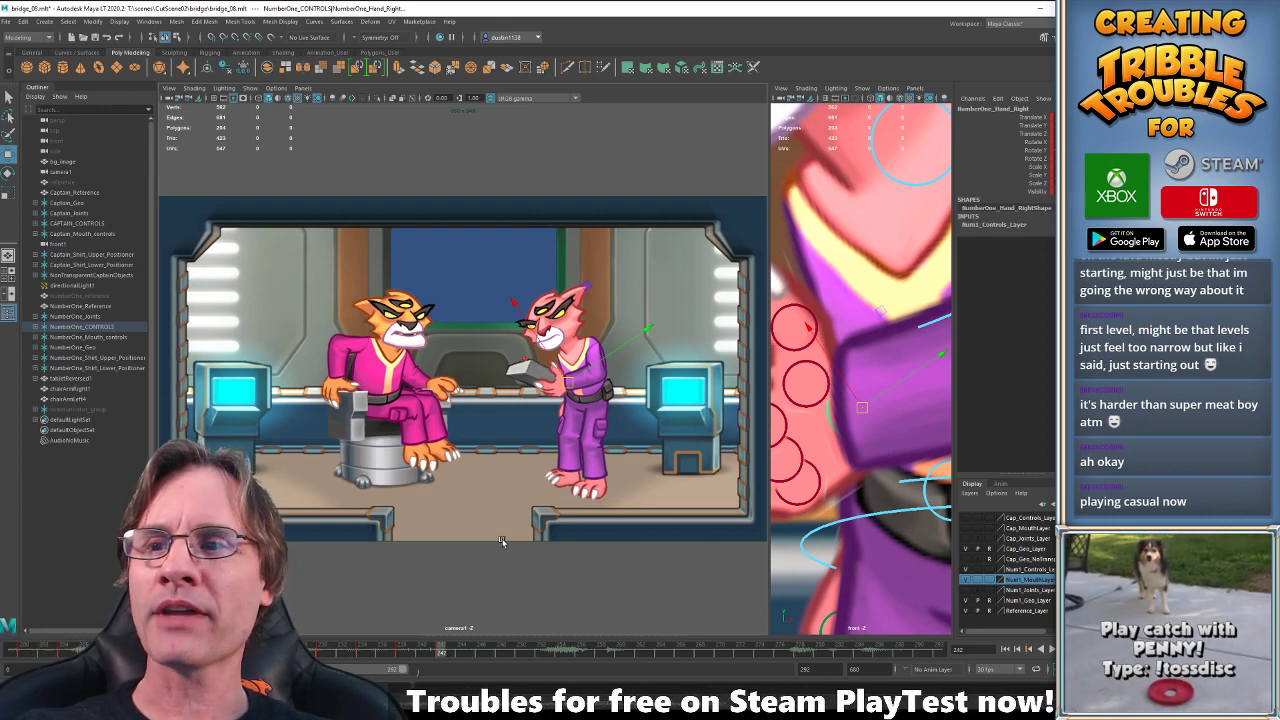
# Return to the start of the playback range and replay the full bridge scene with both characters.
pyautogui.hotkey('alt', 'shift', 'v')
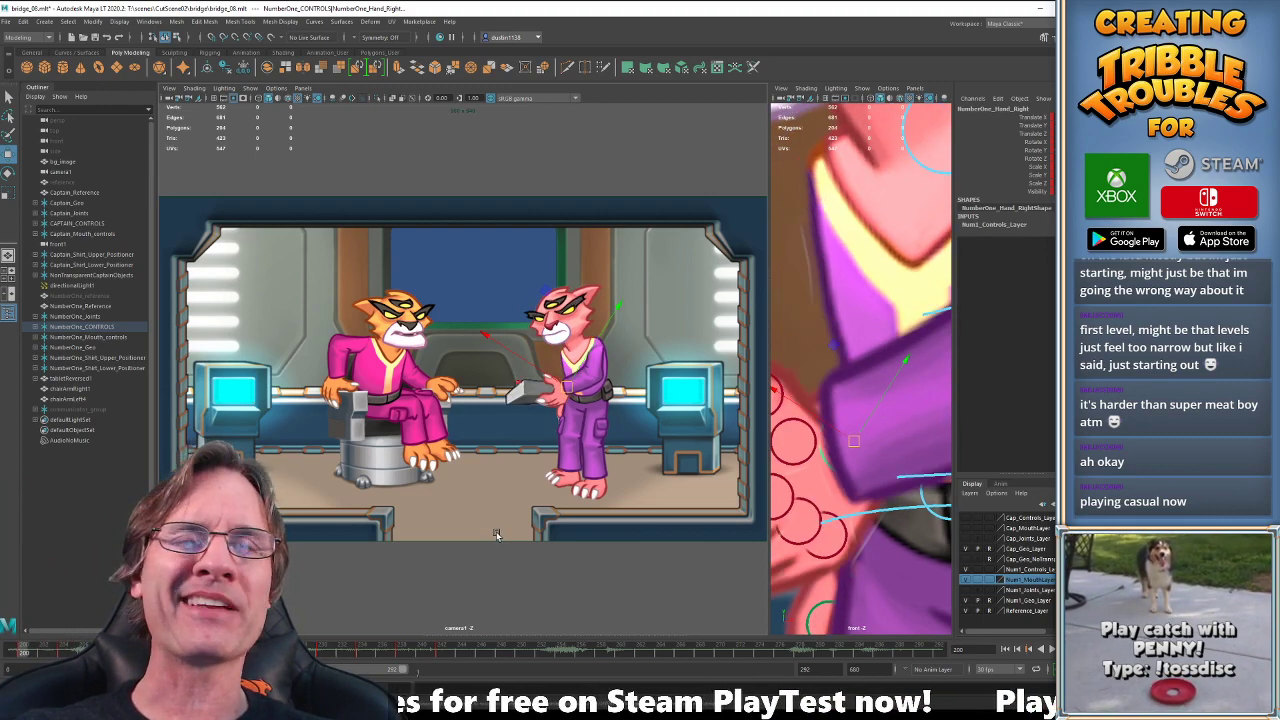
pyautogui.hotkey('alt', 'v')
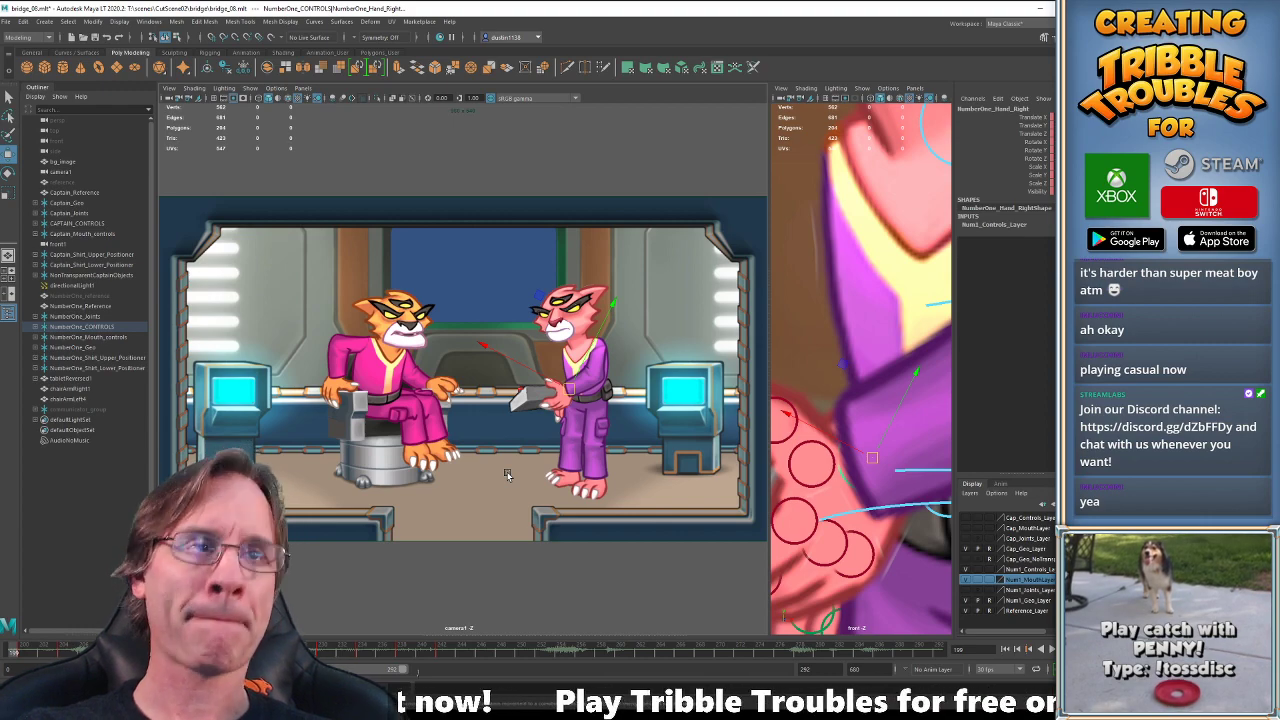
pyautogui.hotkey('alt', 'v')
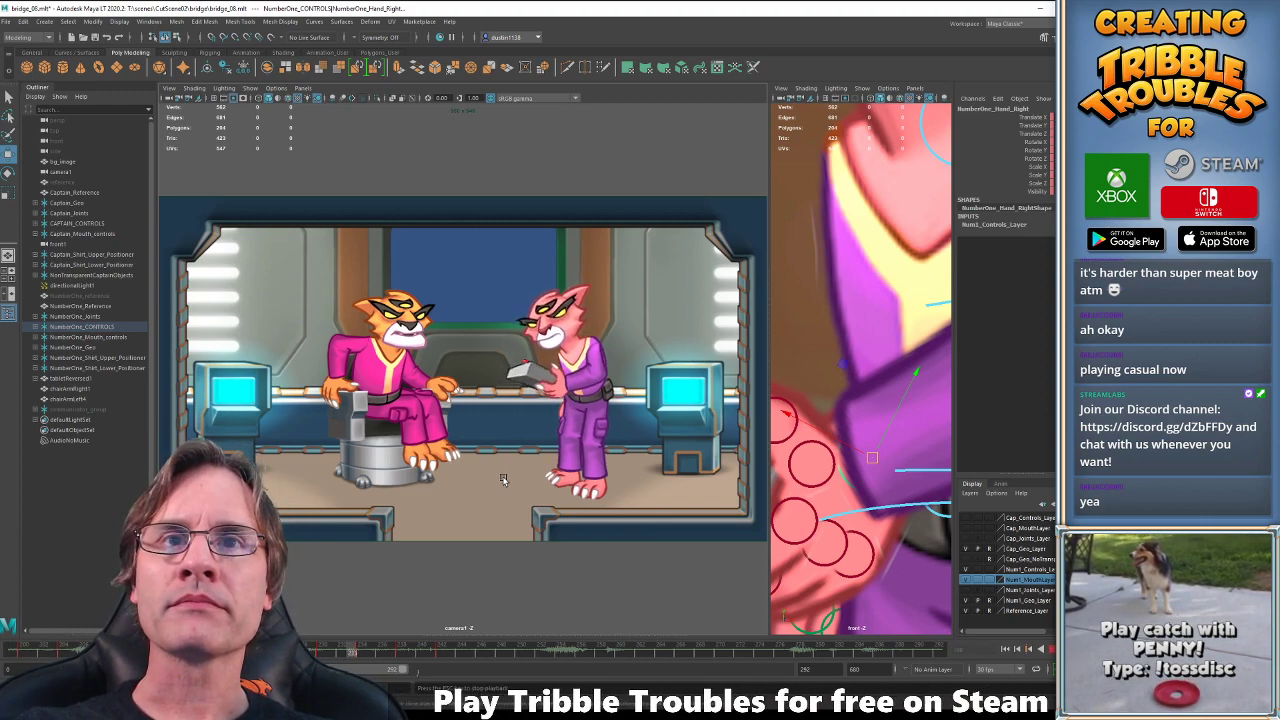
pyautogui.hotkey('alt', 'shift', 'v')
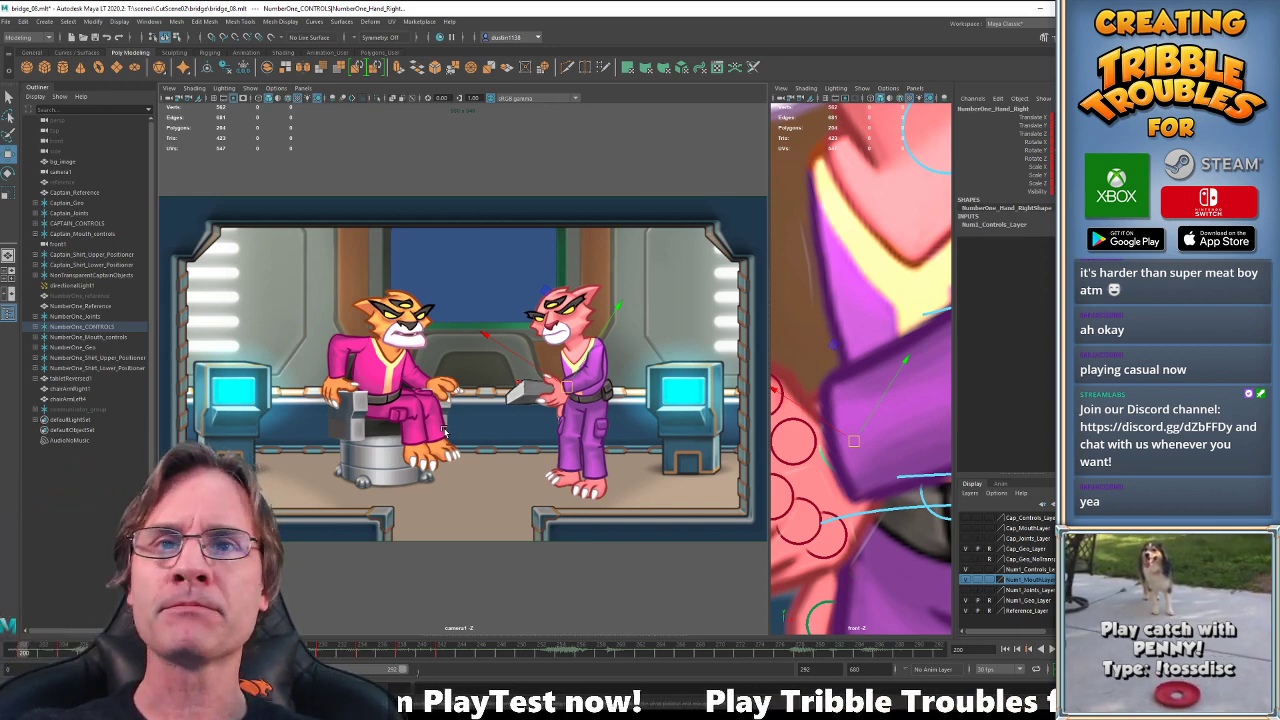
pyautogui.hotkey('alt', 'v')
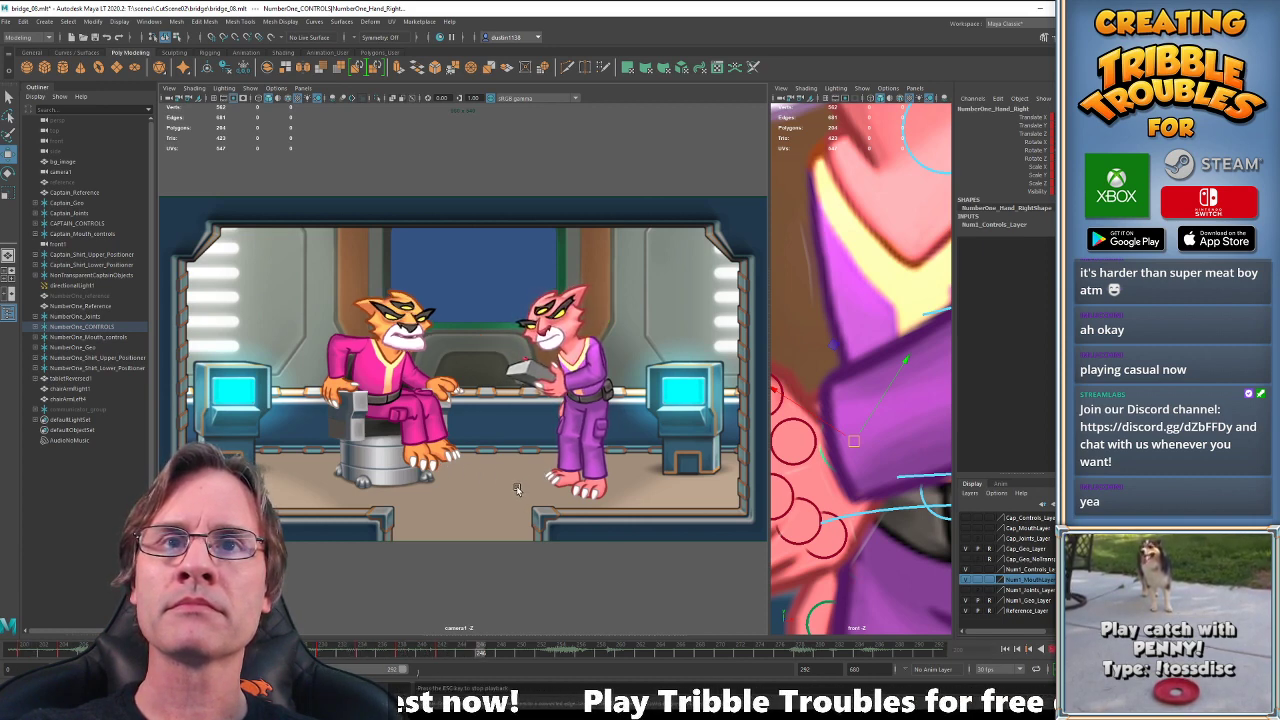
# Play the animation onward from just after frame 242 and step back to an earlier key of the right hand.
pyautogui.click(451, 652)
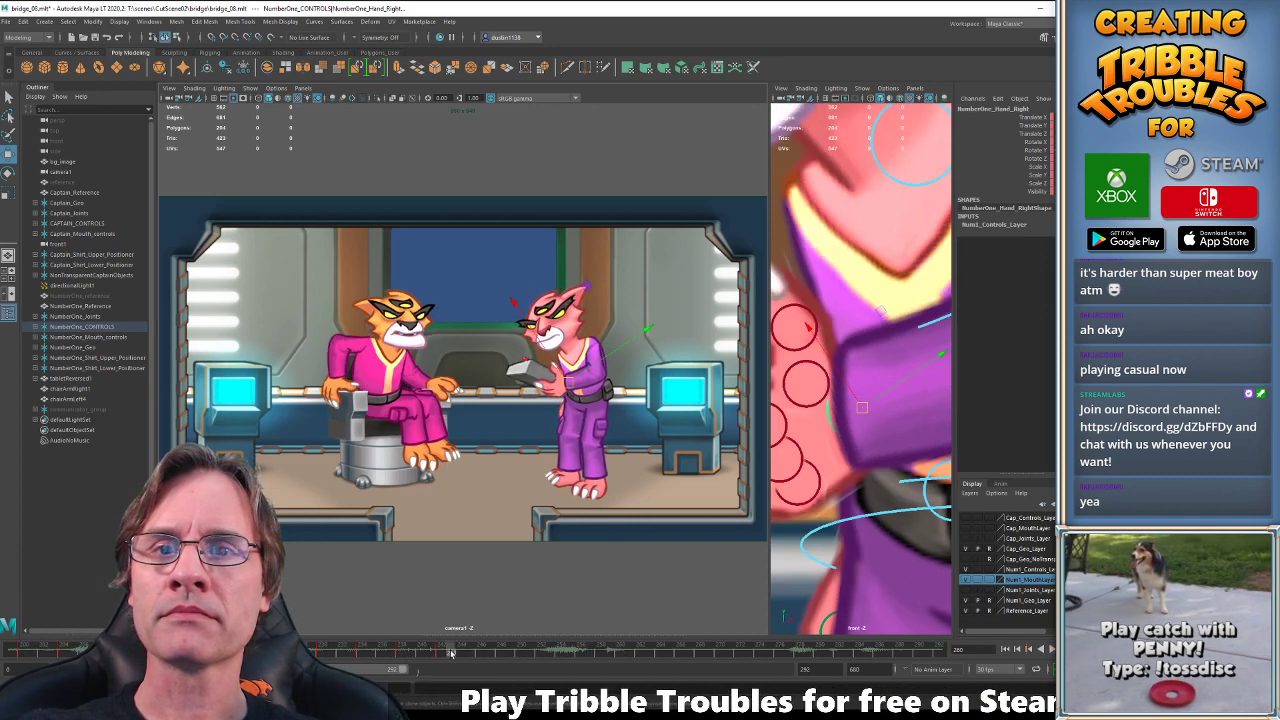
pyautogui.hotkey('alt', 'v')
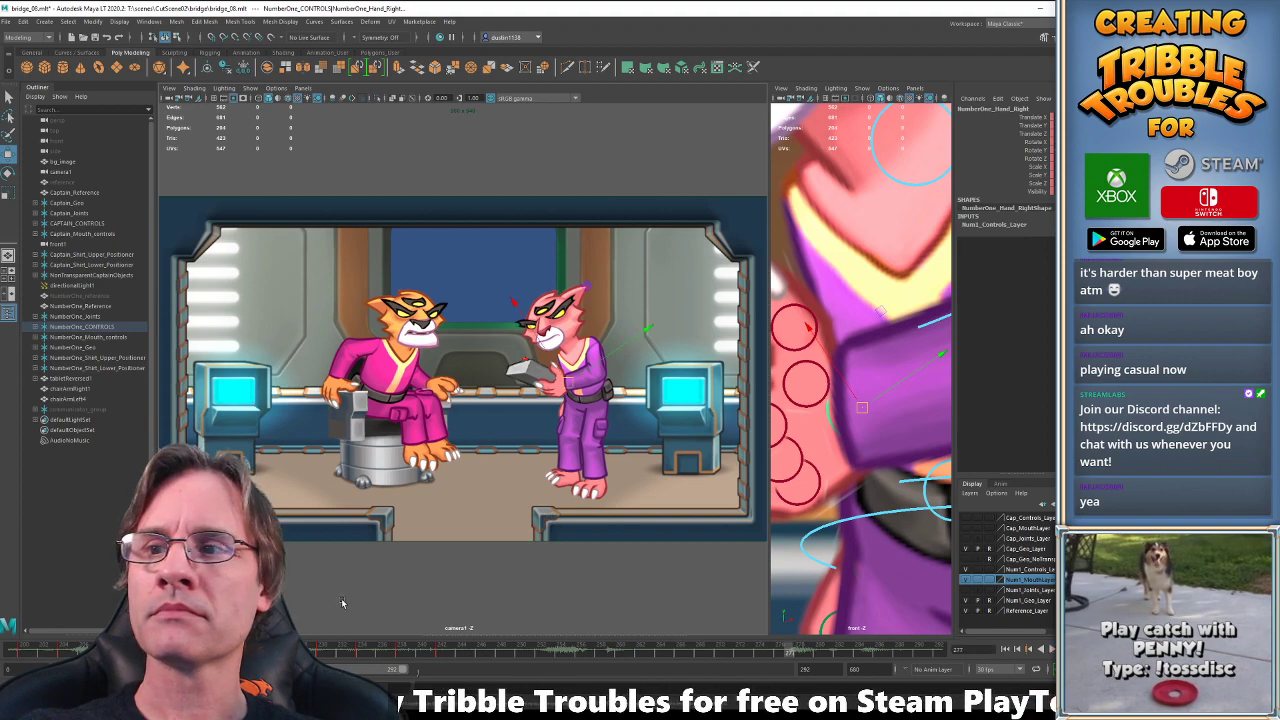
pyautogui.press('q')
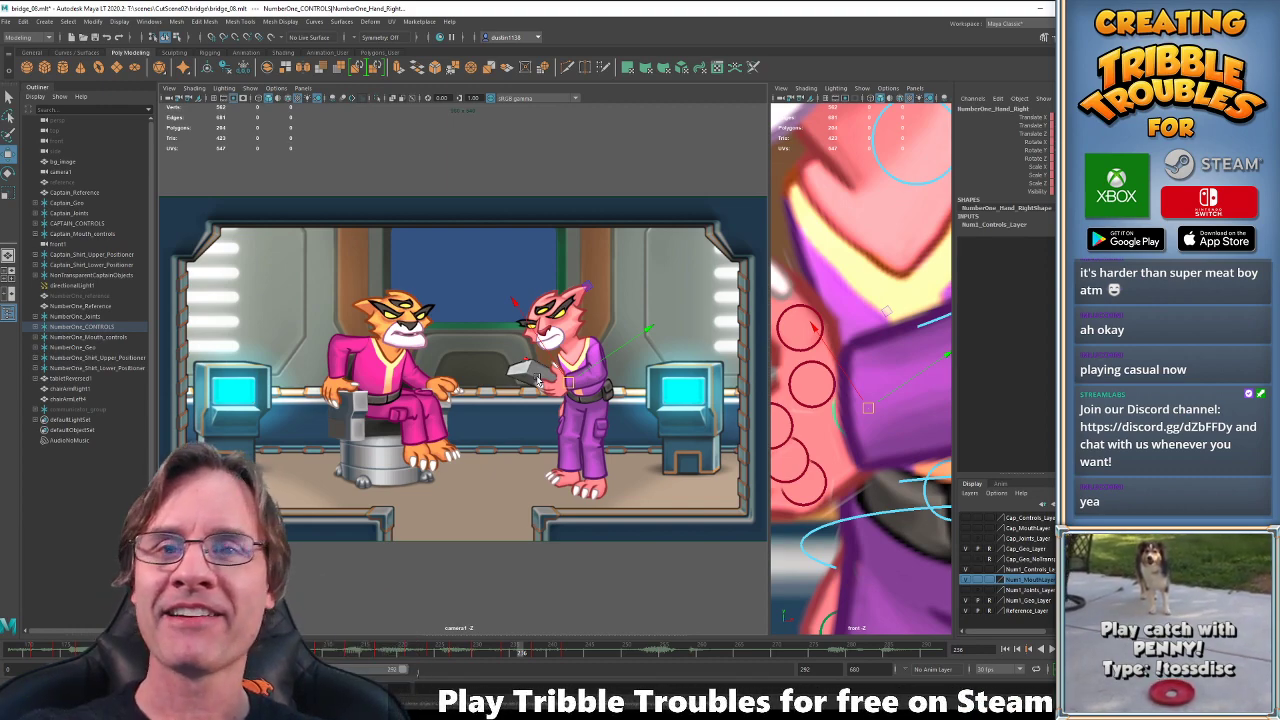
pyautogui.press(',')
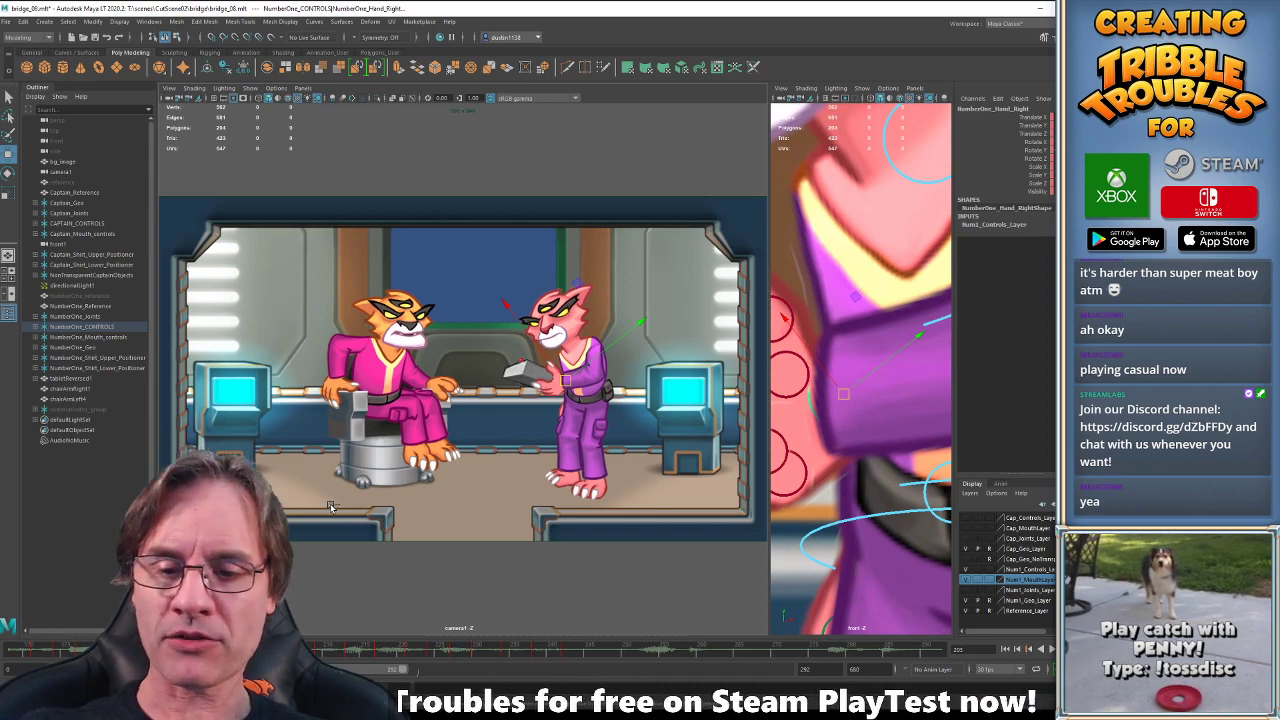
# Begin saving the scene under a new name and set the project to the T: drive.
pyautogui.hotkey('ctrl', 'shift', 's')
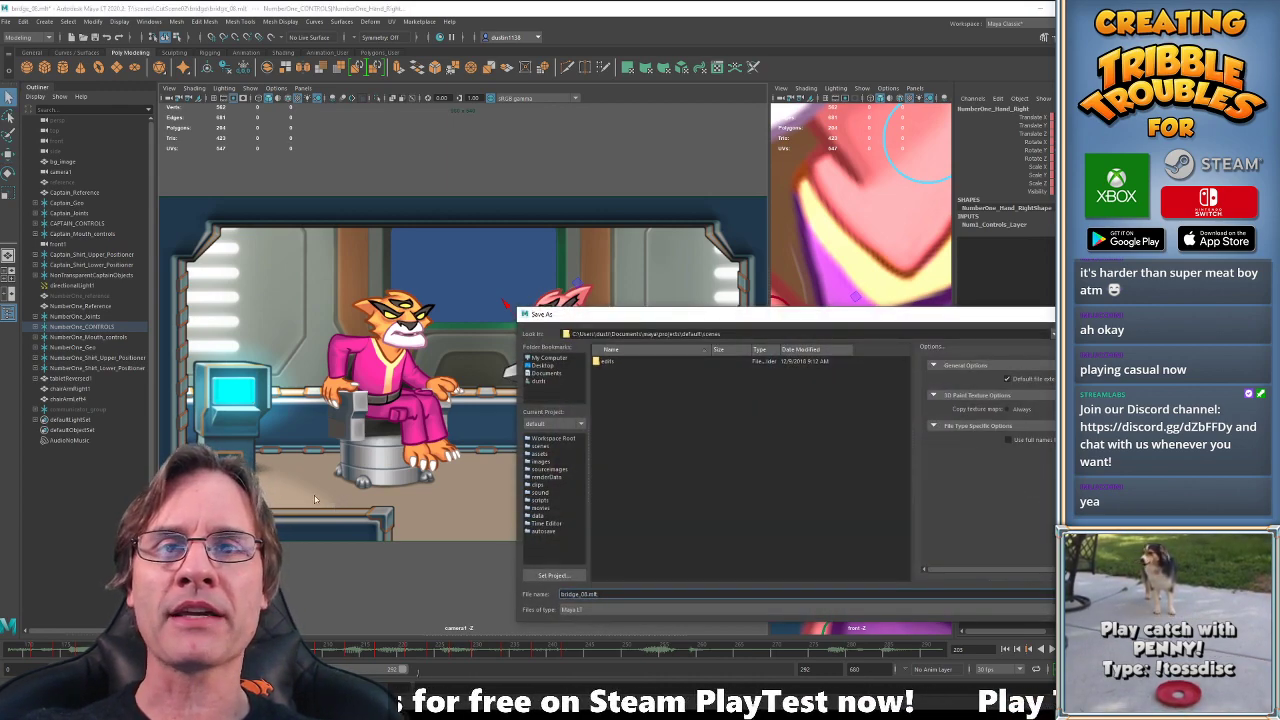
pyautogui.click(553, 575)
pyautogui.write('t')
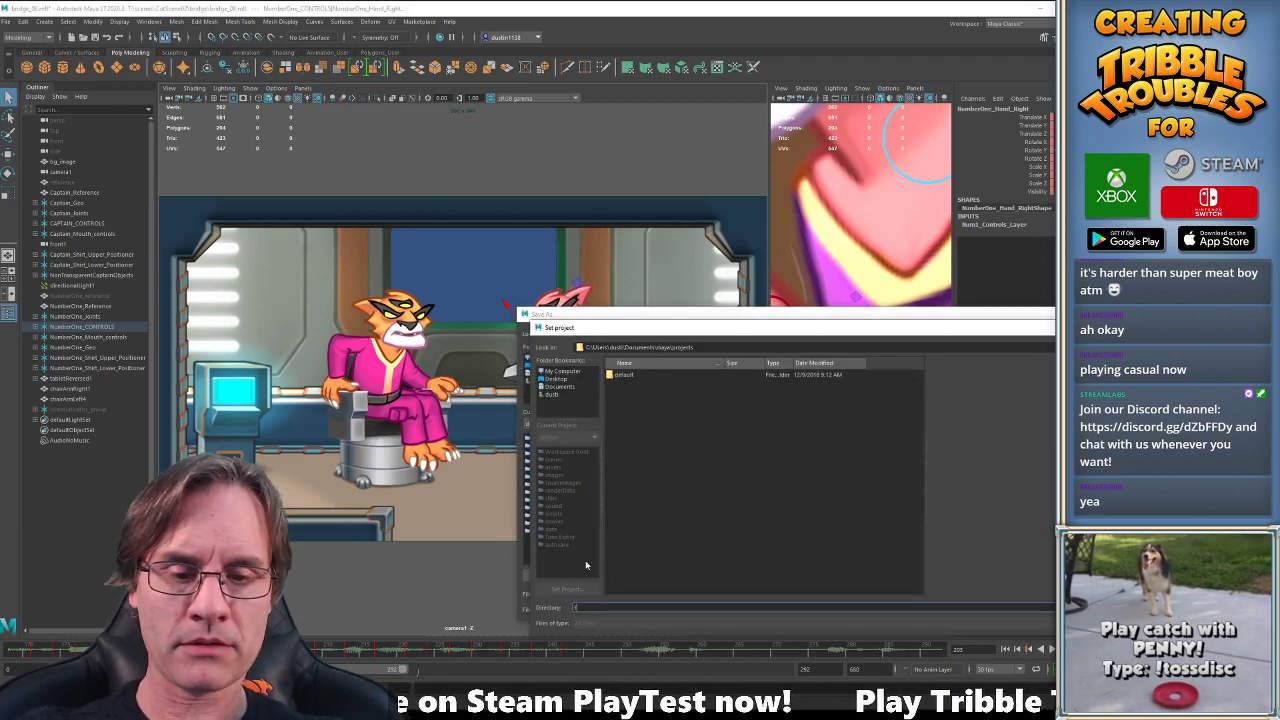
pyautogui.write(':')
pyautogui.press('Return')
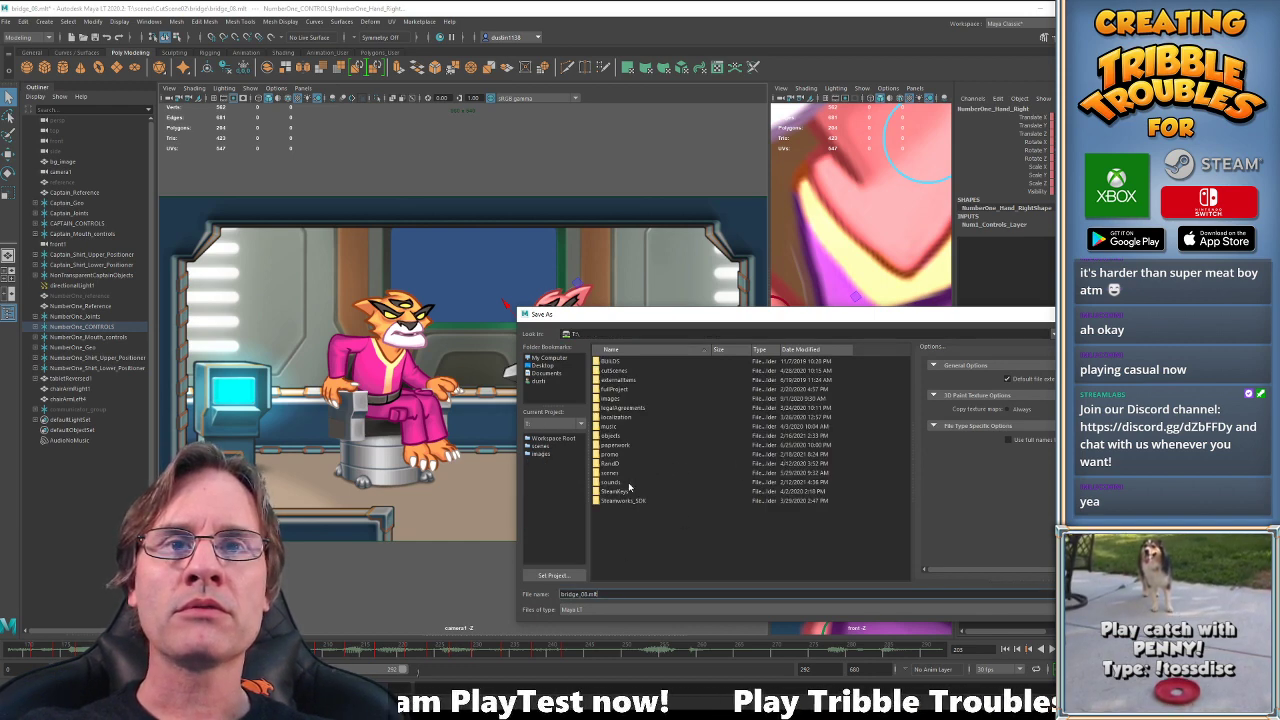
# Save the scene as bridge_09.mlt in the scenes\CutScene02\bridge folder.
pyautogui.click(616, 474)
pyautogui.press('Return')
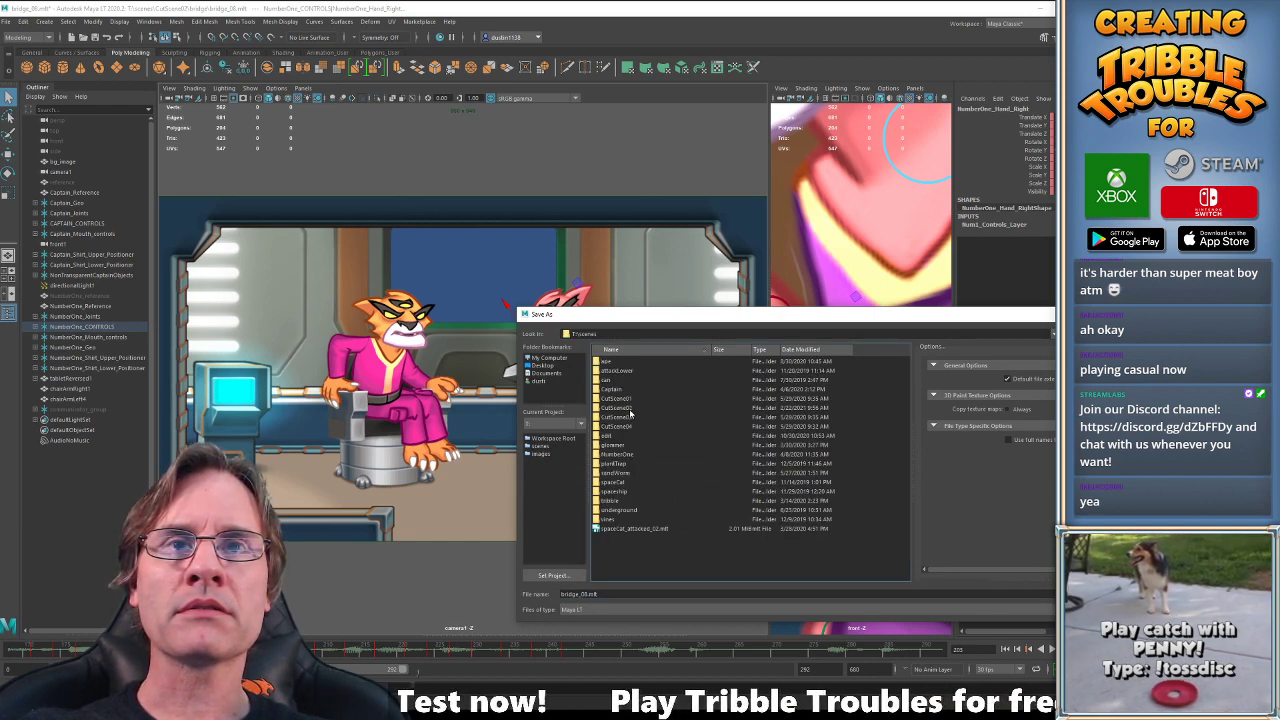
pyautogui.click(629, 409)
pyautogui.press('Return')
pyautogui.press('Down')
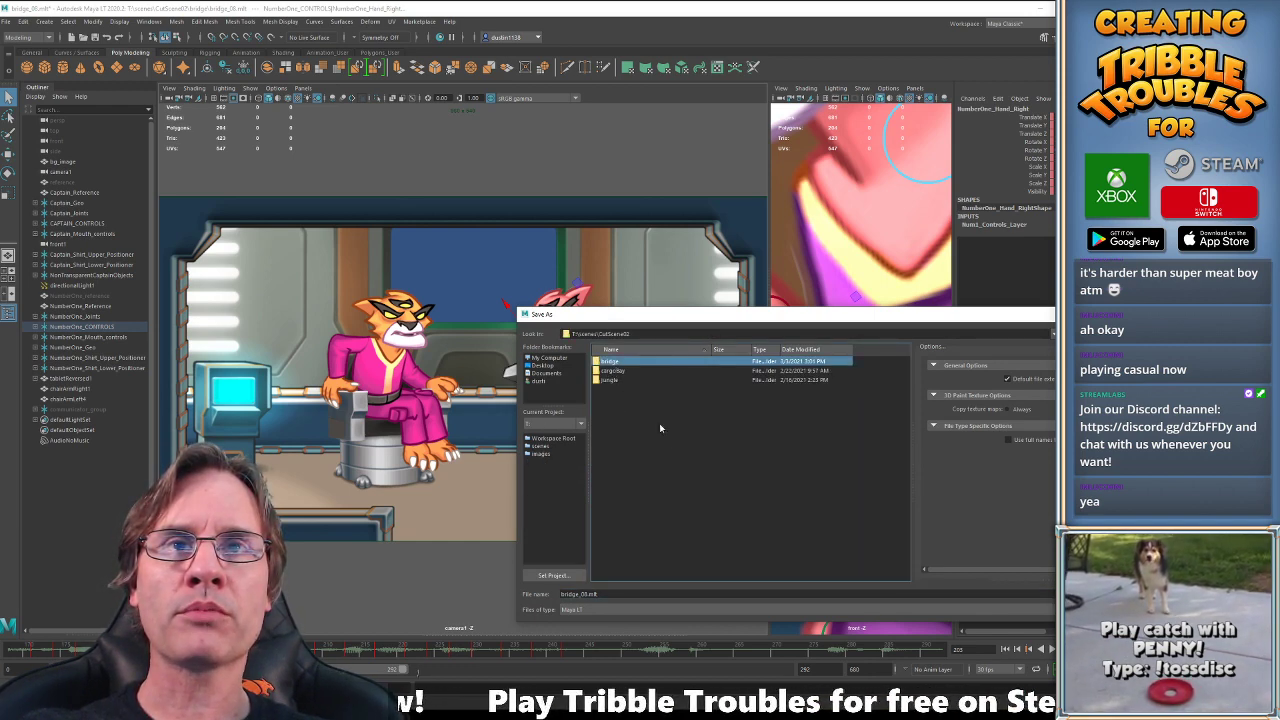
pyautogui.press('Return')
pyautogui.click(634, 427)
pyautogui.click(630, 592)
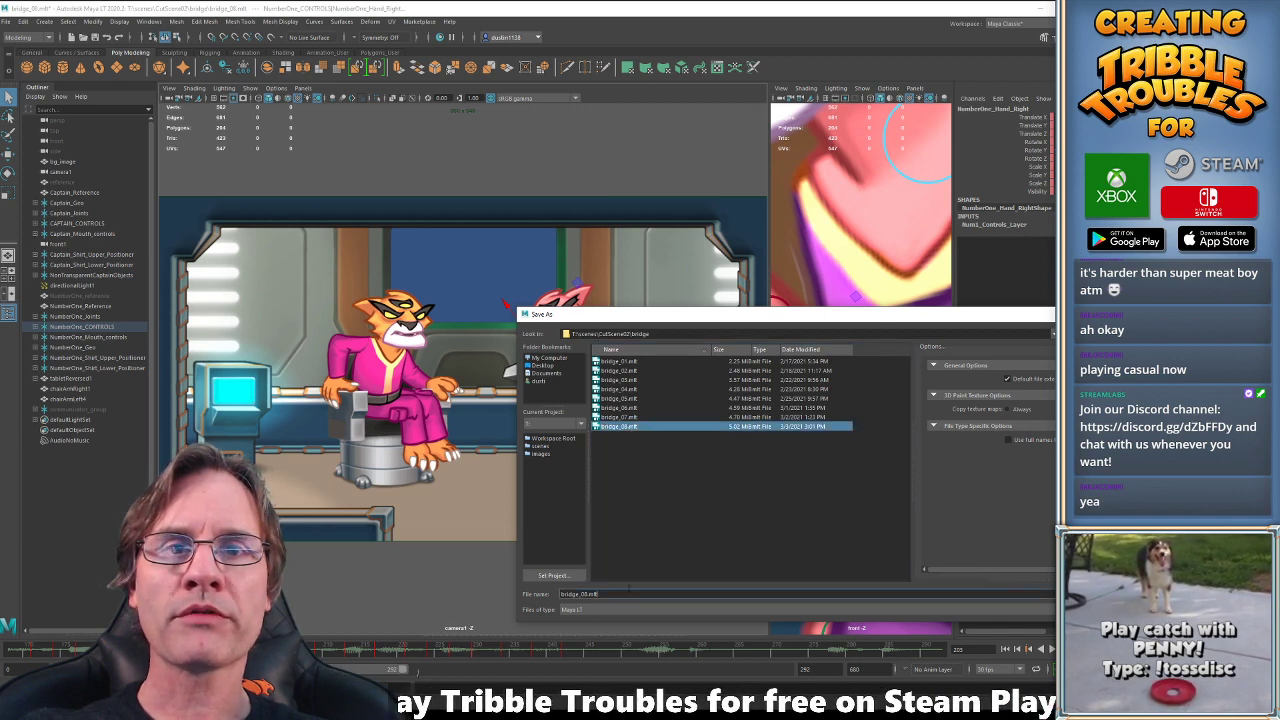
pyautogui.press('Left')
pyautogui.press('Left')
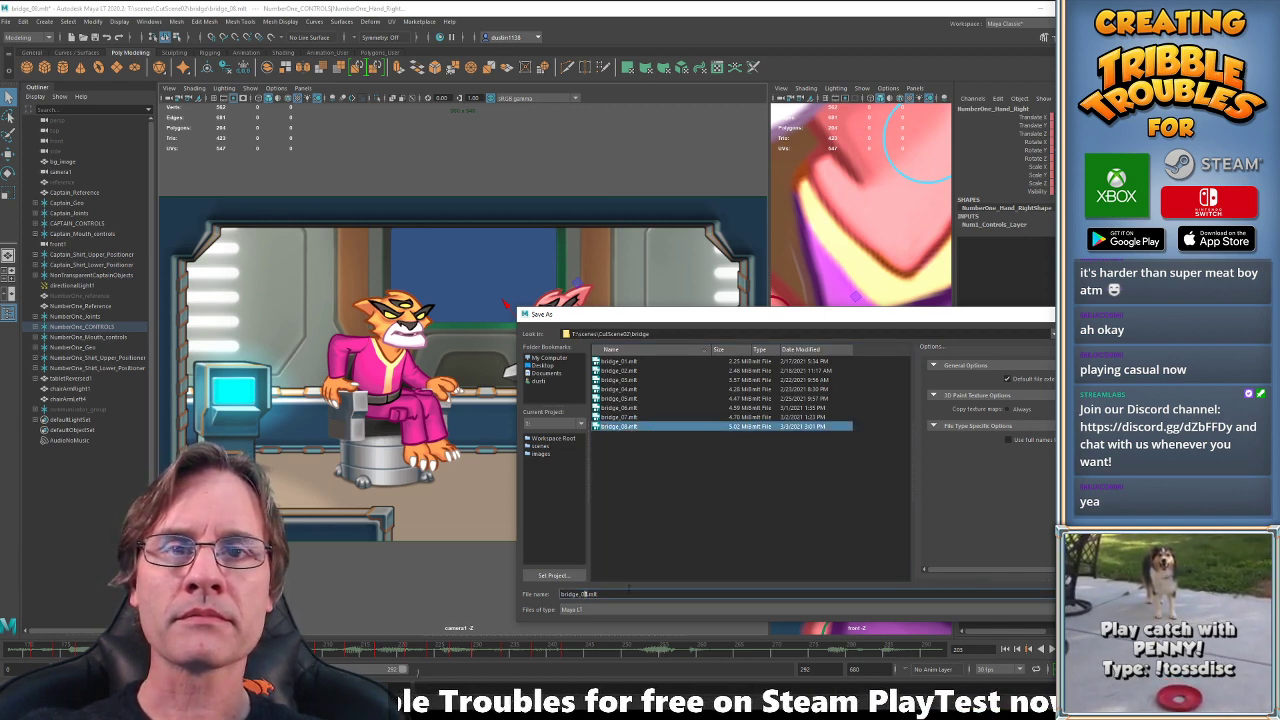
pyautogui.press('Return')
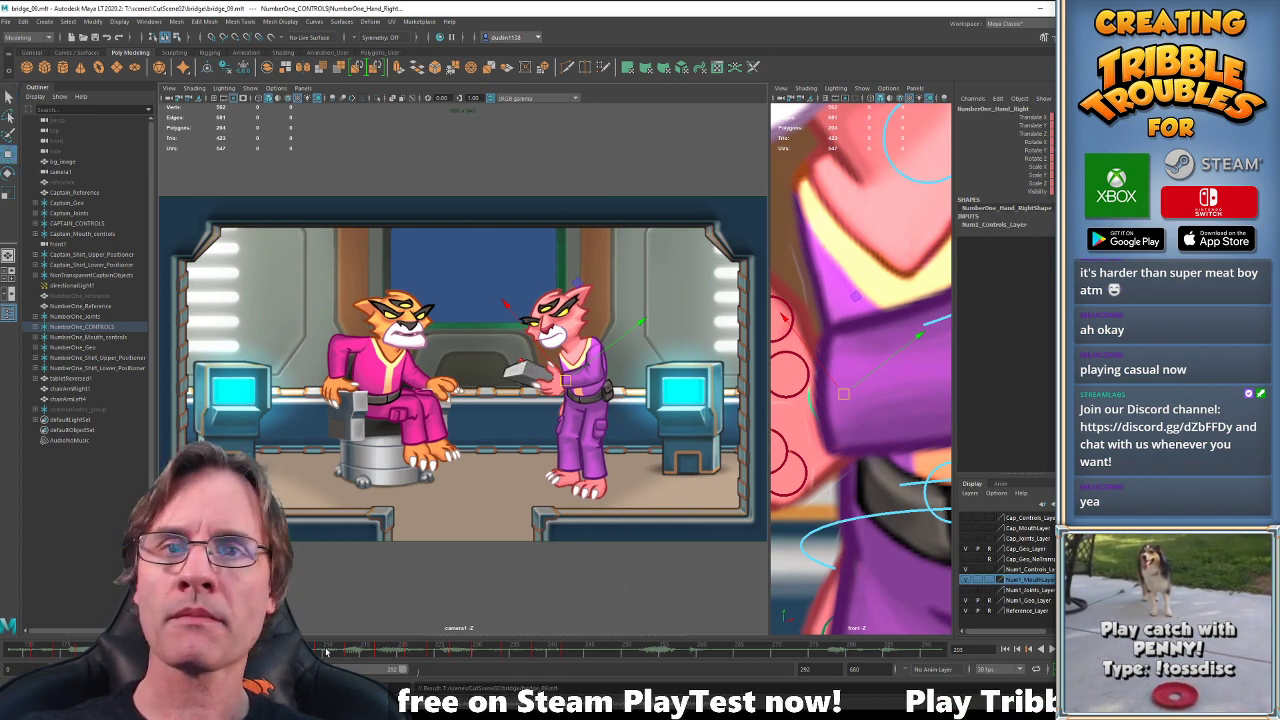
# Play back the scene, then reposition and rotate the standing character's right hand at frames 204 and 209.
pyautogui.moveTo(326, 651); pyautogui.dragTo(369, 651)
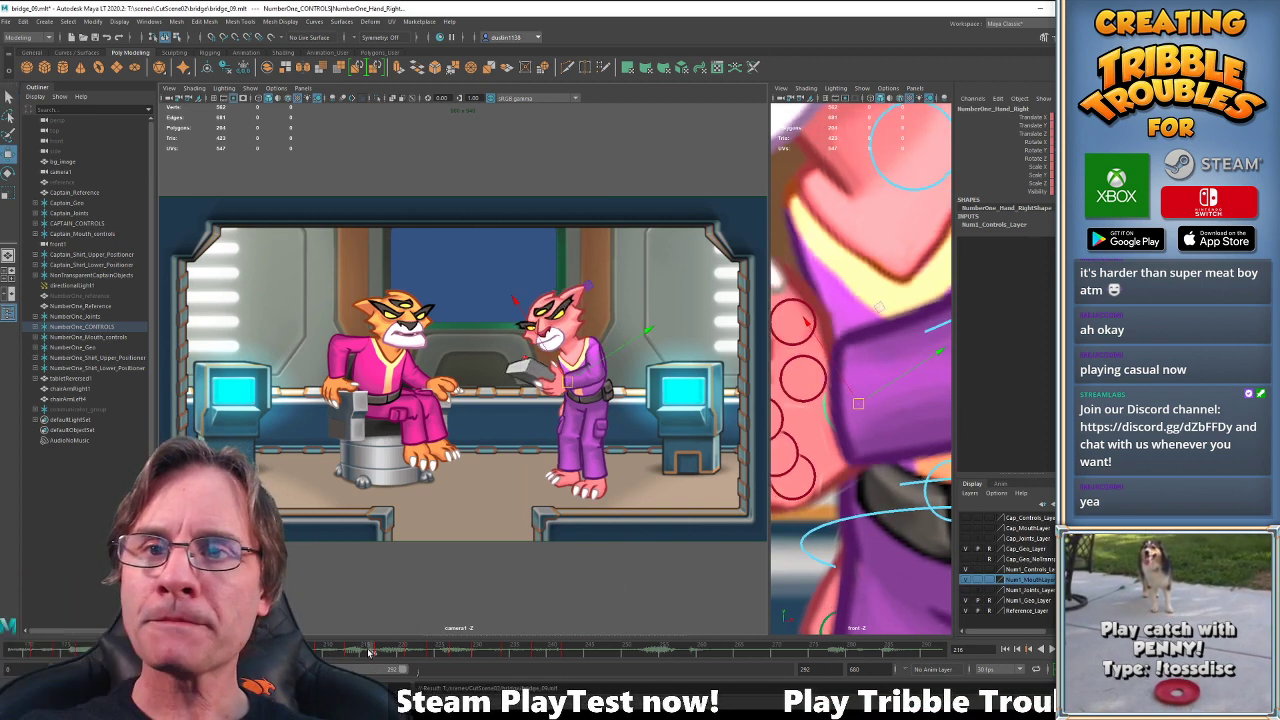
pyautogui.hotkey('alt', 'v')
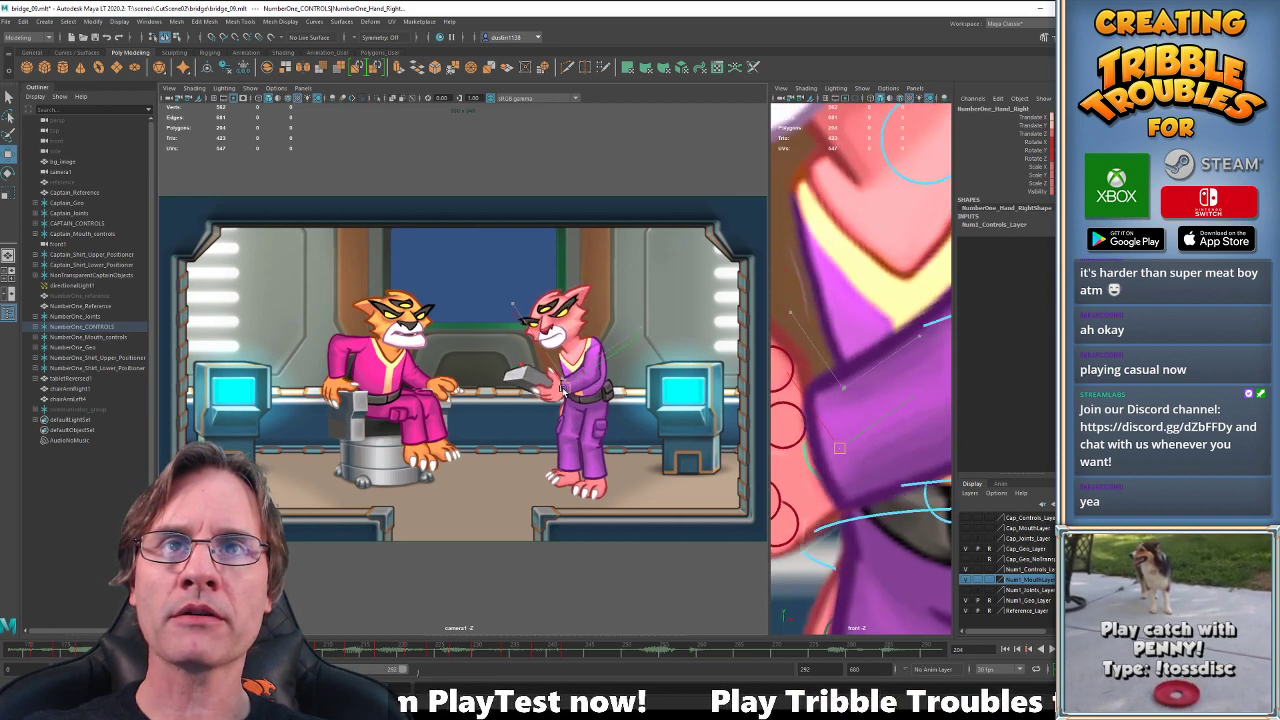
pyautogui.press('e')
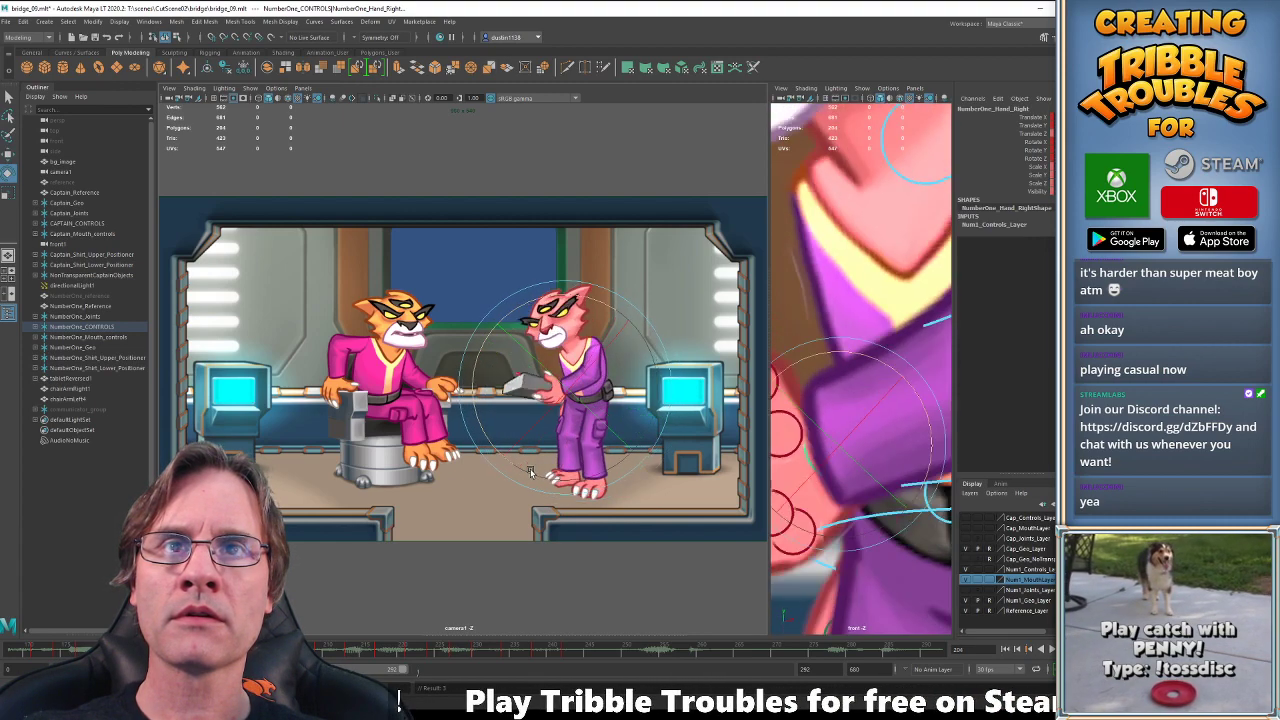
pyautogui.moveTo(282, 649)
pyautogui.mouseDown()
pyautogui.moveTo(306, 649)
pyautogui.moveTo(282, 649)
pyautogui.mouseUp()
pyautogui.press('w')
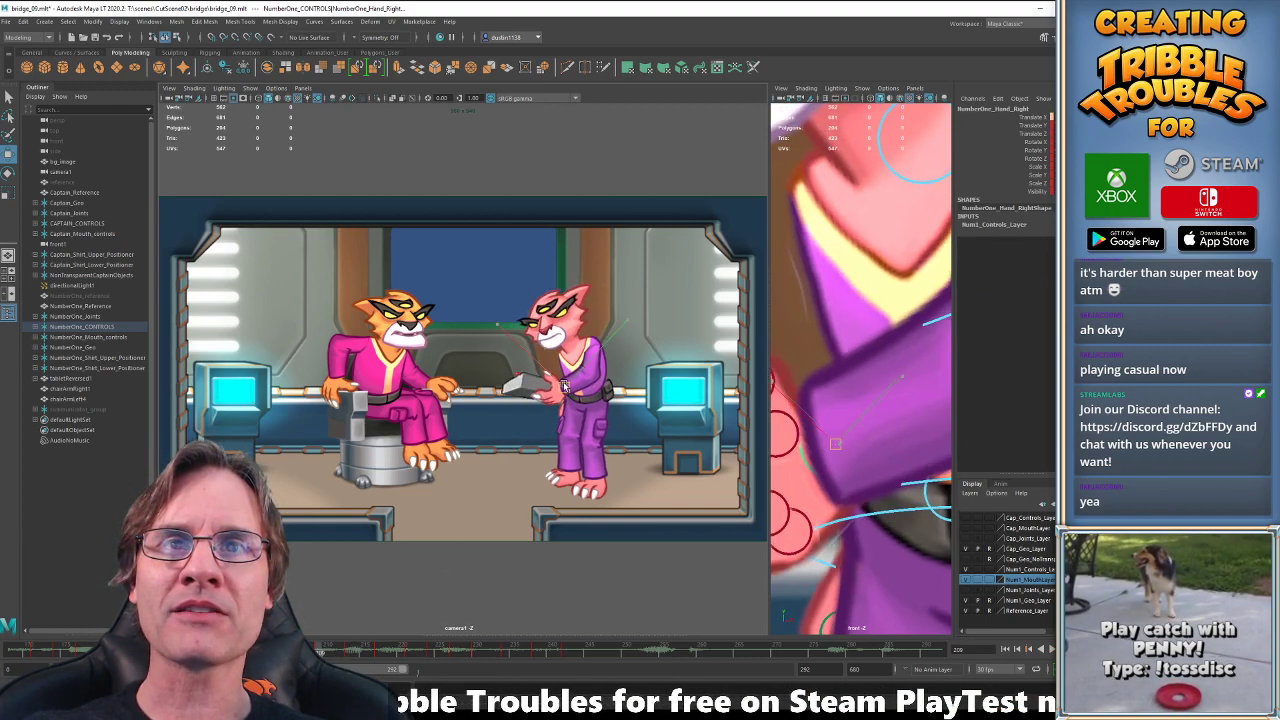
pyautogui.press('e')
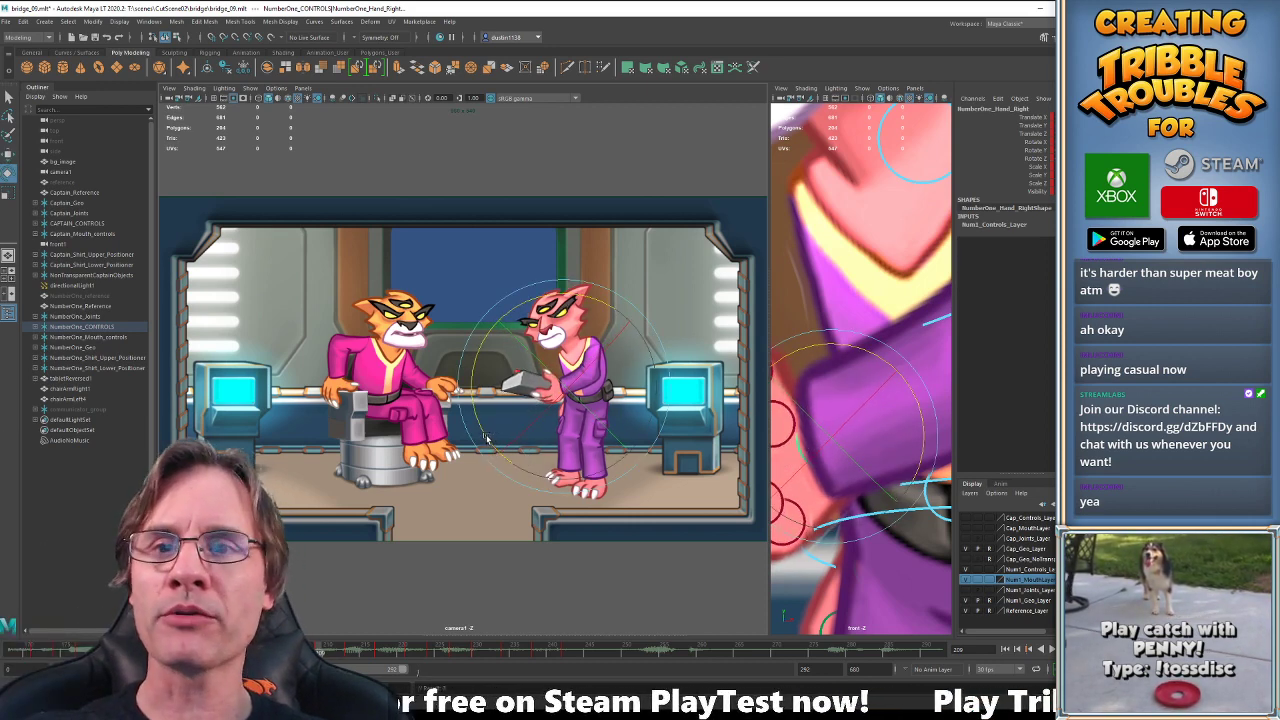
# Step back and forth between the right hand's keys from frame 200 to 209 to check its motion.
pyautogui.press(',')
pyautogui.press('.')
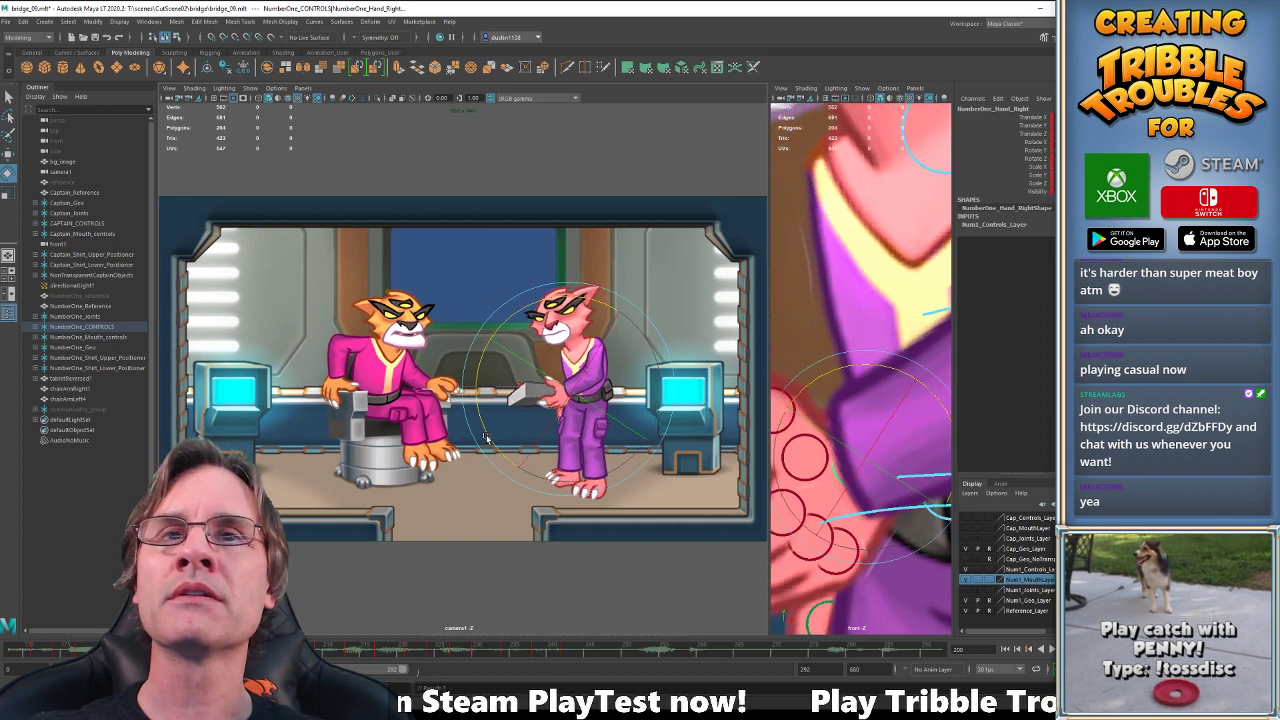
pyautogui.press(',')
pyautogui.press(',')
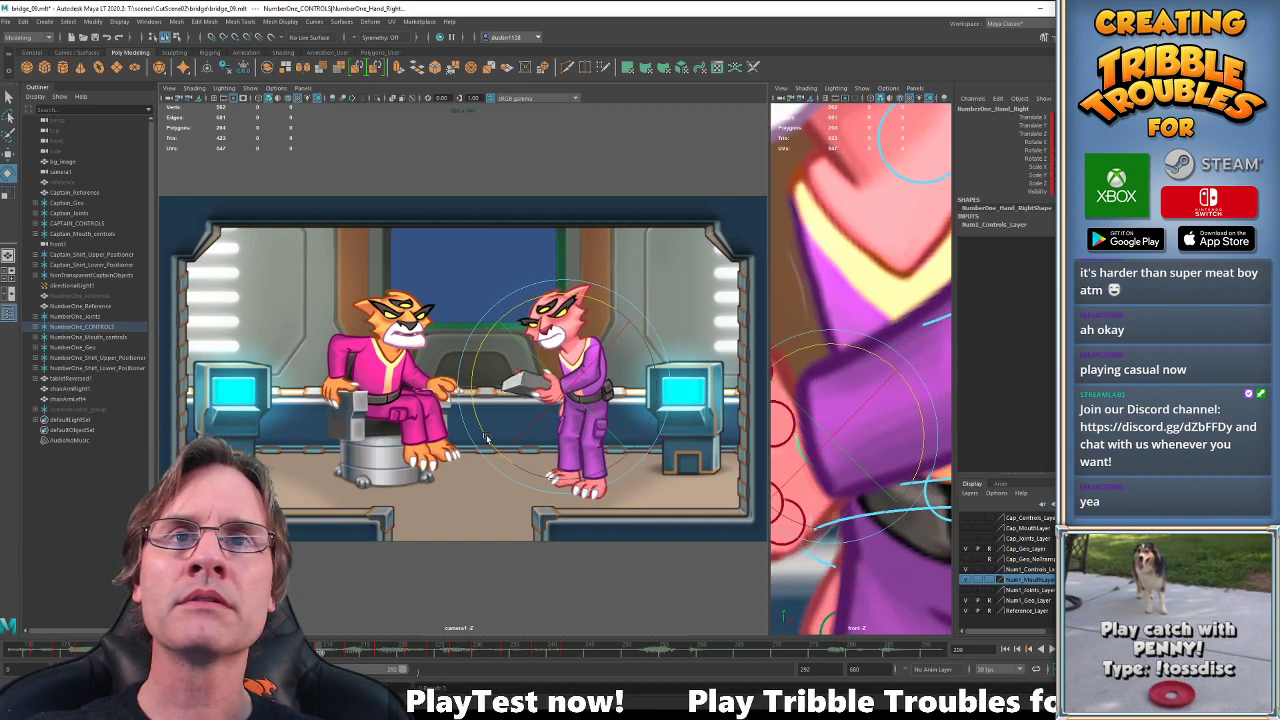
pyautogui.press('.')
pyautogui.press('.')
pyautogui.press(',')
pyautogui.press('.')
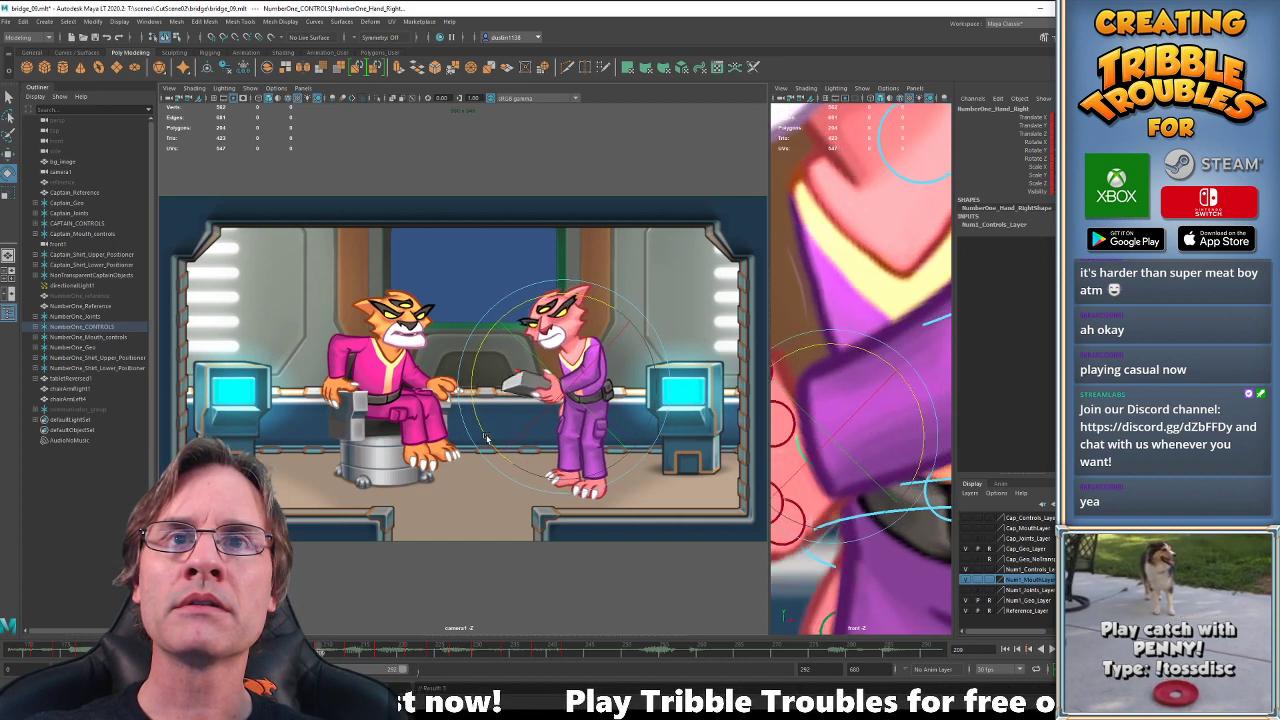
pyautogui.press('.')
pyautogui.press('w')
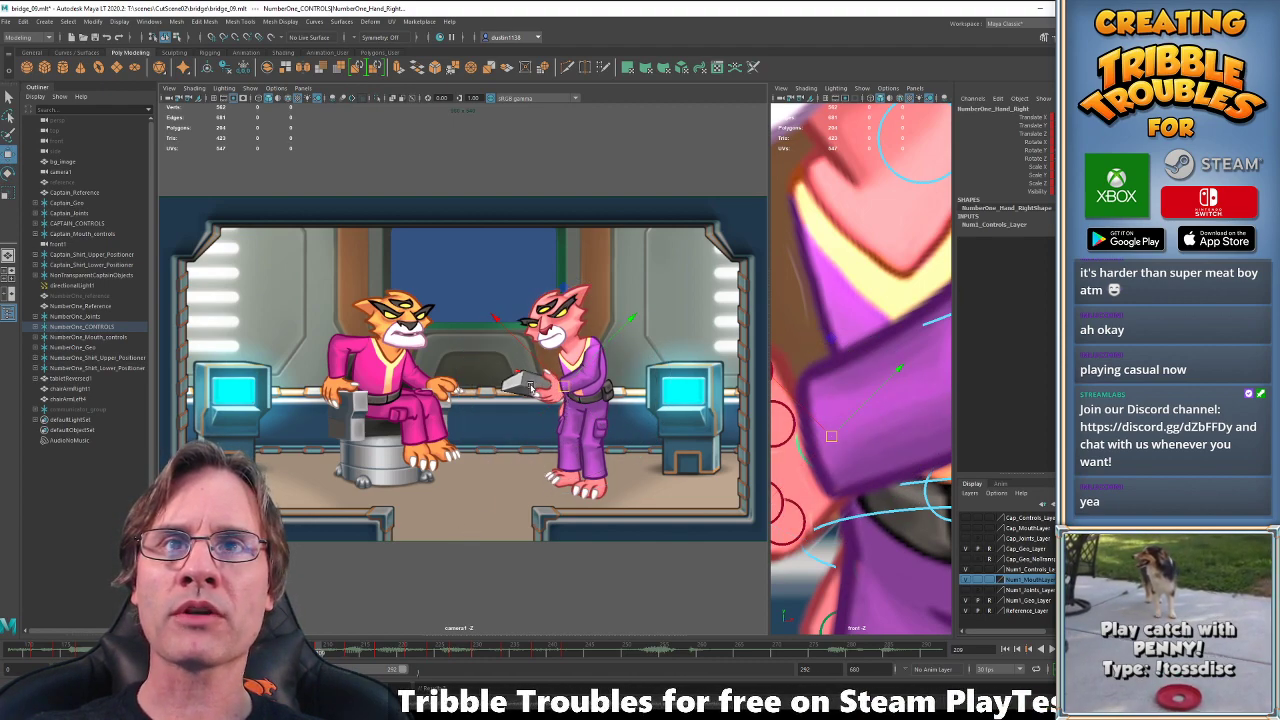
pyautogui.press('.')
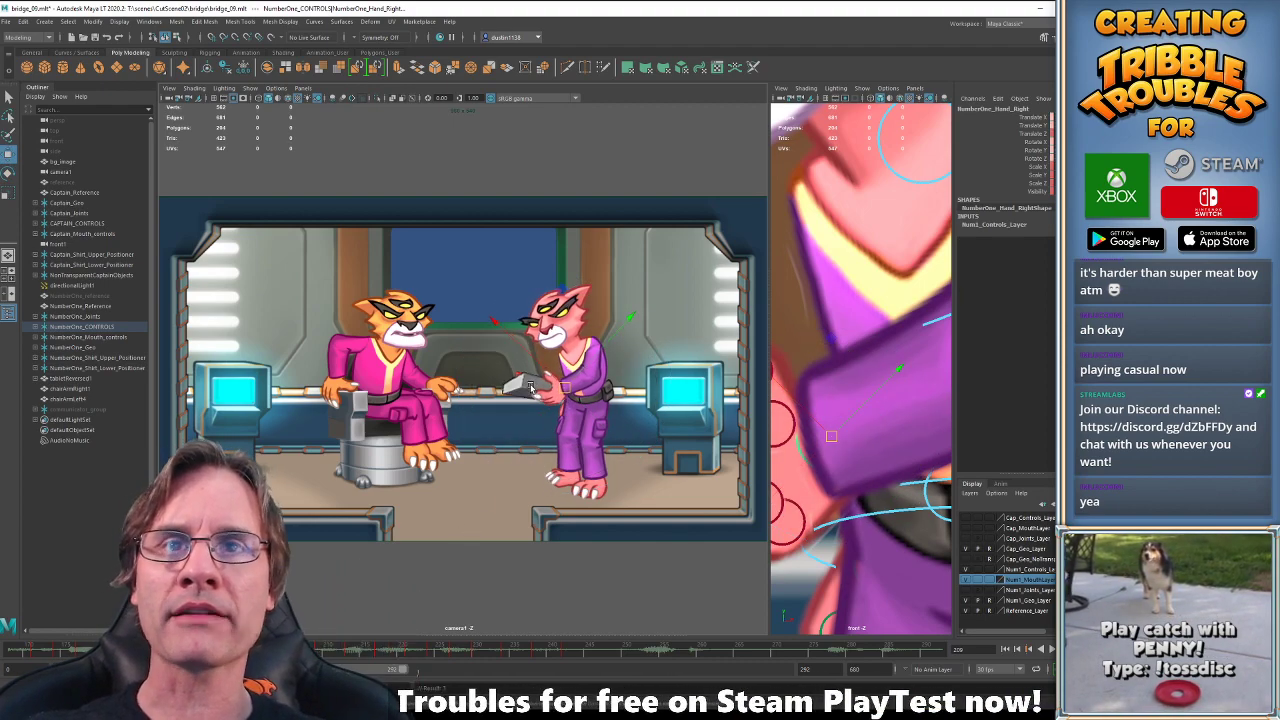
pyautogui.press('.')
pyautogui.press('.')
pyautogui.press('.')
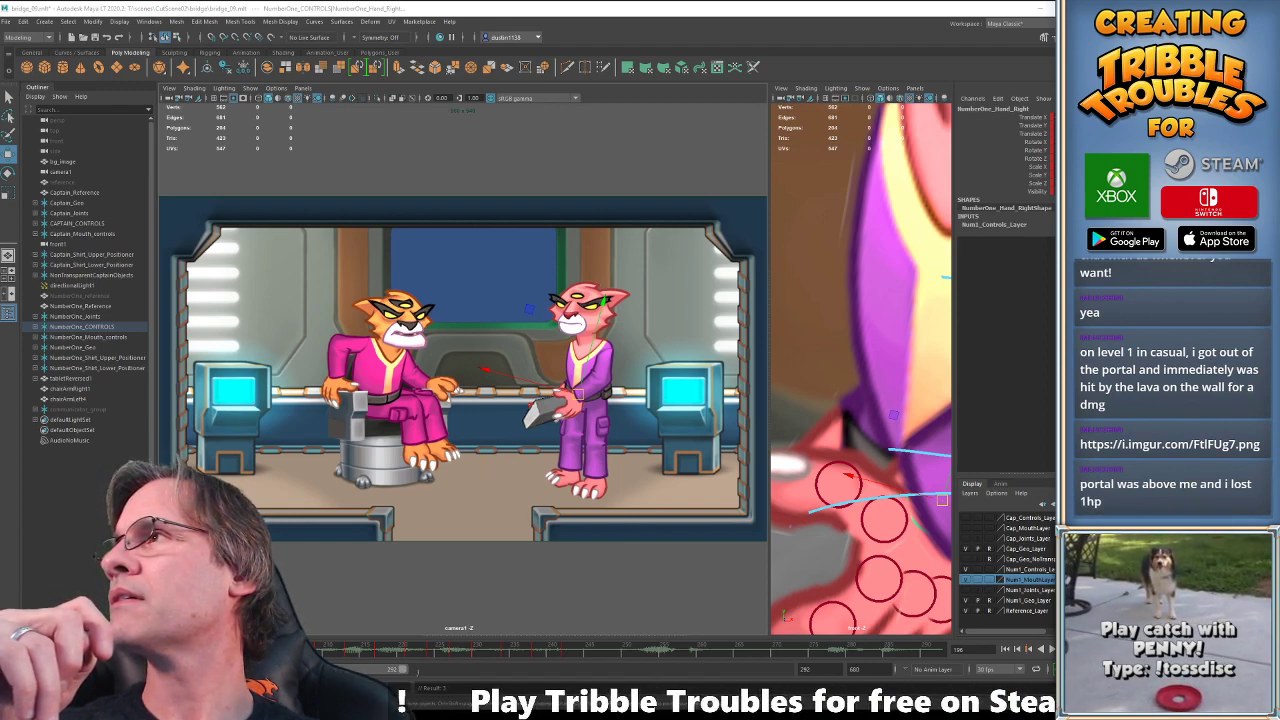
# View the game level screenshot in the browser and move the browser window out of the way.
pyautogui.moveTo(278, 212); pyautogui.dragTo(229, 89)
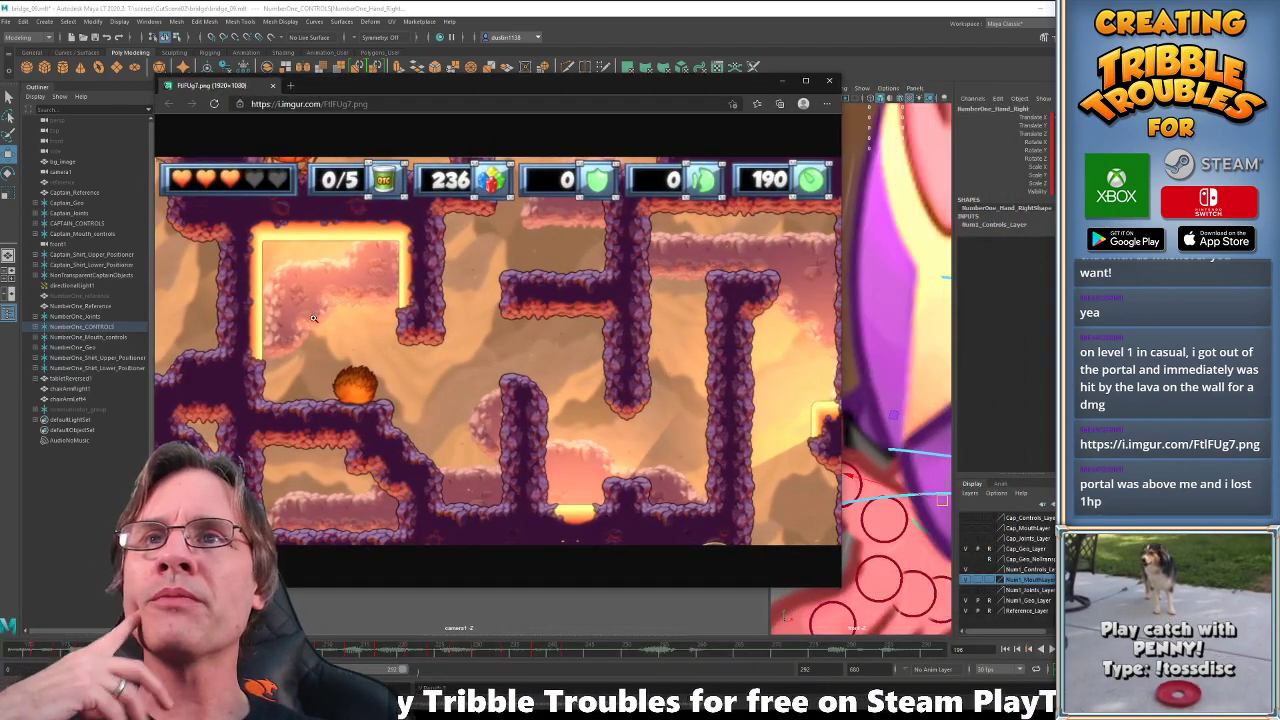
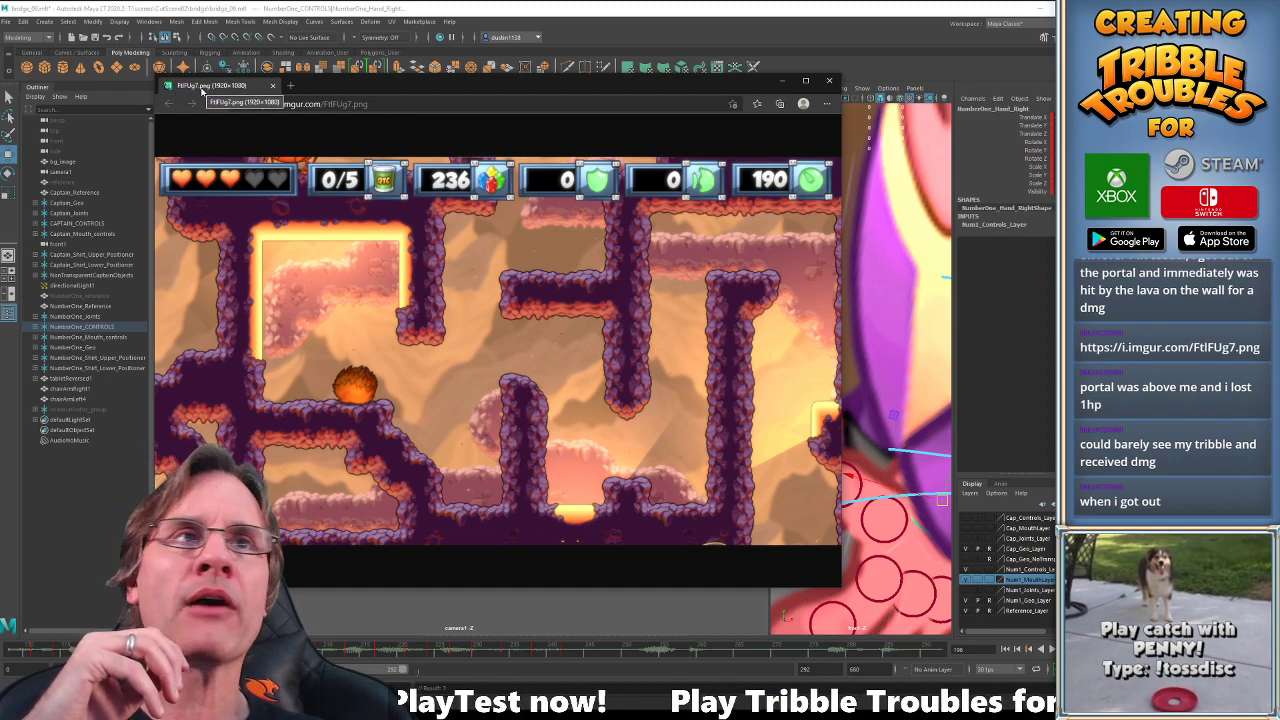
pyautogui.moveTo(201, 91); pyautogui.dragTo(0, 160)
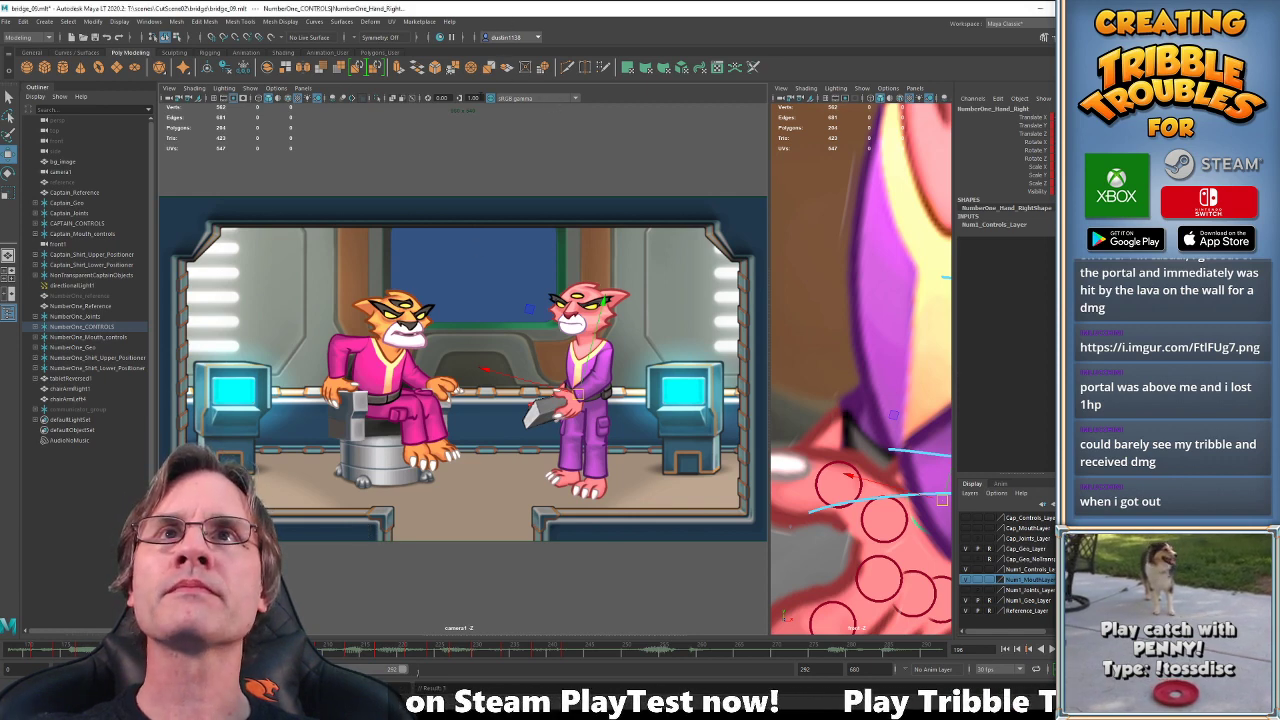
# Play the animation, adjust the right hand's rotation at frame 215 and compare it with the neighbouring keys.
pyautogui.hotkey('alt', 'v')
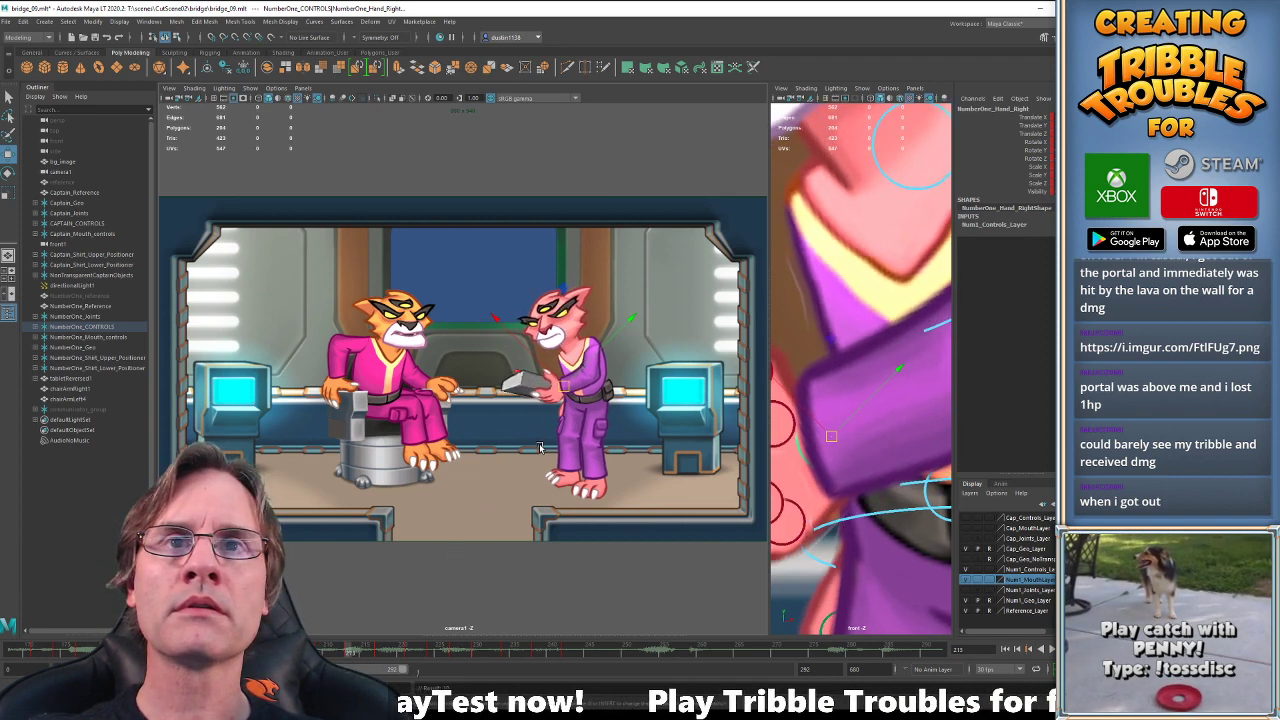
pyautogui.press('e')
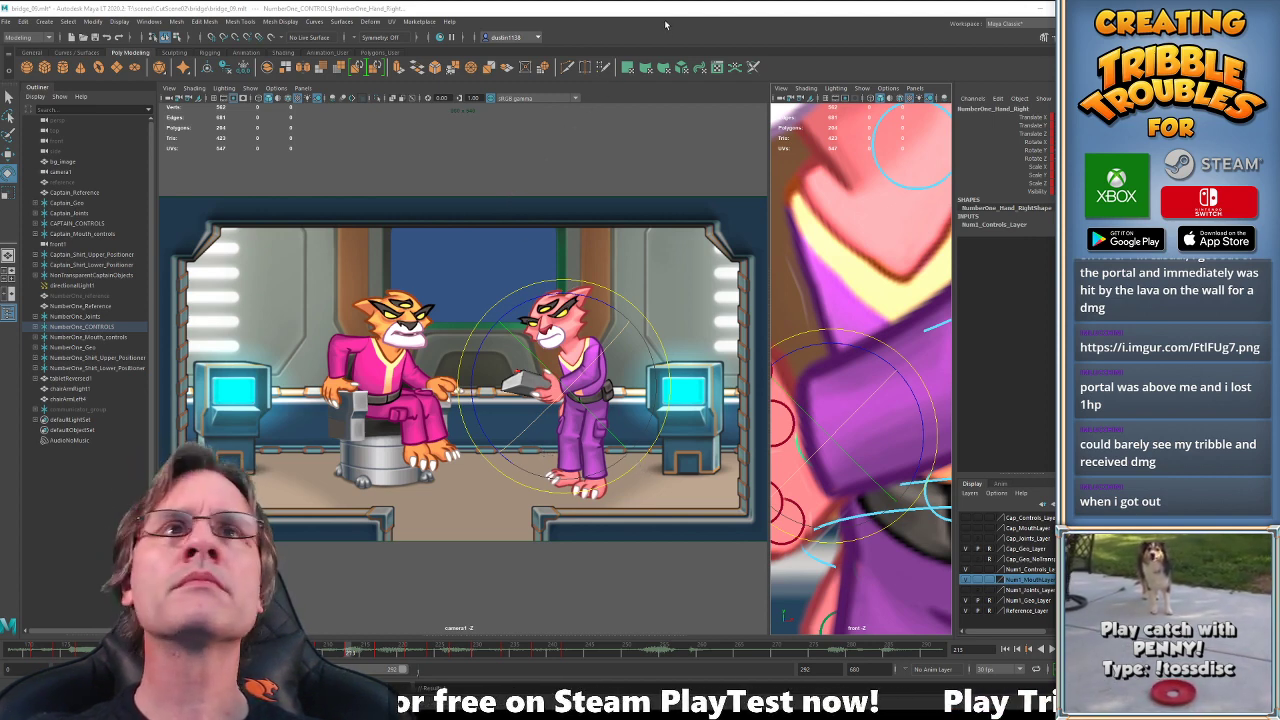
pyautogui.hotkey('ctrl', 'alt', 's')
pyautogui.press('.')
pyautogui.press('.')
pyautogui.press('.')
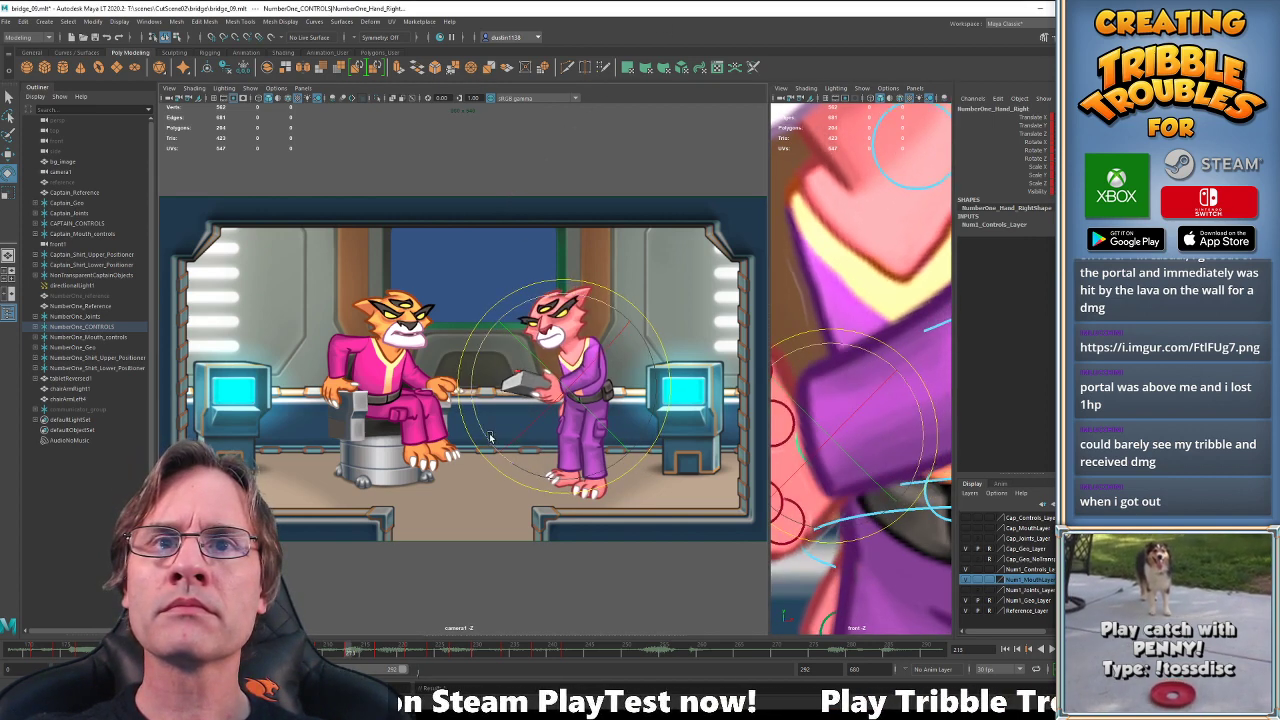
pyautogui.press(',')
pyautogui.press(',')
pyautogui.press(',')
pyautogui.press(',')
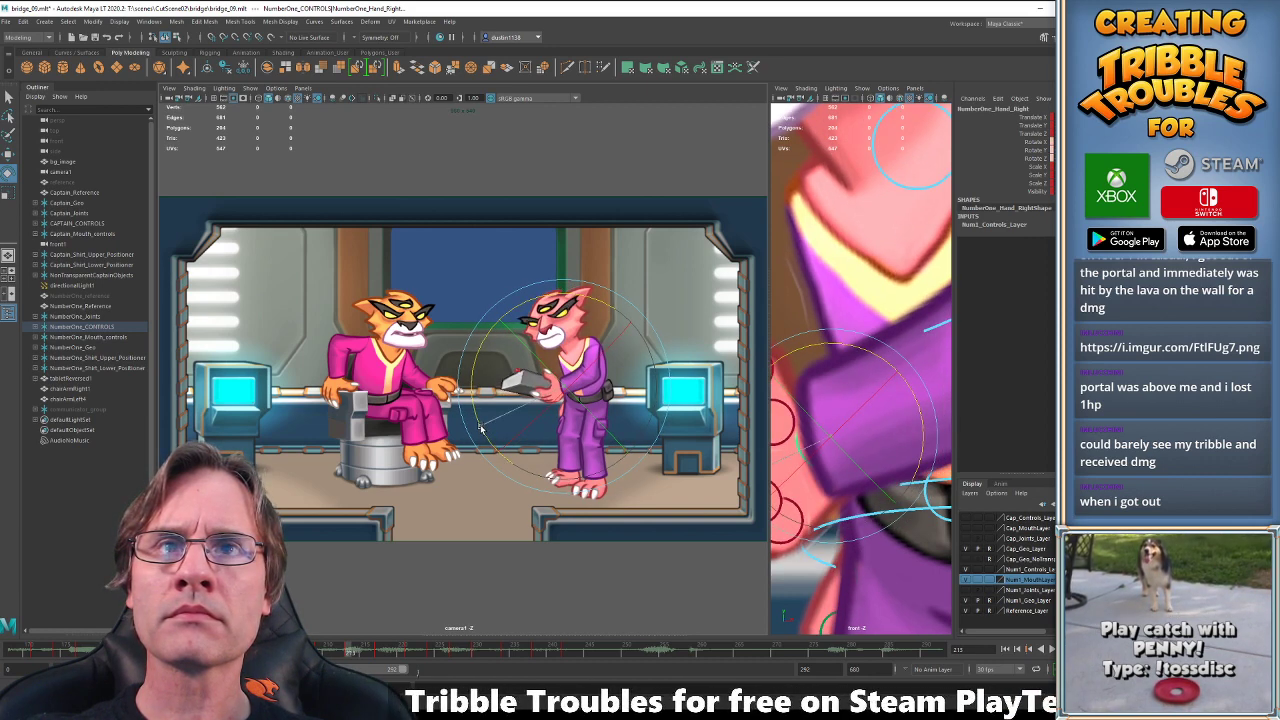
pyautogui.press('.')
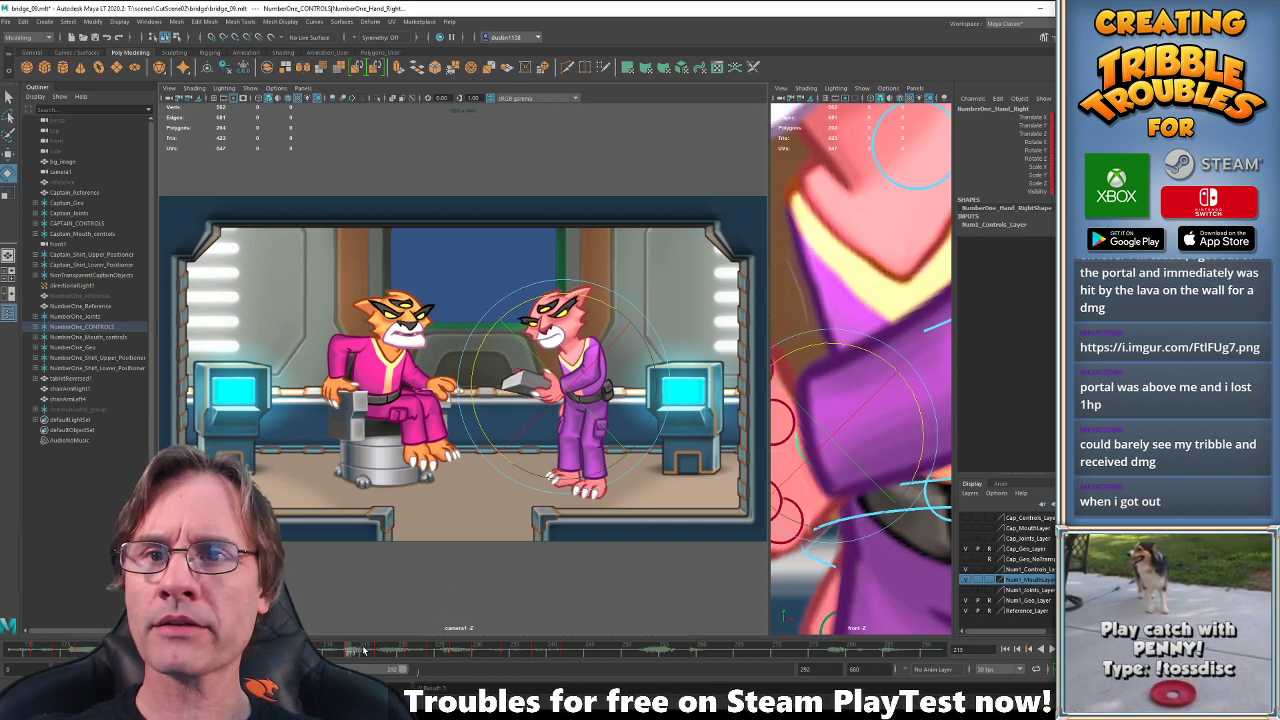
# Carry the right hand's pose from frame 215 over to a point just before frame 221 and key it there.
pyautogui.moveTo(350, 650); pyautogui.dragTo(377, 657)
pyautogui.press('s')
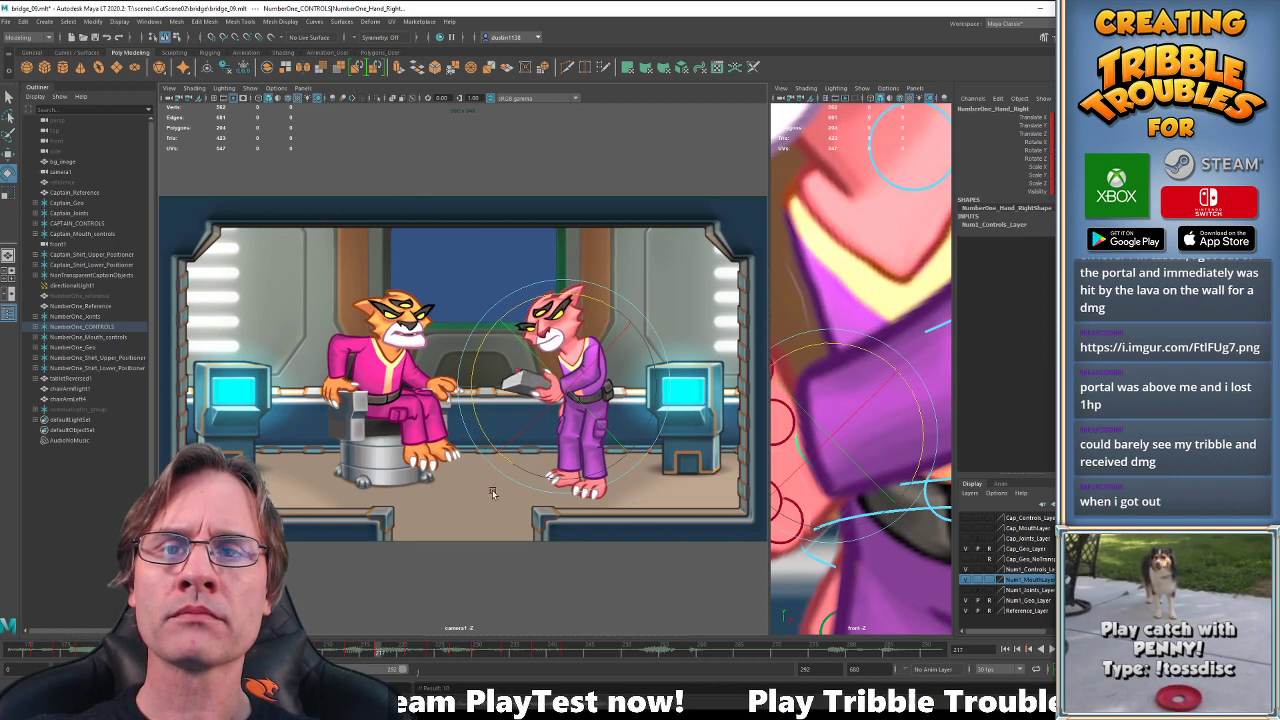
# Scrub to frame 221 and step back through the right hand's earlier keys to check the held pose.
pyautogui.moveTo(398, 650); pyautogui.dragTo(378, 656)
pyautogui.press('.')
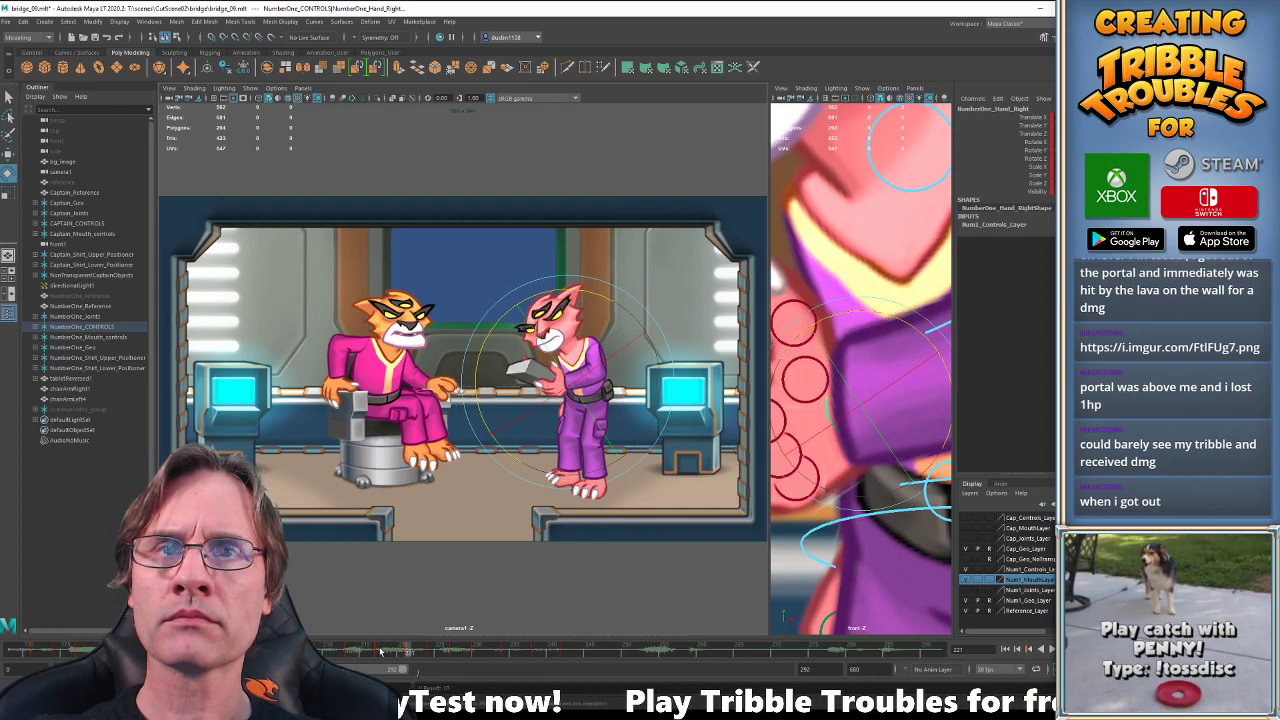
pyautogui.press(',')
pyautogui.press(',')
pyautogui.press(',')
pyautogui.press(',')
pyautogui.press(',')
pyautogui.press(',')
pyautogui.press(',')
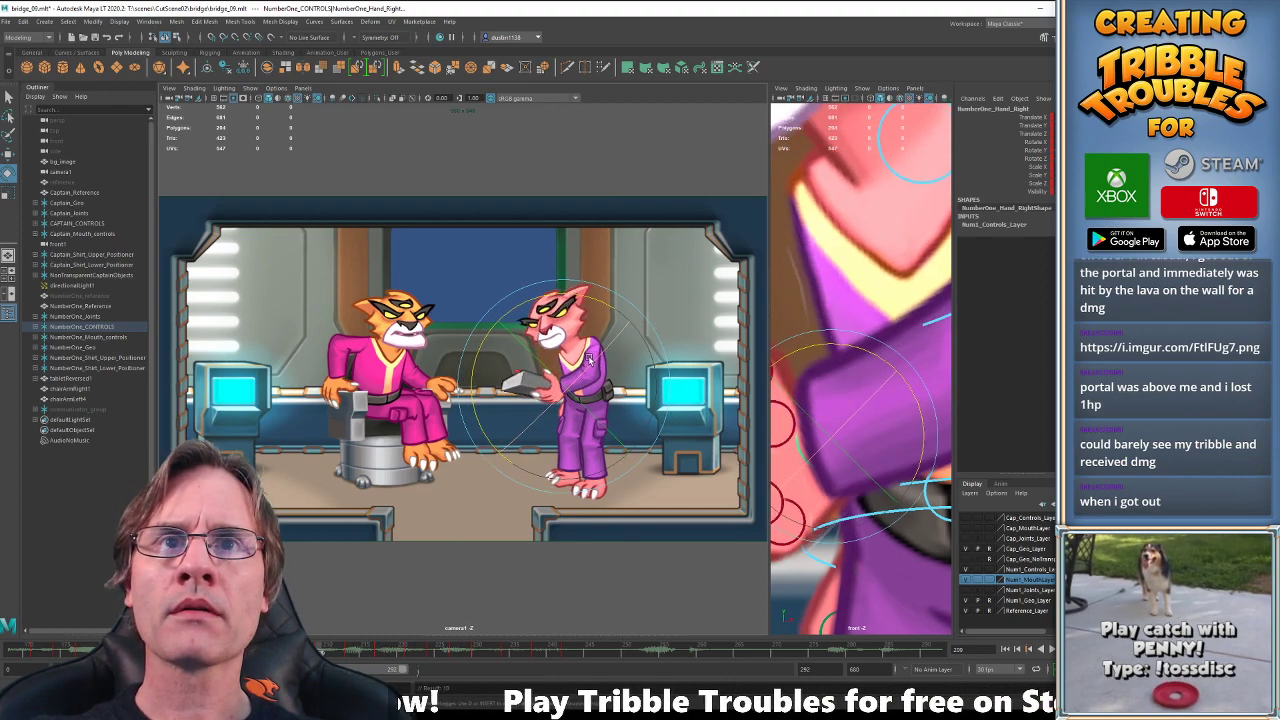
pyautogui.press('.')
pyautogui.press('w')
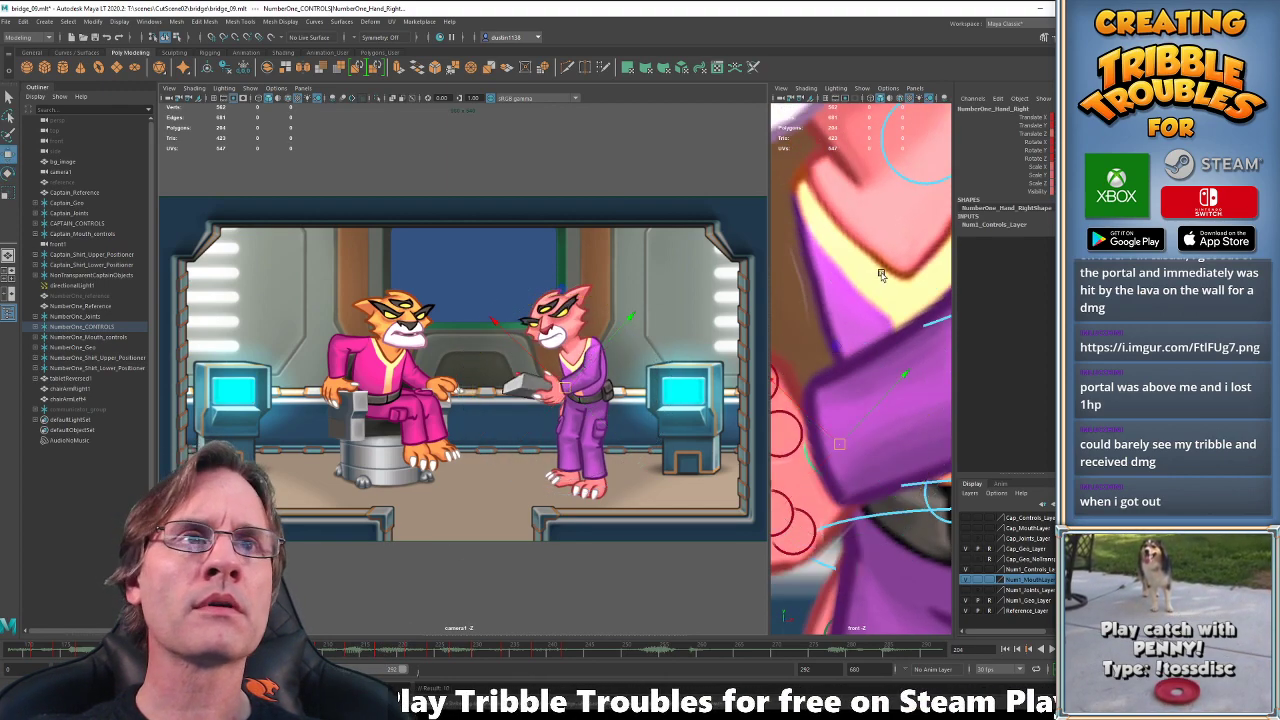
# Examine the standing character's neck and centre-of-gravity controls by stepping through their keys between frames 196 and 209.
pyautogui.keyDown('alt'); pyautogui.moveTo(883, 276); pyautogui.dragTo(809, 262, button='right'); pyautogui.keyUp('alt')
pyautogui.keyDown('alt'); pyautogui.moveTo(809, 261); pyautogui.dragTo(814, 271, button='middle'); pyautogui.keyUp('alt')
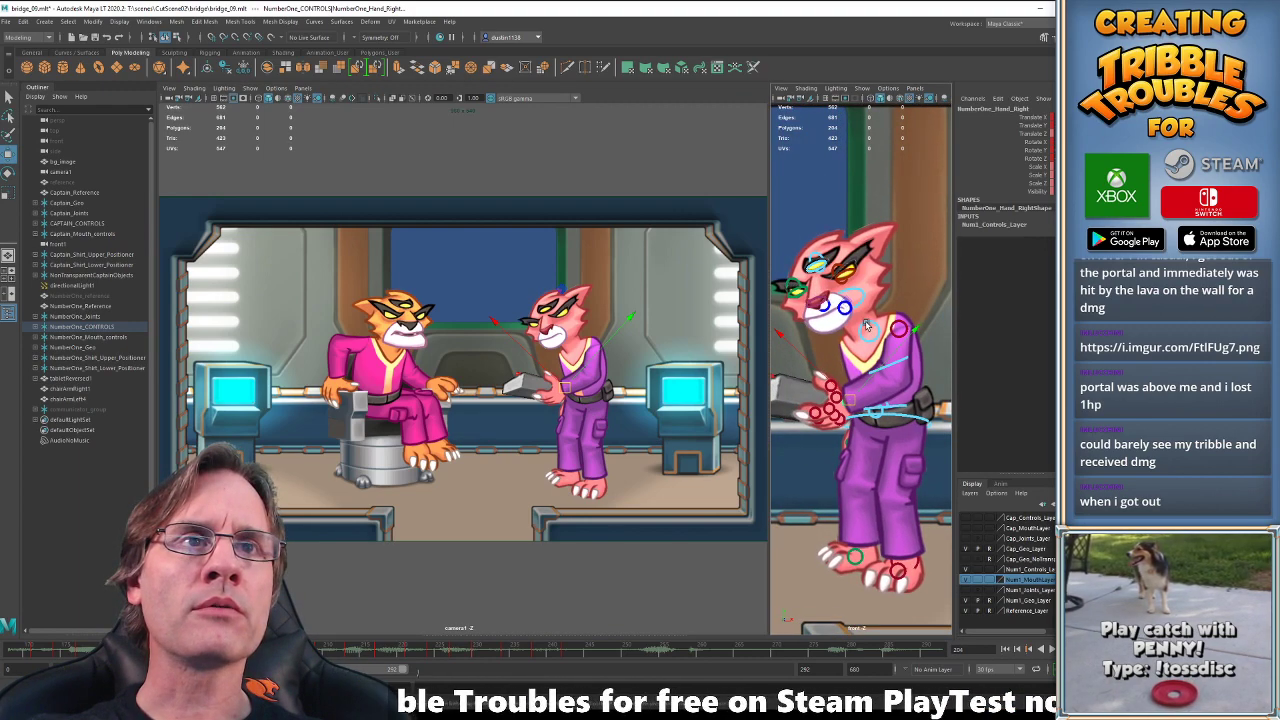
pyautogui.click(863, 322)
pyautogui.press('.')
pyautogui.press('.')
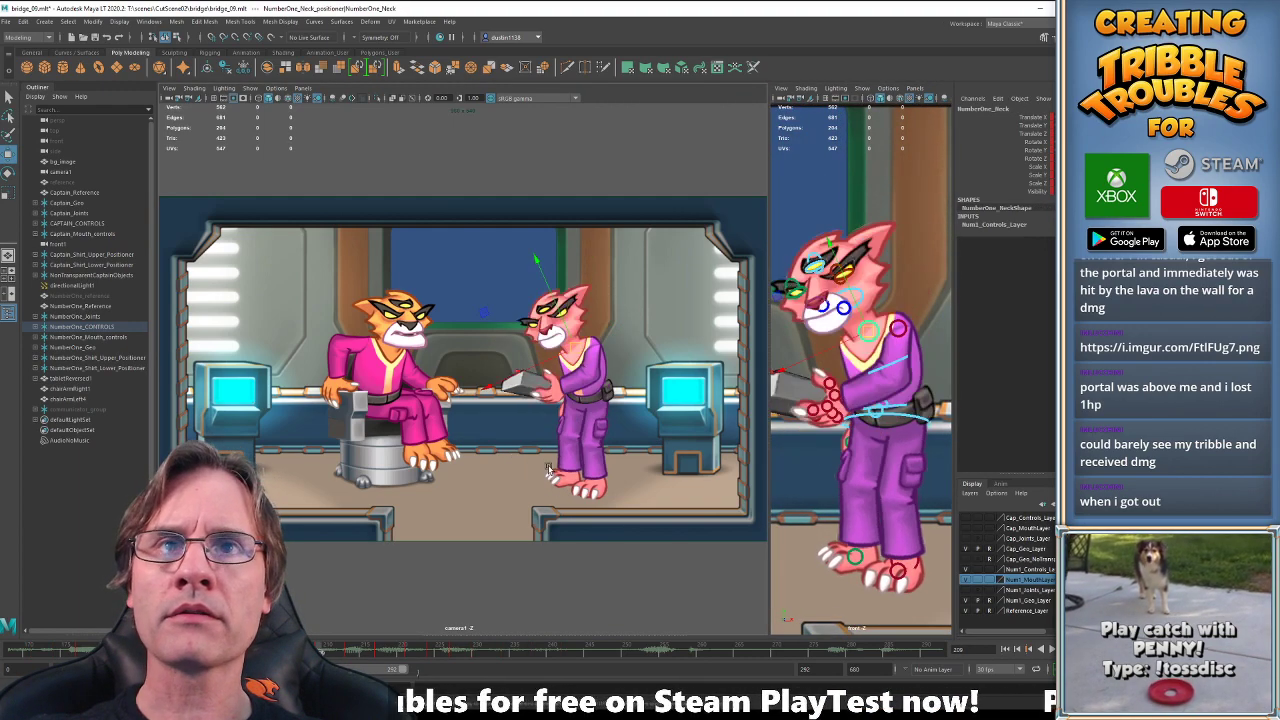
pyautogui.press('e')
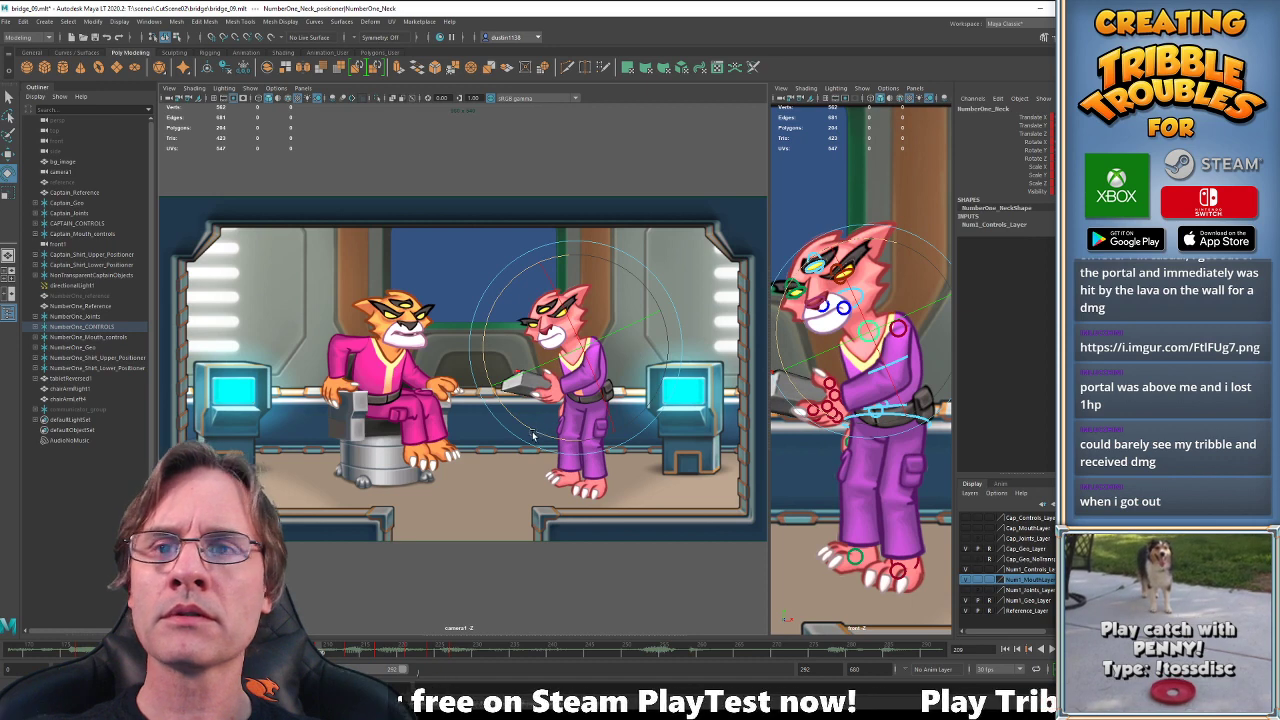
pyautogui.press('w')
pyautogui.click(898, 418)
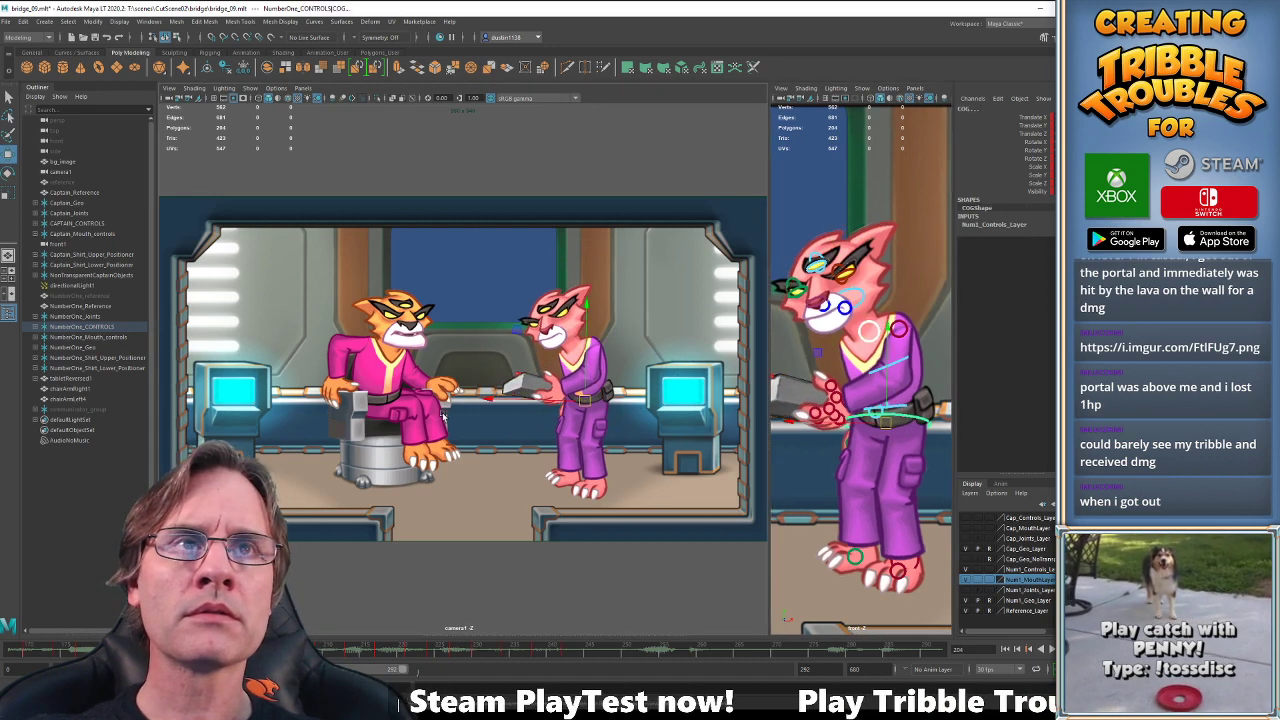
pyautogui.press(',')
pyautogui.press(',')
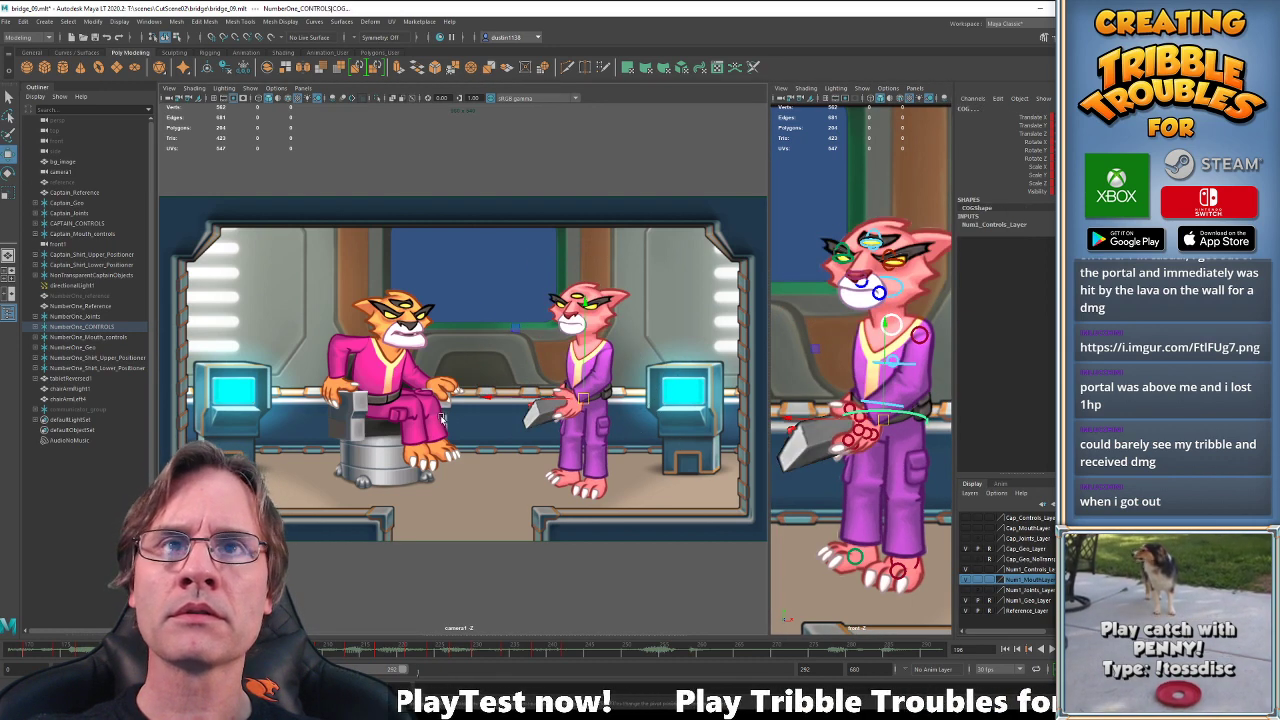
pyautogui.press('.')
pyautogui.press('.')
pyautogui.press('.')
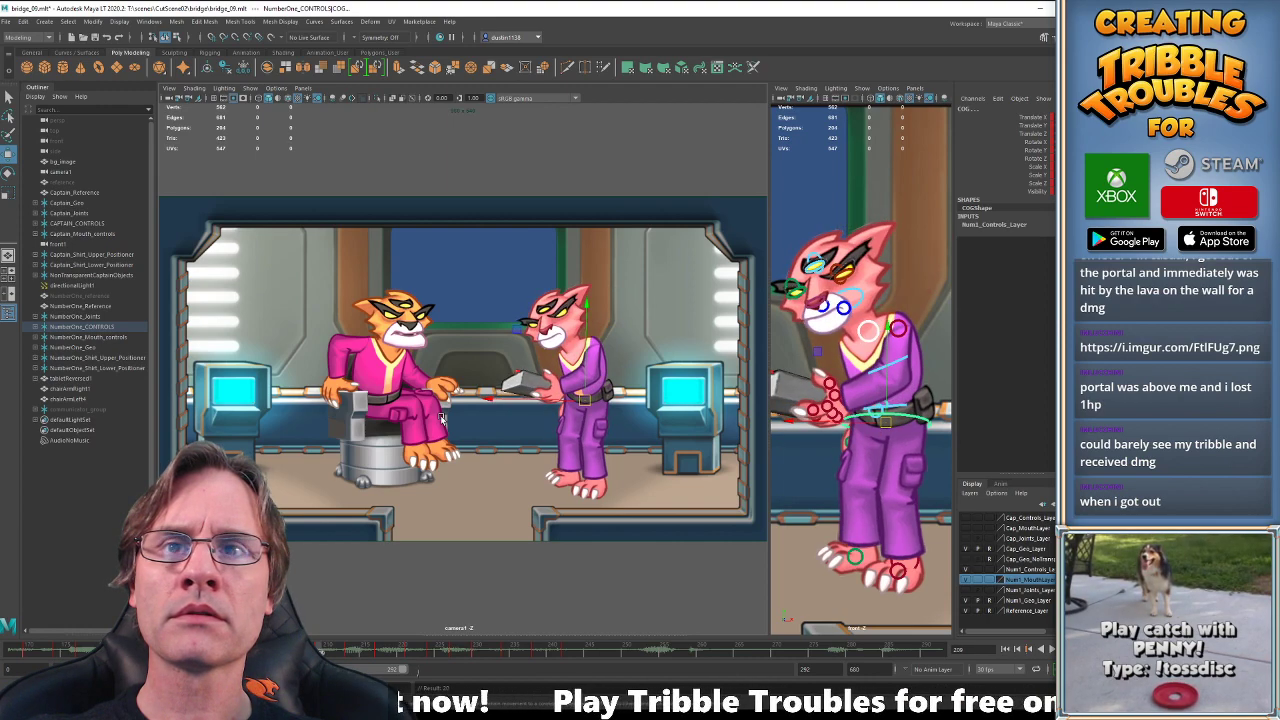
pyautogui.press('.')
# Adjust the neck's rotation at frame 204 and compare it with the keys around frames 192 and 196.
pyautogui.click(873, 339)
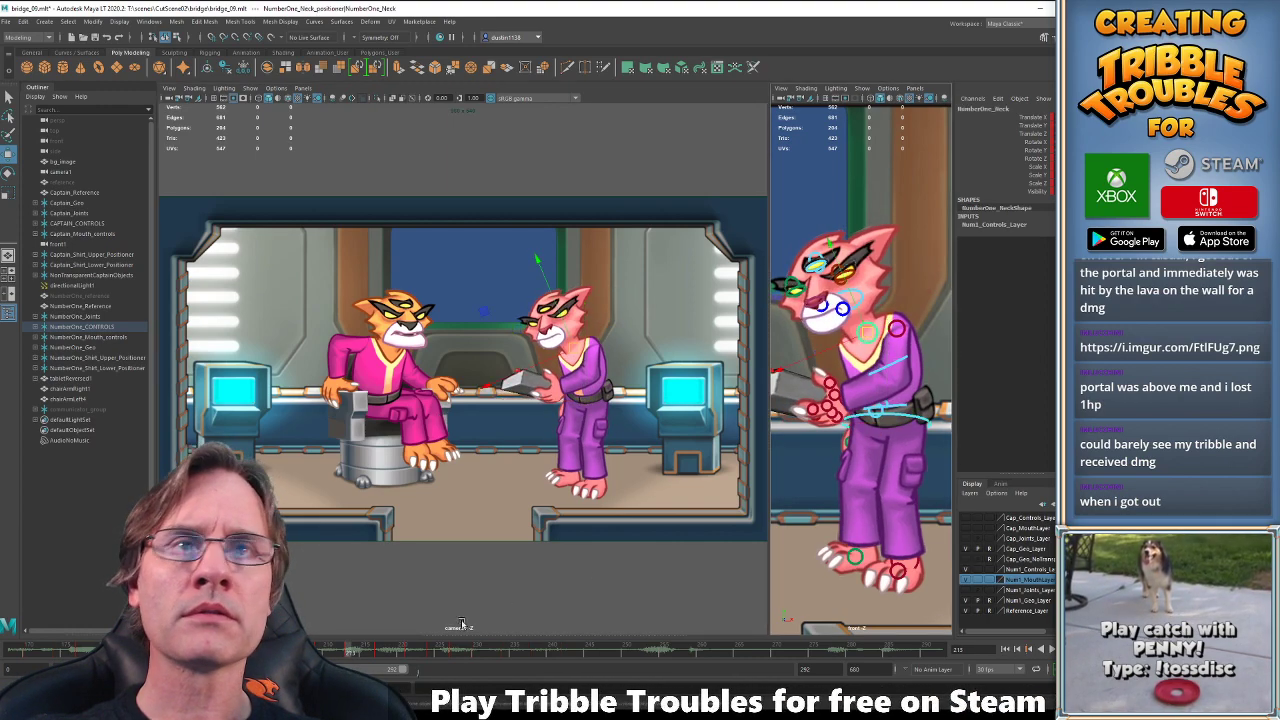
pyautogui.press('e')
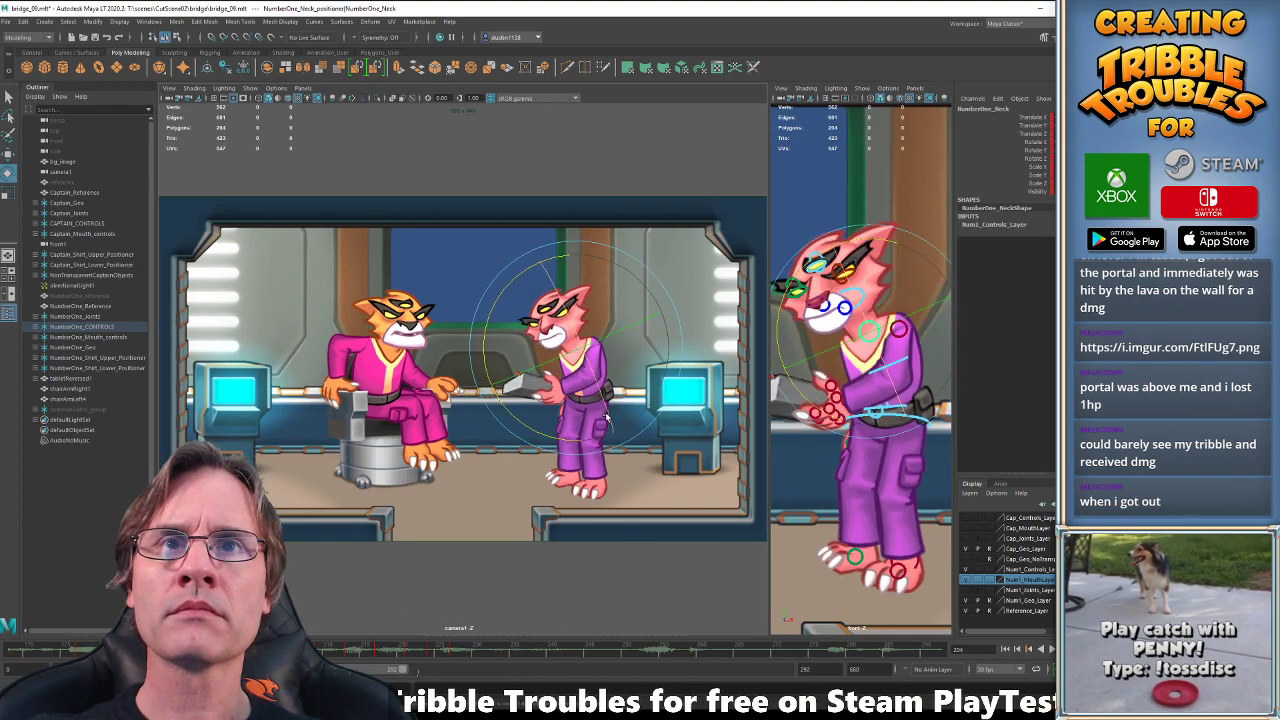
pyautogui.moveTo(605, 420); pyautogui.dragTo(510, 414)
pyautogui.press(',')
pyautogui.press(',')
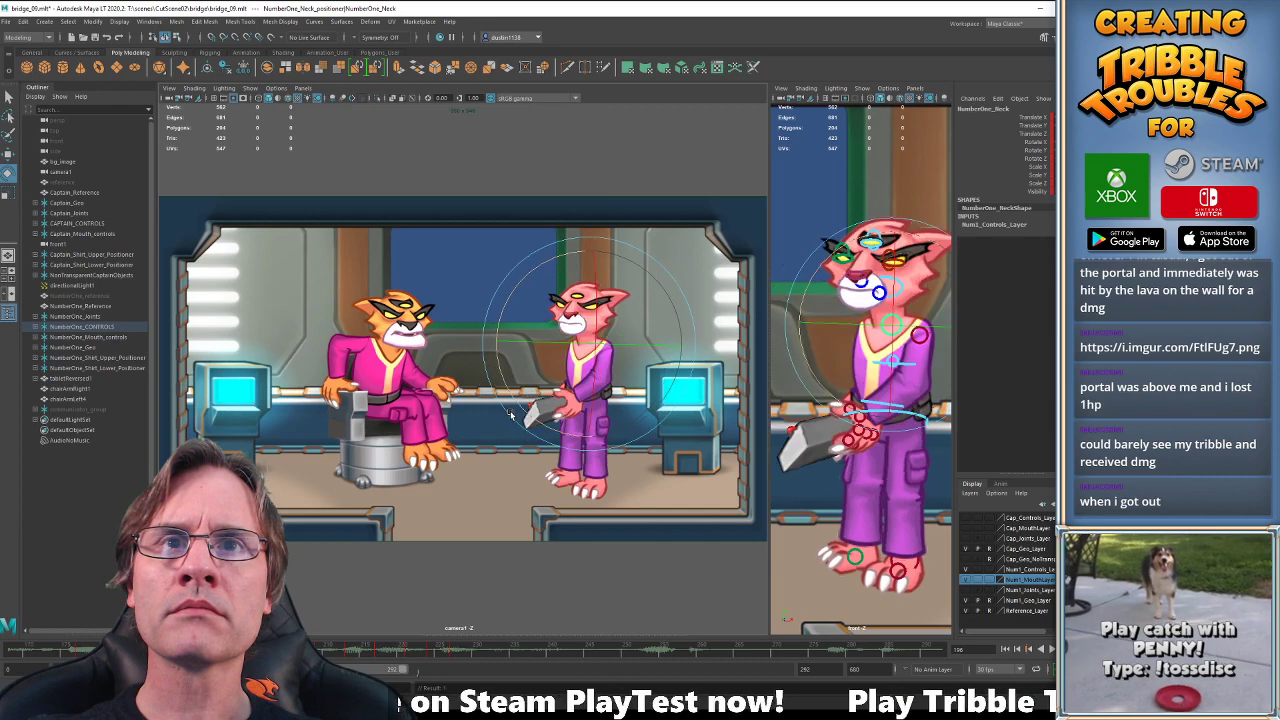
pyautogui.press('.')
pyautogui.press('.')
pyautogui.press('.')
pyautogui.press('.')
pyautogui.press('.')
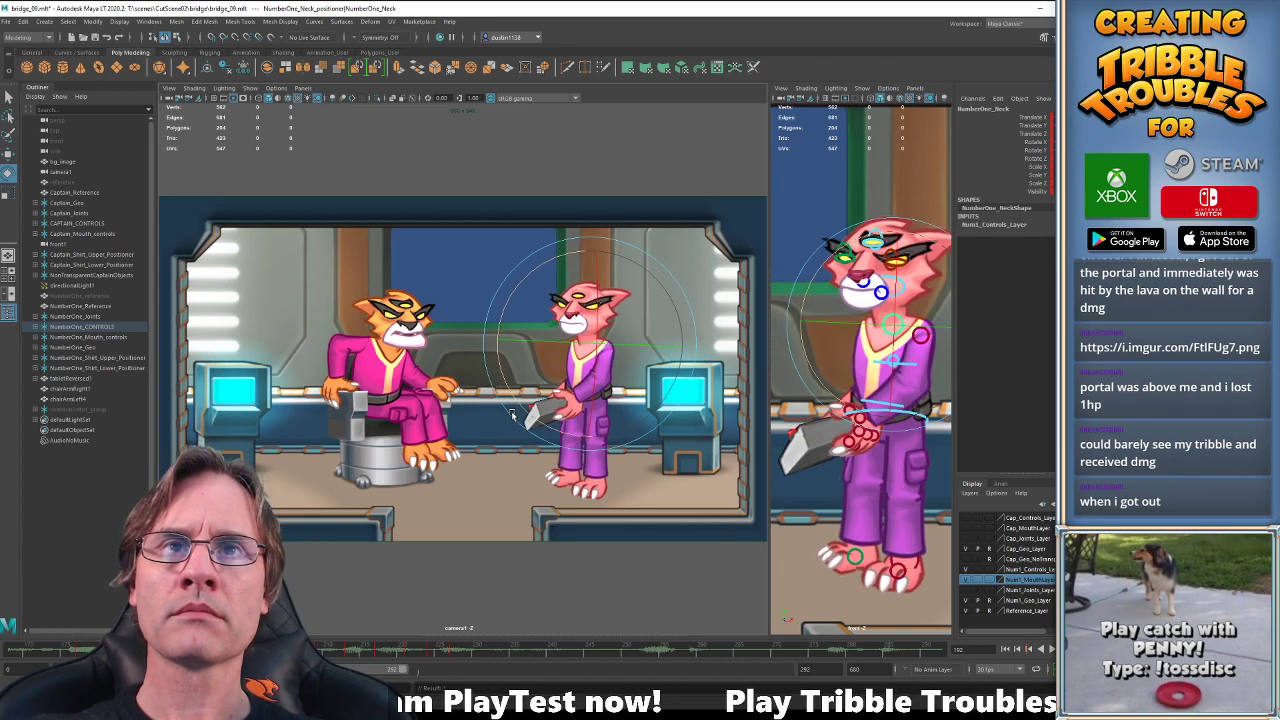
pyautogui.press('.')
pyautogui.press('.')
pyautogui.press('.')
pyautogui.press('.')
pyautogui.press('.')
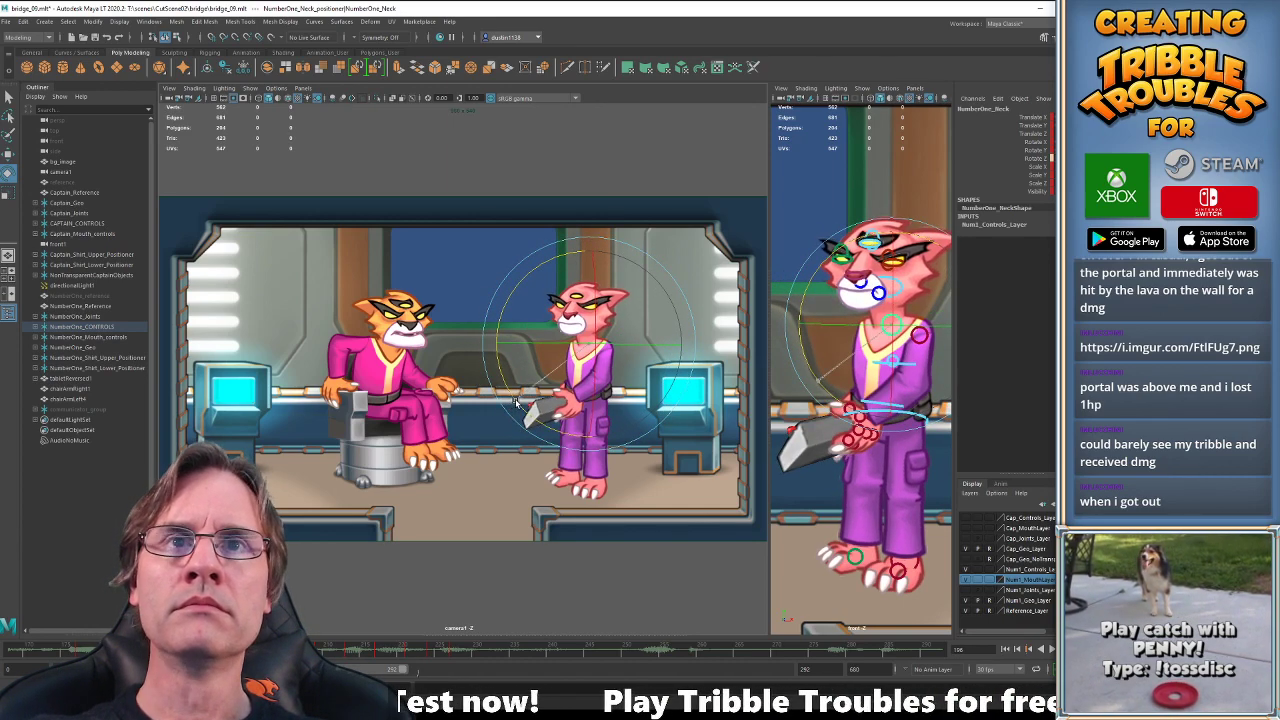
pyautogui.press('.')
pyautogui.press('.')
pyautogui.press('.')
pyautogui.press('.')
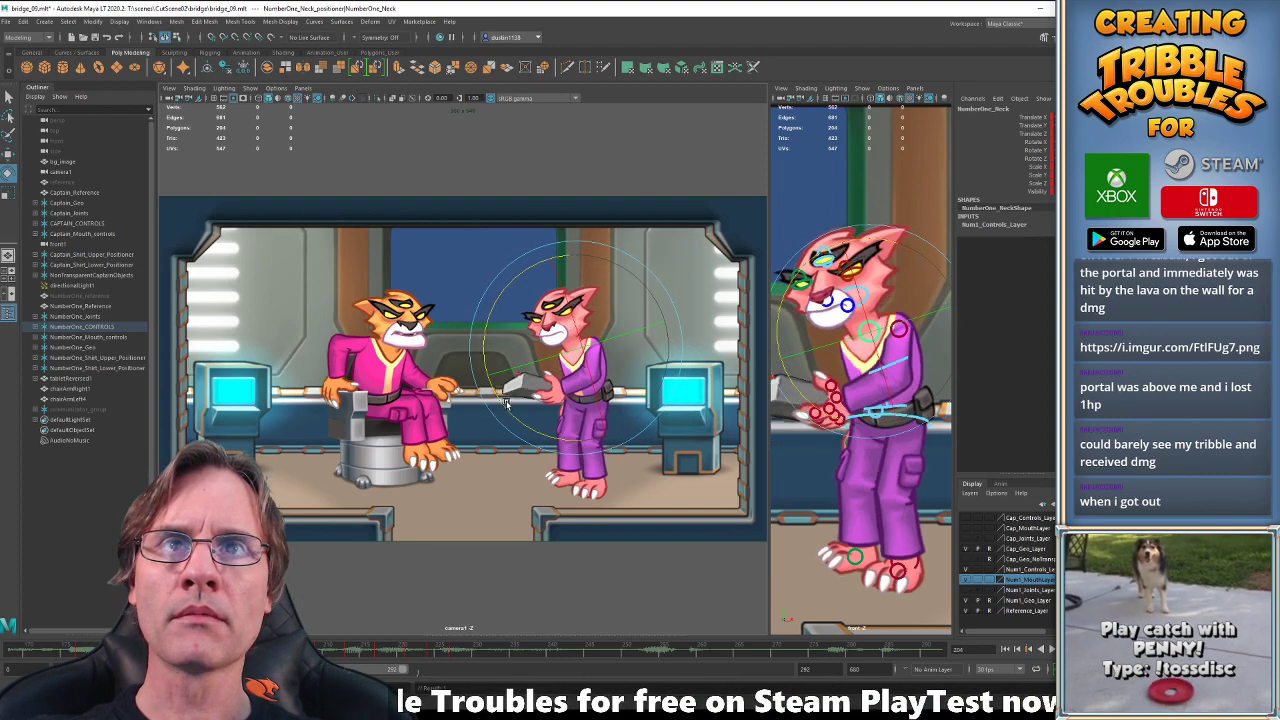
# Refine the neck's rotation at frames 209 and 215, flipping between neighbouring keys to compare the head poses.
pyautogui.press('.')
pyautogui.press(',')
pyautogui.press(',')
pyautogui.press(',')
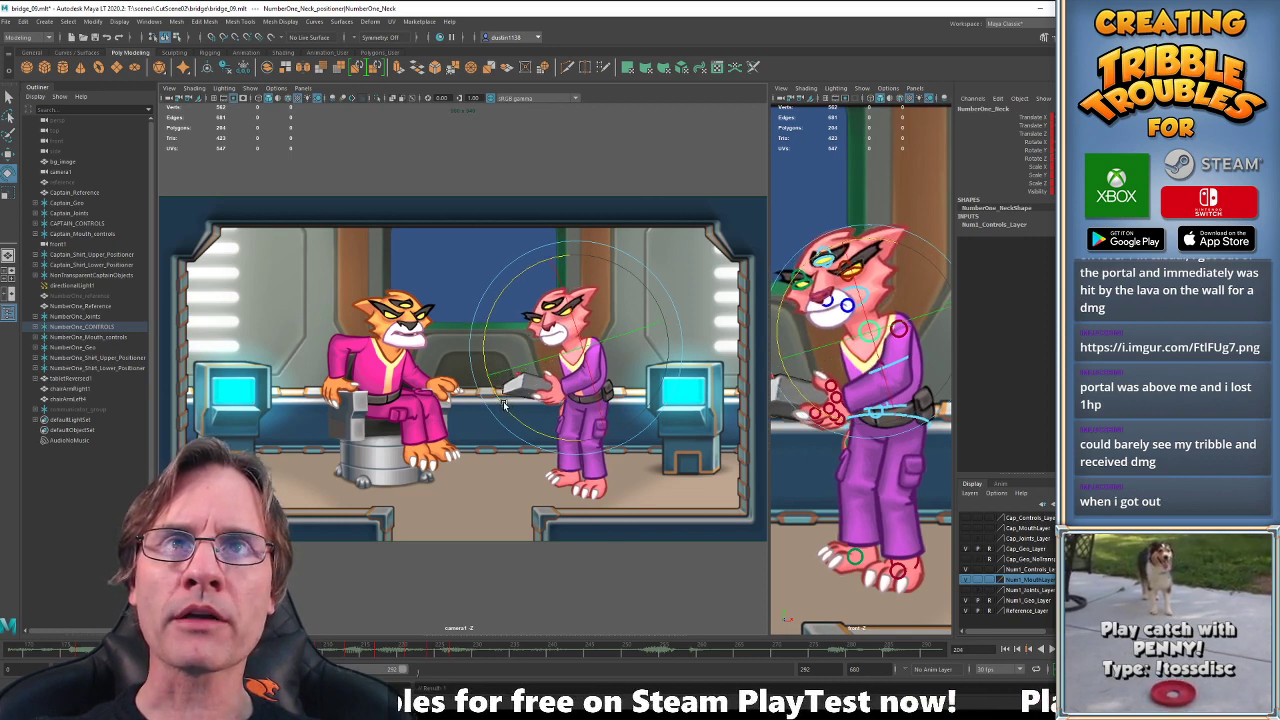
pyautogui.press('.')
pyautogui.press('.')
pyautogui.press('.')
pyautogui.press(',')
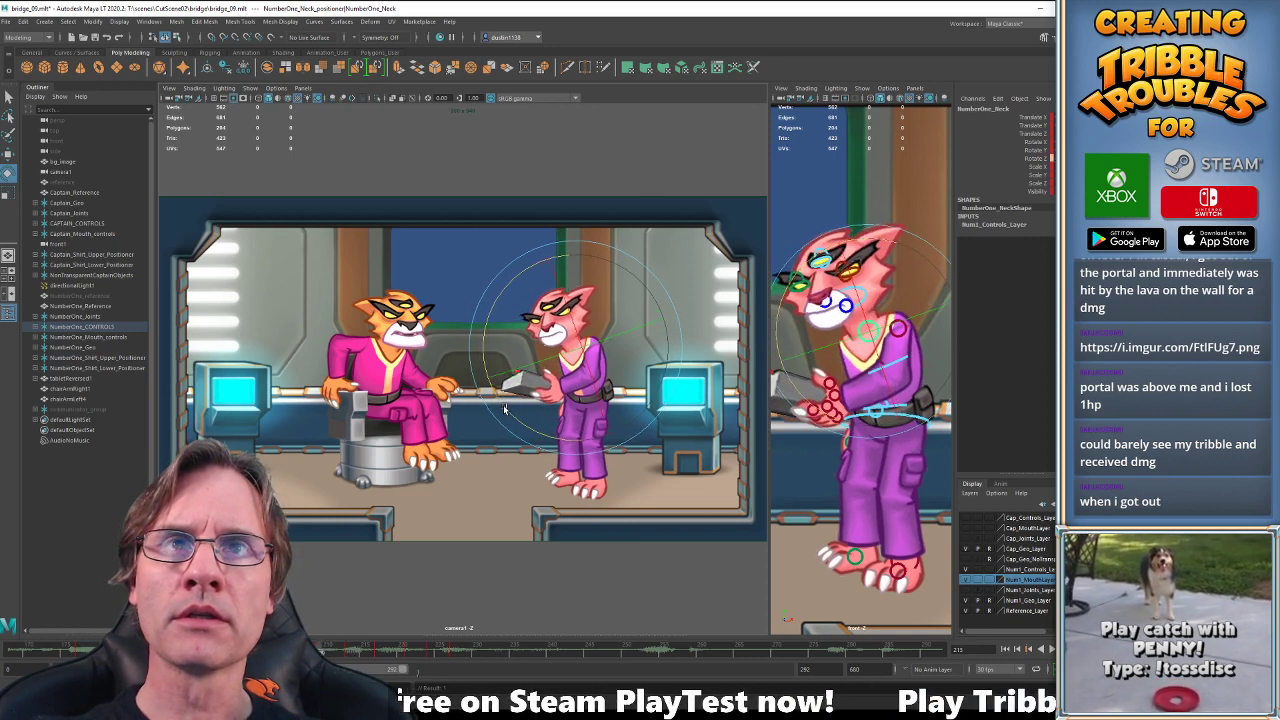
pyautogui.press('.')
pyautogui.press(',')
pyautogui.press(',')
pyautogui.press(',')
pyautogui.press(',')
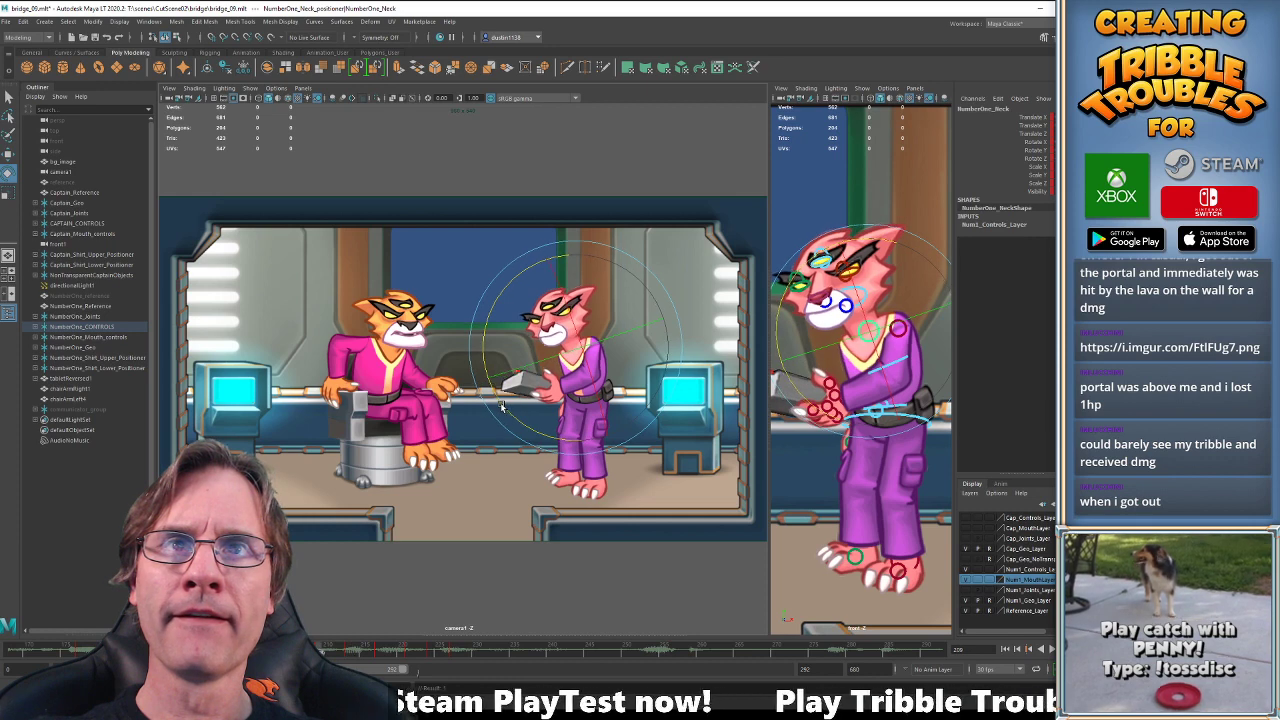
# Adjust the neck's rotation at frame 217 and flip back and forth to the previous key to check it.
pyautogui.press('.')
pyautogui.press('.')
pyautogui.press('.')
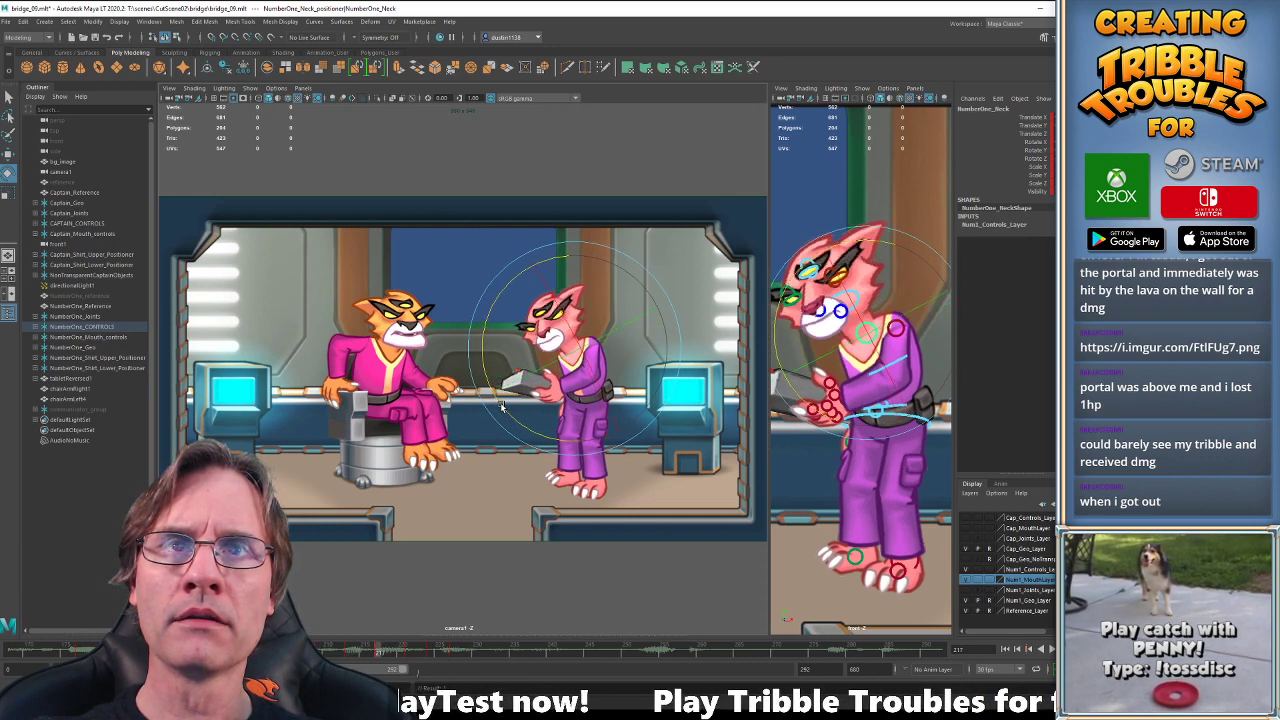
pyautogui.press(',')
pyautogui.press(',')
pyautogui.press(',')
pyautogui.press(',')
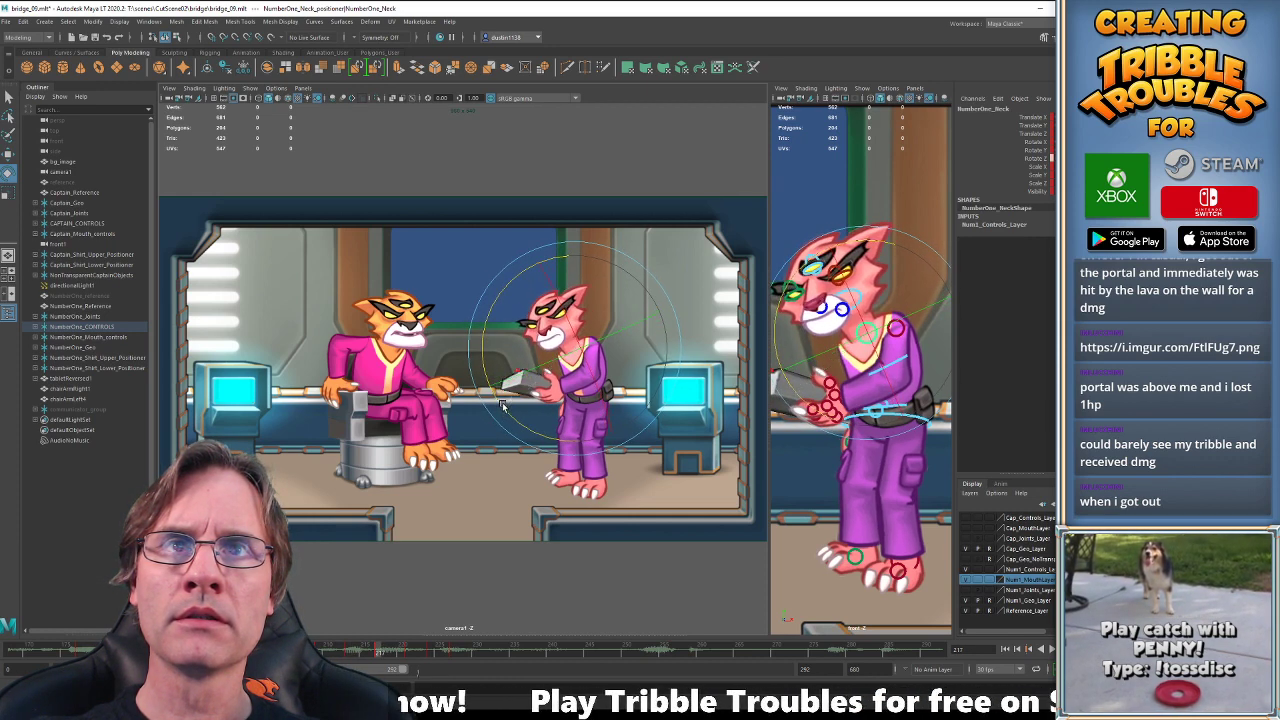
pyautogui.press('.')
pyautogui.press('.')
pyautogui.press('.')
pyautogui.press('.')
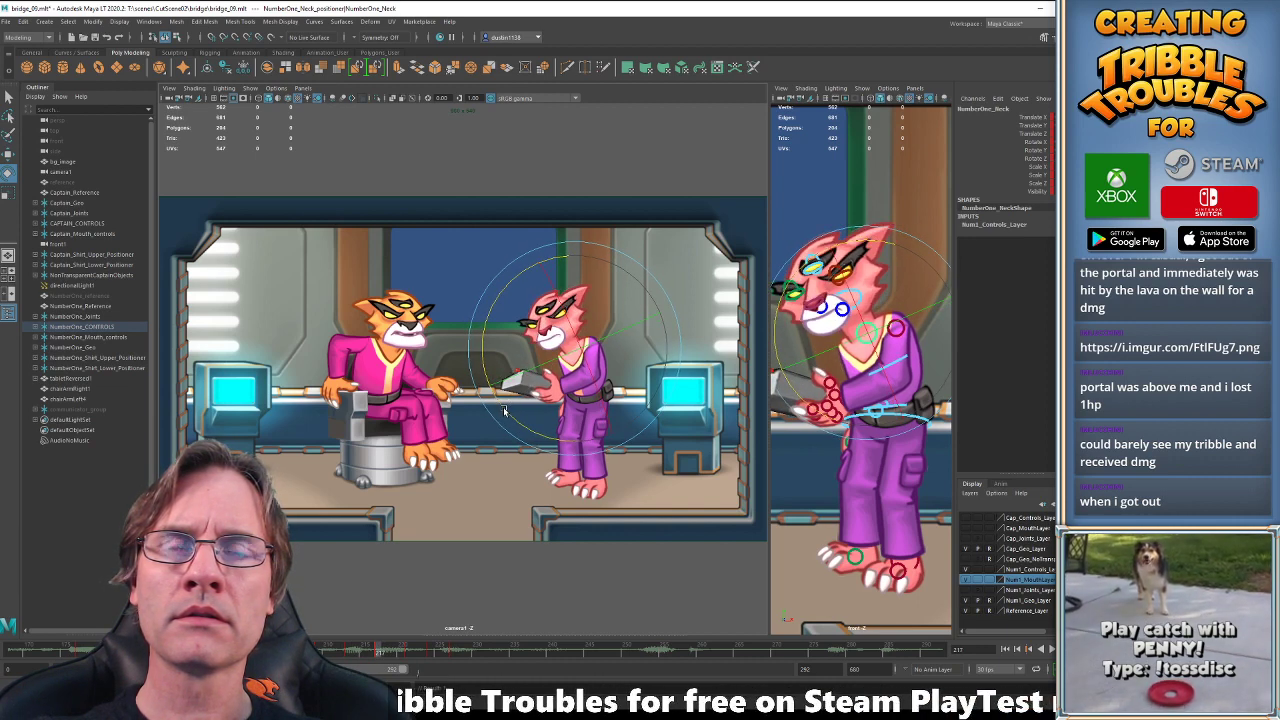
pyautogui.press(',')
pyautogui.press('.')
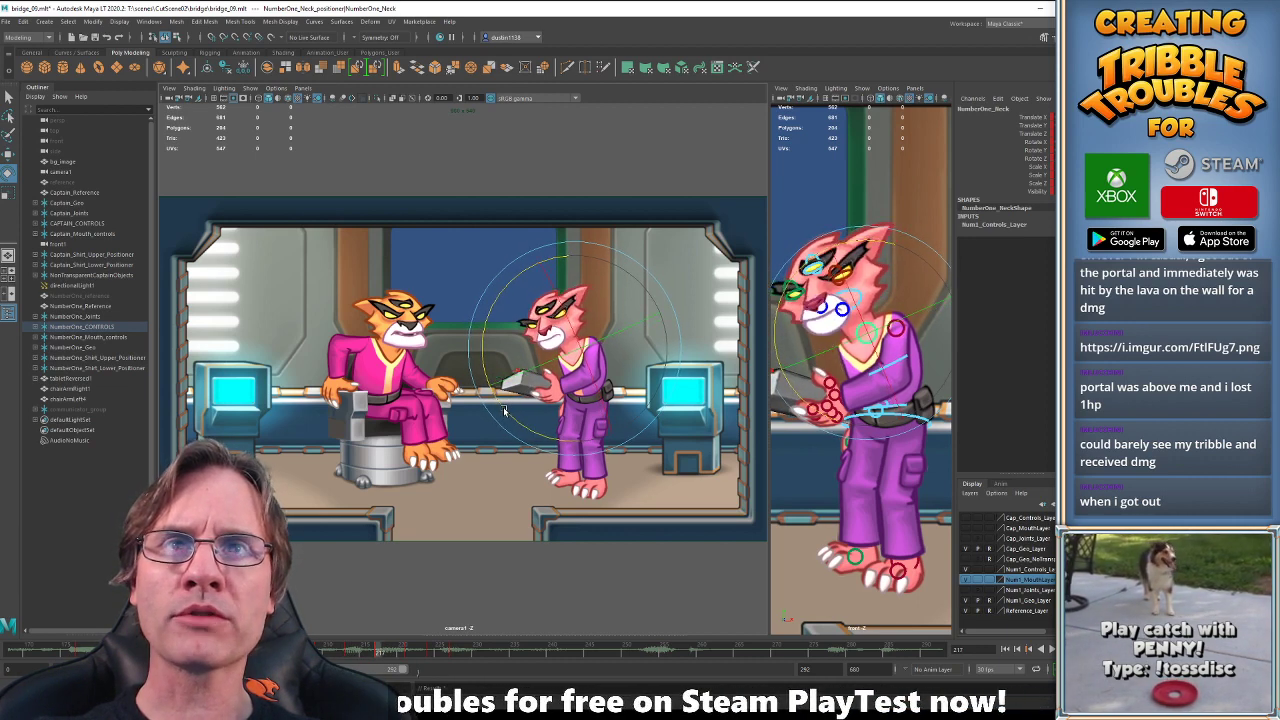
pyautogui.press(',')
pyautogui.press('.')
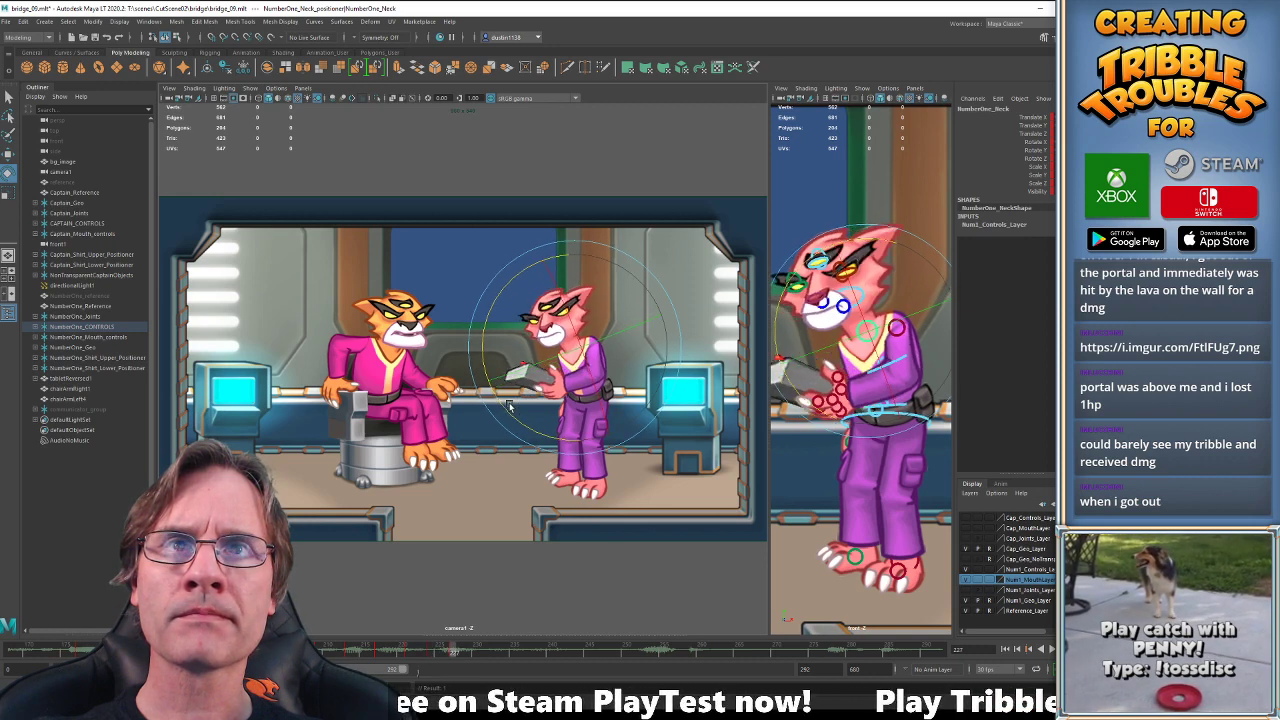
# Select the standing character's head control, scrub back to frame 209 and adjust the head's rotation.
pyautogui.press('w')
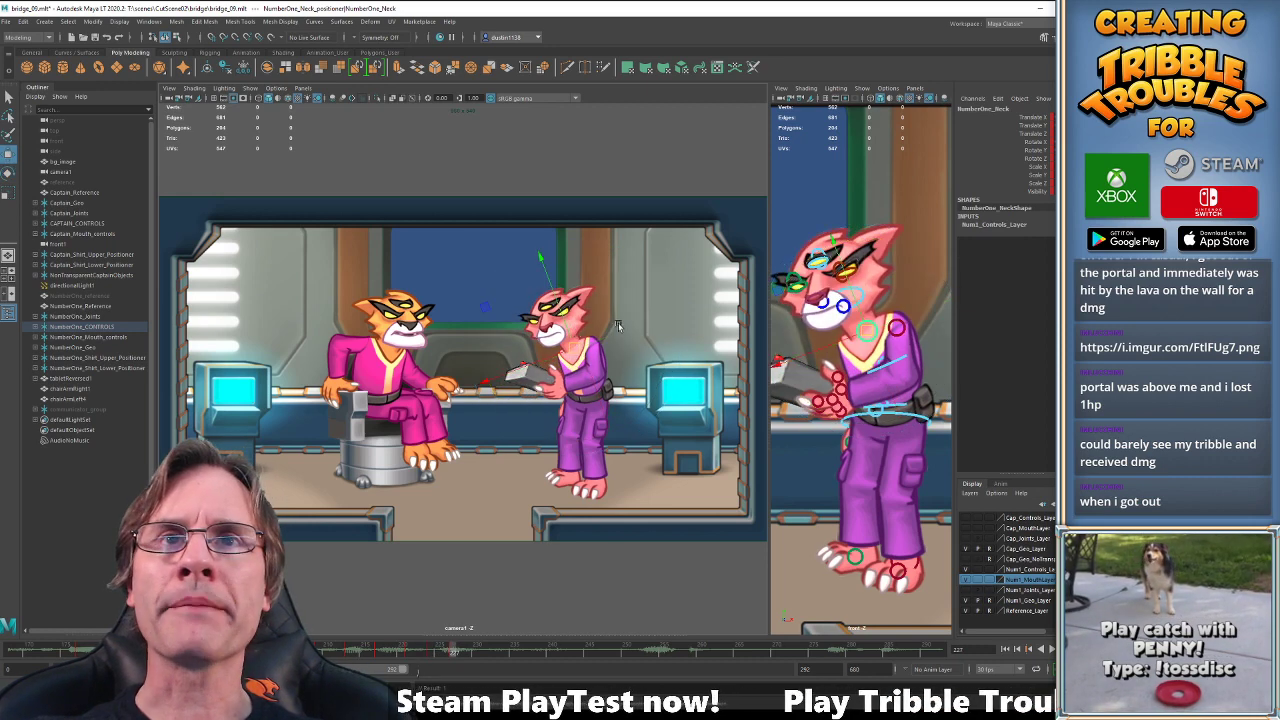
pyautogui.click(860, 290)
pyautogui.moveTo(322, 652); pyautogui.dragTo(367, 647)
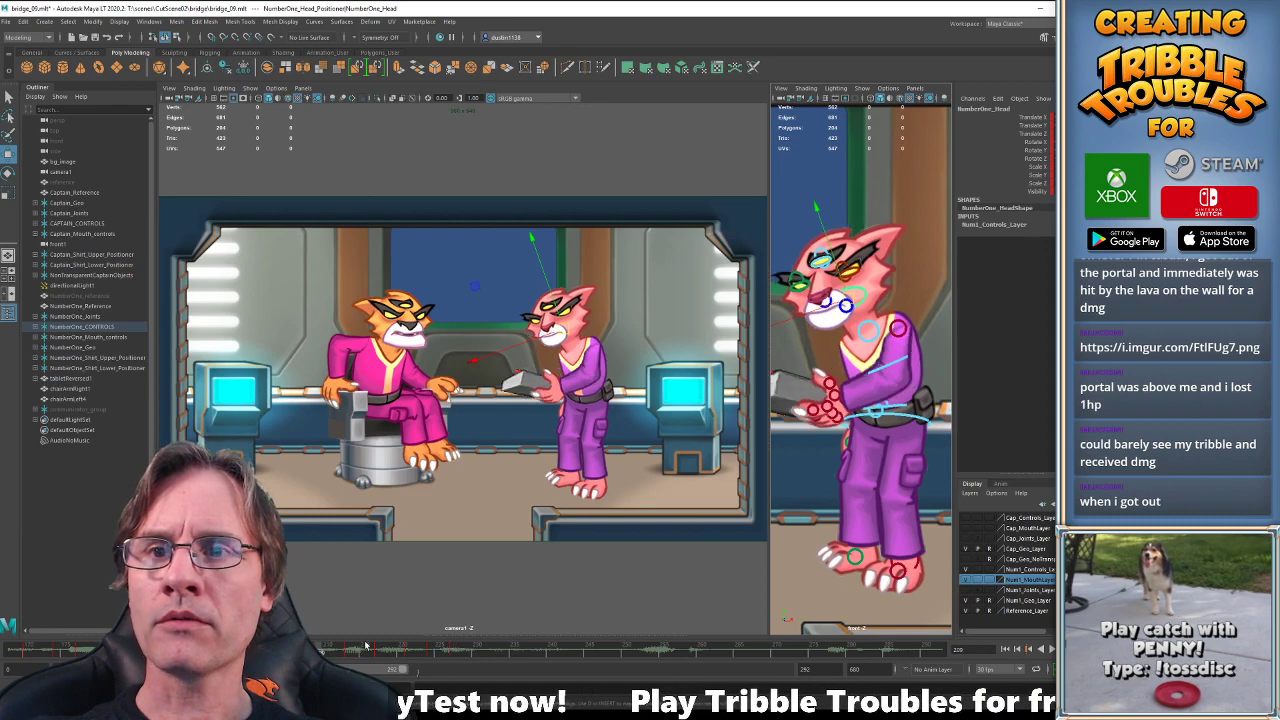
pyautogui.press('e')
pyautogui.moveTo(488, 392); pyautogui.dragTo(512, 381)
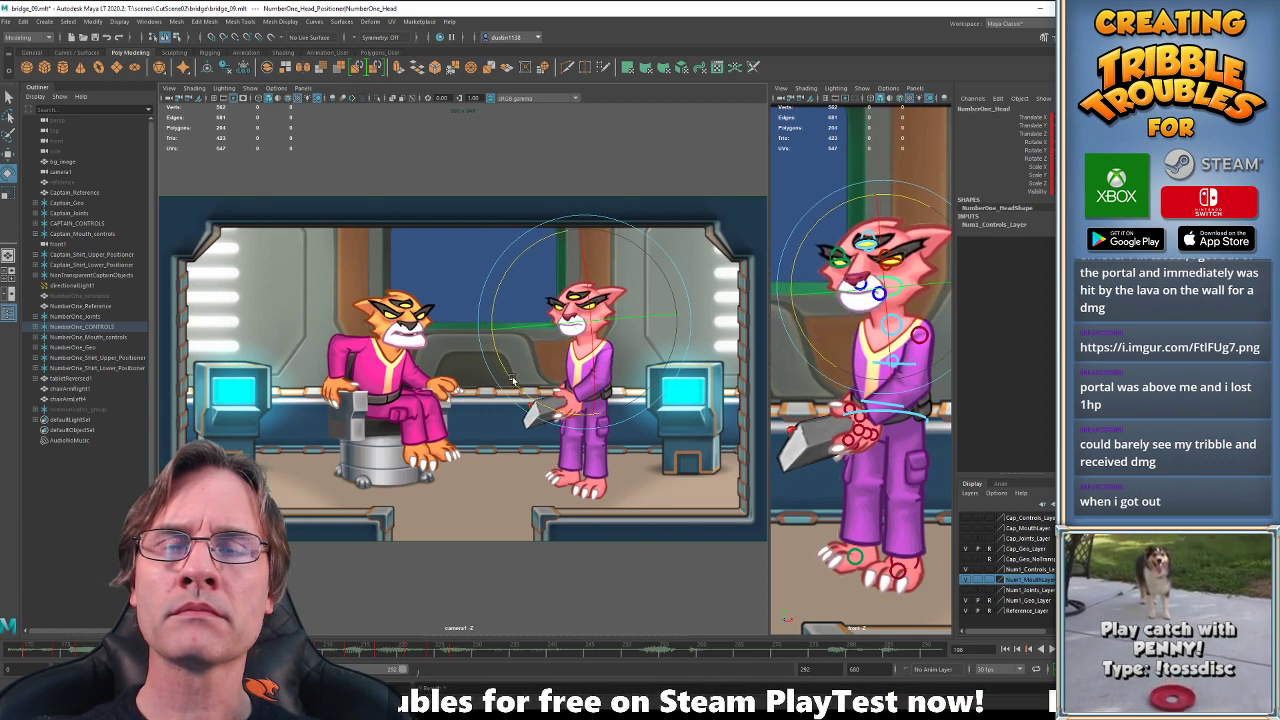
# Go from frame 196 to frame 200, check the neck control and adjust the head's rotation at frame 200.
pyautogui.press('w')
pyautogui.click(897, 335)
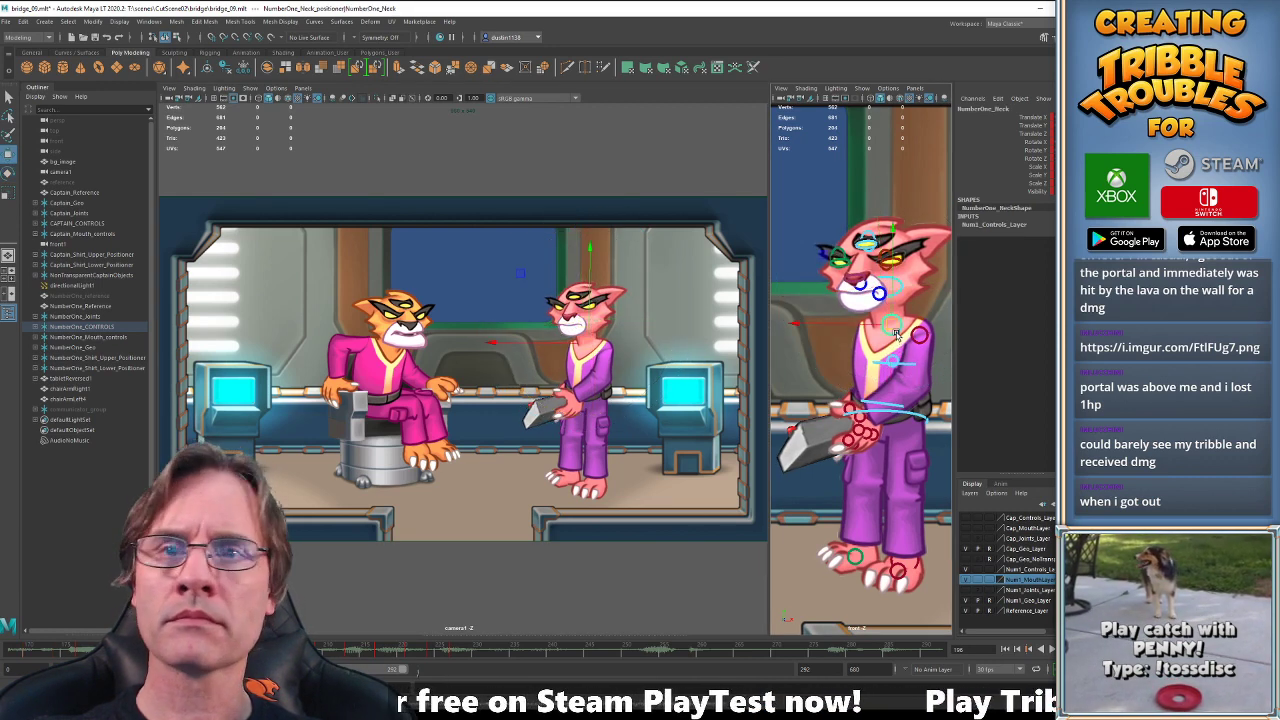
pyautogui.moveTo(675, 390); pyautogui.dragTo(649, 385, button='middle')
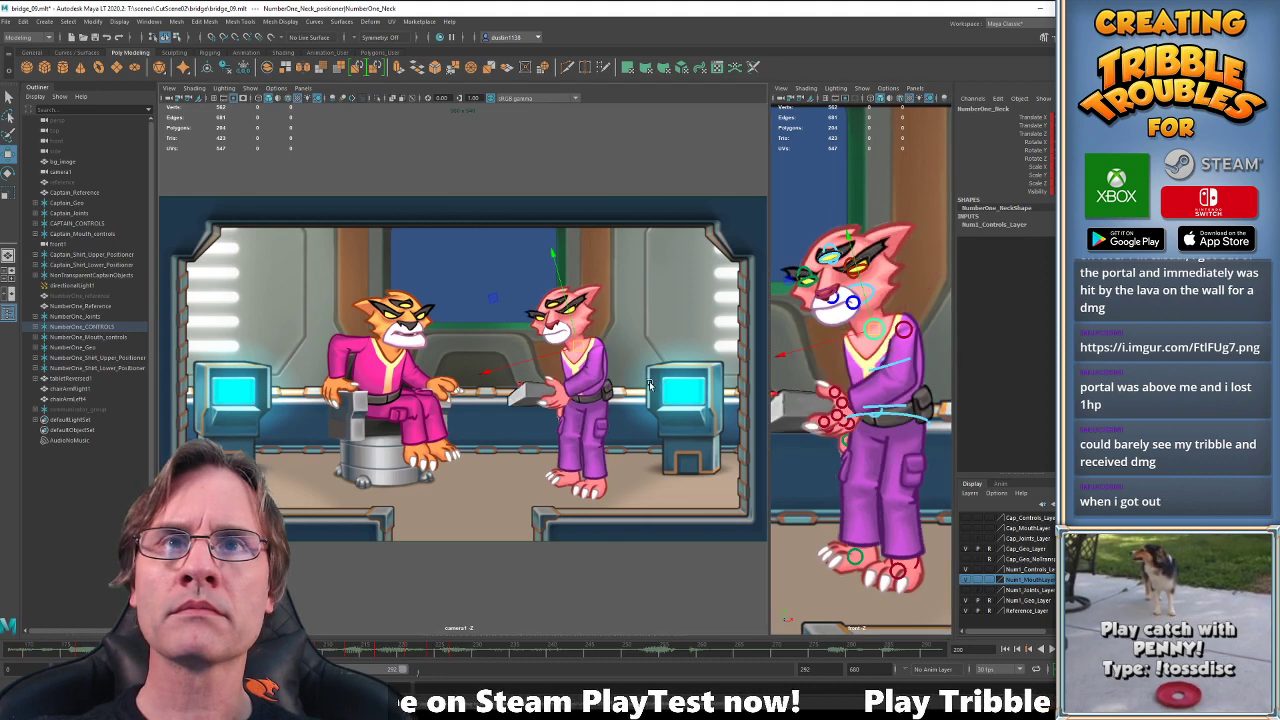
pyautogui.click(870, 290)
pyautogui.press('e')
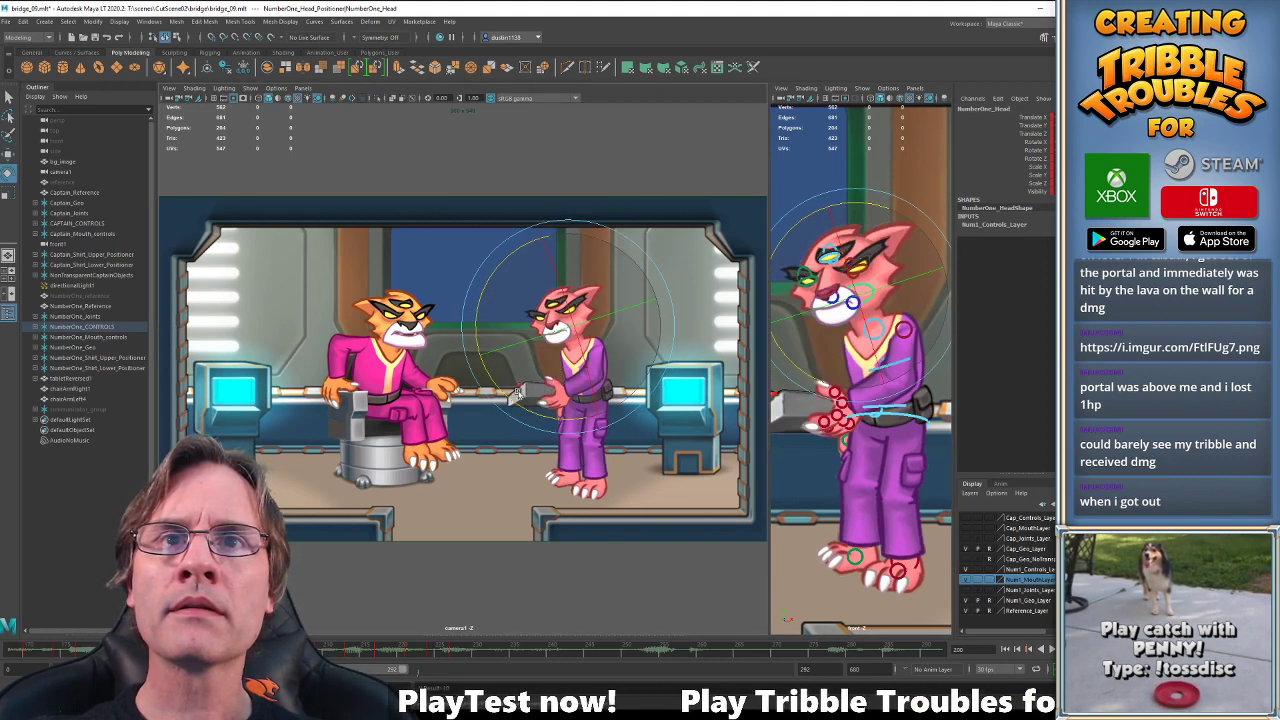
pyautogui.press('w')
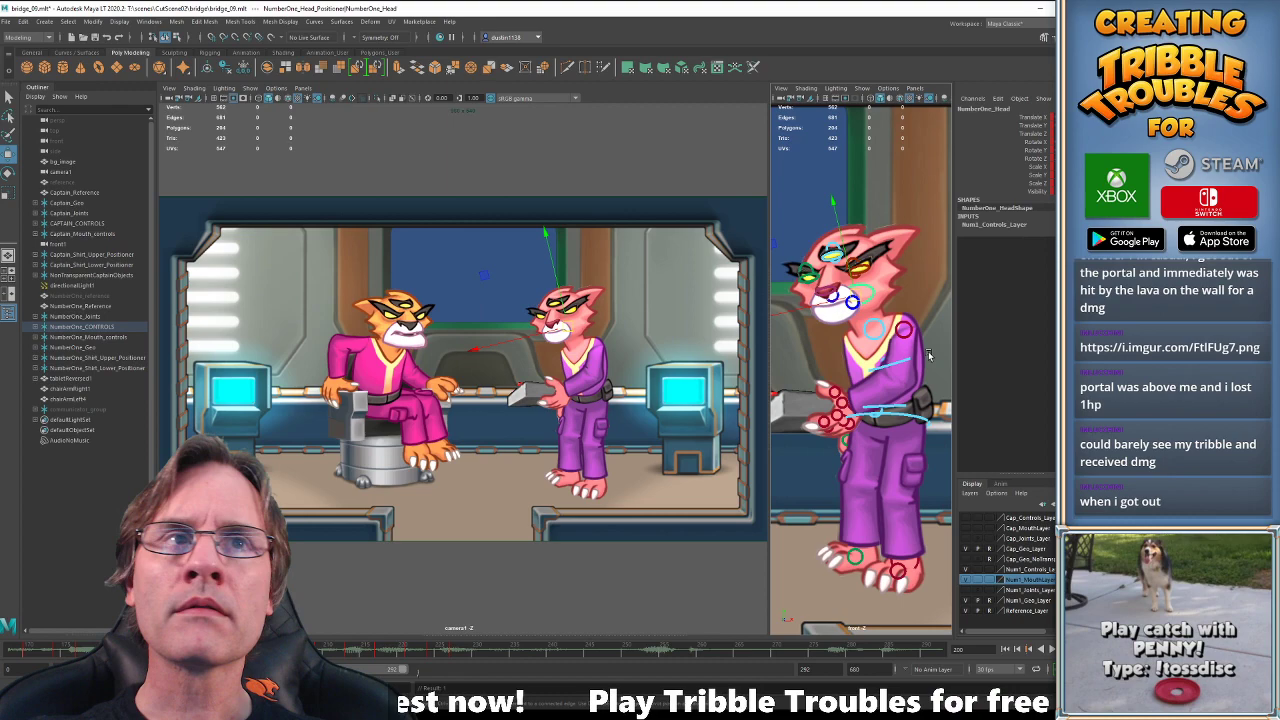
# Adjust the head's rotation at frames 204 and 209, step through the keys and play the animation.
pyautogui.click(878, 323)
pyautogui.click(817, 306)
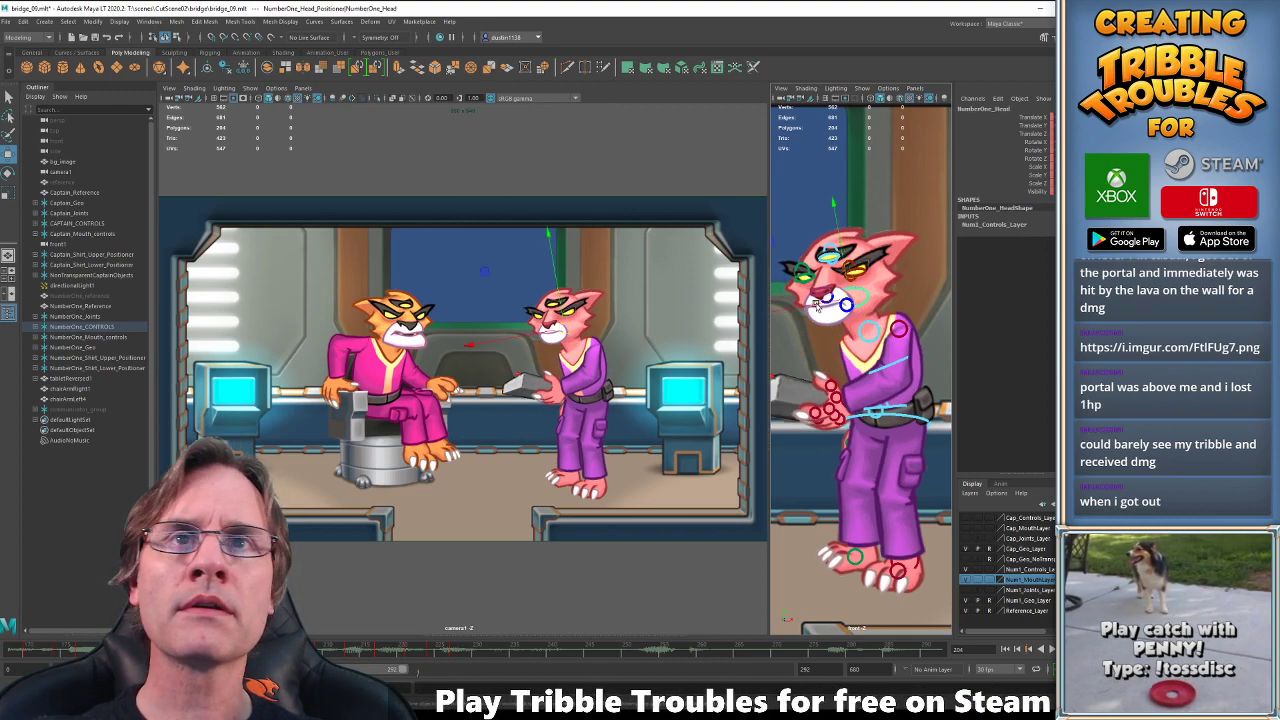
pyautogui.press('e')
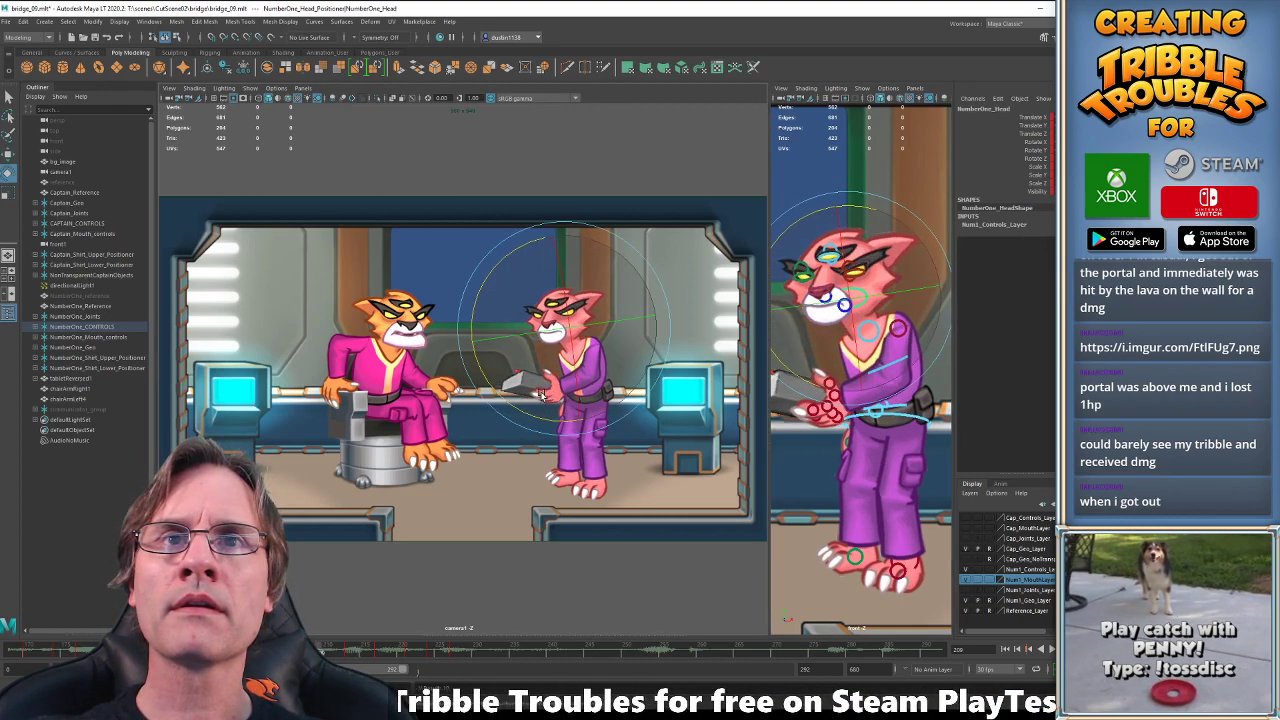
pyautogui.hotkey('alt', '.')
pyautogui.hotkey('alt', '.')
pyautogui.hotkey('alt', '.')
pyautogui.hotkey('alt', '.')
pyautogui.hotkey('alt', '.')
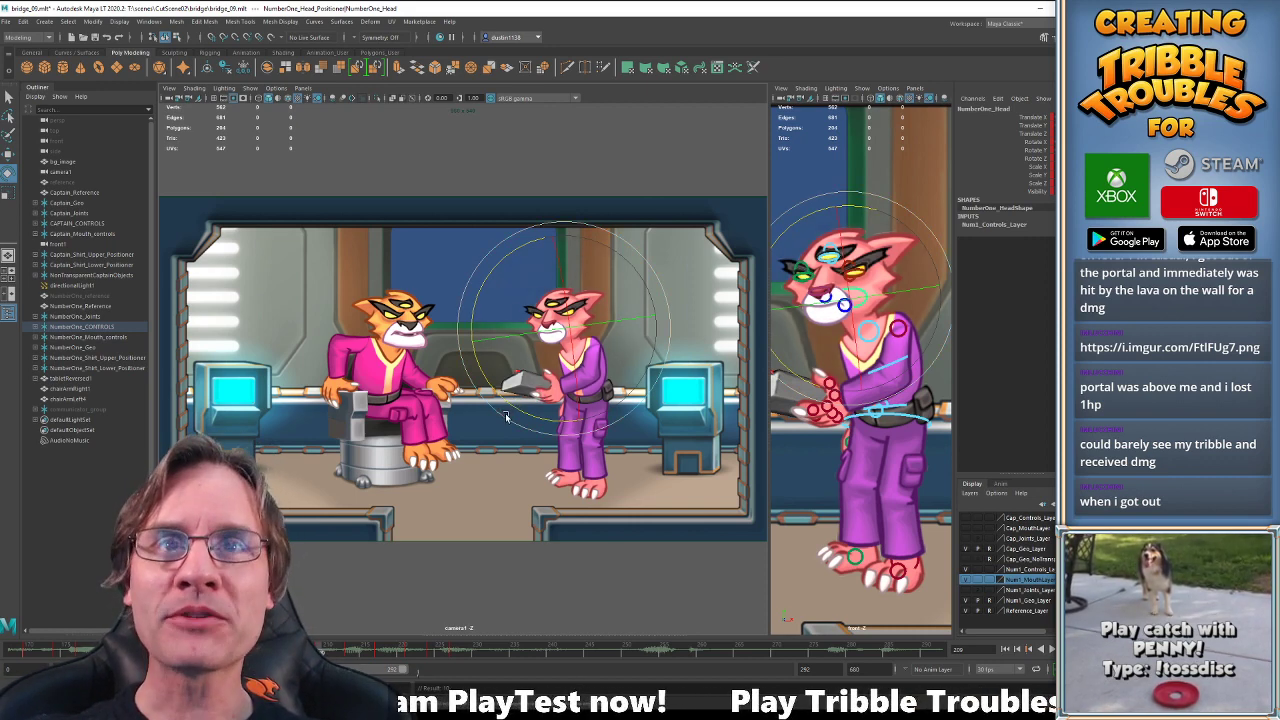
pyautogui.hotkey('alt', 'v')
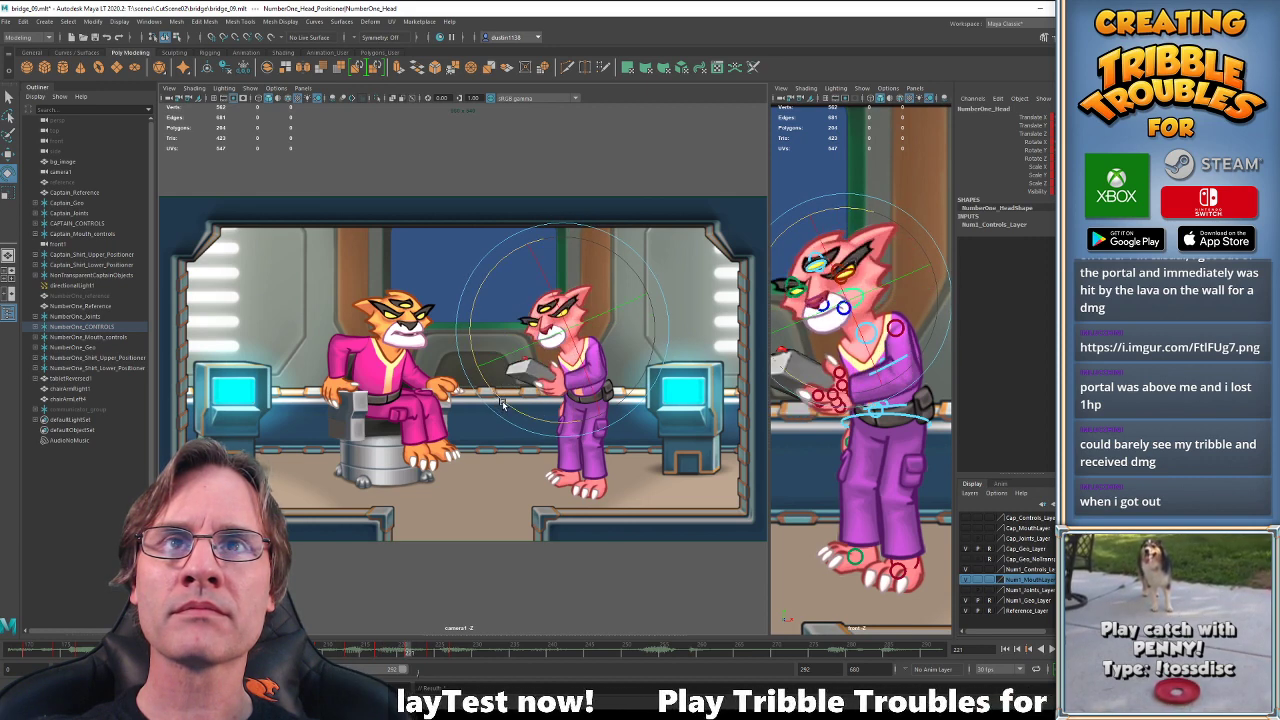
# Check the right hand control at frame 217 and adjust the head's rotation at frame 215.
pyautogui.press('w')
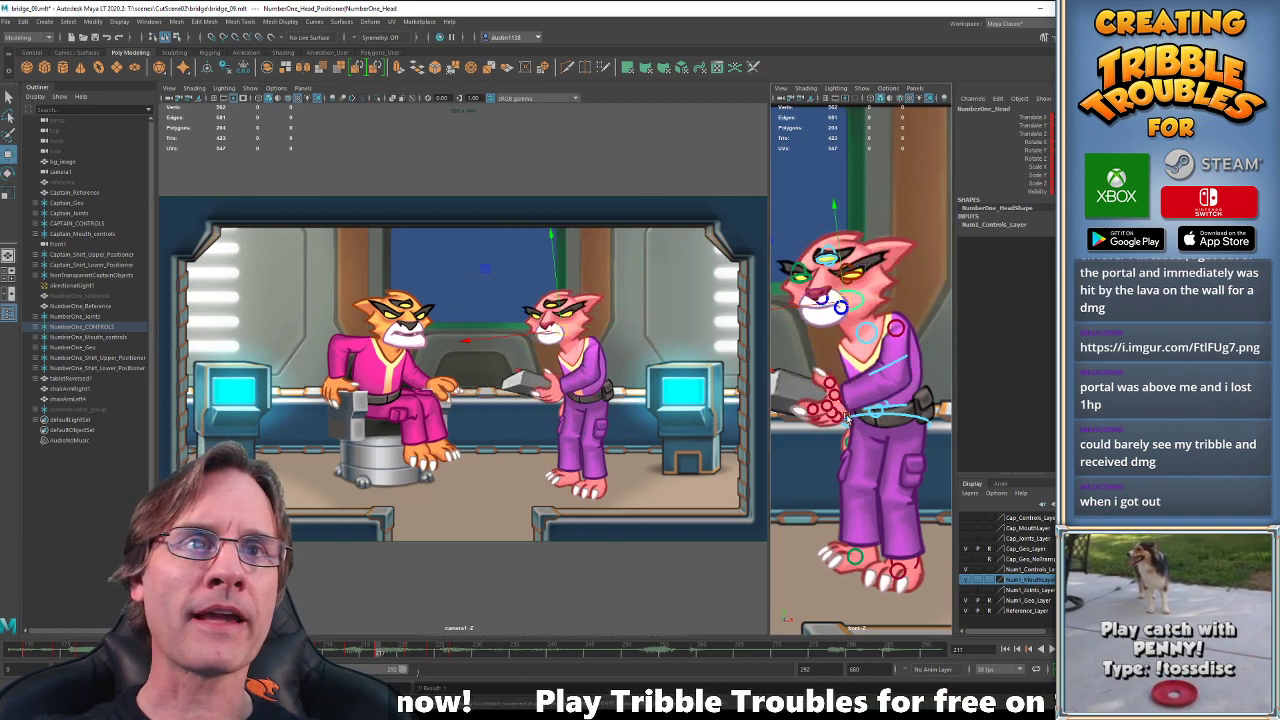
pyautogui.click(840, 405)
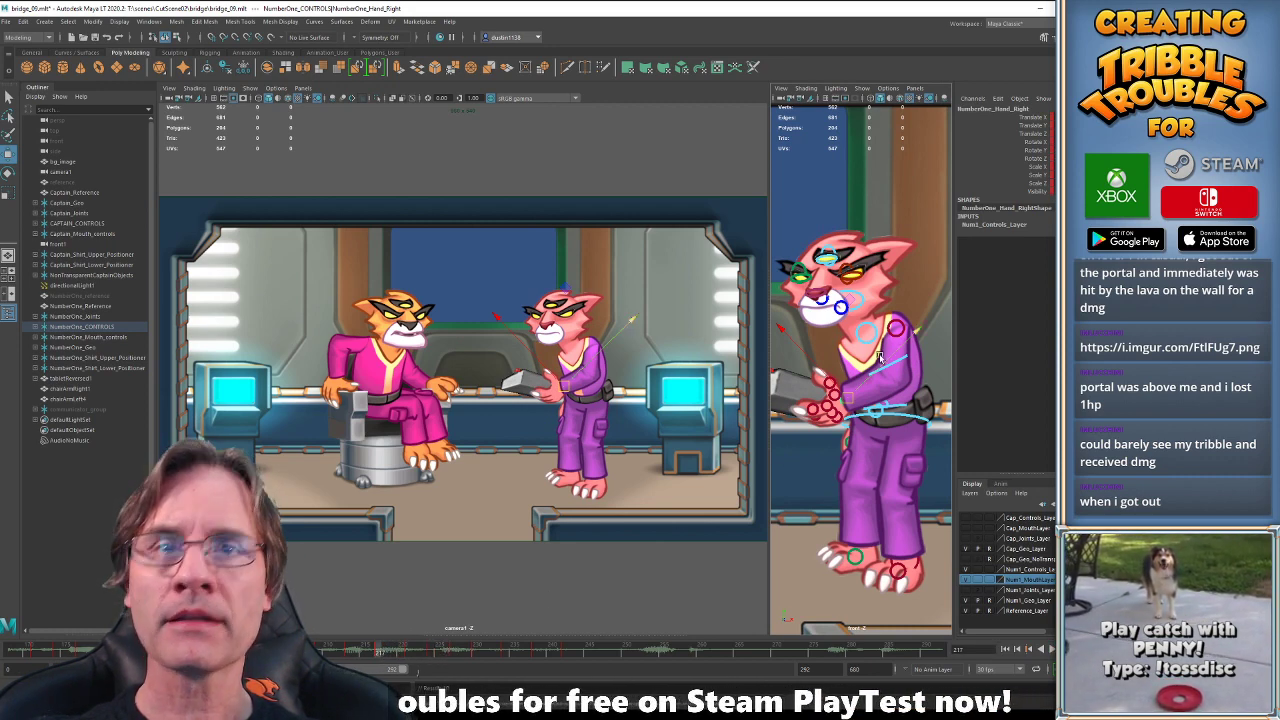
pyautogui.click(858, 305)
pyautogui.press('e')
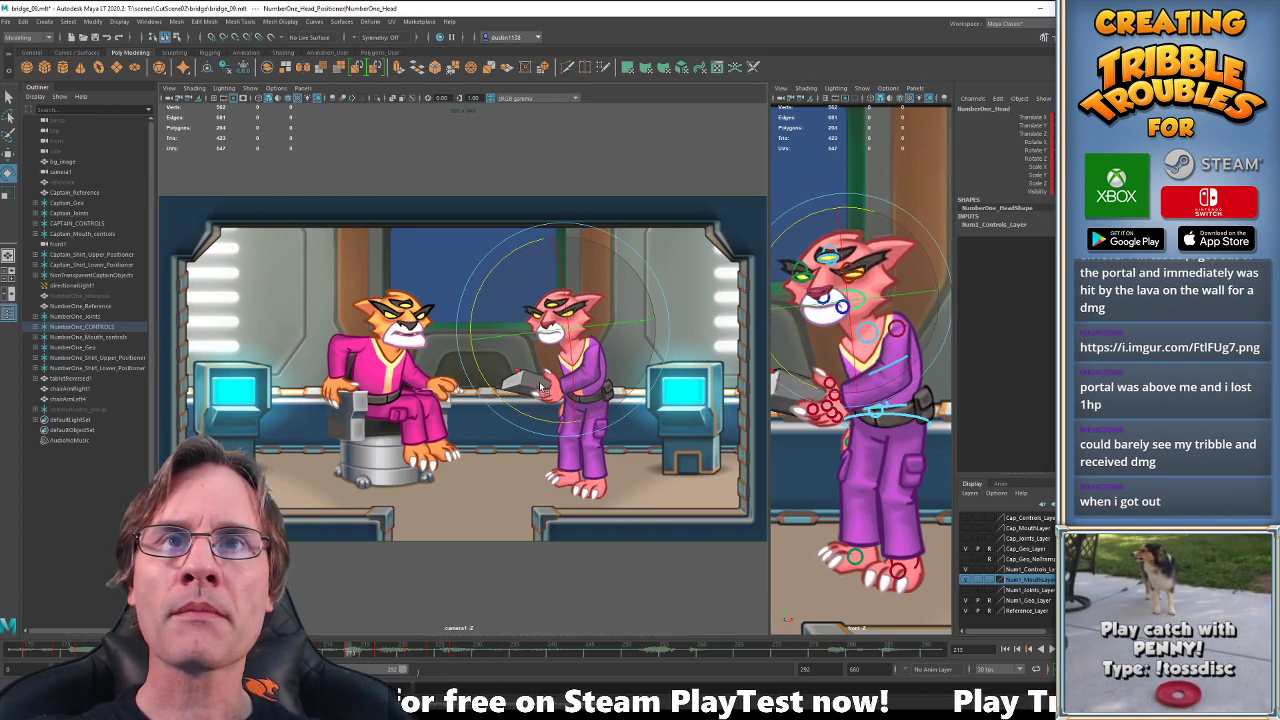
pyautogui.moveTo(543, 388); pyautogui.dragTo(541, 396)
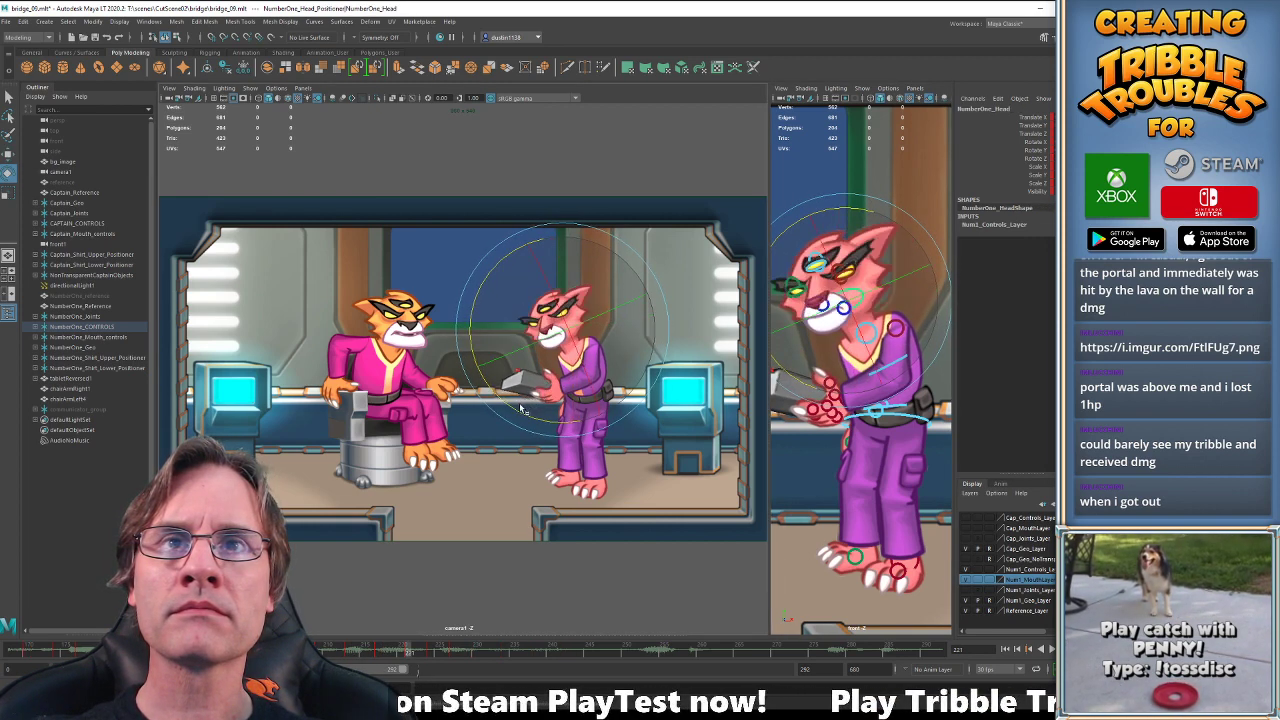
# Step back a few frames from frame 221 and play the animation to review the head motion.
pyautogui.hotkey('alt', ',')
pyautogui.hotkey('alt', ',')
pyautogui.hotkey('alt', ',')
pyautogui.hotkey('alt', ',')
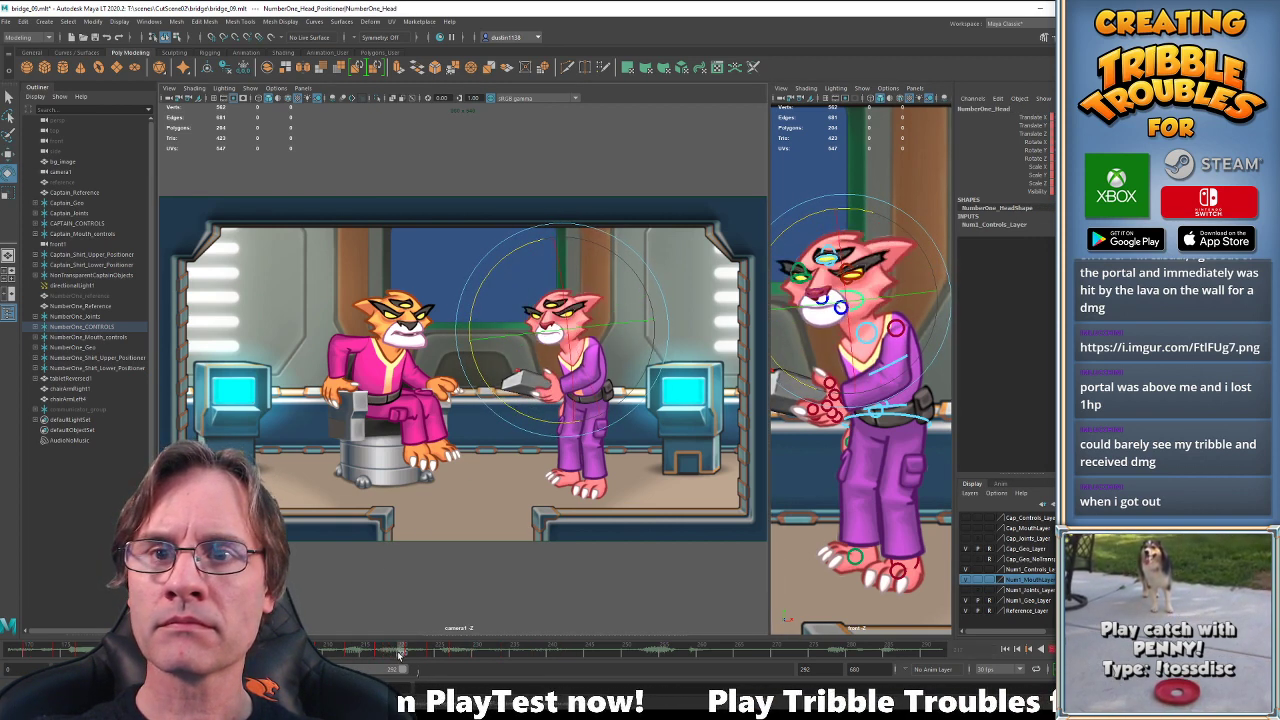
pyautogui.hotkey('alt', 'v')
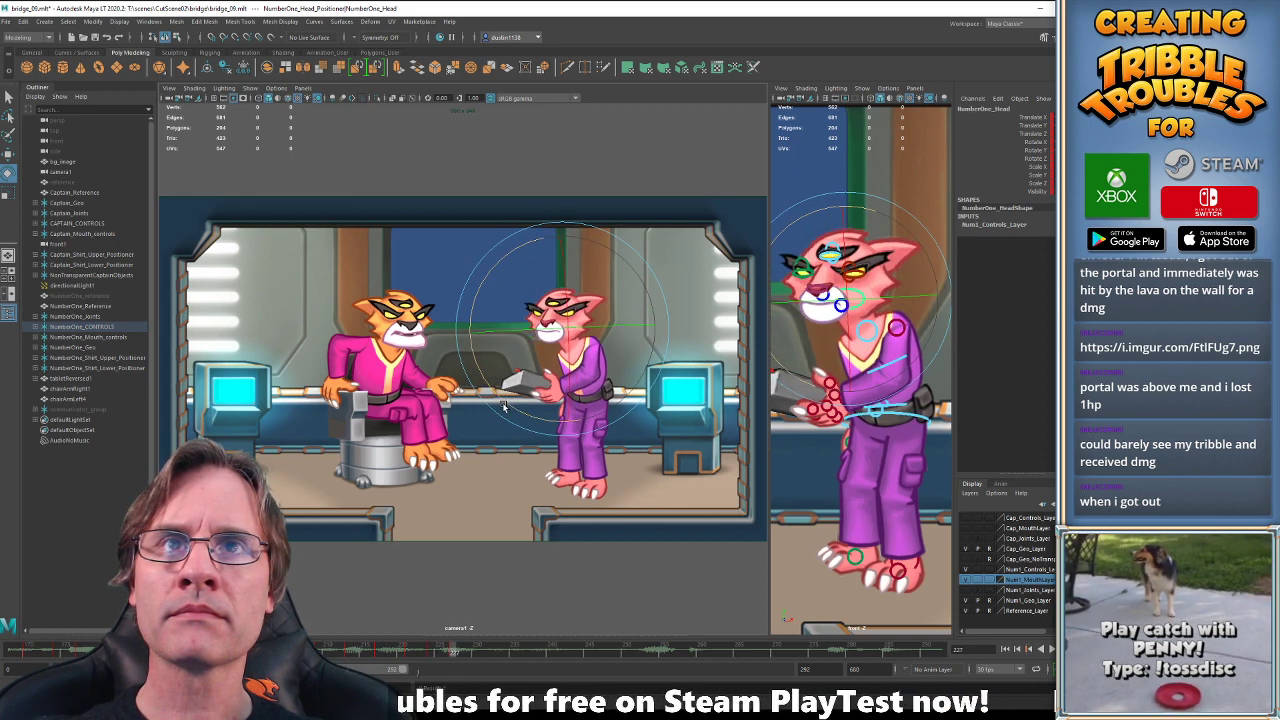
# Check the standing character's lower spine, COG and head controls, and adjust the neck's rotation at frame 230.
pyautogui.press('w')
pyautogui.click(905, 405)
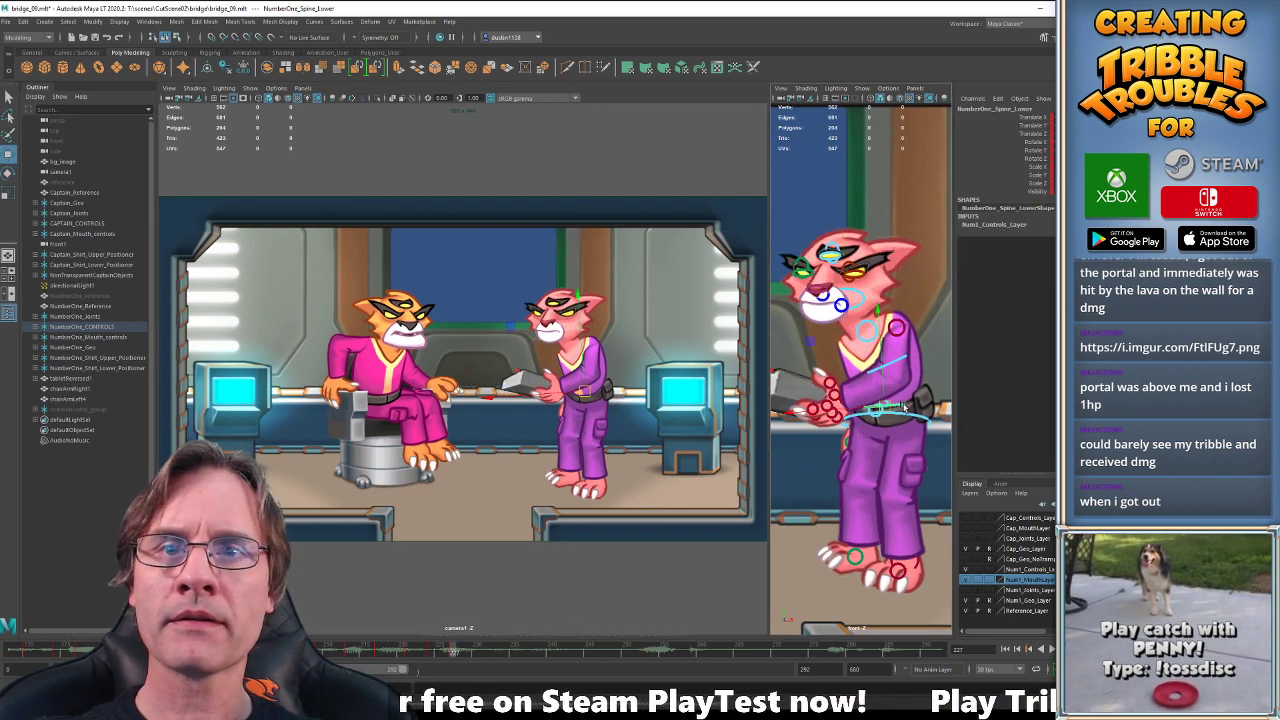
pyautogui.click(886, 426)
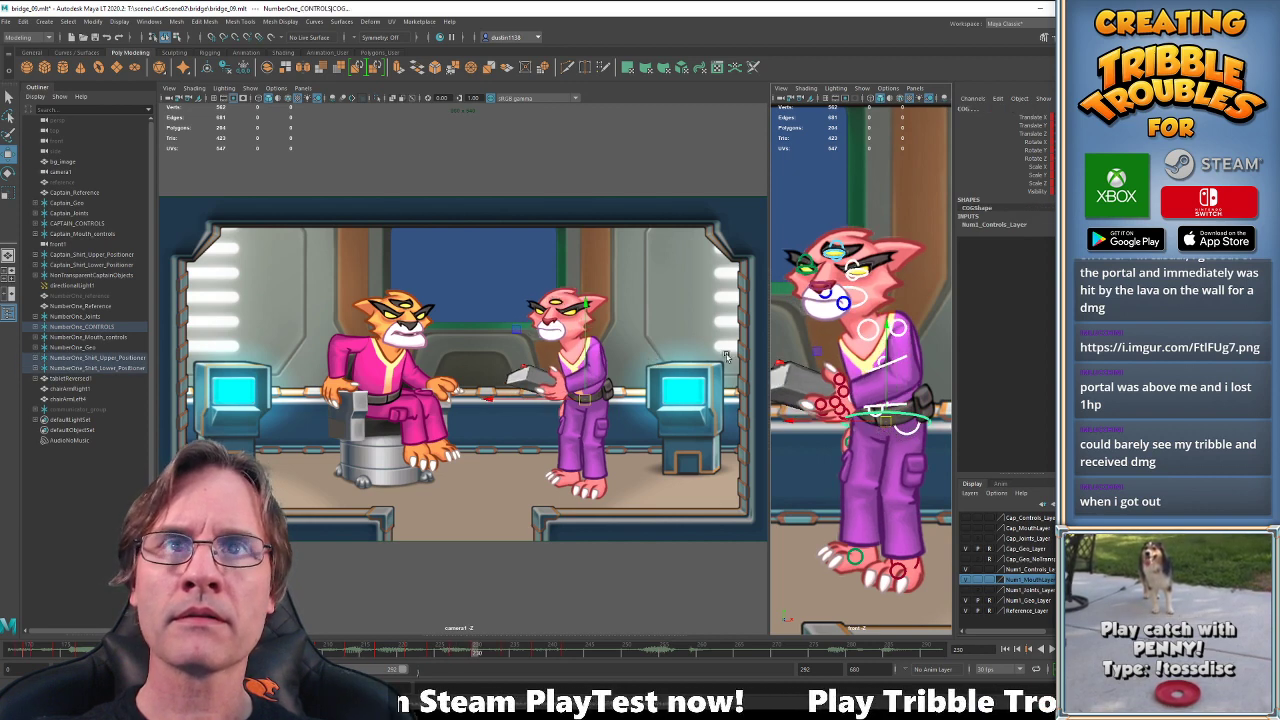
pyautogui.click(870, 325)
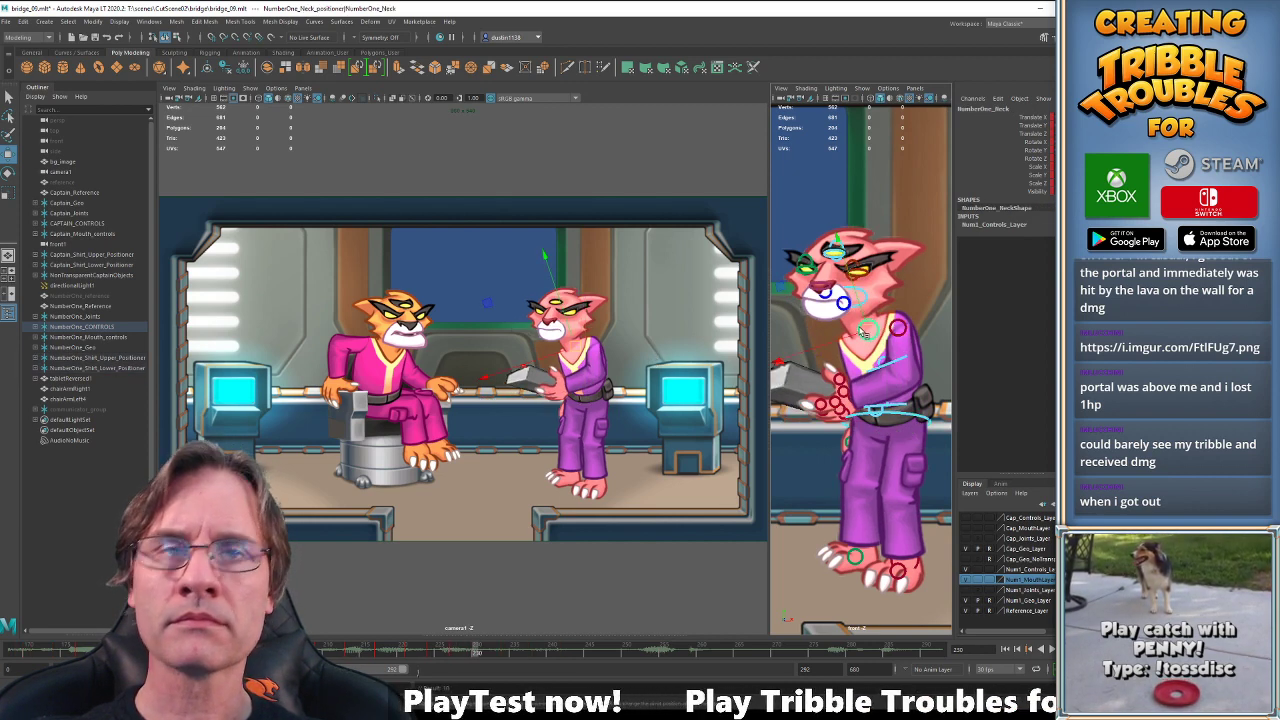
pyautogui.click(866, 313)
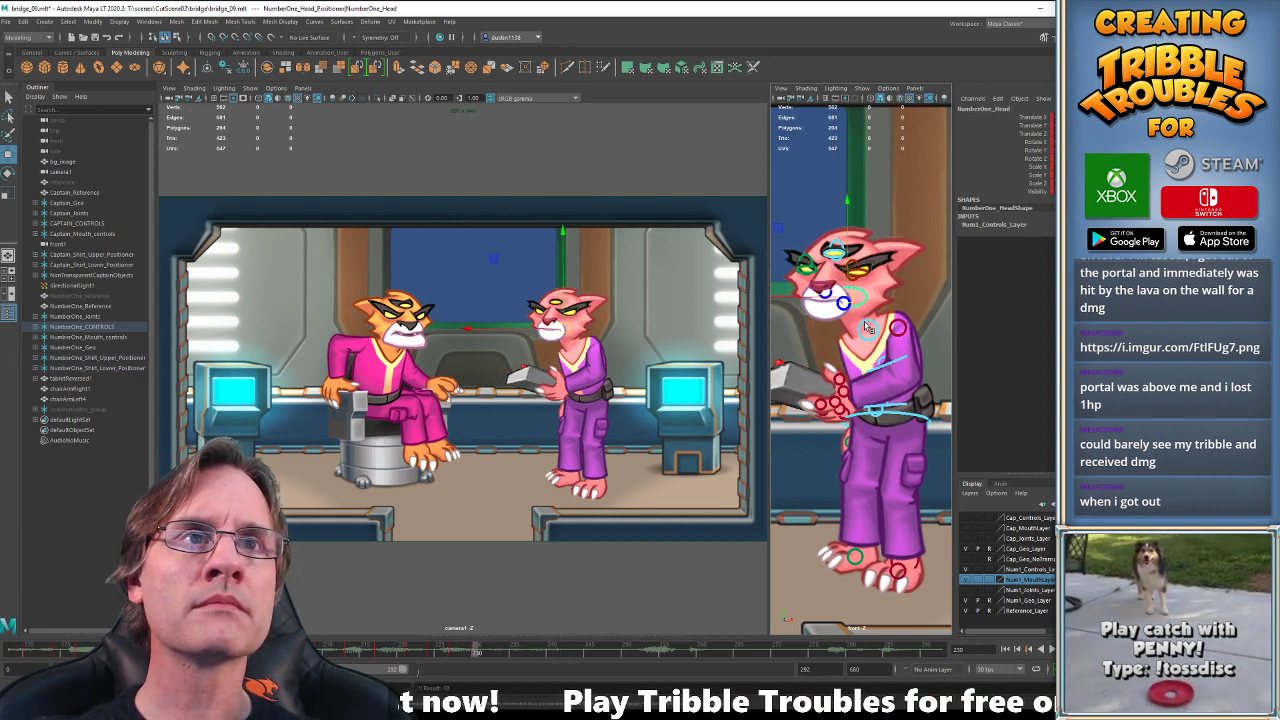
pyautogui.click(866, 326)
pyautogui.press('e')
pyautogui.press(',')
pyautogui.press(',')
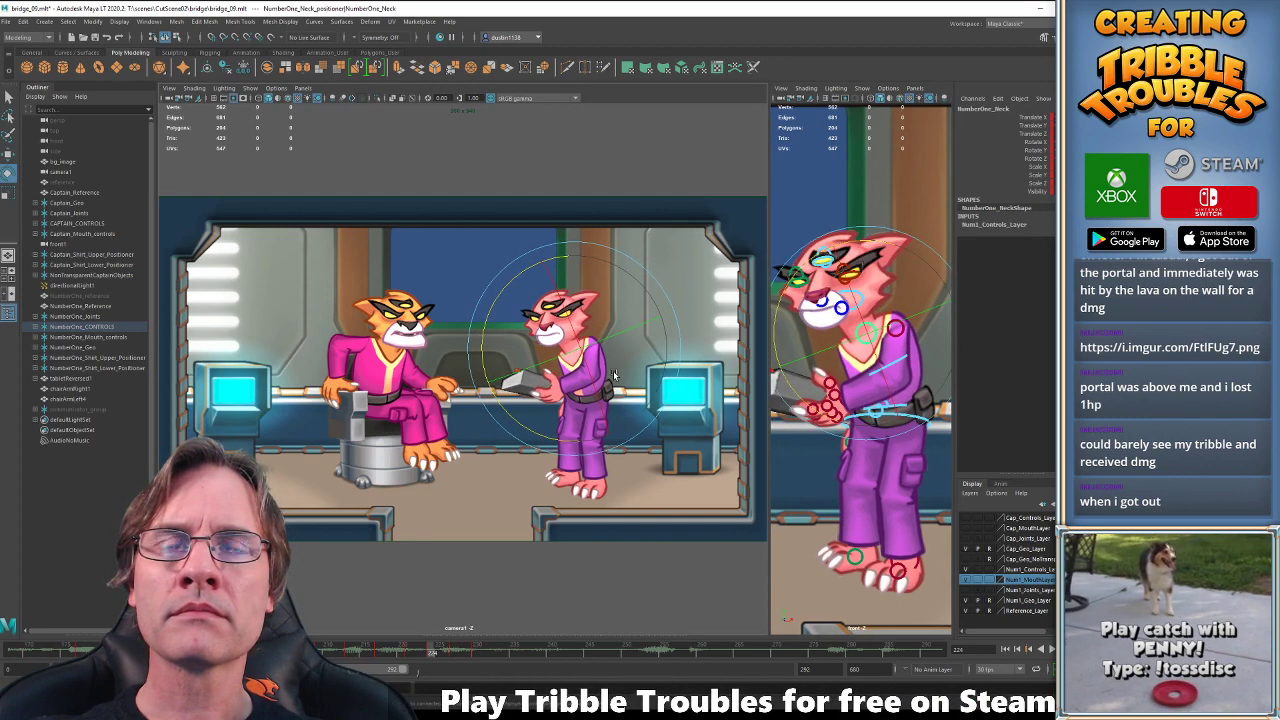
pyautogui.moveTo(614, 375); pyautogui.dragTo(556, 440)
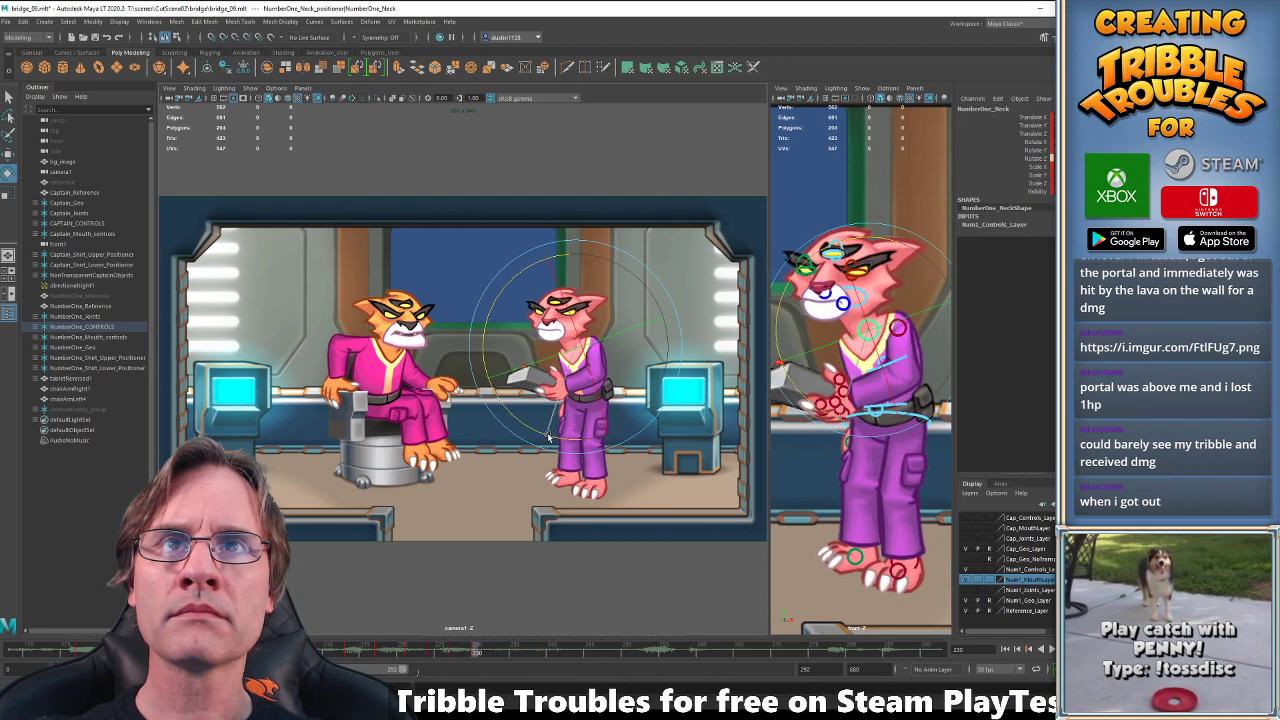
# Select the standing character's head control and adjust its rotation at frame 230.
pyautogui.press('w')
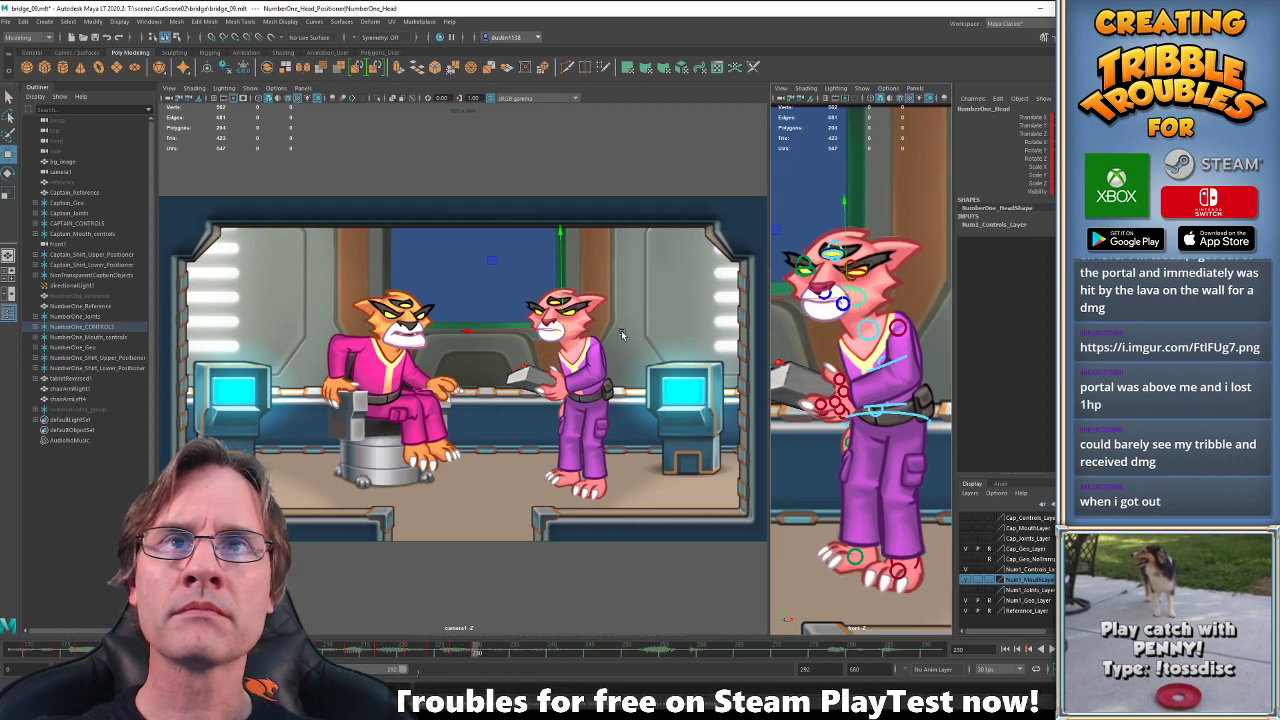
pyautogui.click(864, 292)
pyautogui.press('e')
pyautogui.moveTo(602, 398); pyautogui.dragTo(540, 421)
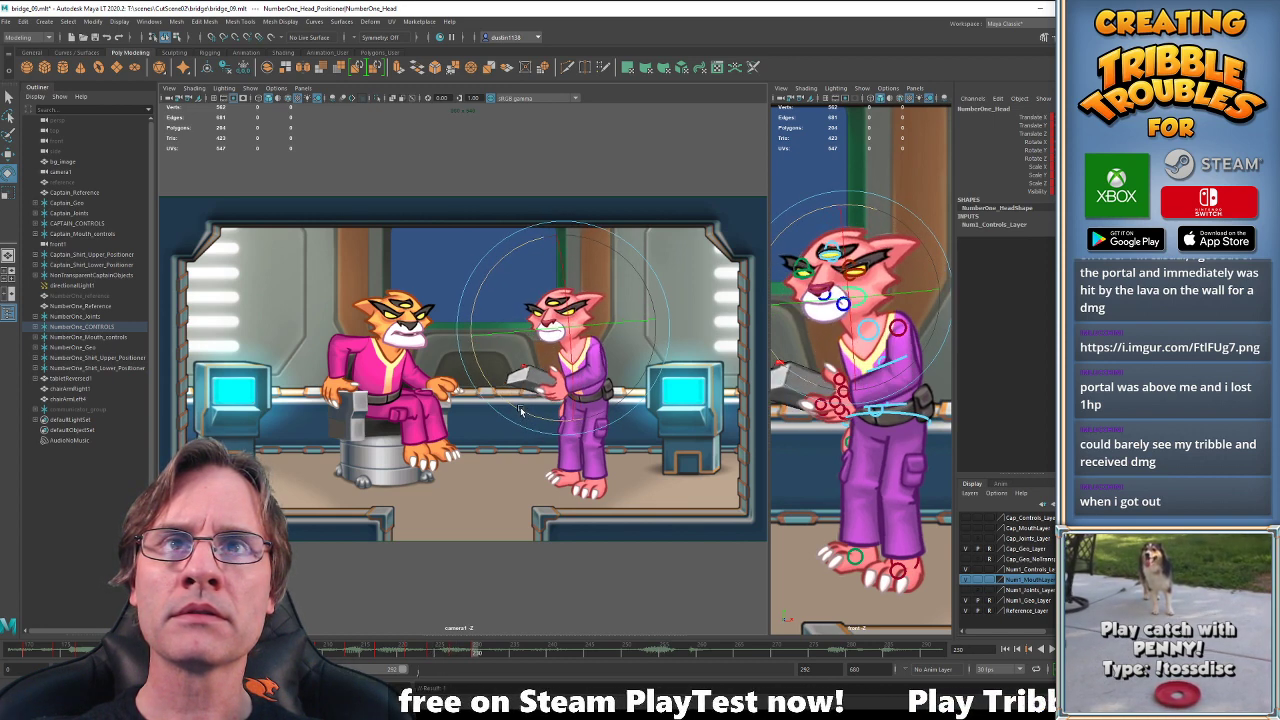
# Check the COG control, adjust the neck's rotation at frame 234 and compare it with the pose at frame 230.
pyautogui.press('w')
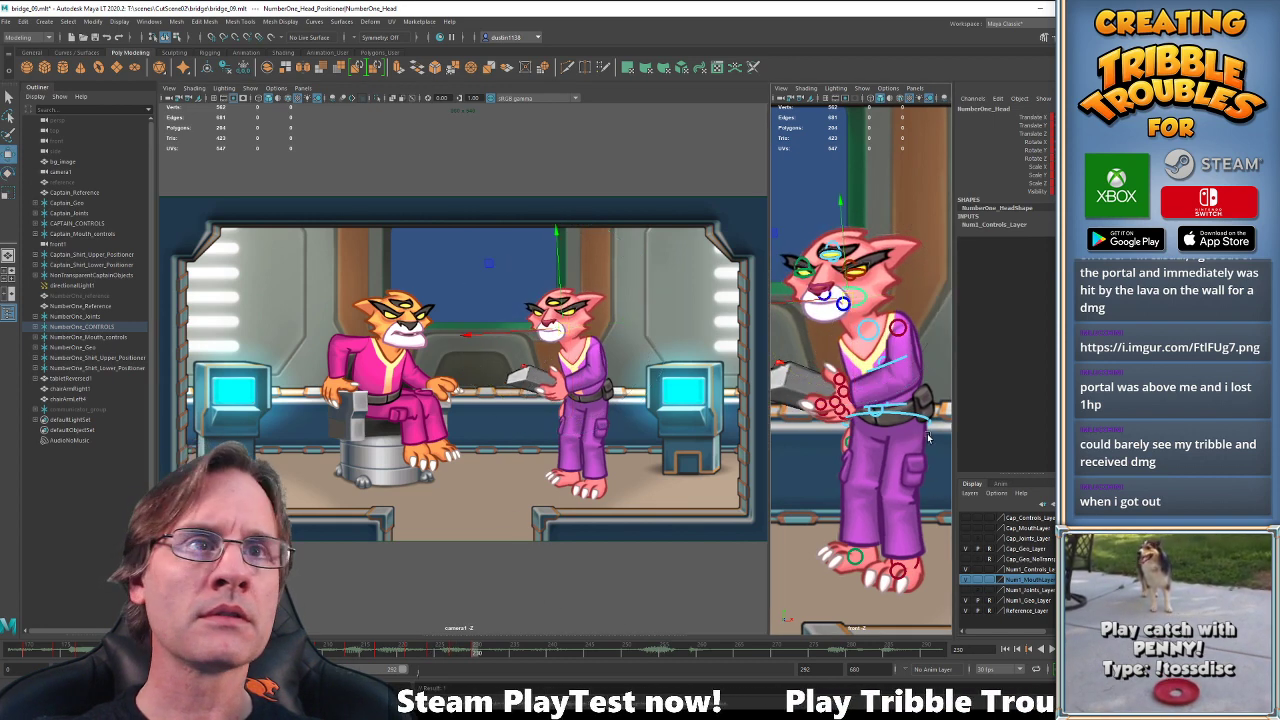
pyautogui.click(920, 415)
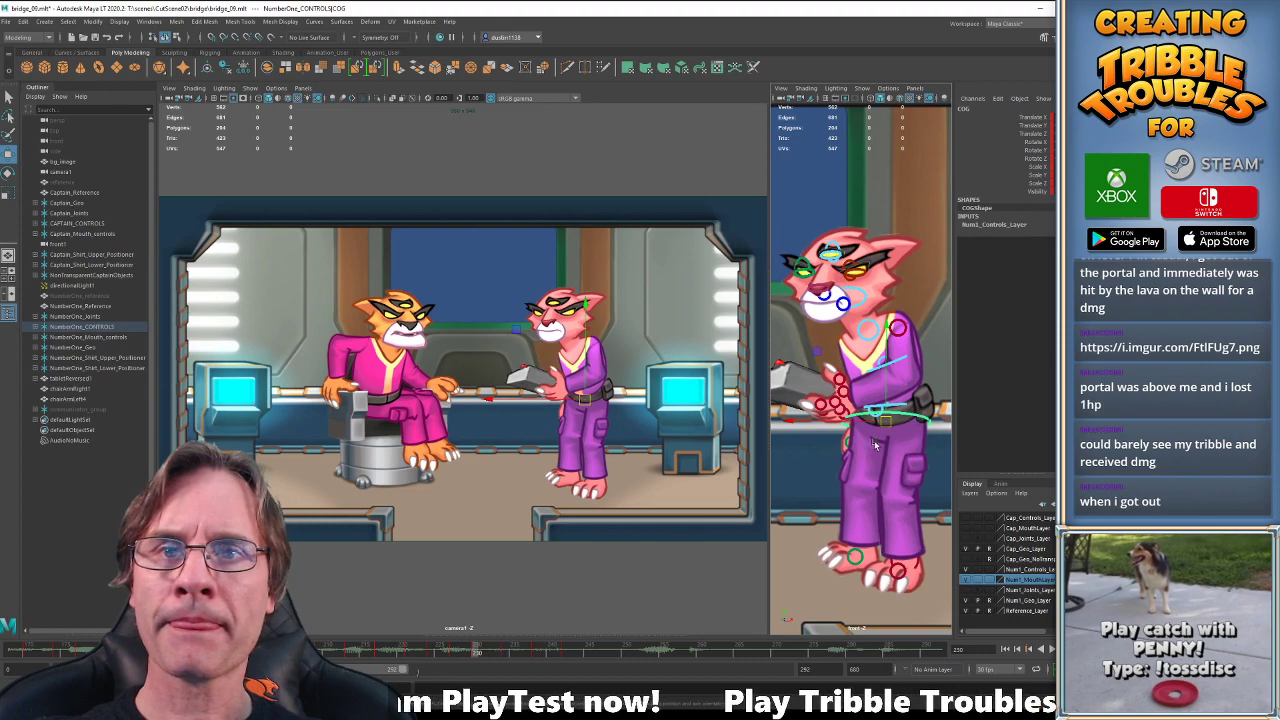
pyautogui.click(875, 328)
pyautogui.press('e')
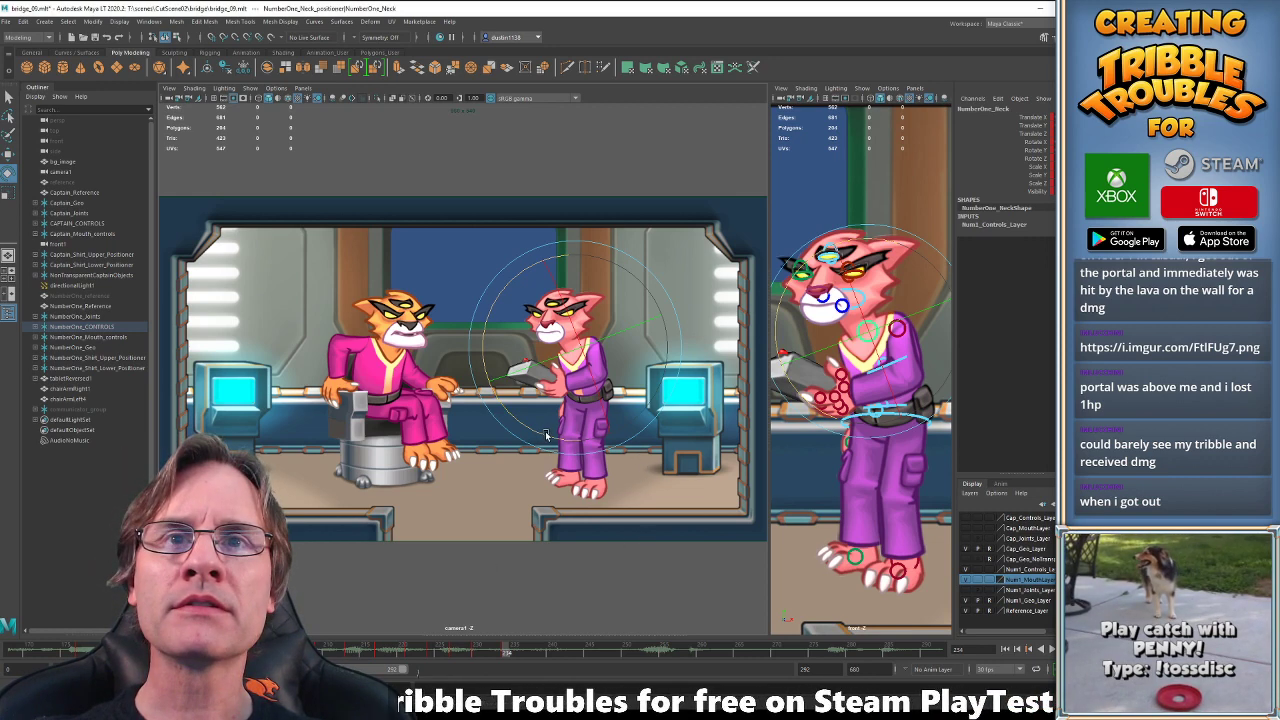
pyautogui.press(',')
pyautogui.press(',')
pyautogui.press('.')
pyautogui.press('.')
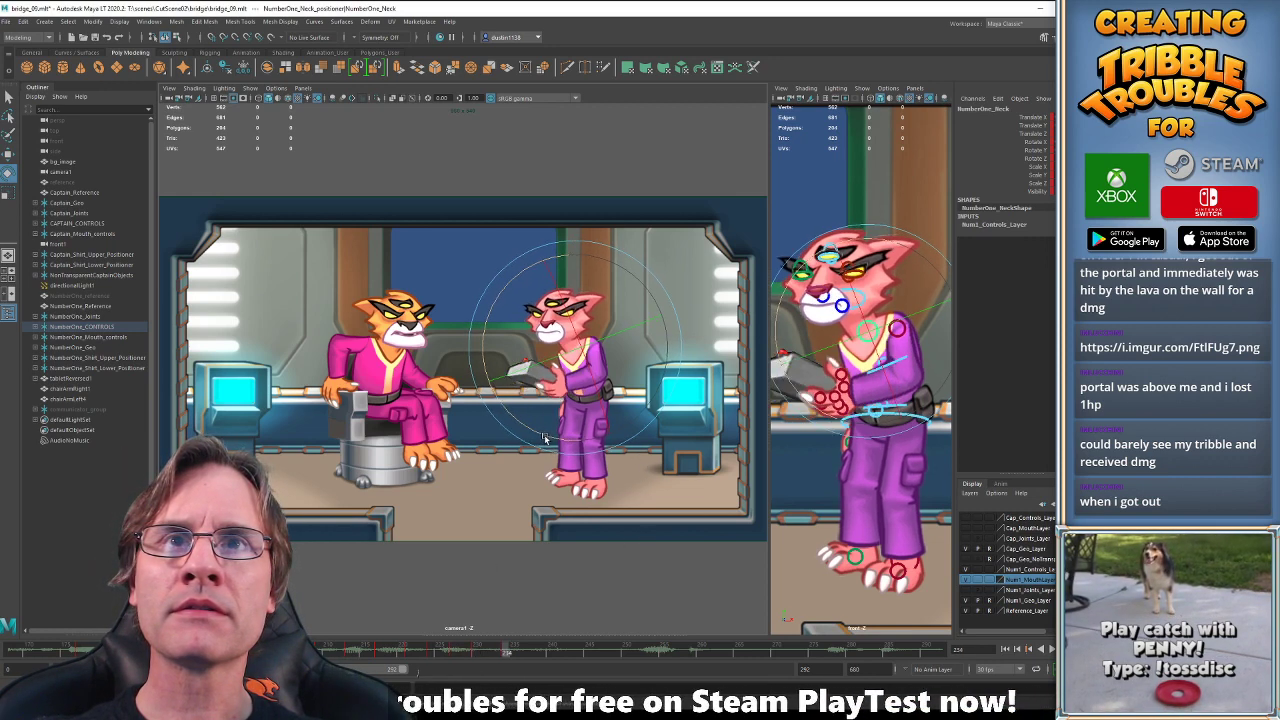
pyautogui.press(',')
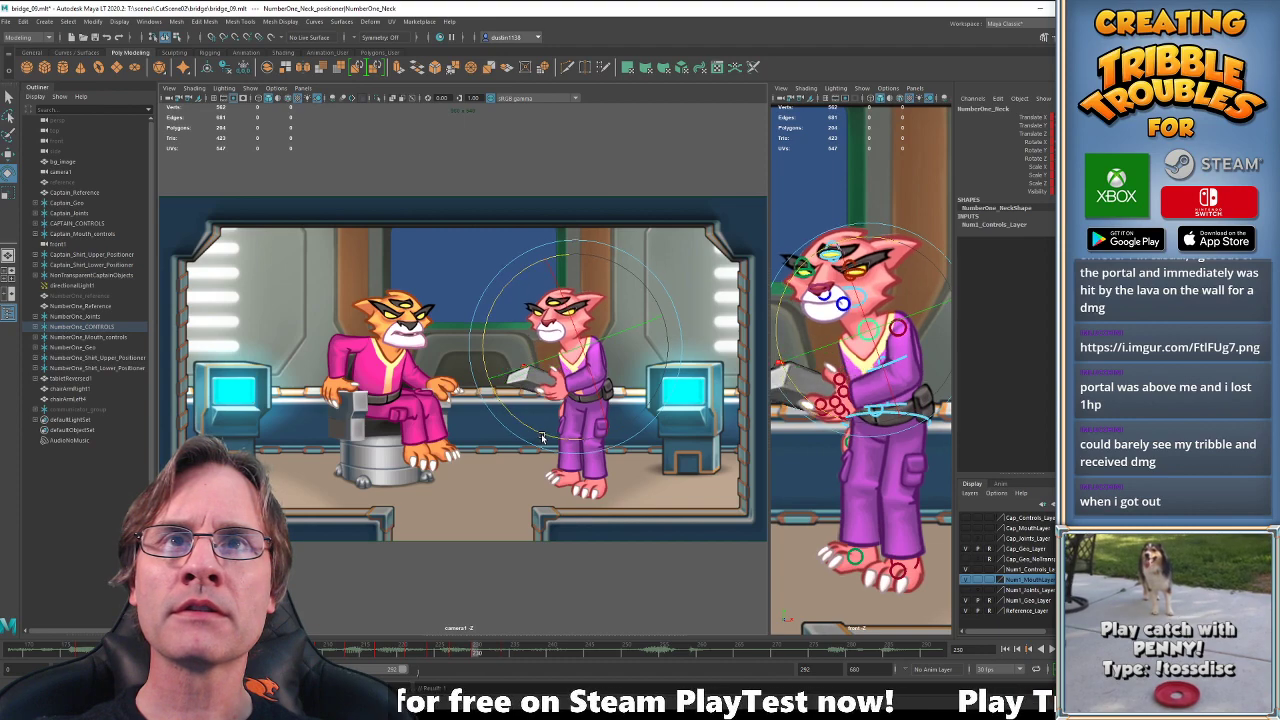
pyautogui.press('.')
# Adjust the head's rotation at frame 234 and step back and forth through the neighbouring head keys.
pyautogui.press('w')
pyautogui.click(861, 296)
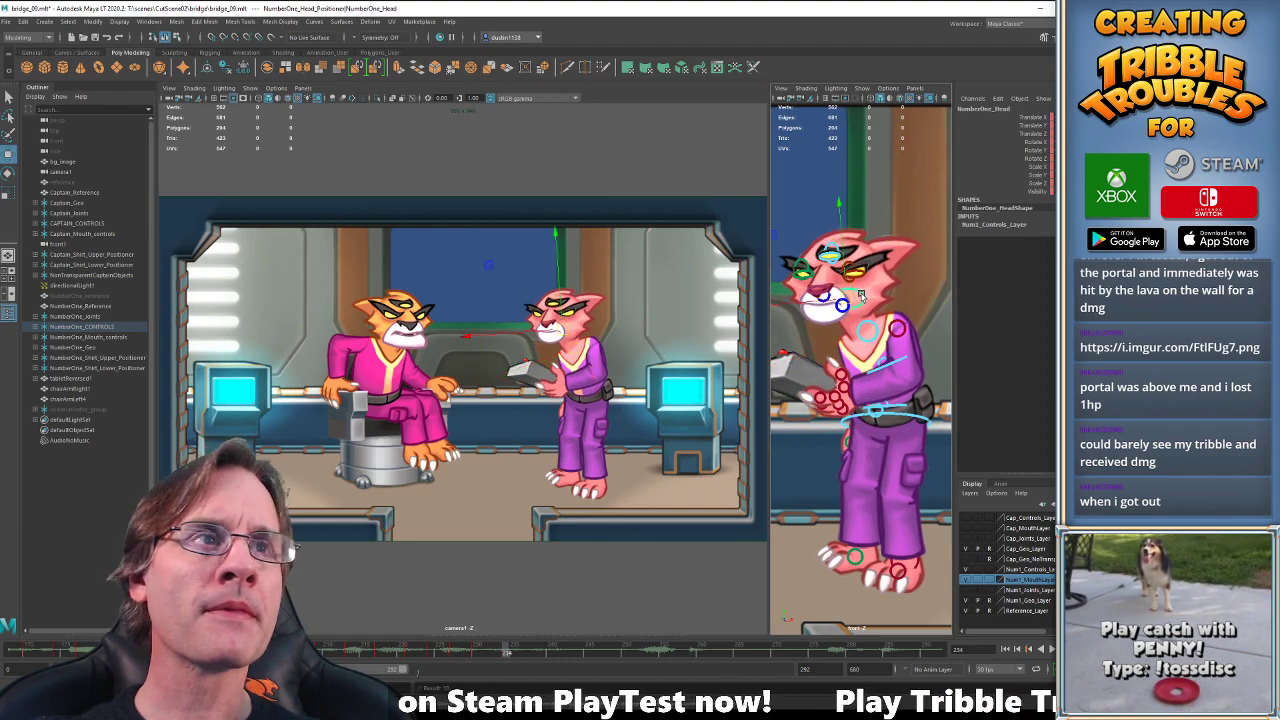
pyautogui.press('e')
pyautogui.press(',')
pyautogui.press(',')
pyautogui.press('.')
pyautogui.press('.')
pyautogui.press('.')
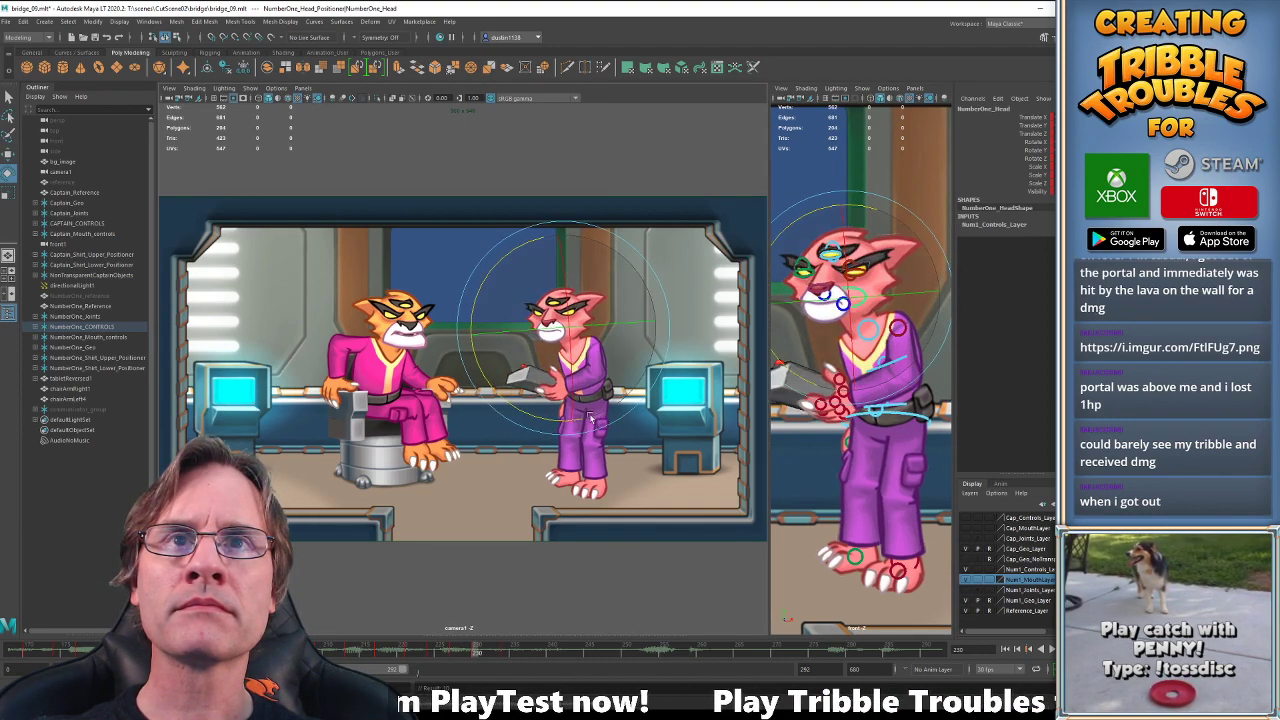
pyautogui.press(',')
pyautogui.press(',')
pyautogui.press(',')
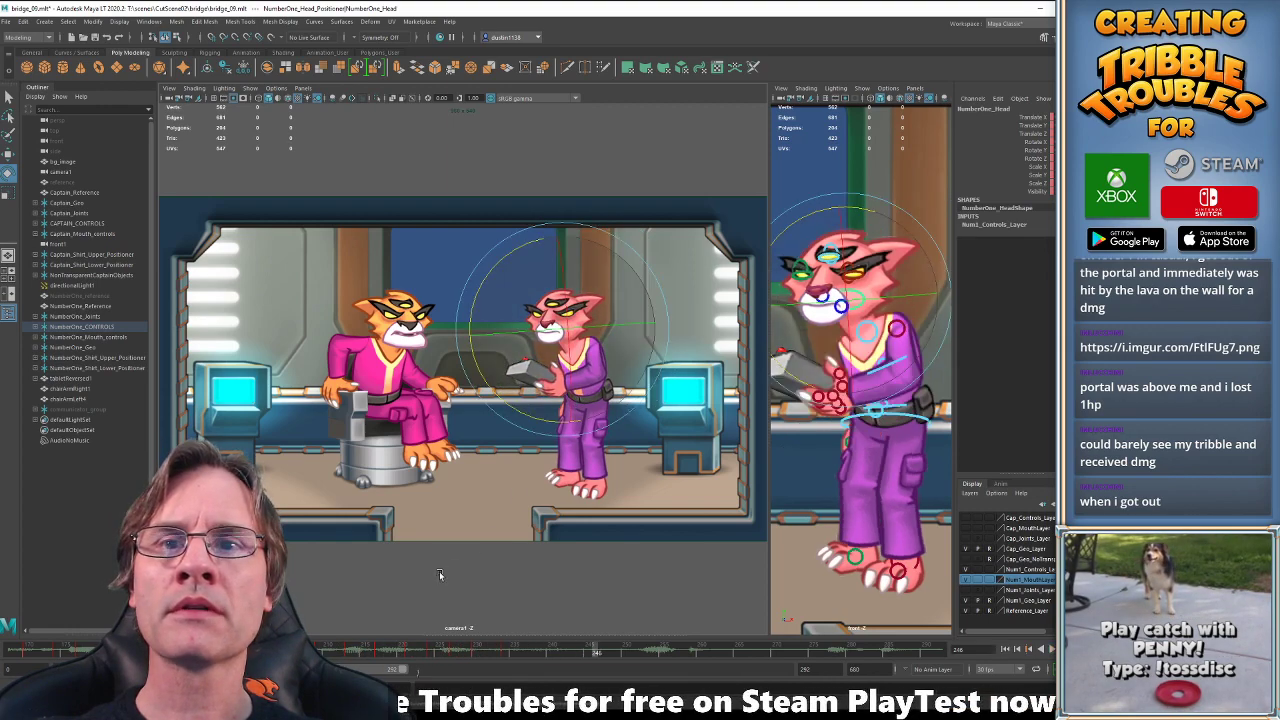
# Scrub between about frames 213 and 227 to examine the head motion.
pyautogui.click(350, 651)
pyautogui.moveTo(415, 657); pyautogui.dragTo(454, 655)
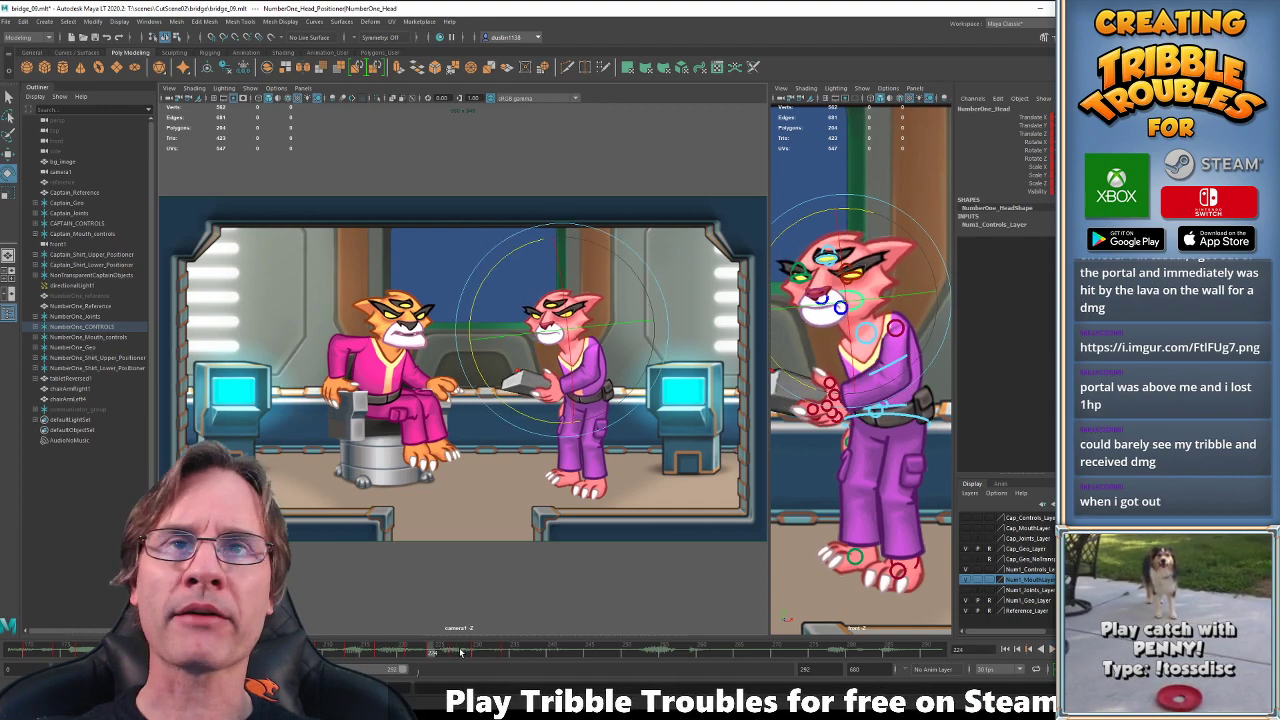
pyautogui.click(393, 652)
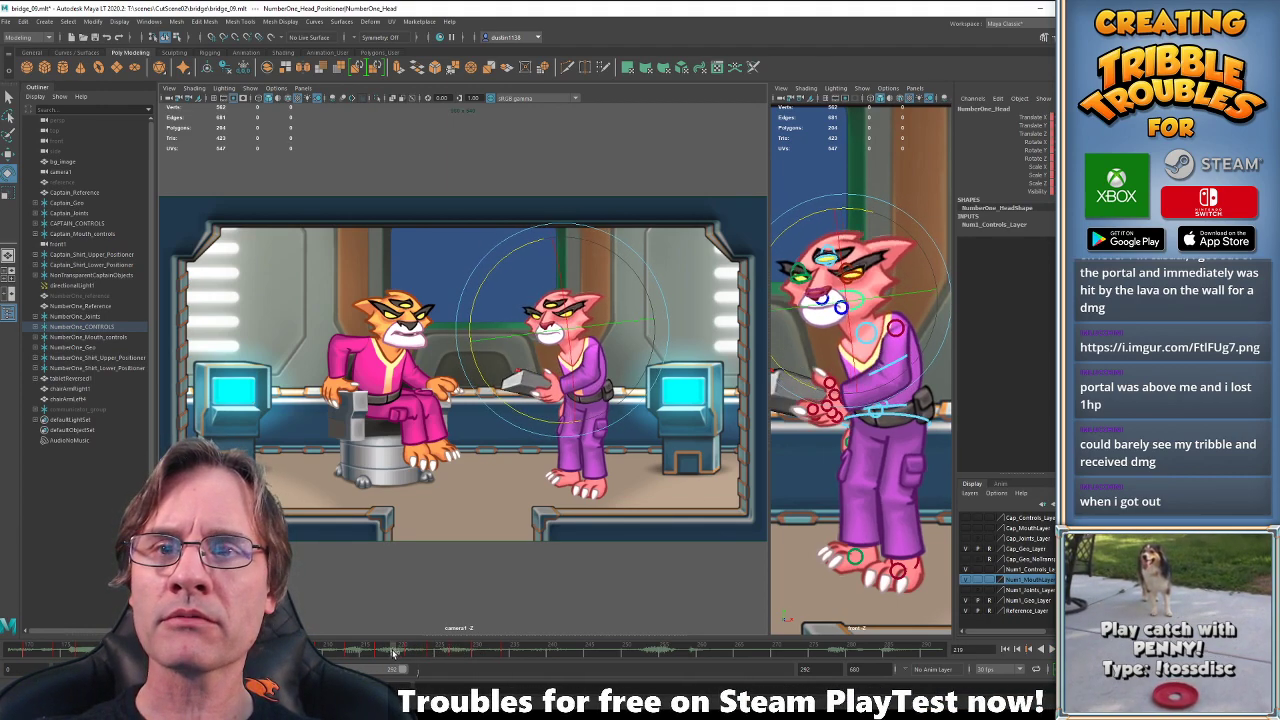
pyautogui.moveTo(393, 652); pyautogui.dragTo(414, 651)
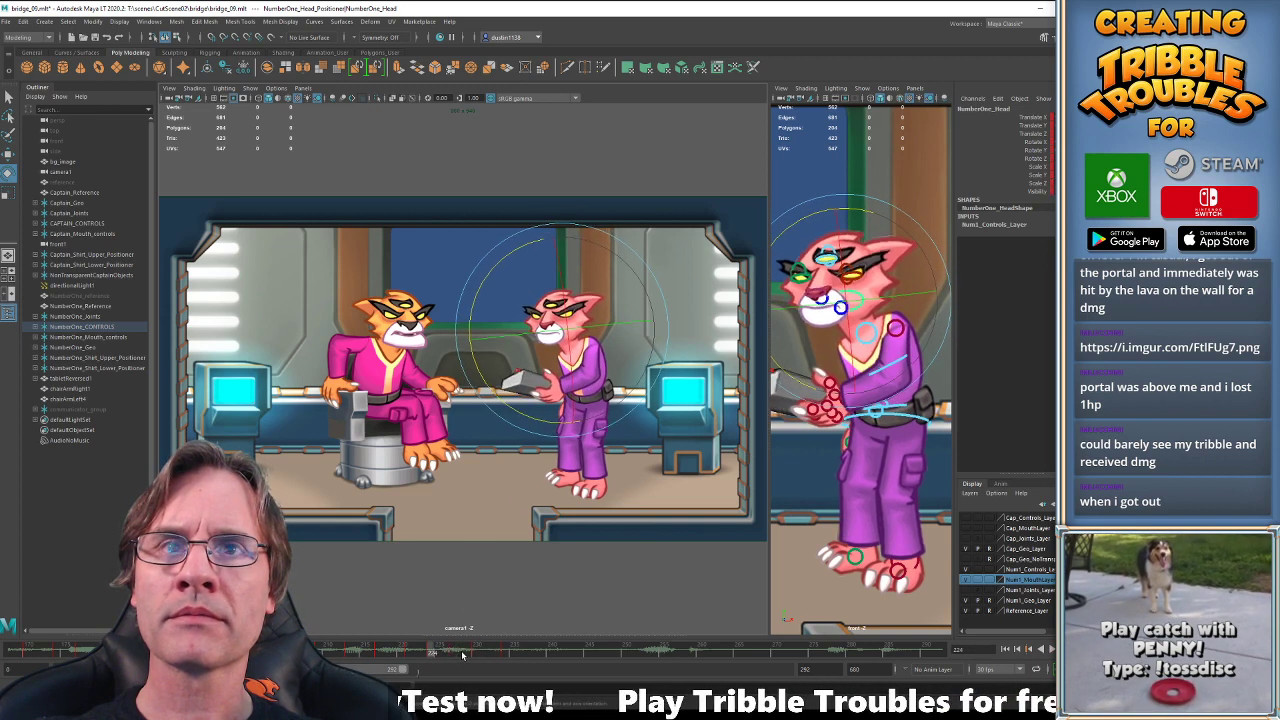
# Select the standing character's right hand control and adjust its pose at frames 227 and 230.
pyautogui.press('w')
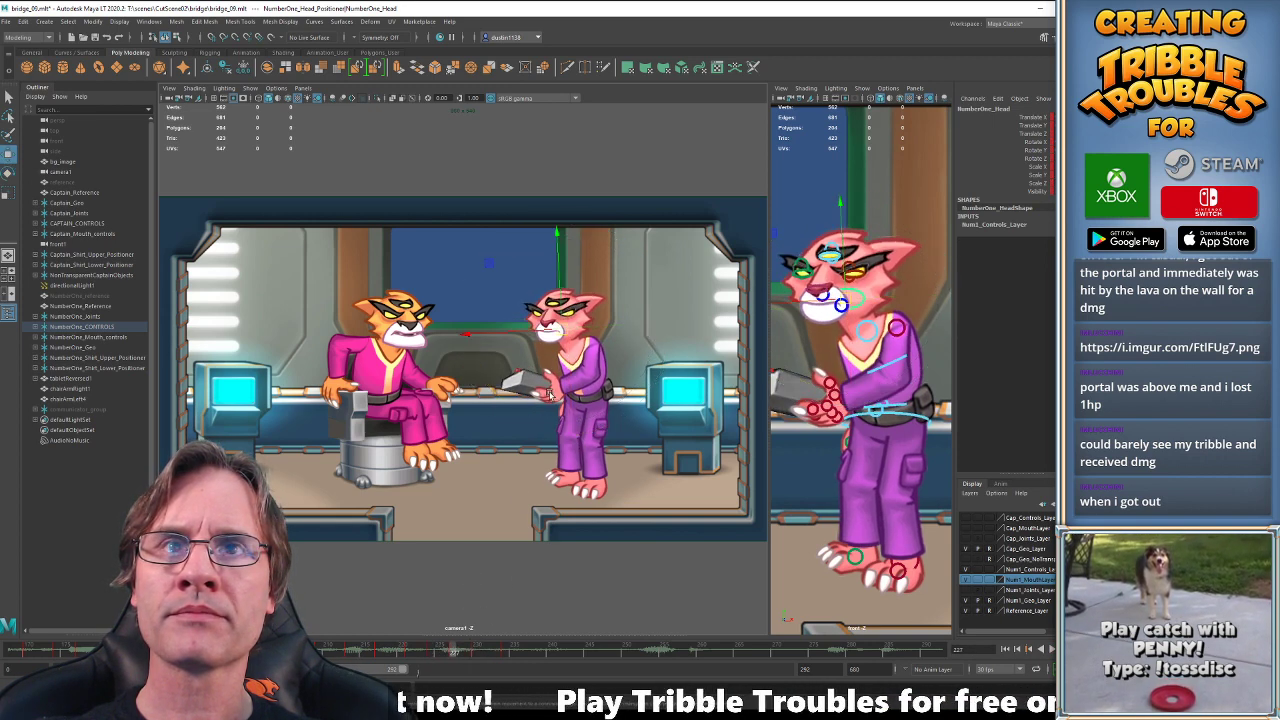
pyautogui.click(850, 406)
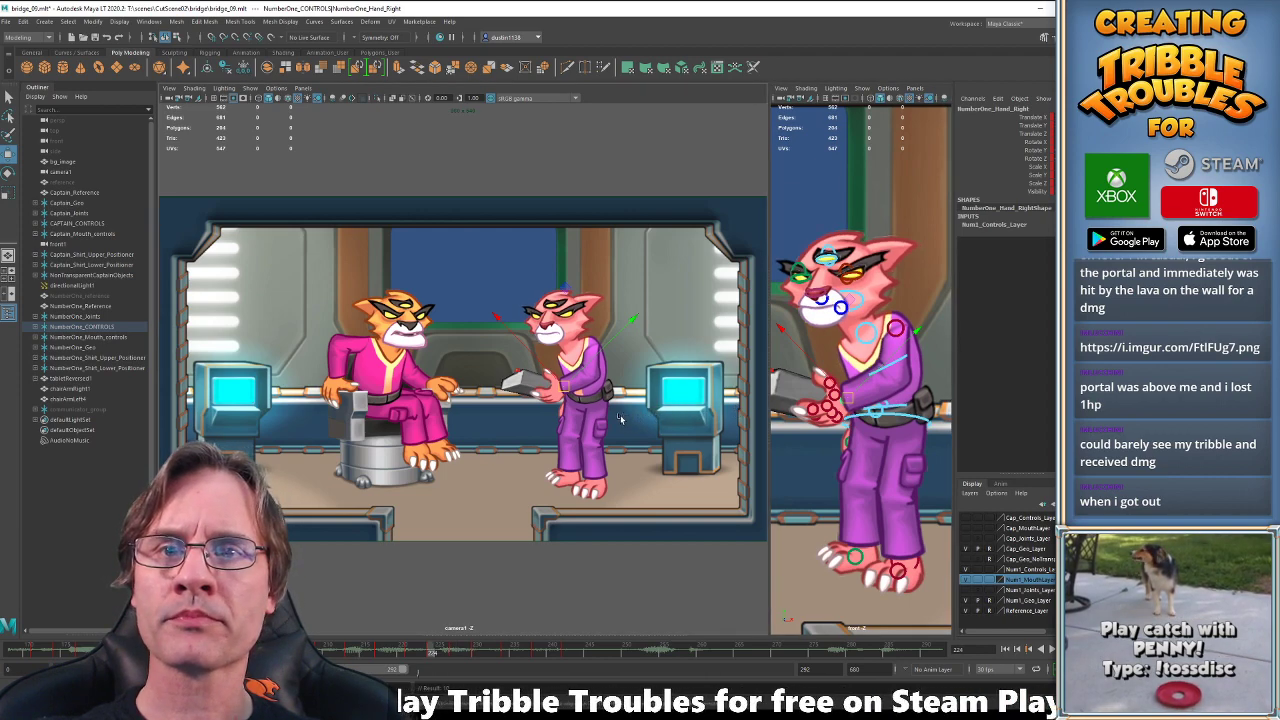
pyautogui.press('e')
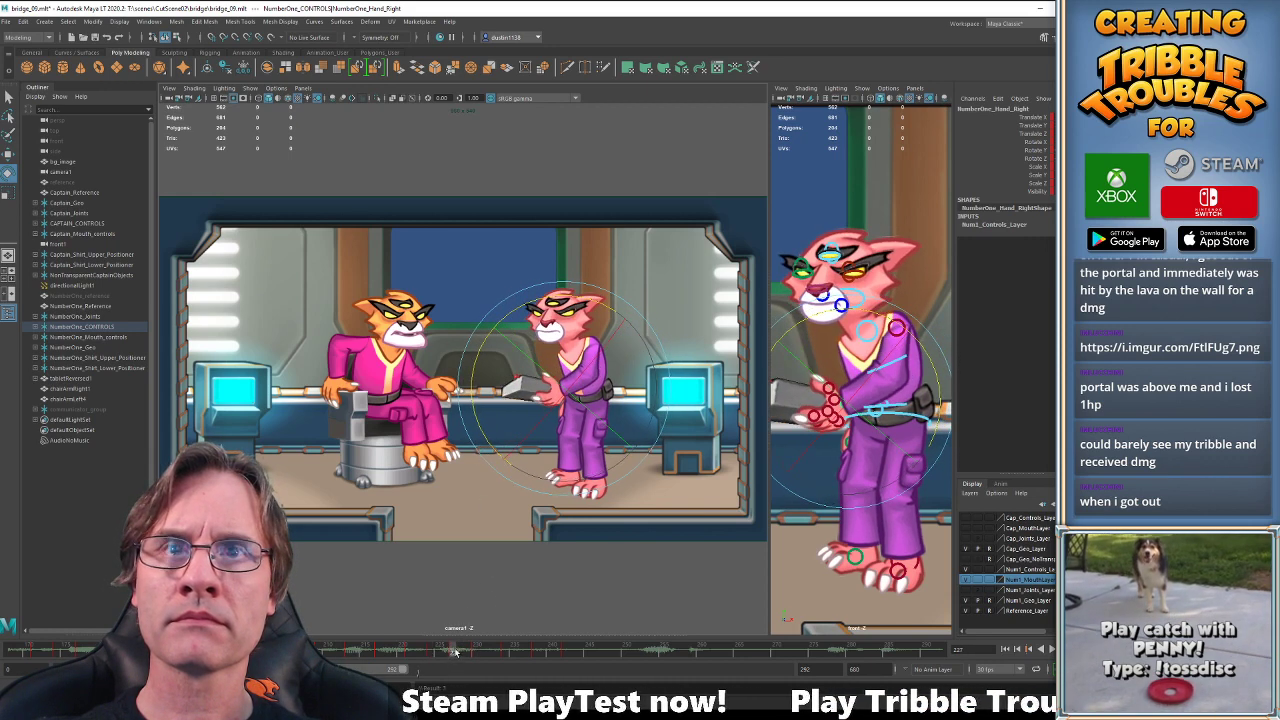
pyautogui.press('w')
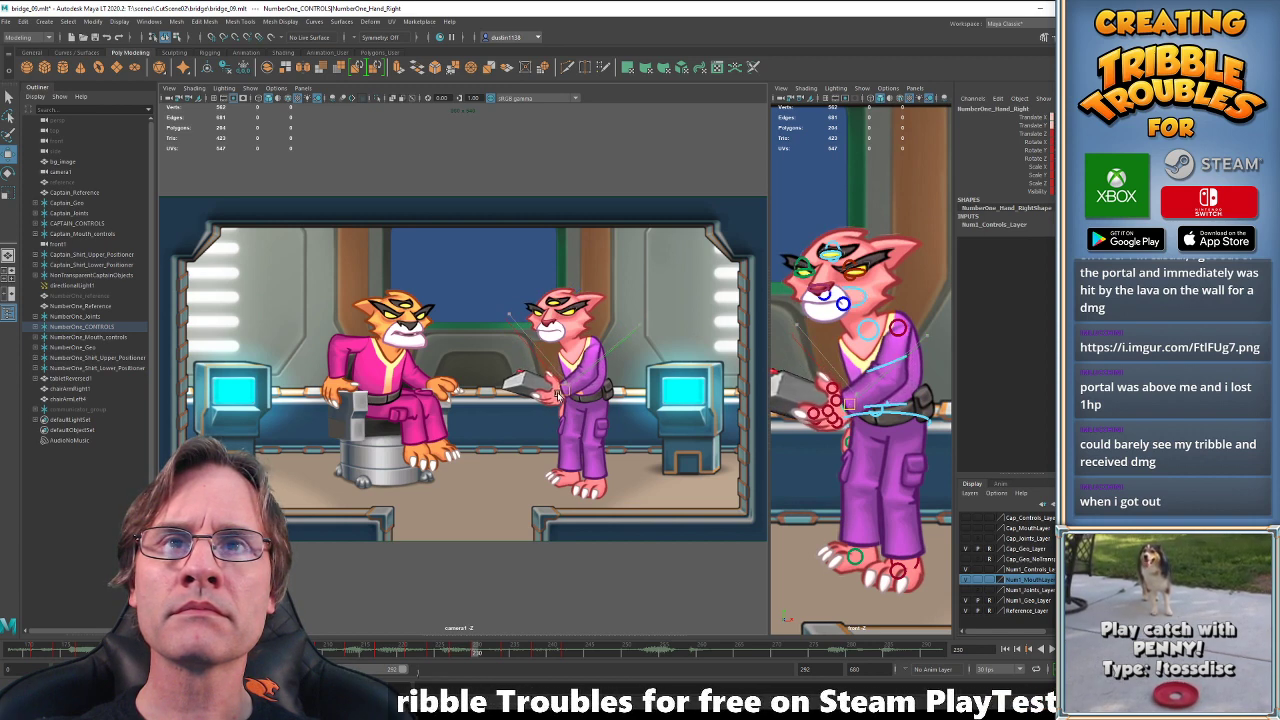
pyautogui.moveTo(544, 394); pyautogui.dragTo(481, 396)
# Step forward frame by frame to review the right hand's motion up to frame 234.
pyautogui.hotkey('alt', '.')
pyautogui.hotkey('alt', '.')
pyautogui.hotkey('alt', '.')
pyautogui.hotkey('alt', '.')
pyautogui.hotkey('alt', '.')
pyautogui.hotkey('alt', '.')
pyautogui.hotkey('alt', '.')
pyautogui.hotkey('alt', '.')
pyautogui.hotkey('alt', '.')
pyautogui.hotkey('alt', '.')
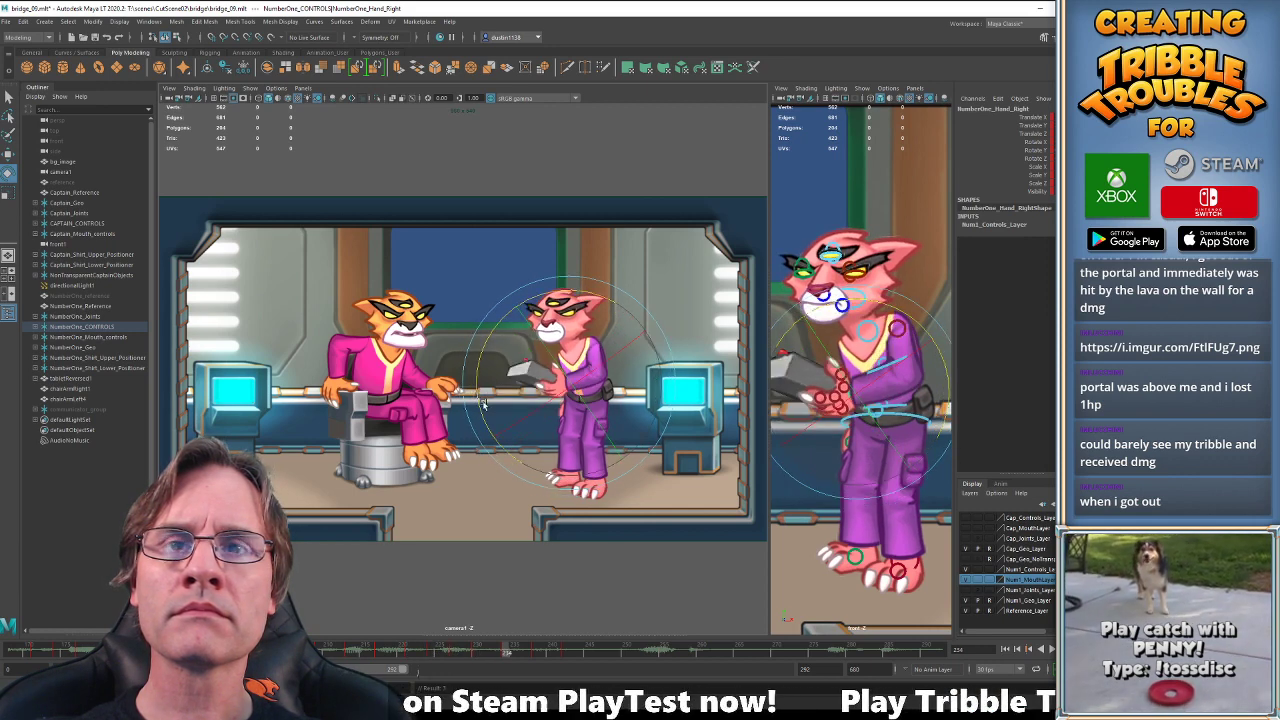
# Carry the right hand's pose from frame 230 to frame 234 and compare the neighbouring hand keys.
pyautogui.click(474, 655)
pyautogui.moveTo(474, 655); pyautogui.dragTo(505, 655)
pyautogui.press(',')
pyautogui.press(',')
pyautogui.press('.')
pyautogui.press('.')
pyautogui.press('.')
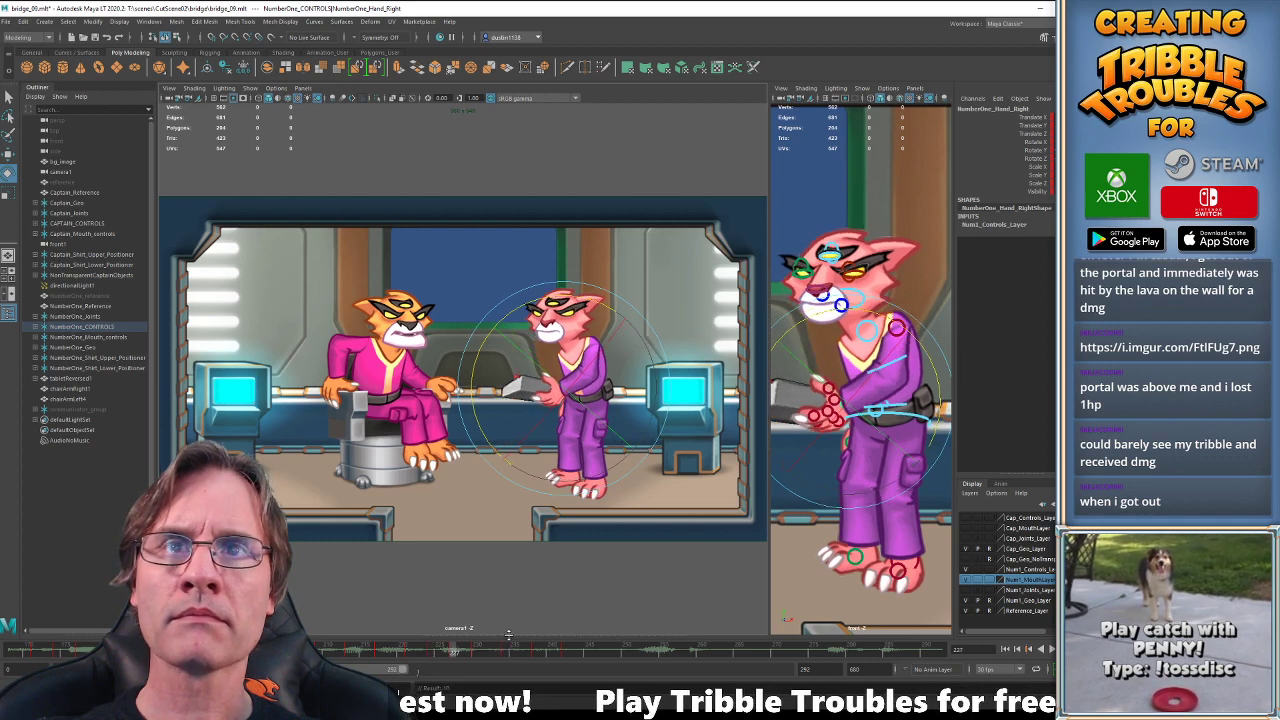
pyautogui.press(',')
pyautogui.press(',')
pyautogui.press(',')
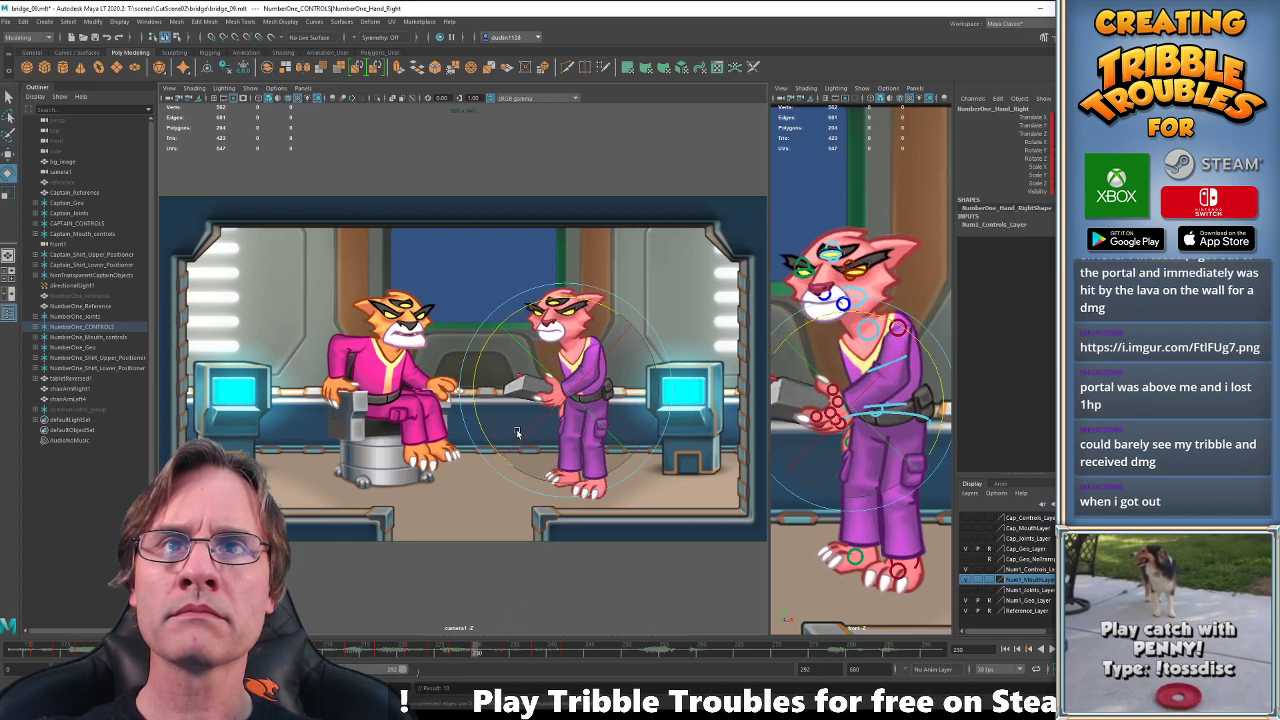
pyautogui.press('.')
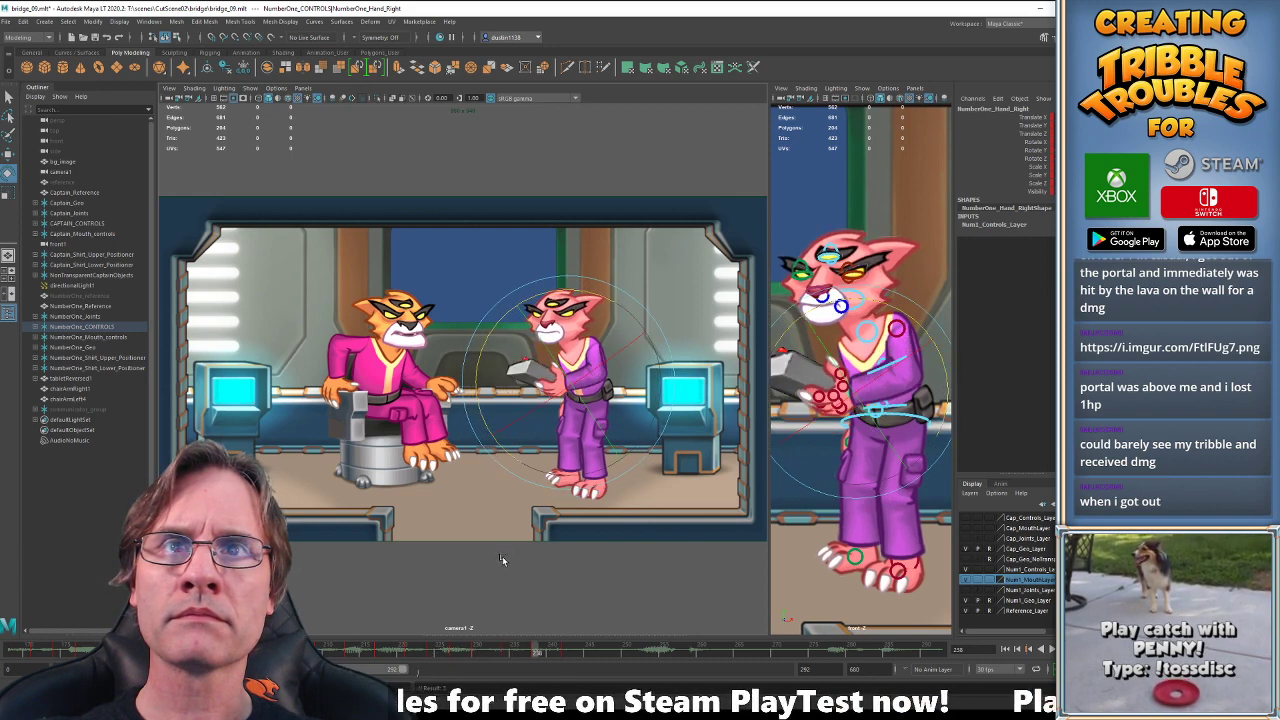
# Adjust the right hand's position and rotation at frame 238 and compare it with the preceding key.
pyautogui.moveTo(525, 654)
pyautogui.mouseDown()
pyautogui.moveTo(537, 655)
pyautogui.moveTo(531, 645)
pyautogui.mouseUp()
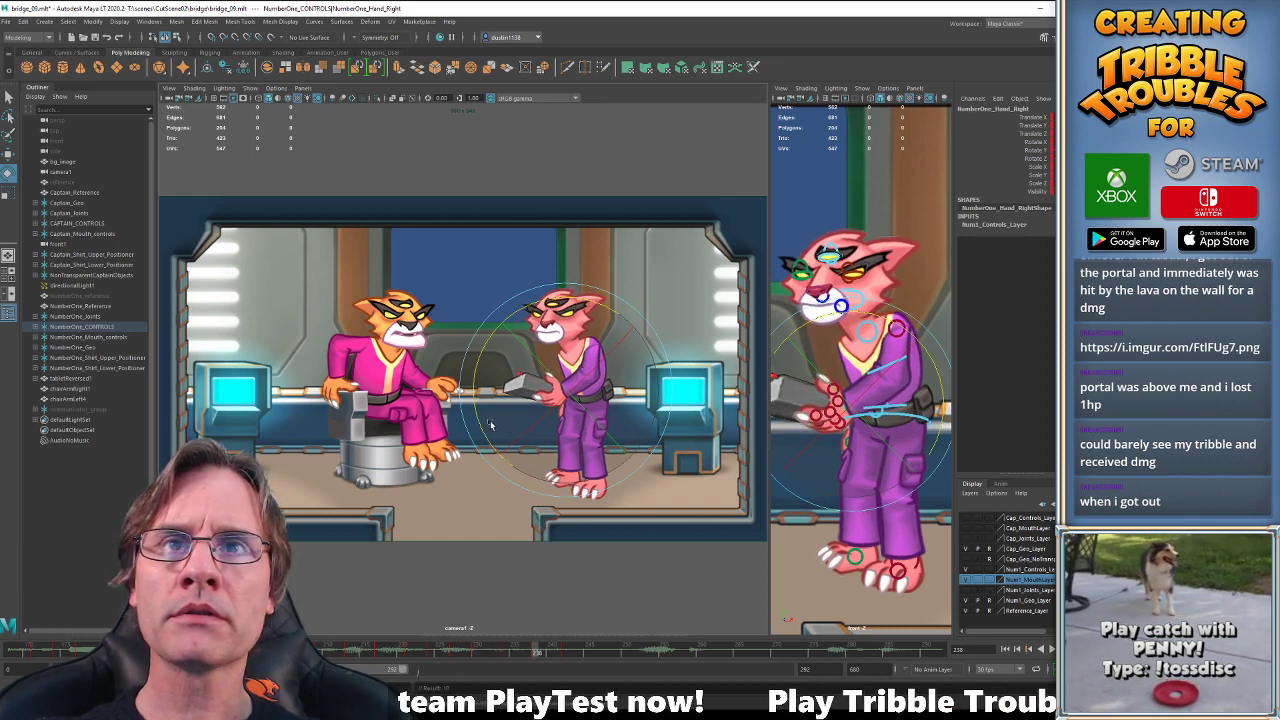
pyautogui.press(',')
pyautogui.press(',')
pyautogui.press('.')
pyautogui.press('.')
pyautogui.moveTo(478, 416); pyautogui.dragTo(478, 408)
pyautogui.press(',')
pyautogui.press('.')
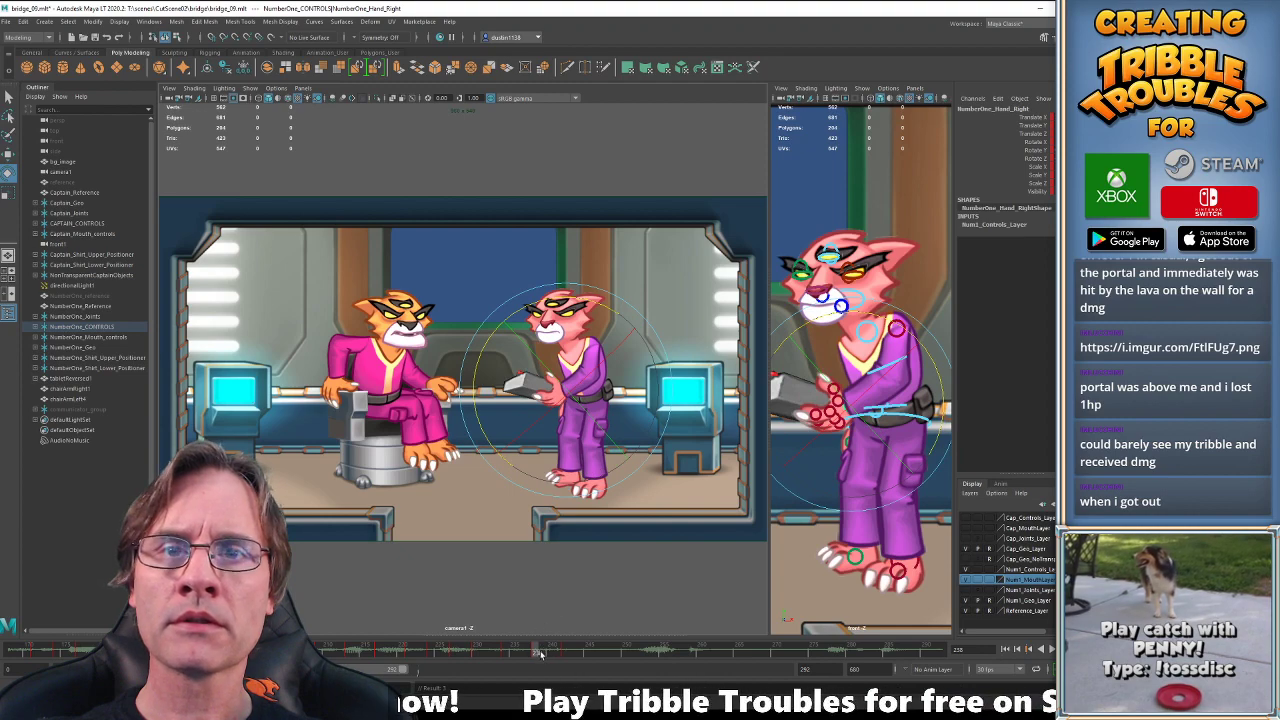
# Return to frame 197 and play the animation through to review the standing character's motion.
pyautogui.moveTo(541, 654)
pyautogui.mouseDown()
pyautogui.moveTo(562, 656)
pyautogui.moveTo(225, 652)
pyautogui.mouseUp()
pyautogui.hotkey('alt', 'v')
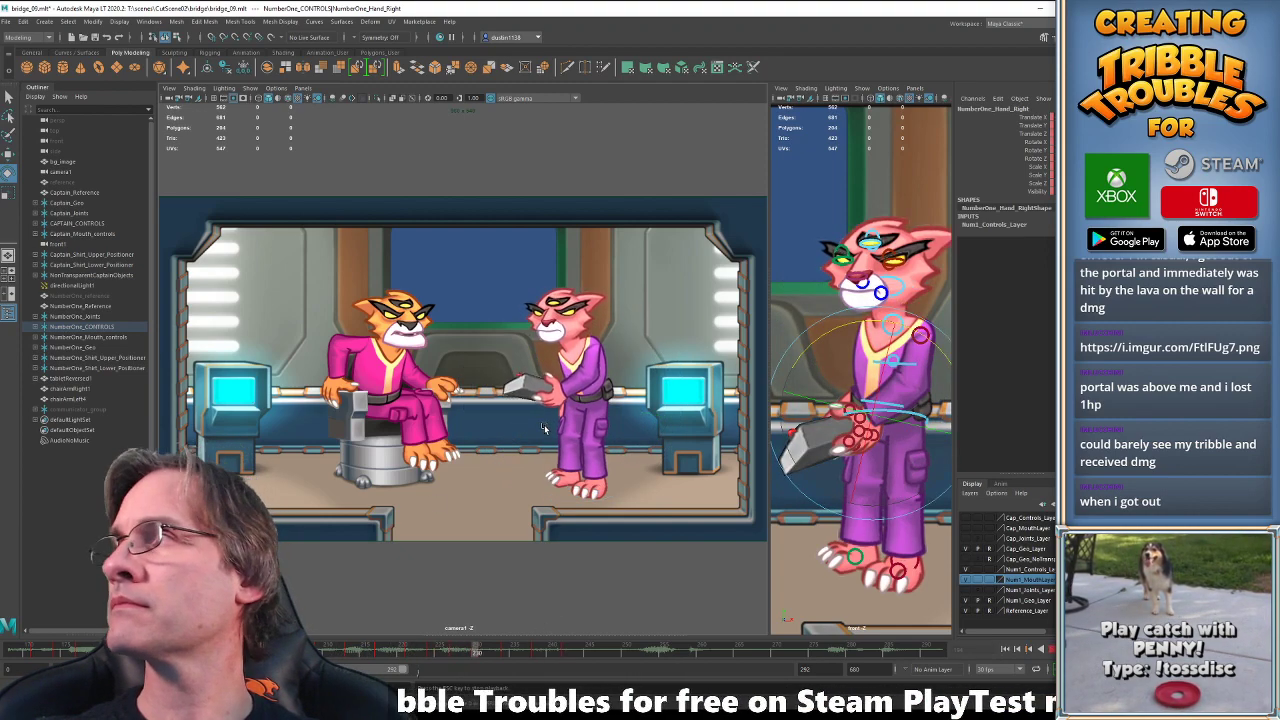
pyautogui.hotkey('alt', 'v')
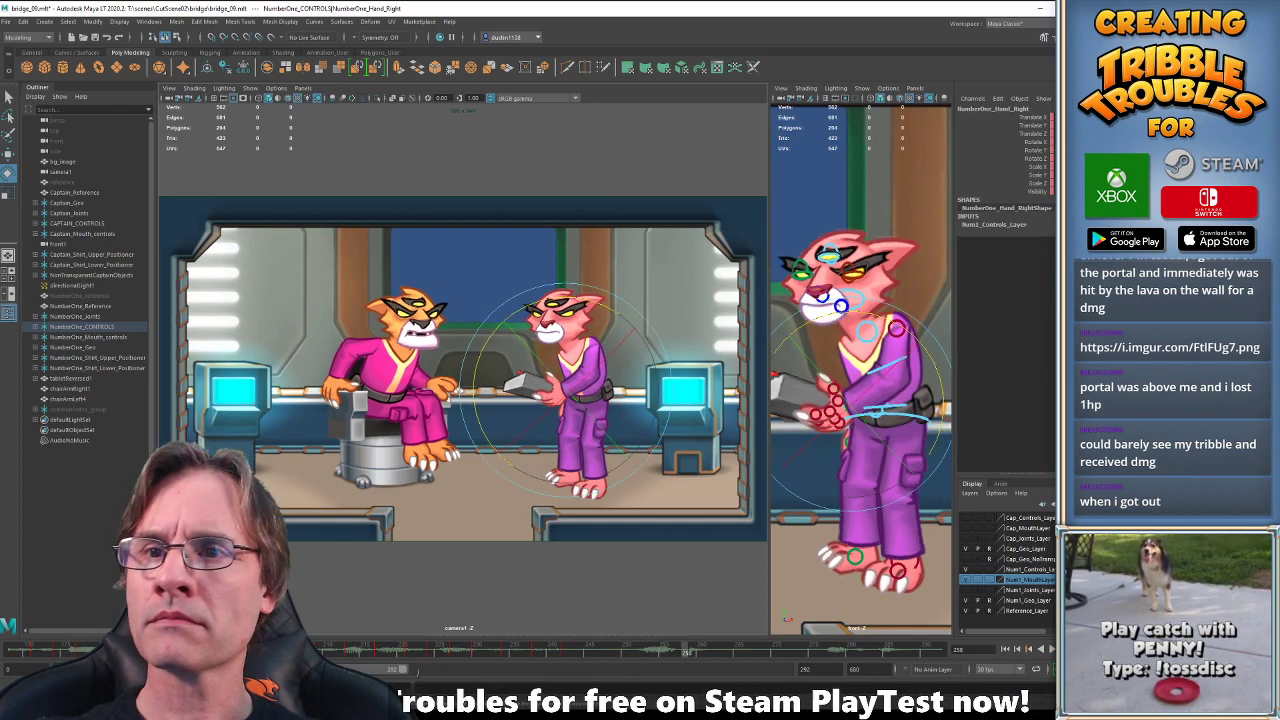
pyautogui.hotkey('ctrl', 'z')
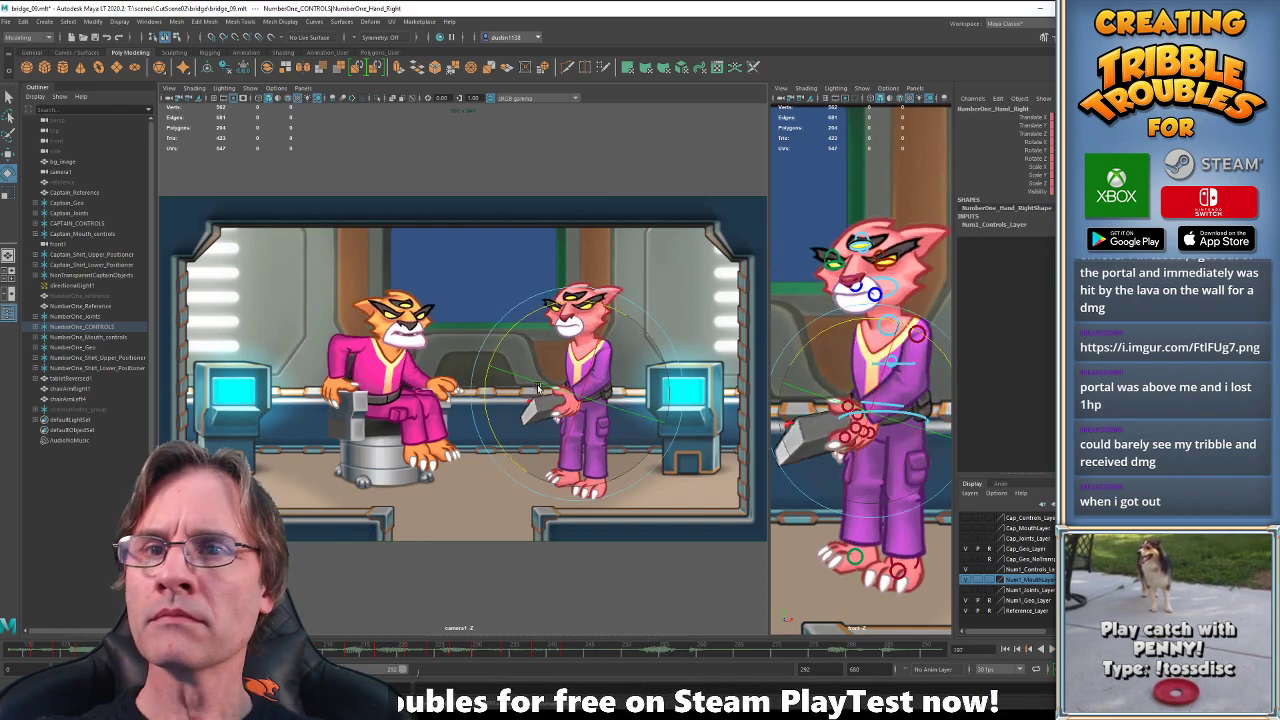
pyautogui.hotkey('alt', 'v')
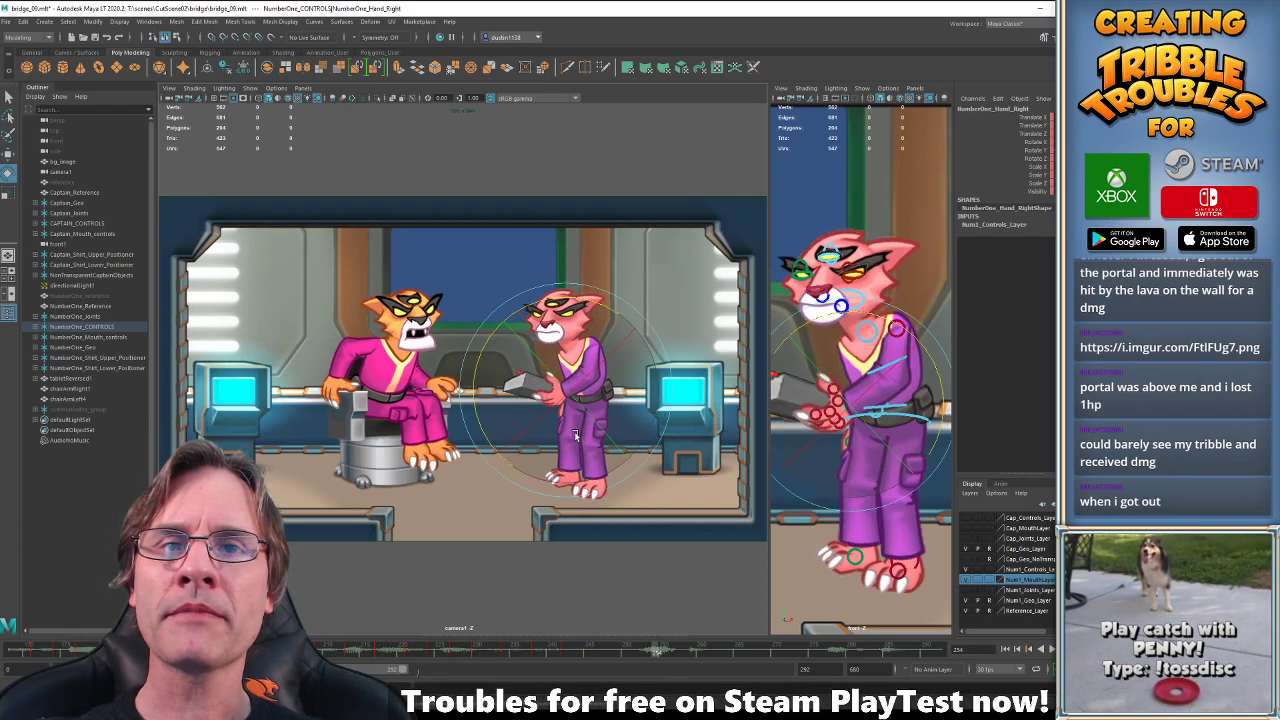
pyautogui.press('q')
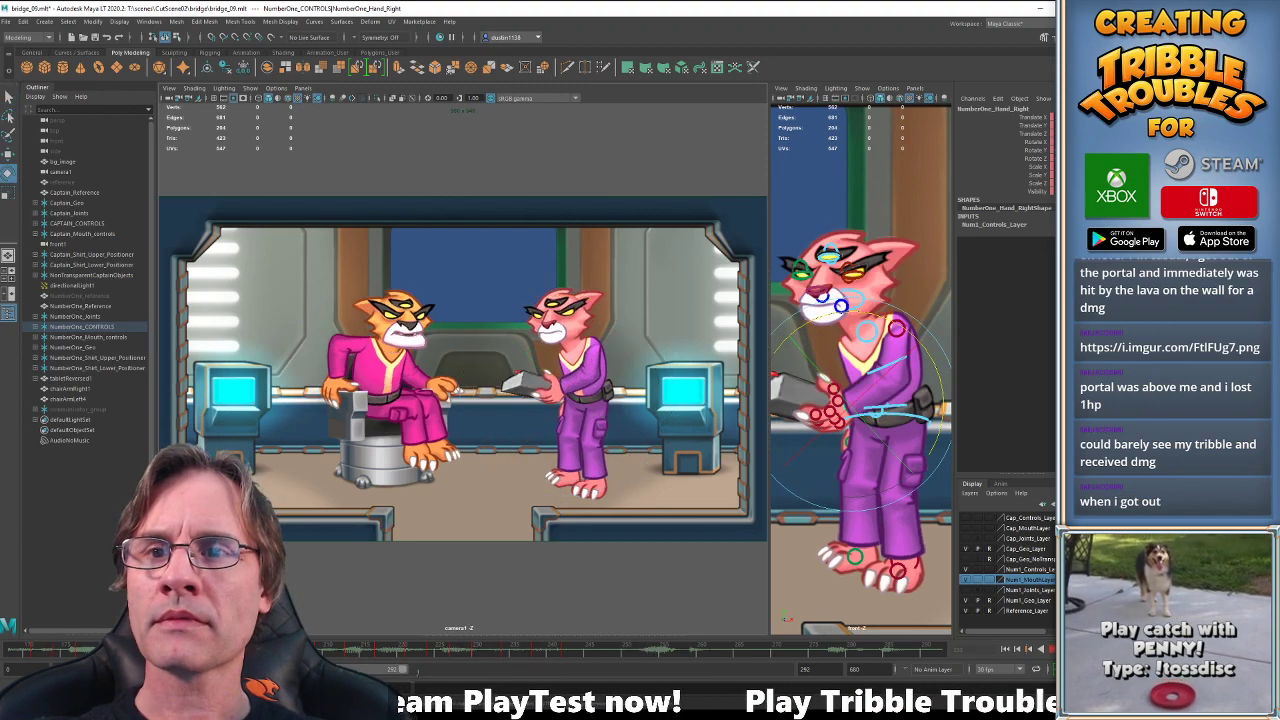
pyautogui.press('w')
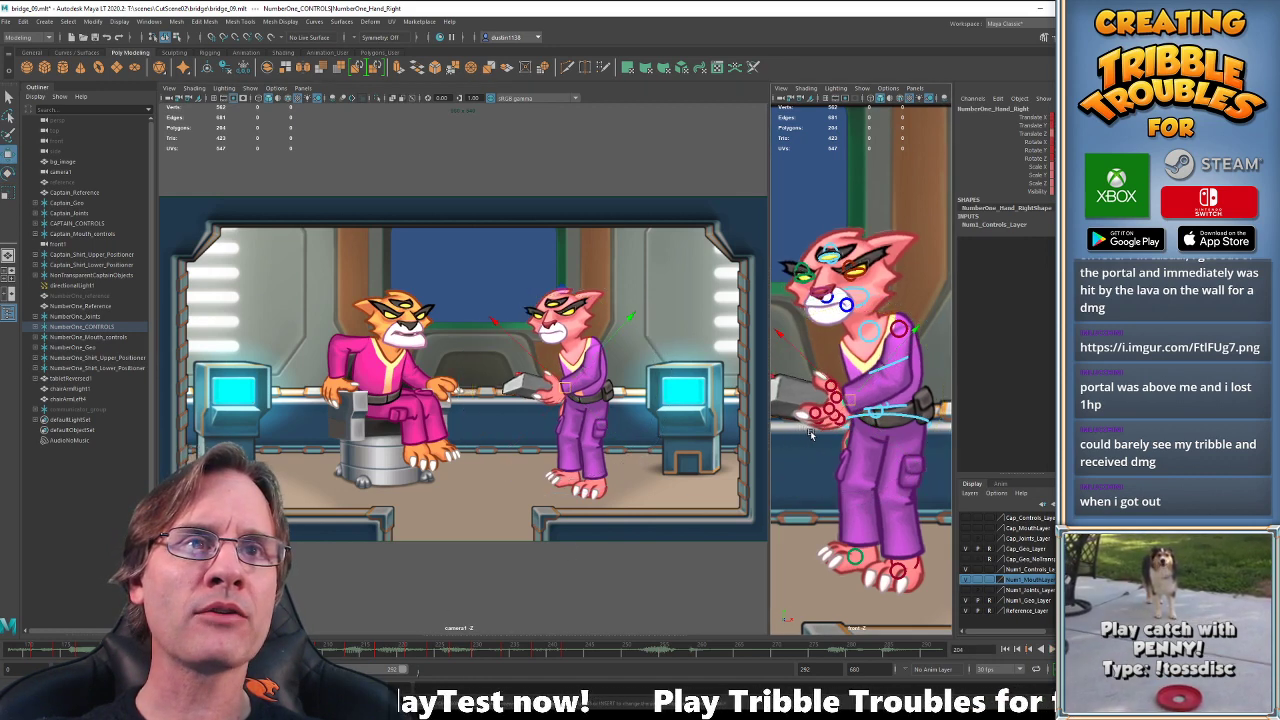
pyautogui.click(862, 424)
pyautogui.moveTo(875, 432); pyautogui.dragTo(852, 428)
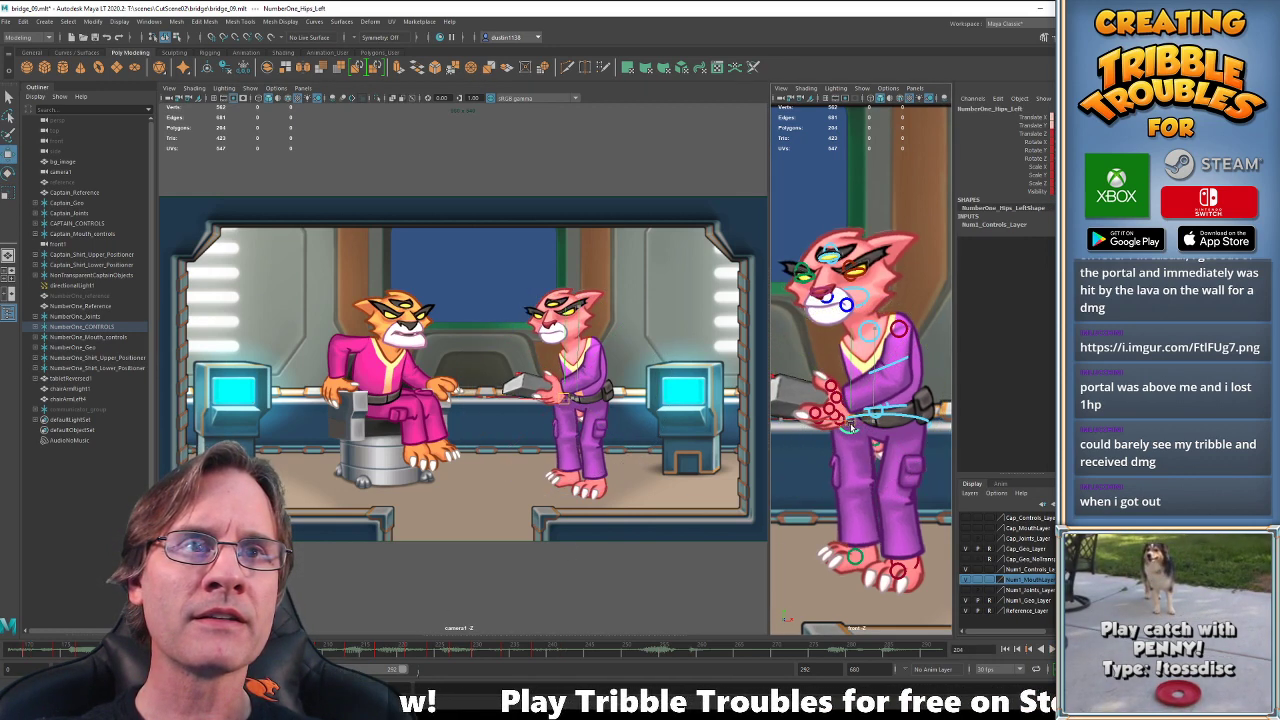
pyautogui.hotkey('ctrl', 'z')
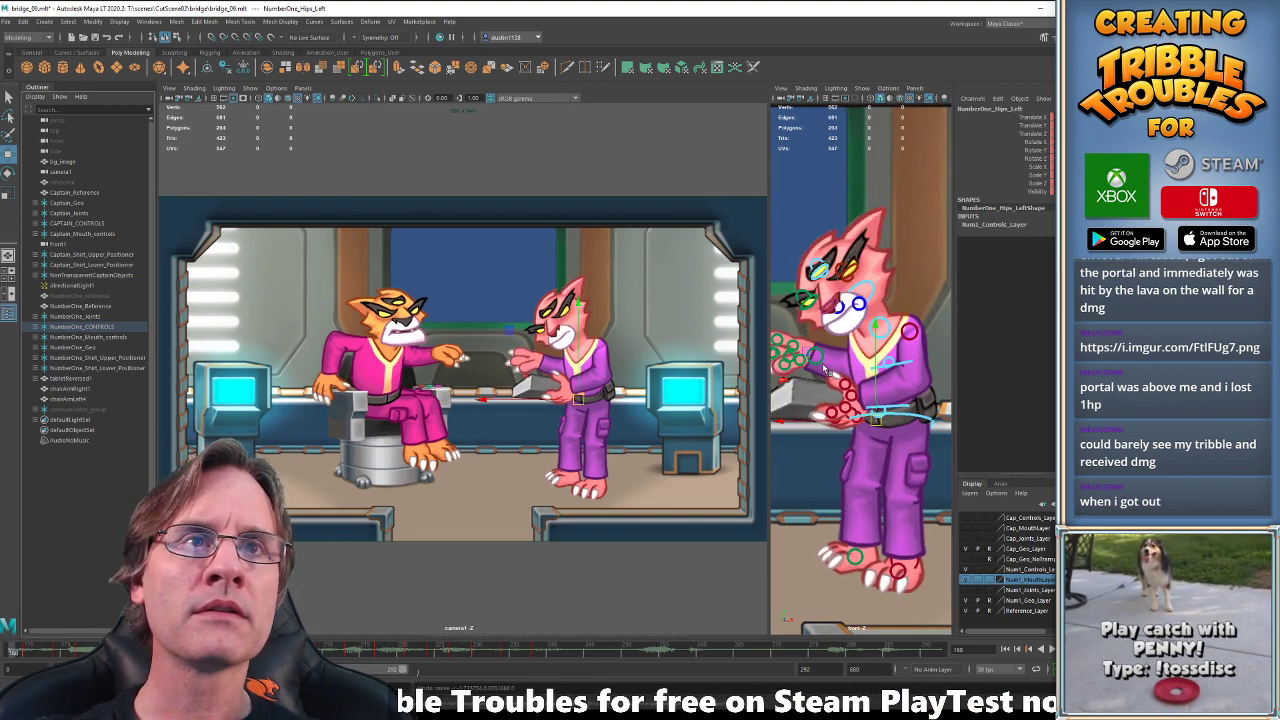
# Select the standing character's left hand control, play through its motion, and return to its key at frame 196.
pyautogui.click(814, 356)
pyautogui.moveTo(369, 656); pyautogui.dragTo(399, 656)
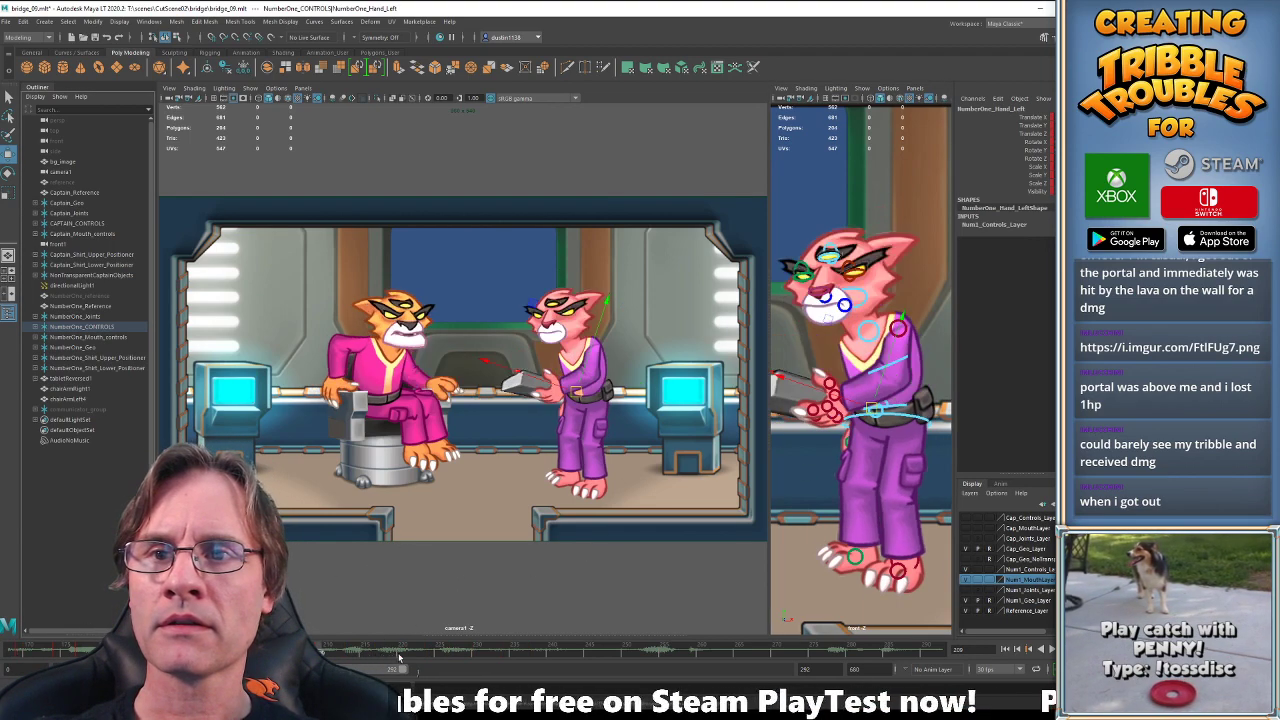
pyautogui.hotkey('alt', 'v')
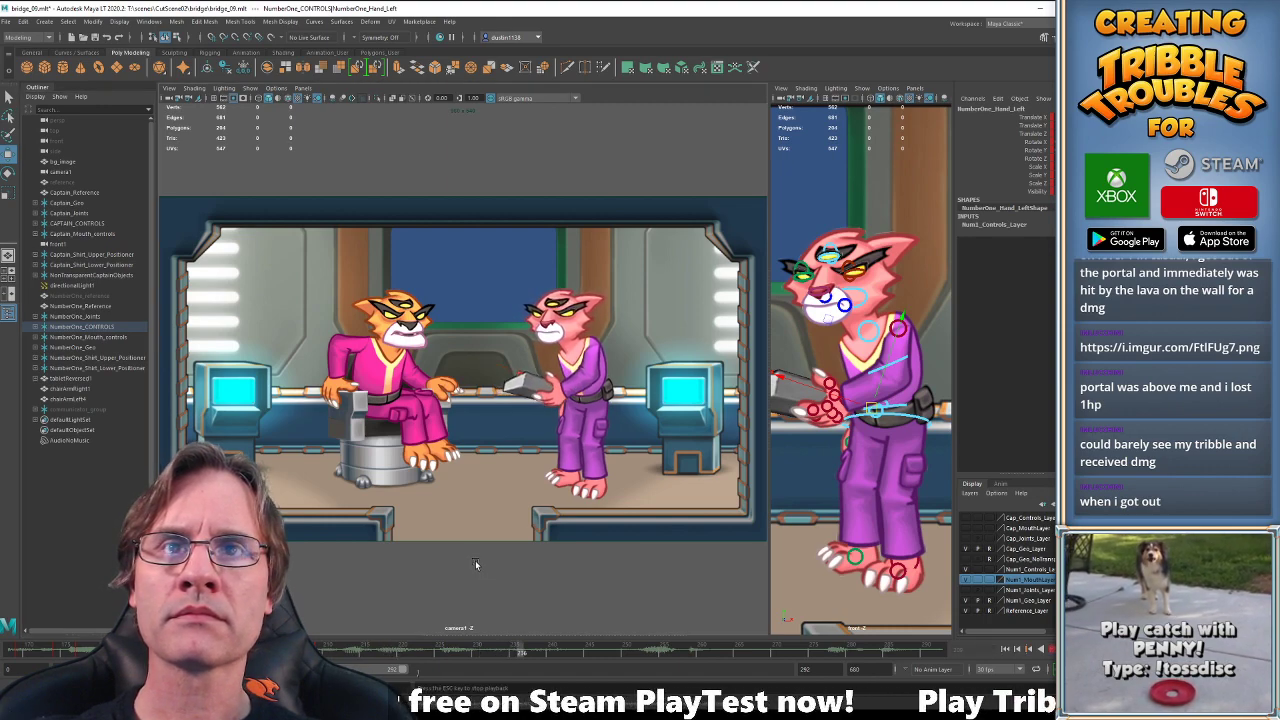
pyautogui.hotkey('alt', 'v')
pyautogui.press(',')
pyautogui.press(',')
pyautogui.press(',')
pyautogui.press(',')
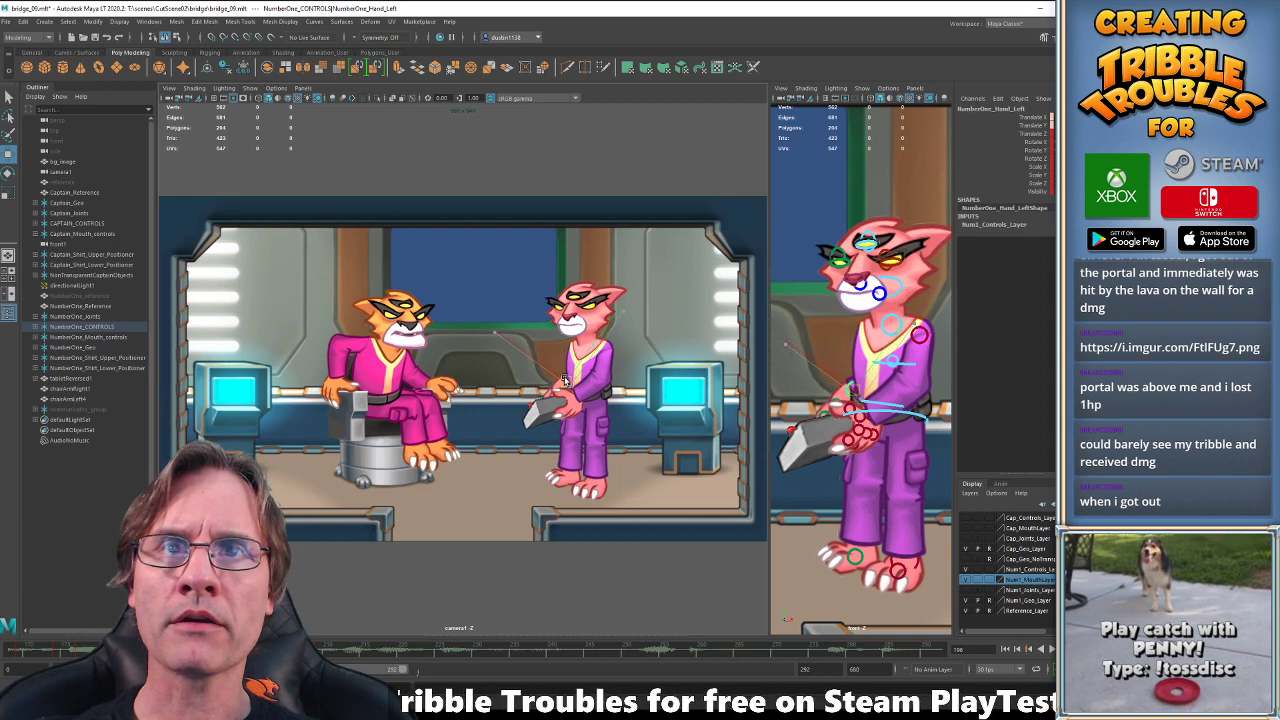
pyautogui.press('e')
pyautogui.moveTo(549, 470); pyautogui.dragTo(566, 480)
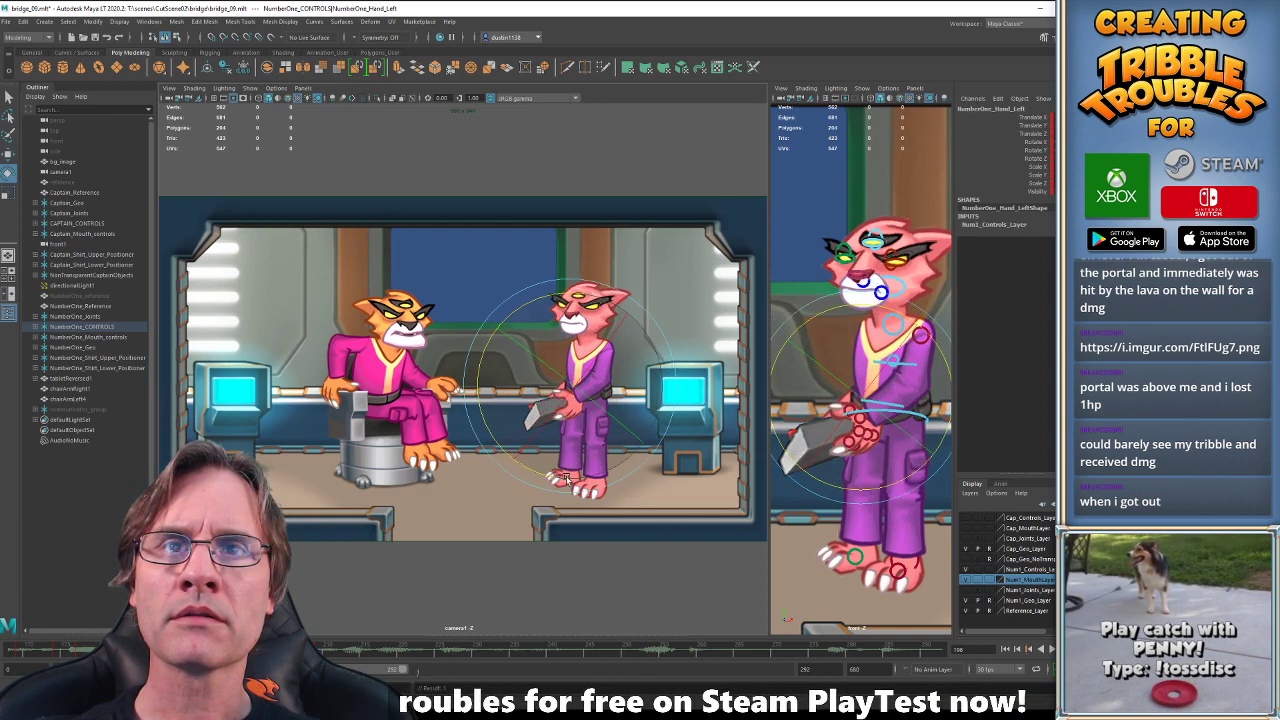
pyautogui.press('w')
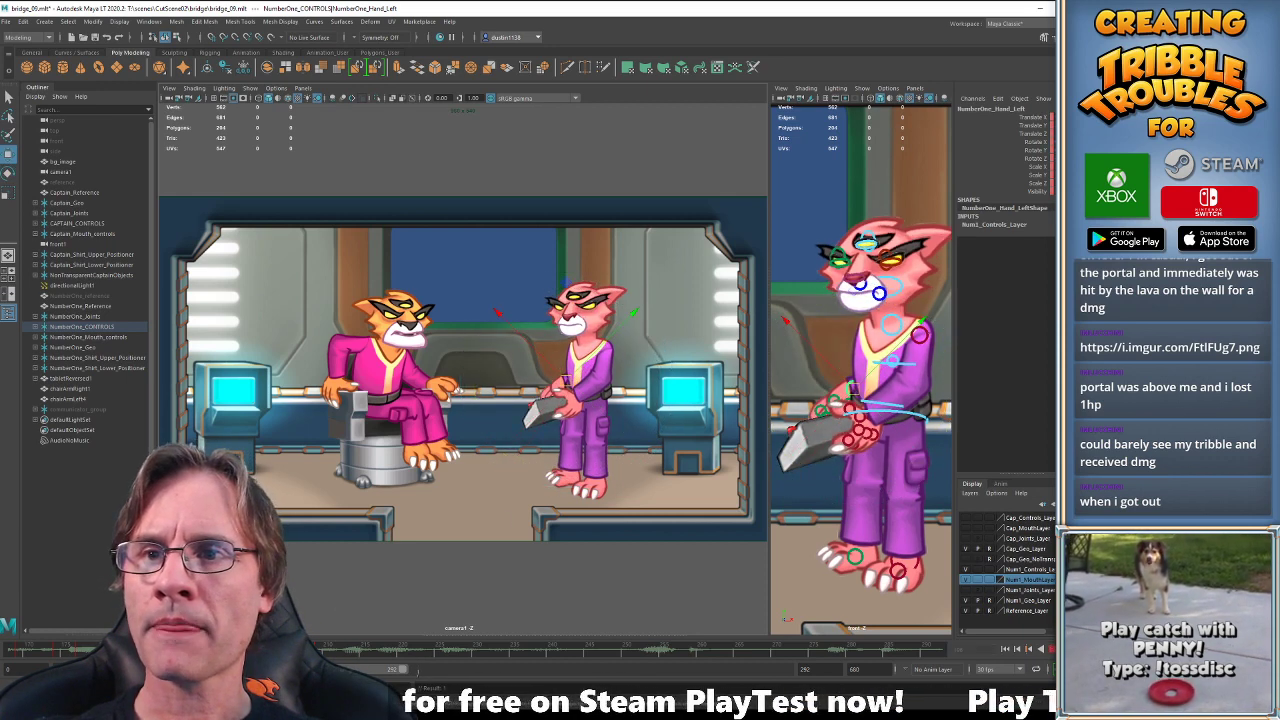
pyautogui.hotkey('ctrl', 'z')
pyautogui.hotkey('ctrl', 'z')
pyautogui.hotkey('ctrl', 'z')
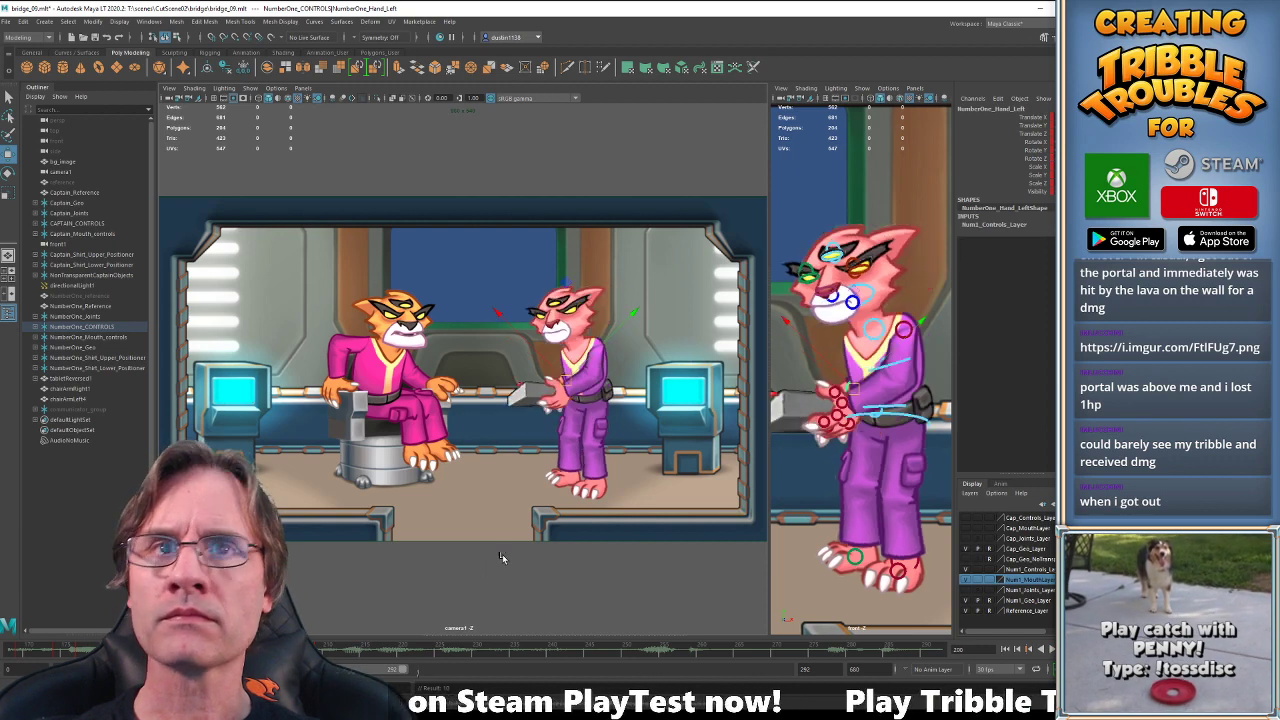
# Raise and rotate the left hand at frame 200, and compare the pose with its keys at frames 196 and 204.
pyautogui.moveTo(568, 382); pyautogui.dragTo(551, 357)
pyautogui.press('e')
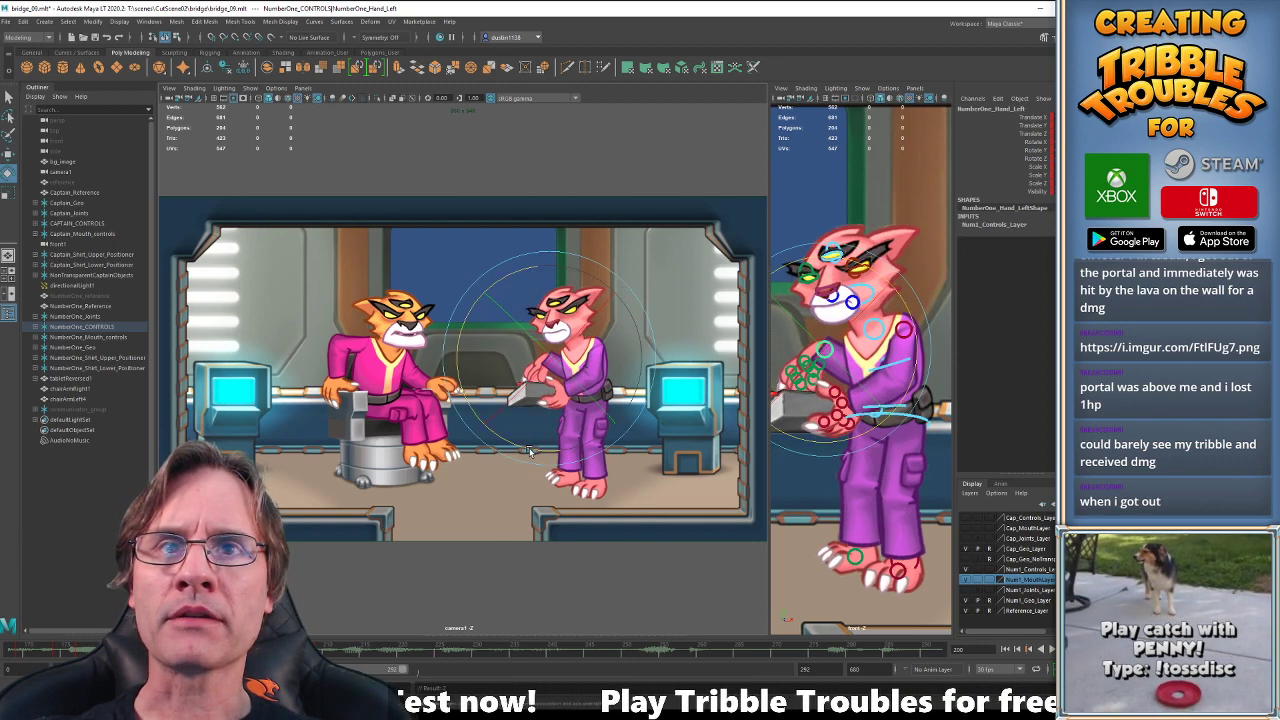
pyautogui.moveTo(534, 447); pyautogui.dragTo(535, 395)
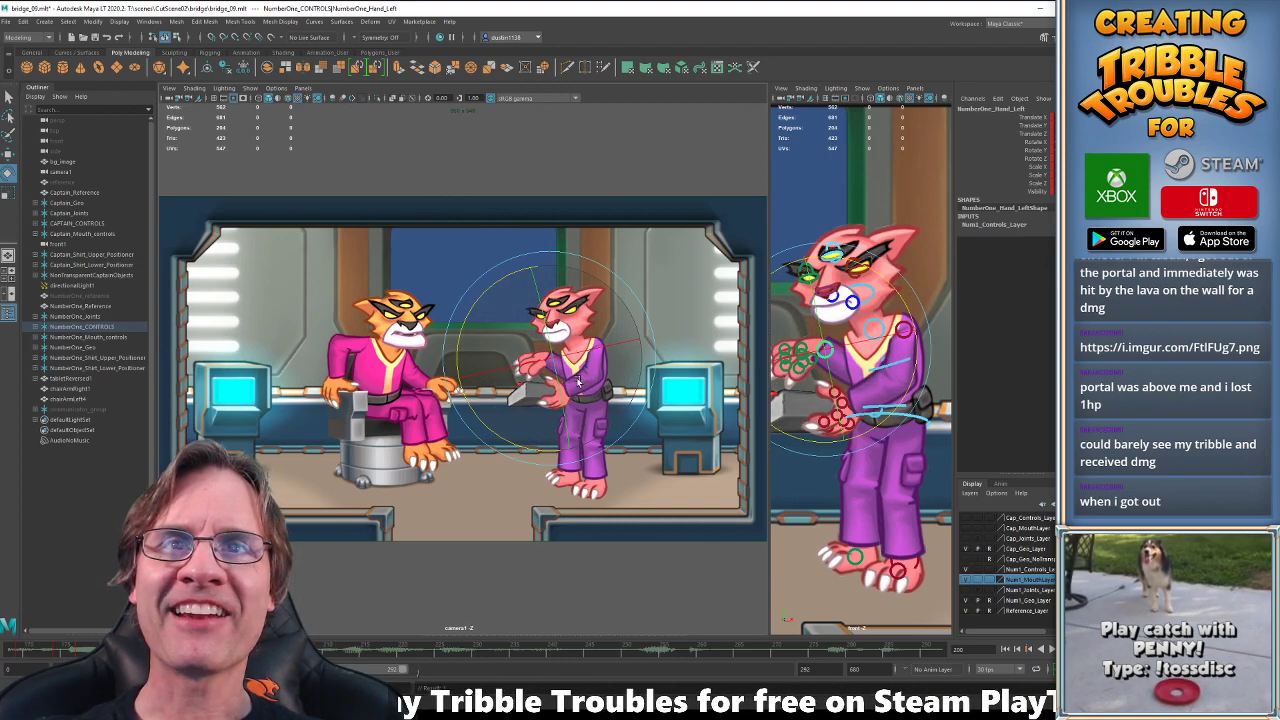
pyautogui.press('w')
pyautogui.press(',')
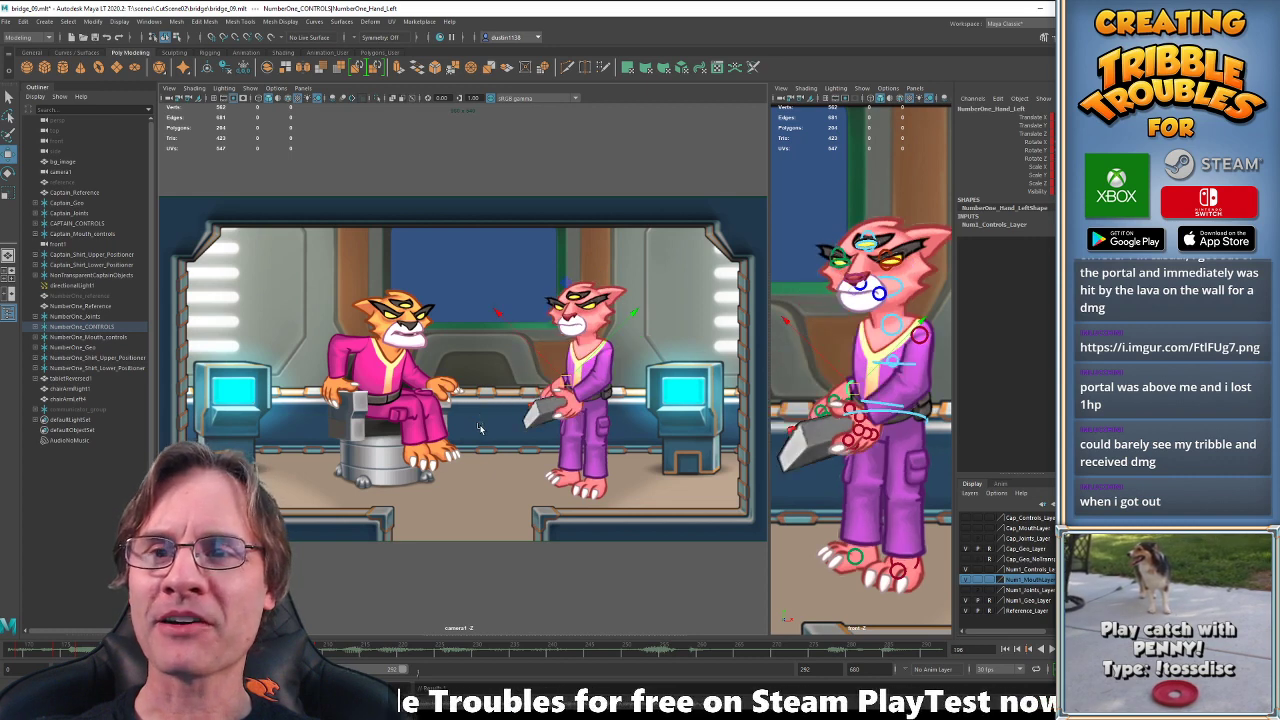
pyautogui.press('.')
pyautogui.press('.')
pyautogui.press(',')
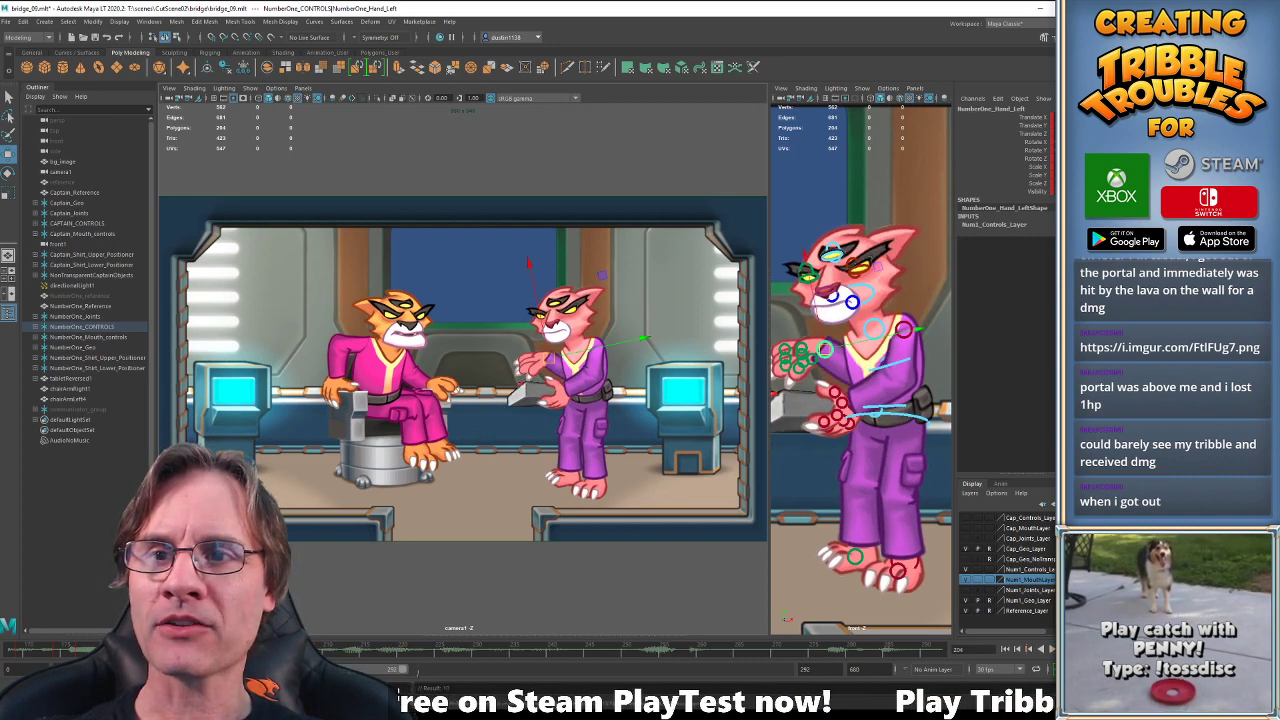
pyautogui.press(',')
pyautogui.press('.')
pyautogui.press('.')
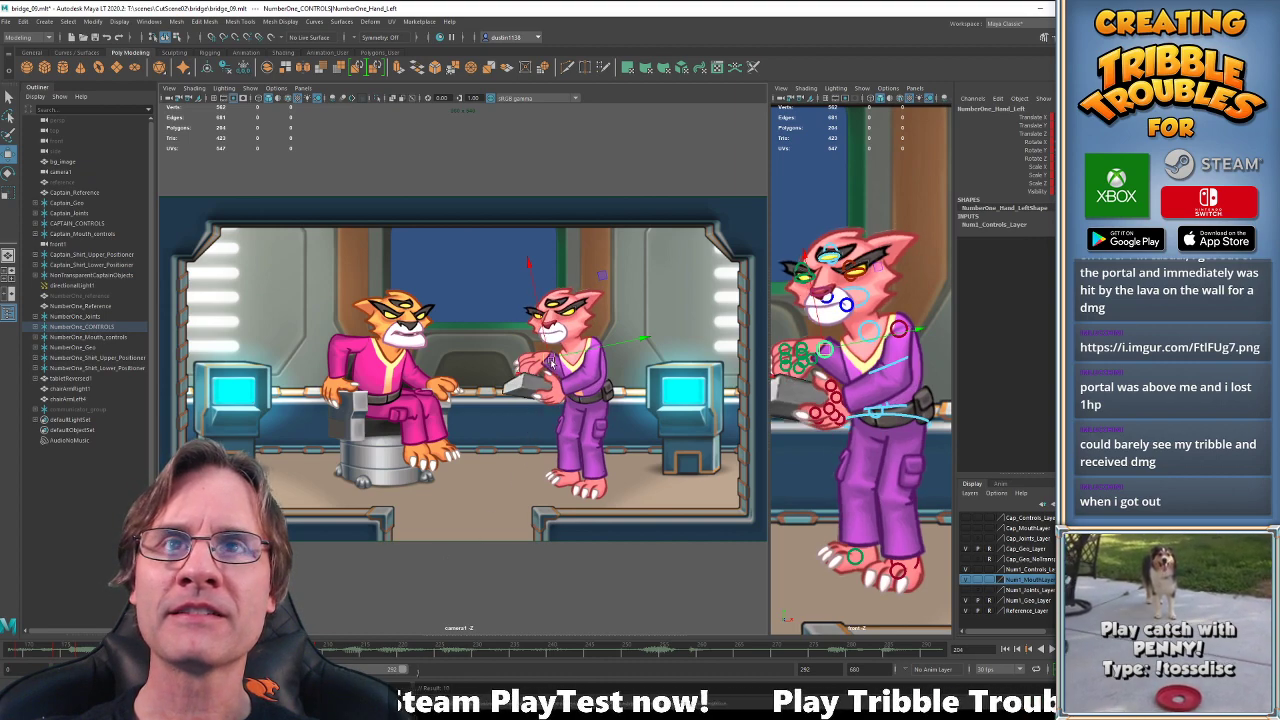
# Raise and rotate the left hand slightly at frame 204, comparing the pose with the key at frame 200.
pyautogui.moveTo(551, 362); pyautogui.dragTo(546, 355)
pyautogui.press('e')
pyautogui.moveTo(524, 445); pyautogui.dragTo(489, 439)
pyautogui.press(',')
pyautogui.press(',')
pyautogui.press('.')
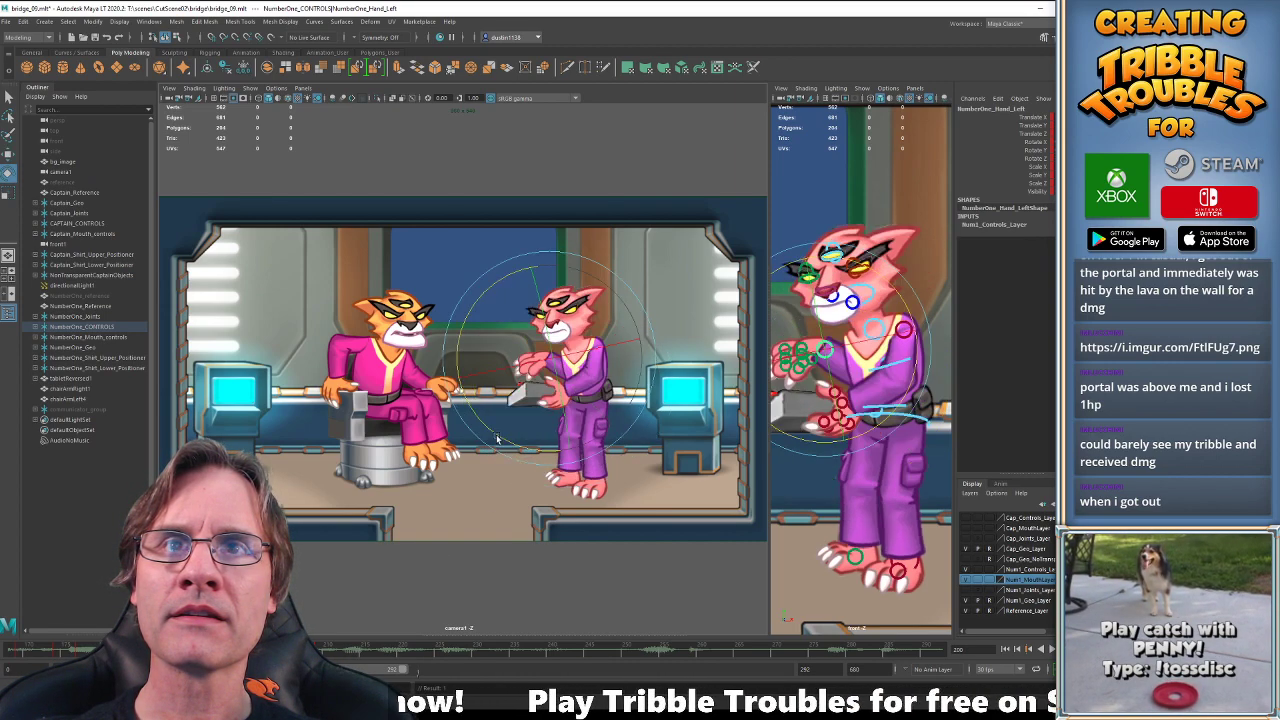
pyautogui.hotkey('shift', 'z')
pyautogui.press('w')
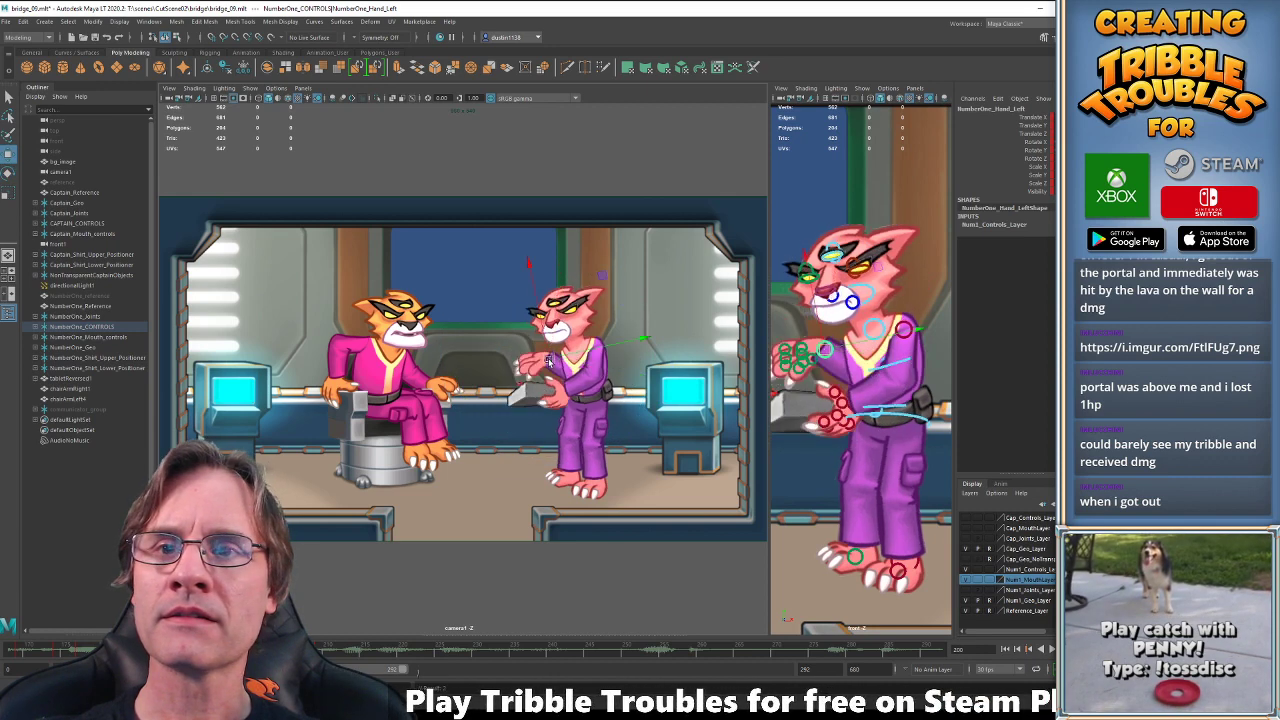
pyautogui.press(',')
pyautogui.press('.')
pyautogui.press('.')
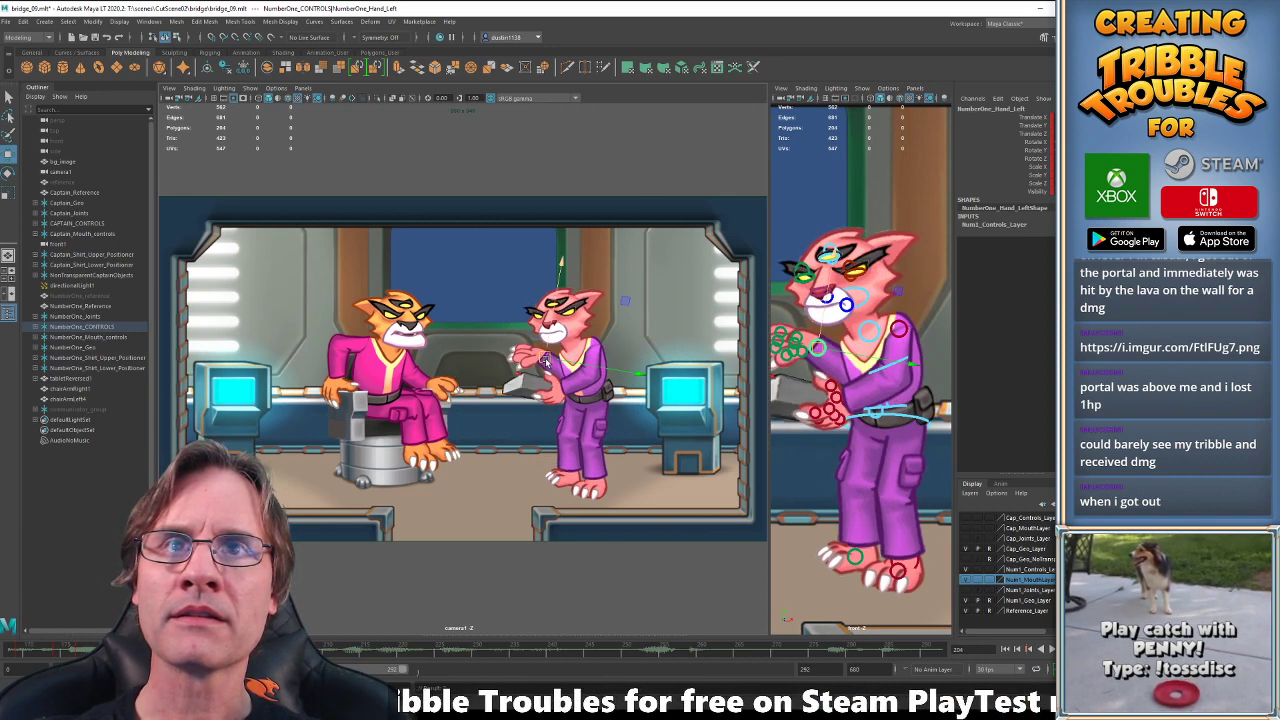
pyautogui.click(544, 359)
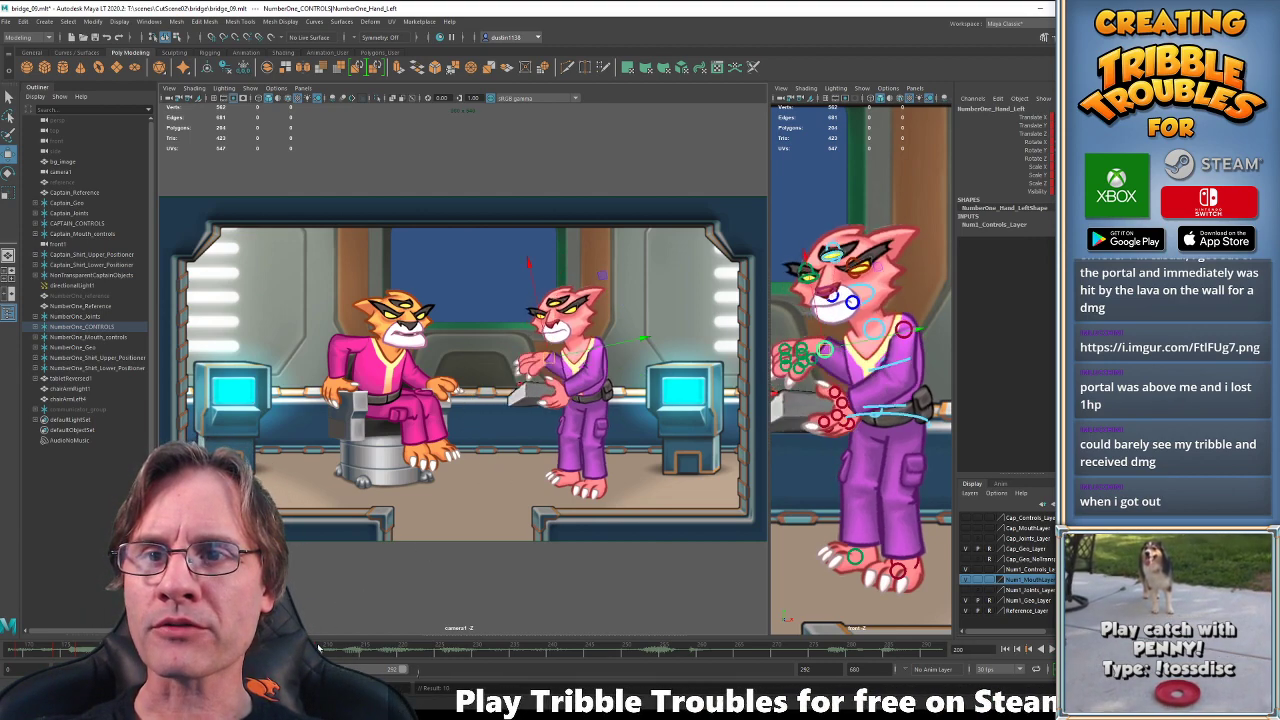
# Step through the left hand's keys and check the right and left hand controls around frame 215.
pyautogui.press(',')
pyautogui.press(',')
pyautogui.press(',')
pyautogui.press(',')
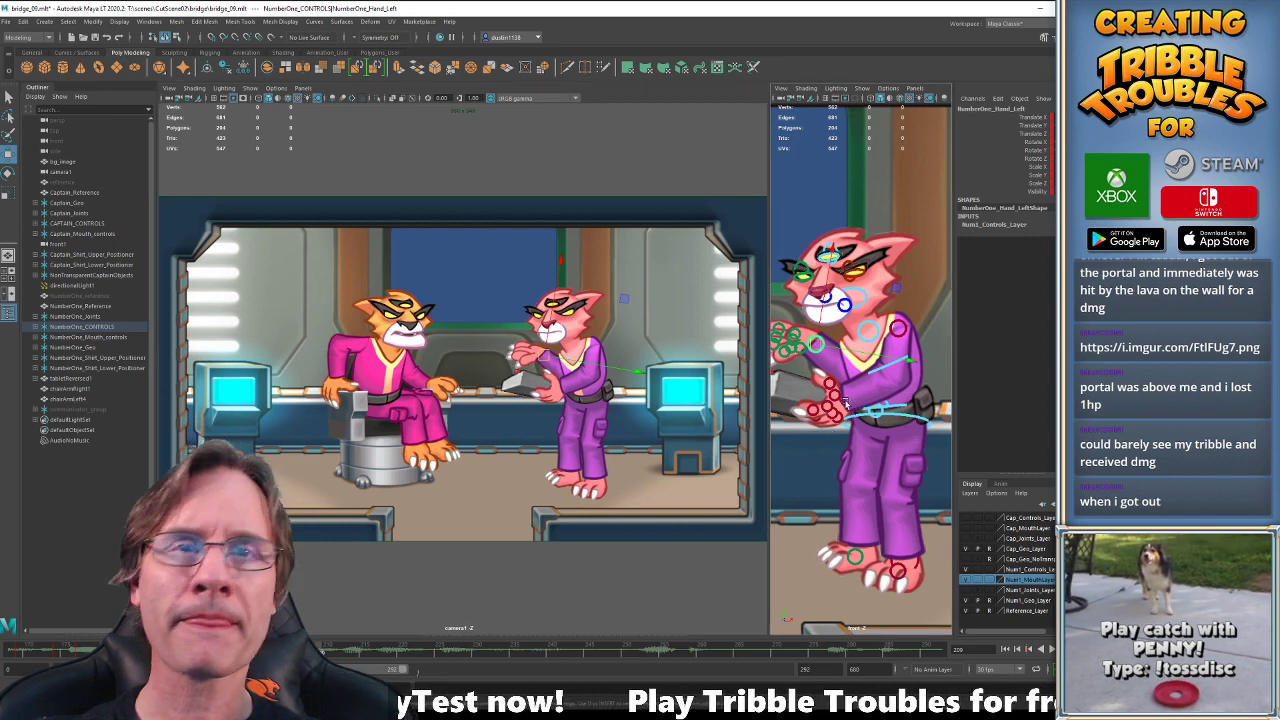
pyautogui.click(724, 443)
pyautogui.click(843, 408)
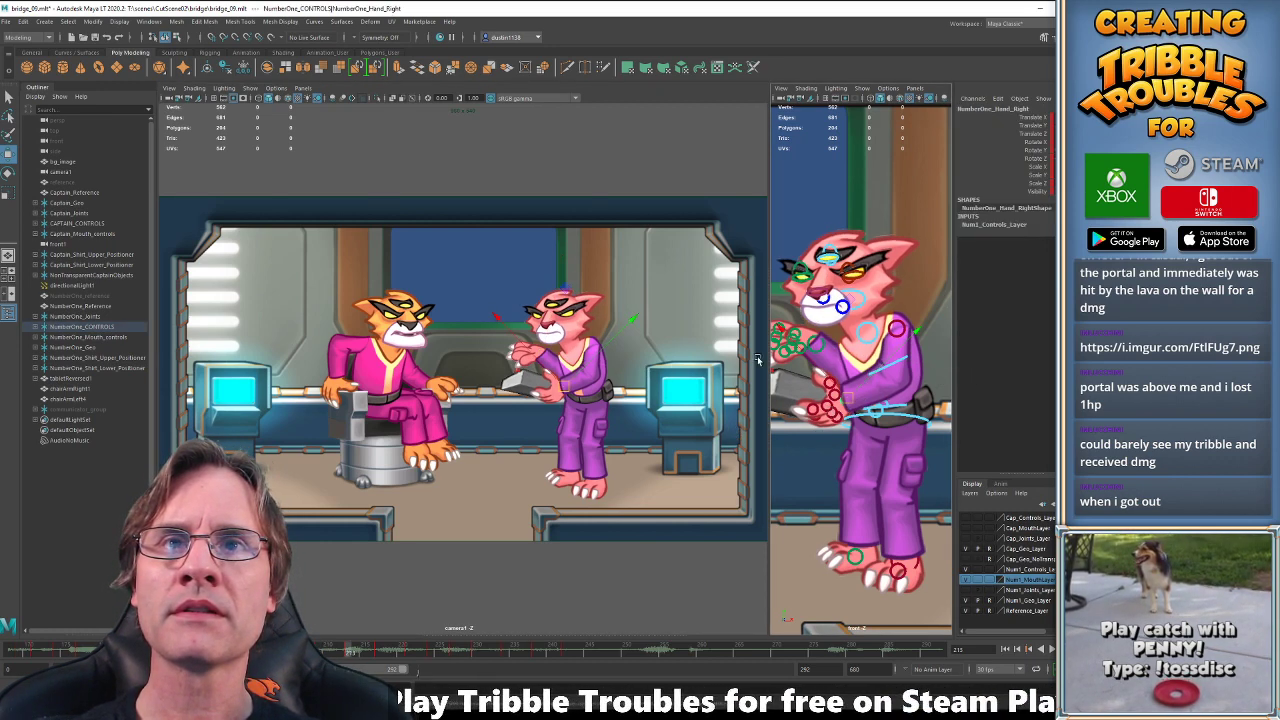
pyautogui.click(826, 350)
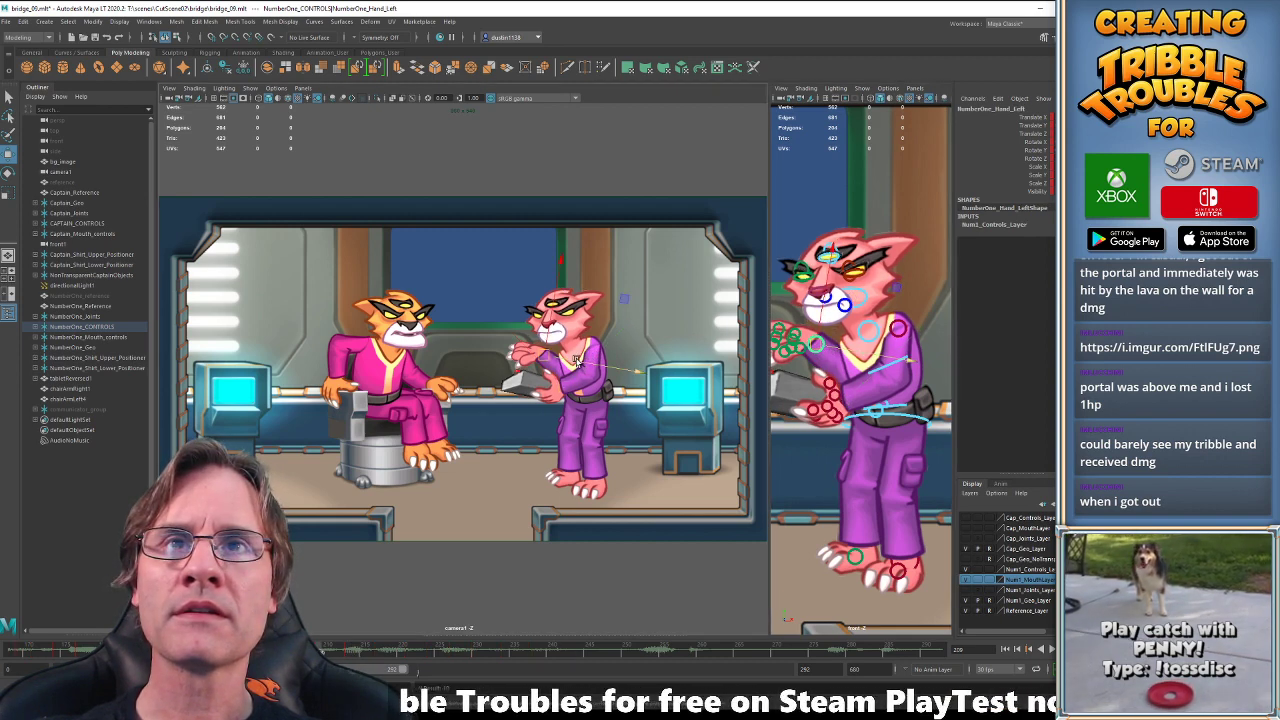
pyautogui.press('e')
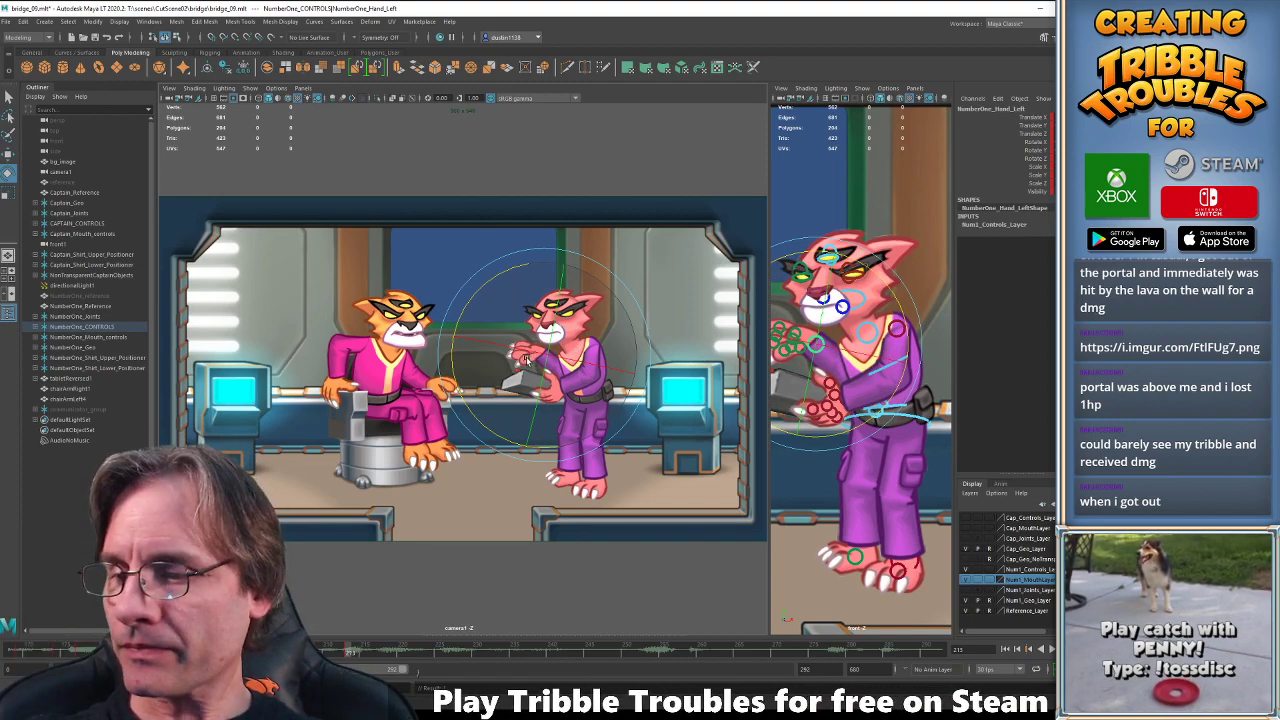
# Select the standing character's COG control and step frame by frame to frame 224 to review the body's motion.
pyautogui.click(920, 420)
pyautogui.hotkey('alt', '.')
pyautogui.hotkey('alt', '.')
pyautogui.hotkey('alt', '.')
pyautogui.hotkey('alt', '.')
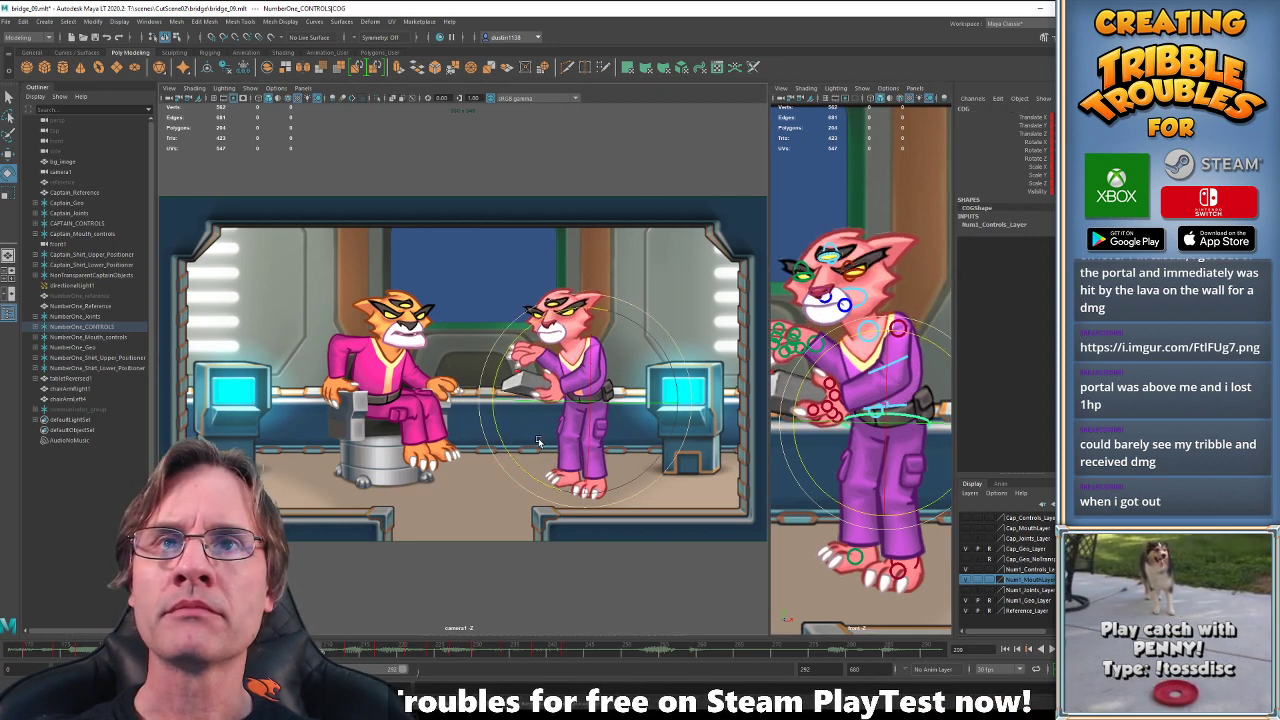
pyautogui.hotkey('alt', ',')
pyautogui.hotkey('alt', ',')
pyautogui.hotkey('alt', ',')
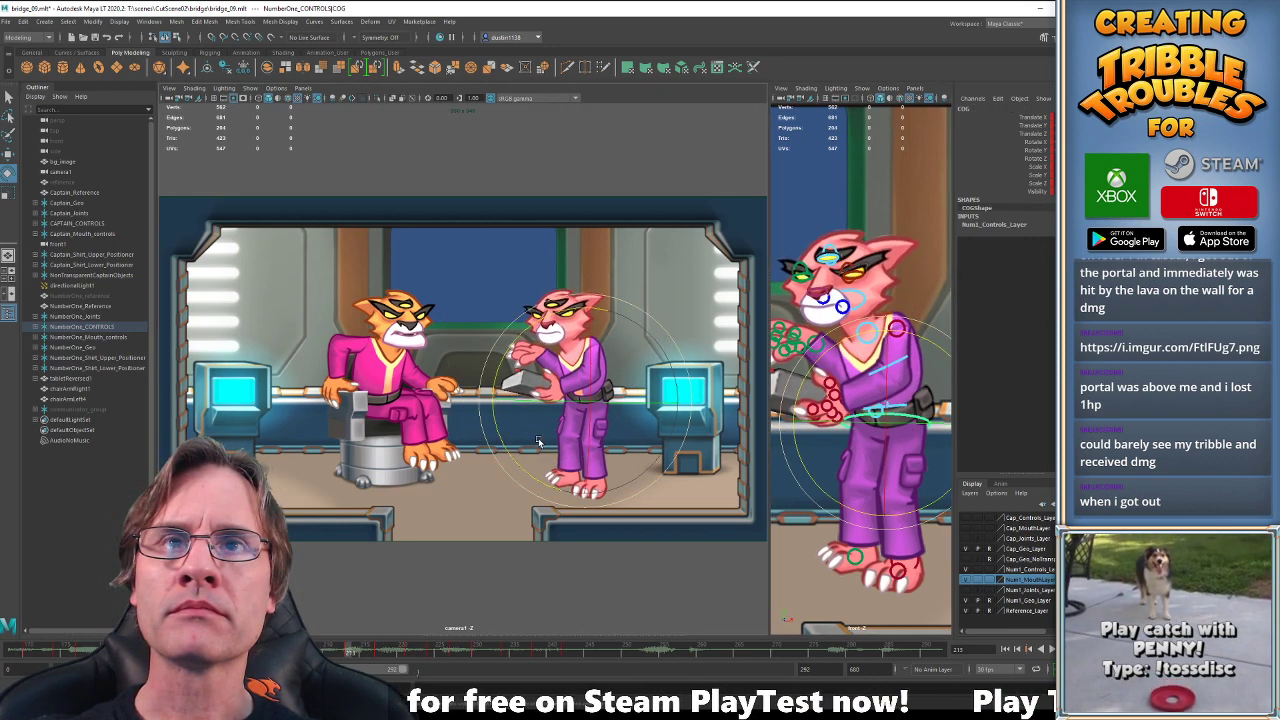
pyautogui.hotkey('alt', '.')
pyautogui.hotkey('alt', '.')
pyautogui.hotkey('alt', '.')
pyautogui.hotkey('alt', '.')
pyautogui.hotkey('alt', '.')
pyautogui.hotkey('alt', '.')
pyautogui.hotkey('alt', '.')
pyautogui.hotkey('alt', '.')
pyautogui.hotkey('alt', '.')
pyautogui.hotkey('alt', '.')
pyautogui.hotkey('alt', '.')
pyautogui.hotkey('alt', '.')
pyautogui.hotkey('alt', '.')
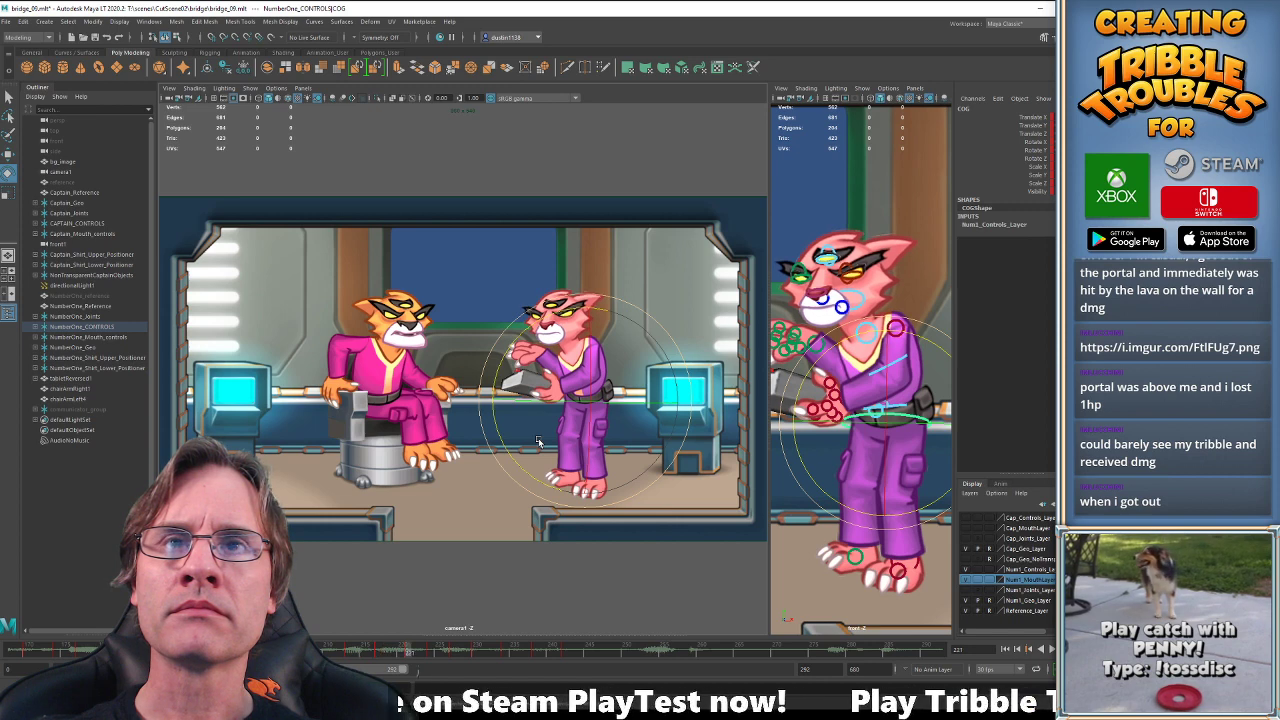
pyautogui.press(',')
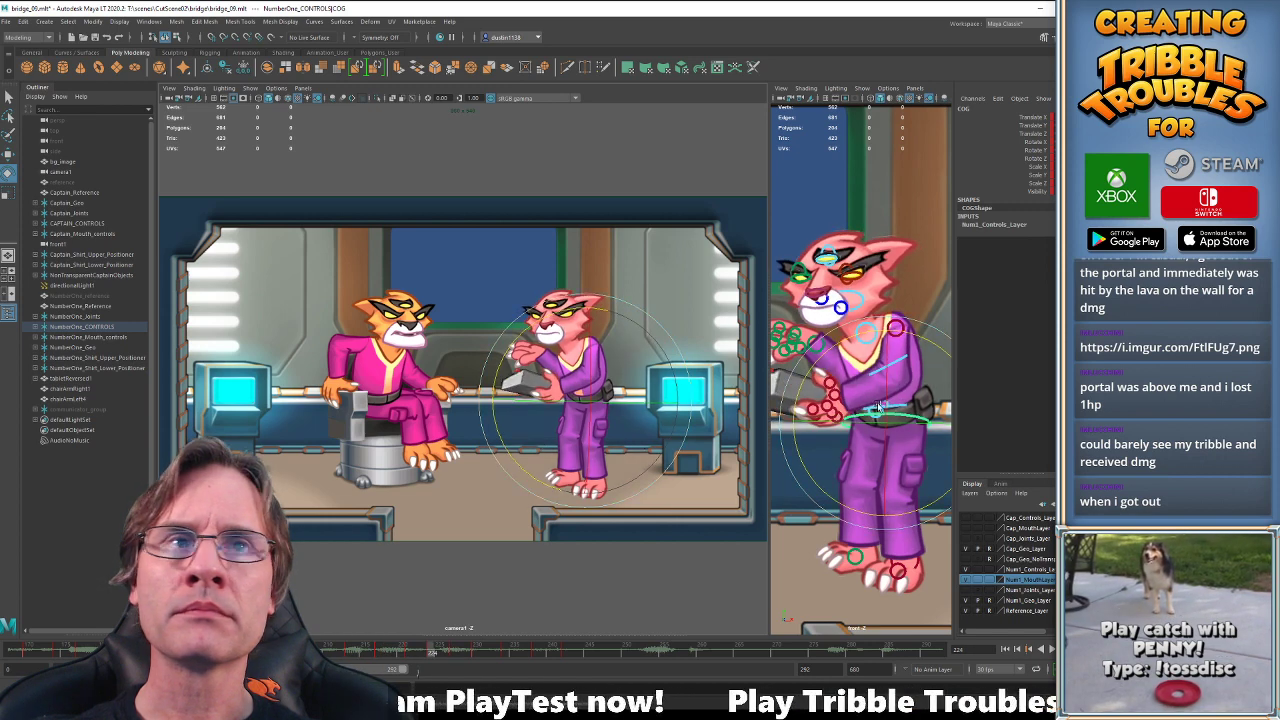
# Lower and rotate the left hand at frame 227 and key its pose.
pyautogui.press('w')
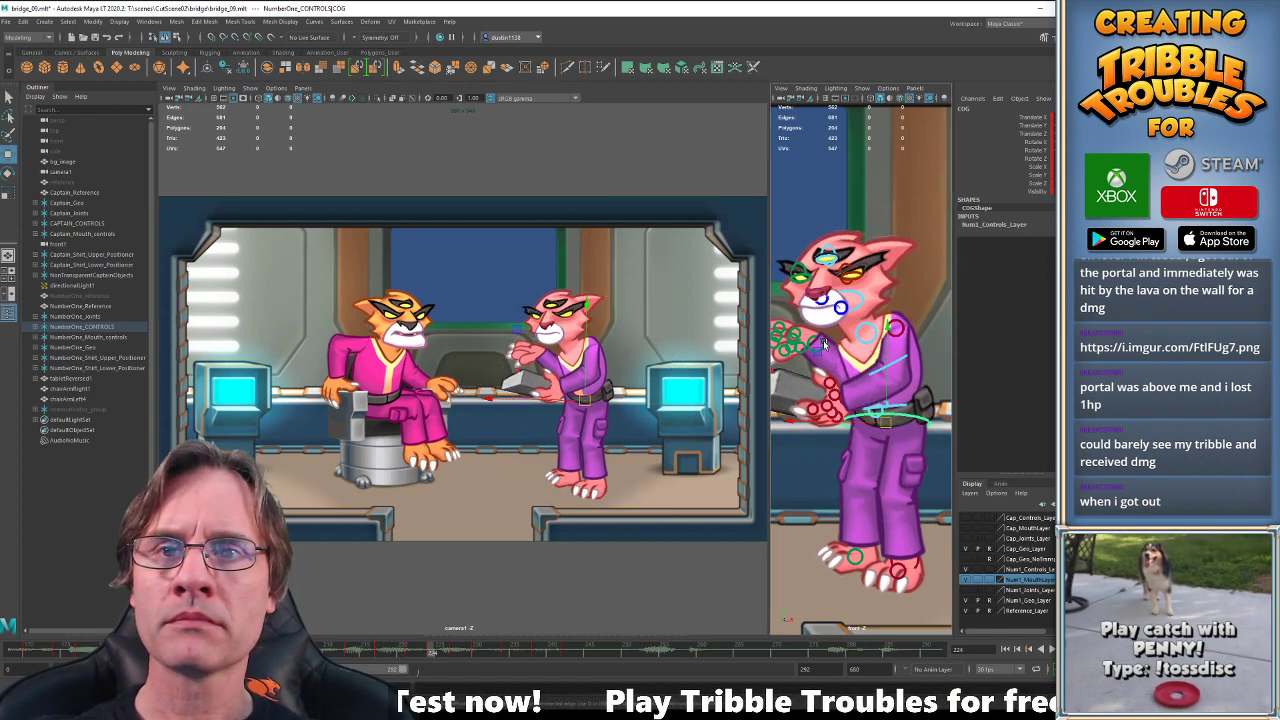
pyautogui.click(823, 344)
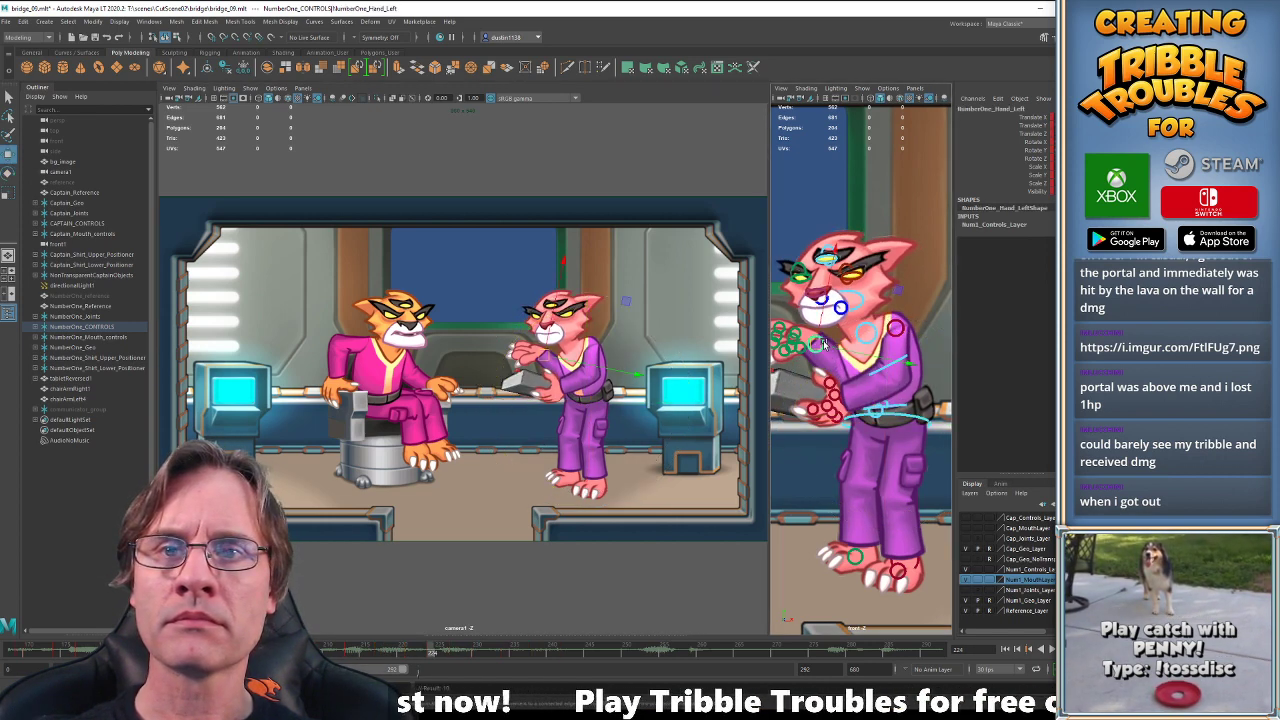
pyautogui.click(845, 401)
pyautogui.hotkey('alt', '.')
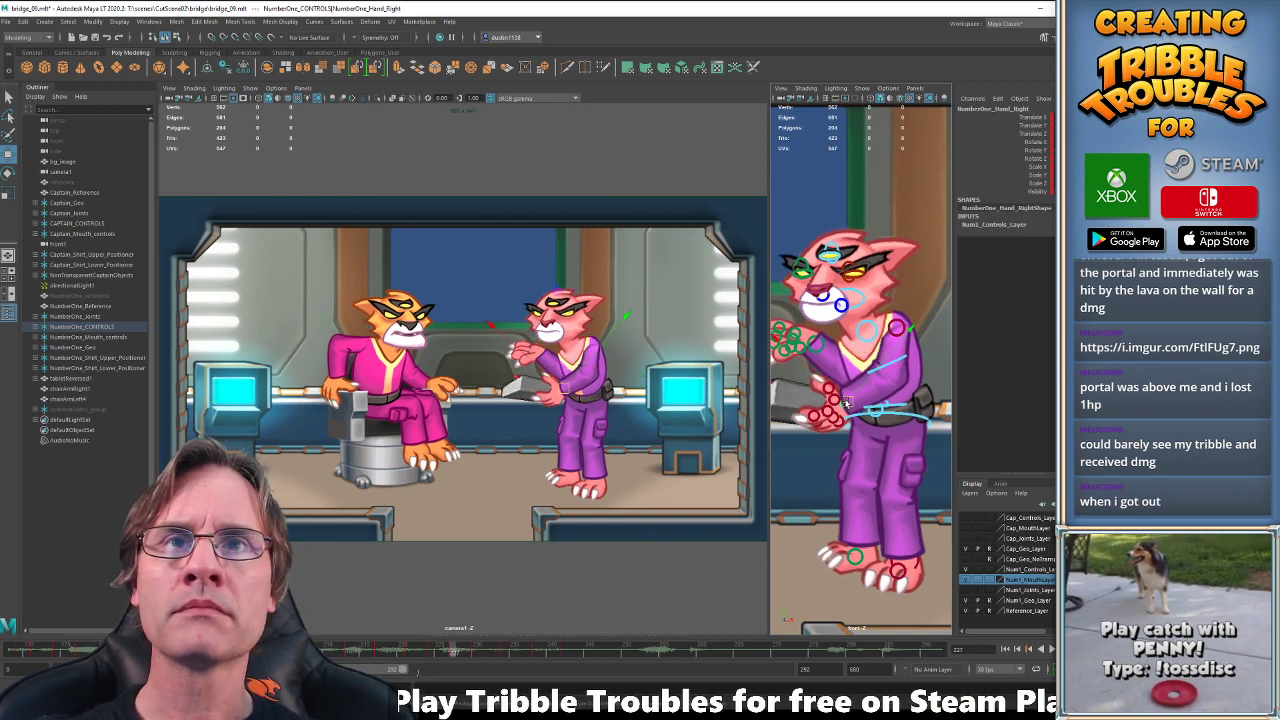
pyautogui.click(814, 353)
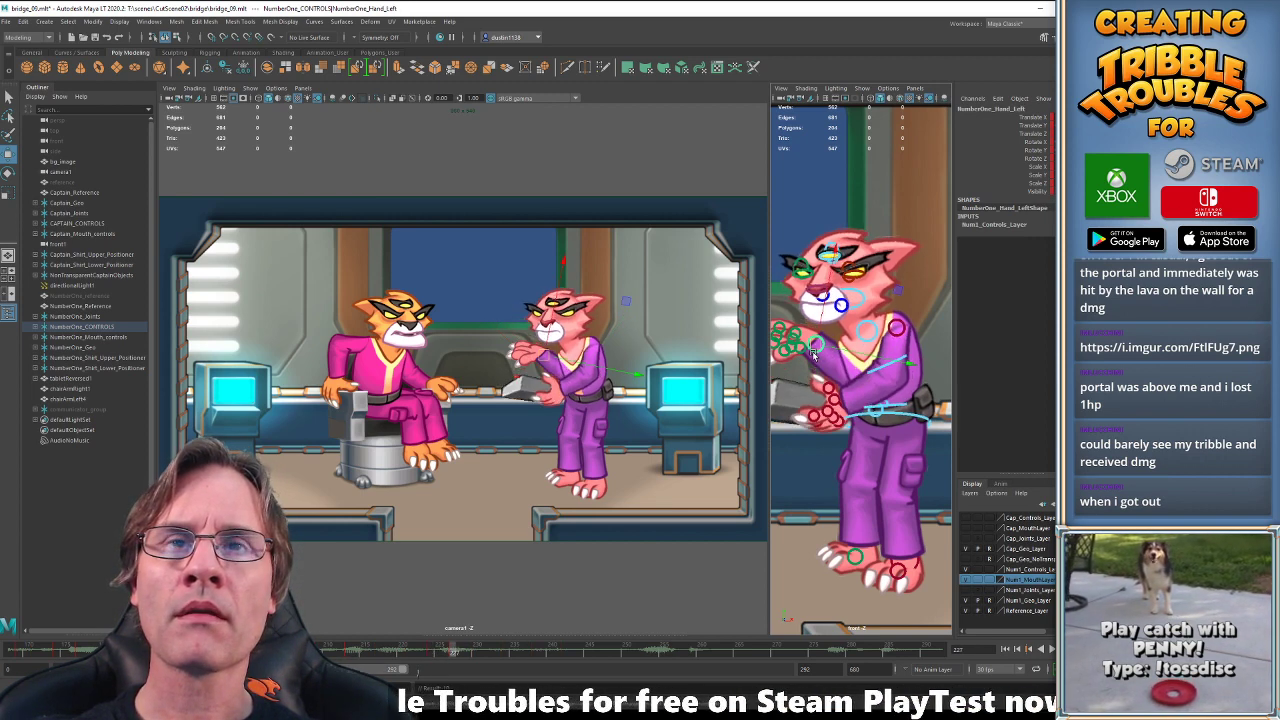
pyautogui.moveTo(544, 356); pyautogui.dragTo(544, 360)
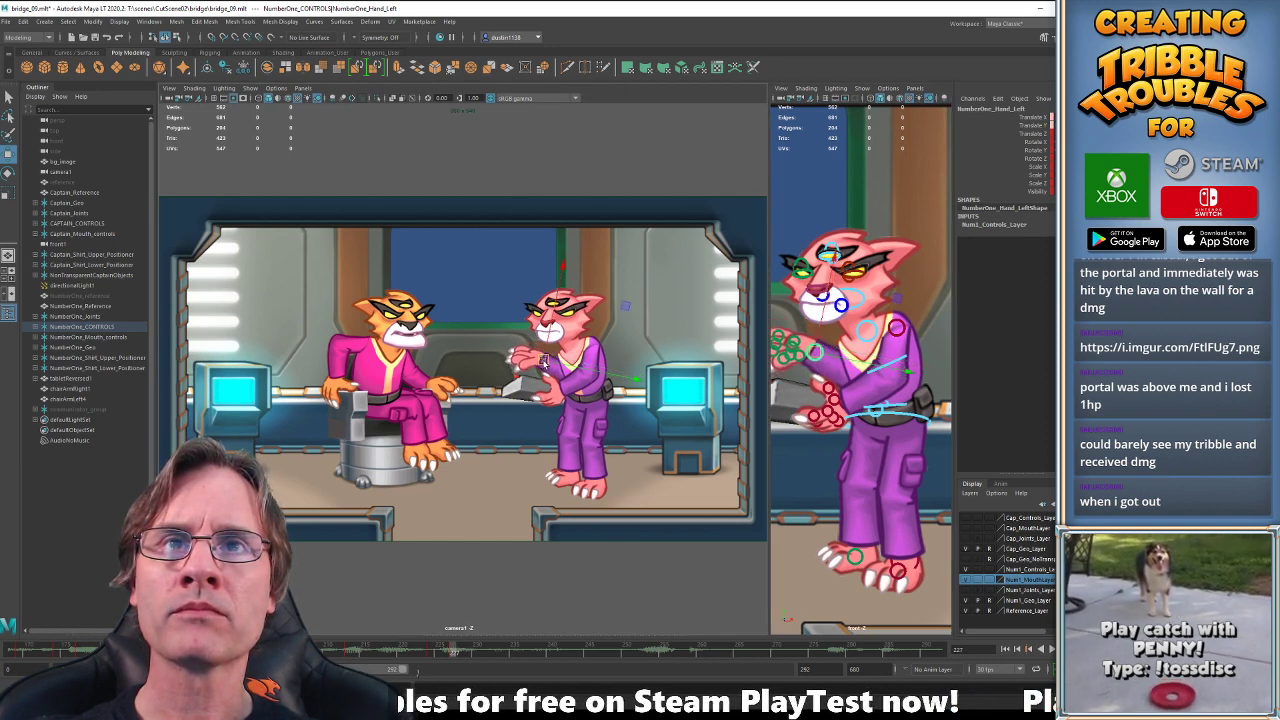
pyautogui.press('e')
pyautogui.moveTo(486, 429); pyautogui.dragTo(510, 440)
pyautogui.press('s')
pyautogui.press(',')
pyautogui.press('w')
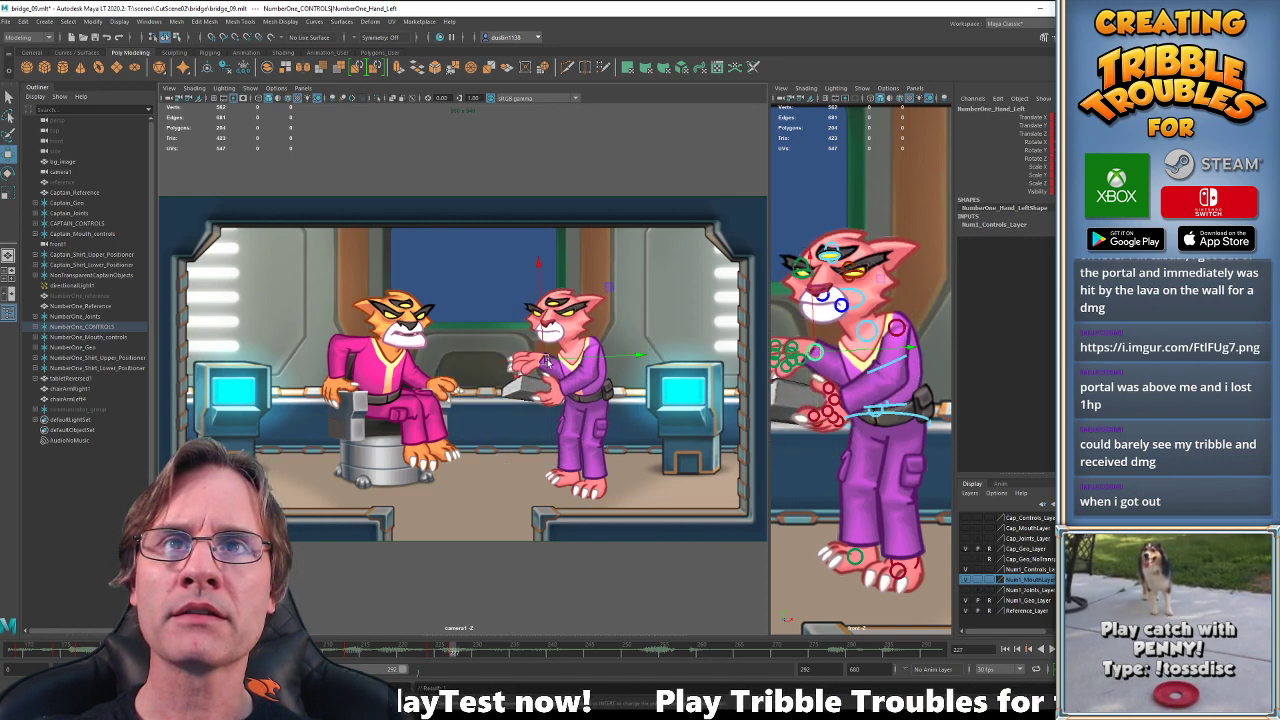
pyautogui.press('e')
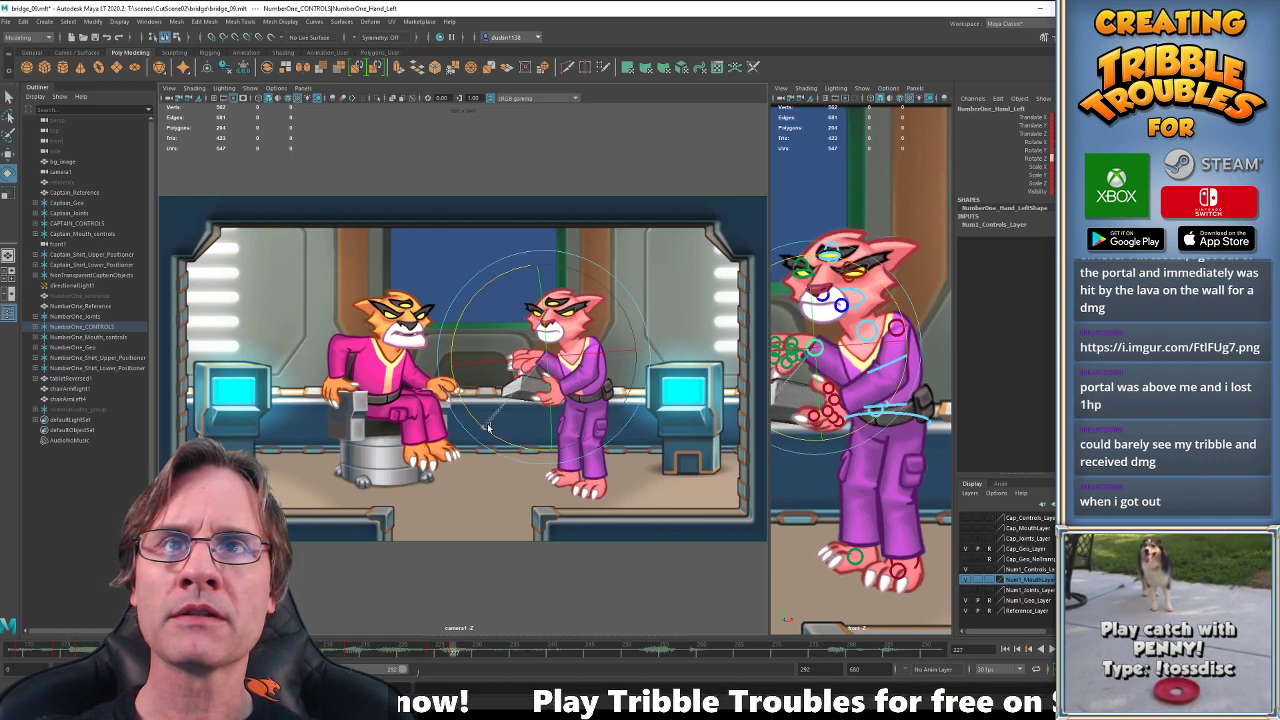
pyautogui.press('w')
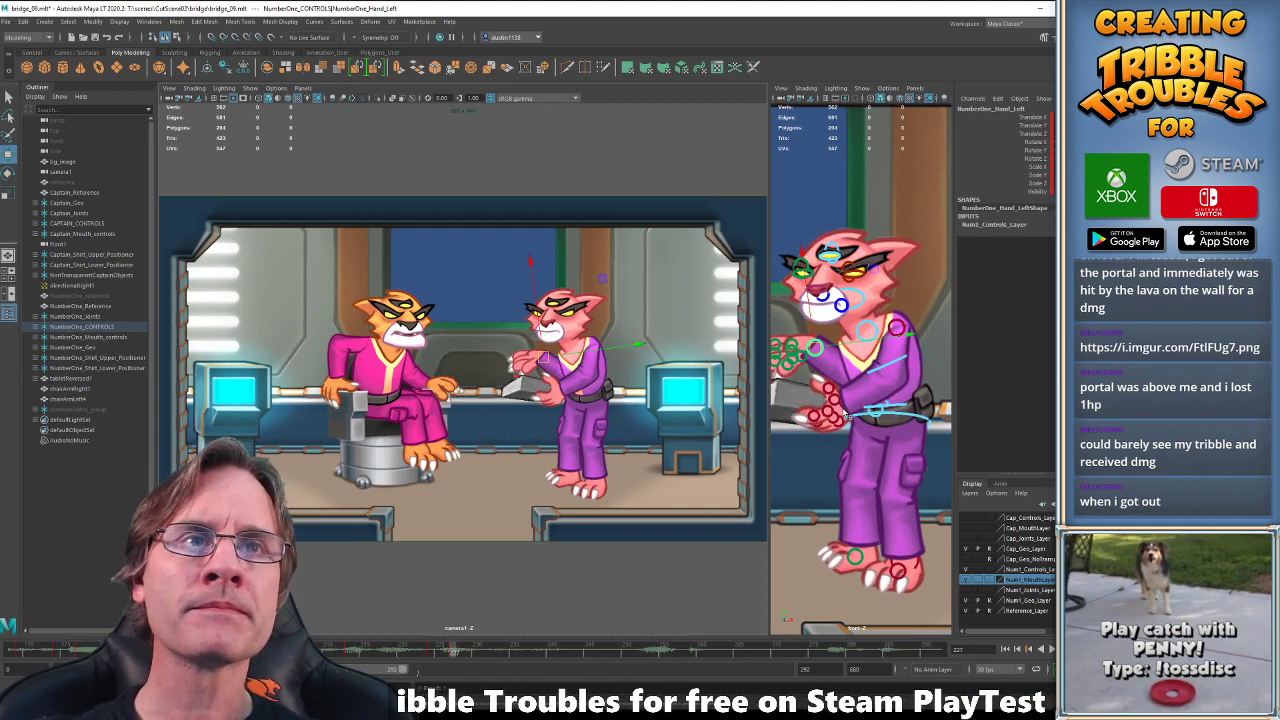
# Select the standing character's right hand control and key its pose at frame 230.
pyautogui.click(846, 413)
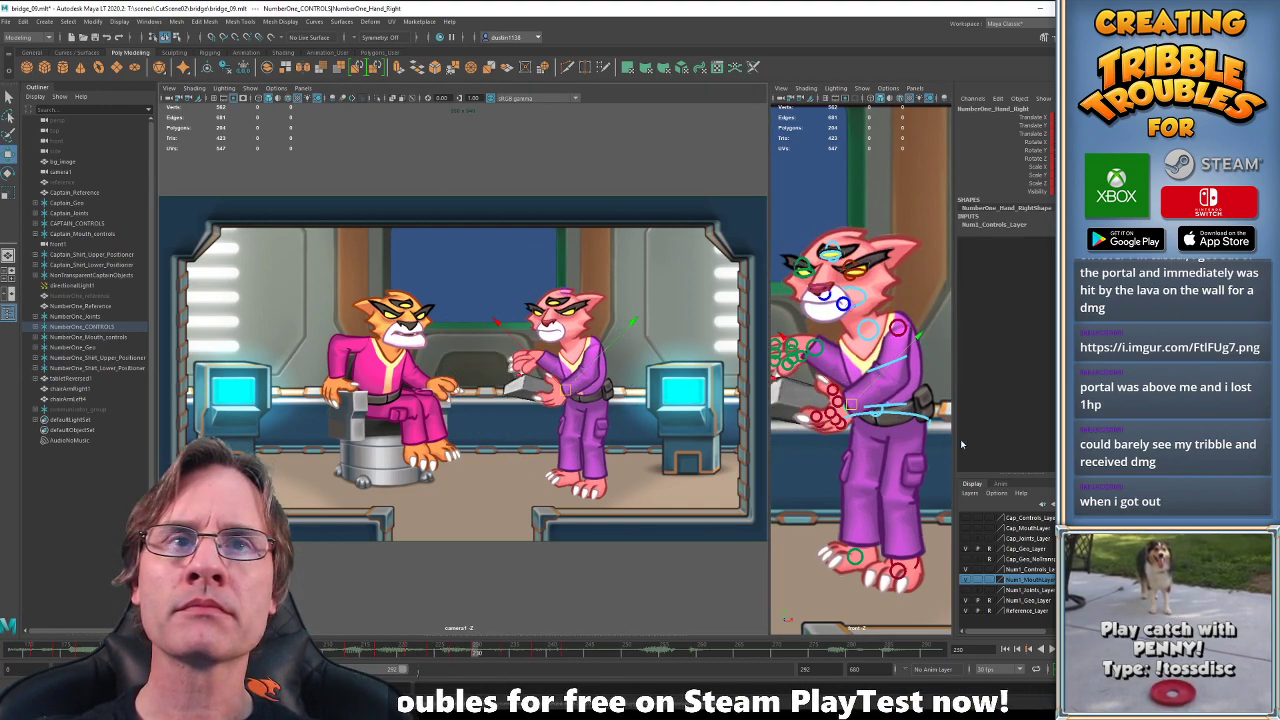
pyautogui.click(880, 412)
pyautogui.press('s')
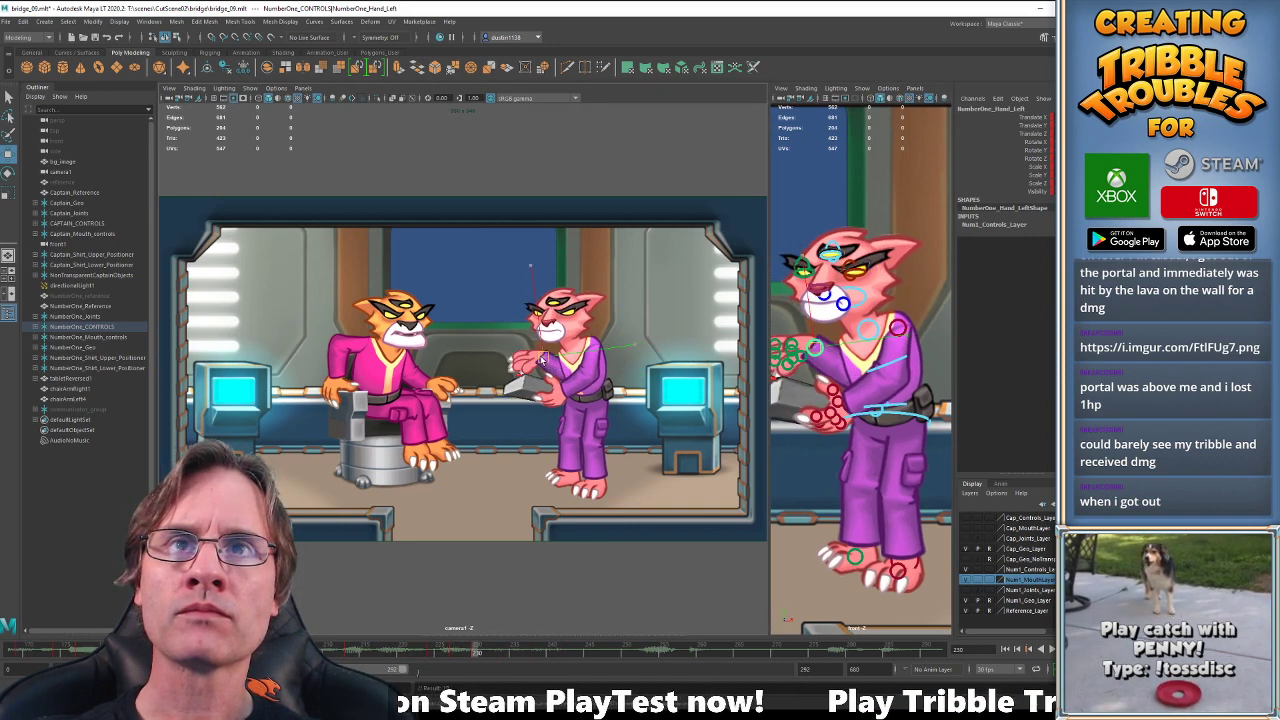
# Nudge the left hand slightly down at frame 230 and compare the pose with the key at frame 227.
pyautogui.moveTo(541, 358); pyautogui.dragTo(543, 361)
pyautogui.hotkey('alt', ',')
pyautogui.hotkey('alt', ',')
pyautogui.hotkey('alt', ',')
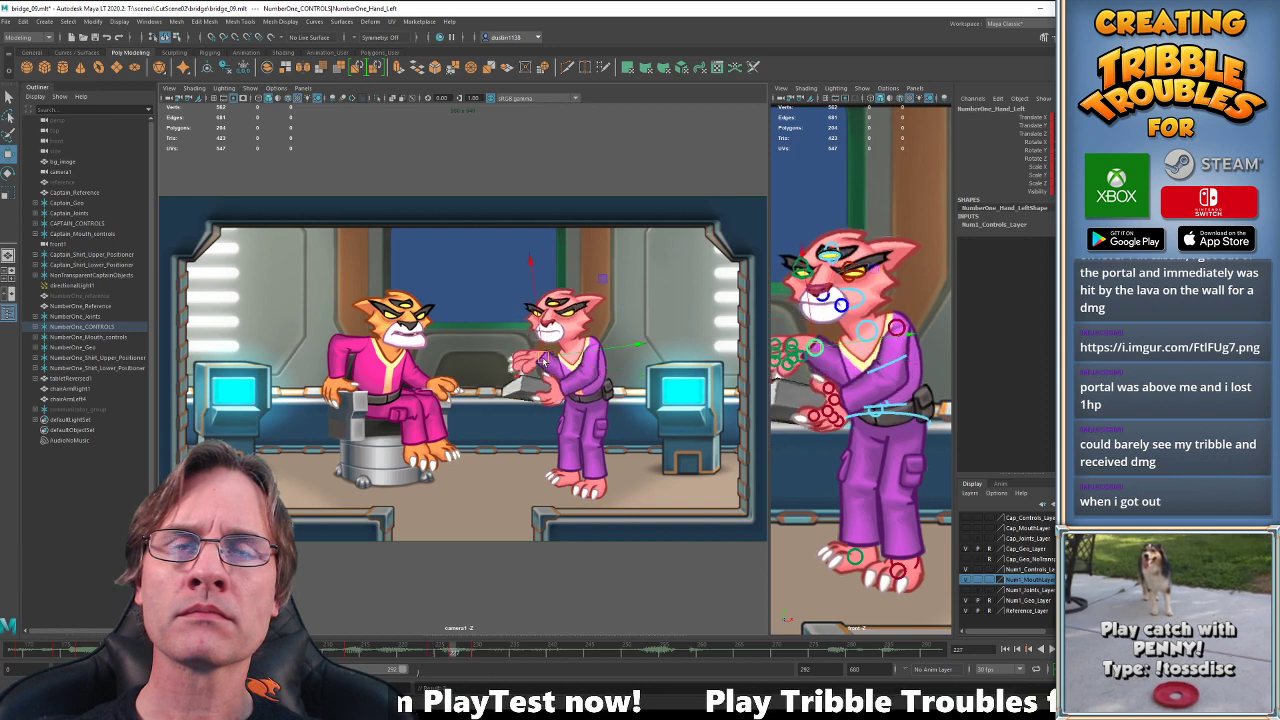
pyautogui.hotkey('alt', '.')
pyautogui.hotkey('alt', '.')
pyautogui.hotkey('alt', '.')
# Rotate the left hand slightly at frame 230 and step between frames 227 and 230 to compare the motion.
pyautogui.press('e')
pyautogui.hotkey('alt', ',')
pyautogui.hotkey('alt', ',')
pyautogui.hotkey('alt', ',')
pyautogui.hotkey('alt', ',')
pyautogui.hotkey('alt', ',')
pyautogui.hotkey('alt', ',')
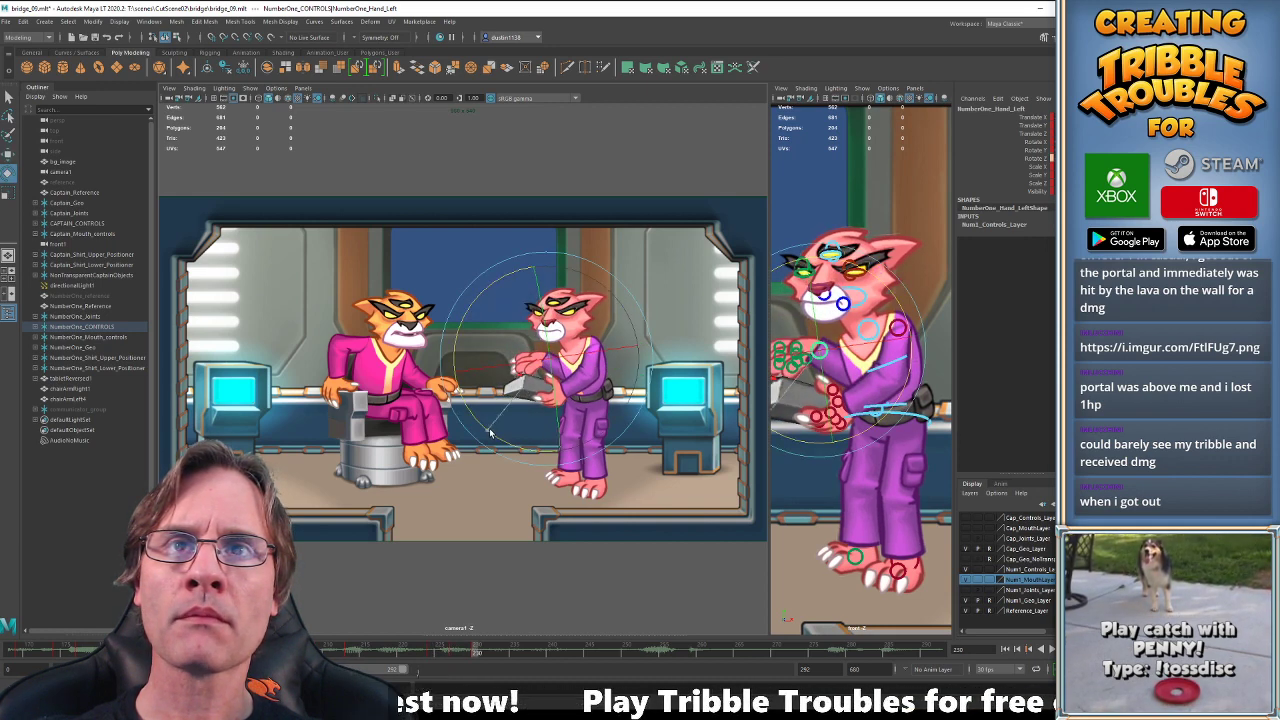
pyautogui.press('w')
pyautogui.hotkey('alt', '.')
pyautogui.hotkey('alt', '.')
pyautogui.hotkey('alt', '.')
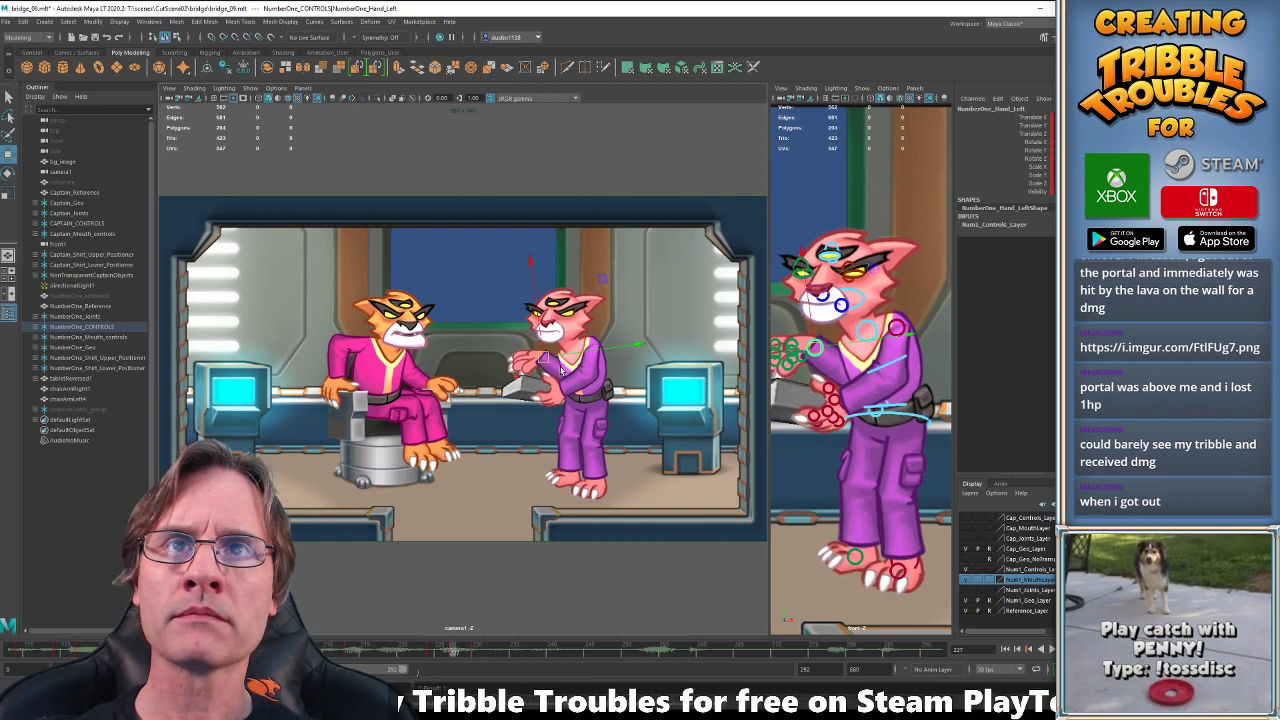
pyautogui.hotkey('alt', '.')
pyautogui.hotkey('alt', '.')
pyautogui.hotkey('alt', '.')
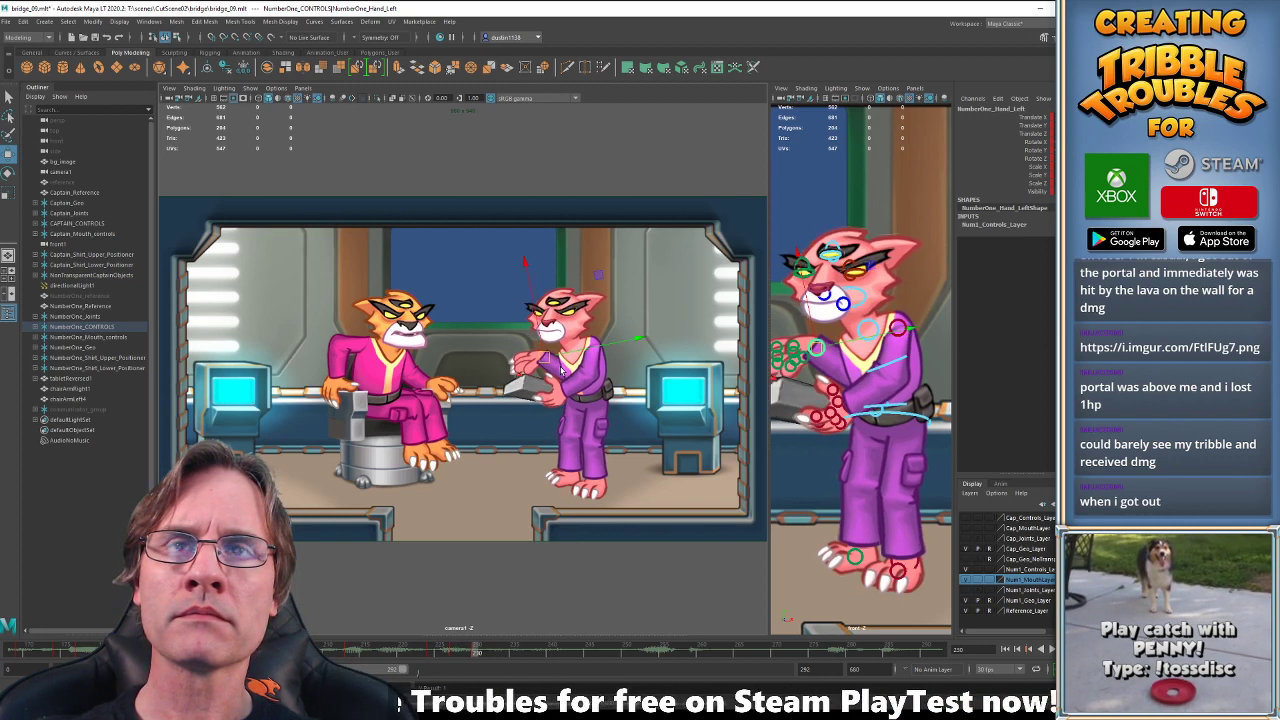
pyautogui.hotkey('alt', ',')
pyautogui.hotkey('alt', '.')
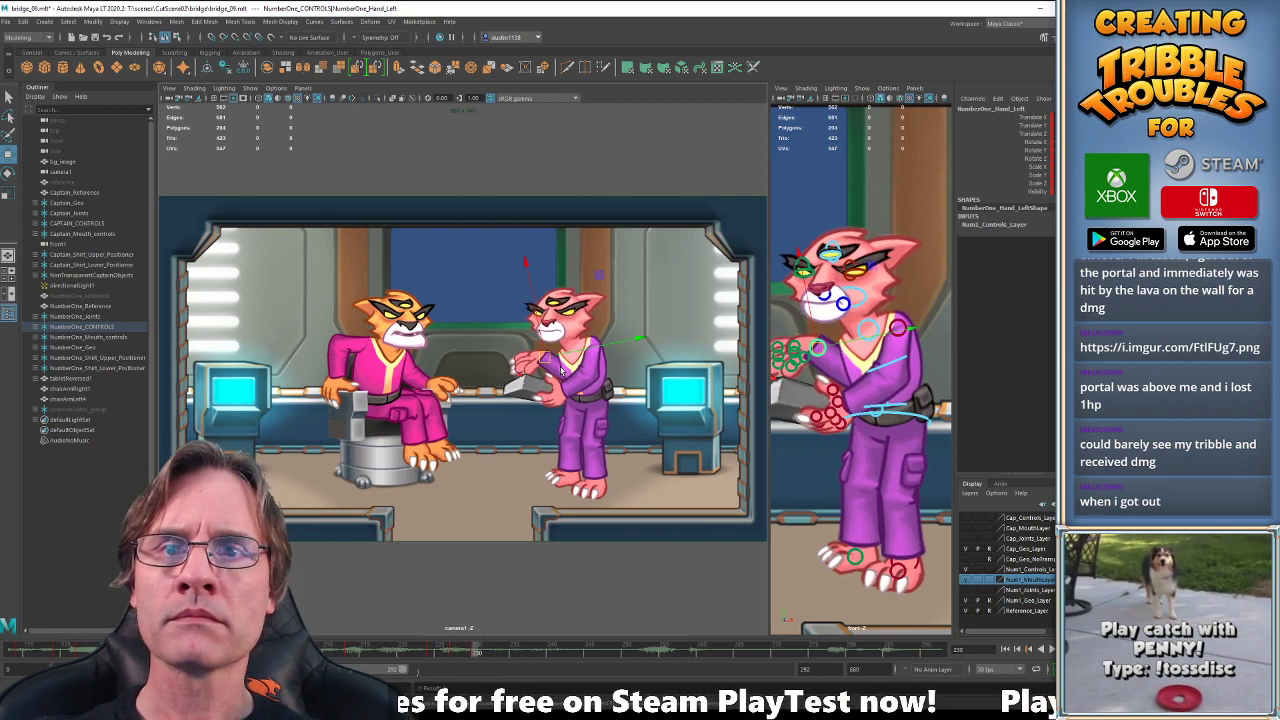
# Check the right hand at frame 230 and step through the left hand's keys around frame 234.
pyautogui.click(847, 410)
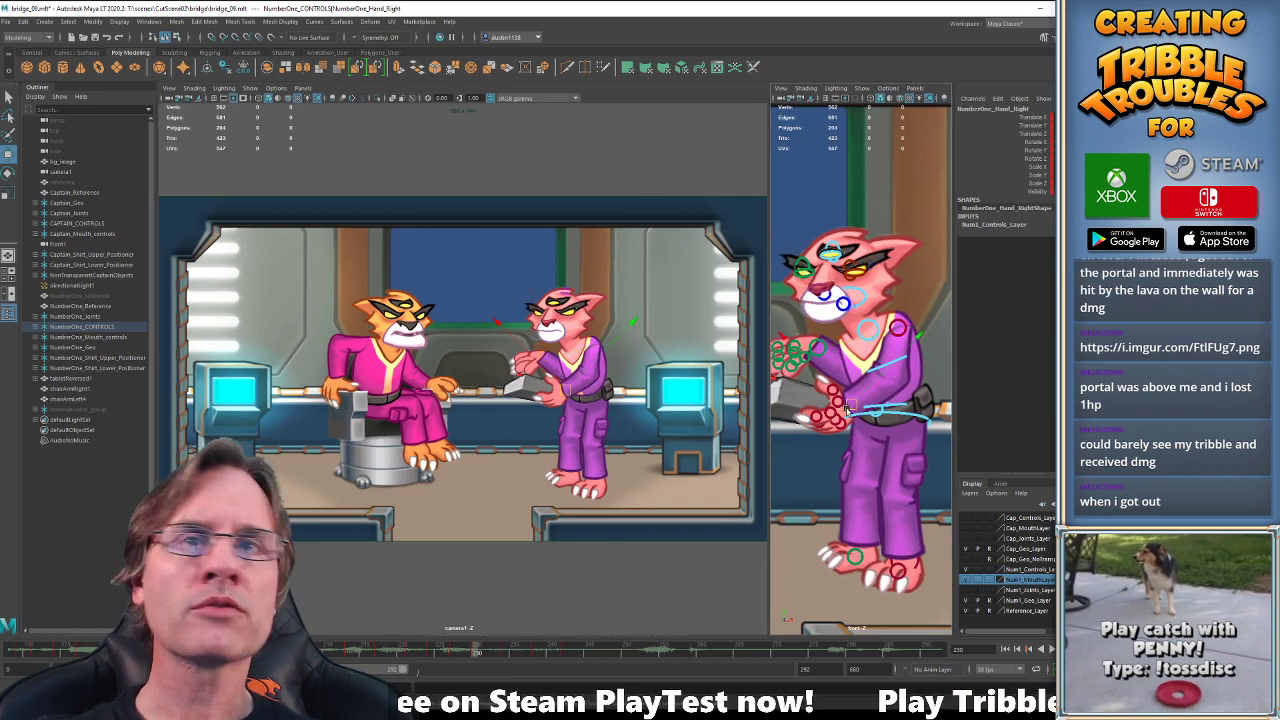
pyautogui.press('.')
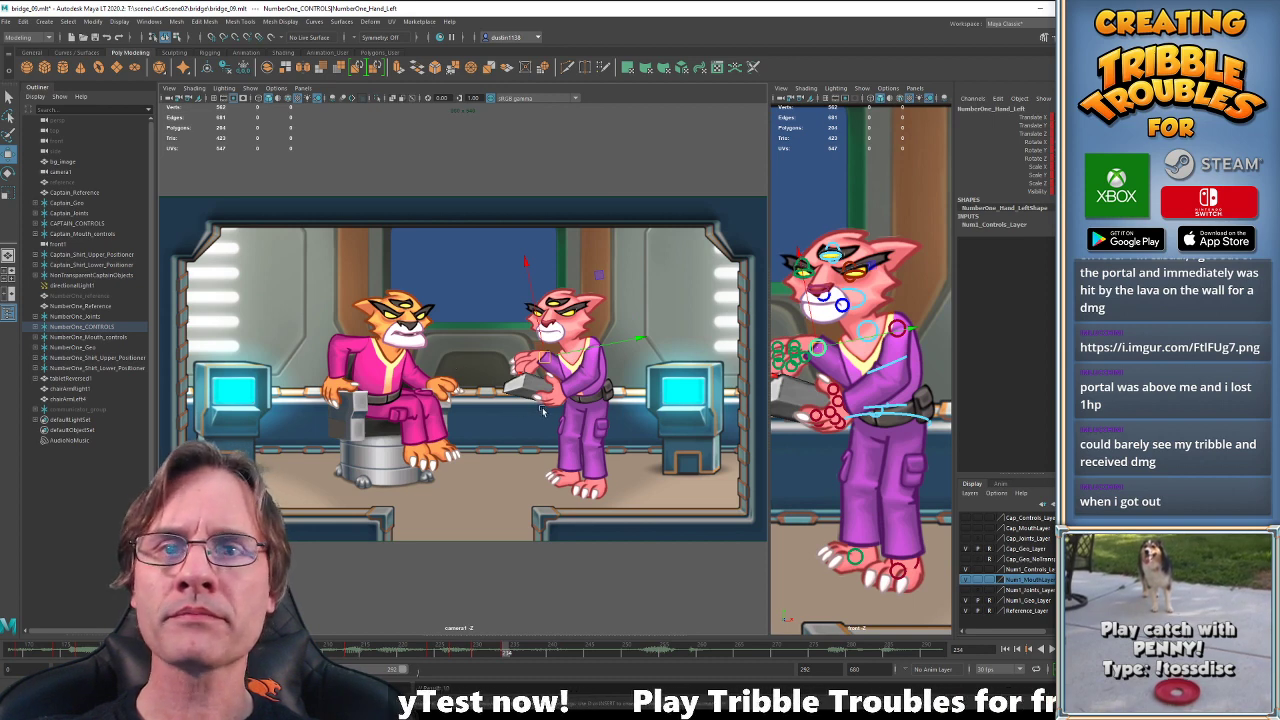
pyautogui.press(',')
pyautogui.press(',')
pyautogui.press('.')
pyautogui.press('.')
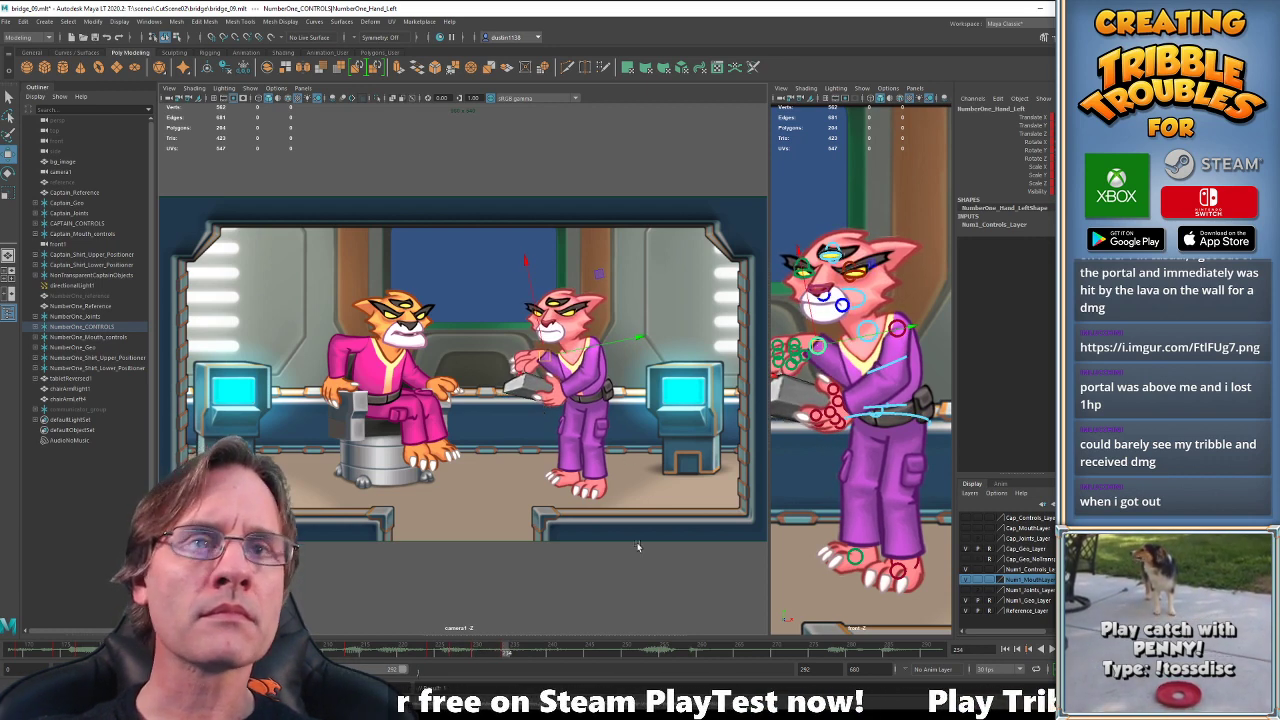
# Rotate the left hand slightly at frame 238, comparing it with the key at frame 234 and checking the right hand.
pyautogui.click(849, 409)
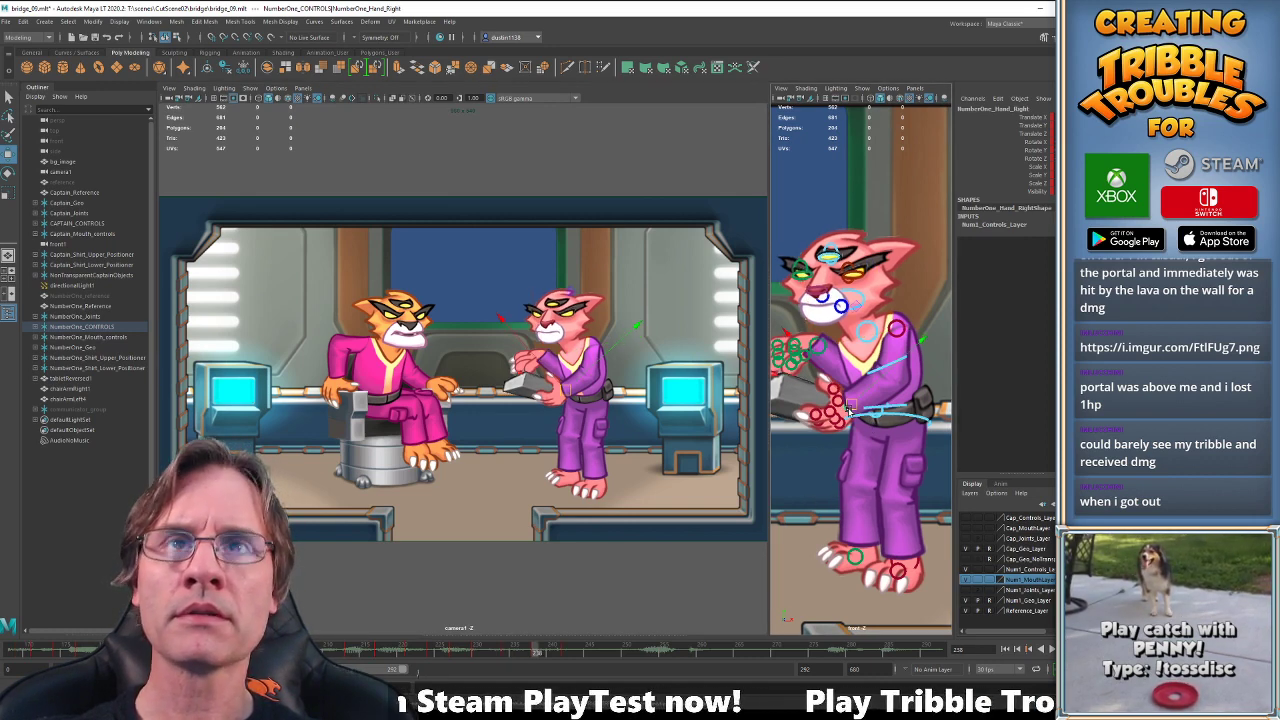
pyautogui.click(822, 348)
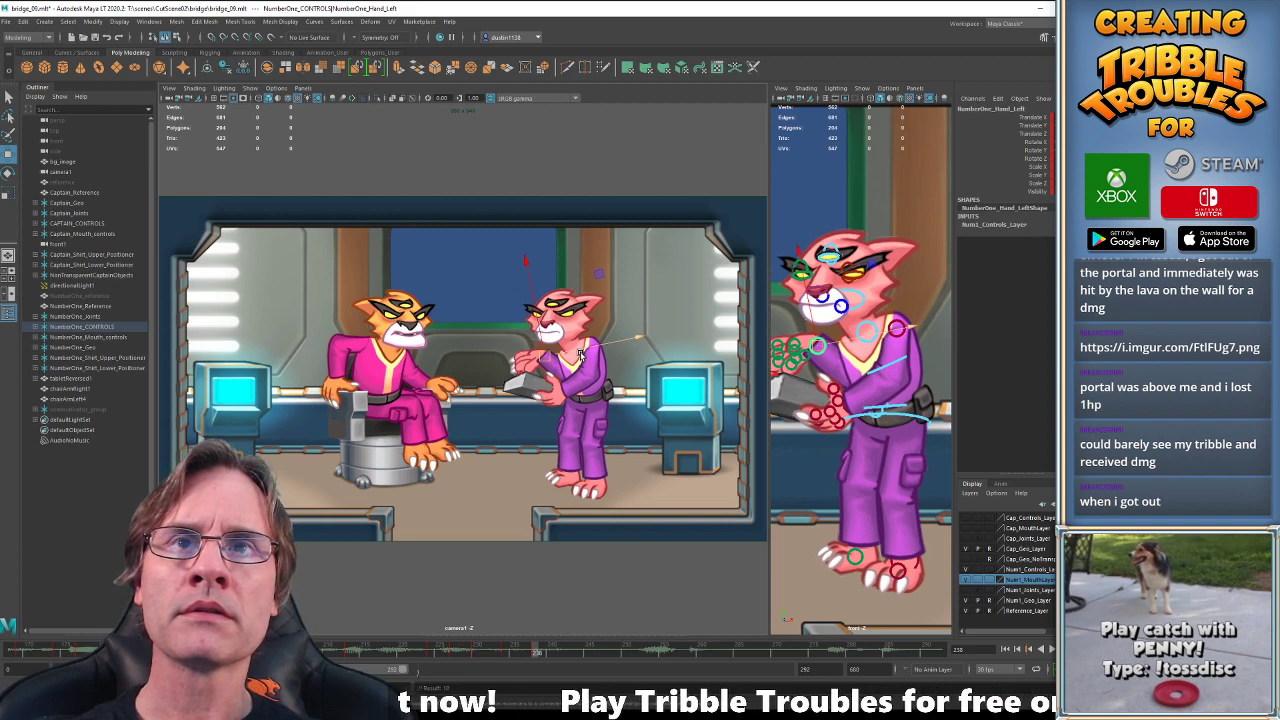
pyautogui.press('e')
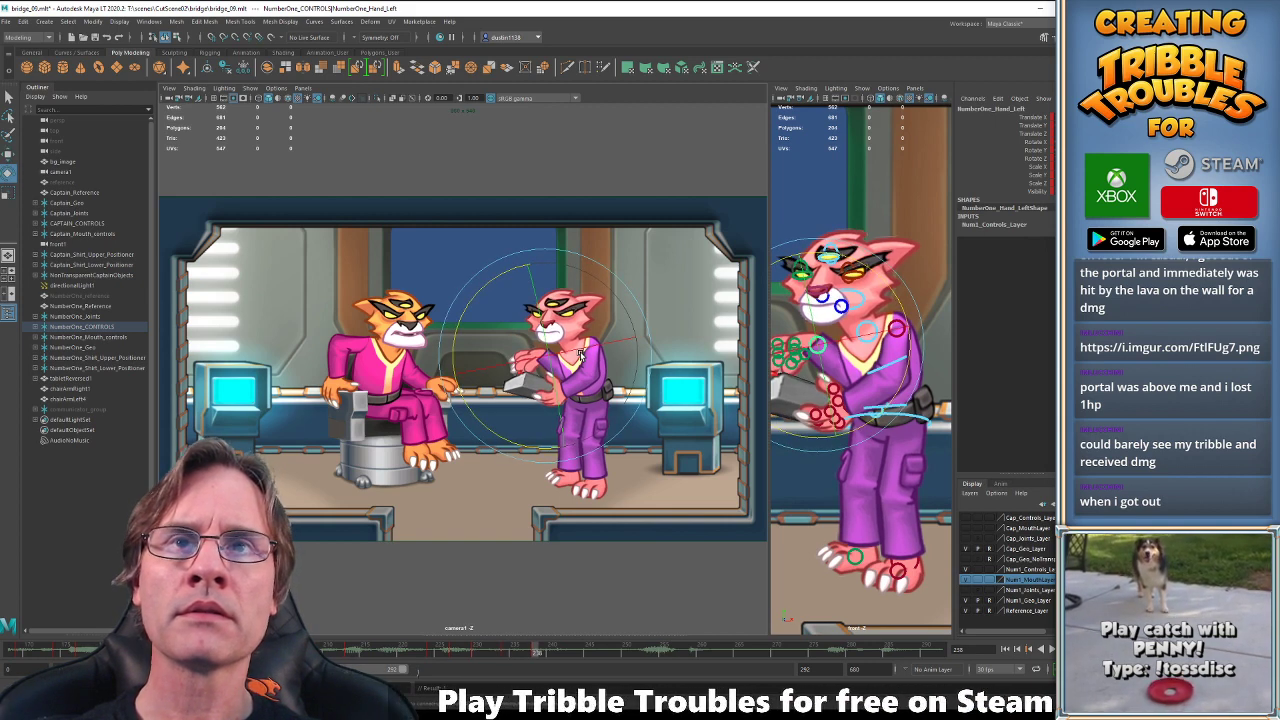
pyautogui.press(',')
pyautogui.press('.')
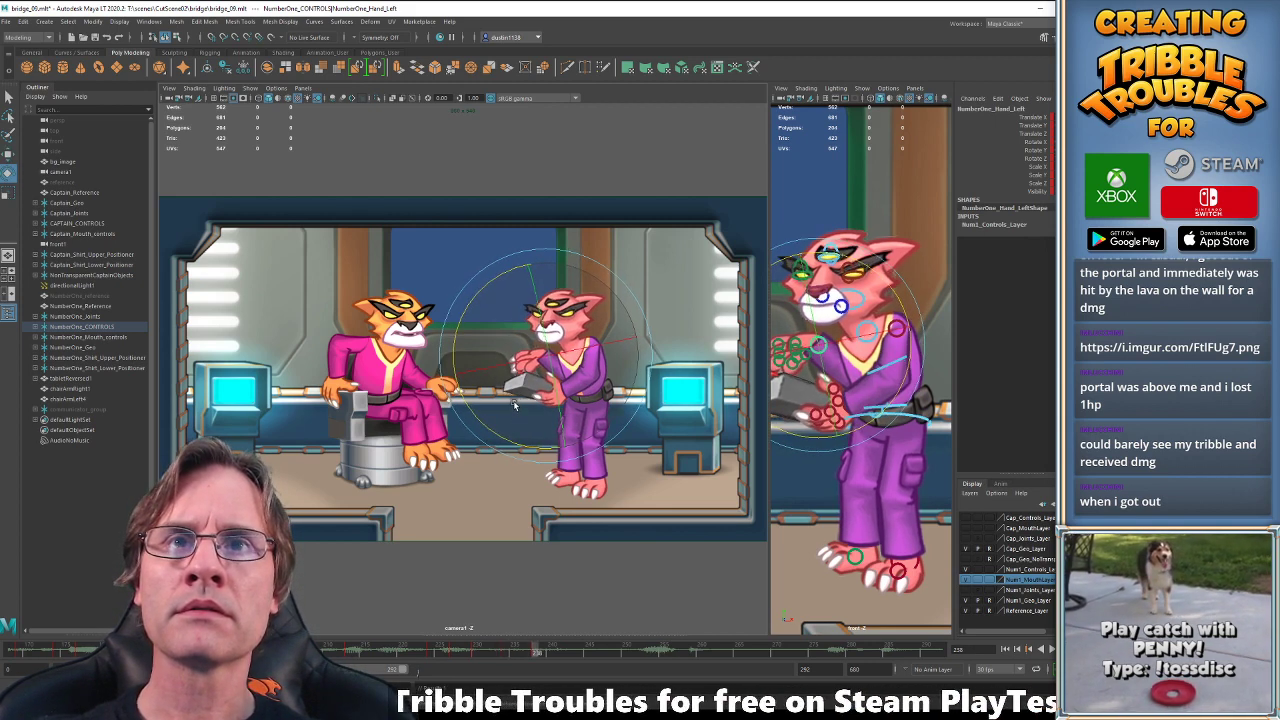
pyautogui.press(',')
pyautogui.press(',')
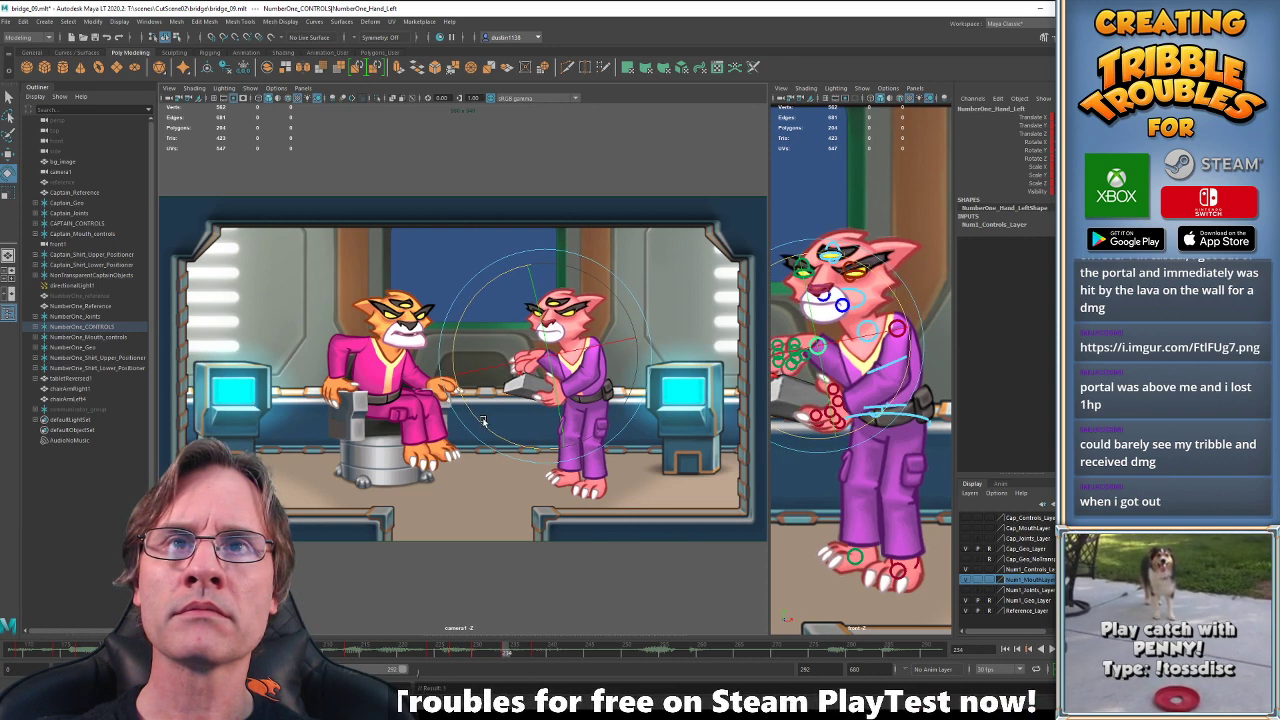
pyautogui.press('.')
pyautogui.press('w')
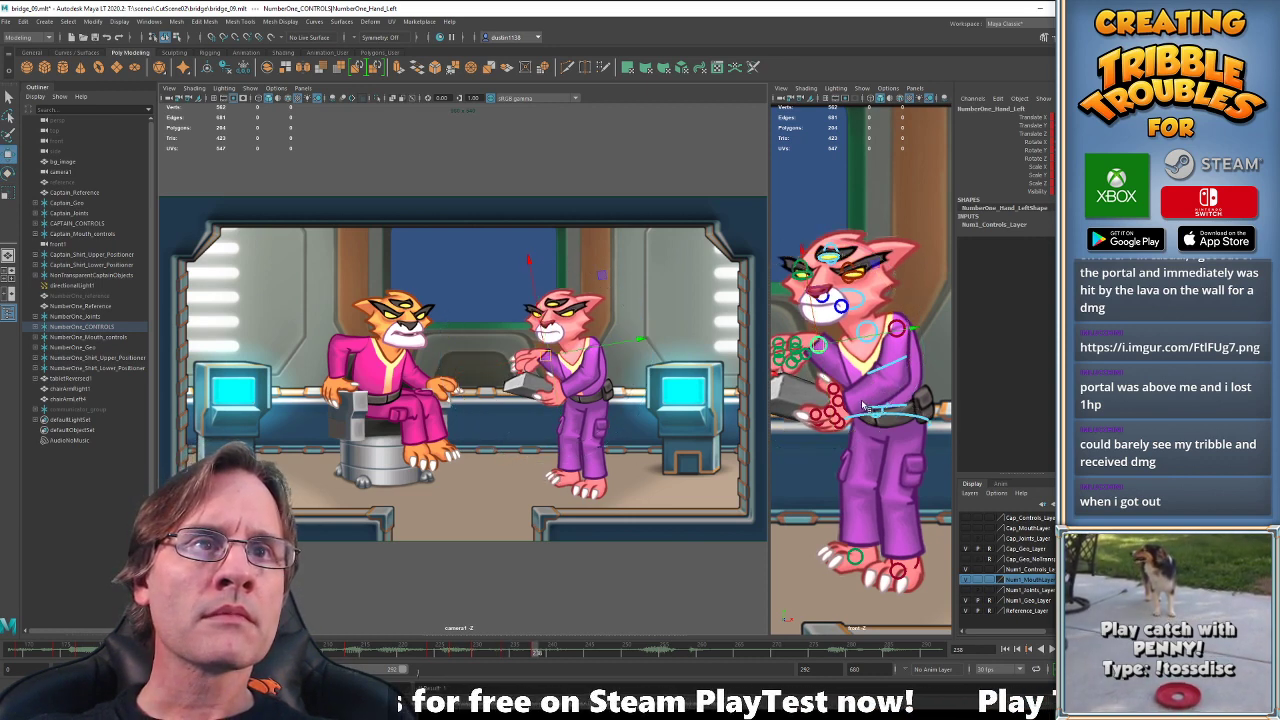
pyautogui.click(815, 345)
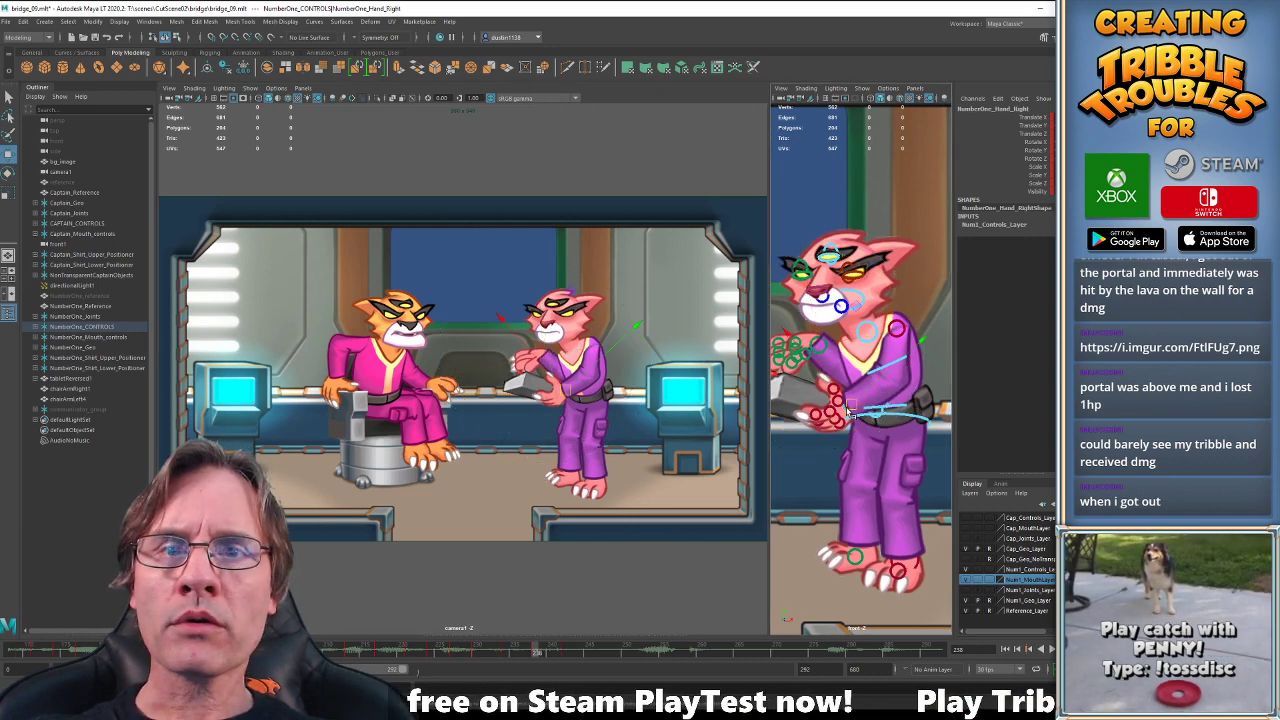
pyautogui.click(817, 346)
pyautogui.press(',')
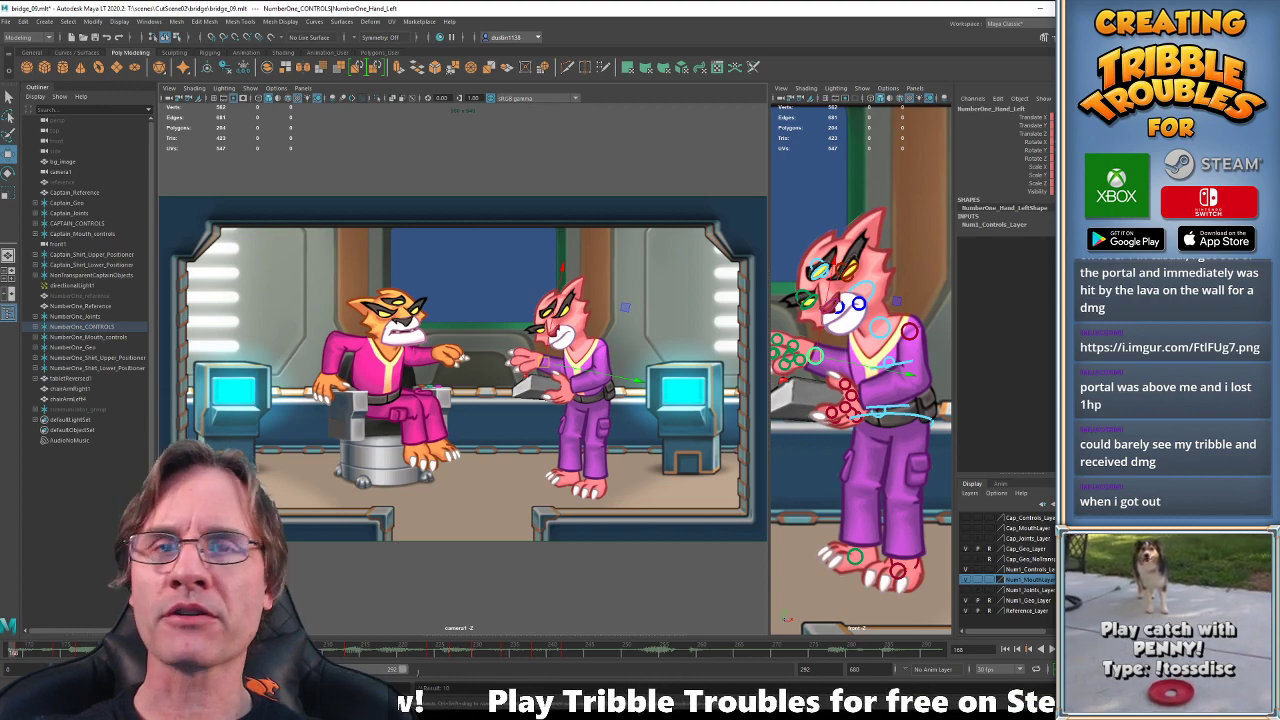
# Play back the current frame range repeatedly to review the standing character's hand animation.
pyautogui.hotkey('alt', 'v')
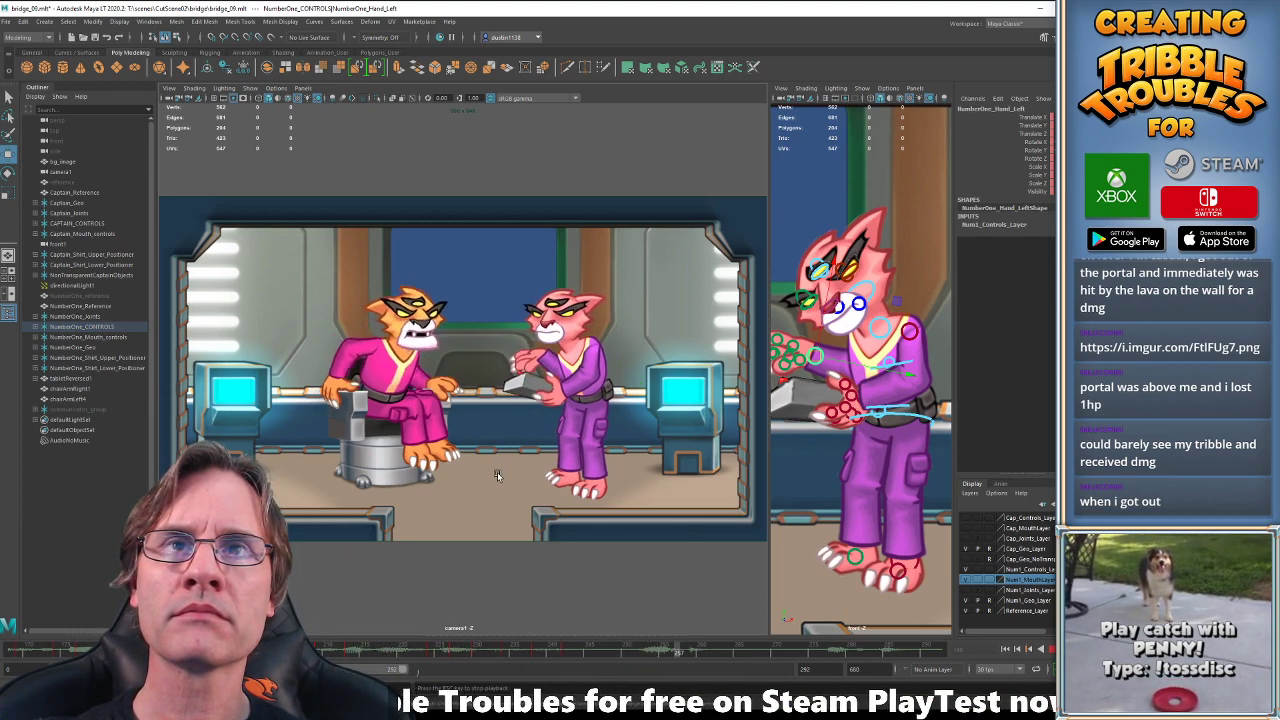
pyautogui.press('Escape')
pyautogui.hotkey('alt', 'v')
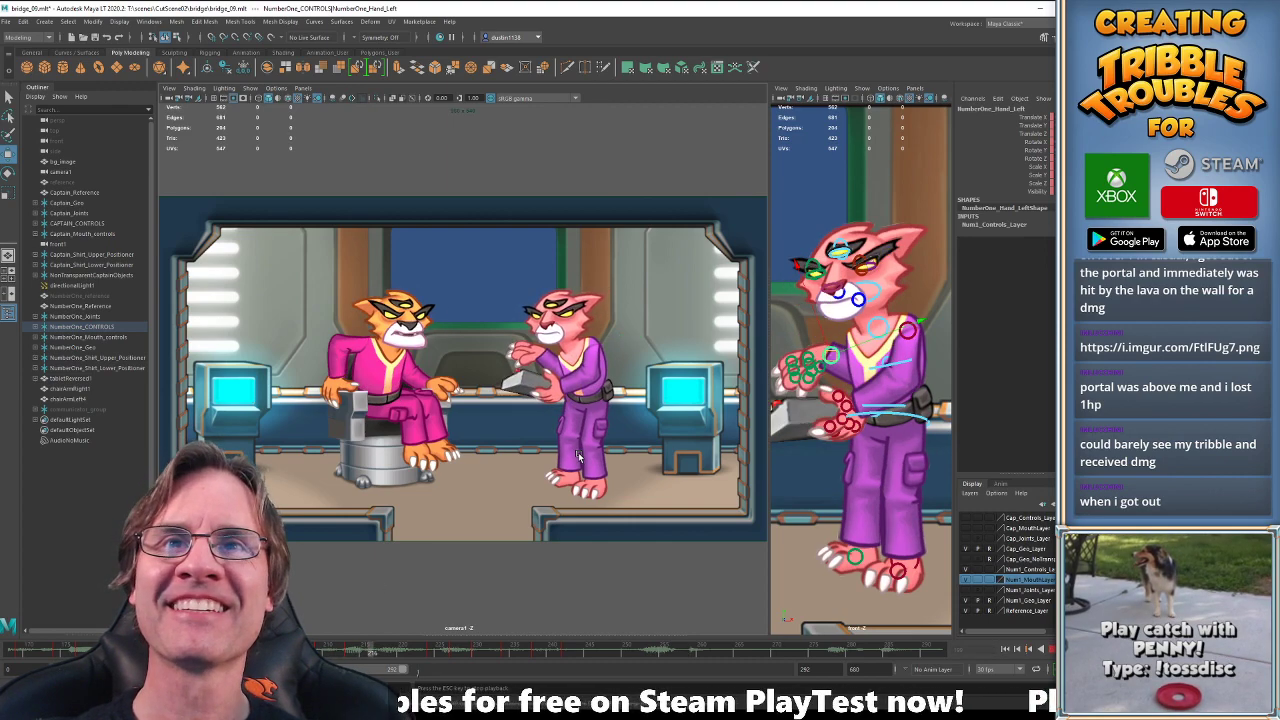
pyautogui.hotkey('alt', 'v')
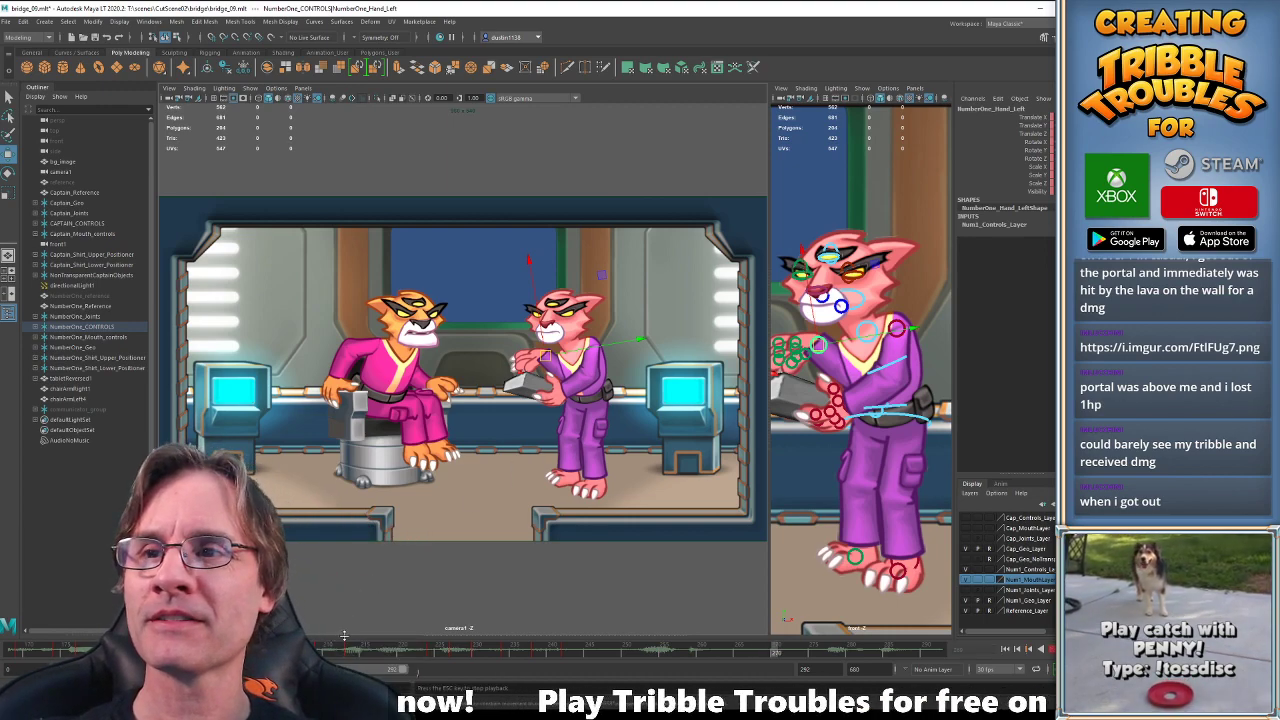
pyautogui.hotkey('alt', 'v')
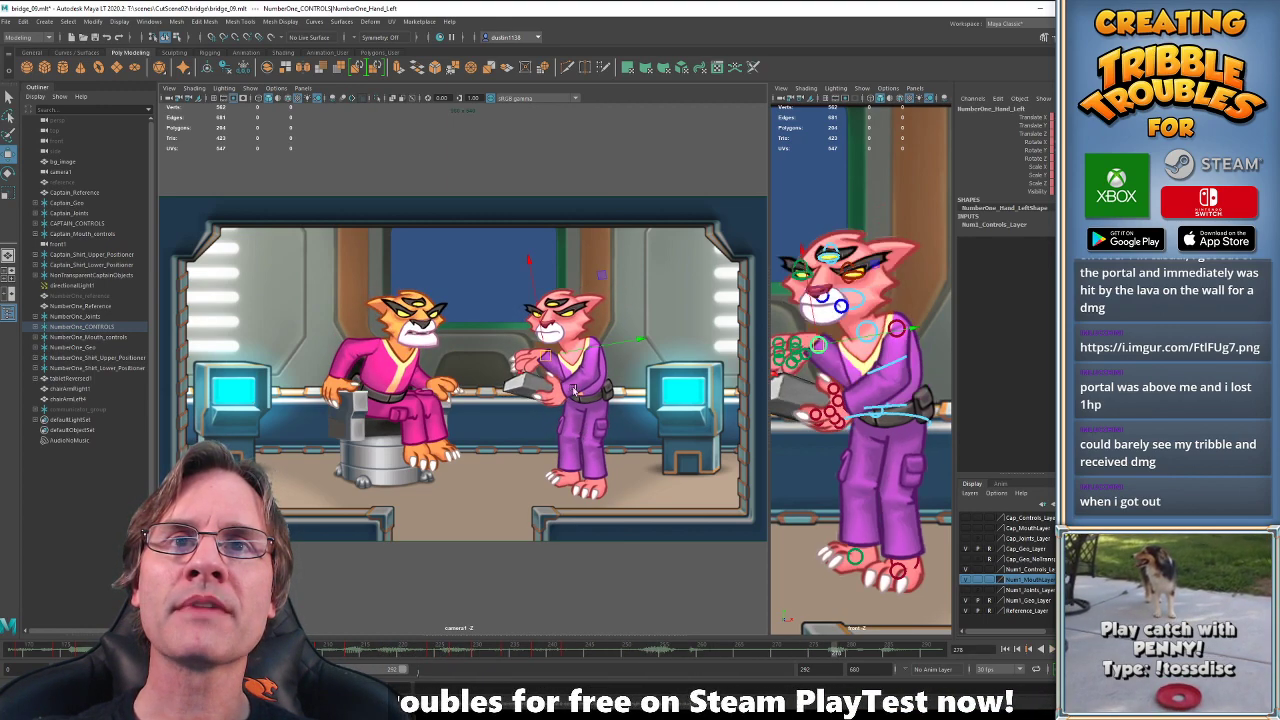
# Try adjusting the right shoulder control, temporarily hiding Num1_Geo_Layer to select it, and undo the change.
pyautogui.click(965, 600)
pyautogui.click(876, 346)
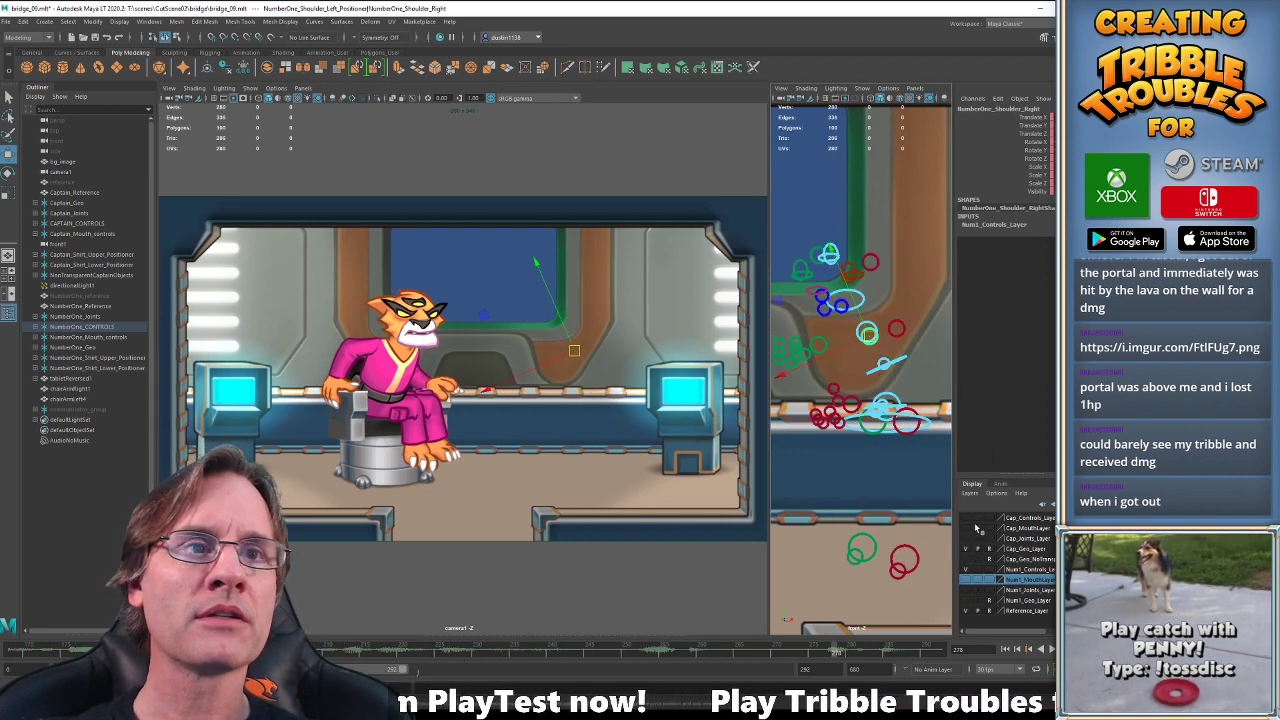
pyautogui.click(966, 601)
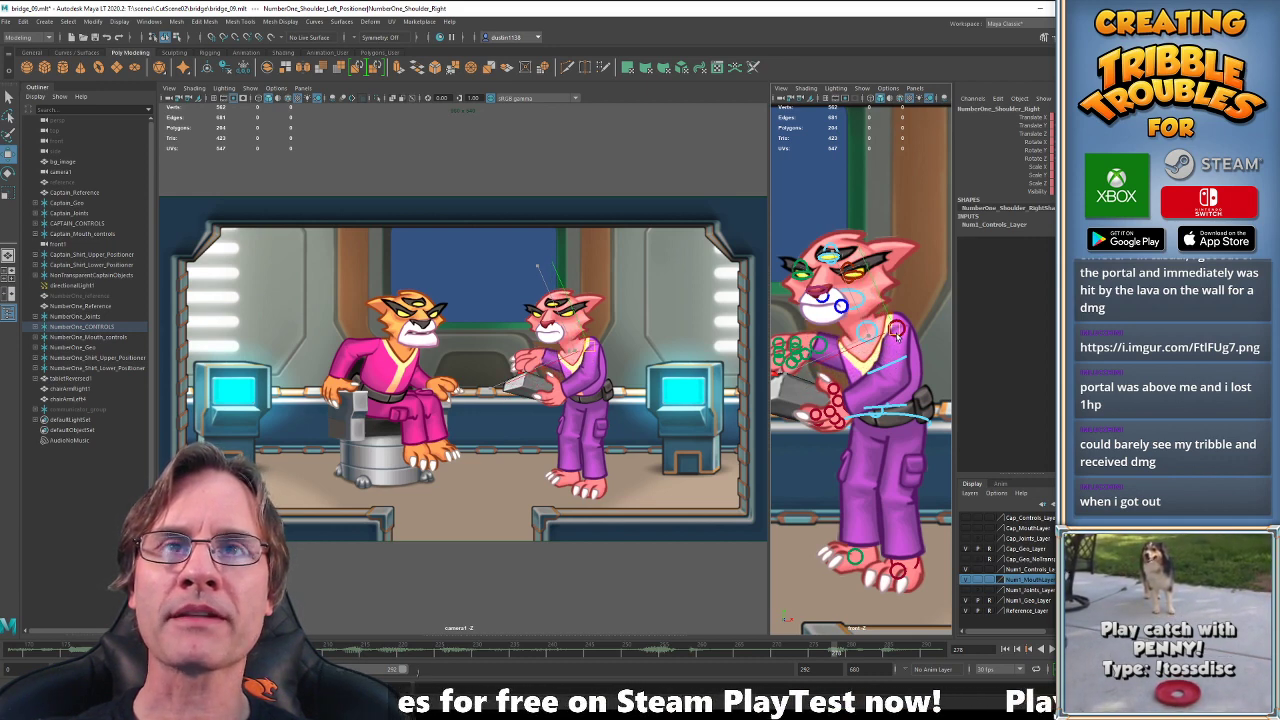
pyautogui.click(896, 335)
pyautogui.hotkey('ctrl', 'z')
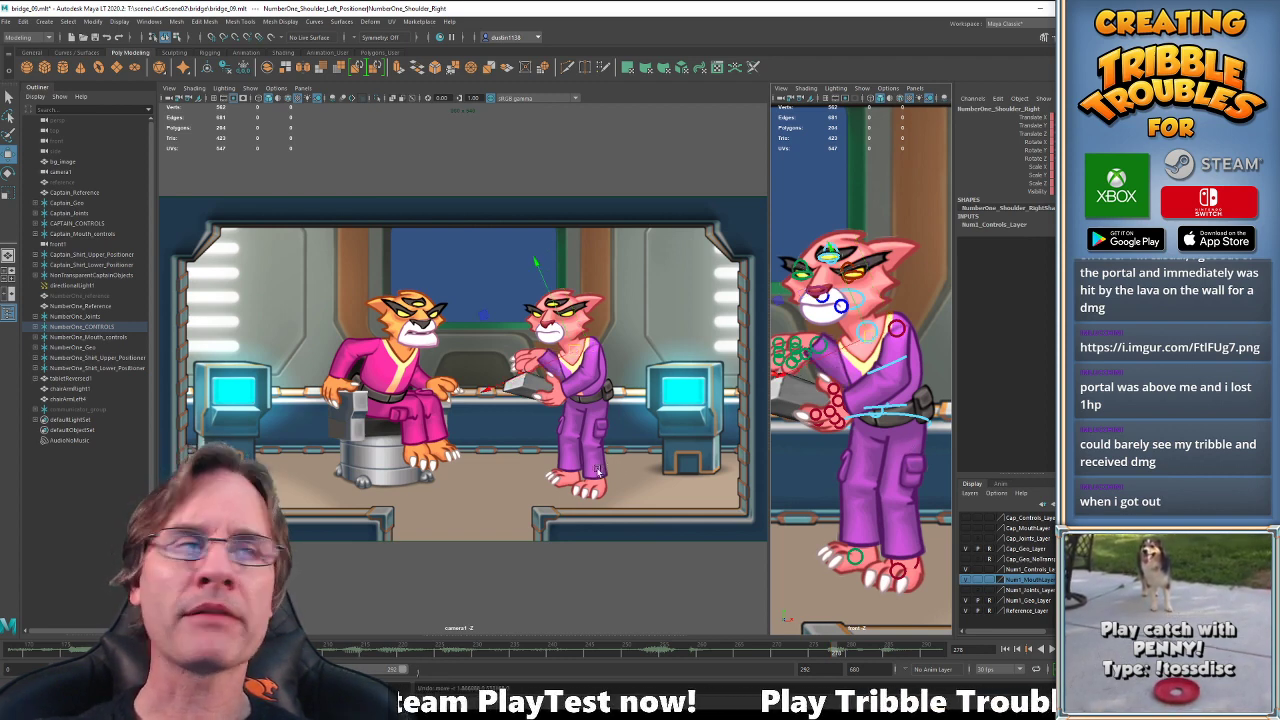
# Extend the playback range to the start of the cutscene and review the whole animation in an enlarged camera view.
pyautogui.hotkey('alt', 'shift', 'v')
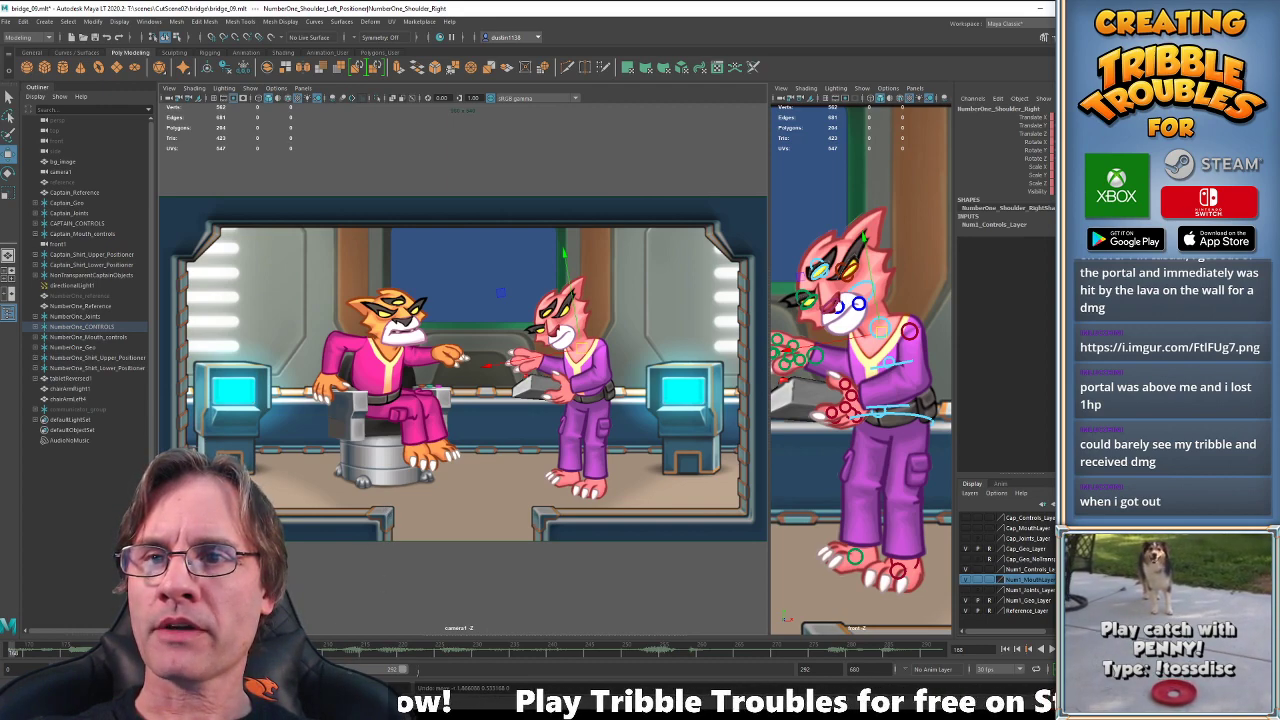
pyautogui.moveTo(258, 669); pyautogui.dragTo(85, 669)
pyautogui.hotkey('alt', 'shift', 'v')
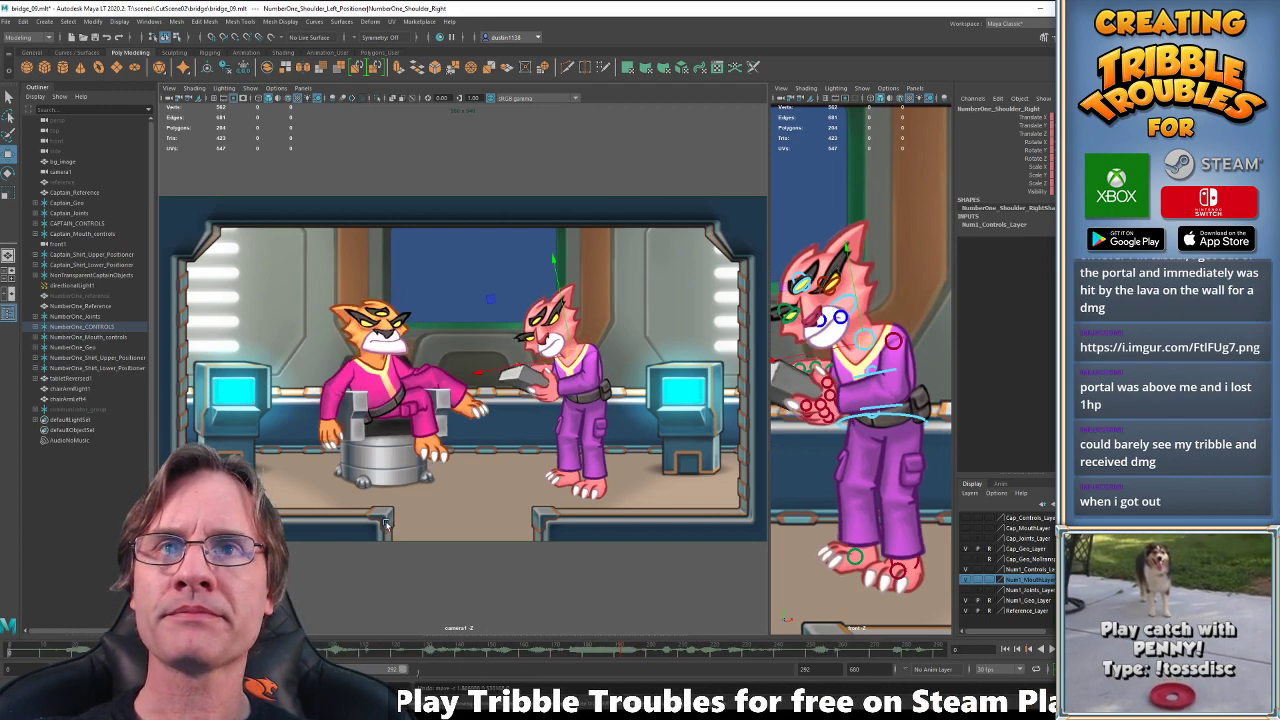
pyautogui.press('.')
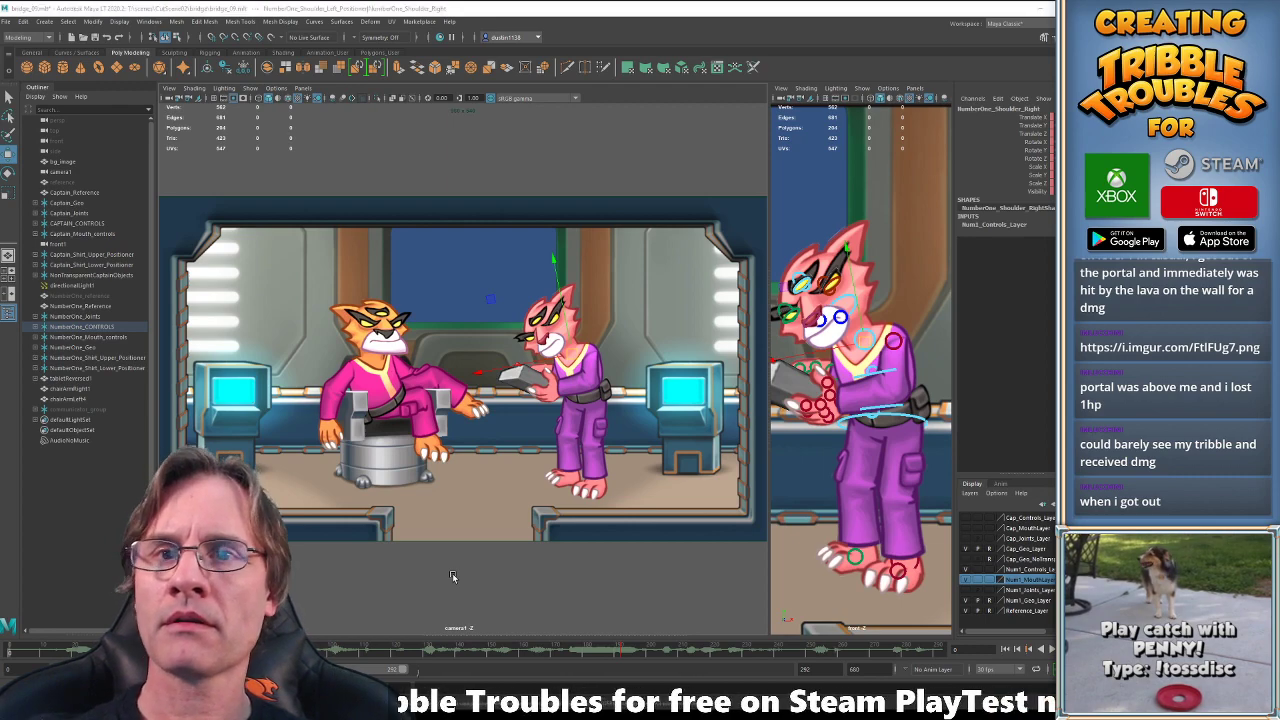
pyautogui.press('space')
pyautogui.hotkey('alt', 'v')
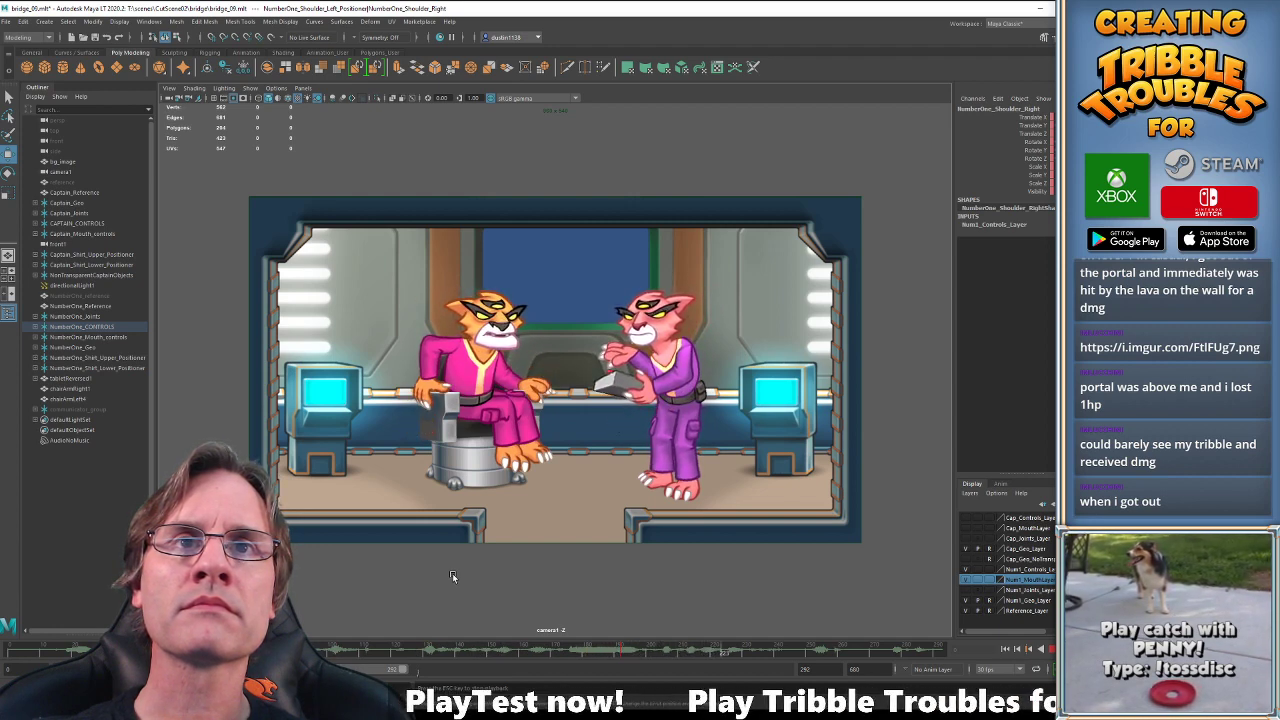
pyautogui.press('Escape')
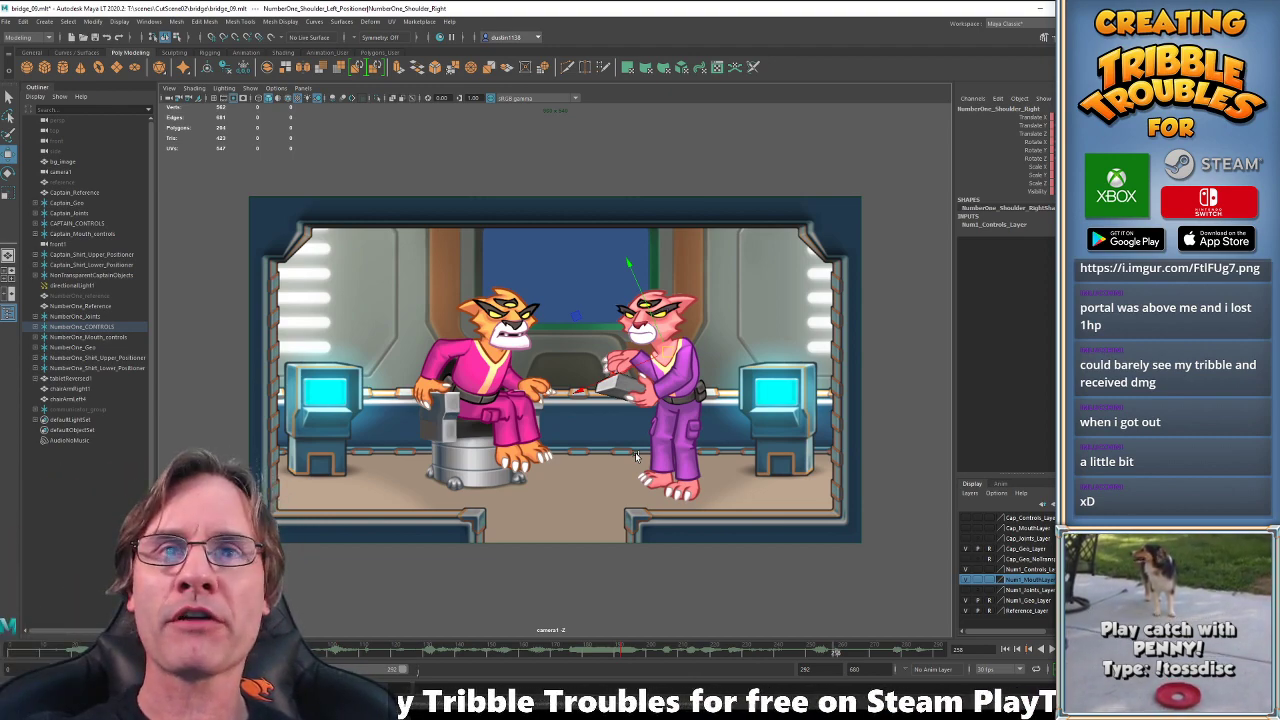
pyautogui.click(33, 650)
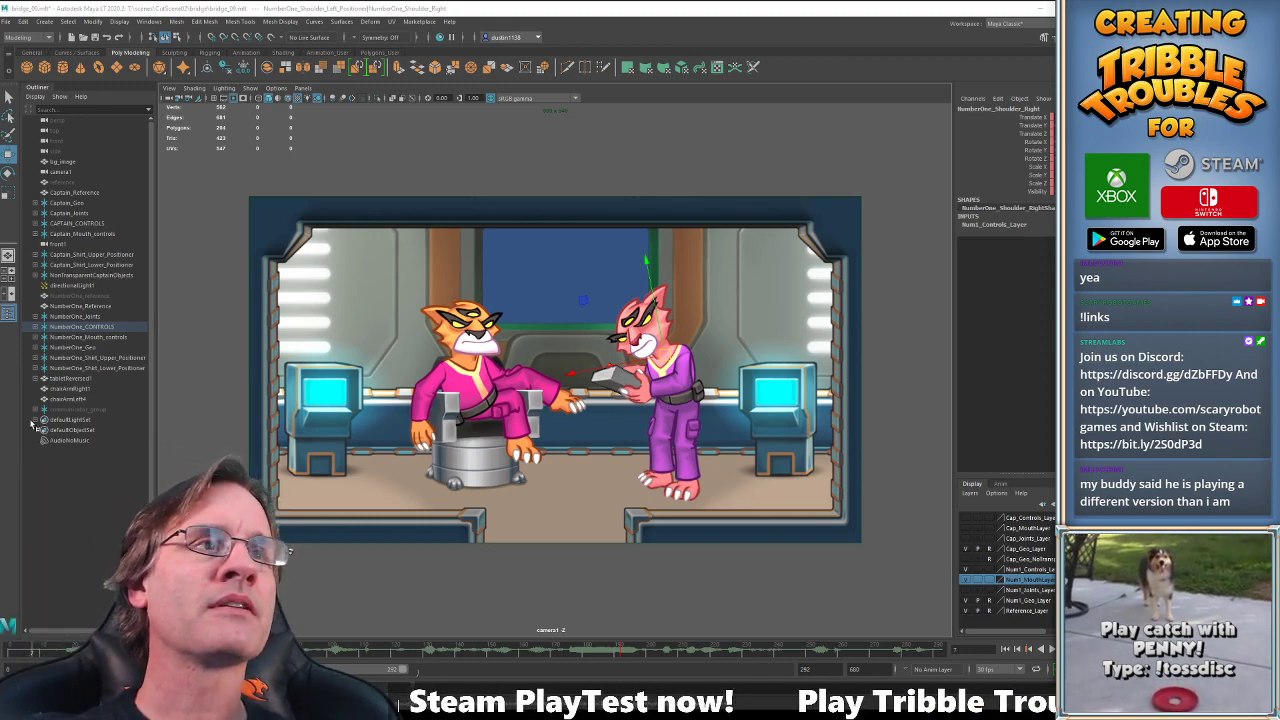
# Switch to the Tribble Troubles Steam store page in the browser, enlarge its window and examine the demo, wishlist and playtest sections.
pyautogui.moveTo(450, 183); pyautogui.dragTo(172, 45)
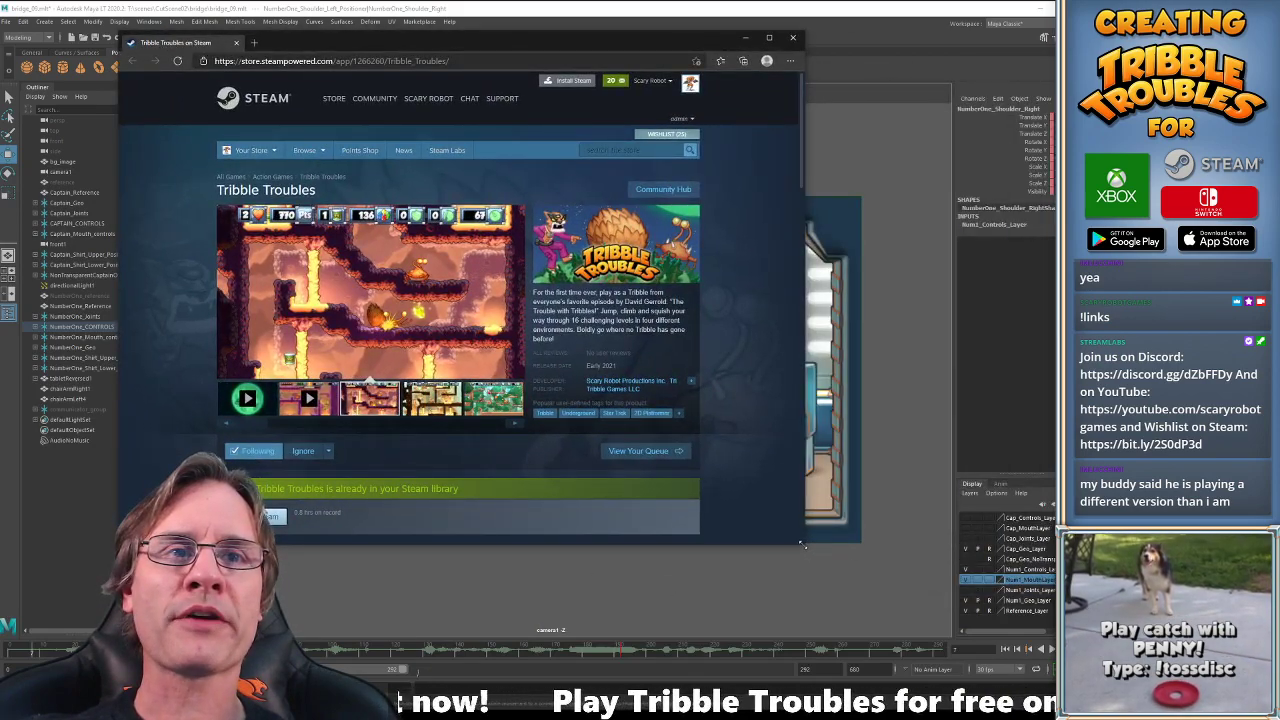
pyautogui.moveTo(800, 544); pyautogui.dragTo(870, 590)
pyautogui.scroll(-4, 749, 546)
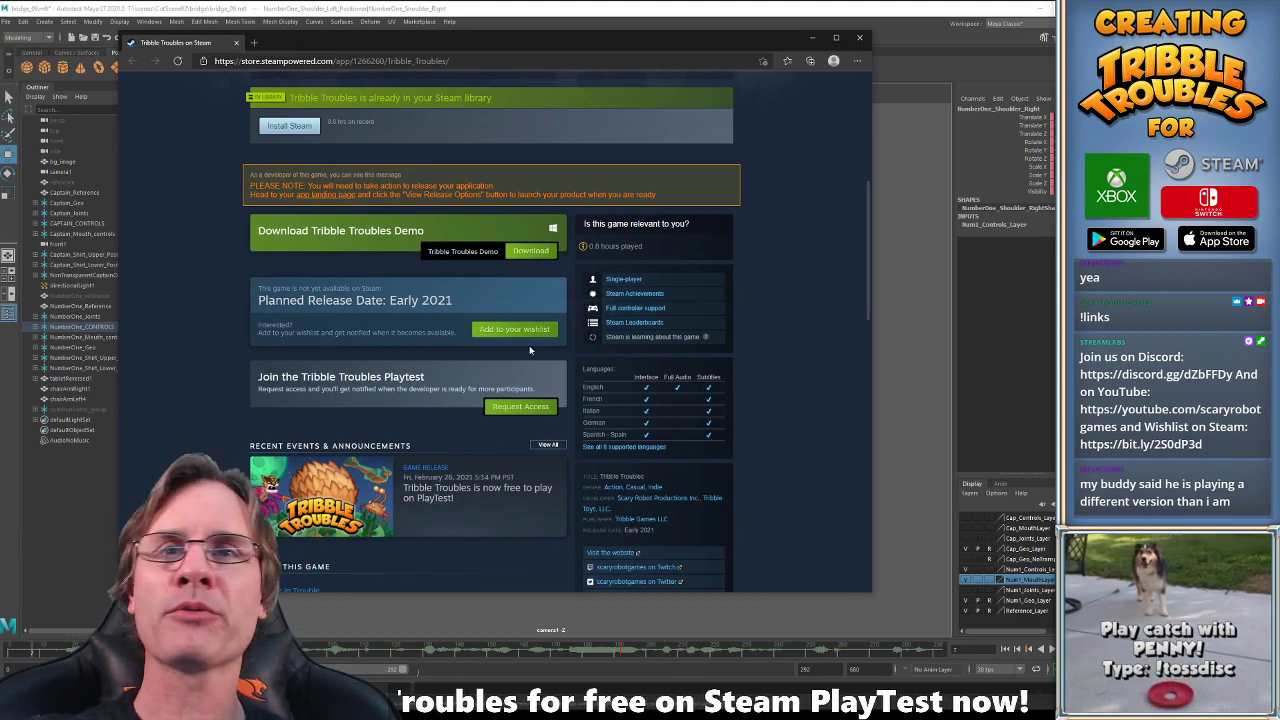
pyautogui.scroll(-2, 529, 345)
pyautogui.scroll(4, 399, 366)
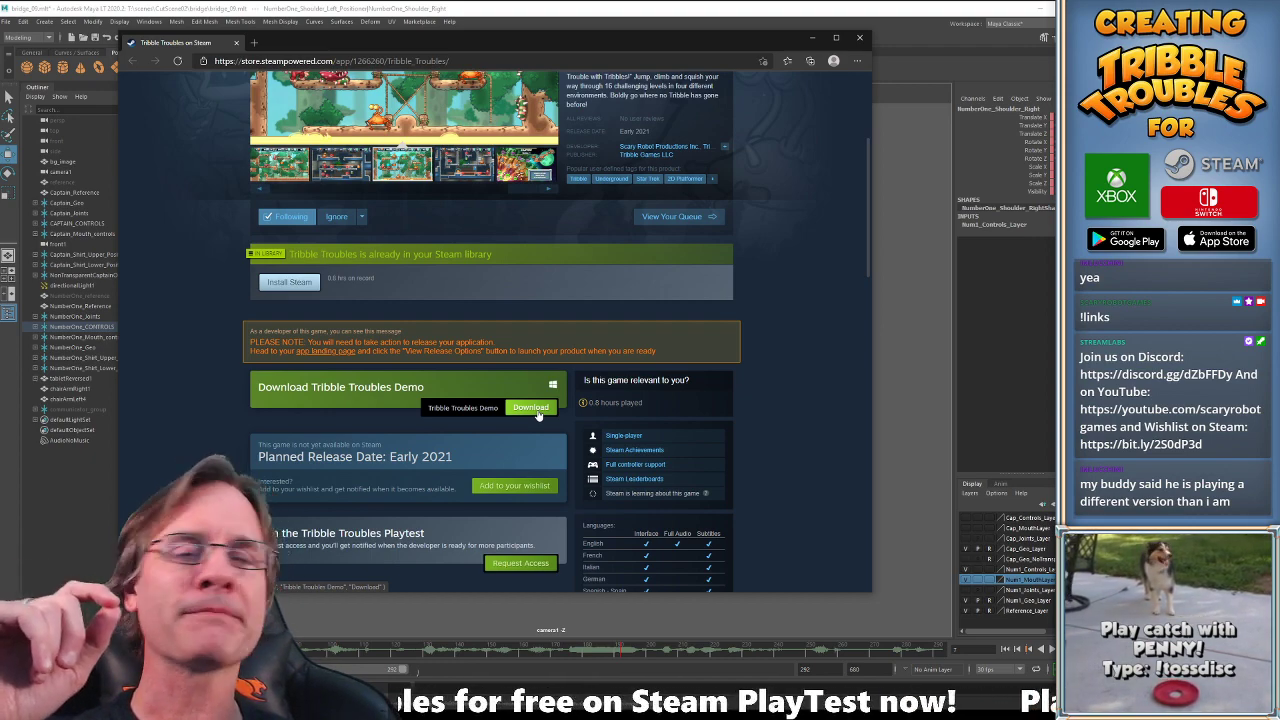
pyautogui.scroll(-3, 537, 416)
pyautogui.scroll(-1, 537, 416)
pyautogui.scroll(1, 510, 340)
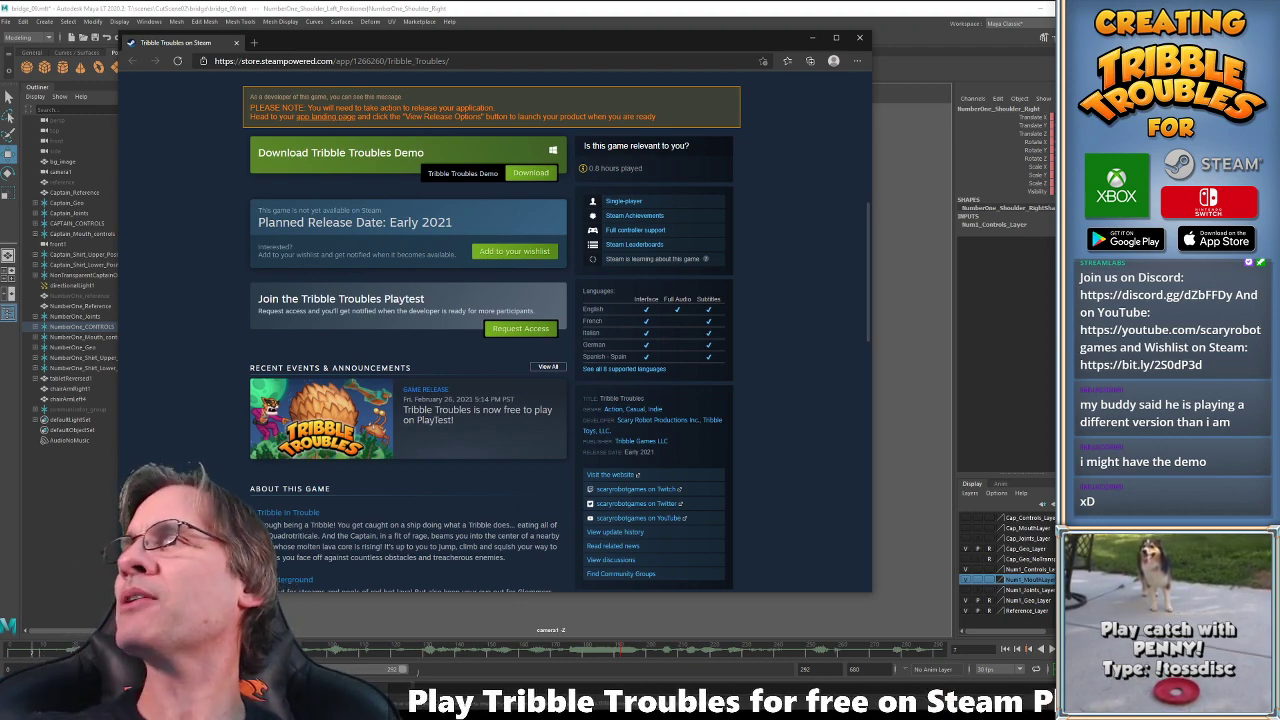
# Bring the FtFUg7.png gameplay image from imgur into view and examine it without the Steam store page behind it.
pyautogui.moveTo(1054, 209); pyautogui.dragTo(214, 124)
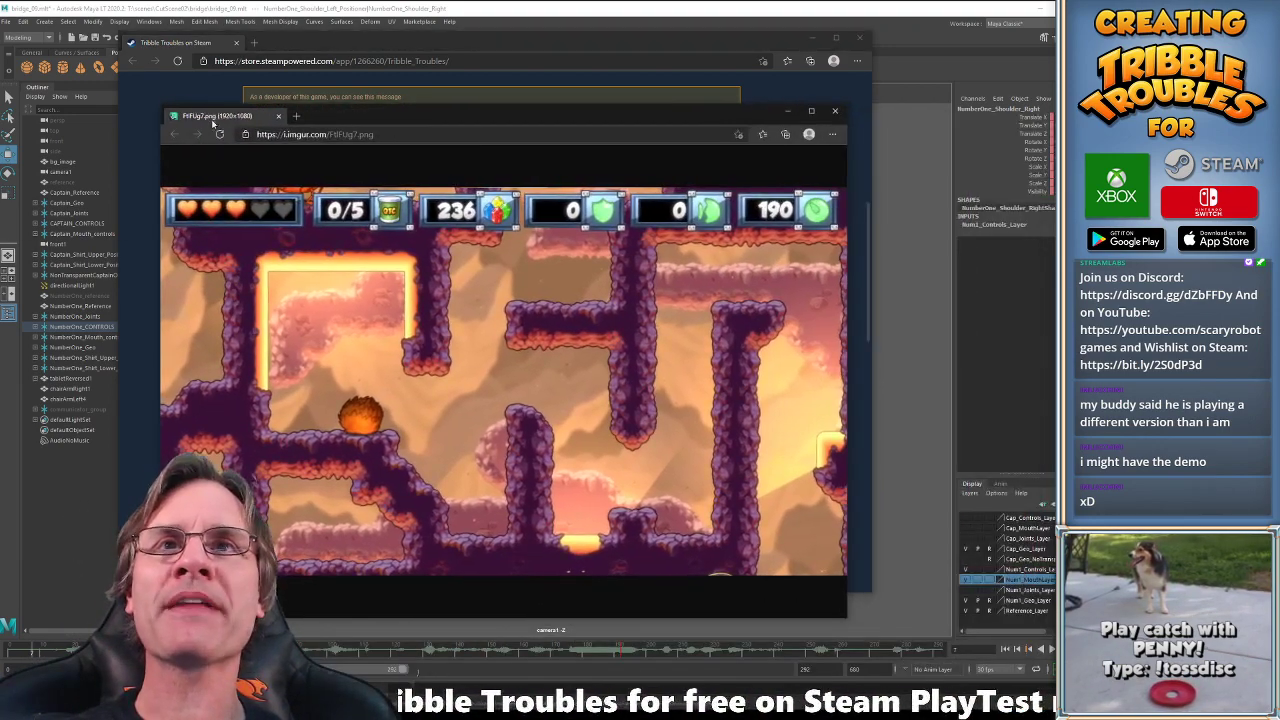
pyautogui.moveTo(872, 365); pyautogui.dragTo(925, 371)
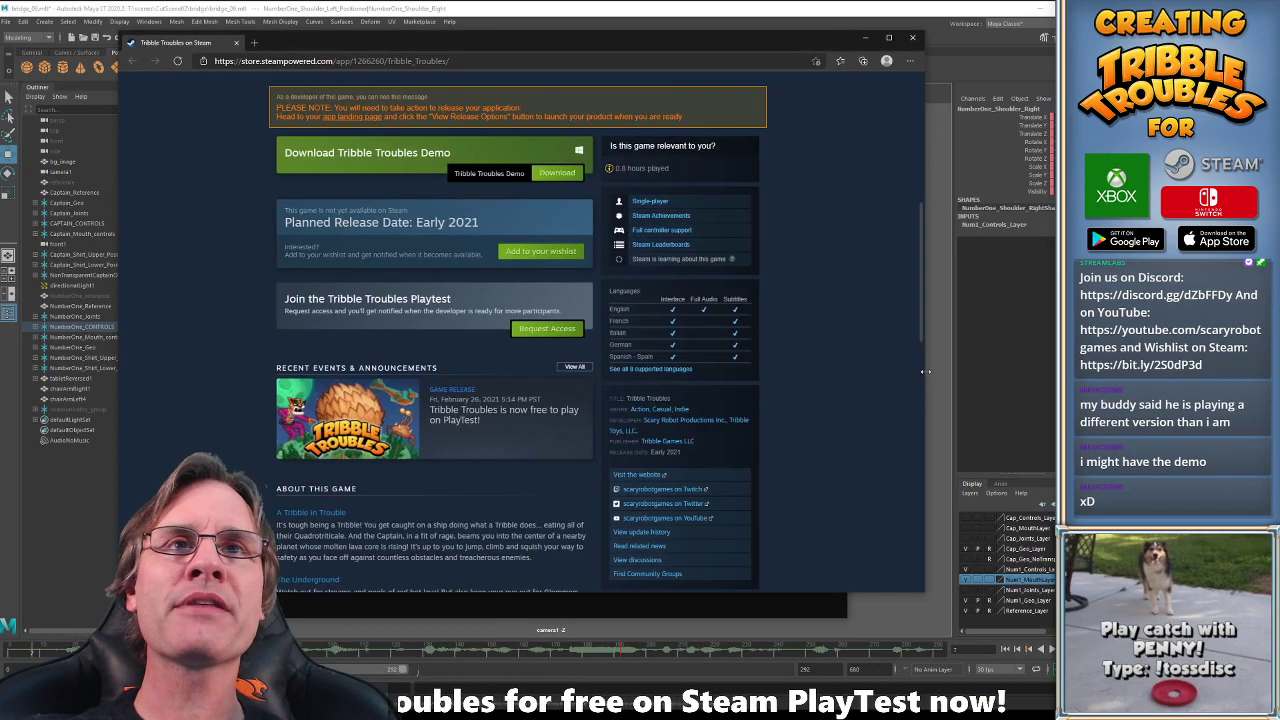
pyautogui.hotkey('alt', 'Tab')
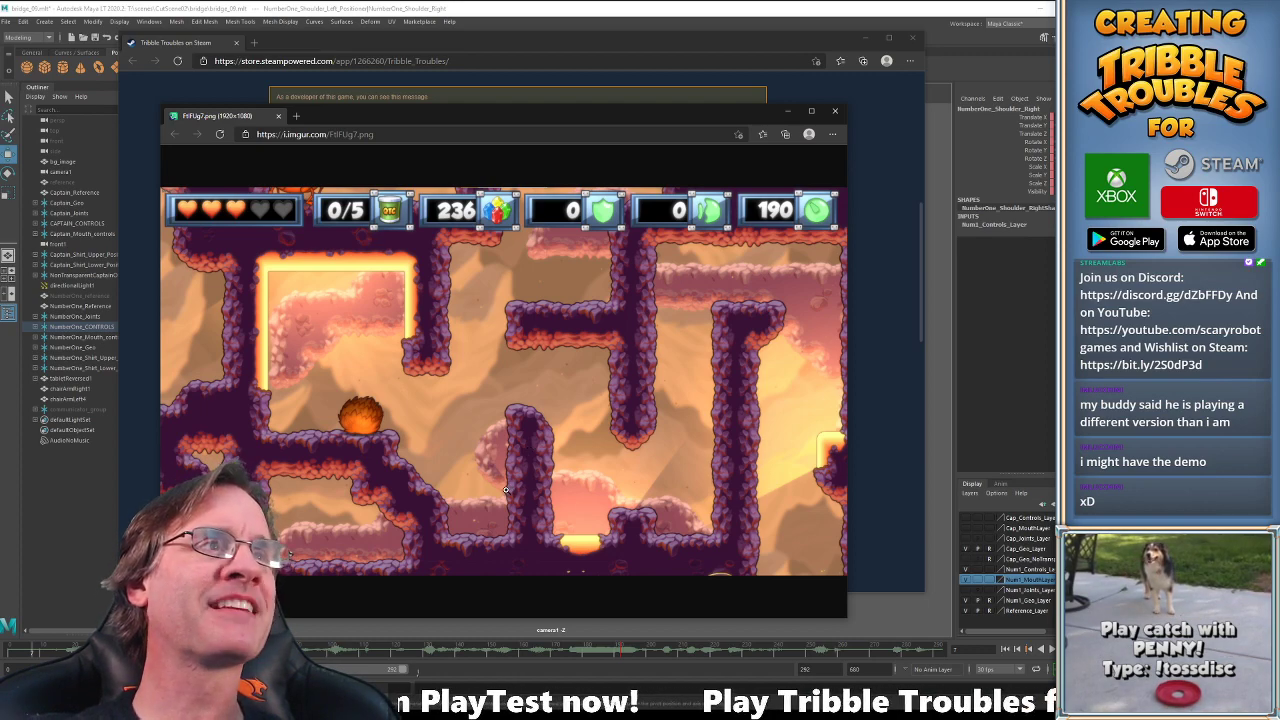
pyautogui.click(522, 28)
pyautogui.hotkey('alt', 'Tab')
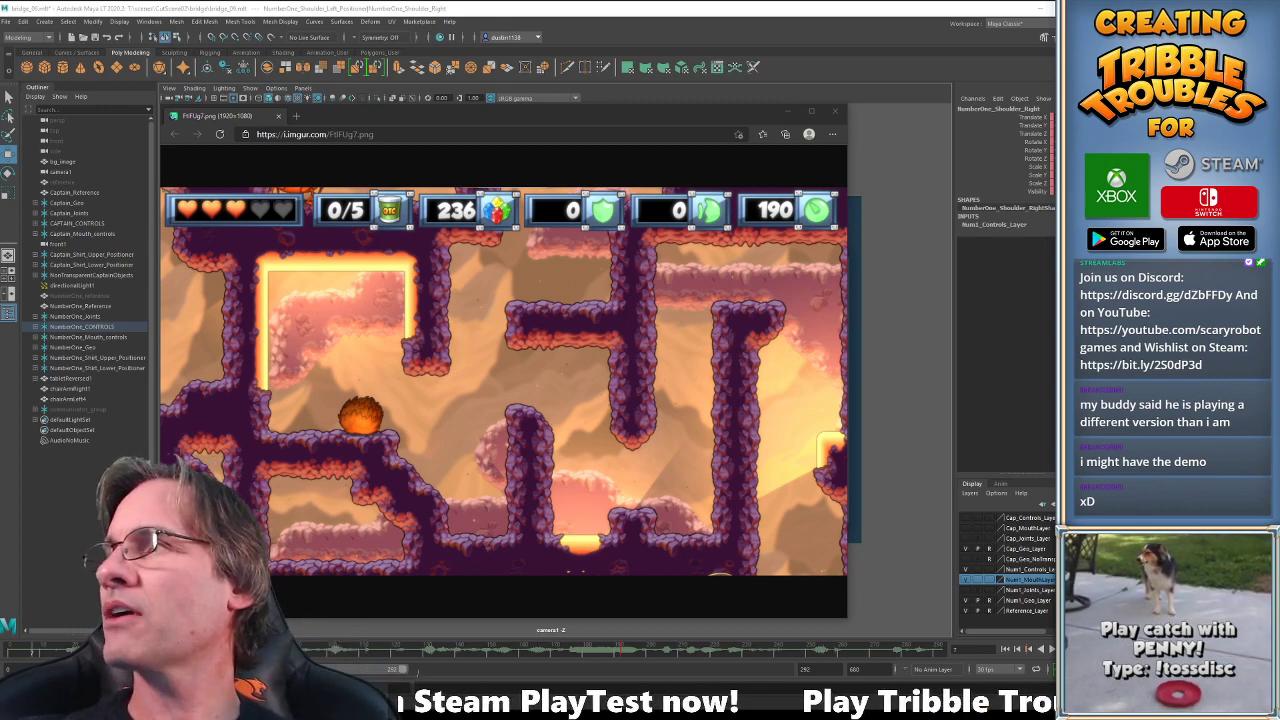
# Open the first lava-level screenshot enlarged on the Tribble Troubles Steam page and place its window below the imgur image's status bar.
pyautogui.moveTo(2, 171); pyautogui.dragTo(719, 115)
pyautogui.scroll(-1, 409, 371)
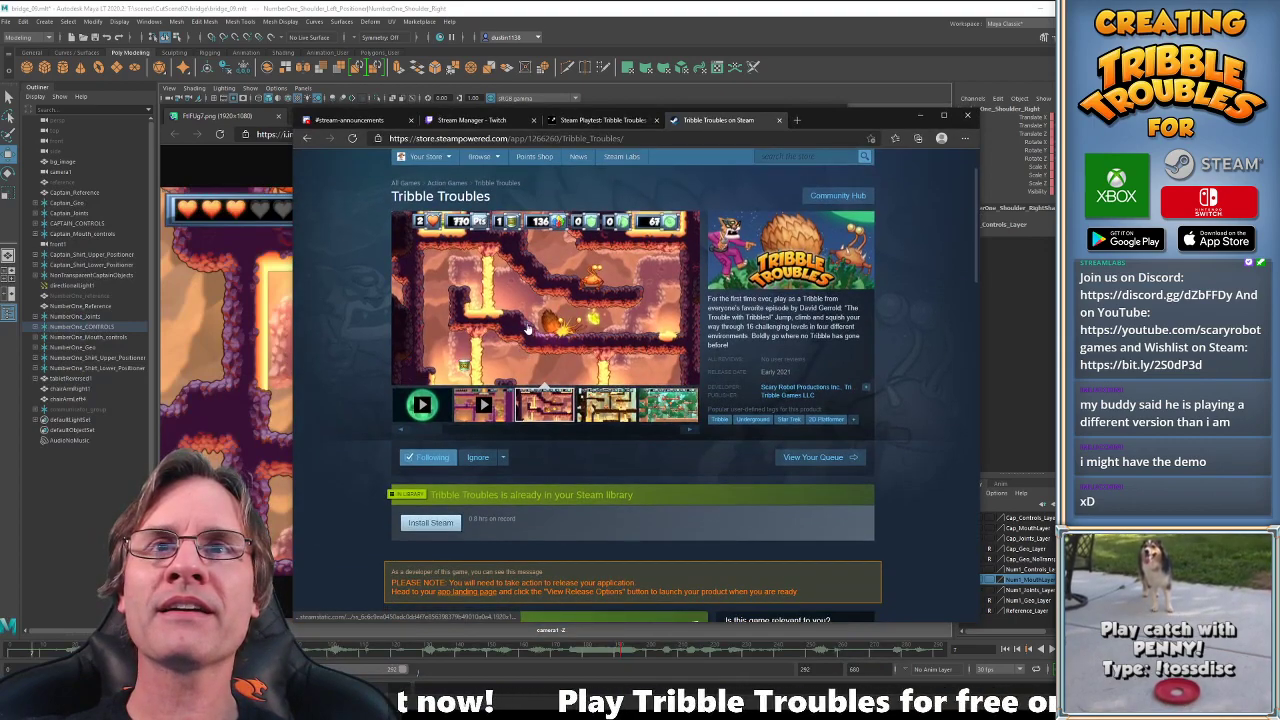
pyautogui.scroll(1, 500, 400)
pyautogui.click(590, 430)
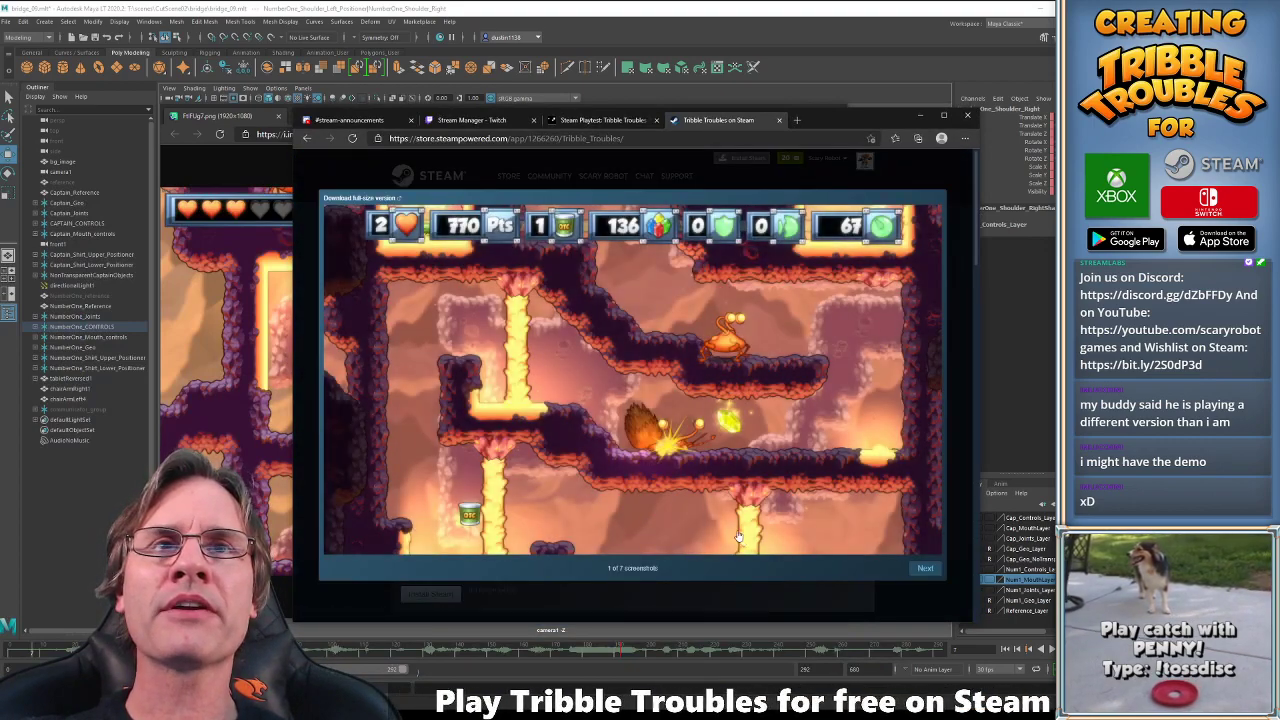
pyautogui.moveTo(818, 123); pyautogui.dragTo(751, 258)
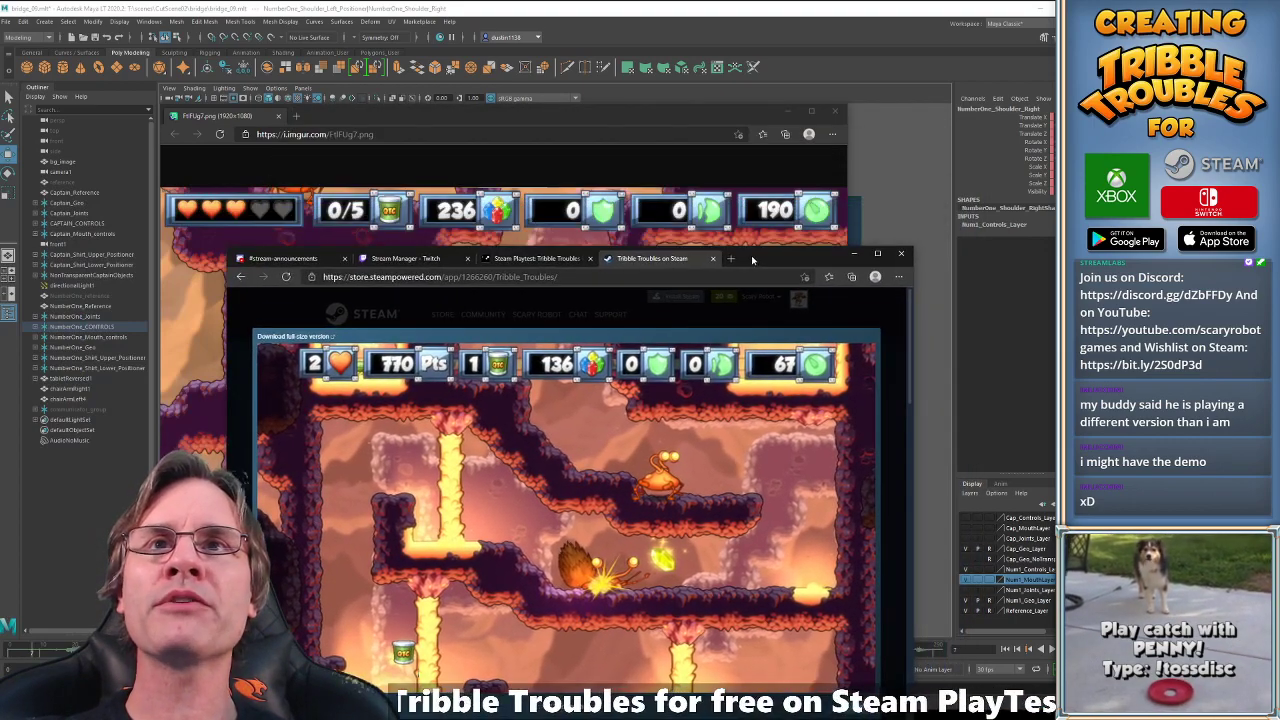
# Compare the imgur gameplay image with the enlarged Steam screenshot, moving the store page into its own window, and close both windows.
pyautogui.click(518, 115)
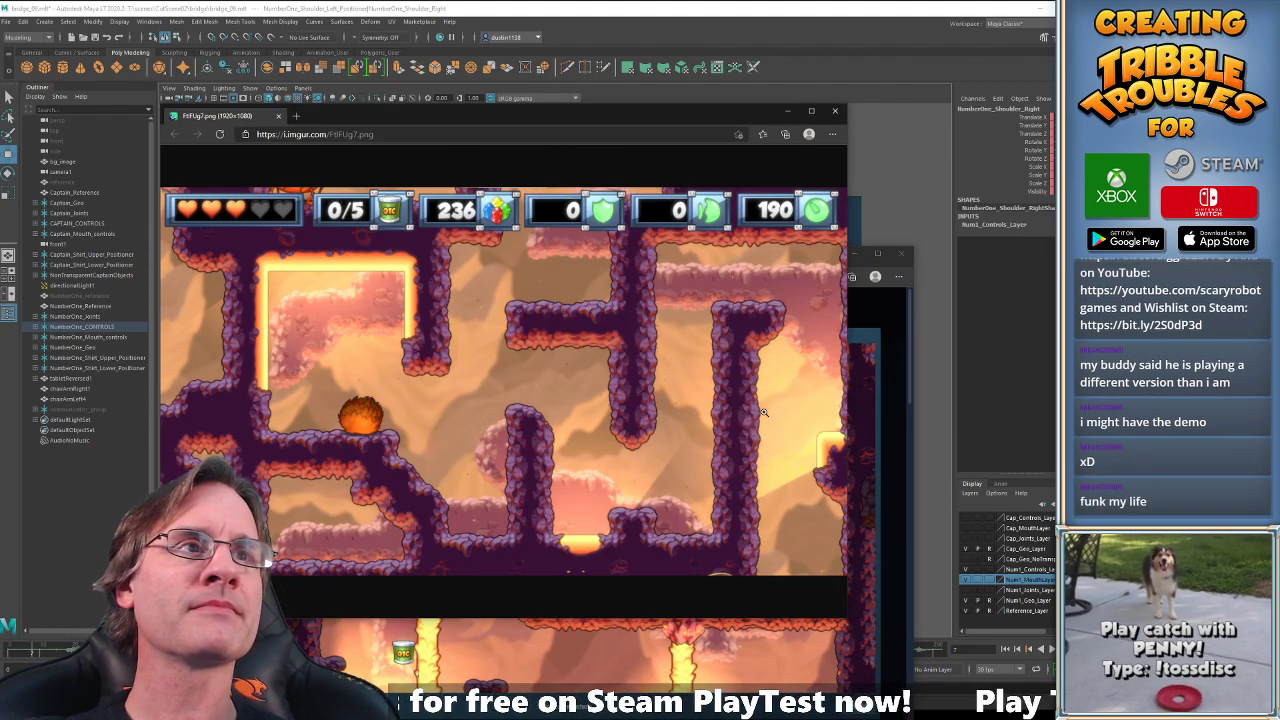
pyautogui.click(910, 352)
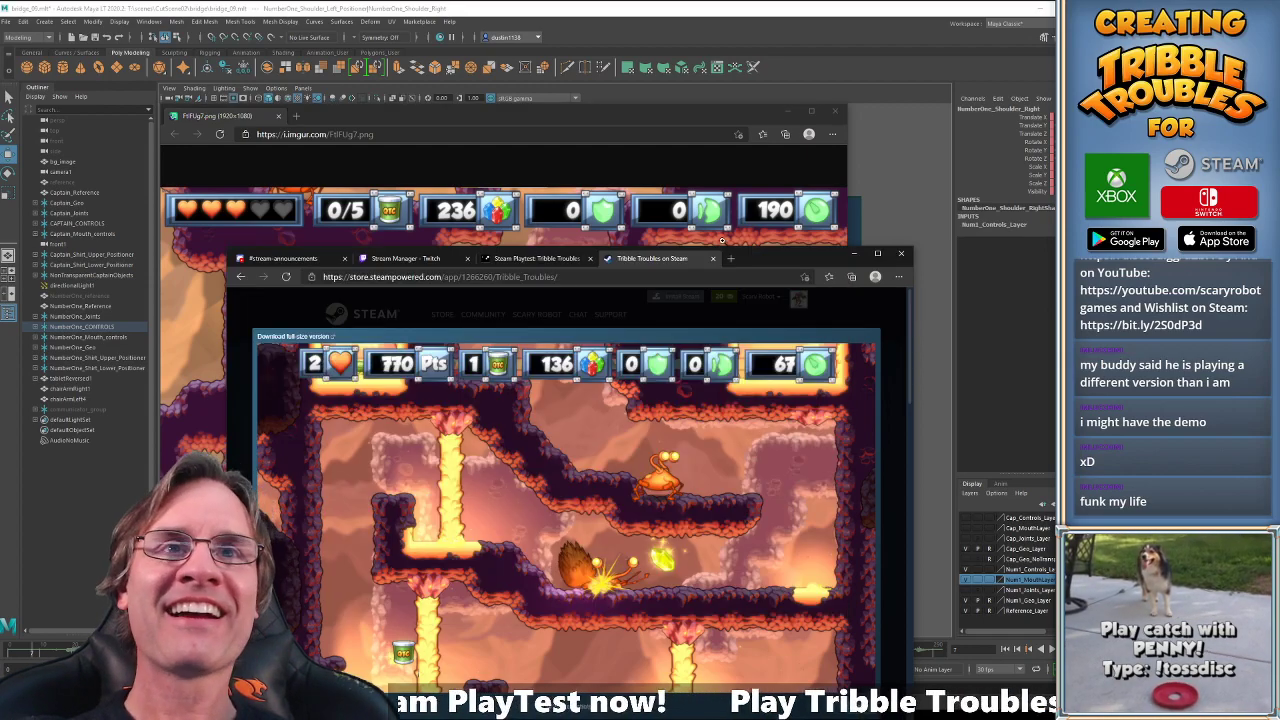
pyautogui.moveTo(771, 256); pyautogui.dragTo(247, 191)
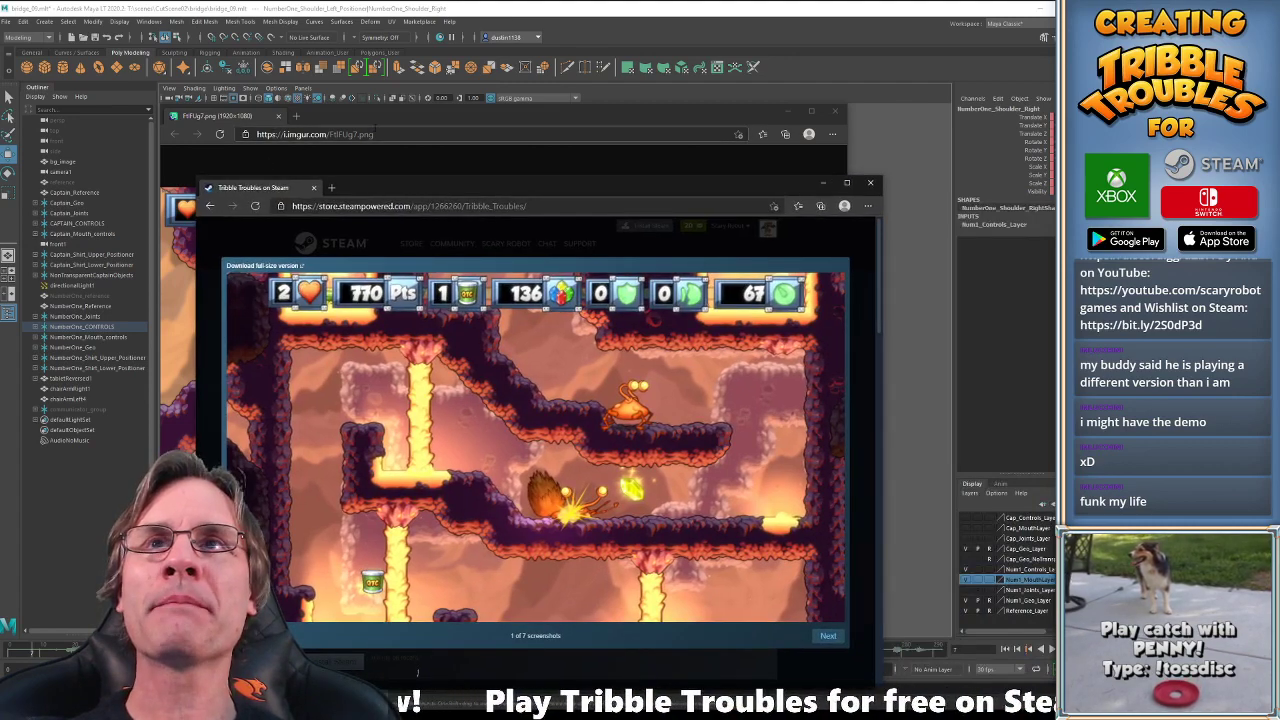
pyautogui.click(391, 133)
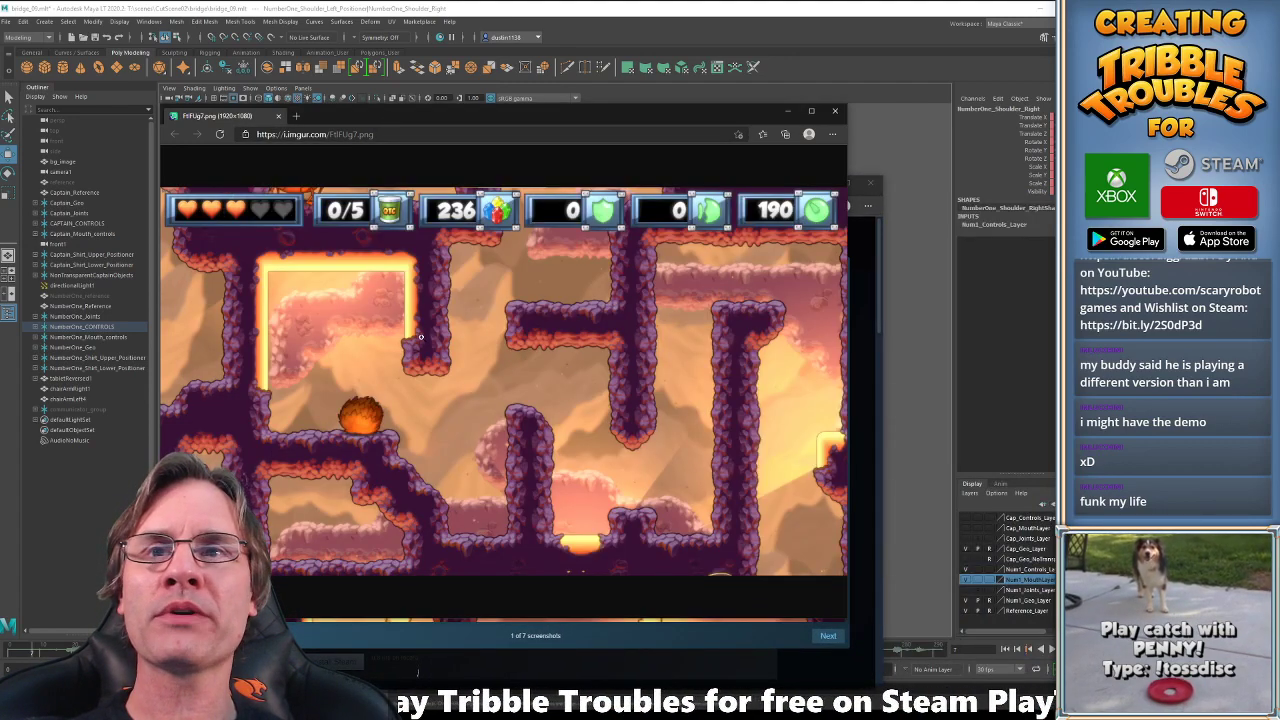
pyautogui.hotkey('alt', 'Tab')
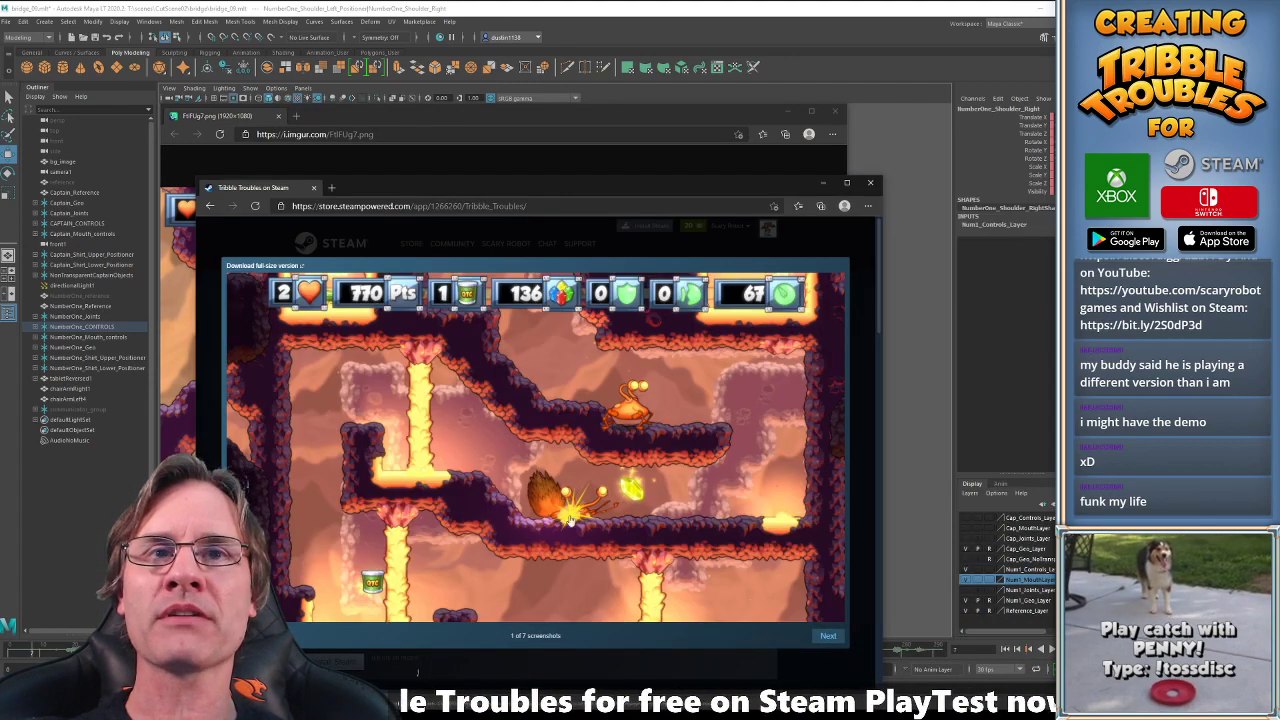
pyautogui.moveTo(546, 188); pyautogui.dragTo(546, 146)
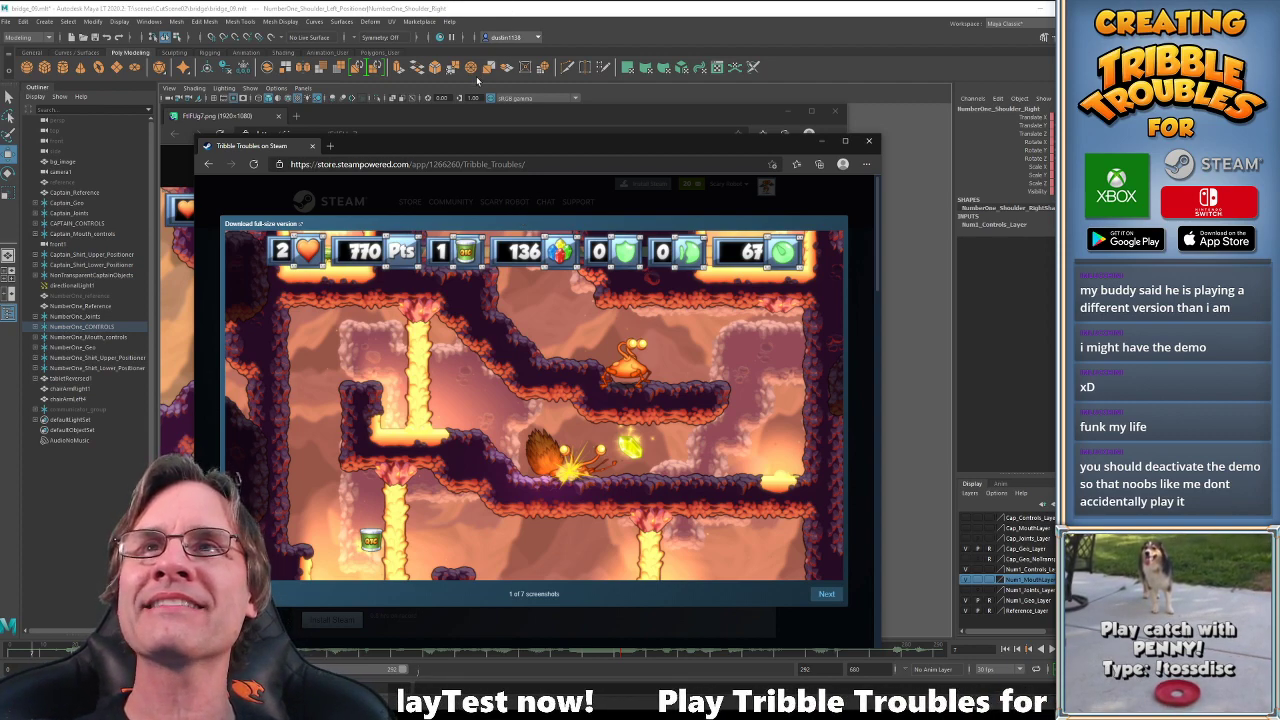
pyautogui.click(450, 117)
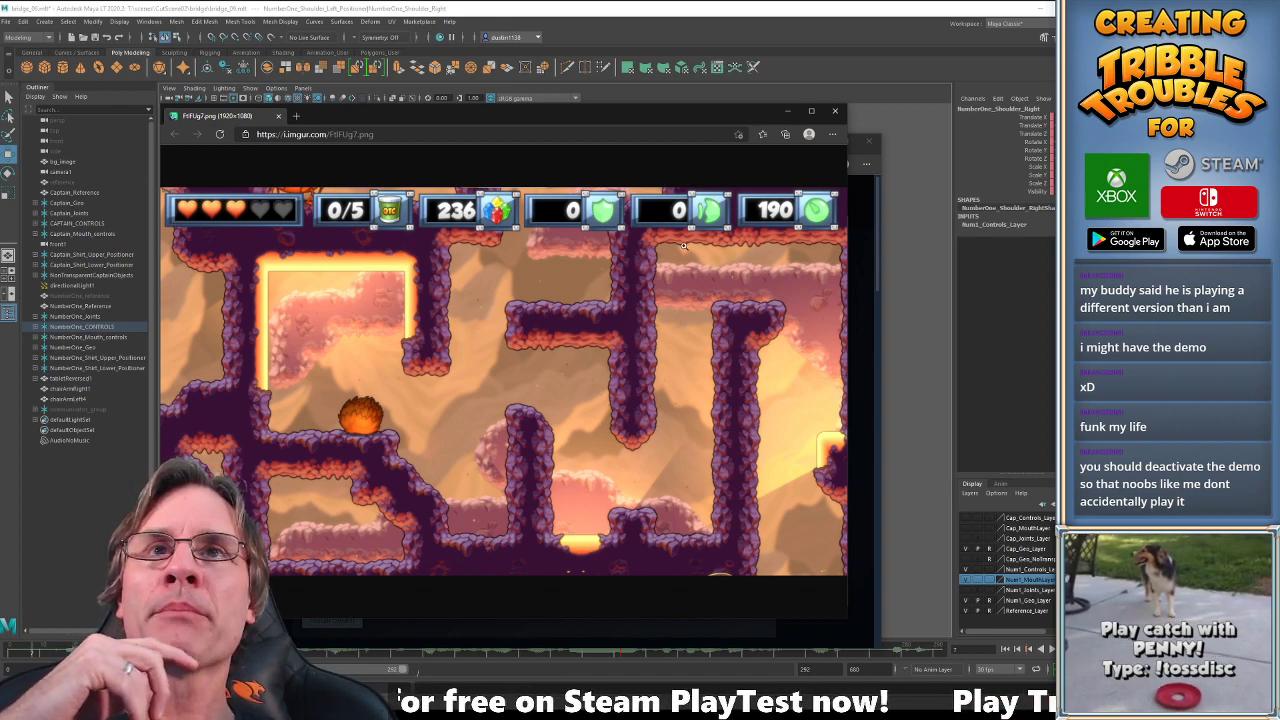
pyautogui.hotkey('alt', 'Tab')
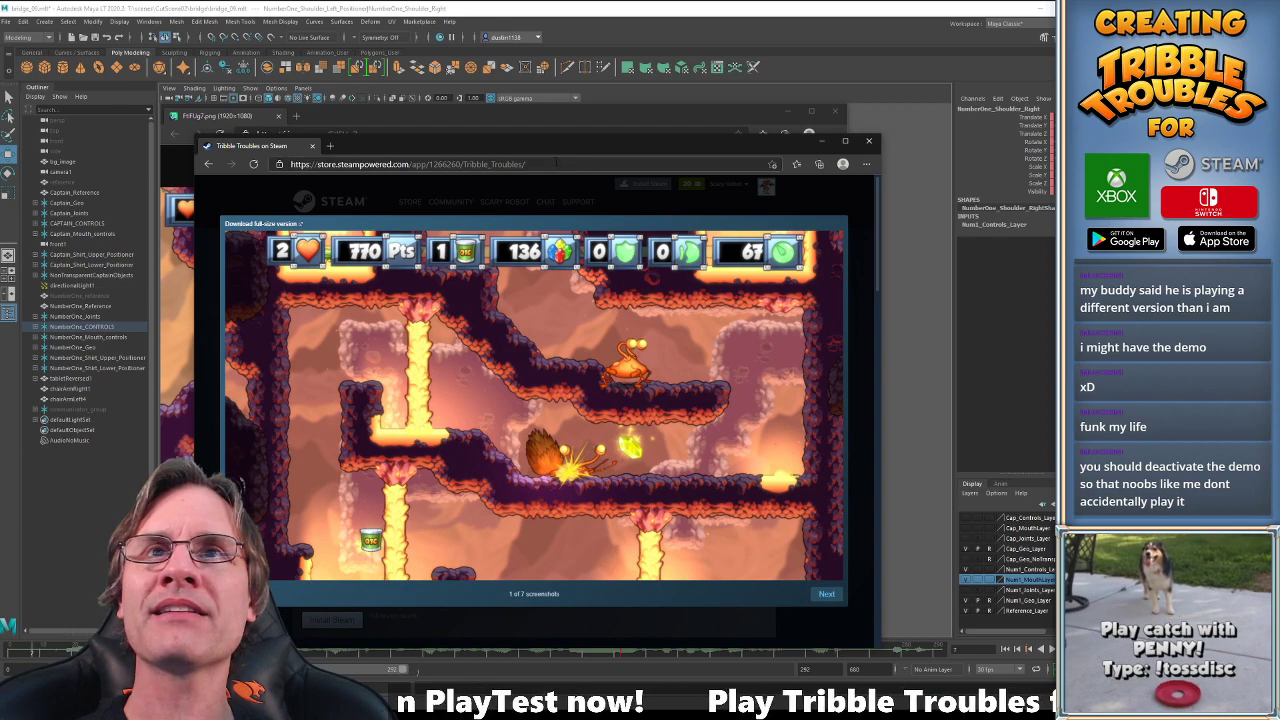
pyautogui.moveTo(543, 150); pyautogui.dragTo(502, 260)
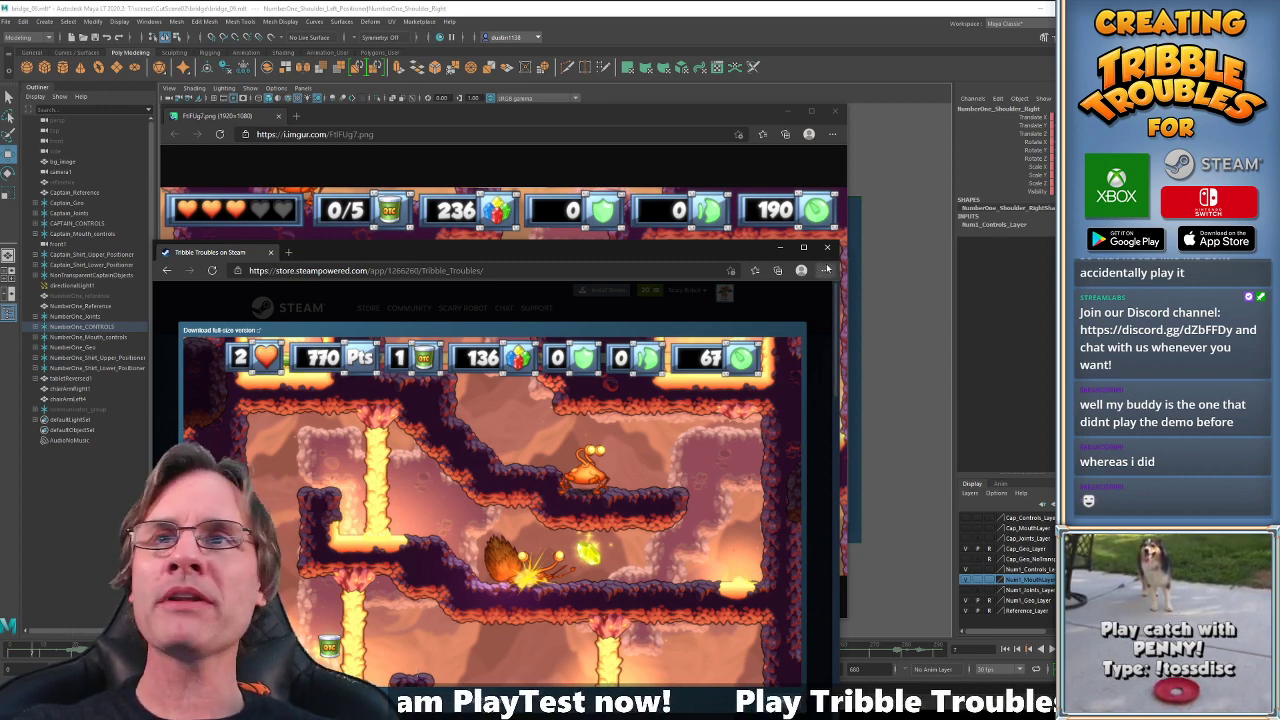
pyautogui.click(828, 249)
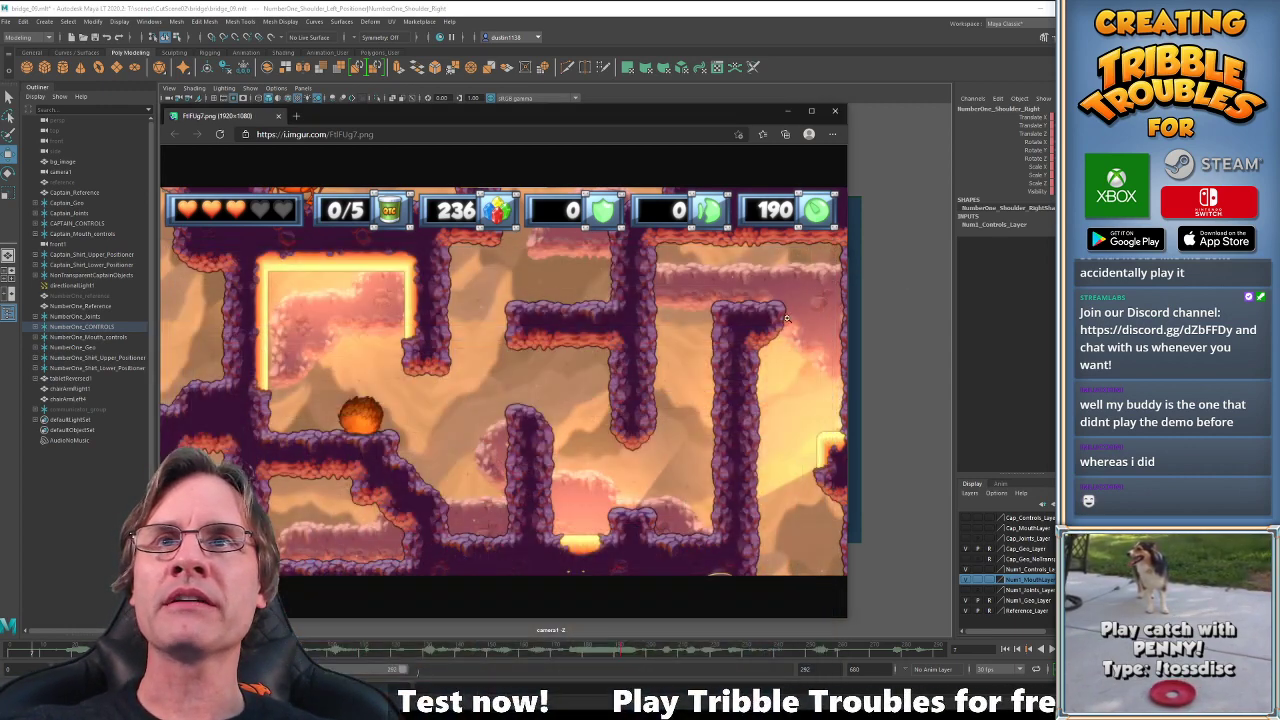
pyautogui.click(835, 111)
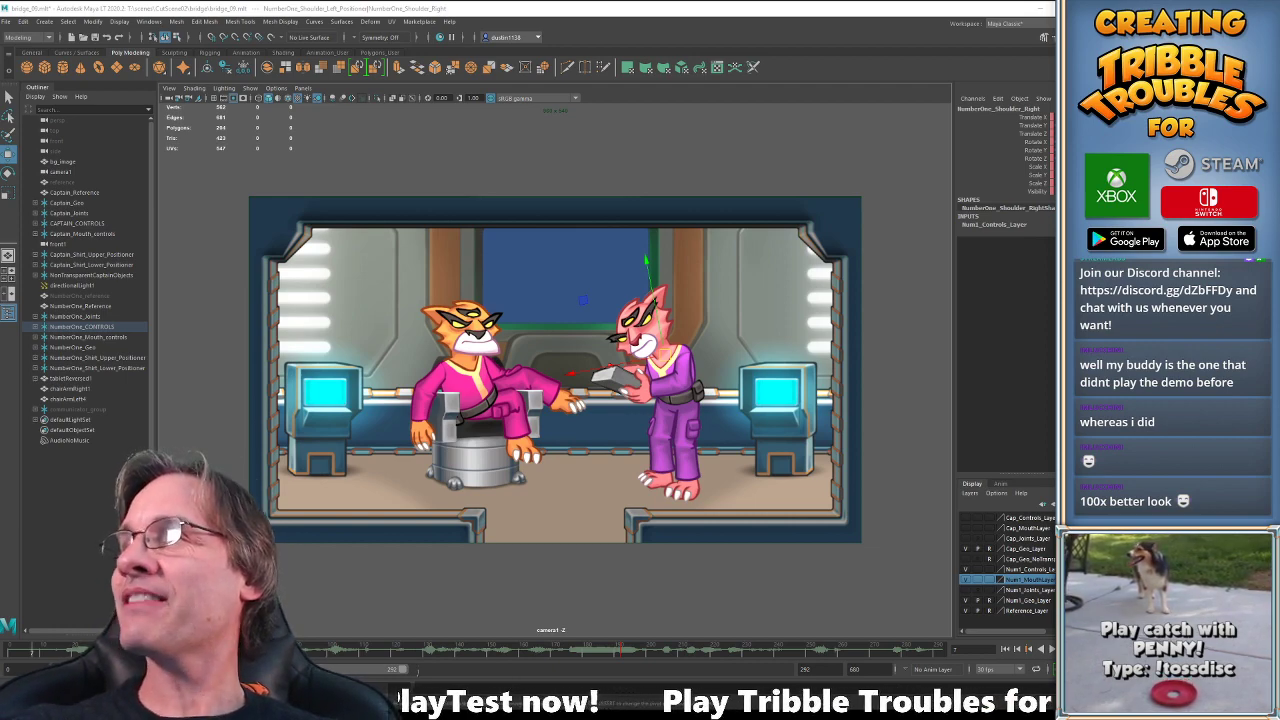
# Bring up the Tribble Troubles Steam page in an enlarged window, examine its playtest and game description sections, and close it.
pyautogui.moveTo(1050, 300); pyautogui.dragTo(293, 119)
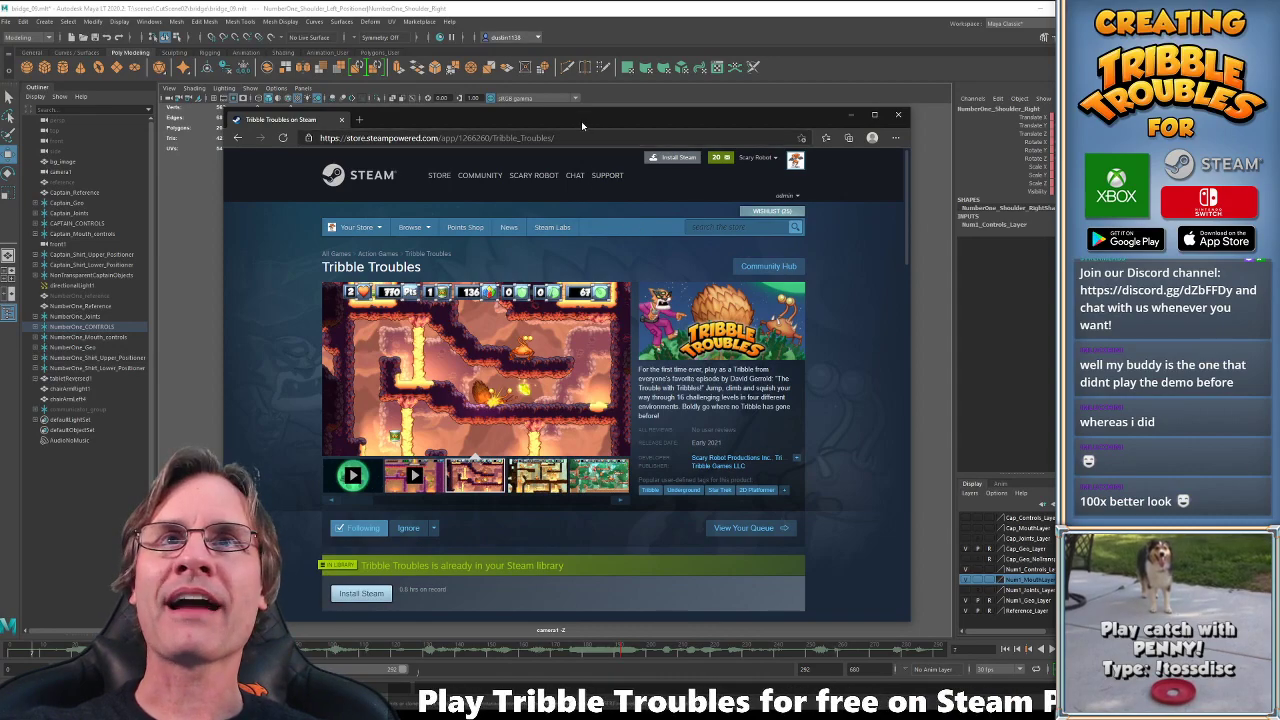
pyautogui.moveTo(581, 121); pyautogui.dragTo(461, 78)
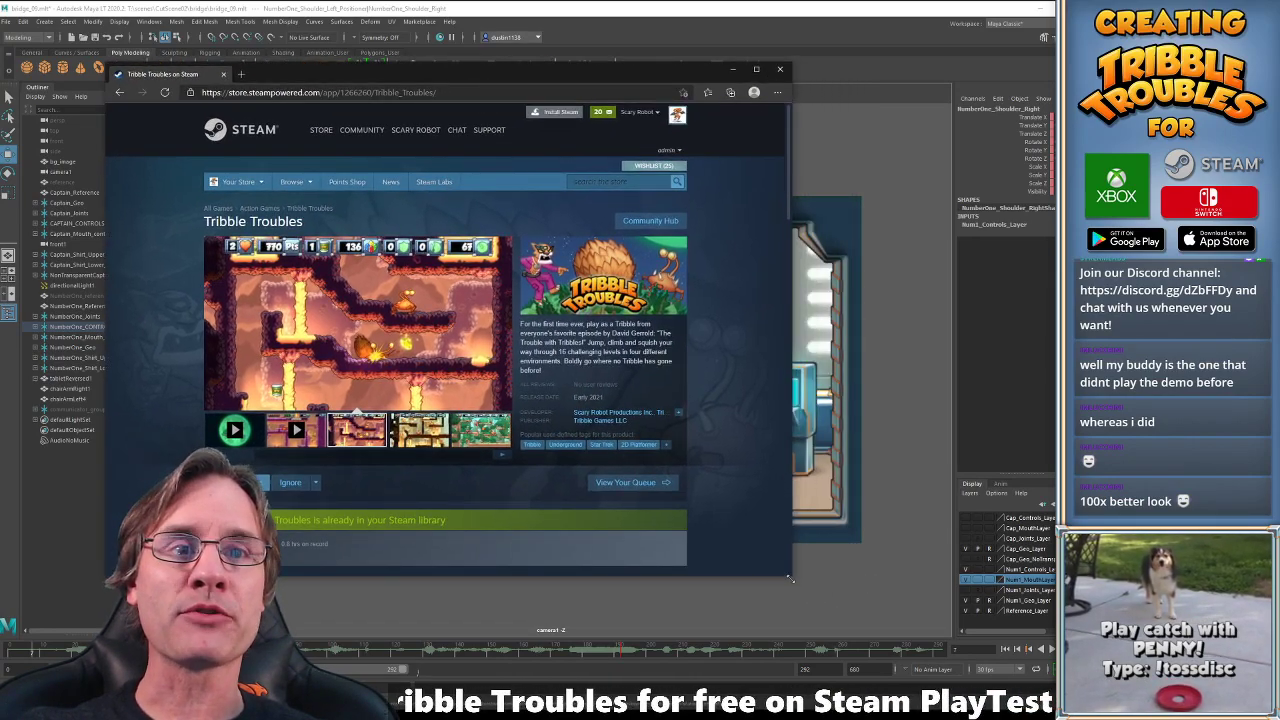
pyautogui.moveTo(780, 579); pyautogui.dragTo(994, 656)
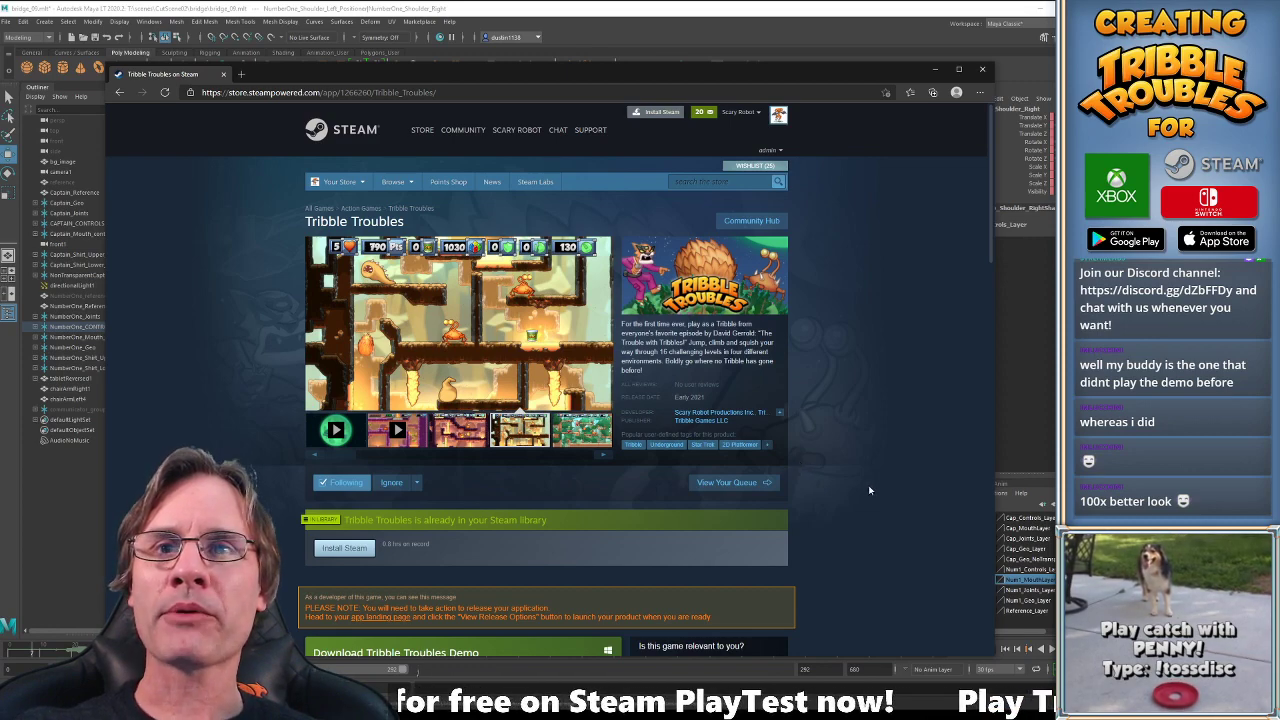
pyautogui.scroll(-1, 869, 491)
pyautogui.scroll(-4, 869, 491)
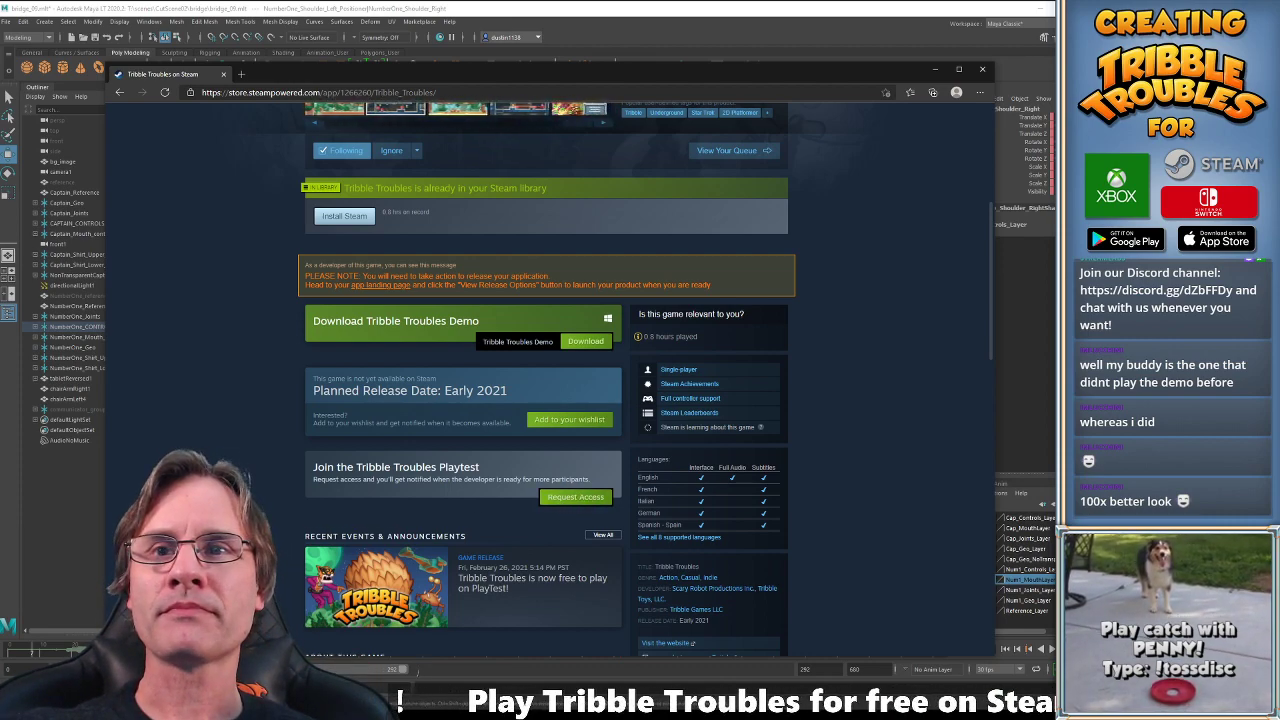
pyautogui.scroll(-1, 580, 497)
pyautogui.scroll(-1, 460, 475)
pyautogui.scroll(-2, 460, 475)
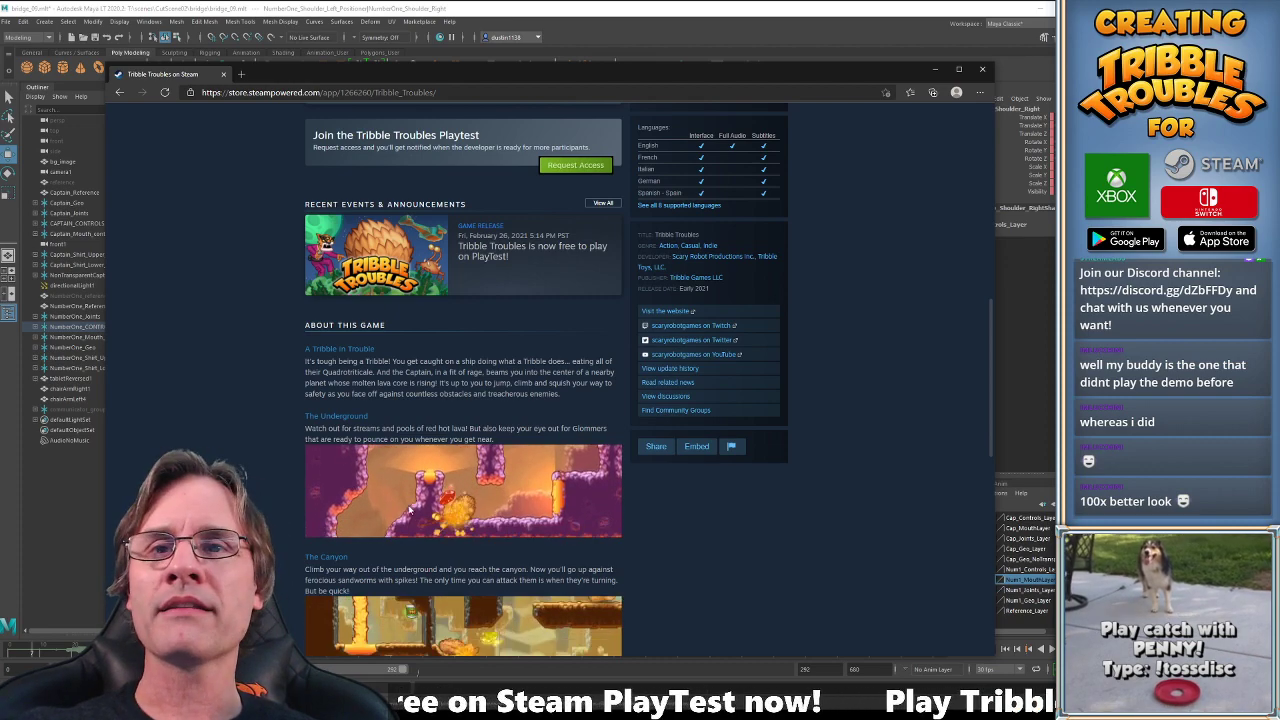
pyautogui.scroll(-1, 370, 463)
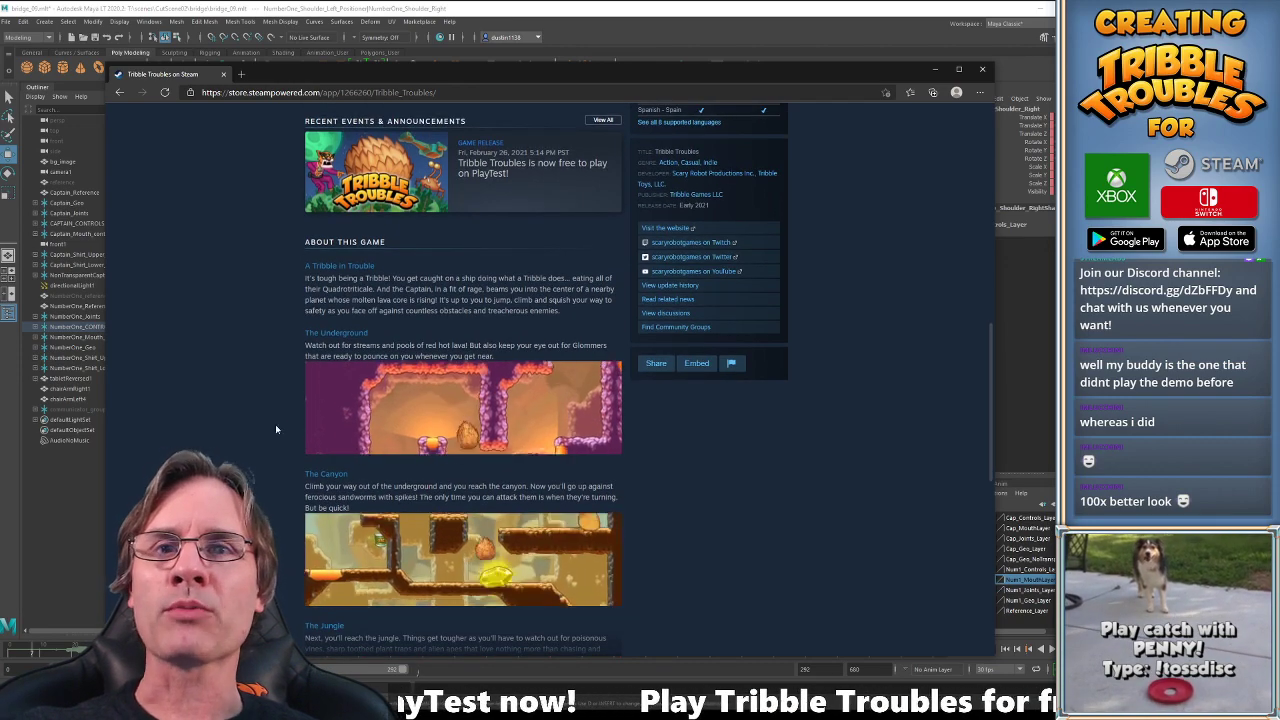
pyautogui.scroll(-2, 347, 547)
pyautogui.scroll(9, 347, 547)
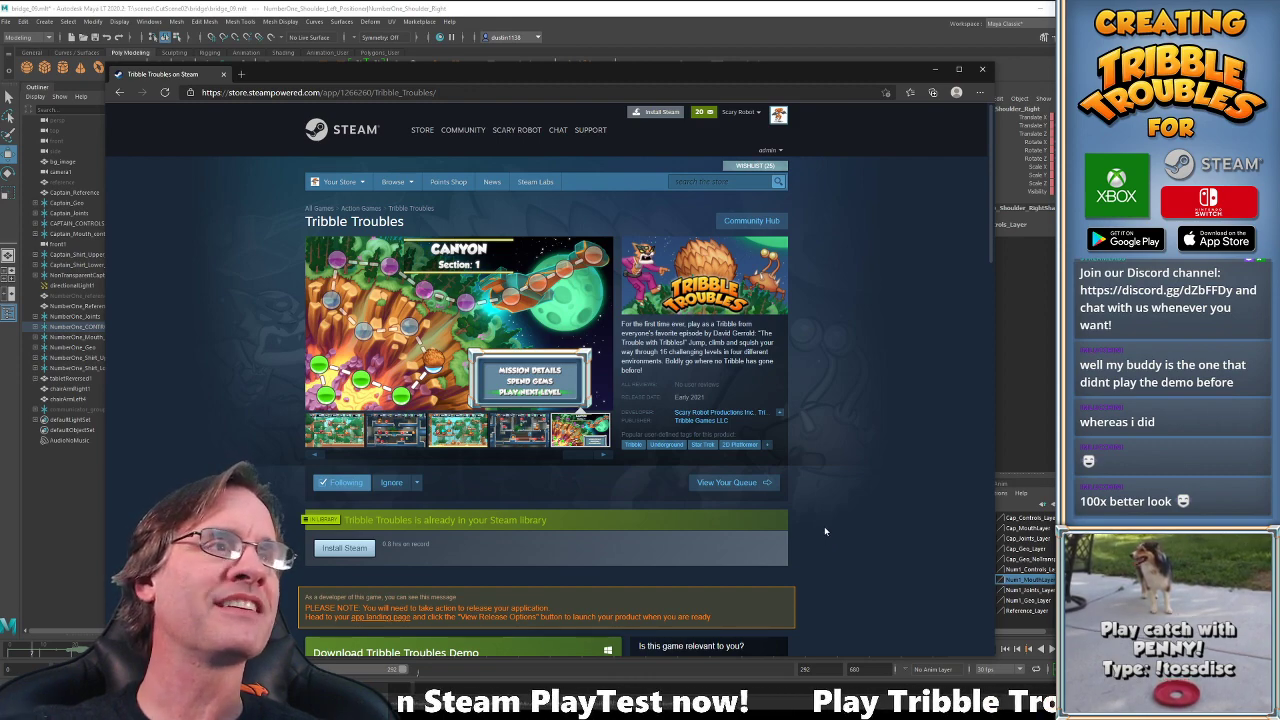
pyautogui.click(983, 72)
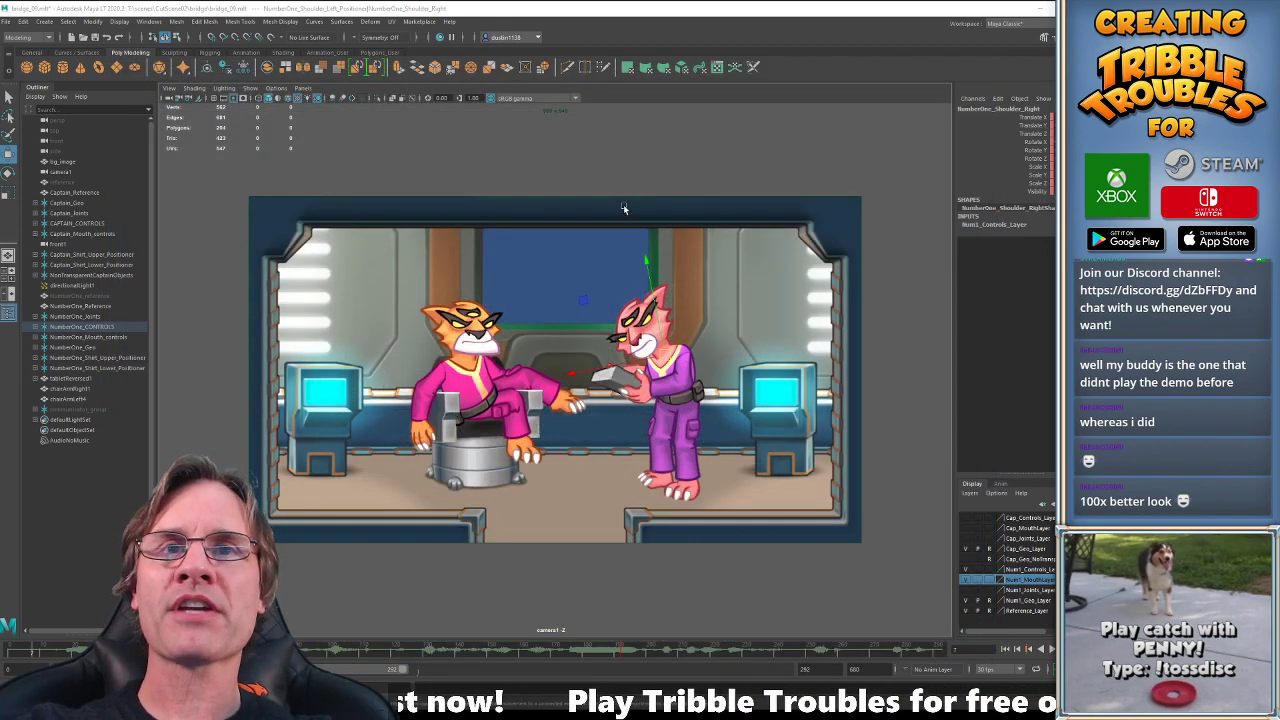